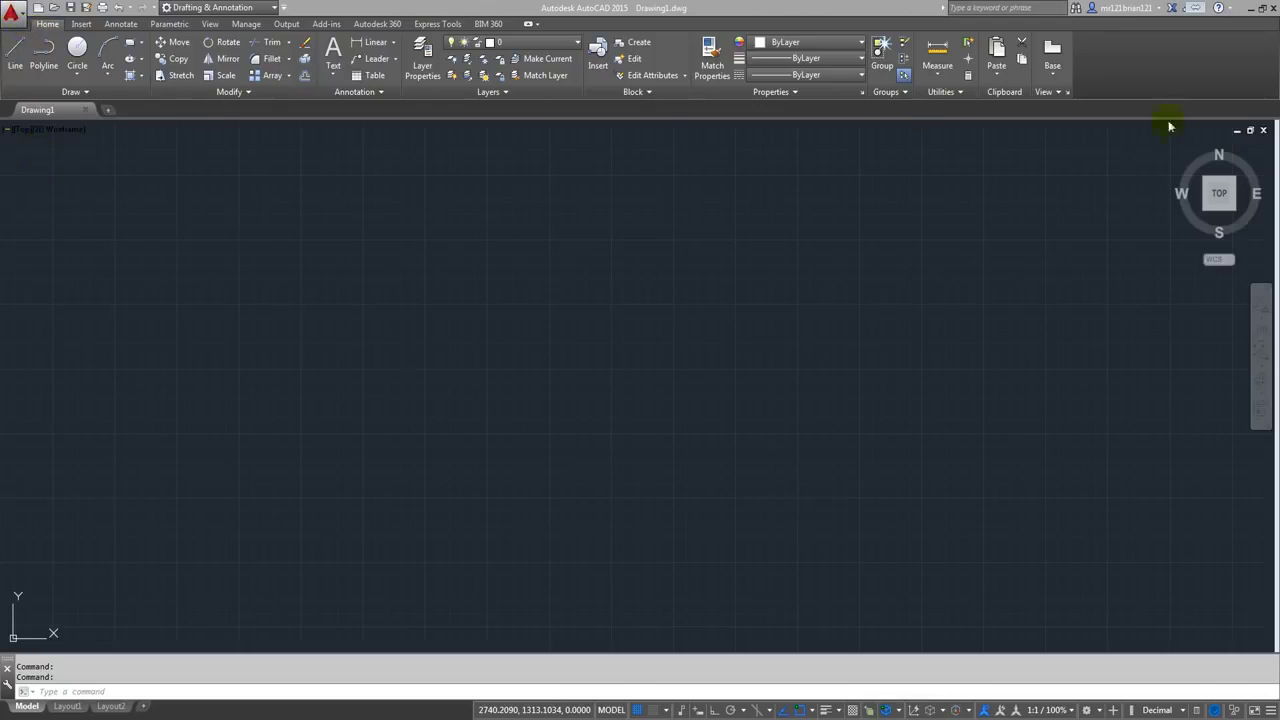
- Look through the Insert, Annotate, Parametric and View tool sets, ending on the Home drafting tools
click(121, 23)
click(80, 23)
click(47, 23)
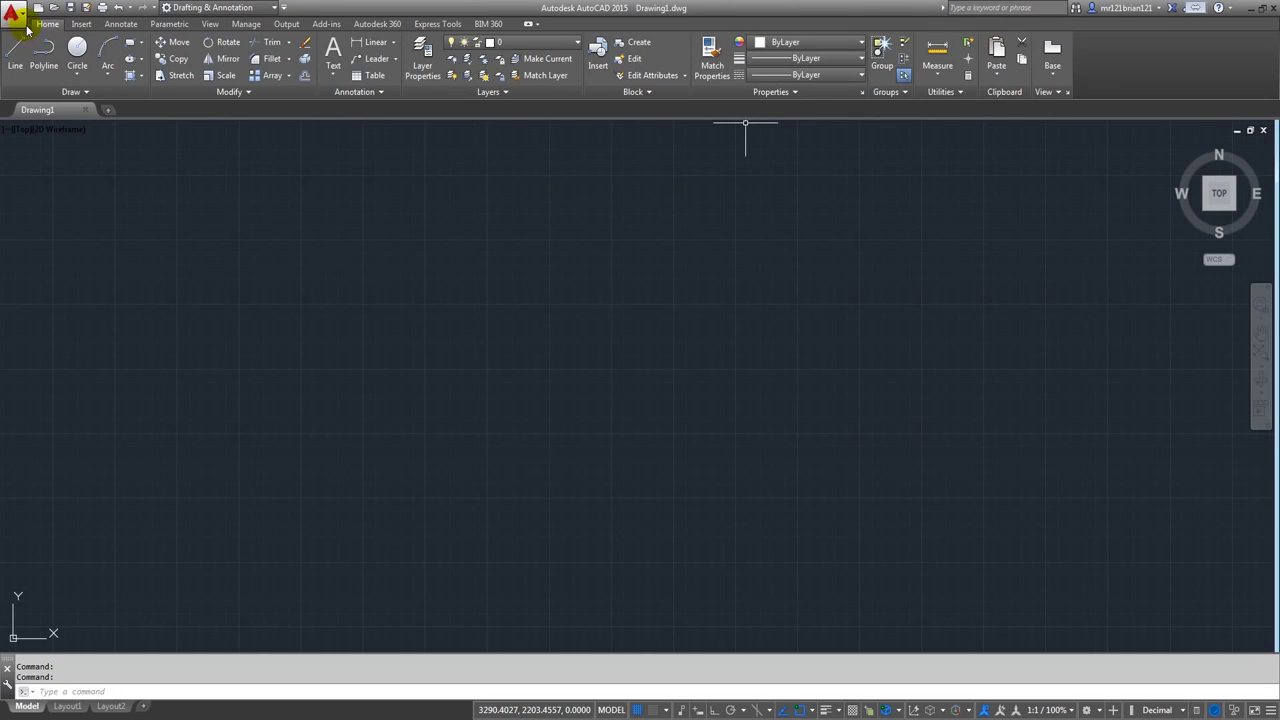
click(78, 24)
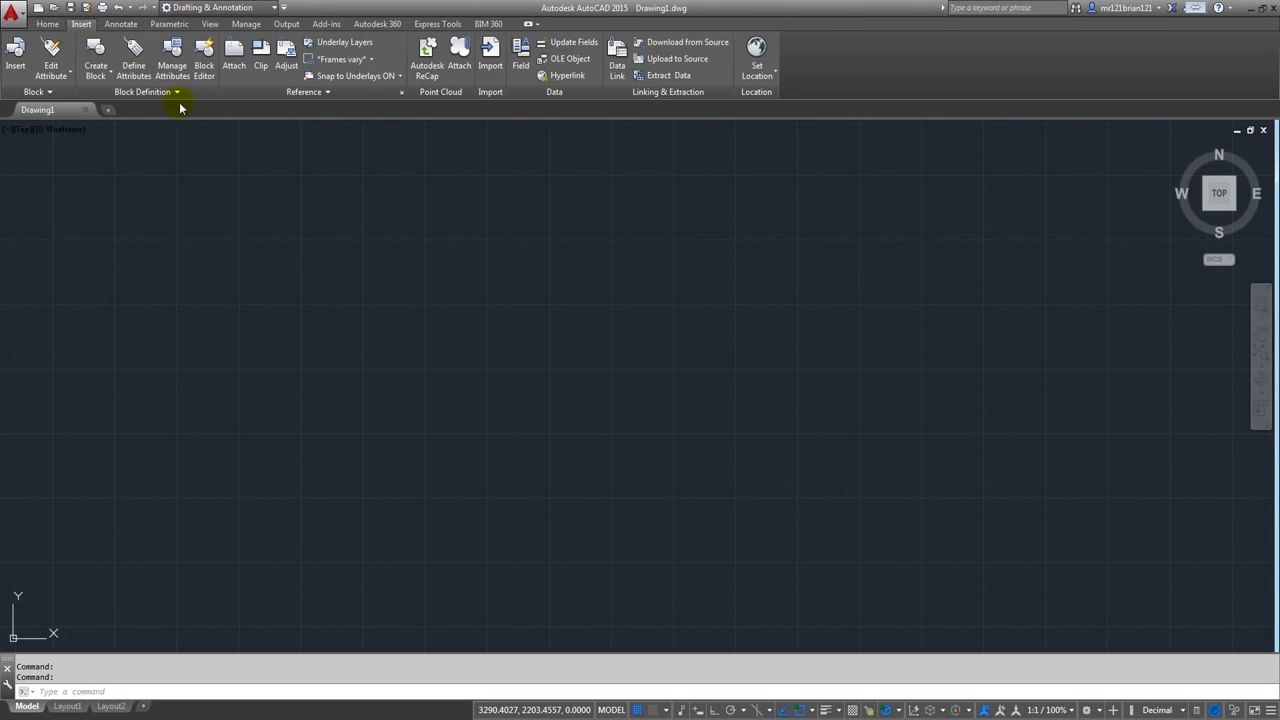
click(121, 23)
click(169, 23)
click(210, 23)
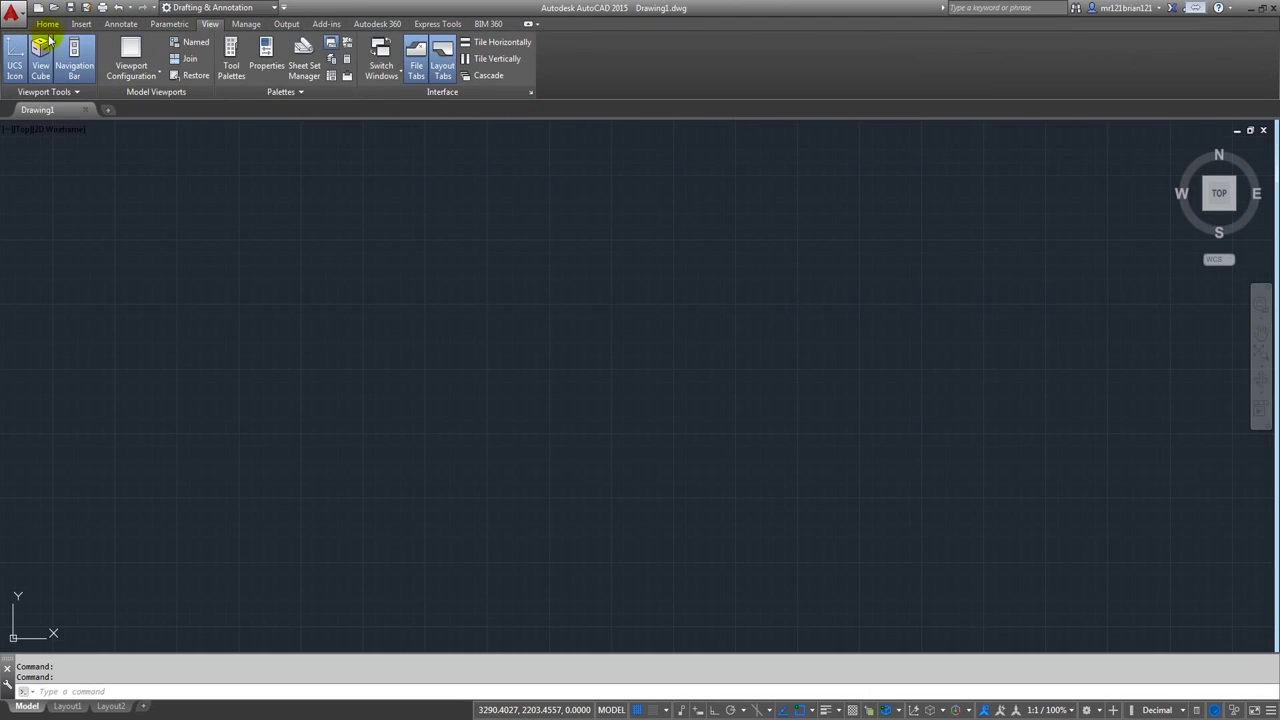
click(47, 23)
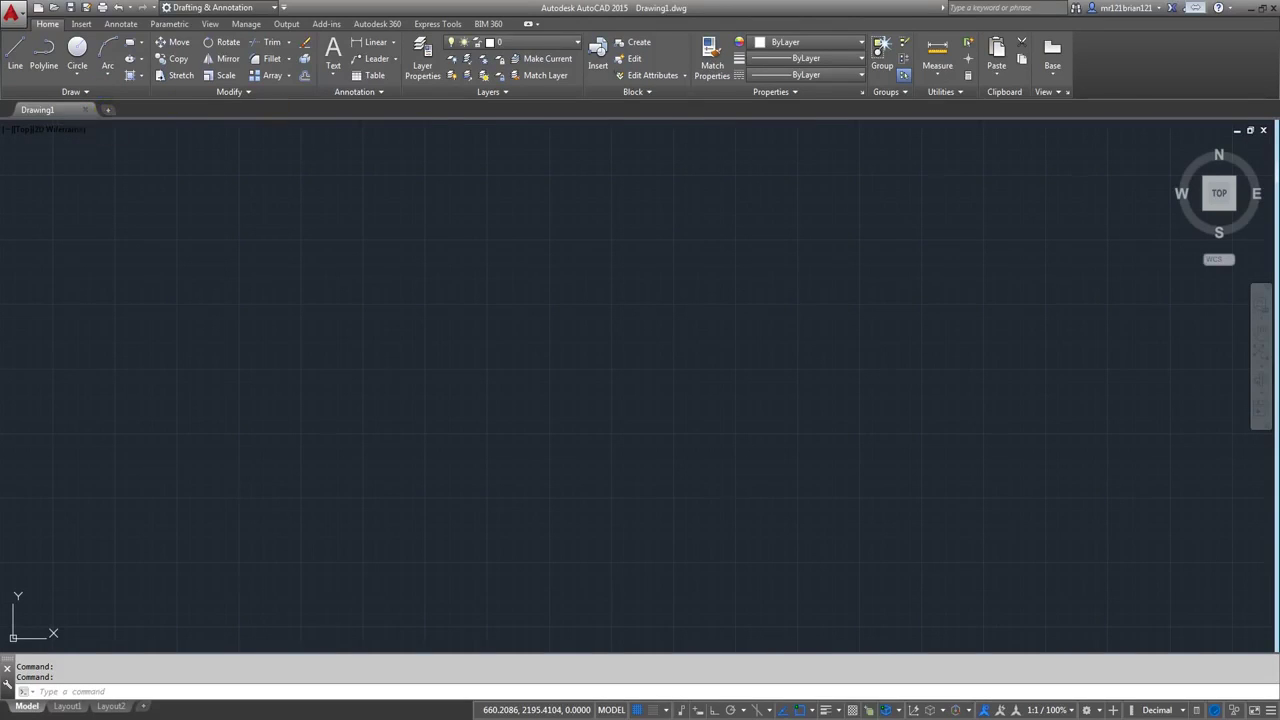
- Start a second blank drawing from the default template and close it again, returning to Drawing1
click(105, 112)
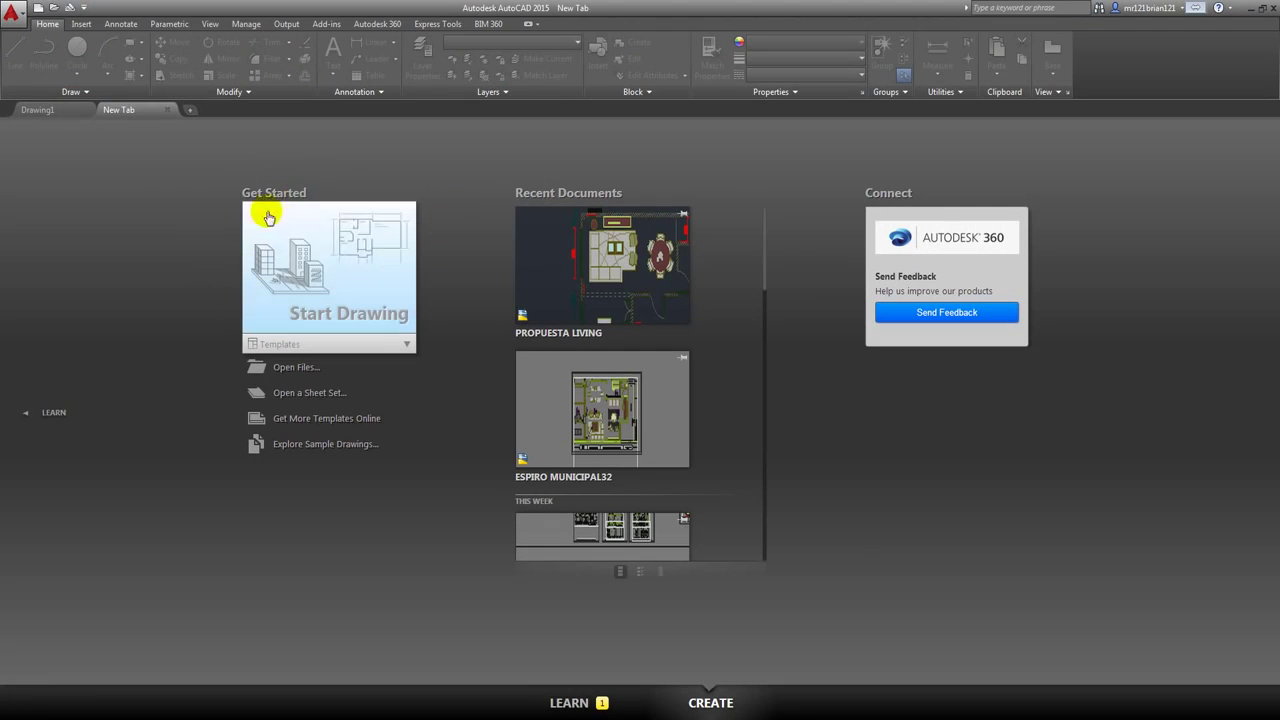
click(330, 285)
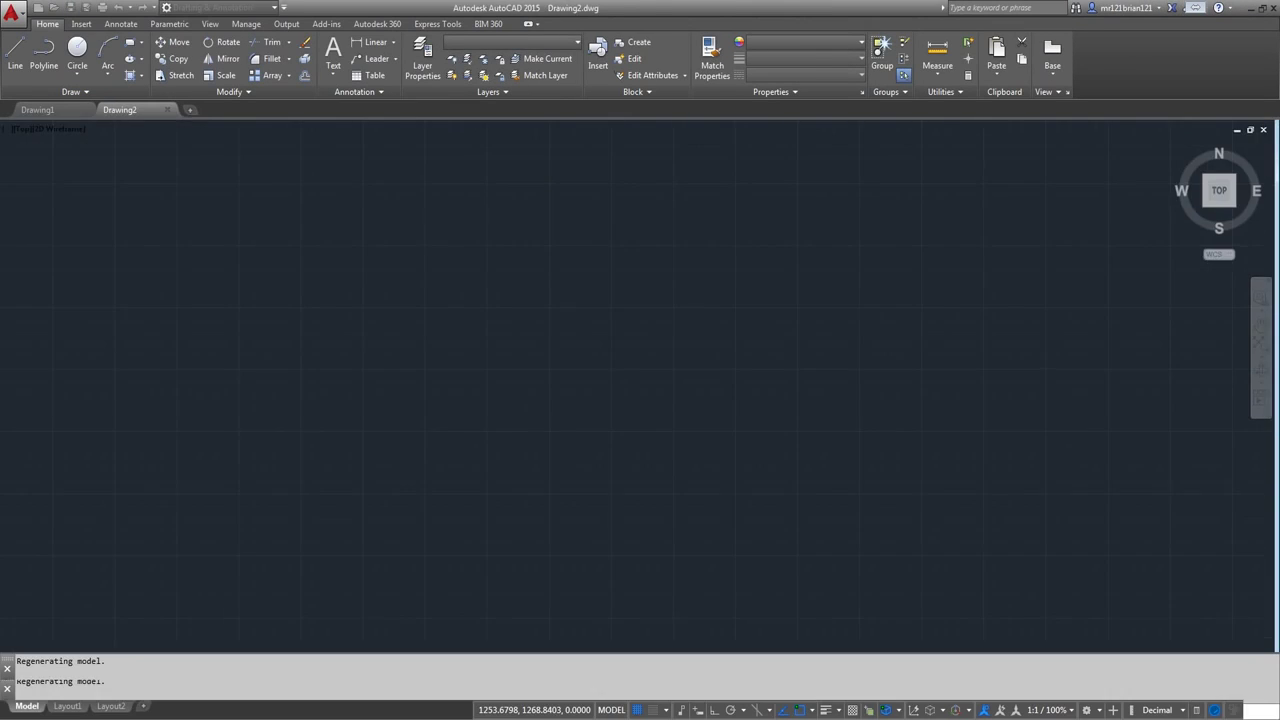
click(166, 110)
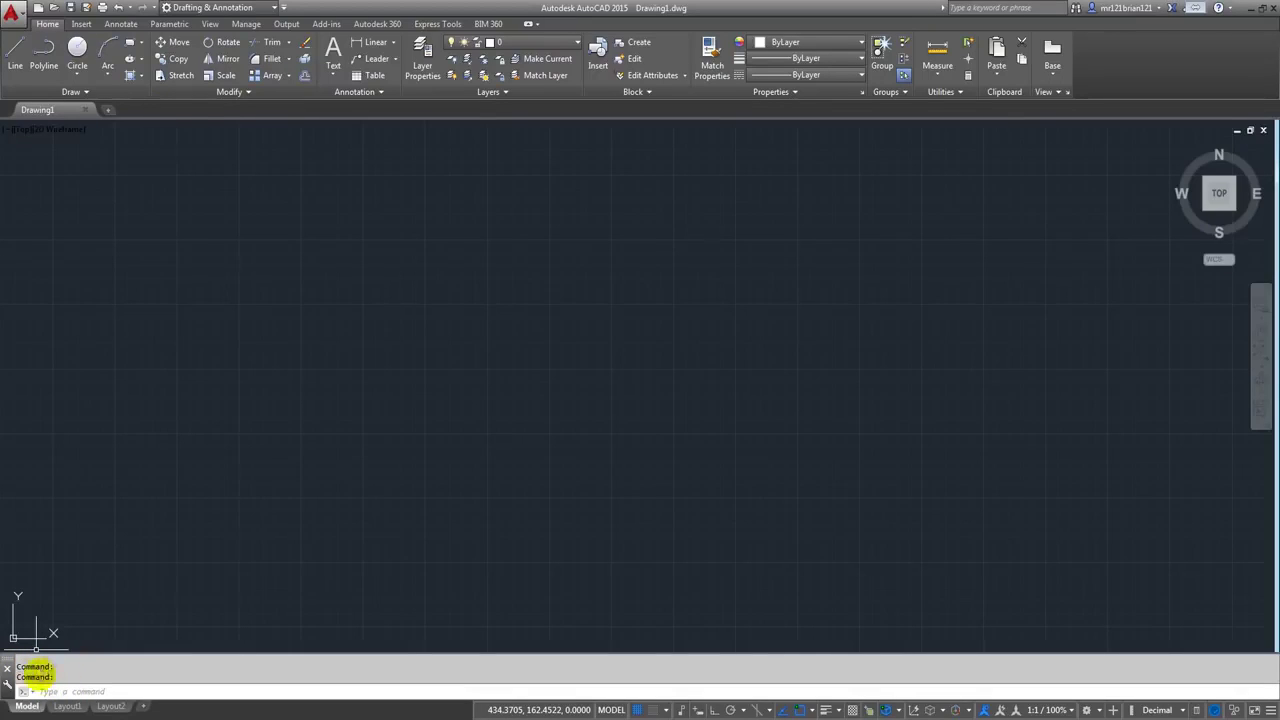
- Start the Line command with its alias L and cancel it before picking a first point
click(55, 689)
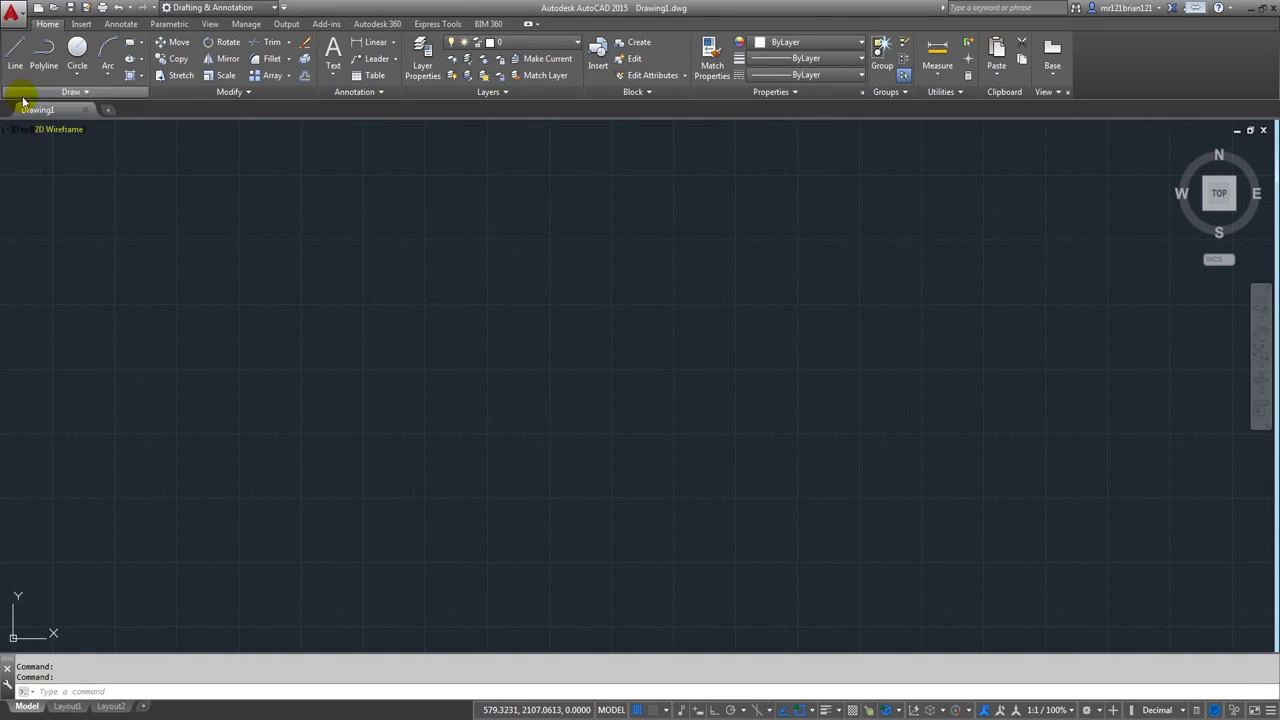
click(60, 692)
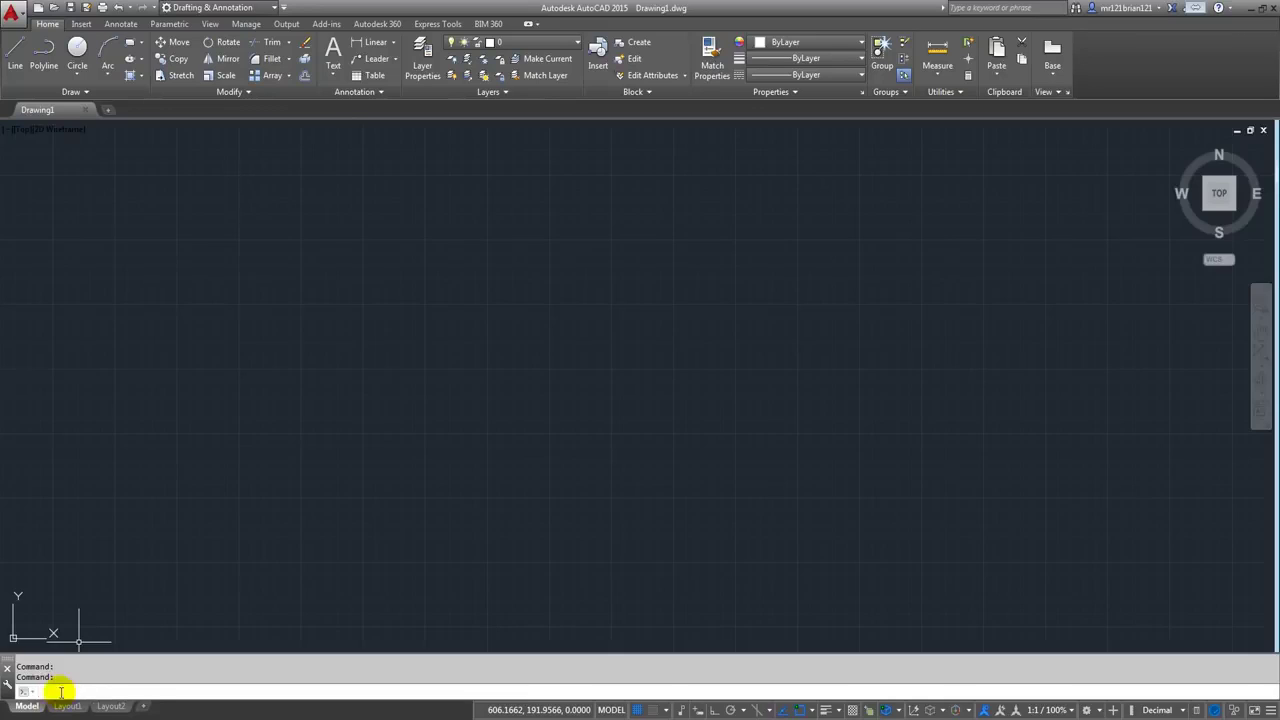
text(l)
key(Return)
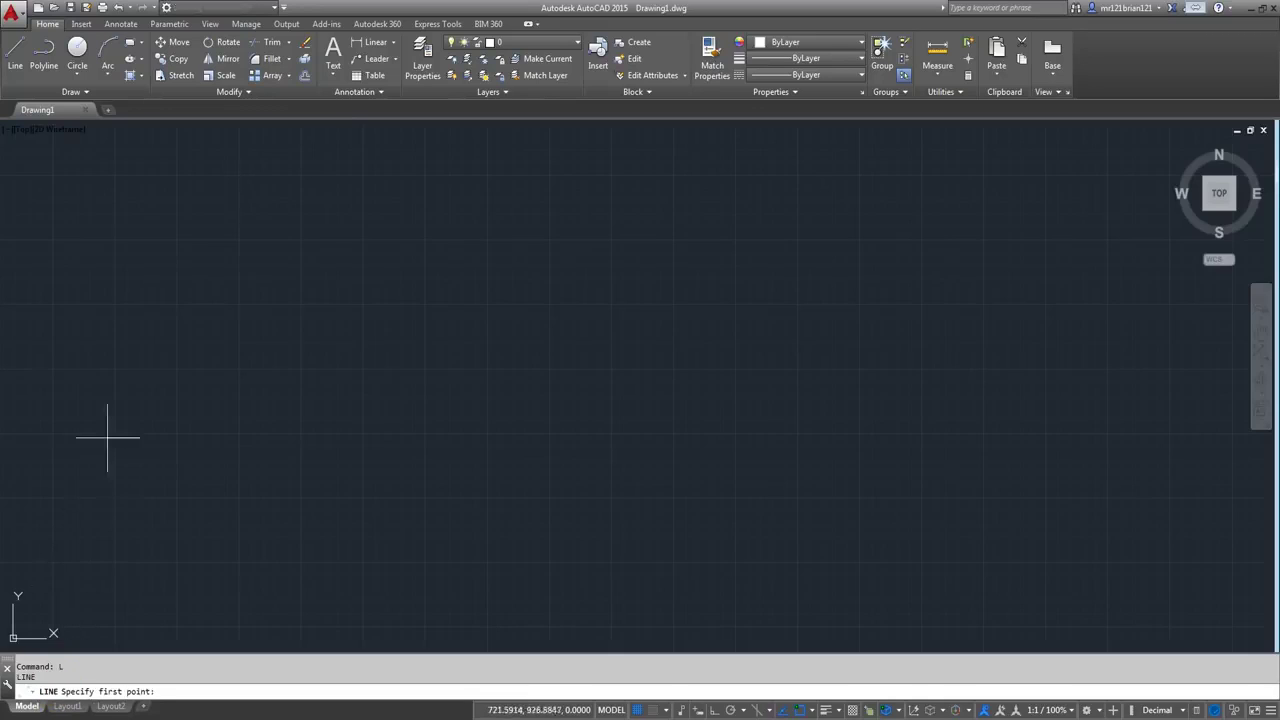
key(Escape)
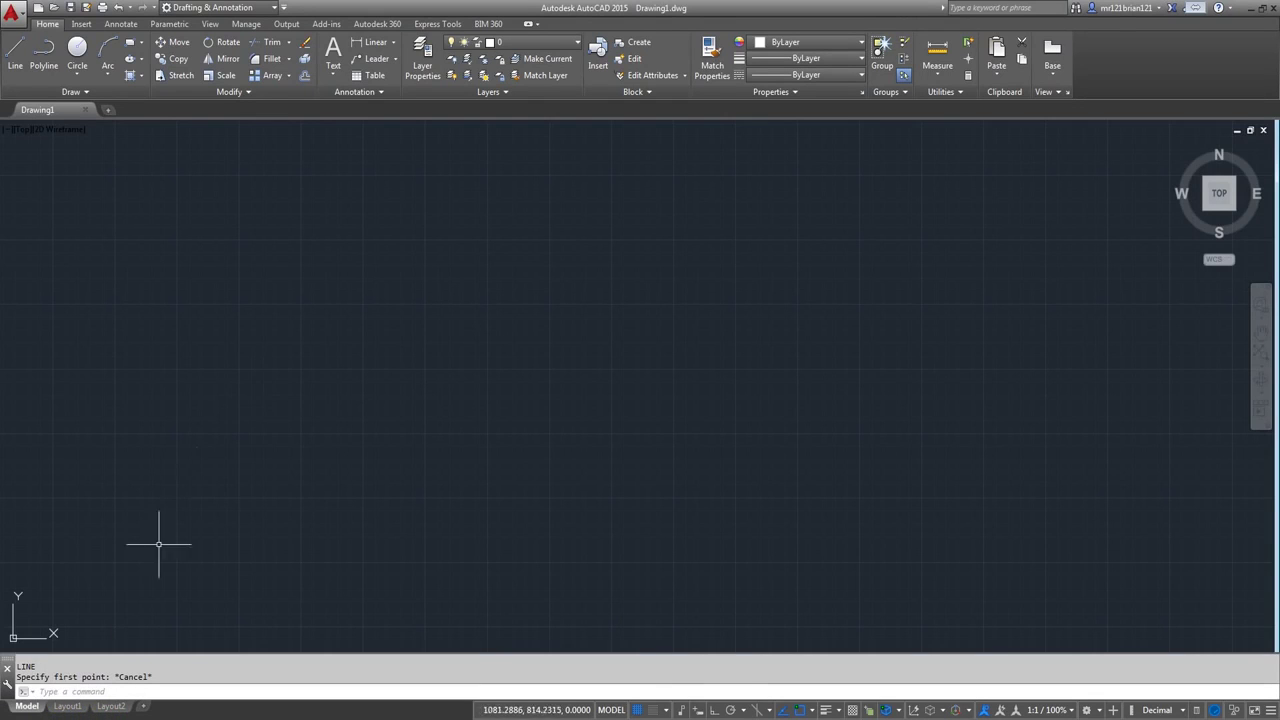
- Compare the Layout1 paper sheet with model space, ending in model space
click(67, 706)
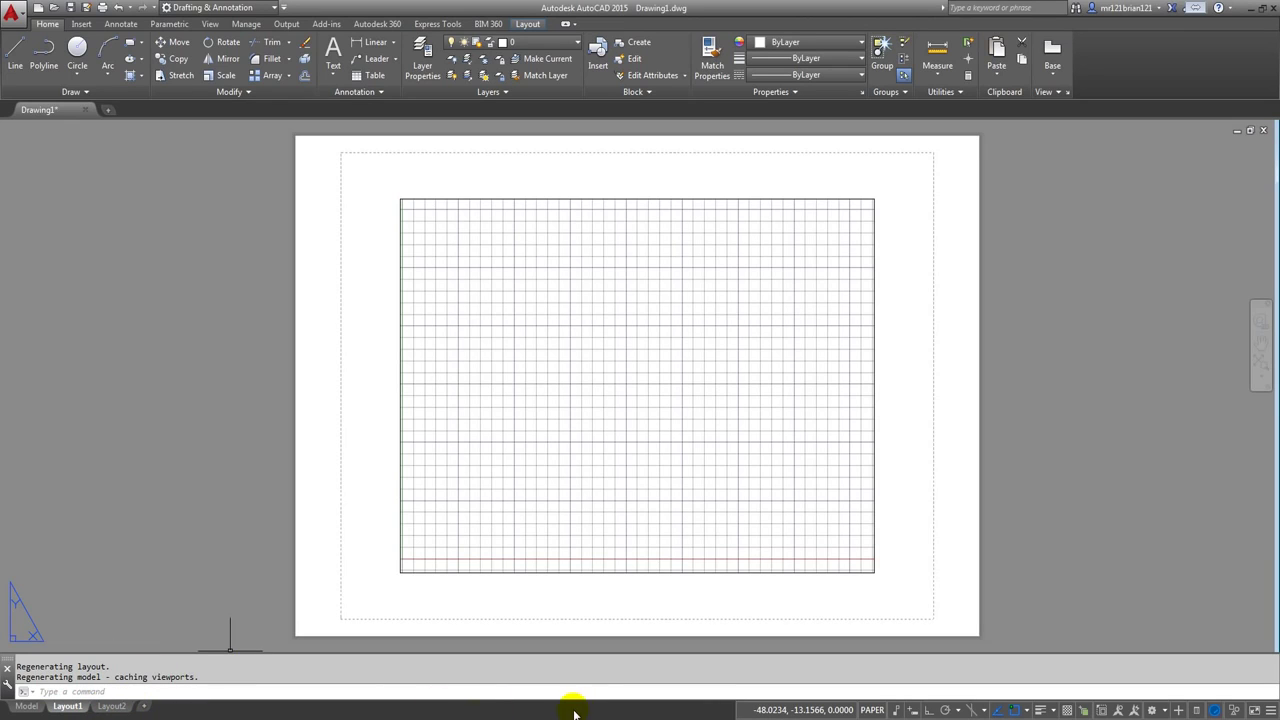
click(26, 706)
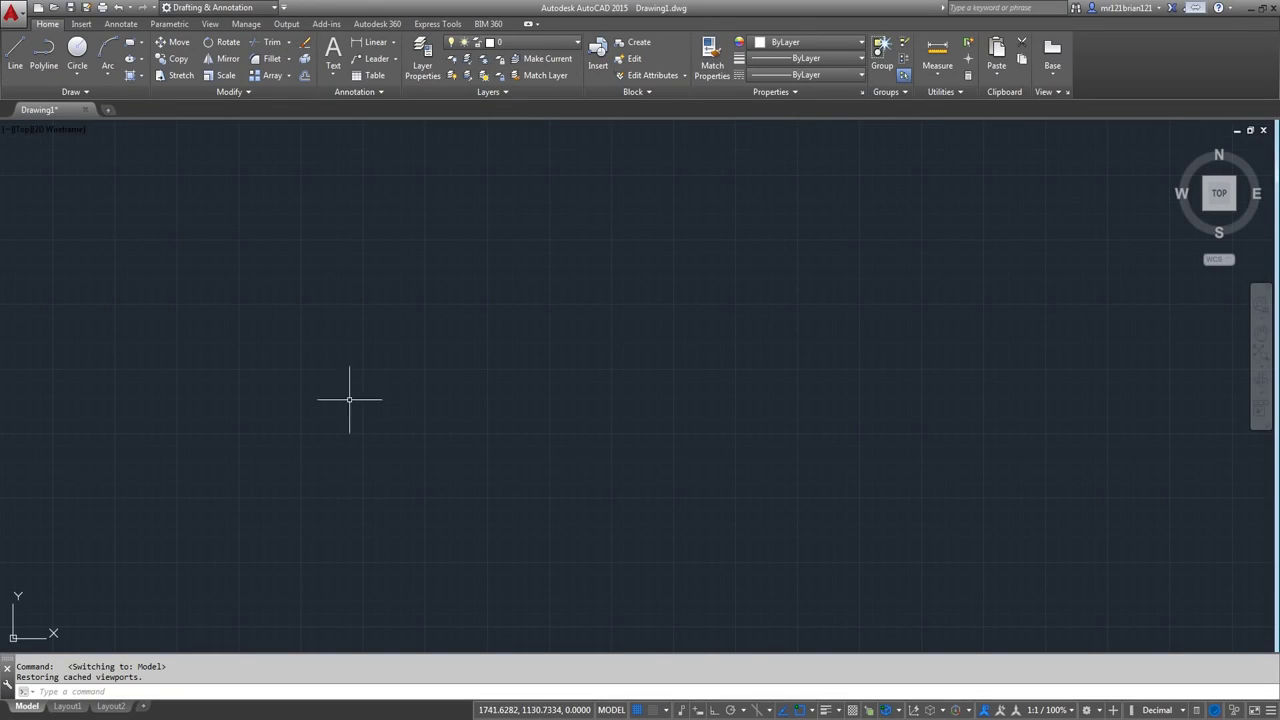
click(66, 705)
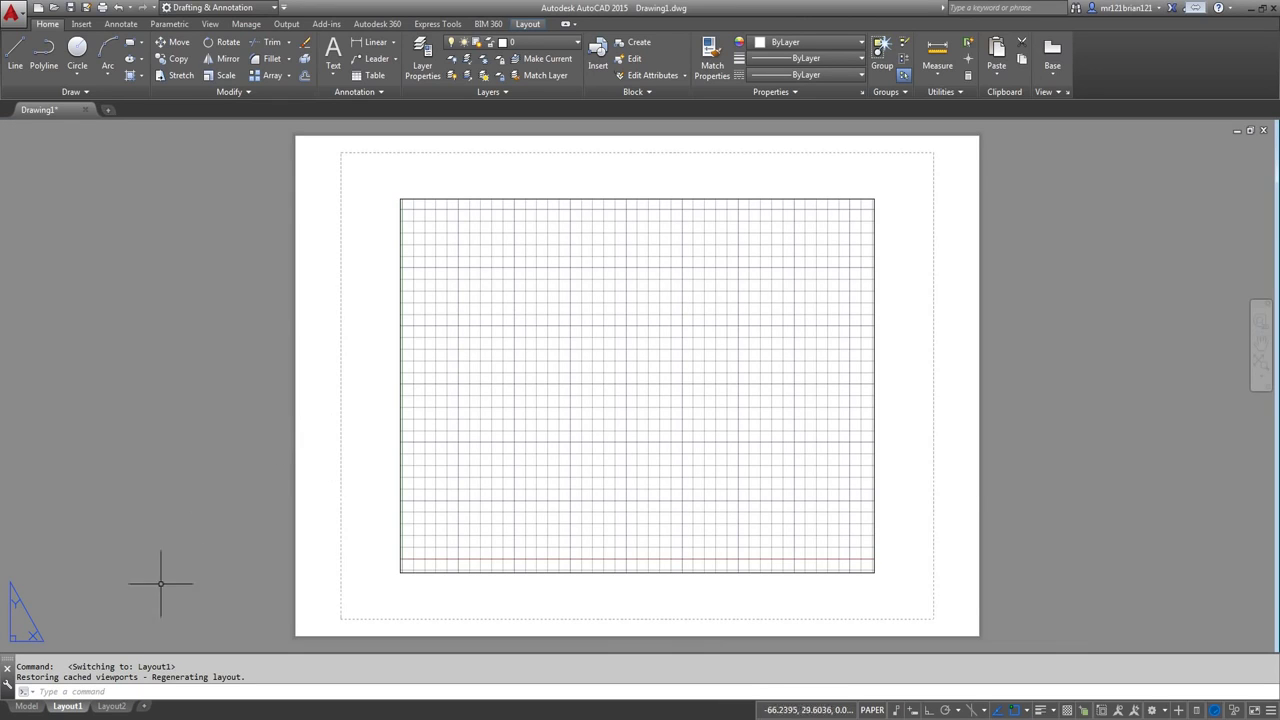
click(26, 706)
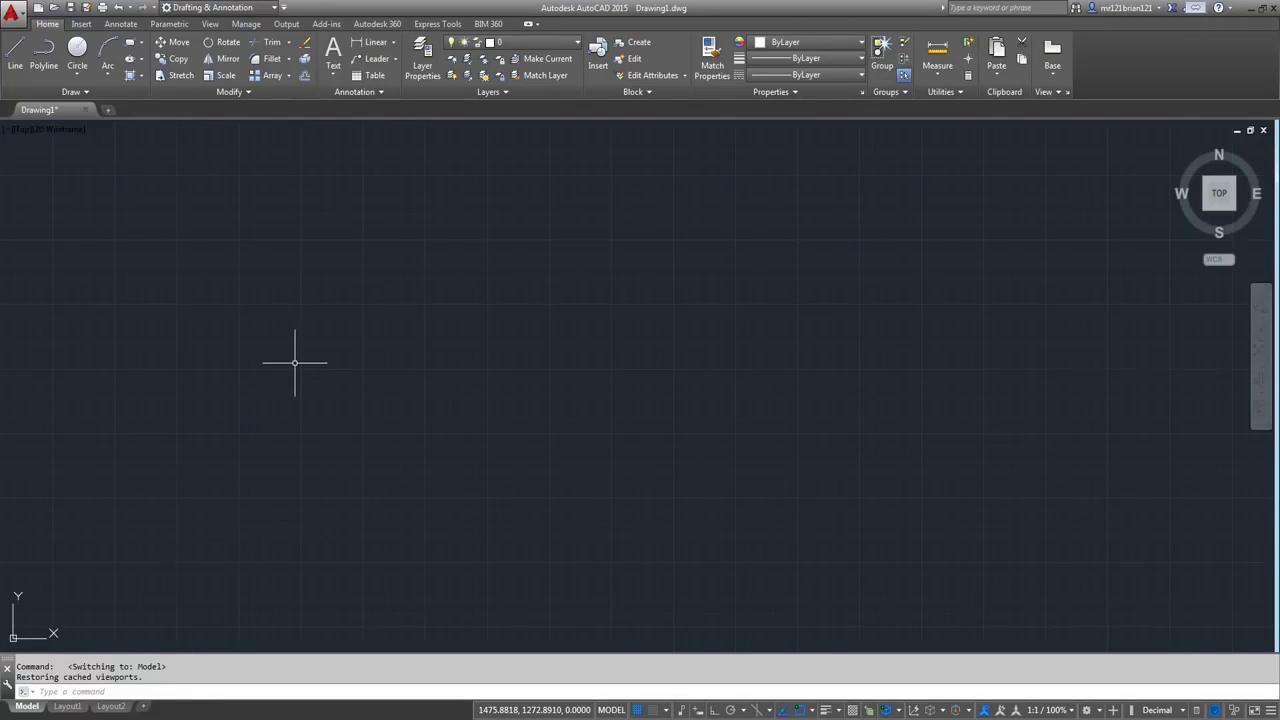
- Tilt the model view to the top-front edge orientation and restore the Top view
scroll(340, 354, down, 1)
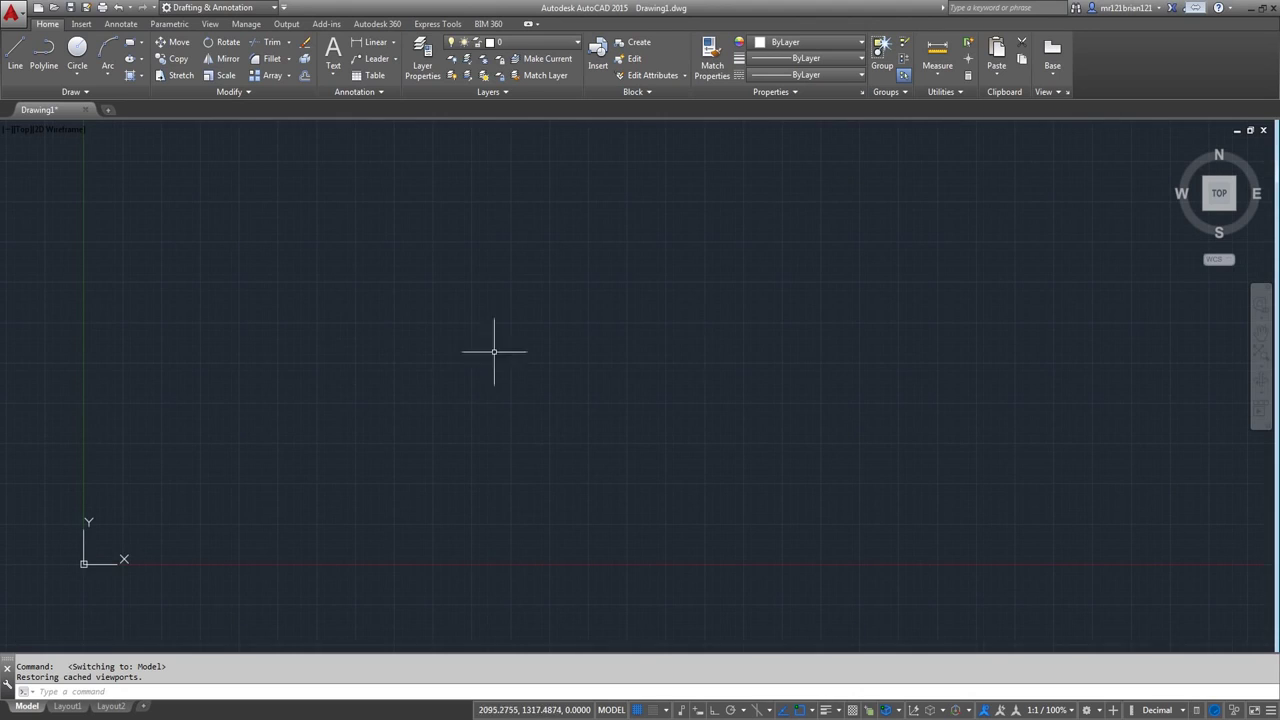
middle_drag(871, 338, 813, 410)
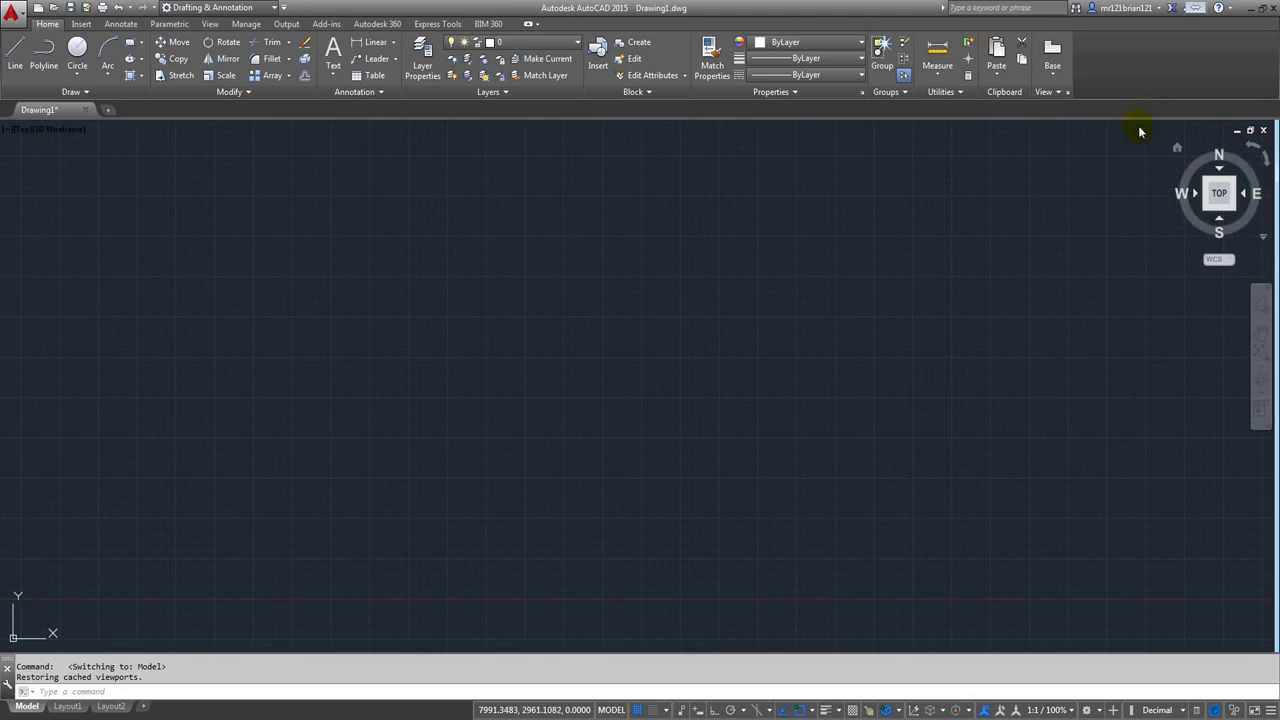
click(1218, 211)
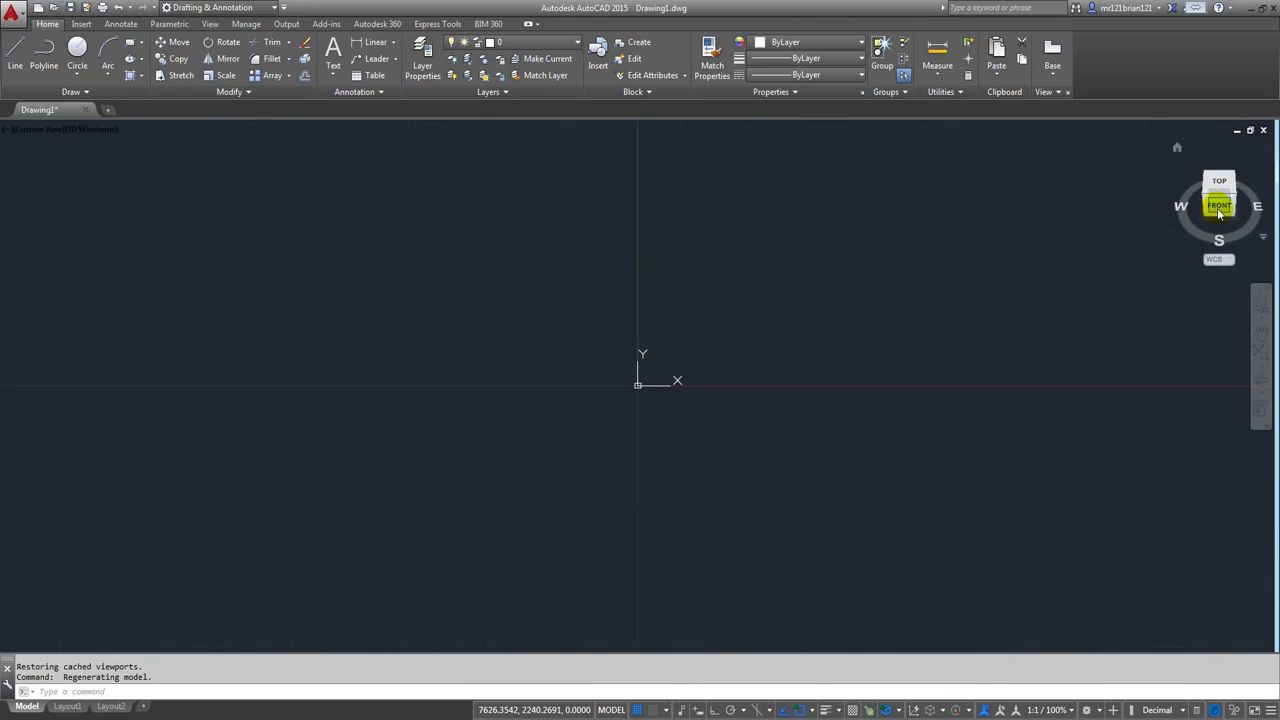
click(1206, 188)
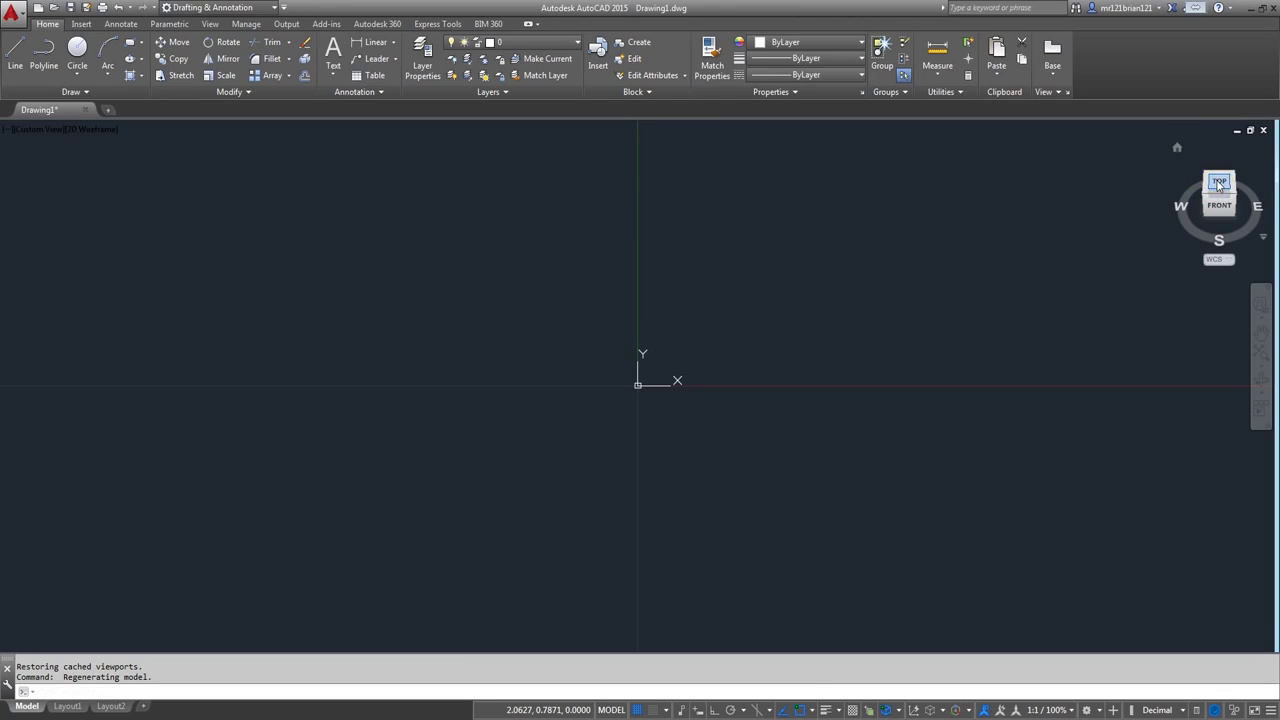
- Draw an open zigzag of five connected segments with the Line command in the empty model space
middle_drag(965, 260, 466, 395)
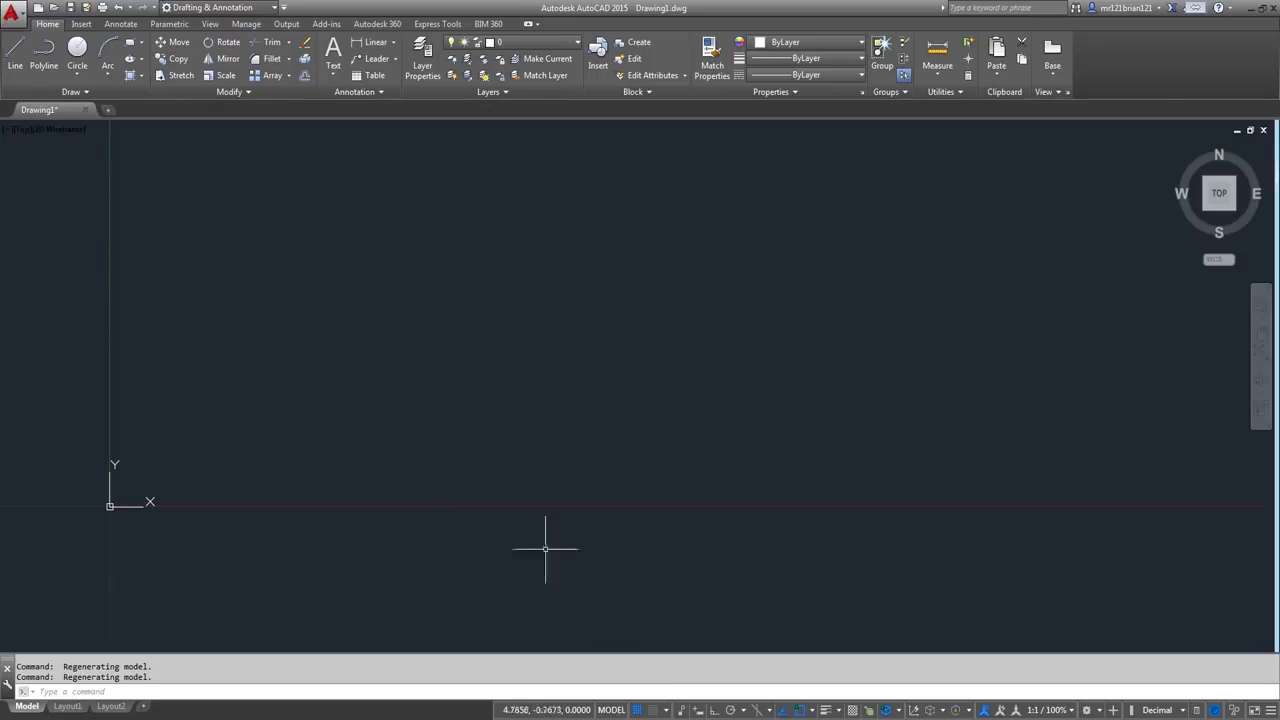
middle_drag(561, 385, 538, 430)
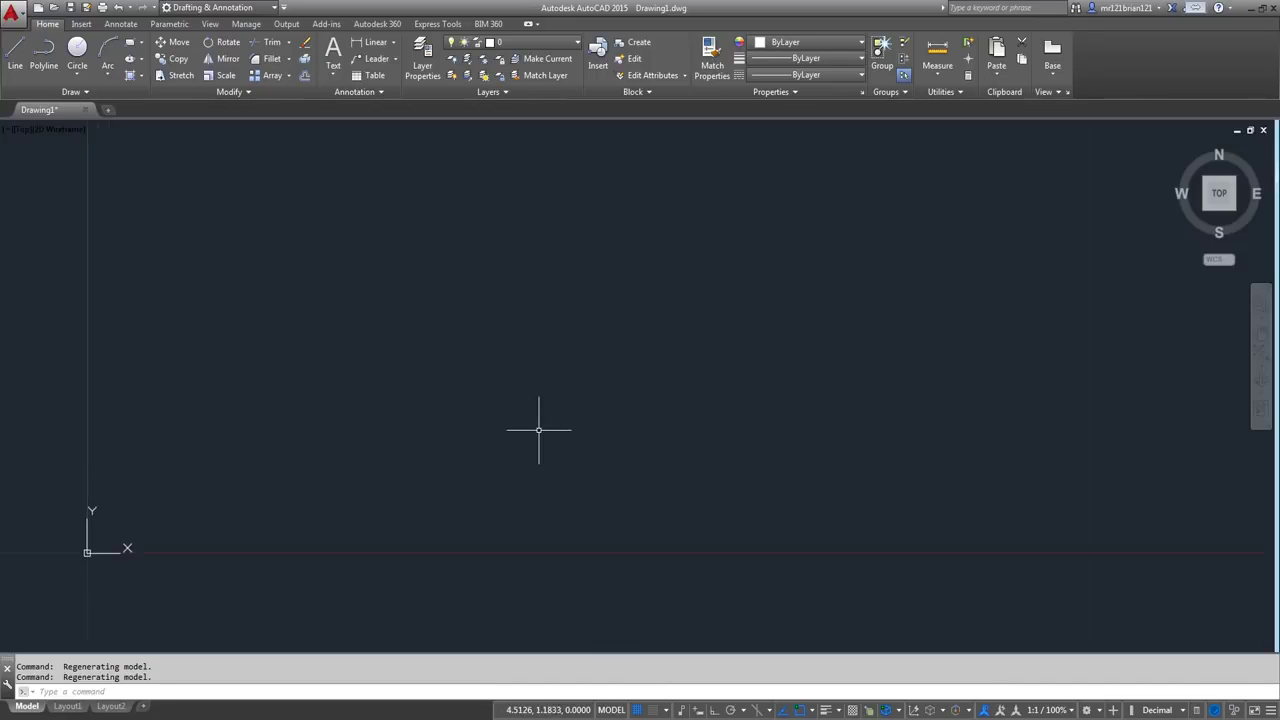
middle_drag(358, 250, 330, 422)
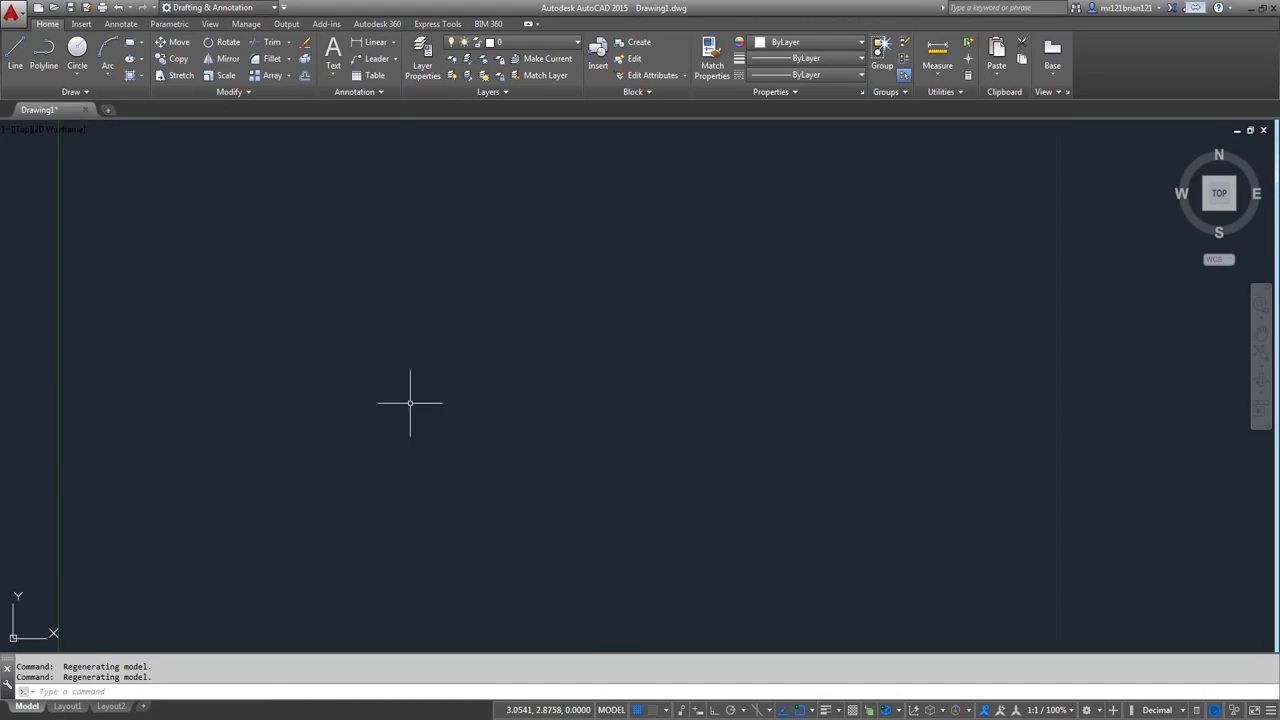
middle_drag(552, 328, 503, 341)
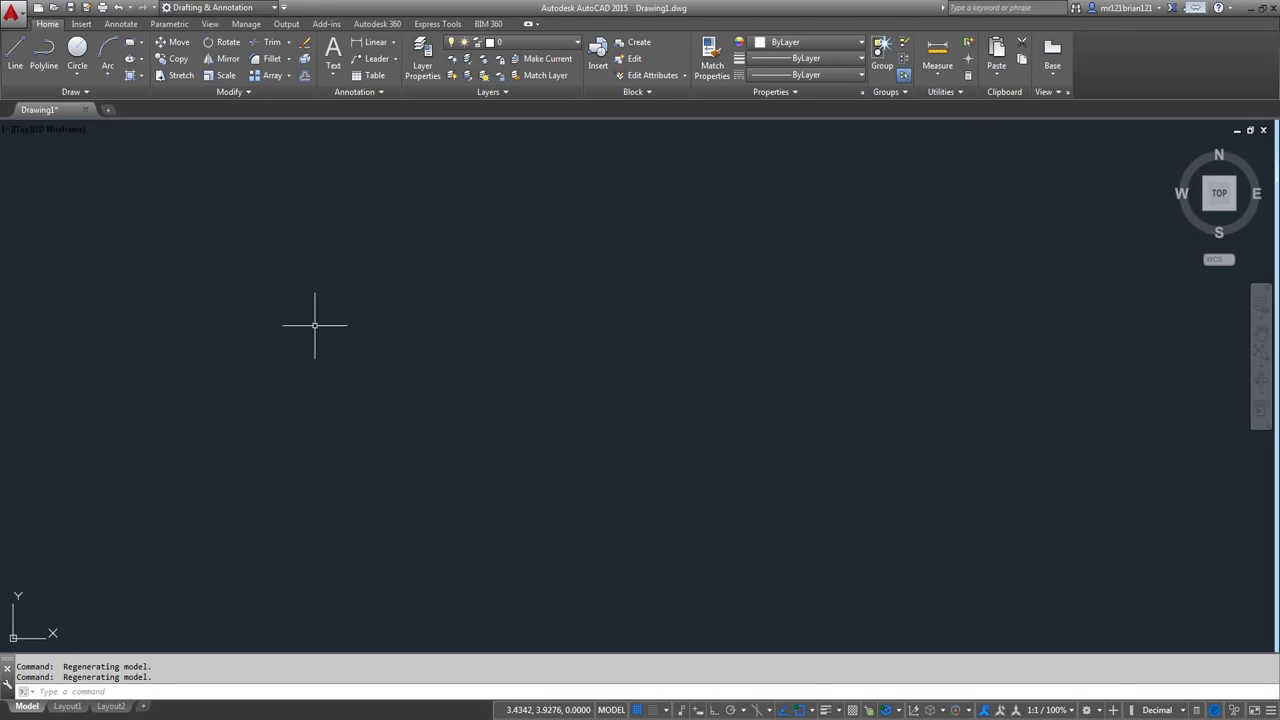
click(15, 52)
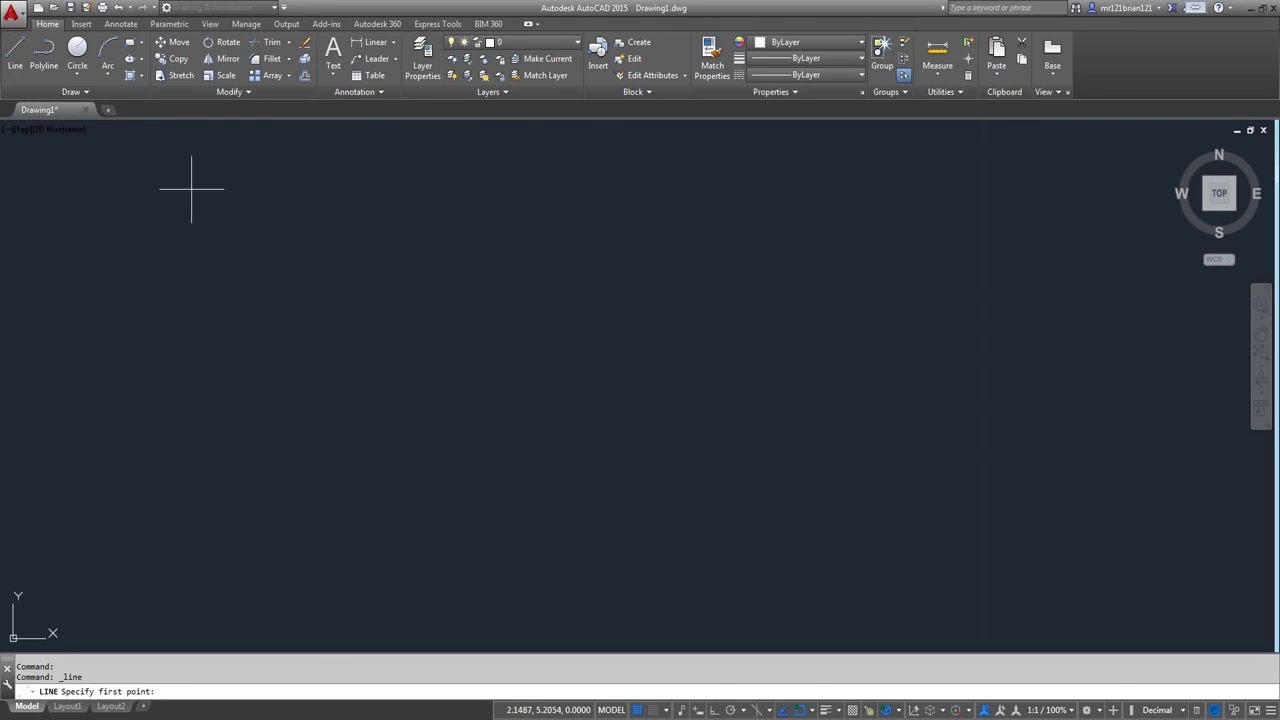
click(259, 468)
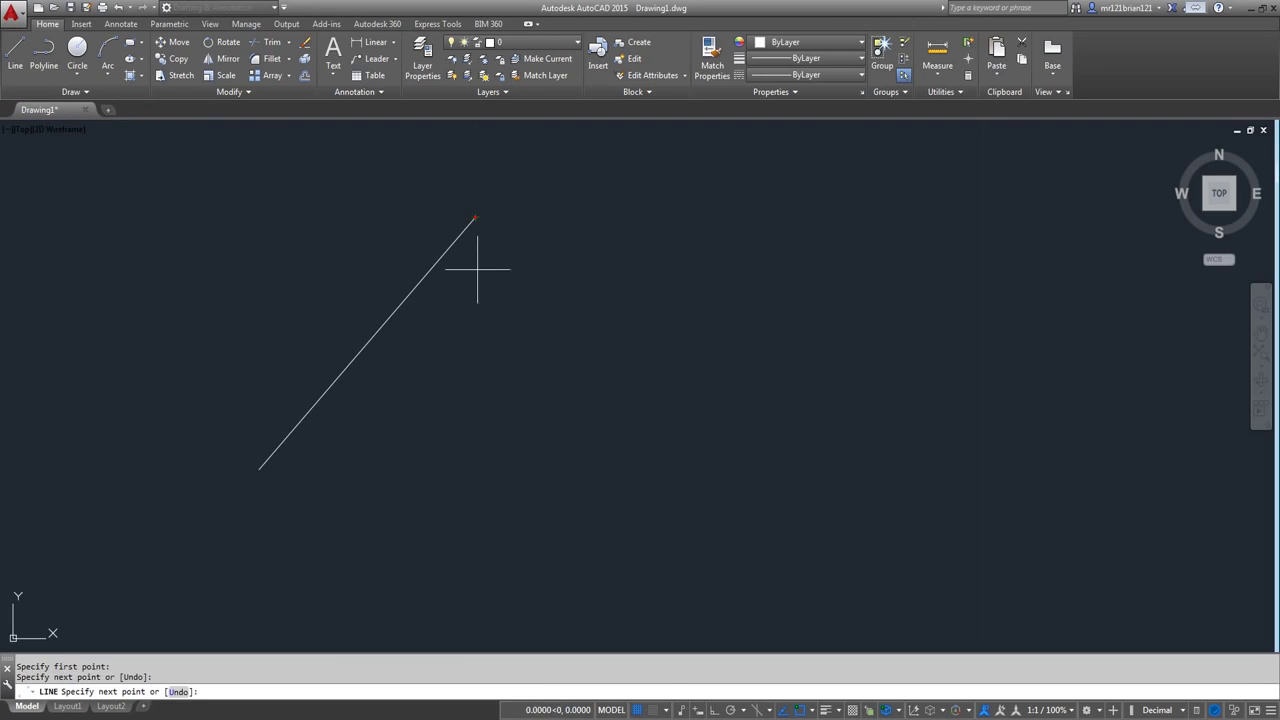
click(495, 547)
click(753, 243)
click(766, 490)
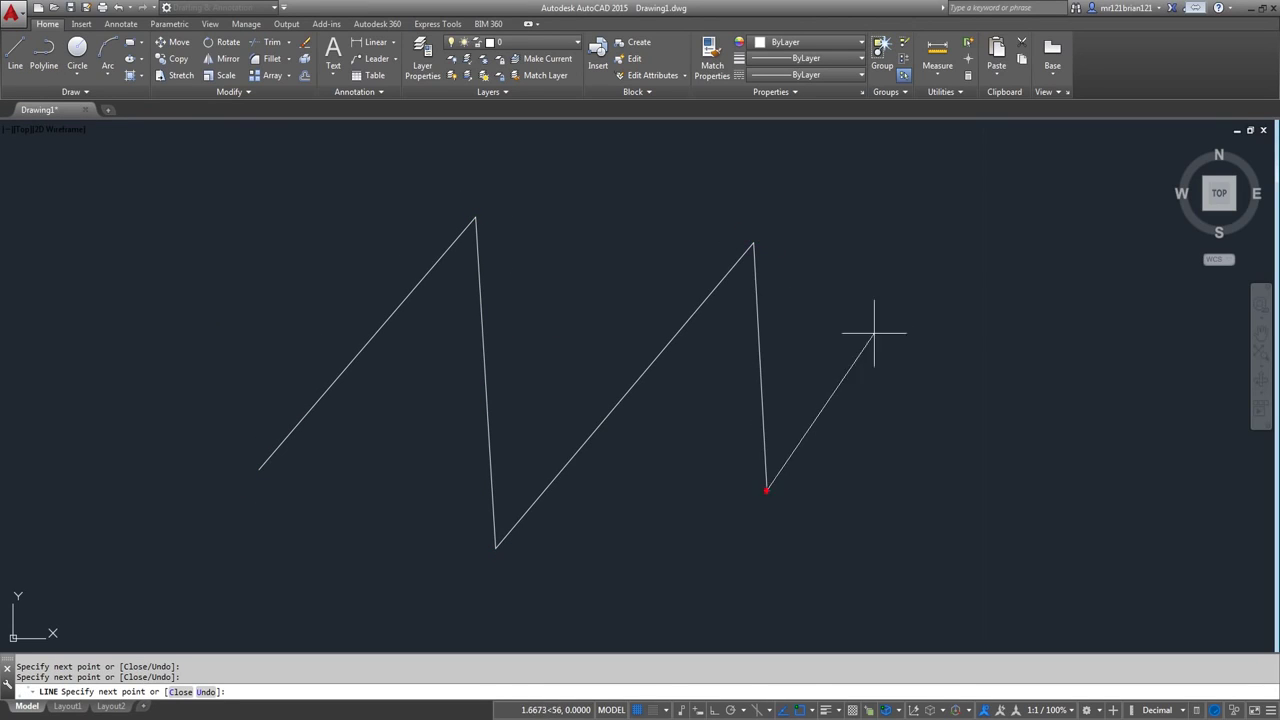
click(878, 328)
key(Return)
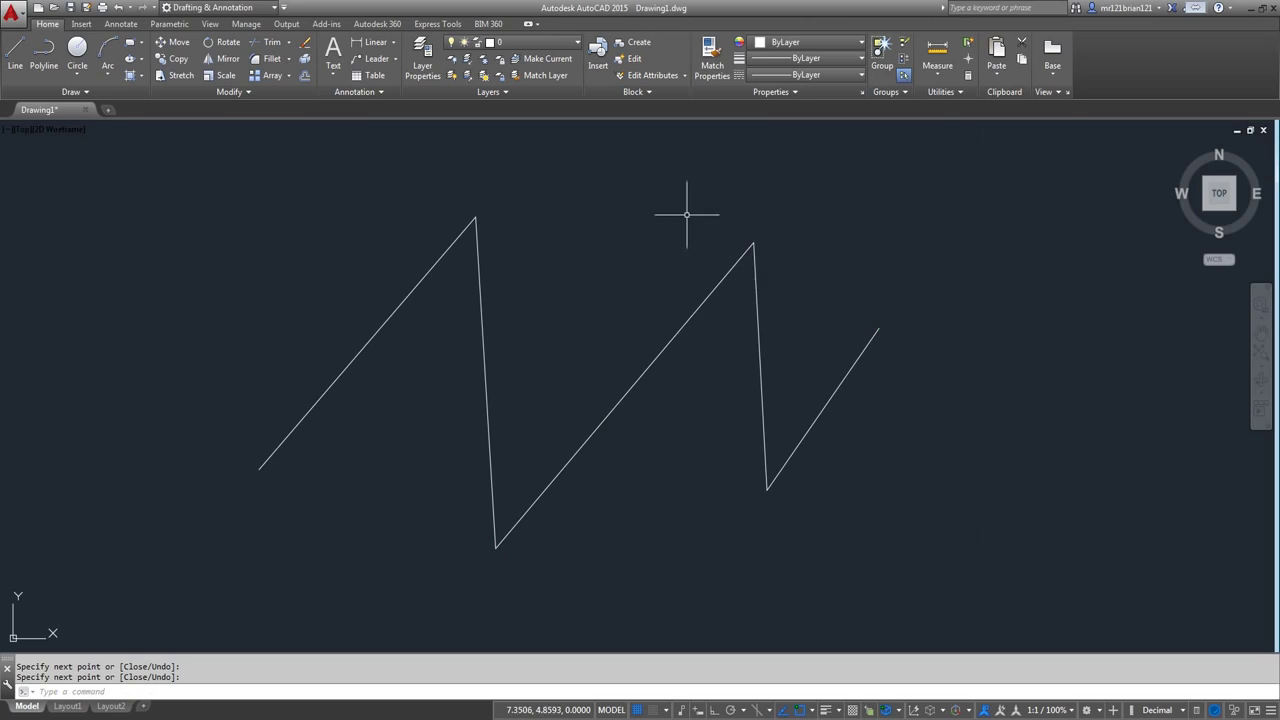
- Draw a similar open zigzag of five segments as one polyline below the line zigzag
scroll(686, 214, down, 2)
middle_drag(640, 283, 568, 309)
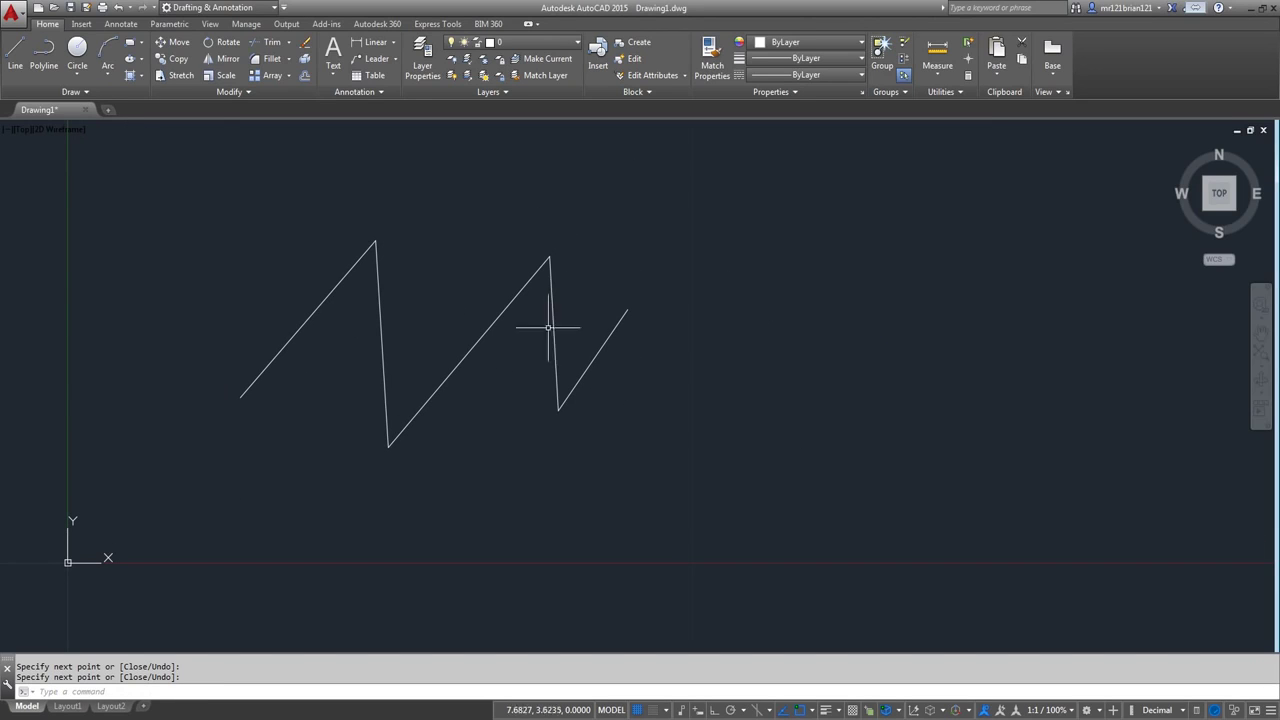
middle_drag(376, 492, 376, 480)
click(43, 55)
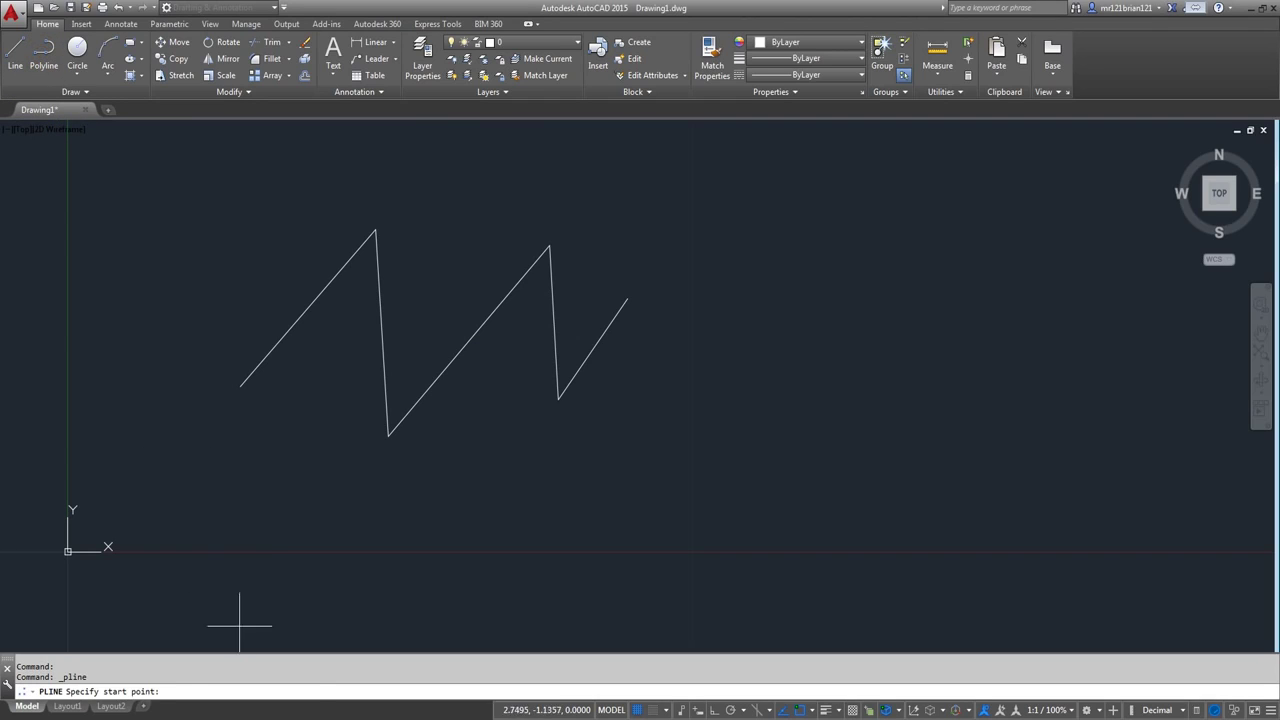
click(208, 613)
click(341, 477)
click(499, 509)
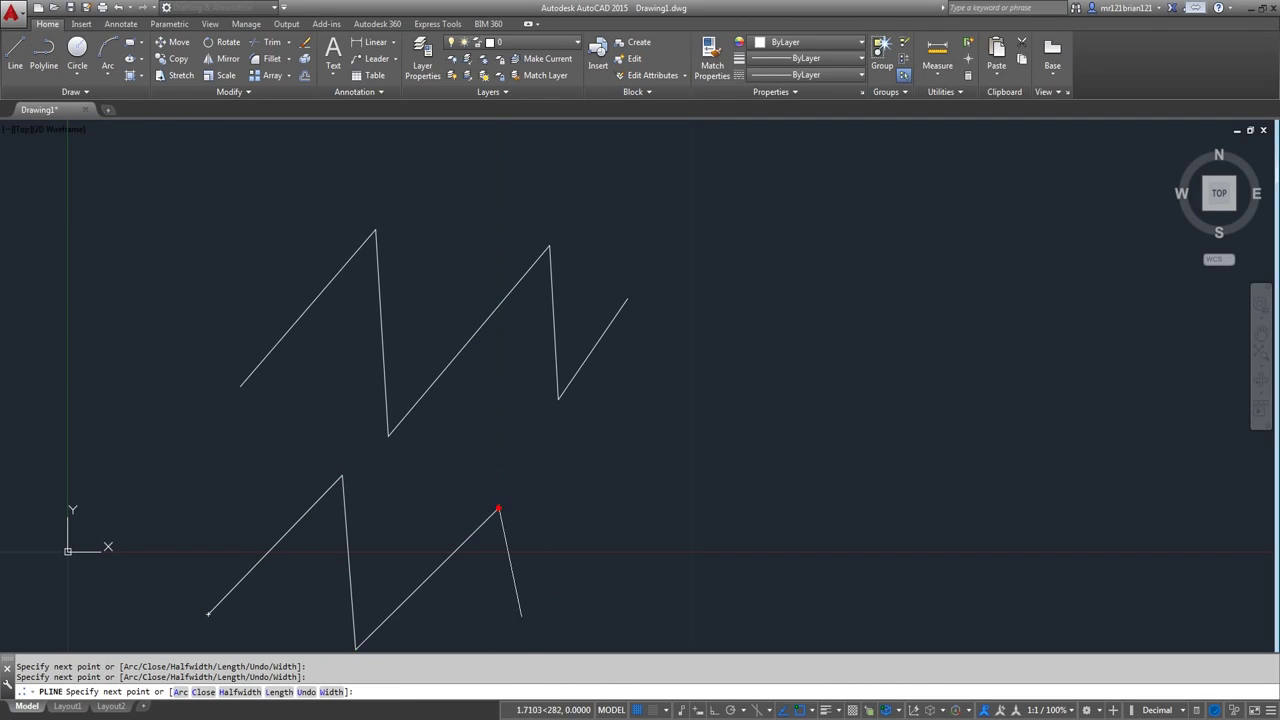
click(525, 634)
click(633, 532)
key(Return)
- Select the last three segments of the upper line zigzag one at a time, clearing the selection after each
middle_drag(360, 343, 345, 208)
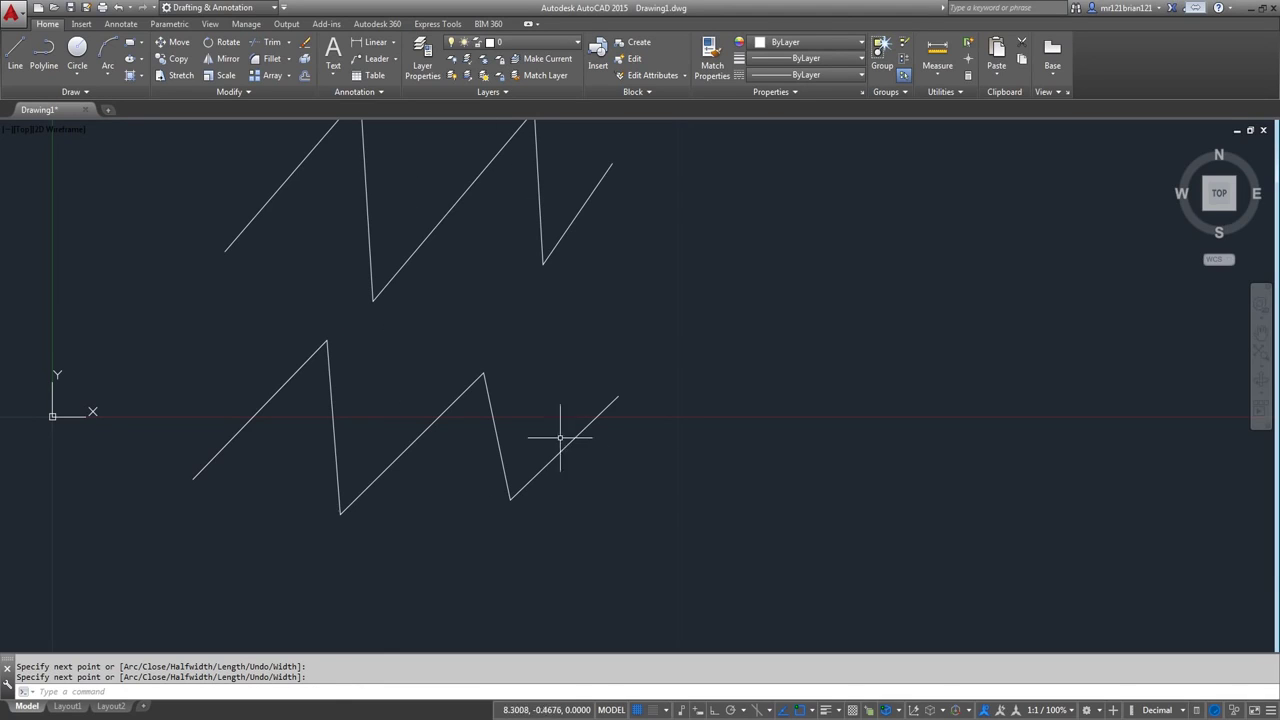
middle_drag(563, 434, 576, 487)
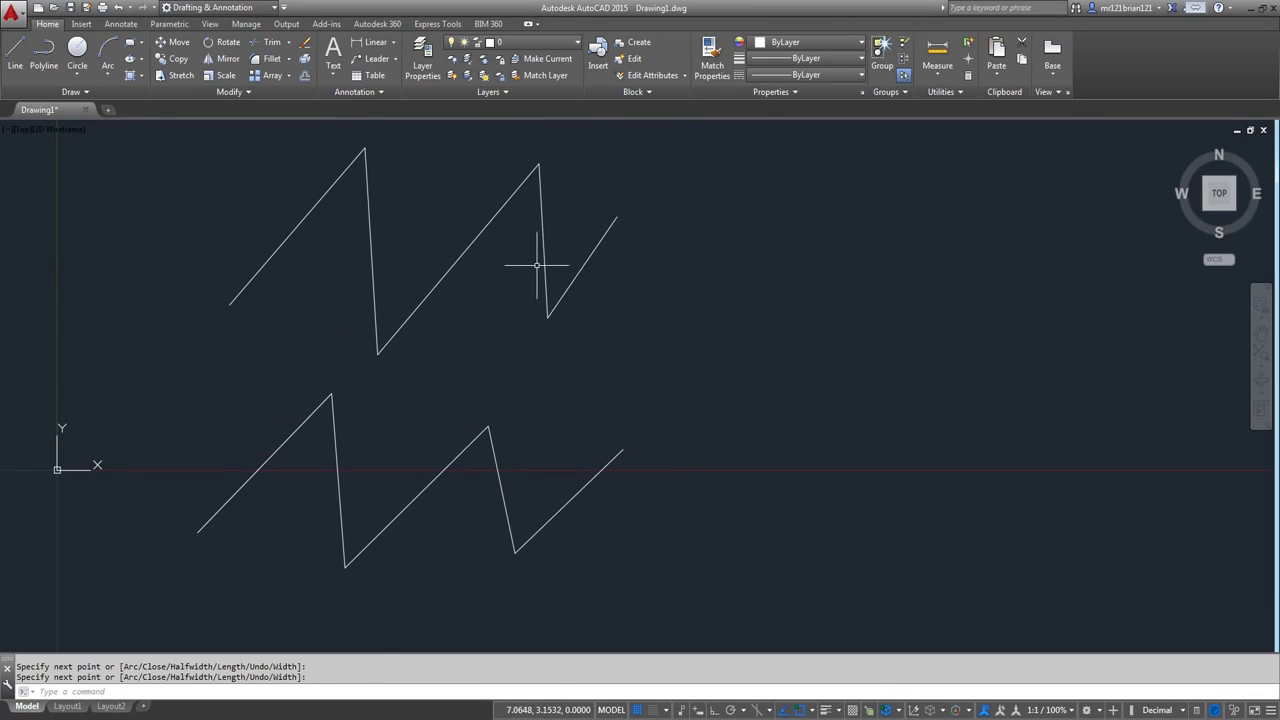
key(Return)
click(593, 249)
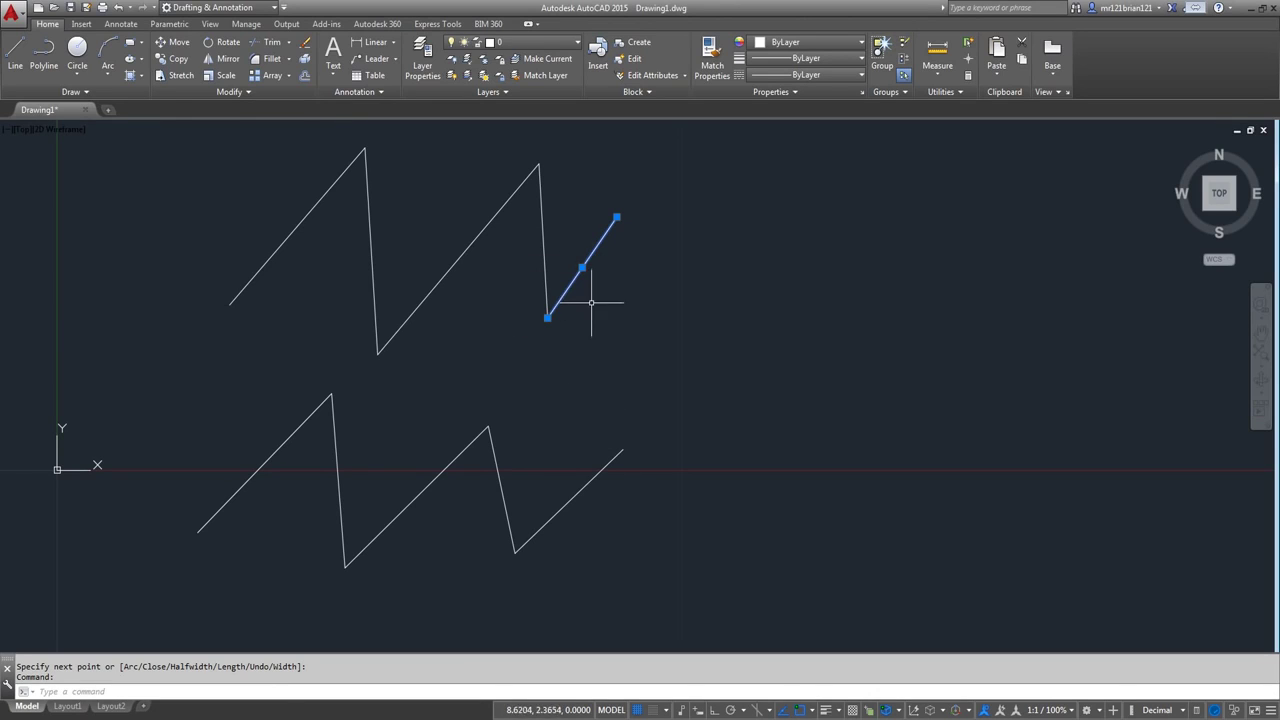
key(Escape)
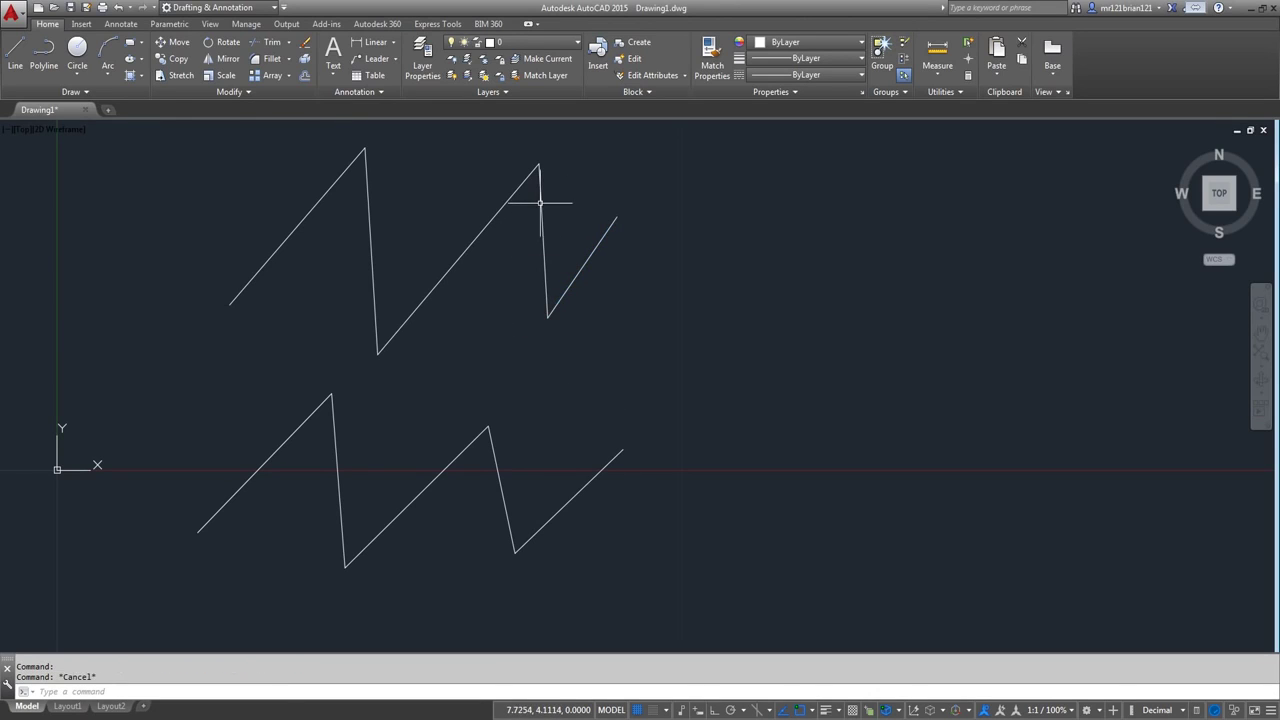
click(542, 200)
key(Escape)
click(459, 253)
key(Escape)
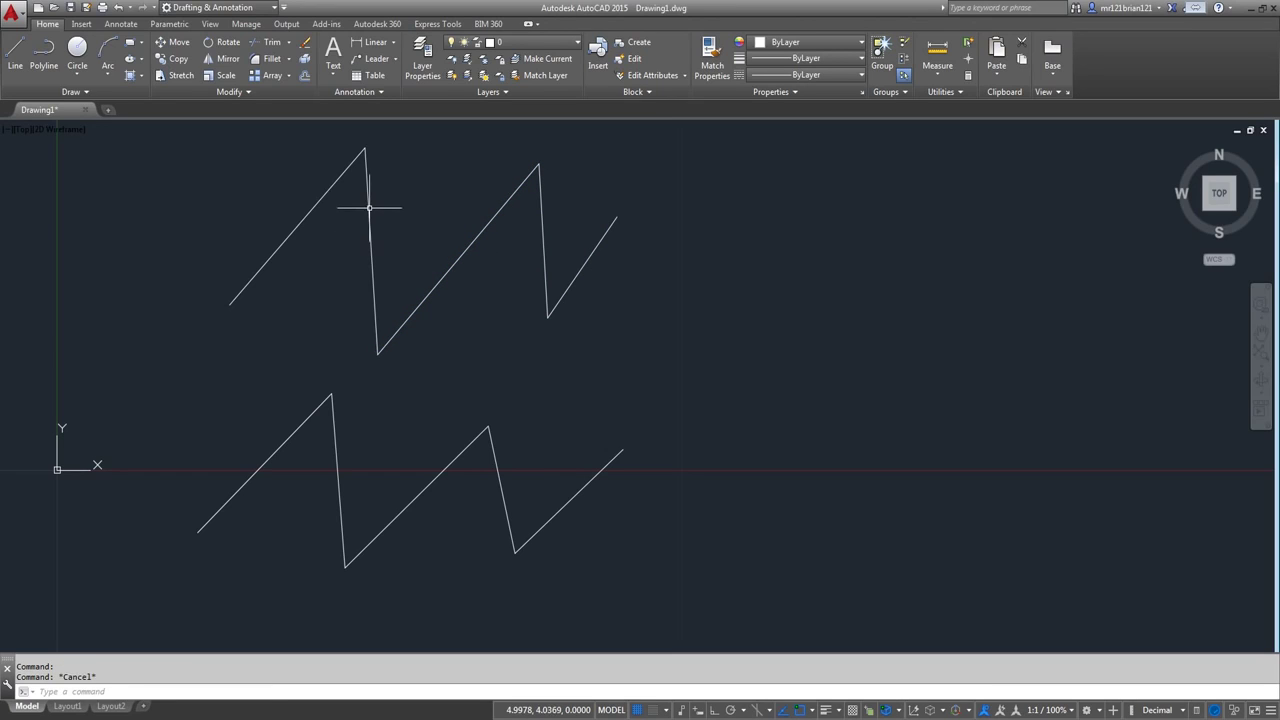
- Select the first segment of the upper line zigzag, then the whole lower polyline, clearing the selection after each
click(323, 204)
click(305, 221)
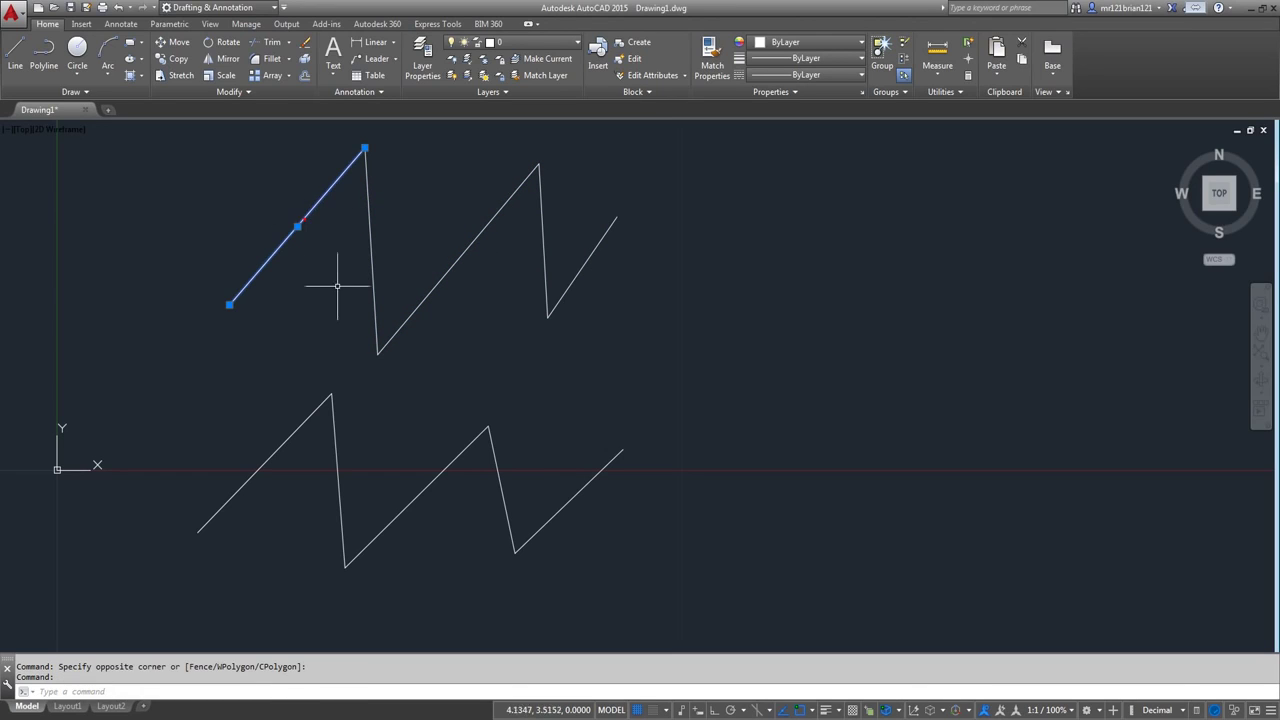
key(Escape)
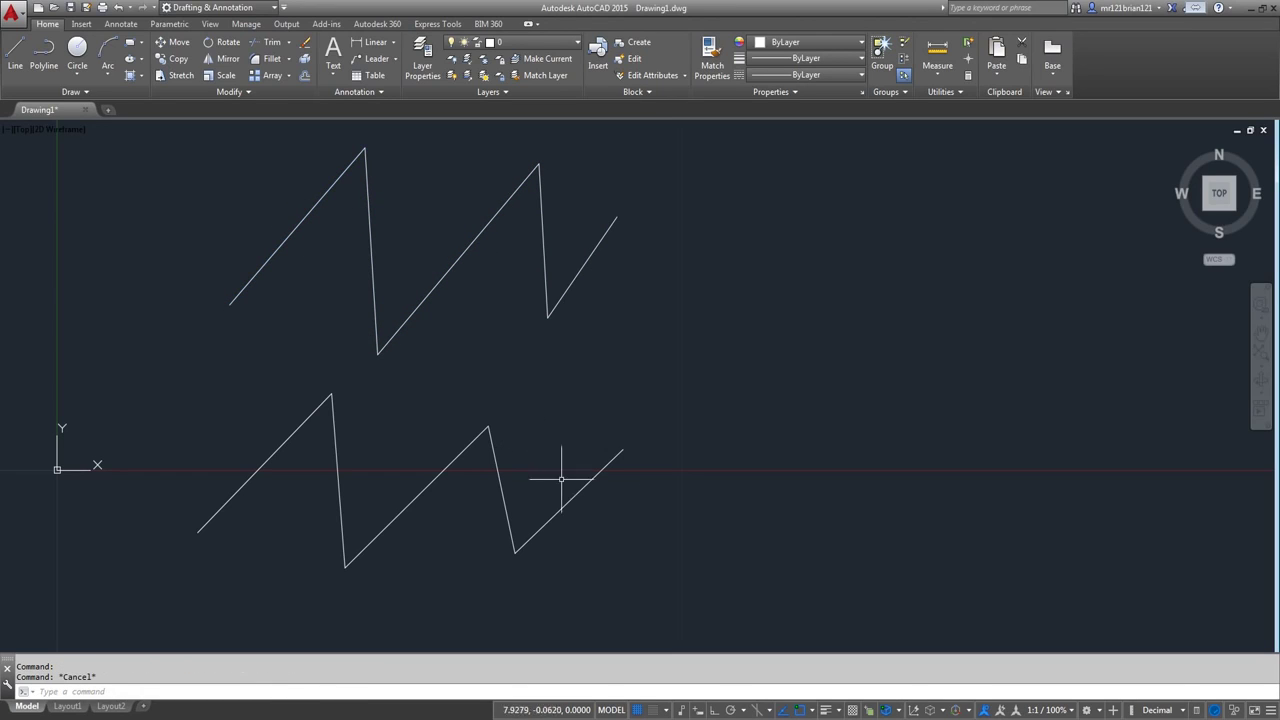
click(617, 457)
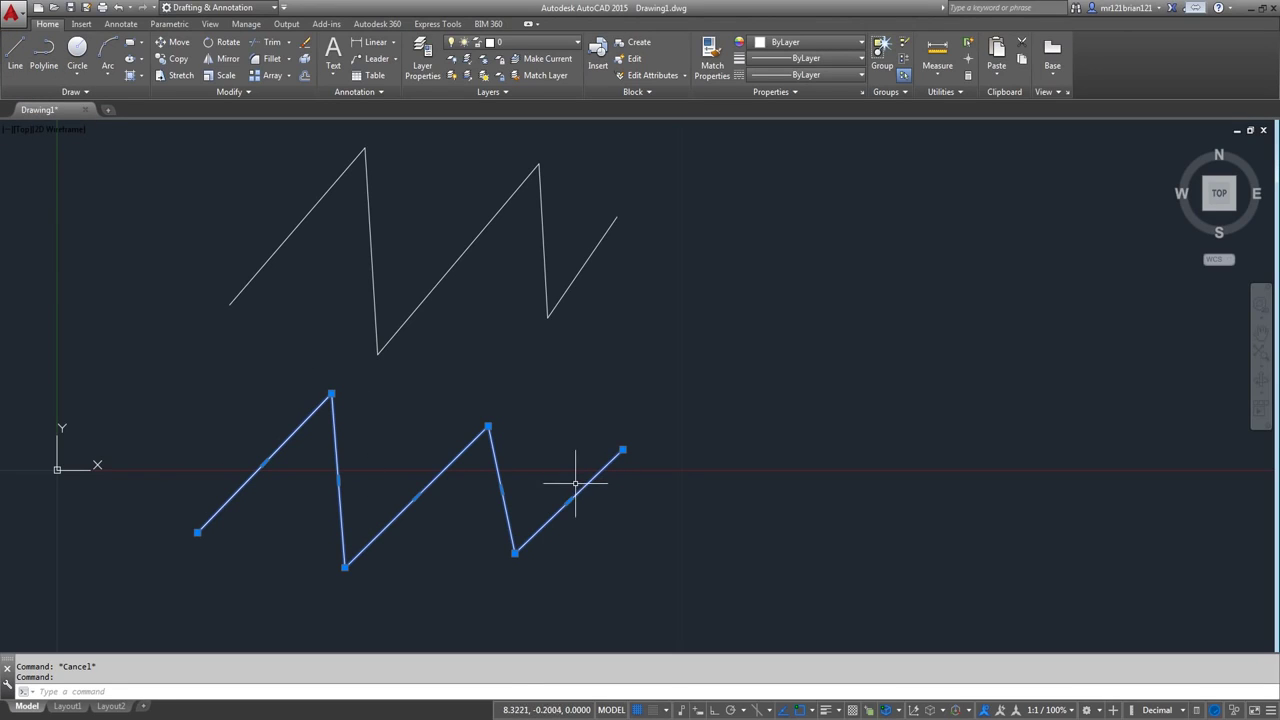
key(Escape)
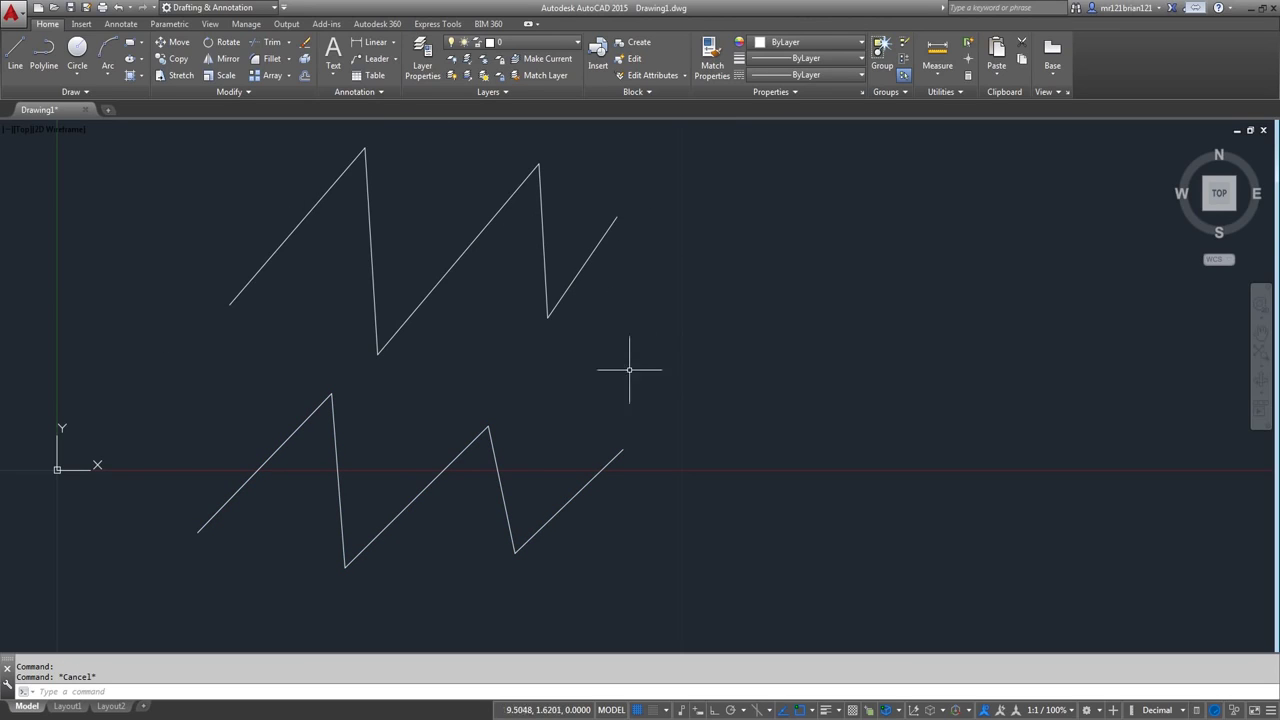
- Draw a single slanted line segment in the empty space to the right of the two zigzags with the Line command
scroll(570, 338, down, 3)
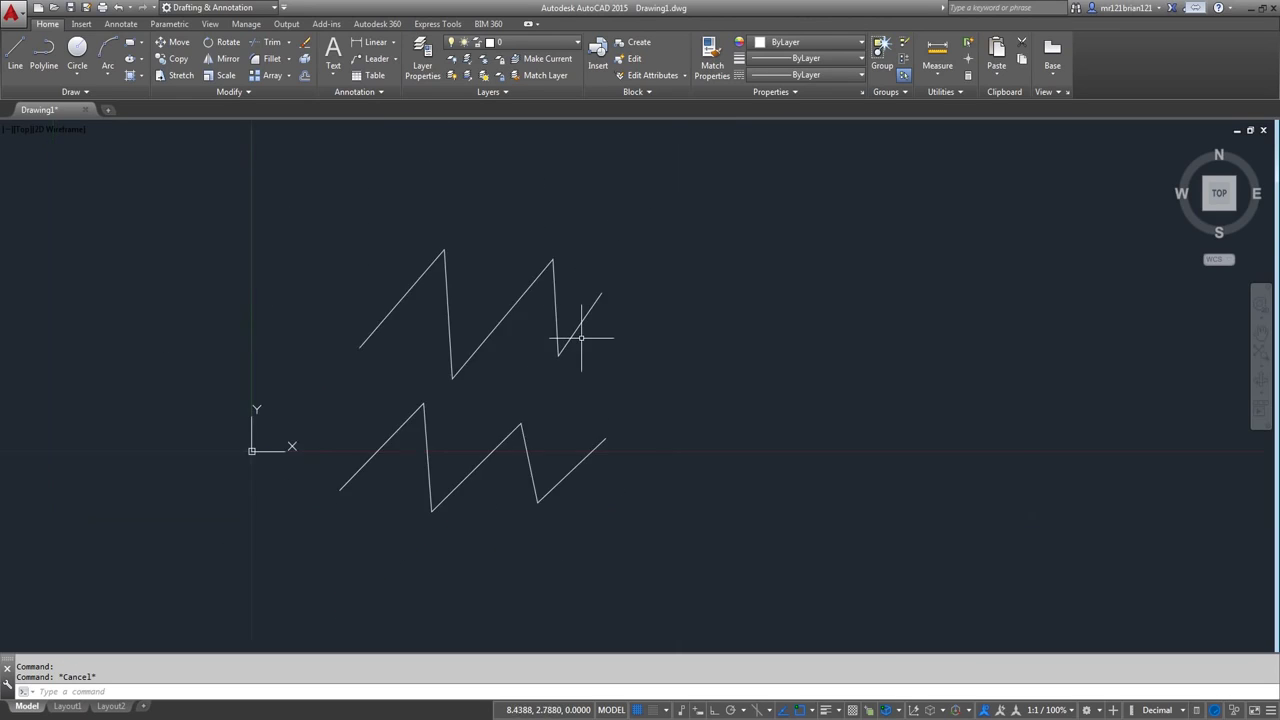
scroll(605, 333, up, 2)
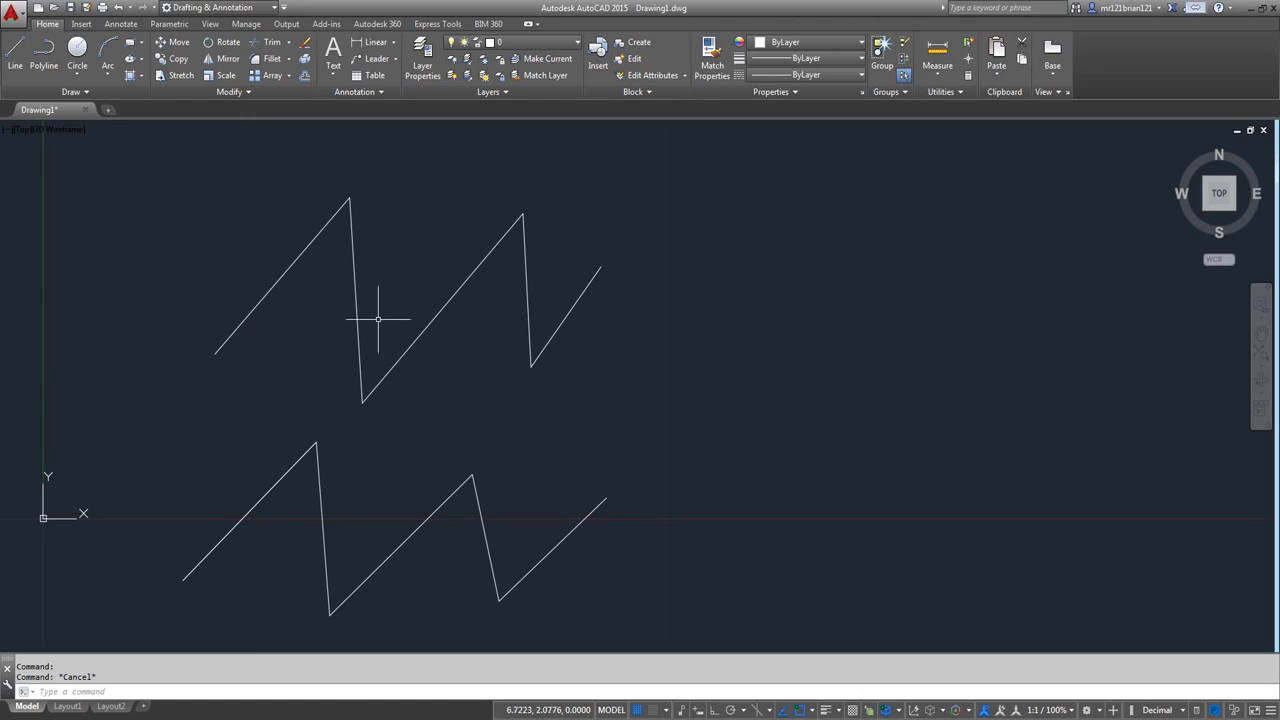
click(15, 55)
click(675, 442)
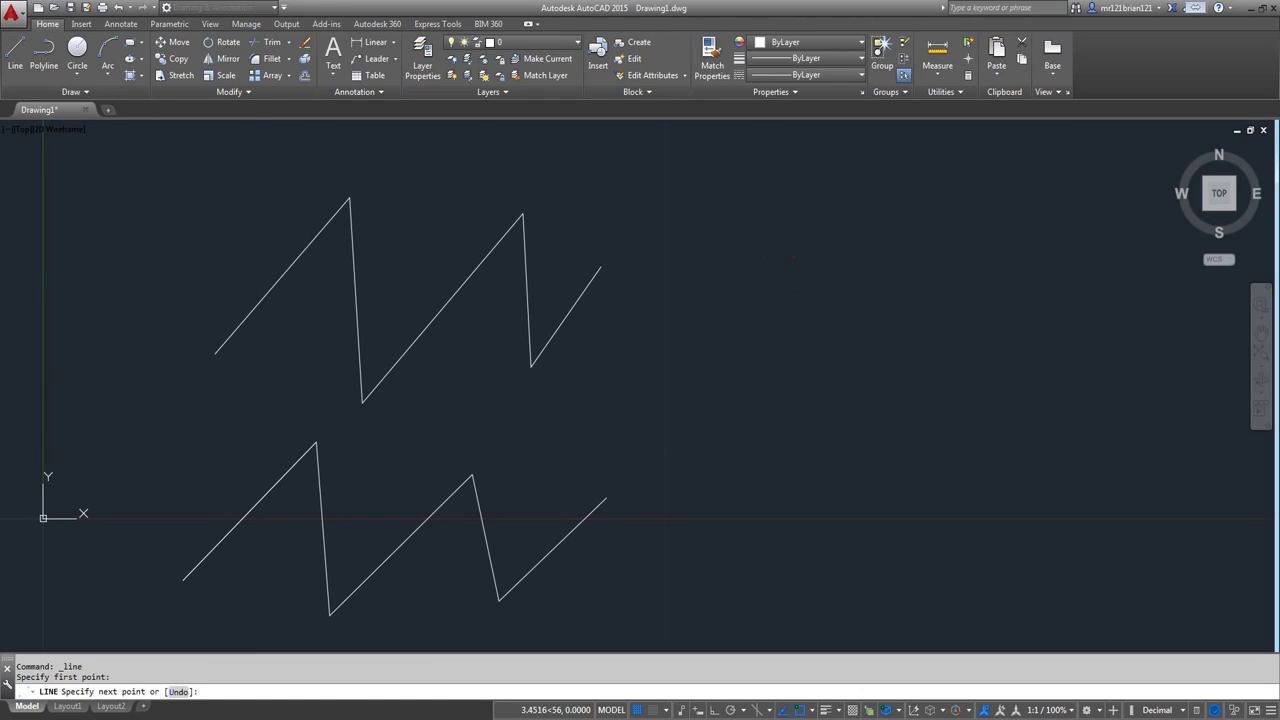
click(794, 257)
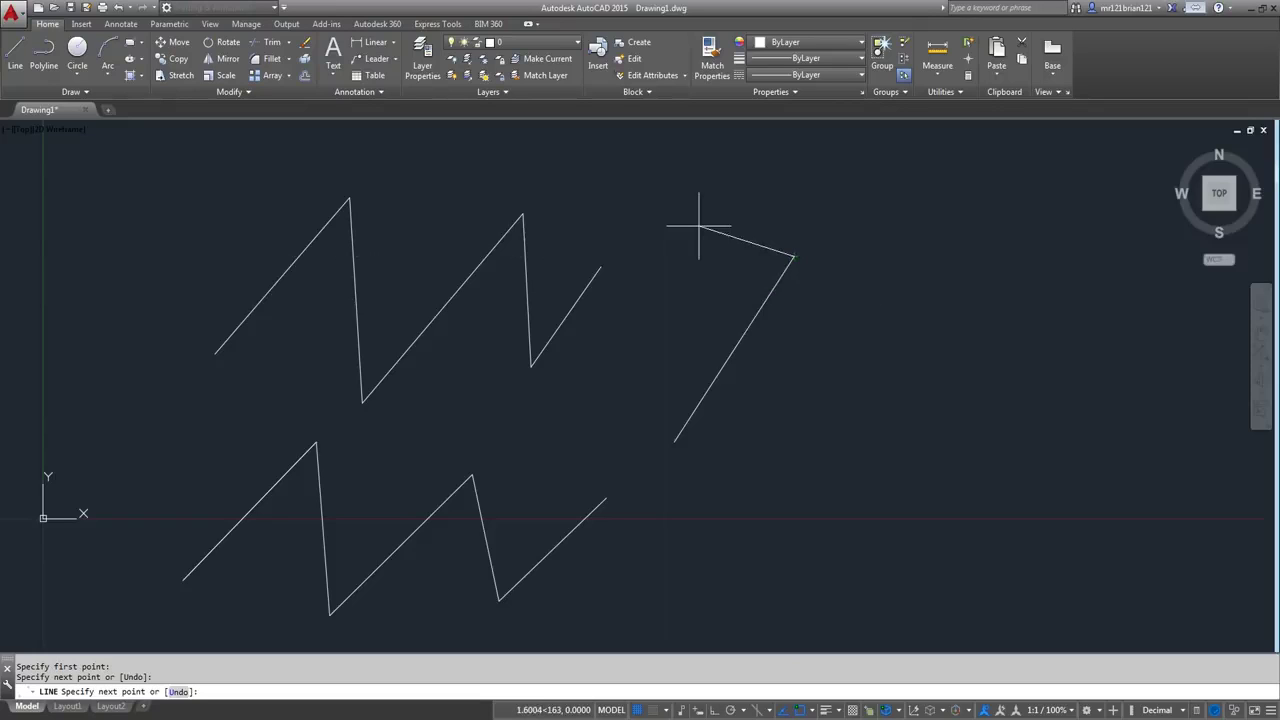
key(Escape)
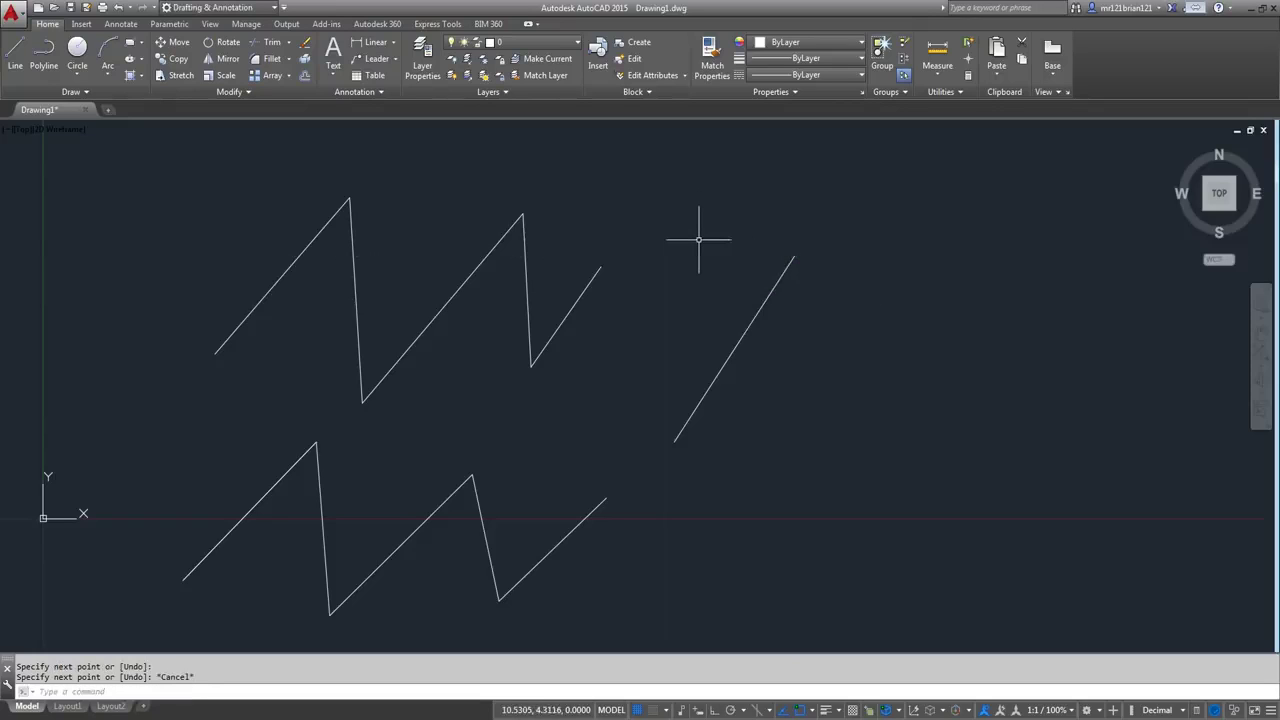
- Erase the separate slanted line to the right of the zigzags using a crossing selection
click(575, 305)
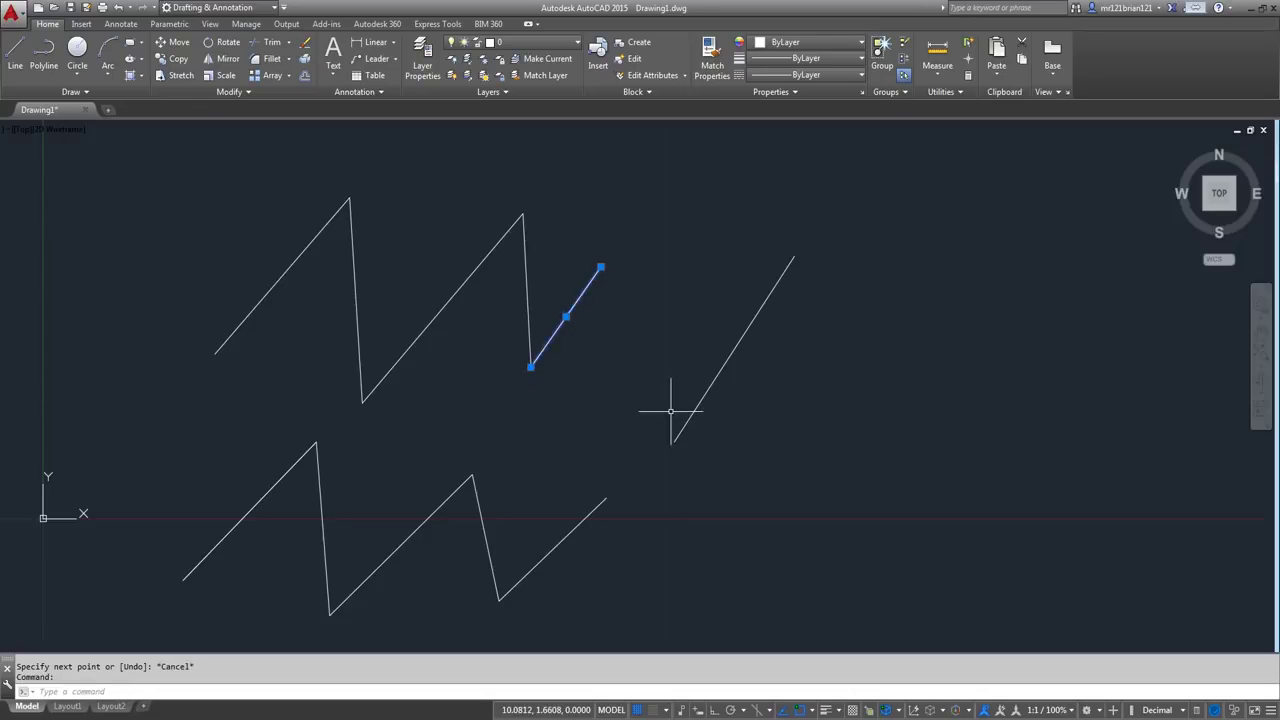
key(Escape)
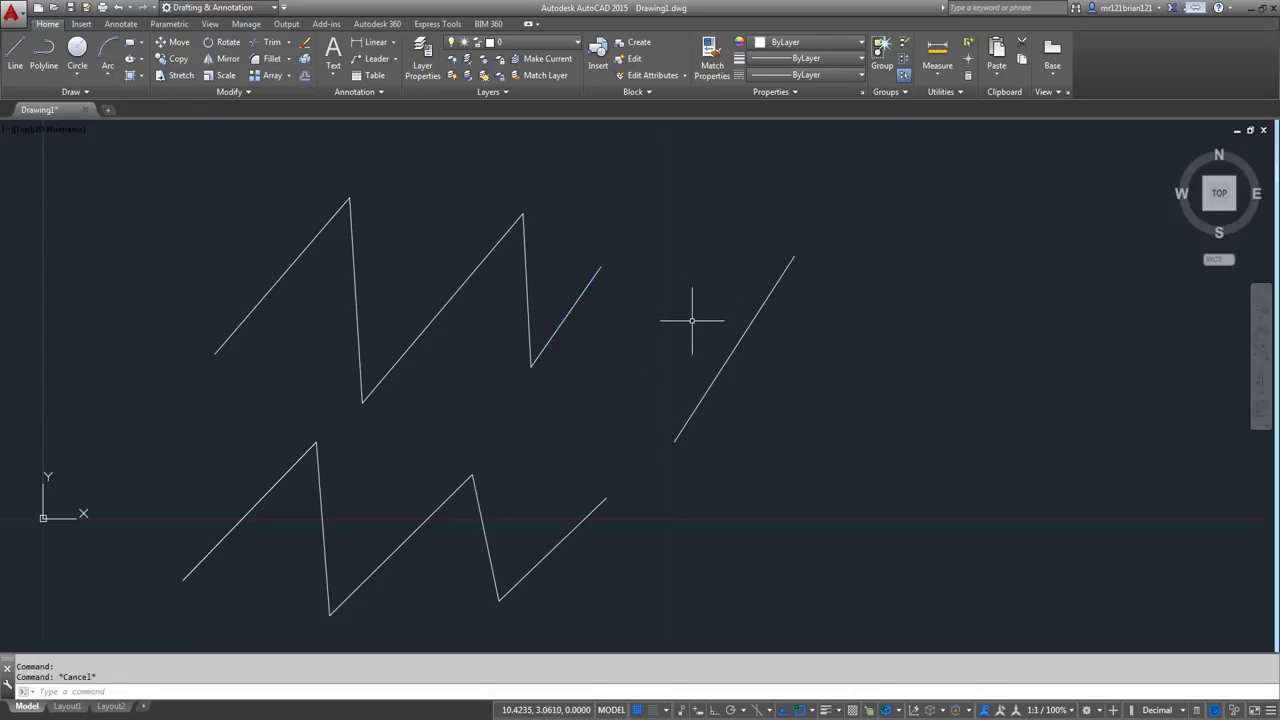
click(734, 403)
click(686, 280)
key(Delete)
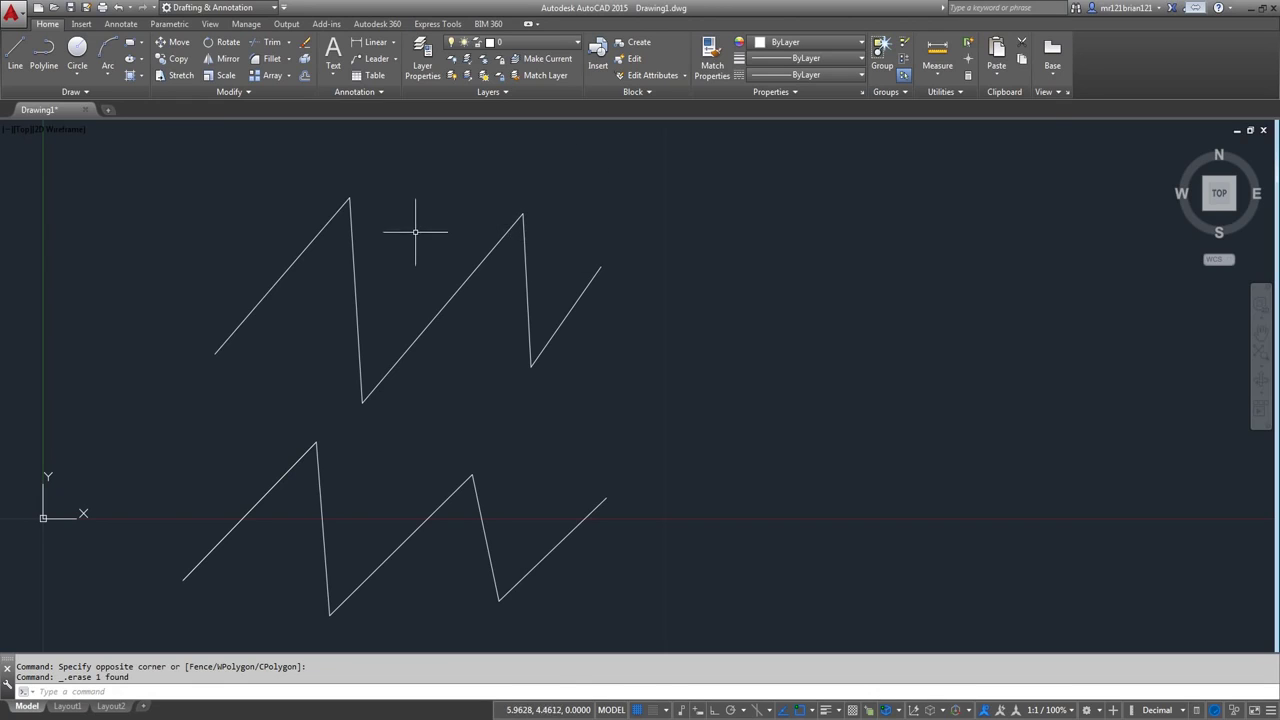
- Start a left-to-right selection window in the empty area beside the zigzags and cancel it
middle_drag(420, 229, 675, 257)
scroll(675, 257, down, 2)
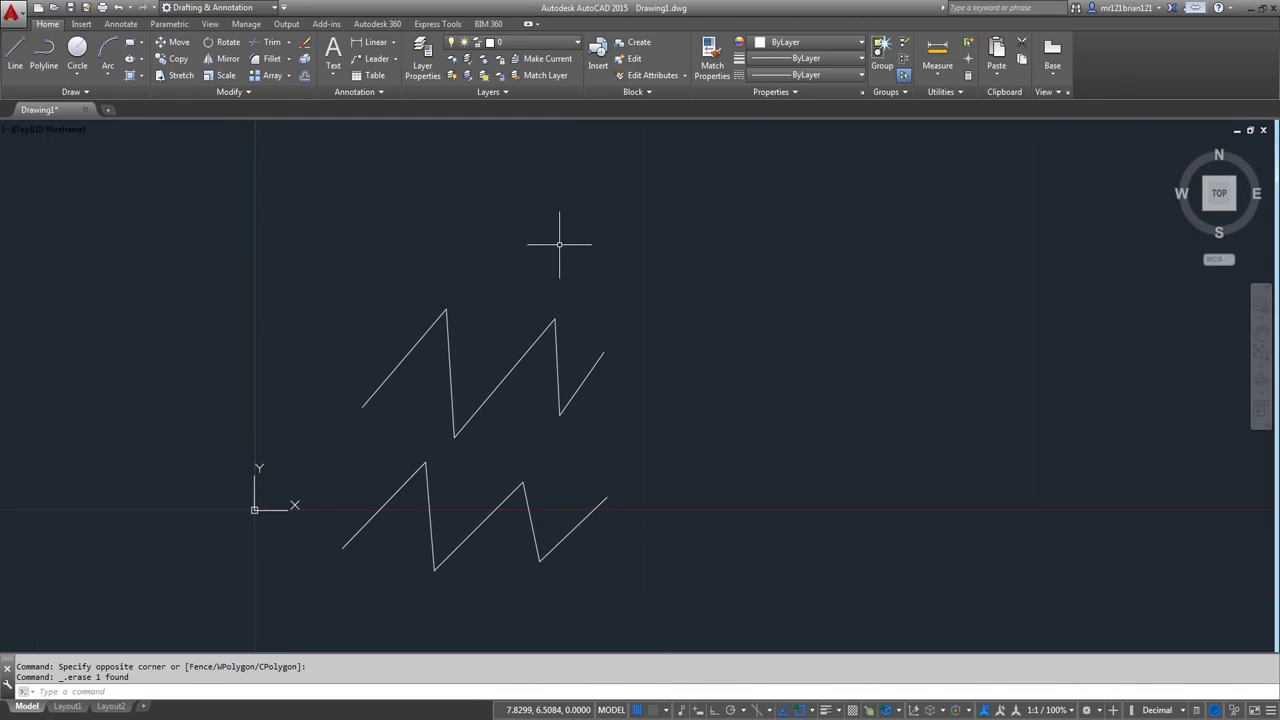
click(687, 257)
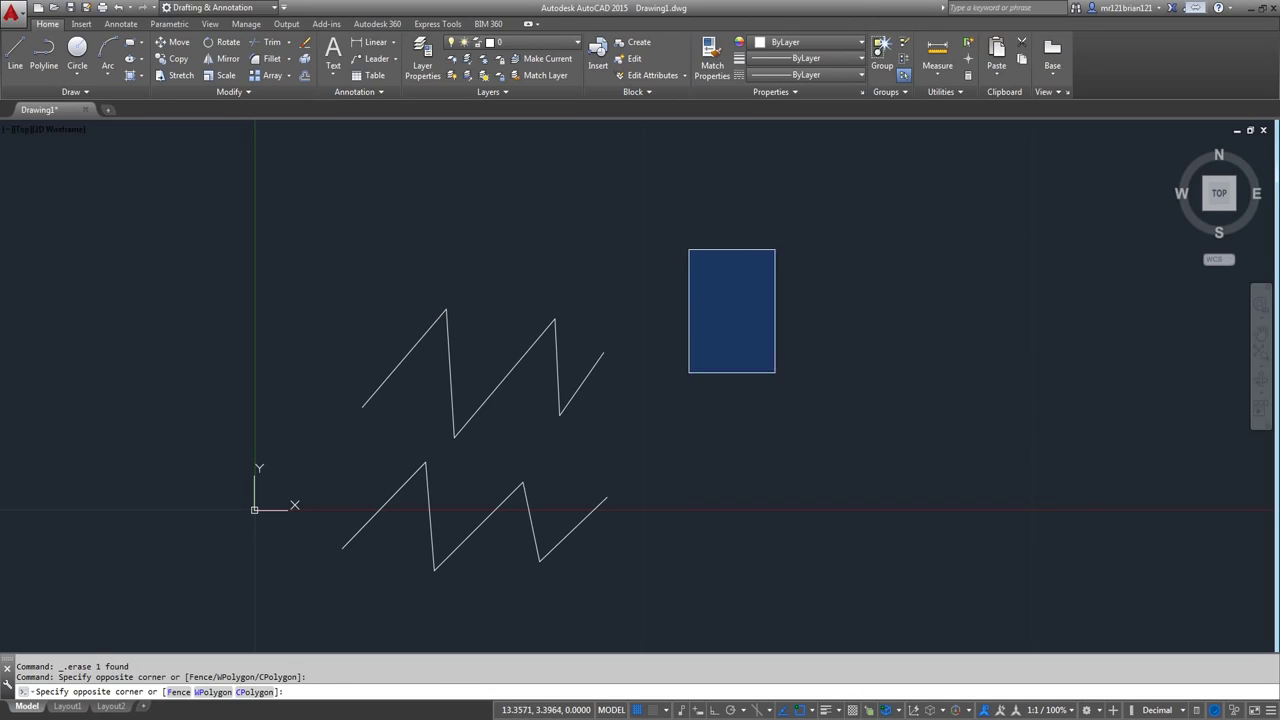
key(Escape)
middle_drag(566, 353, 564, 333)
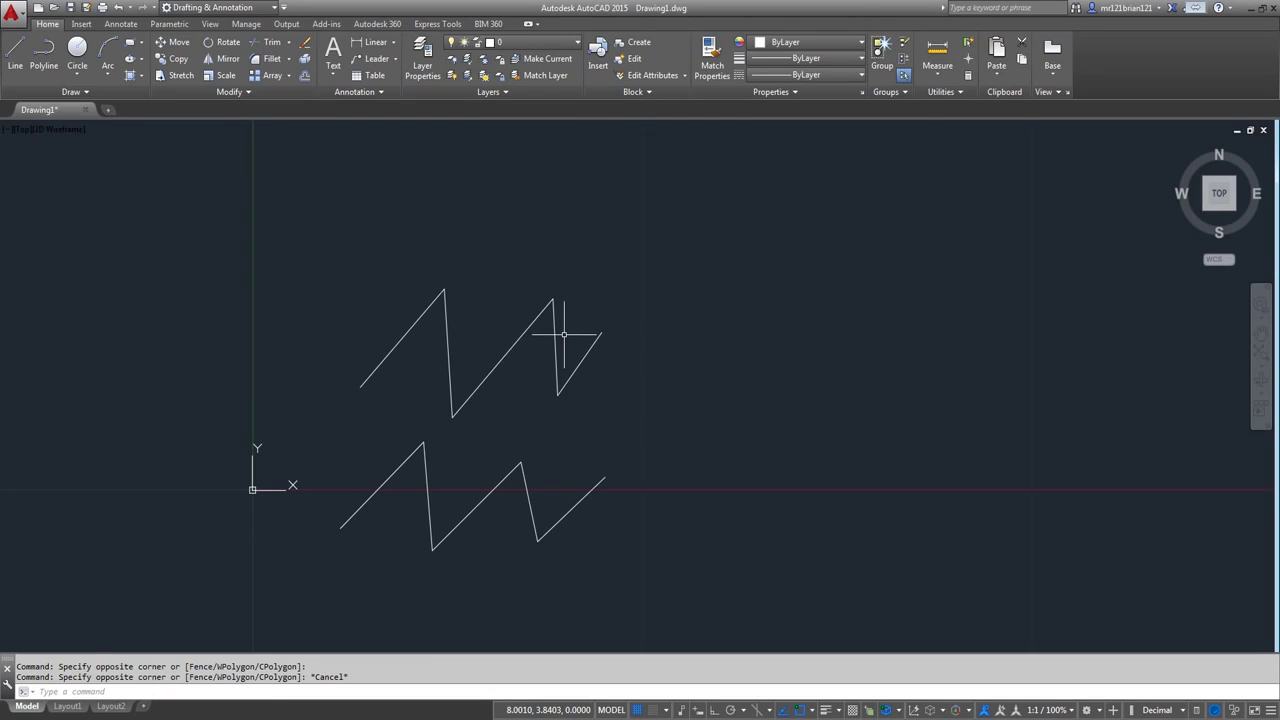
middle_drag(588, 397, 594, 370)
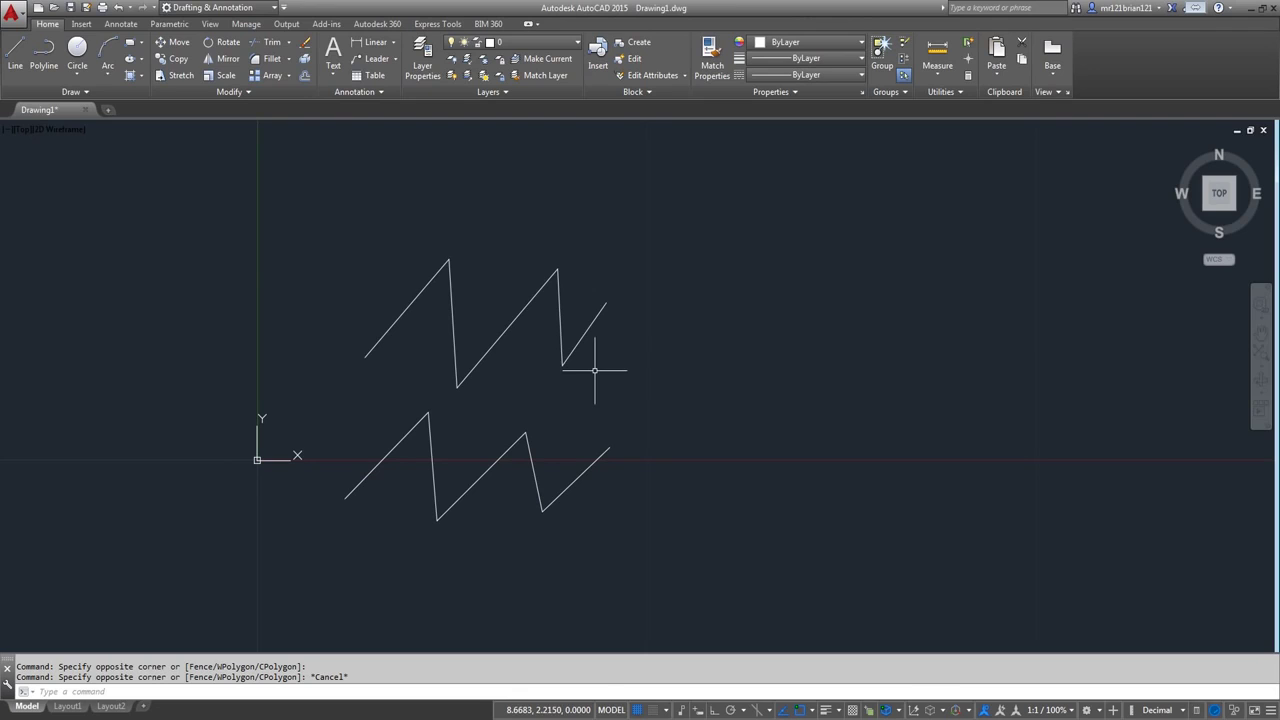
- Use crossing selections to pick the upper zigzag's last segment and the lower polyline separately, clearing the selection after each
click(722, 234)
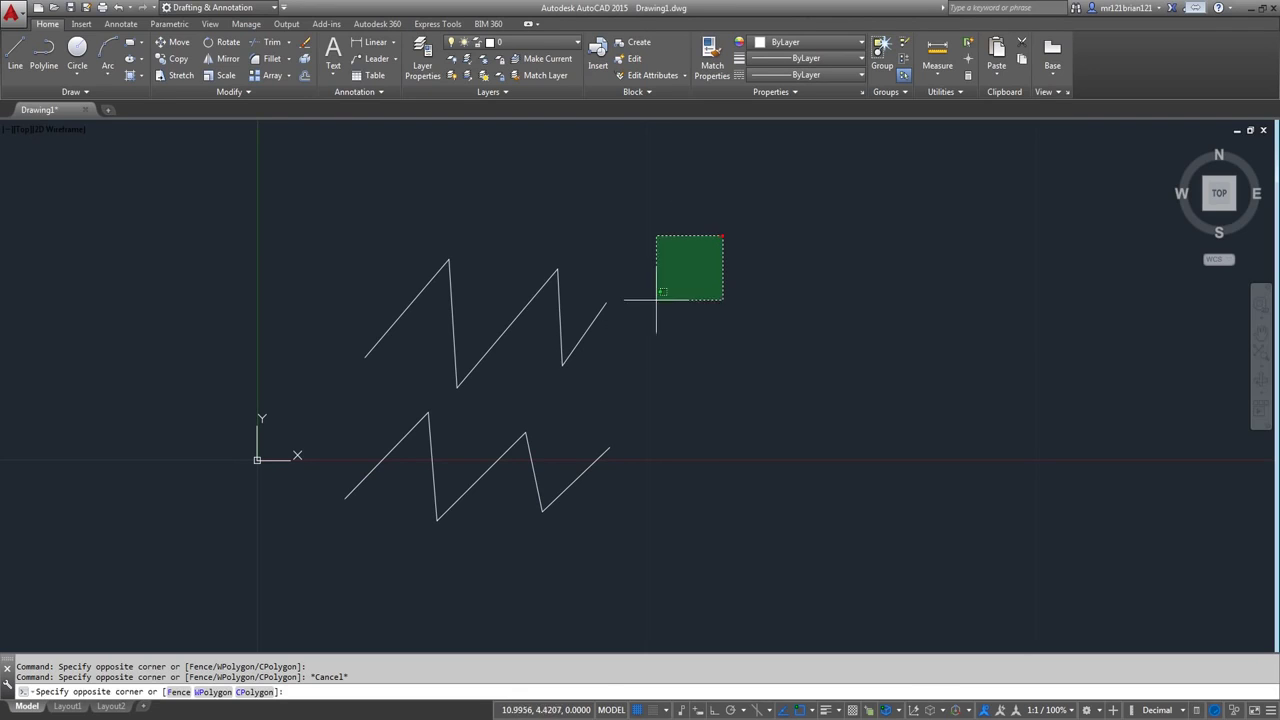
click(600, 378)
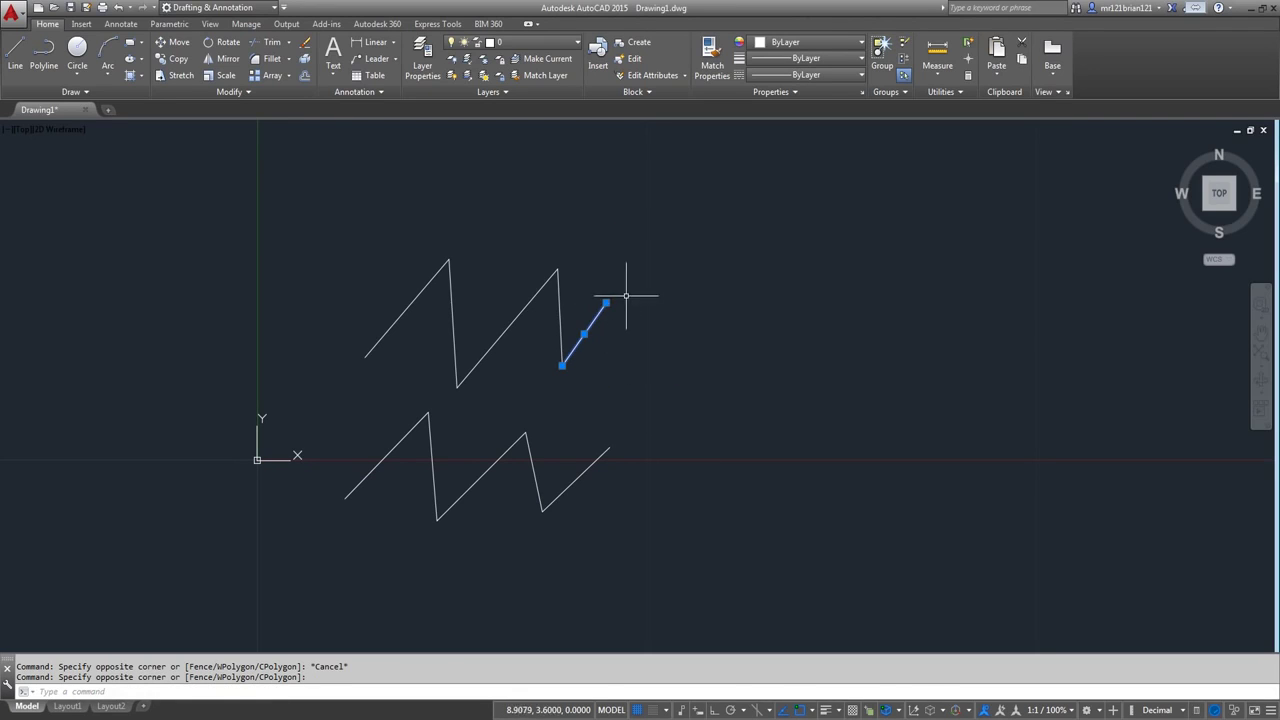
click(687, 255)
click(594, 366)
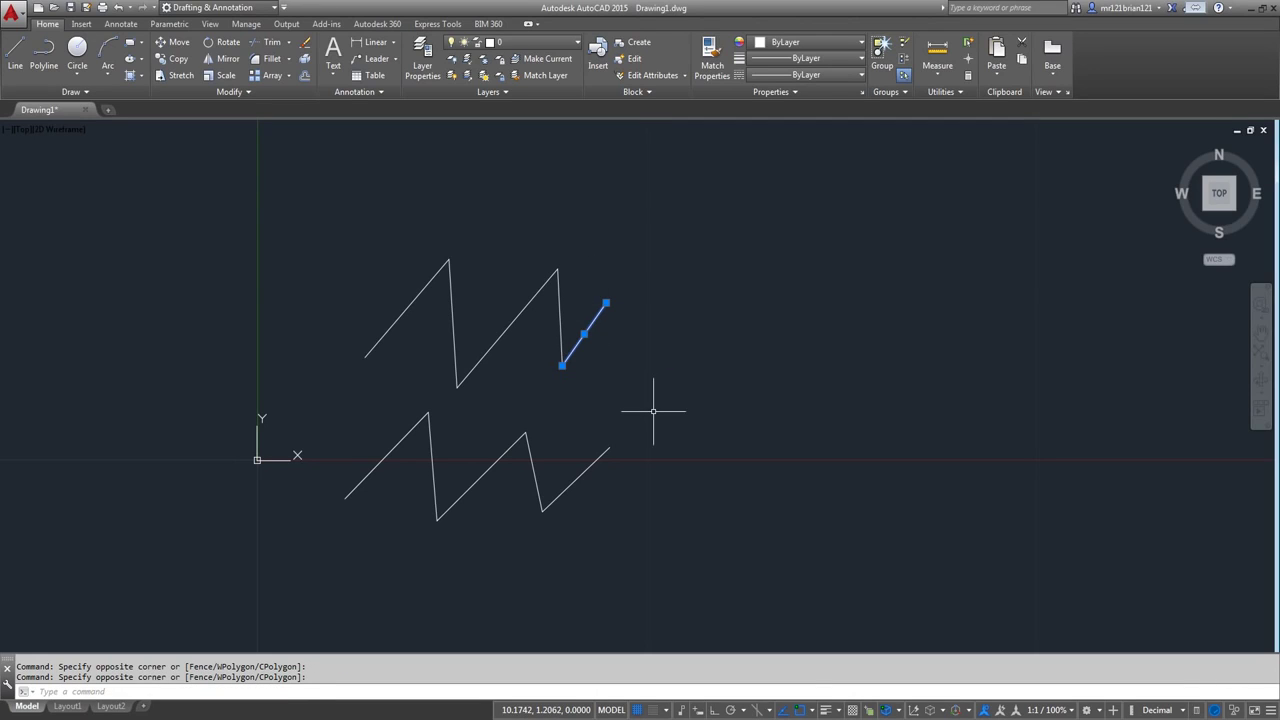
middle_drag(606, 302, 602, 335)
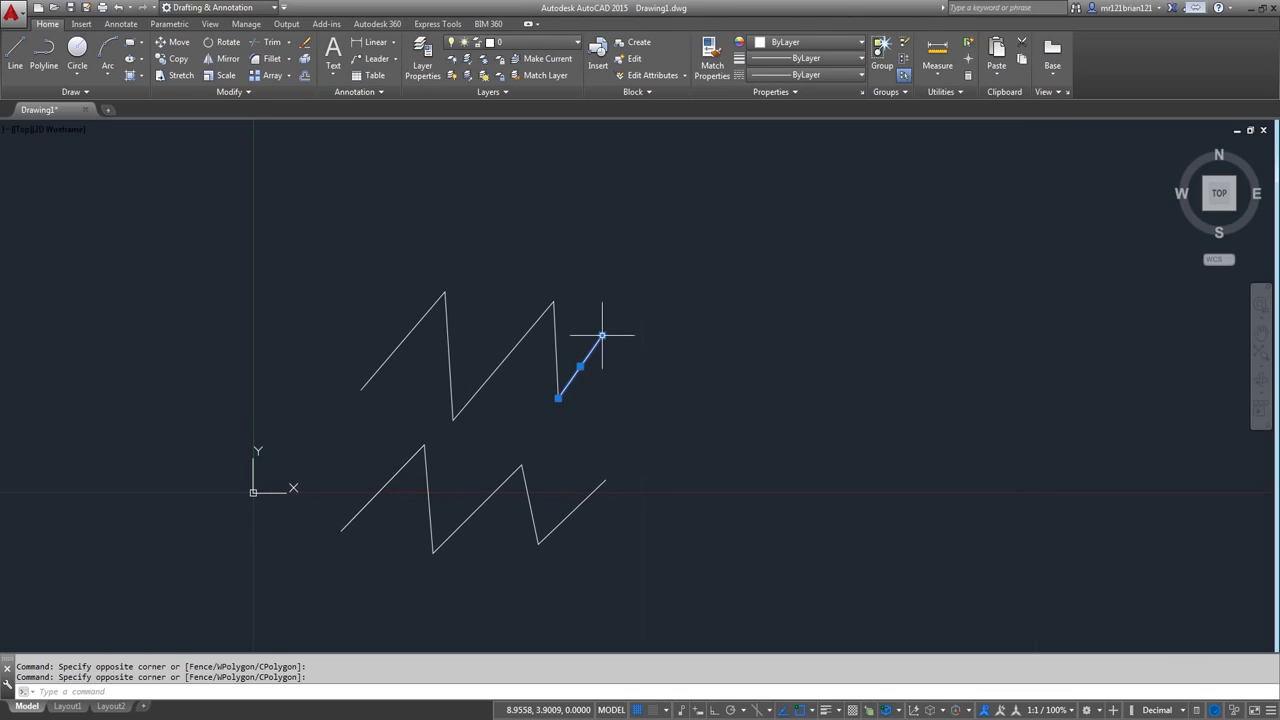
key(Escape)
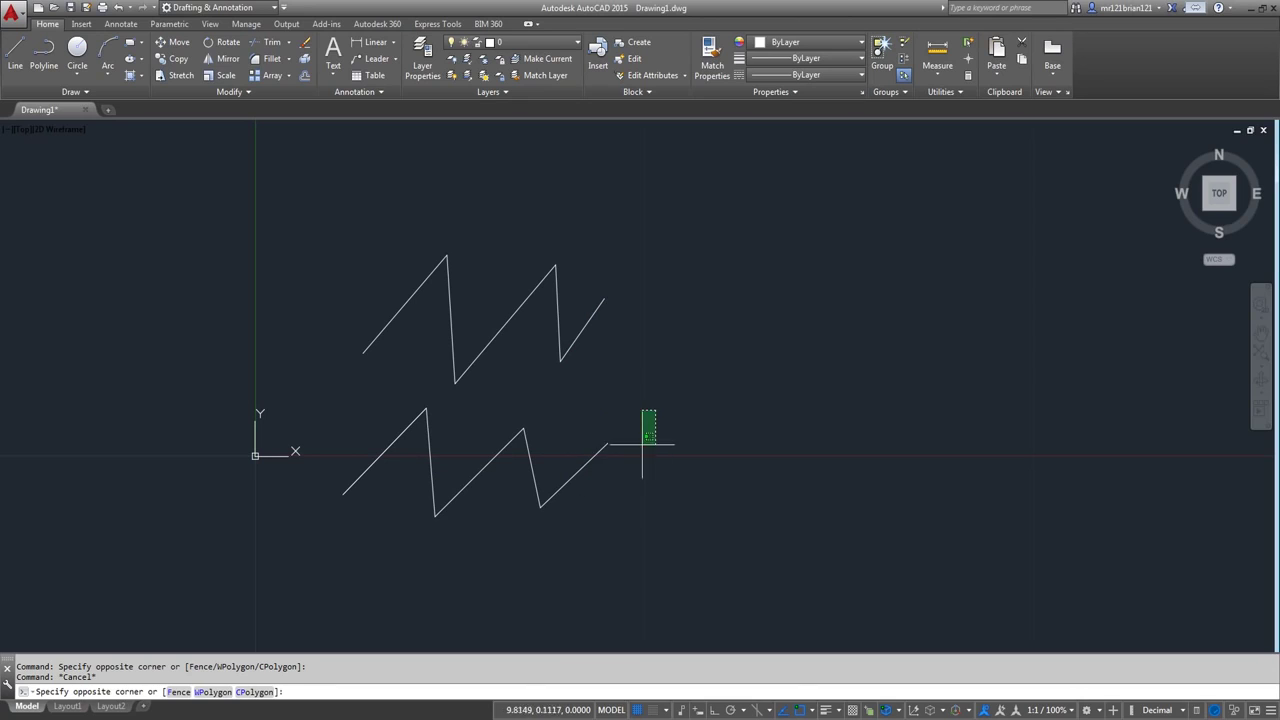
click(585, 505)
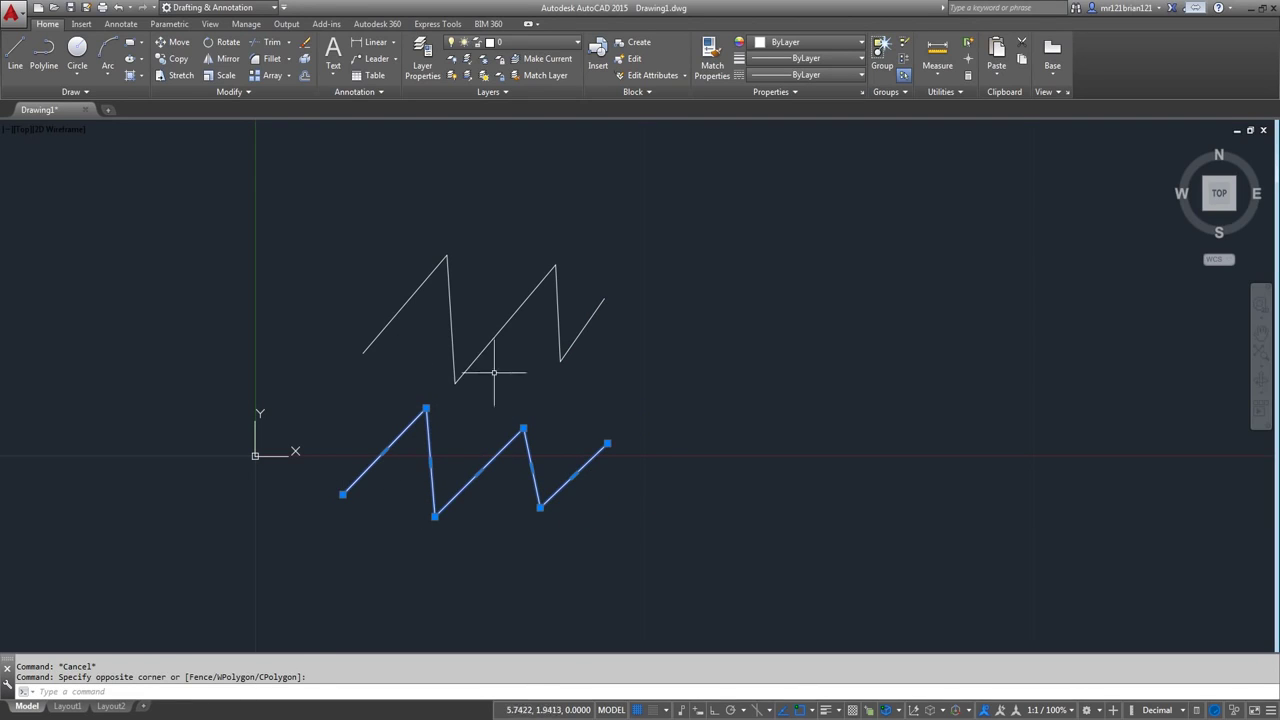
key(Escape)
- Try left-to-right window selections that only partly enclose the last segment of the upper line zigzag
click(583, 228)
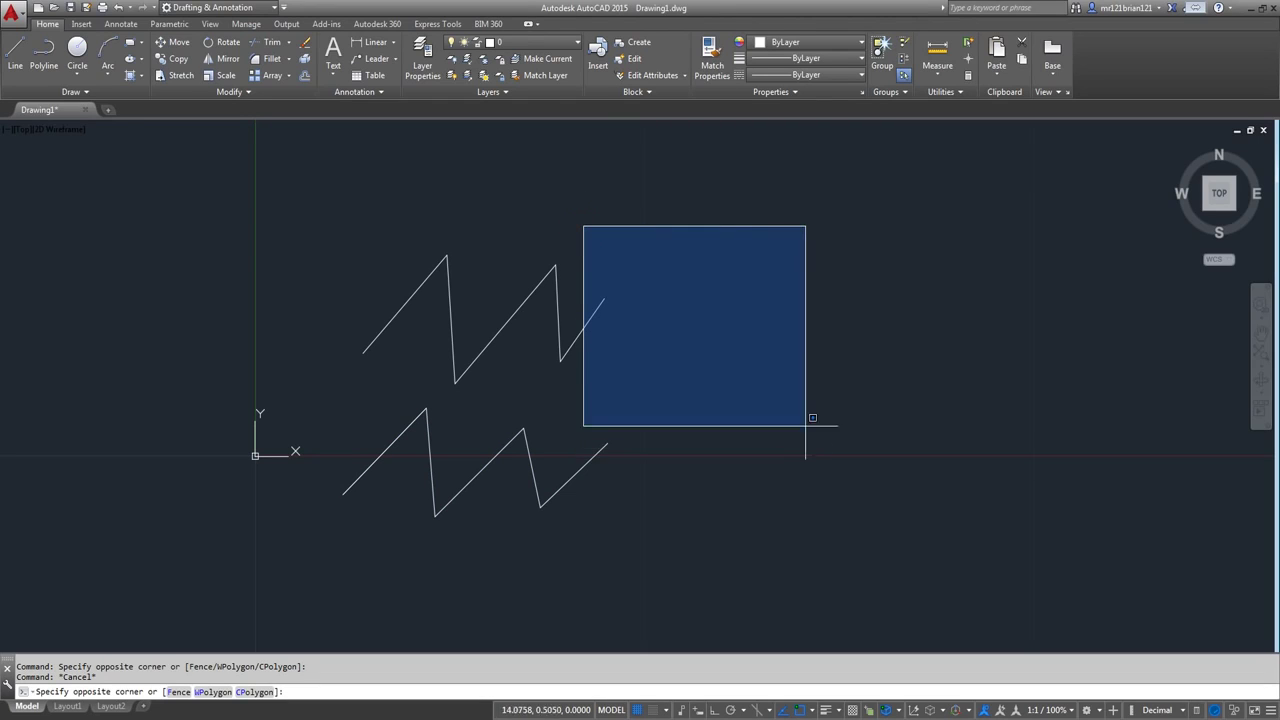
click(736, 360)
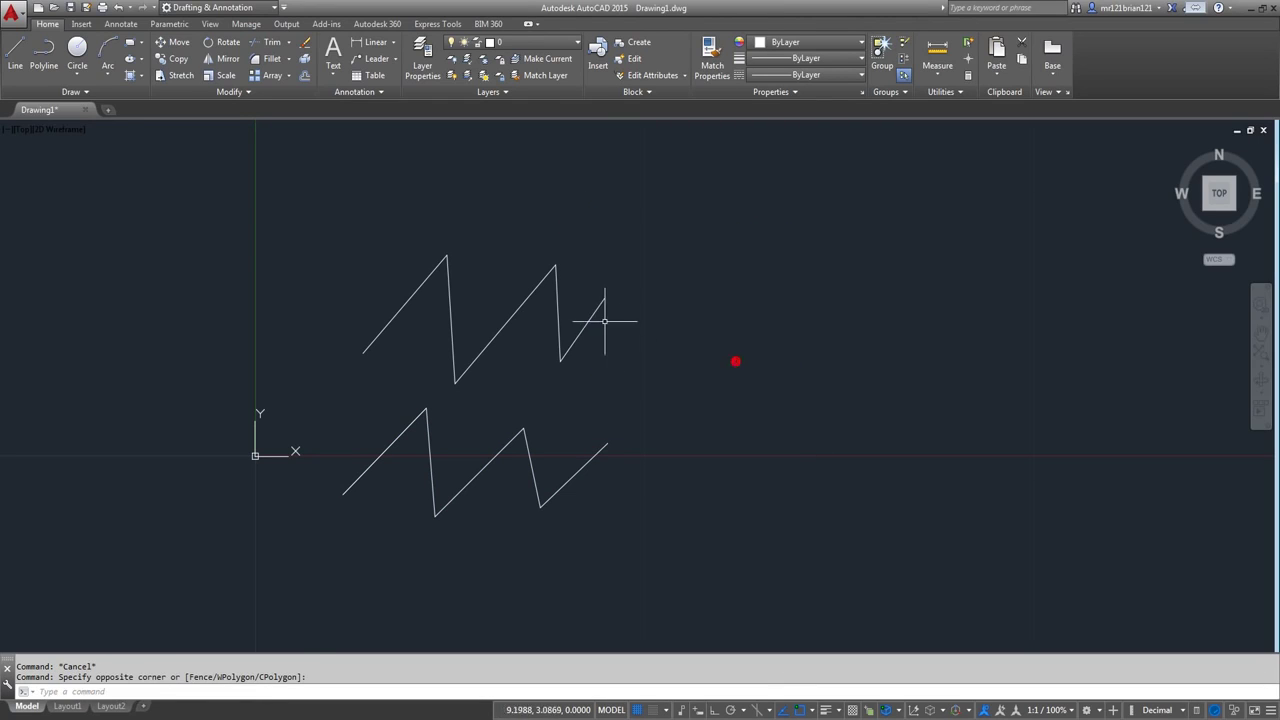
click(568, 218)
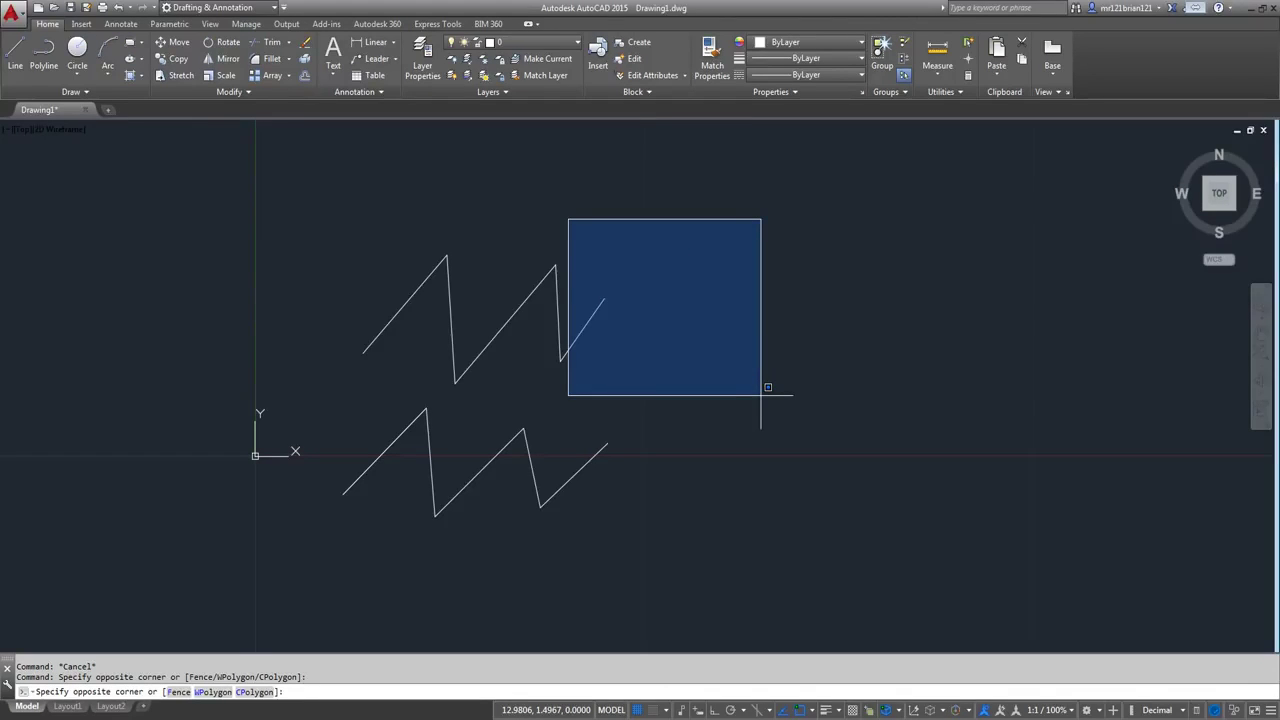
click(758, 395)
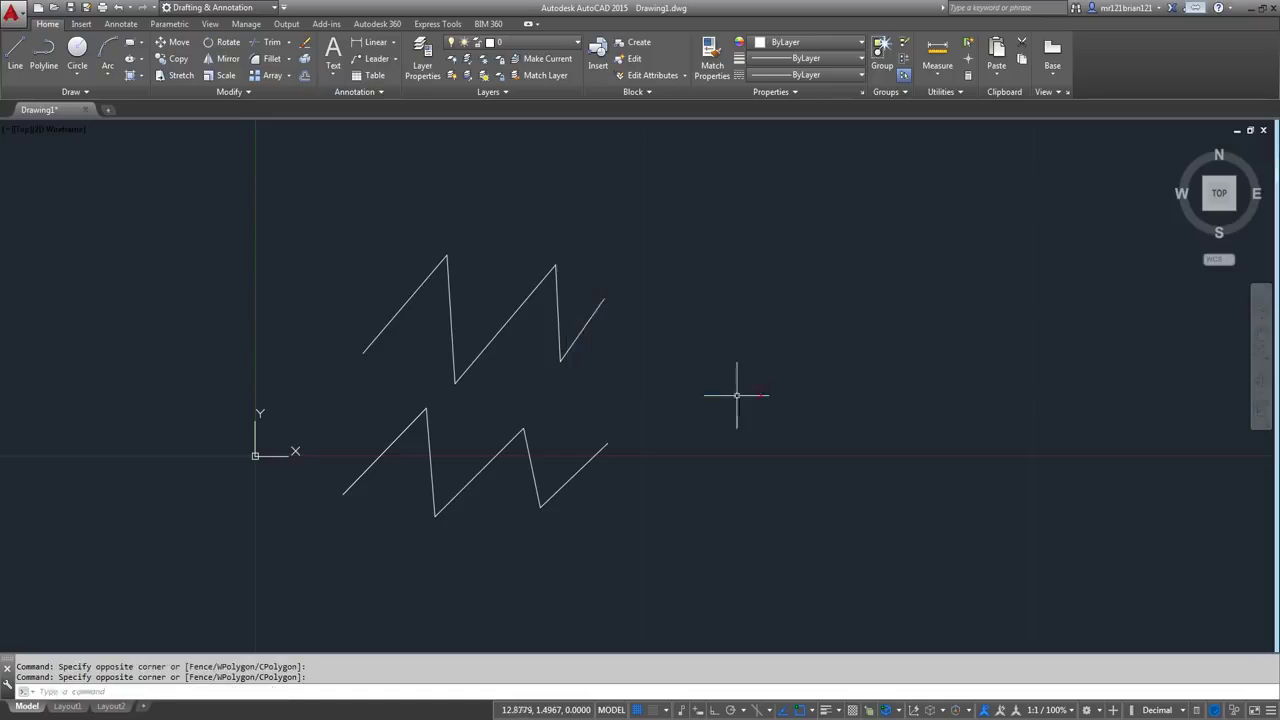
click(577, 265)
click(666, 417)
- Select the upper zigzag's last segment with a window that fully encloses it, and clear the selection
scroll(543, 323, up, 4)
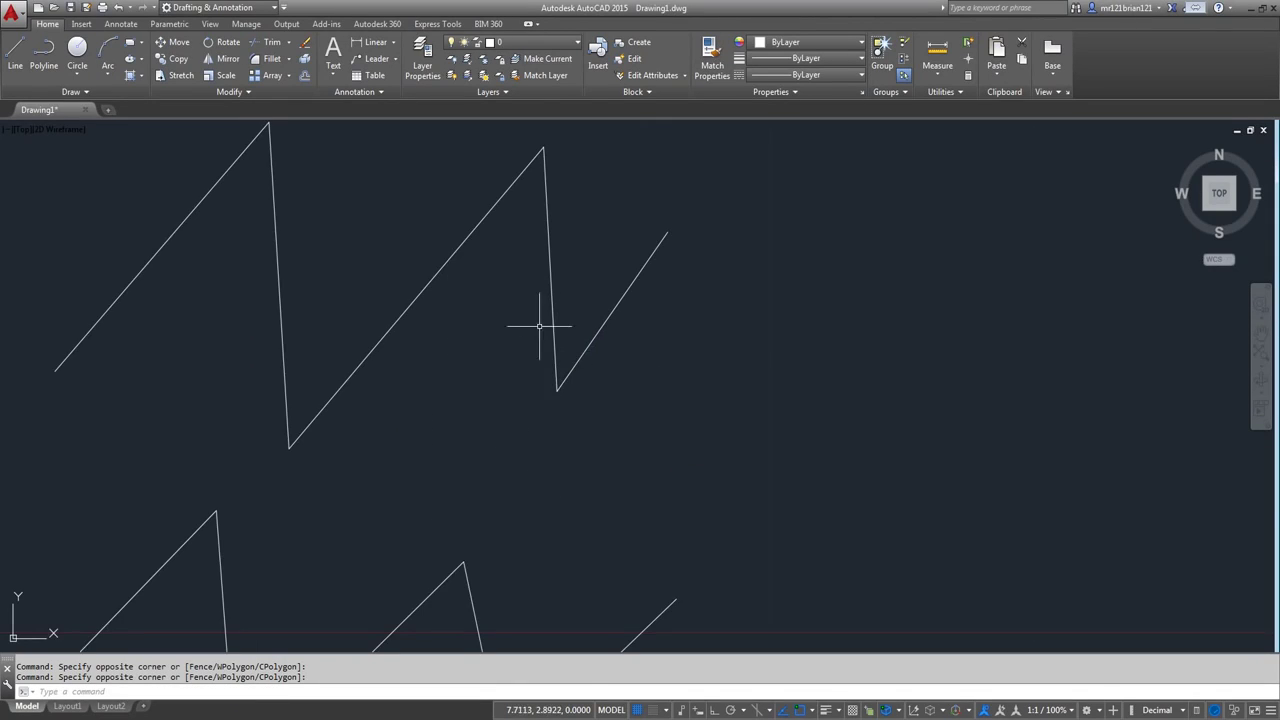
scroll(535, 315, down, 2)
click(527, 241)
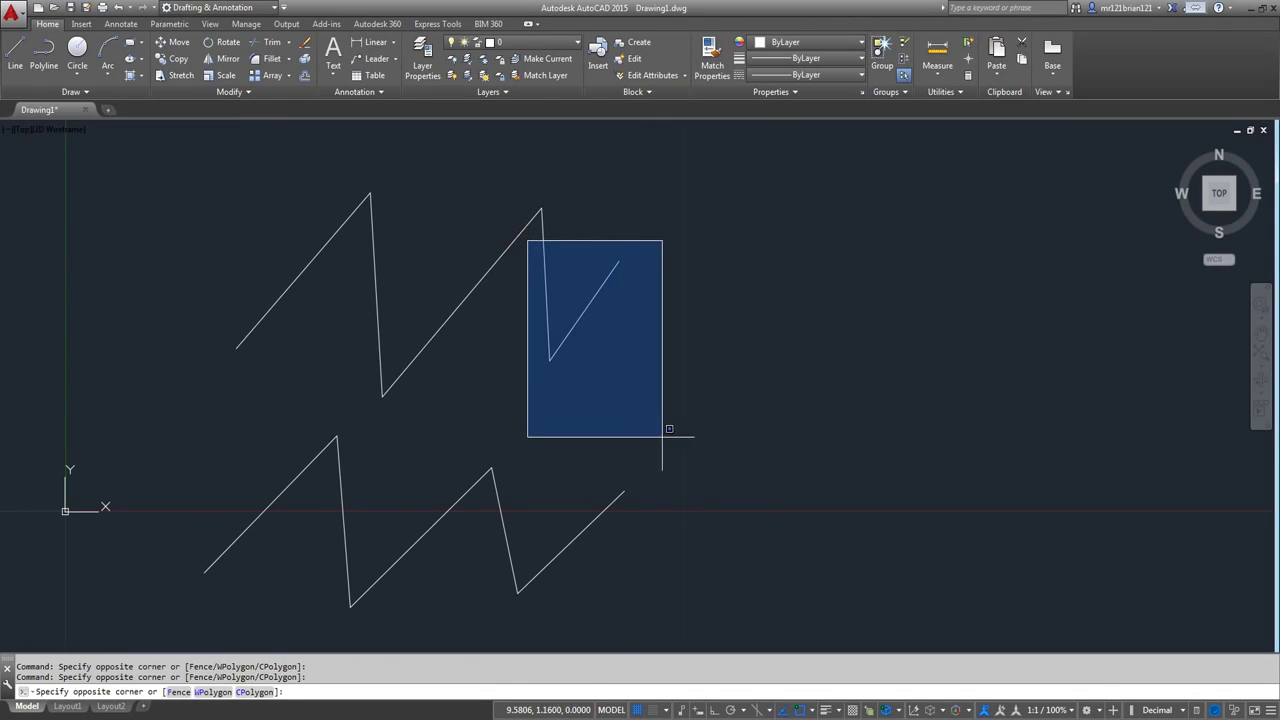
click(691, 426)
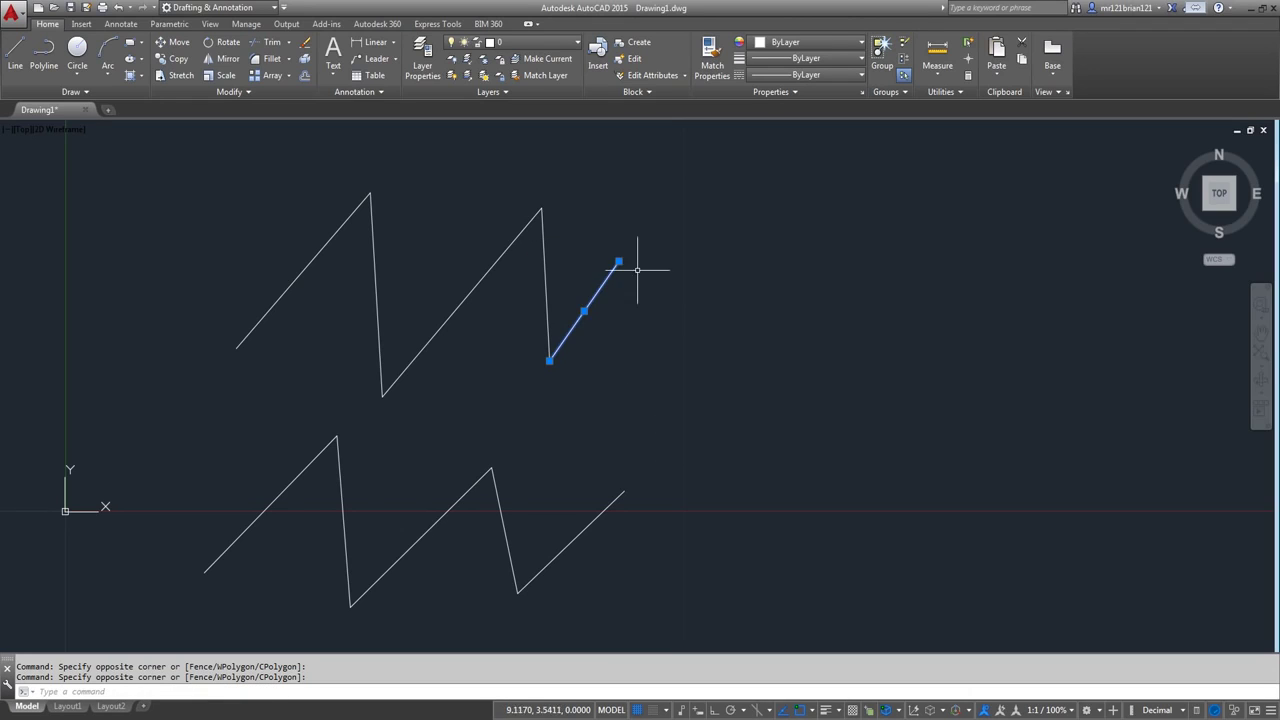
key(Escape)
- Try a left-to-right window selection around only the right end of the lower polyline
middle_drag(537, 480, 543, 357)
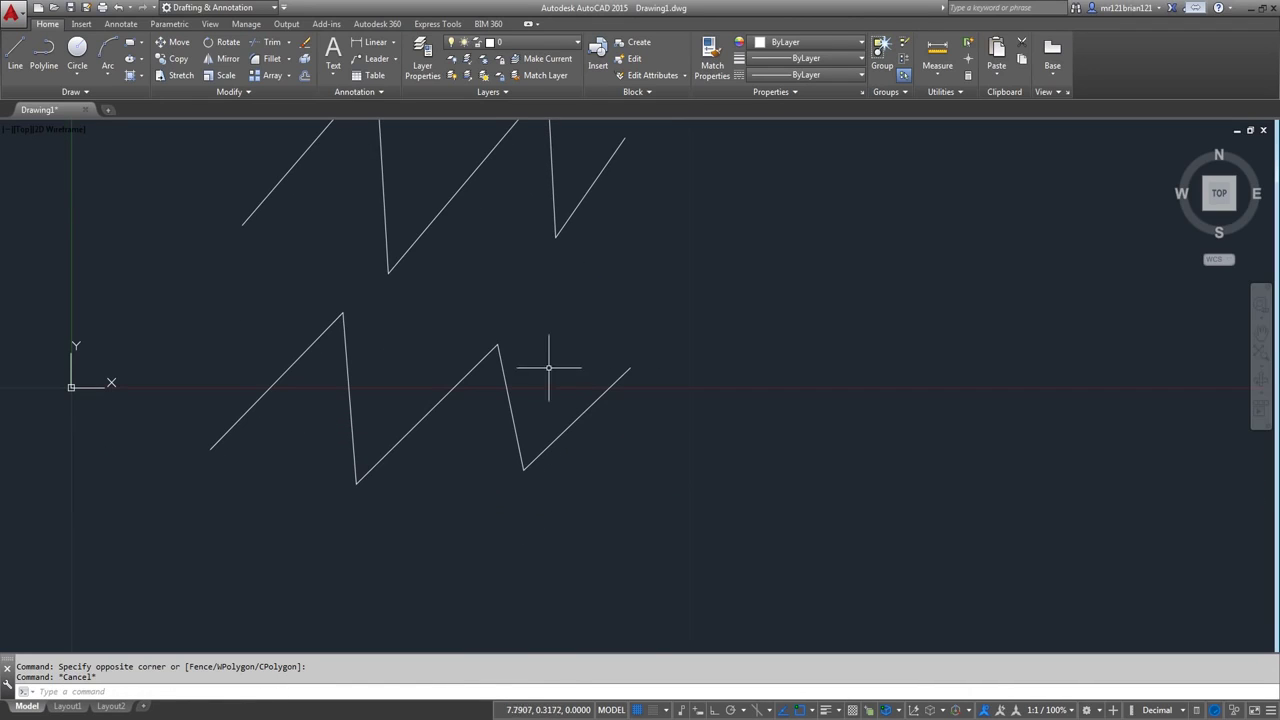
click(501, 294)
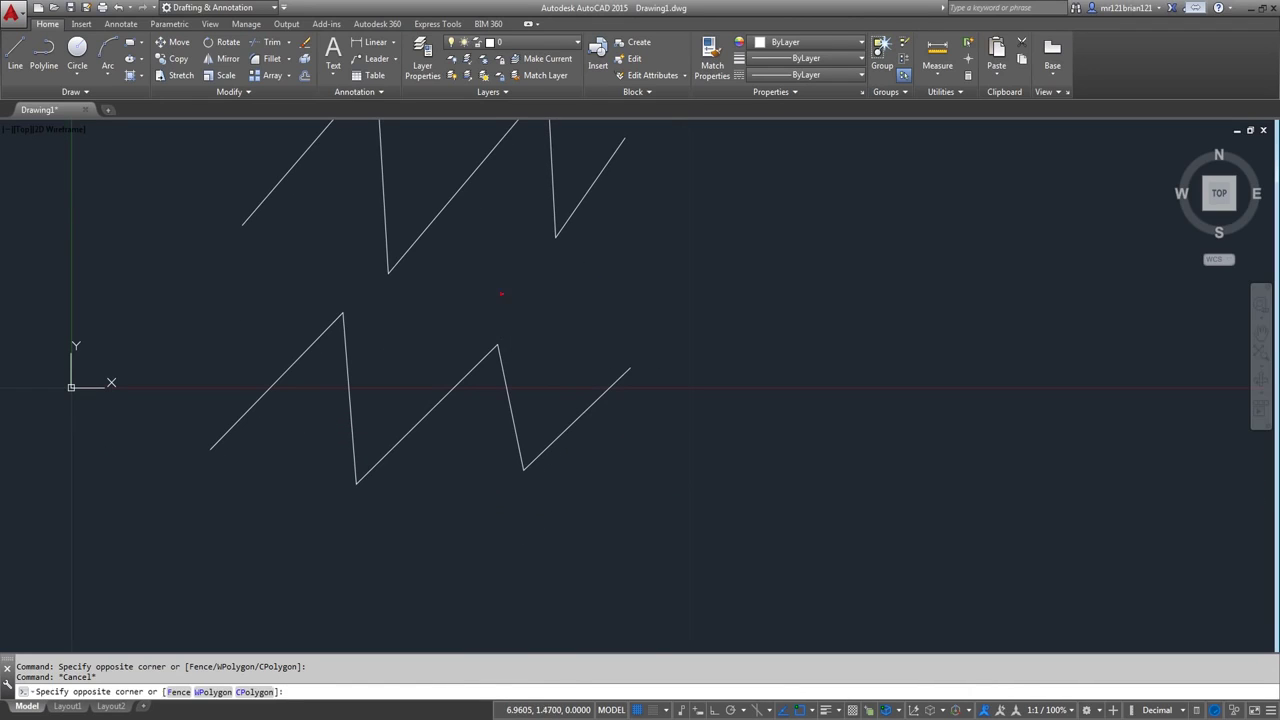
click(704, 510)
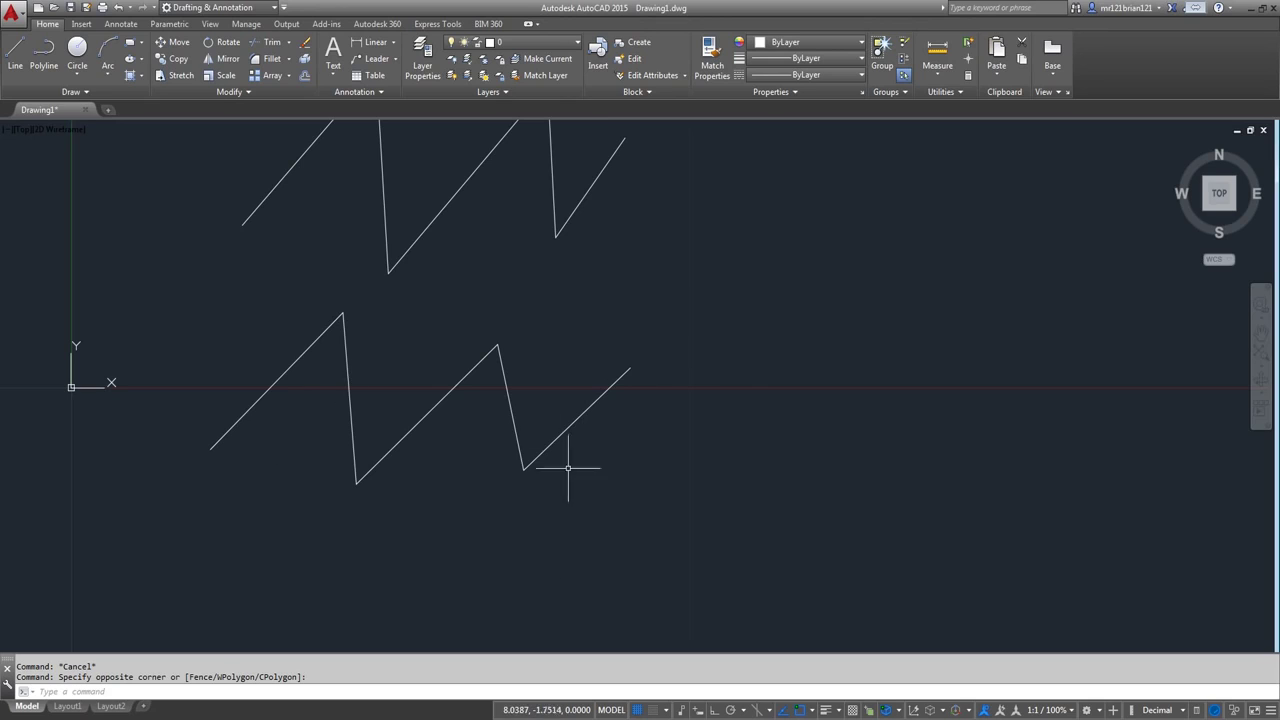
- Select the lower polyline with a window that encloses it completely, and clear the selection
middle_drag(460, 434, 552, 443)
click(246, 312)
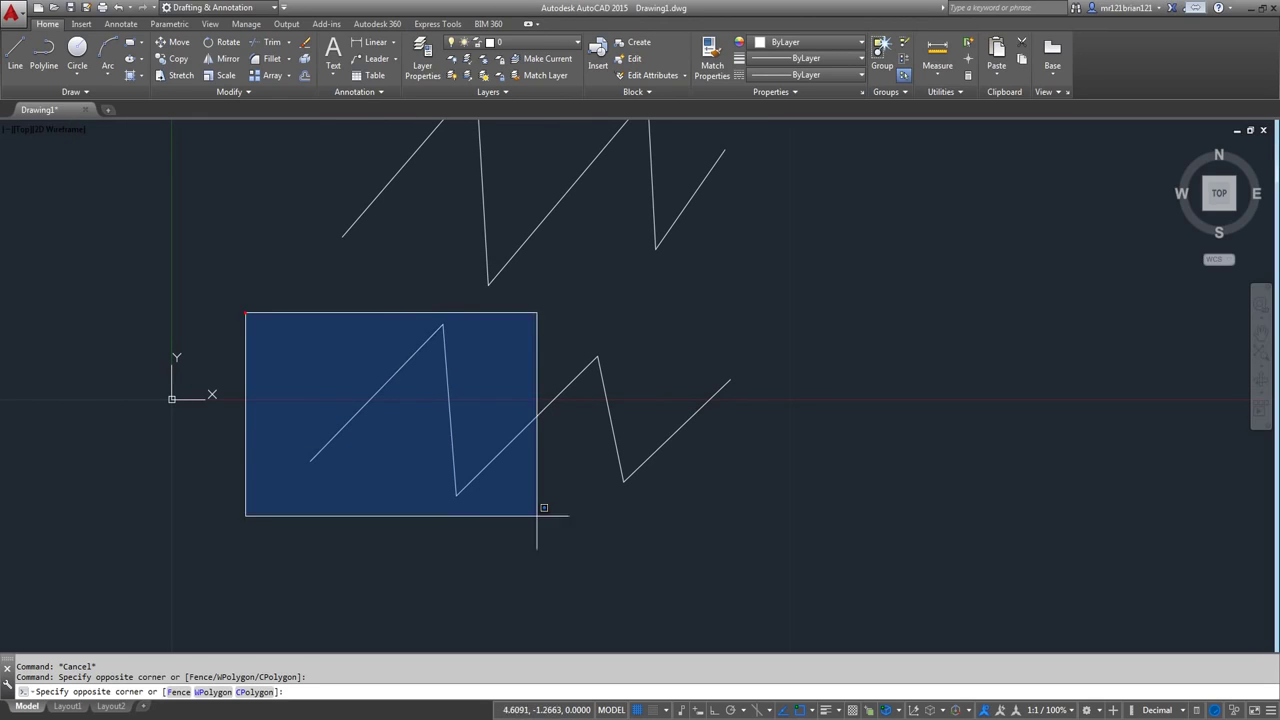
click(826, 586)
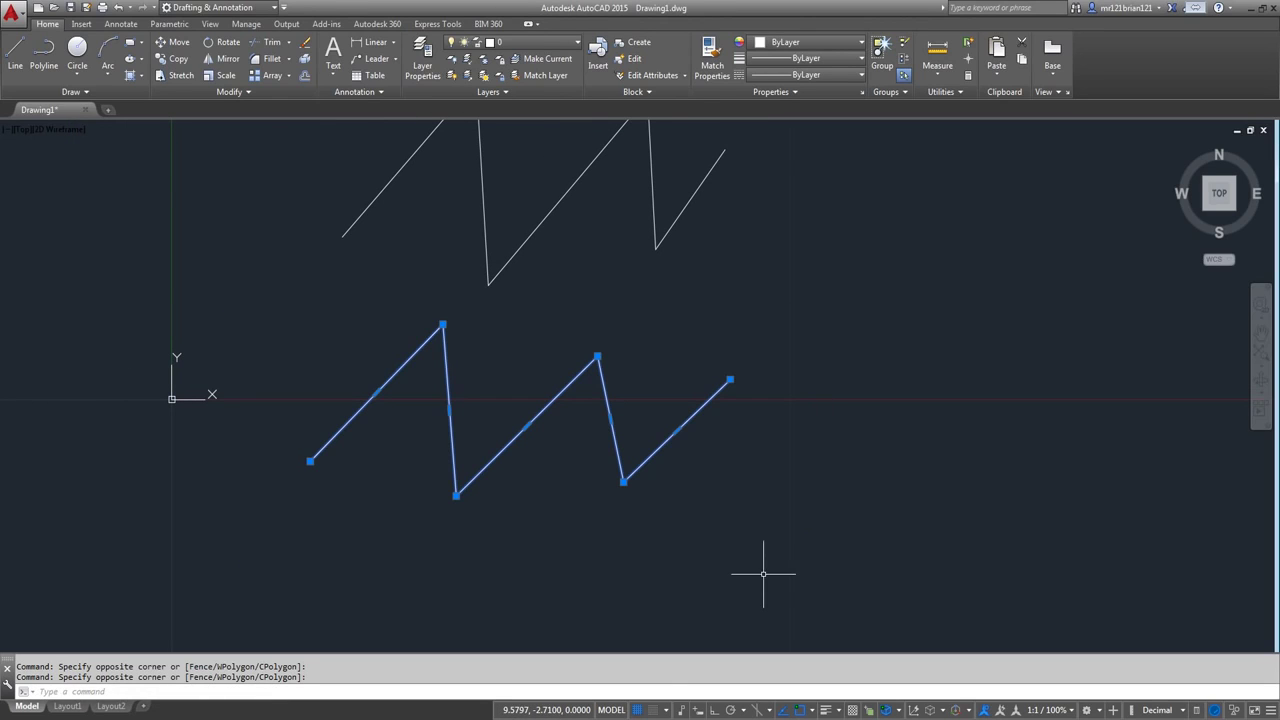
key(Escape)
- Select the lower polyline with a right-to-left crossing window that touches only its right end, and clear the selection
click(771, 423)
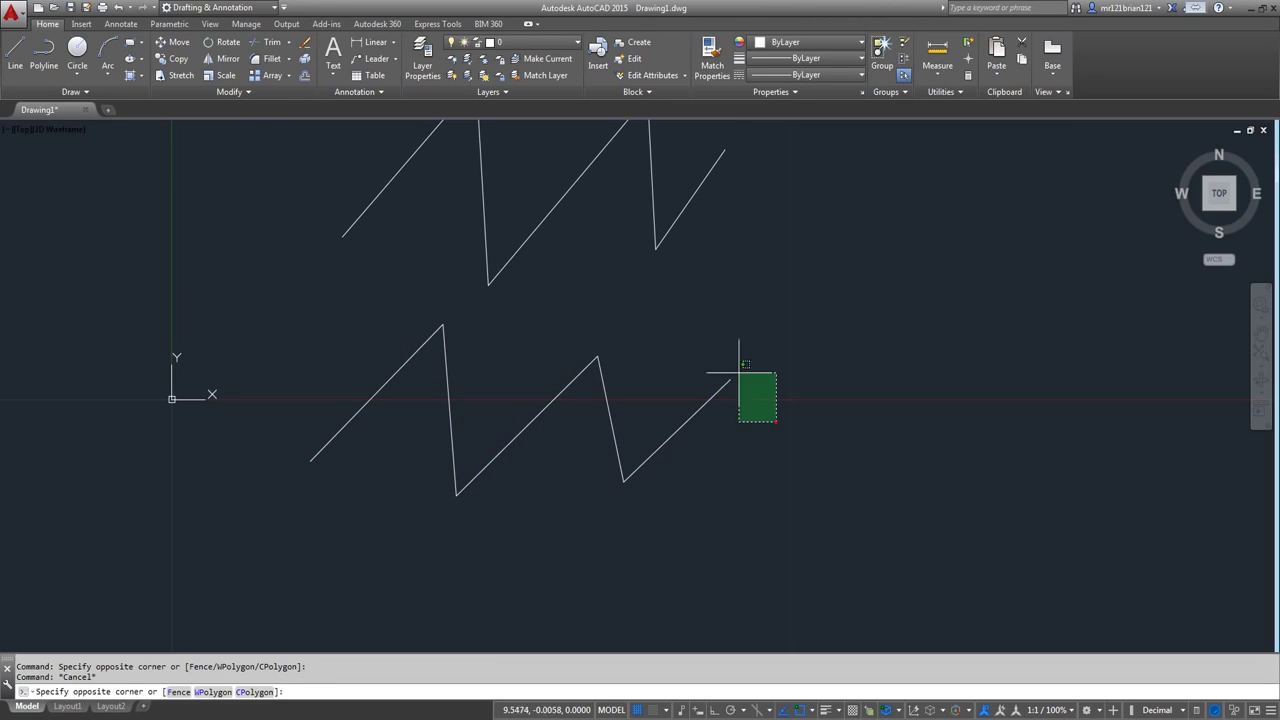
click(702, 345)
middle_drag(747, 322, 741, 450)
key(Escape)
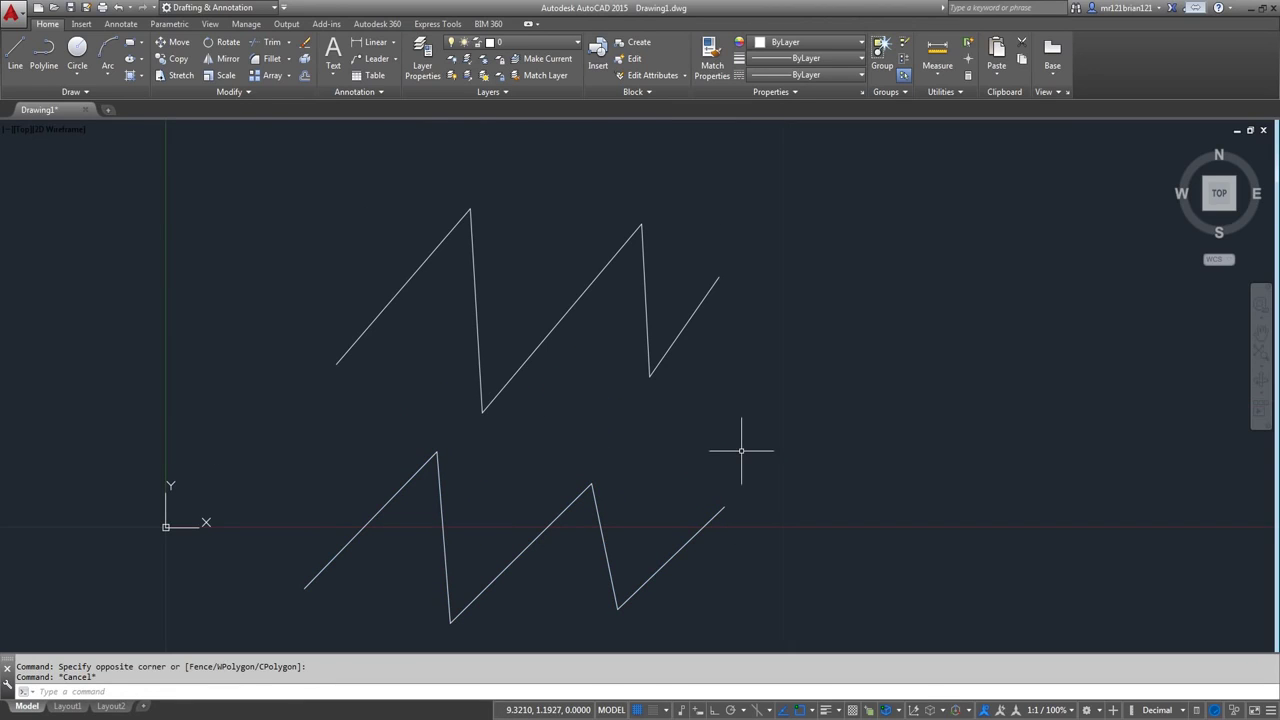
- Select the upper zigzag's last segment with a crossing window over part of it, and clear the selection
click(749, 231)
click(697, 328)
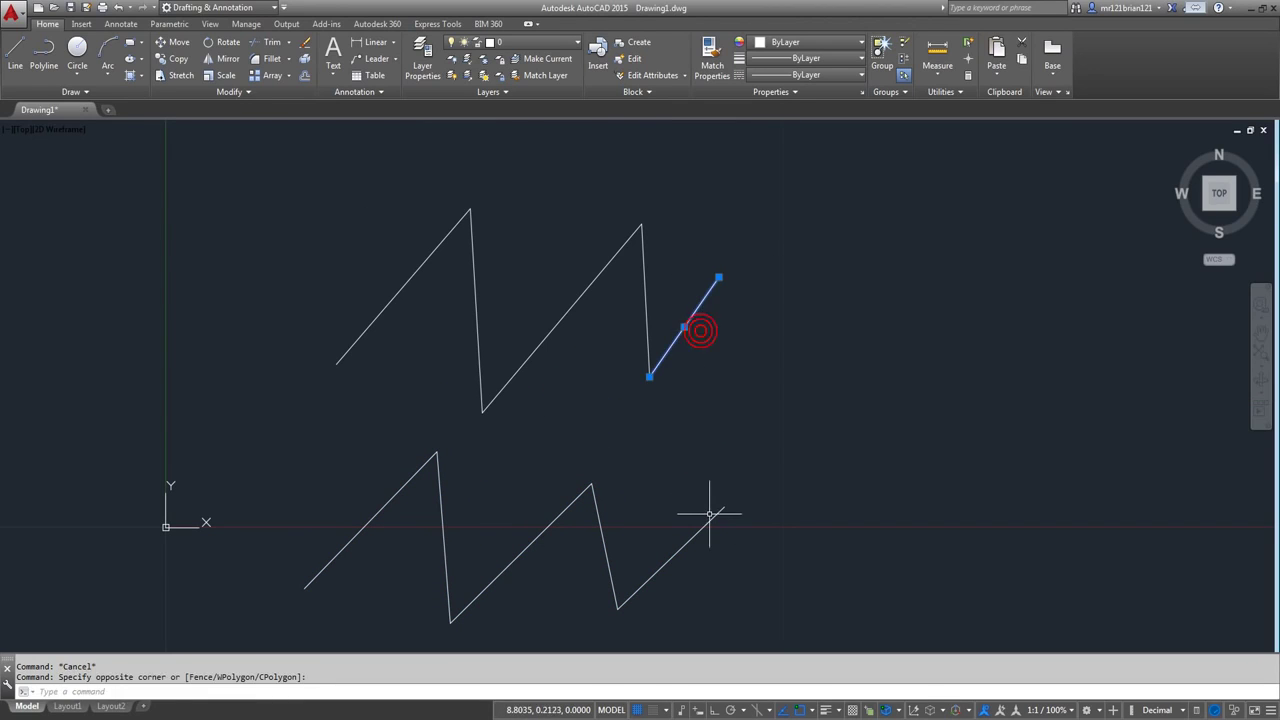
key(Escape)
- Select several of the upper zigzag's right-hand segments with two successive crossing windows, clearing each selection
click(718, 393)
click(577, 320)
key(Escape)
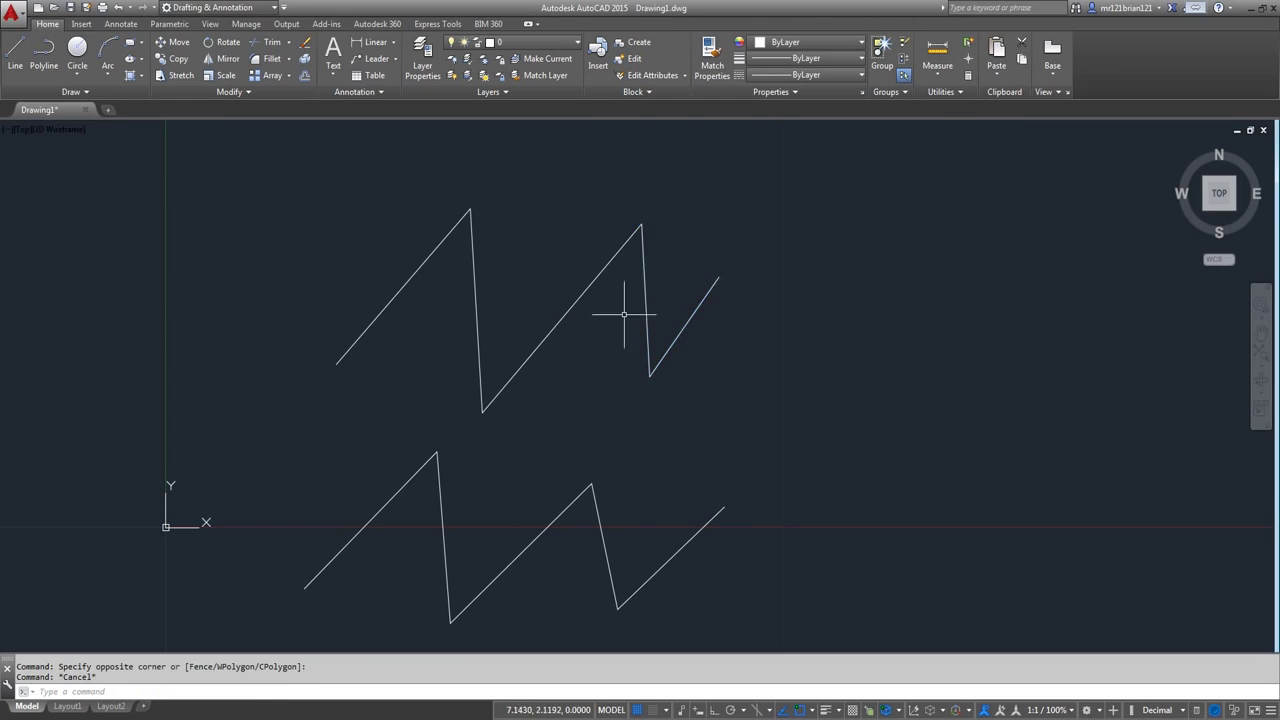
click(674, 189)
click(579, 430)
key(Escape)
mouse_move(493, 543)
middle_down()
mouse_move(493, 555)
mouse_move(501, 448)
middle_up()
middle_drag(578, 295, 562, 372)
scroll(327, 254, down, 2)
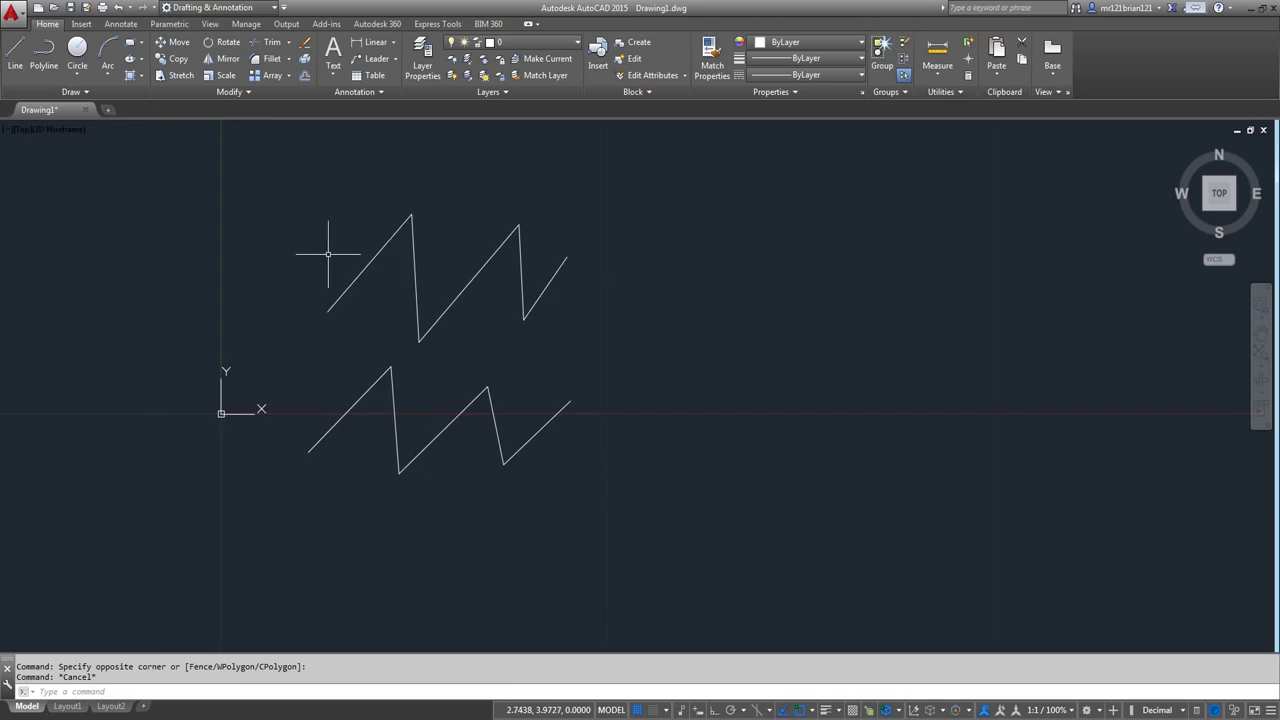
middle_drag(408, 241, 454, 389)
middle_drag(466, 475, 501, 416)
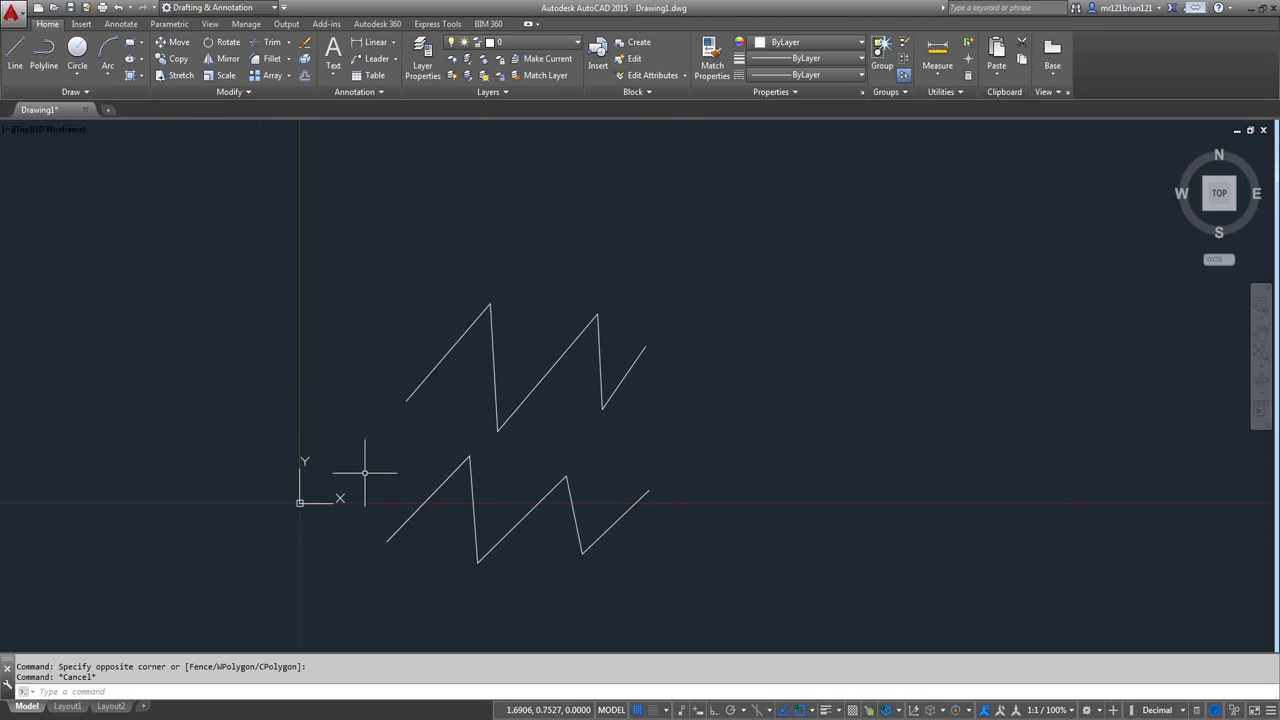
scroll(370, 465, up, 2)
scroll(437, 357, down, 2)
scroll(437, 357, up, 2)
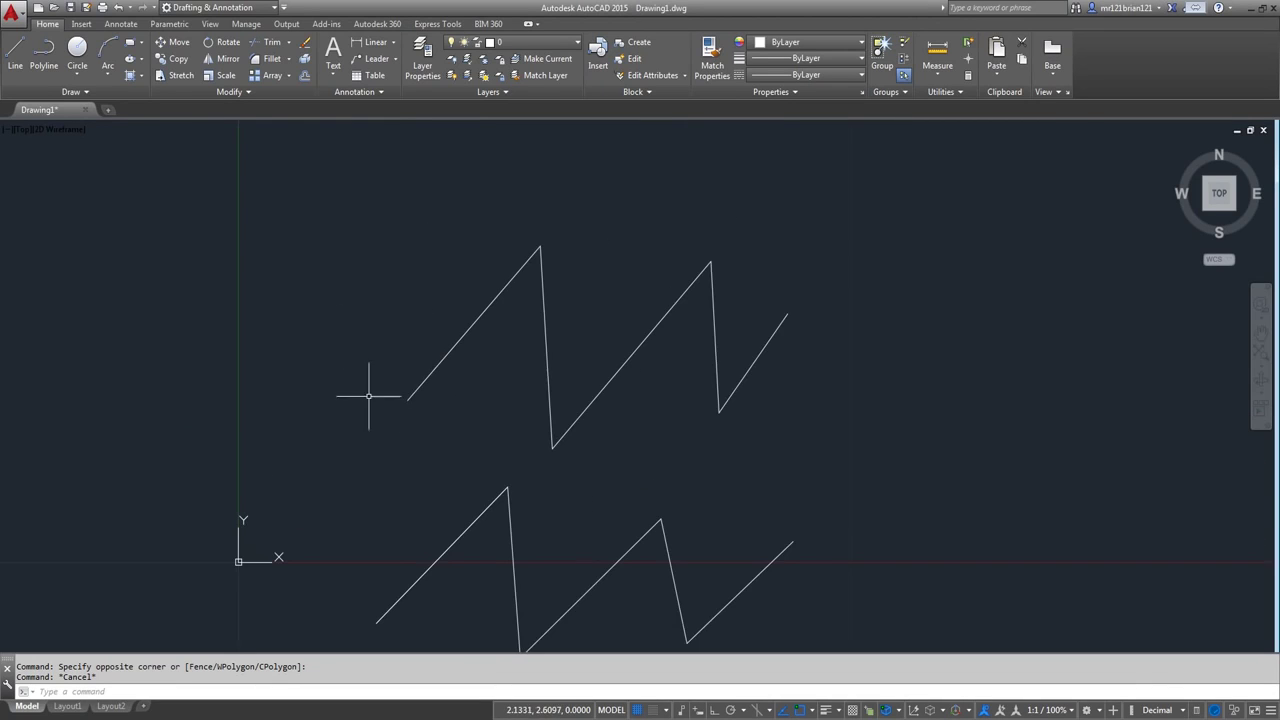
middle_drag(368, 396, 398, 380)
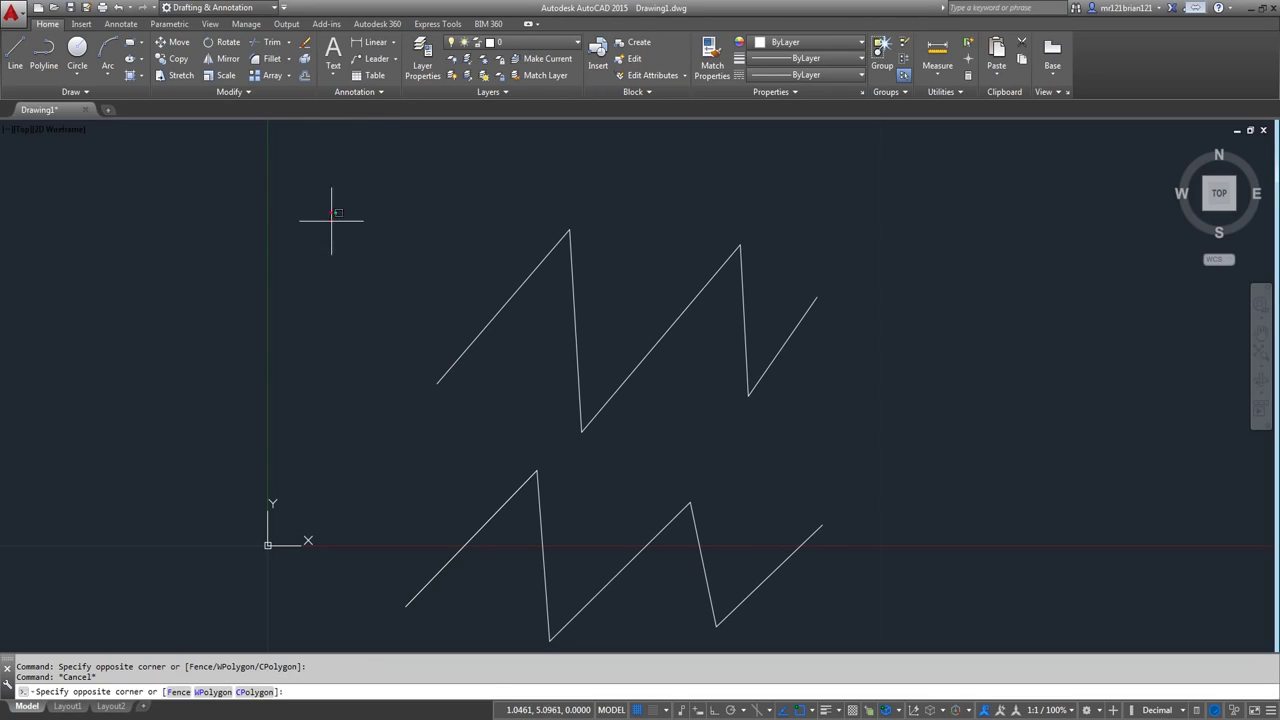
- Select the upper zigzag's first and fourth segments with freehand window lassos, and clear the selection
mouse_move(332, 213)
mouse_down()
mouse_move(358, 348)
mouse_move(384, 411)
mouse_move(411, 433)
mouse_move(486, 423)
mouse_move(500, 362)
mouse_move(522, 352)
mouse_move(532, 435)
mouse_move(551, 272)
mouse_move(466, 206)
mouse_move(388, 200)
mouse_move(294, 229)
mouse_move(314, 434)
mouse_move(294, 543)
mouse_move(398, 519)
mouse_up()
mouse_move(330, 252)
mouse_down()
mouse_move(386, 320)
mouse_move(420, 437)
mouse_move(484, 440)
mouse_move(540, 310)
mouse_move(586, 263)
mouse_move(620, 372)
mouse_move(703, 431)
mouse_move(751, 345)
mouse_move(717, 194)
mouse_move(440, 214)
mouse_up()
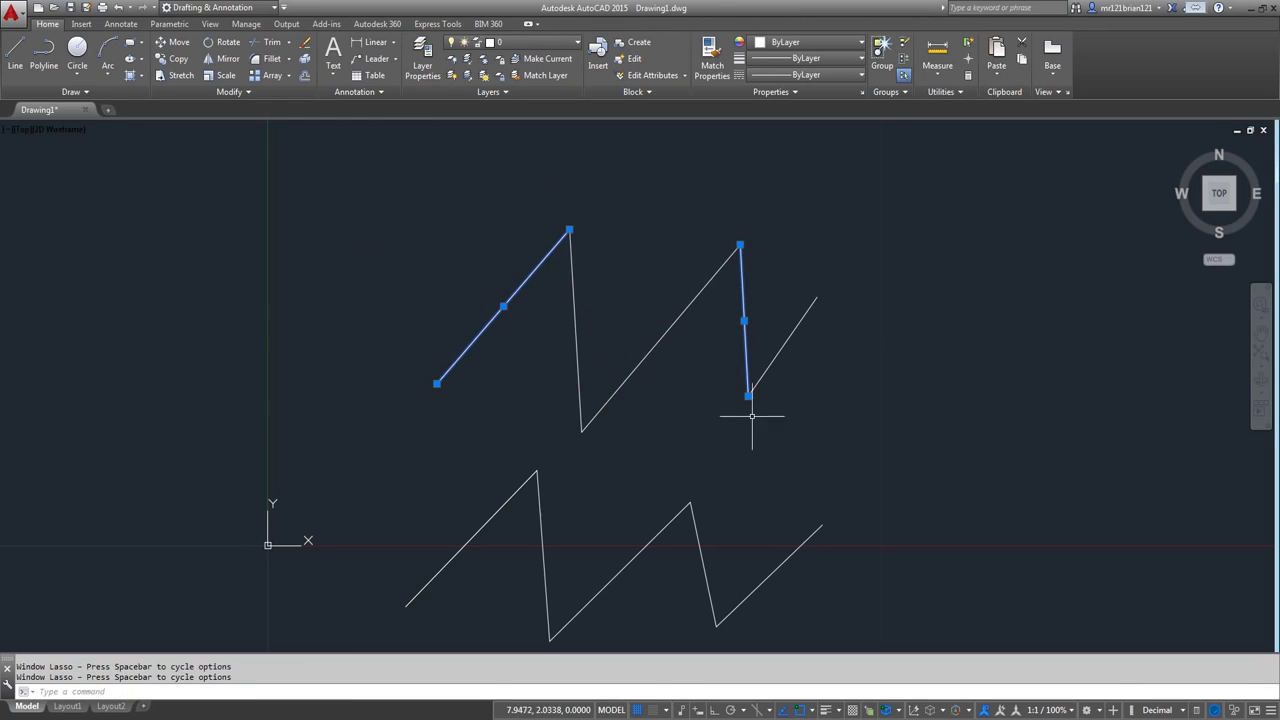
key(Escape)
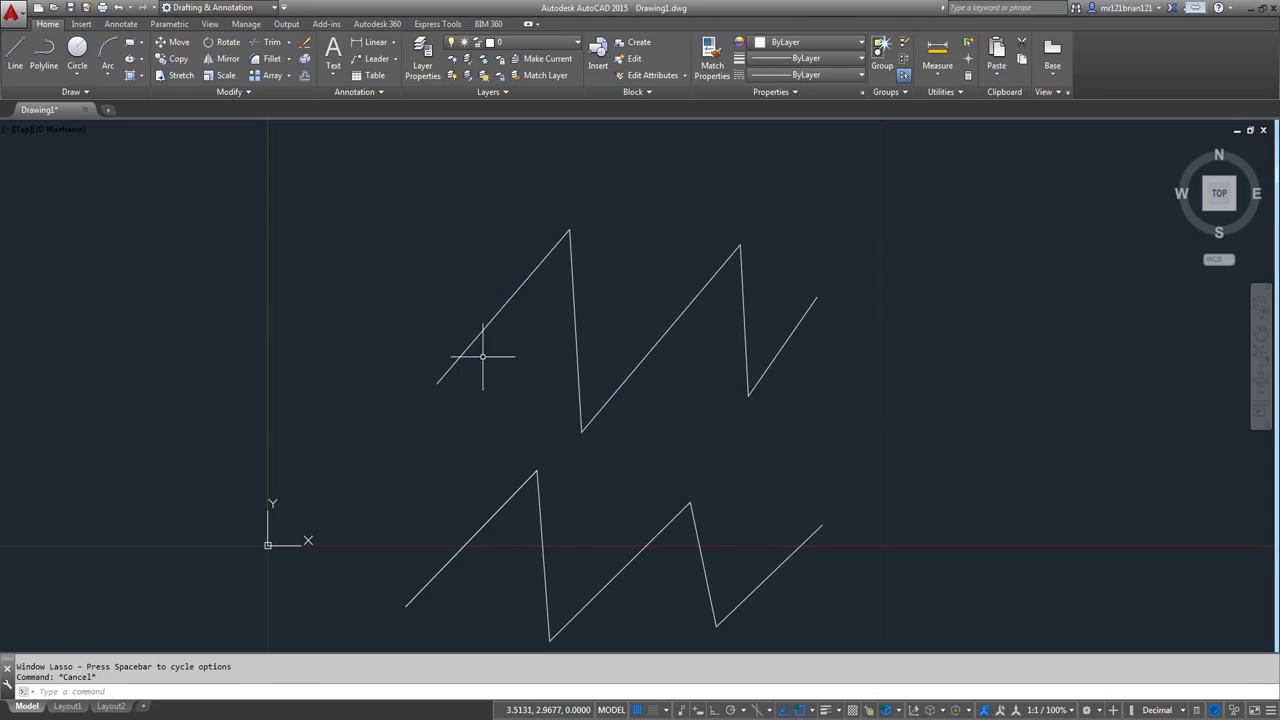
- Select the upper zigzag's first and fourth segments again, one after the other, without a lasso, and clear the selection
click(470, 344)
click(745, 335)
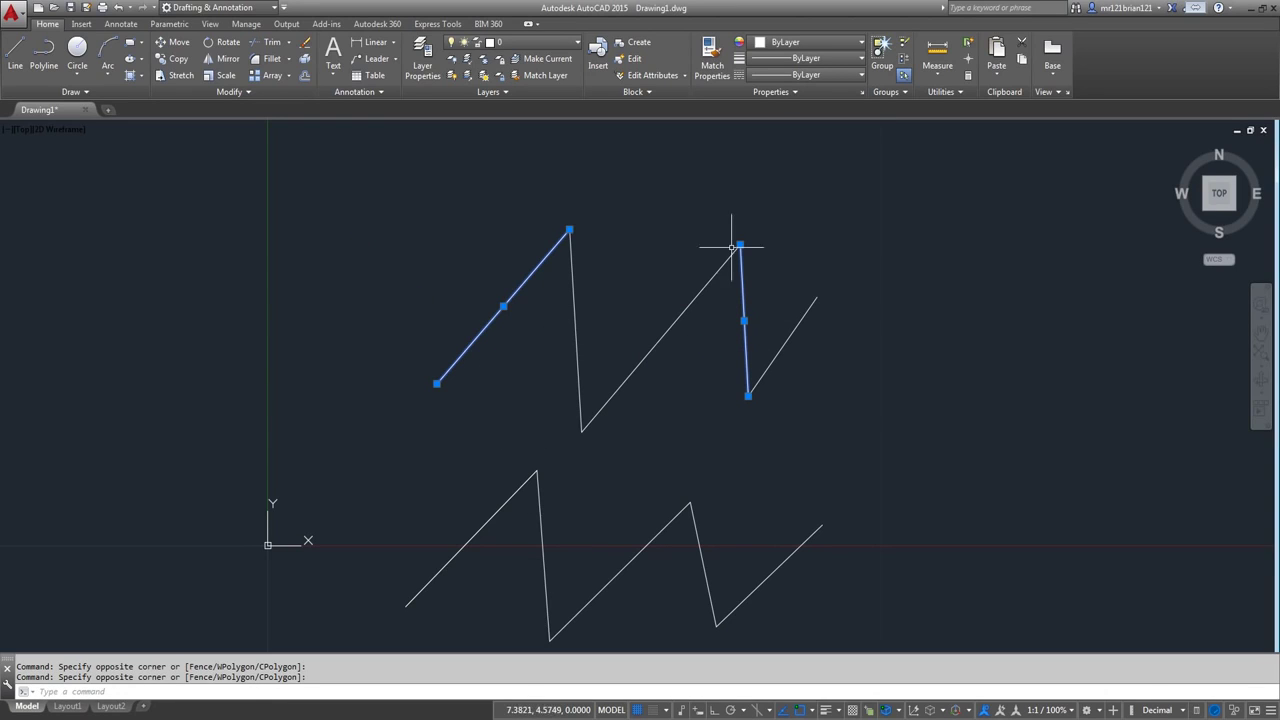
key(Escape)
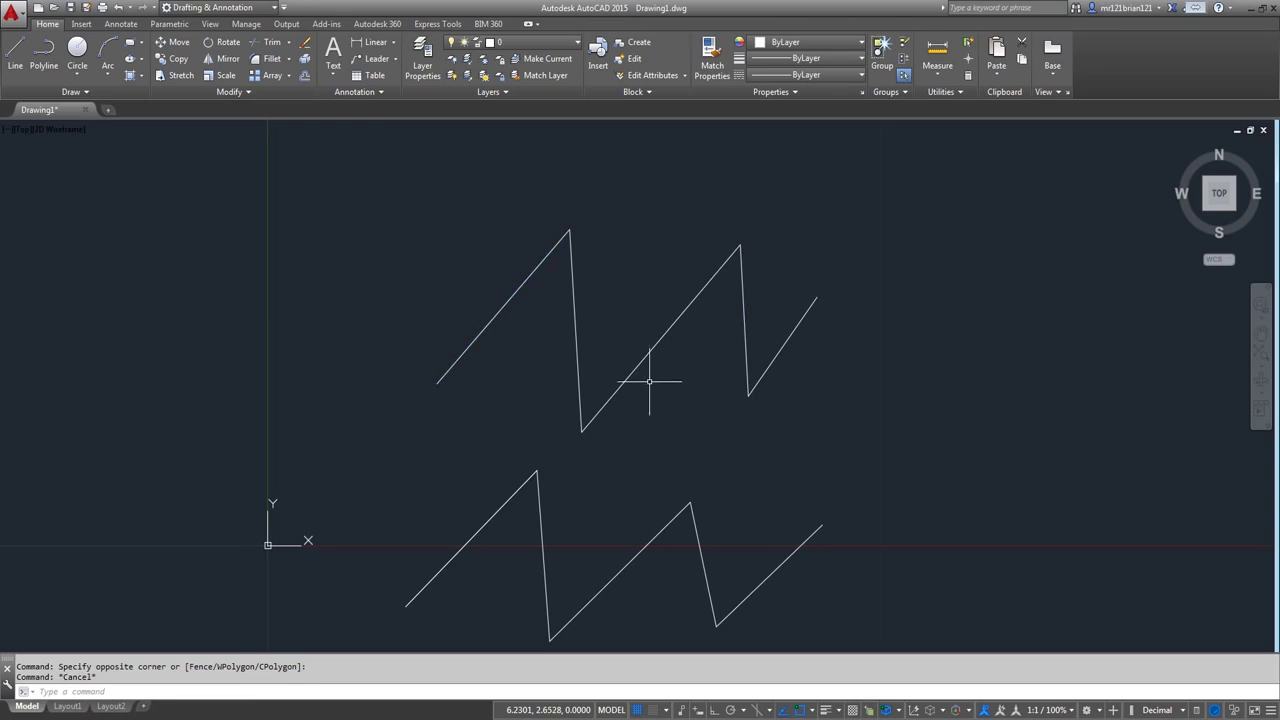
- Select the upper zigzag's last four segments with a freehand crossing lasso, and clear the selection
scroll(650, 376, down, 4)
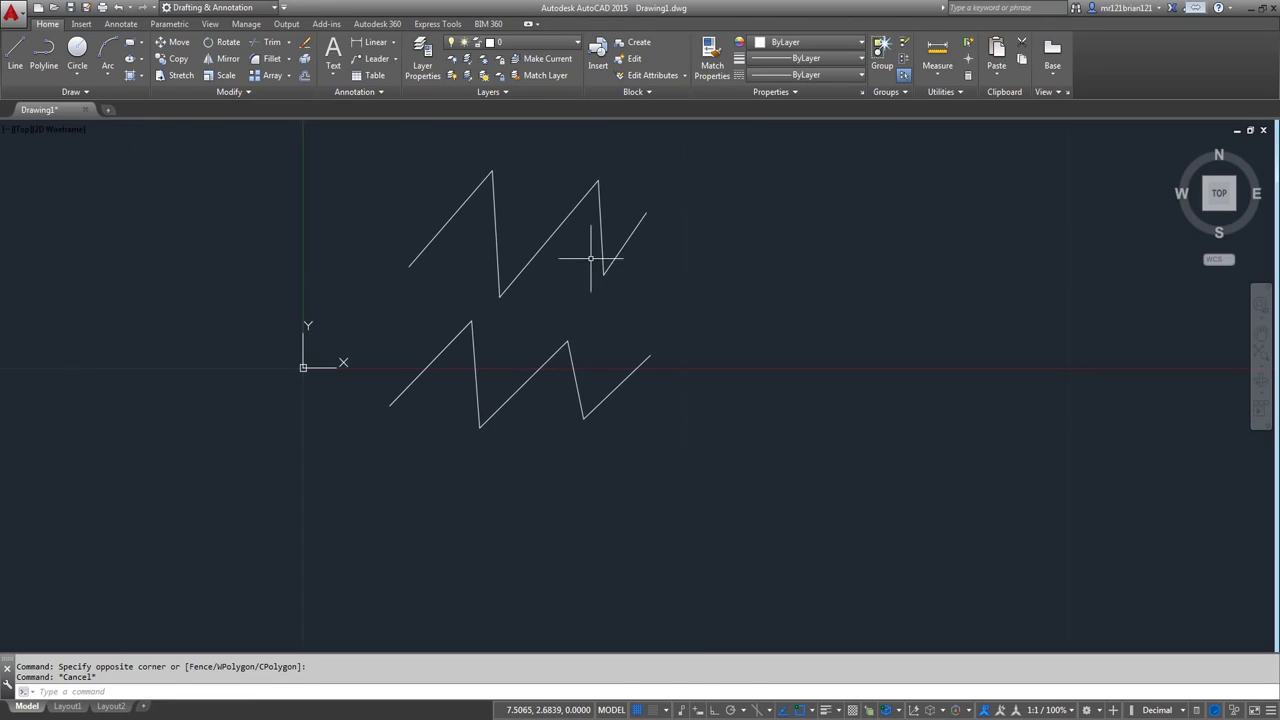
middle_drag(590, 258, 600, 334)
mouse_move(762, 240)
mouse_down()
mouse_move(666, 354)
mouse_move(608, 318)
mouse_move(612, 262)
mouse_move(534, 200)
mouse_move(520, 271)
mouse_move(503, 271)
mouse_up()
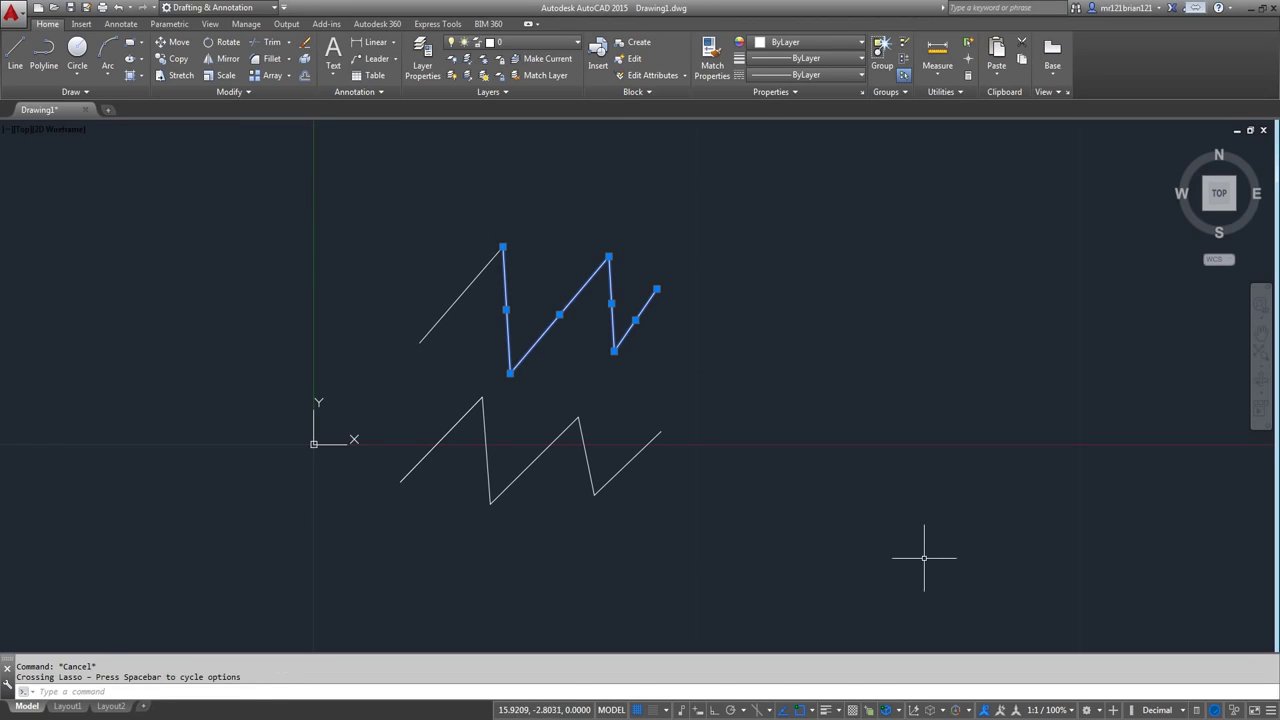
middle_drag(750, 261, 760, 357)
key(Escape)
middle_drag(433, 491, 447, 391)
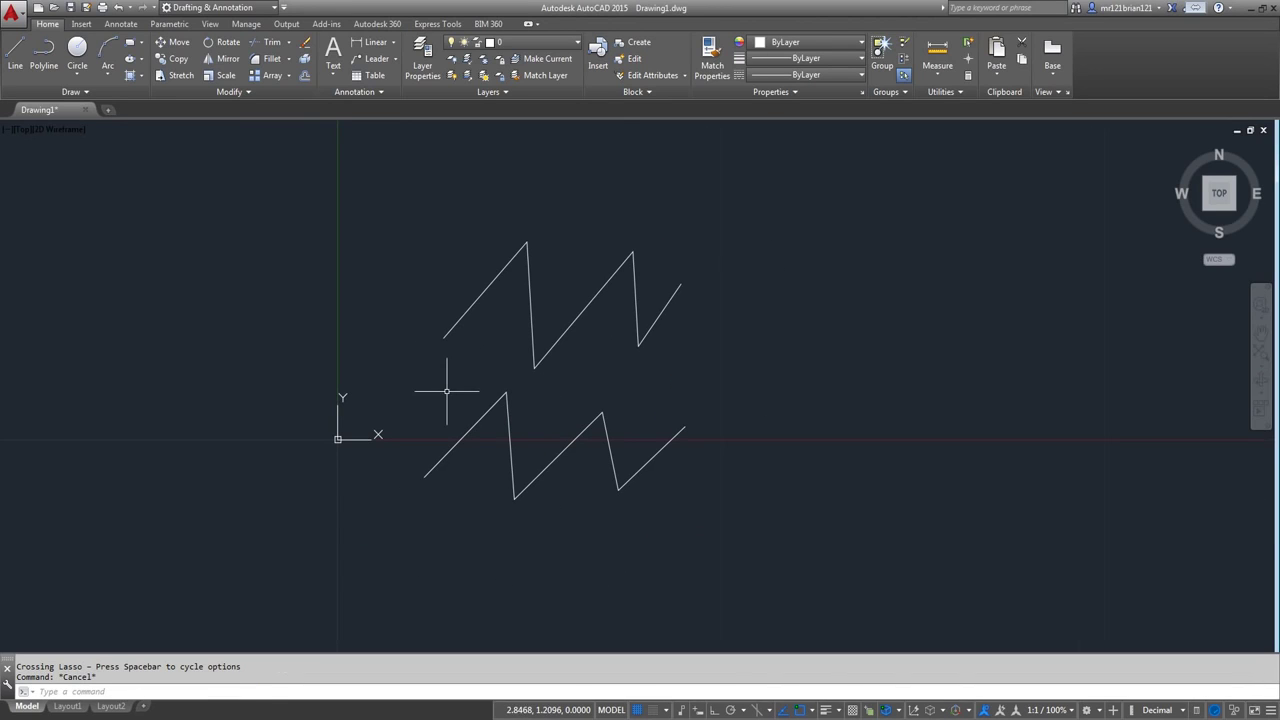
- Erase the upper line zigzag and the lower polyline using crossing selections
click(720, 254)
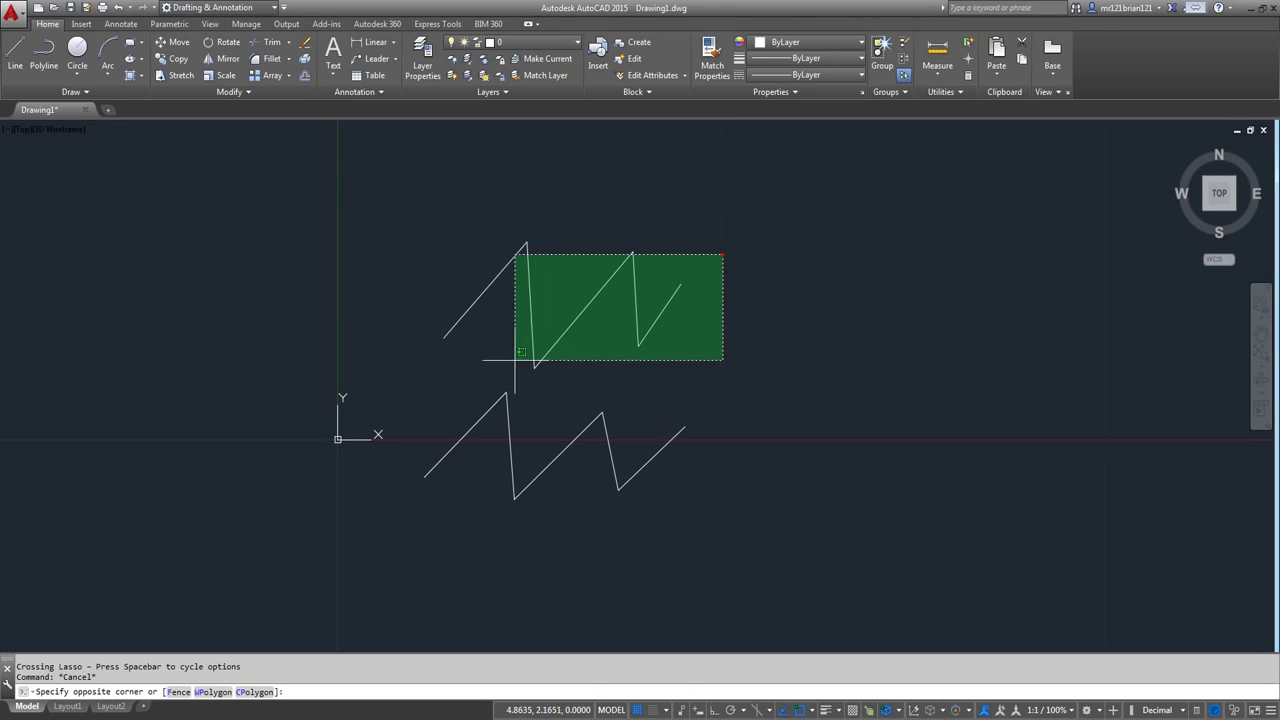
click(528, 385)
key(Delete)
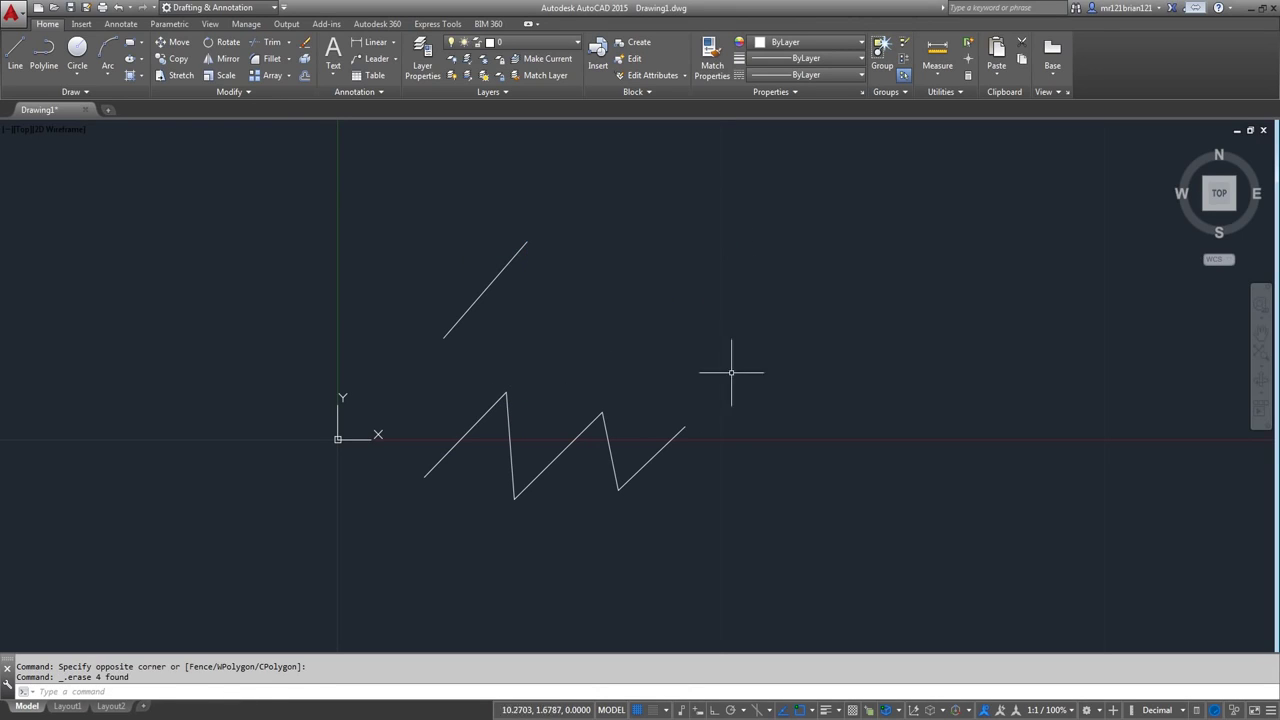
click(731, 374)
click(490, 505)
key(Delete)
click(599, 186)
click(392, 396)
key(Delete)
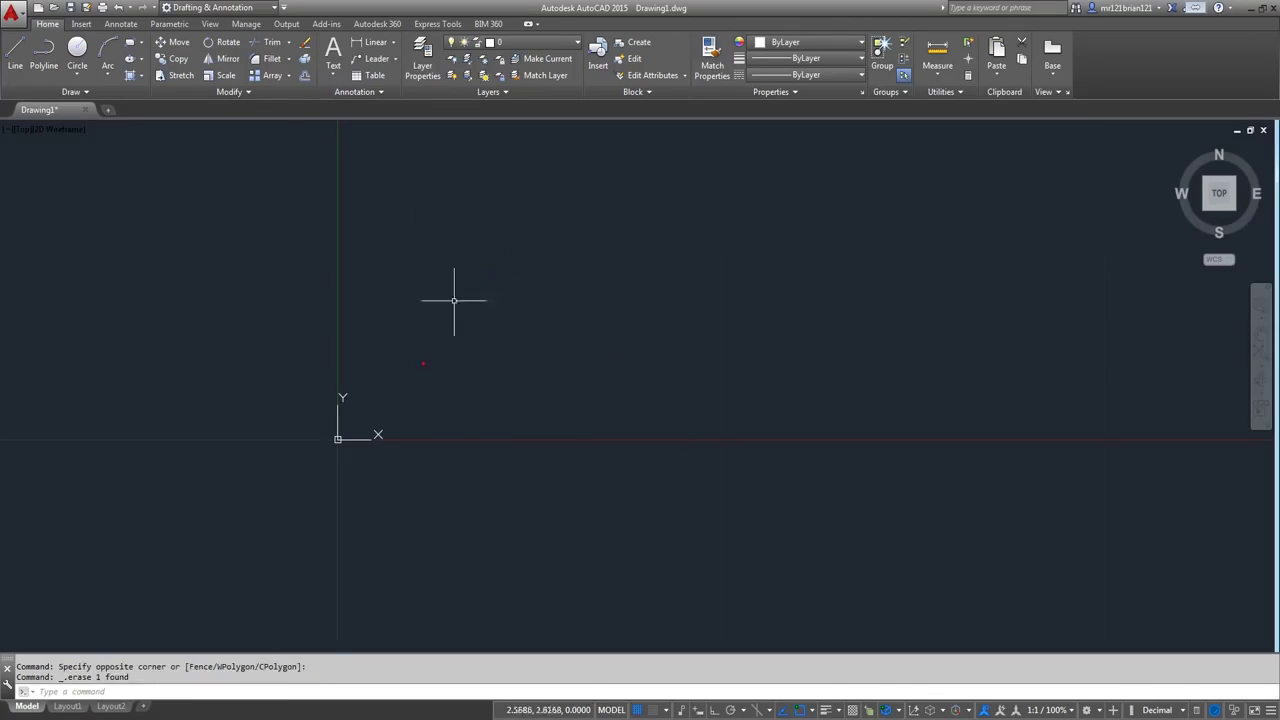
- Draw a horizontal line 5 units long above the X axis, turning Ortho mode on while drawing
middle_drag(530, 243, 507, 398)
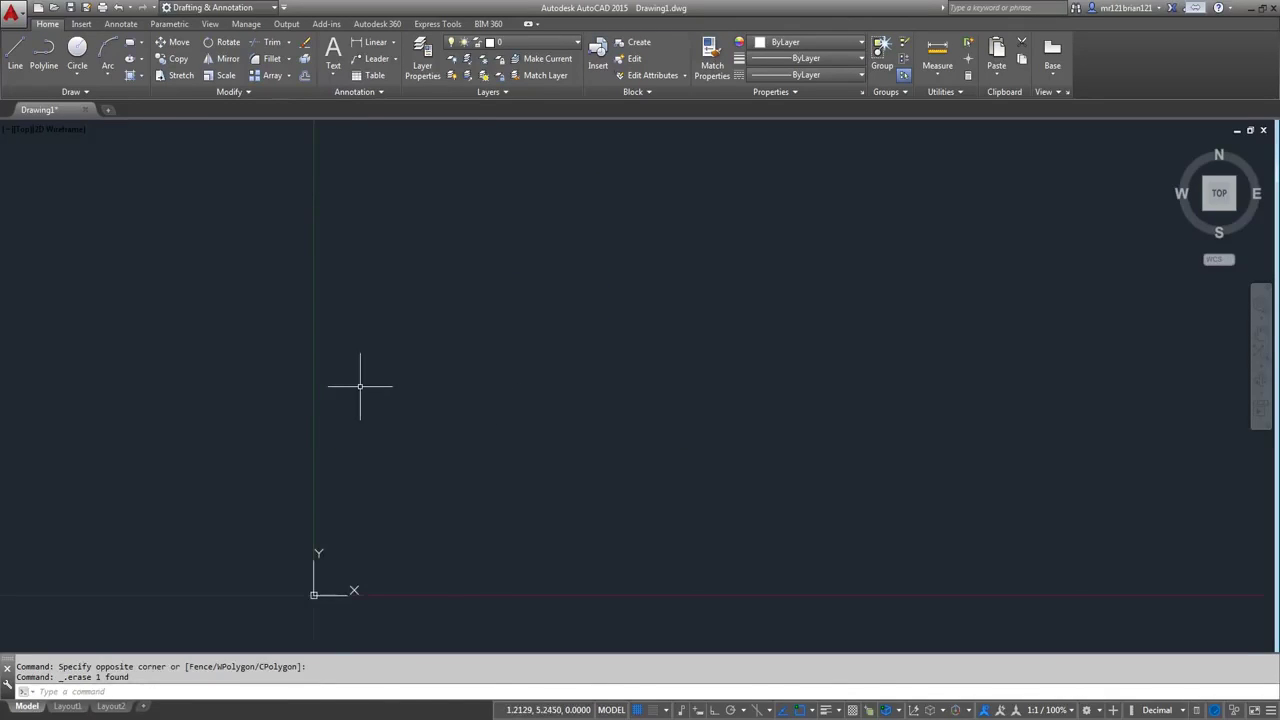
click(15, 55)
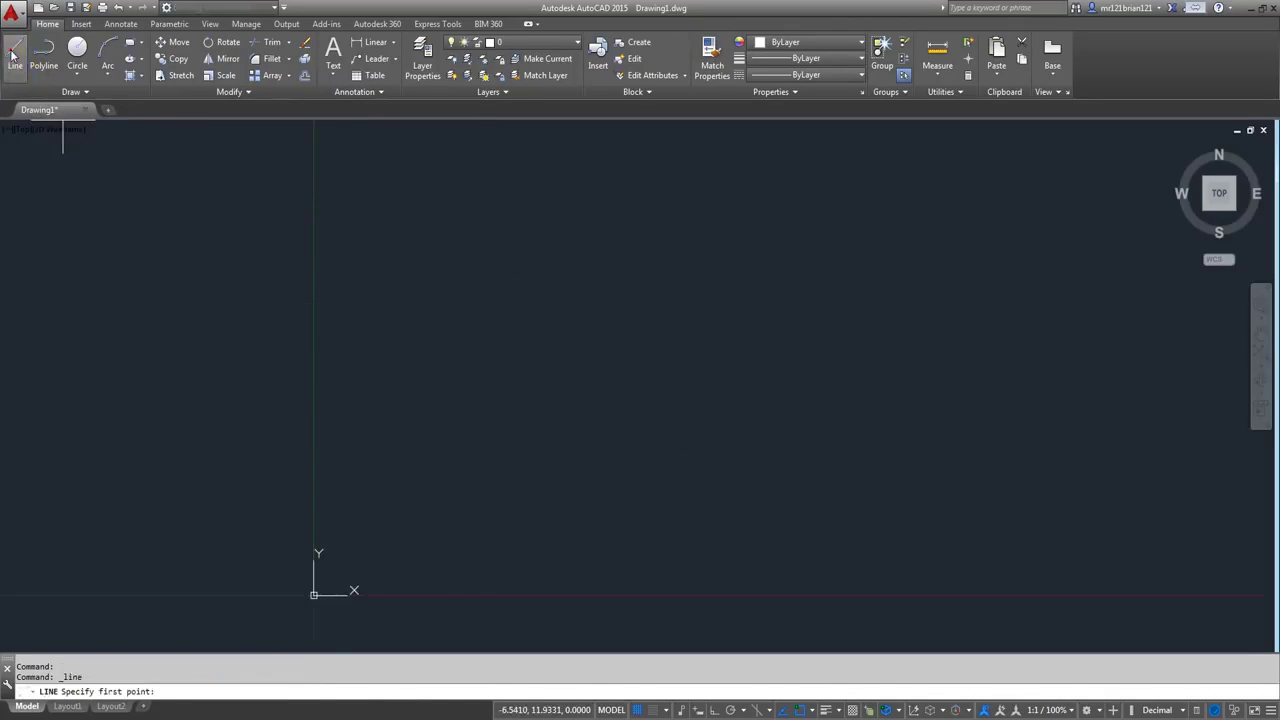
click(374, 348)
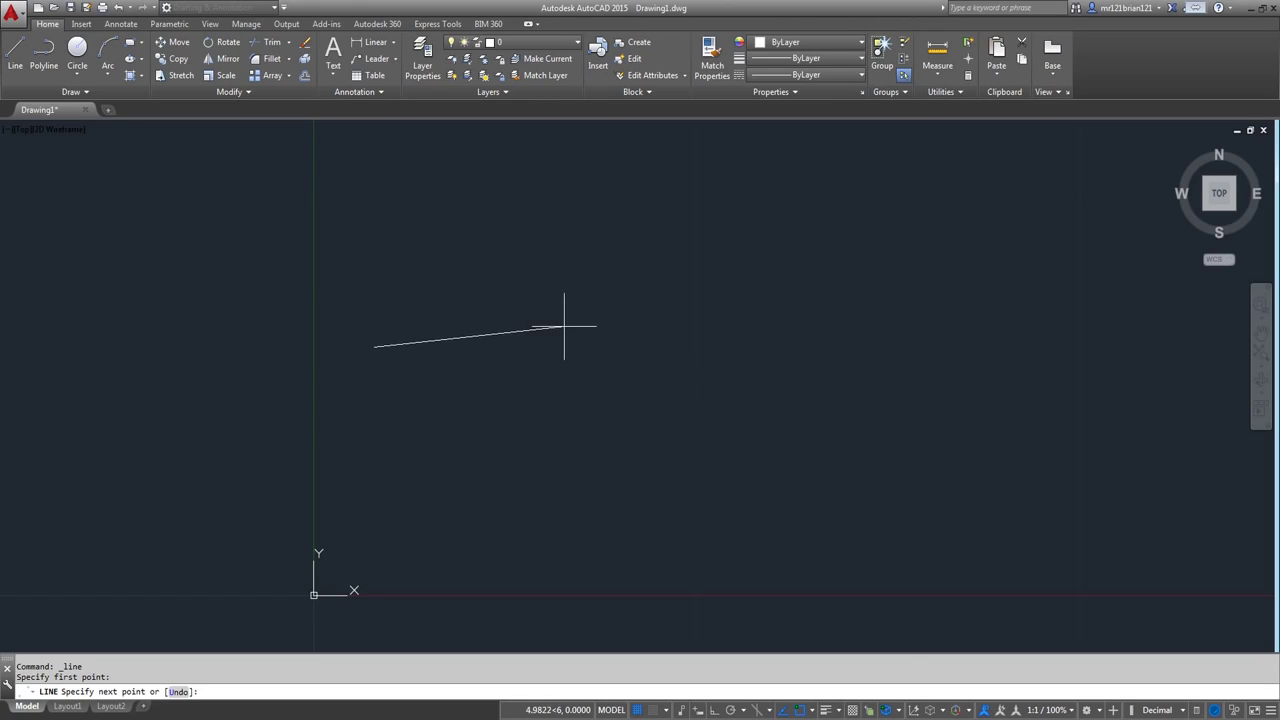
click(714, 711)
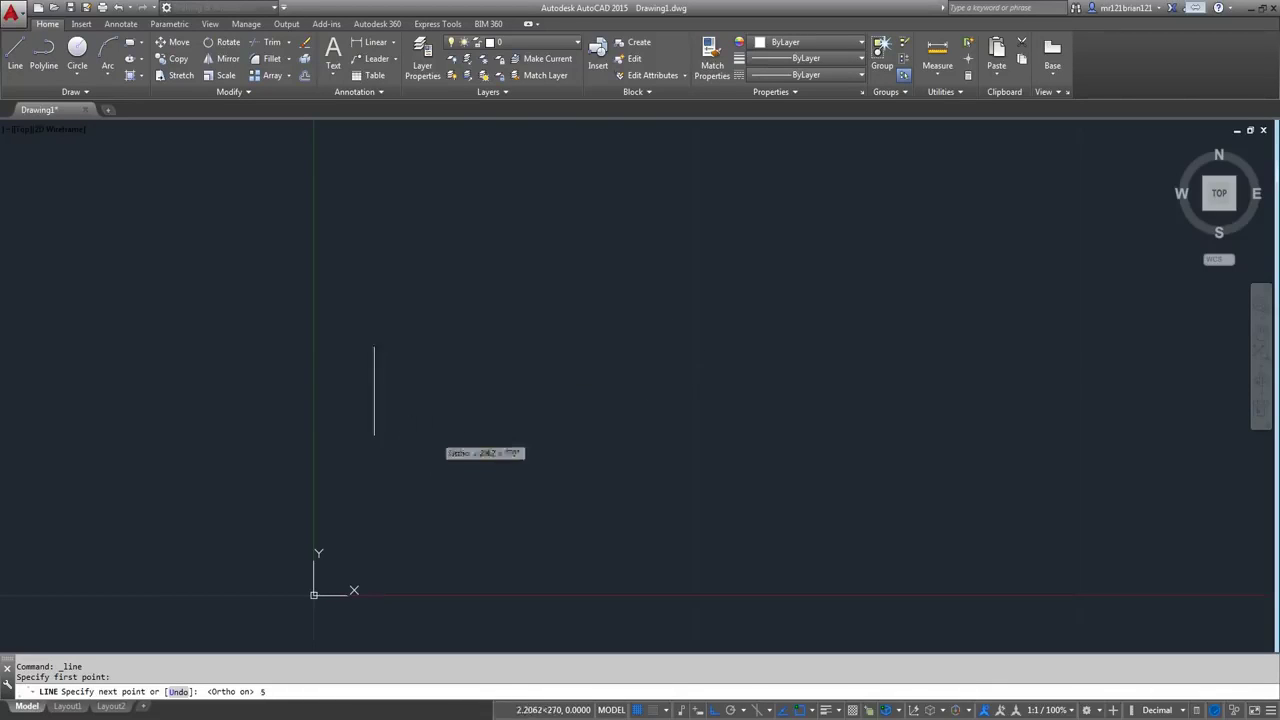
key(Return)
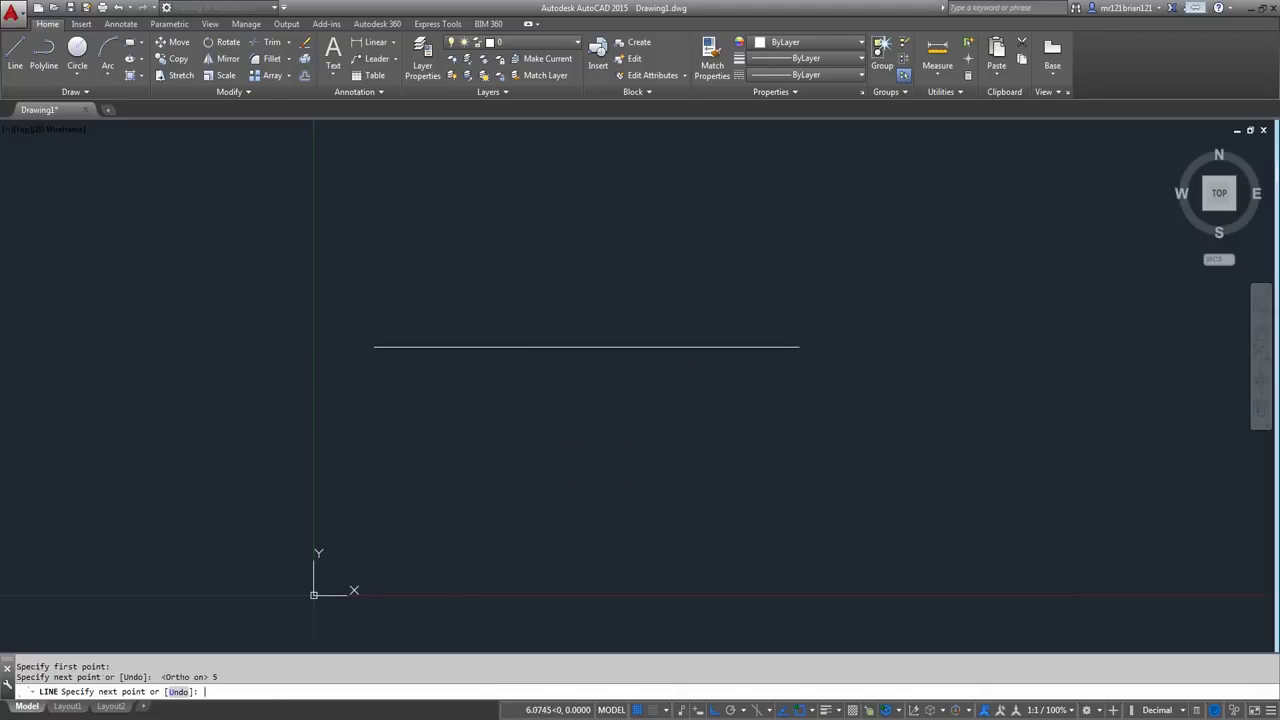
key(Escape)
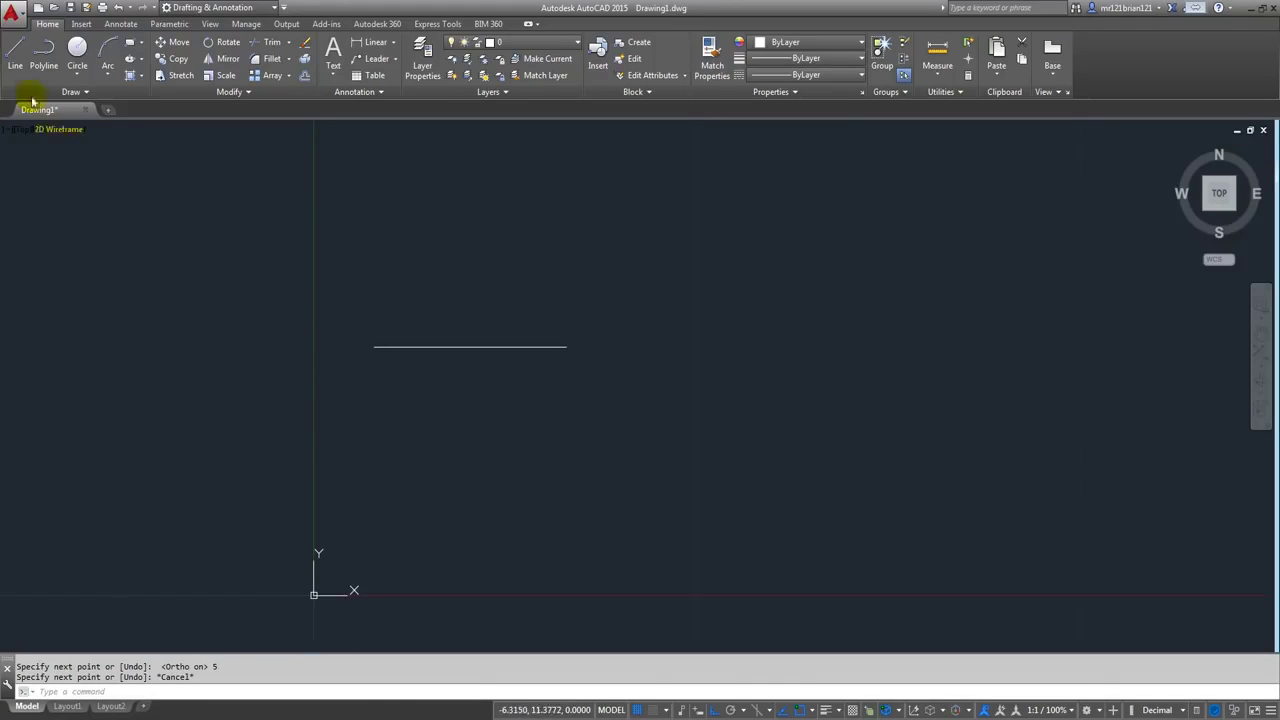
- Draw a second horizontal line 5 units long below the first one
middle_drag(480, 481, 362, 499)
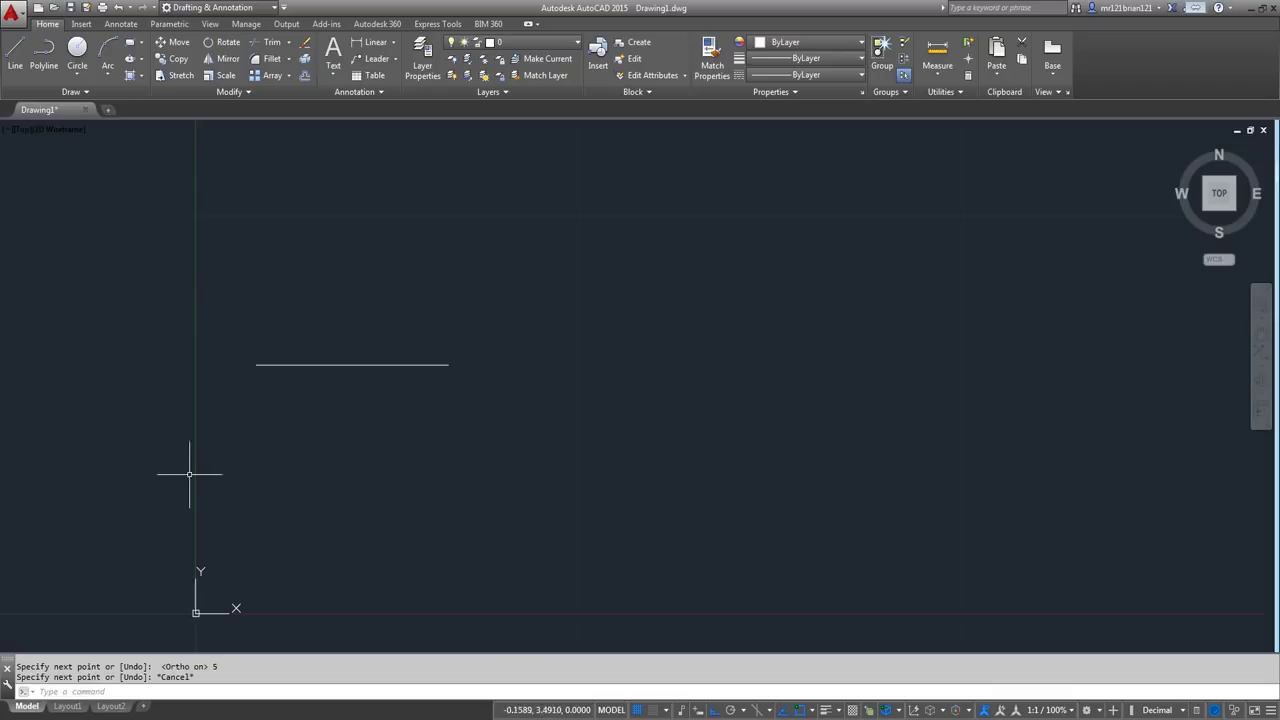
click(12, 55)
click(280, 451)
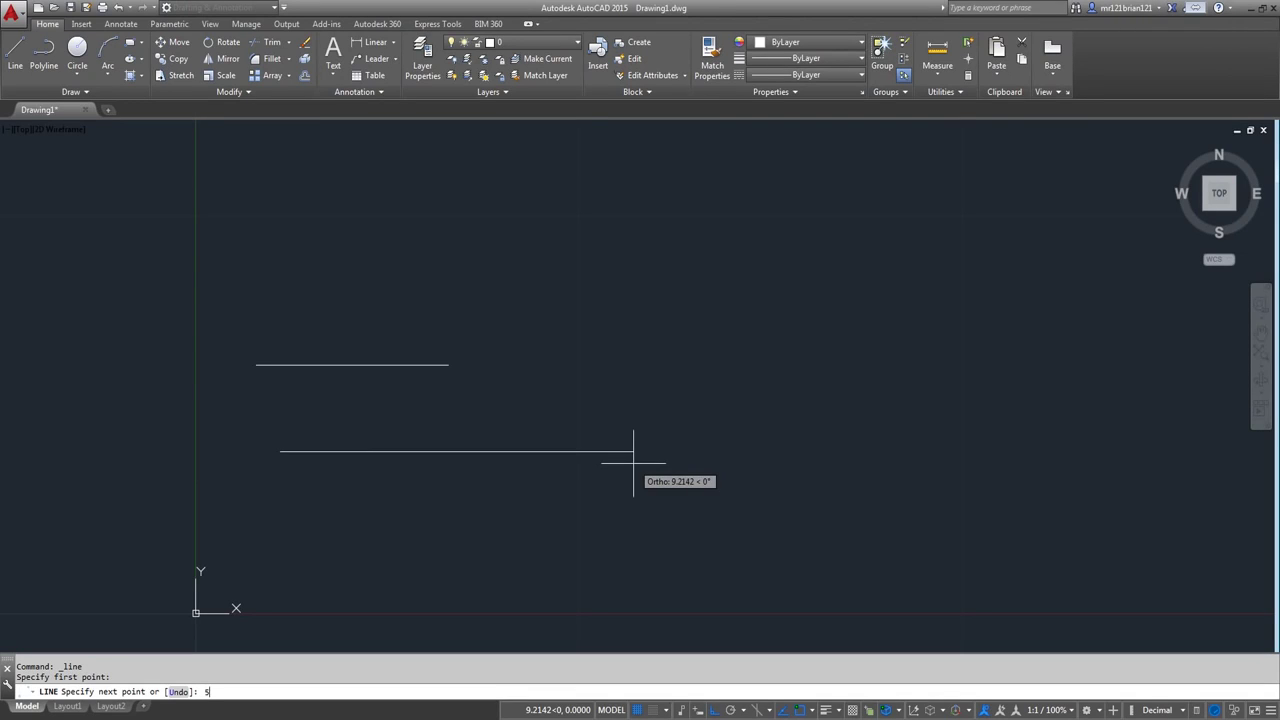
key(Return)
key(Return)
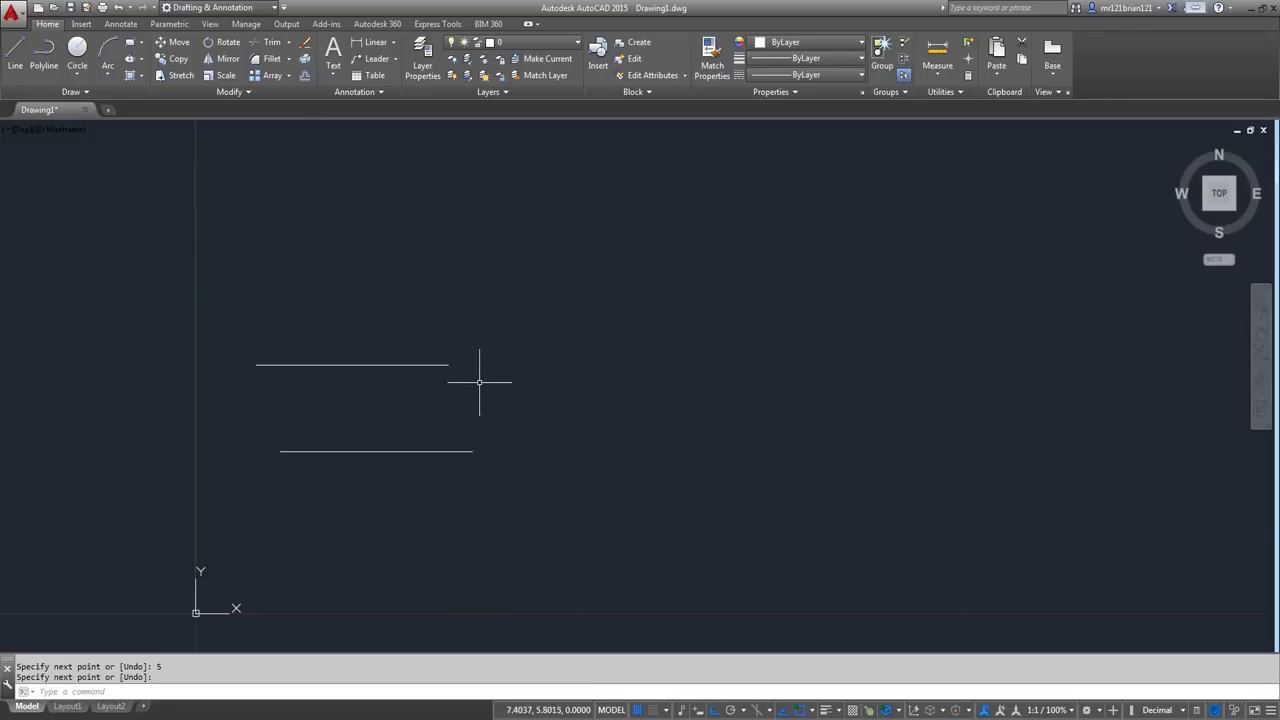
- Erase both horizontal lines
scroll(479, 381, down, 2)
scroll(389, 428, up, 2)
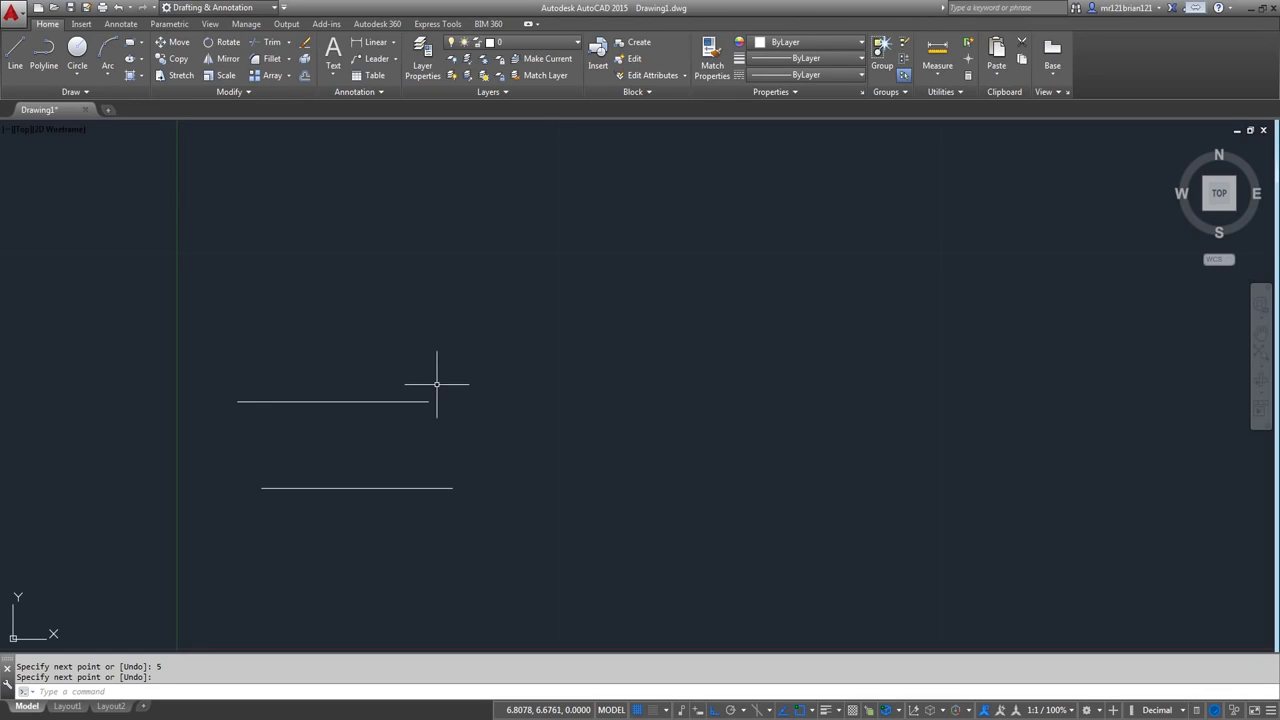
mouse_move(68, 708)
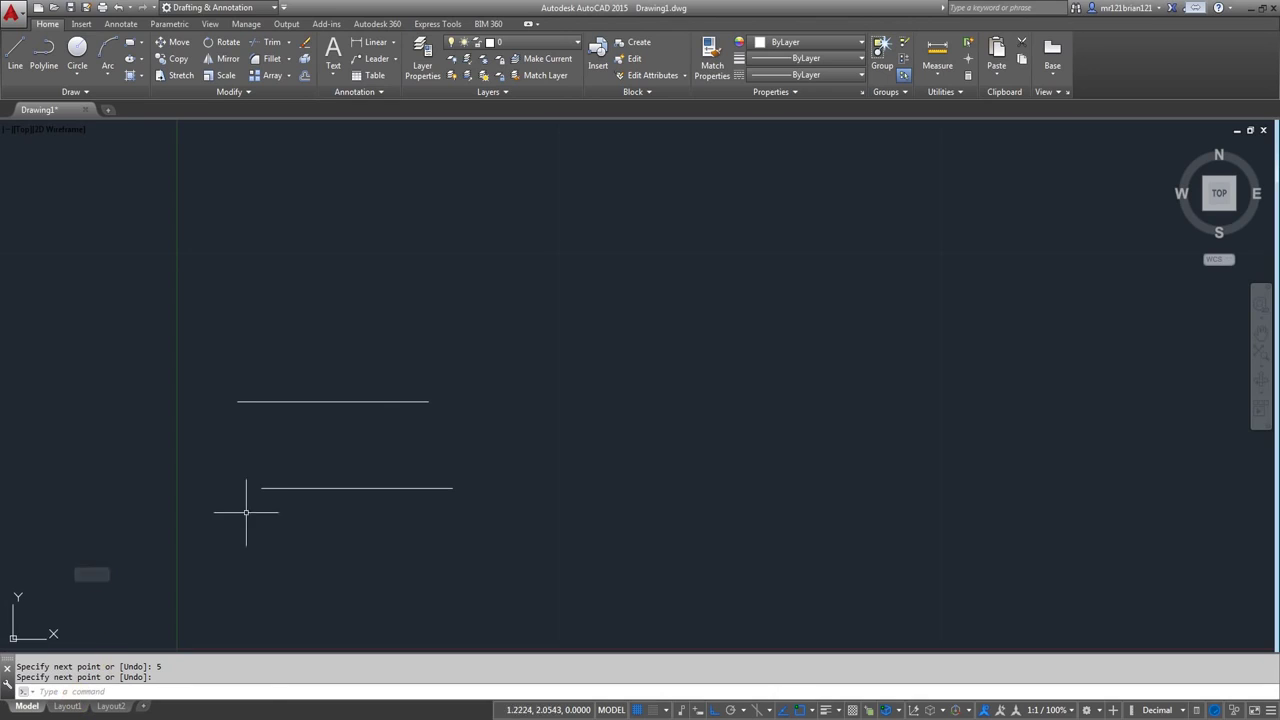
click(346, 383)
click(314, 486)
key(Delete)
click(289, 586)
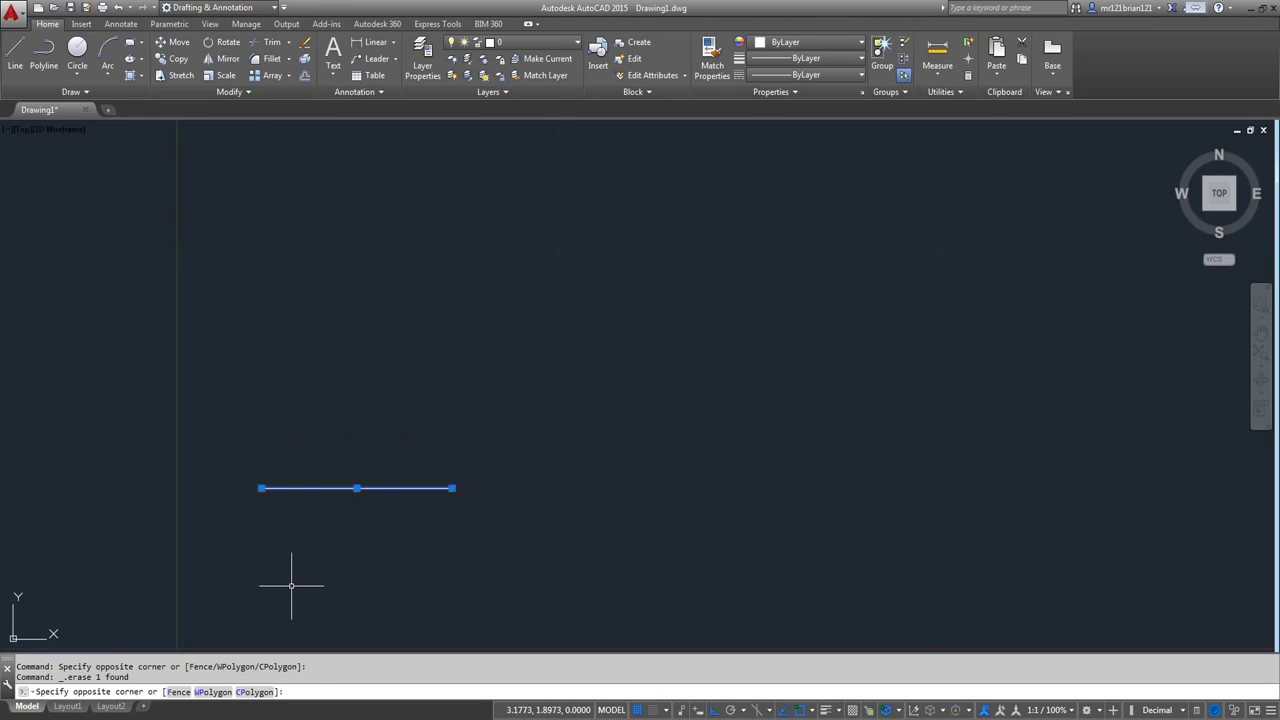
key(Delete)
- Draw a new horizontal line 5 units long to the right of the Y axis
click(17, 54)
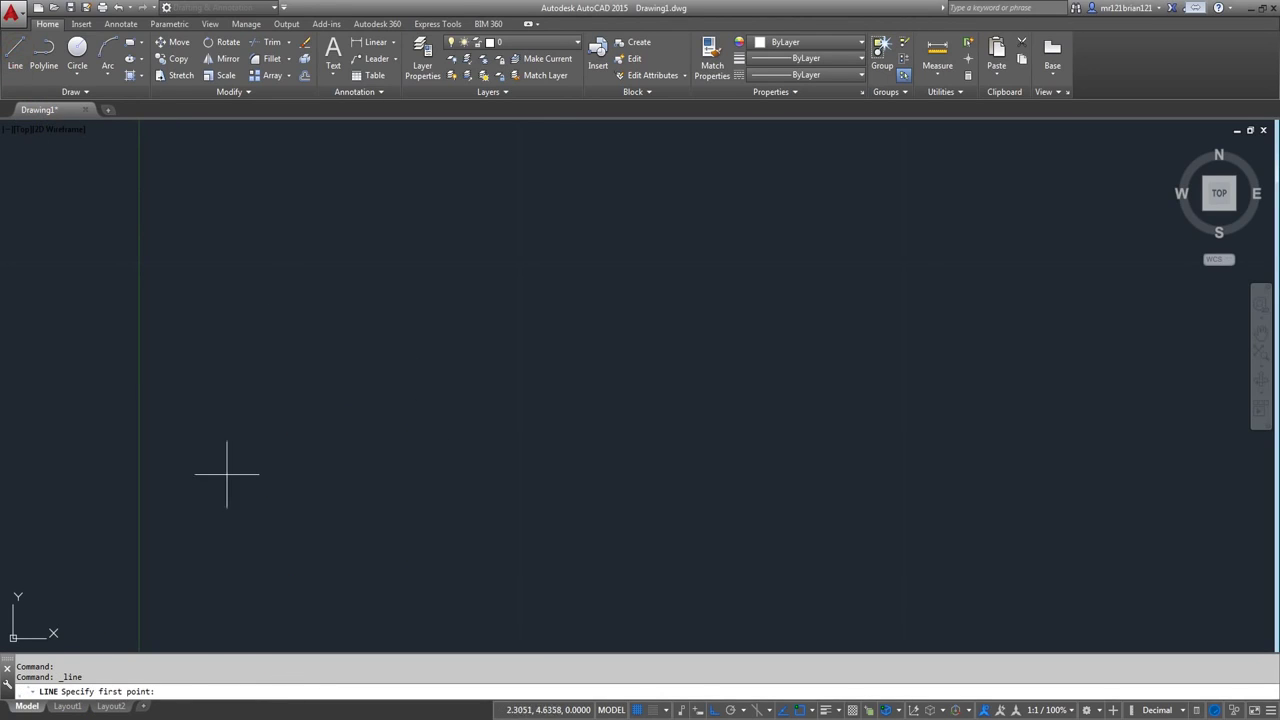
click(224, 437)
text(5)
key(Return)
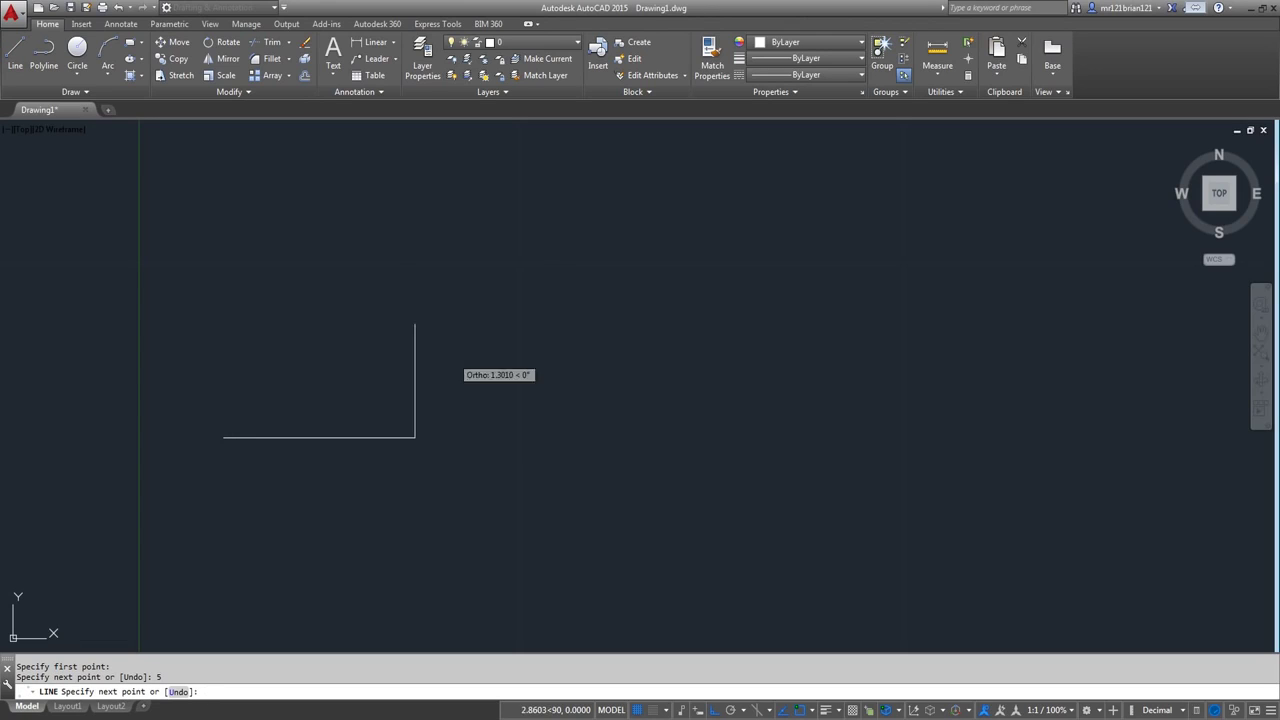
key(Return)
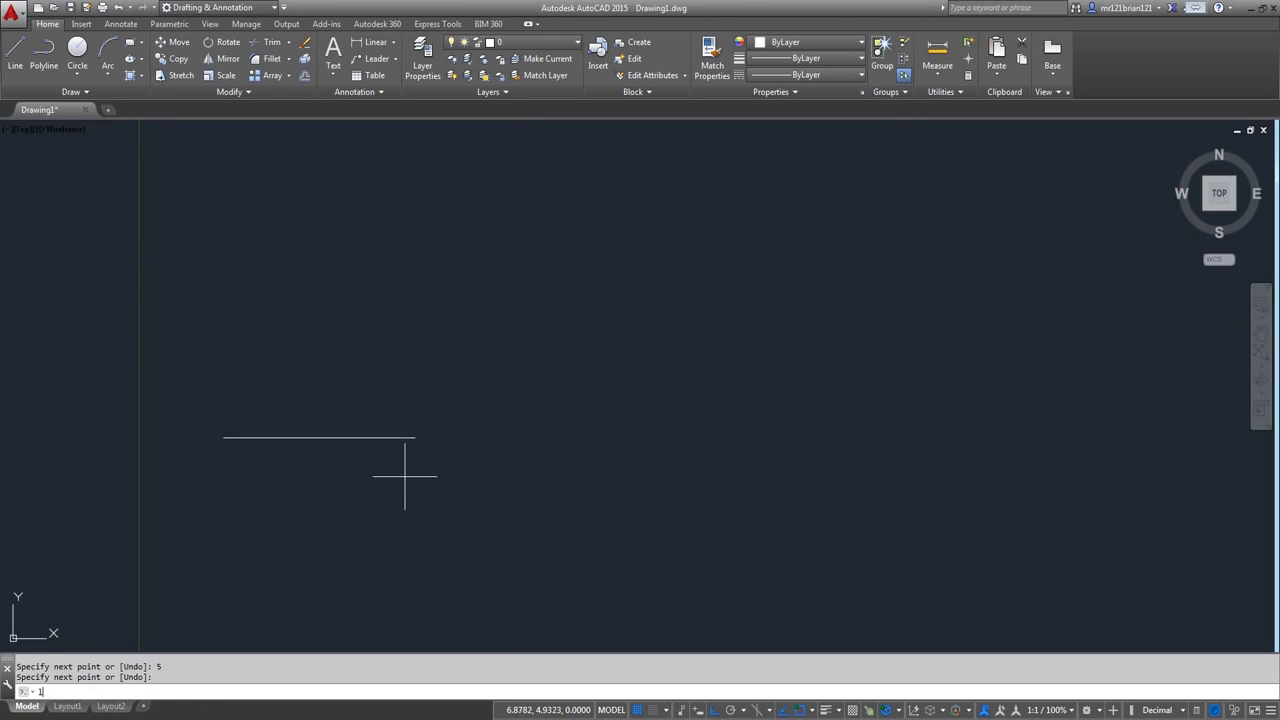
- Continue from the line's right end with connected lines 5 units up, 2 units right, 5 units up and about 7.65 units left
key(Return)
click(414, 437)
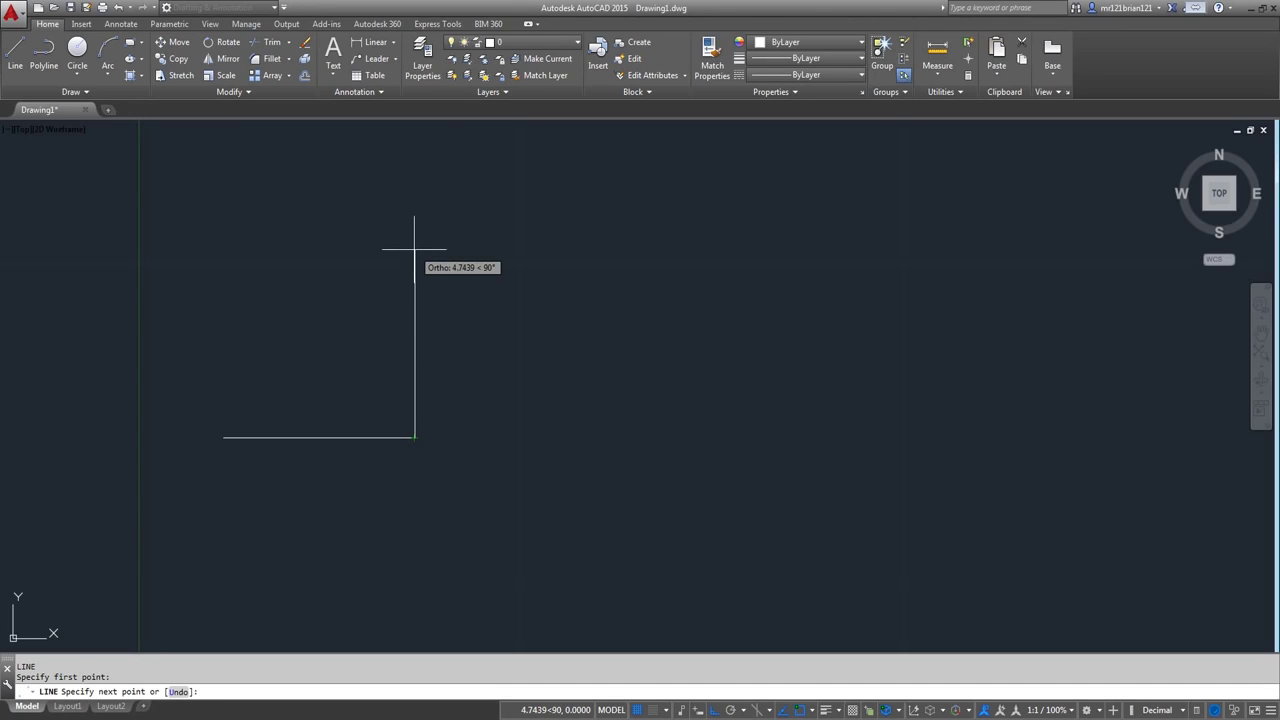
text(5)
key(Return)
text(2)
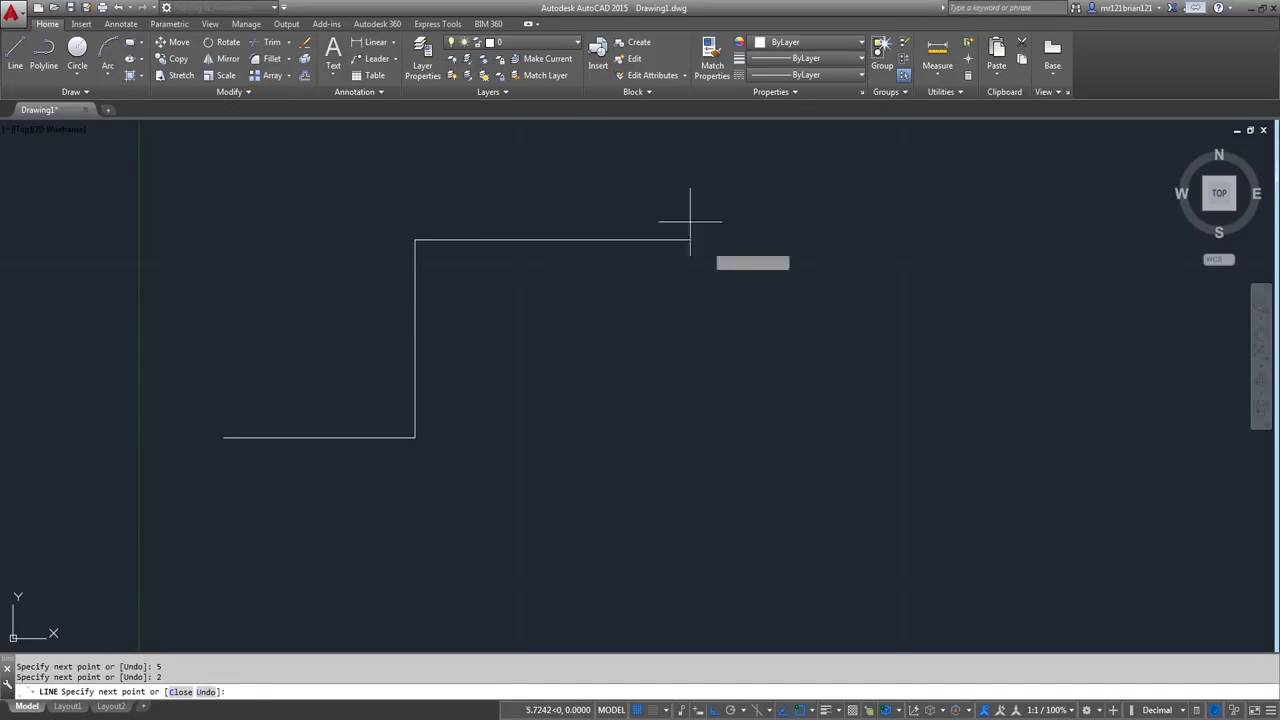
key(Return)
scroll(505, 460, down, 6)
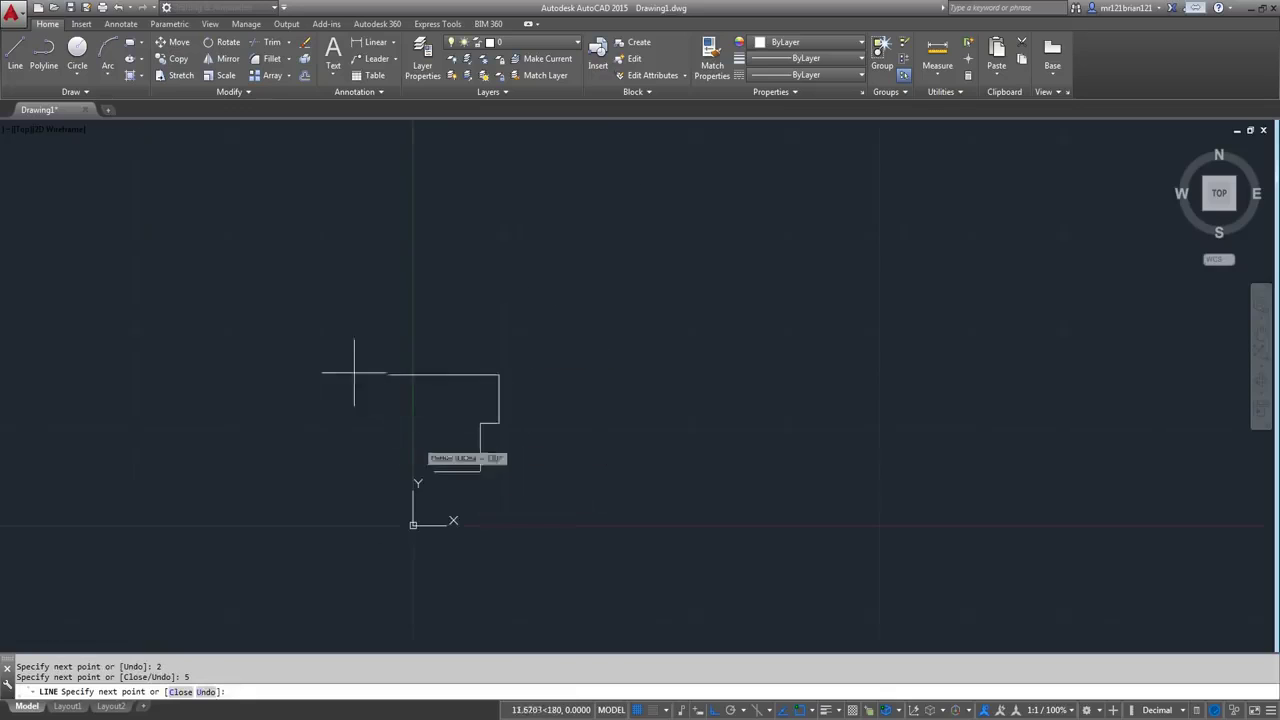
scroll(370, 373, up, 2)
scroll(600, 575, up, 2)
click(367, 349)
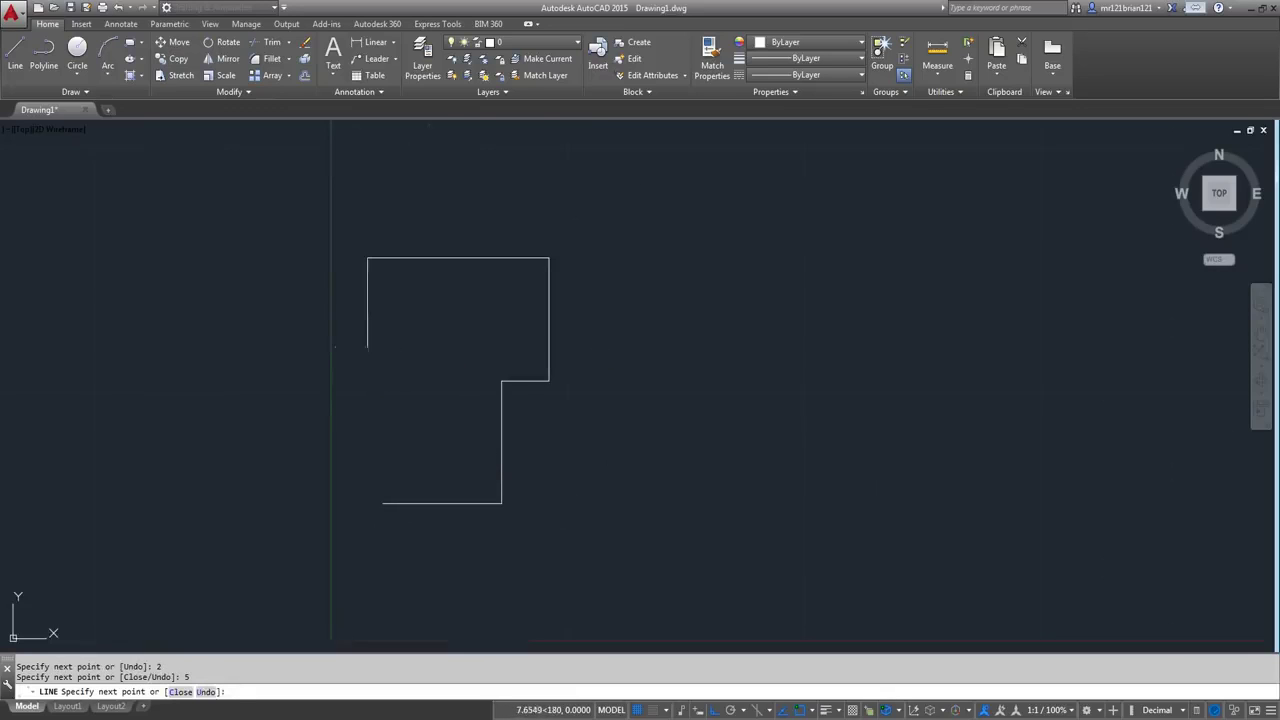
key(Return)
scroll(500, 470, down, 5)
scroll(551, 463, up, 5)
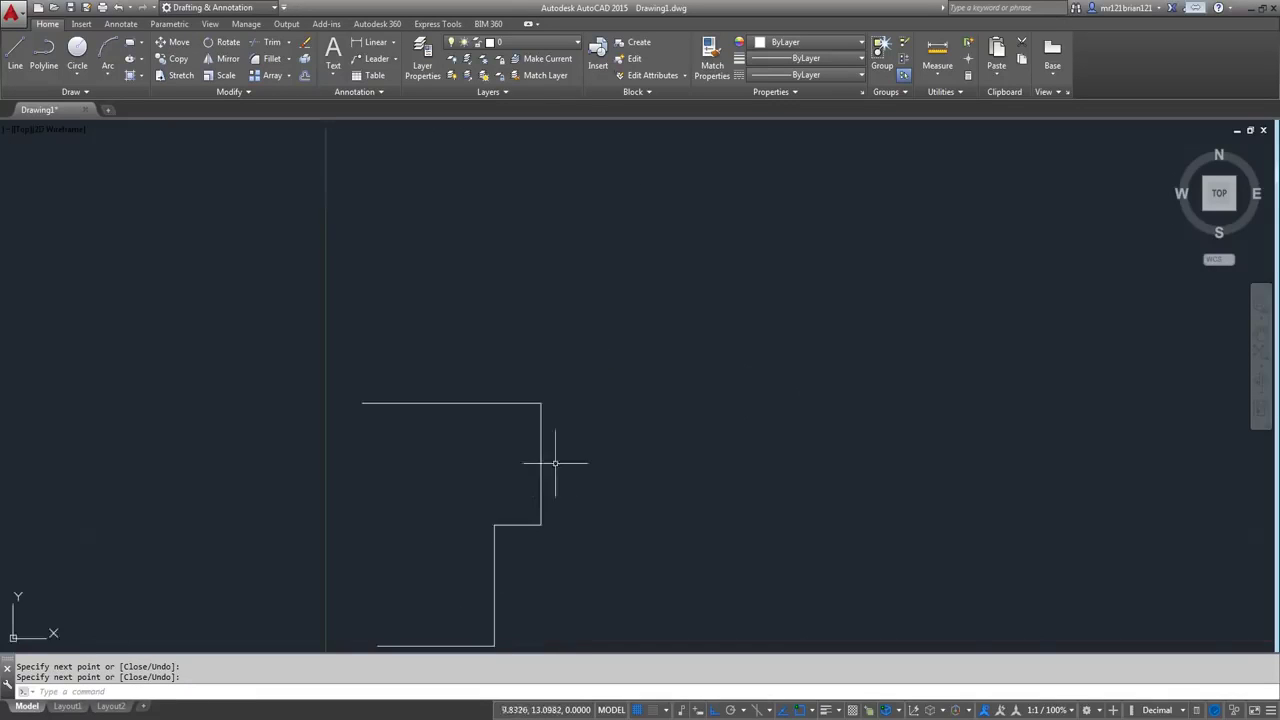
- Erase the whole stepped outline with one crossing selection
middle_drag(551, 463, 520, 337)
click(551, 217)
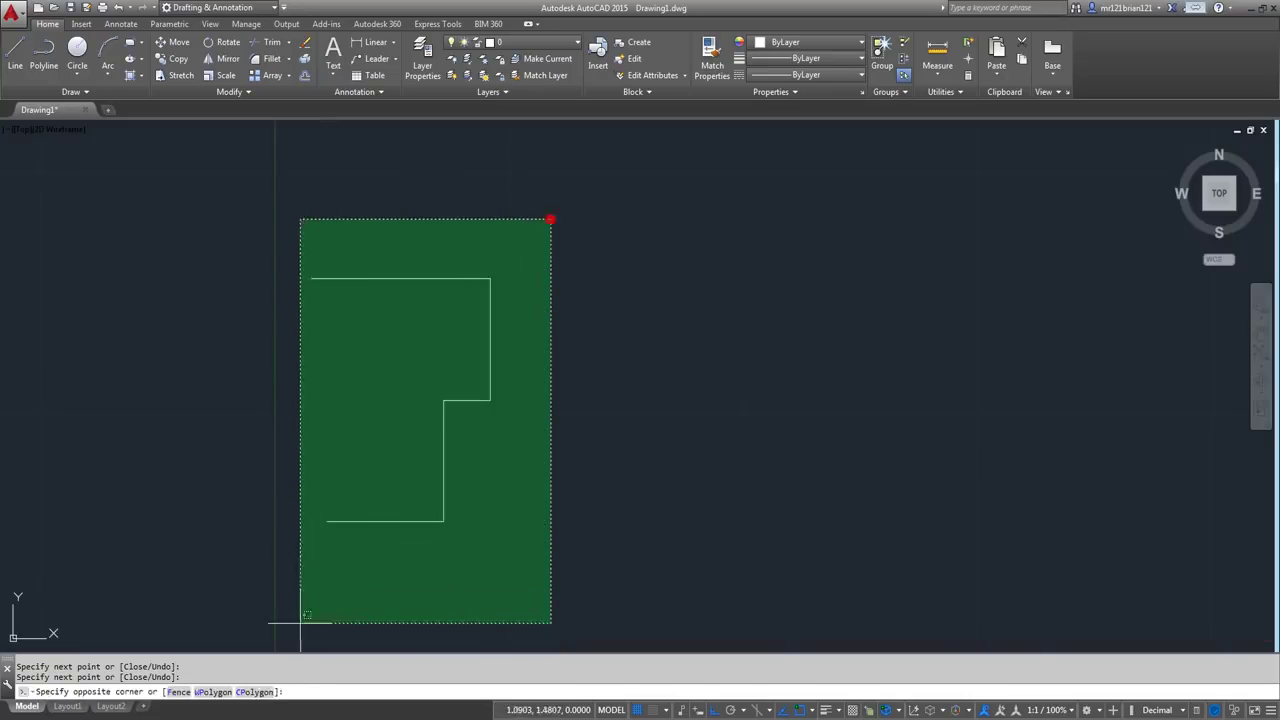
click(300, 622)
key(Delete)
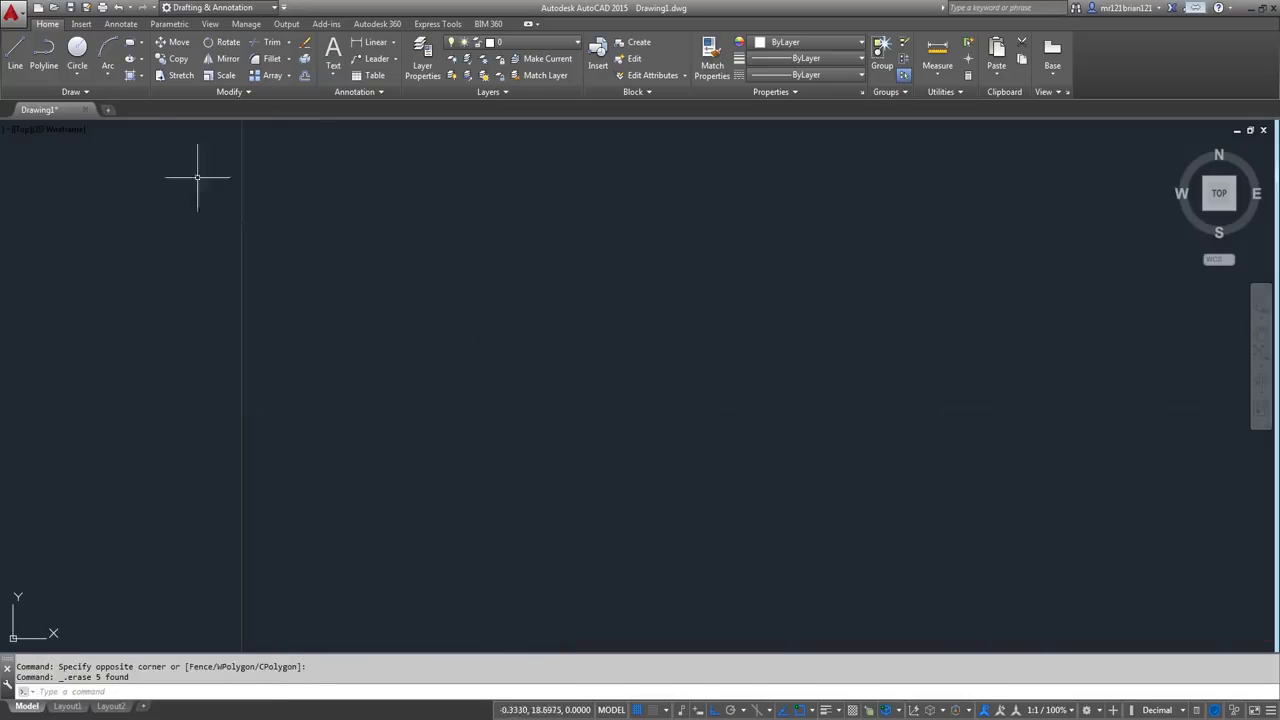
- Draw a circle with a radius of 1 to the right of the Y axis
click(78, 55)
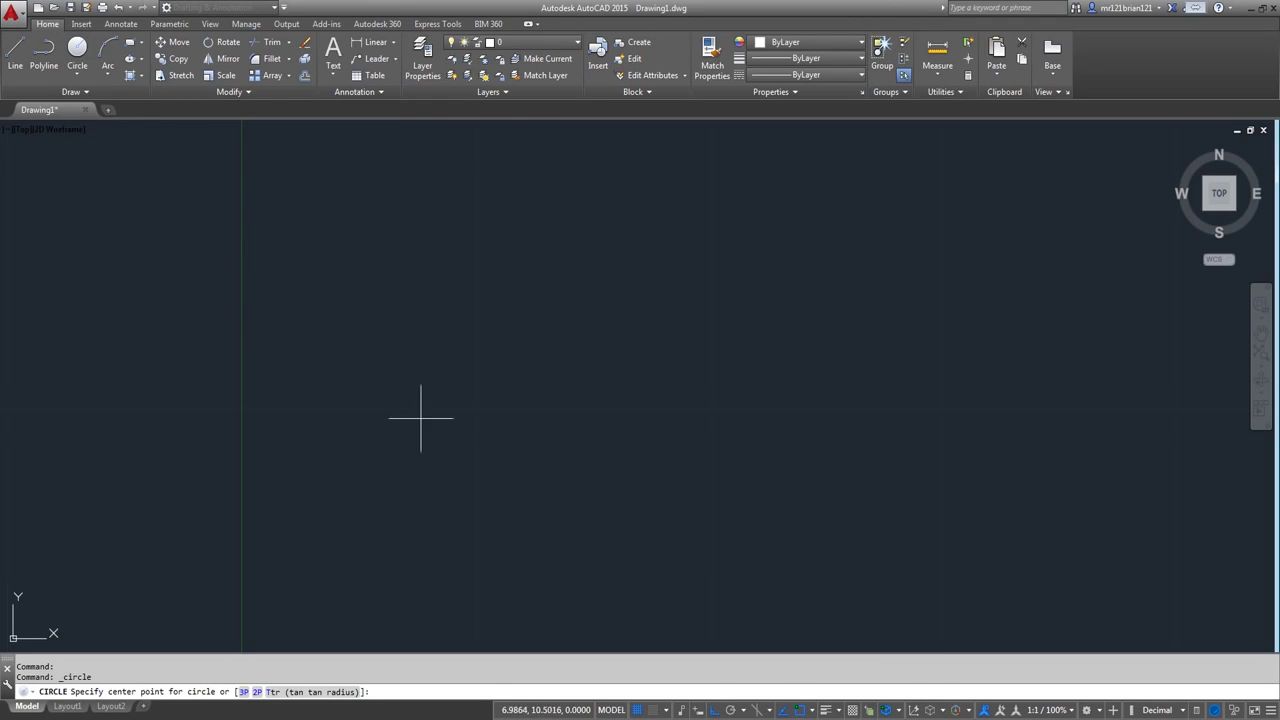
click(489, 390)
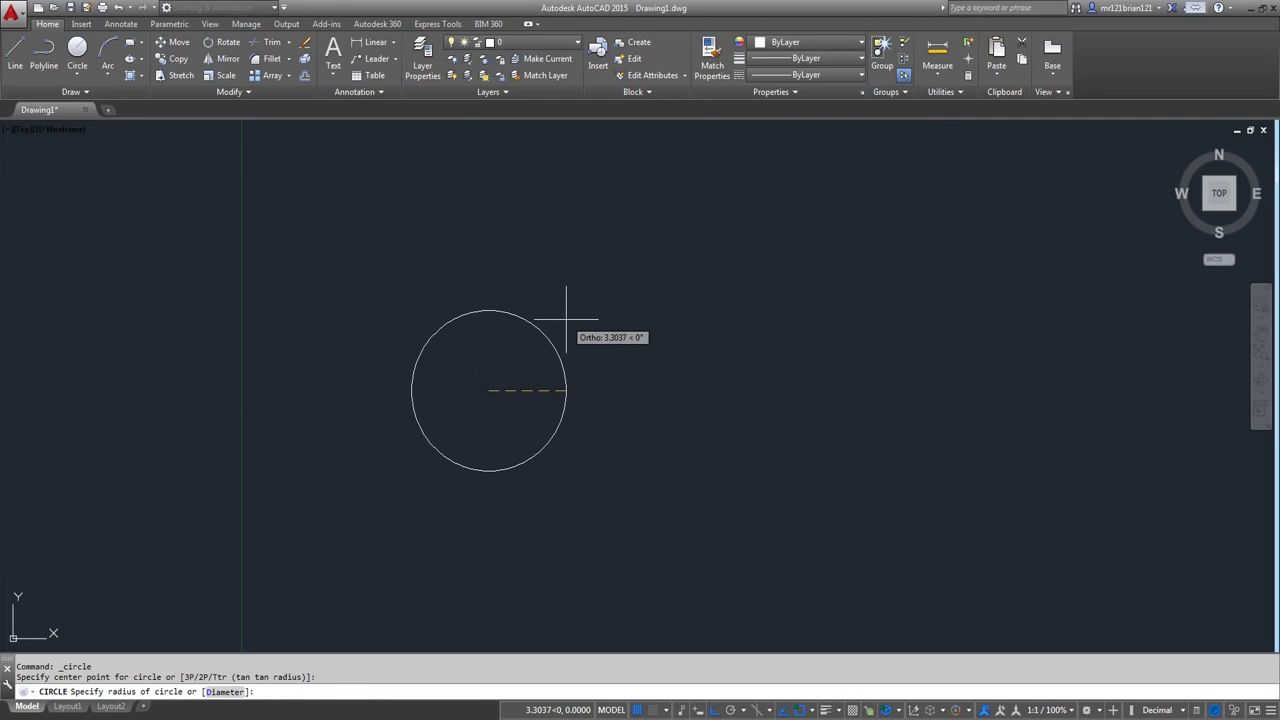
text(1)
key(Return)
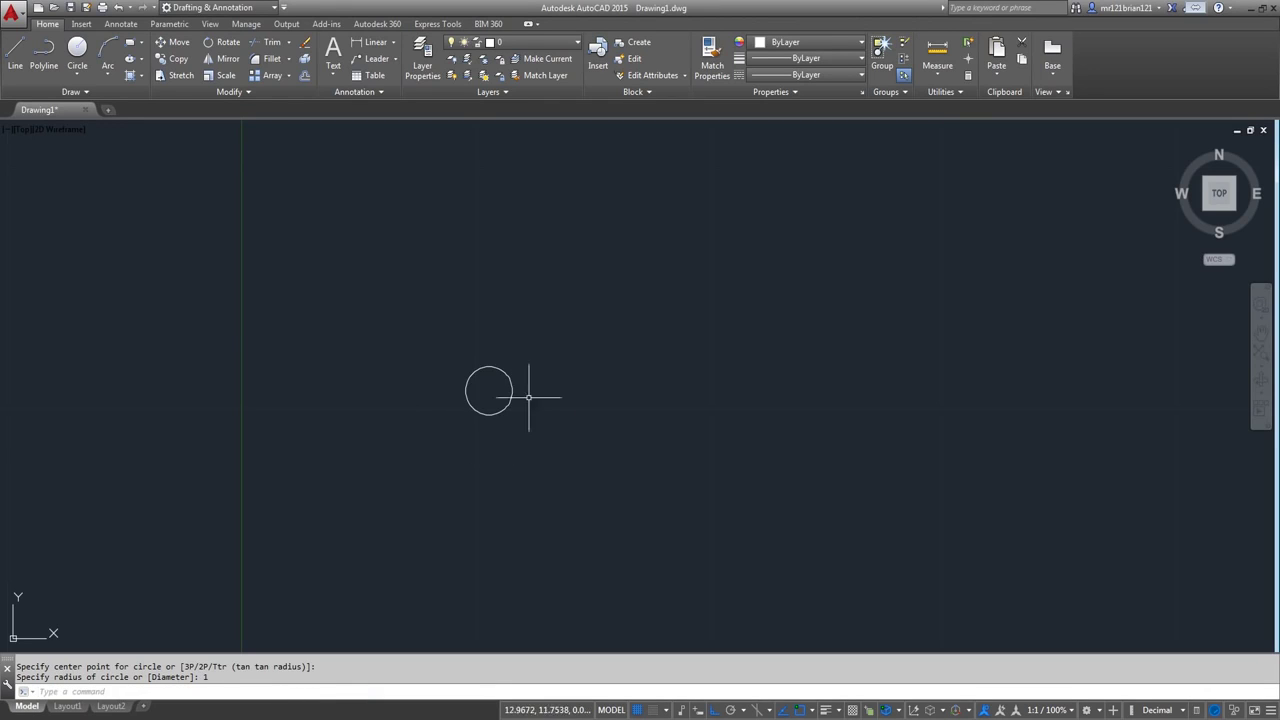
- Add a horizontal linear dimension across the circle's full width, placed above the circle
scroll(518, 390, up, 4)
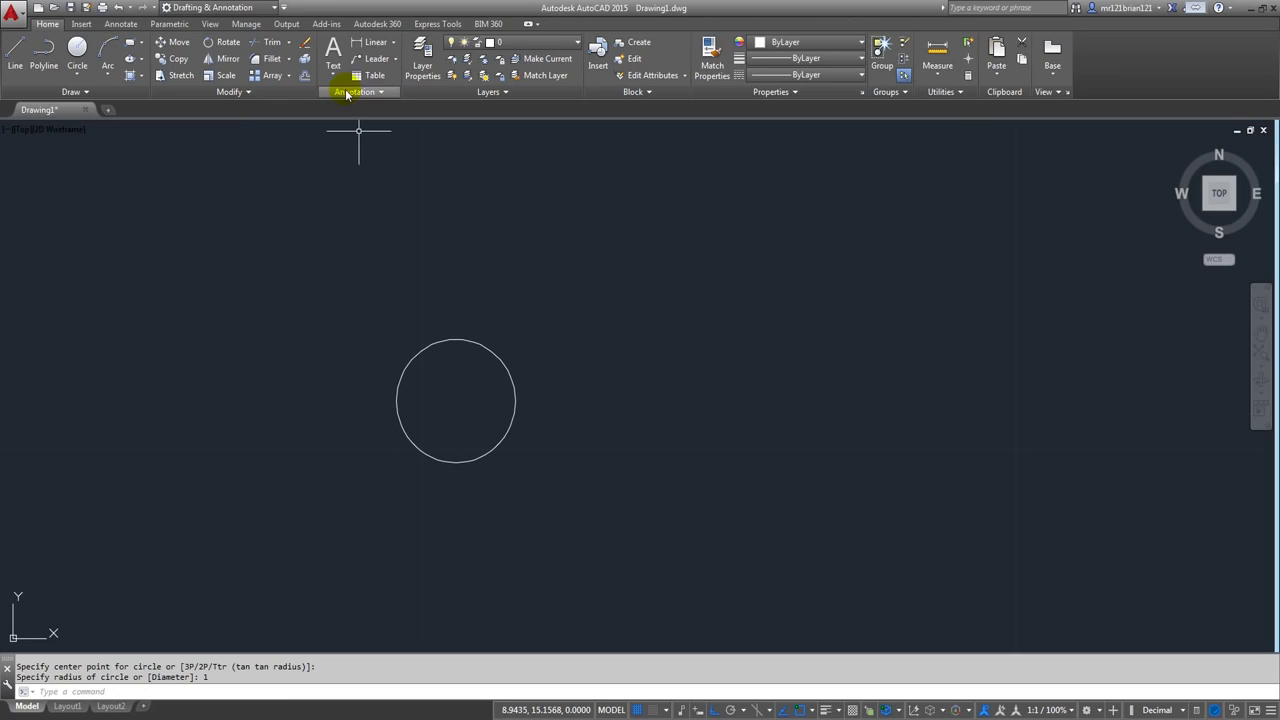
click(368, 42)
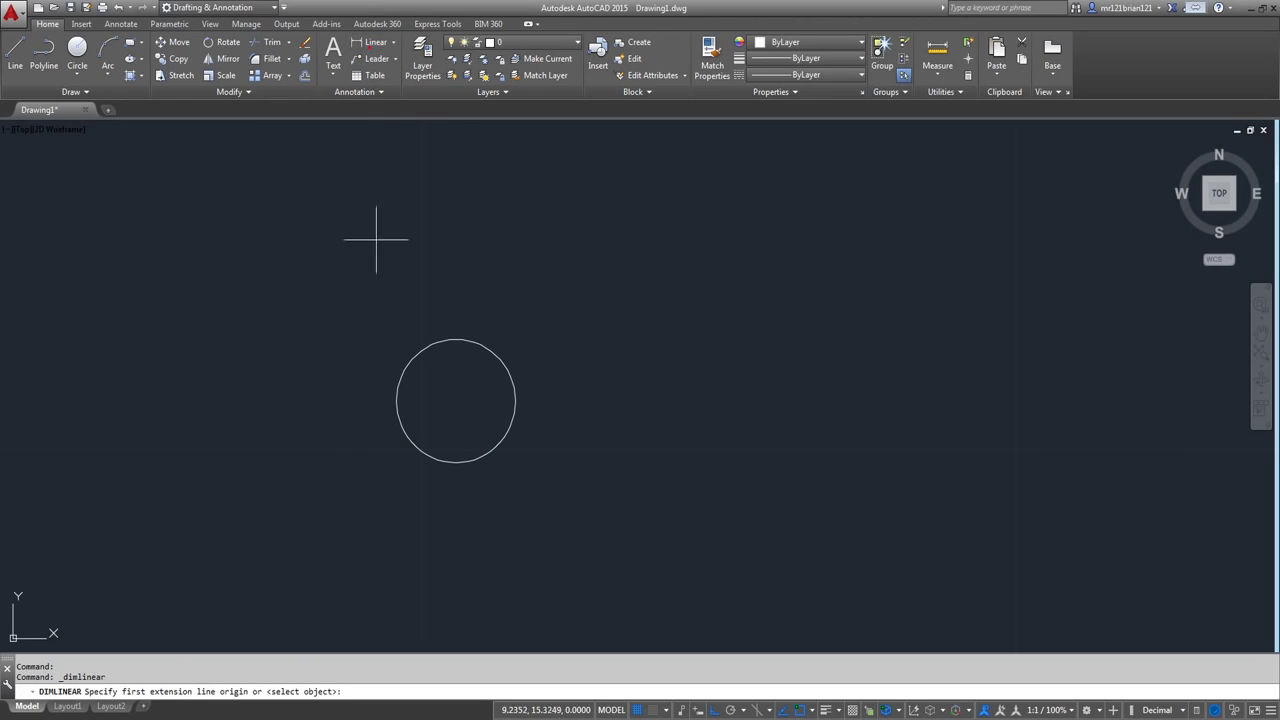
click(399, 402)
click(516, 405)
click(510, 280)
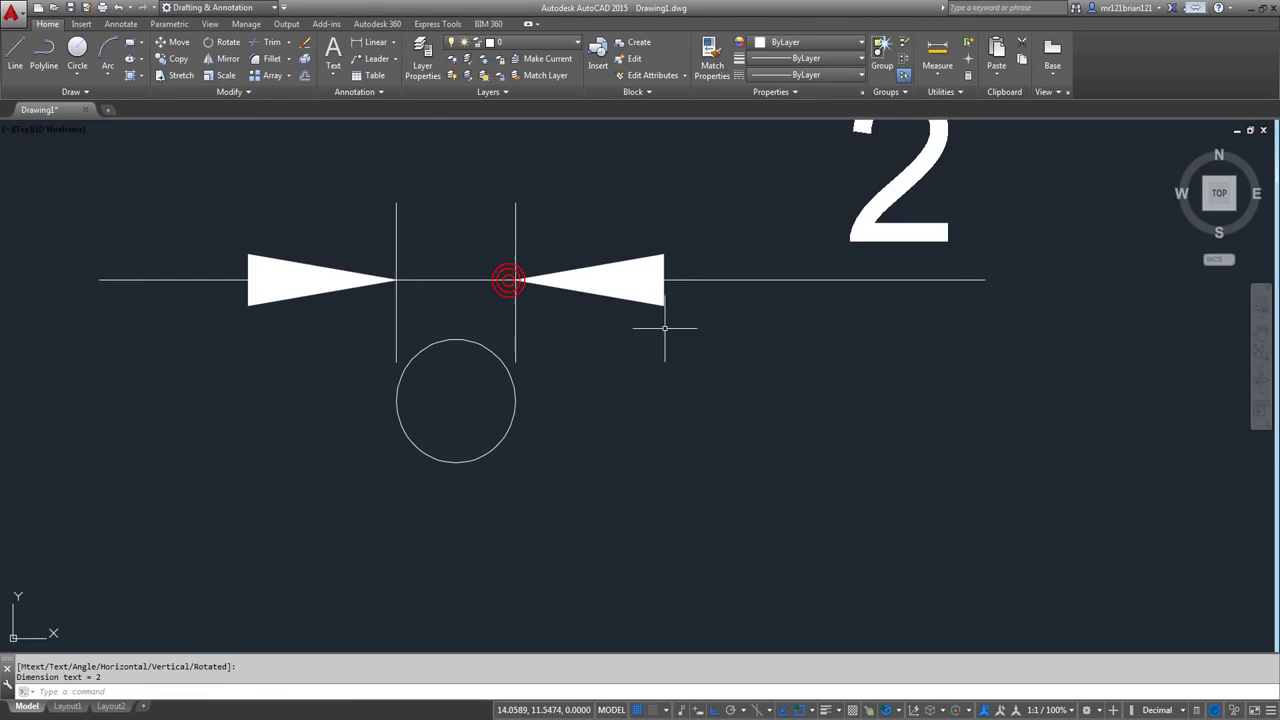
- Erase the linear dimension above the circle
click(642, 221)
click(574, 330)
key(Delete)
scroll(541, 384, down, 2)
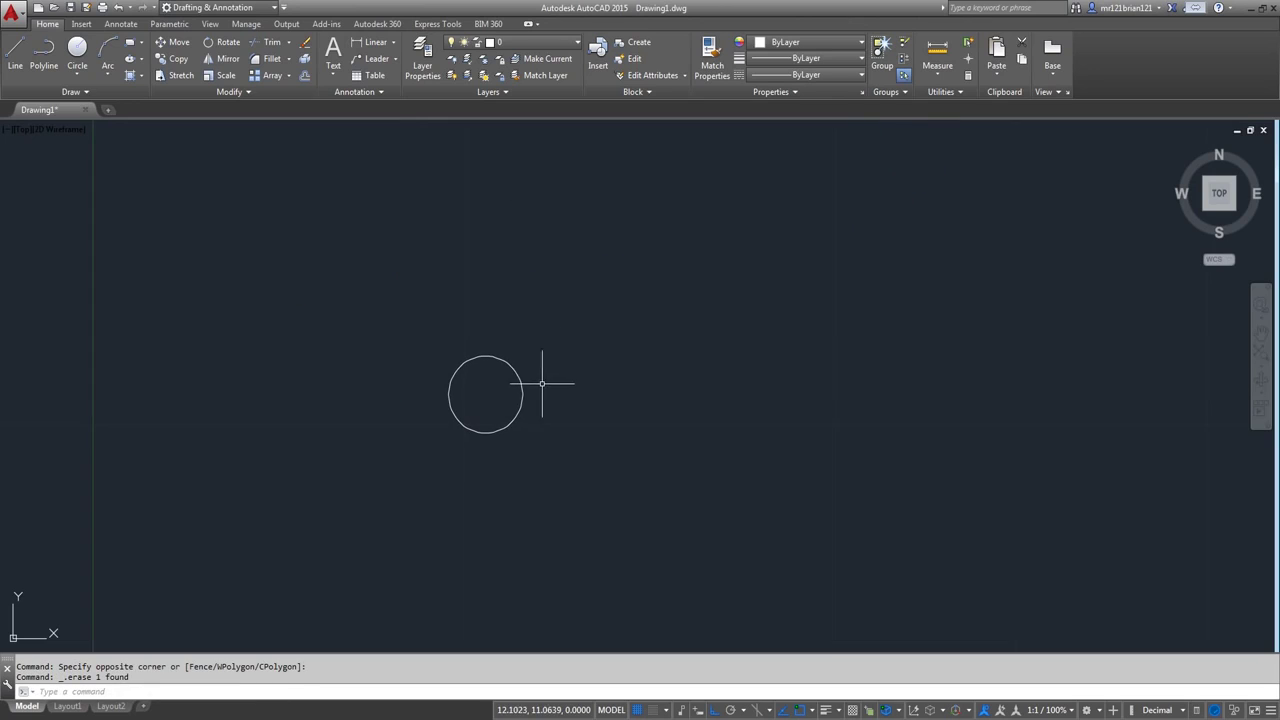
- Draw a second circle above the first using the Center, Diameter method with a diameter of 2
click(75, 78)
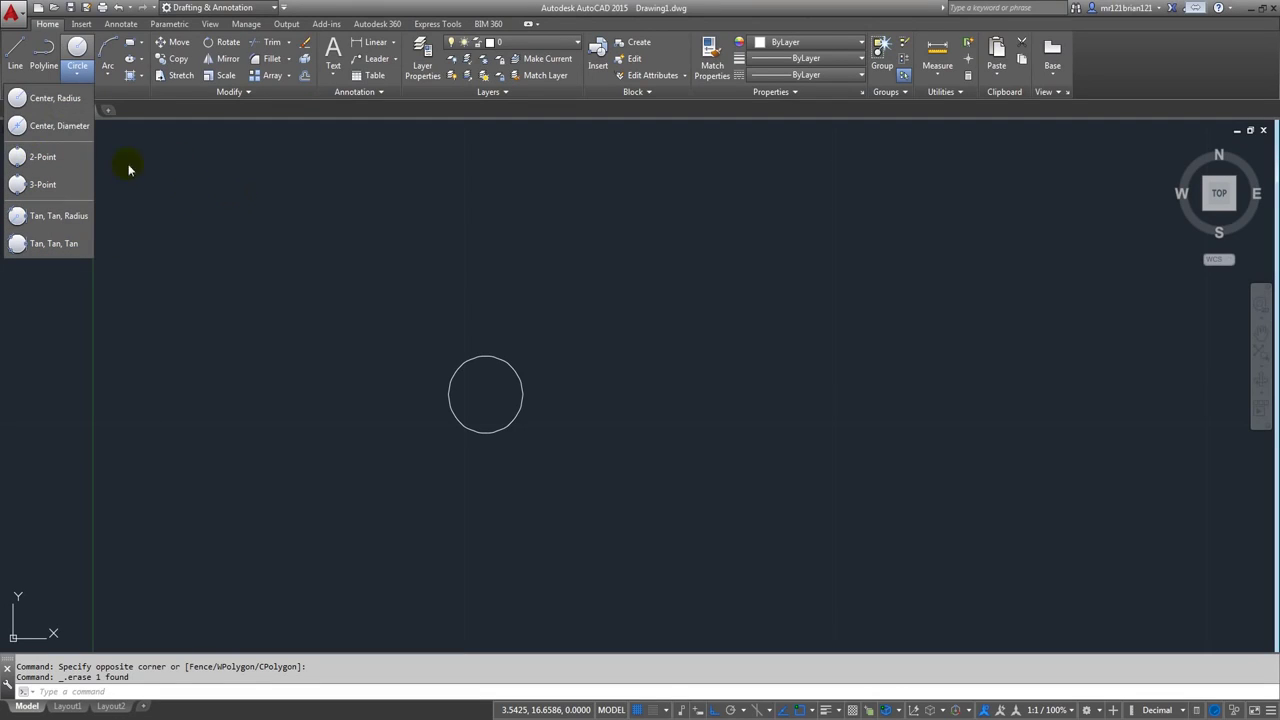
click(44, 133)
click(478, 241)
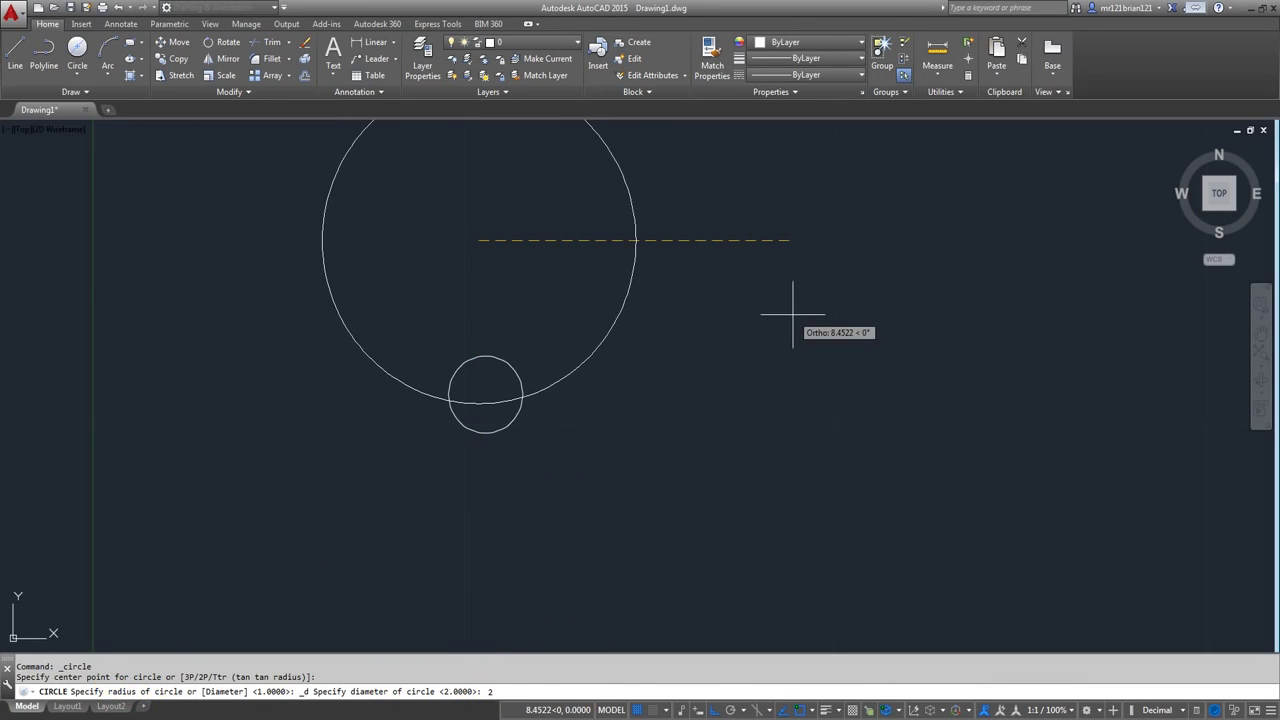
key(Return)
scroll(530, 220, up, 2)
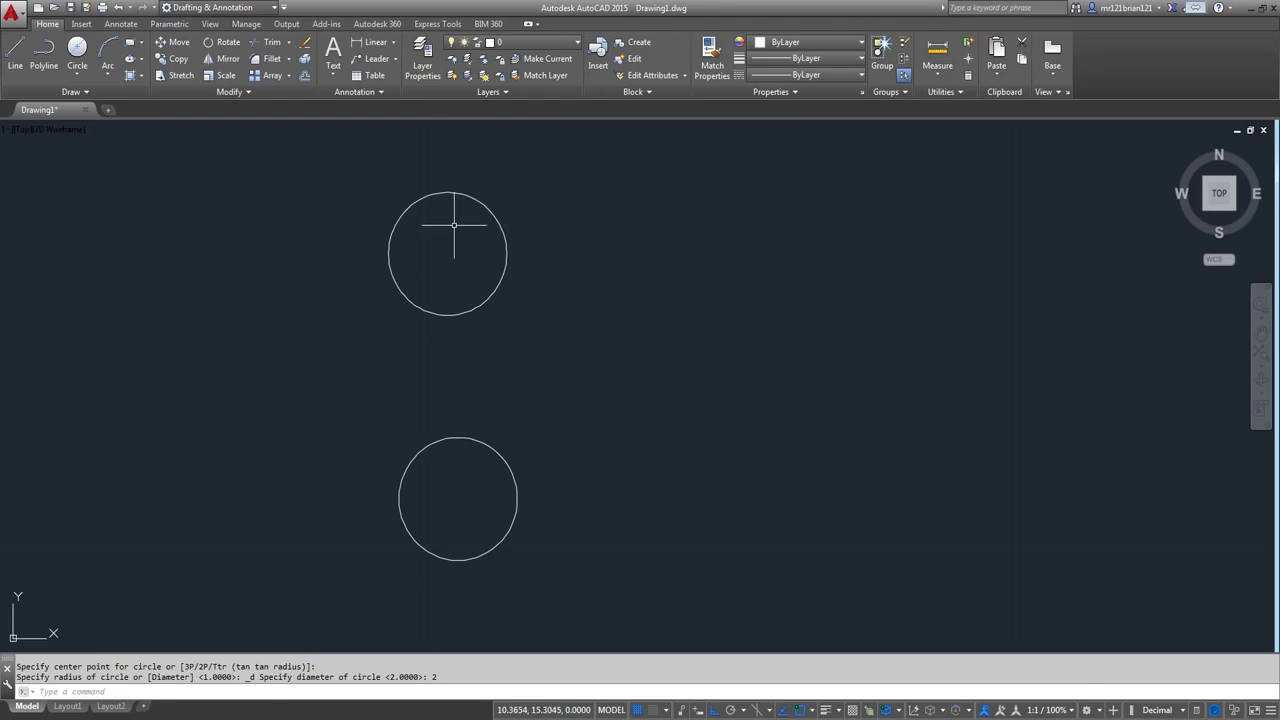
- Highlight the upper circle and the lower circle in turn to compare them, clearing the selection each time
click(494, 181)
click(475, 231)
key(Escape)
click(553, 449)
click(447, 511)
key(Escape)
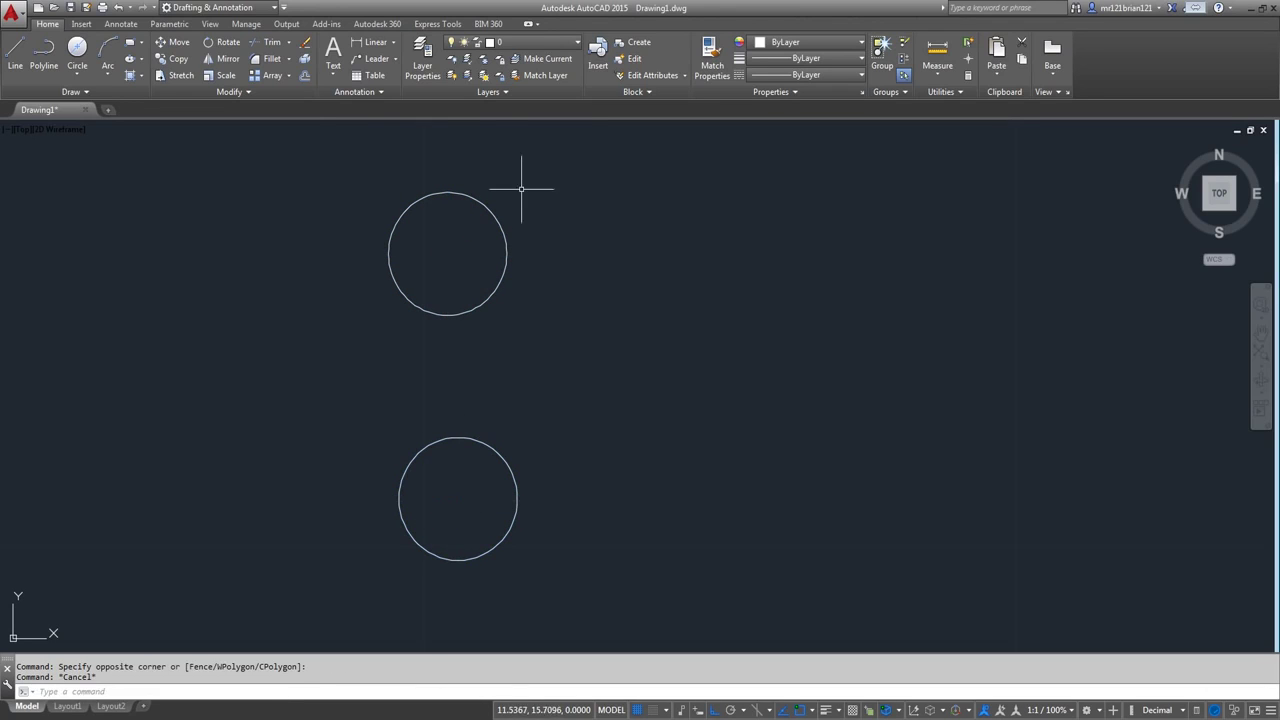
- Erase both circles with a crossing selection
click(521, 188)
click(466, 276)
click(551, 177)
click(426, 514)
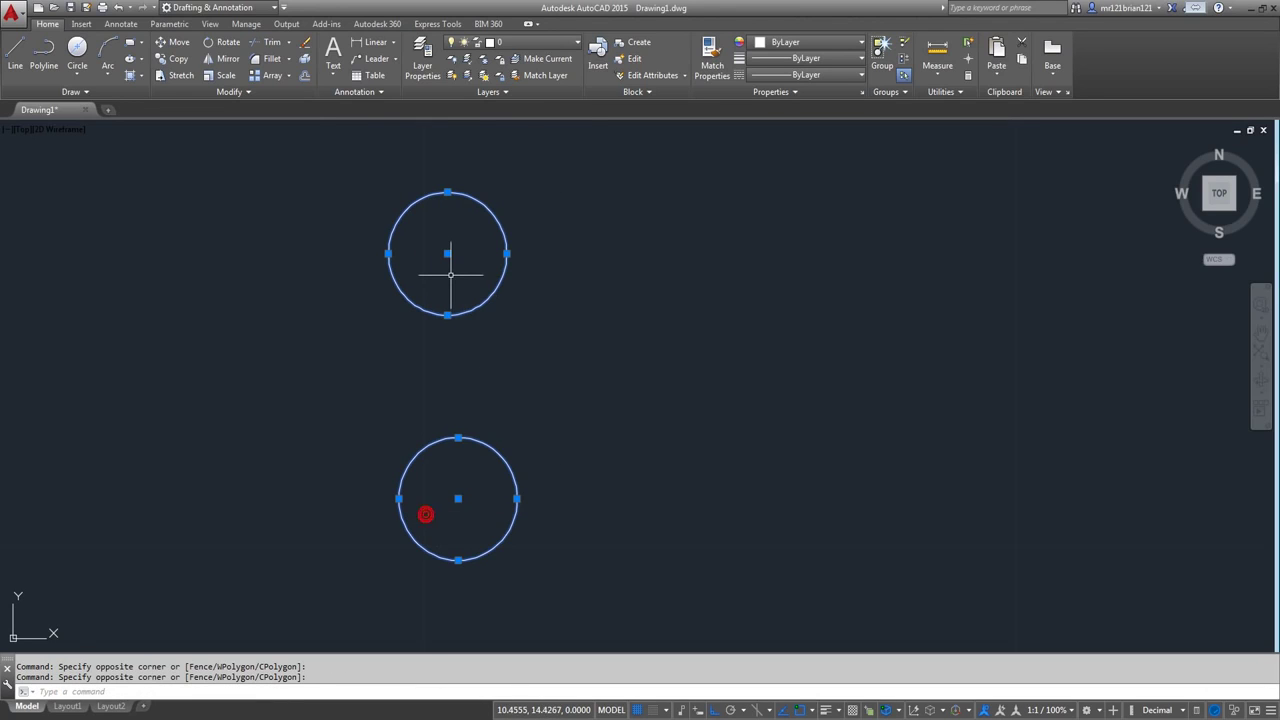
key(Delete)
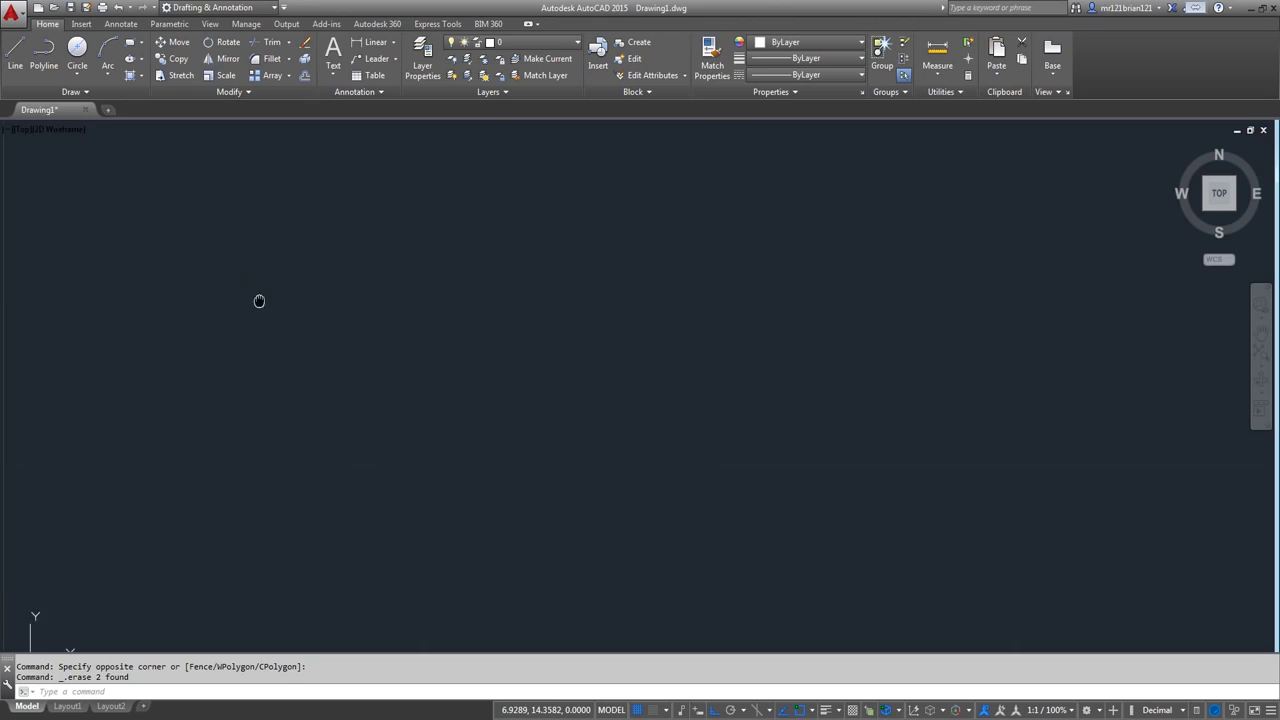
key(Escape)
click(77, 74)
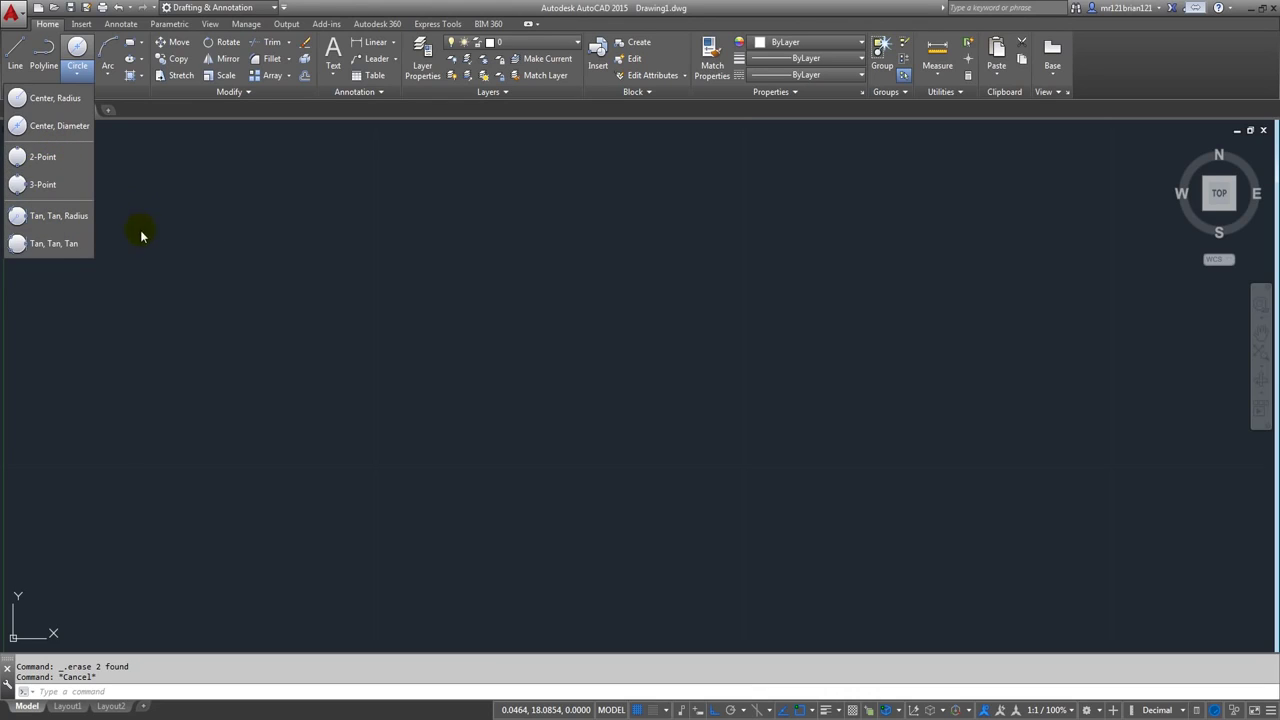
key(Escape)
- Draw an open three-sided outline of connected lines: a horizontal top edge, a vertical edge about 6.46 units down, and a longer bottom edge going left
click(15, 55)
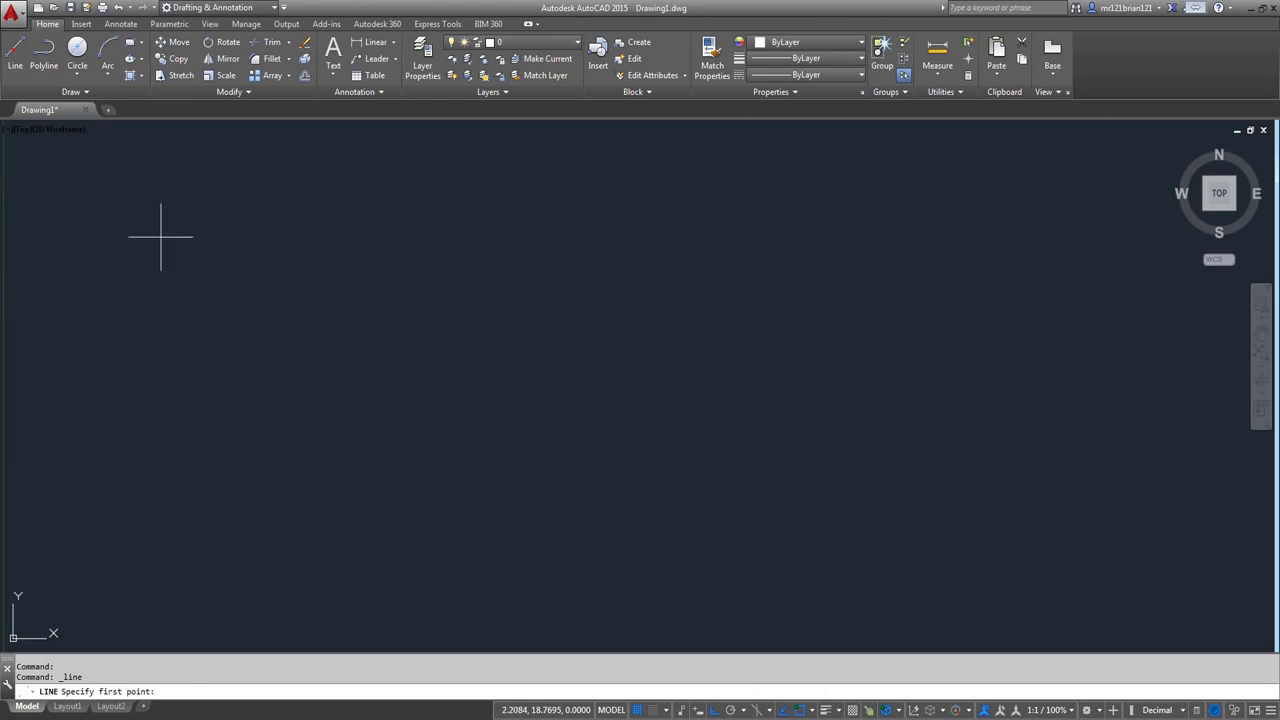
click(220, 315)
click(615, 315)
click(614, 563)
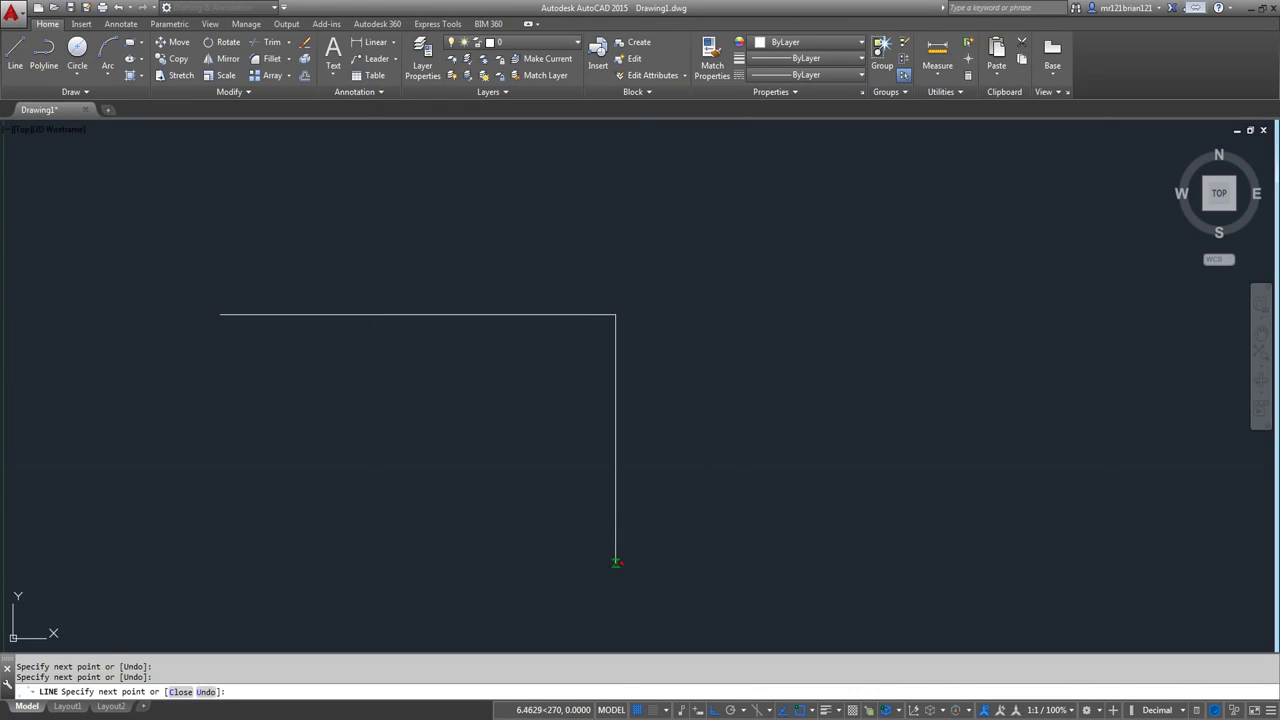
click(157, 563)
key(Return)
middle_drag(338, 491, 294, 405)
middle_drag(449, 330, 409, 371)
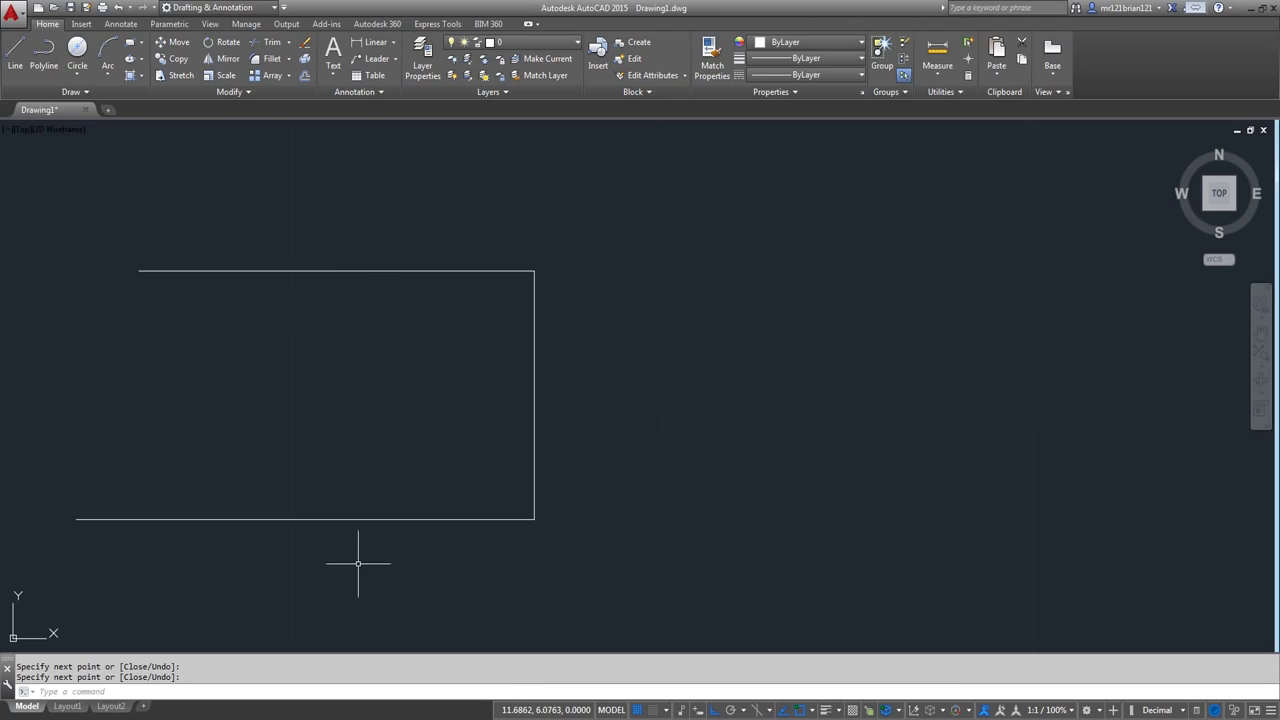
click(77, 73)
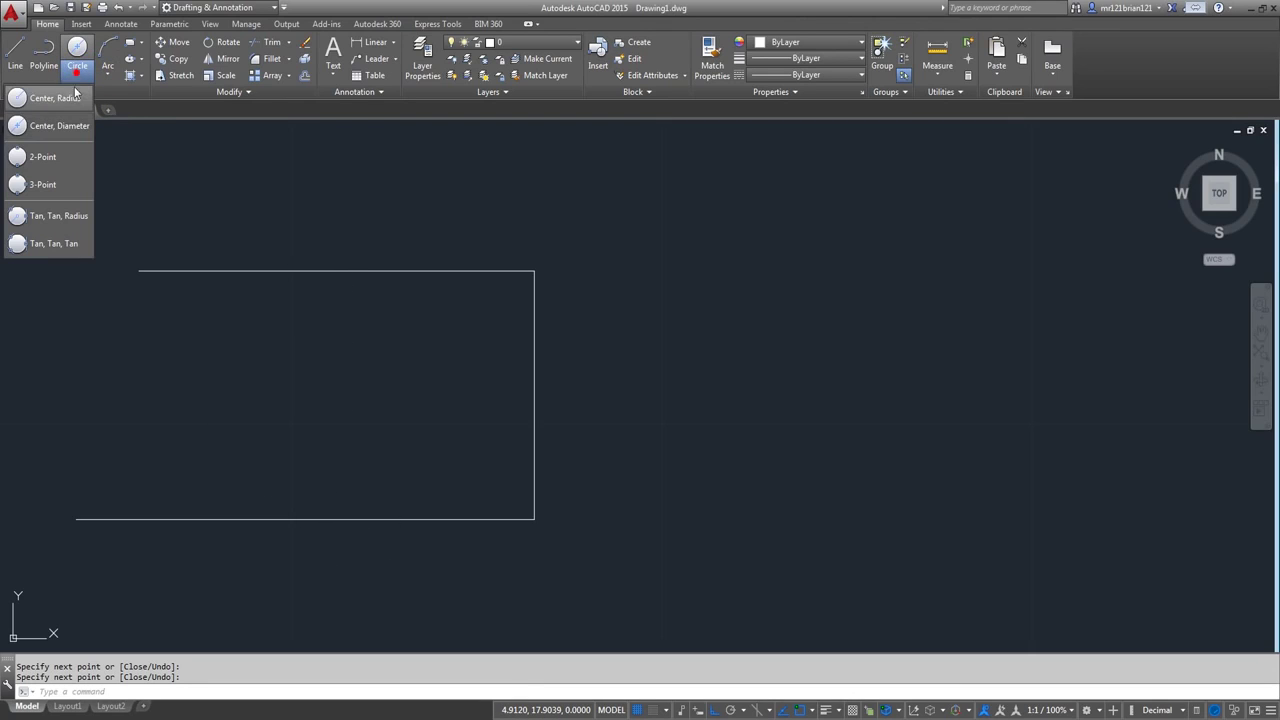
click(48, 101)
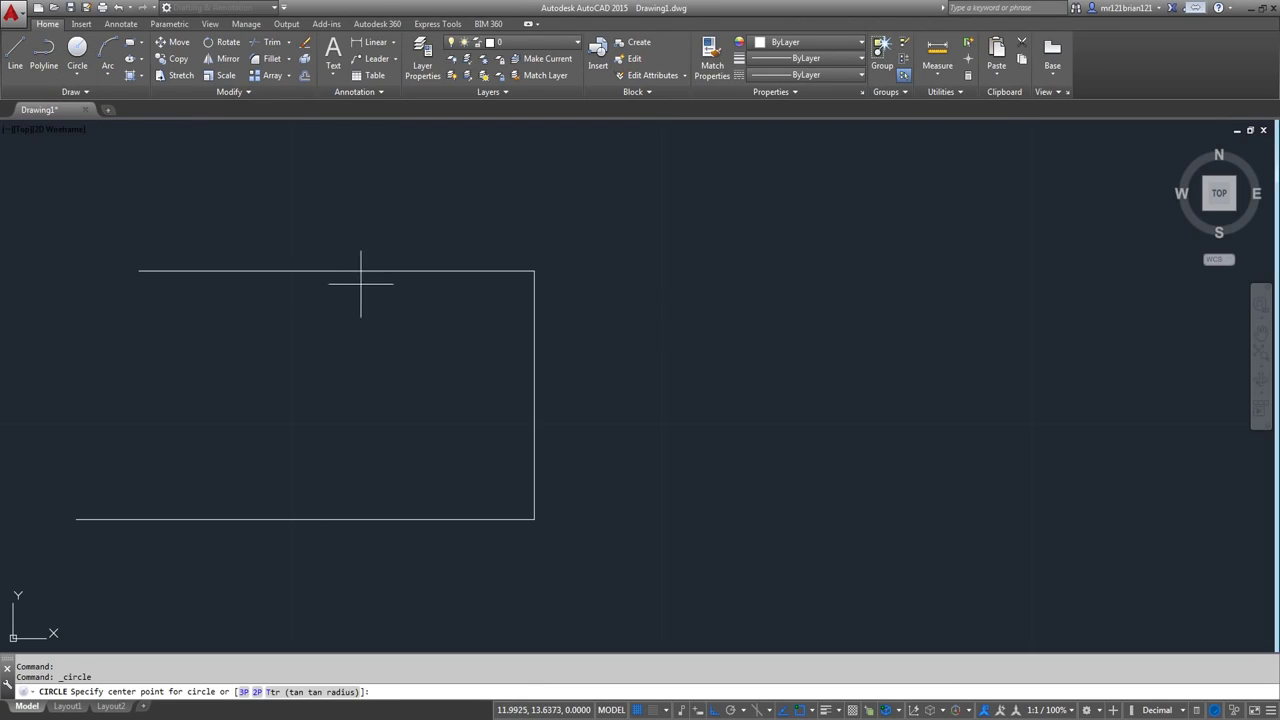
click(342, 271)
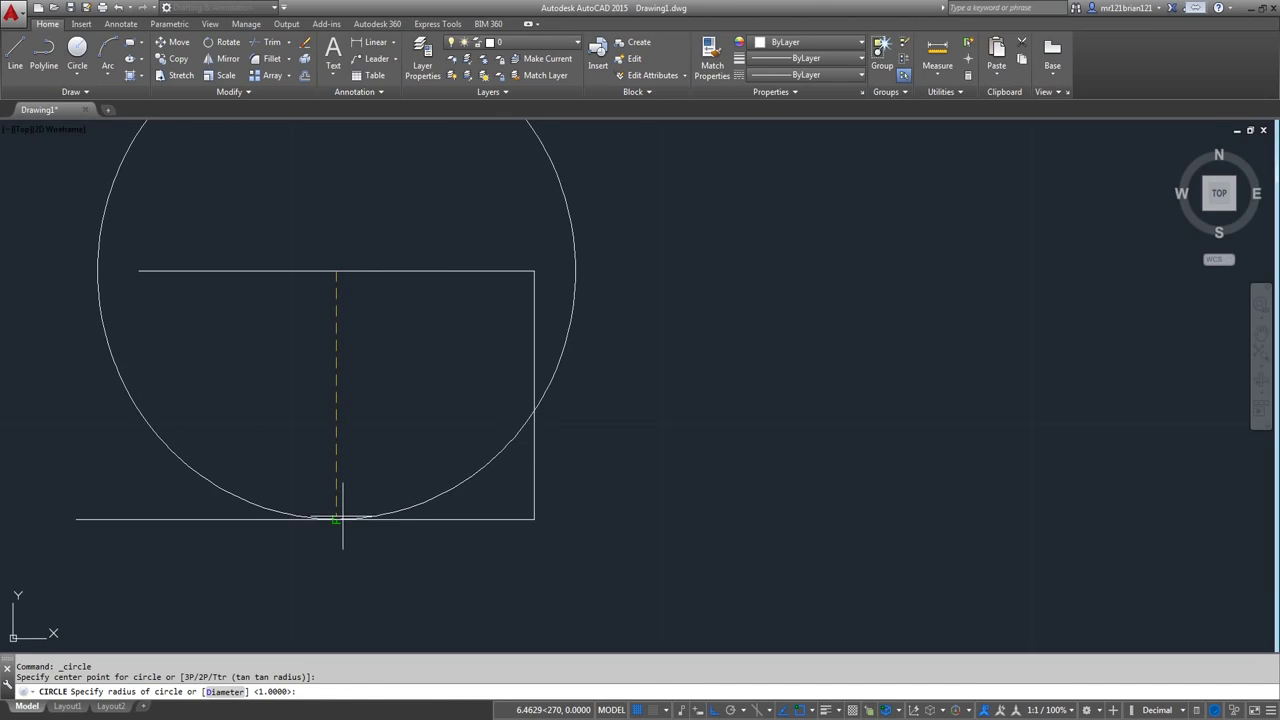
key(Escape)
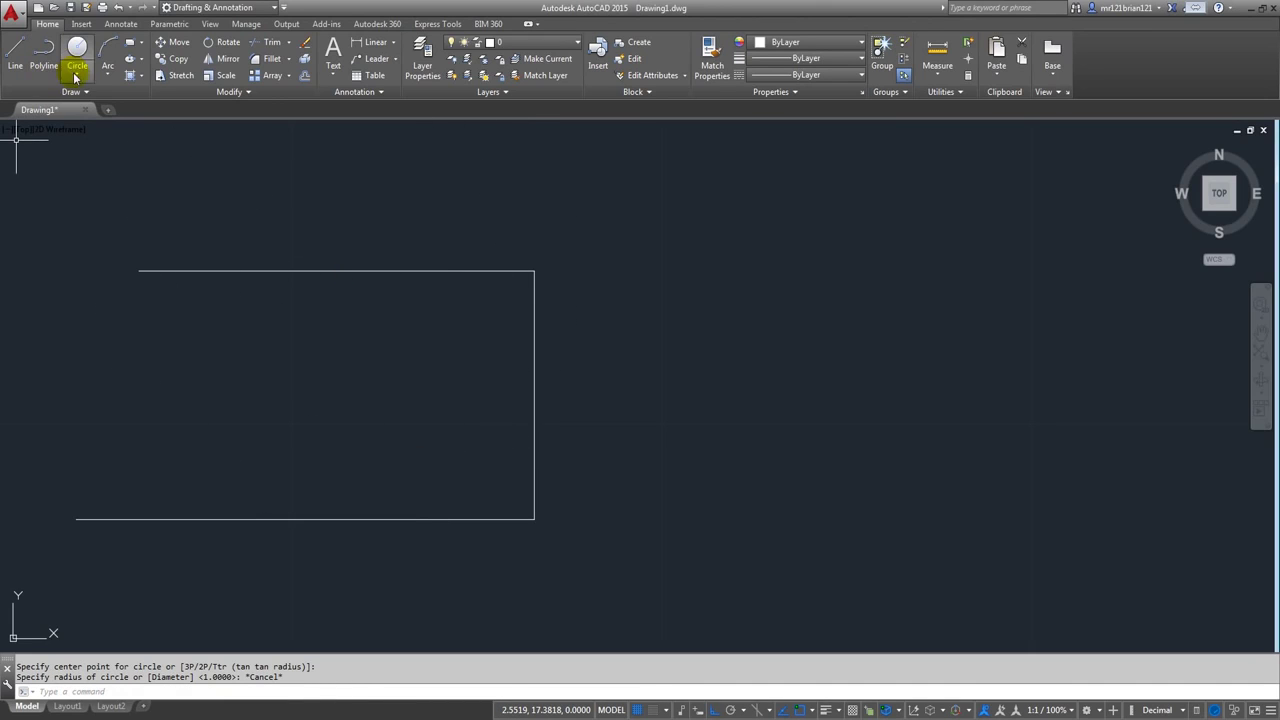
- Draw a 2-Point circle whose diameter spans vertically from the top line to the bottom line of the outline
click(86, 82)
click(48, 157)
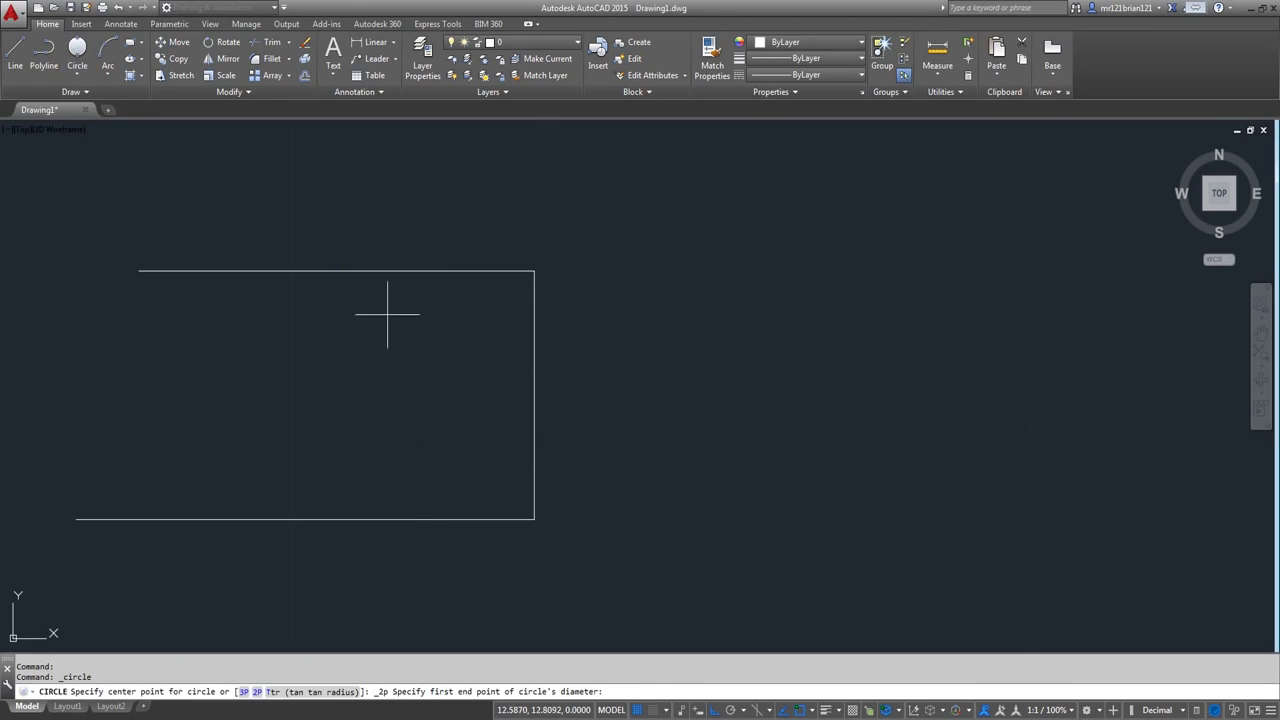
click(314, 270)
click(318, 518)
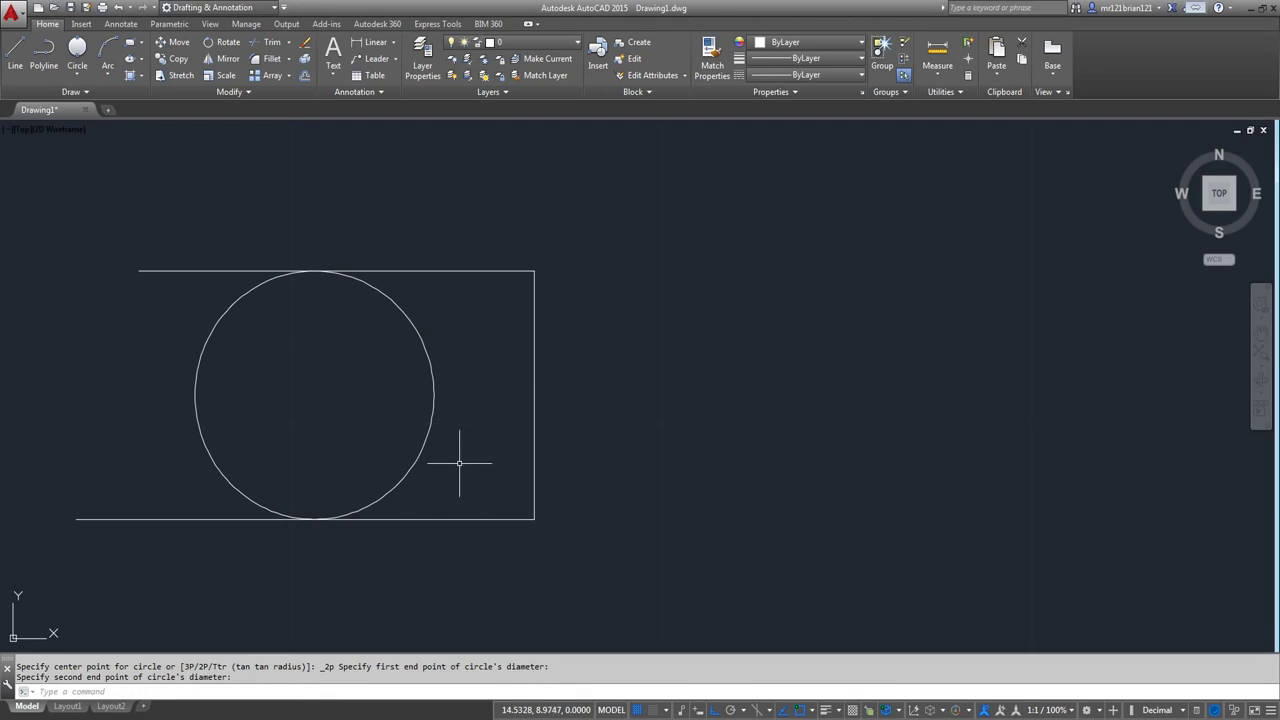
- Draw a 3-Point circle touching the outline's top line, vertical line and bottom line
click(77, 80)
click(42, 184)
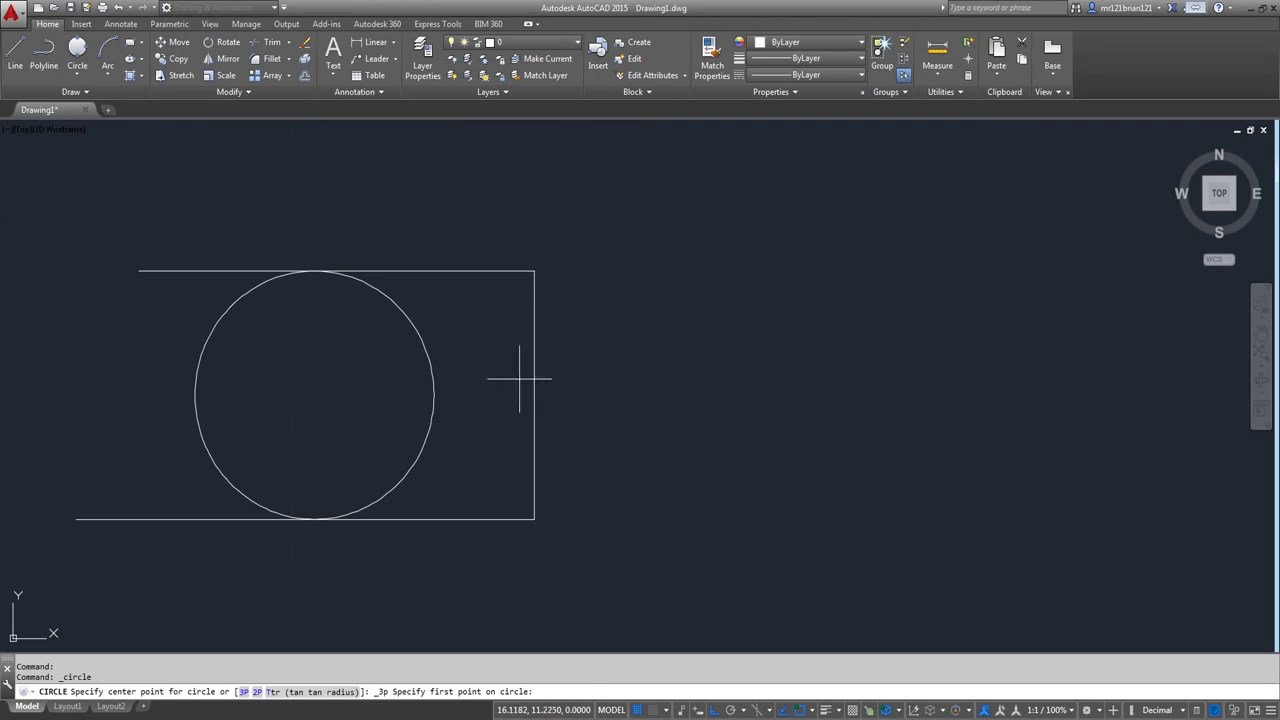
click(415, 268)
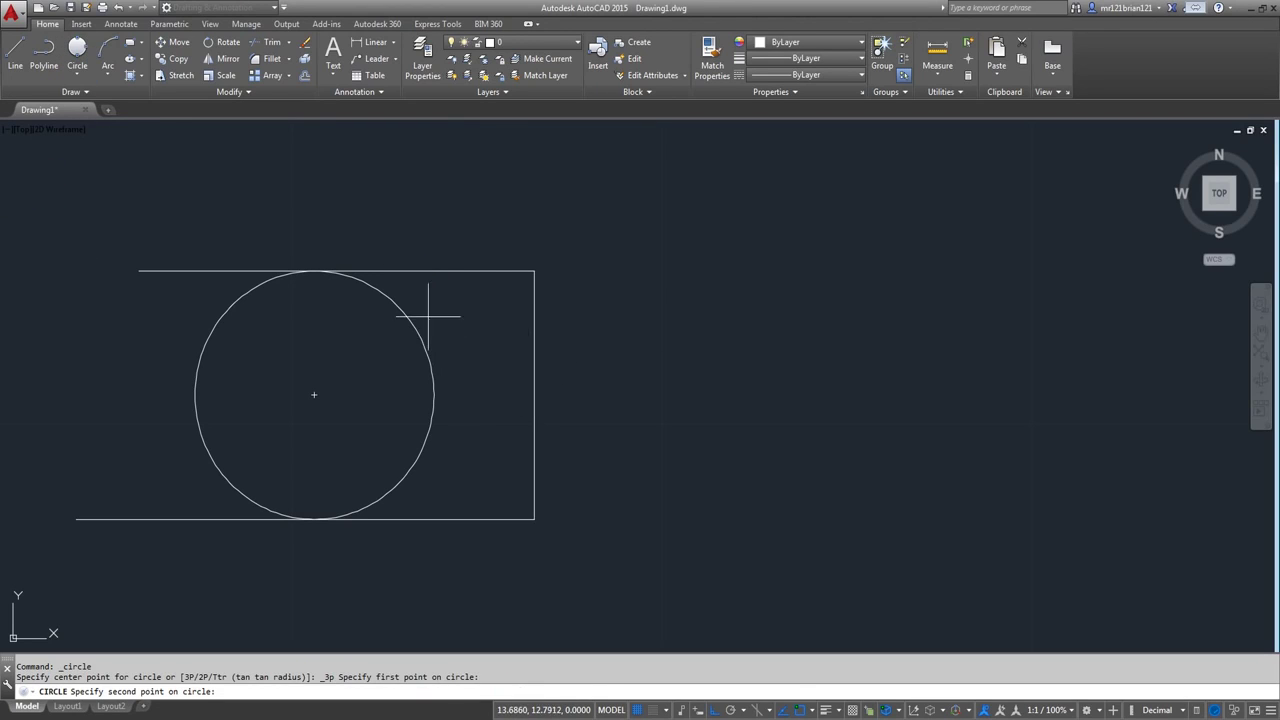
click(534, 395)
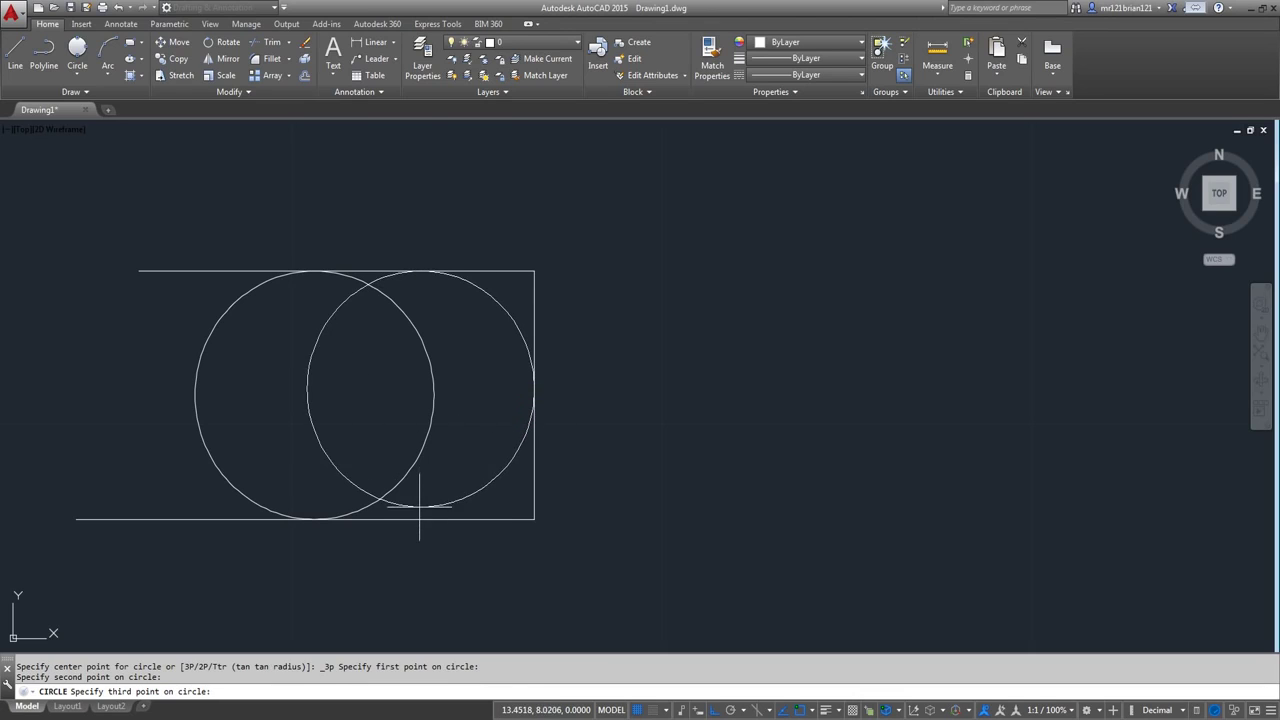
click(419, 515)
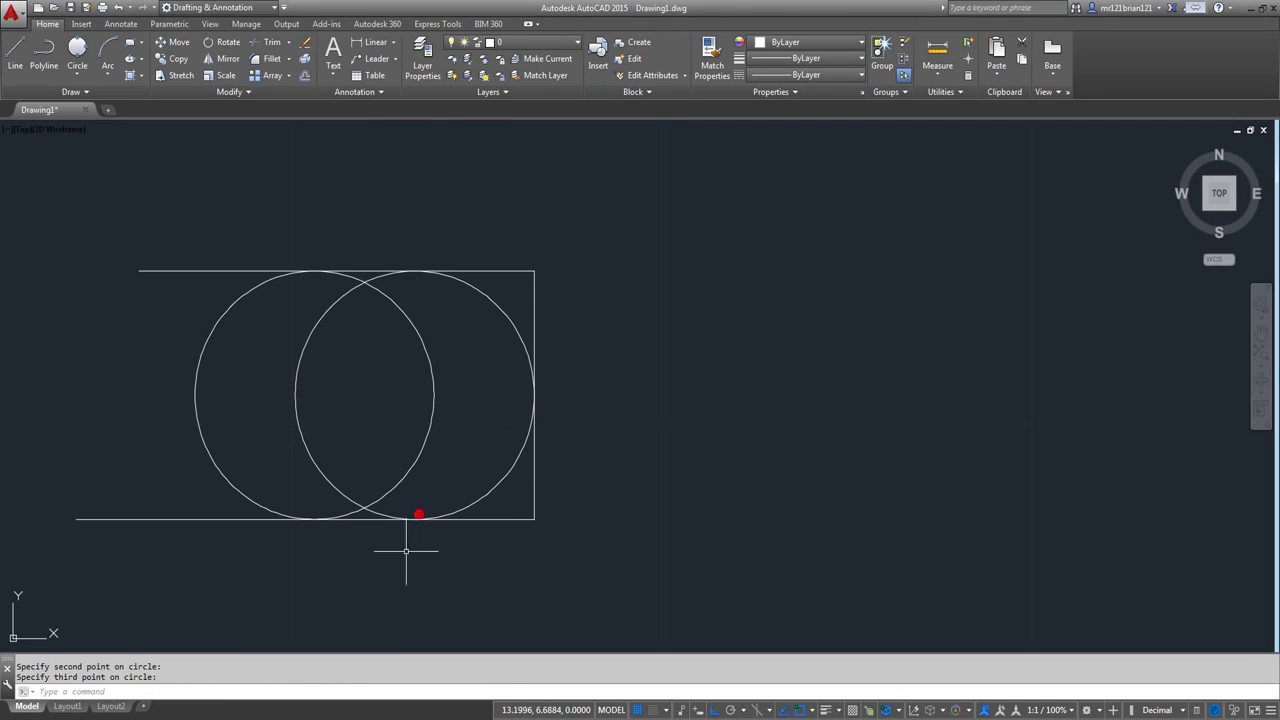
- Erase the two-point circle, keeping the circle that touches all three lines
click(203, 410)
click(105, 372)
key(Delete)
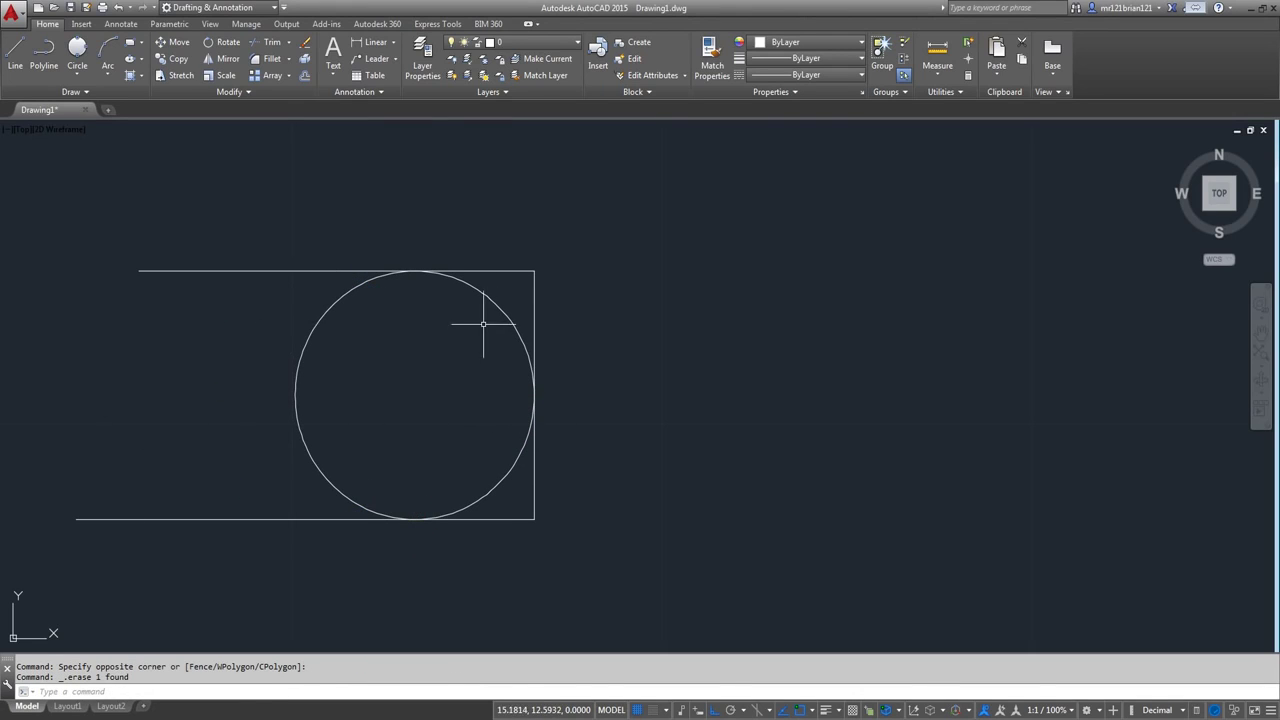
- Erase the three-point circle inside the three-sided outline, keeping the outline's lines
click(386, 363)
click(280, 363)
key(Delete)
mouse_move(314, 334)
middle_down()
mouse_move(310, 299)
mouse_move(374, 295)
middle_up()
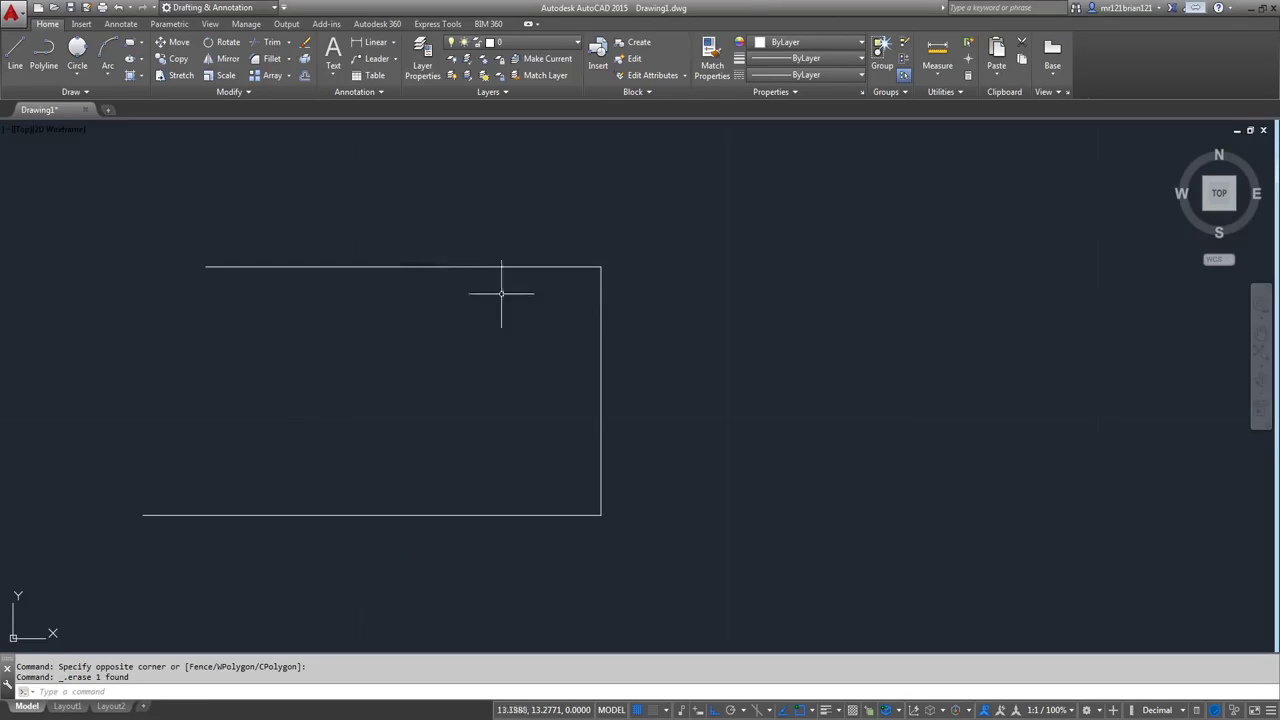
middle_drag(504, 365, 519, 345)
scroll(530, 400, down, 2)
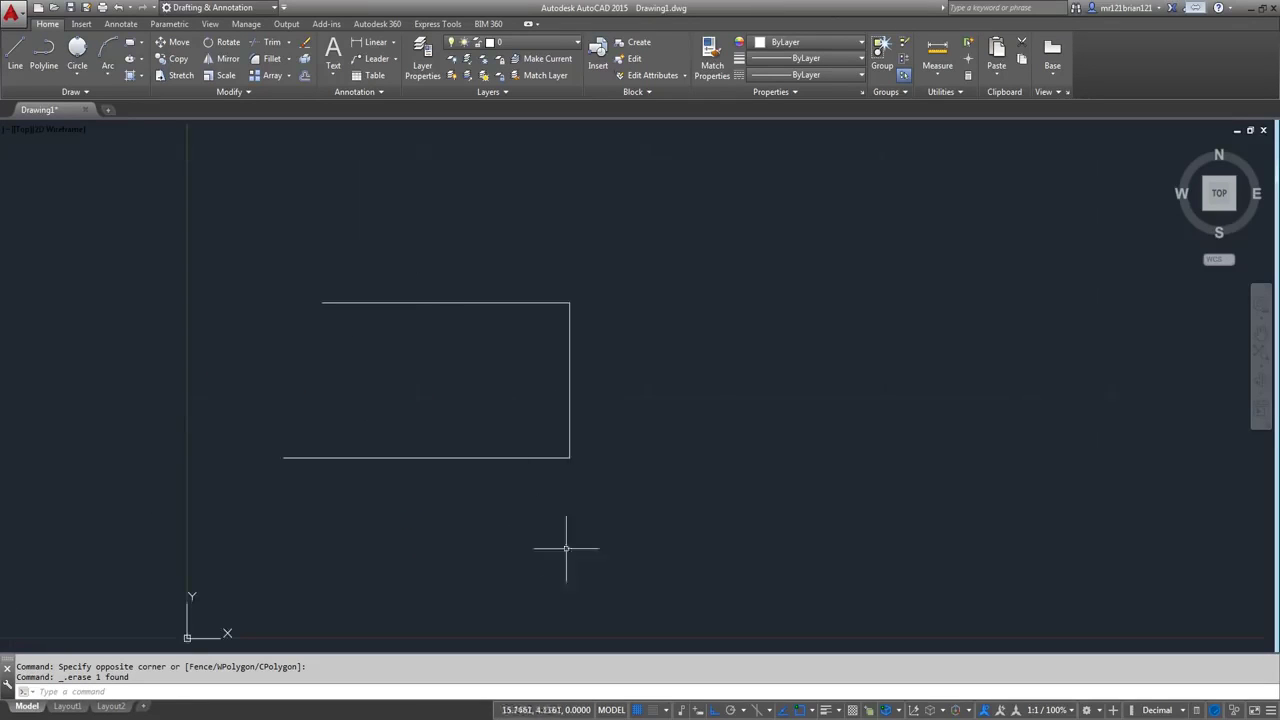
scroll(550, 430, up, 2)
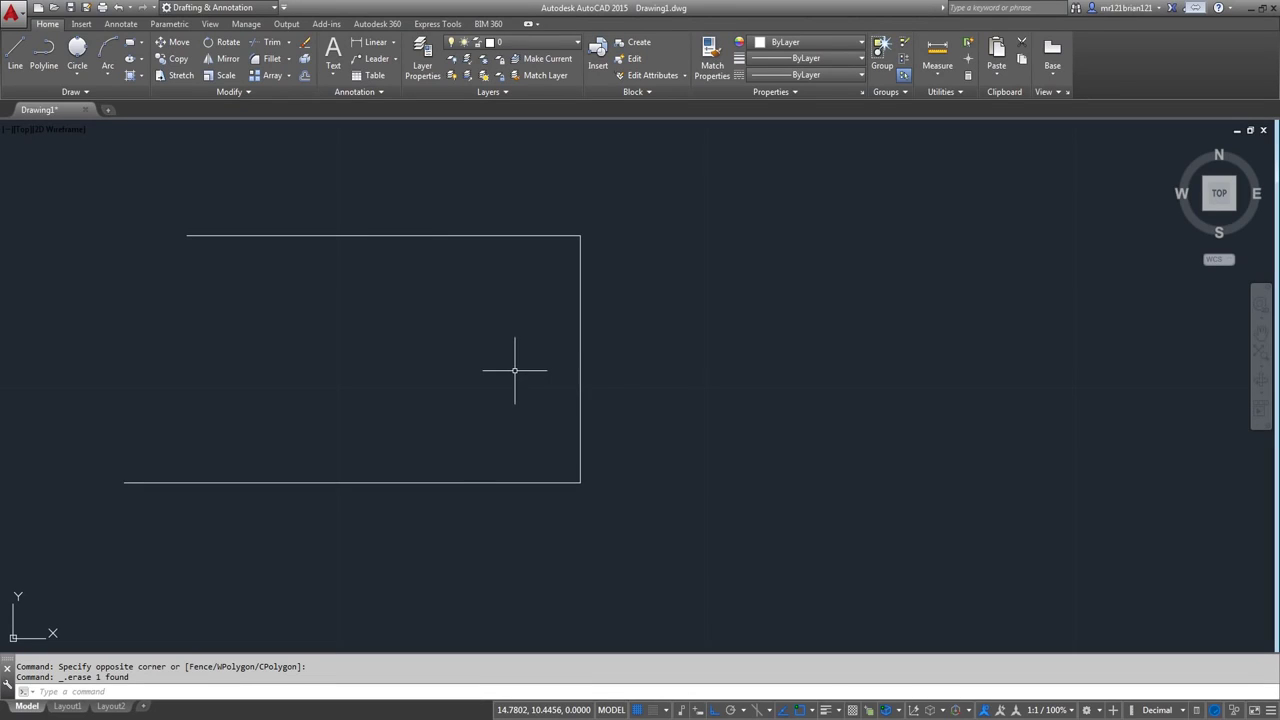
click(15, 55)
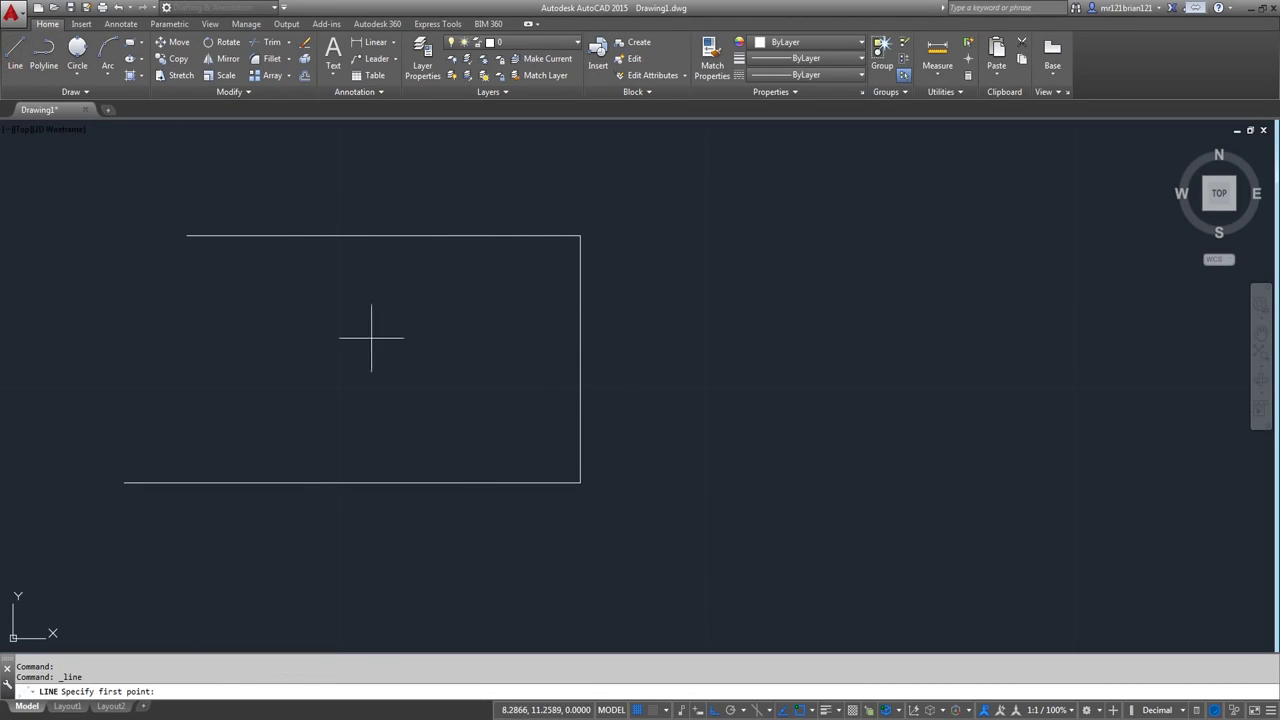
click(84, 65)
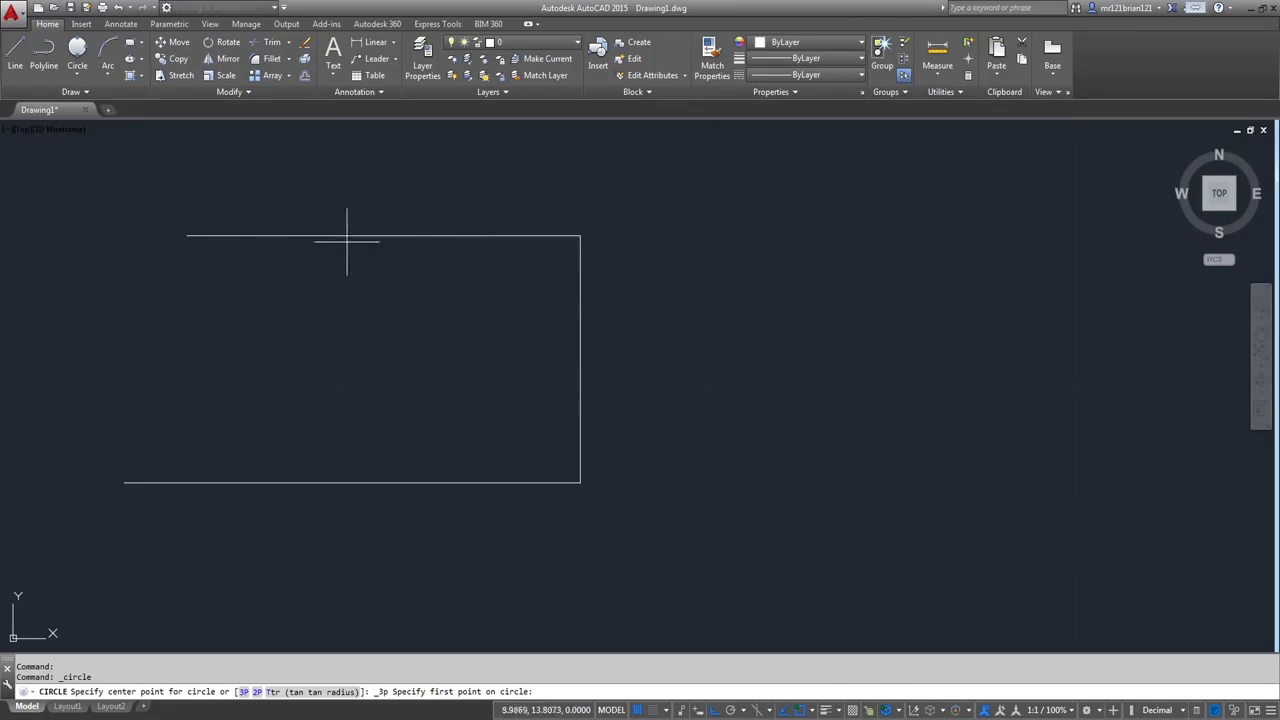
click(427, 235)
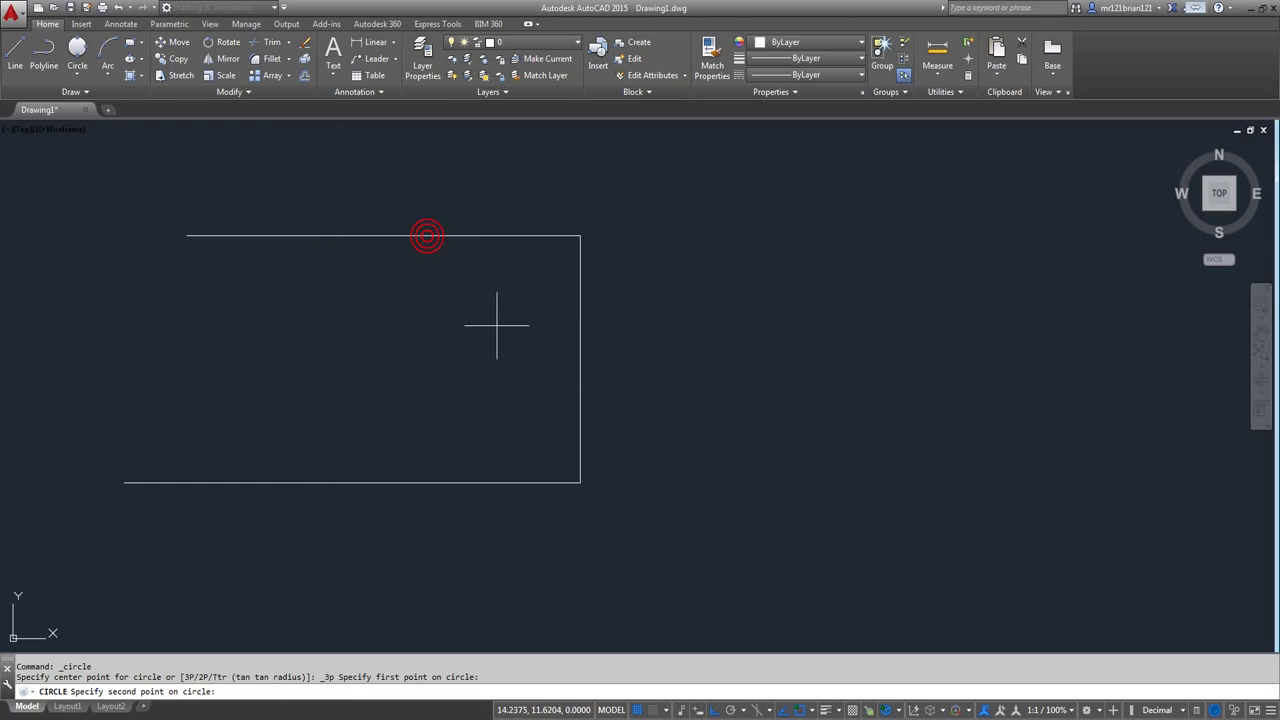
click(432, 483)
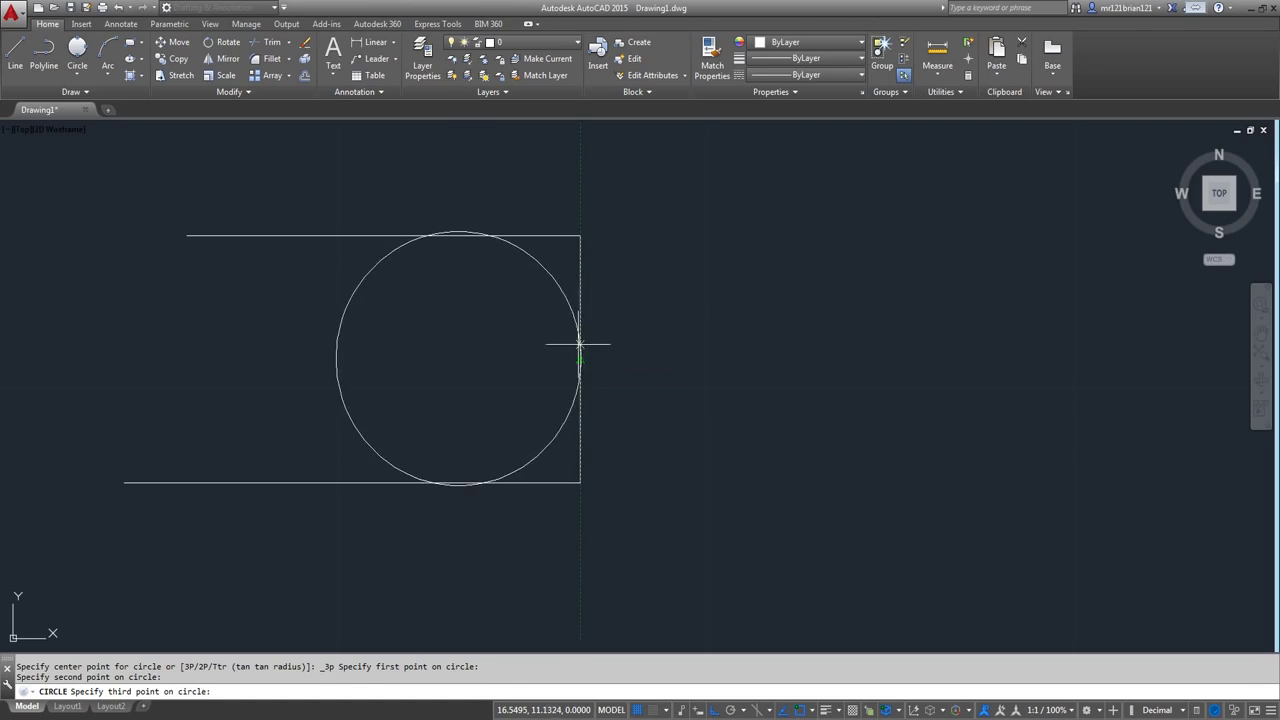
key(Escape)
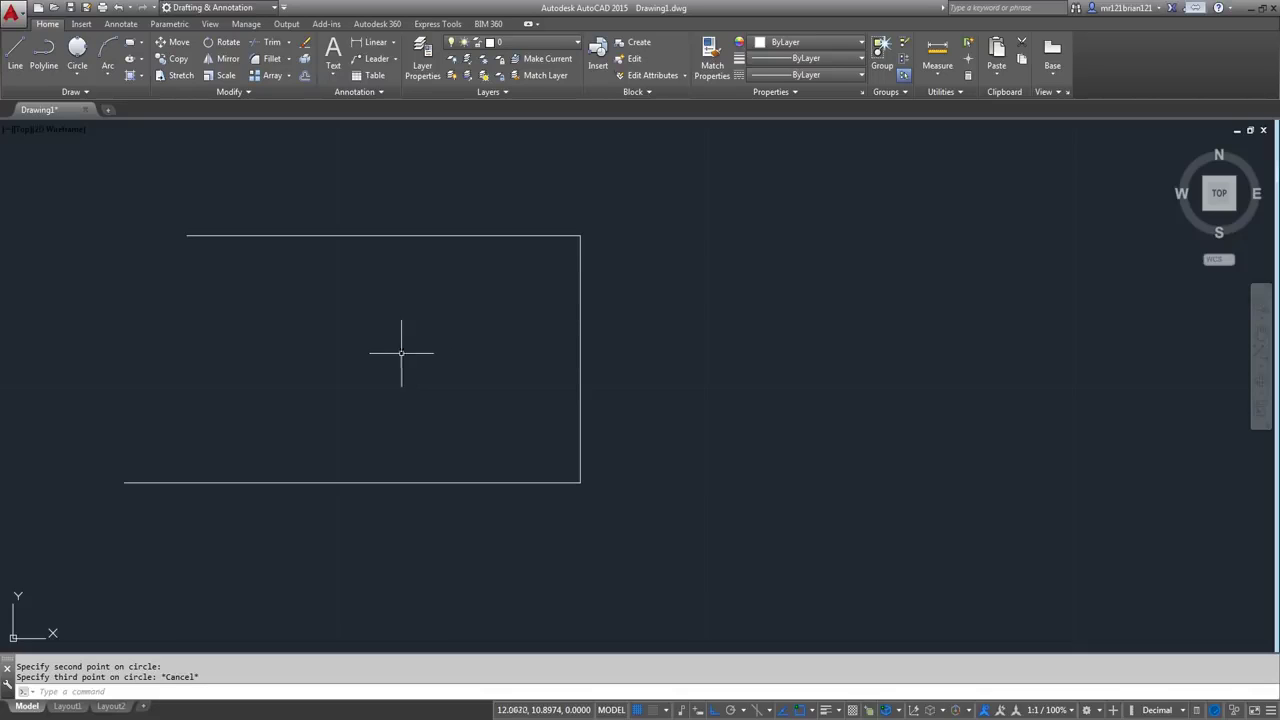
- Start a line, then turn off Object Snap and Object Snap Tracking and clear all object snap modes in the drafting settings
click(15, 52)
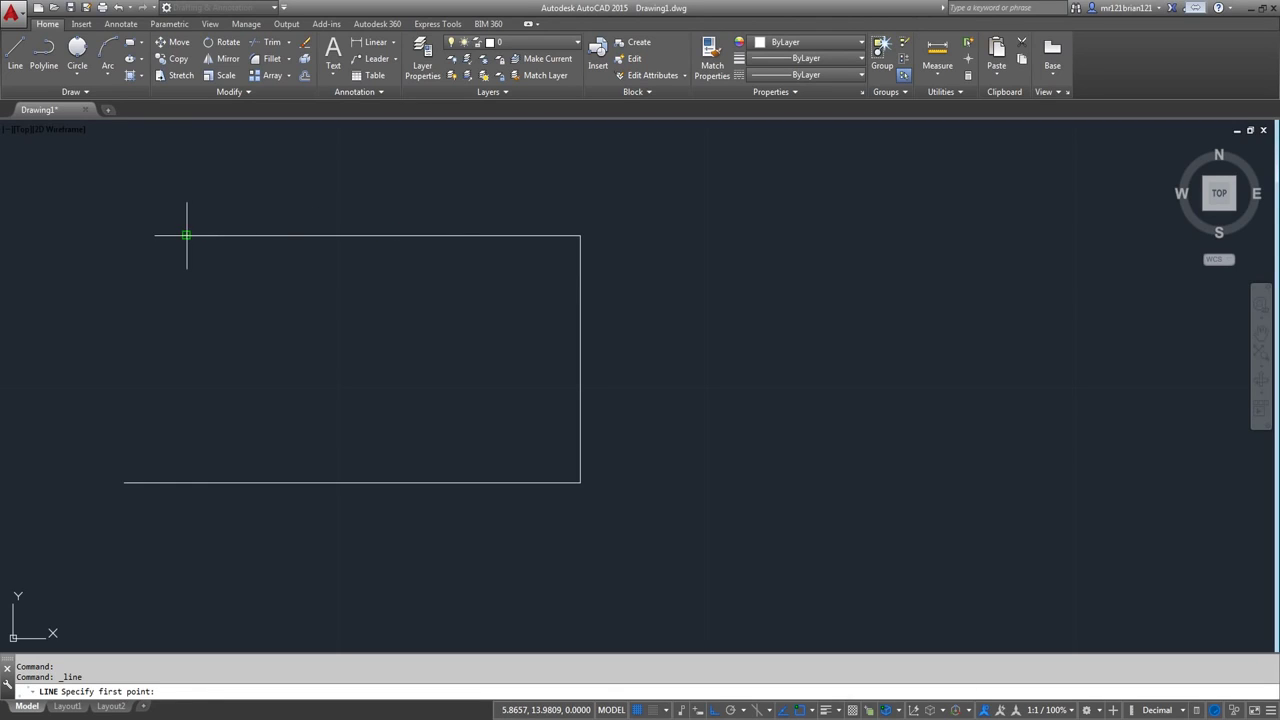
scroll(165, 275, up, 5)
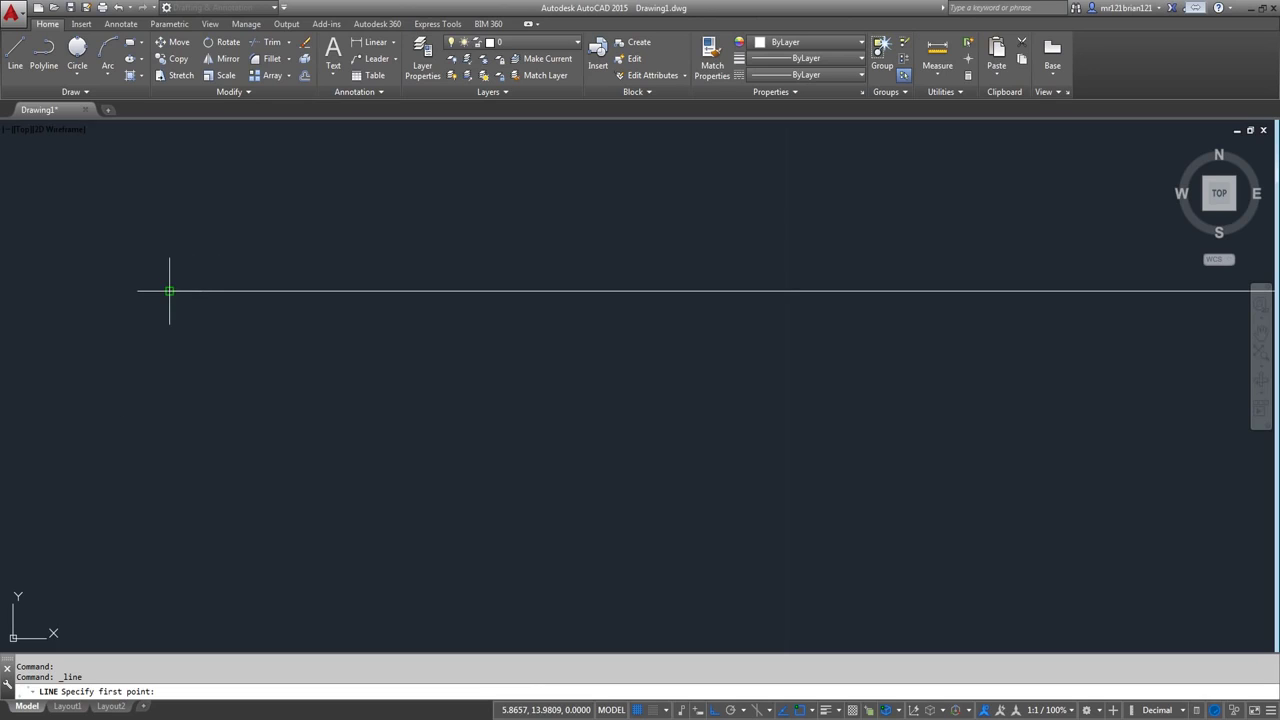
scroll(160, 265, down, 4)
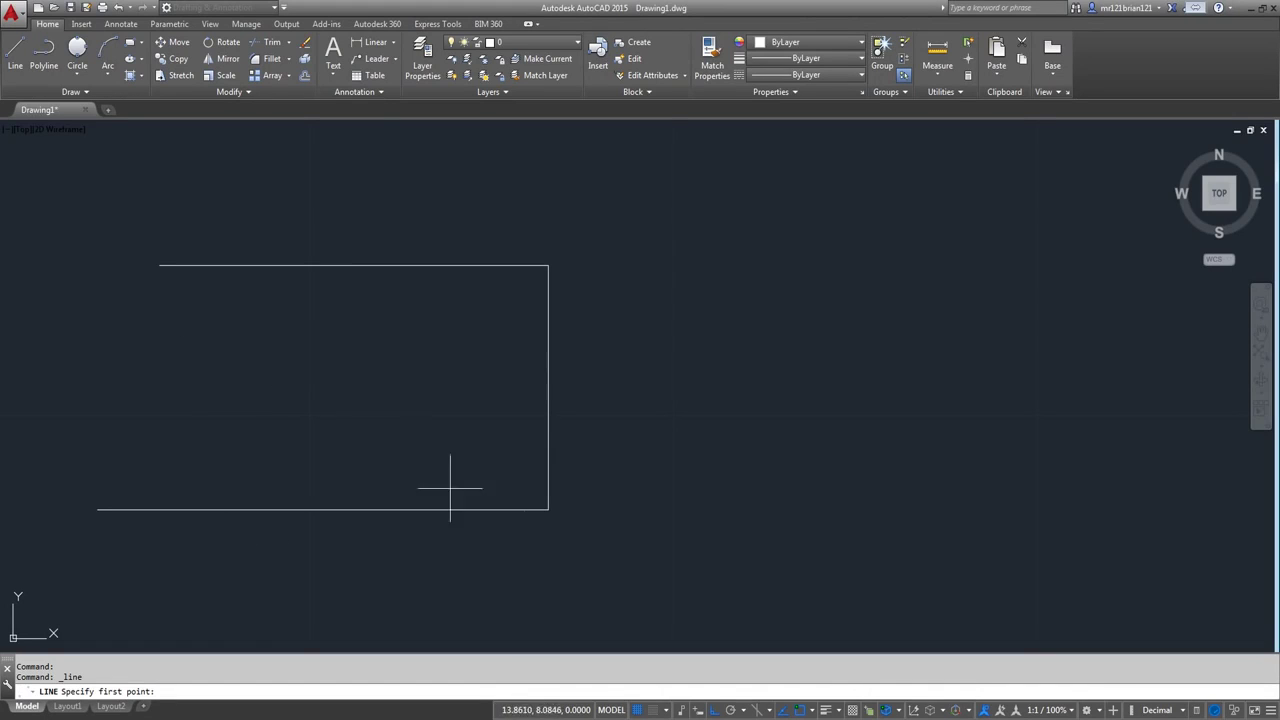
shift+right_click(638, 615)
key(Escape)
click(804, 712)
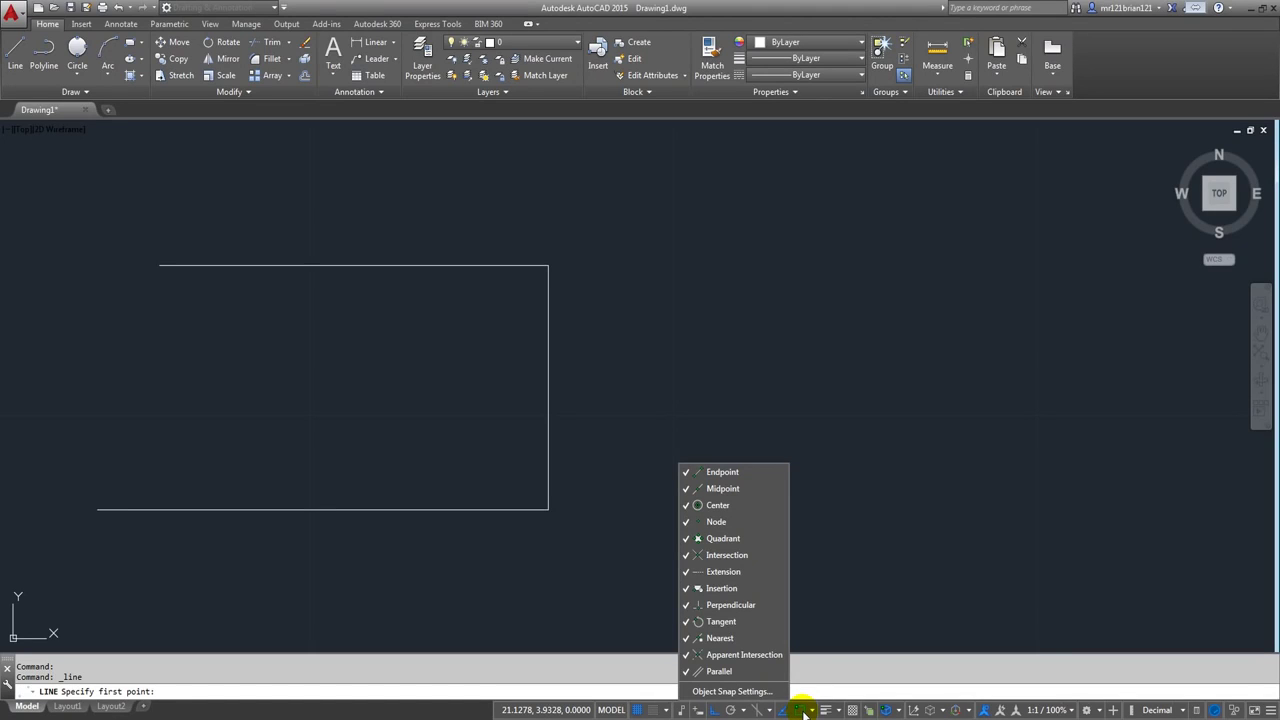
click(737, 691)
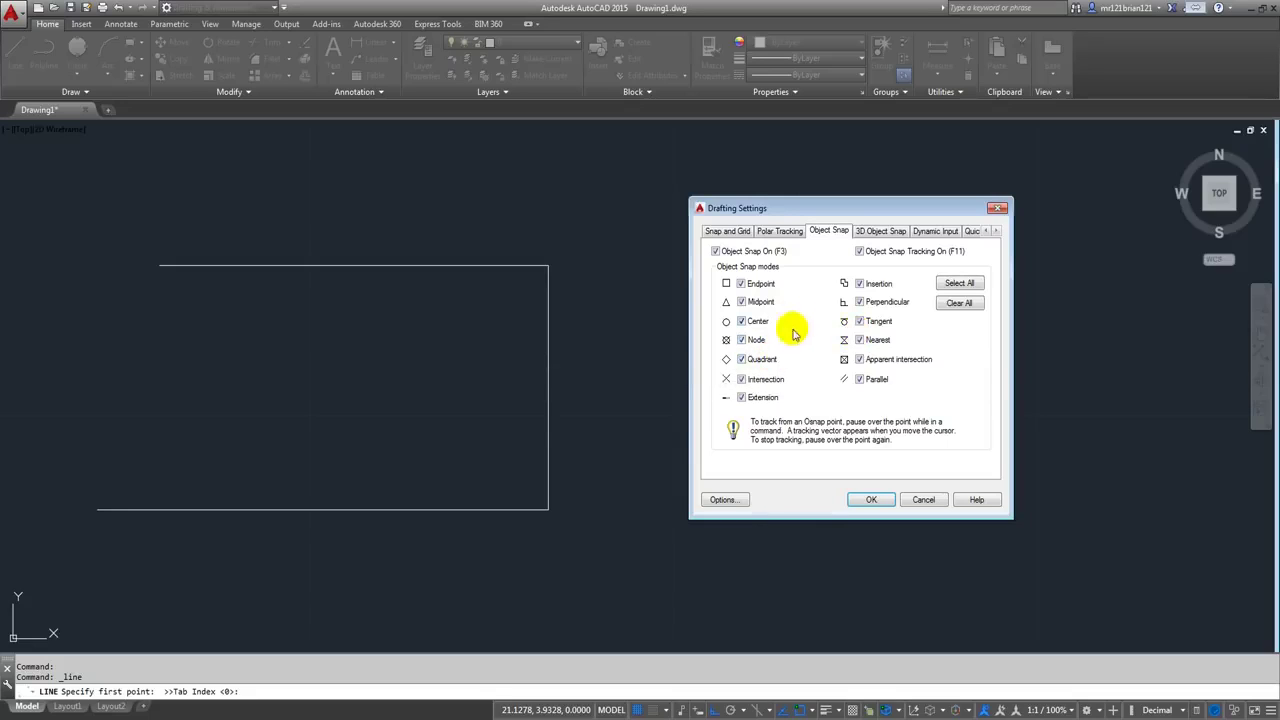
click(777, 256)
click(959, 302)
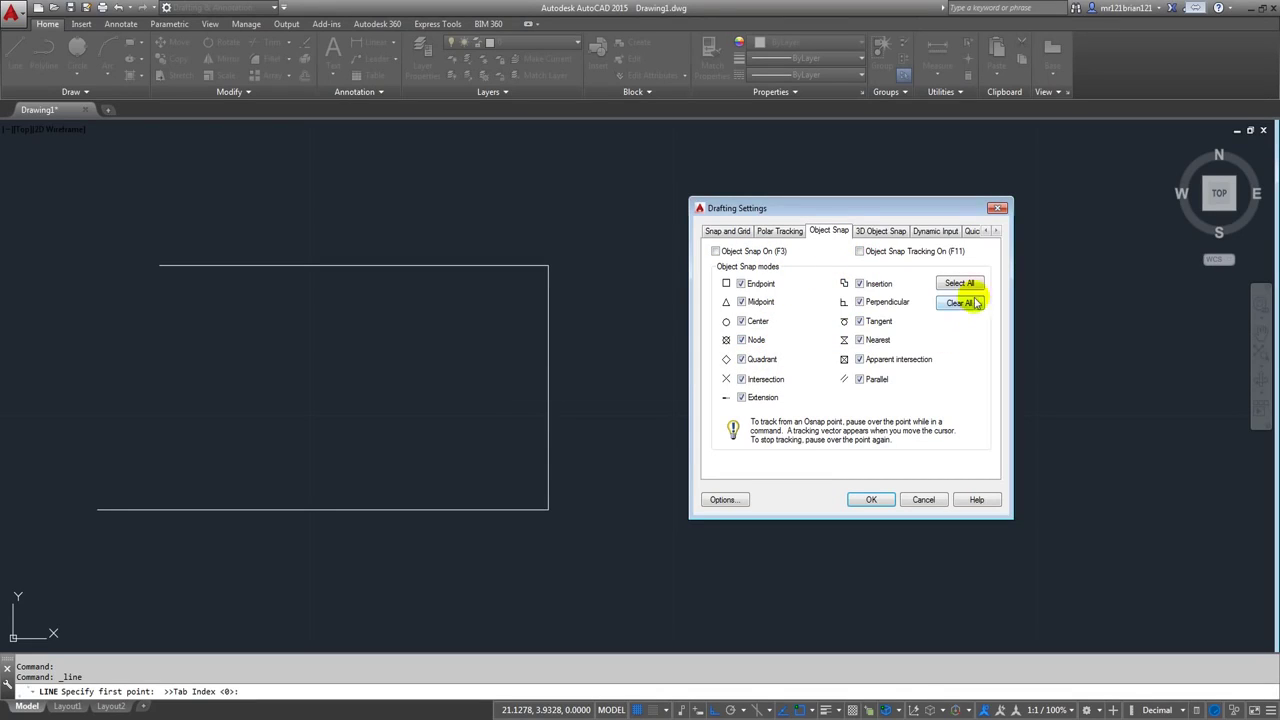
click(883, 501)
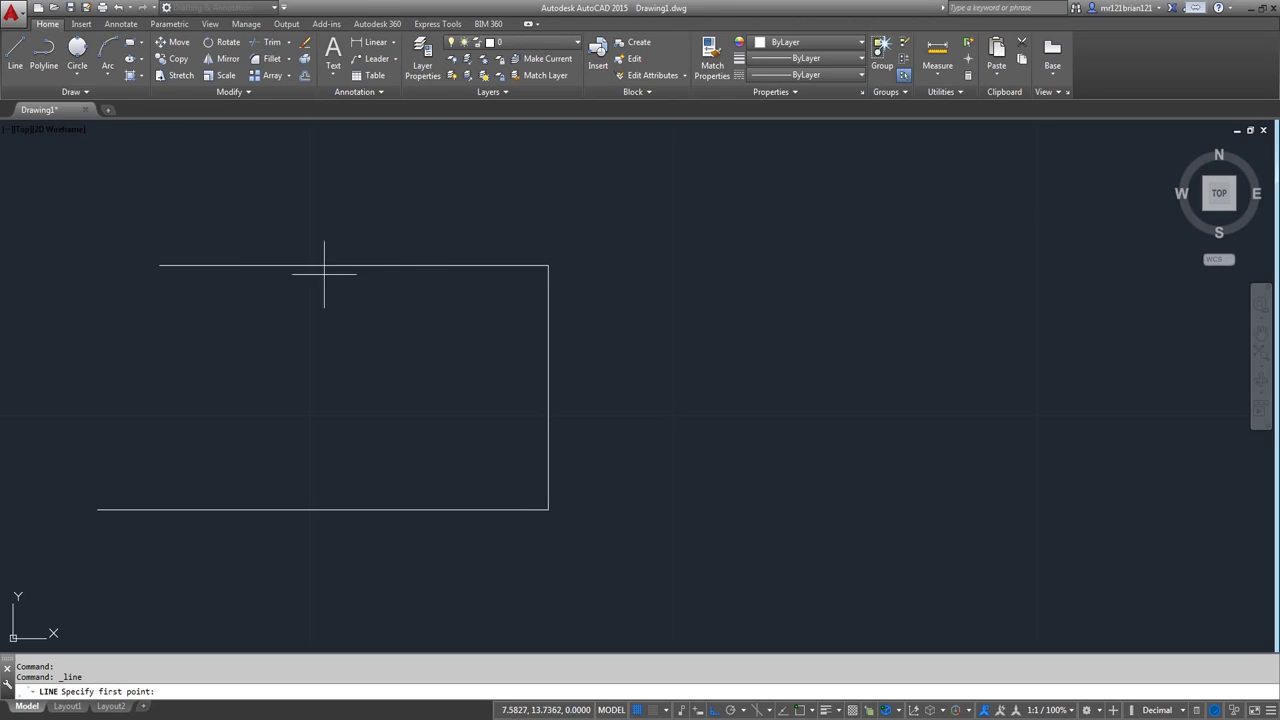
- Draw a vertical line down from the top edge's open end by eye, without snaps, and inspect how the two ends meet
click(158, 265)
click(170, 451)
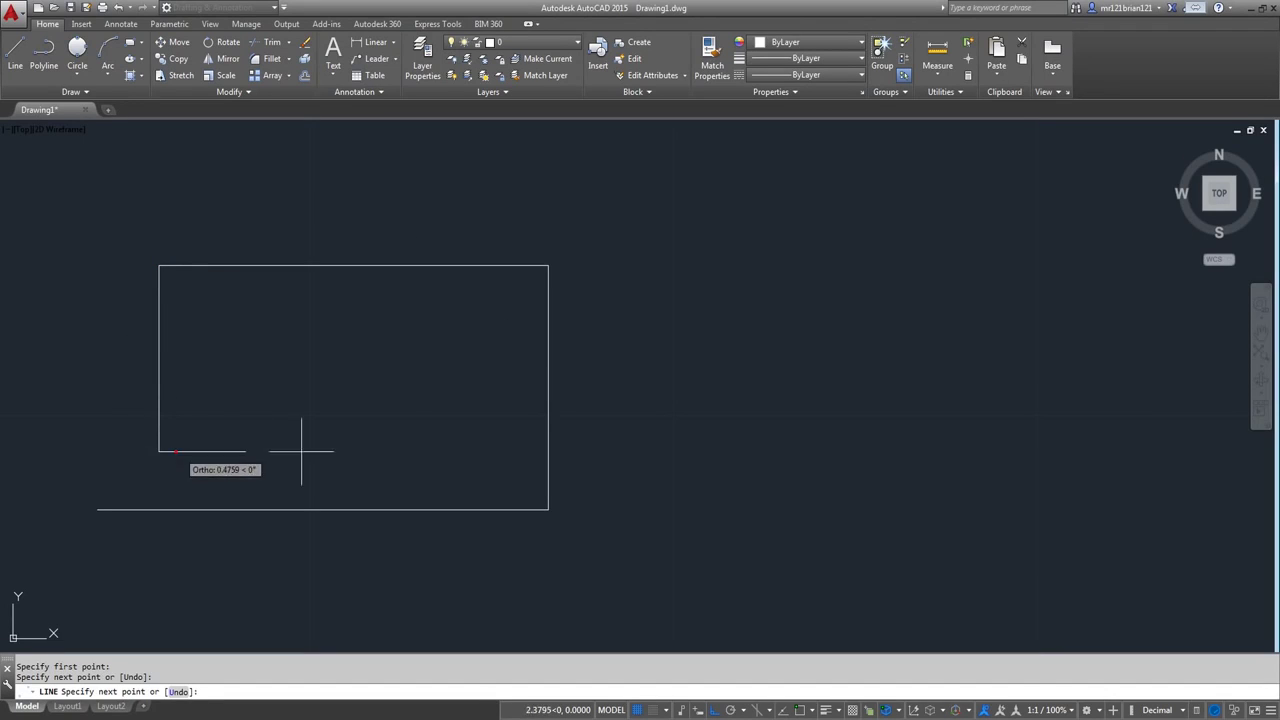
key(Escape)
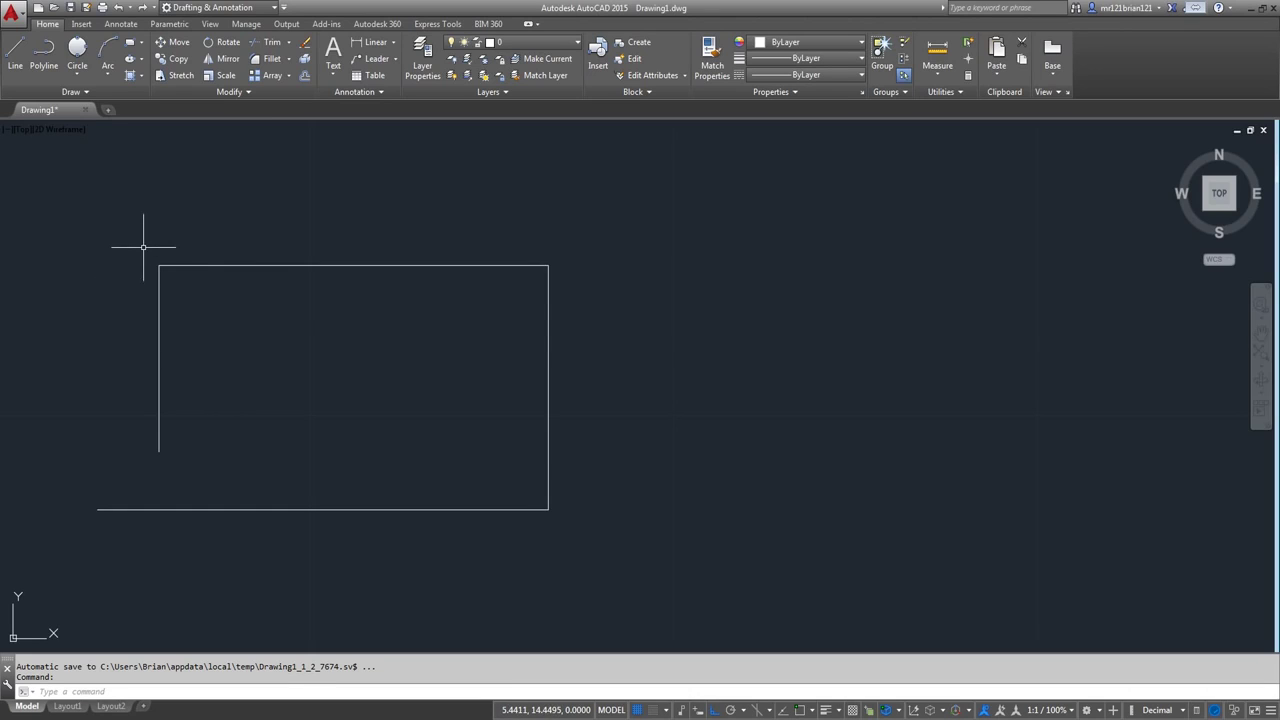
scroll(143, 246, up, 5)
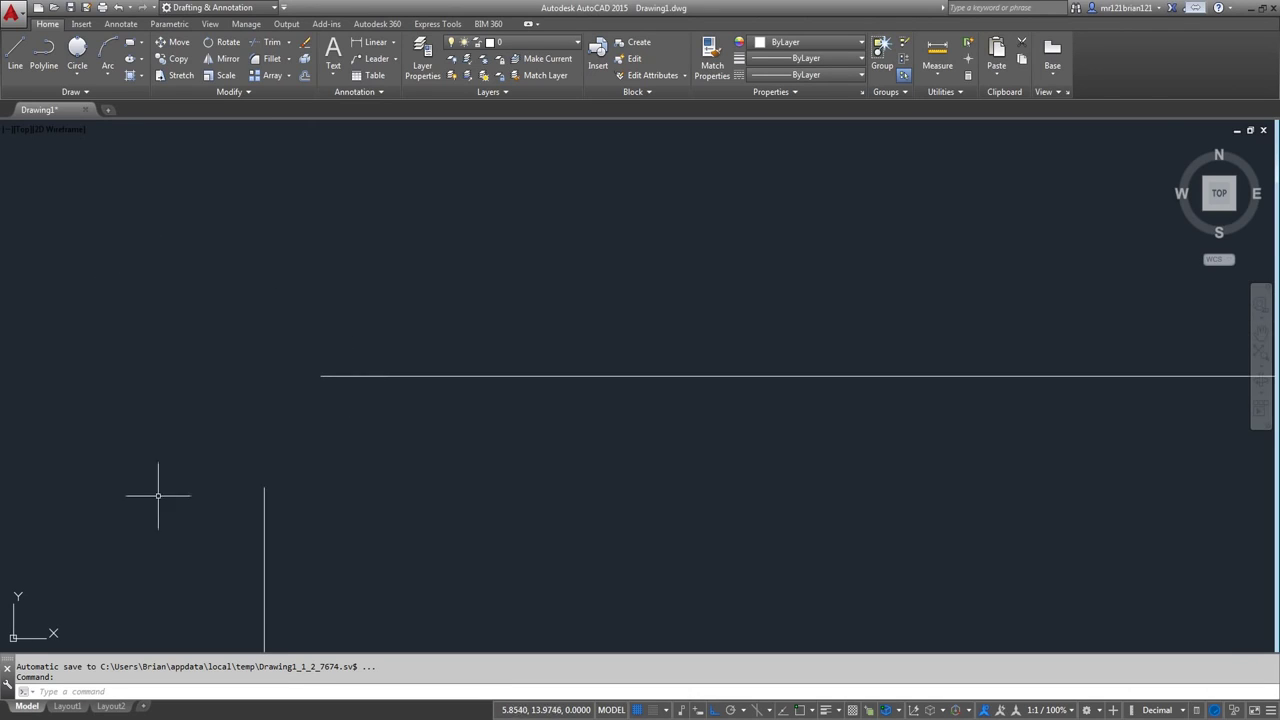
scroll(260, 303, down, 2)
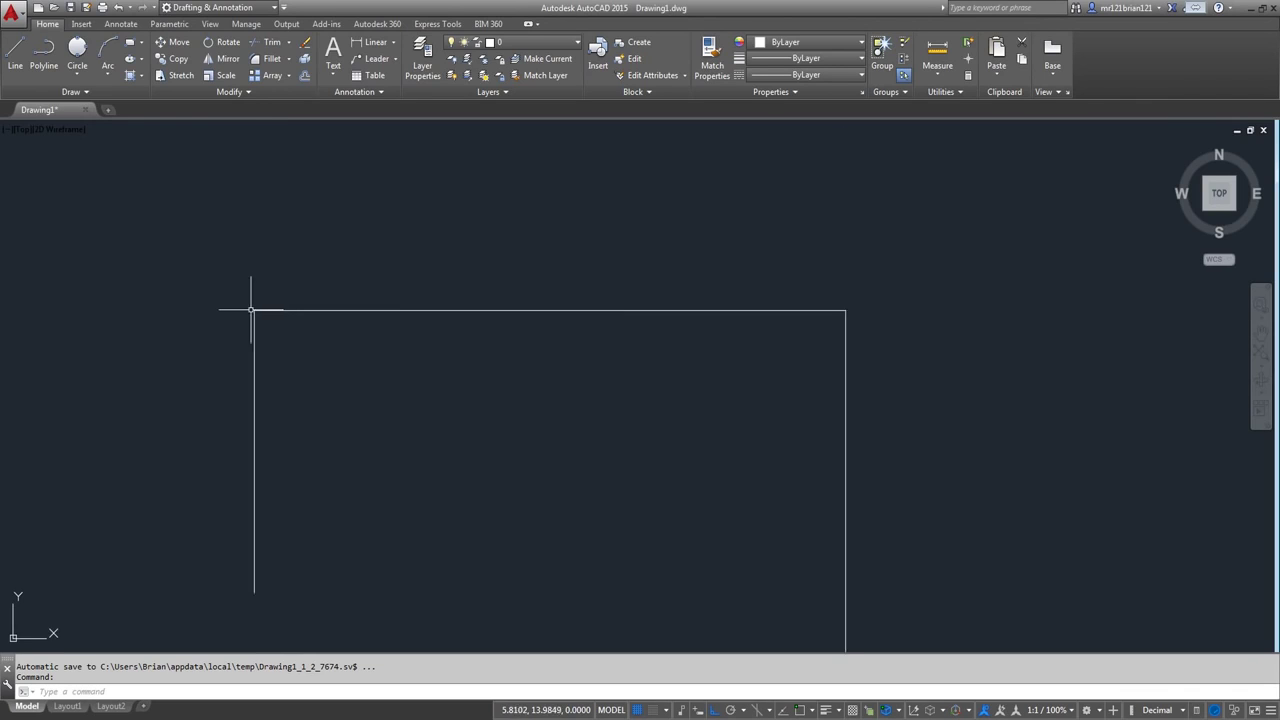
scroll(251, 310, down, 2)
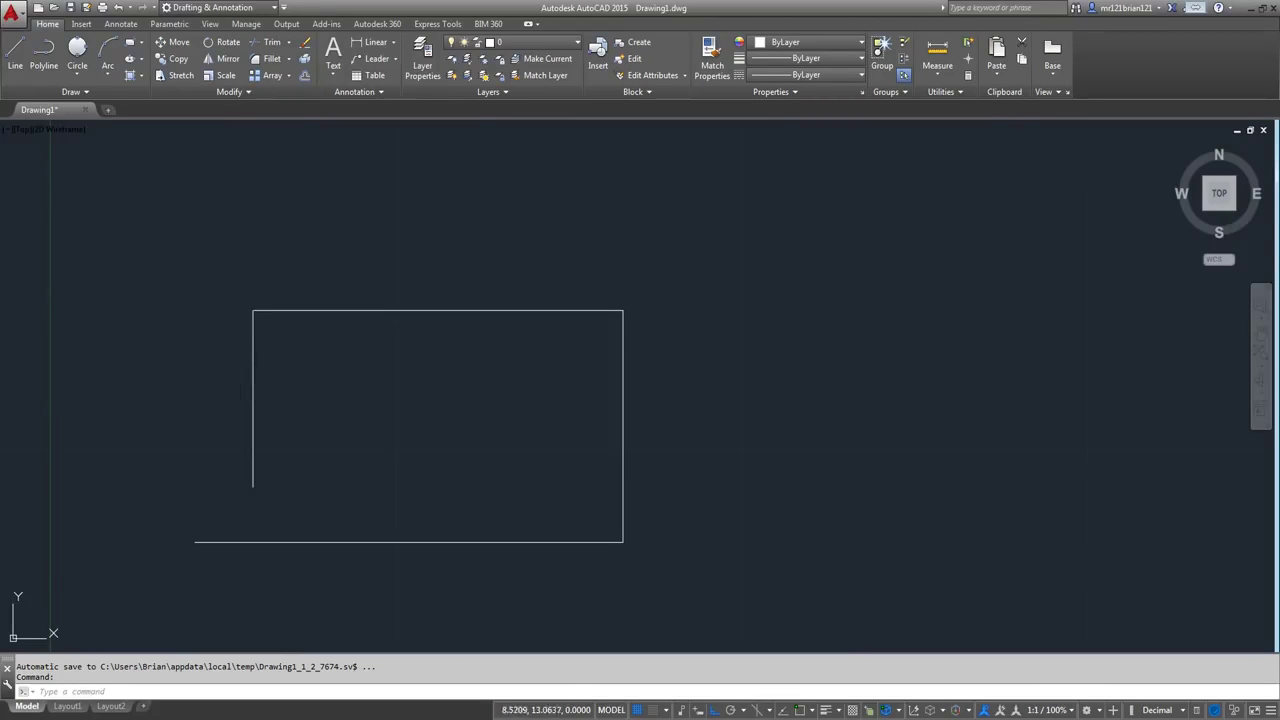
scroll(250, 447, down, 2)
scroll(245, 442, up, 2)
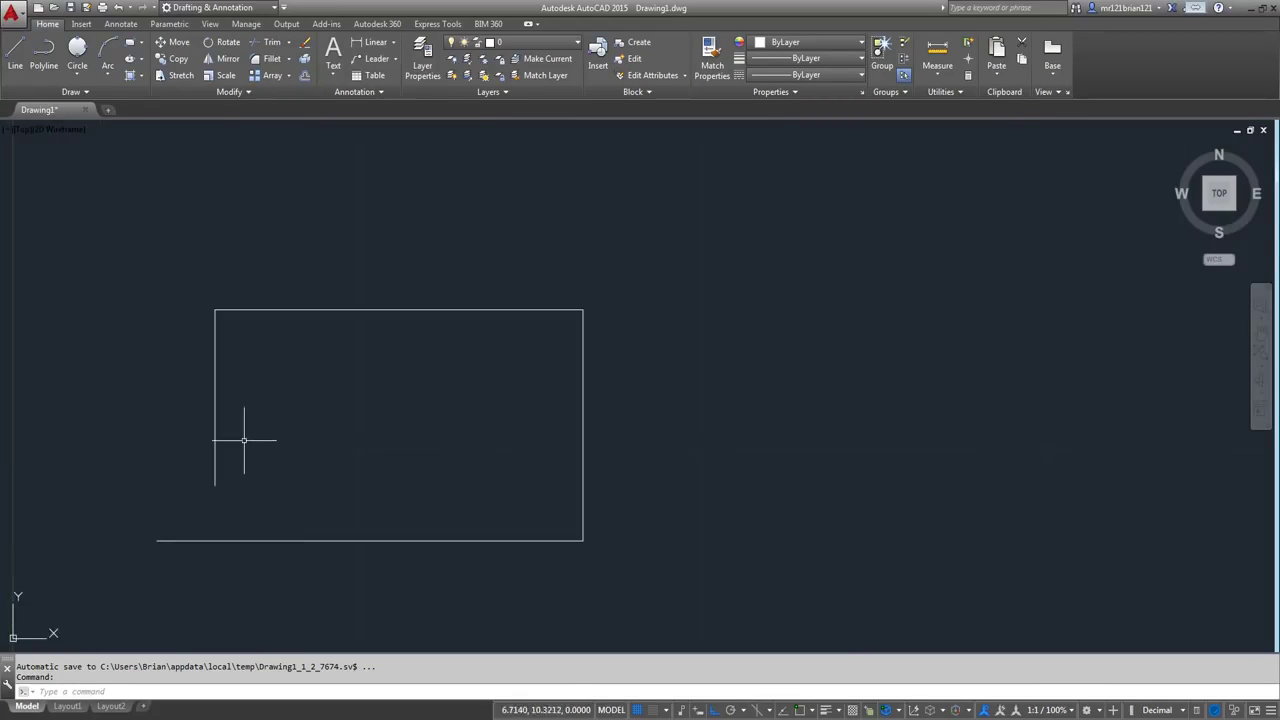
- Erase the vertical line drawn without snaps at the top edge's open end
click(243, 363)
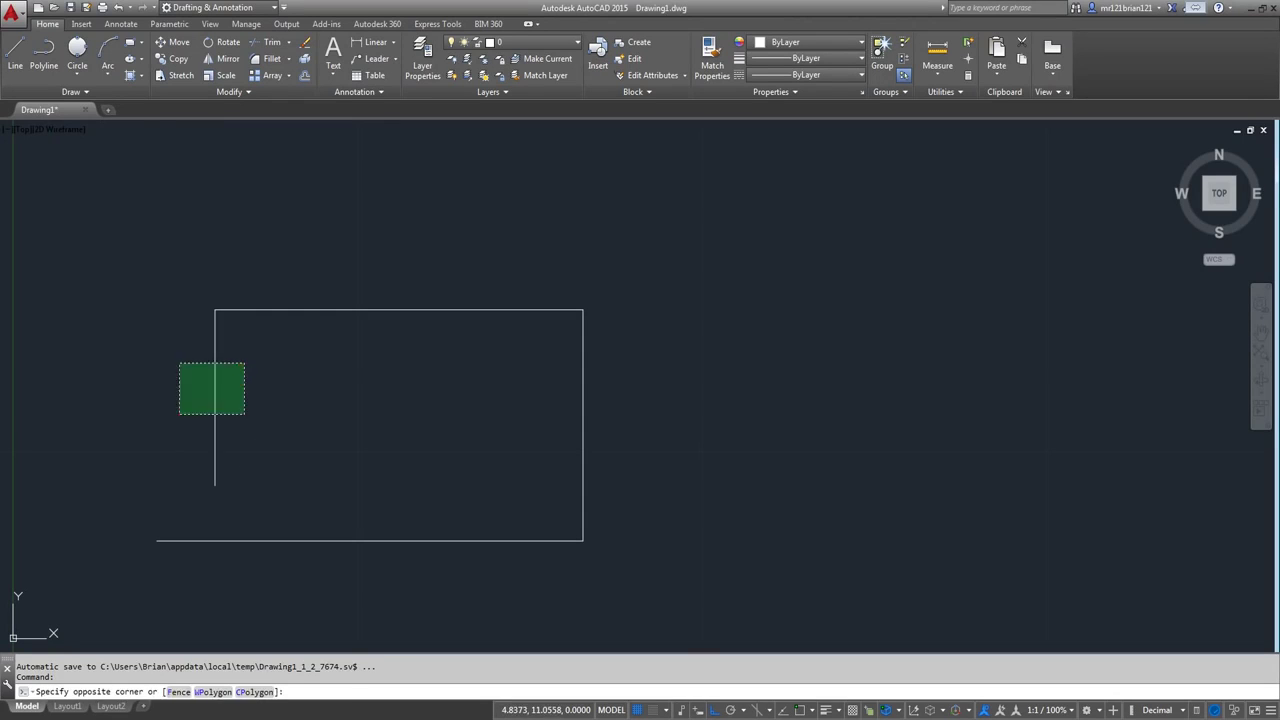
click(180, 414)
key(Delete)
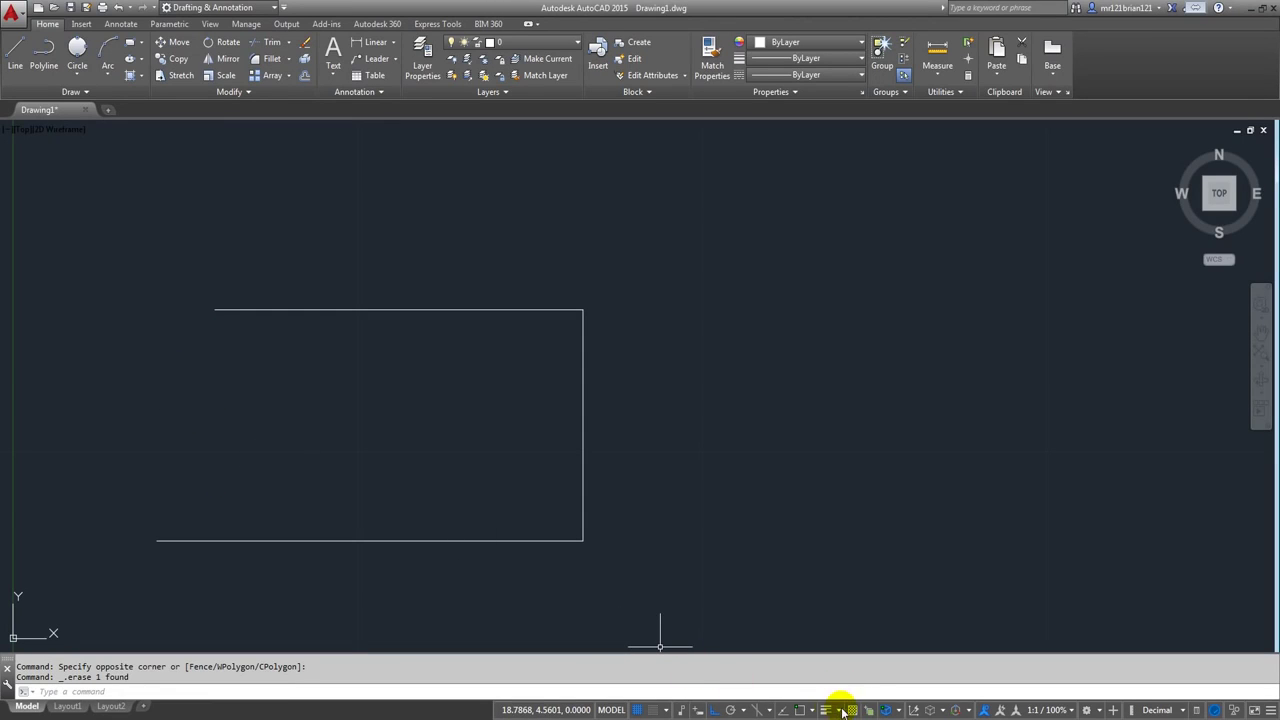
- Turn on Object Snap and Object Snap Tracking with the Endpoint, Midpoint, Center, Perpendicular and Nearest modes enabled
click(806, 711)
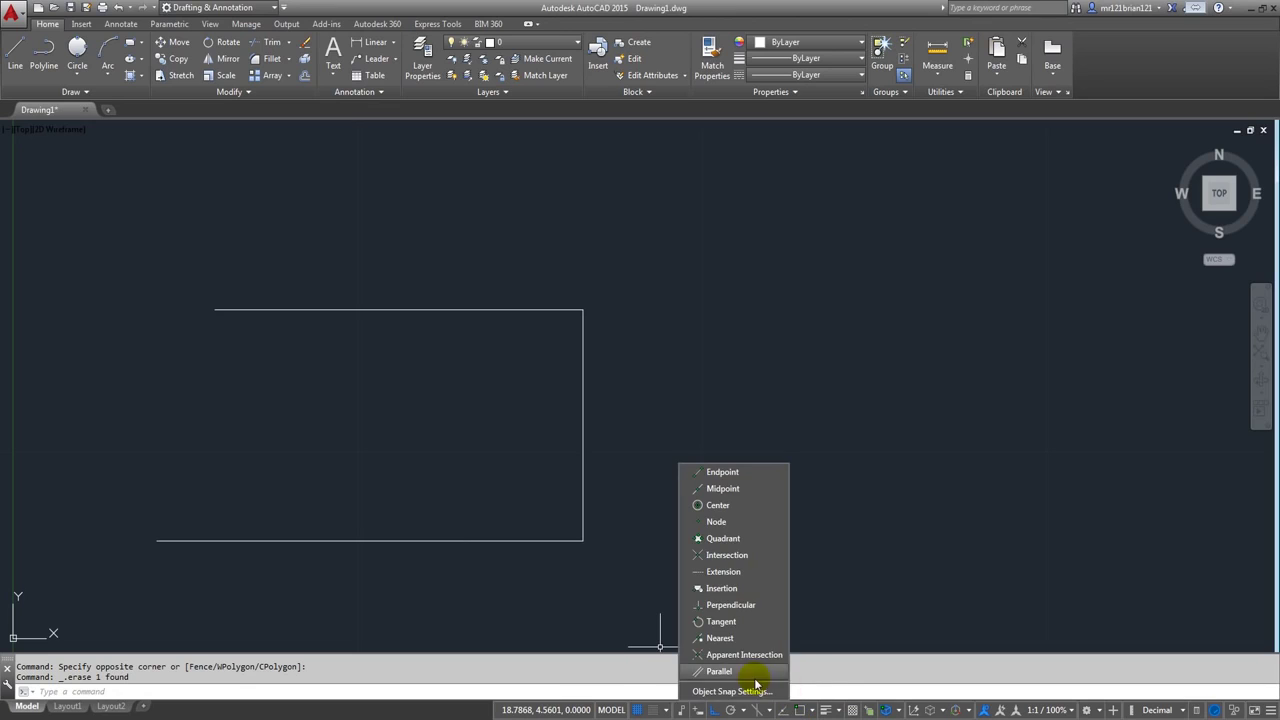
click(740, 692)
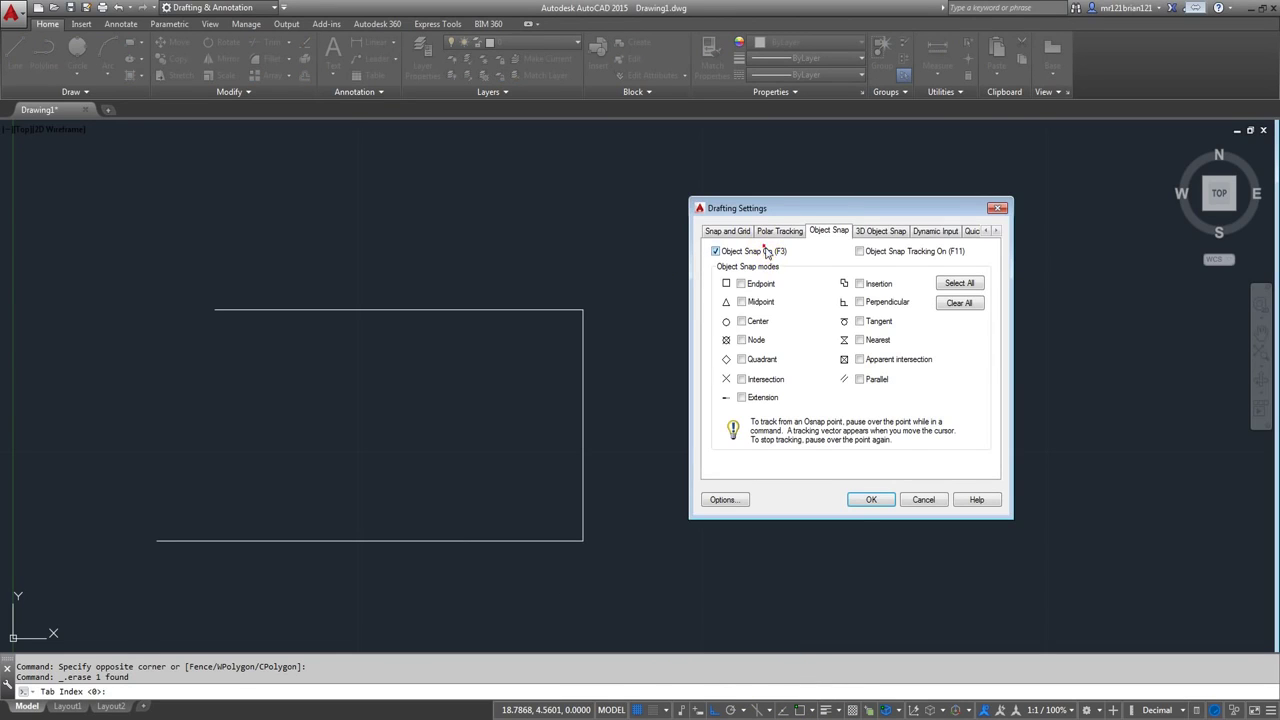
click(887, 252)
click(755, 285)
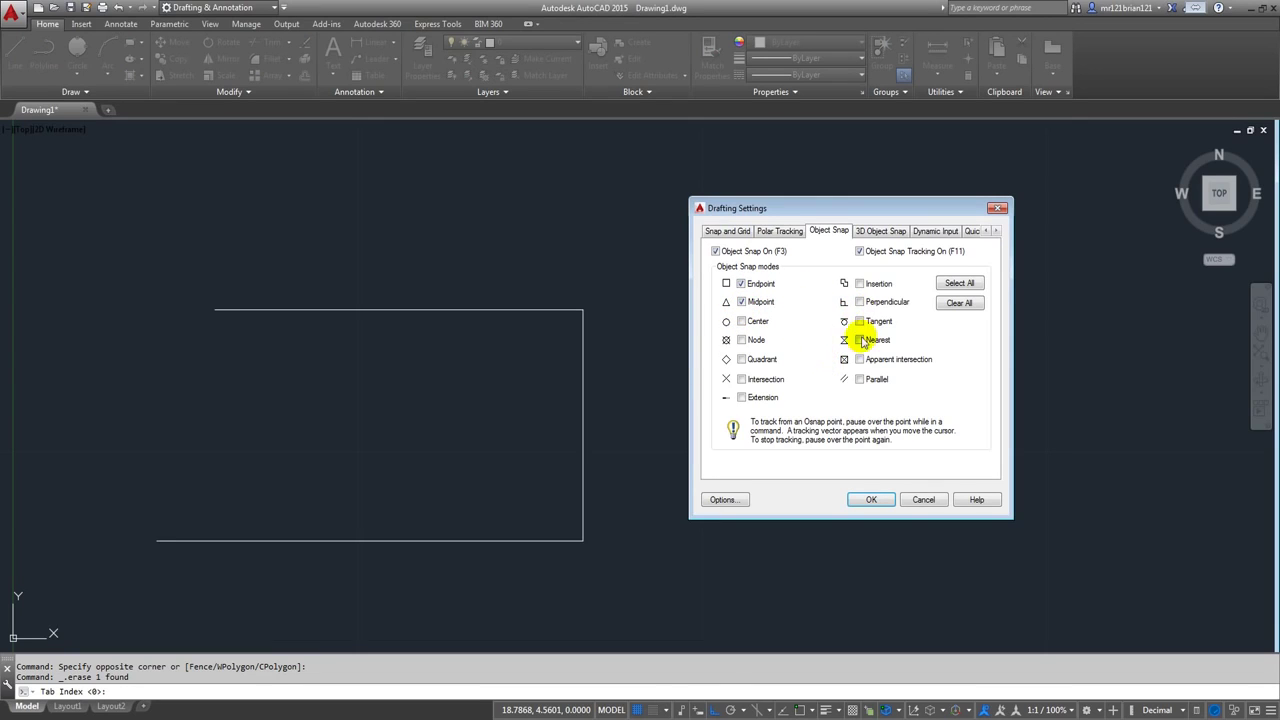
click(864, 304)
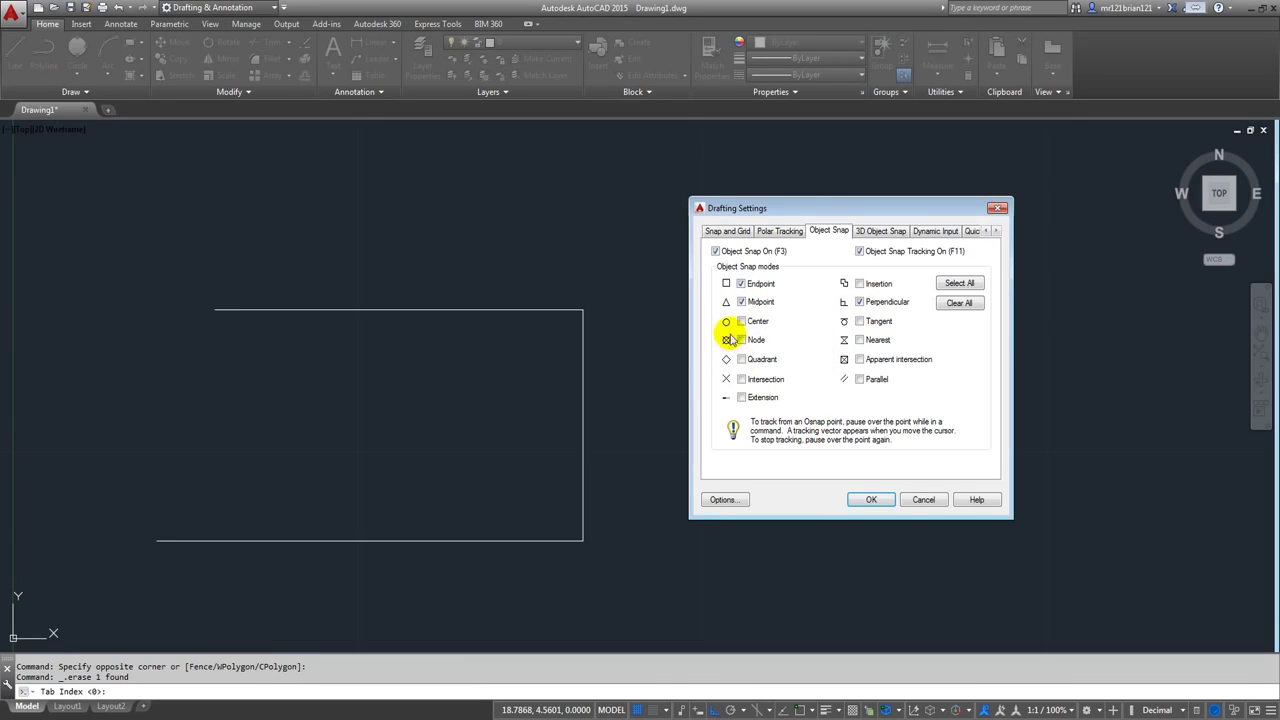
click(859, 340)
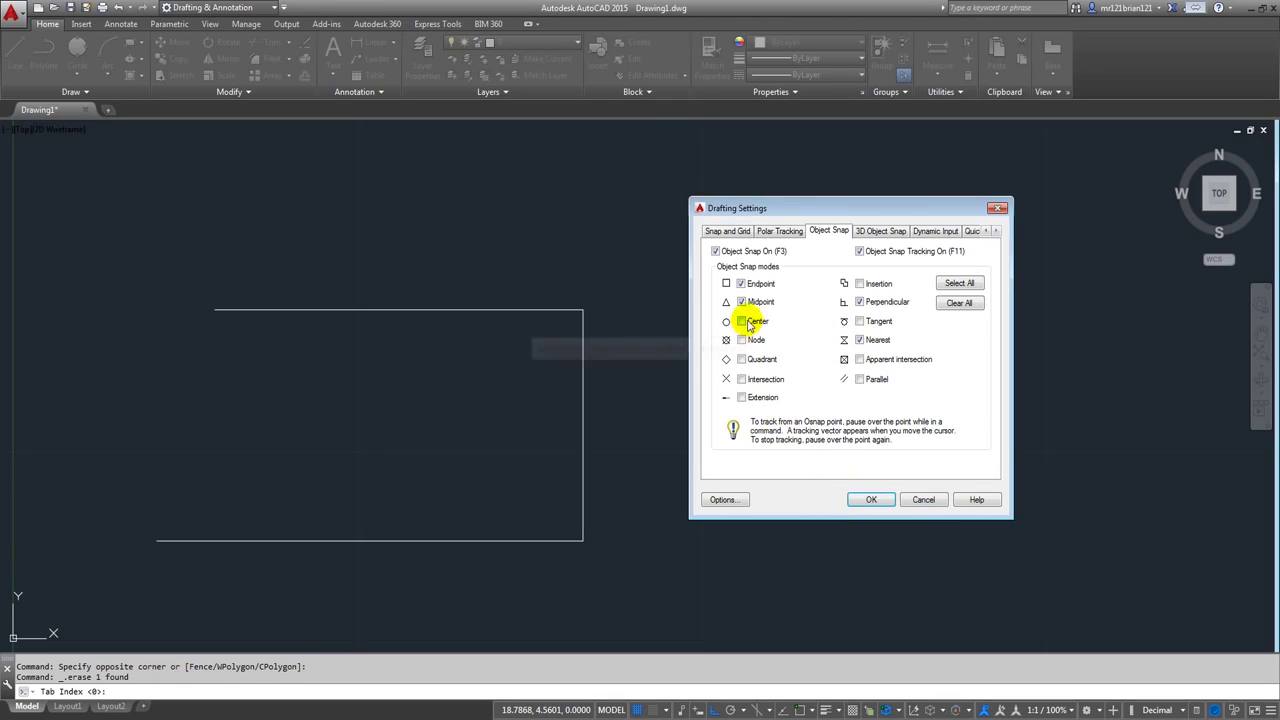
click(741, 321)
click(884, 500)
- Draw a short vertical line down from the snapped endpoint of the top edge and check the corner up close
click(16, 55)
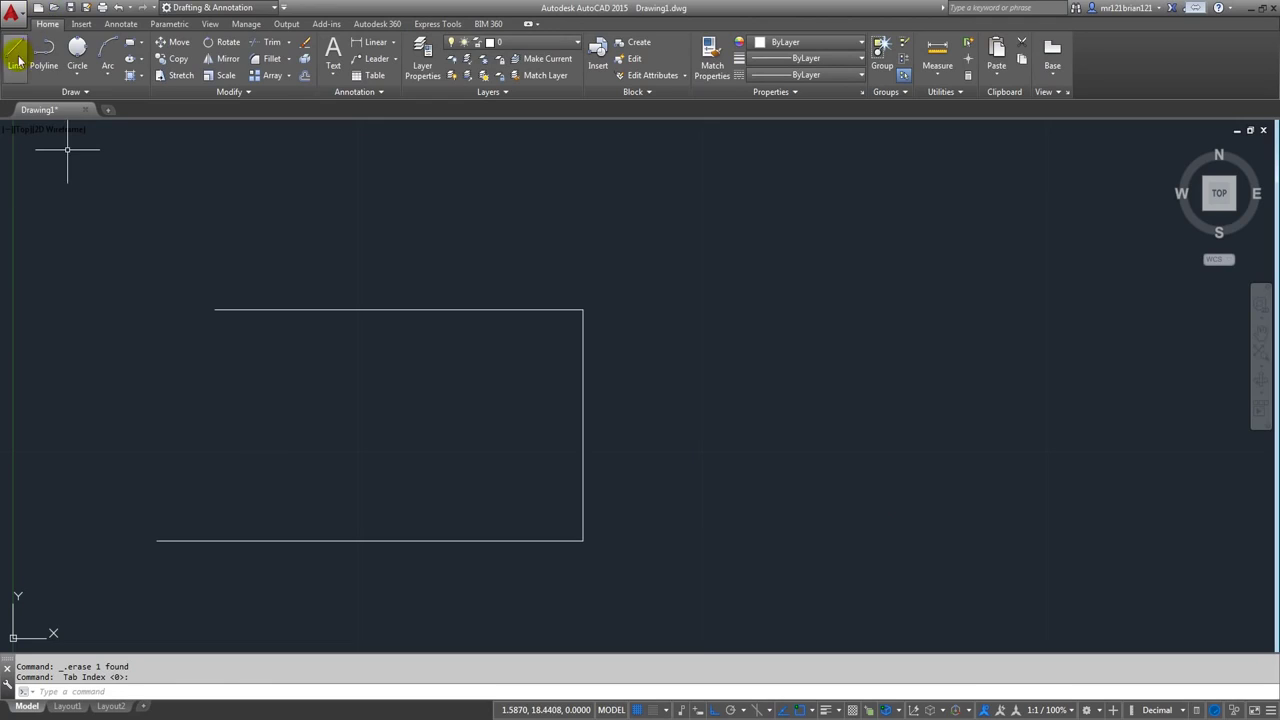
click(214, 310)
click(214, 405)
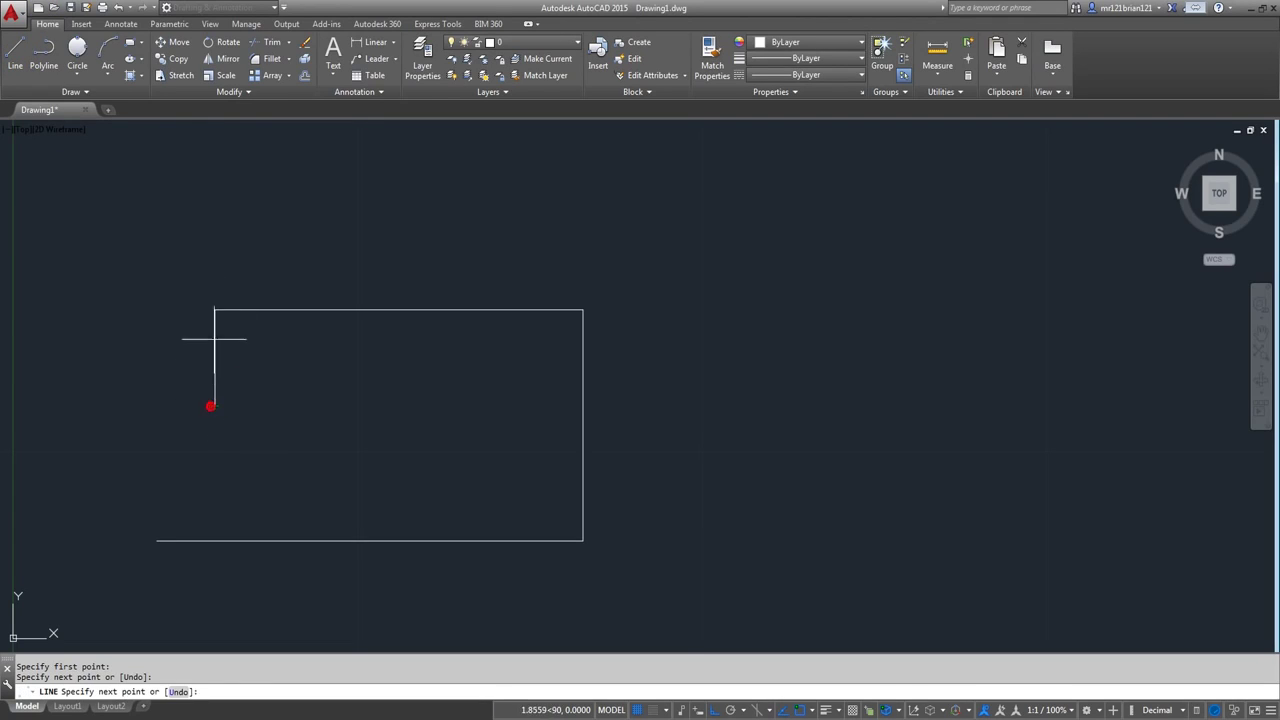
scroll(214, 309, up, 3)
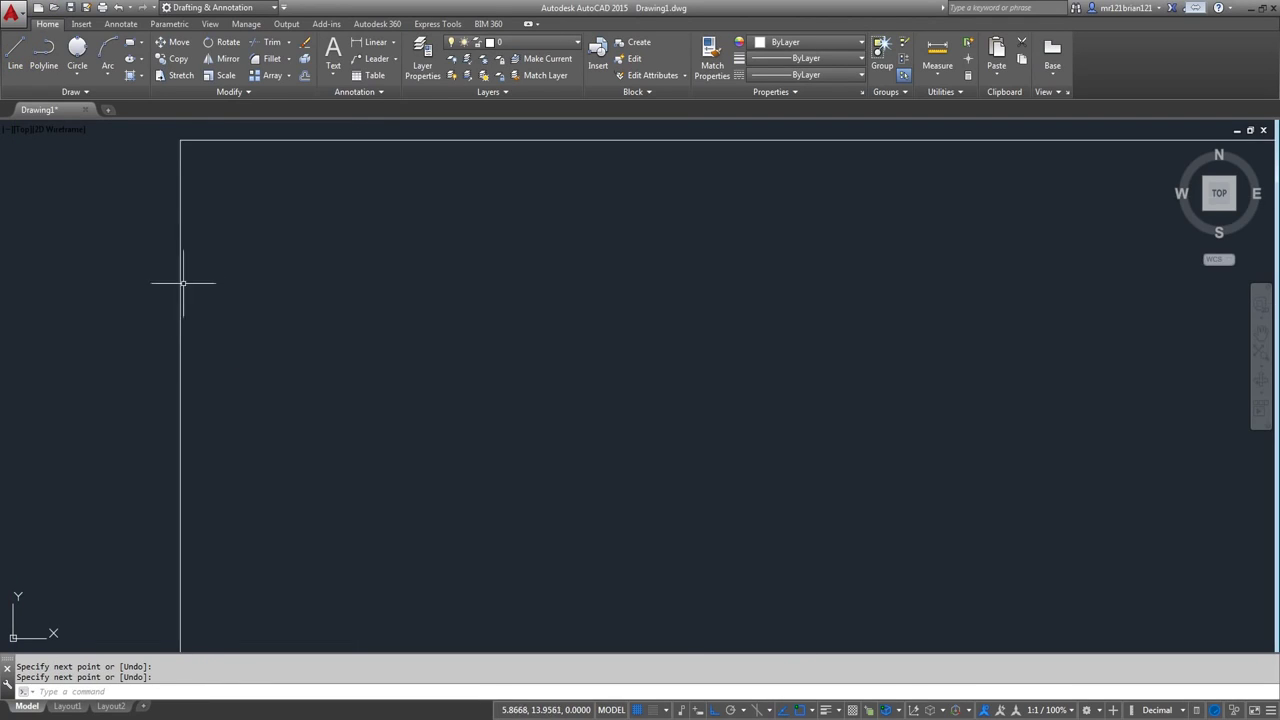
middle_drag(212, 295, 213, 448)
scroll(157, 301, up, 4)
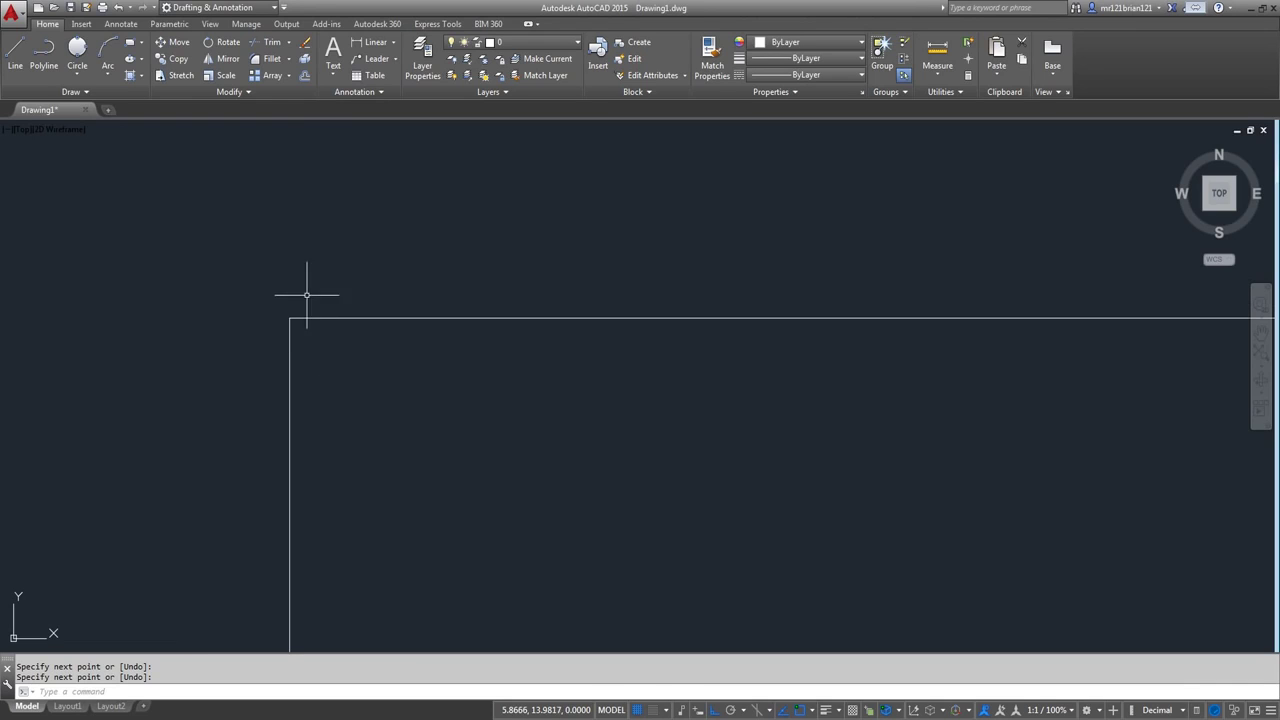
scroll(190, 270, down, 5)
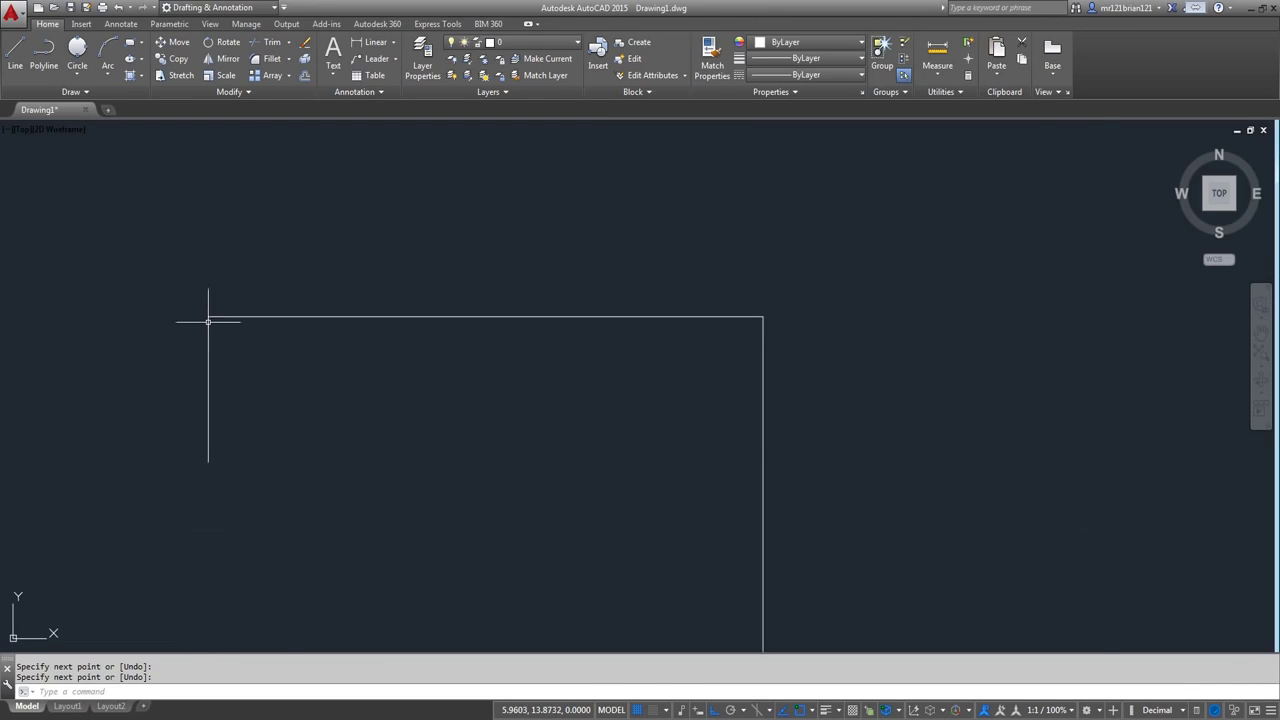
- Draw a vertical line straight down from the midpoint of the top edge, ending inside the shape
click(15, 52)
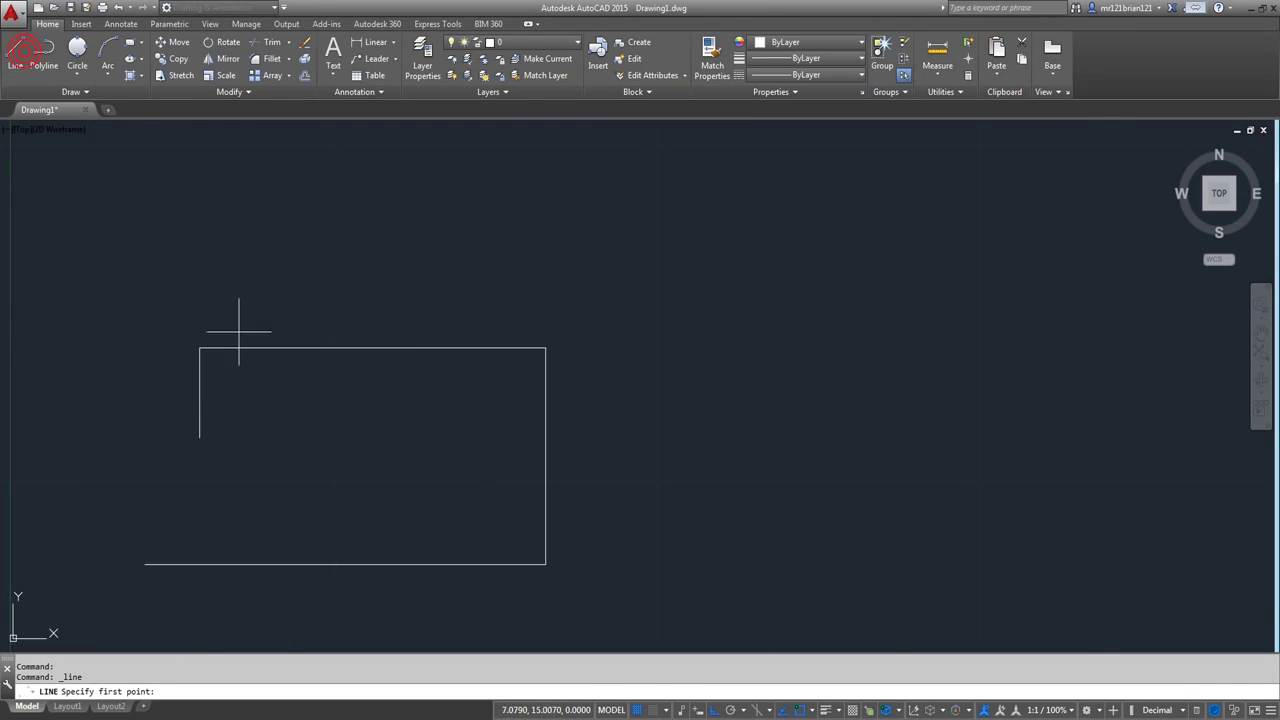
scroll(222, 280, up, 2)
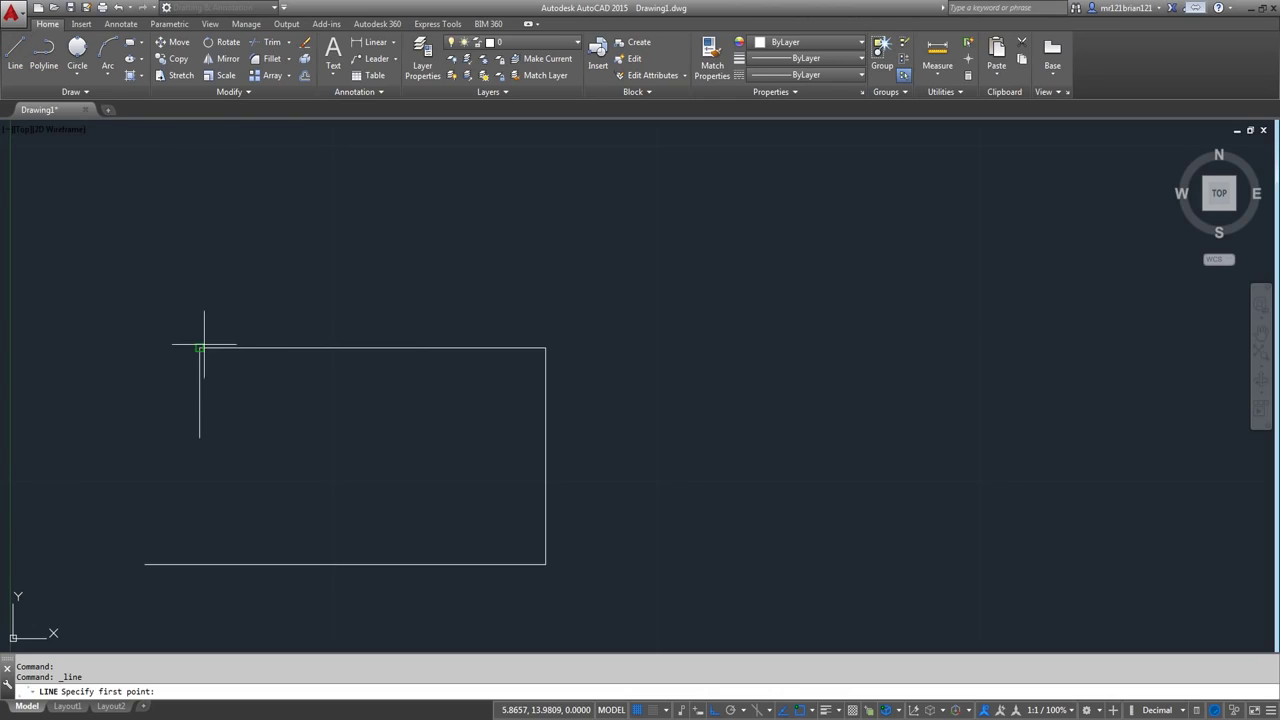
click(372, 349)
click(372, 448)
key(Return)
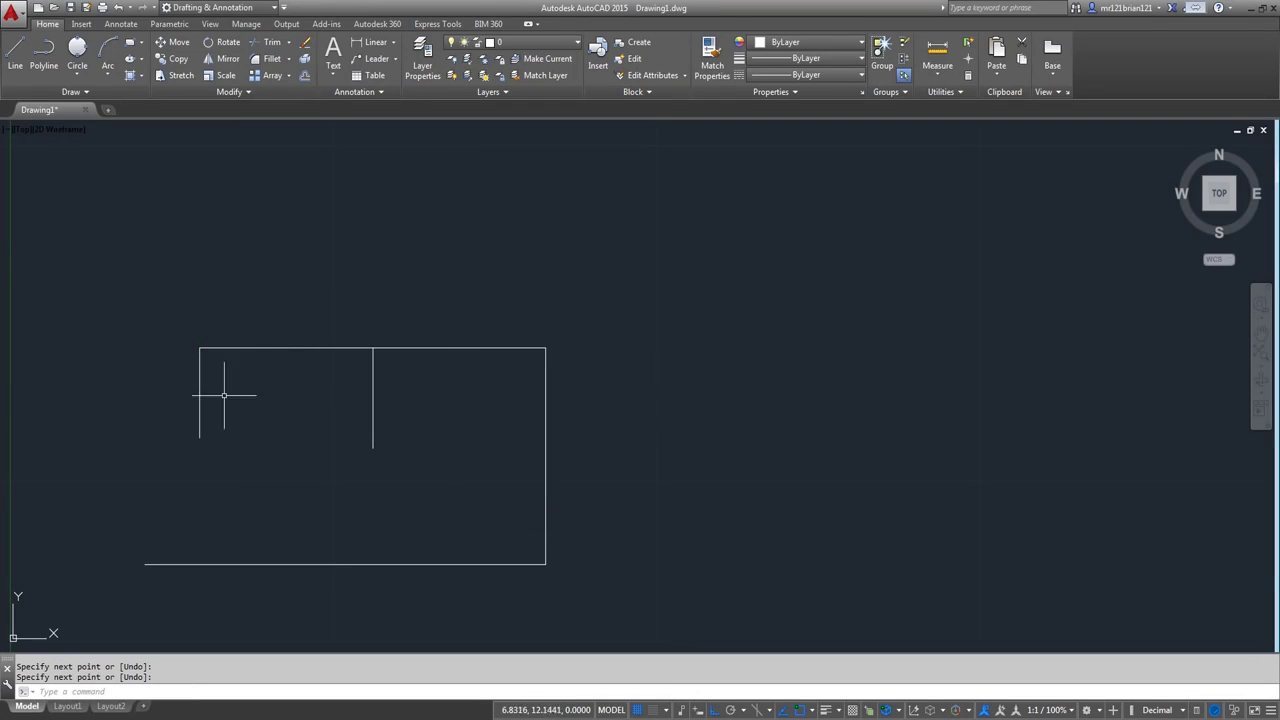
- Draw a horizontal line from the midpoint of the right edge leftward, past the short left vertical line
key(Return)
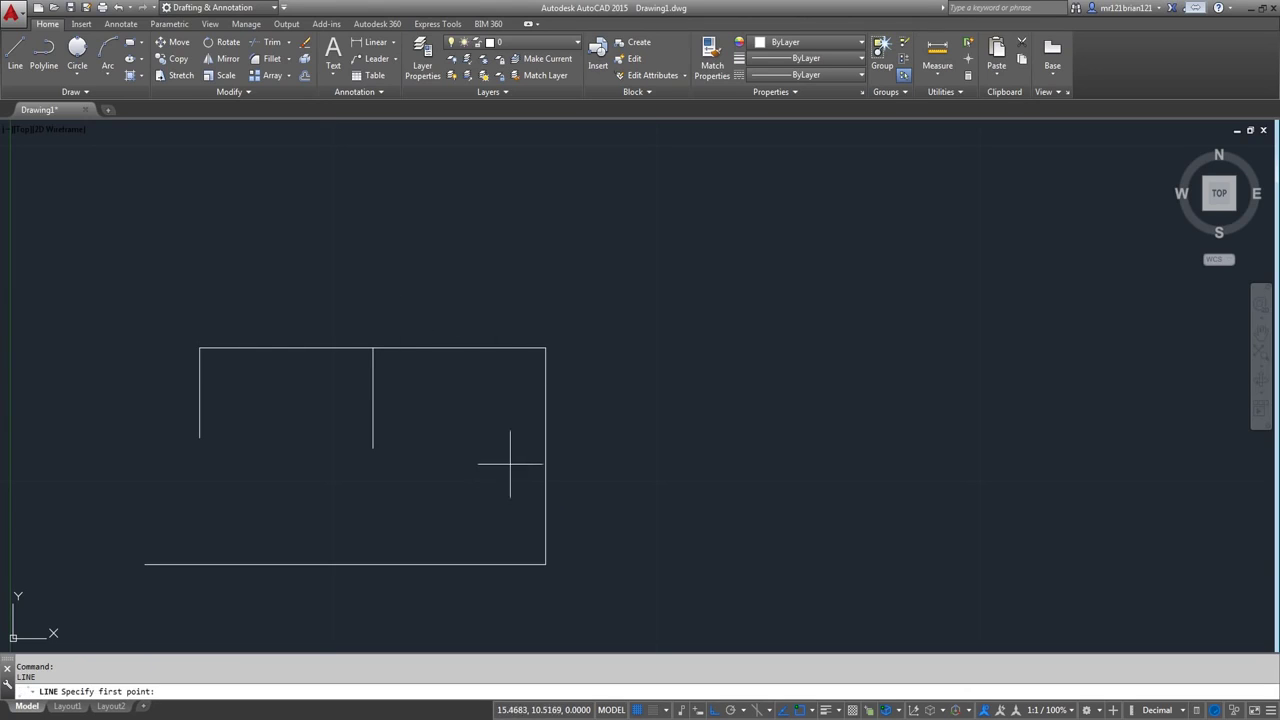
click(545, 456)
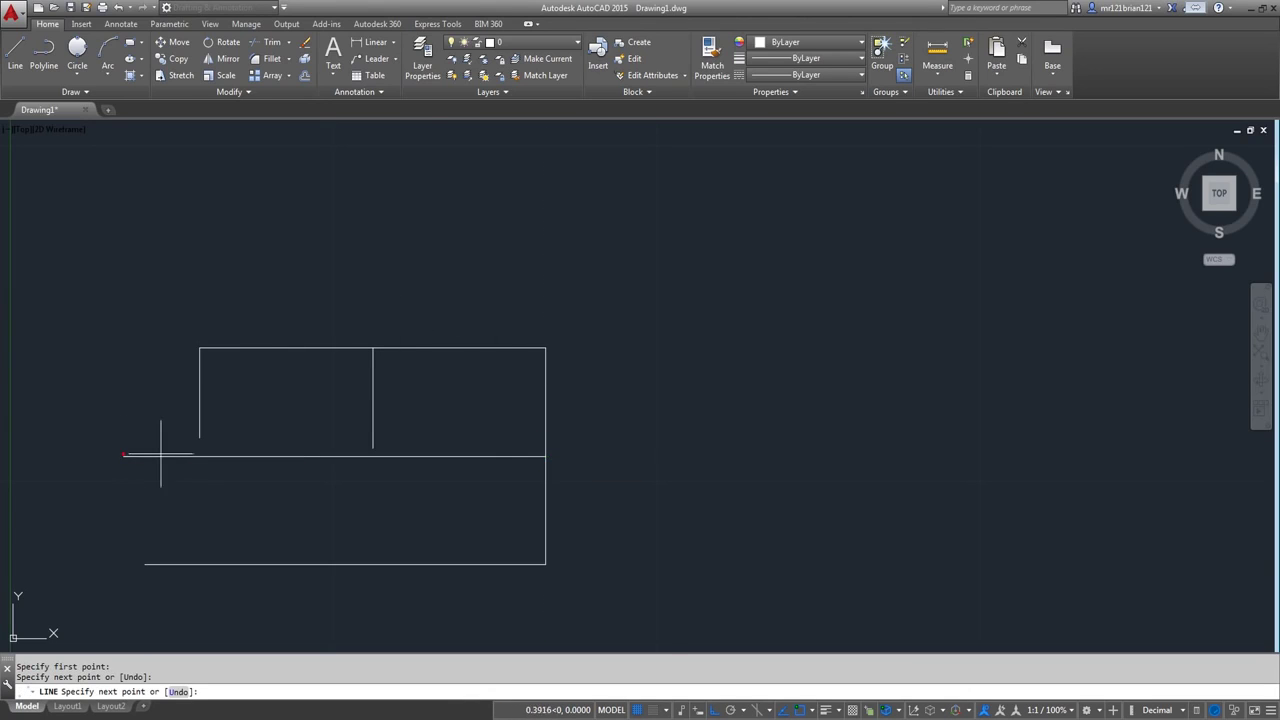
click(123, 456)
key(Return)
scroll(296, 400, up, 2)
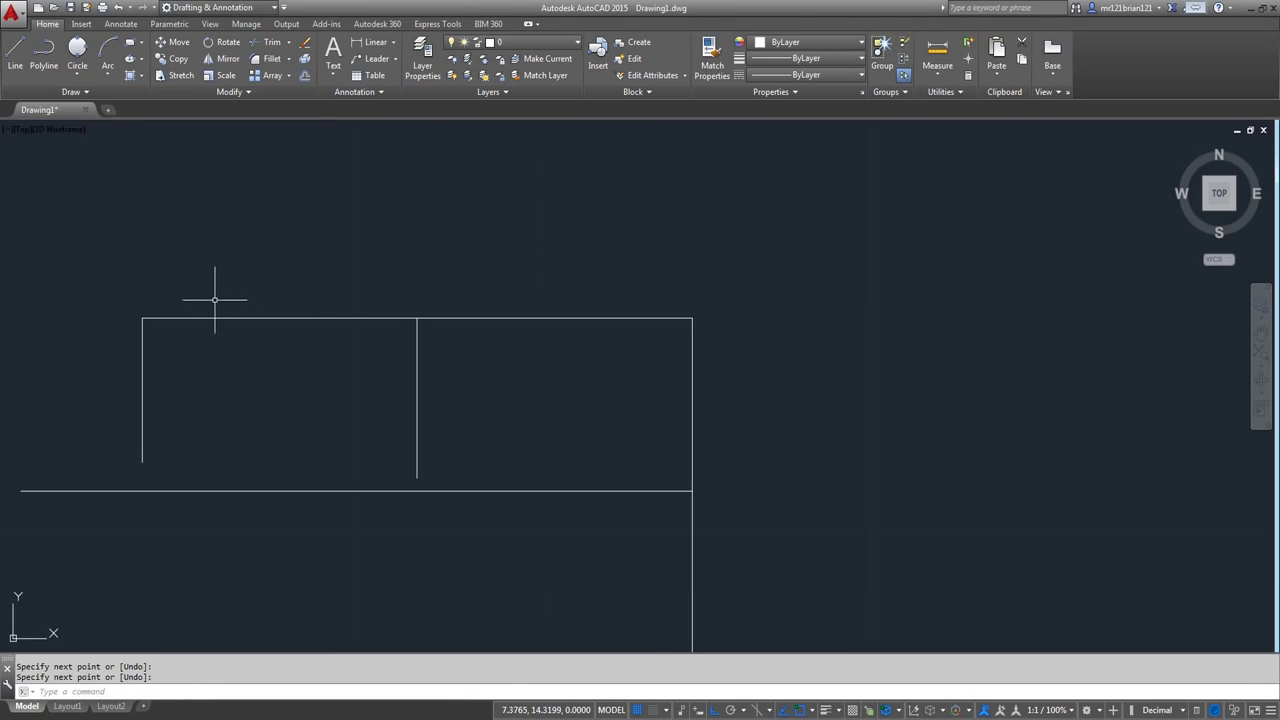
scroll(243, 320, up, 2)
key(Return)
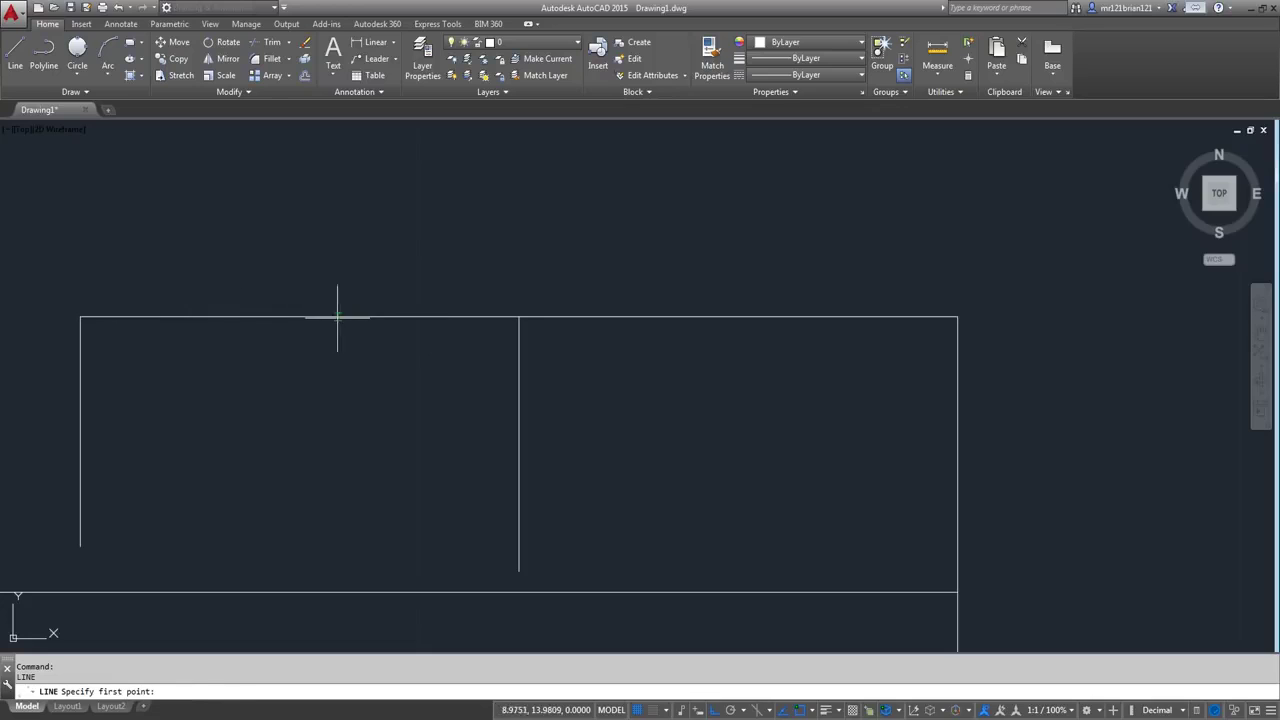
scroll(340, 318, down, 4)
click(80, 474)
scroll(314, 314, up, 2)
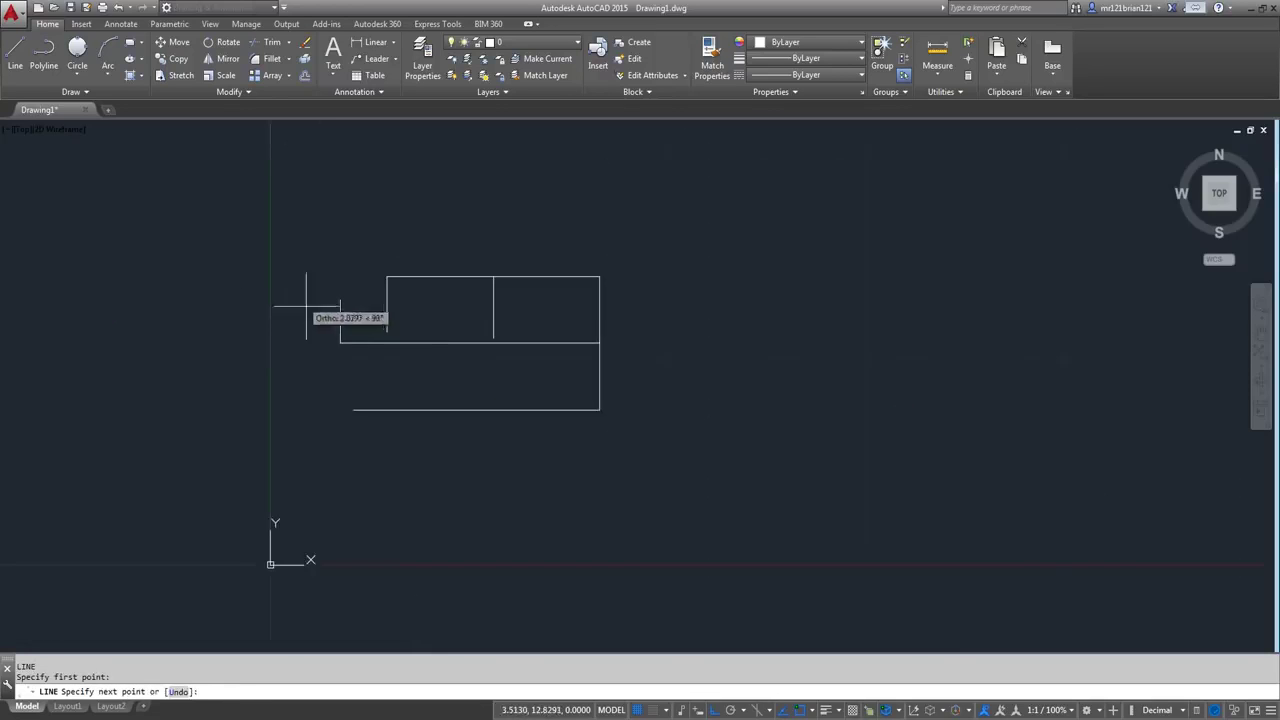
key(Escape)
scroll(500, 243, up, 2)
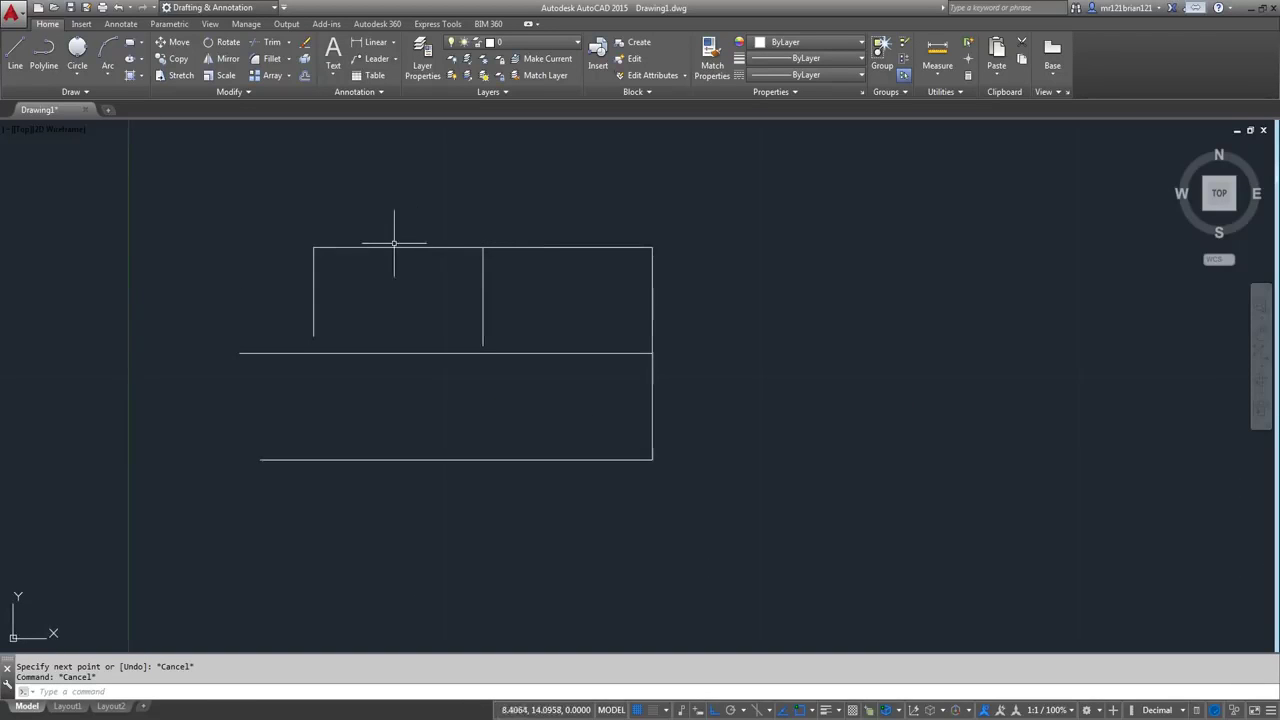
- Draw a large three-point arc in the empty area to the right of the rectangular shape
click(107, 50)
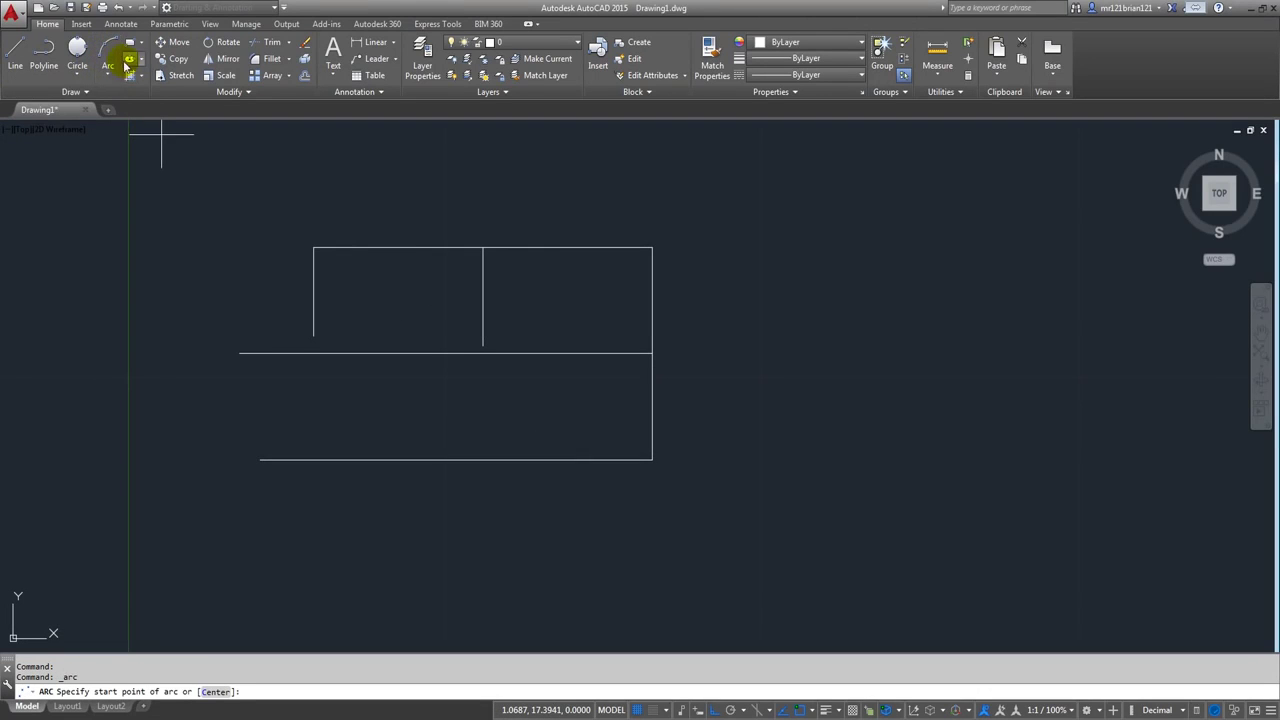
middle_drag(566, 346, 322, 365)
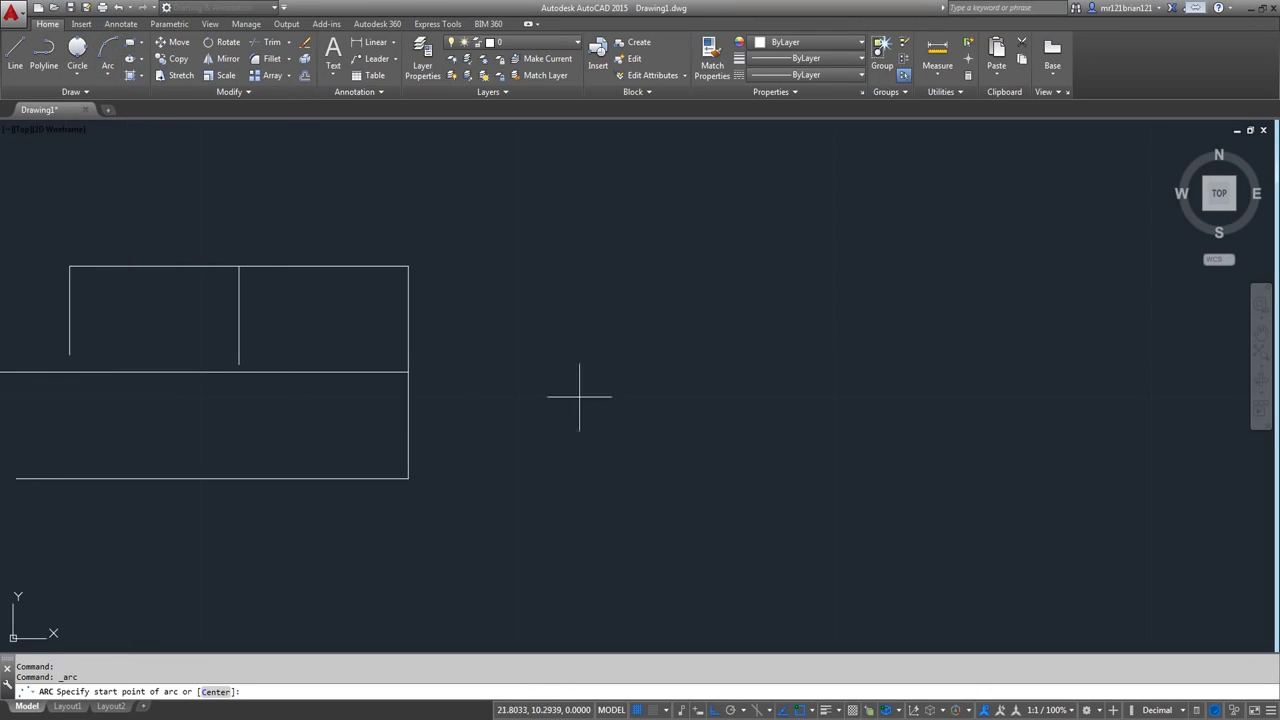
click(555, 476)
click(646, 277)
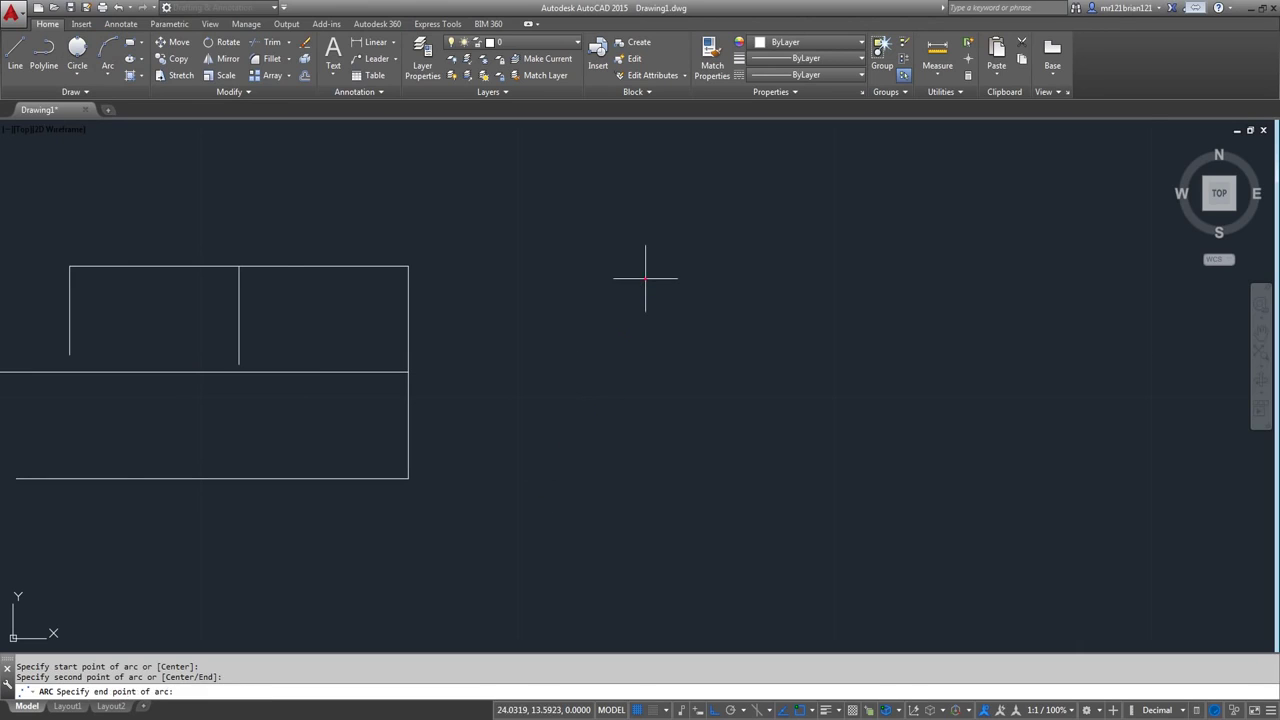
click(852, 197)
middle_drag(838, 249, 790, 265)
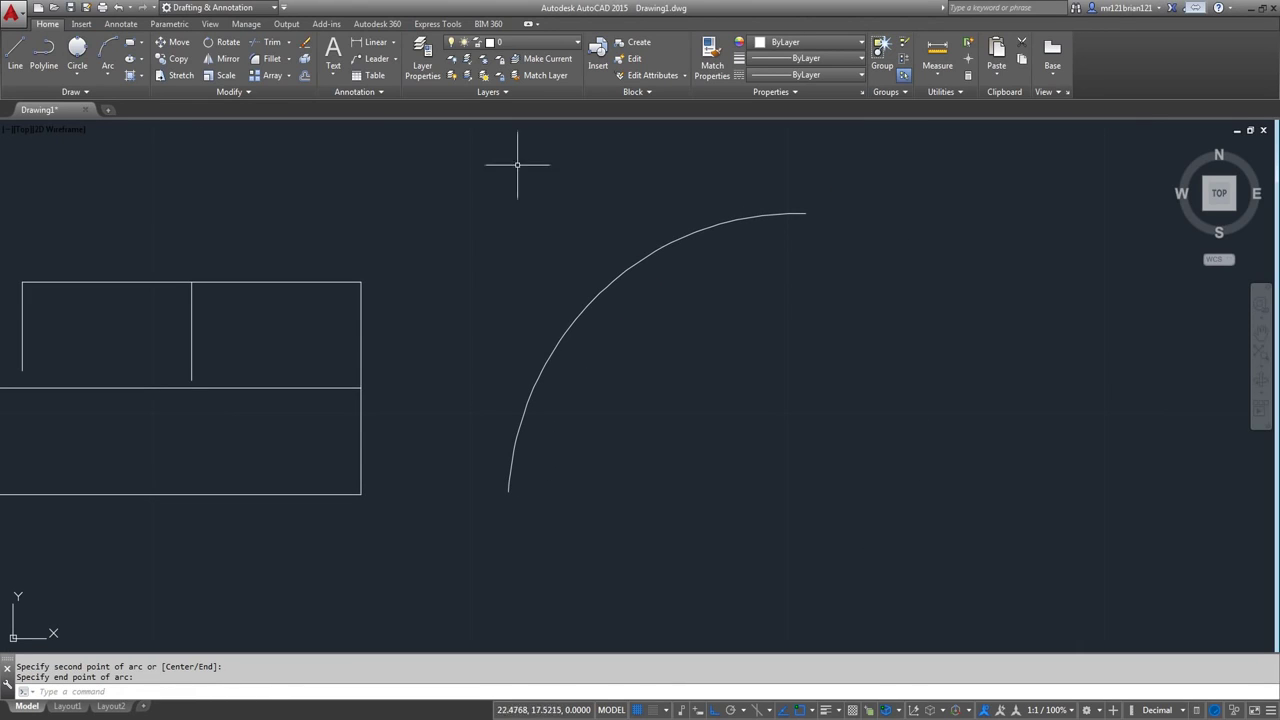
- Select the arc and stretch its midpoint inward so that it bends slightly the opposite way
click(698, 188)
click(565, 354)
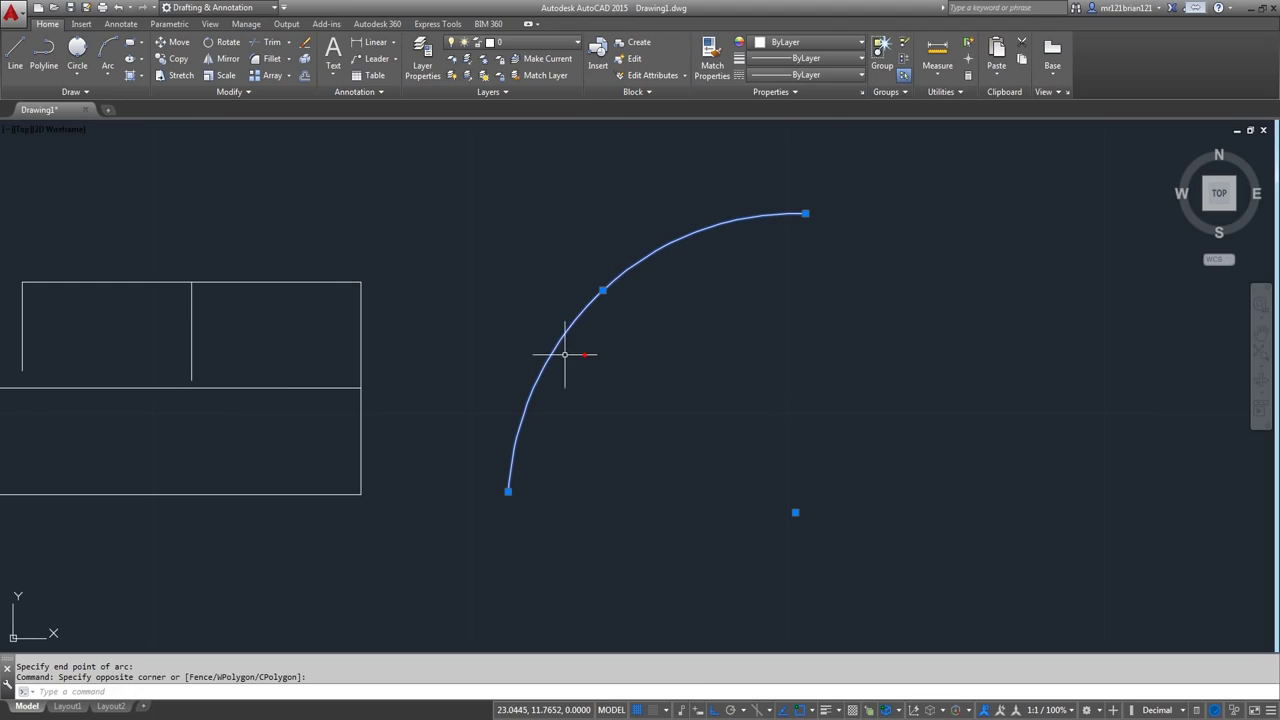
click(603, 290)
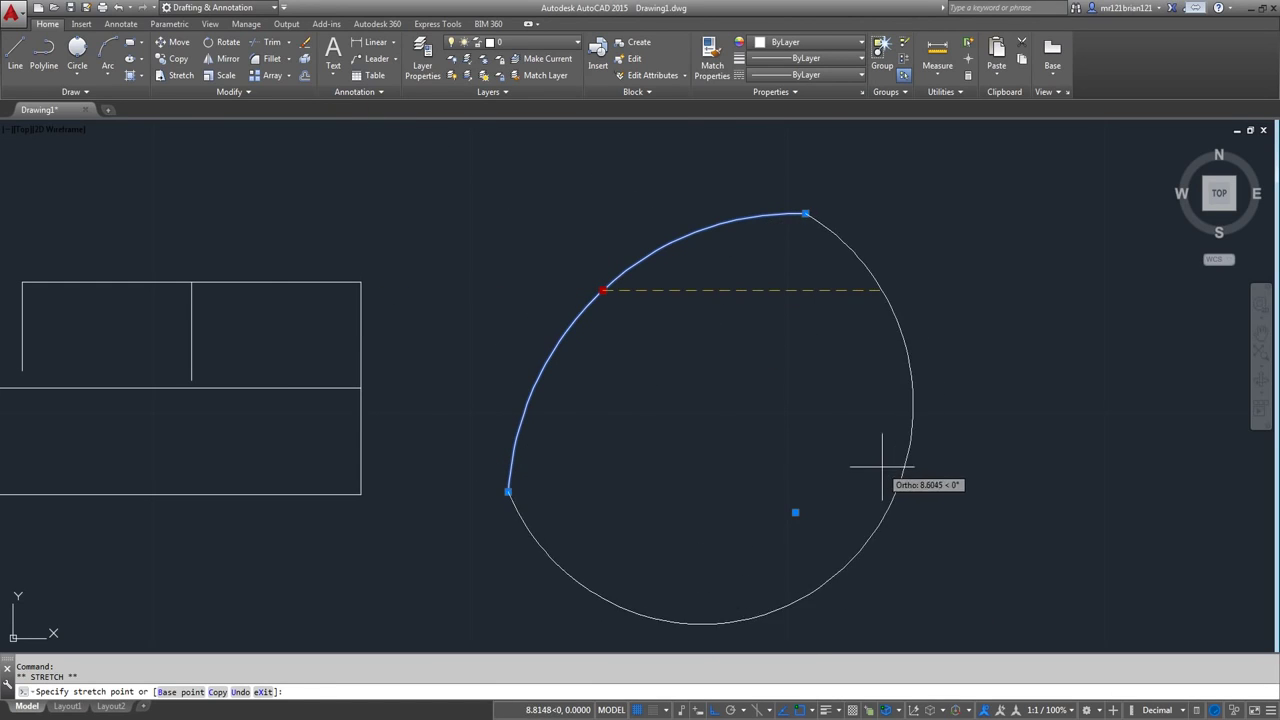
click(667, 364)
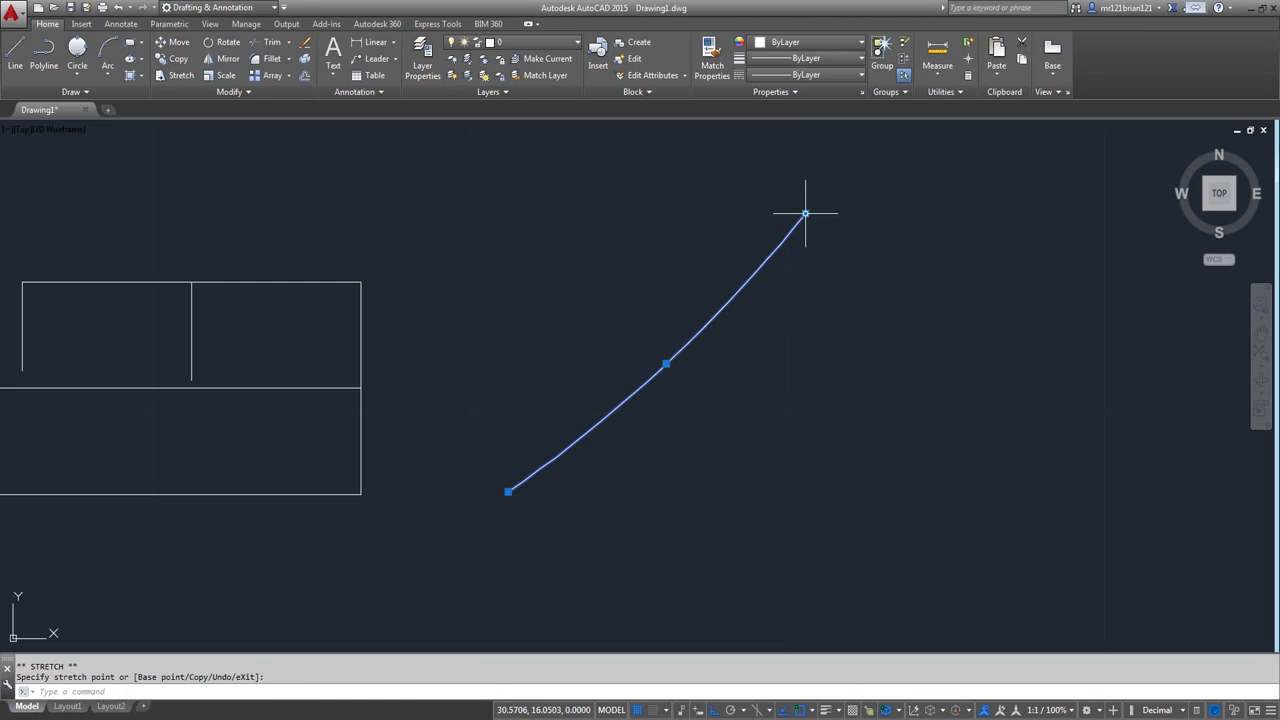
- Snap the arc's ends to the shape's upper-right and lower-right corners, pull its midpoint closer to the right edge, and deselect it
click(361, 282)
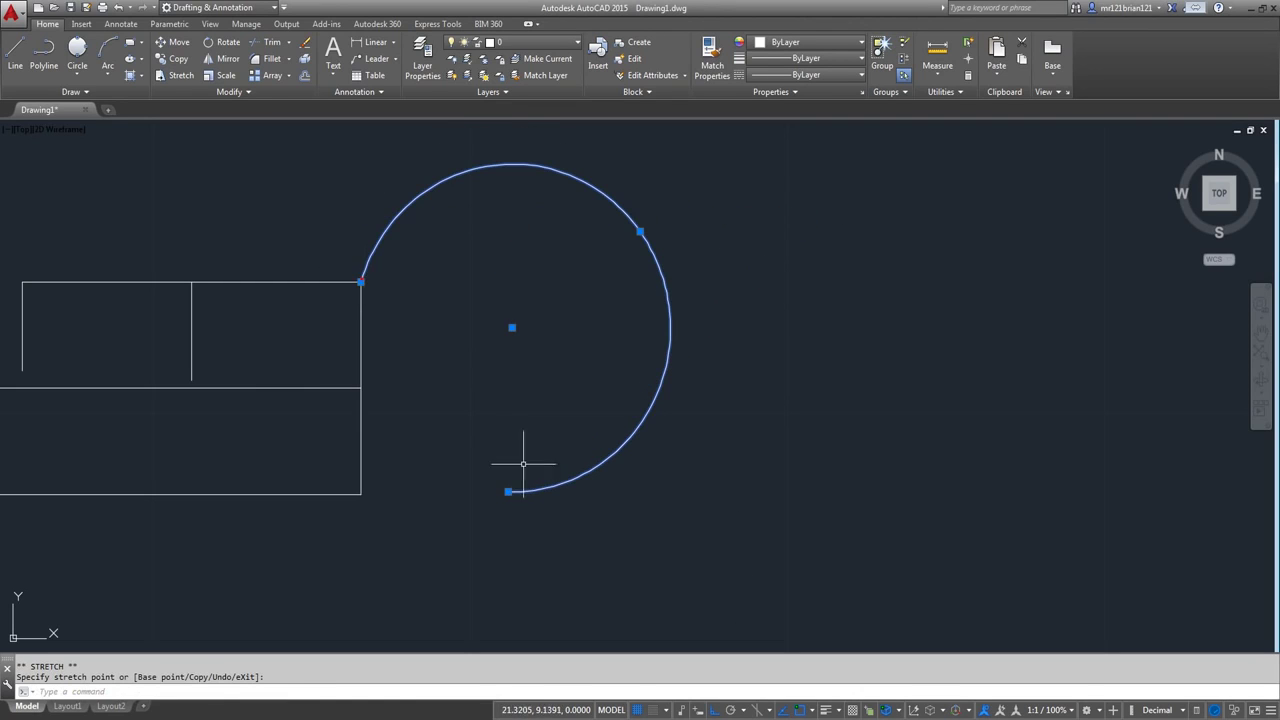
click(361, 494)
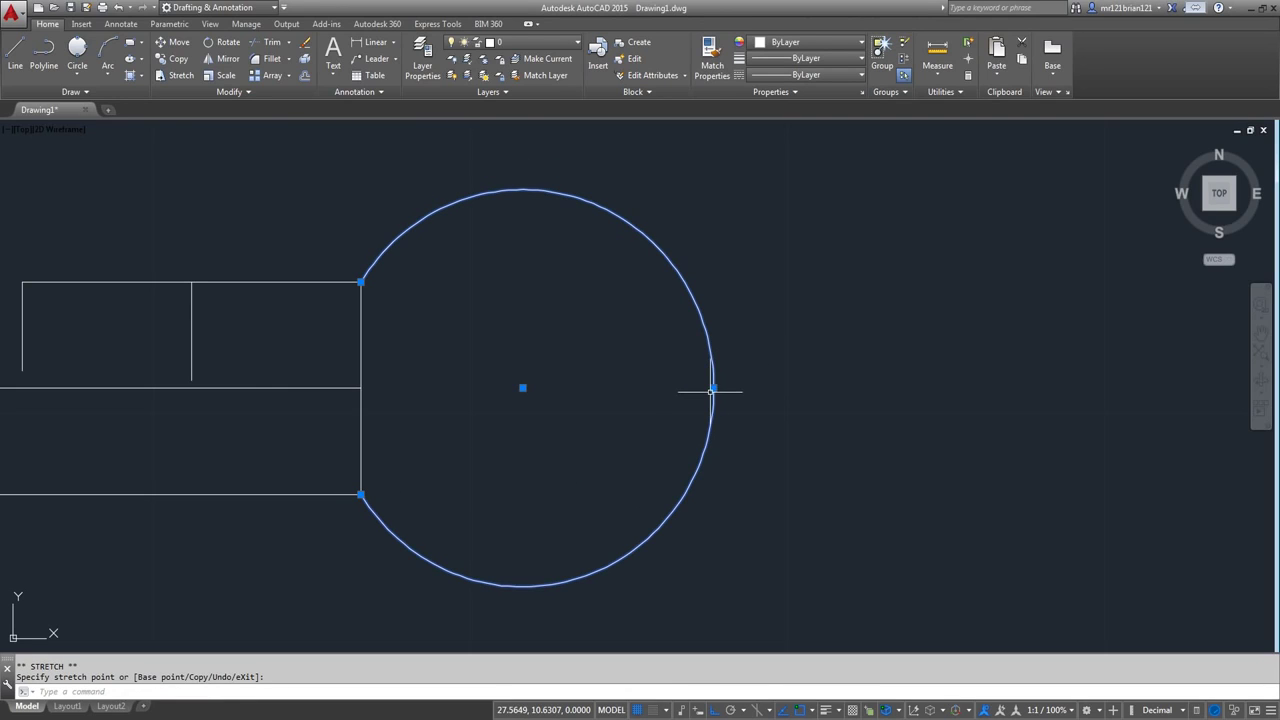
click(525, 387)
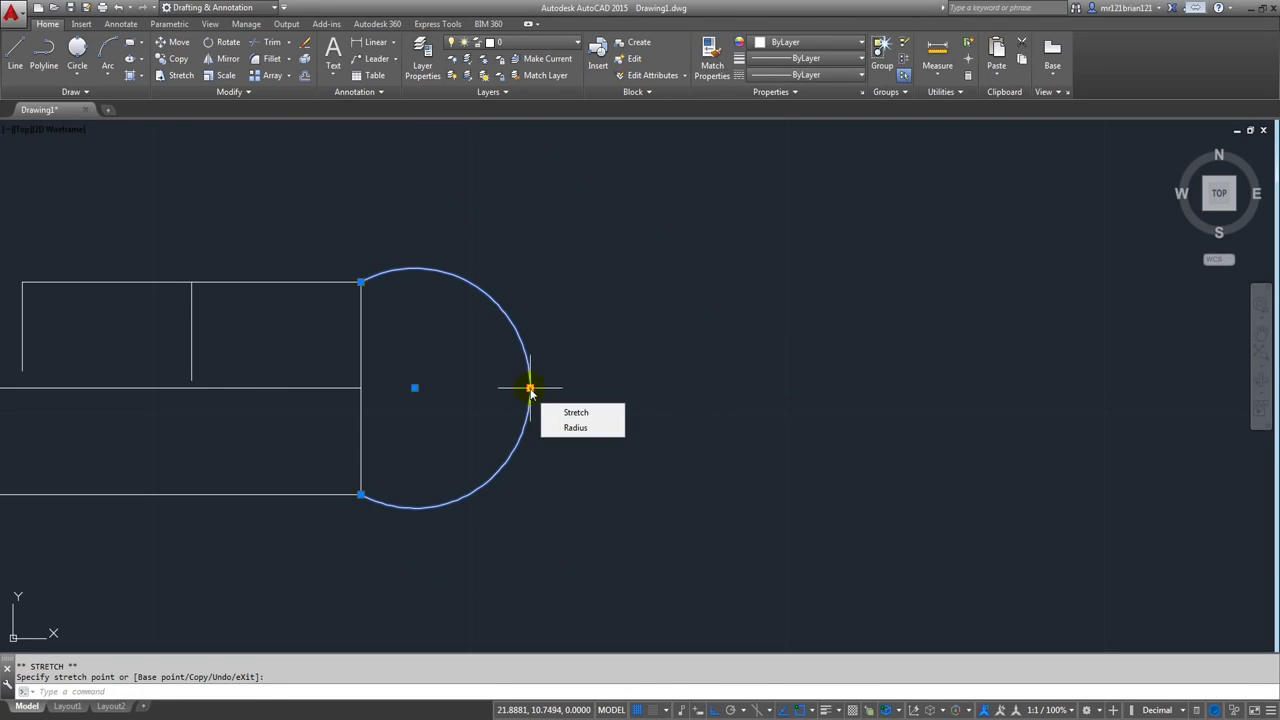
middle_drag(323, 340, 586, 340)
key(Escape)
key(Escape)
middle_drag(805, 268, 634, 280)
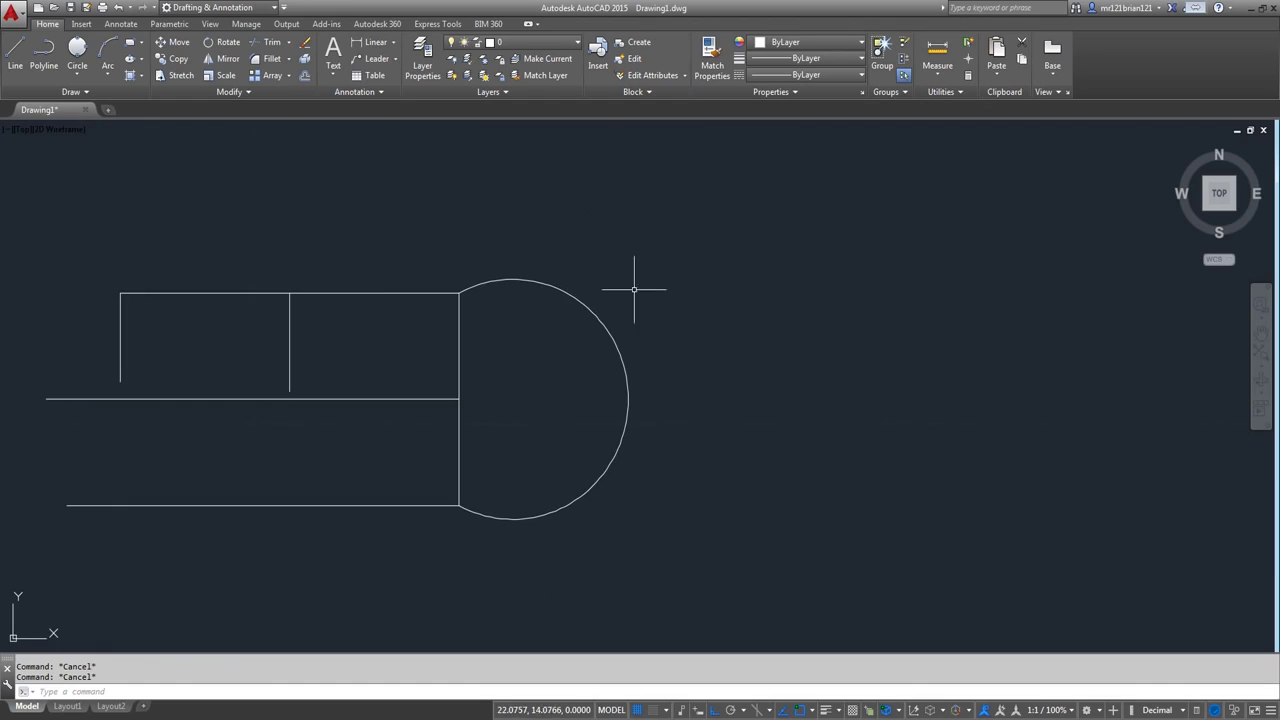
- Review the available arc construction methods, from 3-Point to Continue
middle_drag(425, 271, 445, 269)
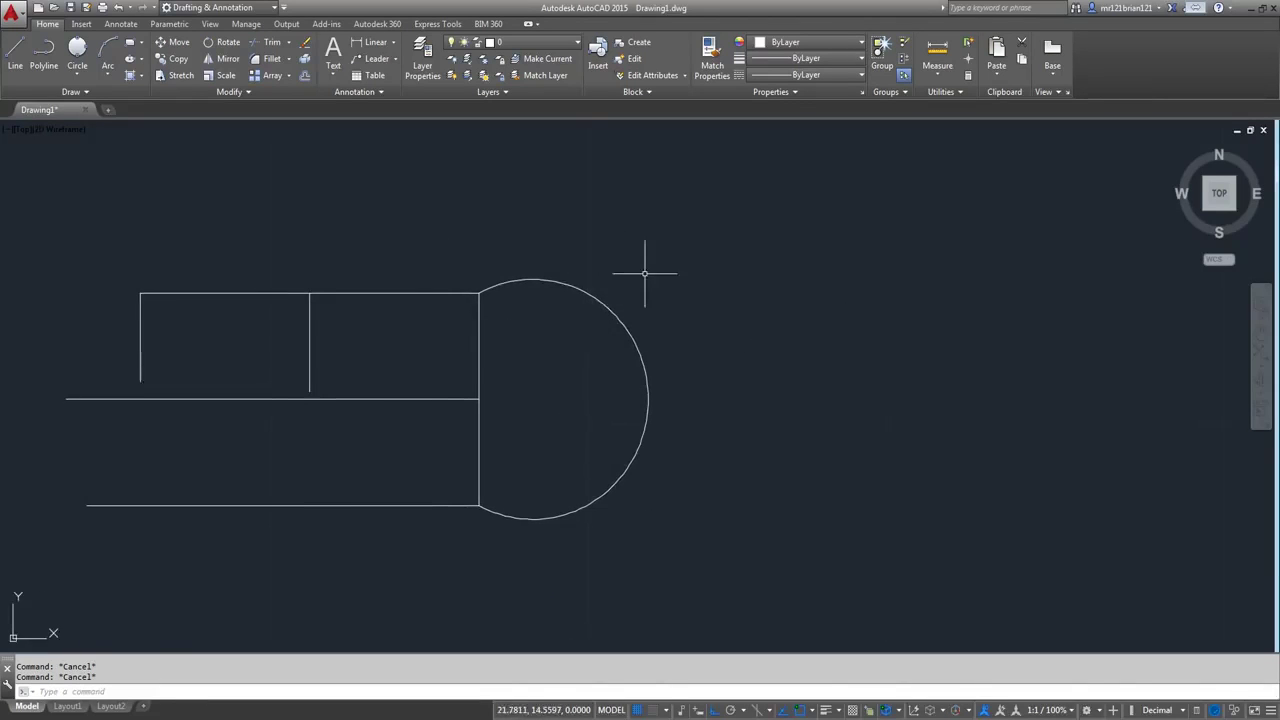
middle_drag(548, 386, 520, 403)
middle_drag(365, 432, 503, 437)
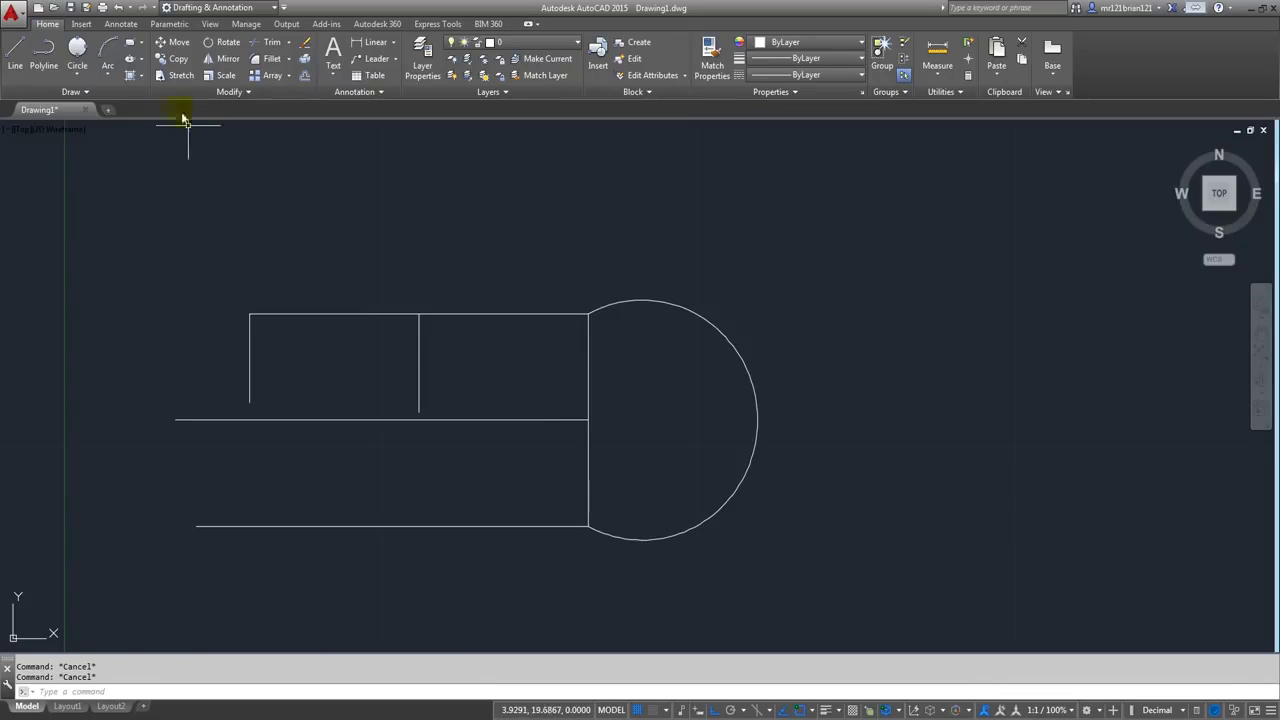
click(107, 77)
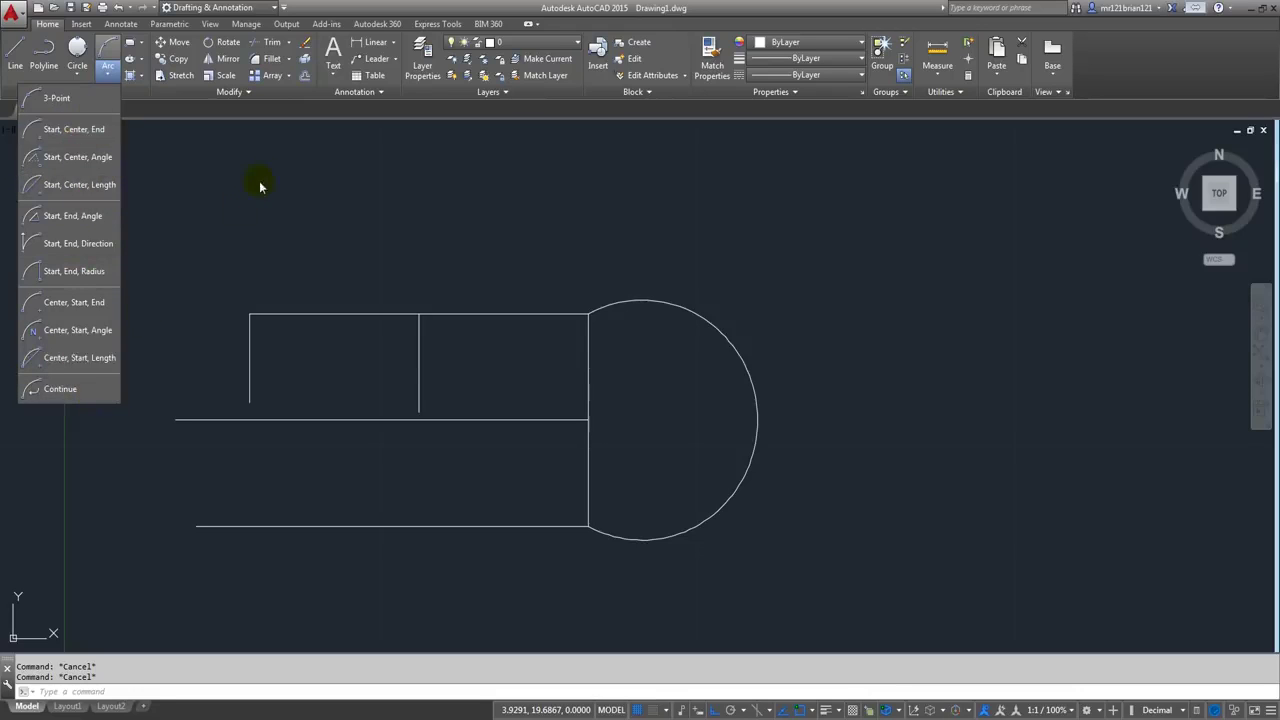
middle_drag(201, 189, 225, 203)
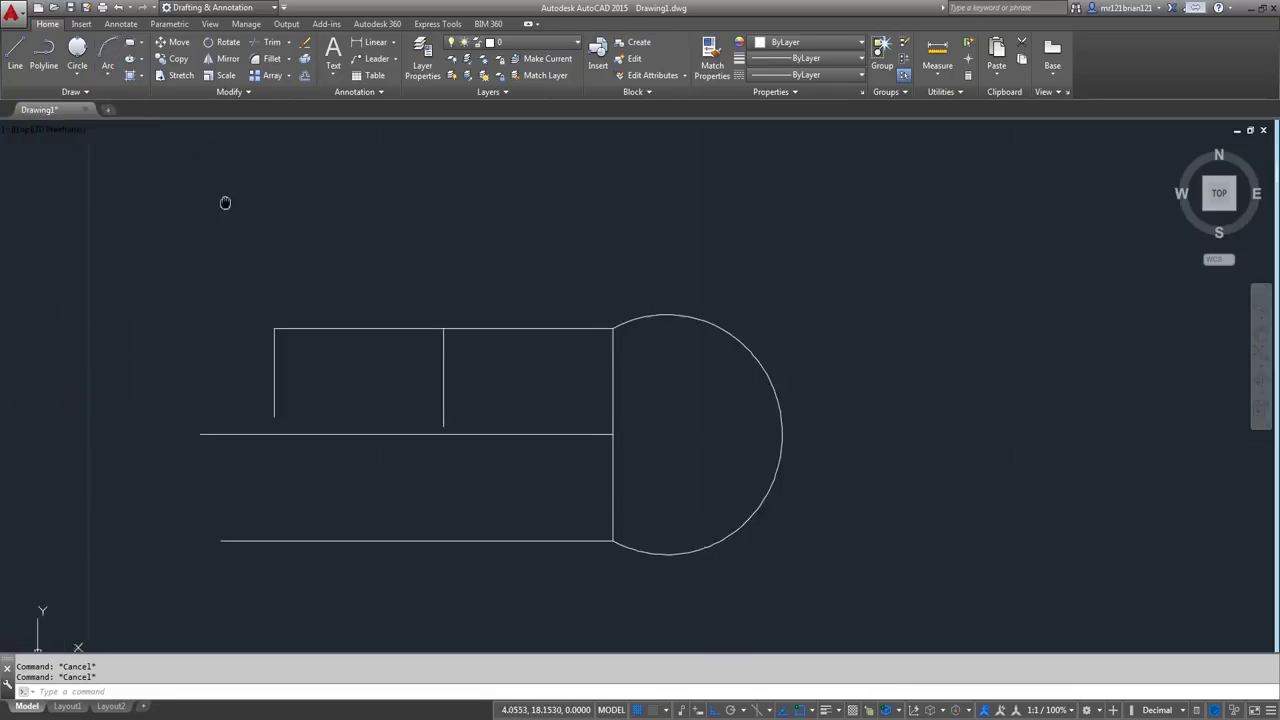
- Draw two separate rectangles above the shape, a wide one and a taller, narrower one to its right
click(128, 46)
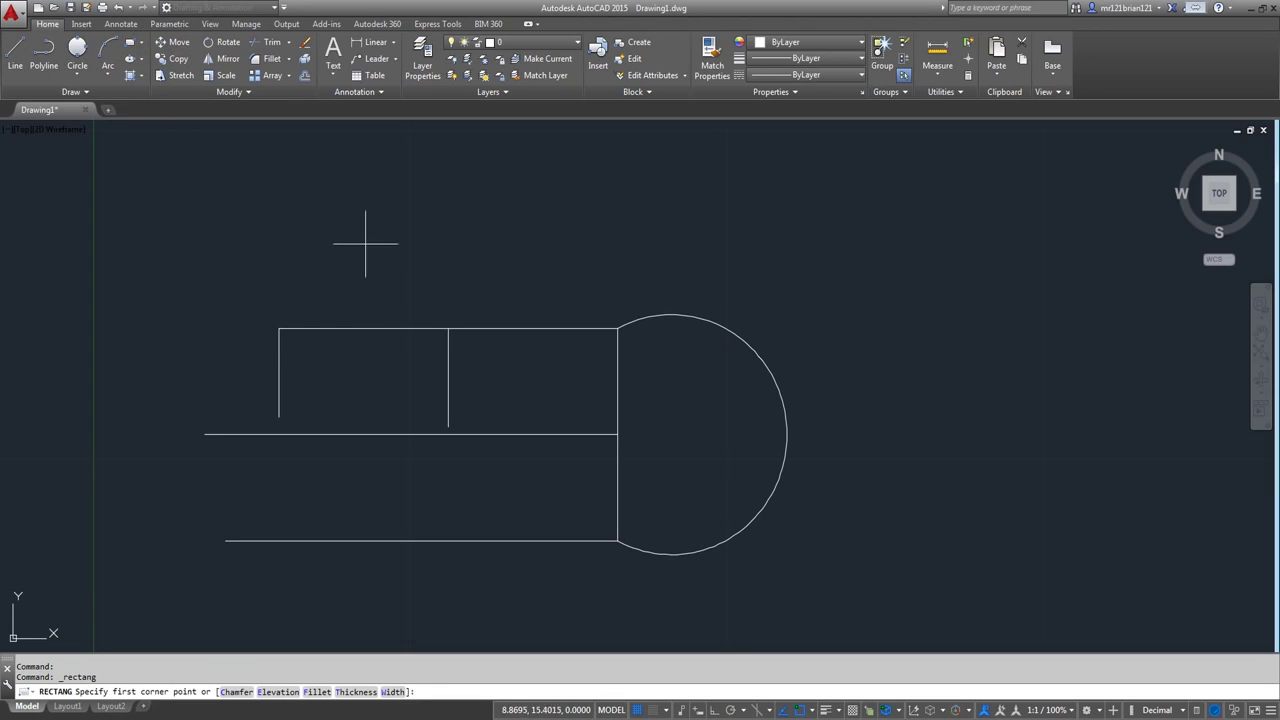
click(347, 186)
click(501, 294)
key(Return)
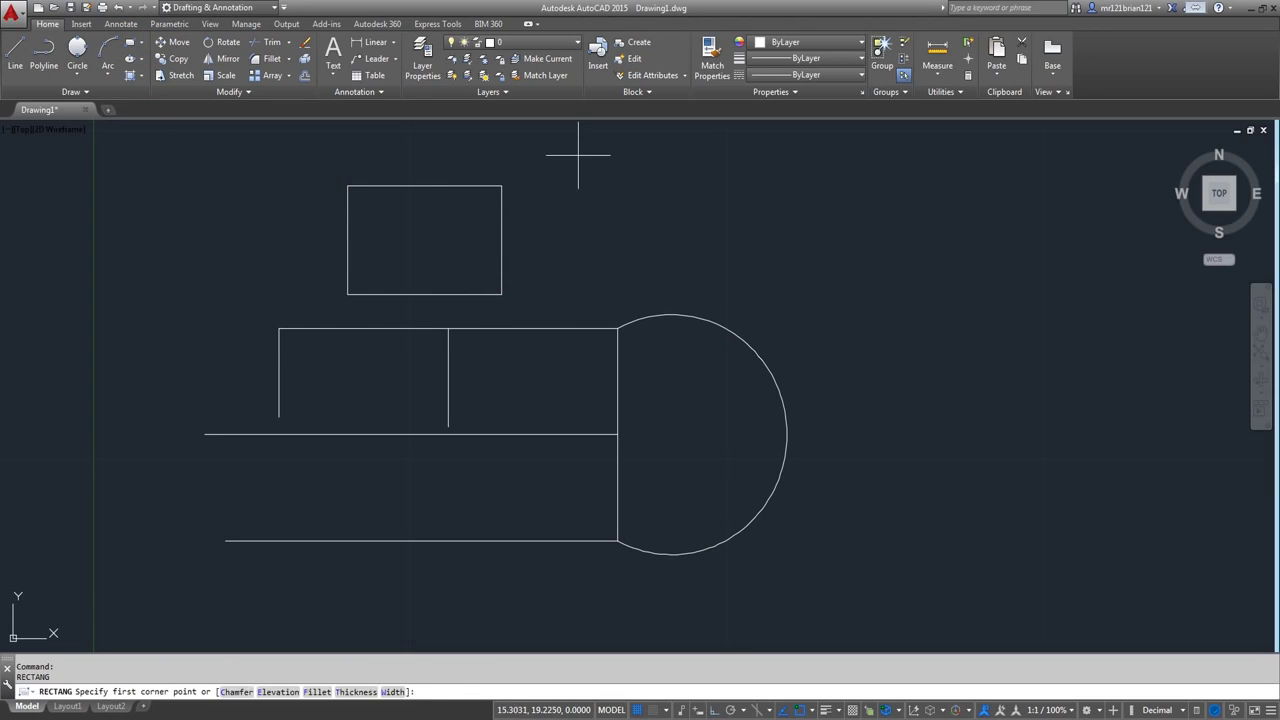
click(578, 155)
click(691, 285)
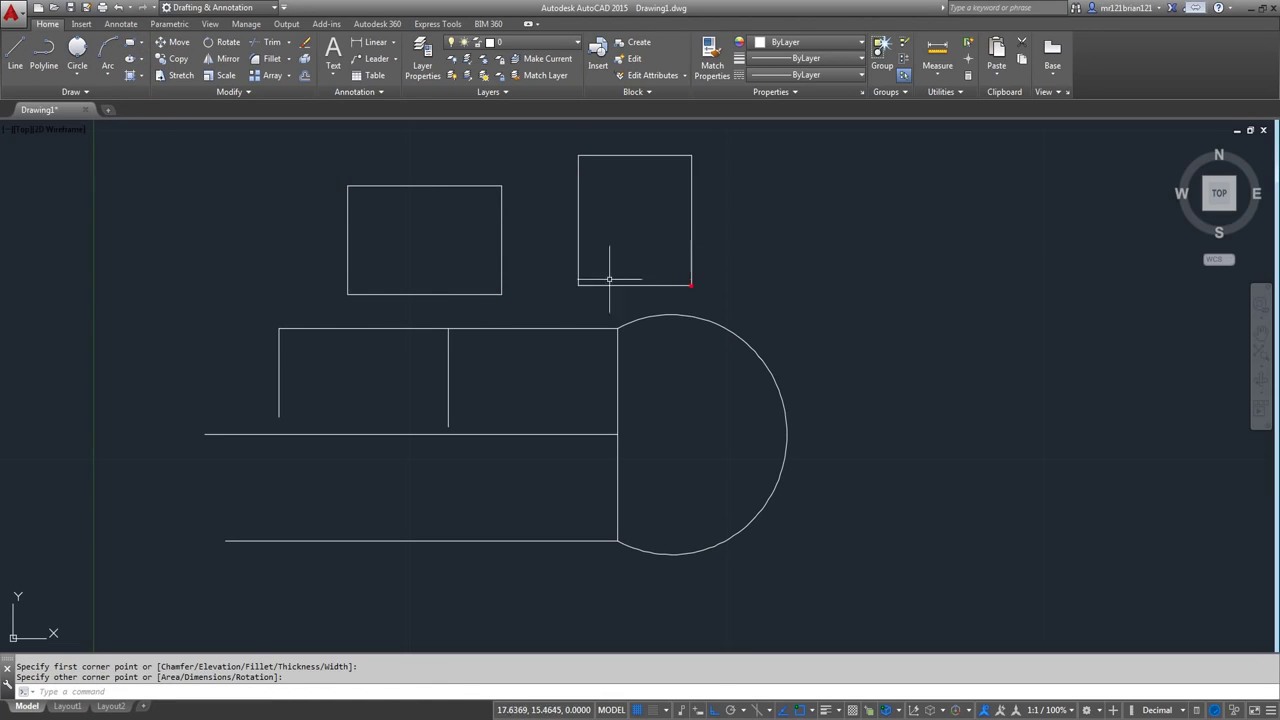
- Draw a closed wide rectangle from four individual line segments to the right of the two rectangles
click(15, 52)
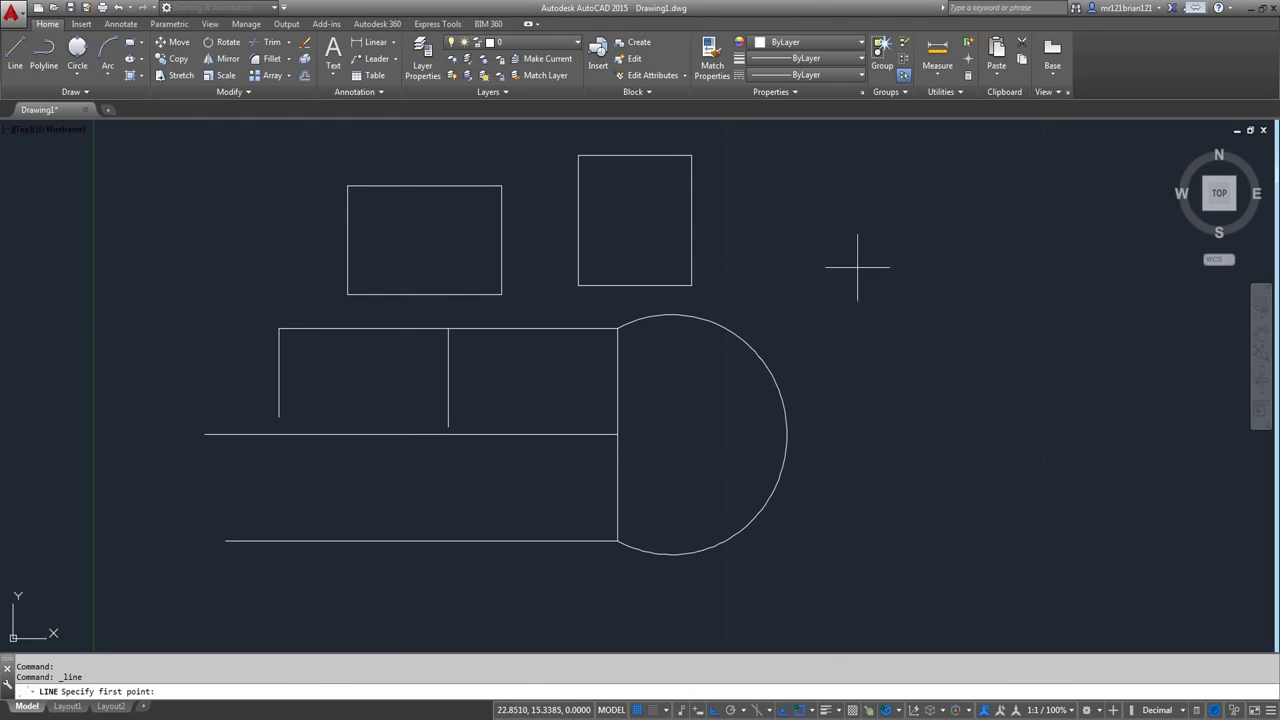
click(880, 216)
click(880, 313)
click(1055, 313)
click(1055, 216)
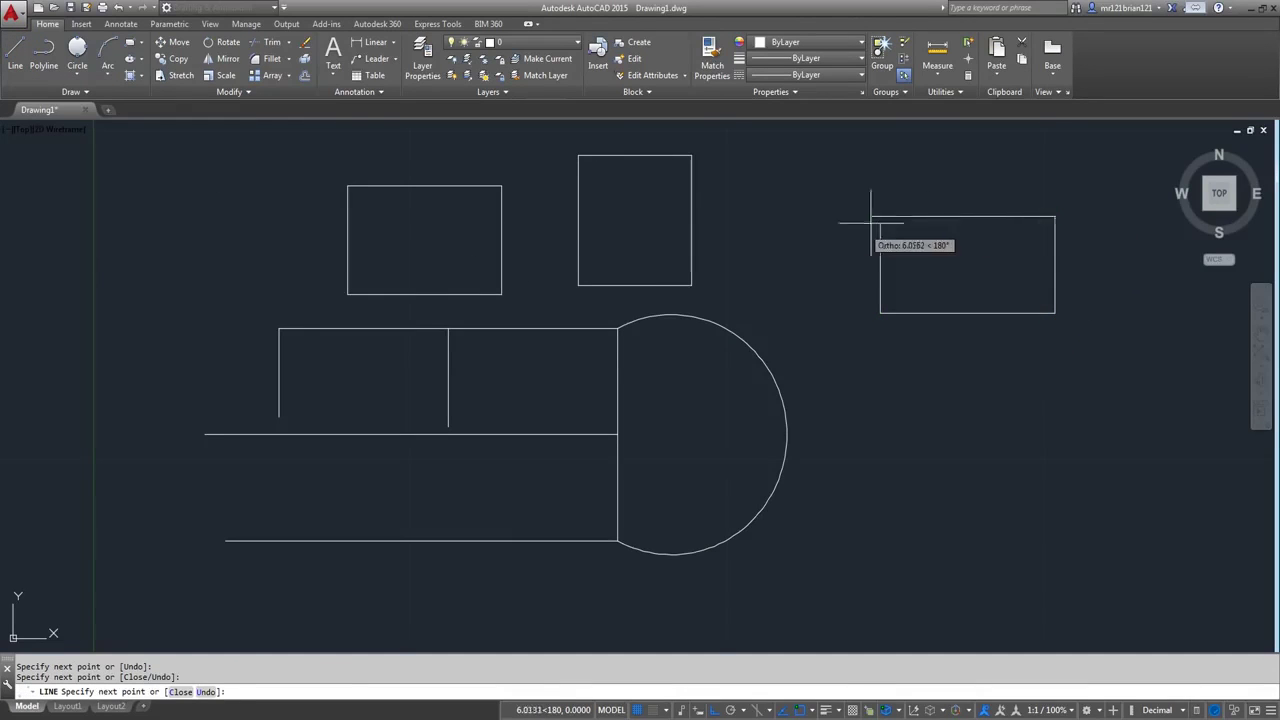
click(880, 210)
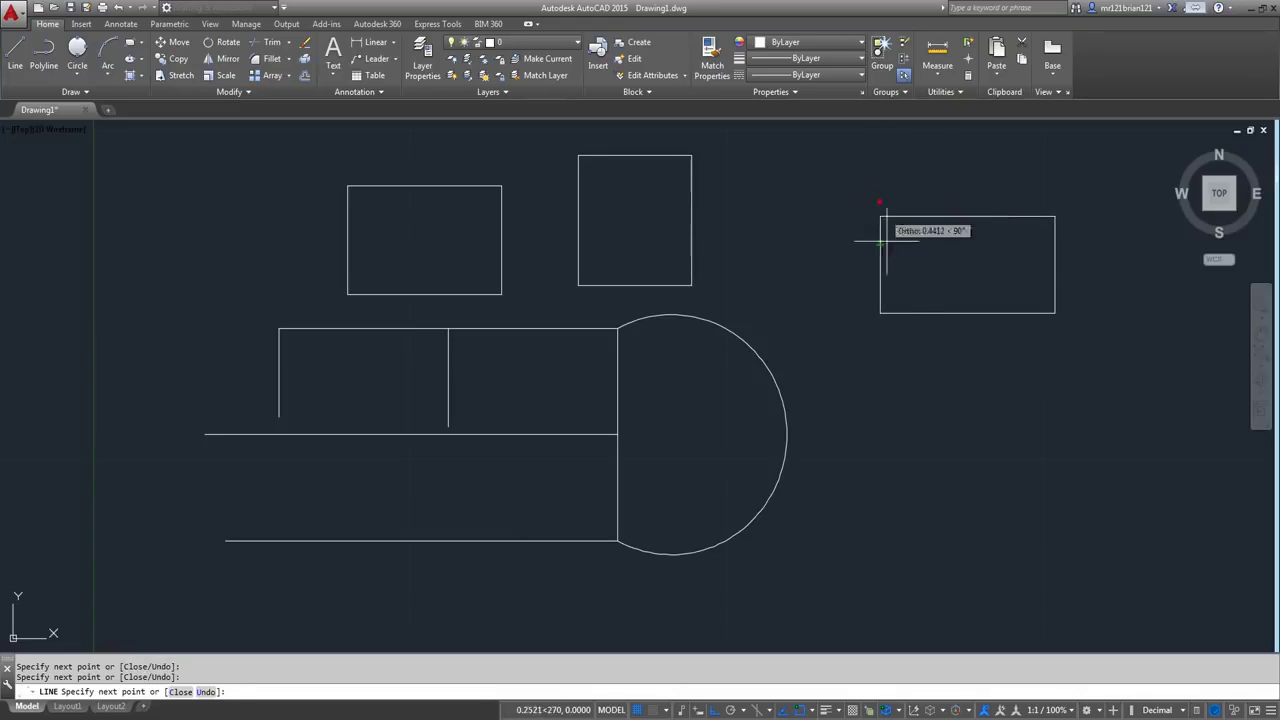
key(Return)
middle_drag(1003, 378, 658, 377)
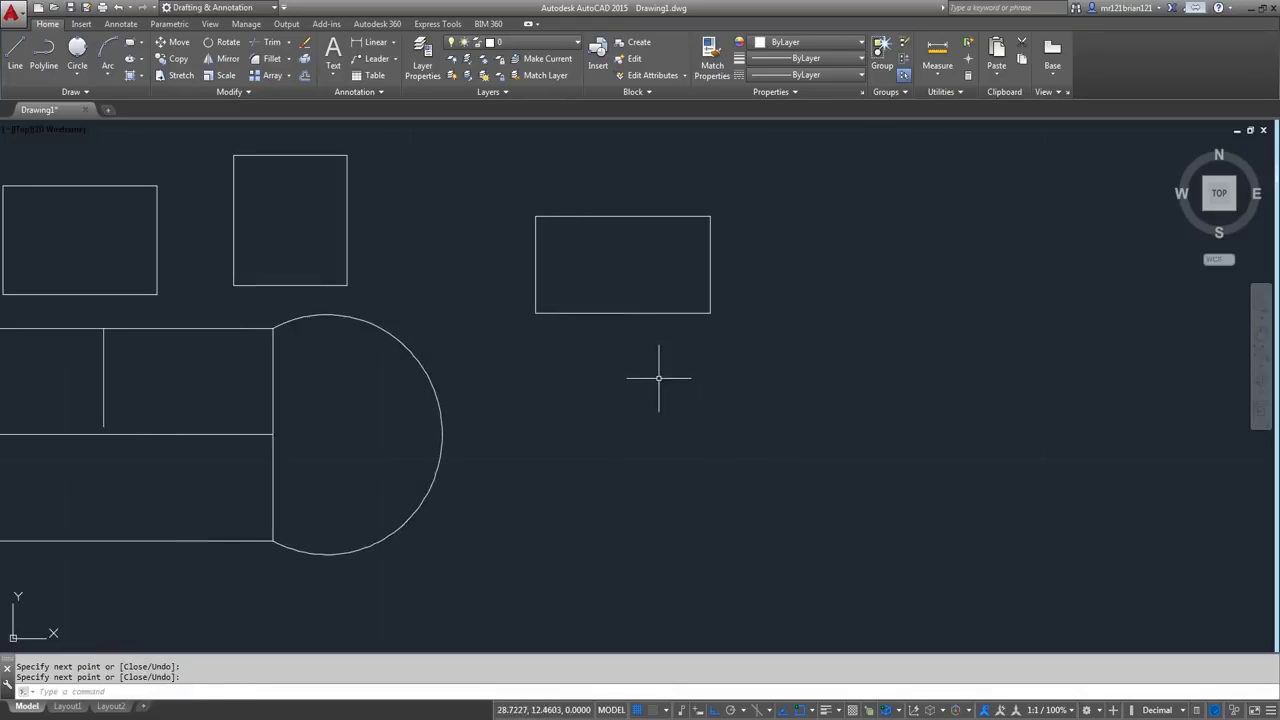
- Draw a wide horizontal ellipse by its center and axis endpoints, beside the wide rectangle on its left
middle_drag(231, 272, 585, 302)
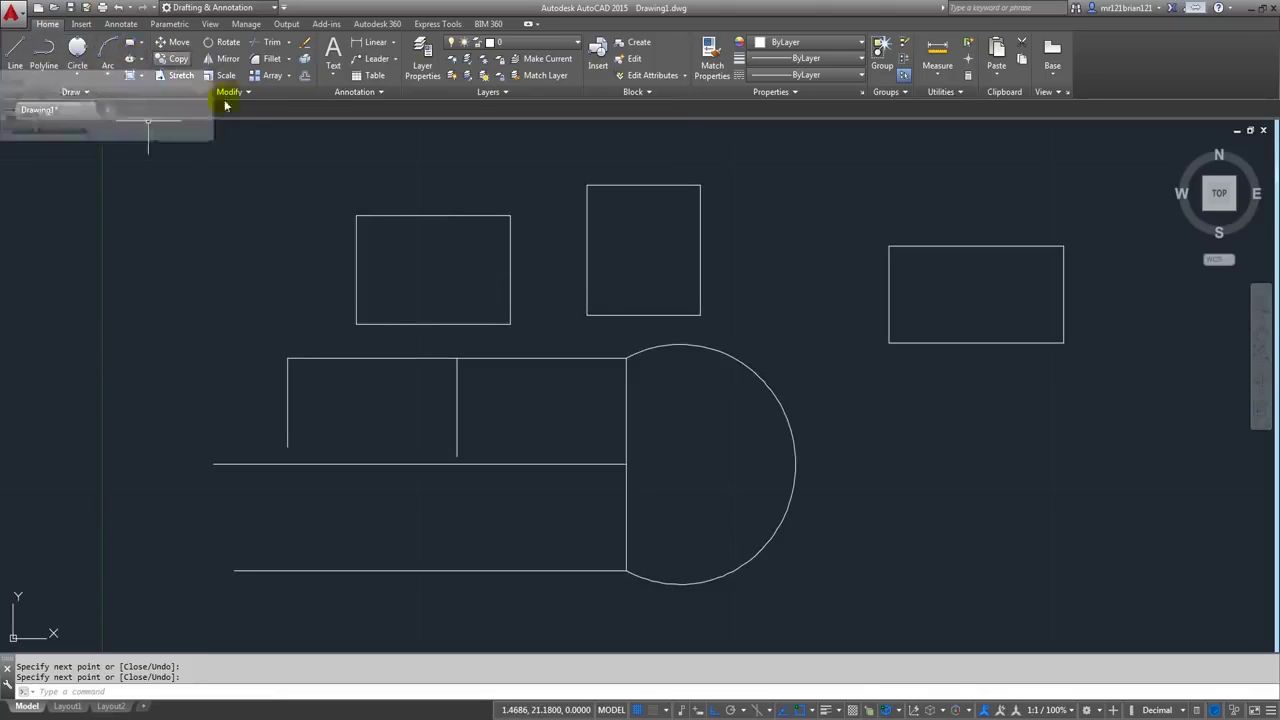
click(141, 60)
click(141, 60)
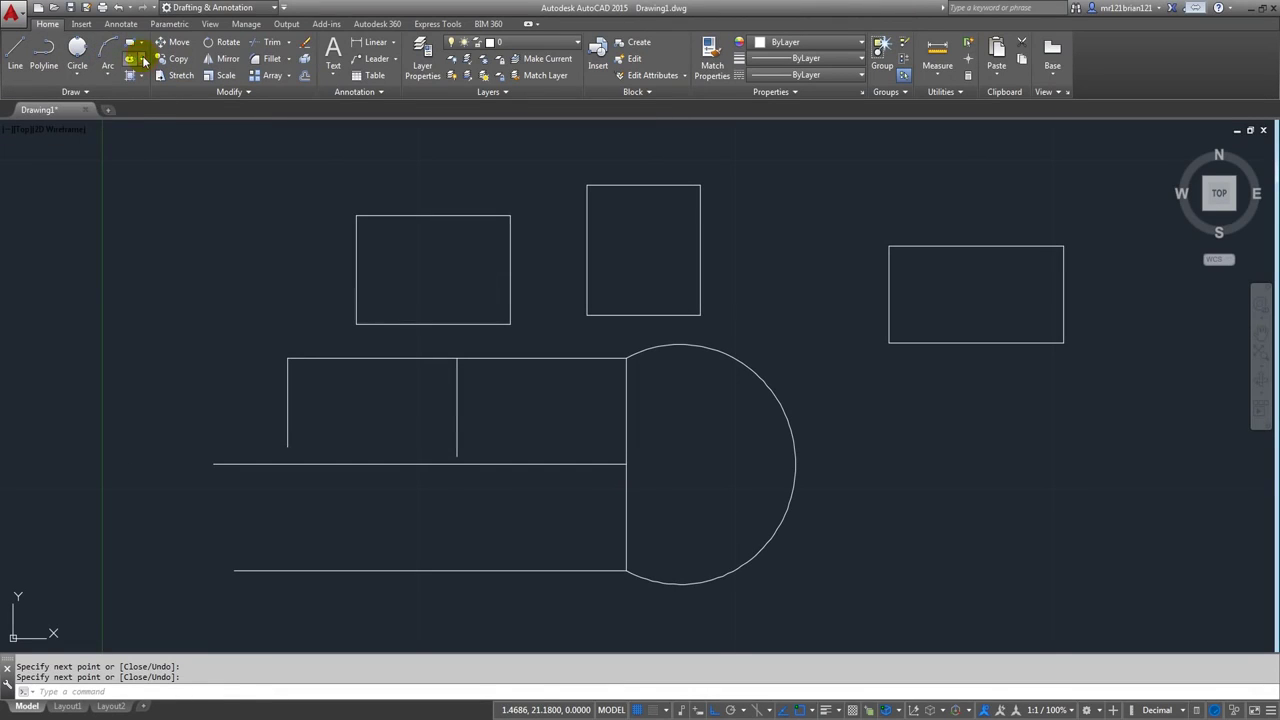
click(141, 60)
click(110, 101)
click(164, 263)
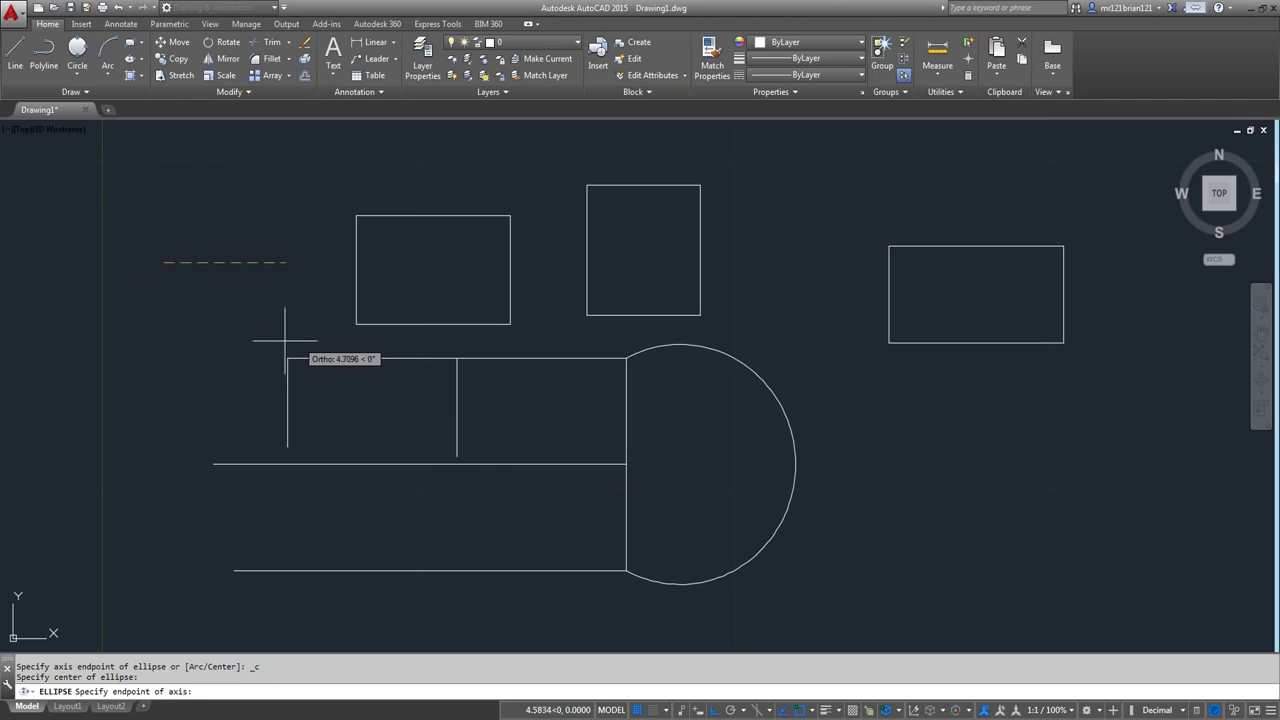
click(253, 330)
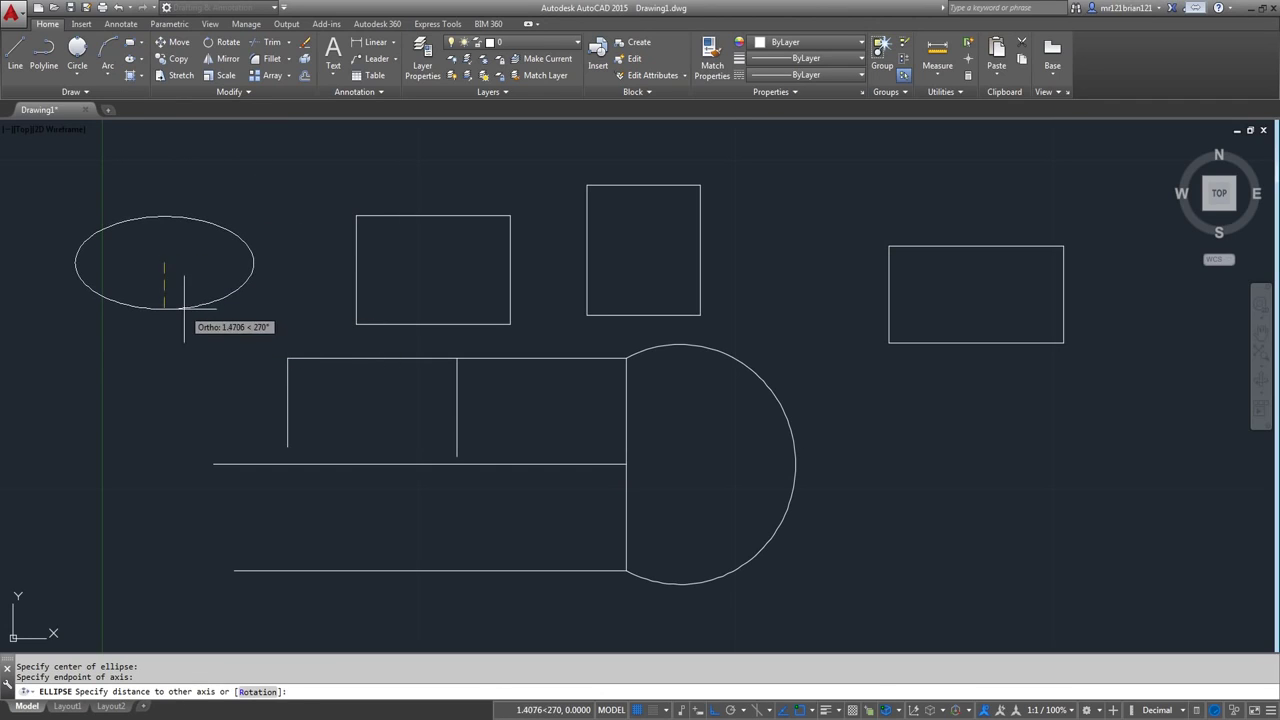
click(184, 303)
middle_drag(243, 316, 199, 307)
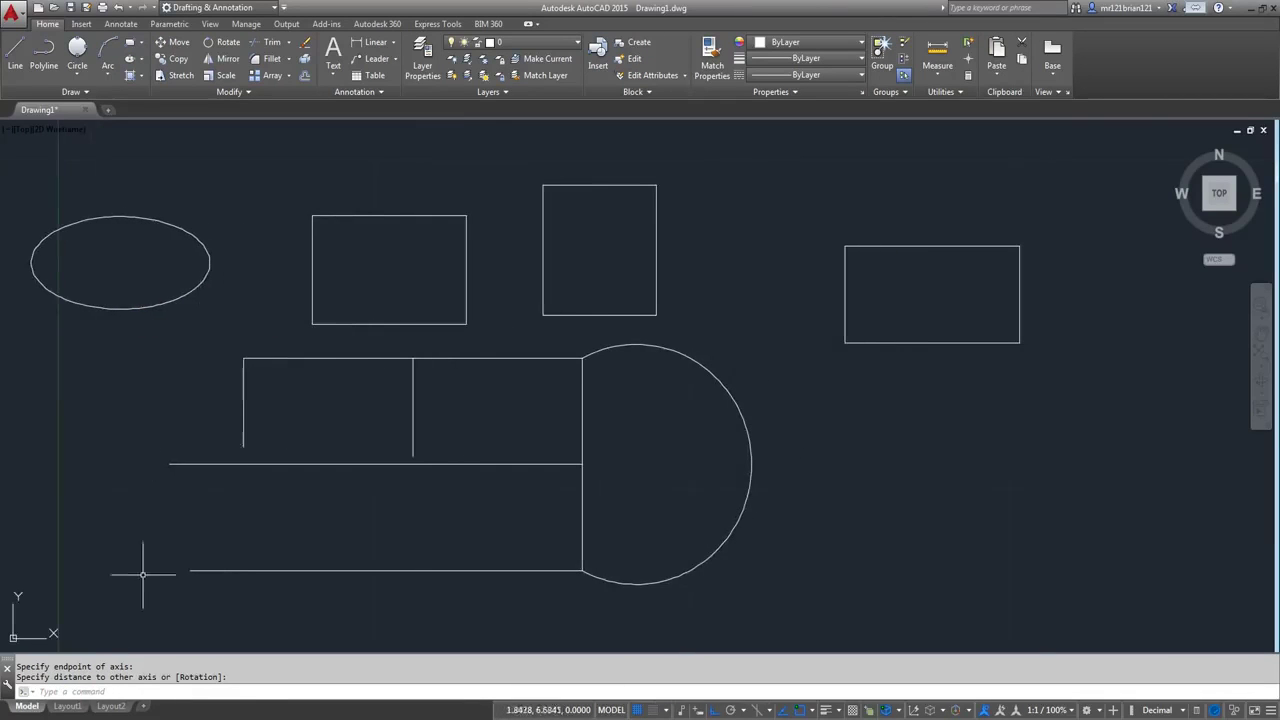
scroll(143, 574, down, 2)
middle_drag(149, 566, 207, 454)
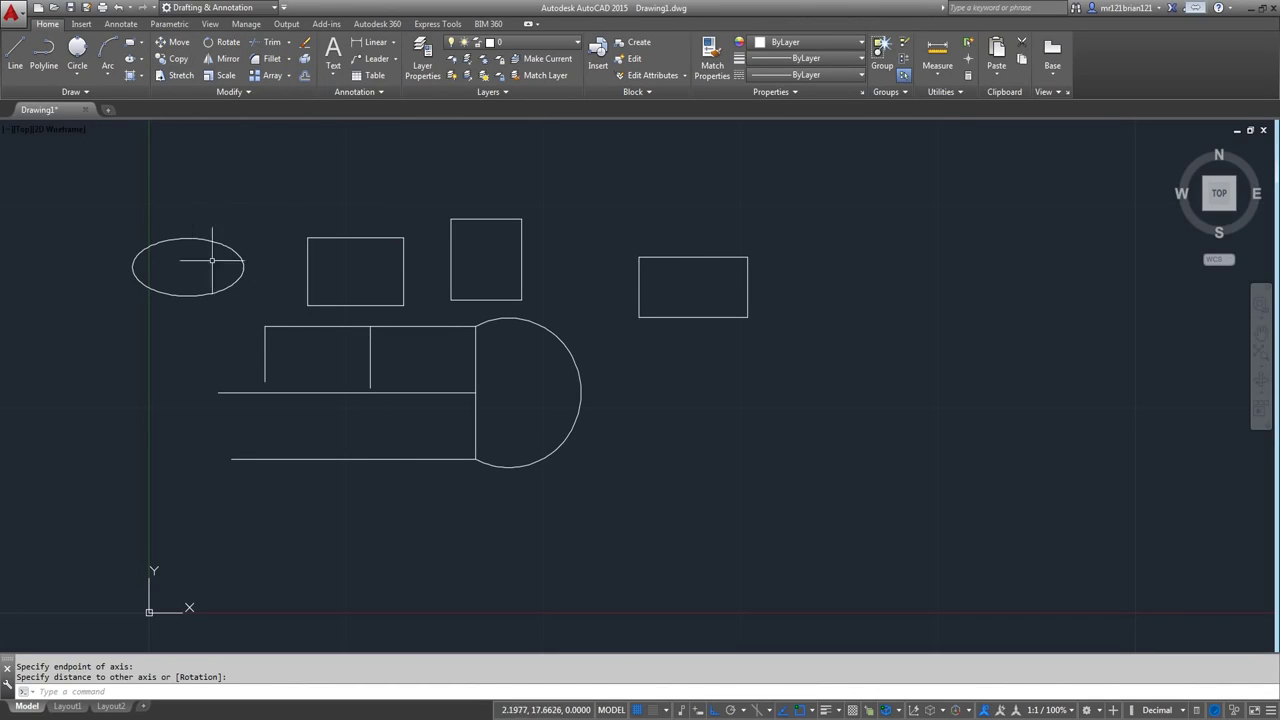
click(226, 200)
click(185, 252)
key(Escape)
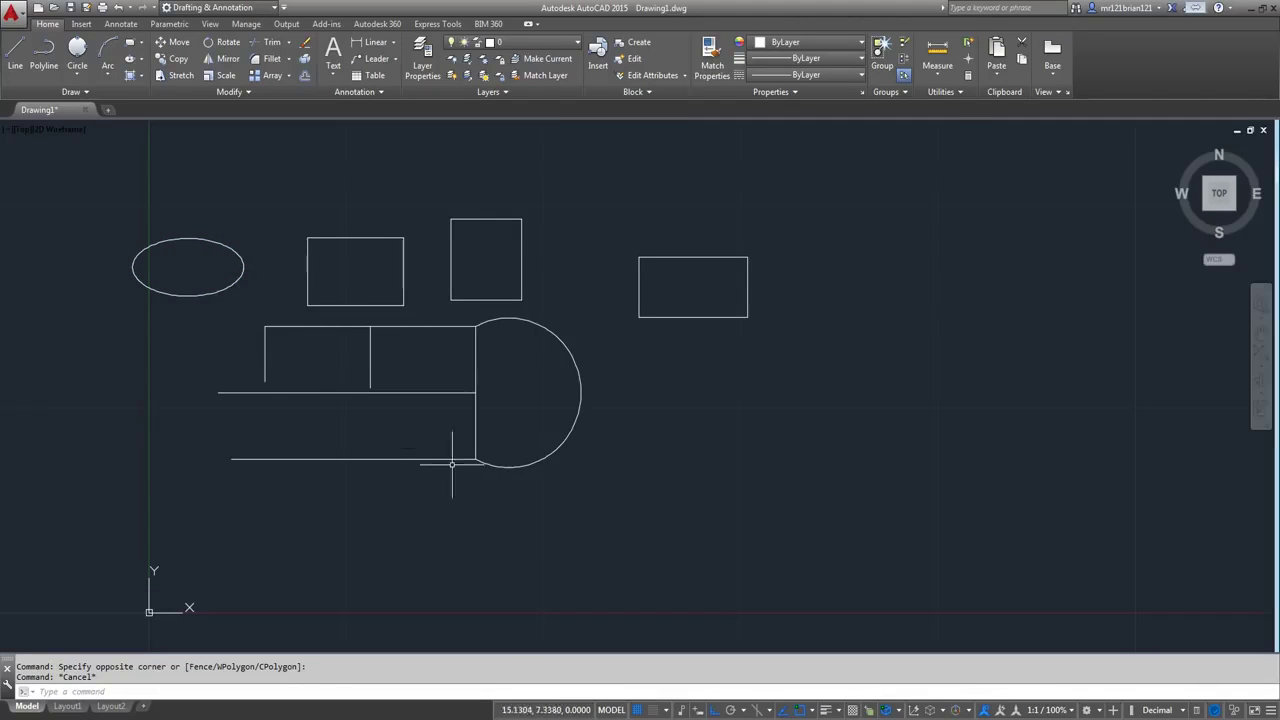
scroll(333, 393, up, 2)
click(320, 354)
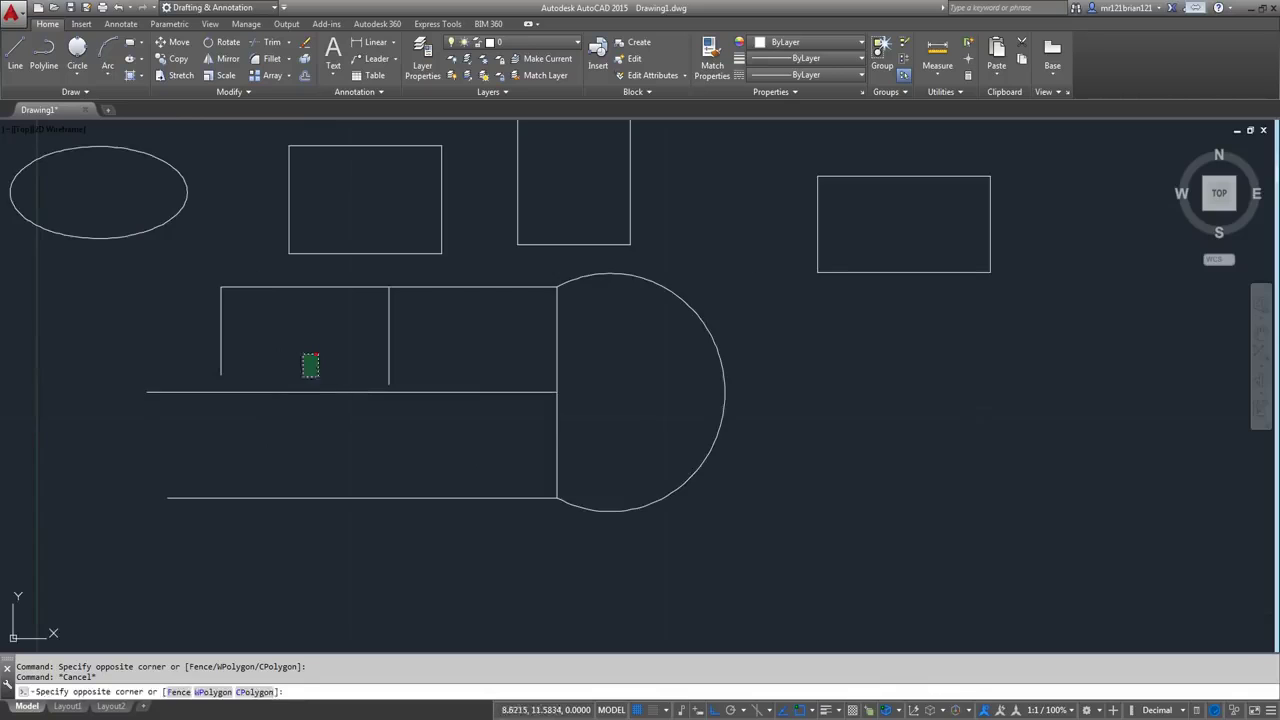
click(287, 404)
scroll(463, 270, down, 2)
middle_drag(463, 271, 446, 328)
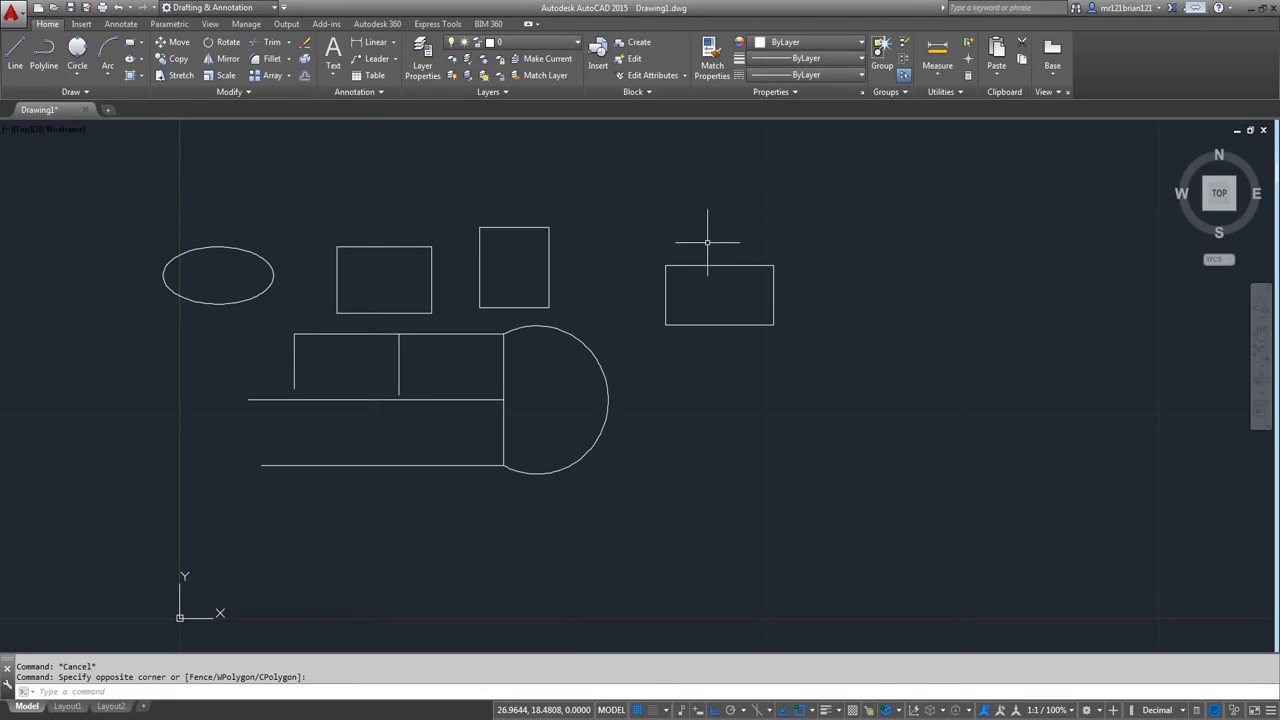
click(742, 210)
click(614, 206)
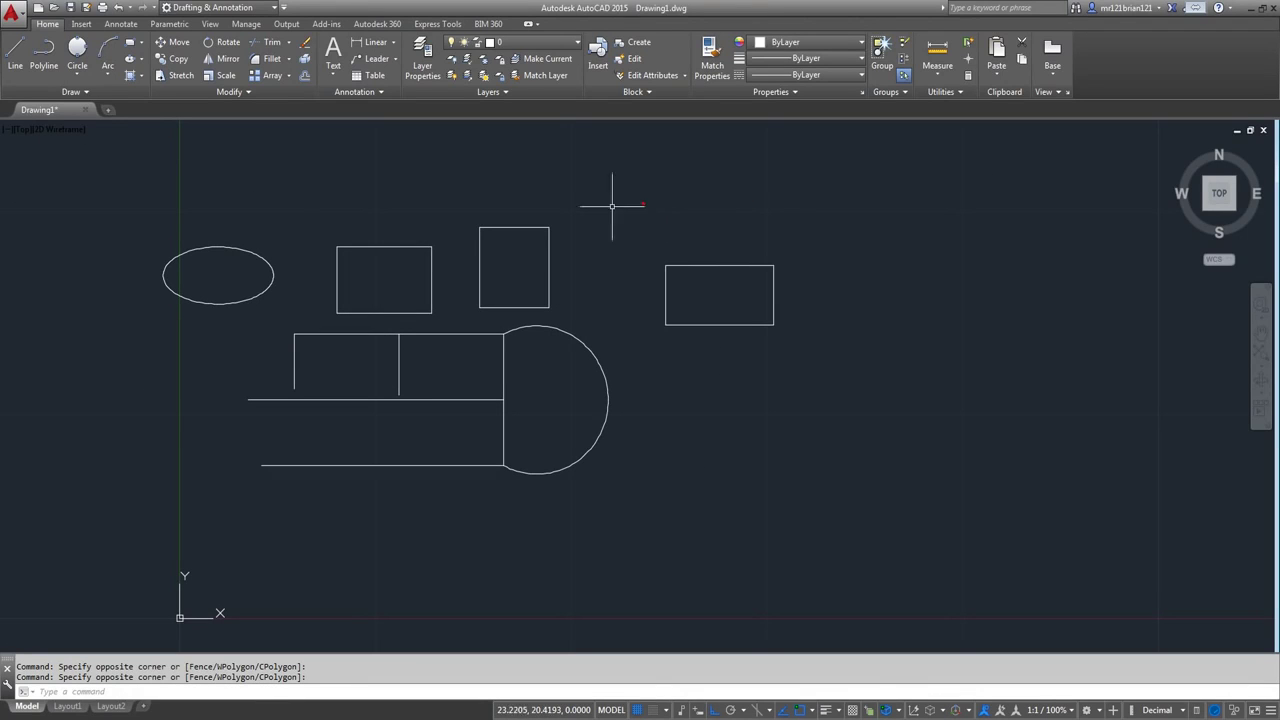
- Move the four-line rectangle 15 units horizontally to the right, using its lower-left corner as the base point
click(178, 44)
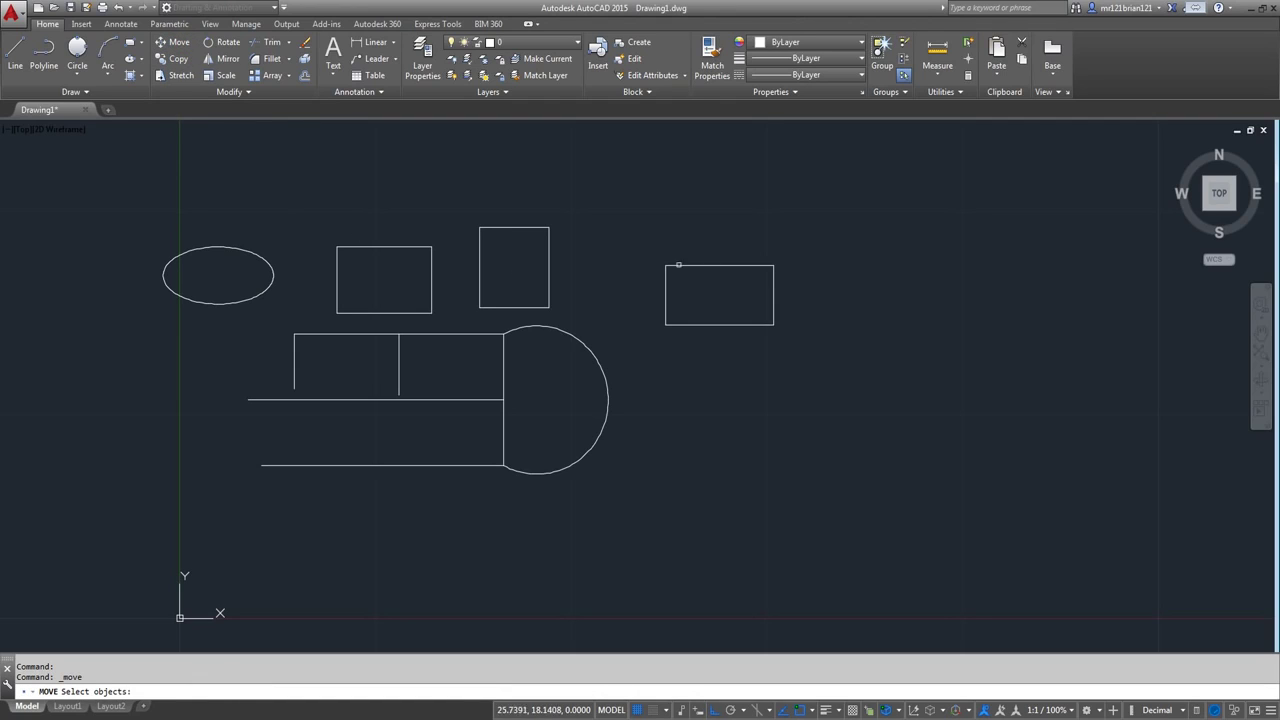
click(707, 239)
click(657, 302)
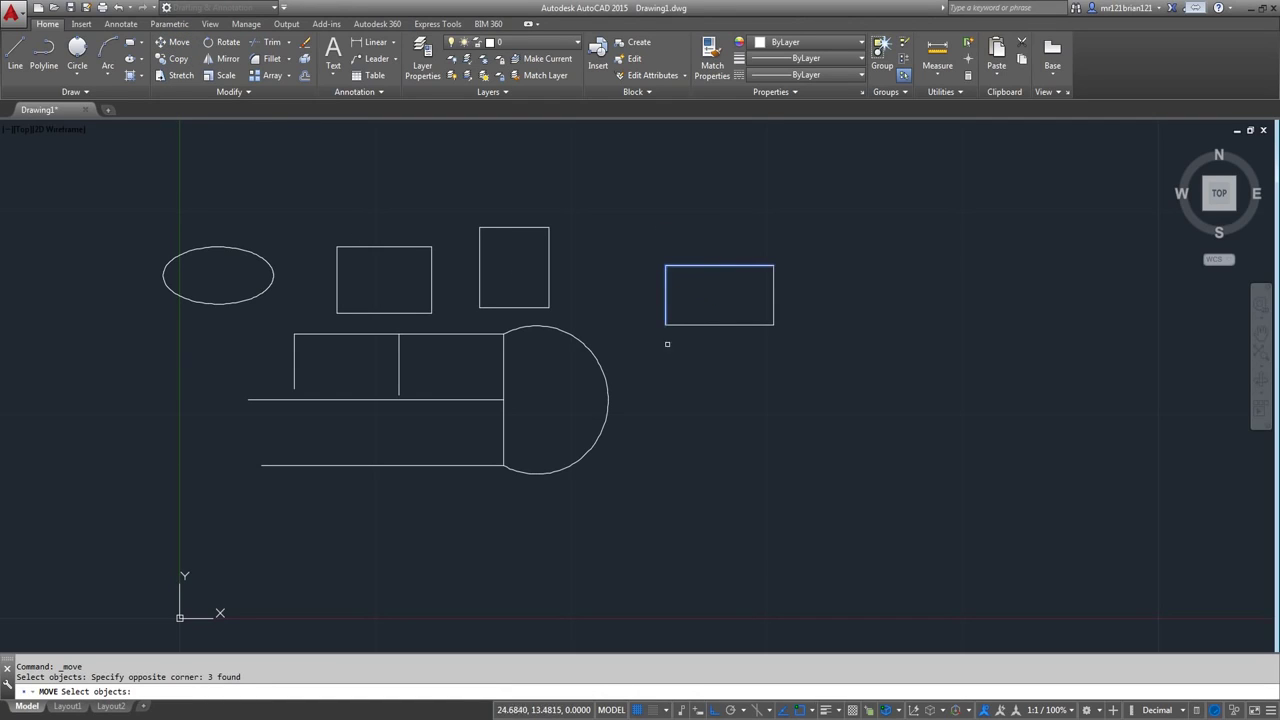
click(795, 232)
click(609, 353)
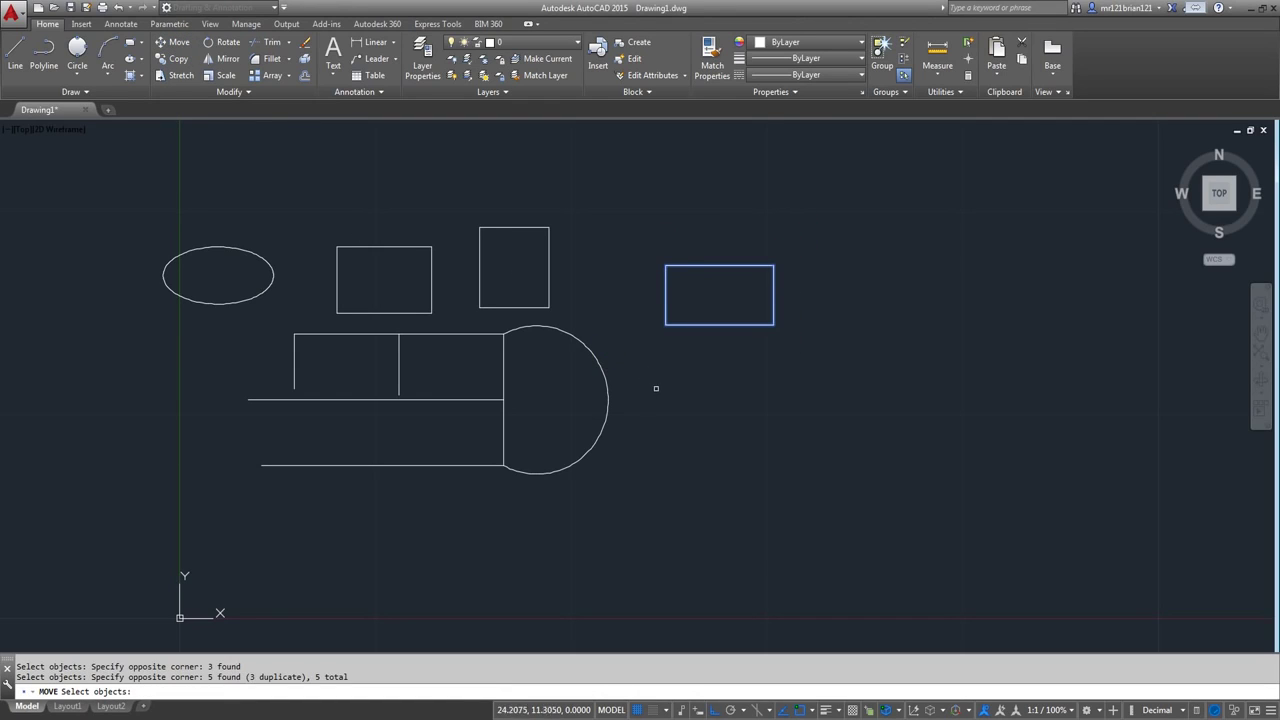
click(712, 256)
click(634, 290)
key(Return)
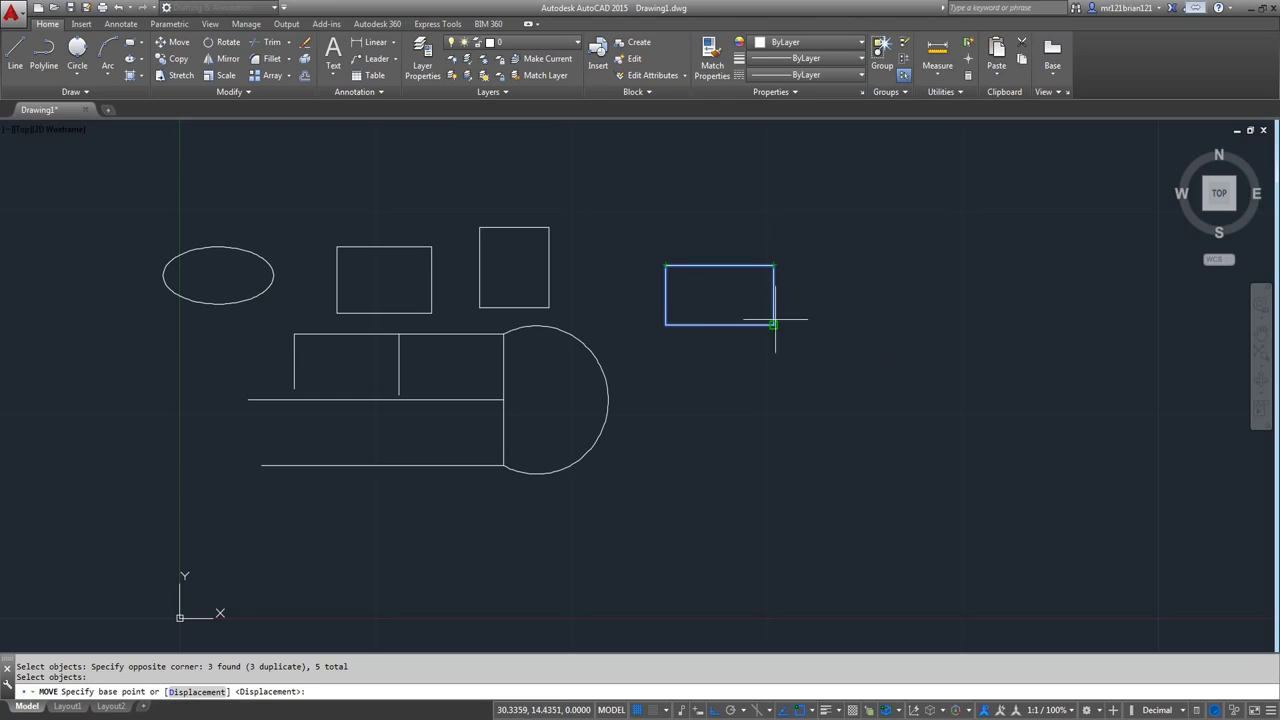
click(665, 324)
scroll(592, 311, down, 2)
scroll(580, 318, up, 2)
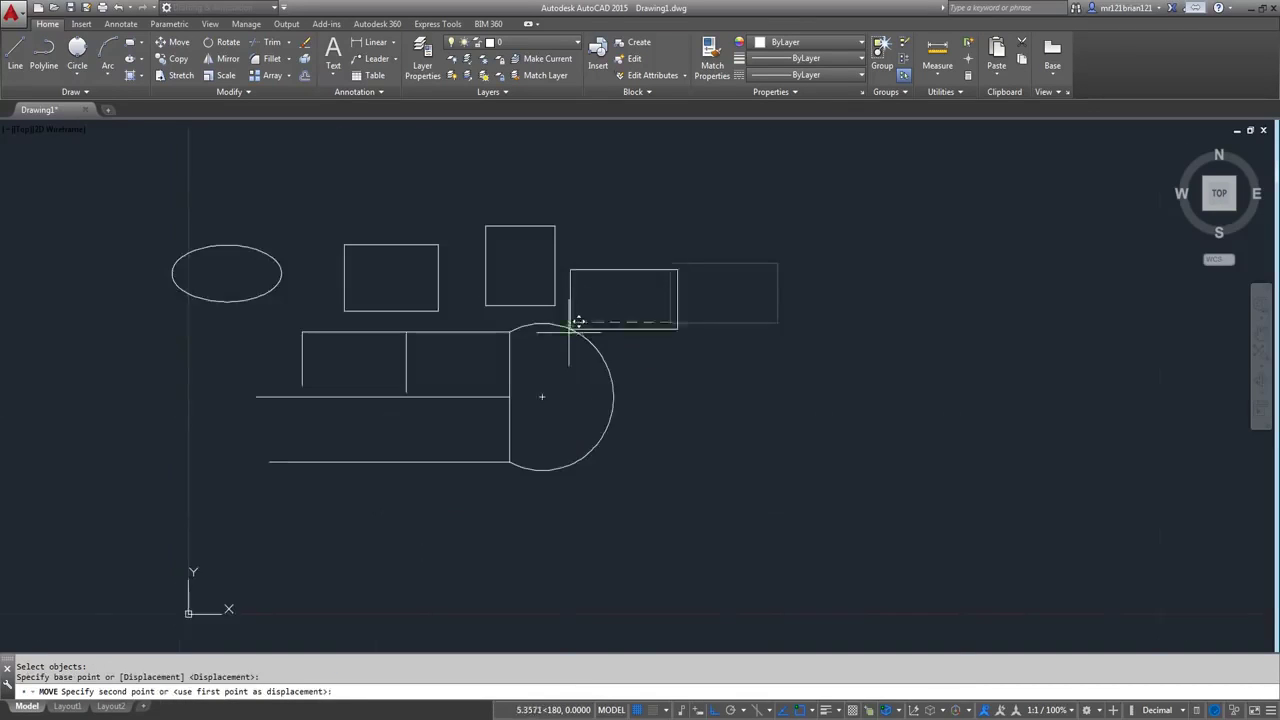
scroll(578, 322, up, 4)
scroll(580, 323, down, 4)
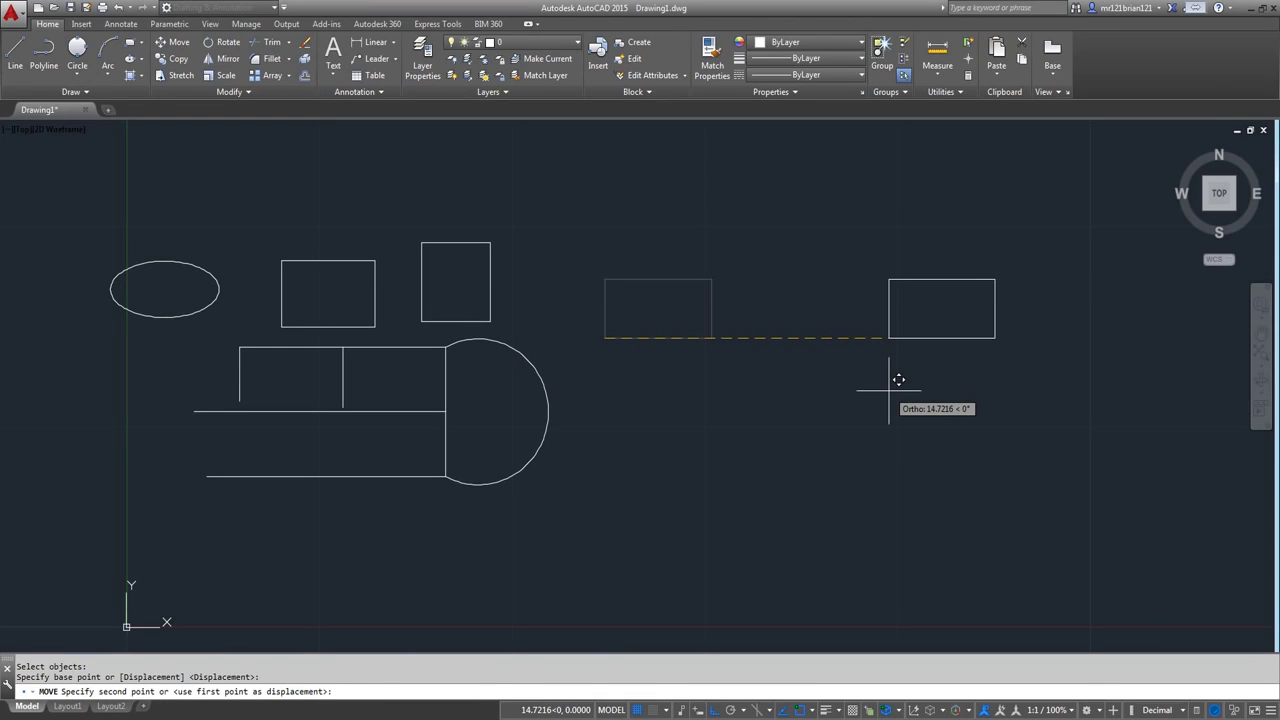
key(Return)
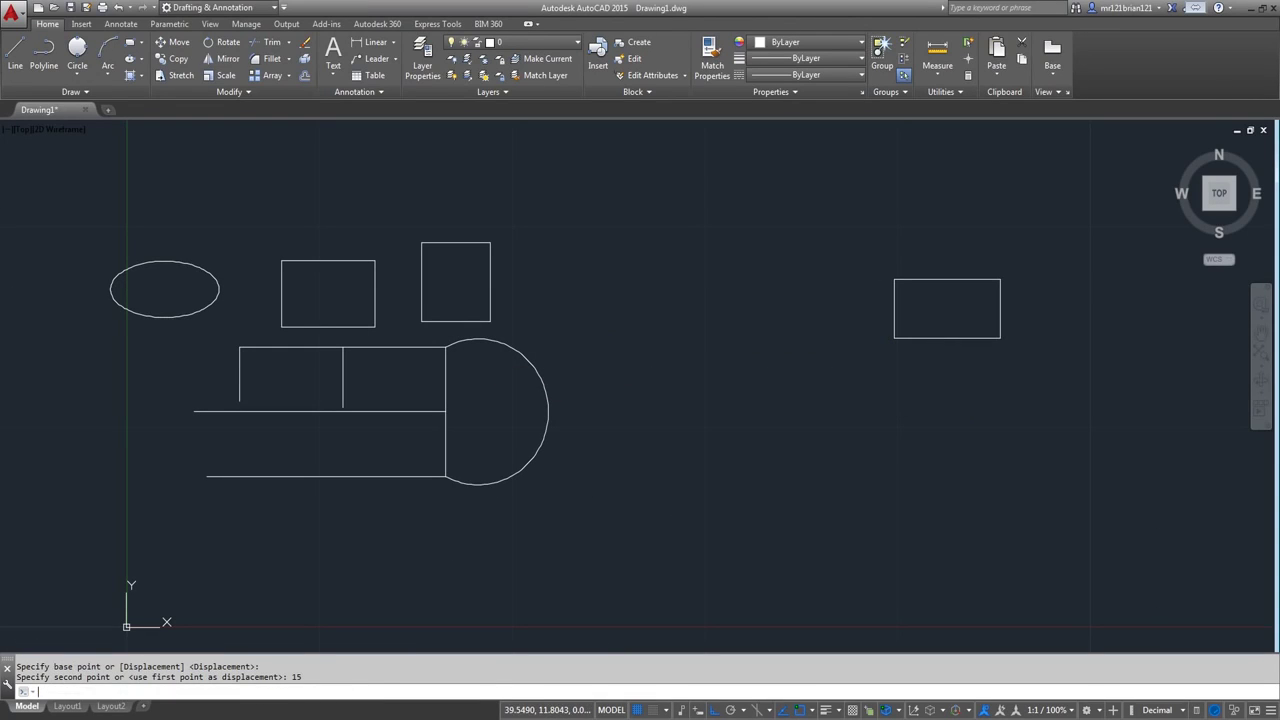
- Move the four-line rectangle by its lower-left corner onto the rightmost point of the large arc
click(1057, 236)
click(851, 400)
key(space)
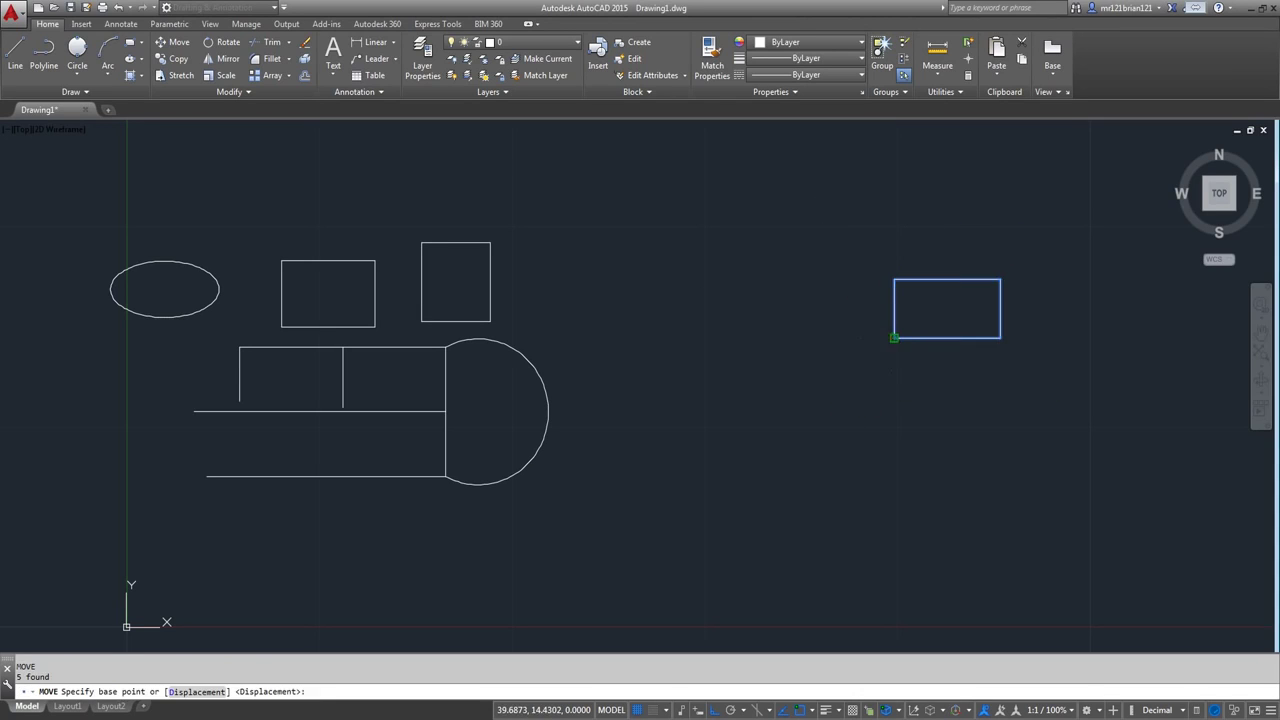
click(894, 337)
scroll(474, 366, down, 3)
scroll(560, 380, up, 5)
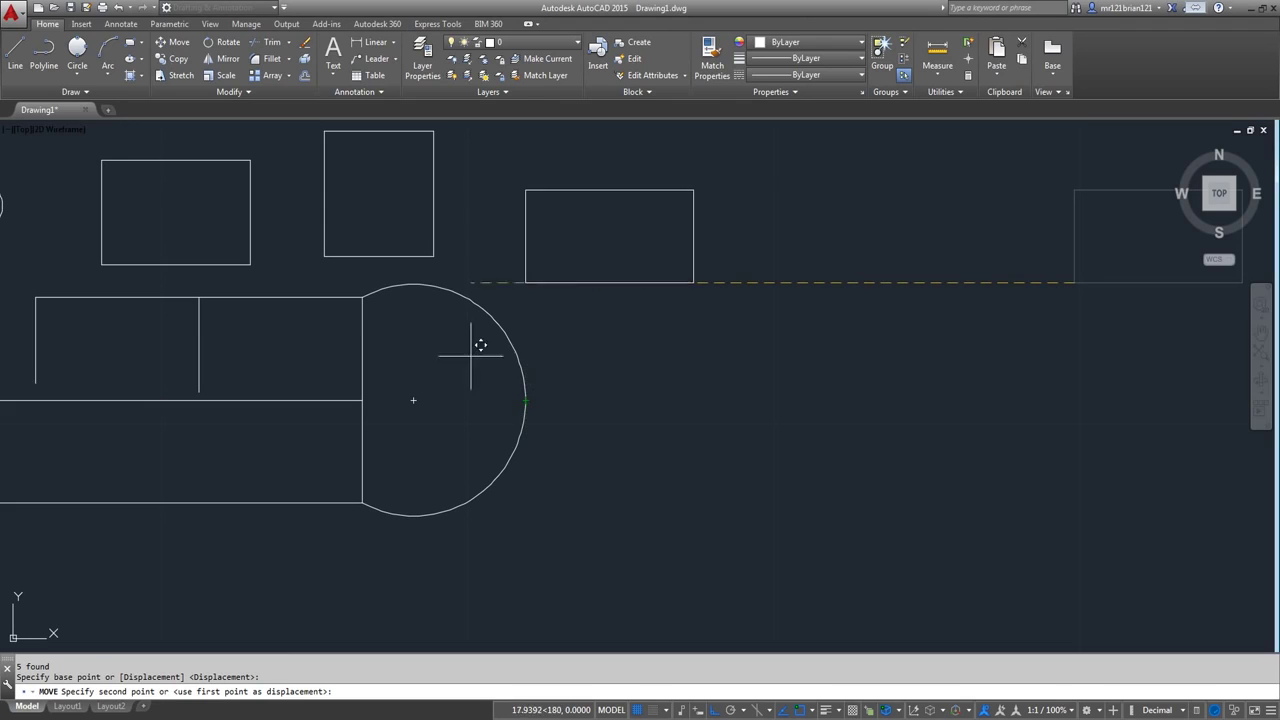
click(525, 400)
- Delete all lines of the rectangle attached to the arc's right side
middle_drag(328, 351, 591, 353)
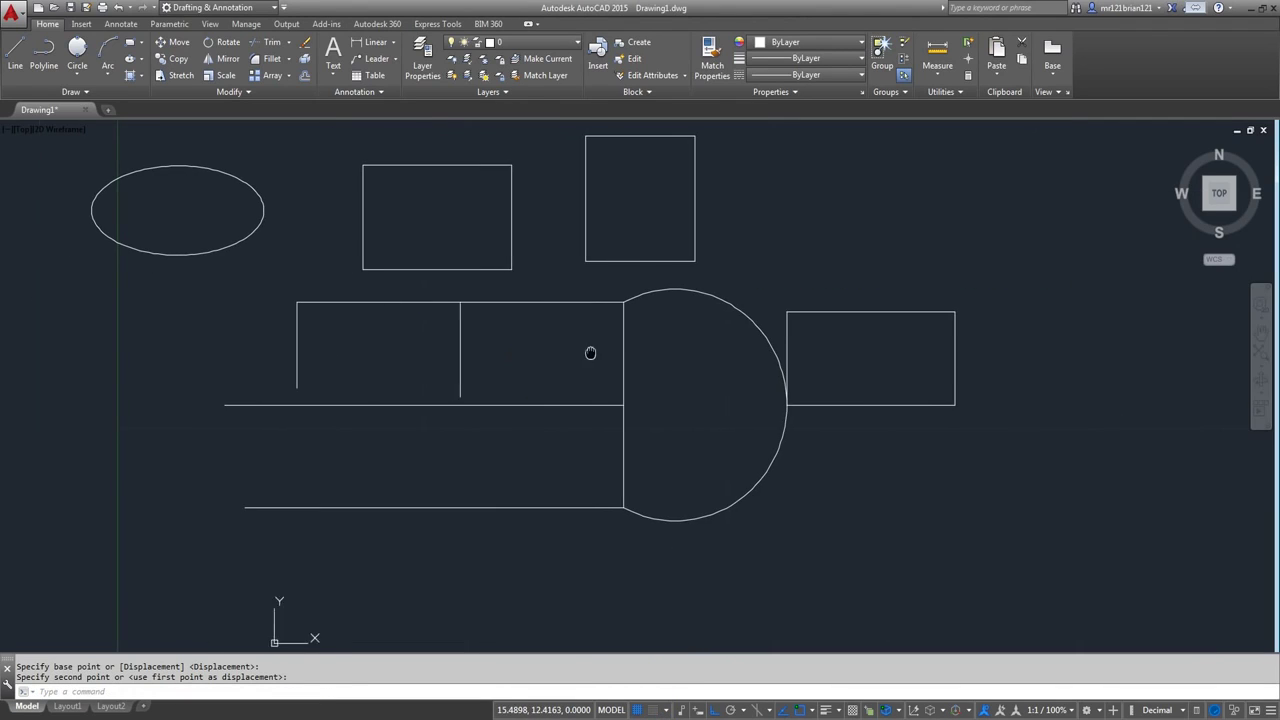
scroll(507, 315, down, 2)
middle_drag(507, 314, 494, 332)
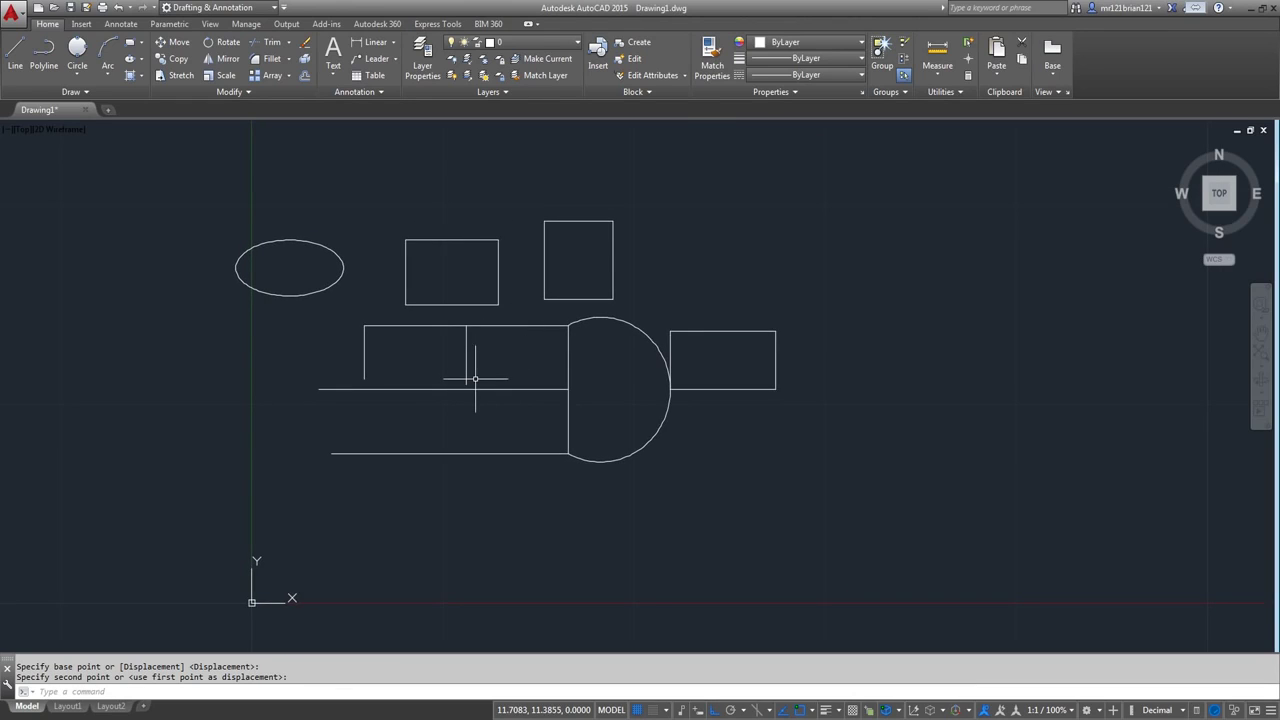
scroll(475, 379, up, 2)
click(774, 228)
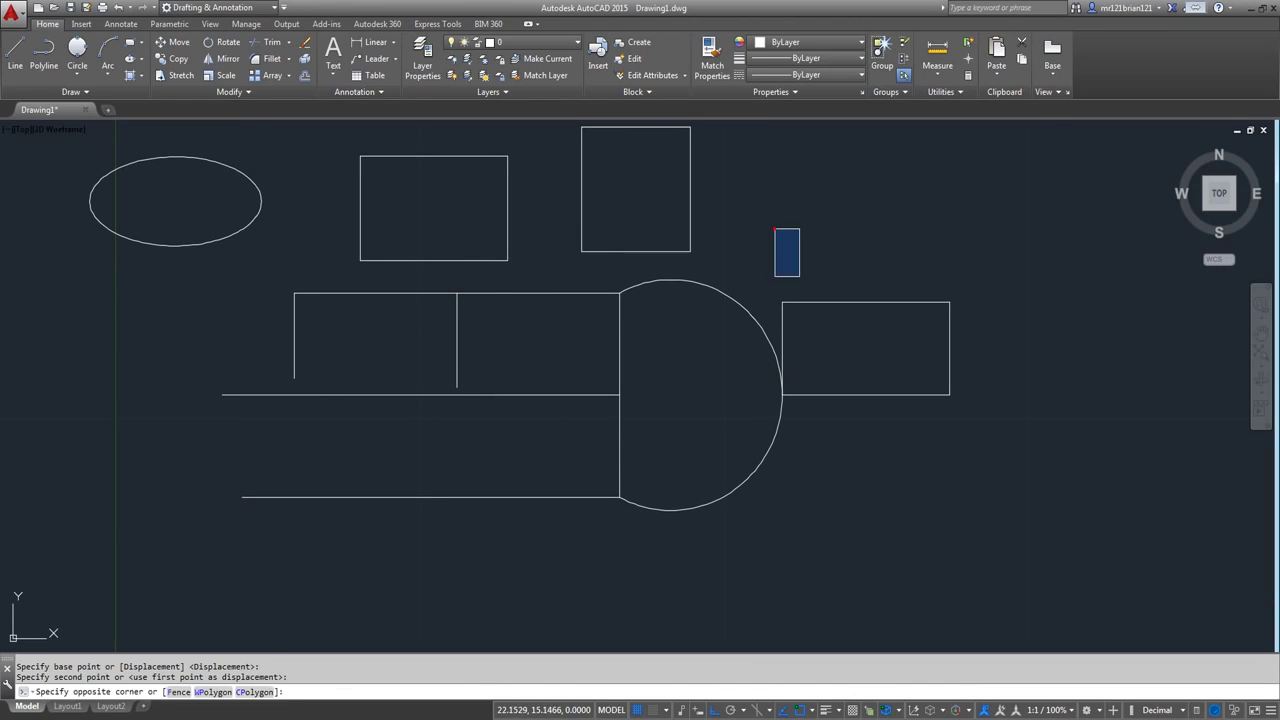
click(1023, 434)
key(Delete)
- Copy the taller rectangle three times in a horizontal row to its right, spacing the copies freehand
middle_drag(378, 154, 378, 184)
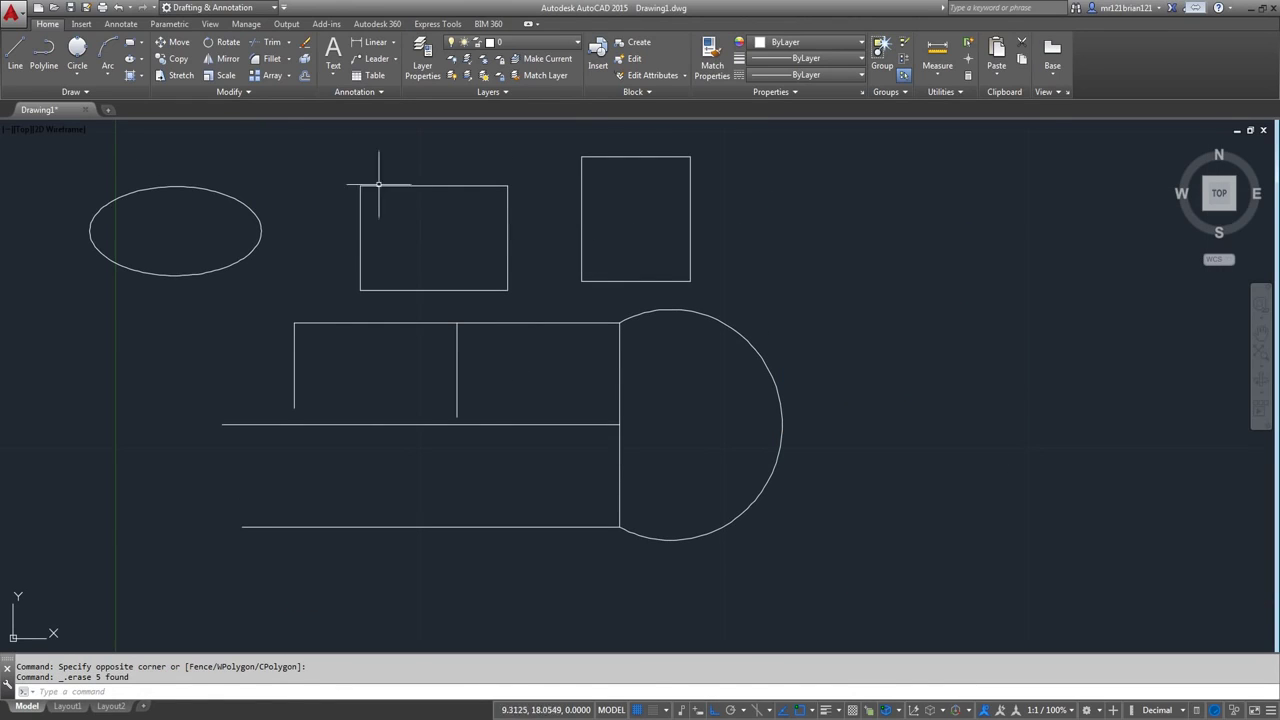
click(176, 58)
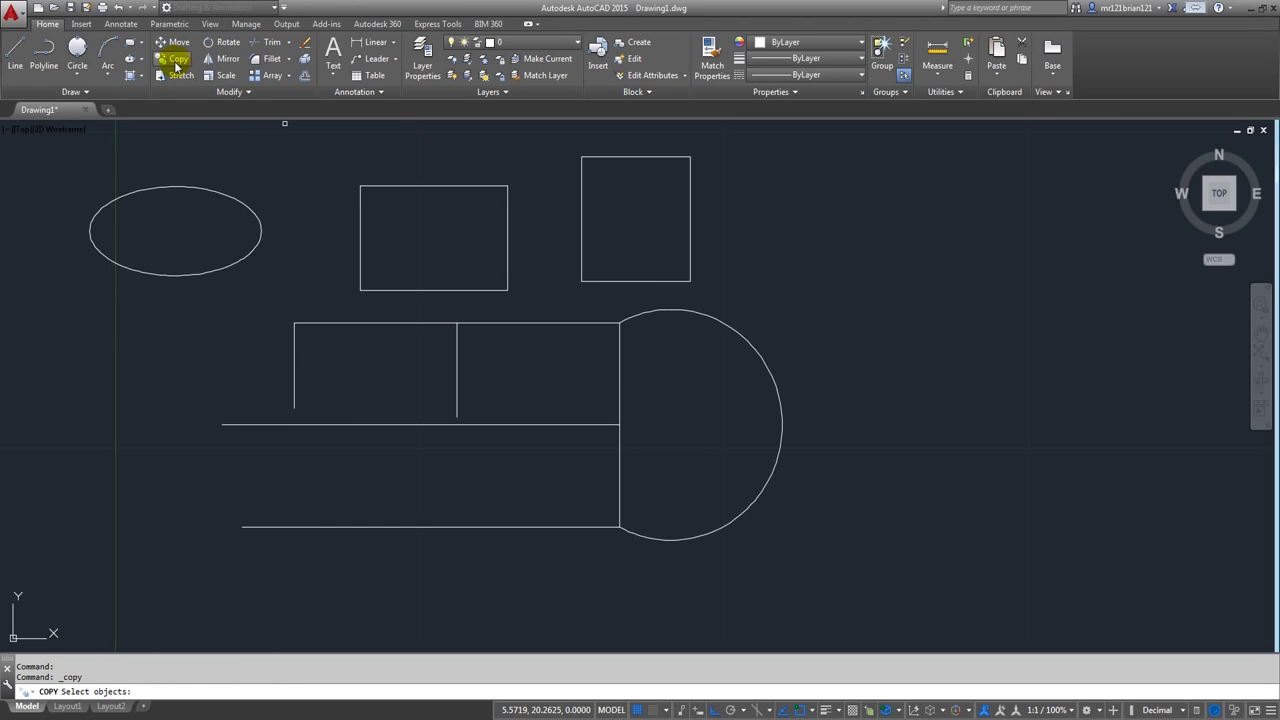
click(748, 154)
click(620, 262)
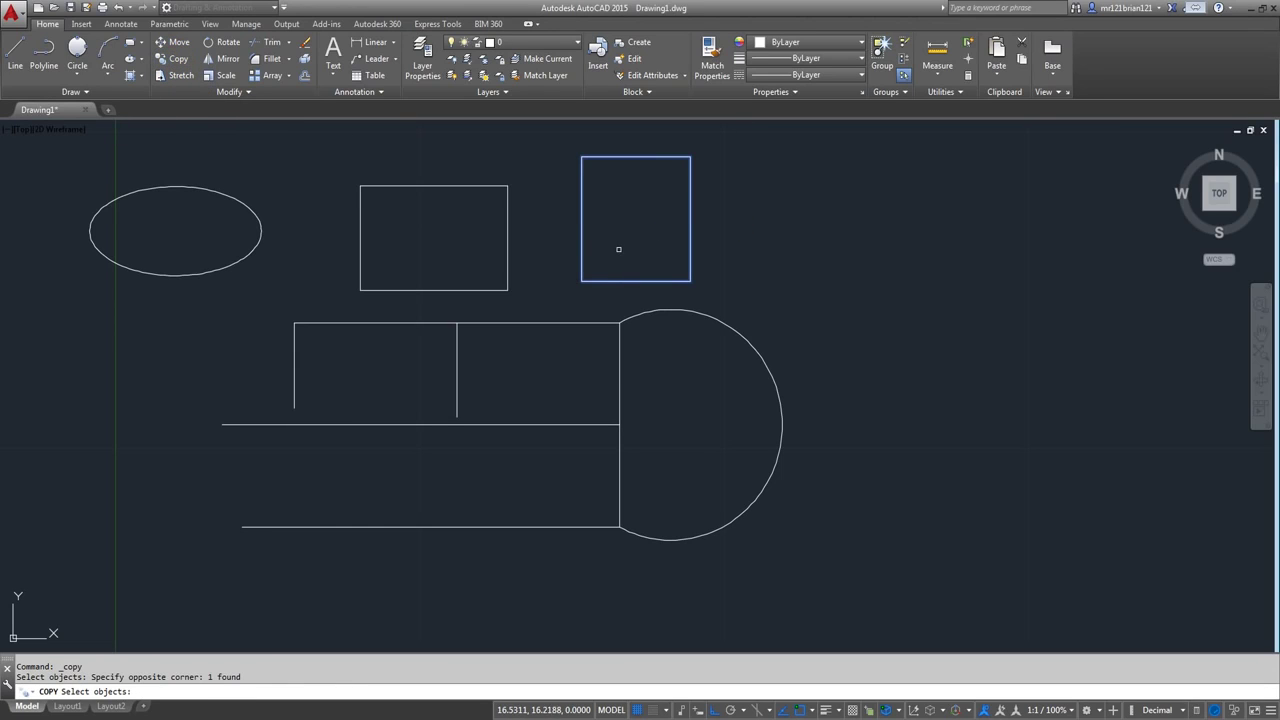
key(Return)
click(607, 225)
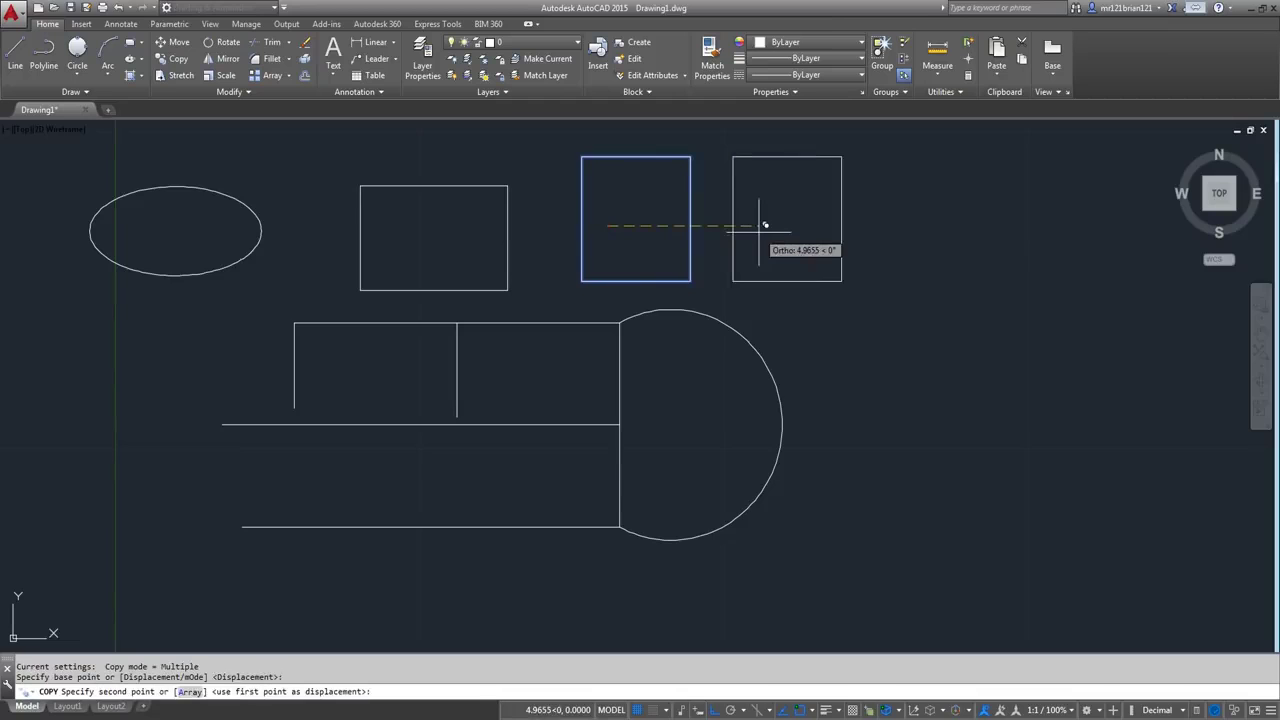
scroll(714, 232, down, 2)
middle_drag(710, 233, 467, 336)
scroll(467, 337, up, 2)
click(554, 317)
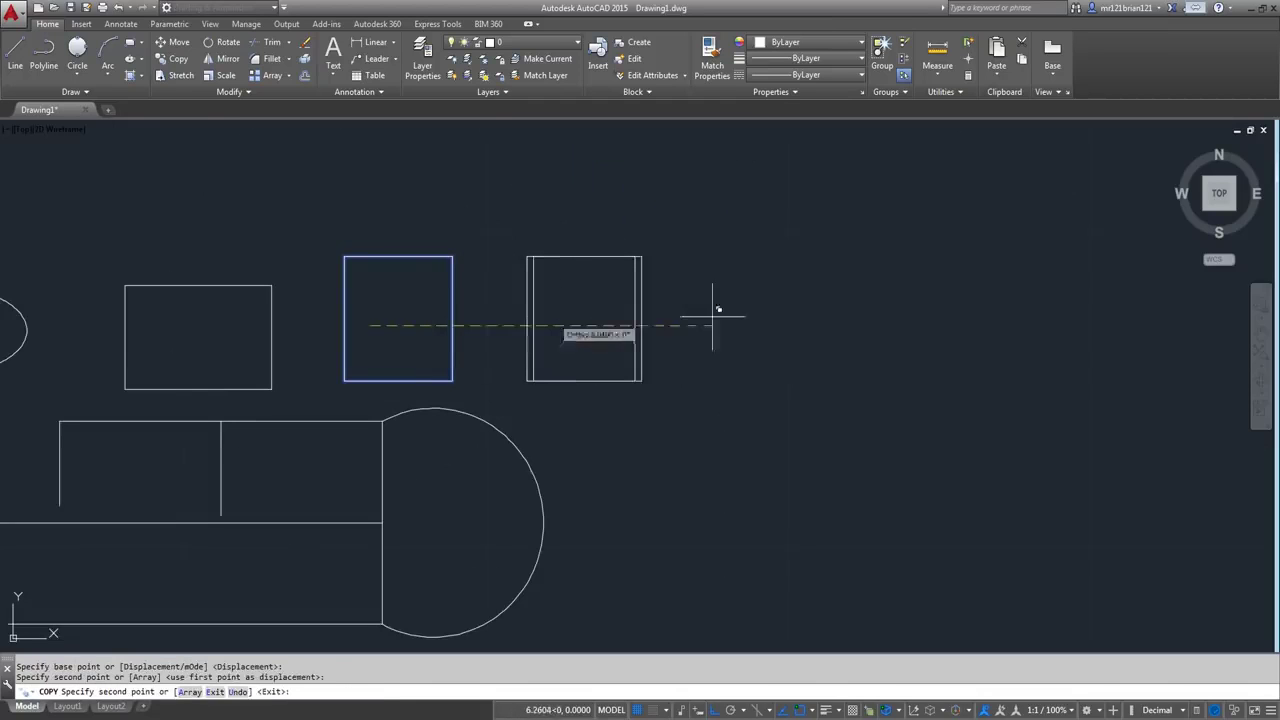
click(812, 318)
click(1030, 300)
- Place three more copies of the taller rectangle straight above it at distances of 5, 10 and 15, and finish copying
scroll(512, 208, down, 2)
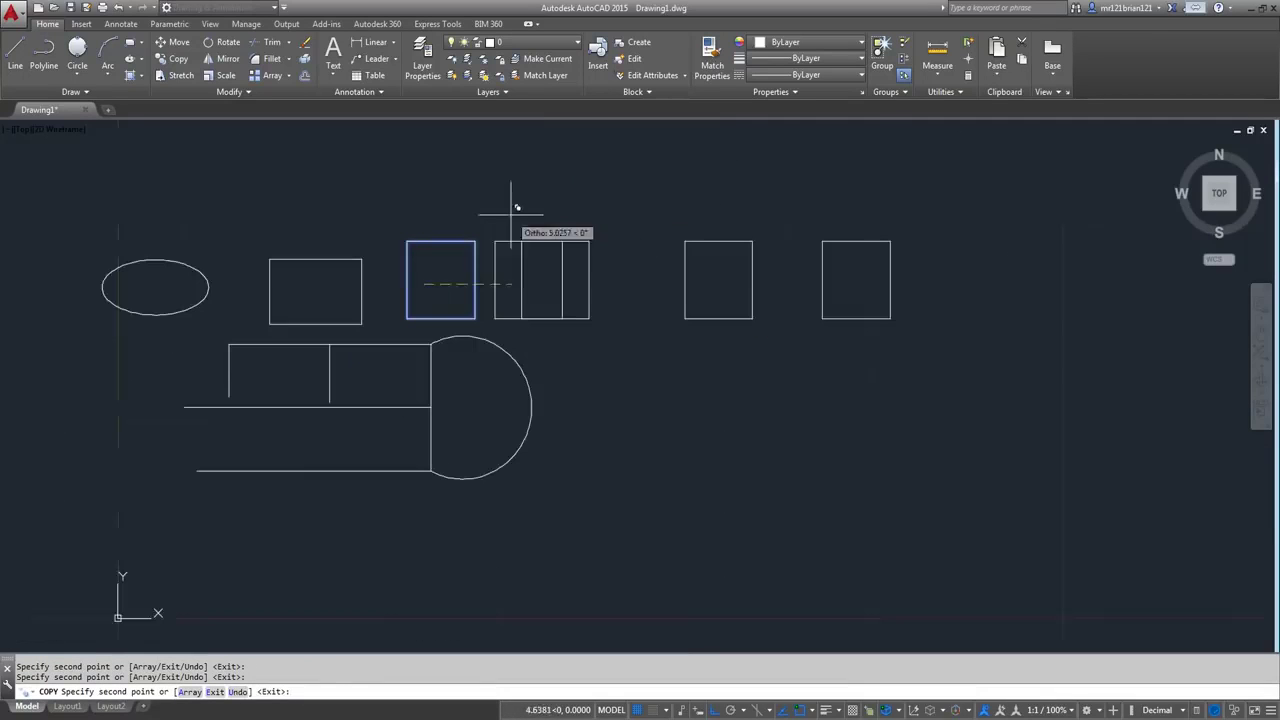
middle_drag(413, 167, 436, 360)
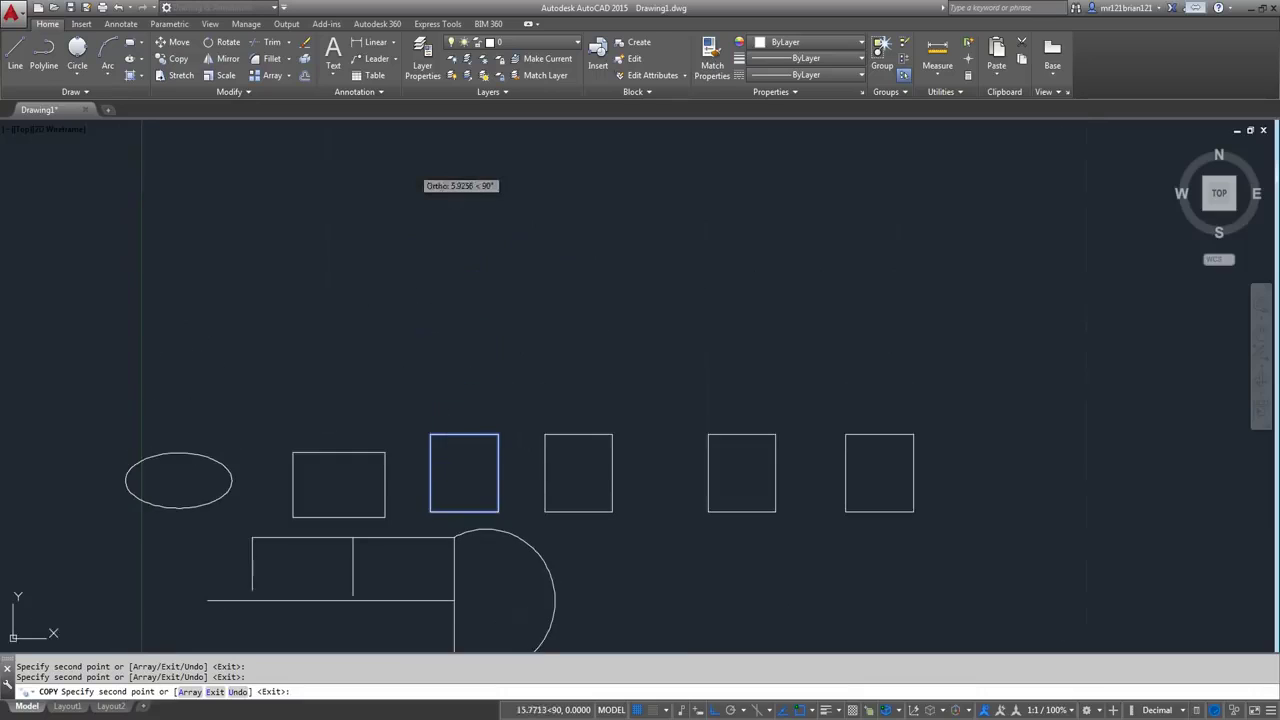
click(447, 325)
text(S)
text(10)
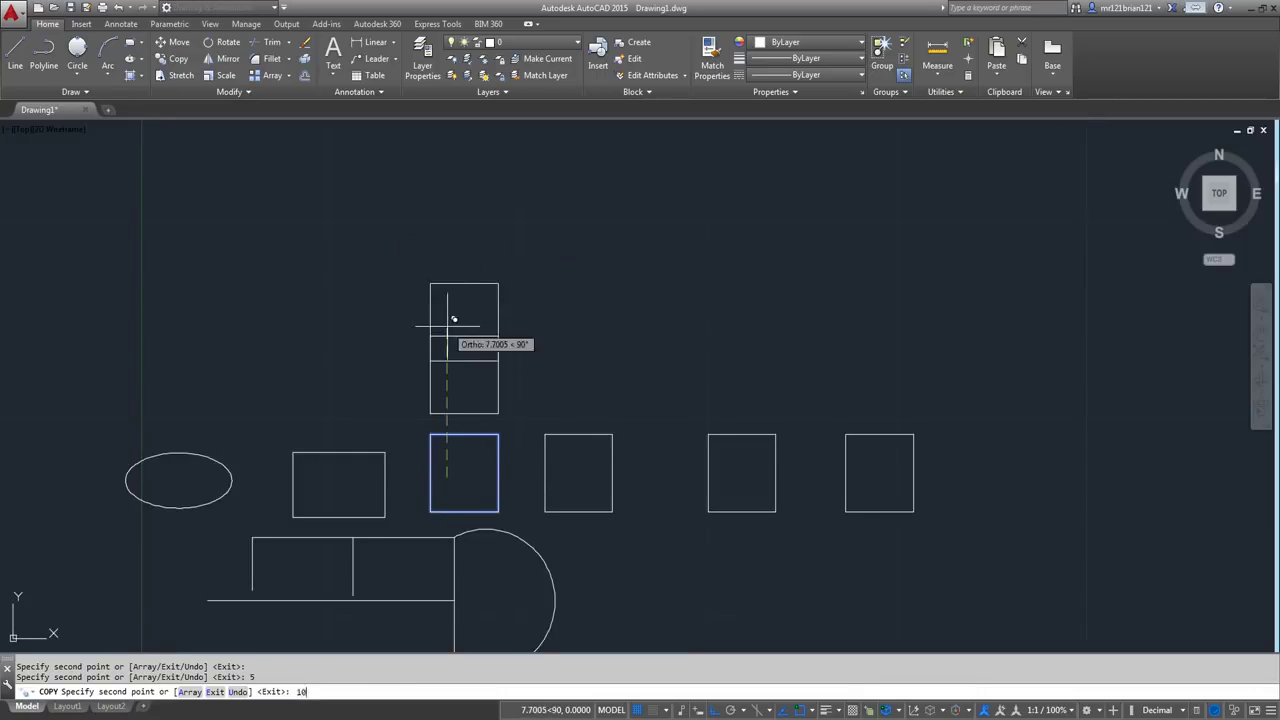
key(Return)
text(15)
key(Return)
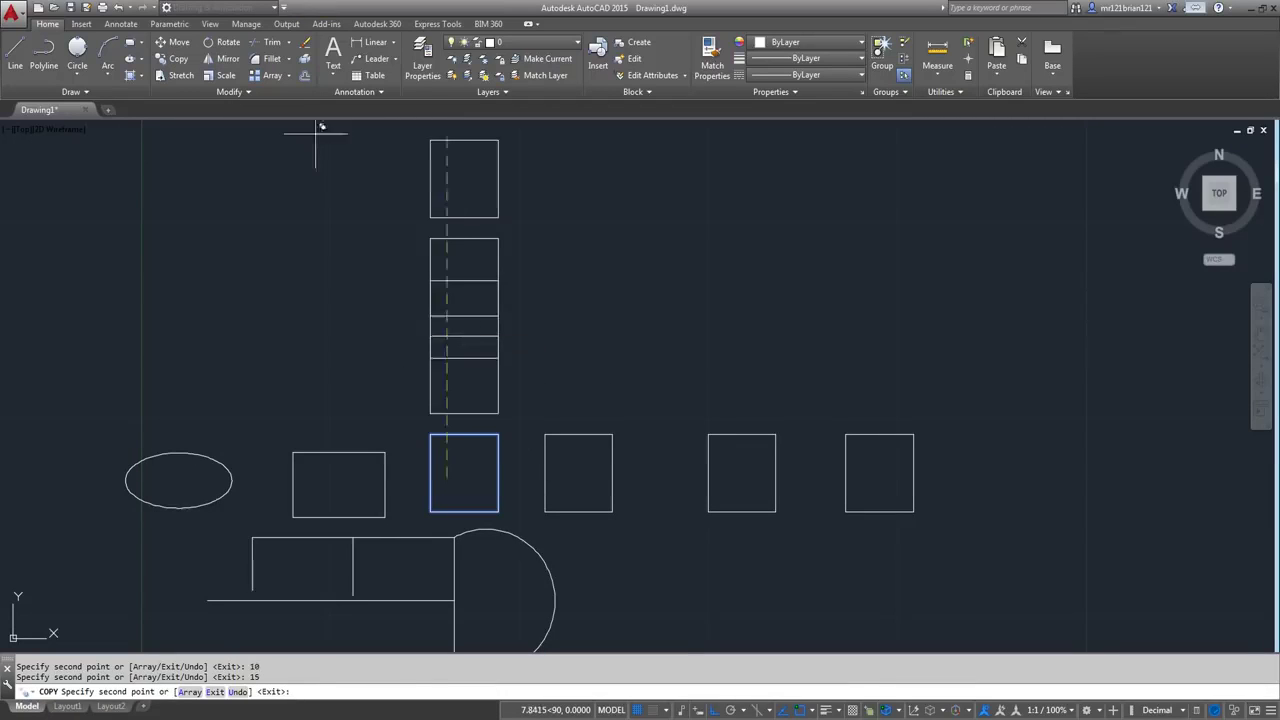
key(Return)
- Delete the three rectangle copies in the row to the right of the original taller rectangle
middle_drag(475, 333, 530, 392)
scroll(519, 432, down, 2)
scroll(625, 510, up, 2)
click(925, 358)
click(608, 416)
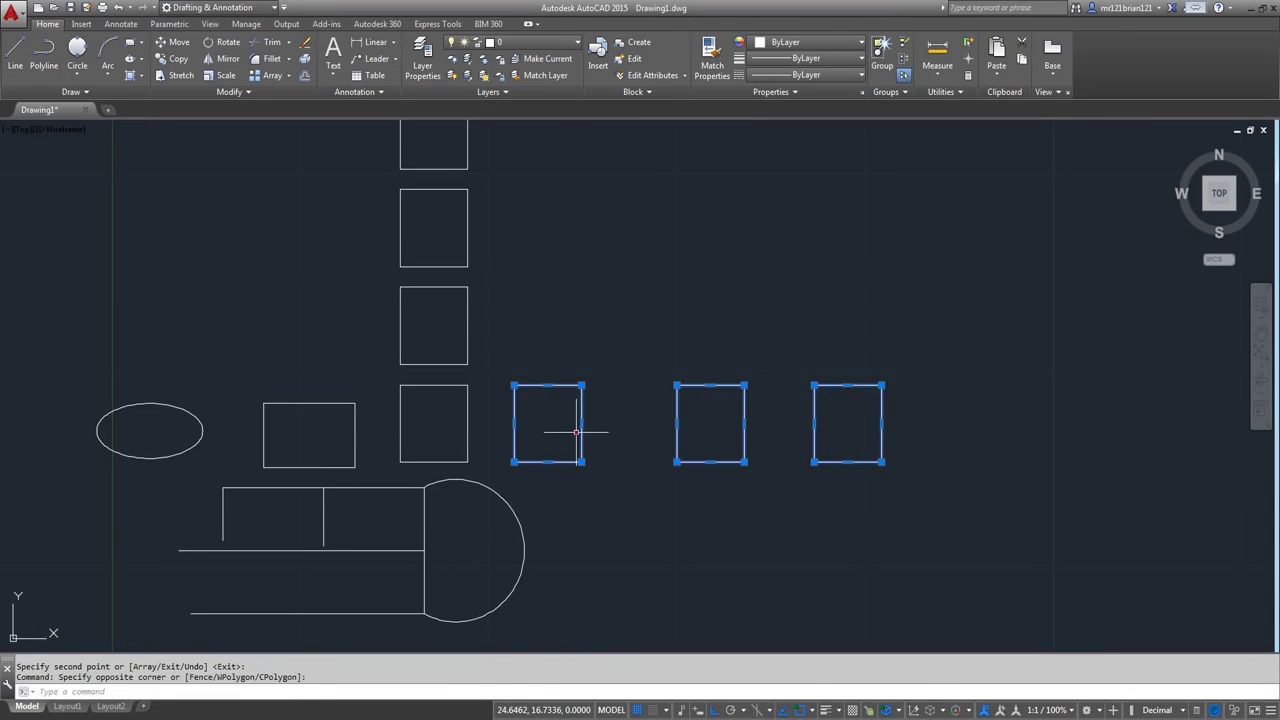
key(Delete)
- Delete the three rectangle copies stacked above the original taller rectangle
middle_drag(540, 269, 634, 363)
click(619, 228)
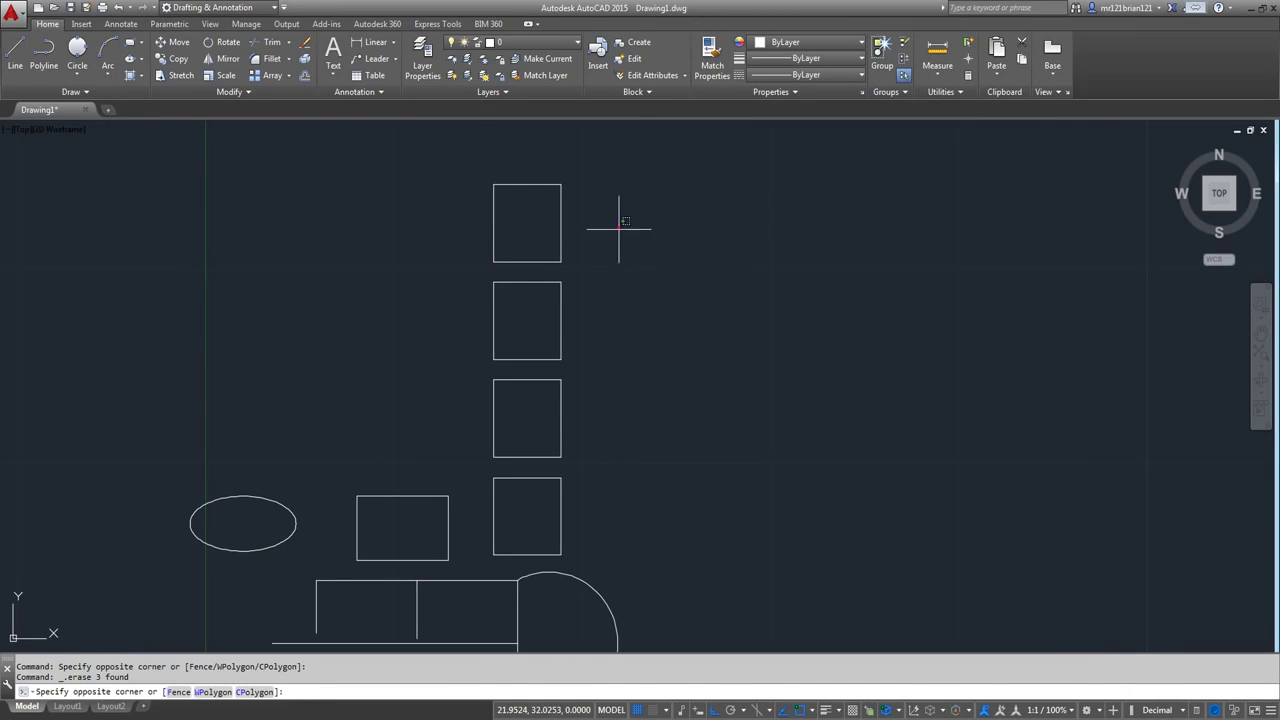
click(675, 284)
click(629, 192)
click(505, 465)
key(Delete)
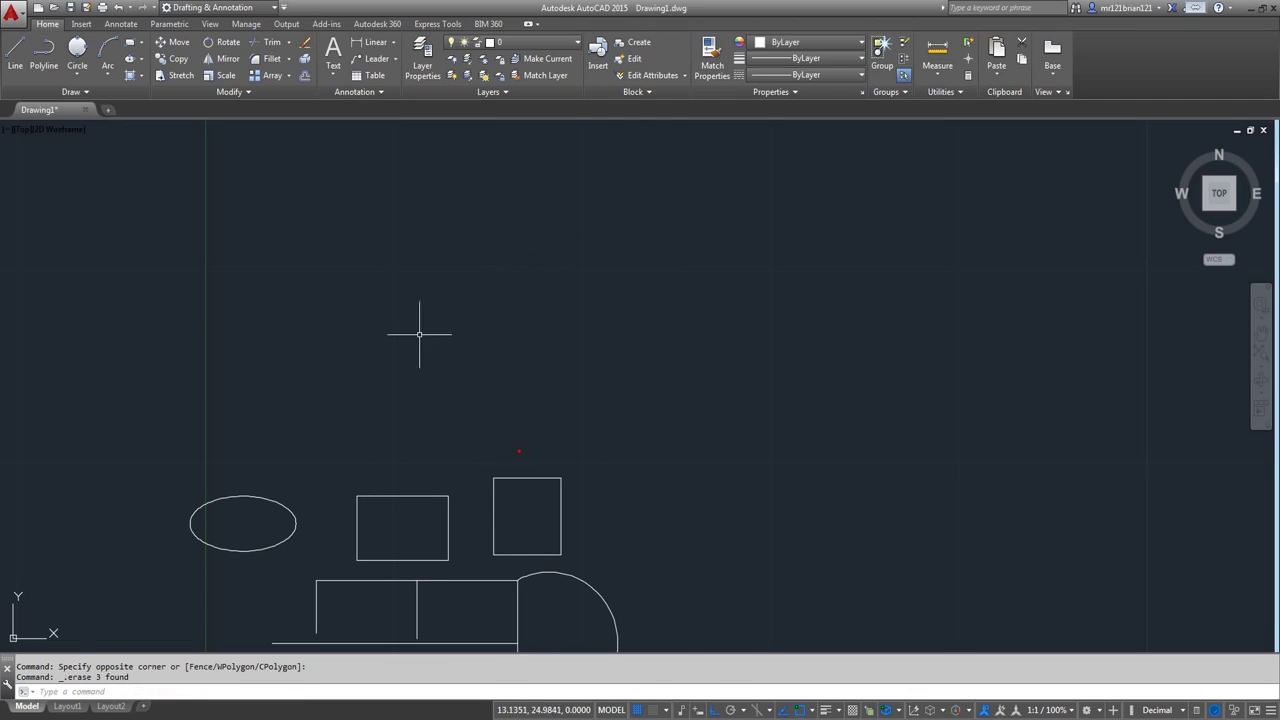
- Create an associative rectangular array from the taller rectangle
middle_drag(420, 337, 409, 317)
click(270, 76)
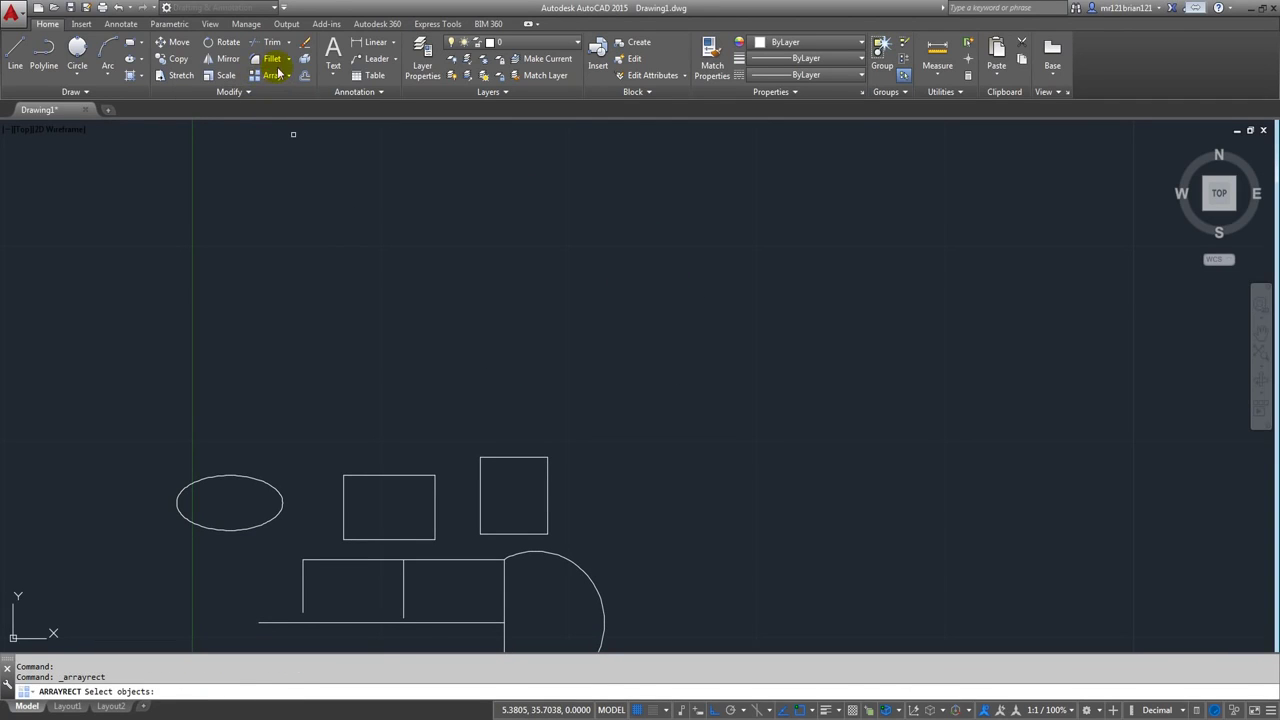
click(547, 430)
click(502, 487)
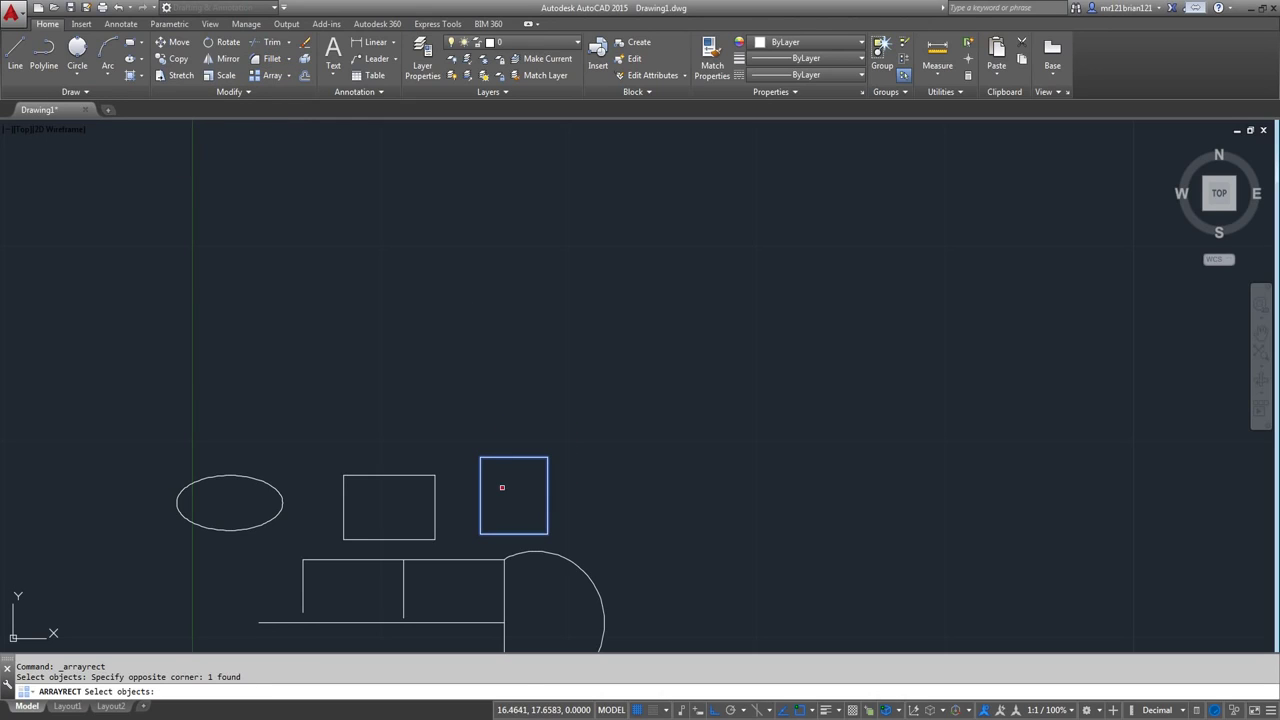
key(Return)
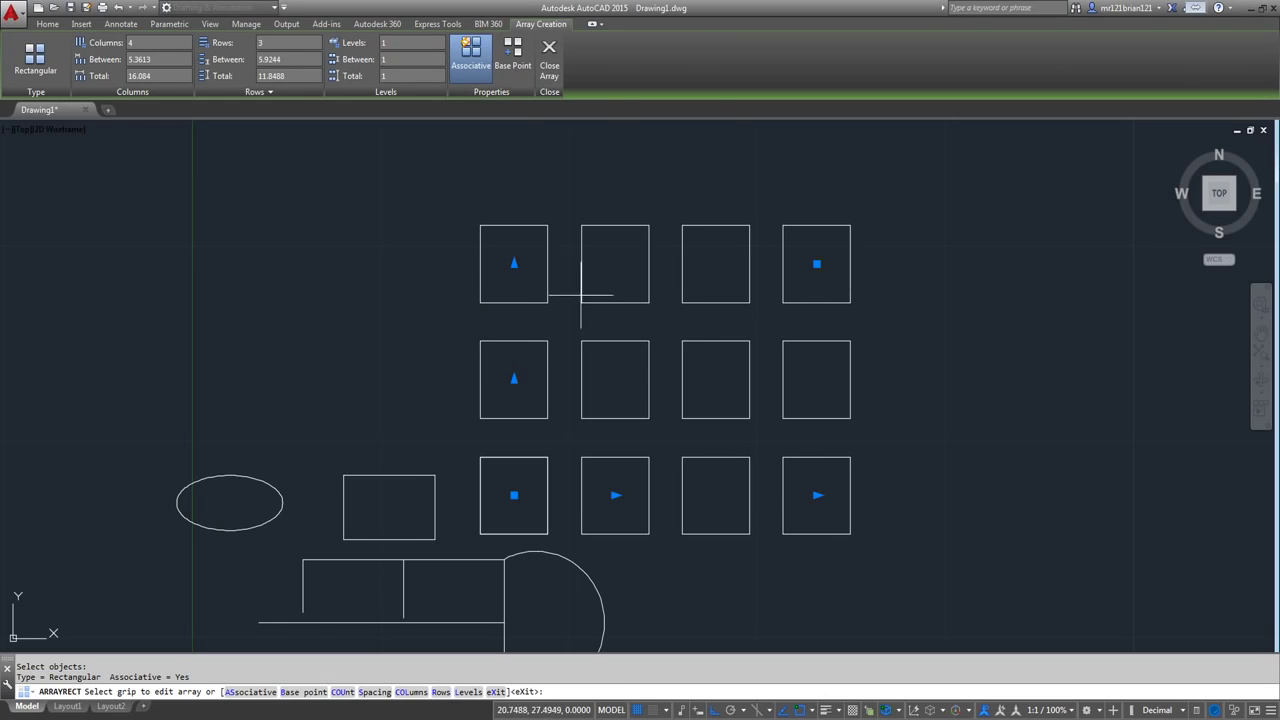
- Extend the array to five rows and reduce it to a single column using its grips
scroll(507, 322, down, 2)
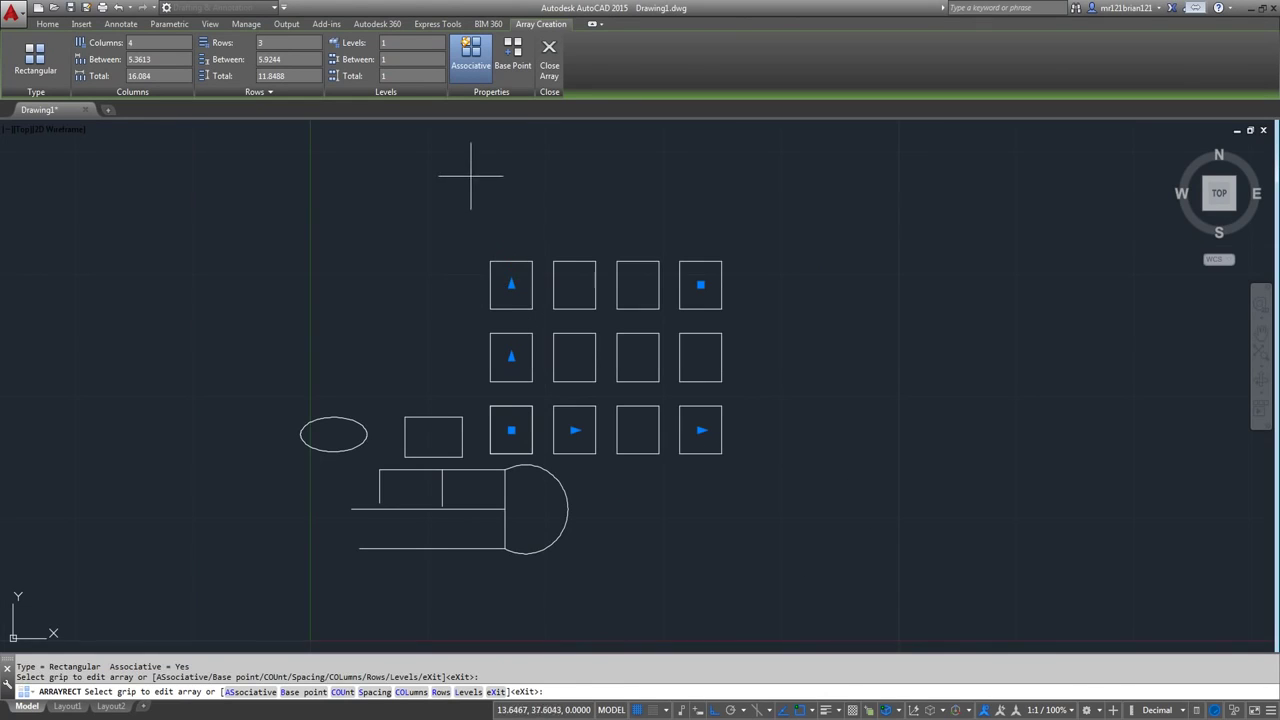
click(511, 284)
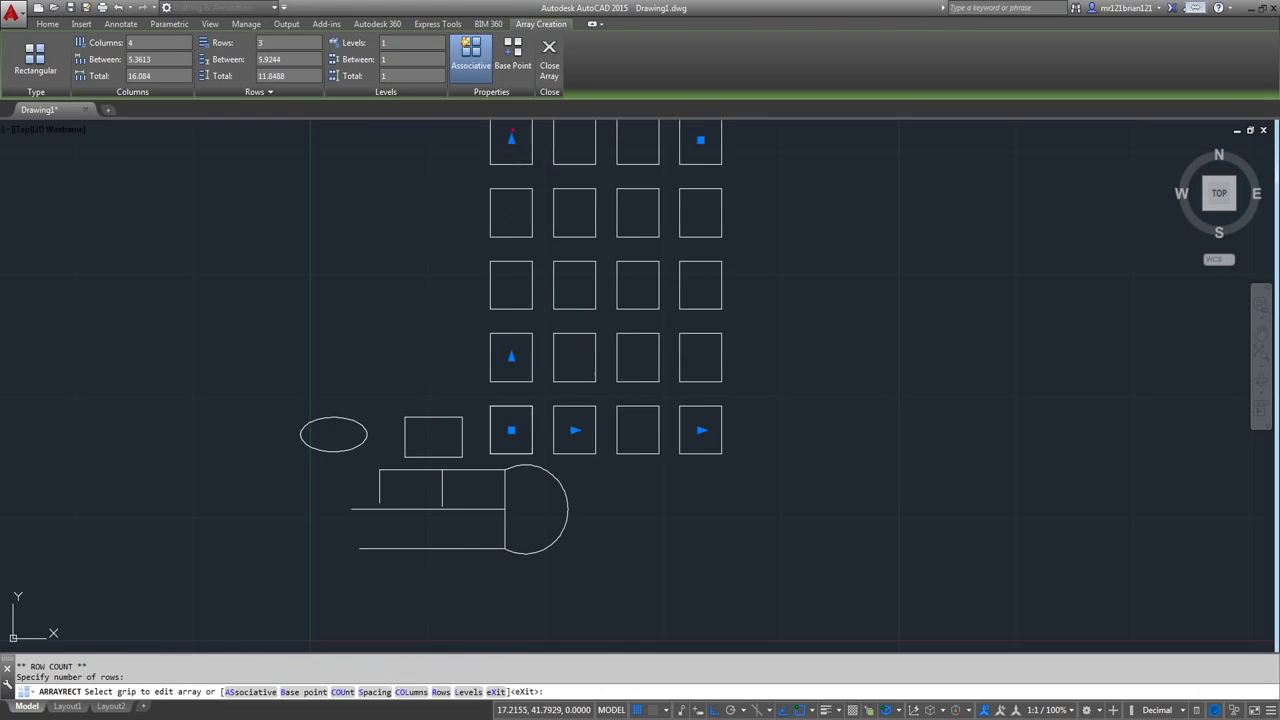
scroll(681, 430, up, 2)
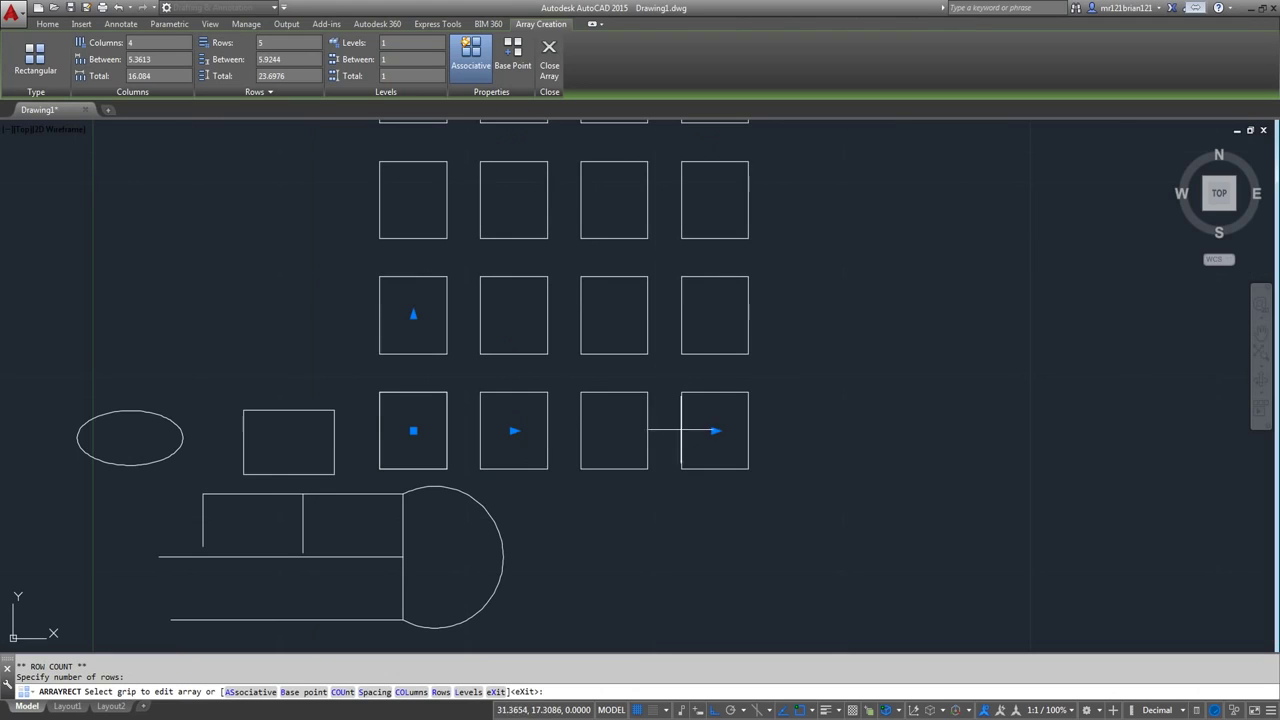
click(714, 431)
click(444, 430)
scroll(594, 450, down, 3)
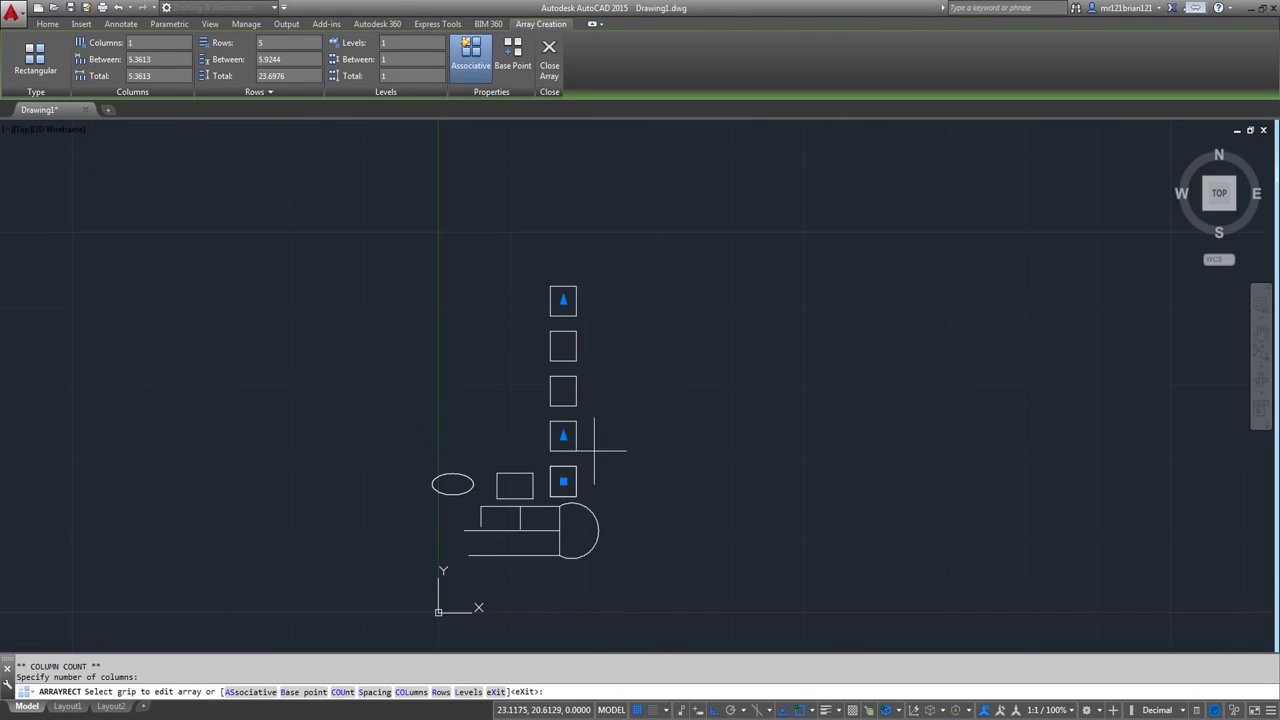
- Try the array with 2 columns and return its column count to 1
scroll(594, 450, up, 2)
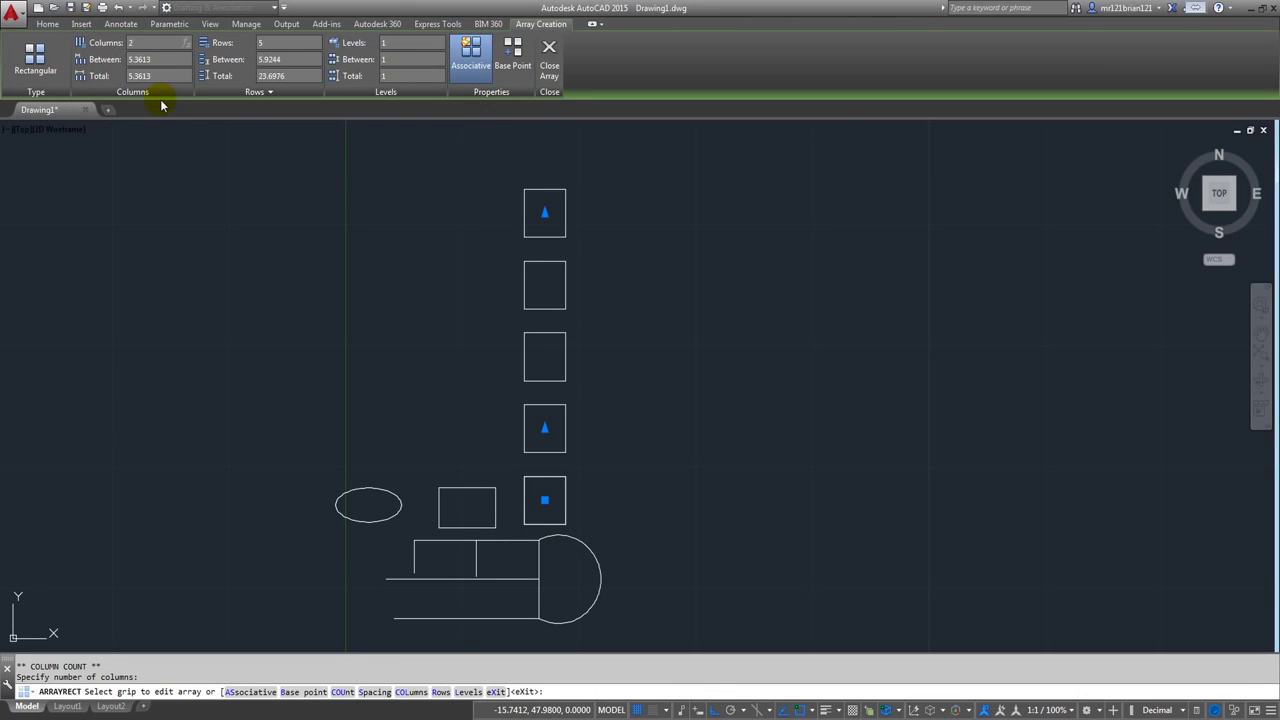
drag(148, 43, 92, 42)
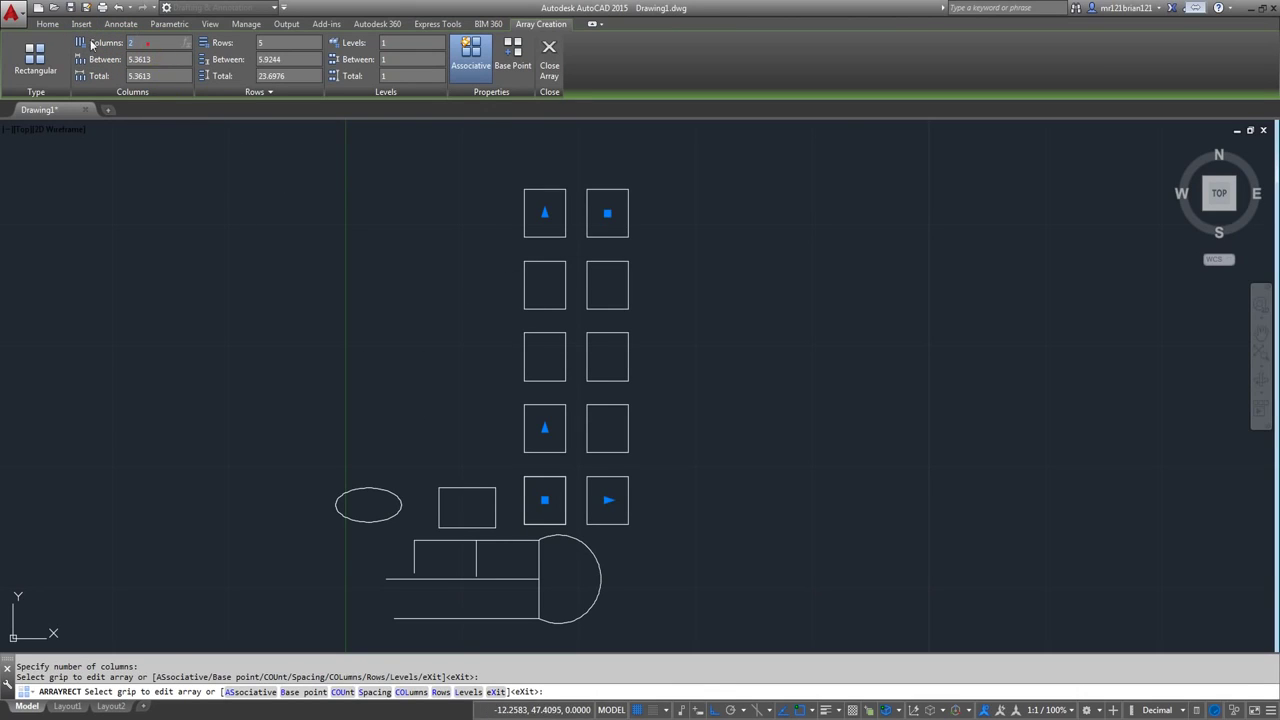
text(1)
key(Return)
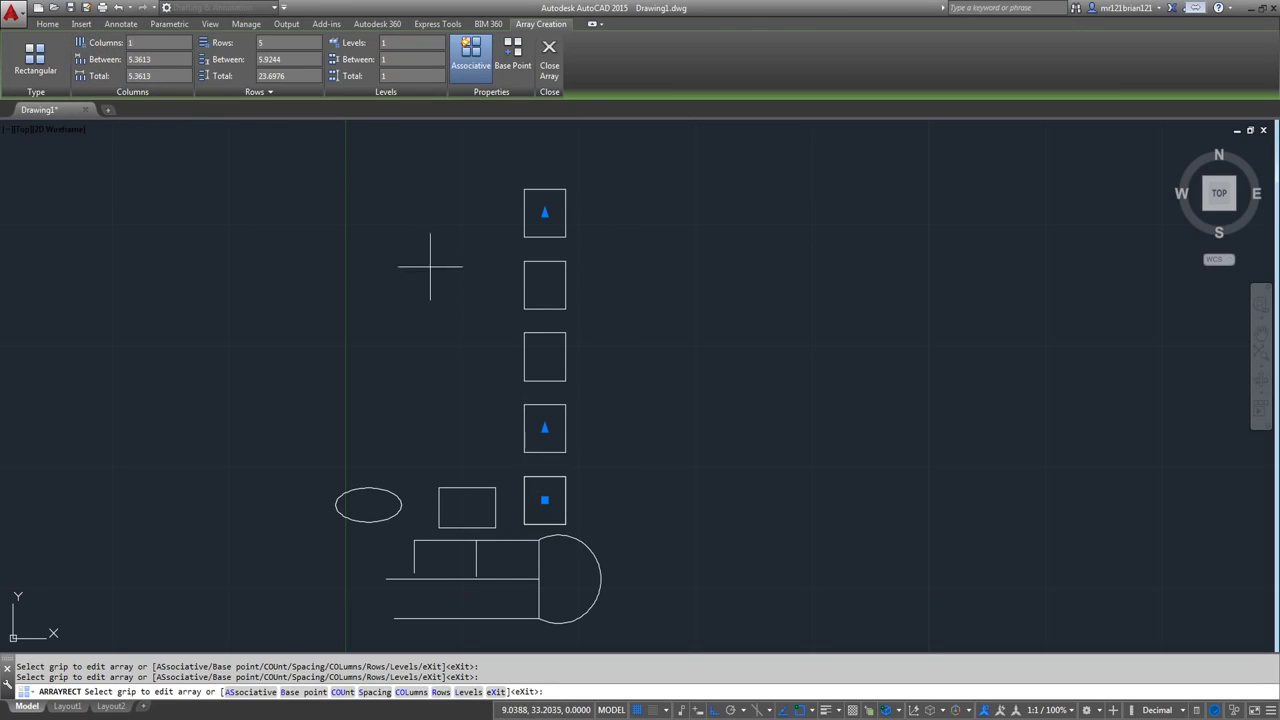
- Set the distance between the array's columns to 5 and change it to 2
click(172, 60)
drag(160, 76, 12, 76)
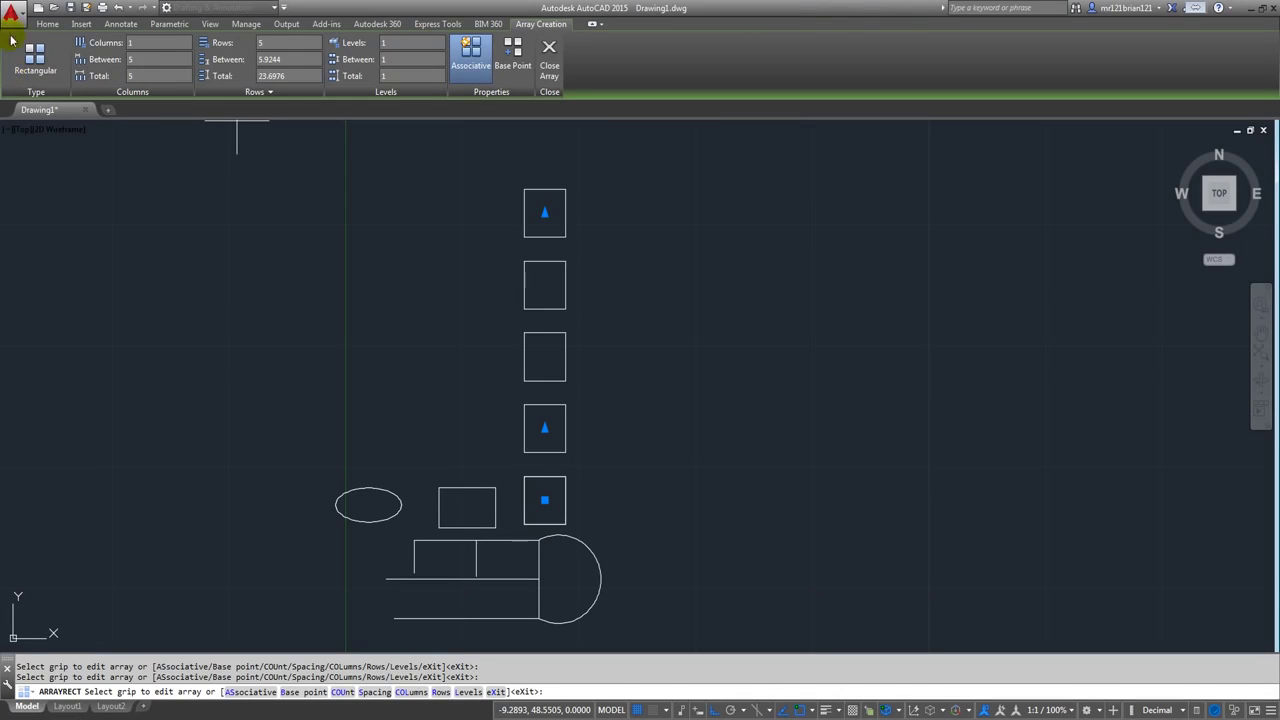
drag(147, 76, 26, 70)
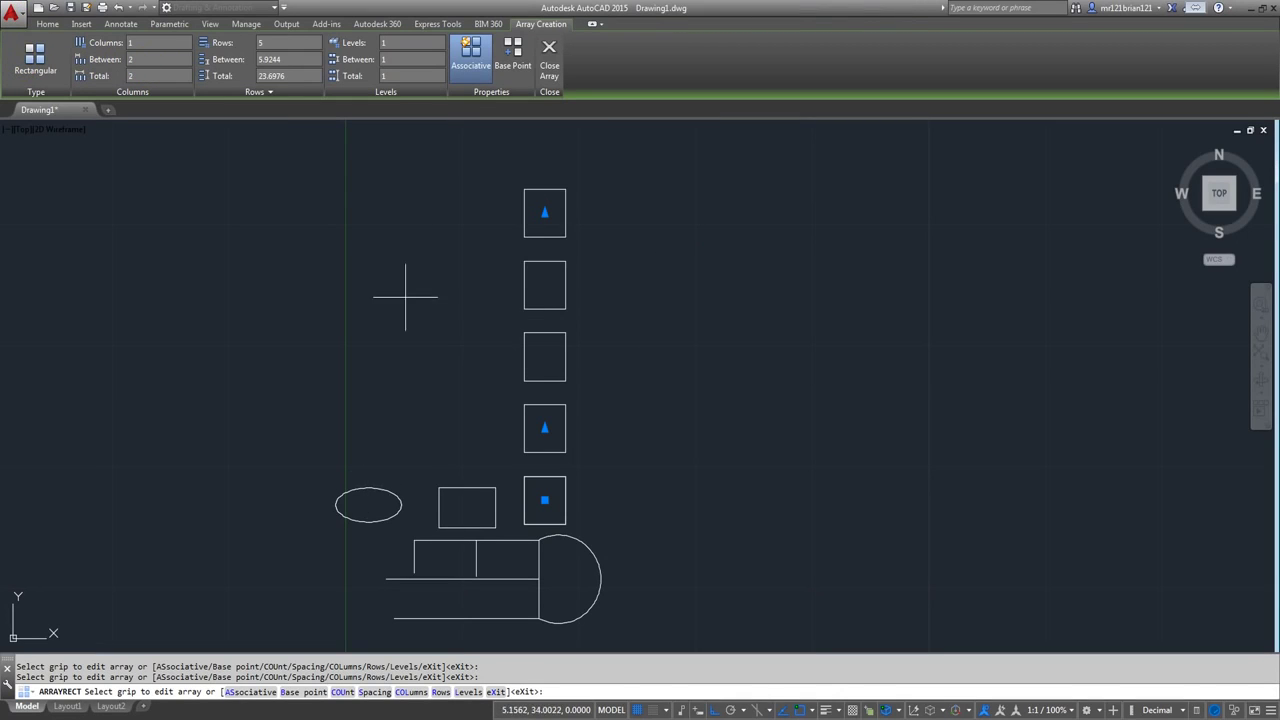
- Preview two overlapping array columns at the spacing of 2, and go back to a single column
click(263, 43)
click(152, 60)
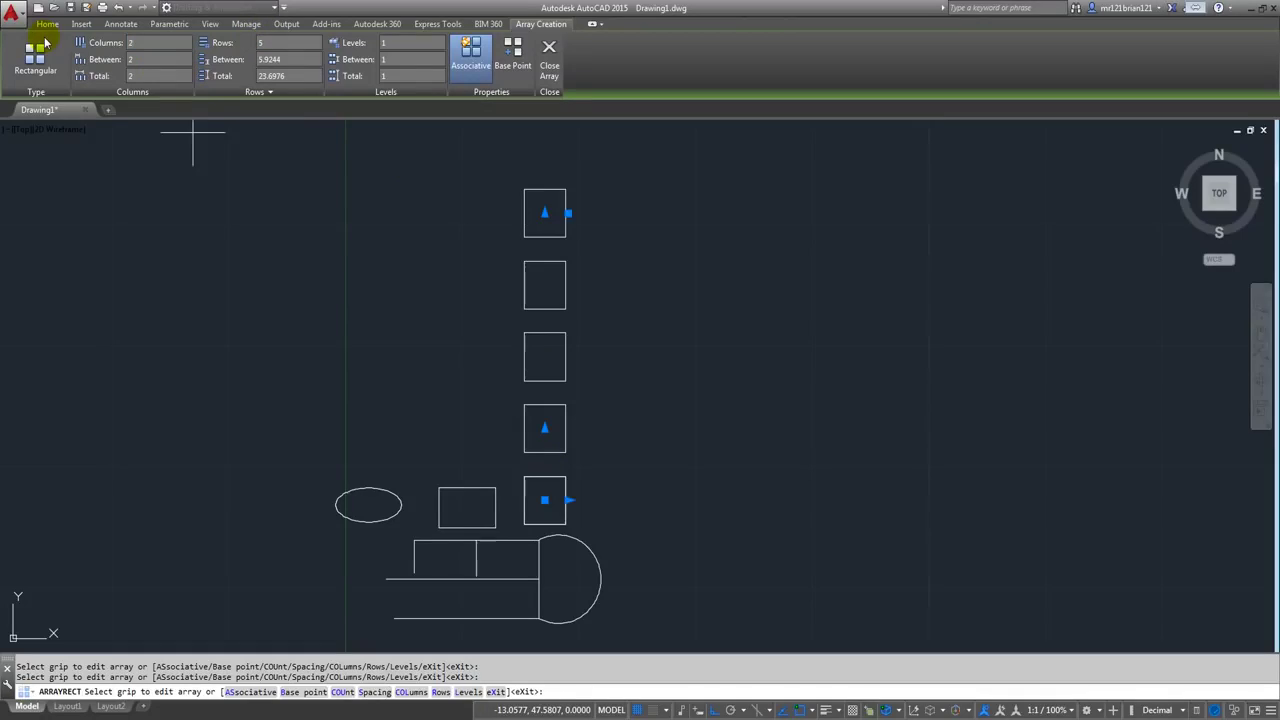
click(170, 42)
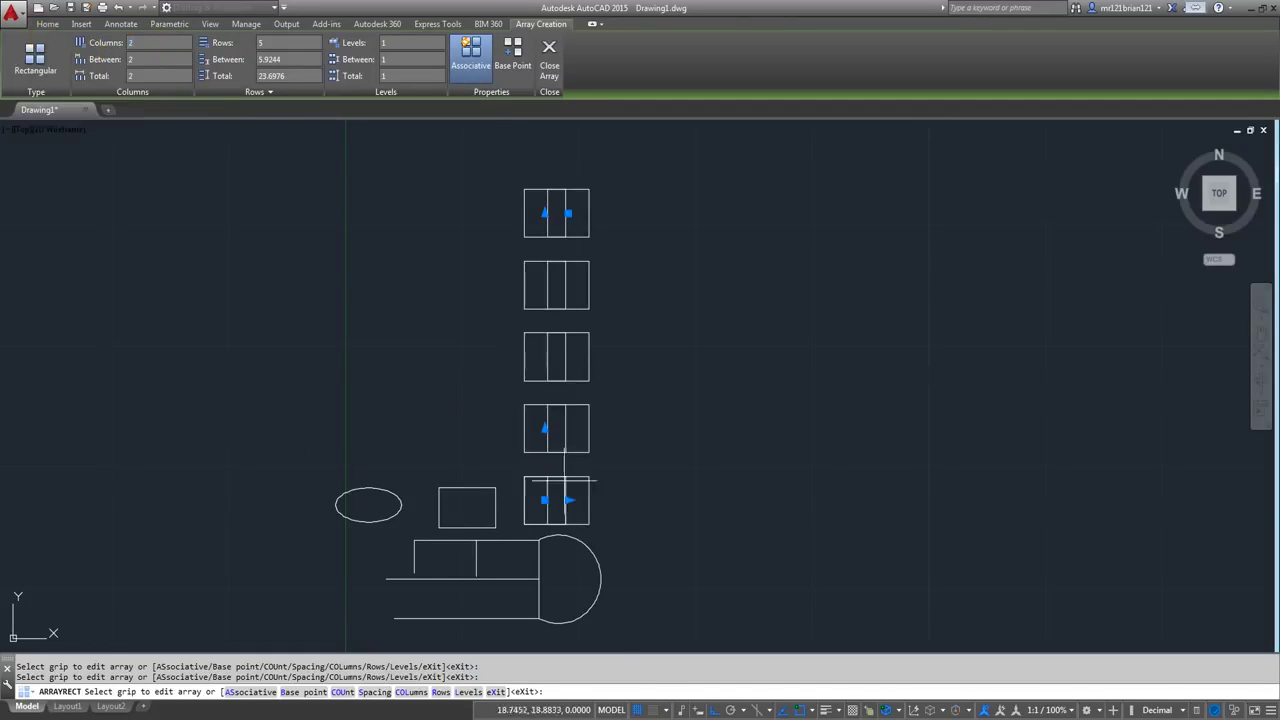
scroll(570, 482, up, 2)
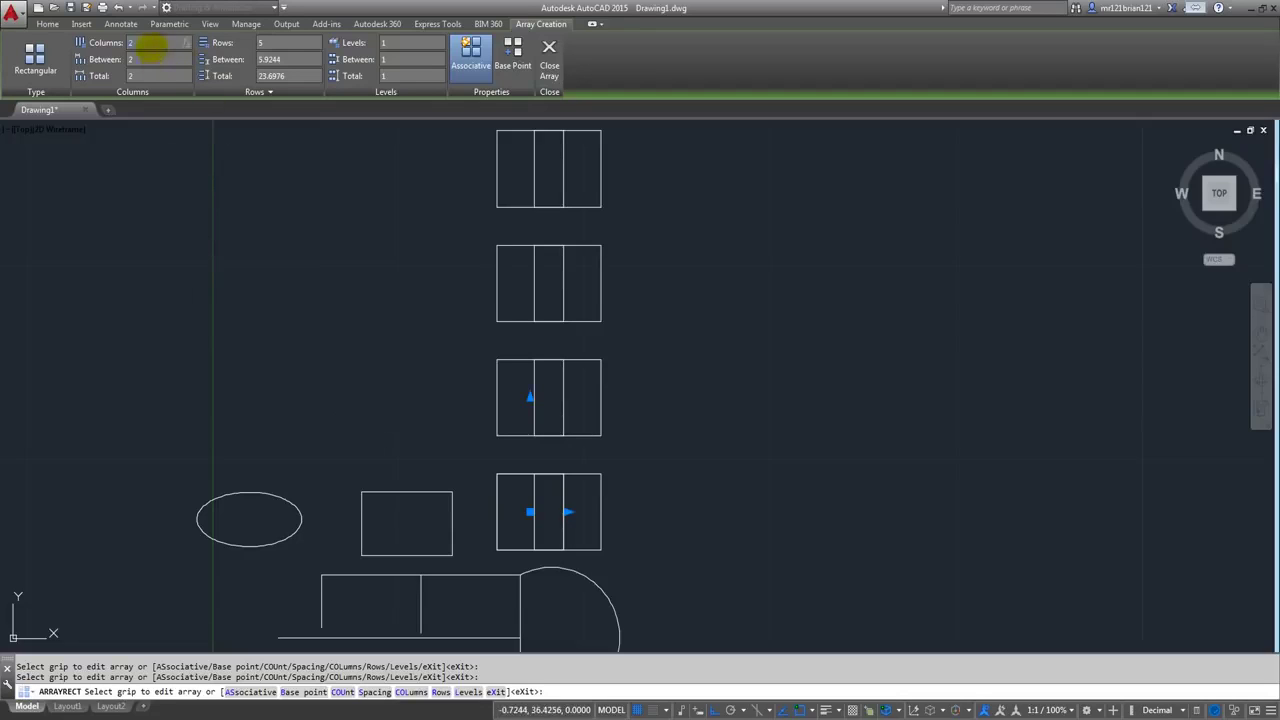
key(Return)
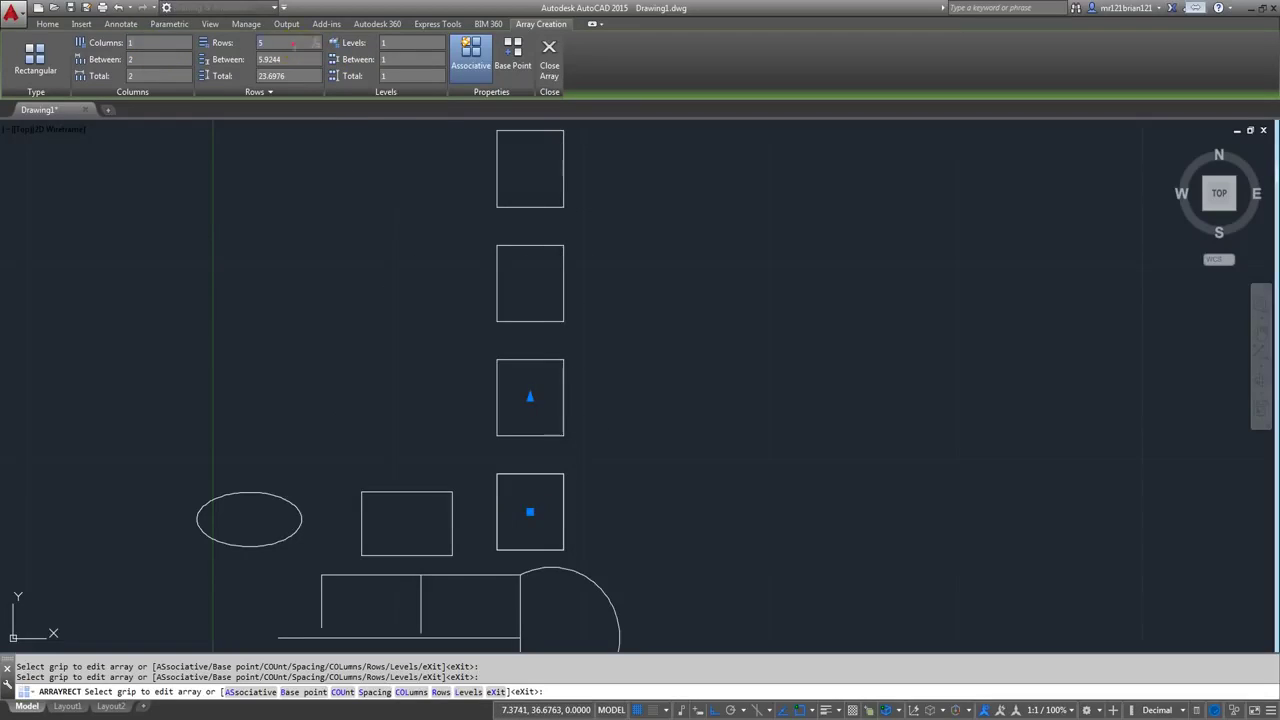
- Set the distance between the array's rows to 5
middle_drag(417, 222, 417, 337)
scroll(434, 363, down, 2)
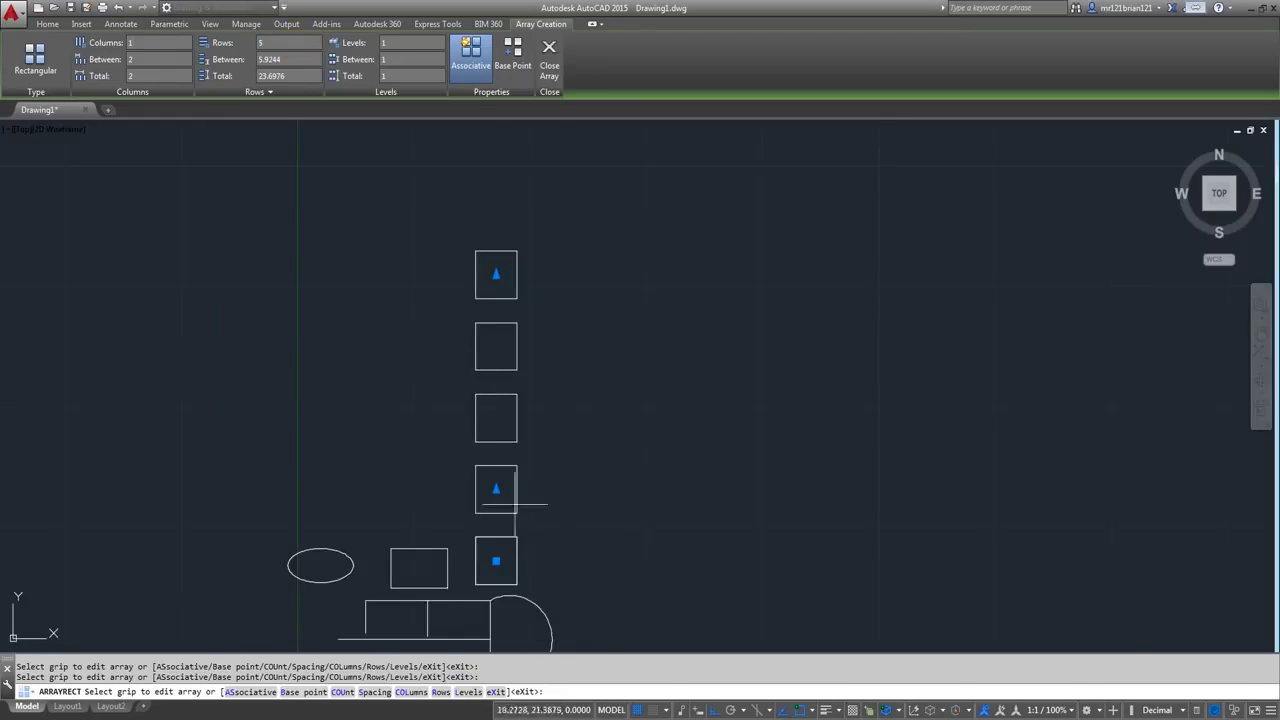
click(288, 60)
text(5)
key(Return)
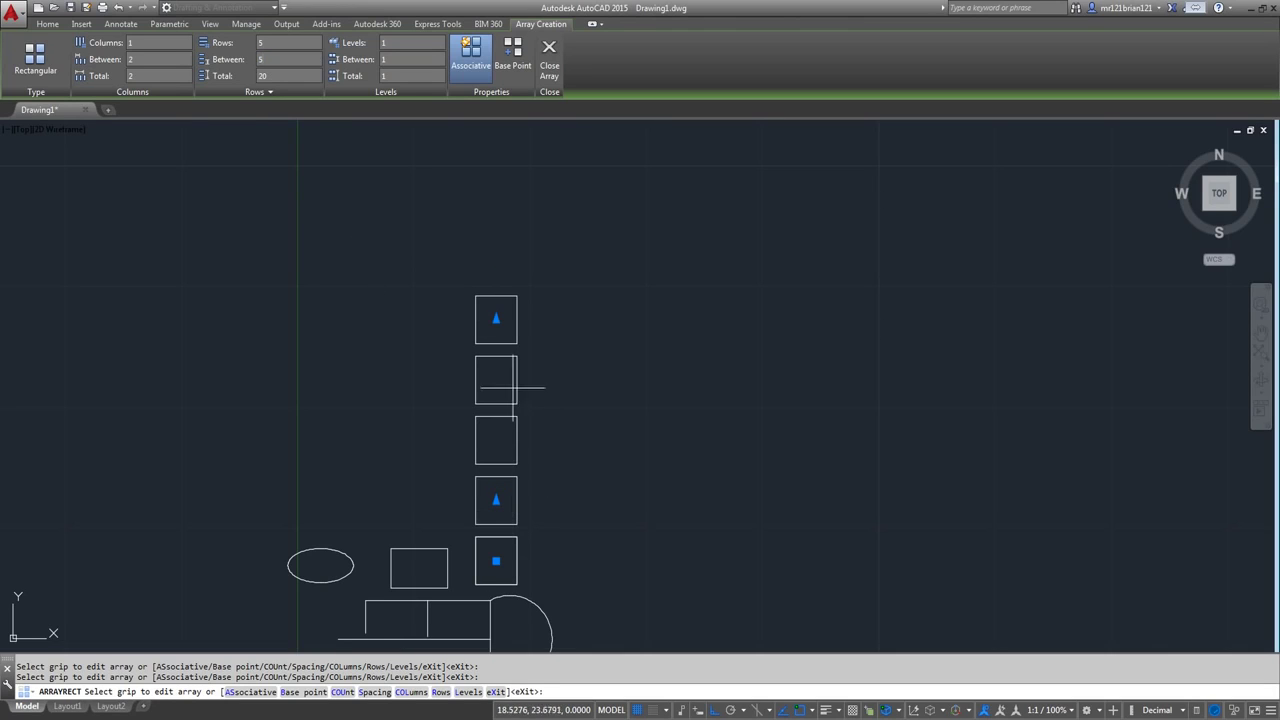
- Try a row spacing of 2 for the array and undo that change
click(286, 58)
text(2)
click(155, 44)
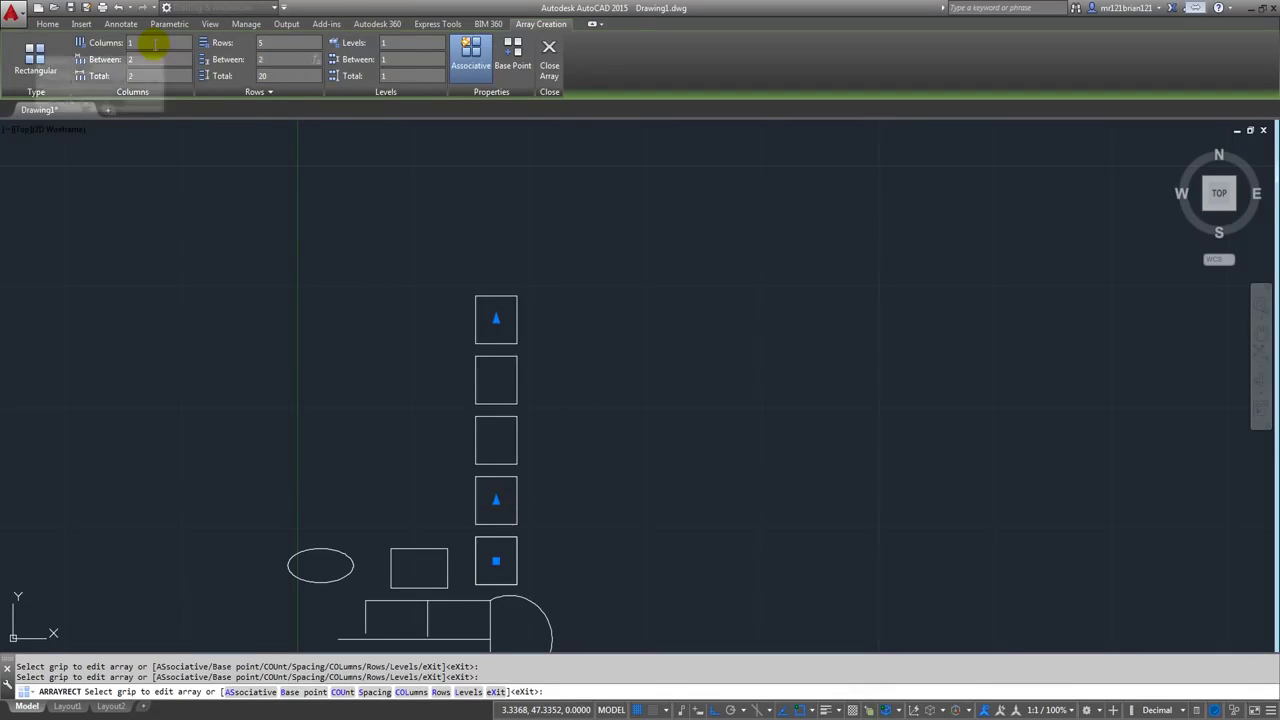
middle_drag(552, 533, 490, 430)
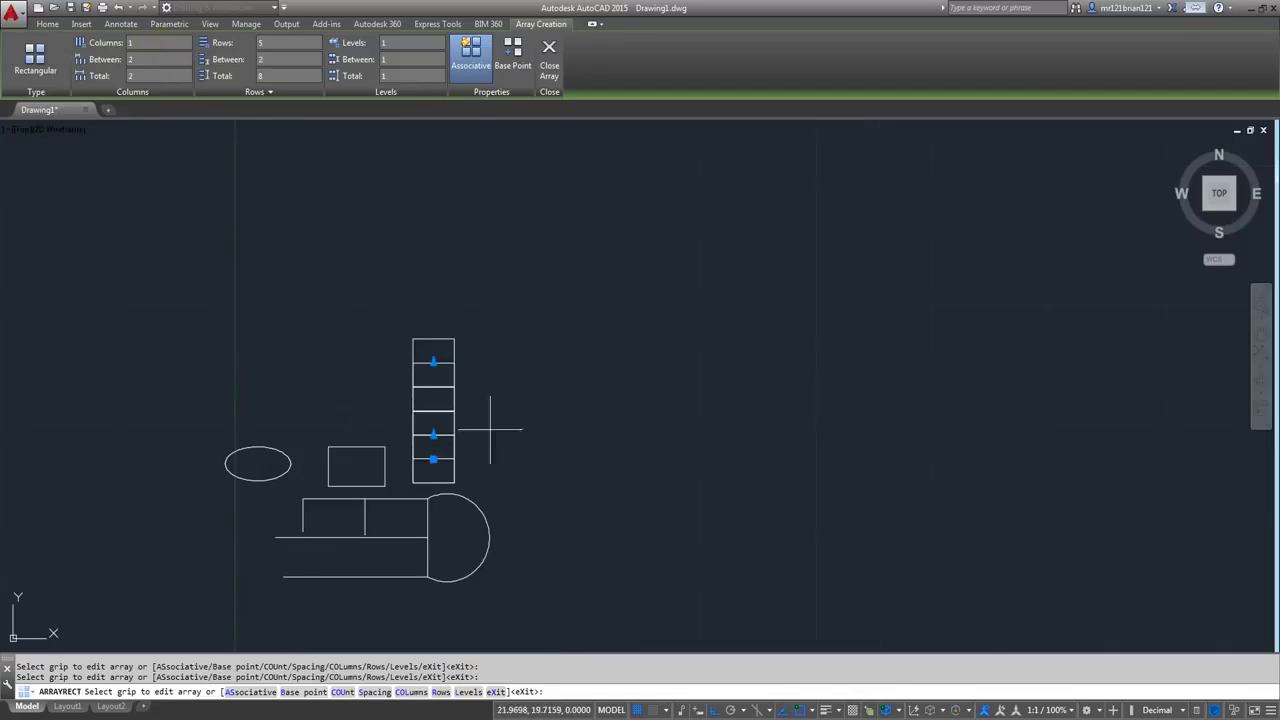
click(128, 12)
- Exit the array command and delete the whole column of arrayed rectangles
key(Escape)
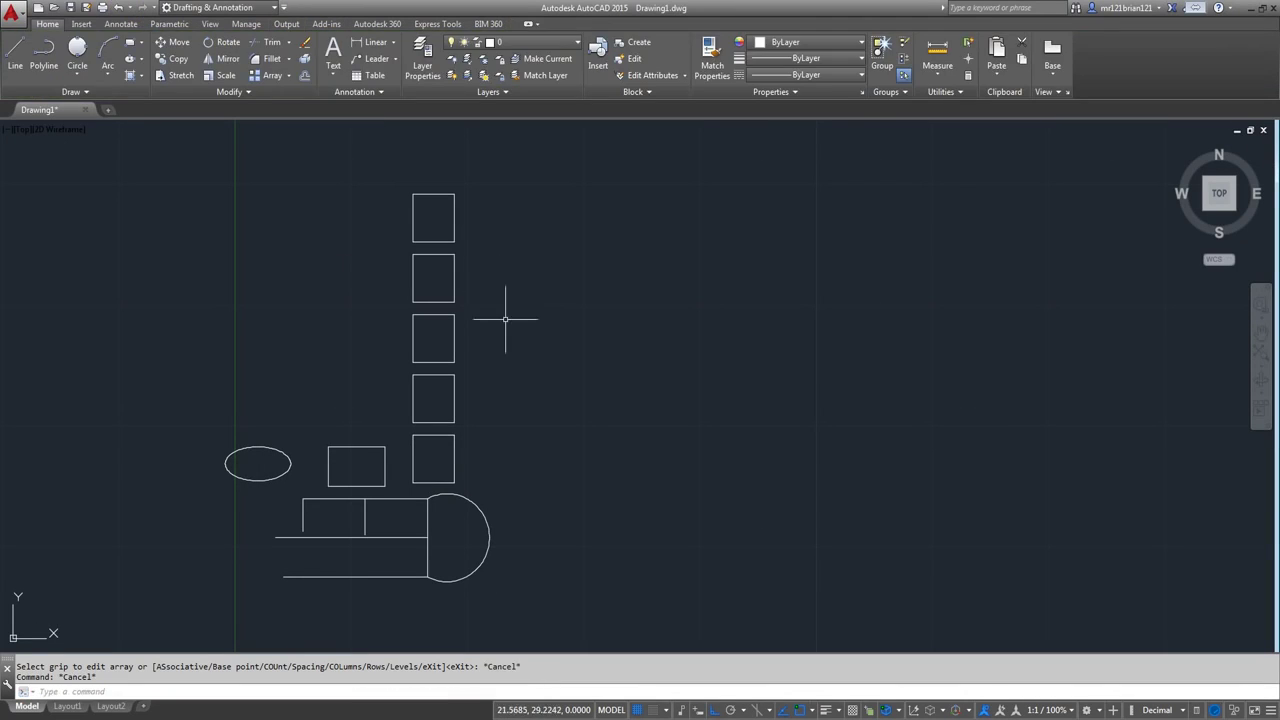
click(526, 257)
click(334, 417)
key(Delete)
middle_drag(321, 370, 324, 265)
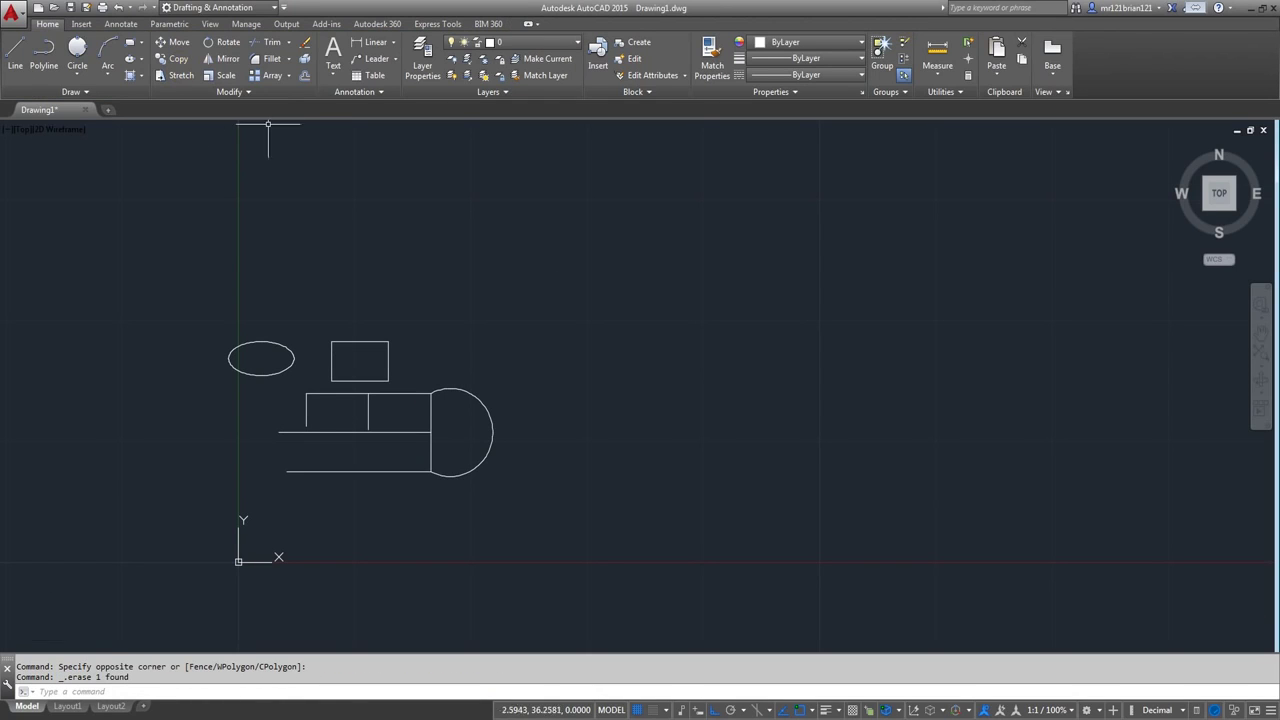
- Rotate the remaining rectangle freehand about its upper-right corner with Ortho off, and undo the rotation
scroll(315, 275, up, 2)
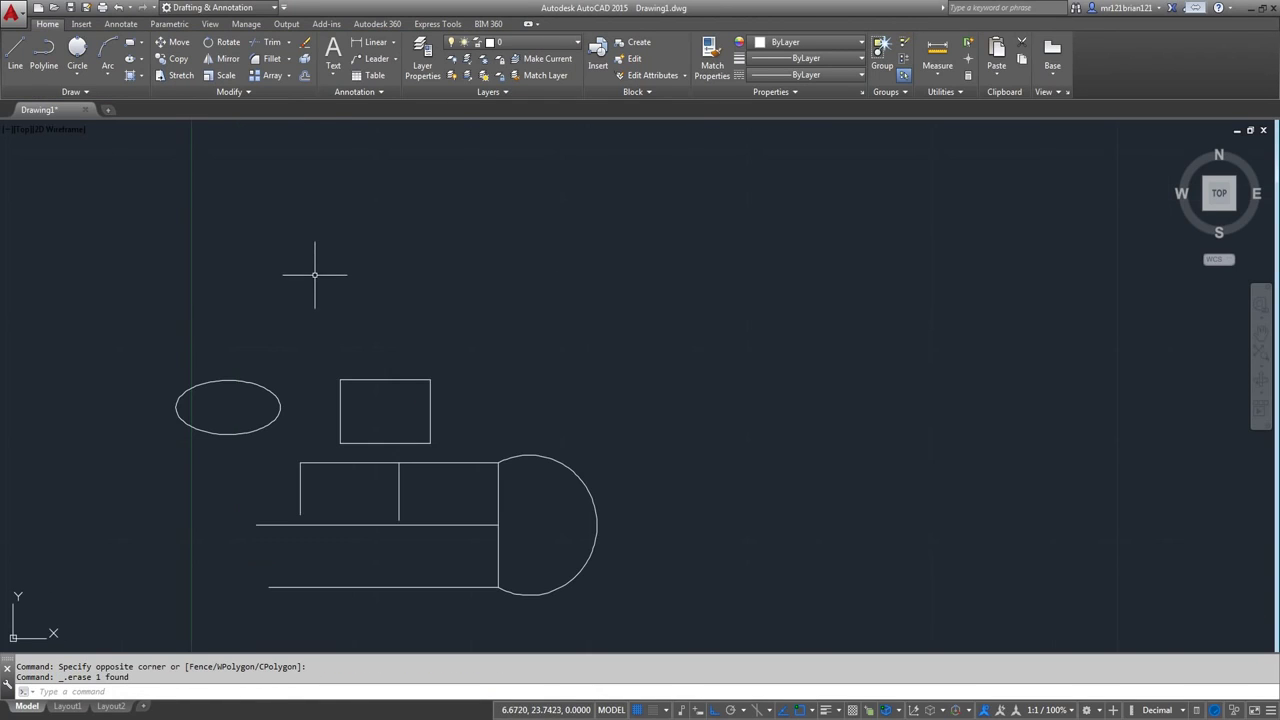
click(228, 43)
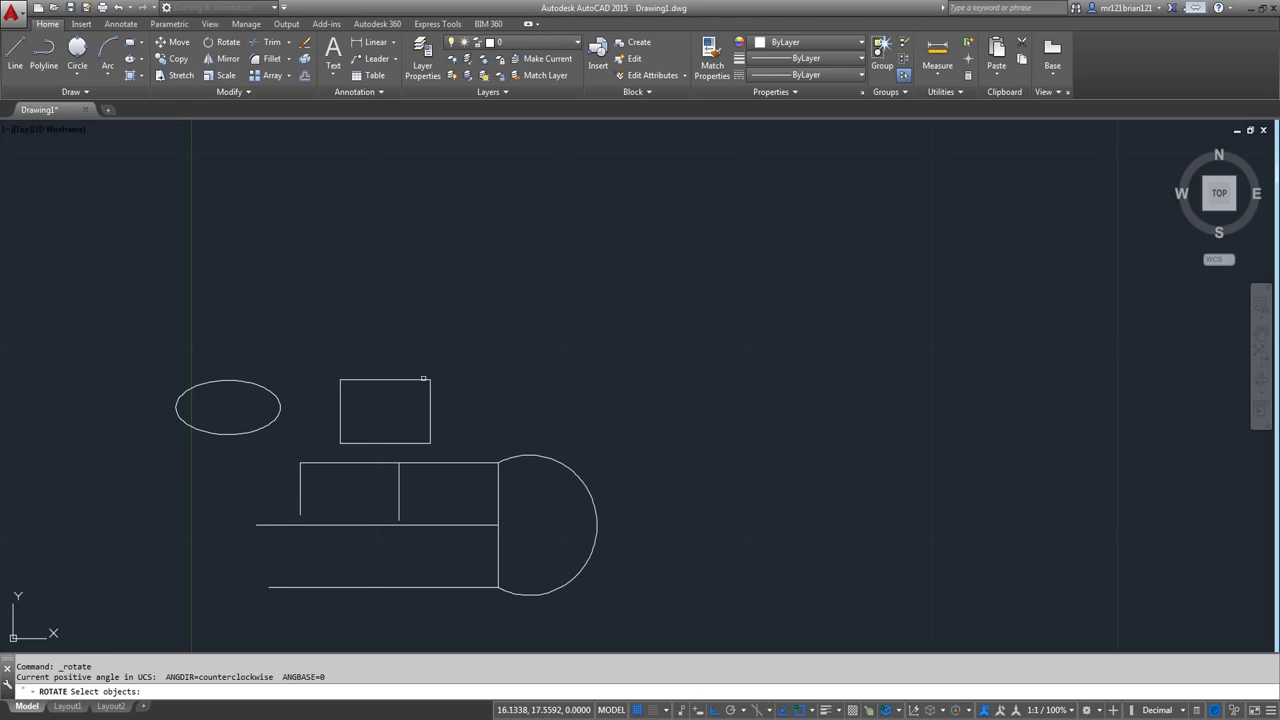
click(292, 333)
click(461, 454)
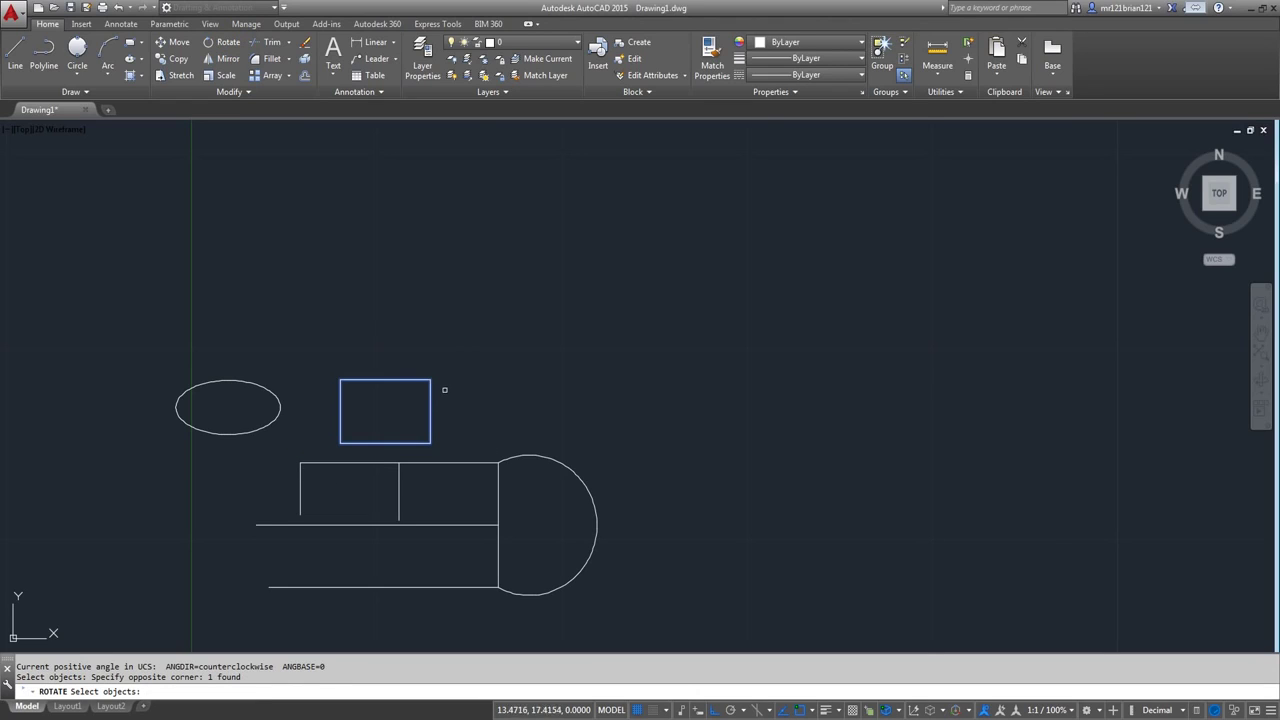
key(Return)
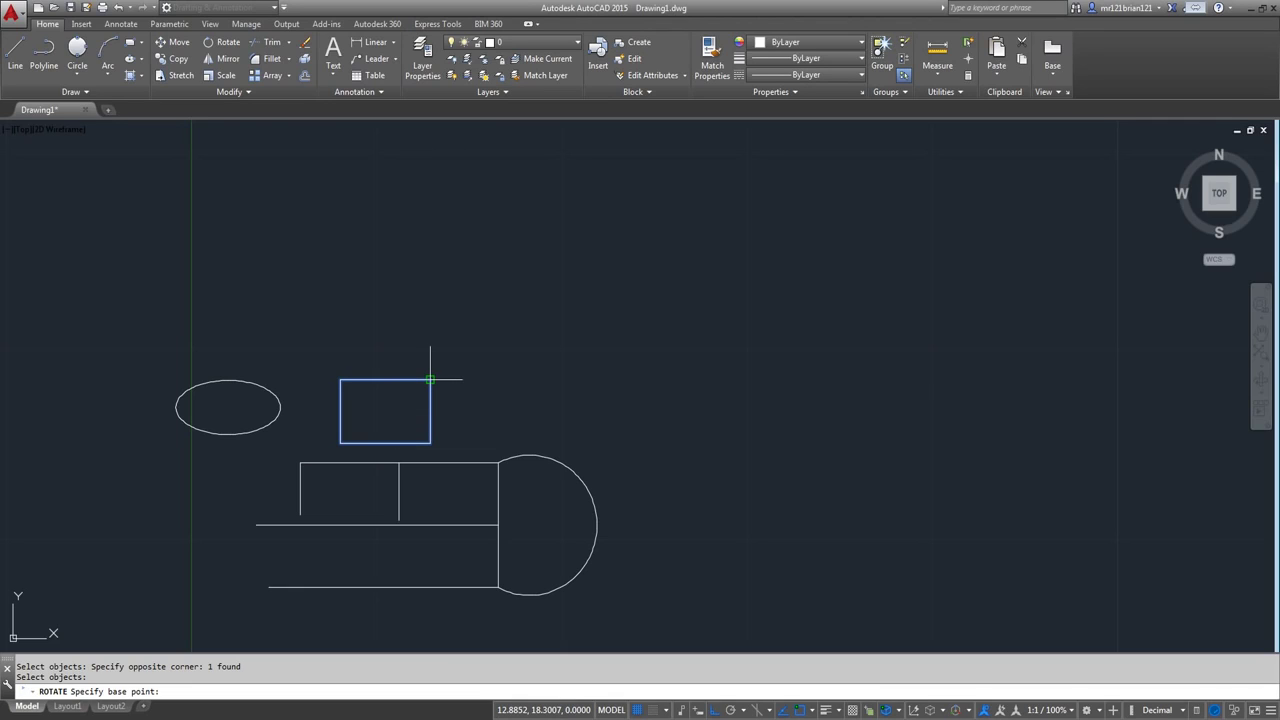
click(430, 380)
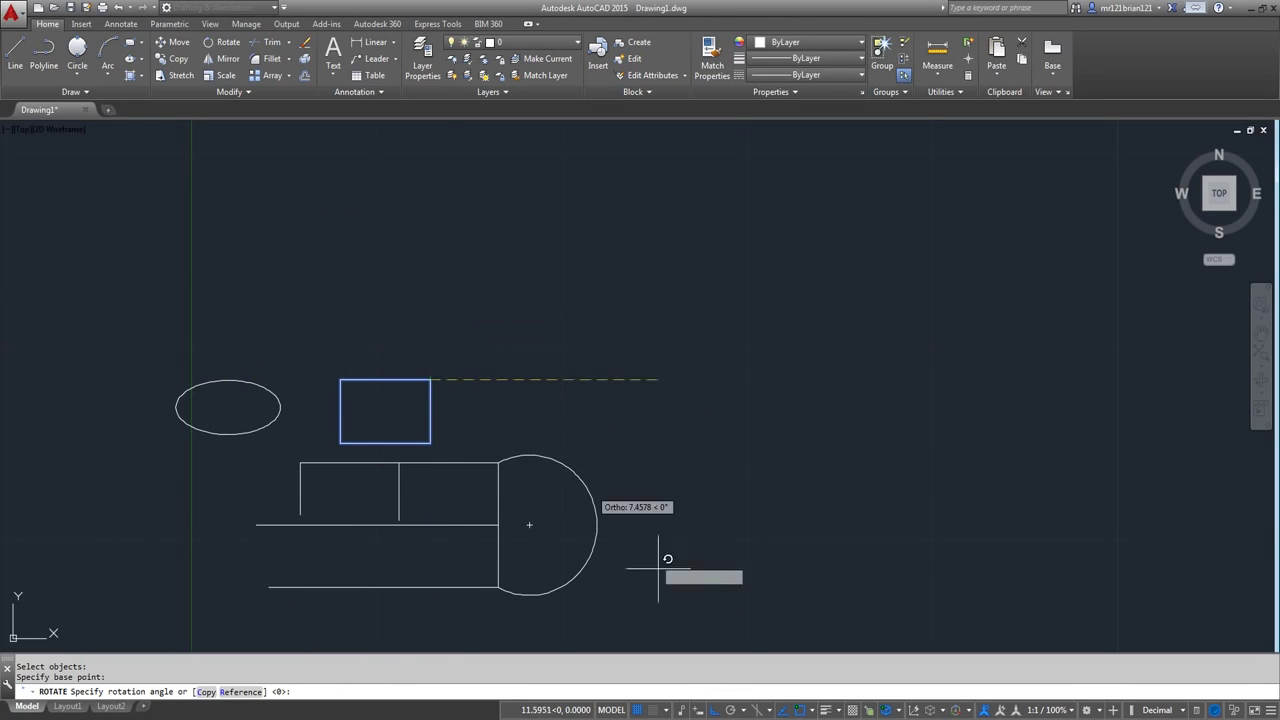
click(715, 710)
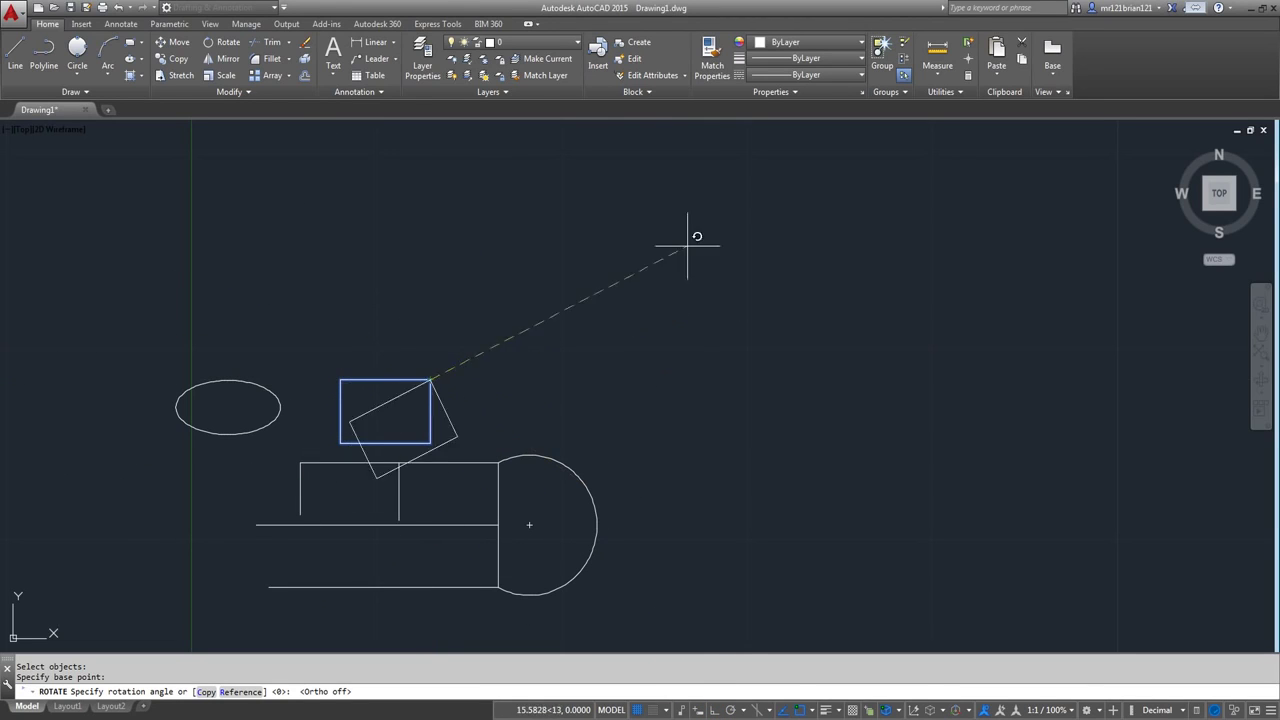
click(378, 541)
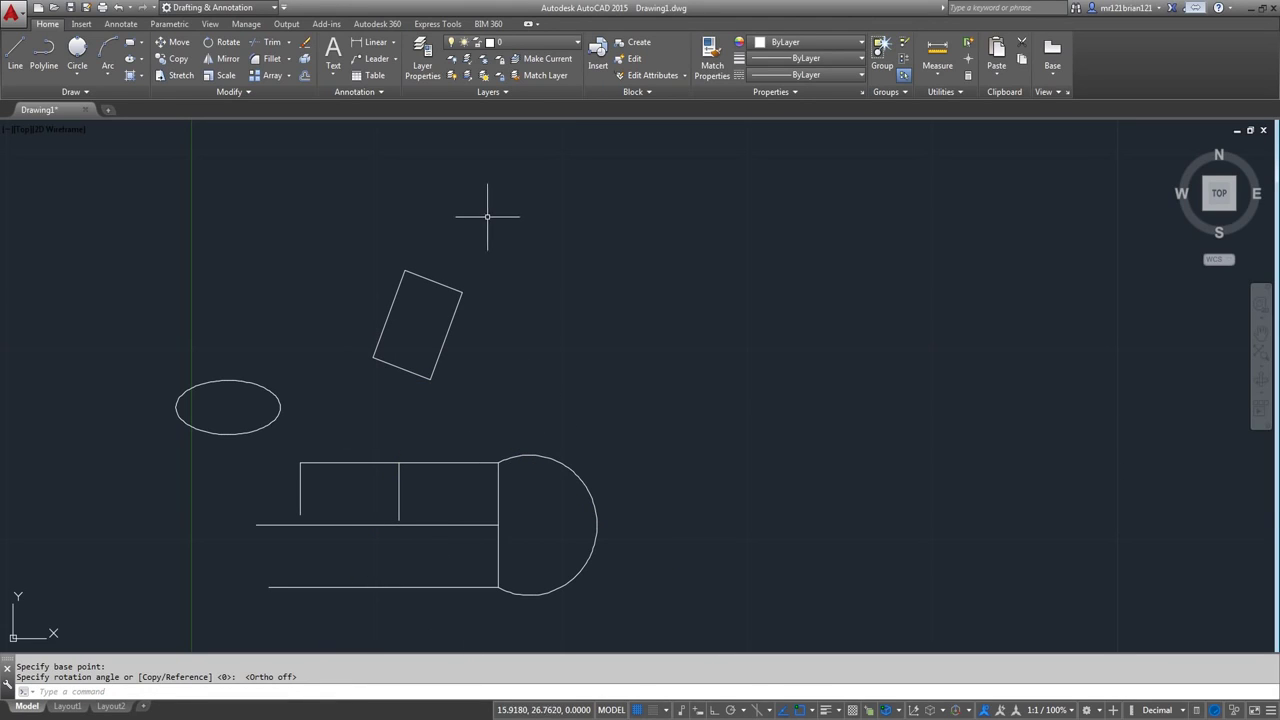
key(ctrl+z)
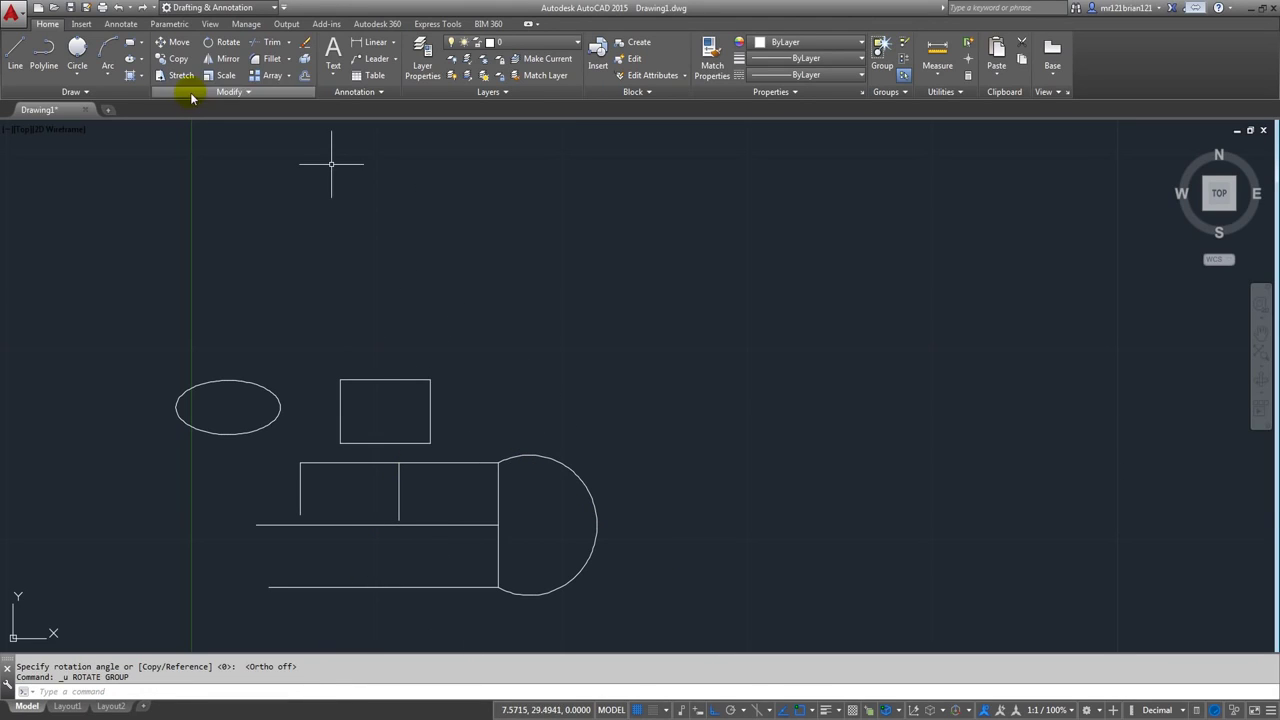
- Draw a closed four-sided shape with the Line tool, overlapping the rectangle's upper-left corner, with one slanted left side
middle_drag(305, 256, 333, 250)
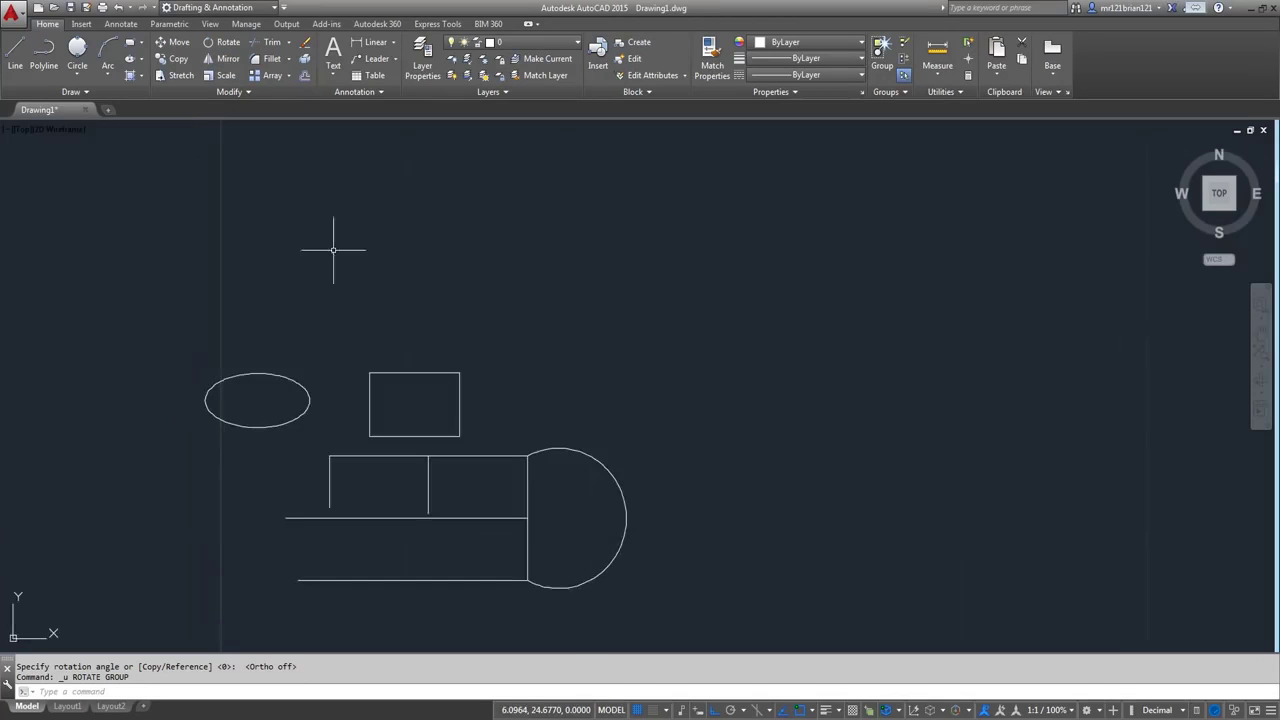
click(16, 55)
scroll(327, 371, up, 2)
click(374, 407)
click(421, 407)
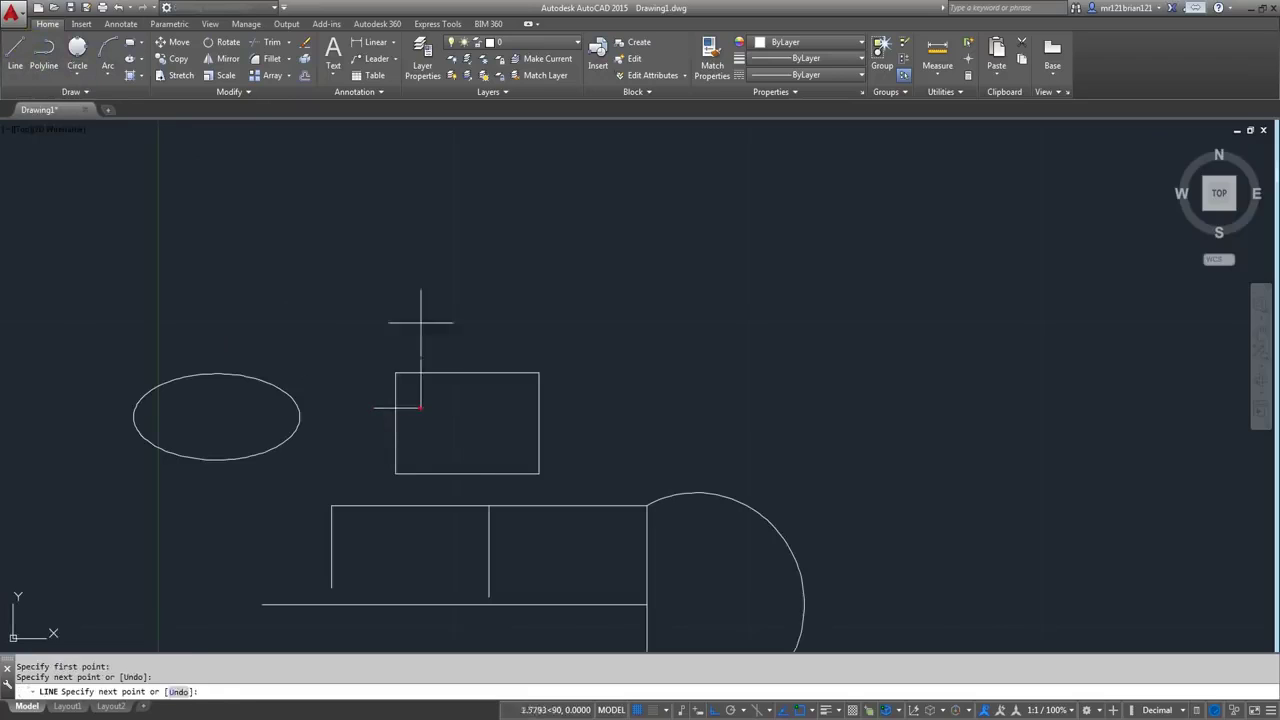
click(421, 323)
click(356, 323)
click(374, 407)
key(Return)
scroll(490, 320, down, 4)
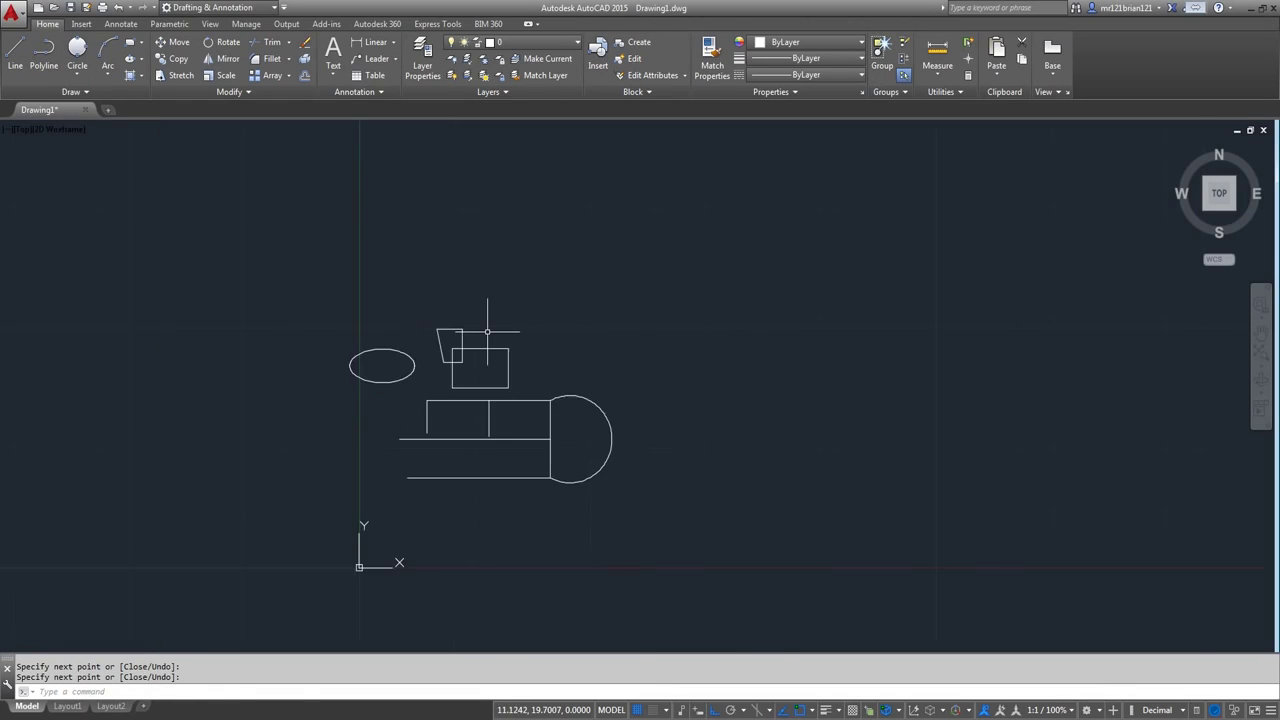
scroll(530, 330, up, 2)
click(597, 266)
click(397, 430)
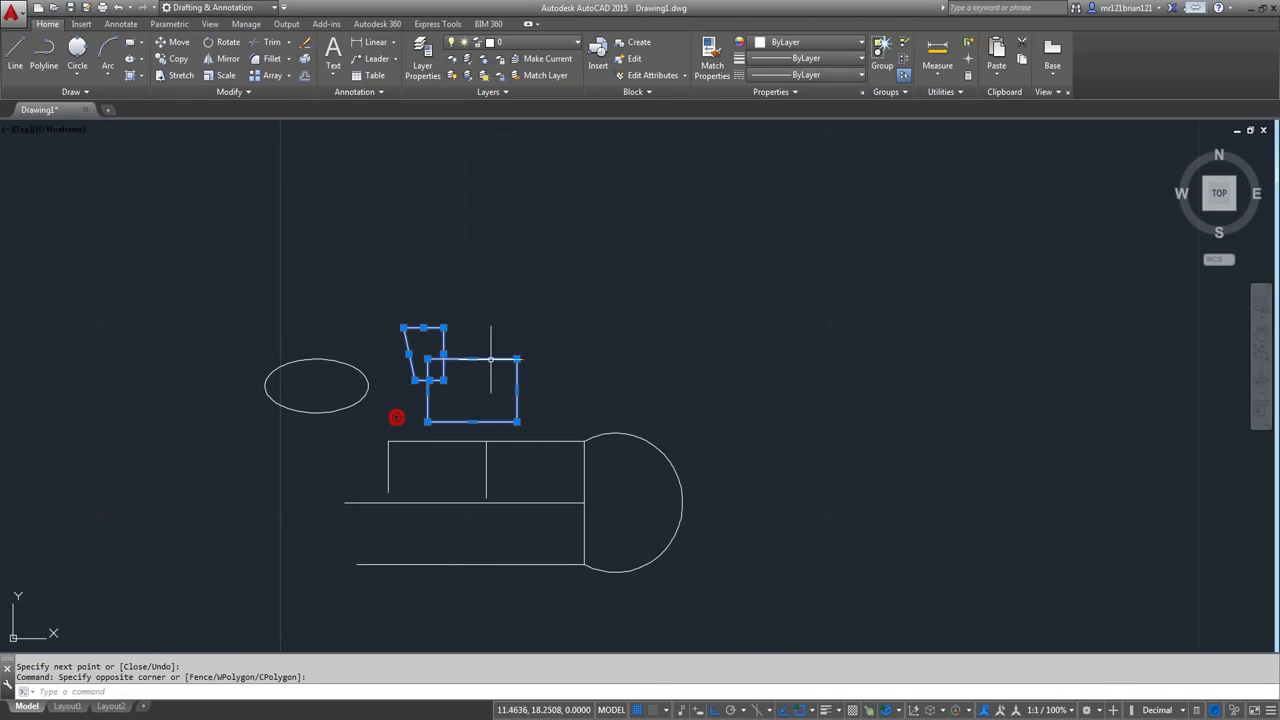
key(Escape)
- Mirror the rectangle and the overlapping four-sided shape about a vertical line to their right, keeping the originals
click(222, 58)
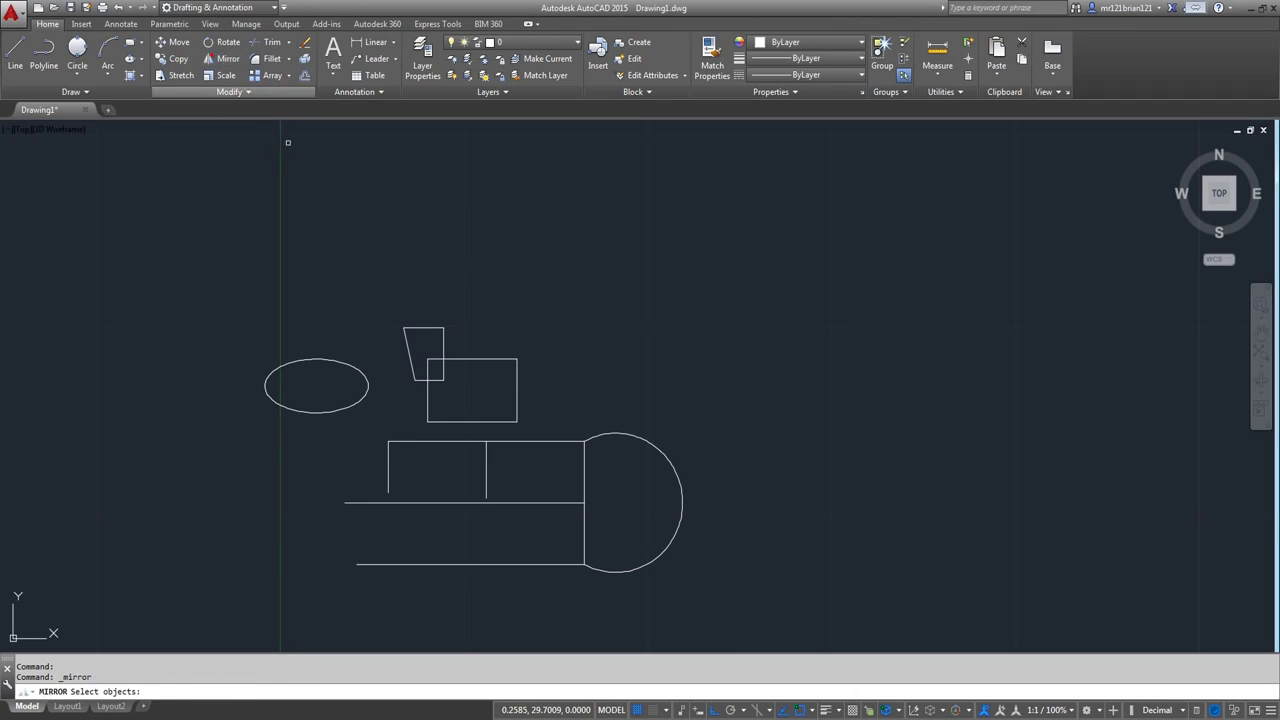
click(567, 301)
click(397, 432)
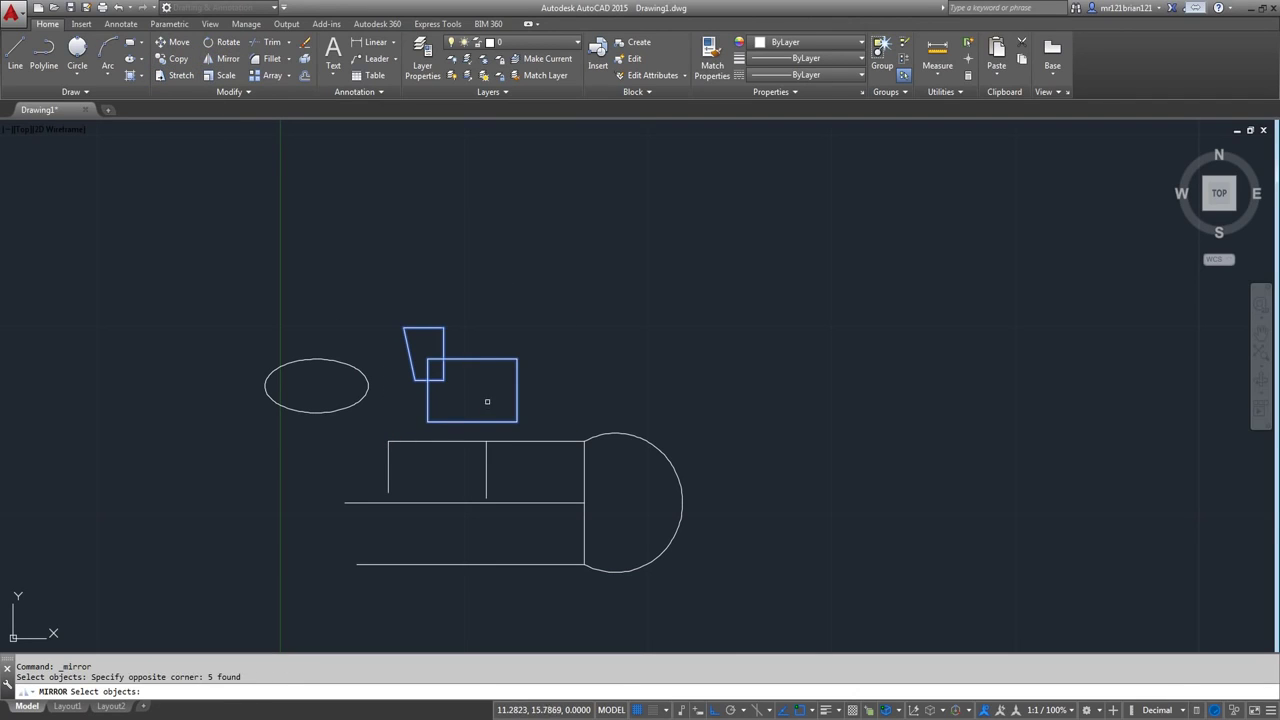
key(Return)
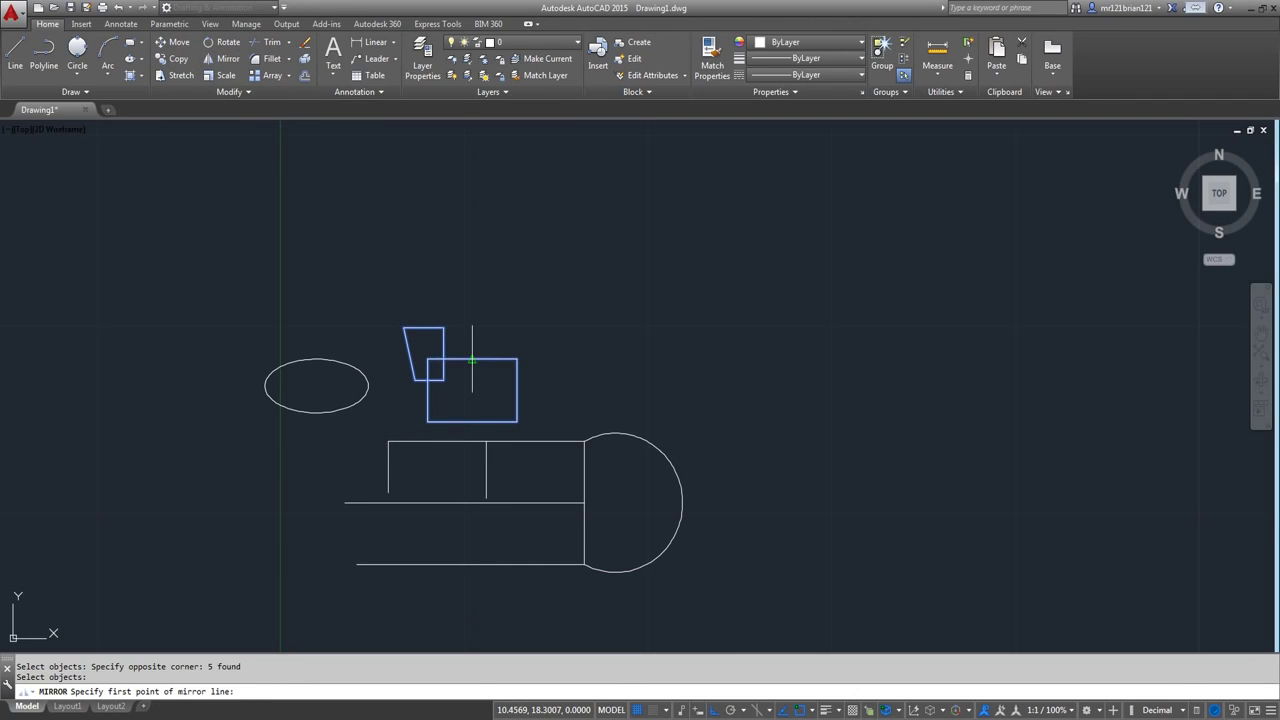
click(602, 357)
click(596, 243)
key(Return)
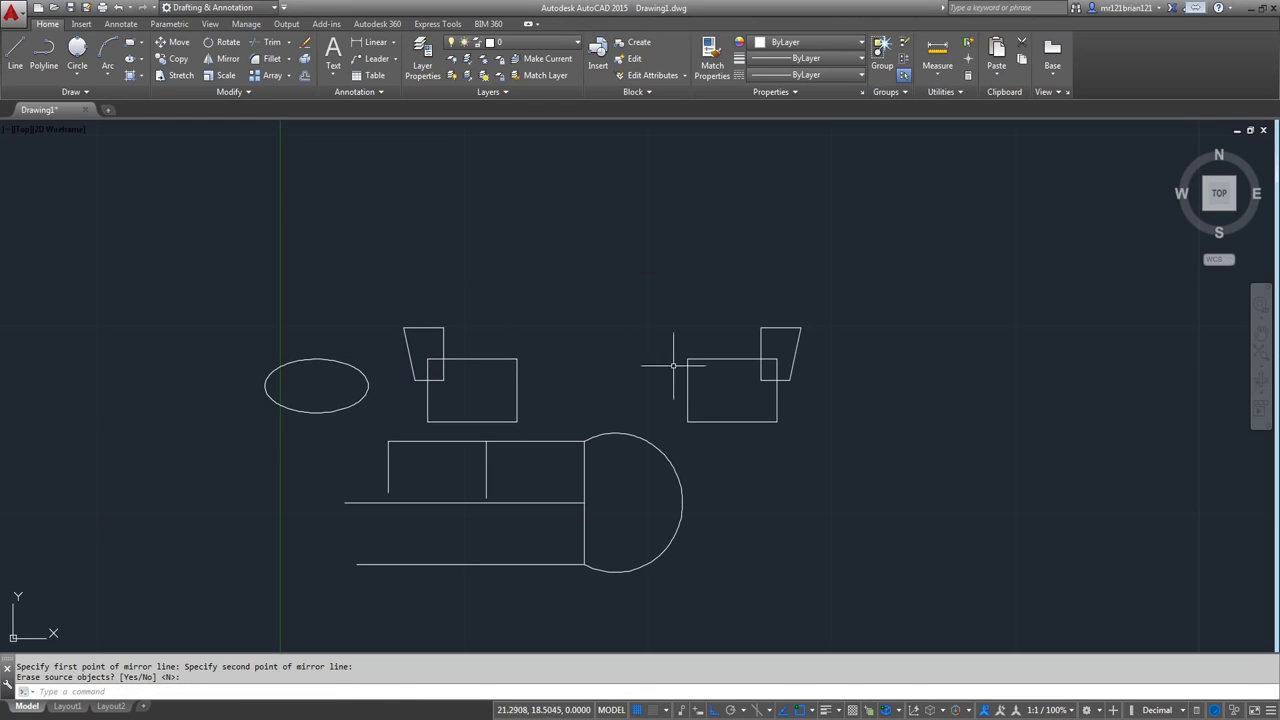
- Delete the mirrored rectangle and four-sided shape, leaving the originals in place
click(851, 277)
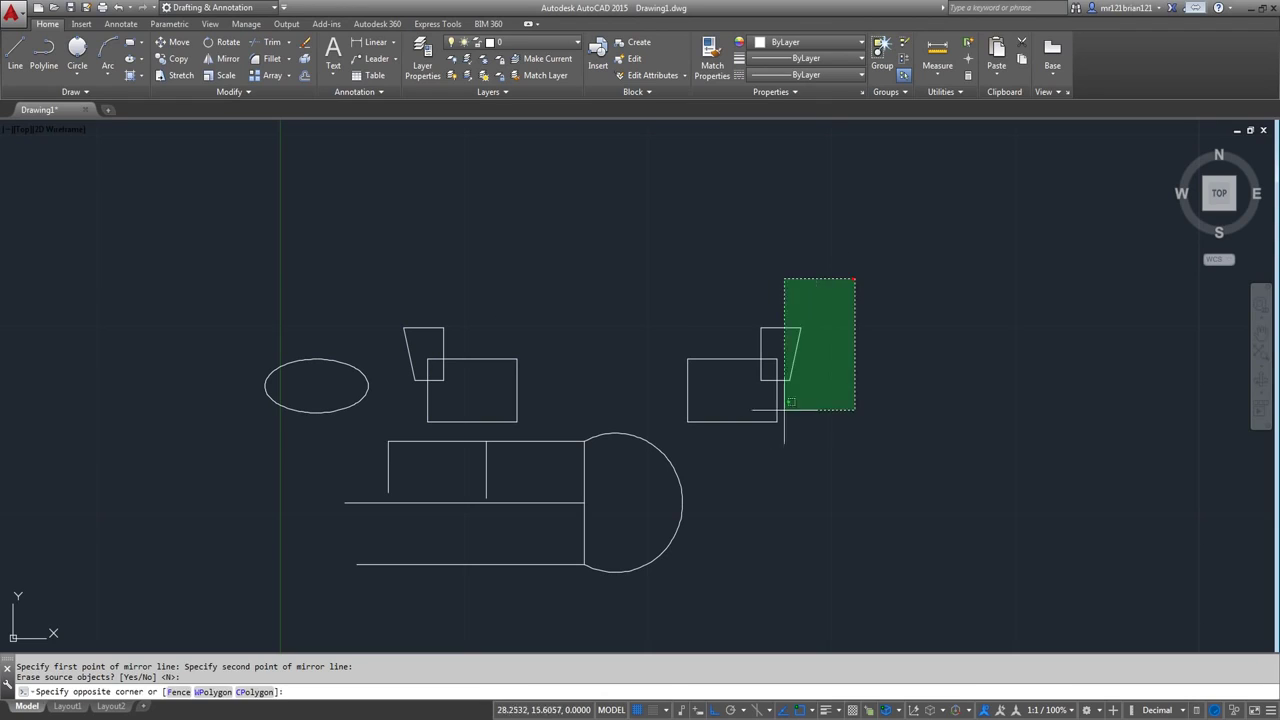
click(740, 428)
key(Delete)
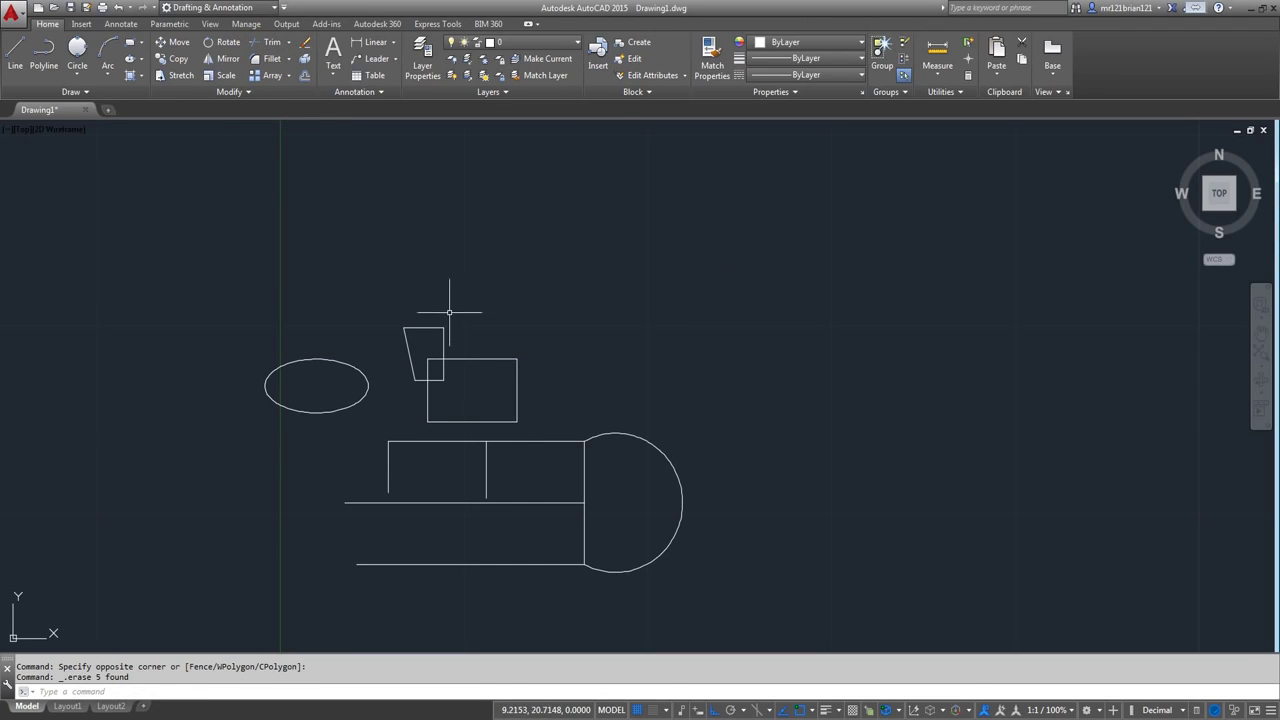
- Mirror the rectangle and four-sided shape again, about a vertical line closer to the rectangle's right side, without erasing the source objects
click(554, 280)
click(396, 431)
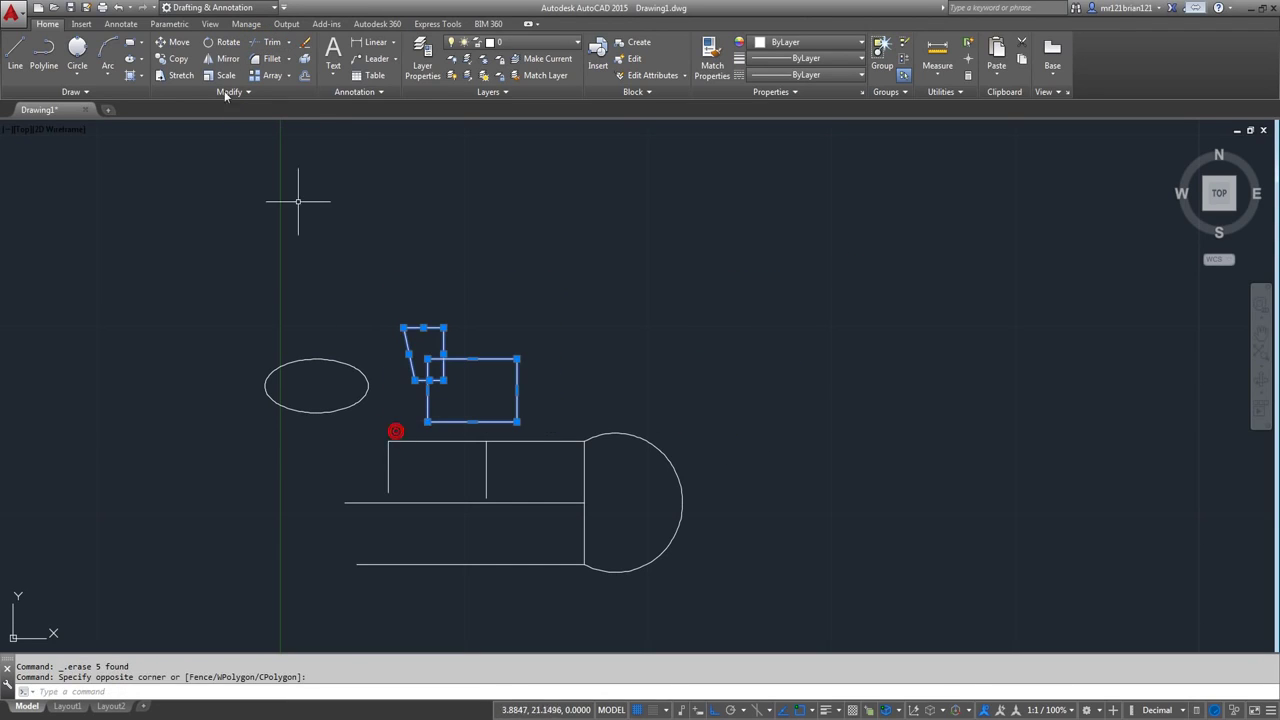
key(Escape)
click(222, 58)
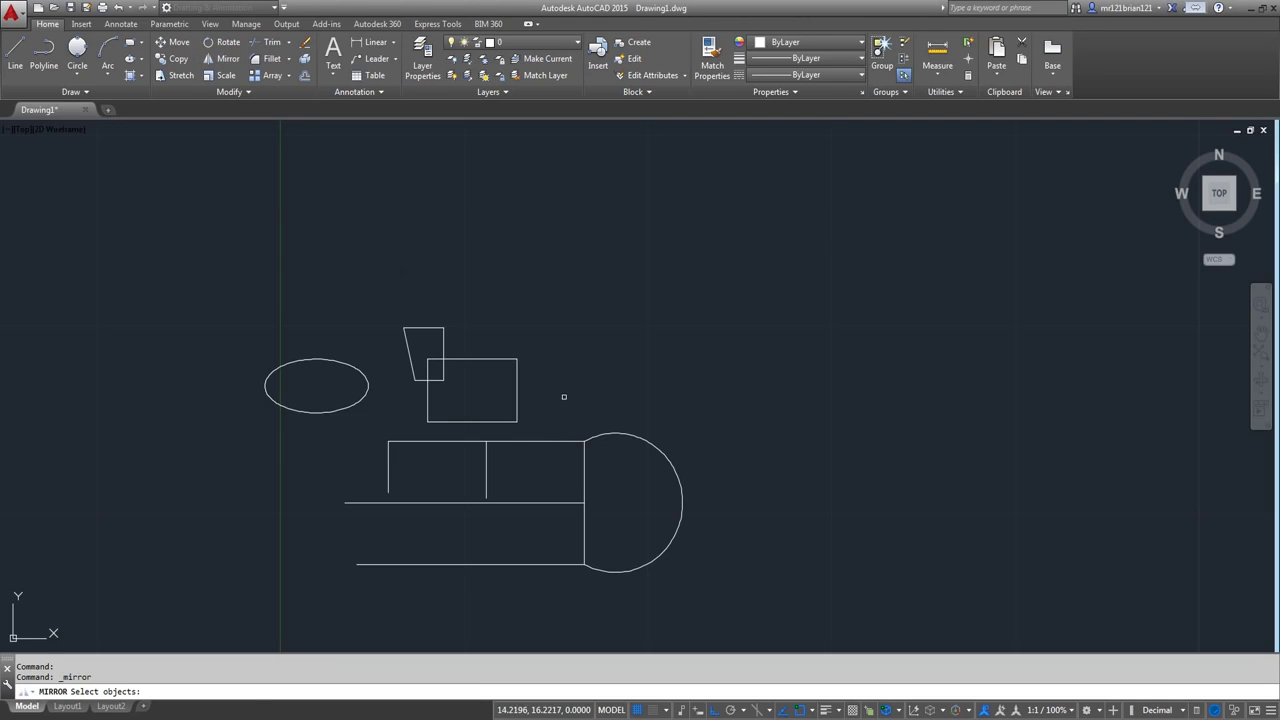
click(542, 310)
click(397, 431)
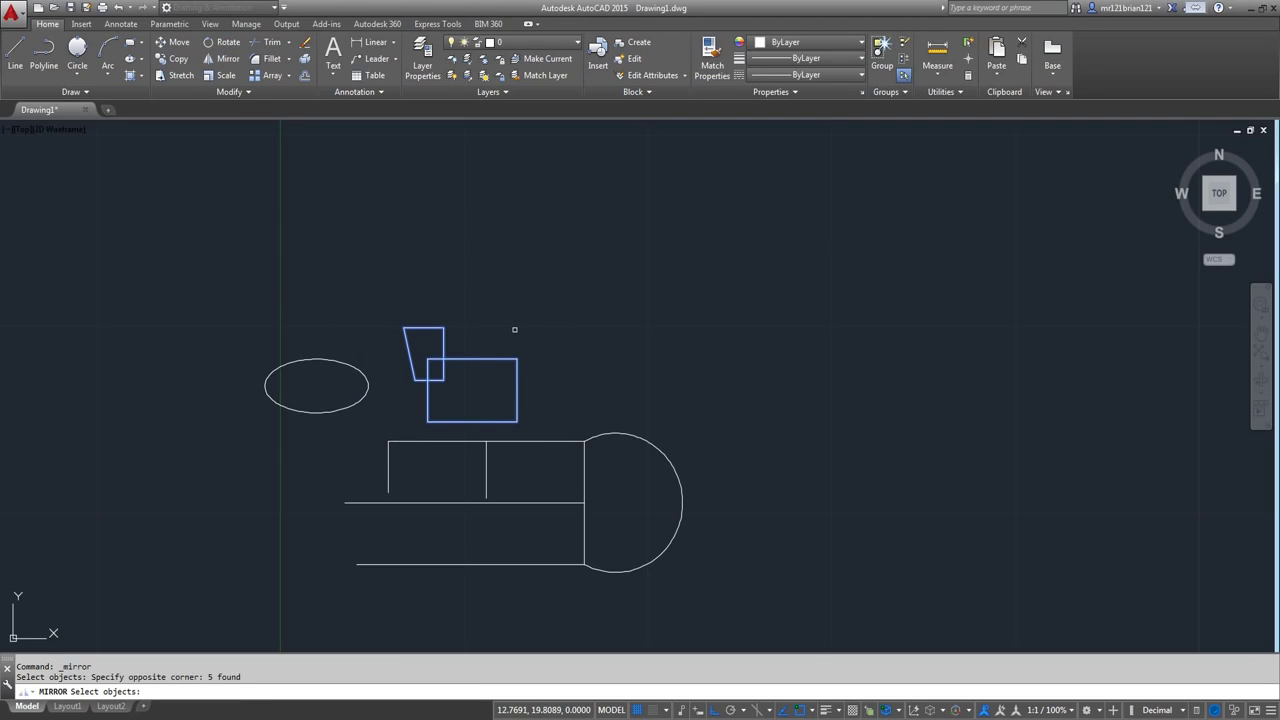
key(Return)
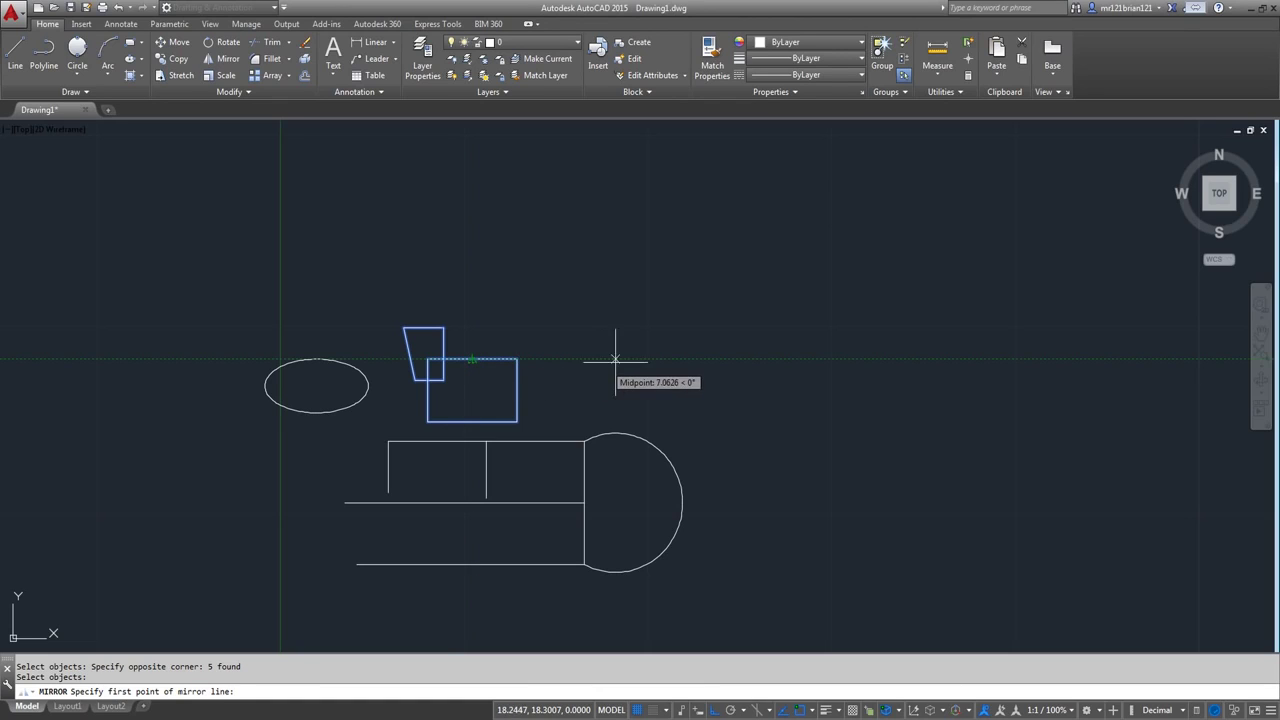
click(578, 358)
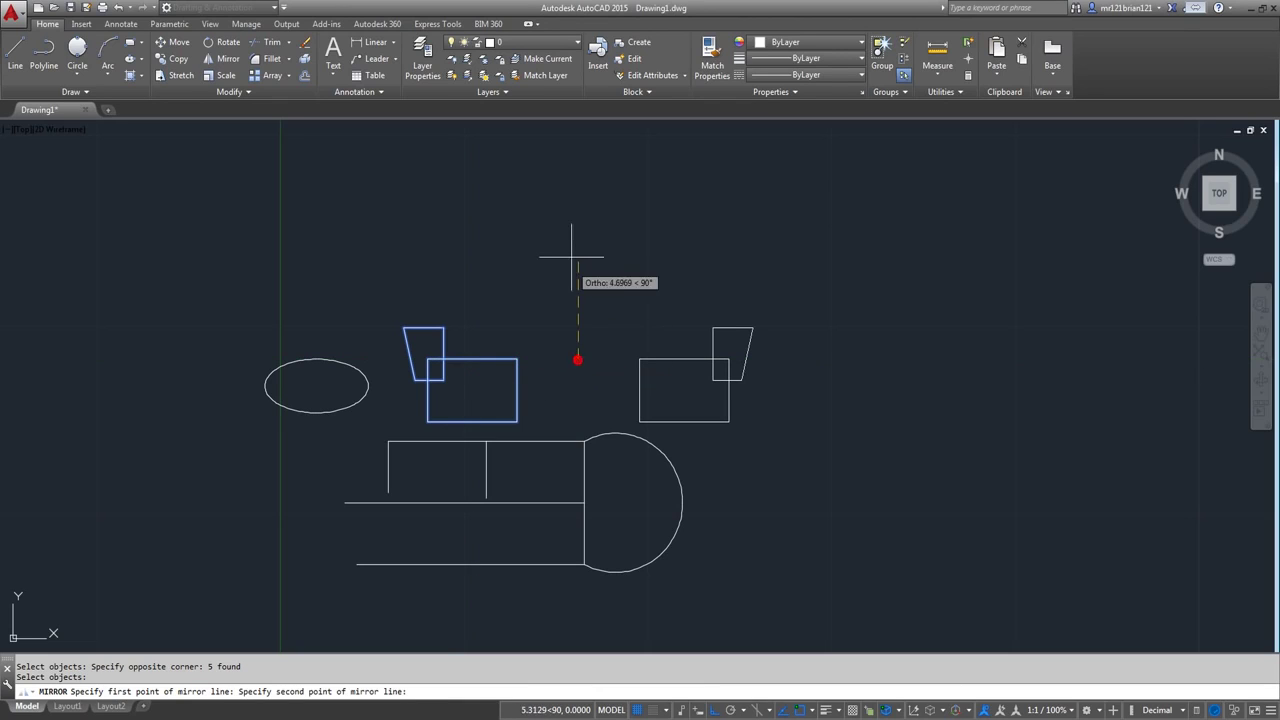
click(565, 203)
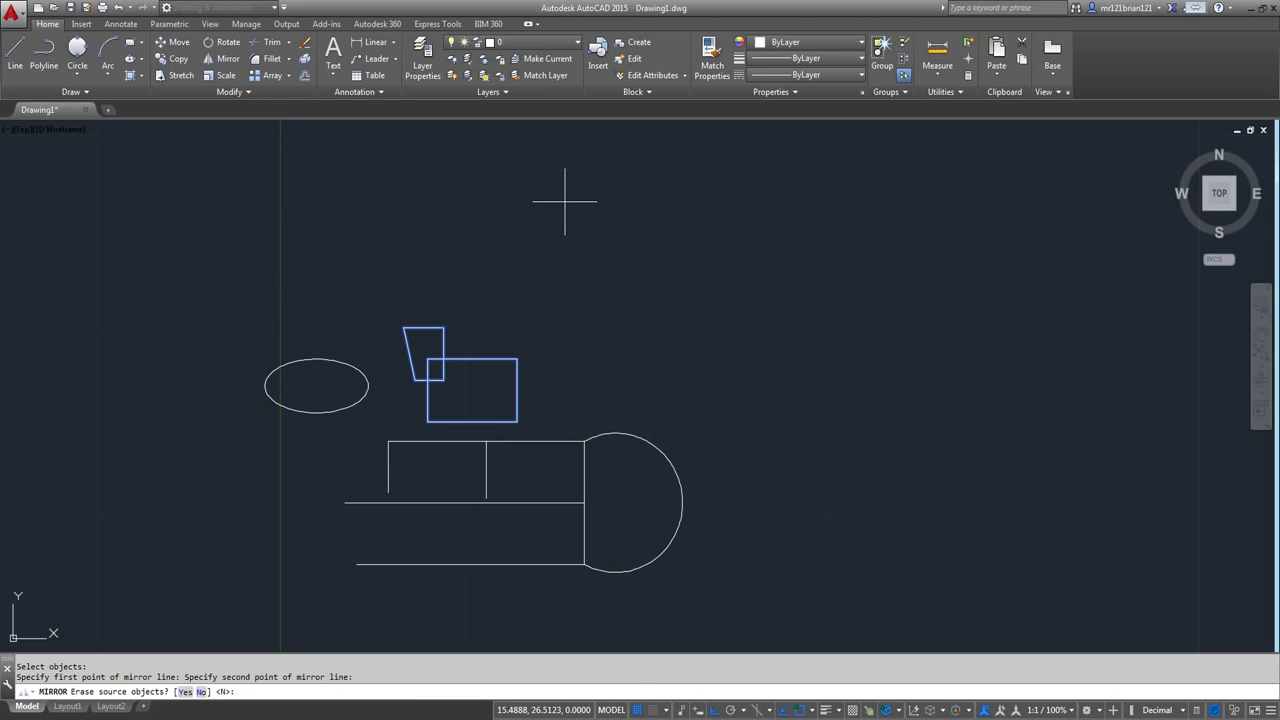
key(Return)
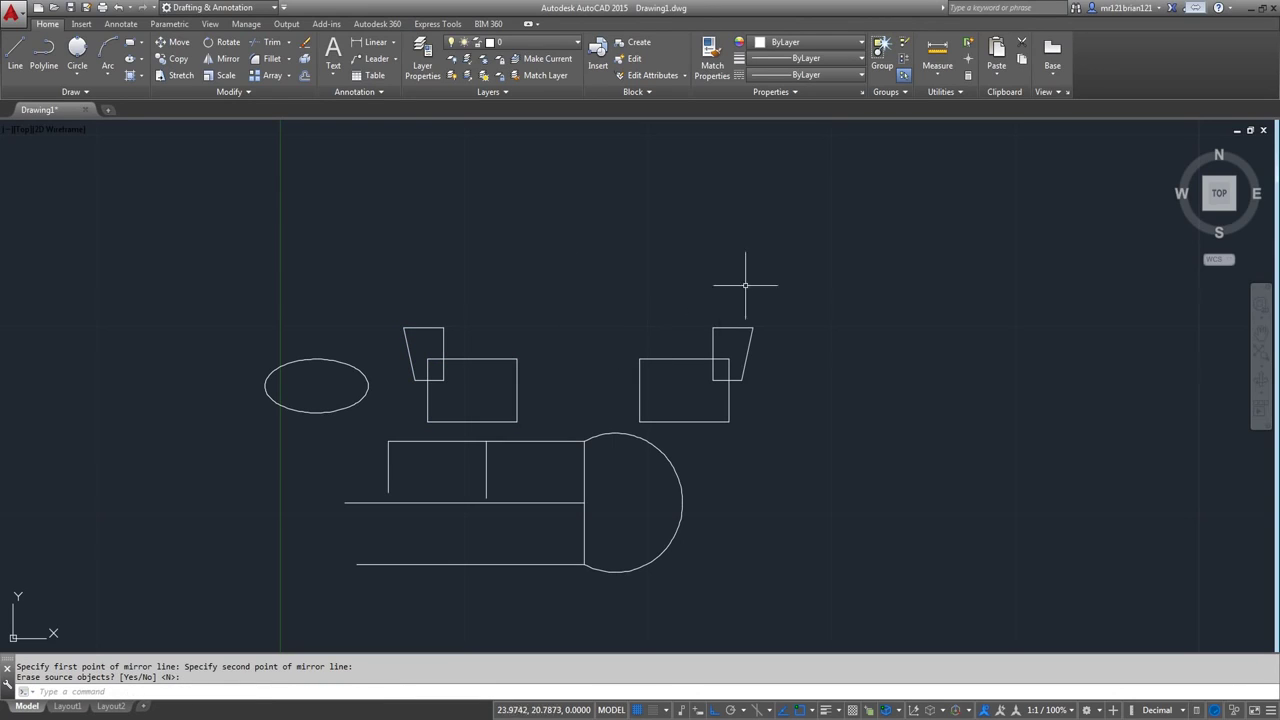
- Delete the second mirrored copy of the rectangle and four-sided shape
click(754, 281)
click(650, 394)
key(Delete)
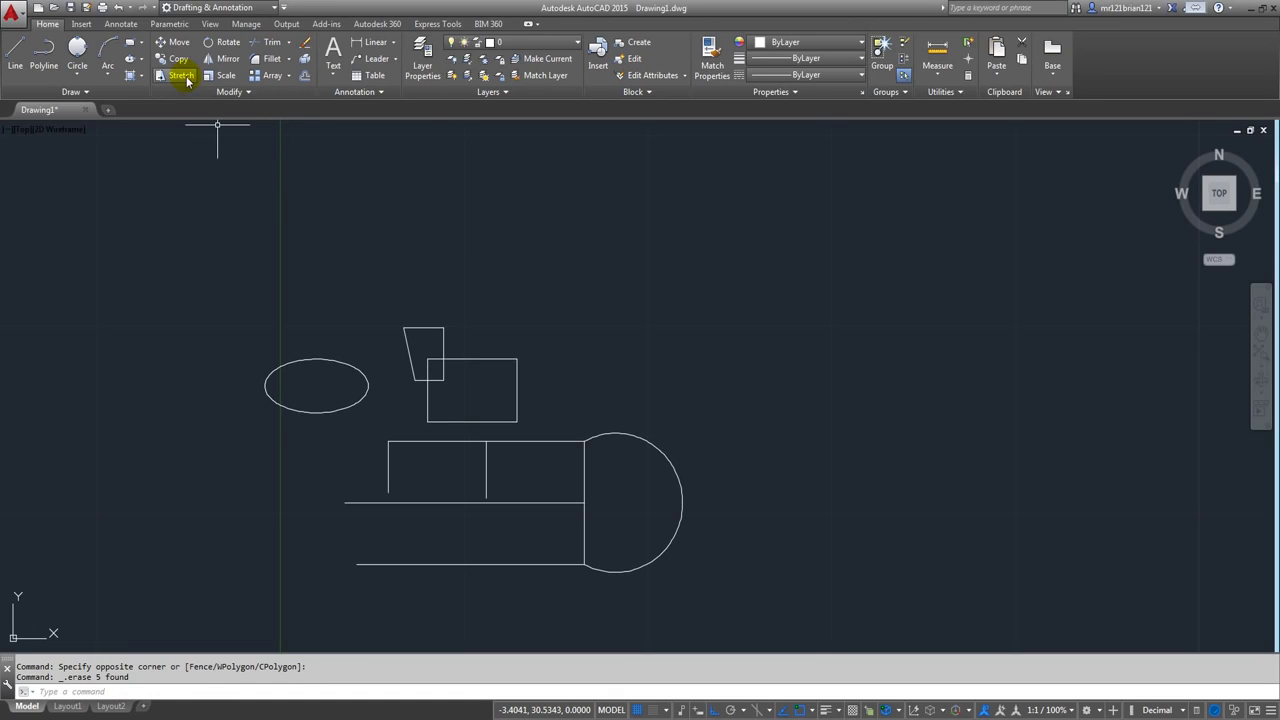
- Scale the rectangle and four-sided shape by a factor of 1 about the rectangle's lower-right corner
click(226, 77)
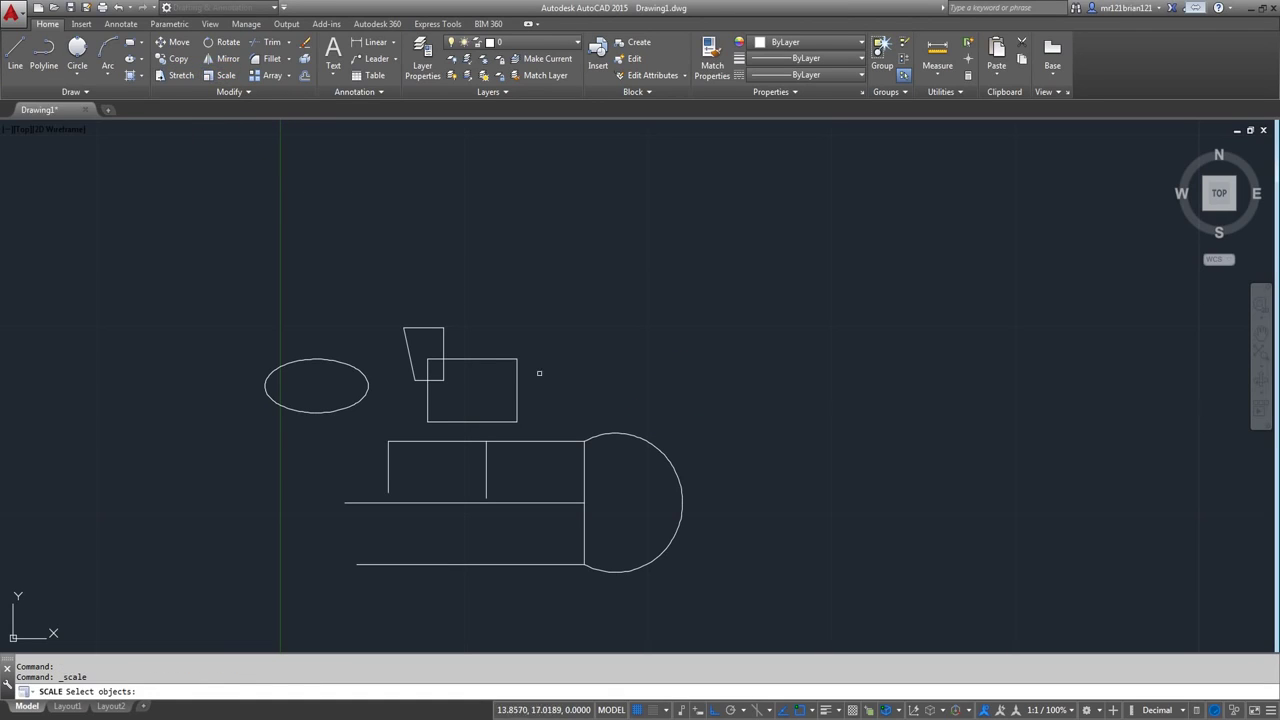
click(567, 276)
click(396, 430)
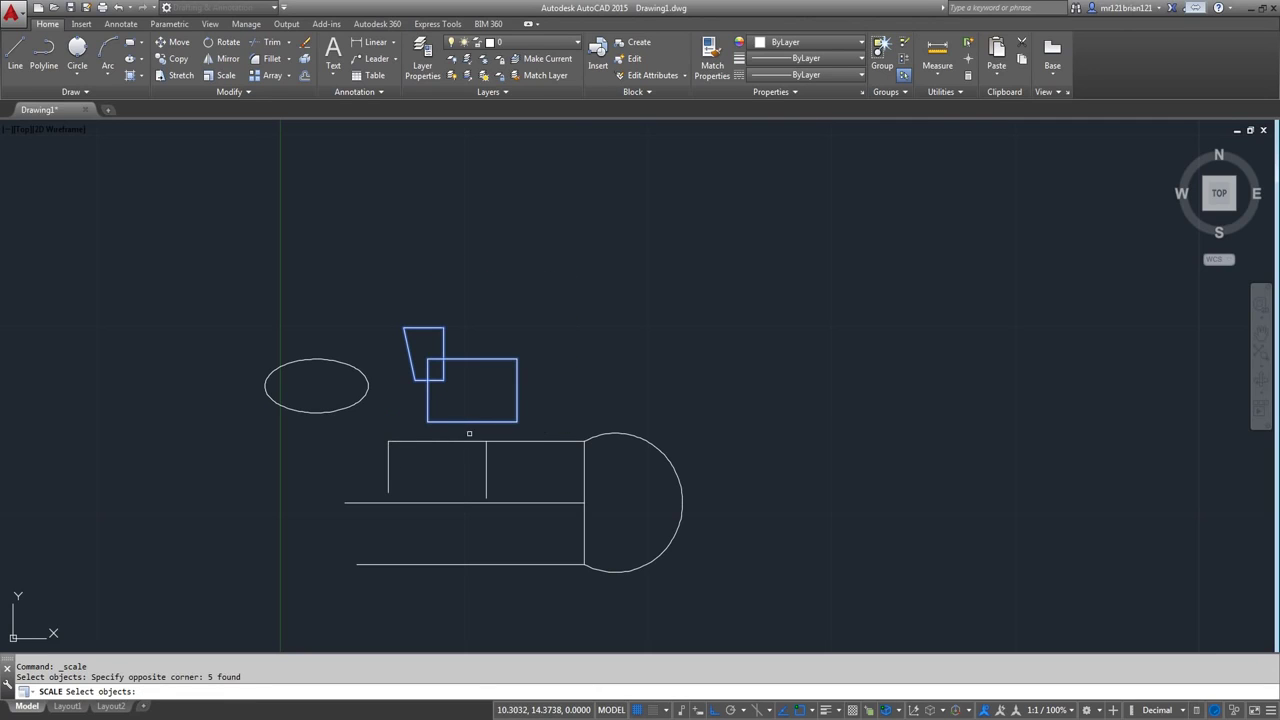
key(Return)
click(517, 421)
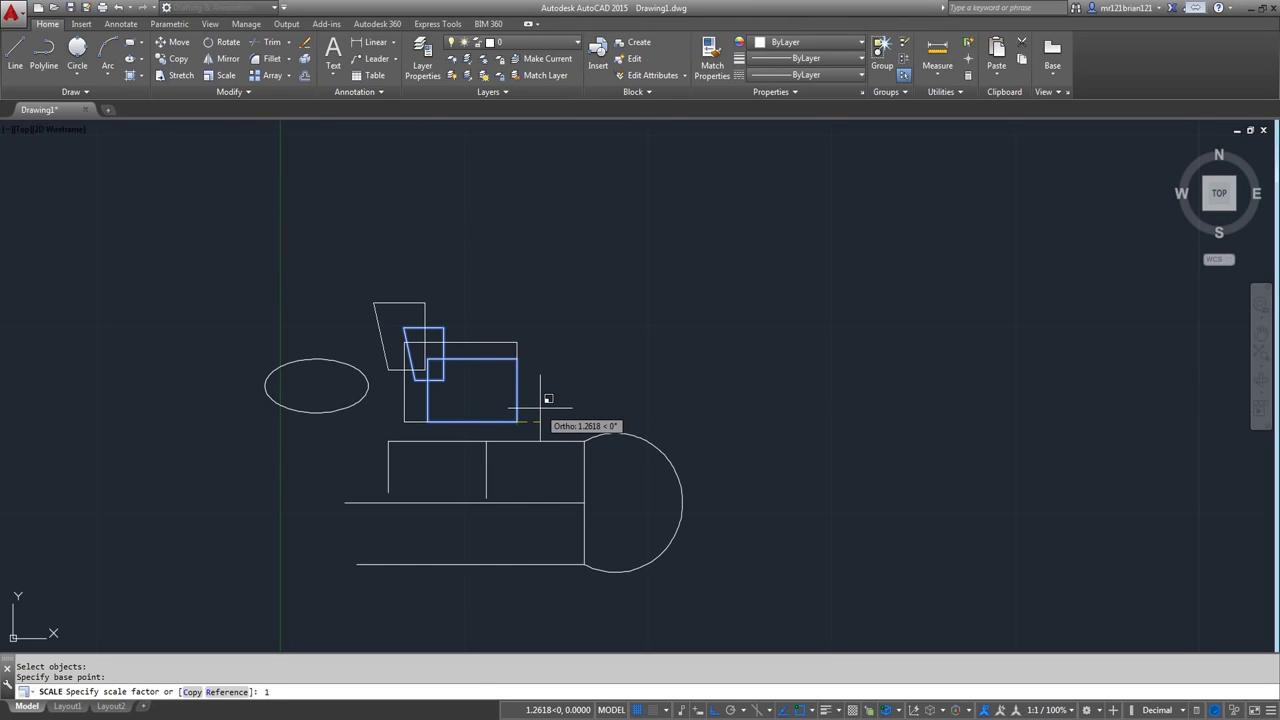
key(Return)
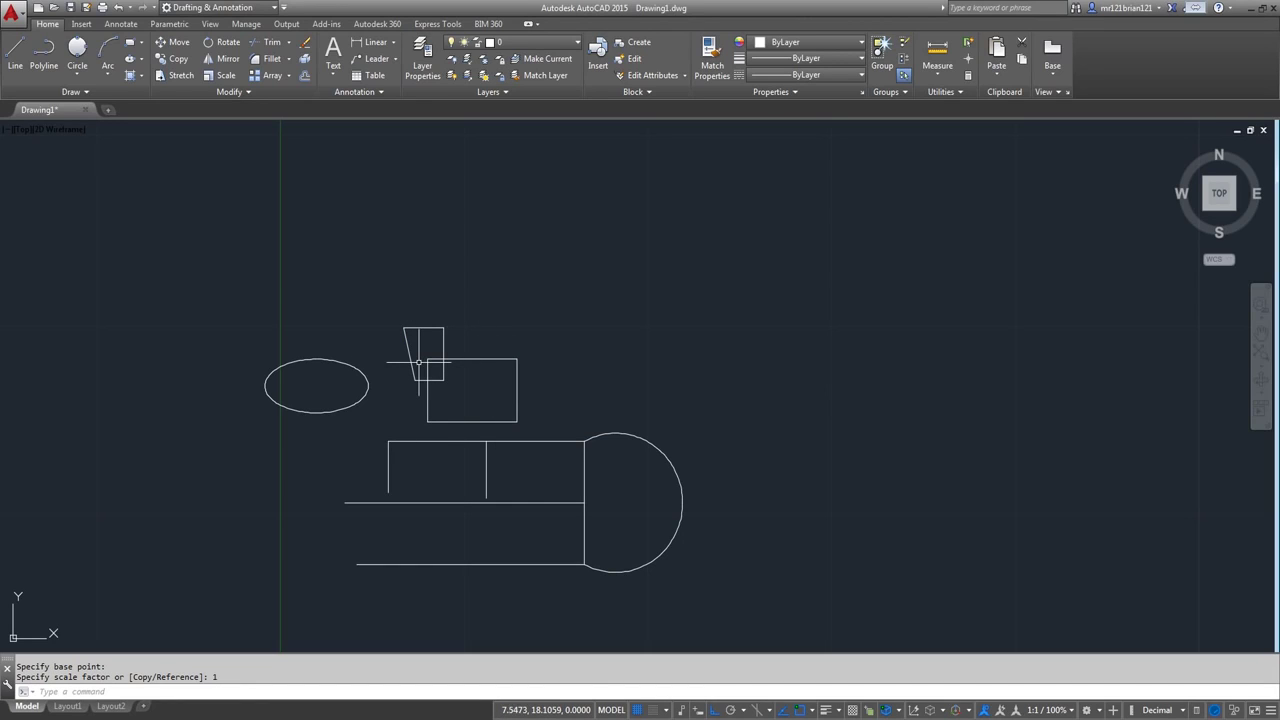
- Scale the rectangle and four-sided shape by a factor of .5 about the rectangle's lower-right corner, and undo the scaling
click(178, 75)
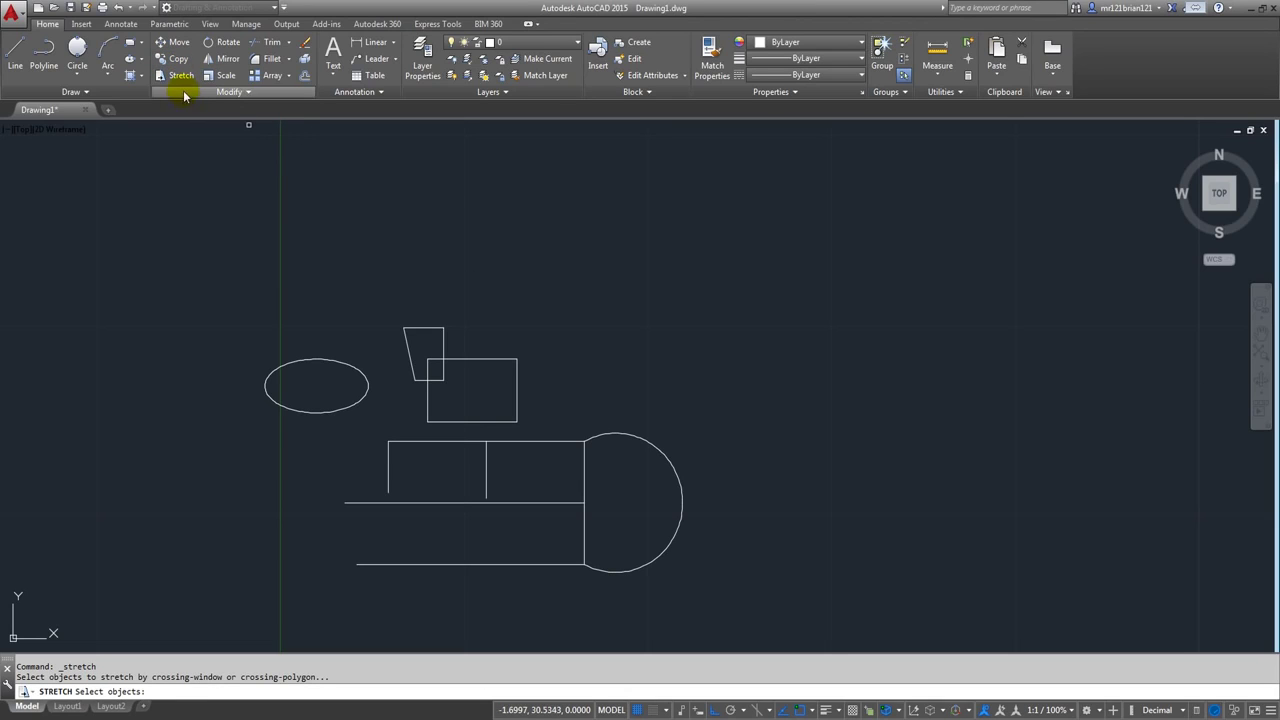
click(219, 75)
click(566, 293)
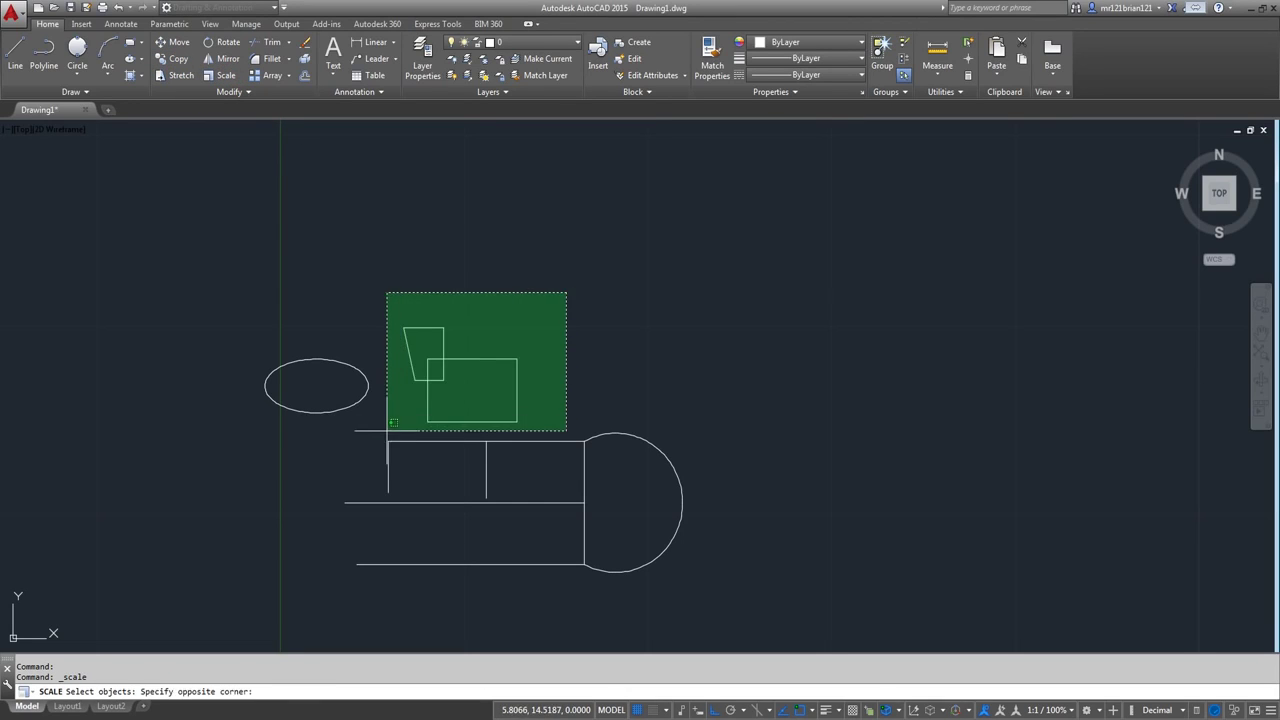
click(387, 423)
key(Return)
click(517, 421)
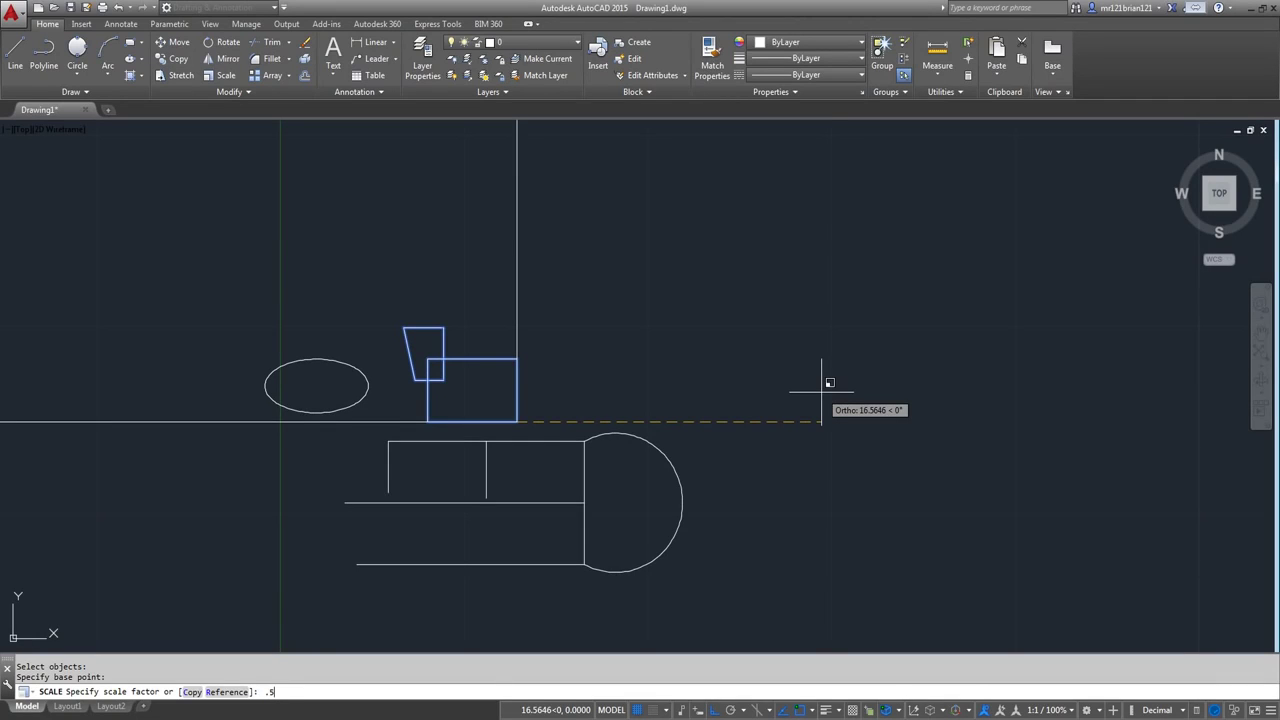
key(Return)
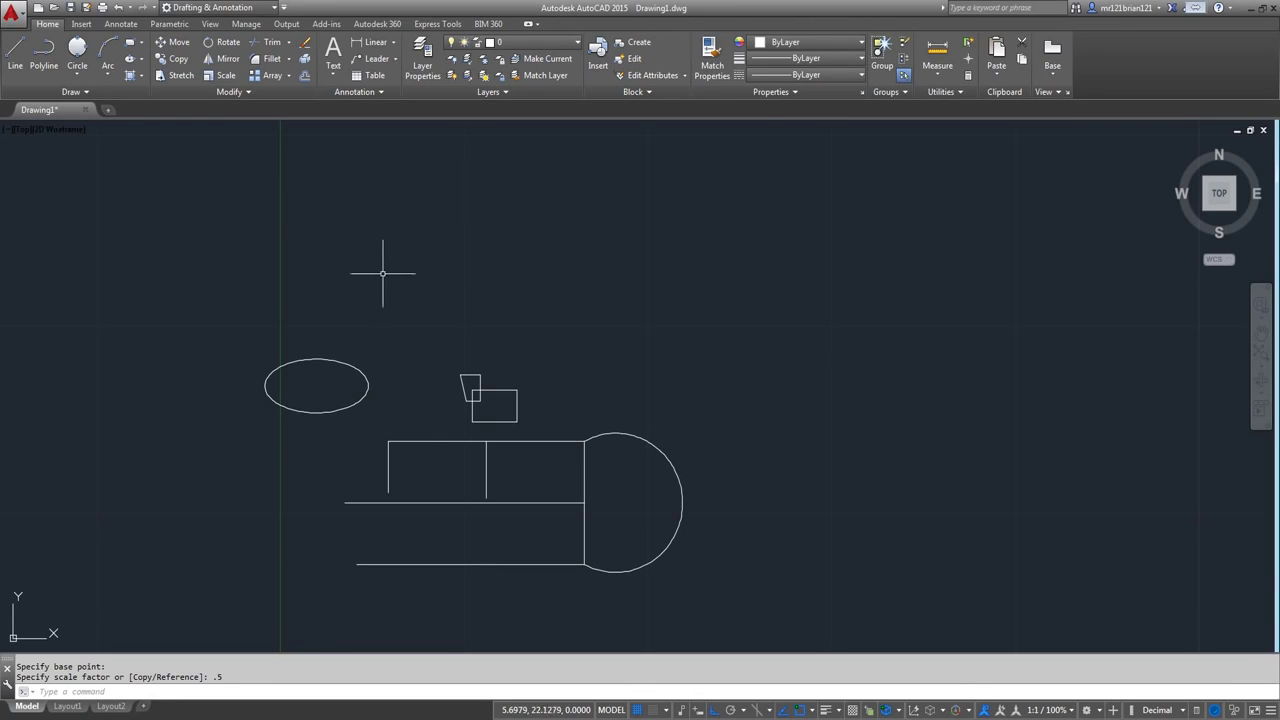
key(ctrl+z)
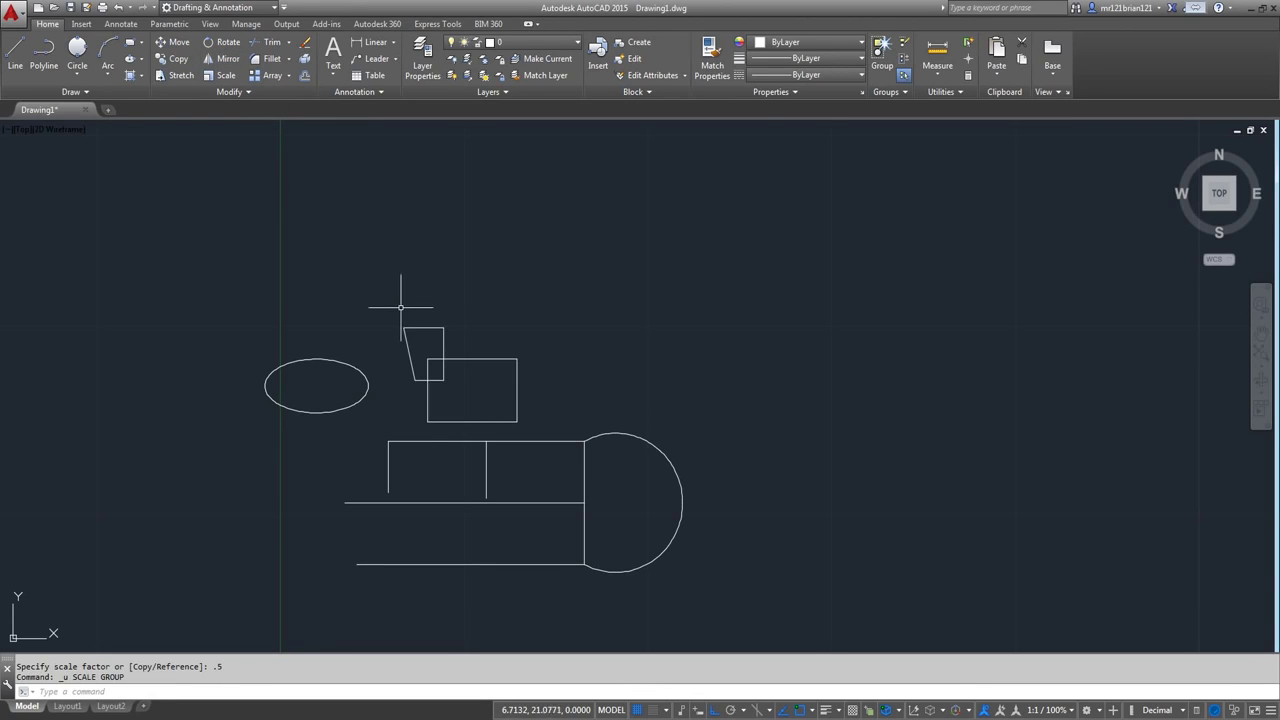
middle_drag(243, 272, 252, 220)
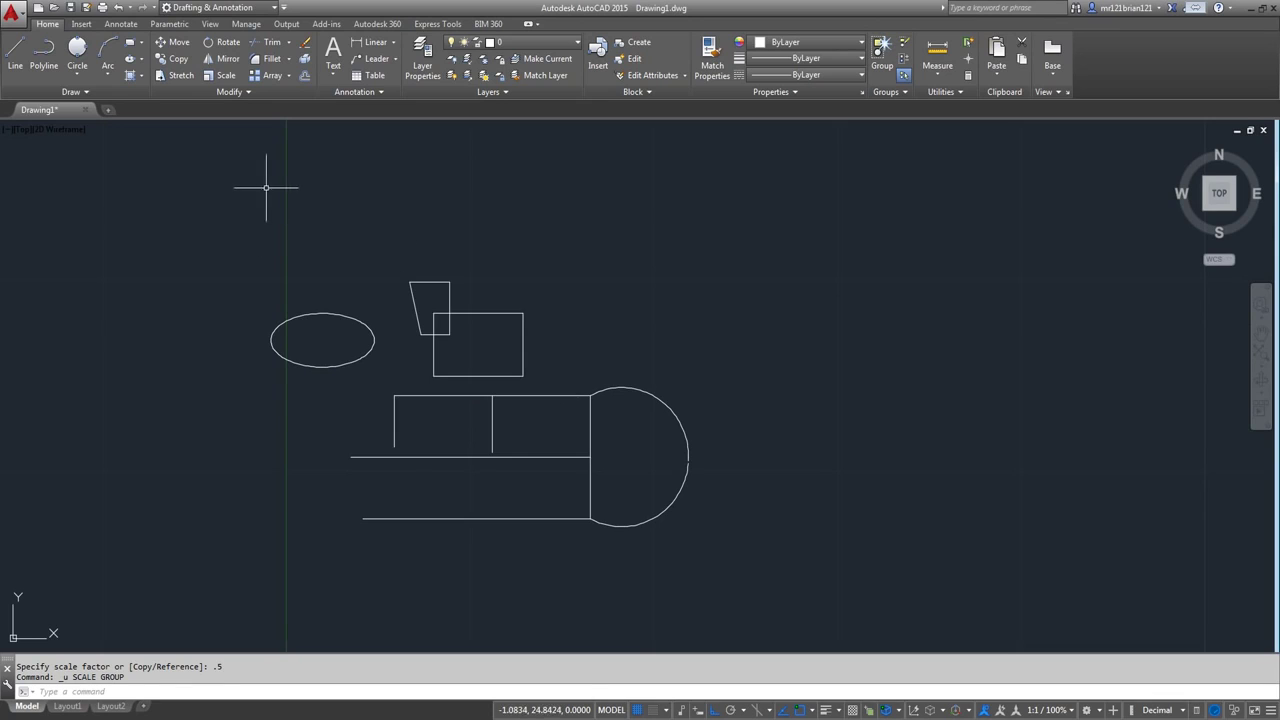
scroll(420, 462, up, 4)
middle_drag(420, 466, 409, 371)
scroll(409, 371, down, 2)
middle_drag(318, 220, 313, 283)
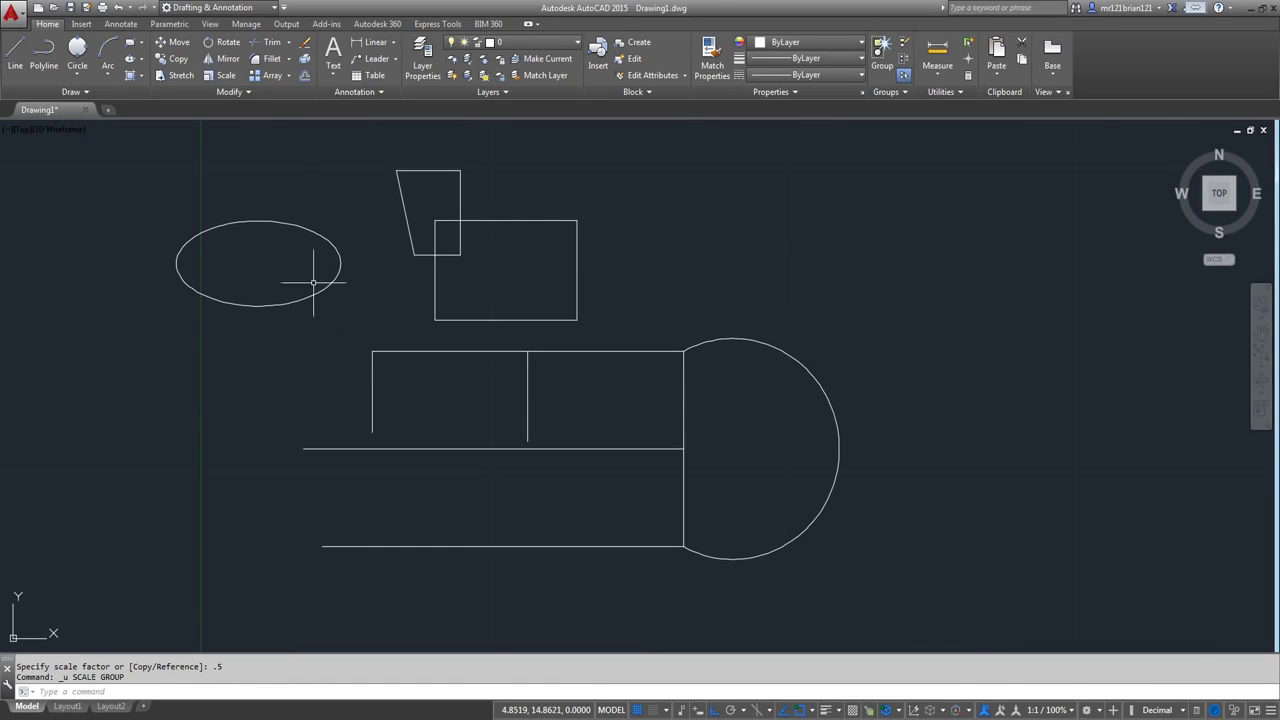
click(266, 58)
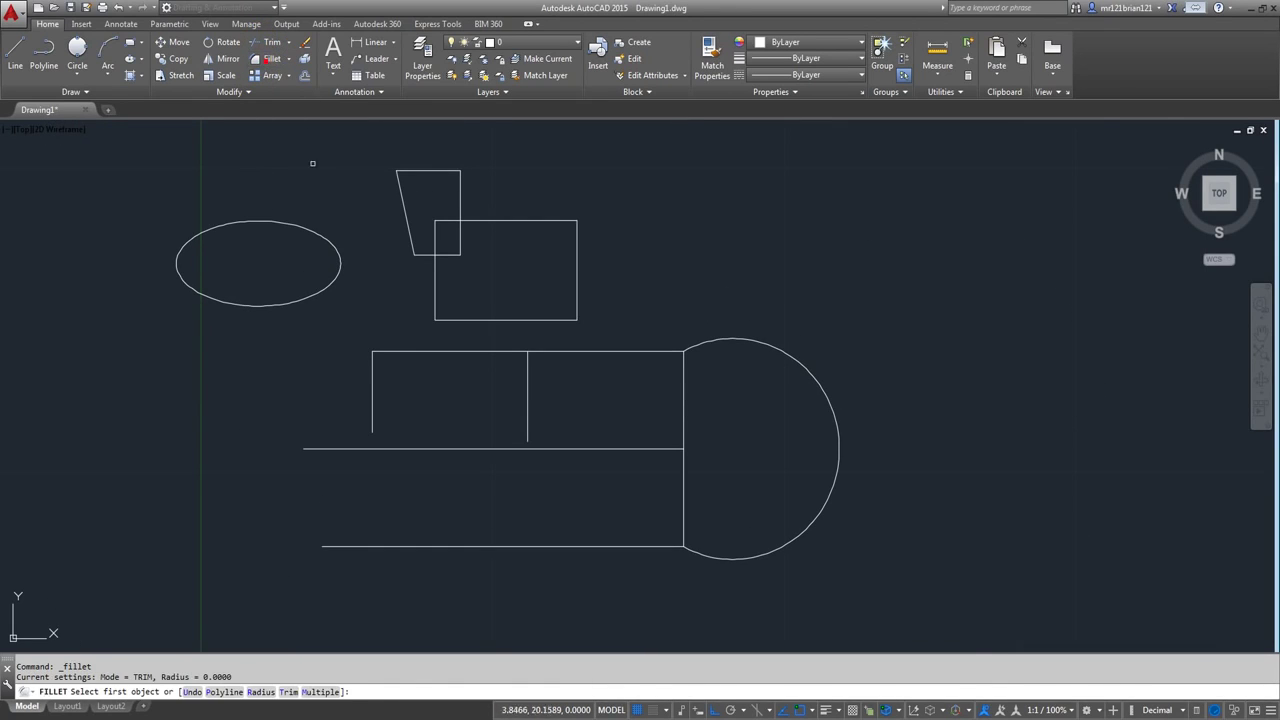
middle_drag(657, 452, 502, 397)
scroll(502, 397, down, 2)
key(Escape)
key(Escape)
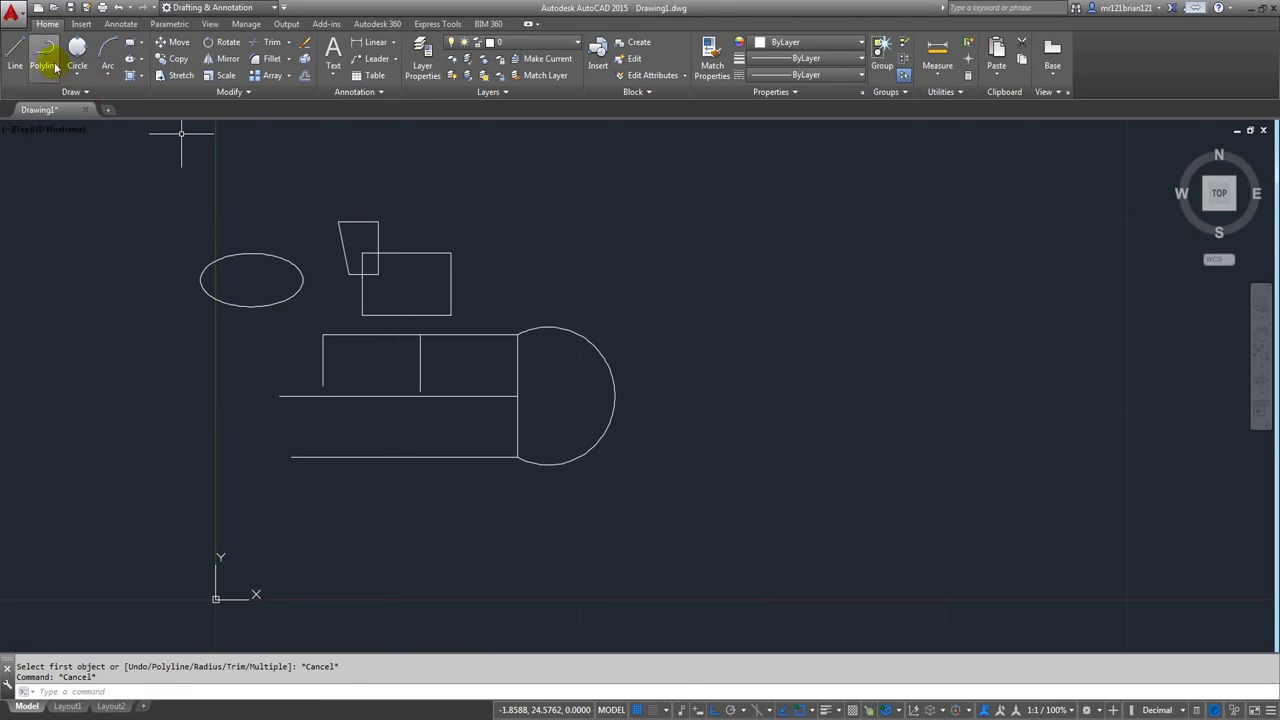
- Draw a long horizontal line above the arc and a separate vertical line below and just beyond its right end, leaving a gap between them
click(15, 55)
click(543, 196)
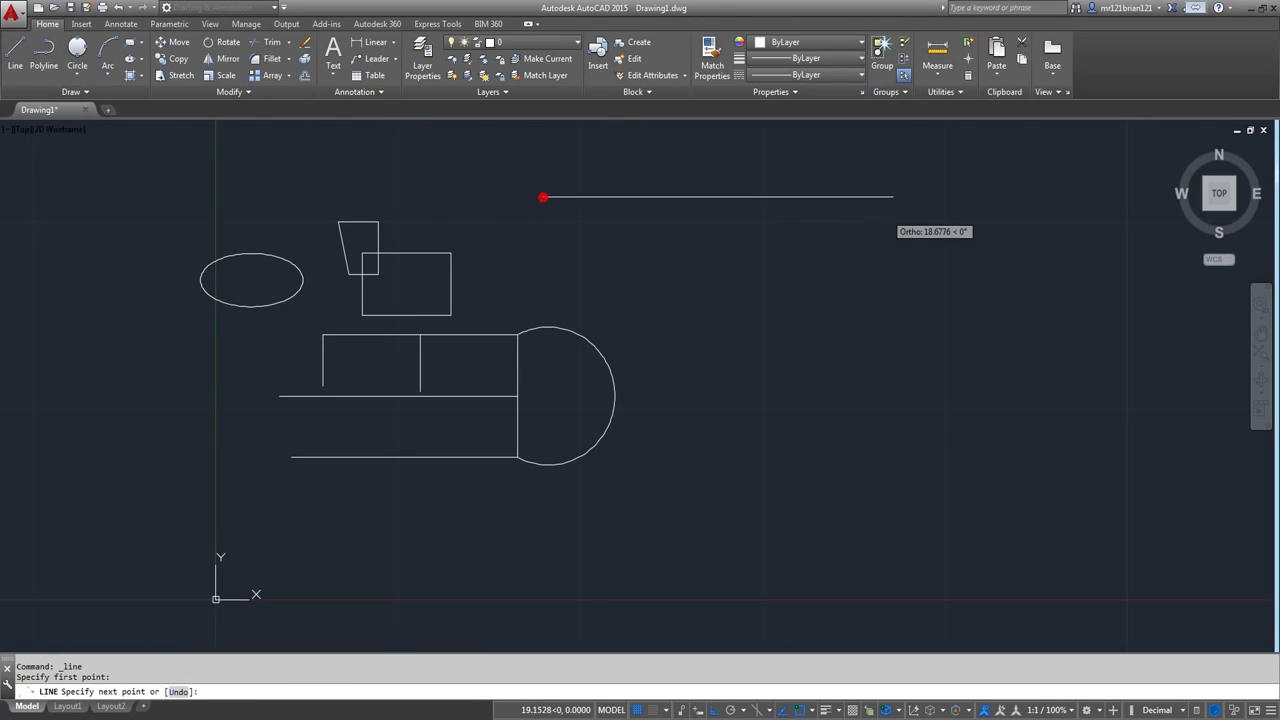
click(901, 210)
key(Return)
key(Return)
click(937, 606)
click(931, 280)
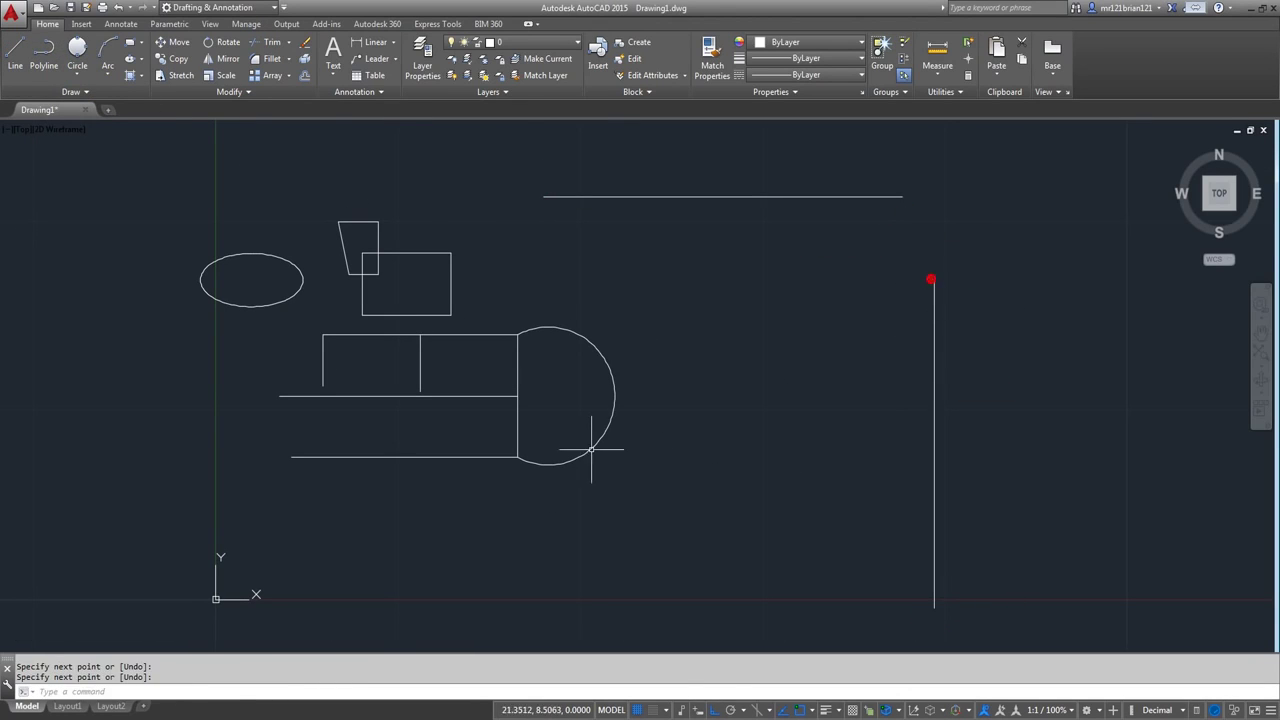
key(Return)
- Fillet the separate horizontal and vertical lines so they meet in a sharp corner
middle_drag(638, 454, 808, 408)
mouse_move(1044, 301)
middle_down()
mouse_move(833, 360)
mouse_move(773, 418)
middle_up()
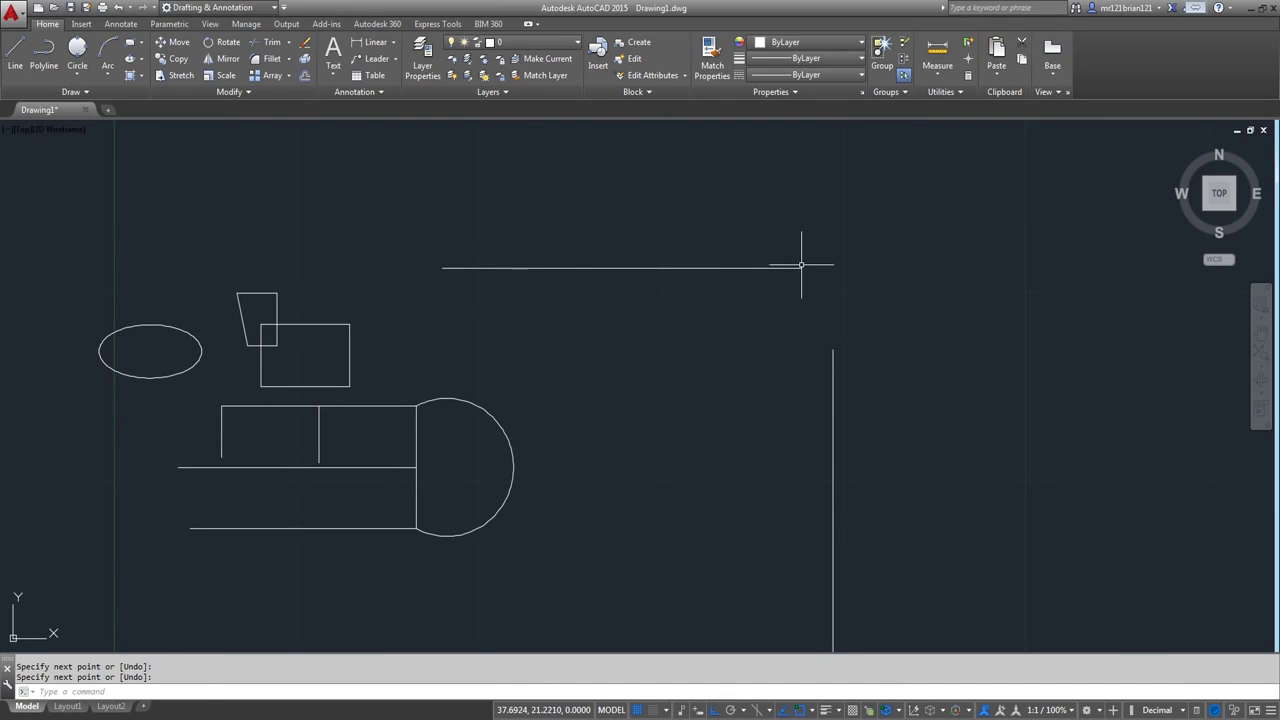
click(270, 59)
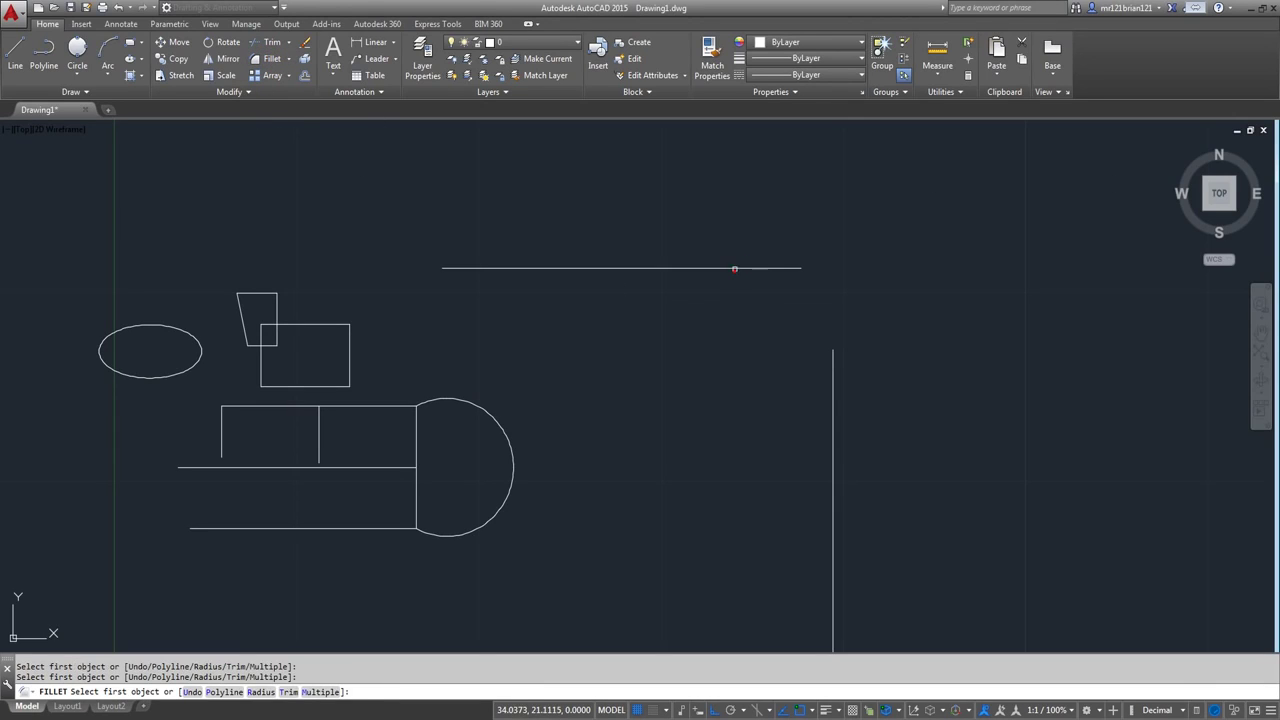
click(738, 268)
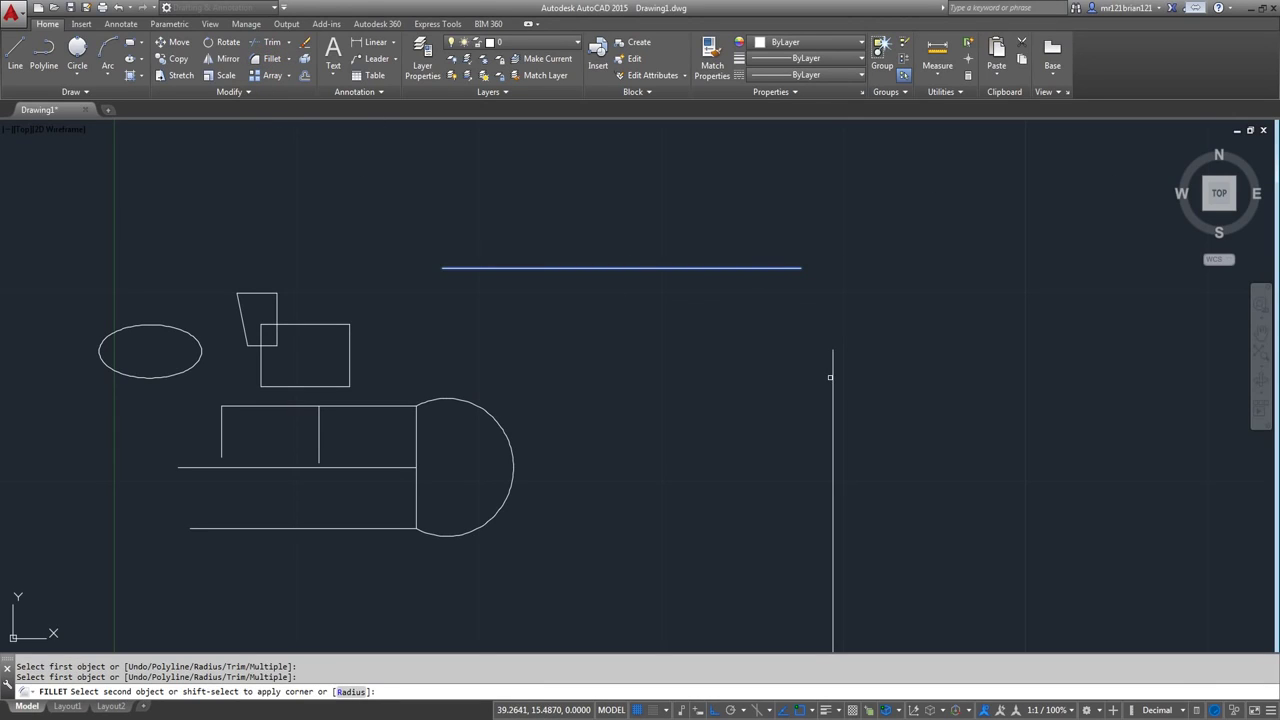
click(830, 377)
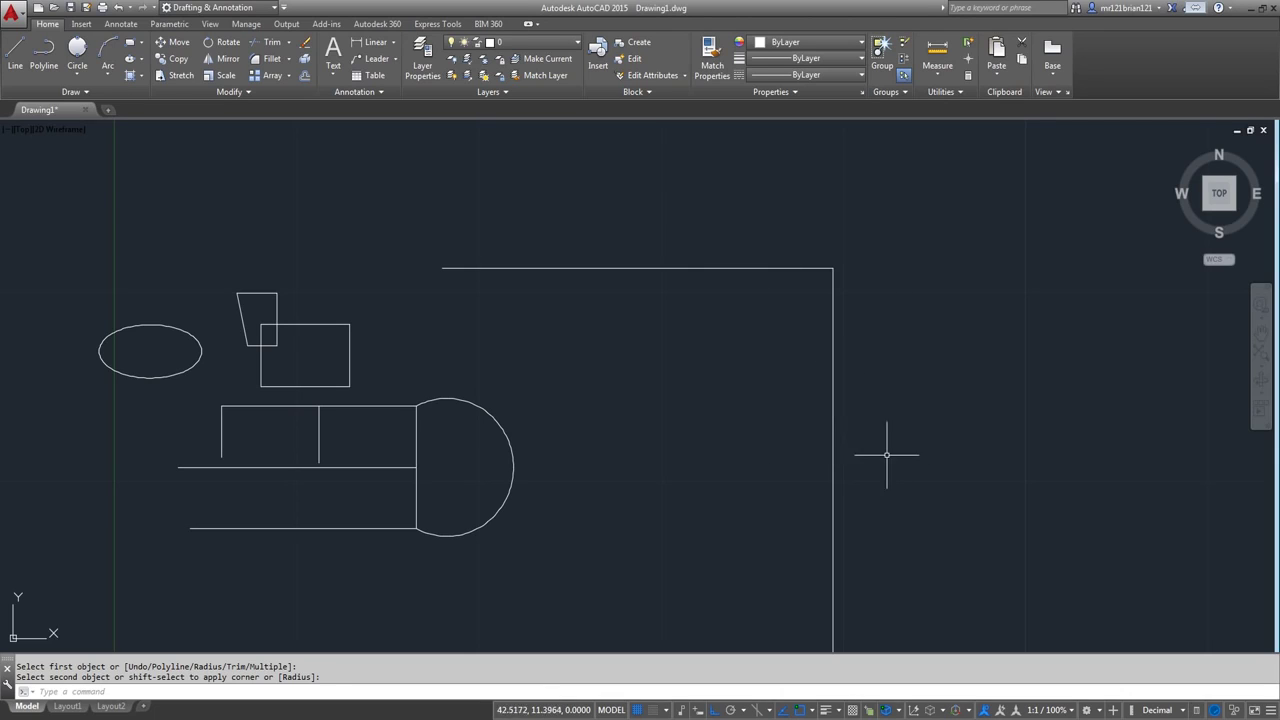
key(Escape)
key(Escape)
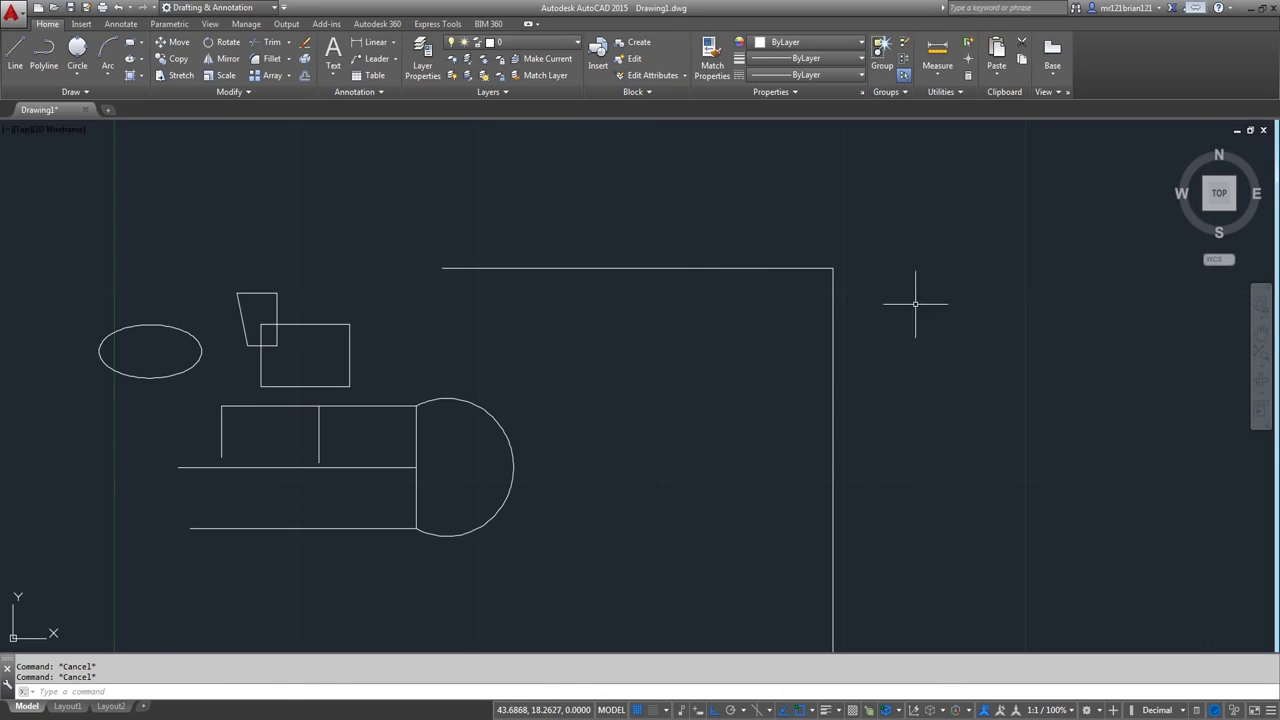
middle_drag(915, 304, 796, 279)
click(784, 273)
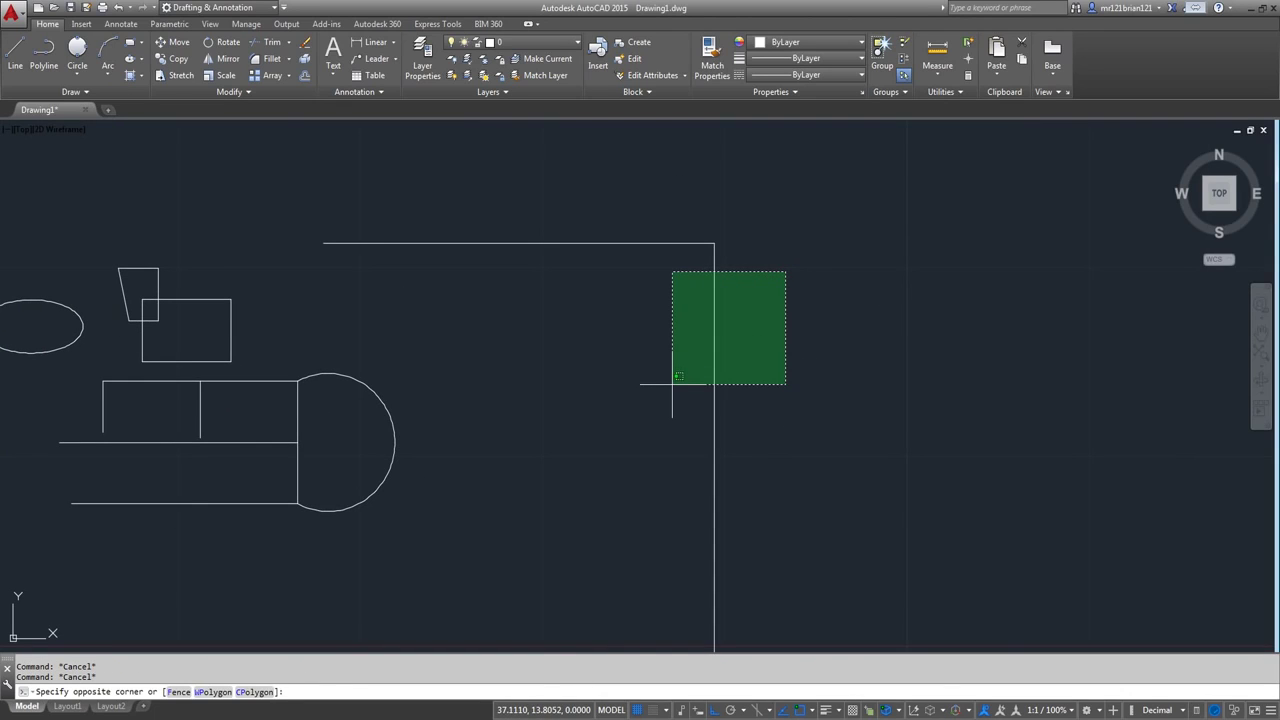
click(777, 329)
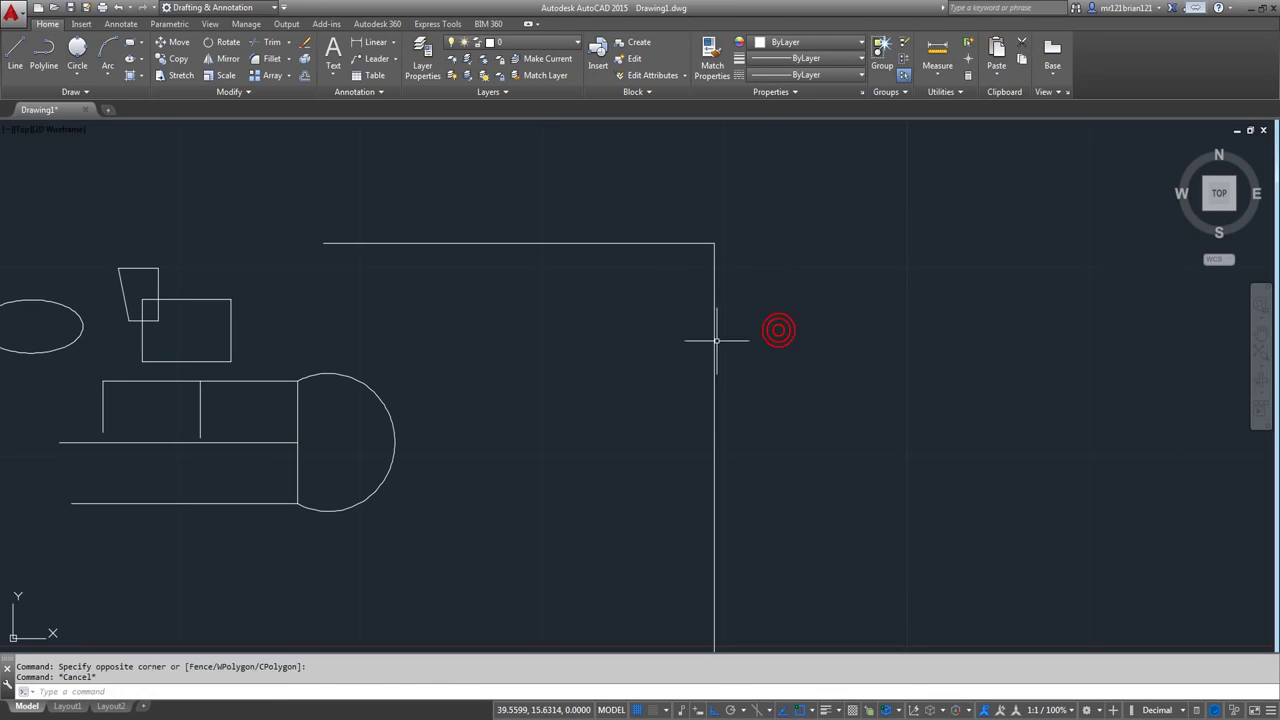
click(713, 343)
click(714, 243)
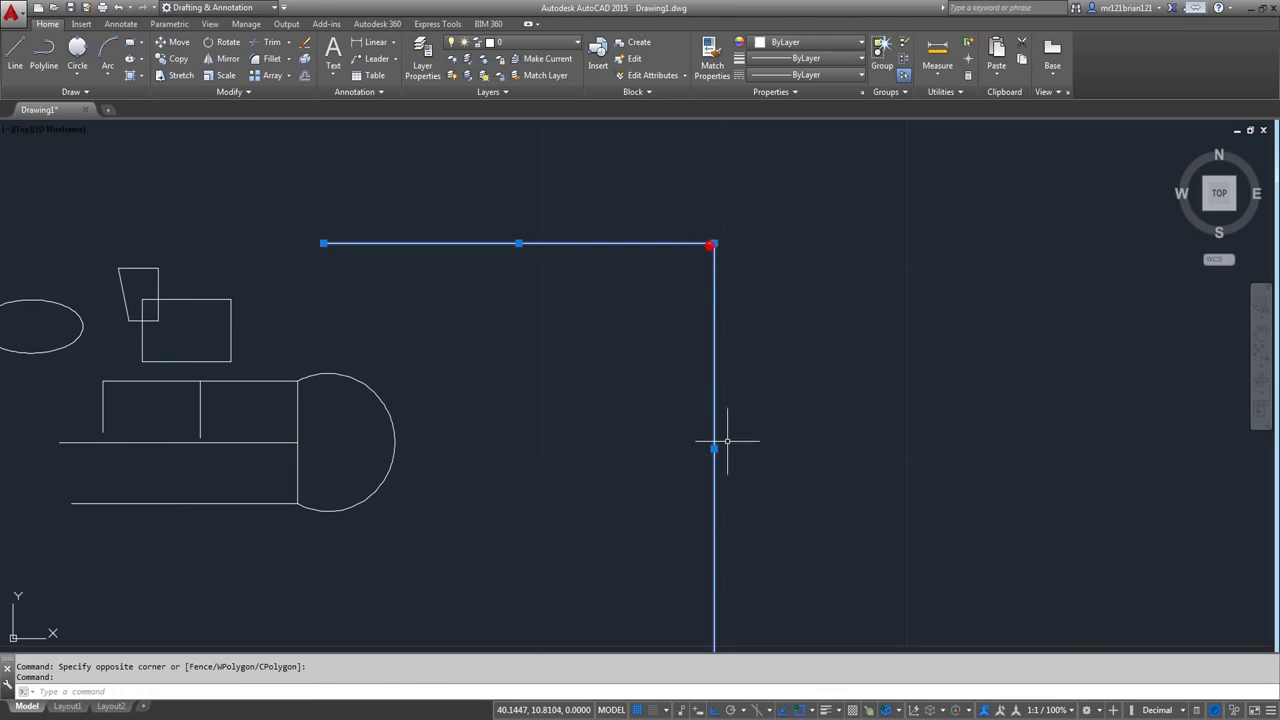
key(Escape)
- Shorten the long vertical line by stretching its upper endpoint straight down, away from the horizontal line's corner
click(724, 275)
click(690, 289)
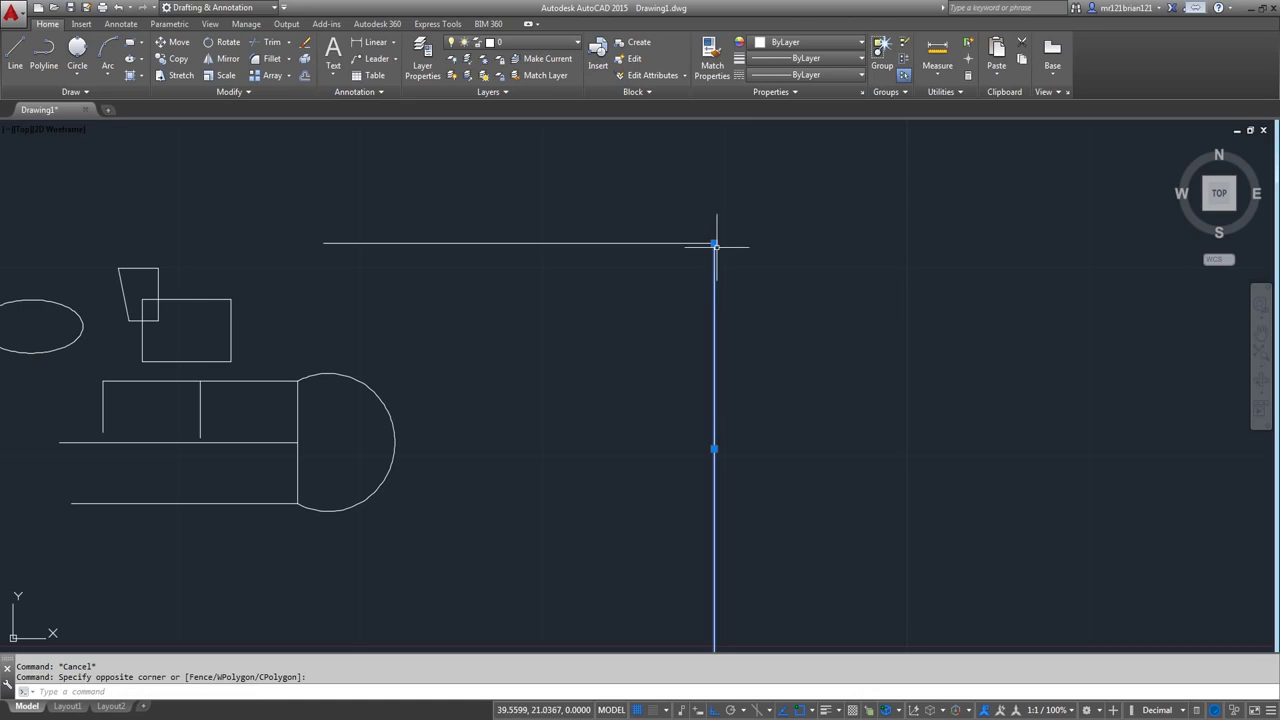
click(714, 242)
click(714, 365)
key(Escape)
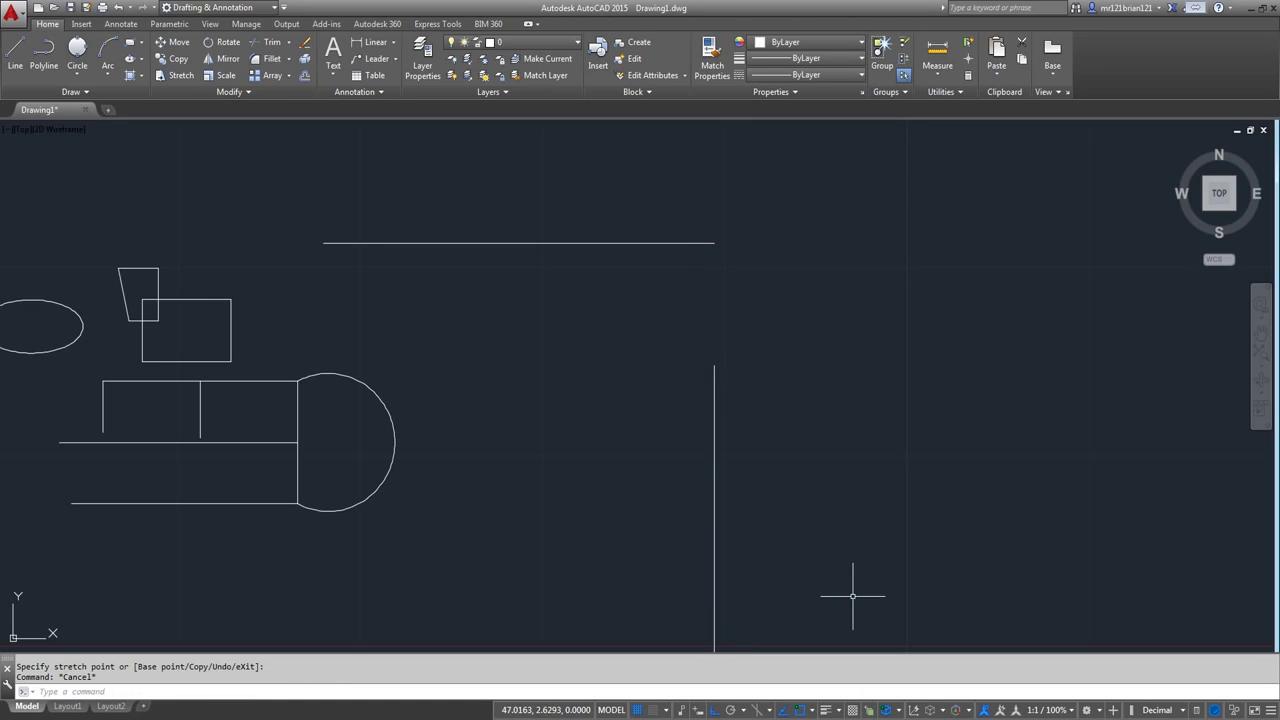
- Select both lines and stretch the vertical line's upper endpoint back onto the horizontal line's right end
click(652, 243)
click(652, 282)
click(756, 358)
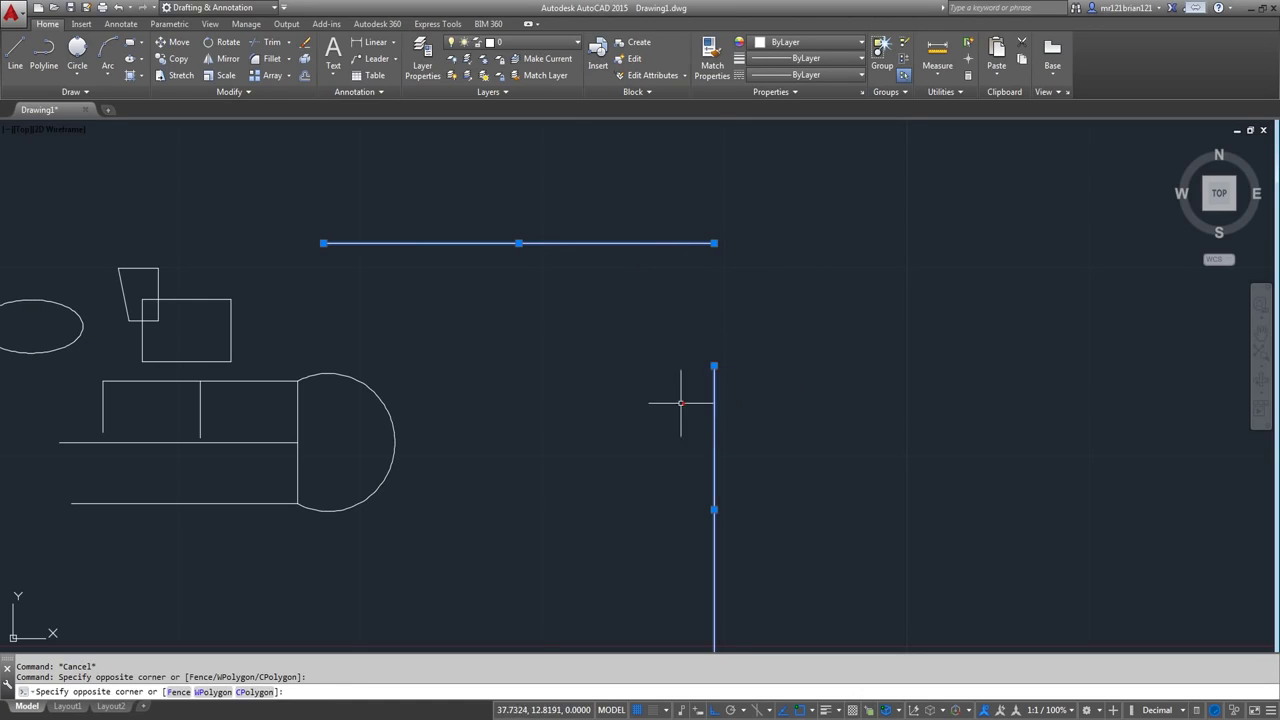
click(680, 409)
click(713, 362)
click(713, 243)
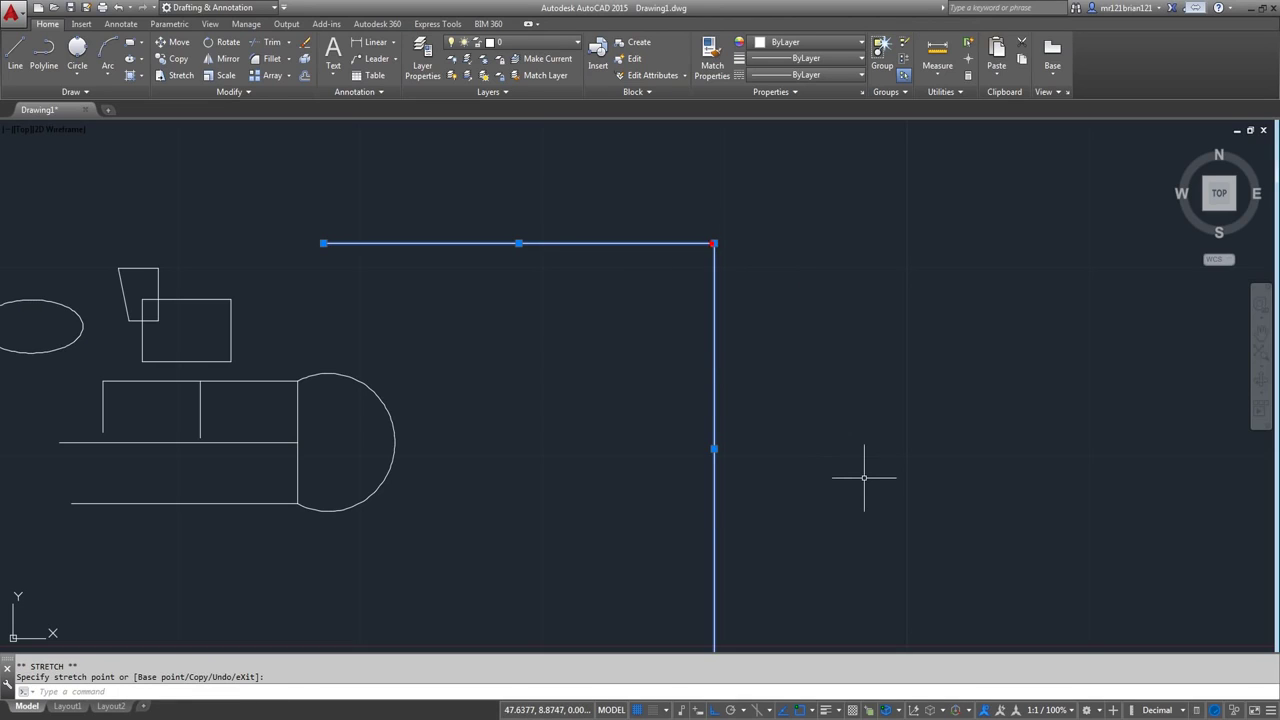
key(Escape)
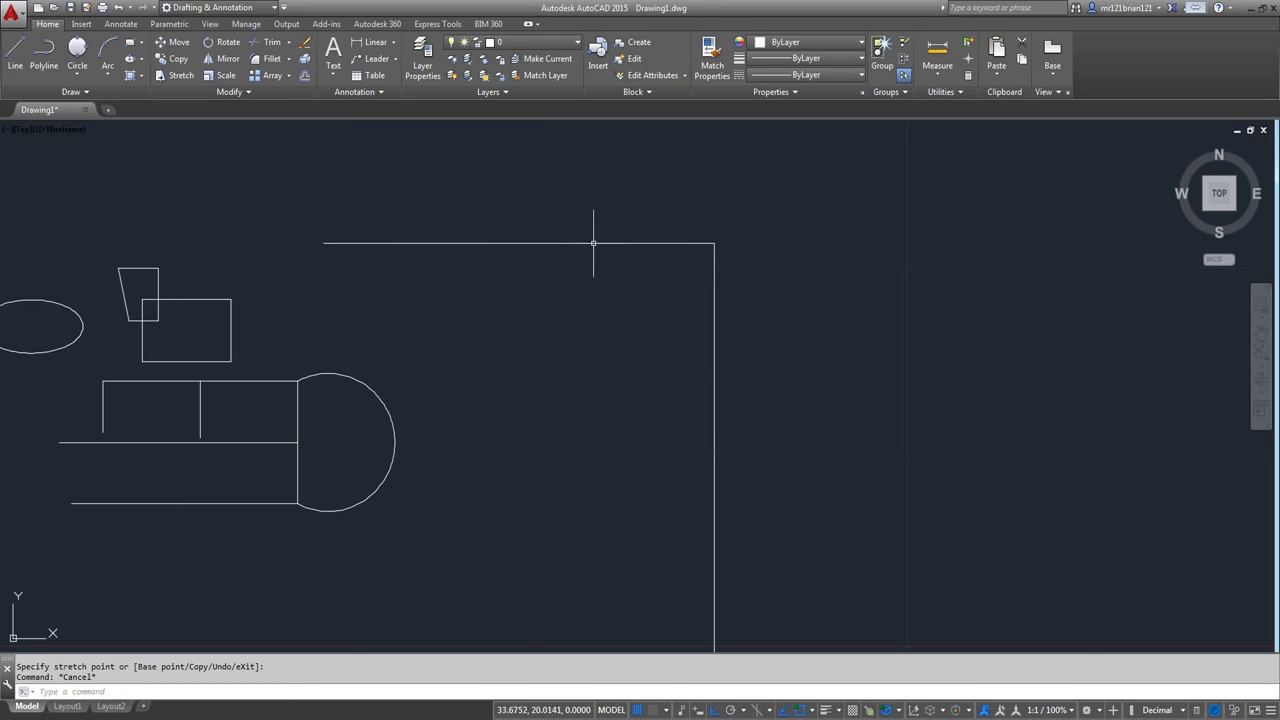
- Grip-stretch the upper endpoint of the vertical line downward so it ends well below the horizontal line
drag(720, 265, 680, 309)
click(714, 243)
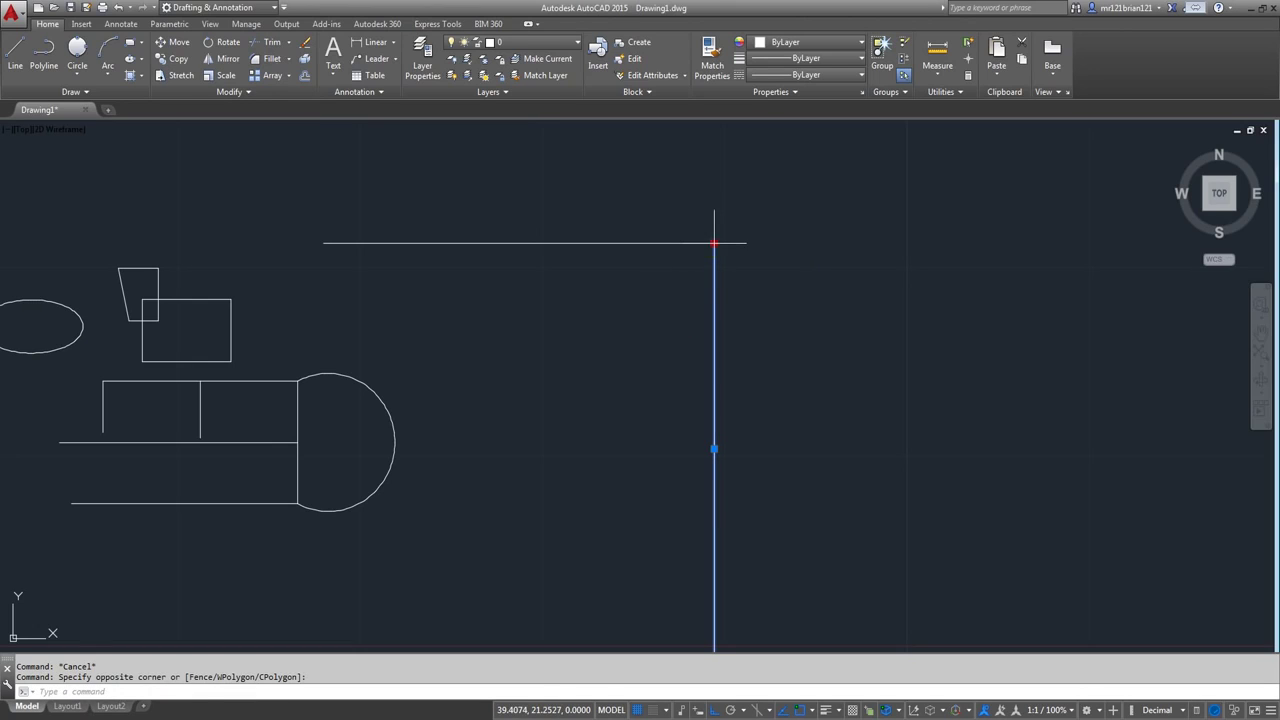
click(709, 407)
key(Escape)
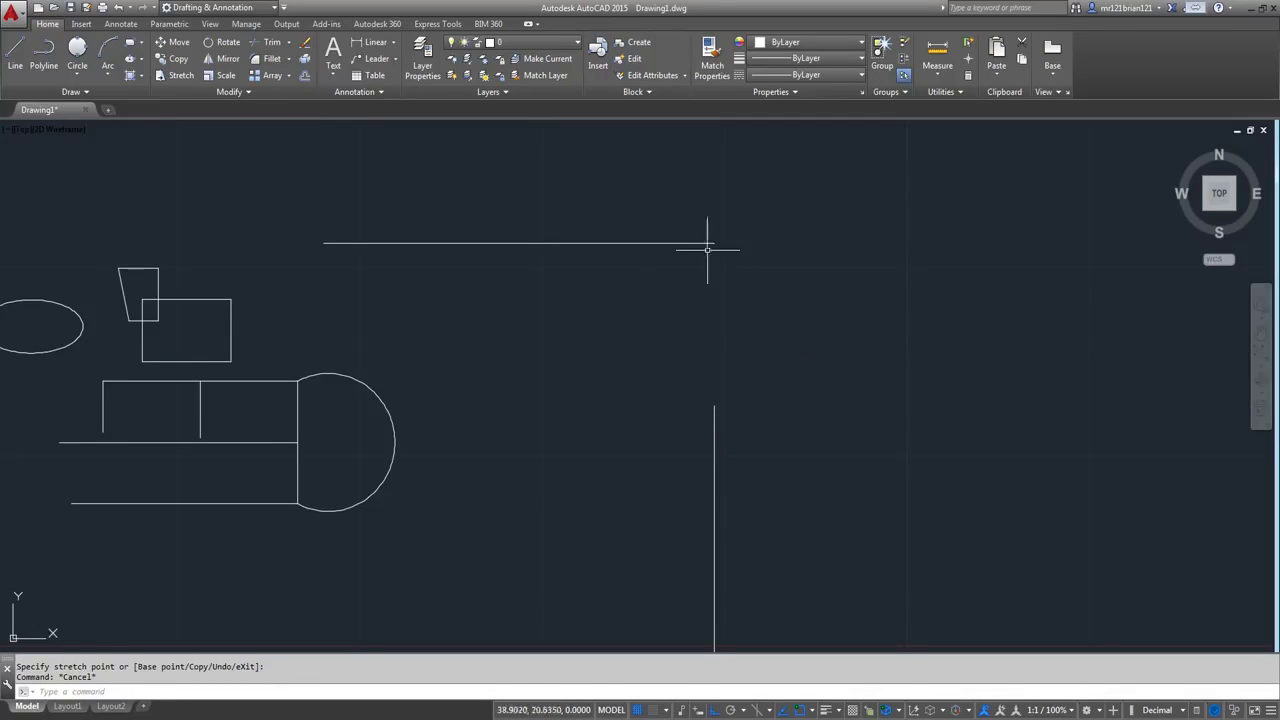
scroll(628, 351, down, 2)
scroll(557, 349, up, 2)
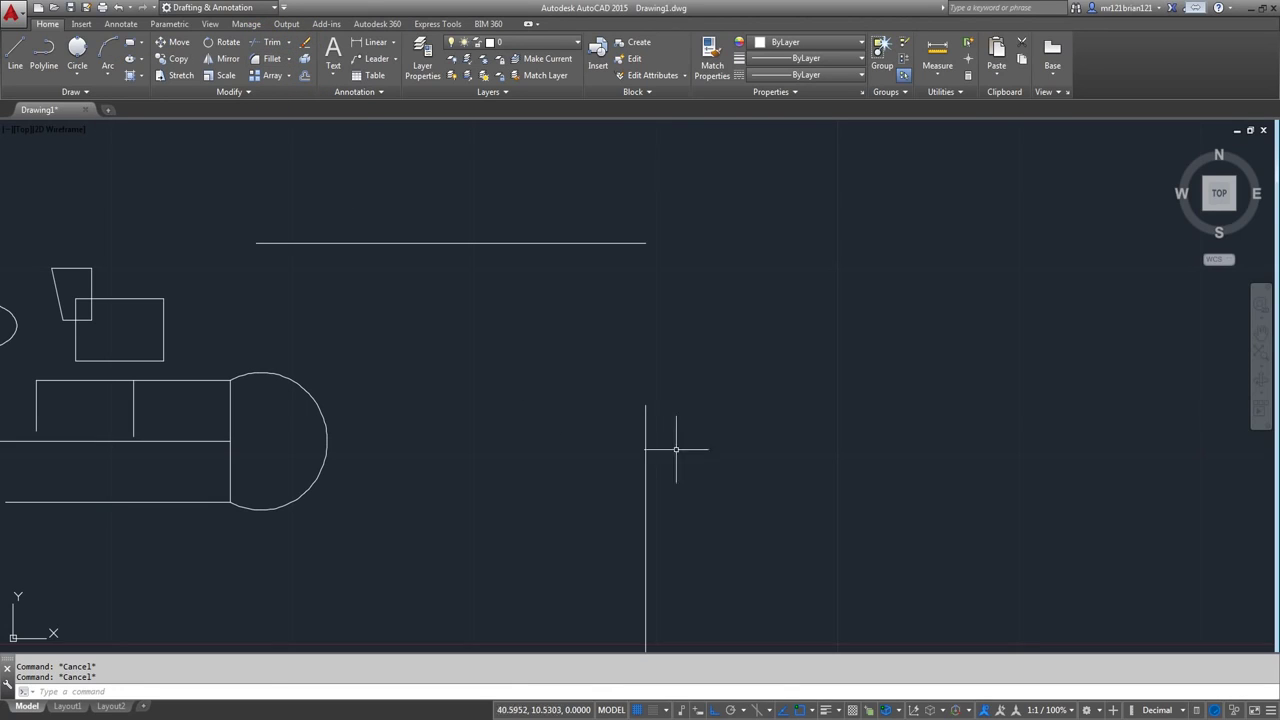
click(783, 420)
click(627, 547)
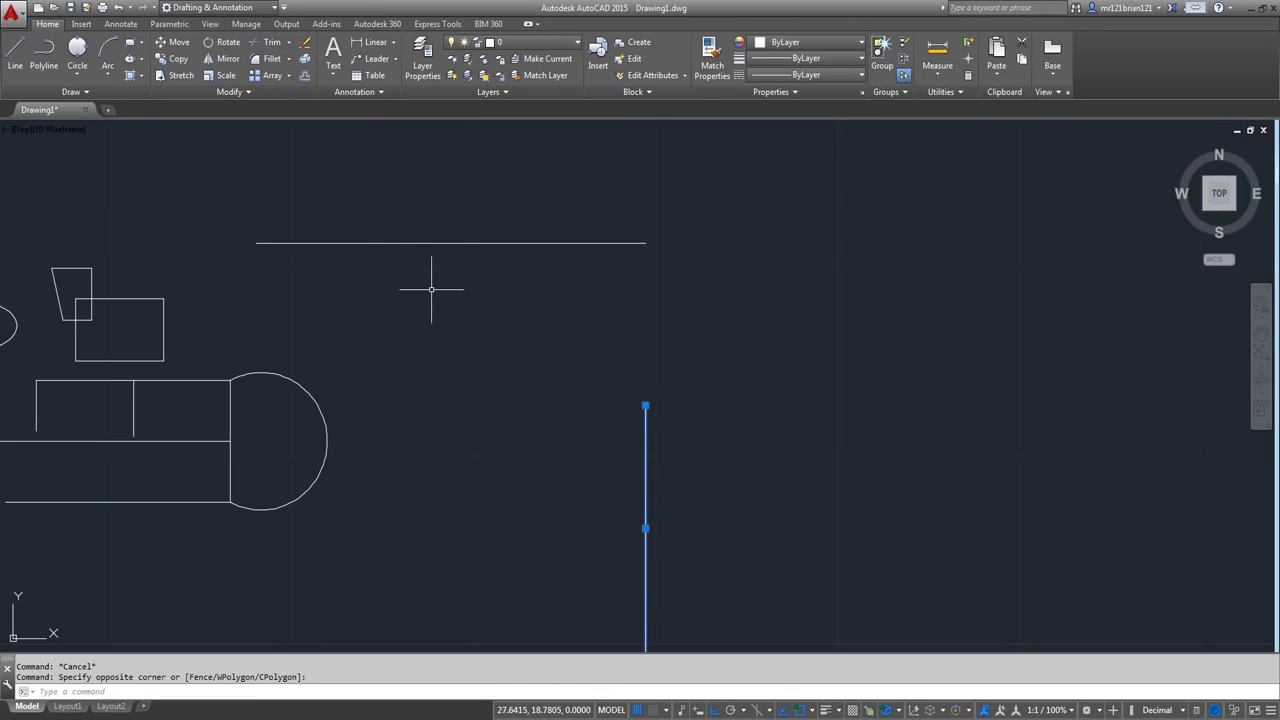
scroll(431, 289, down, 2)
scroll(471, 194, up, 2)
key(Escape)
click(443, 194)
click(249, 124)
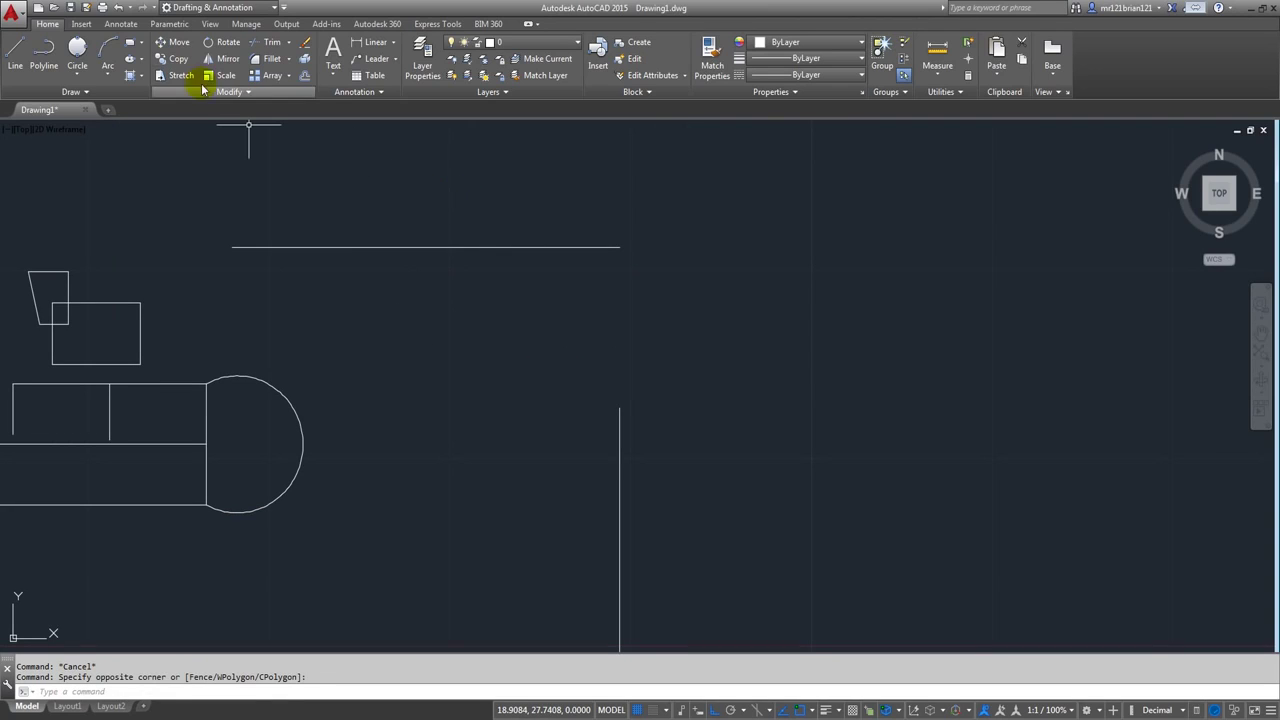
- Copy the vertical line to four places crossing the upper horizontal line, with Ortho turned off
click(178, 58)
click(702, 406)
click(526, 543)
key(Return)
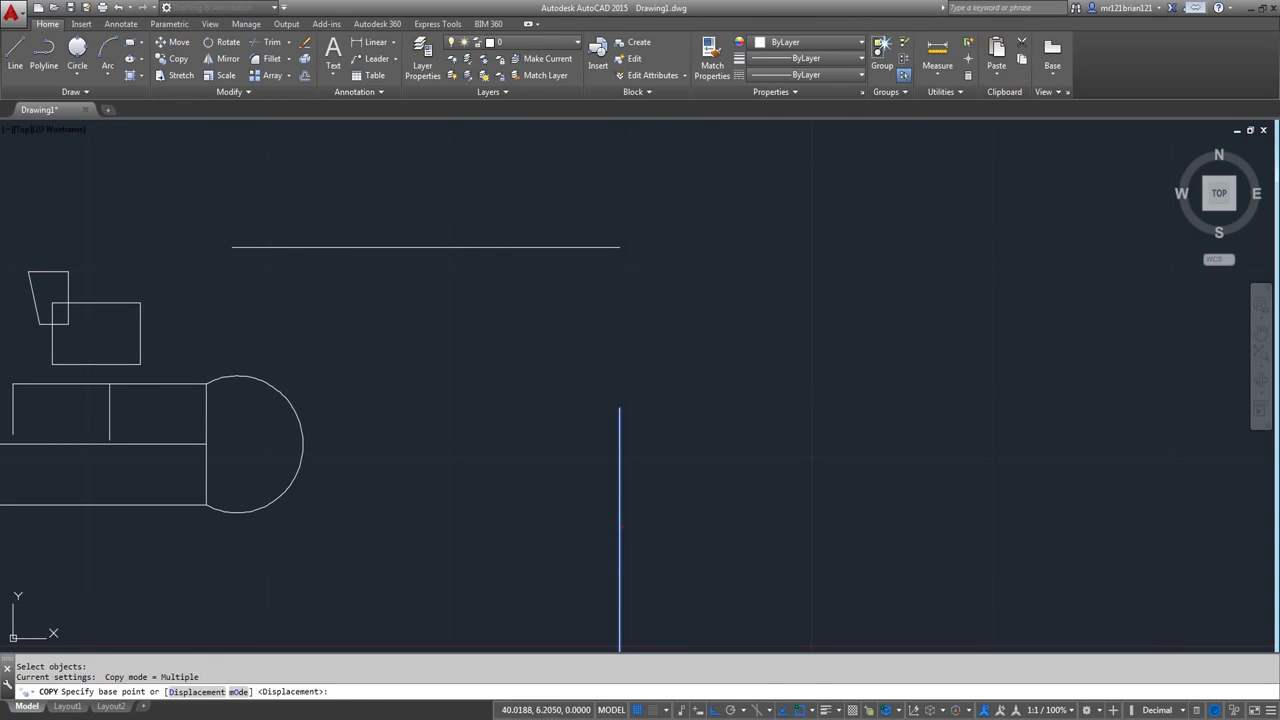
click(620, 530)
click(714, 710)
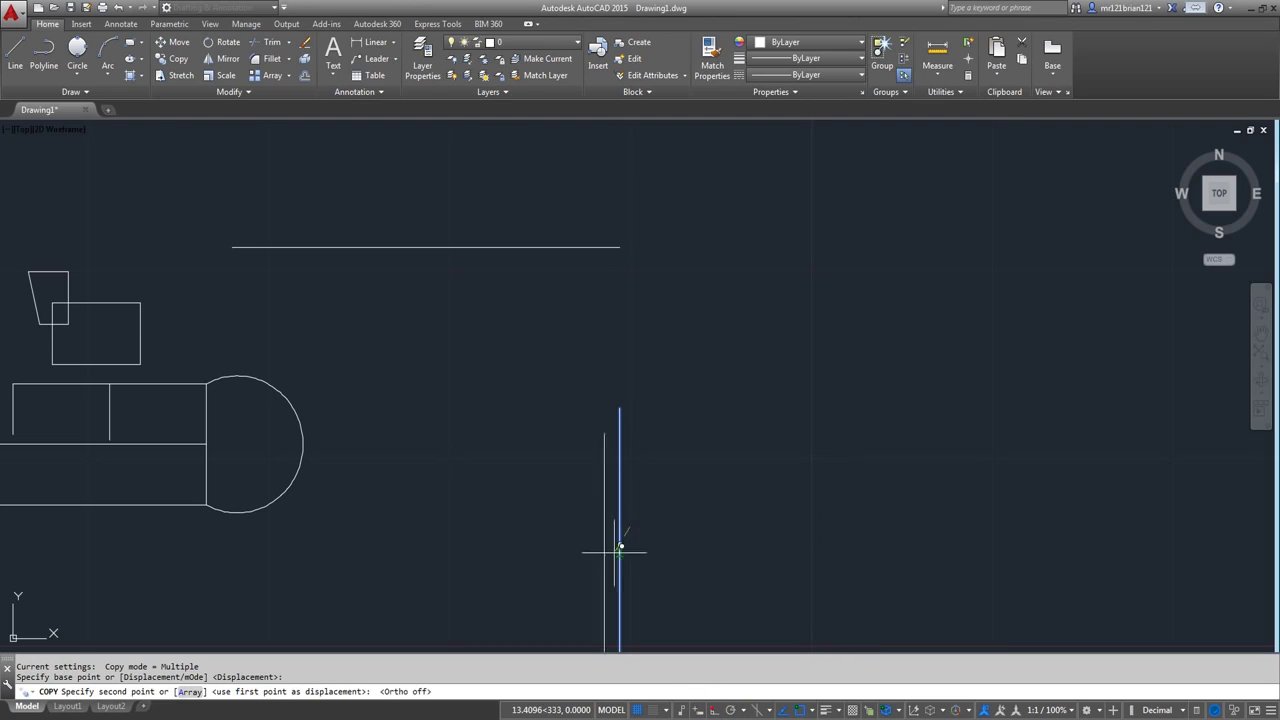
click(585, 273)
click(386, 291)
click(337, 288)
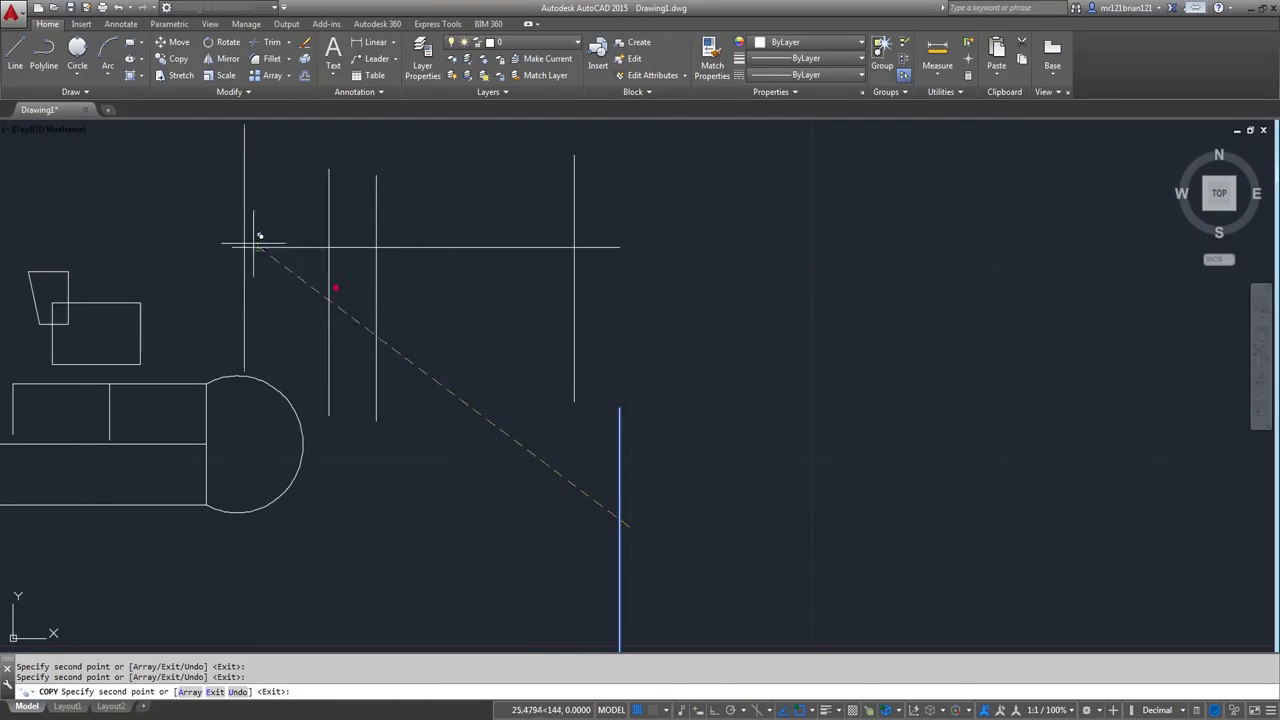
click(256, 240)
key(Return)
scroll(560, 500, down, 3)
scroll(561, 504, up, 3)
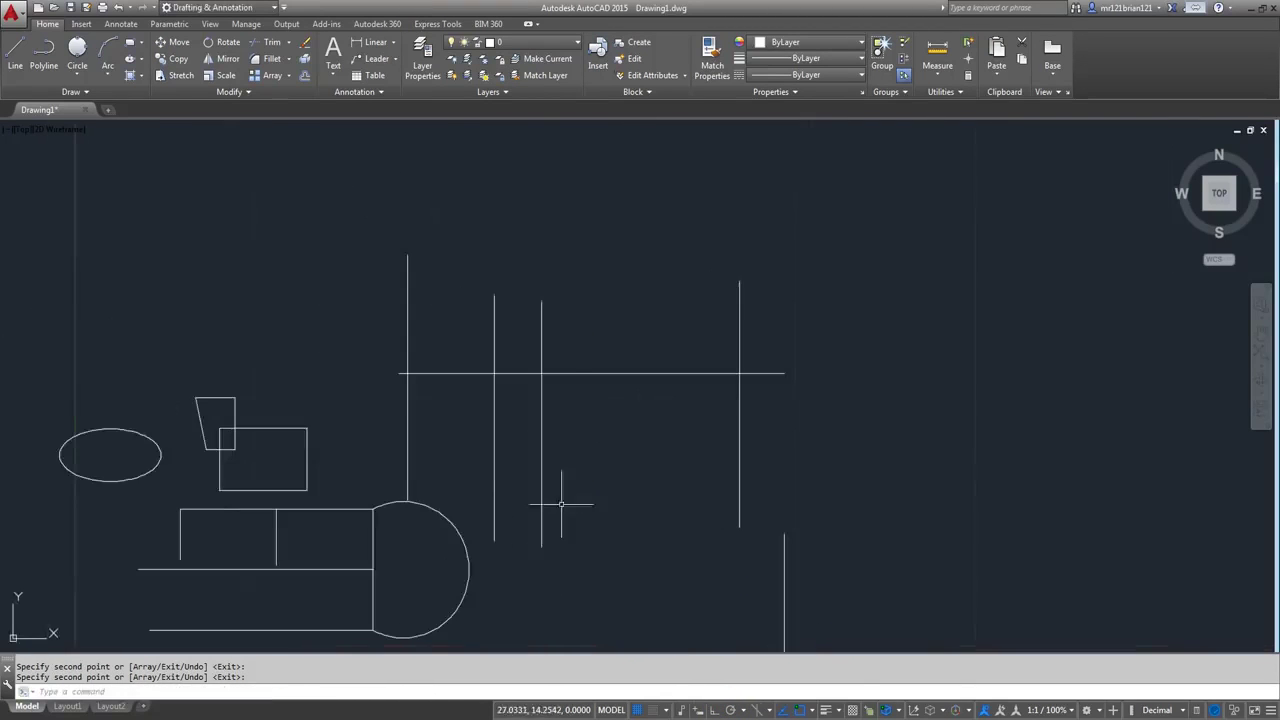
- Stretch the upper endpoint of the third copied line from the left down onto the horizontal line
middle_drag(561, 504, 528, 394)
middle_drag(466, 363, 470, 437)
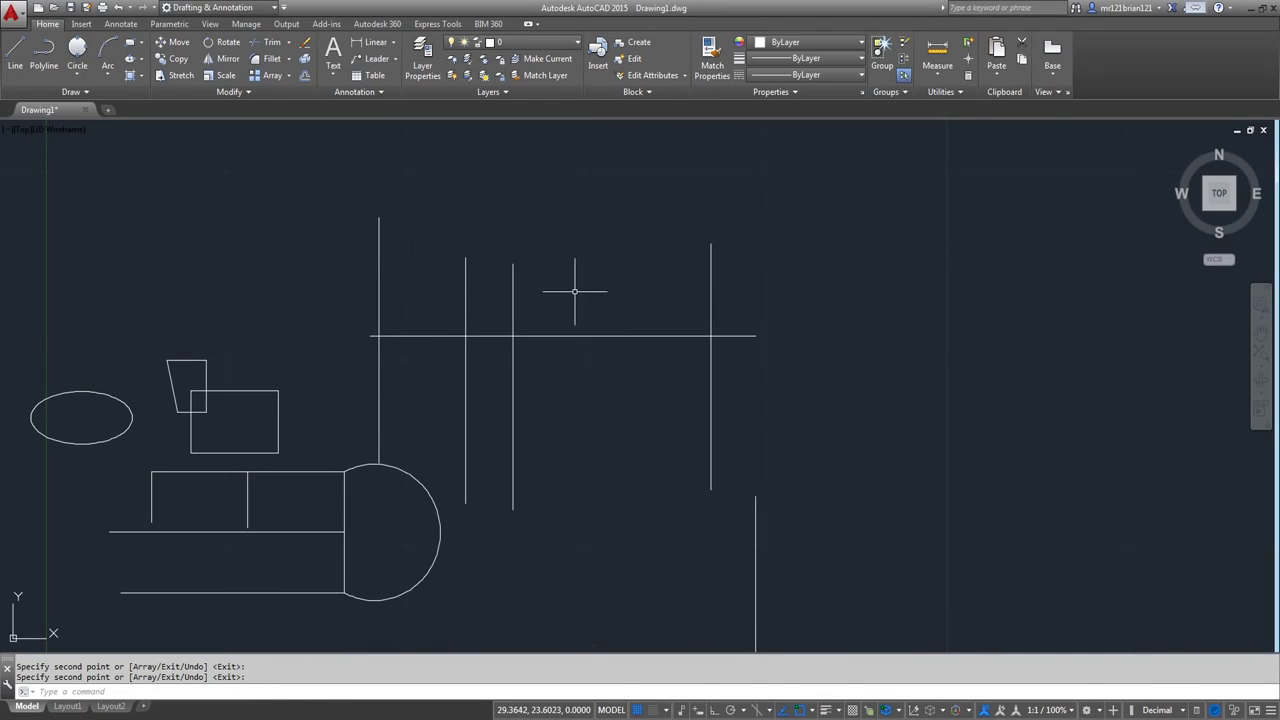
scroll(575, 292, up, 4)
click(409, 242)
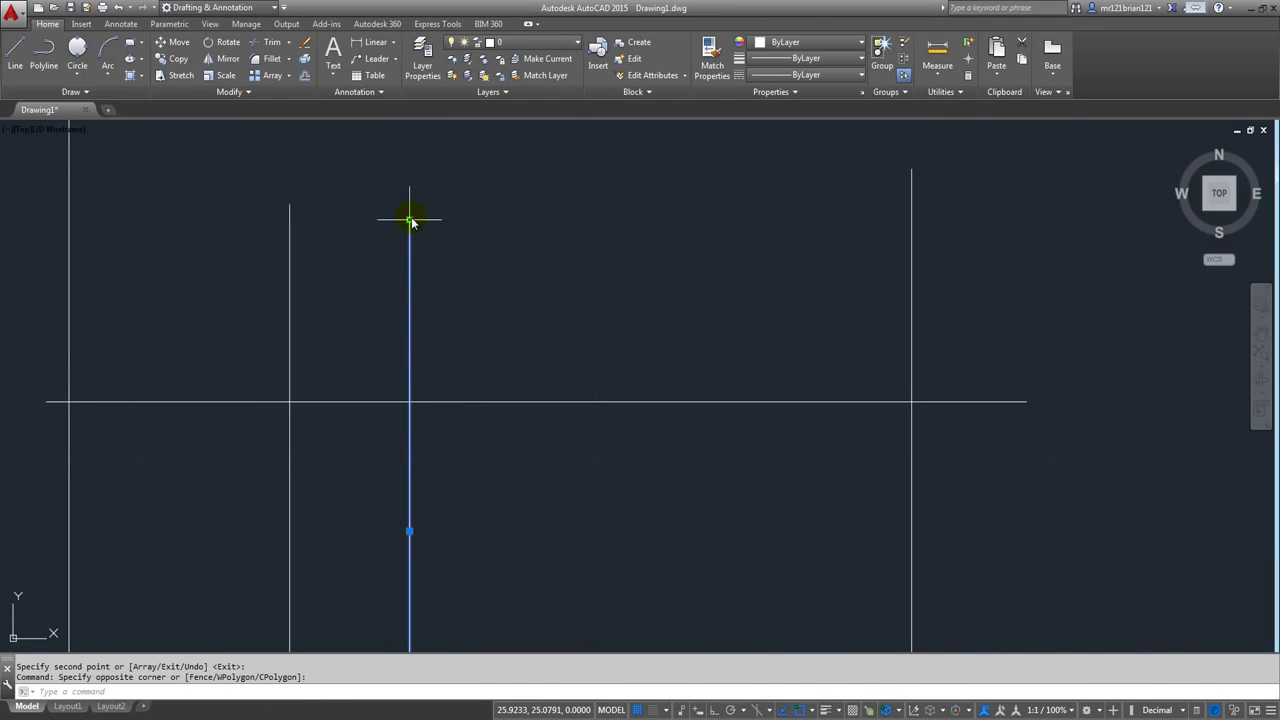
click(409, 219)
click(409, 402)
scroll(596, 358, down, 3)
key(Escape)
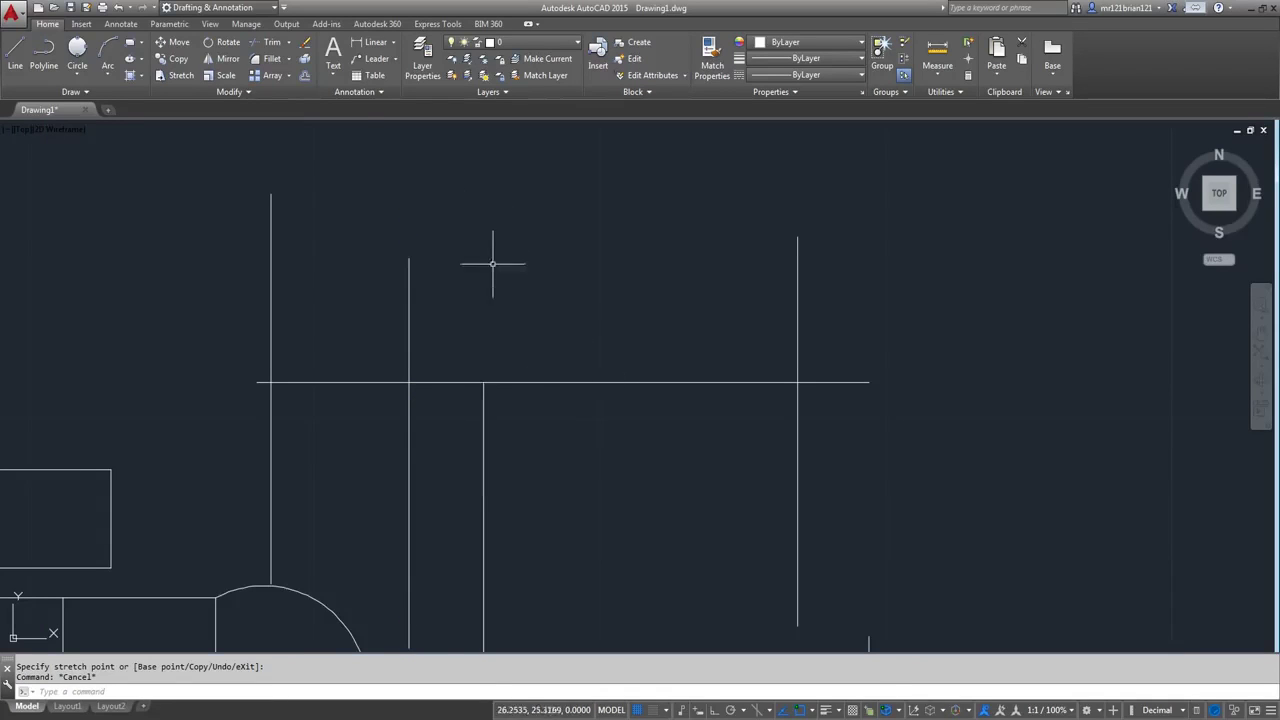
- Trim the three remaining copied vertical lines where they extend above the horizontal line, using all objects as cutting edges
scroll(340, 125, up, 2)
click(270, 47)
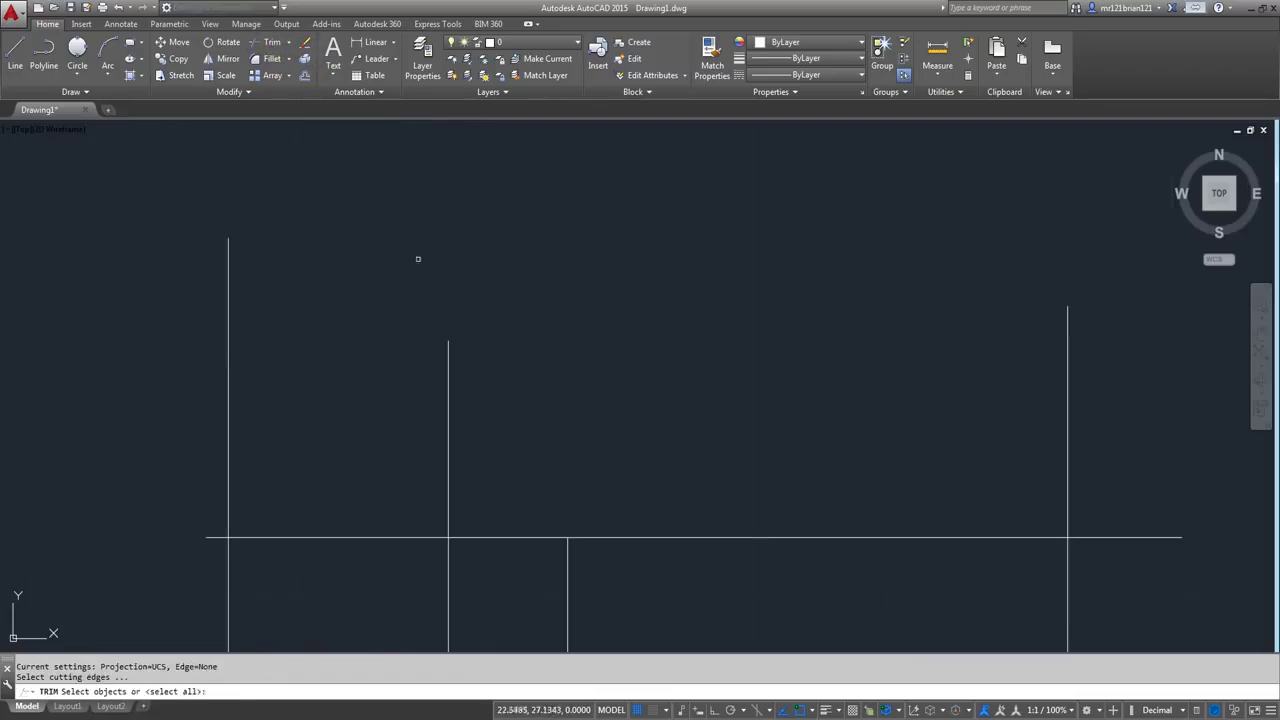
key(Return)
scroll(420, 257, down, 4)
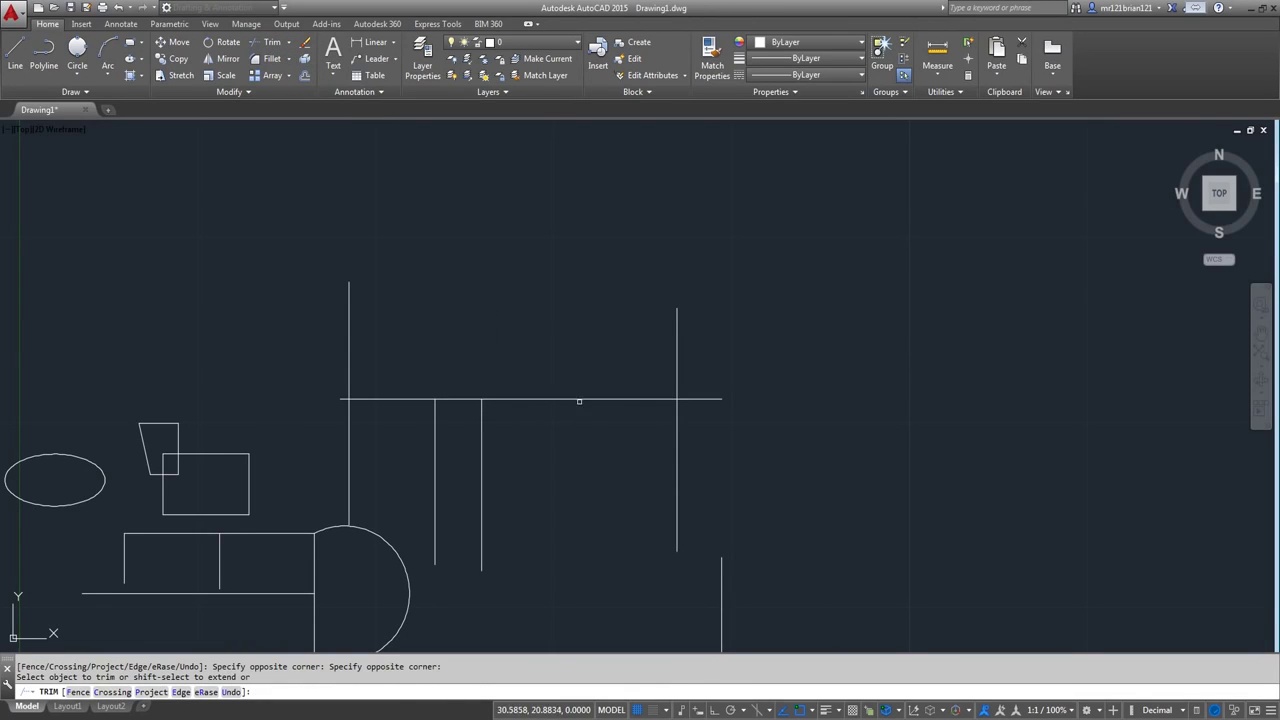
click(677, 318)
click(348, 330)
key(Return)
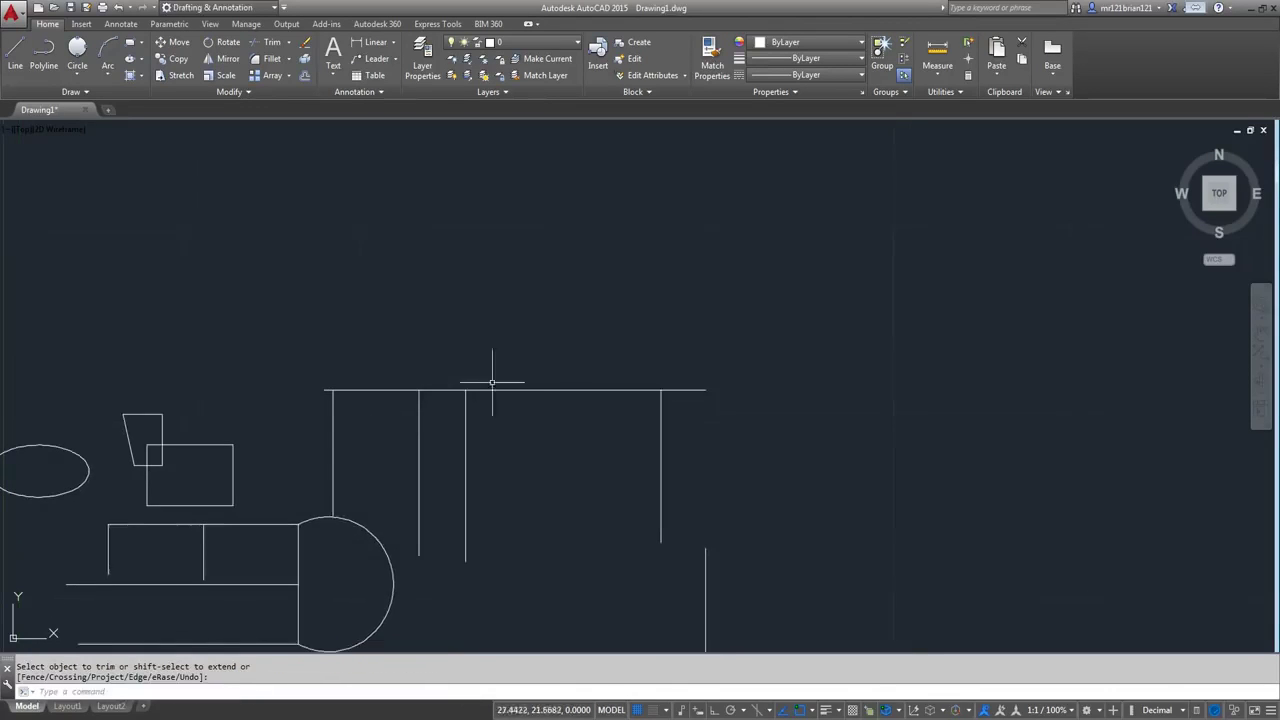
- Undo the trimming of the vertical lines above the horizontal line
key(ctrl+z)
scroll(658, 465, up, 5)
scroll(478, 321, down, 6)
scroll(447, 303, up, 2)
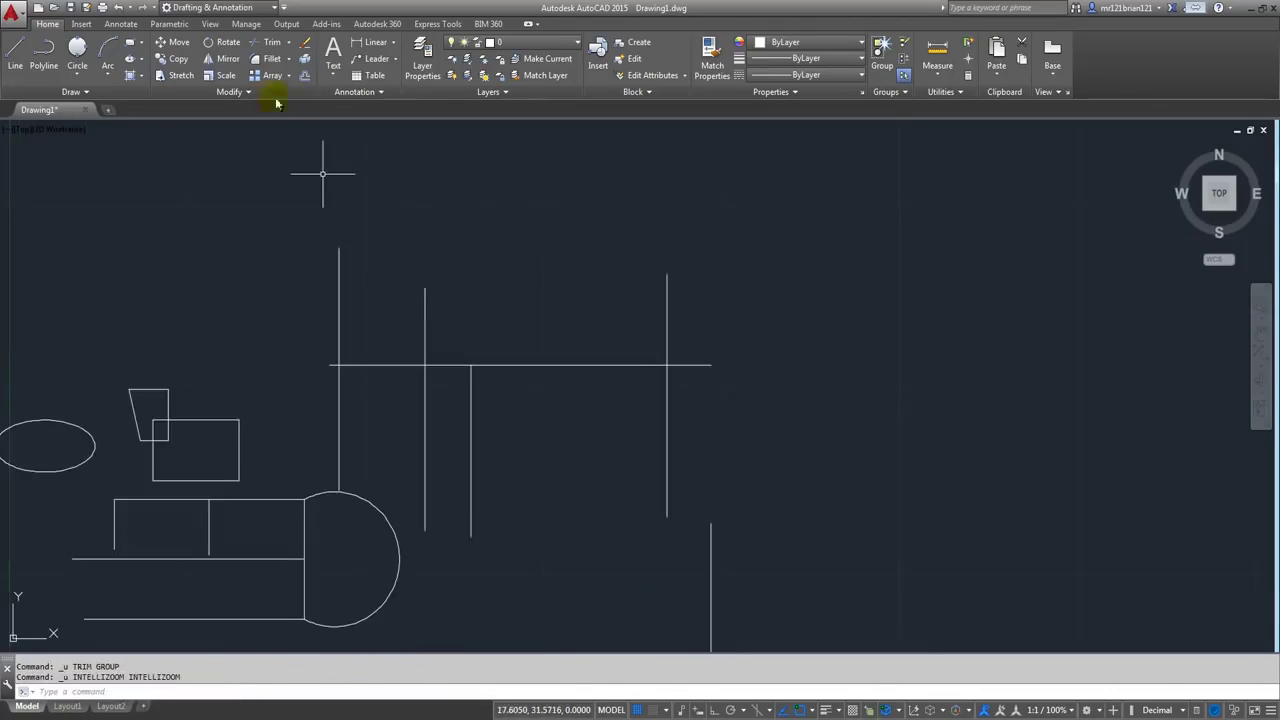
- Trim all the vertical line ends above the horizontal line at once with a crossing window, using all objects as cutting edges
click(275, 44)
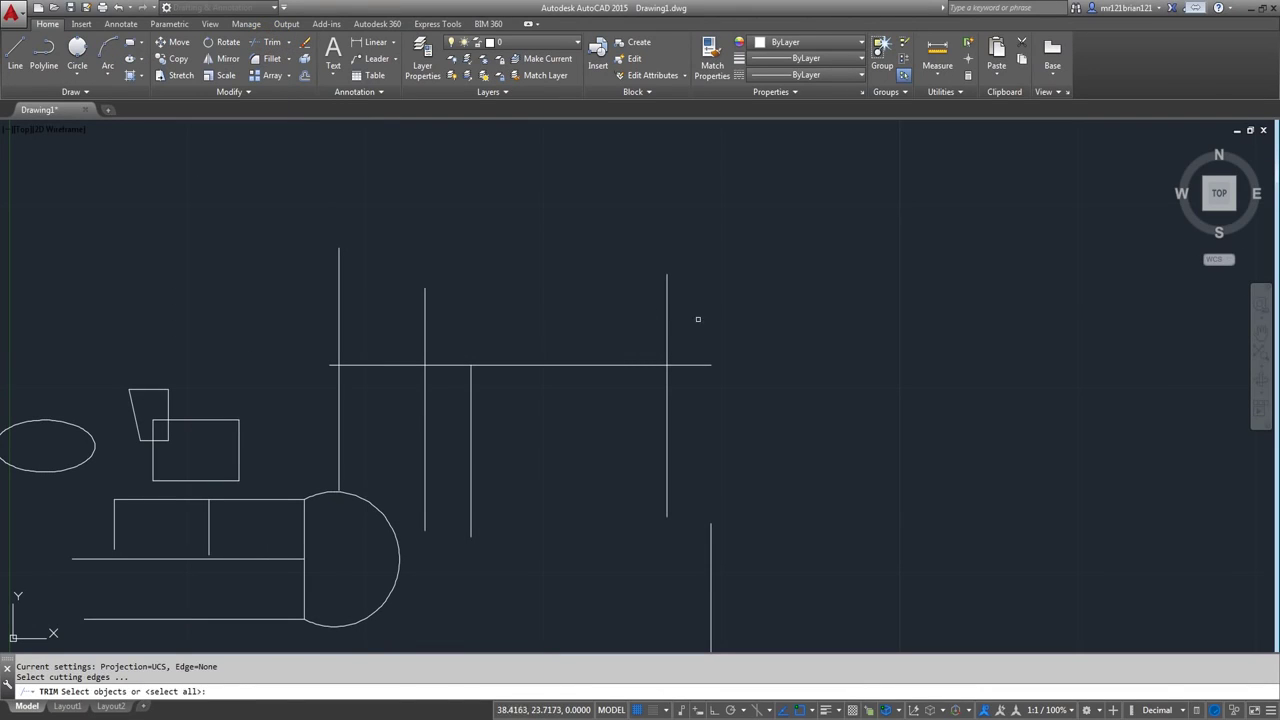
key(Return)
click(723, 228)
click(248, 303)
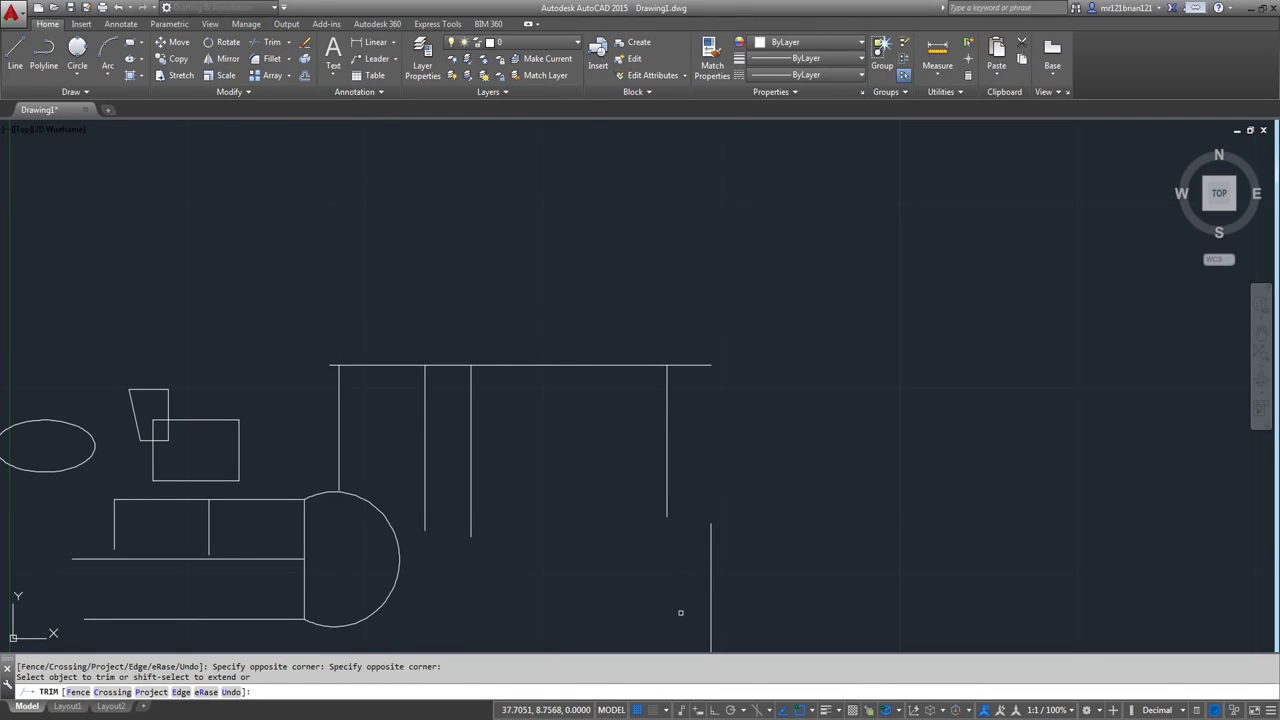
key(Escape)
- Erase the three leftmost vertical lines hanging from the upper horizontal line
middle_drag(617, 591, 571, 513)
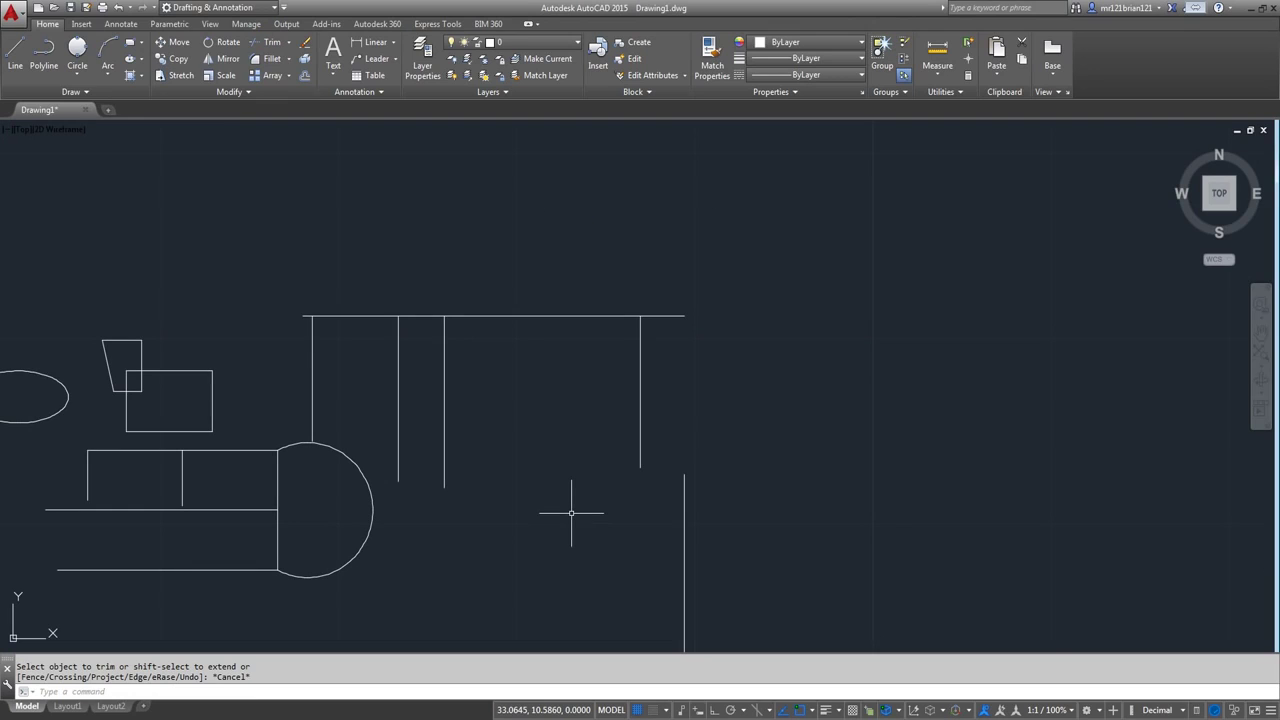
middle_drag(400, 354, 500, 274)
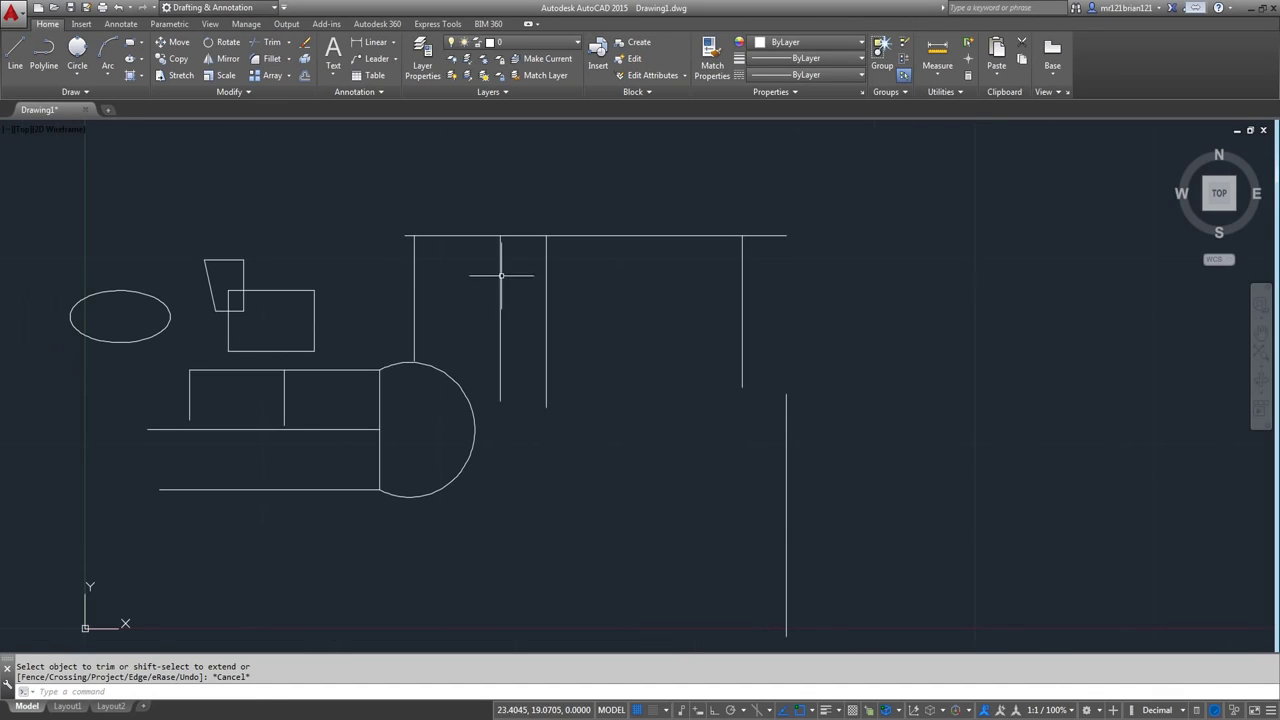
click(609, 274)
click(333, 297)
key(Delete)
- Move the middle horizontal line beside the arc shape down, closer to the lowest horizontal line
middle_drag(333, 297, 454, 212)
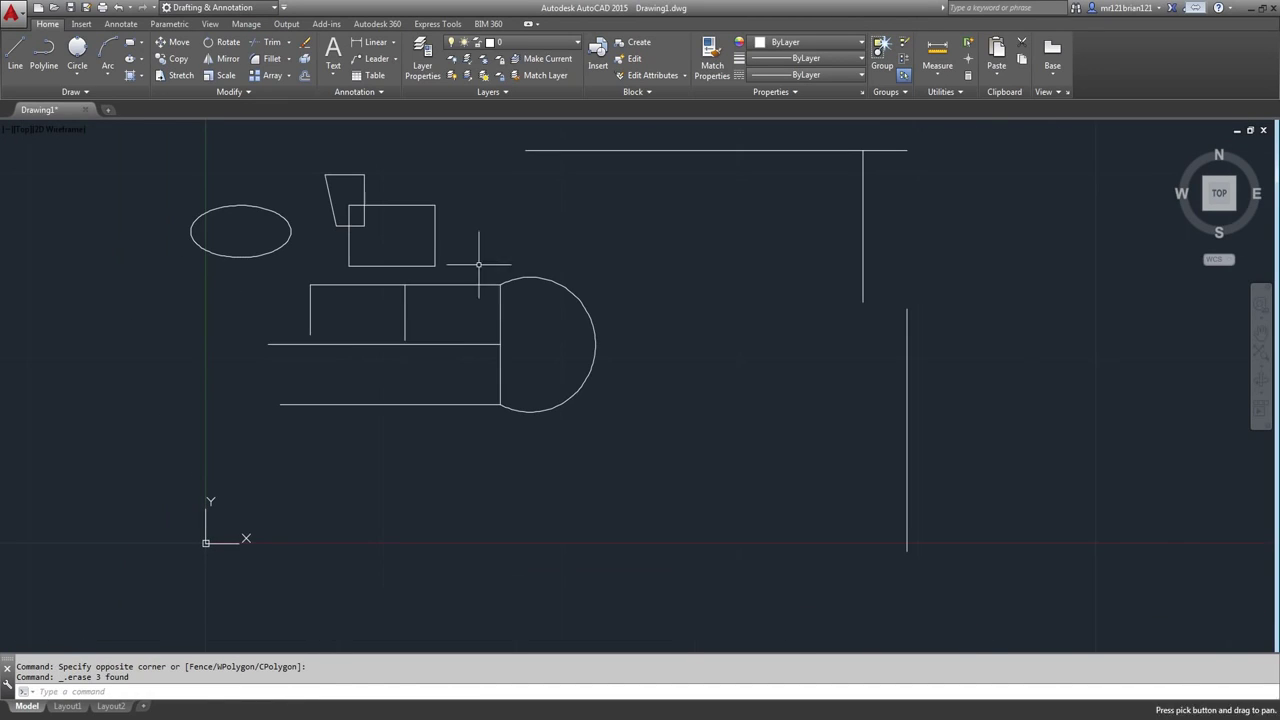
click(440, 344)
click(421, 361)
click(180, 45)
scroll(420, 320, up, 2)
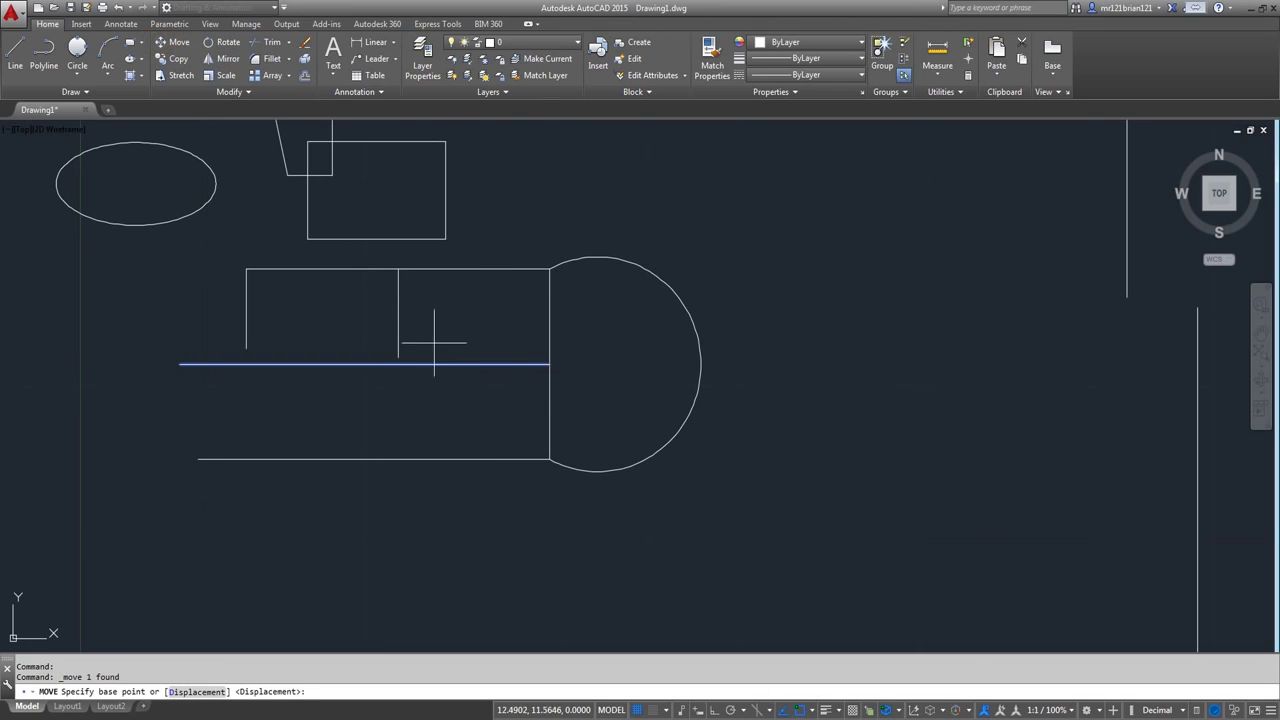
click(486, 366)
click(491, 414)
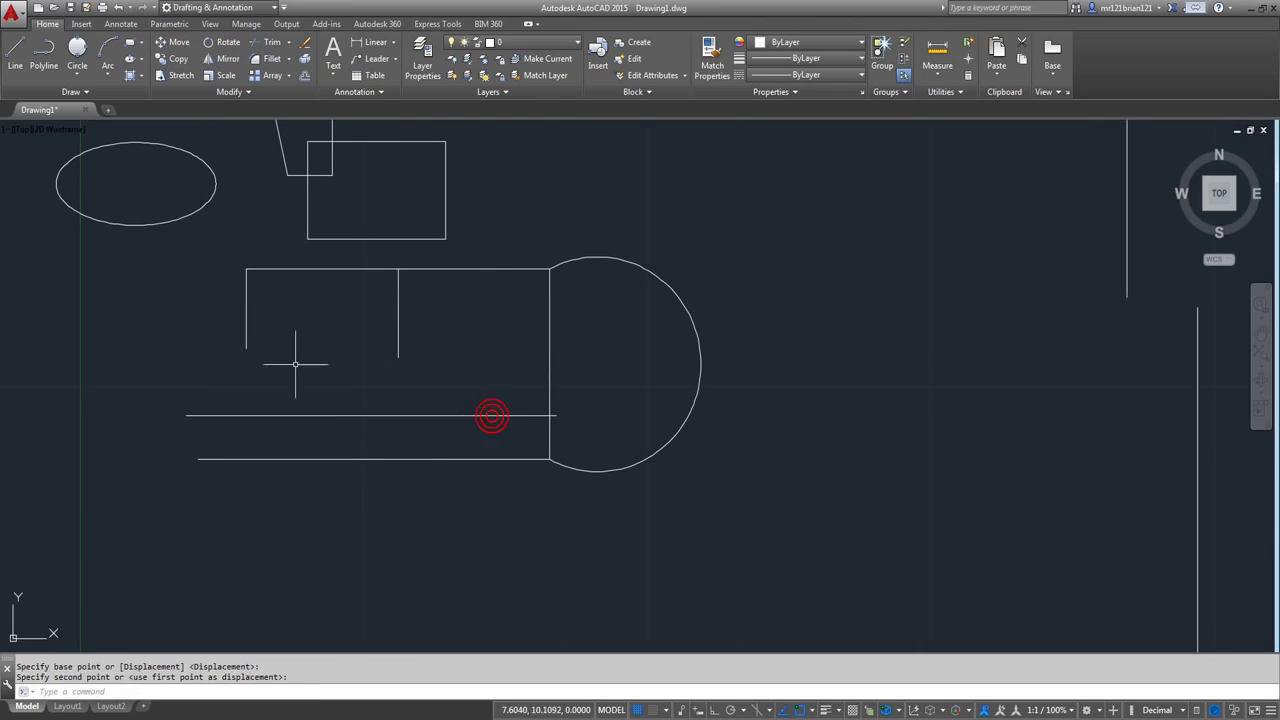
- Move the same horizontal line to the right so its end extends past the vertical line into the arc
middle_drag(352, 322, 463, 271)
click(573, 356)
click(540, 386)
key(space)
click(522, 414)
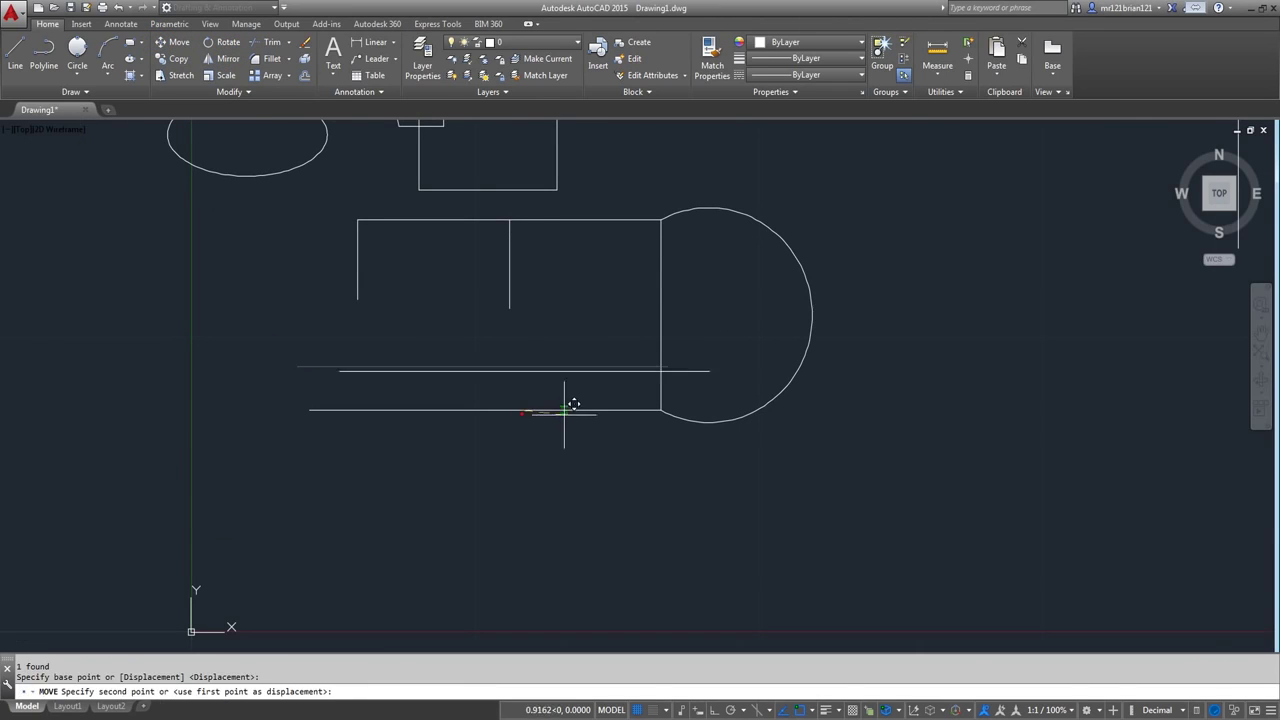
click(568, 416)
- Trim the horizontal line's overhang inside the arc and the vertical segment below that line
click(266, 42)
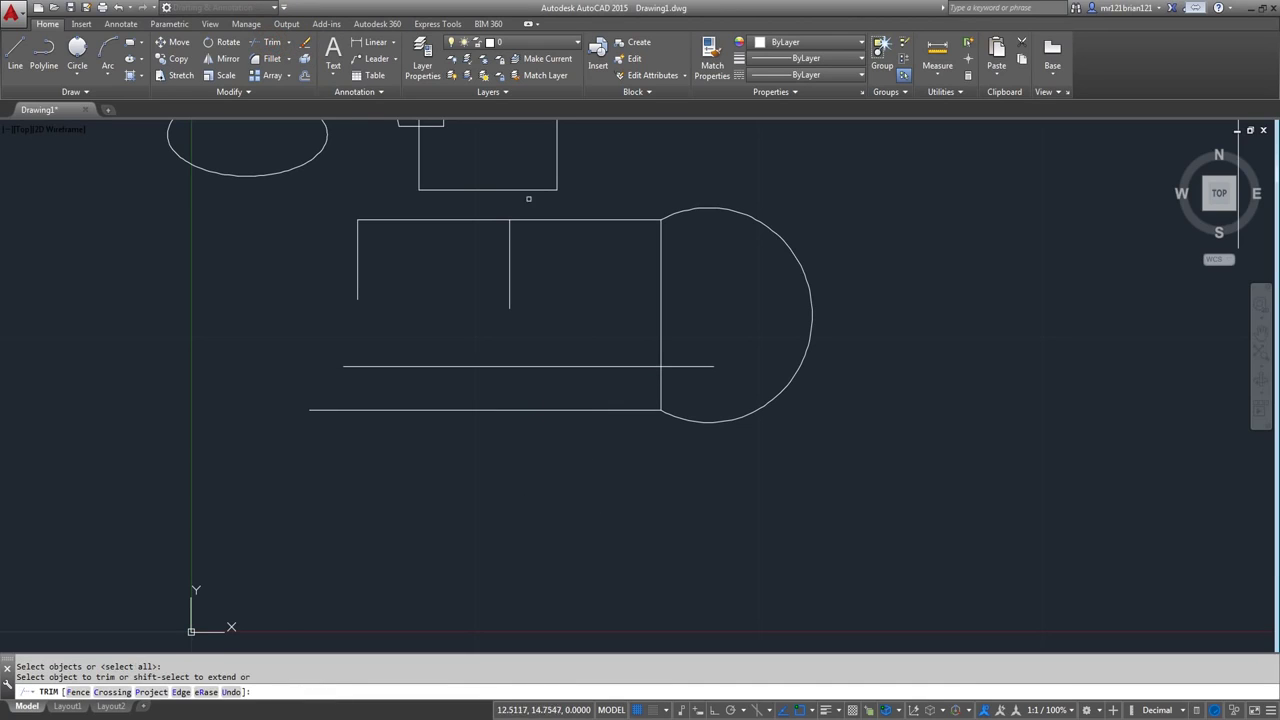
click(688, 366)
click(660, 392)
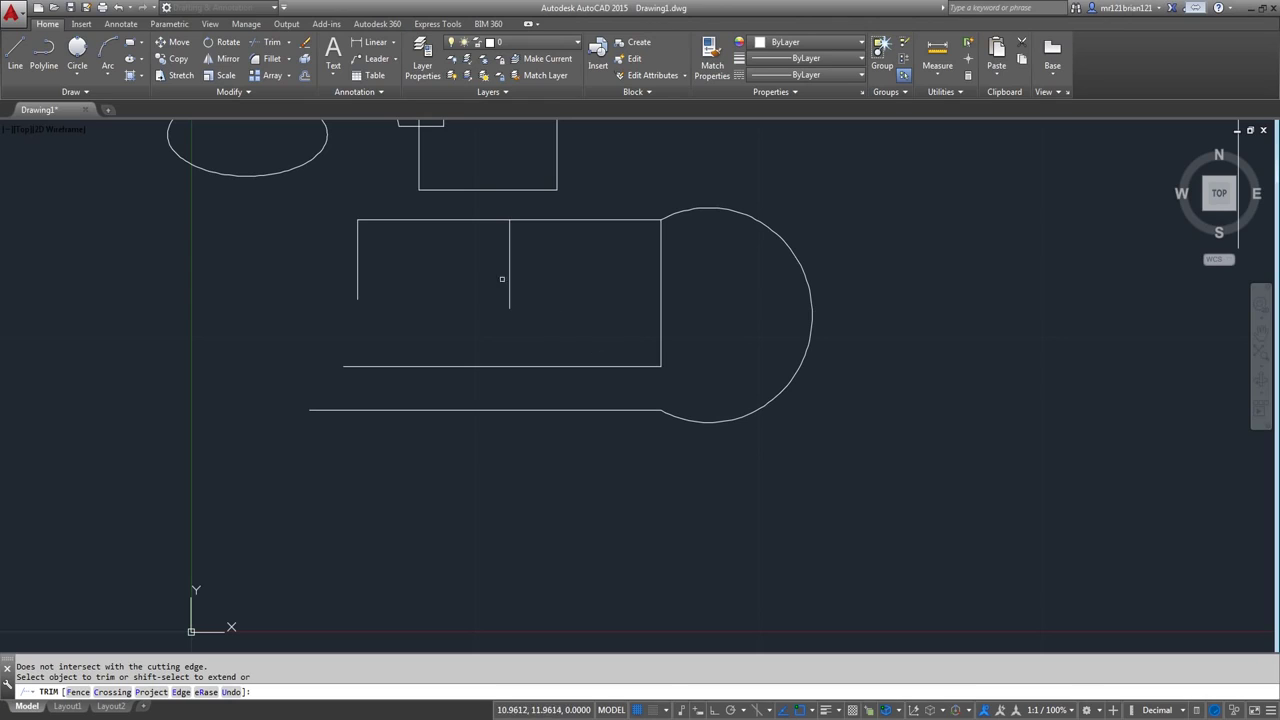
- Copy the middle vertical line five times along the upper horizontal line, two copies to its left and three to its right
key(Escape)
click(531, 223)
click(442, 248)
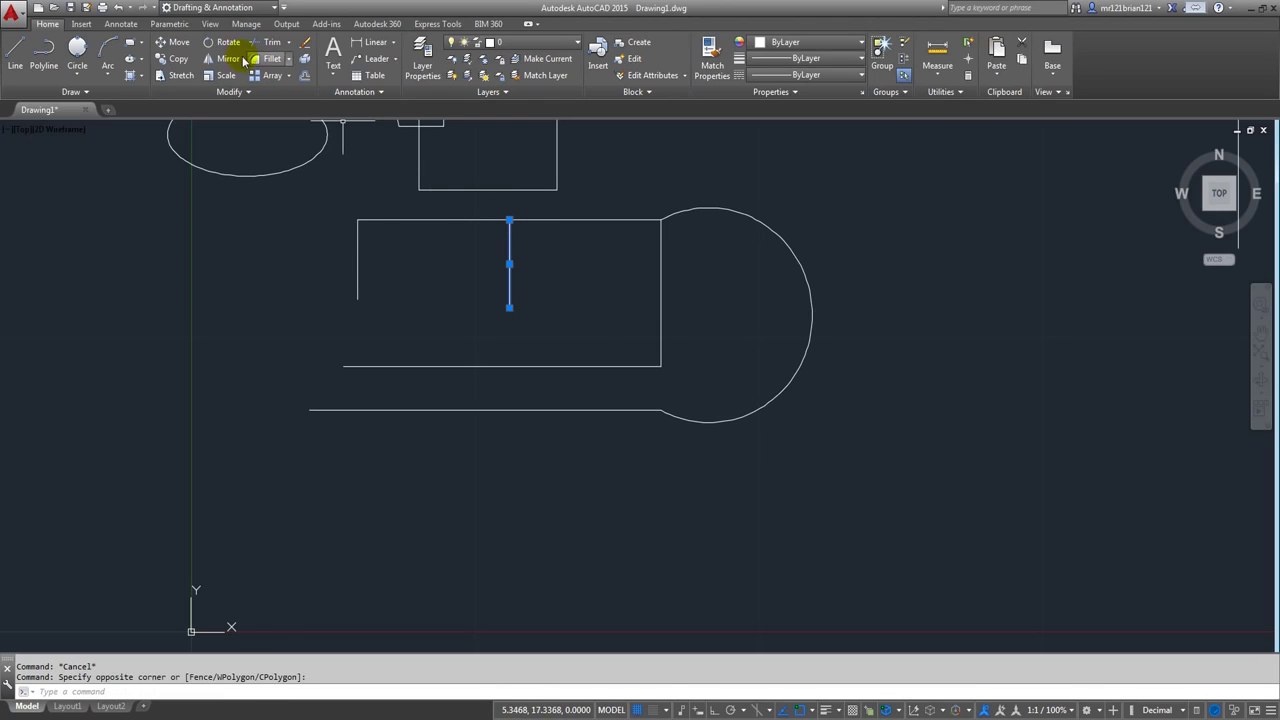
click(172, 58)
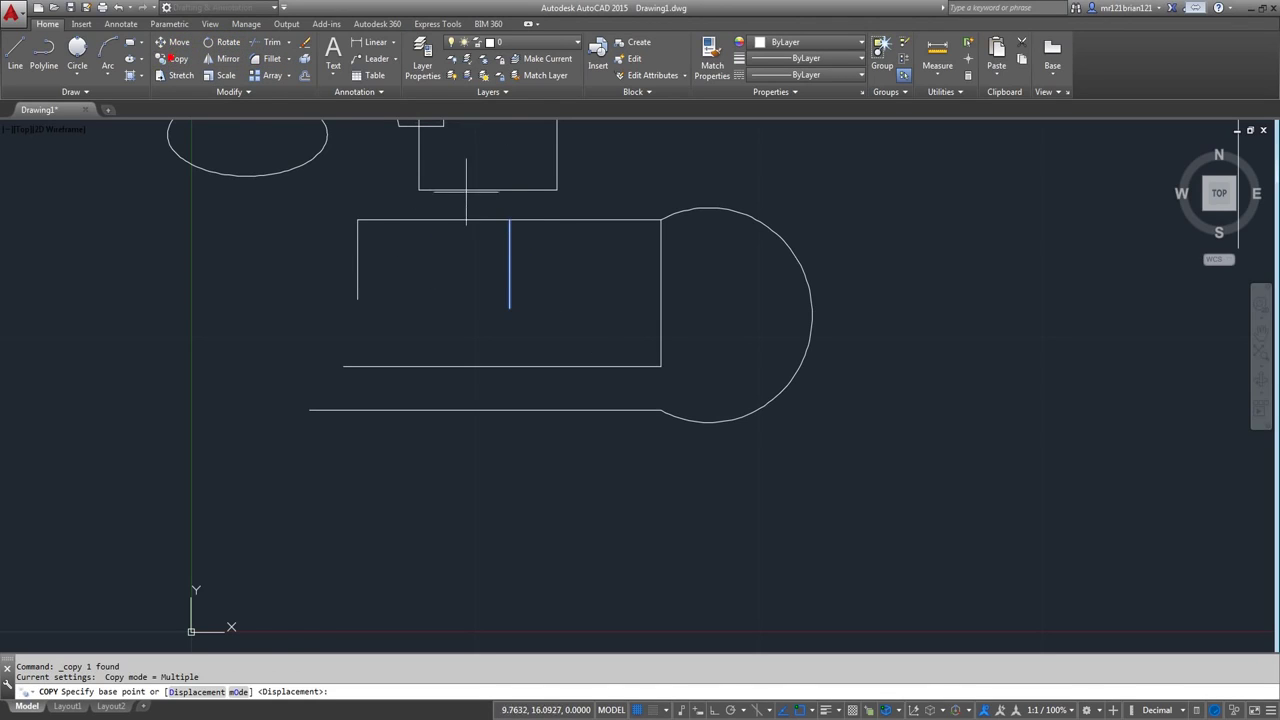
click(510, 219)
click(464, 219)
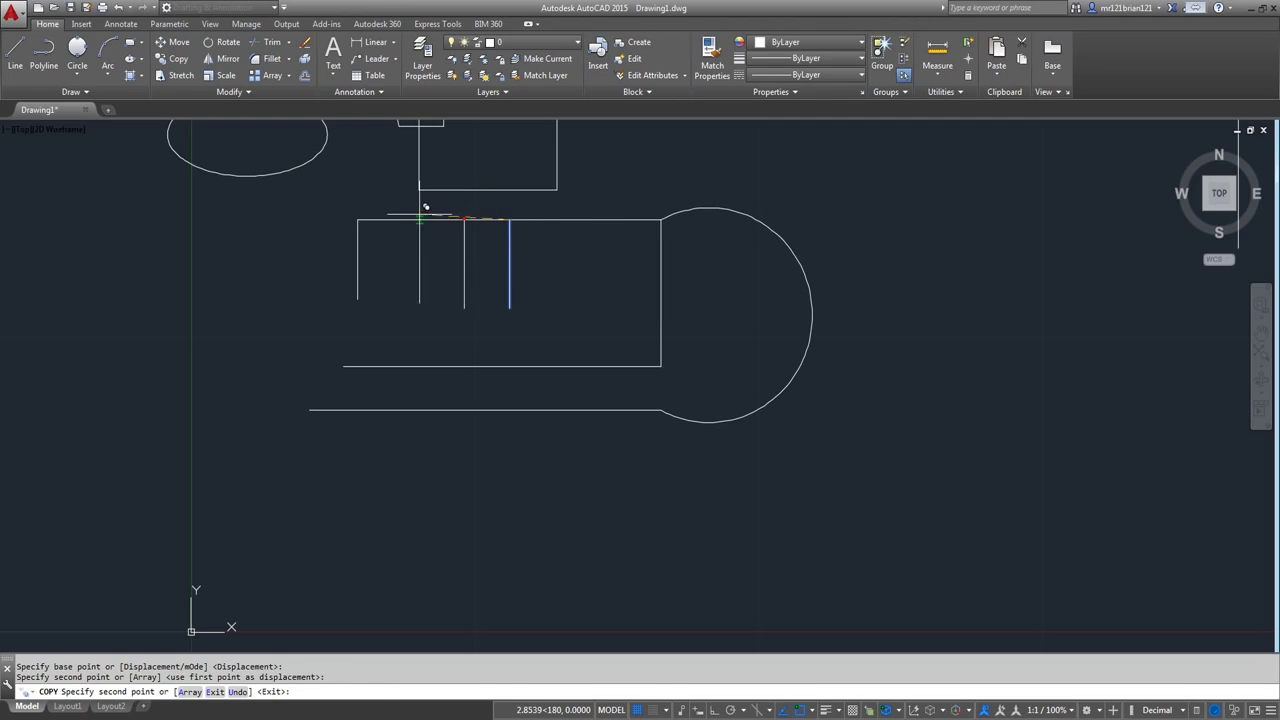
click(410, 219)
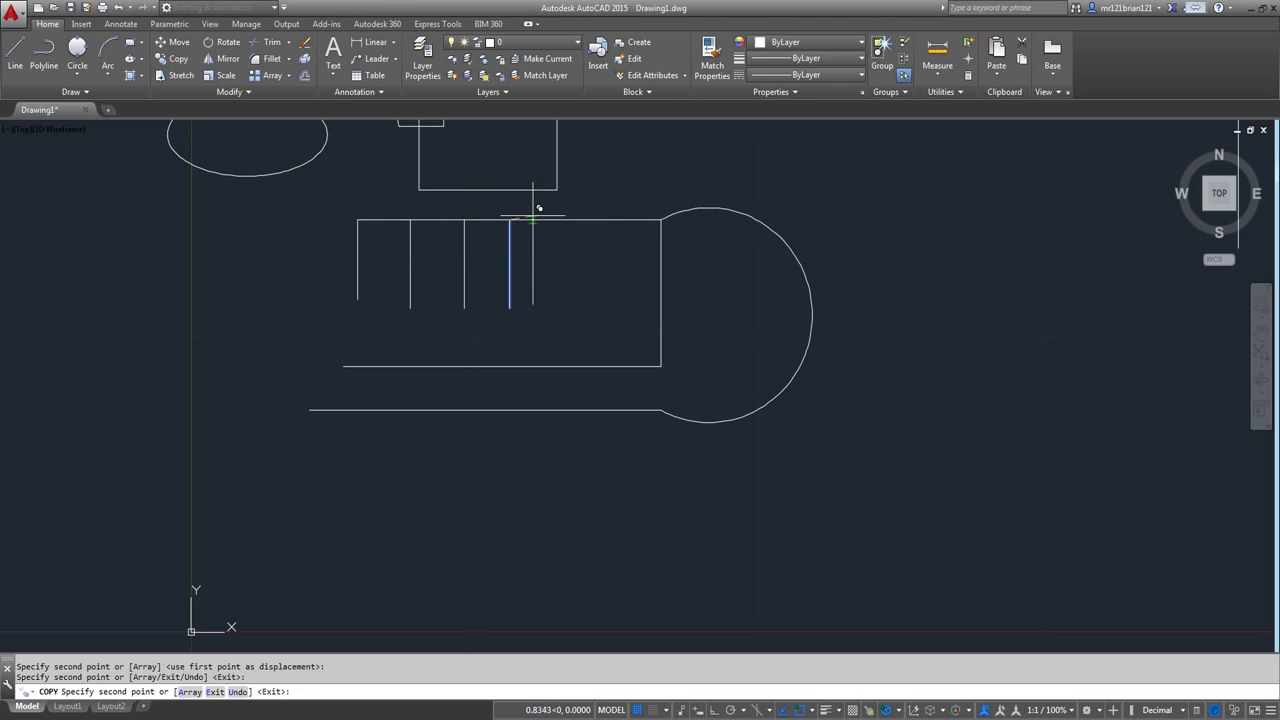
click(535, 219)
click(575, 219)
click(627, 219)
key(Return)
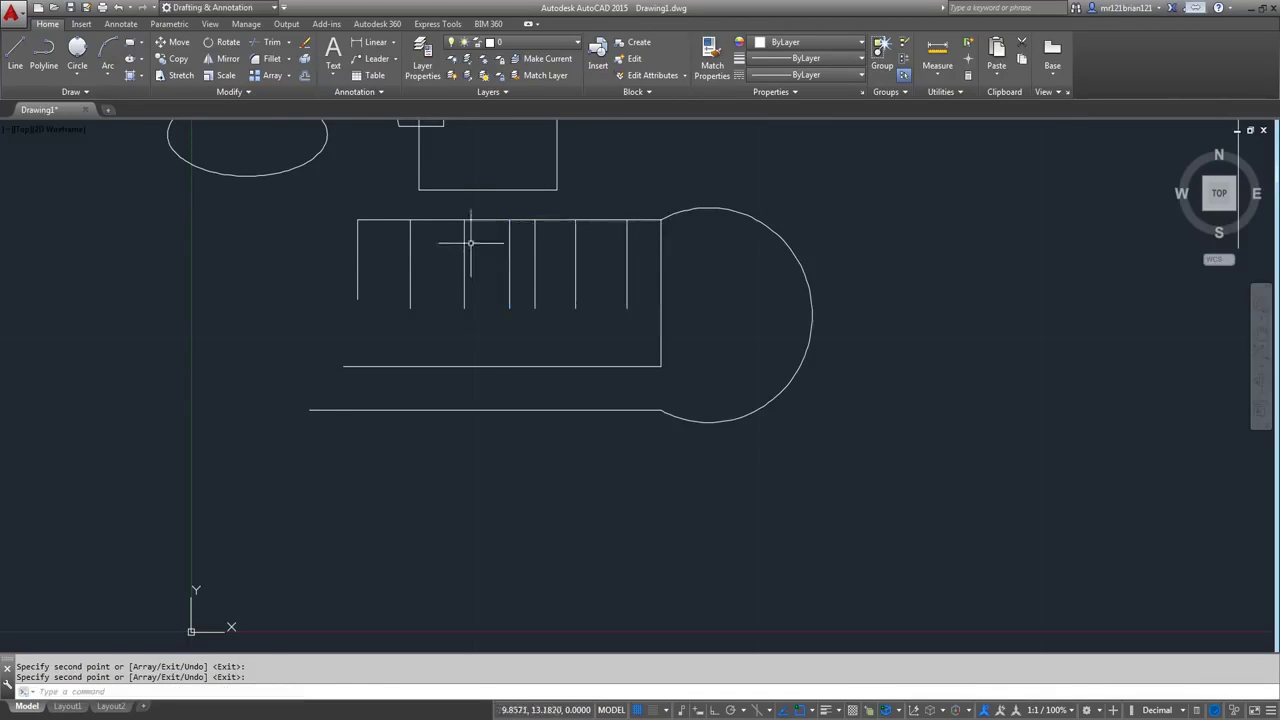
- Extend the second and third vertical lines from the left down to the nearest horizontal line, using all objects as boundaries
middle_drag(466, 245, 467, 283)
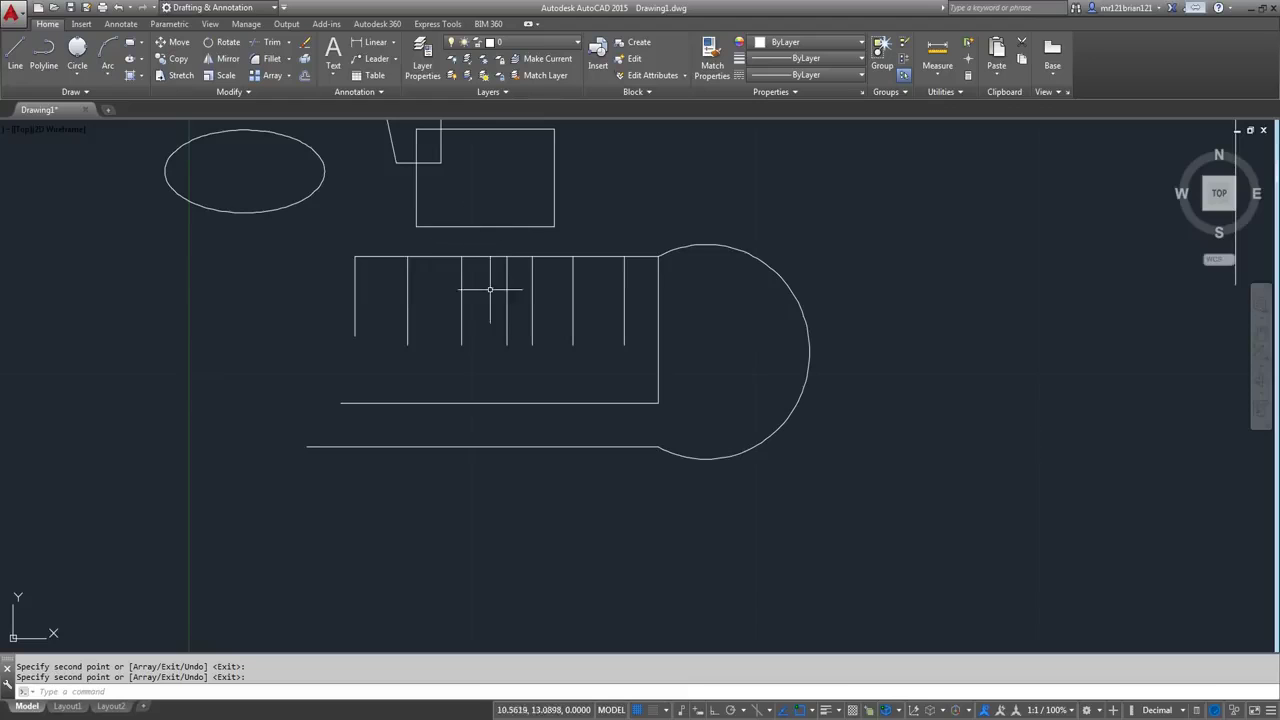
middle_drag(512, 345, 458, 353)
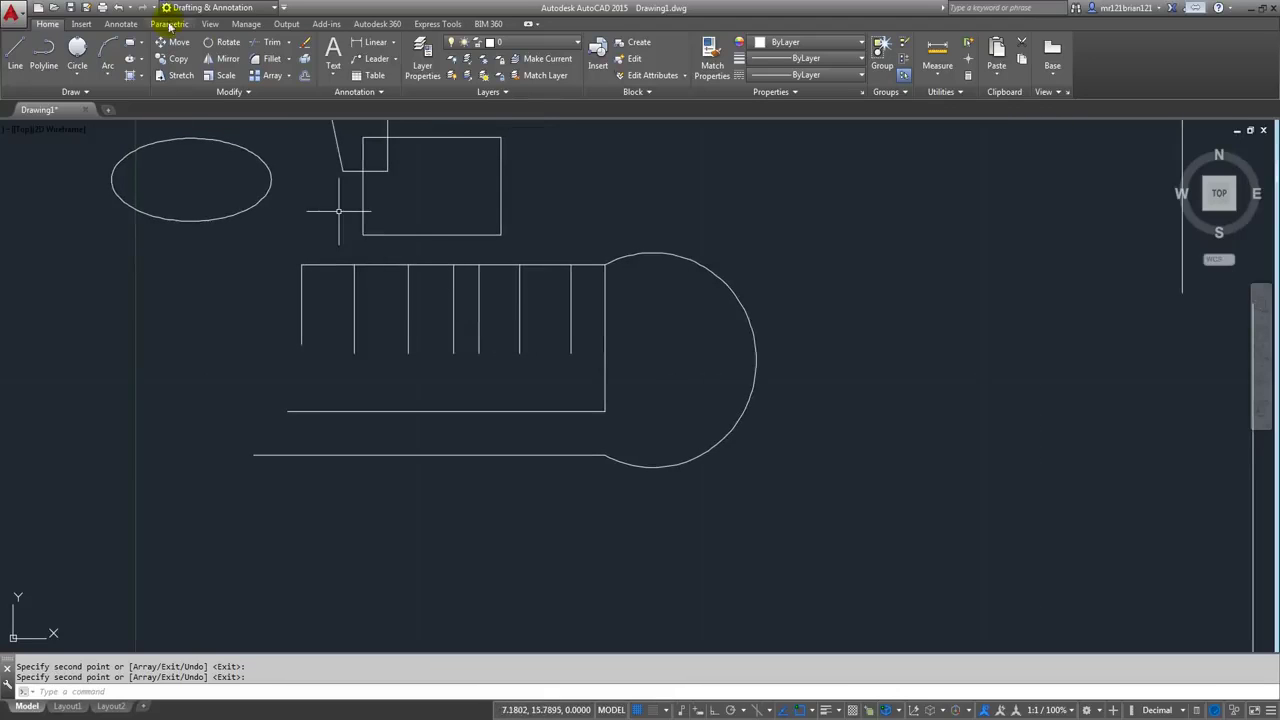
click(288, 43)
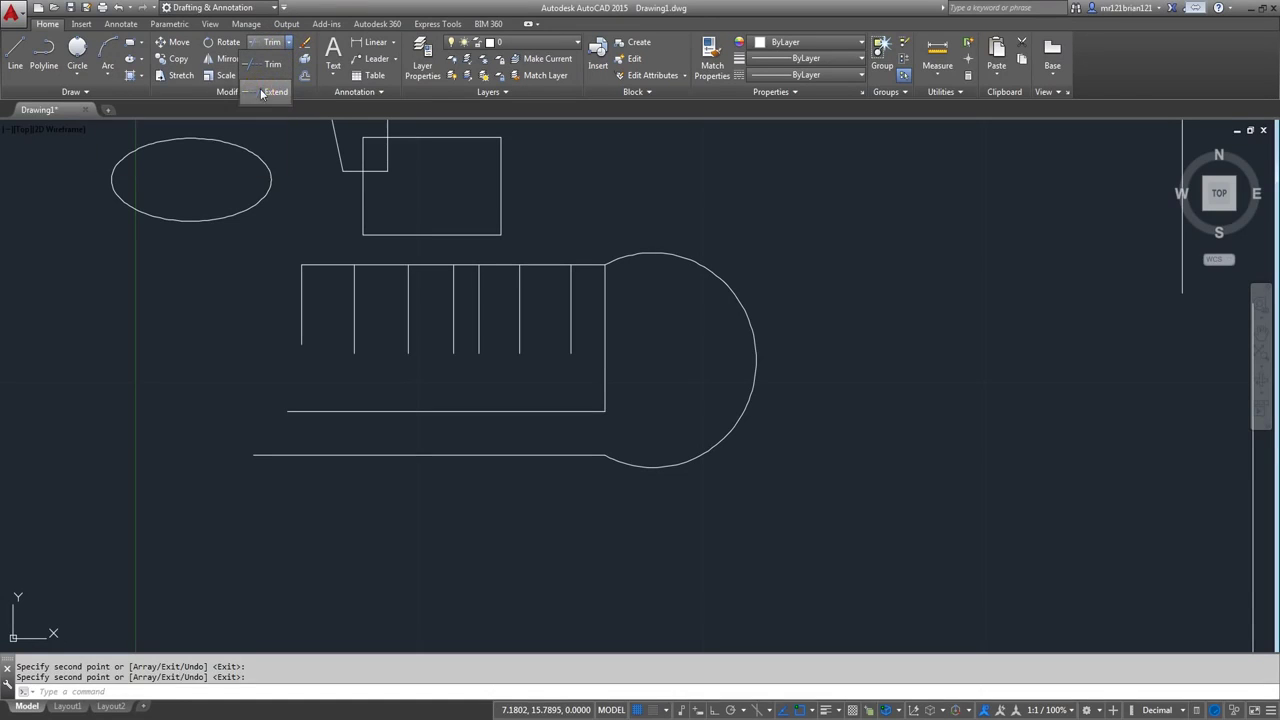
click(281, 93)
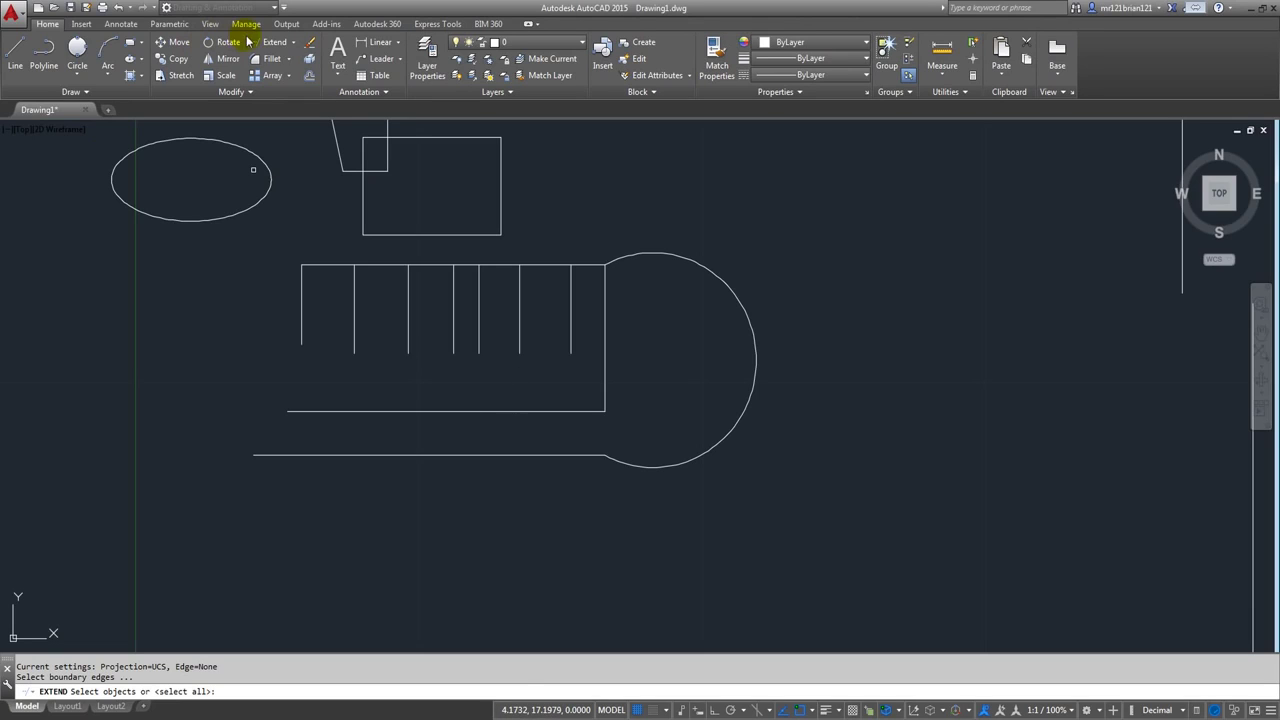
key(Escape)
key(Return)
click(392, 372)
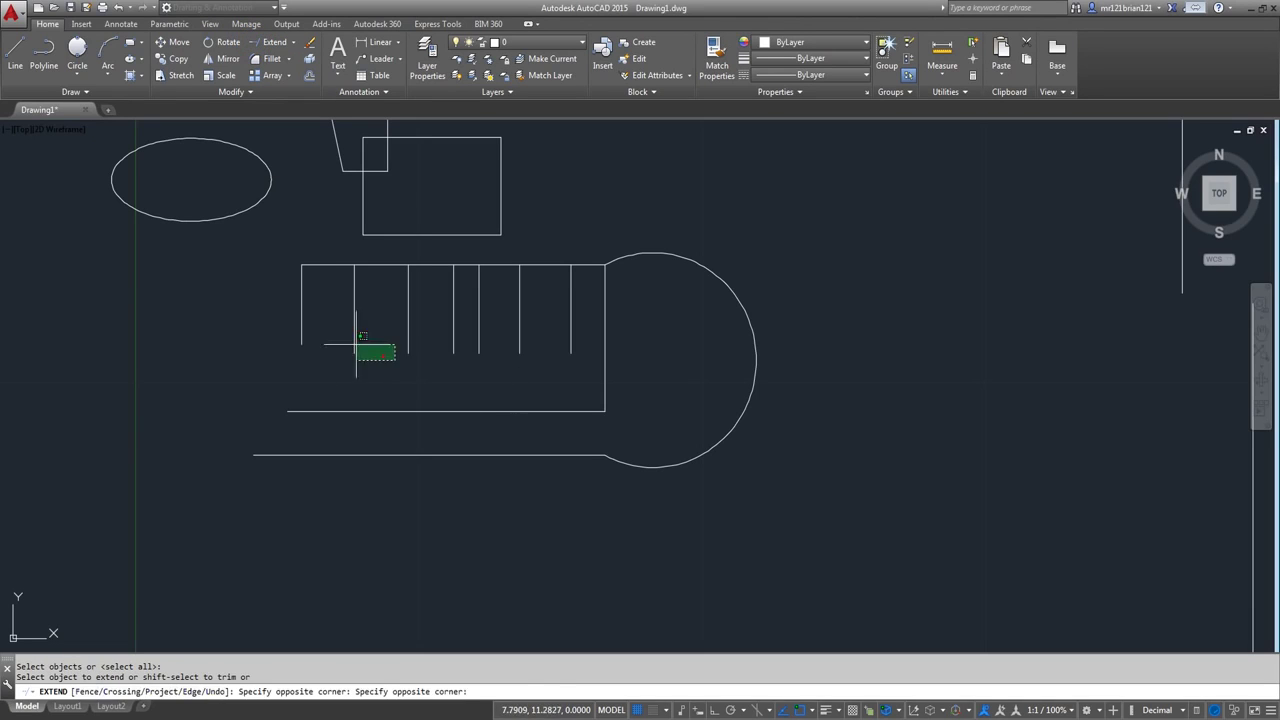
click(316, 319)
click(420, 365)
click(395, 327)
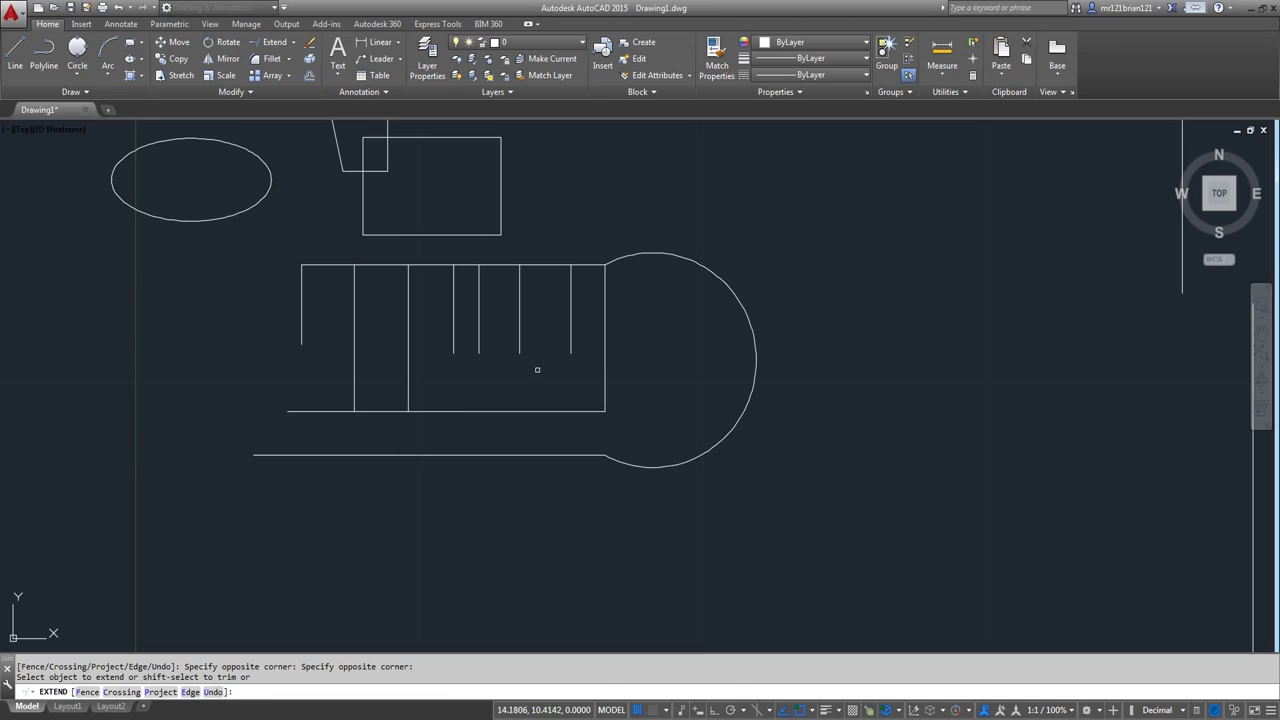
- Extend the remaining short vertical lines, including the leftmost one, down to the same horizontal line
click(587, 365)
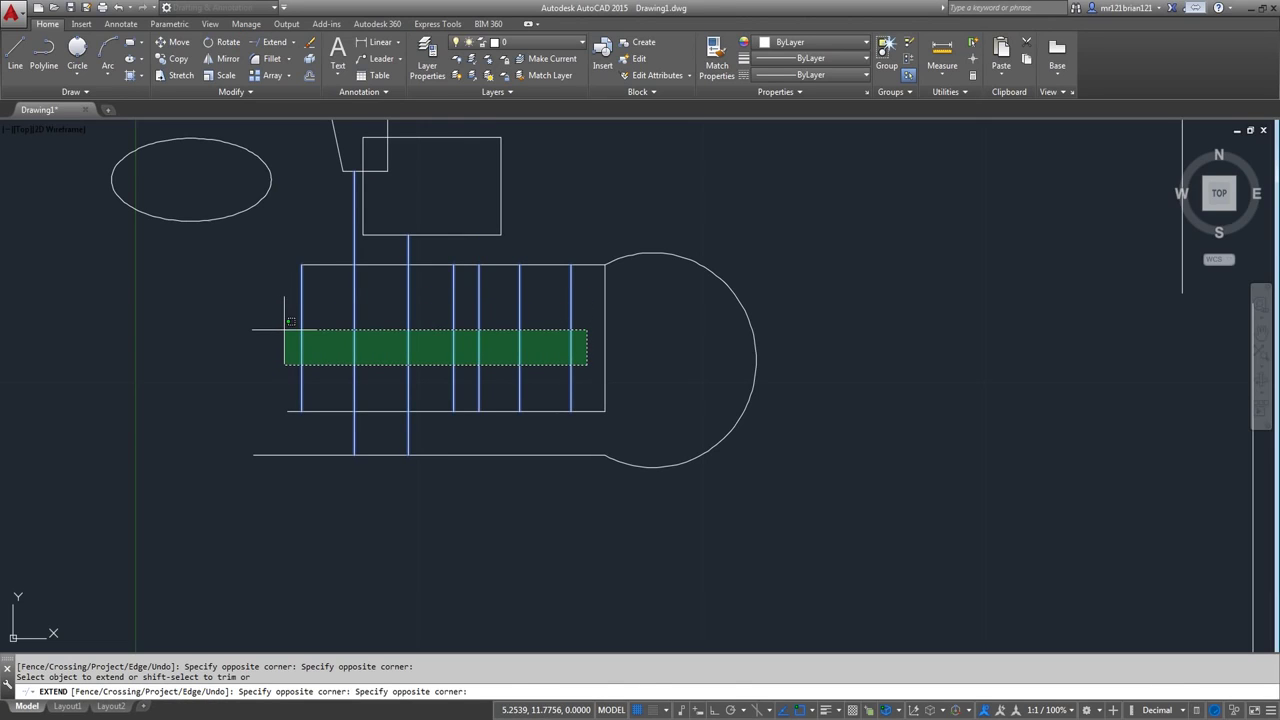
click(441, 337)
click(338, 331)
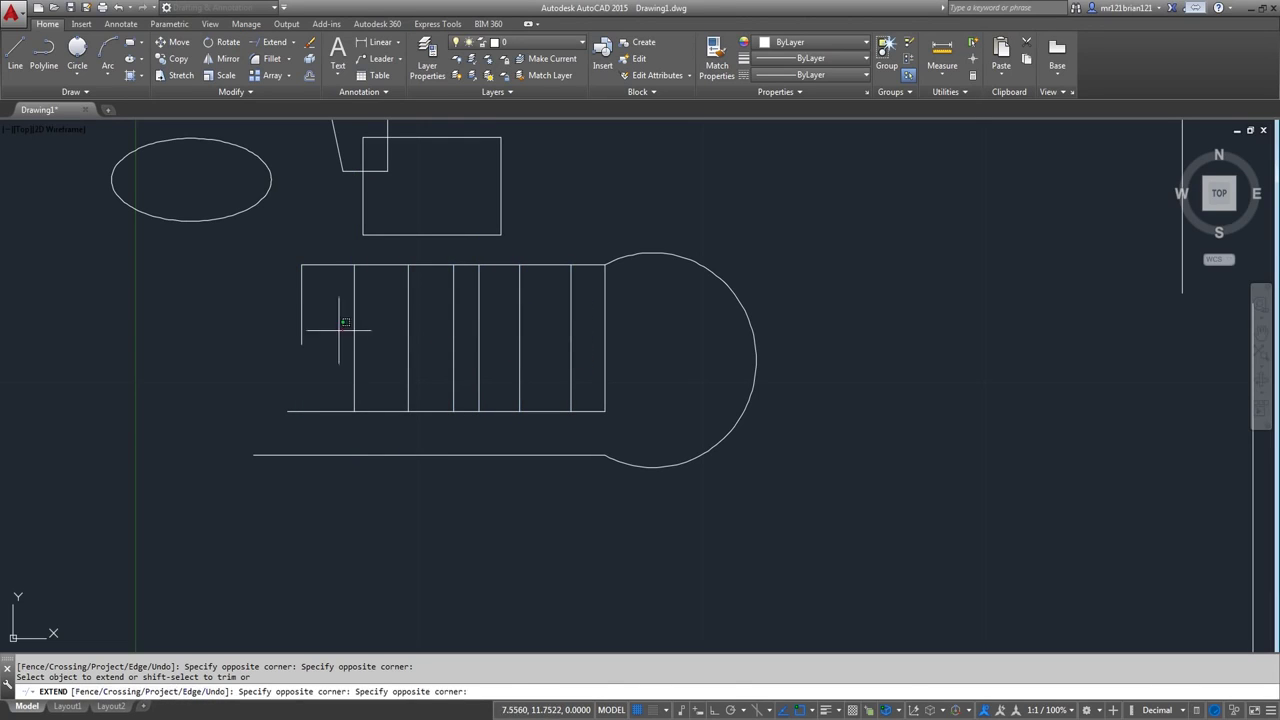
click(297, 321)
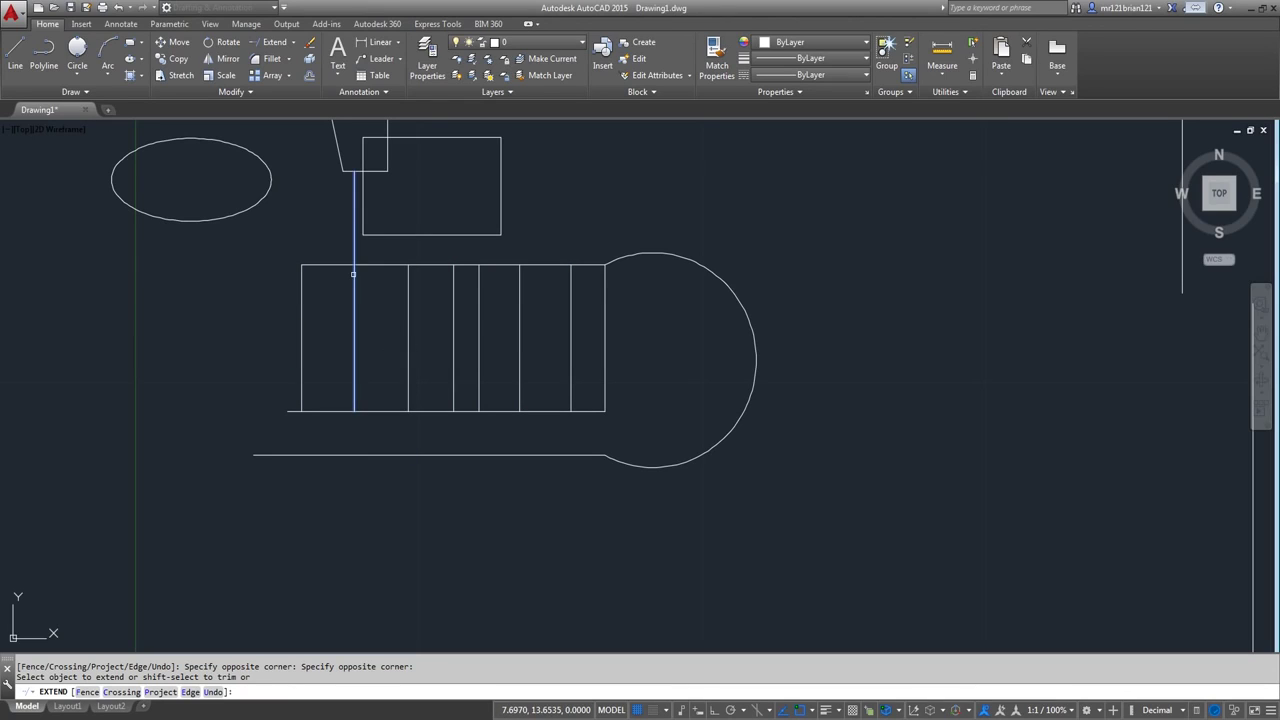
click(350, 171)
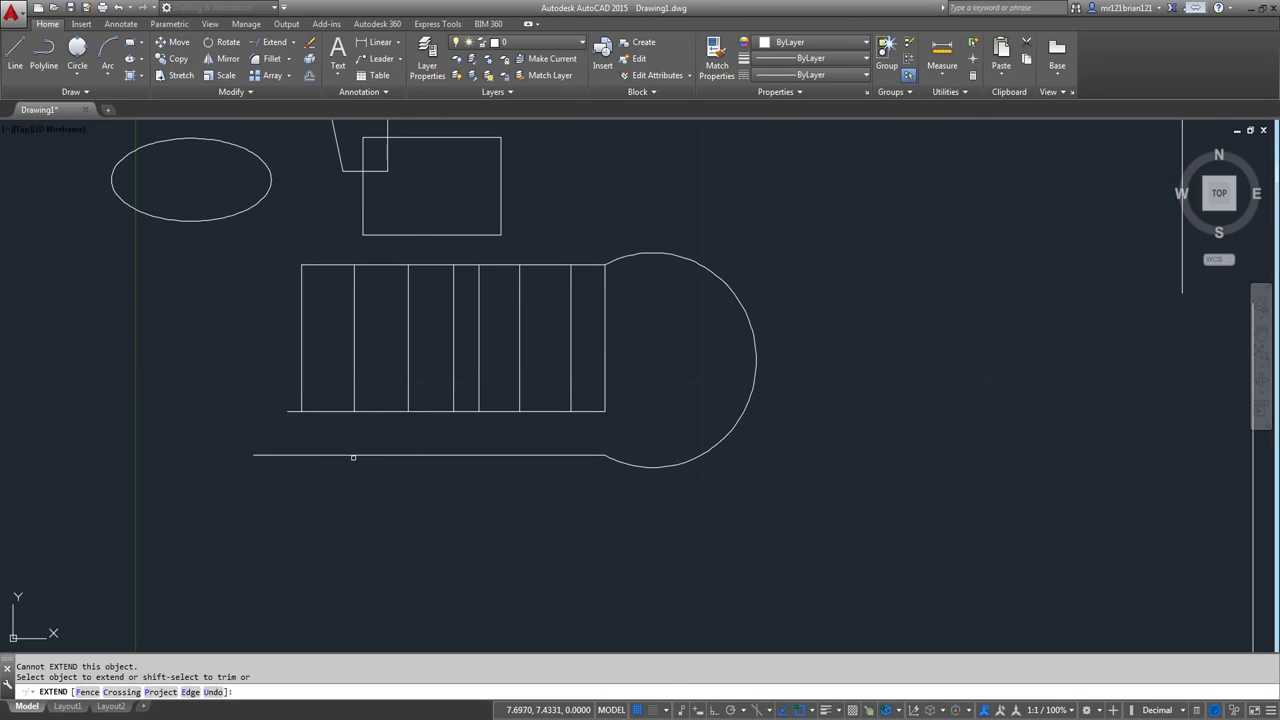
middle_drag(395, 334, 421, 414)
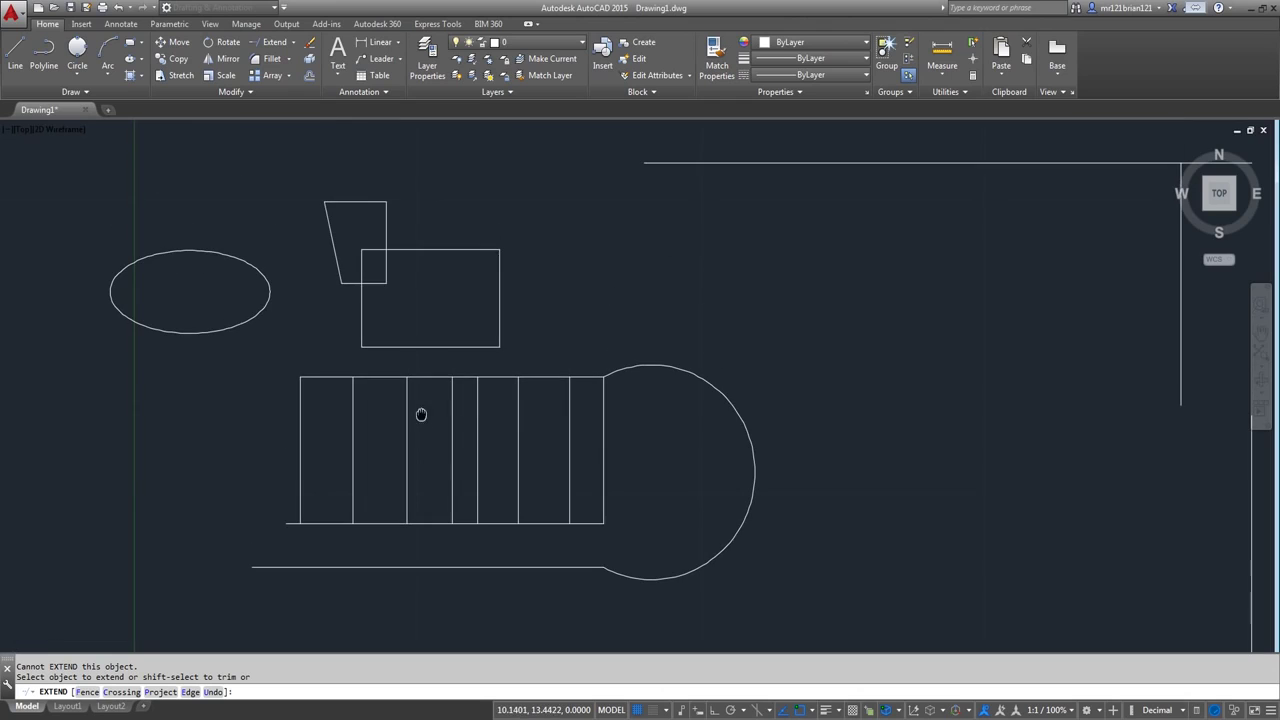
- Undo the extensions of all the vertical lines and end the Extend command
key(ctrl+z)
key(ctrl+z)
key(ctrl+z)
key(ctrl+z)
key(ctrl+z)
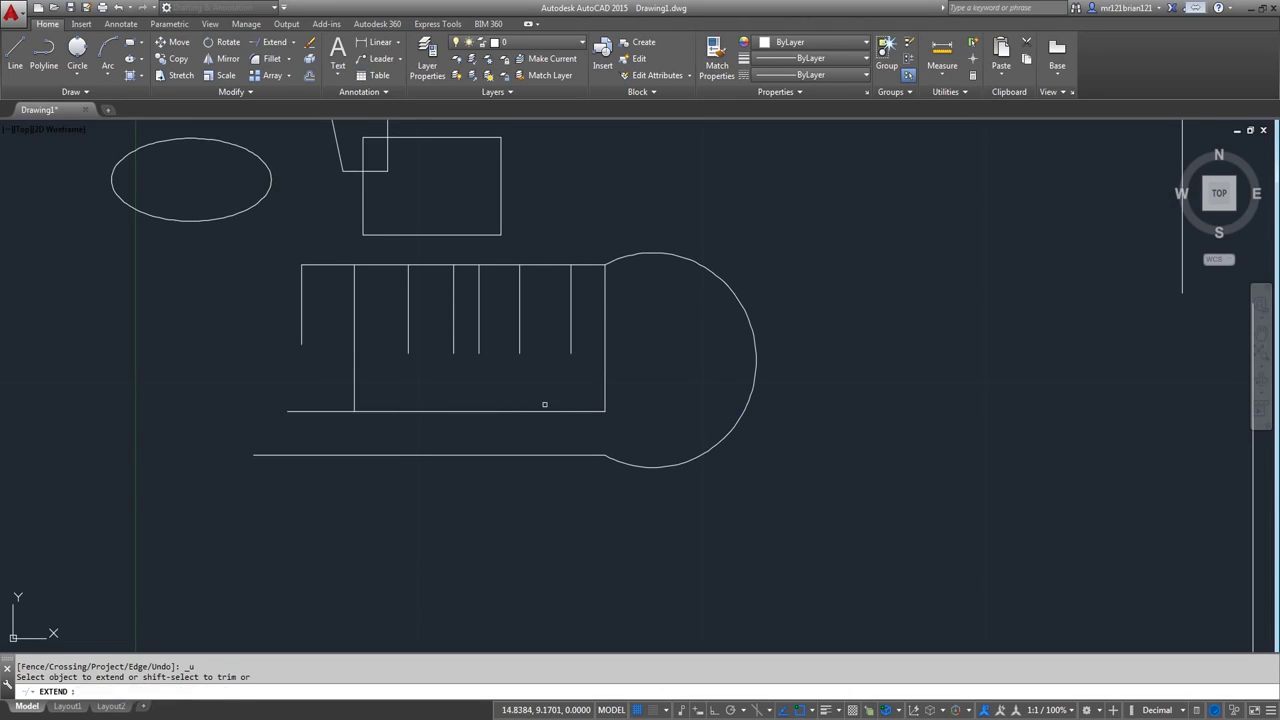
key(Return)
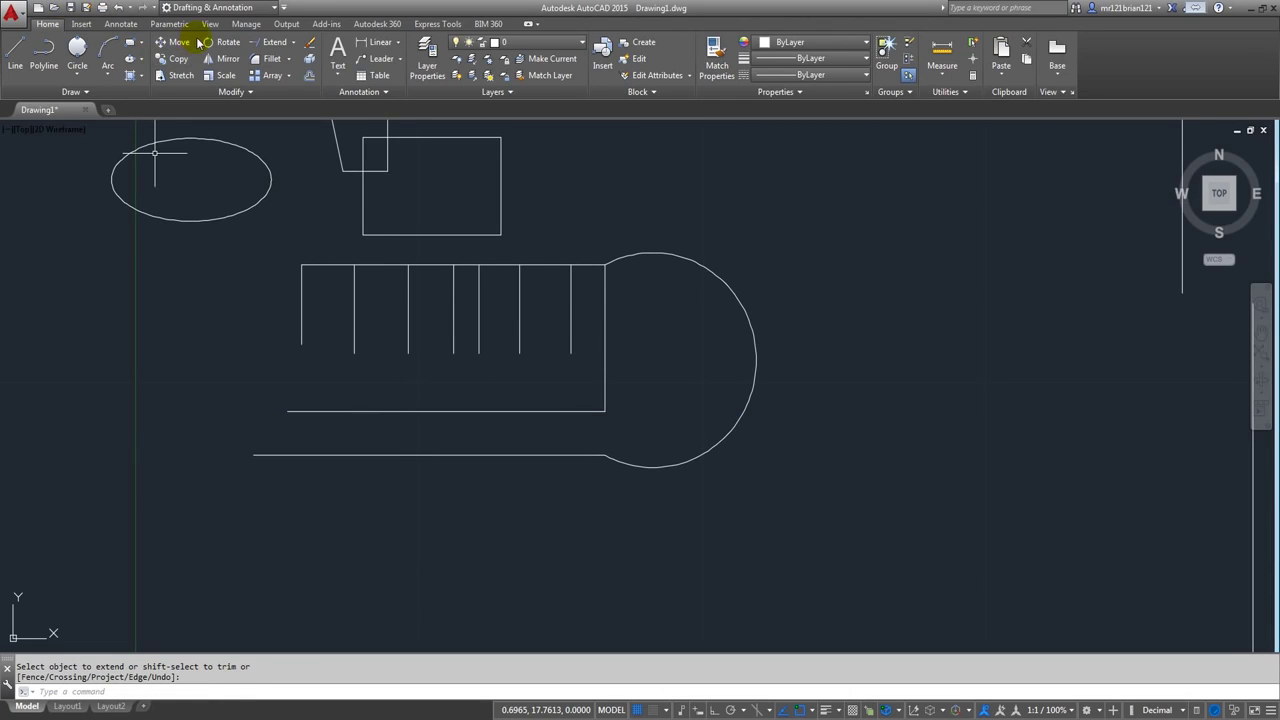
- Extend all seven short vertical lines to the lowest horizontal line, using it as the only boundary edge, and undo the extension
click(257, 41)
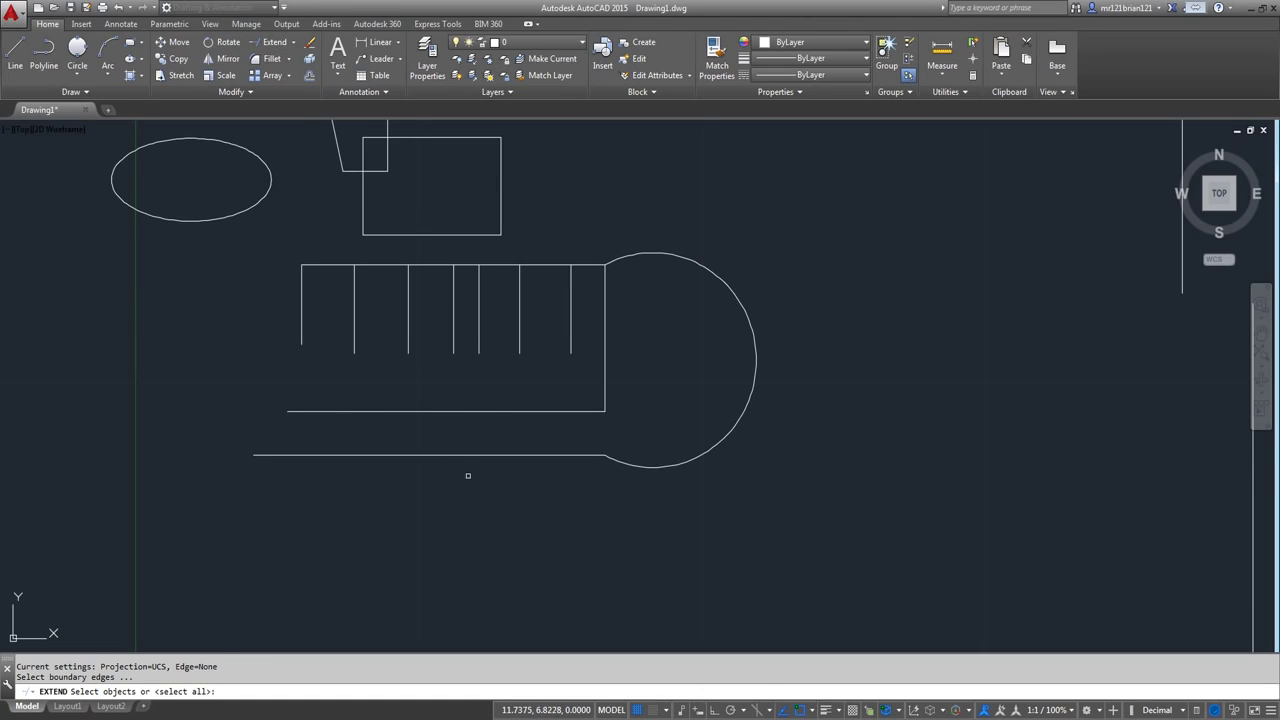
click(452, 455)
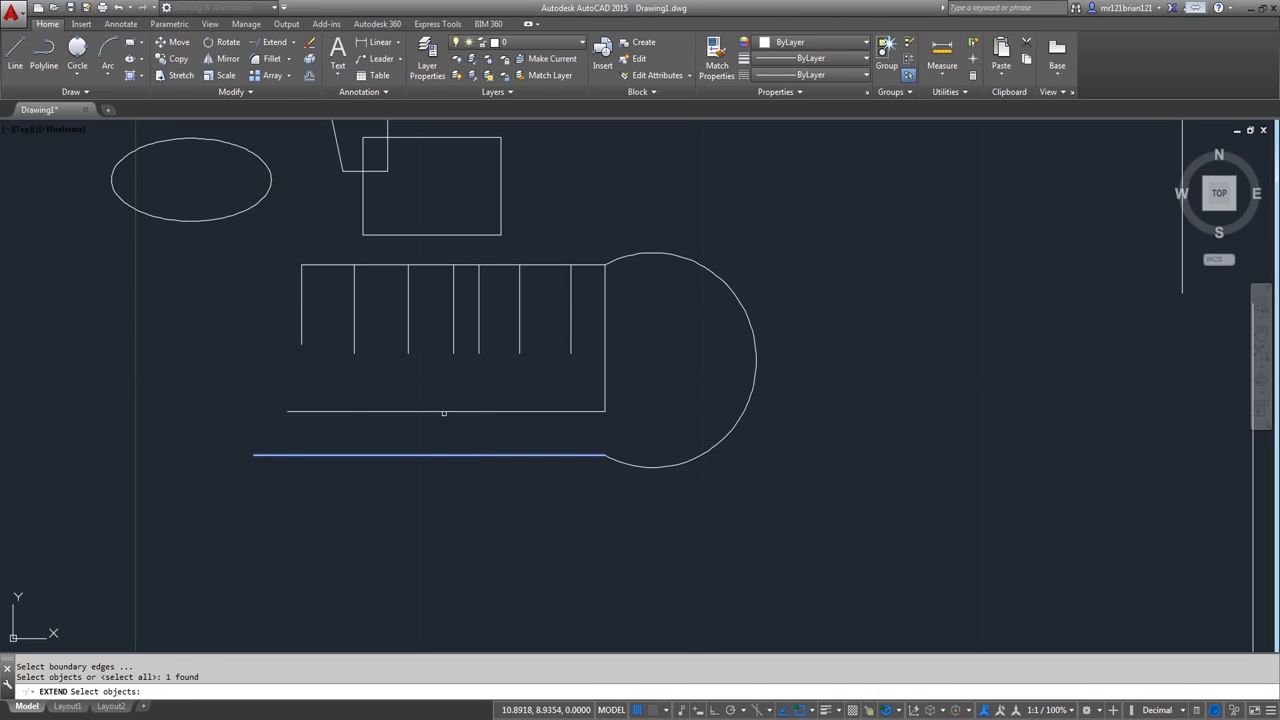
key(Return)
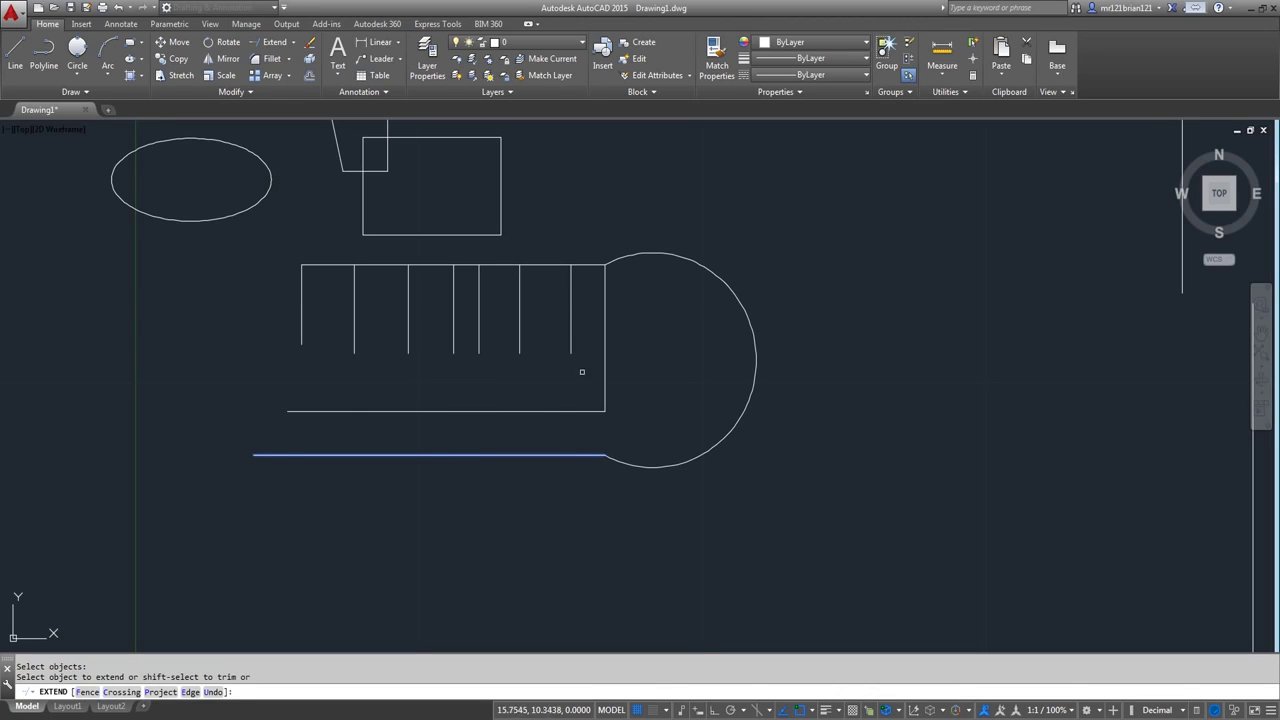
click(588, 328)
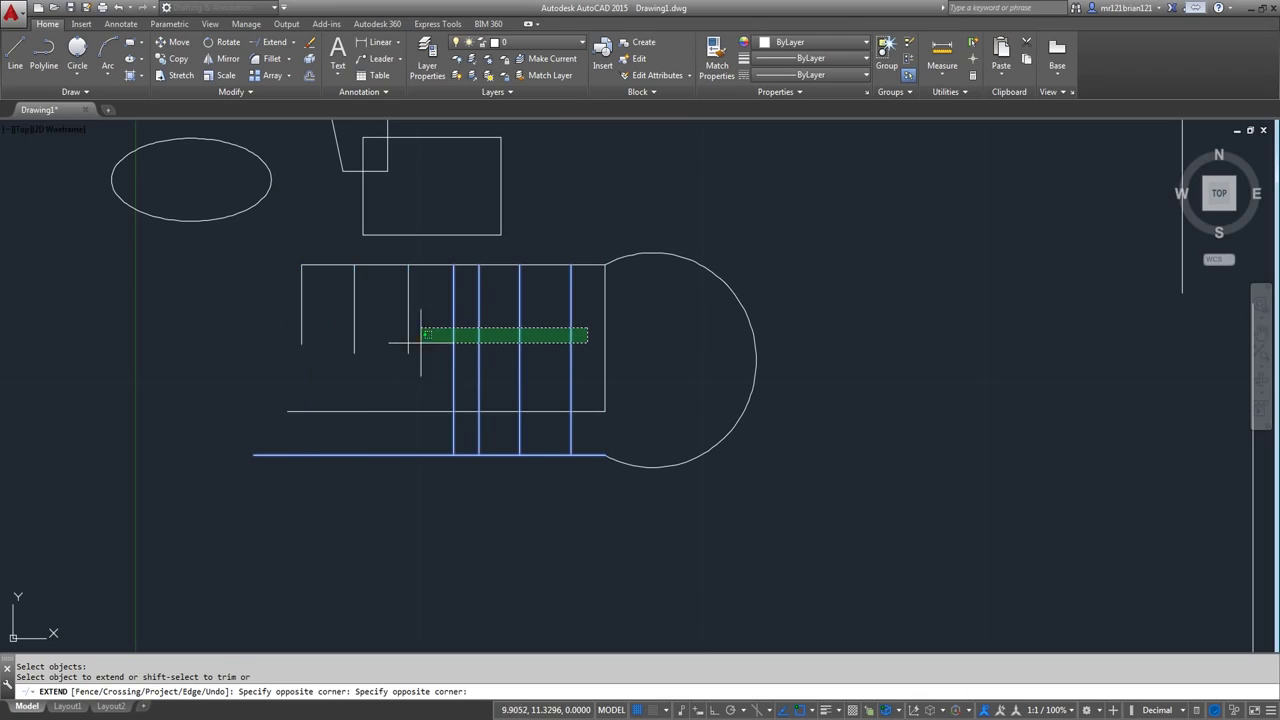
click(228, 346)
click(519, 448)
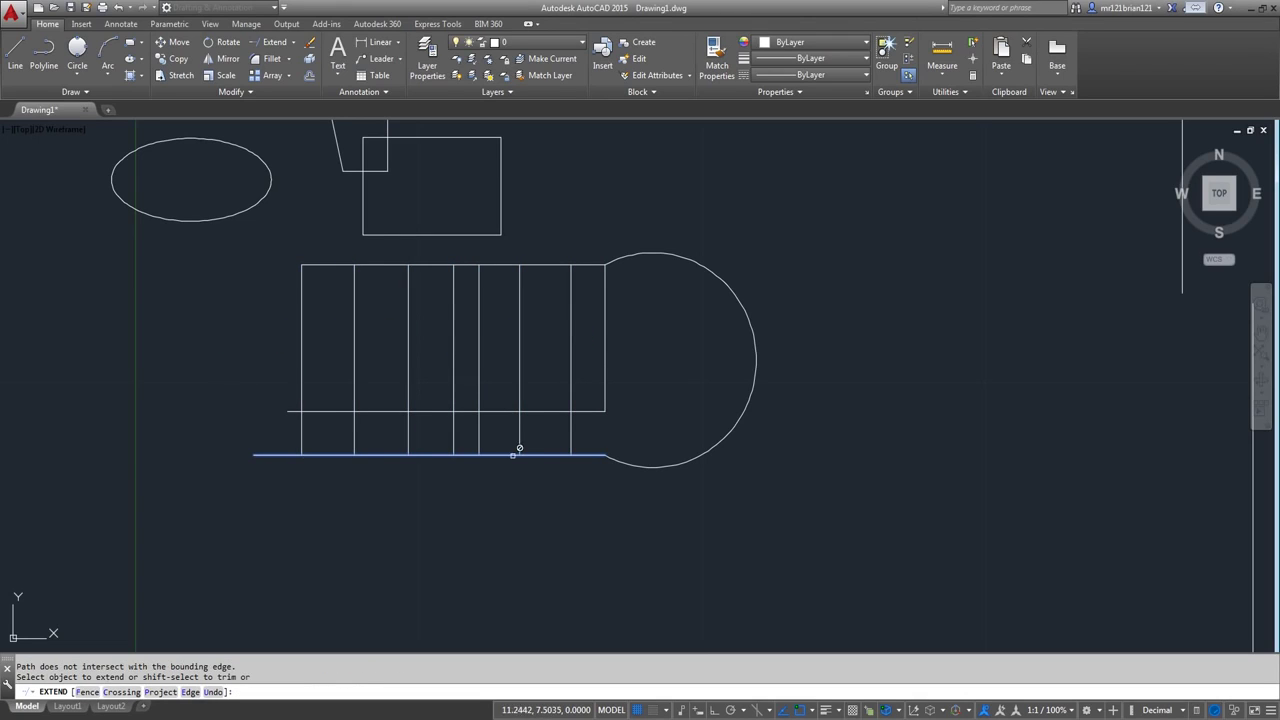
key(Escape)
key(ctrl+z)
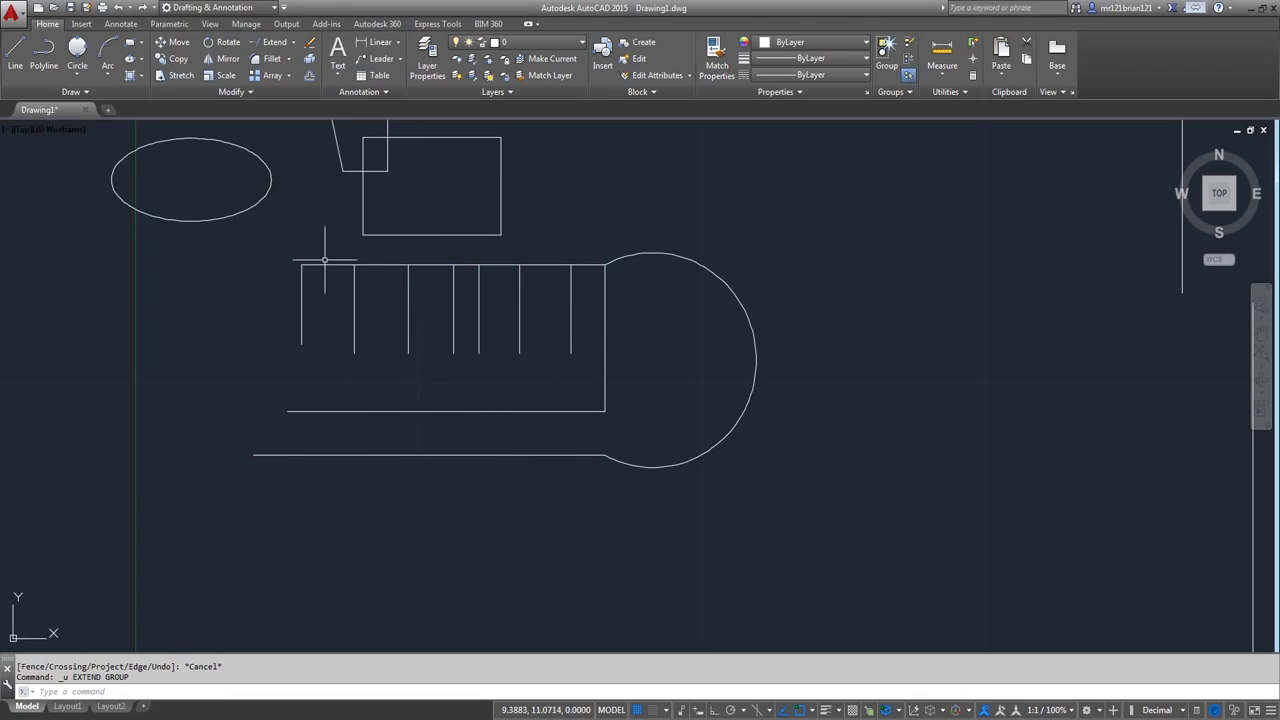
- Extend all seven short vertical lines down to the nearest horizontal line, using all objects as boundaries
click(264, 46)
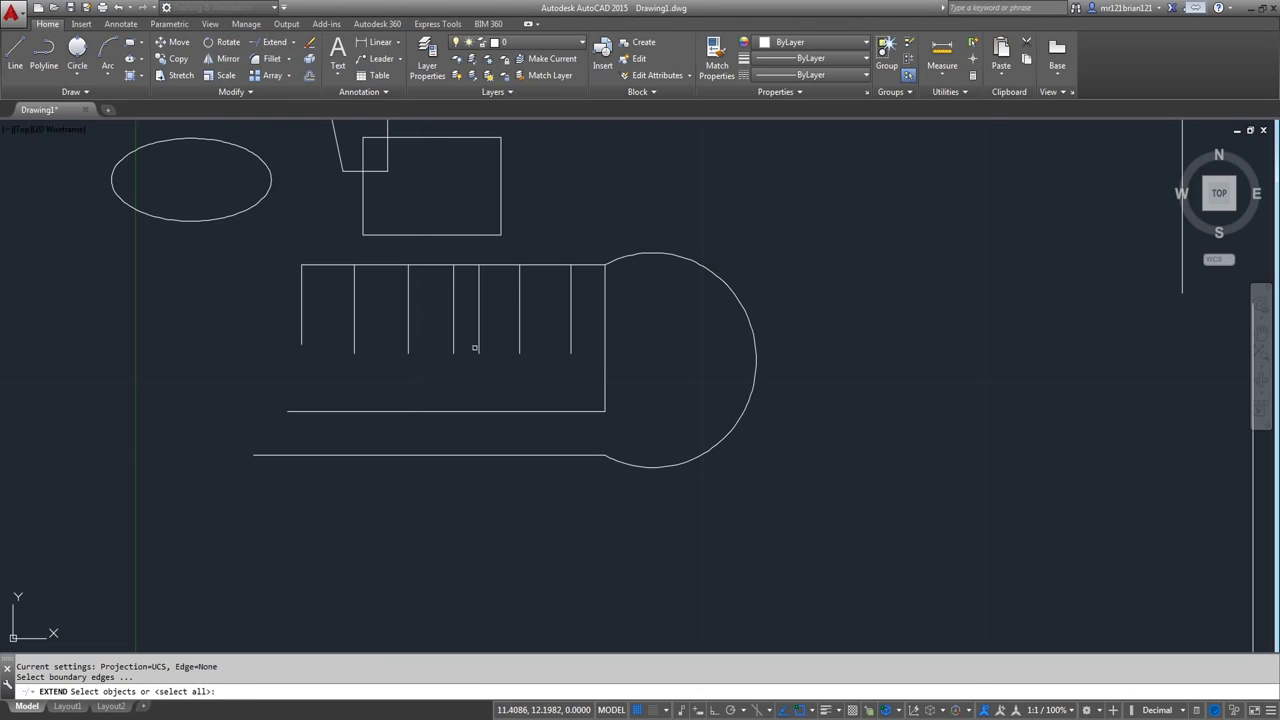
key(Return)
click(588, 350)
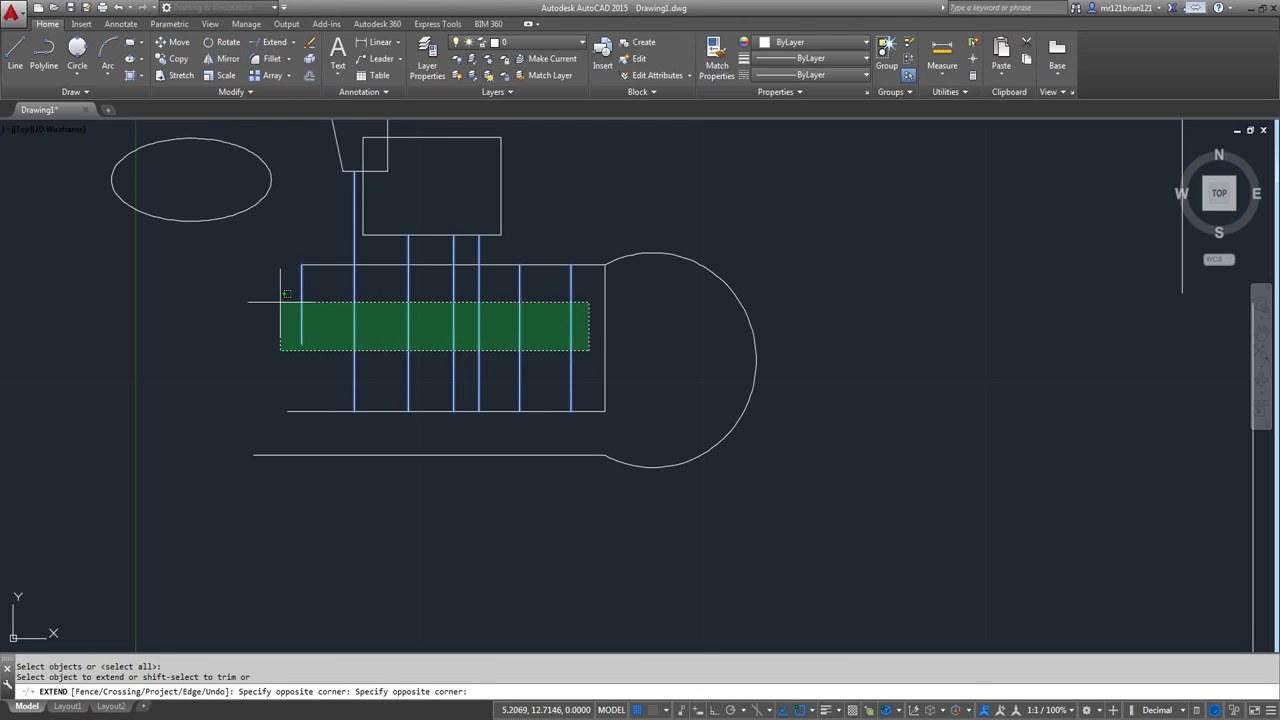
click(293, 339)
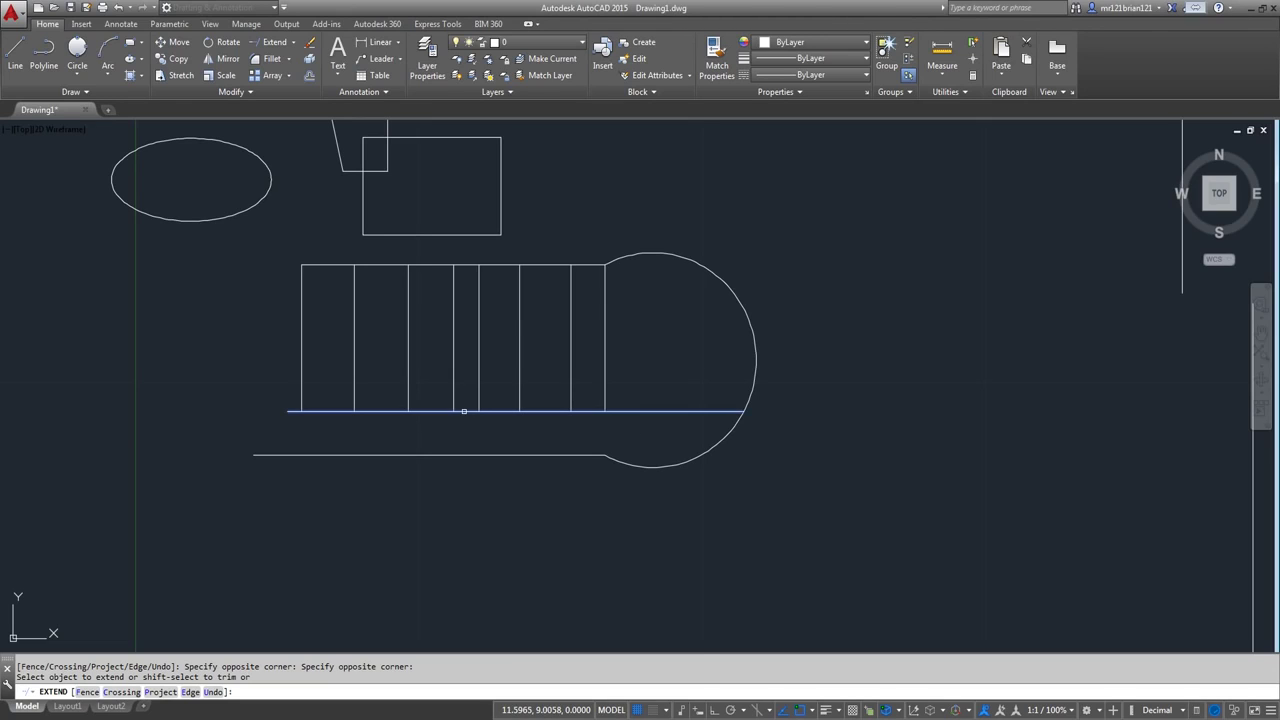
- Extend the same seven vertical lines farther down to the lowest horizontal line and end the Extend command
click(586, 380)
click(70, 392)
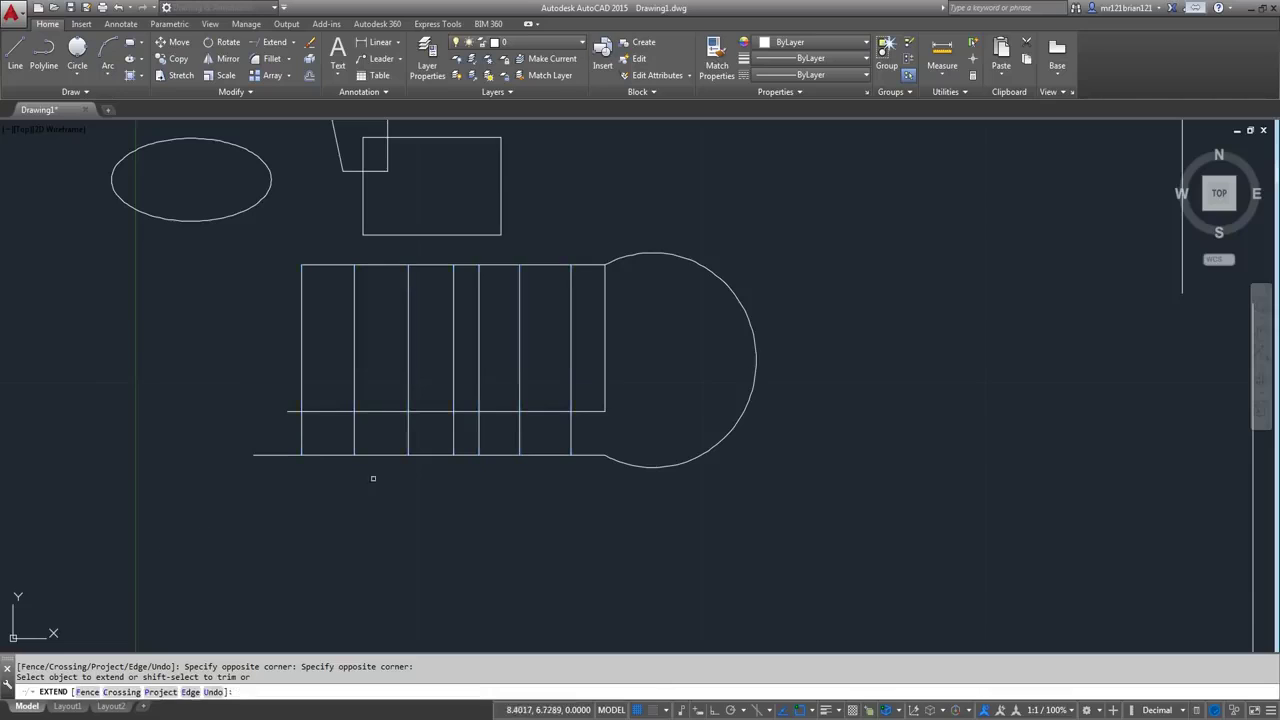
click(519, 388)
scroll(519, 388, down, 4)
key(Escape)
- Create a multiline text box in the empty area right of the drawn shapes and enter "asdasdasd"
middle_drag(628, 384, 550, 386)
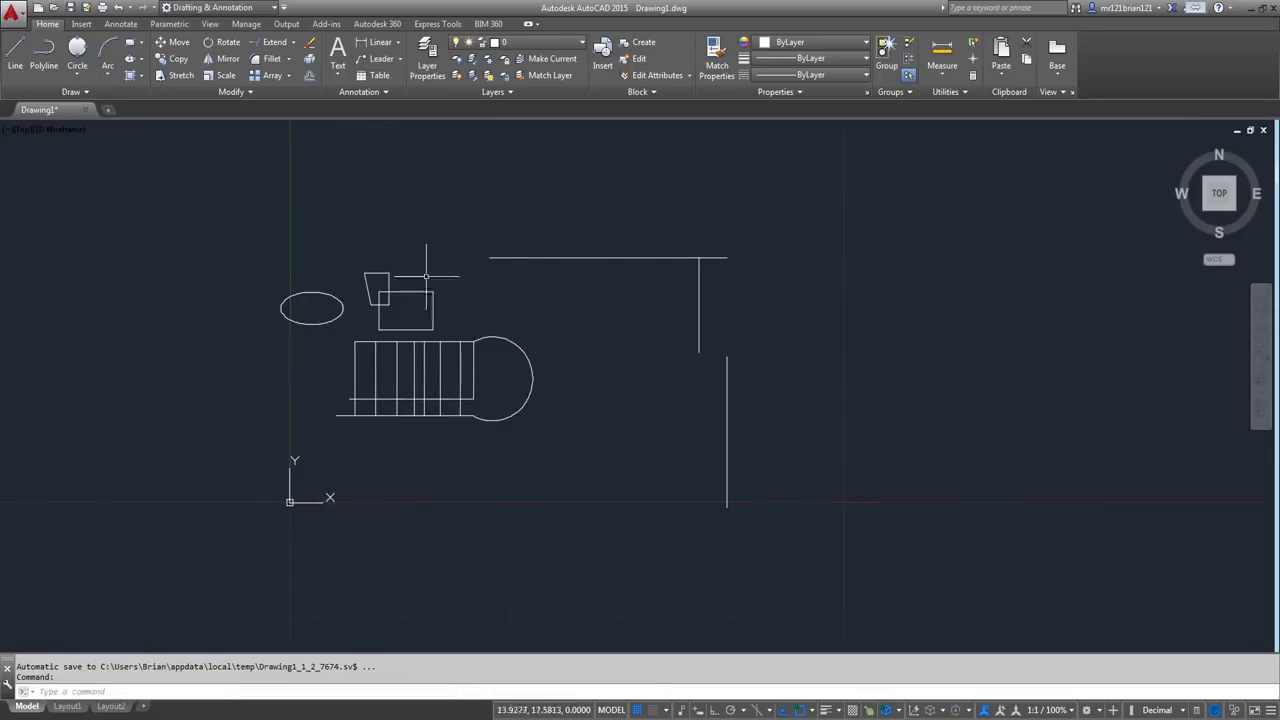
middle_drag(526, 163, 517, 191)
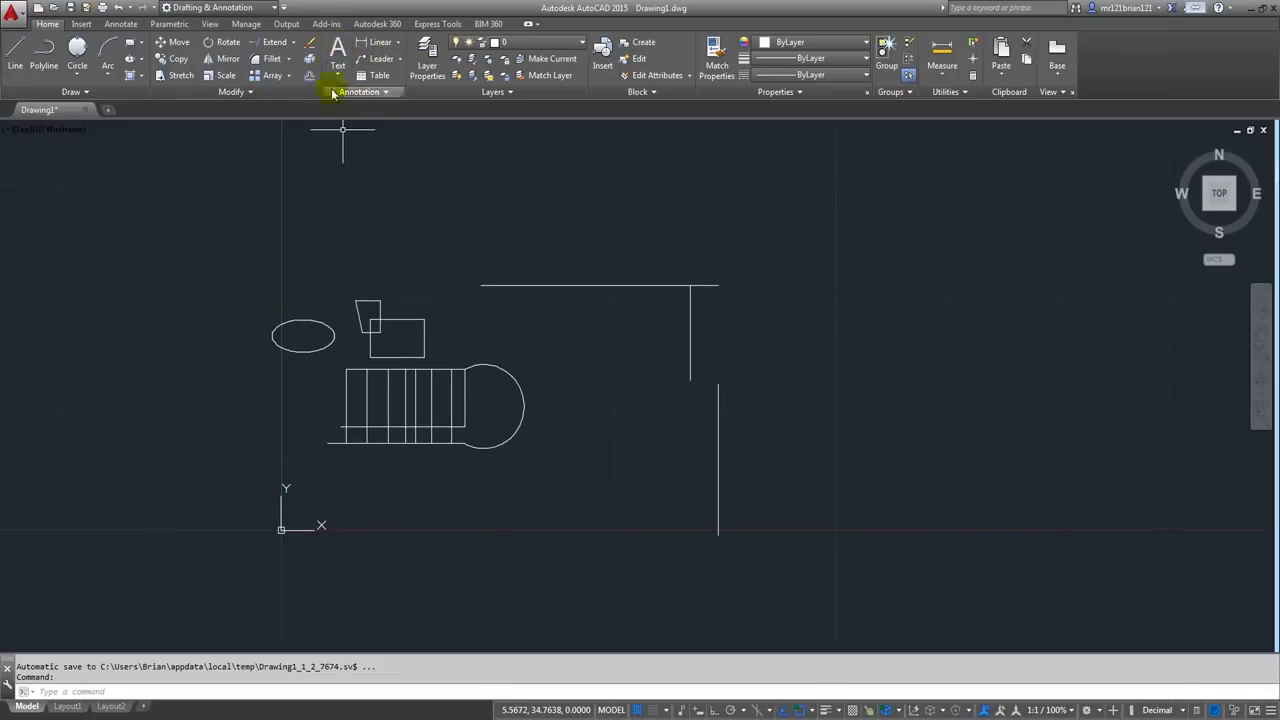
click(340, 62)
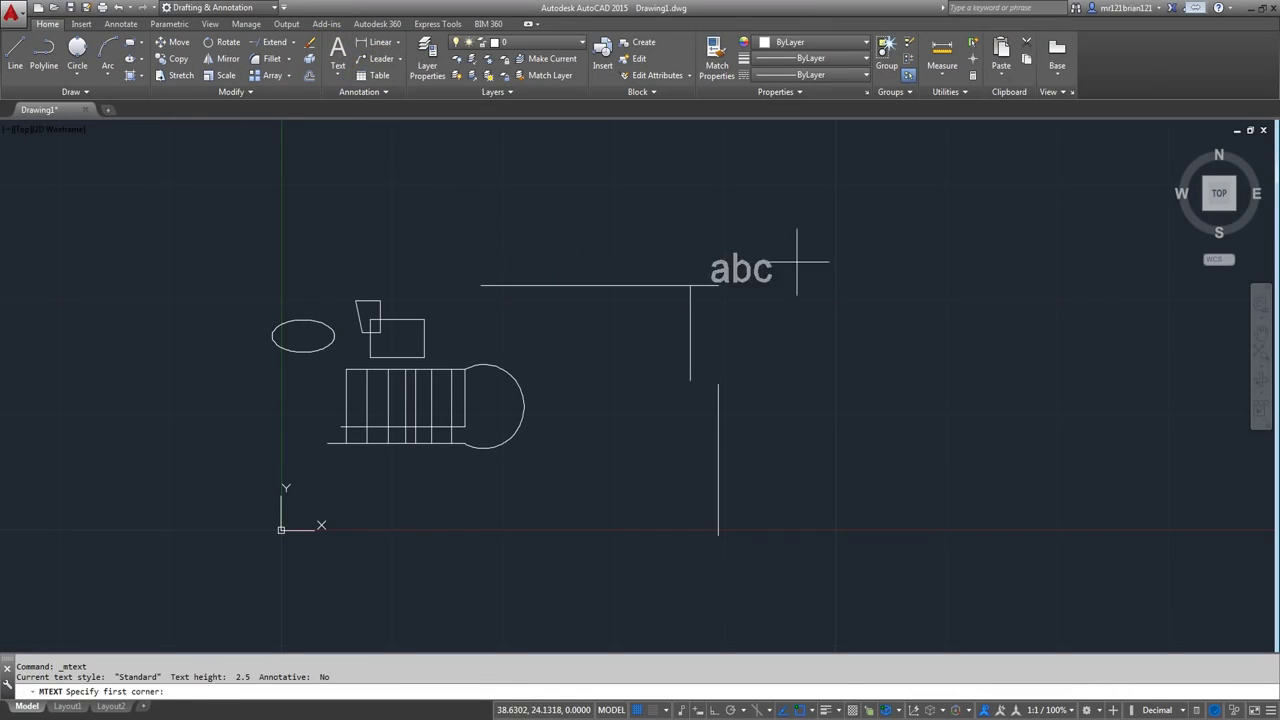
middle_drag(1060, 205, 823, 260)
click(547, 258)
click(930, 452)
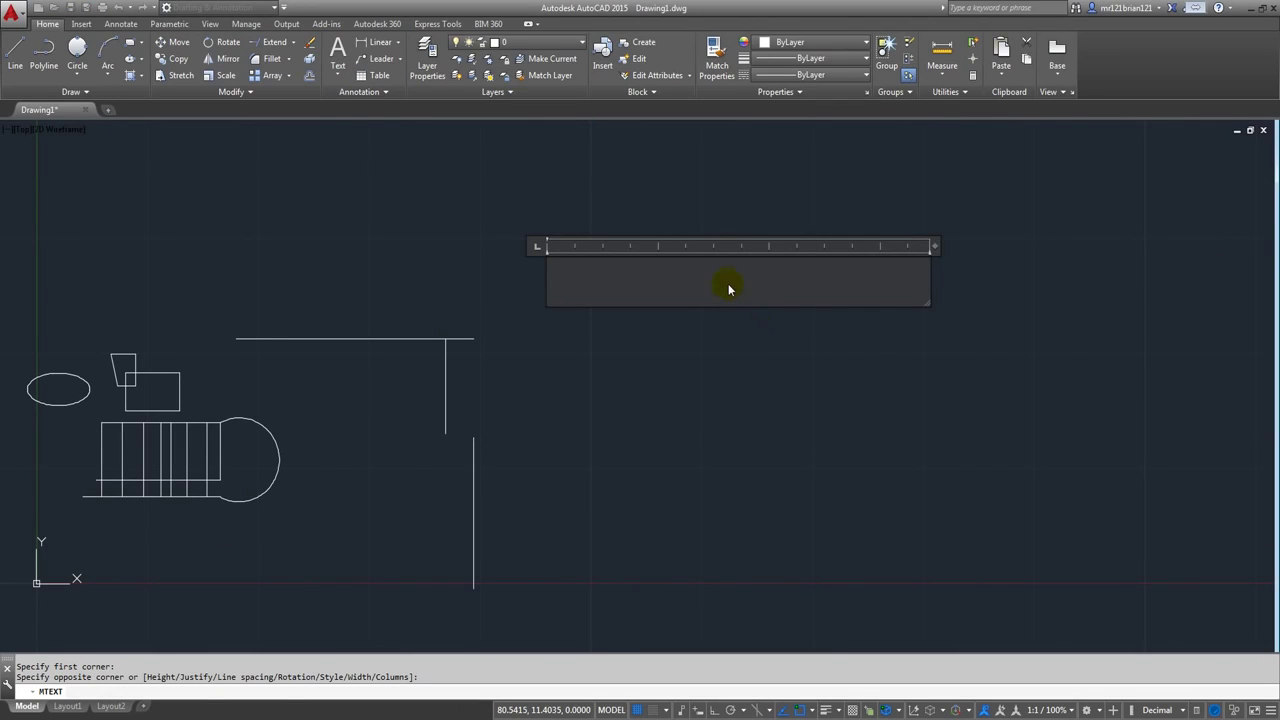
text(asdasdasd)
- Look through the font, colour and bold formatting options for the selected "asdasdasd" text and close the text editor
drag(746, 284, 271, 266)
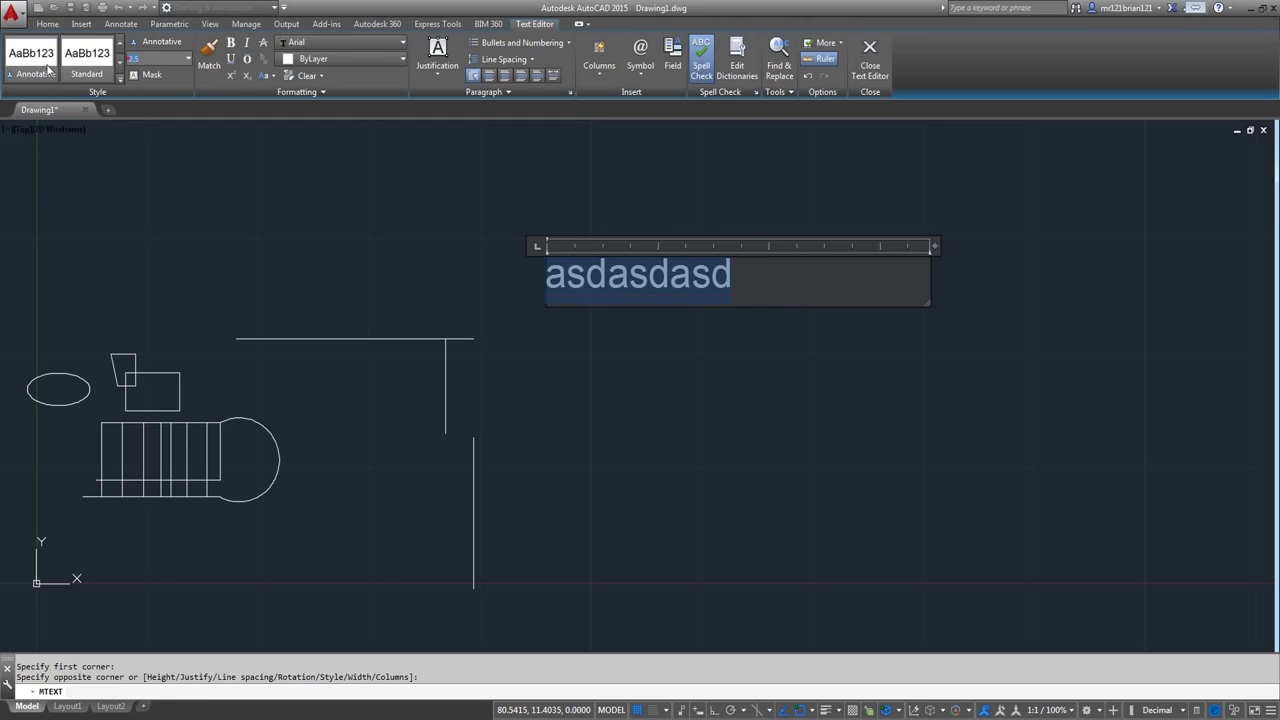
click(323, 54)
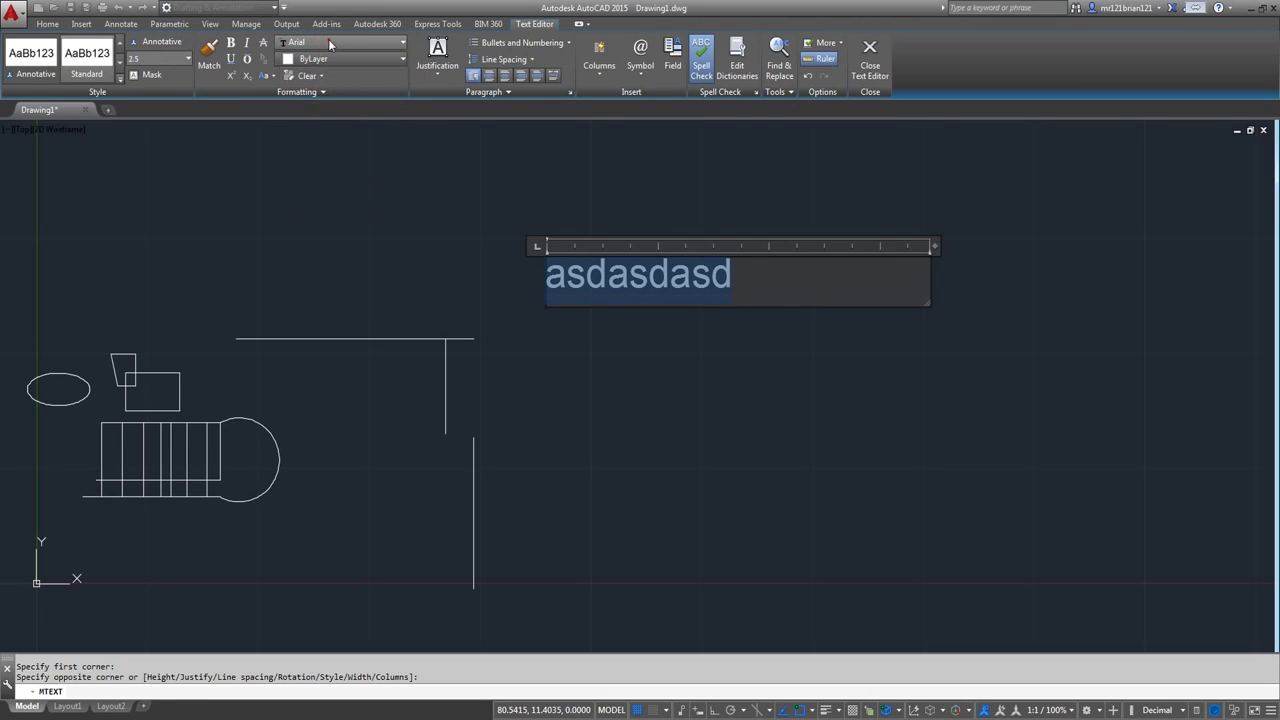
click(328, 44)
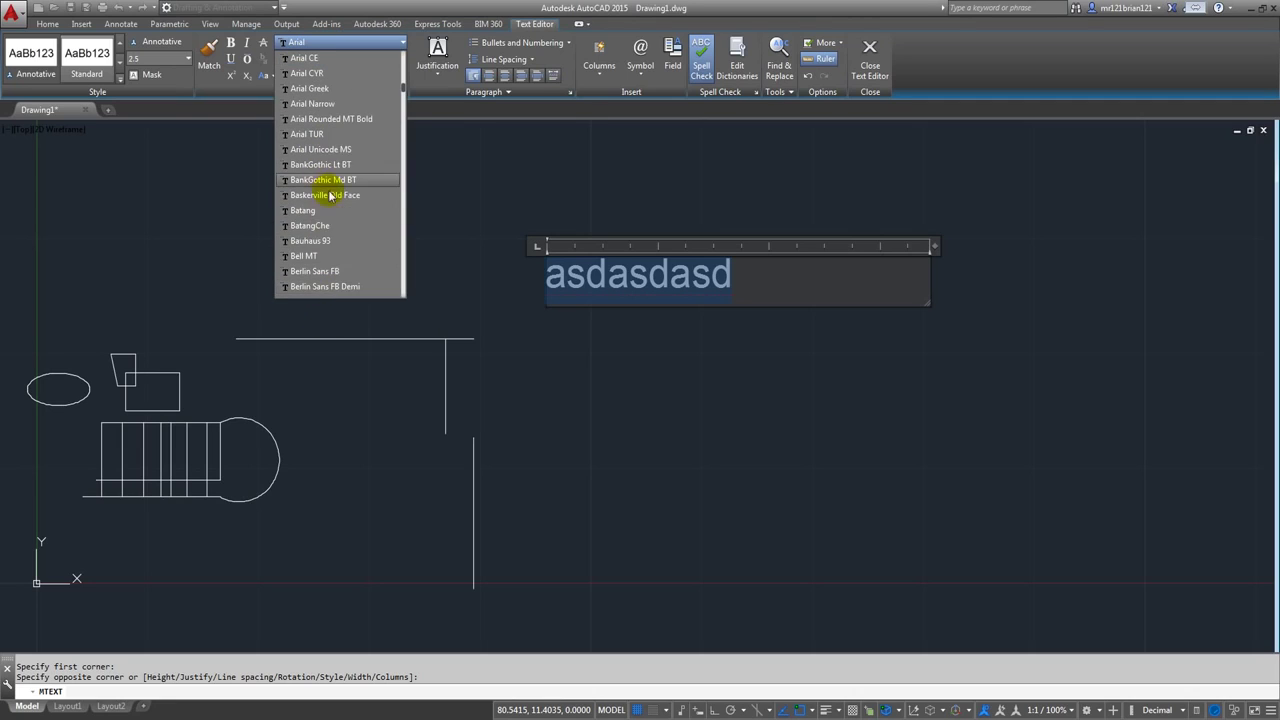
scroll(334, 189, down, 4)
click(343, 46)
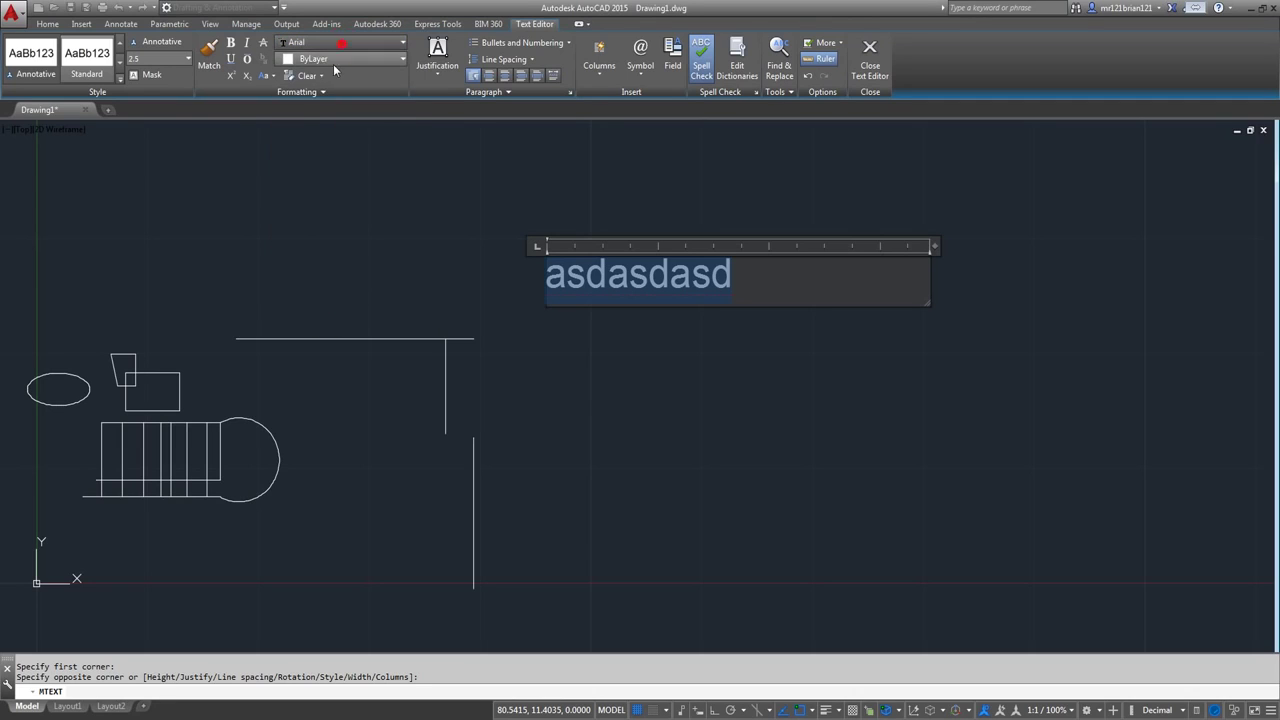
click(333, 61)
click(333, 61)
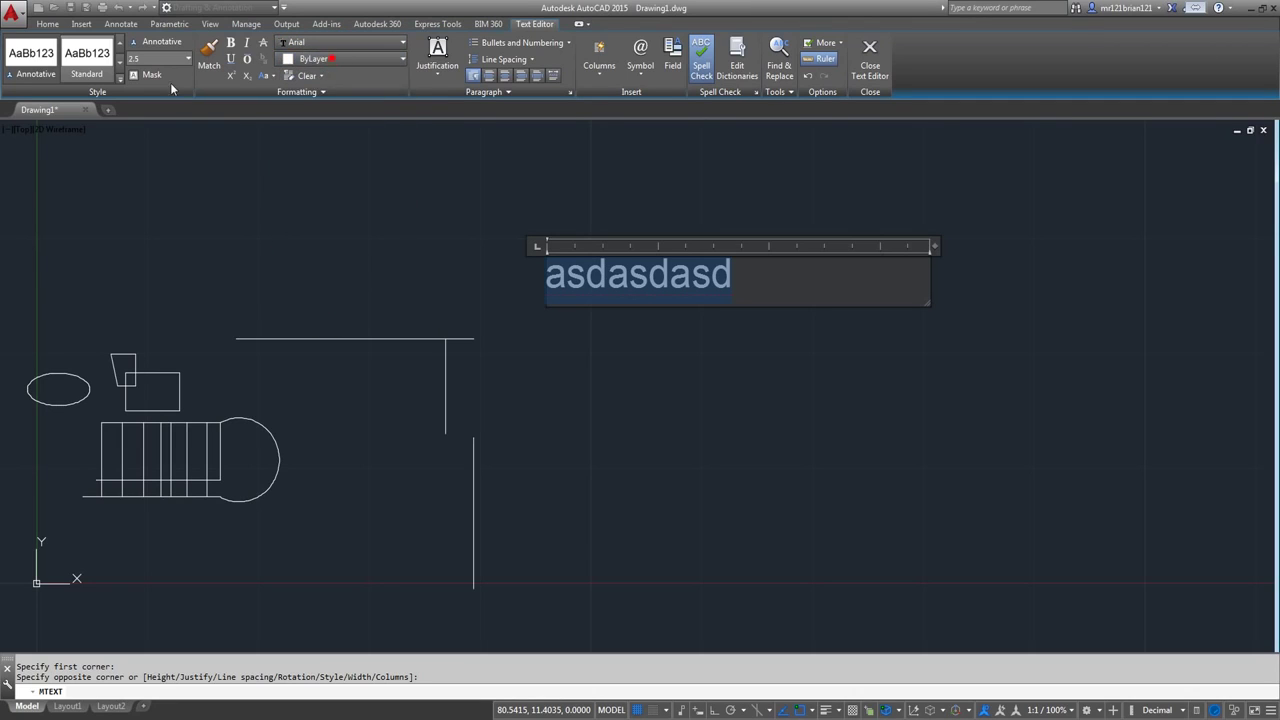
click(231, 43)
click(232, 45)
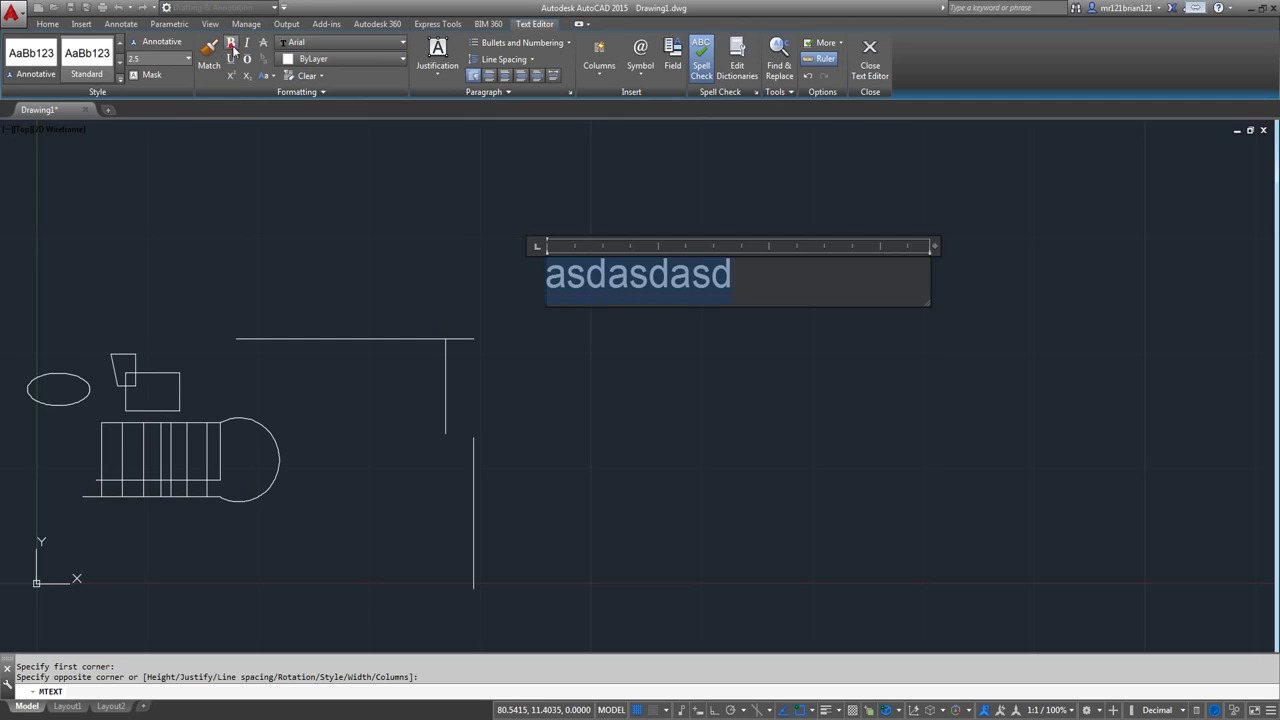
click(437, 262)
scroll(559, 258, down, 2)
scroll(459, 272, up, 3)
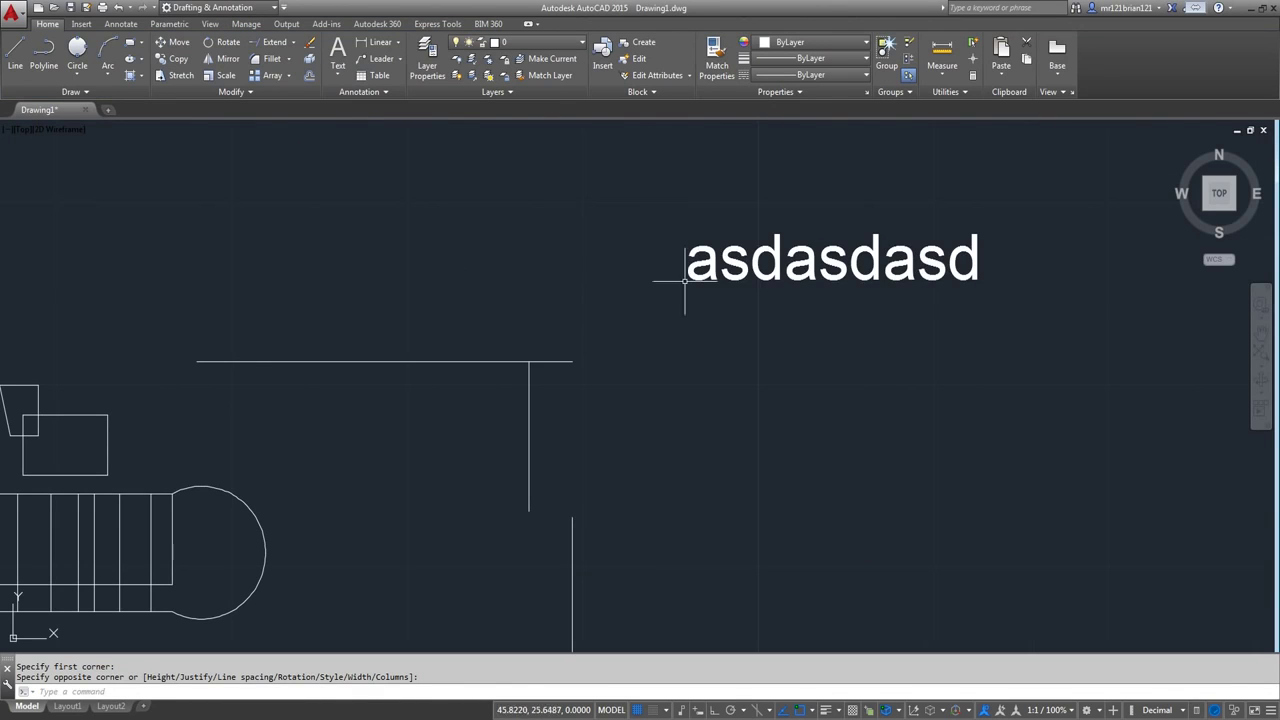
- Move the "asdasdasd" text from the empty area to just above the ellipse and the overlapping rectangle
drag(725, 293, 253, 131)
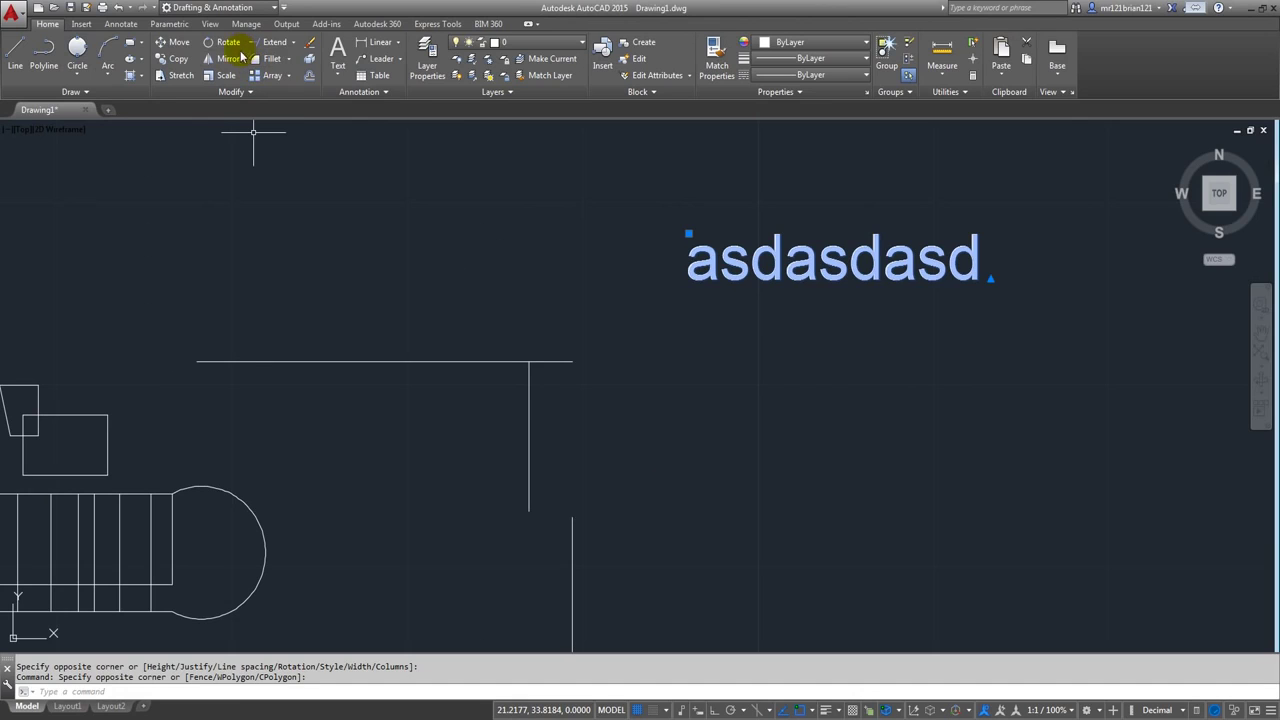
click(171, 42)
click(854, 320)
scroll(884, 295, down, 4)
scroll(532, 385, up, 4)
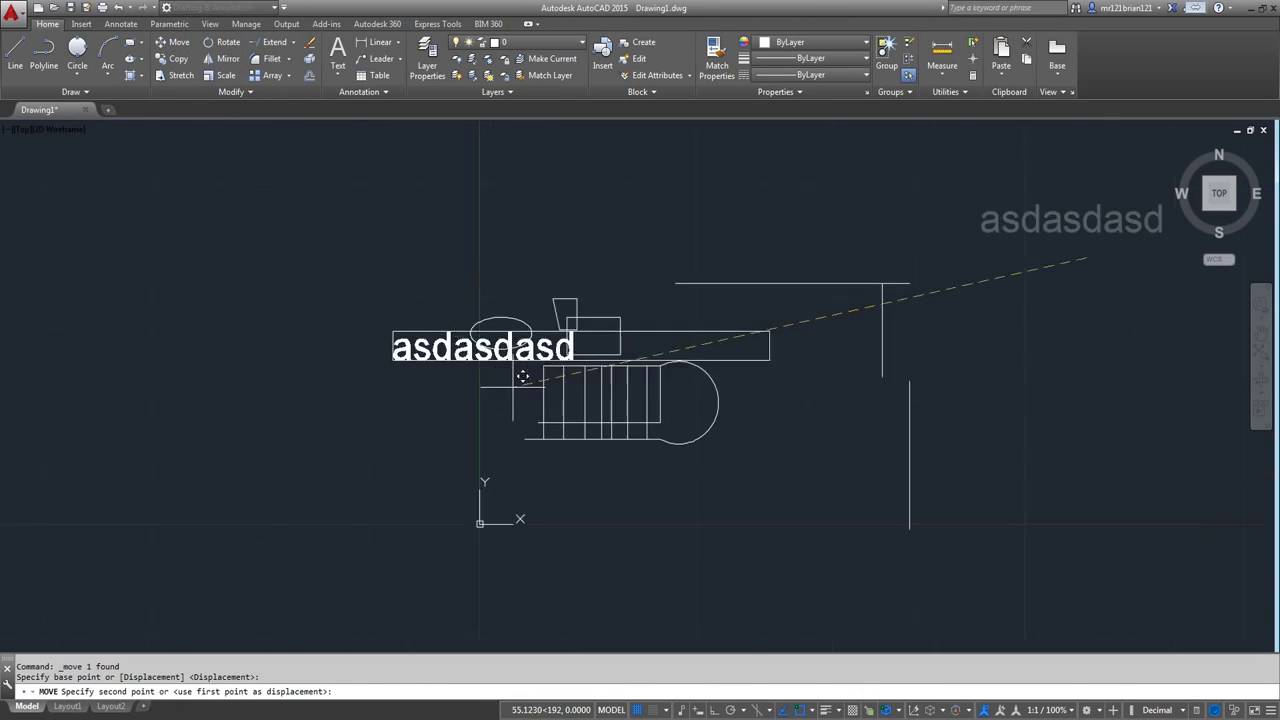
click(650, 246)
middle_drag(638, 274, 532, 378)
- Edit the "asdasdasd" text, set its text height to 2 and close the text editor
click(540, 348)
click(292, 233)
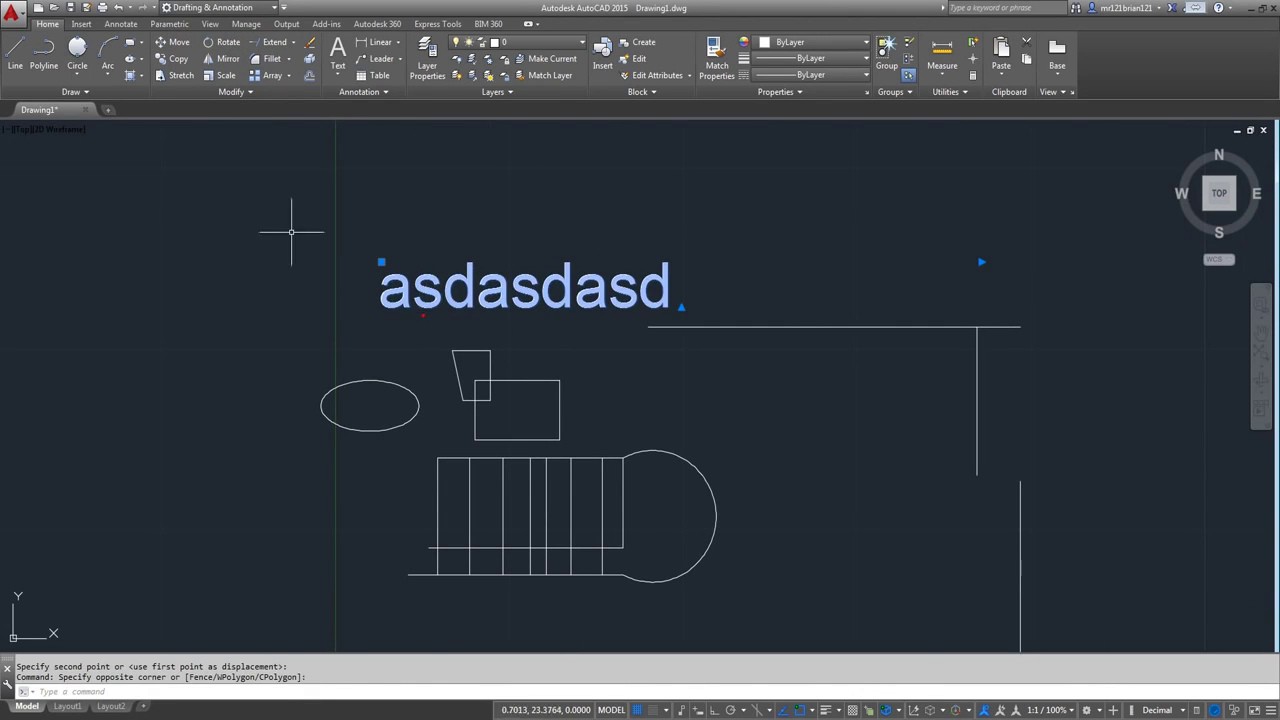
click(452, 300)
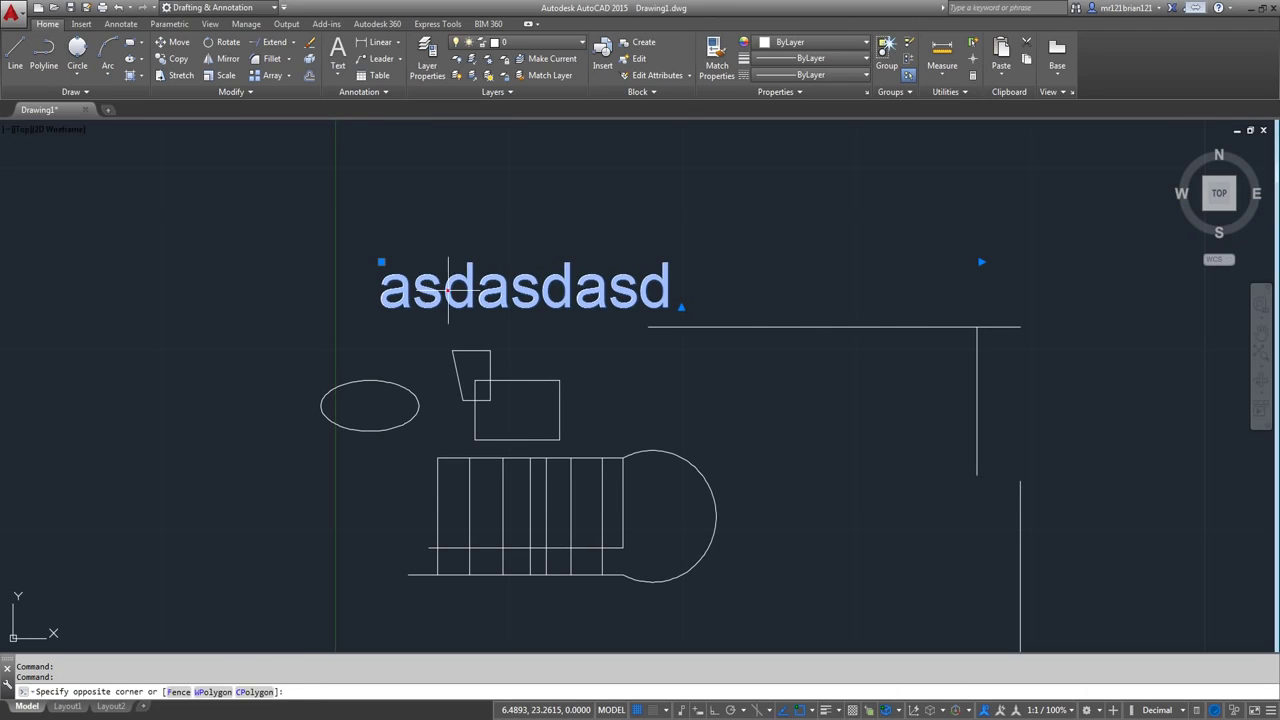
click(449, 285)
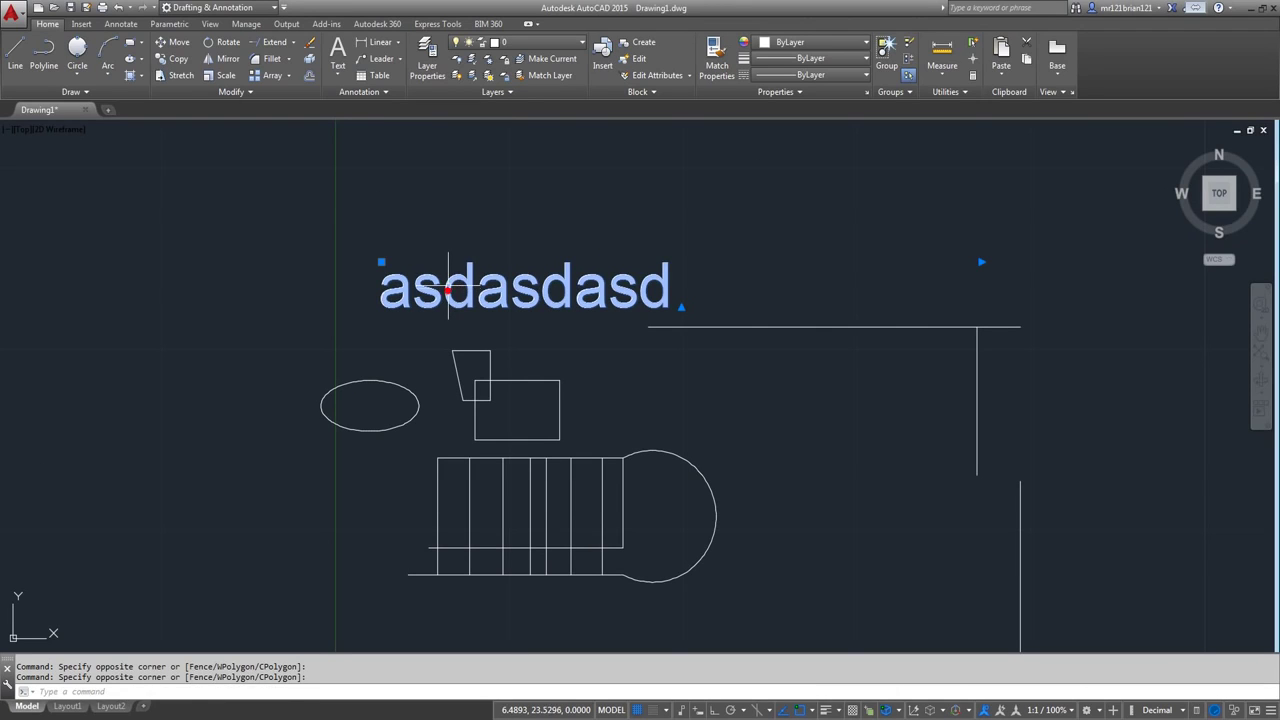
double_click(495, 290)
drag(684, 291, 167, 113)
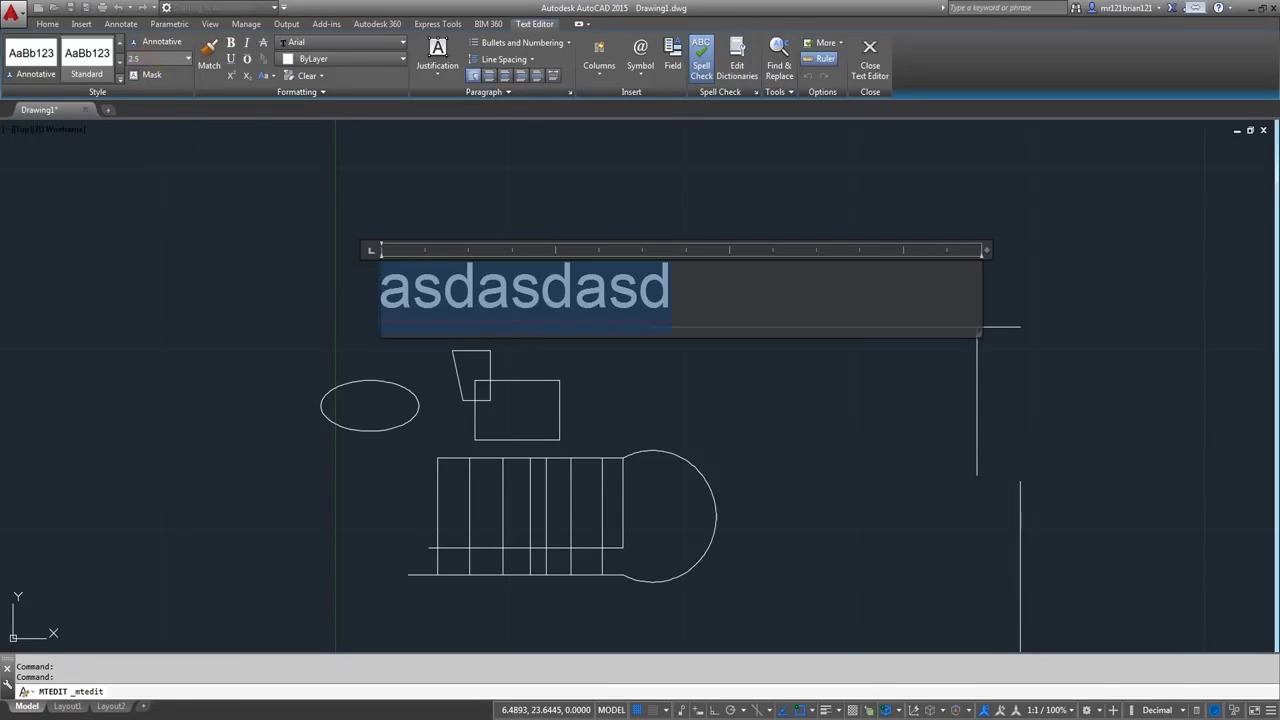
click(145, 60)
click(160, 118)
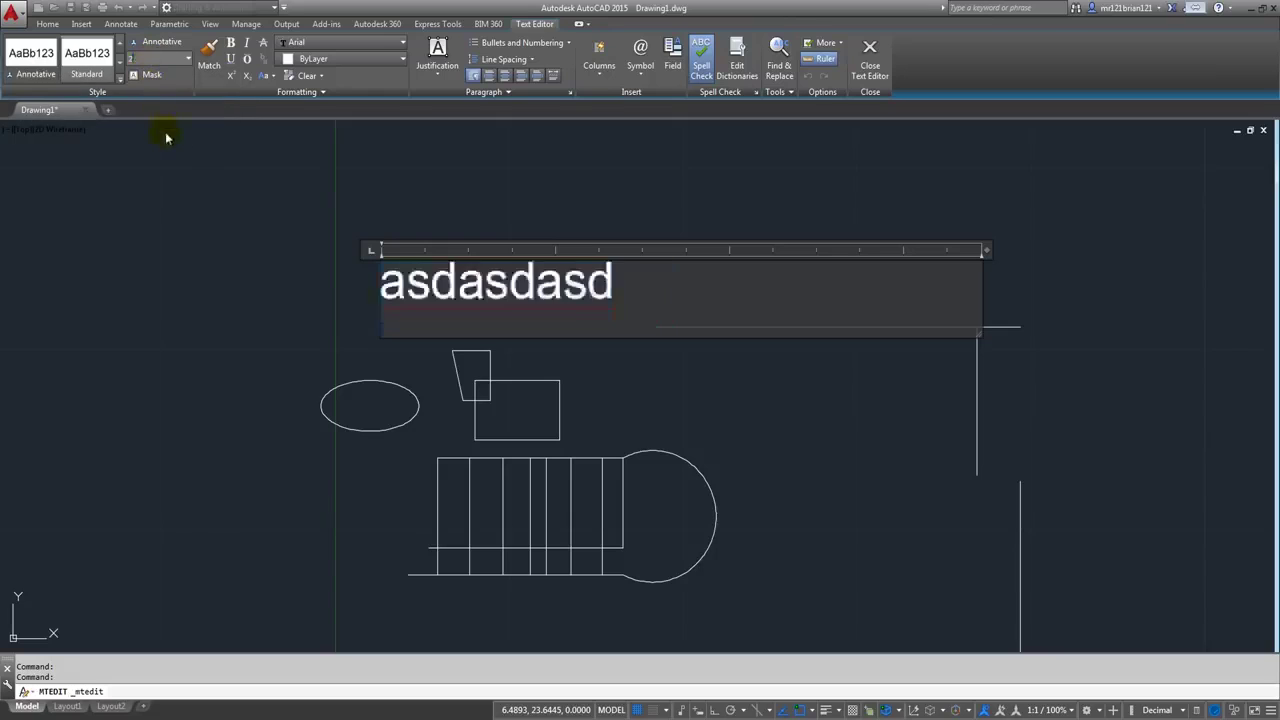
click(166, 134)
- Scale the "asdasdasd" text down freehand from a base point at its left edge
drag(488, 256, 446, 326)
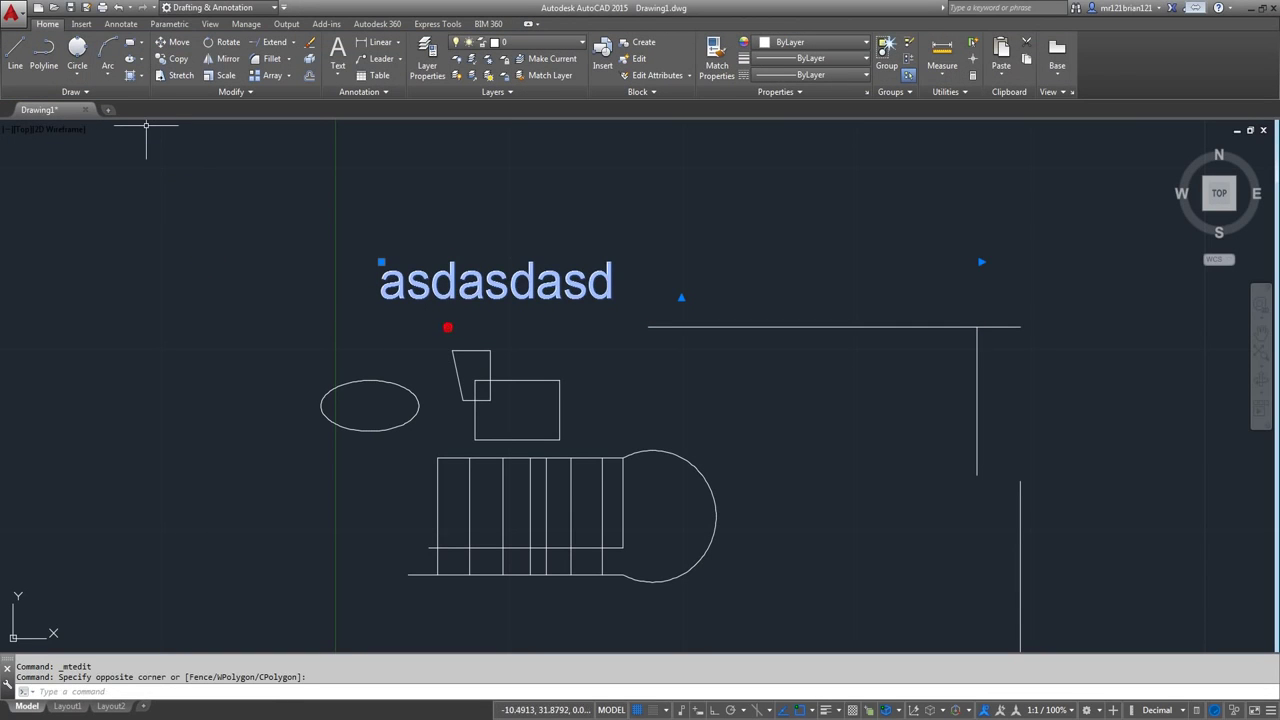
click(220, 75)
click(379, 289)
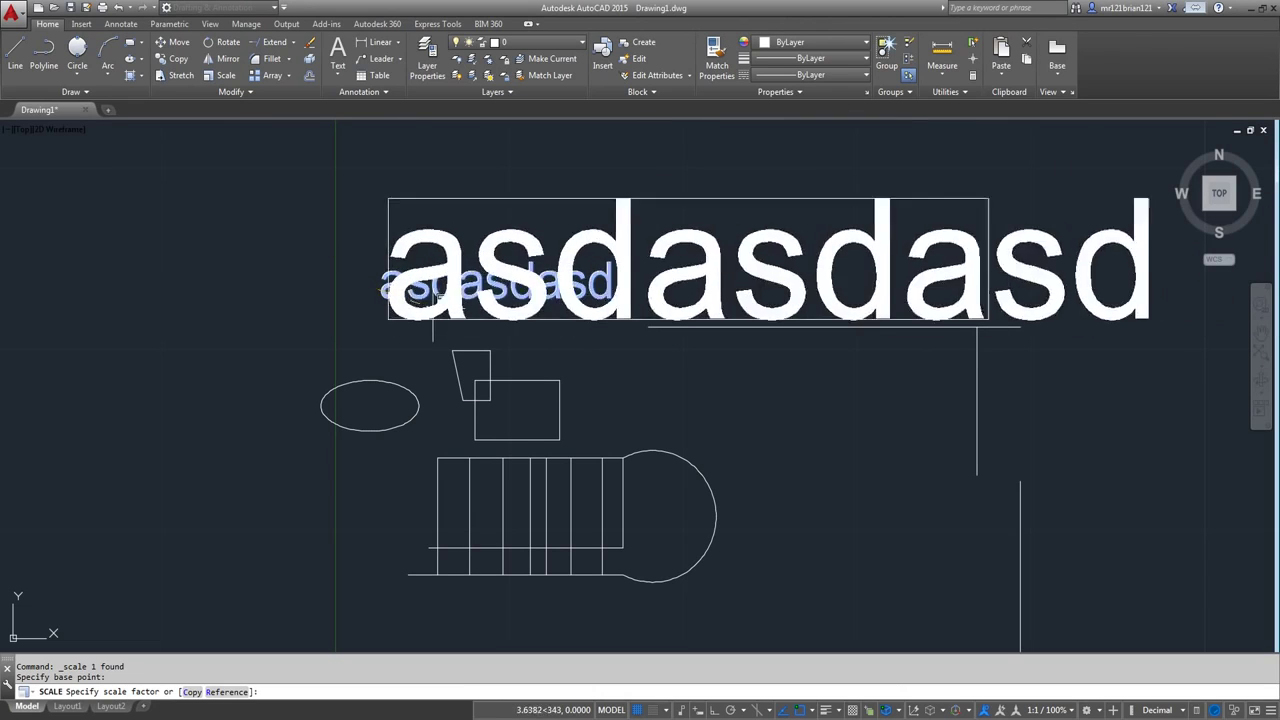
click(367, 289)
middle_drag(577, 451, 495, 483)
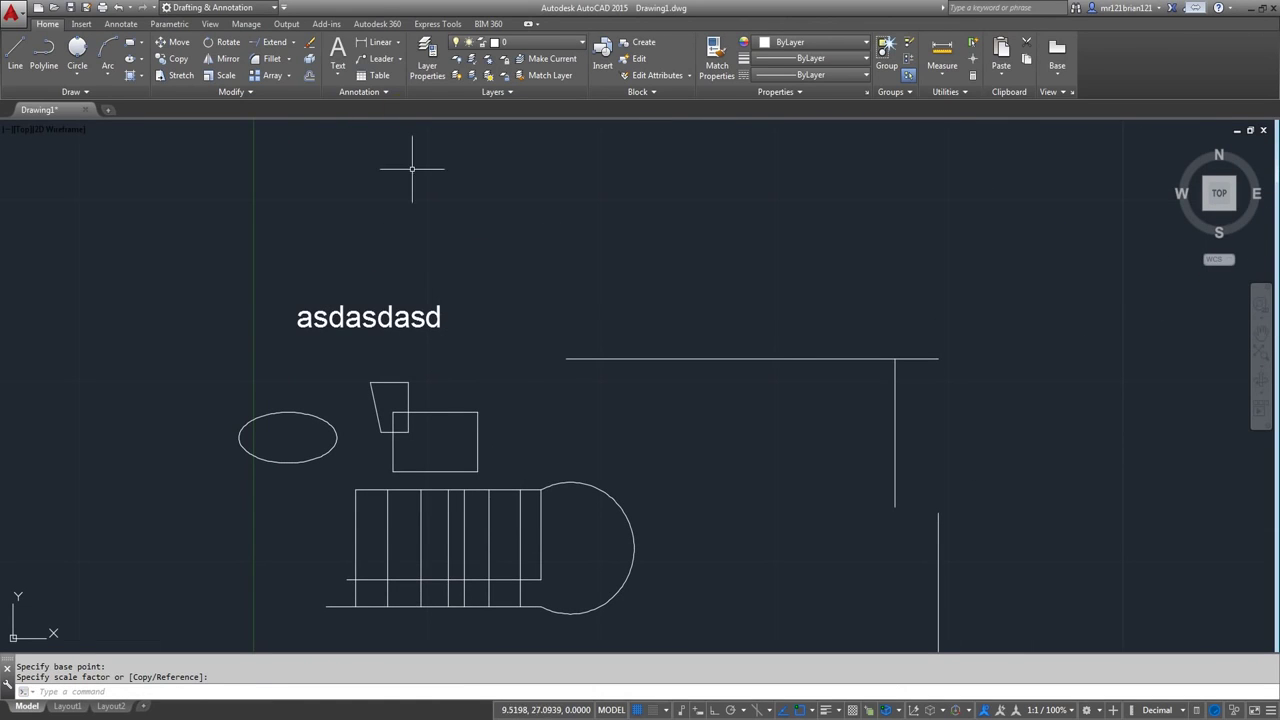
- Add a linear dimension between the endpoints of the long upper horizontal line, placed above the line
click(373, 42)
click(566, 359)
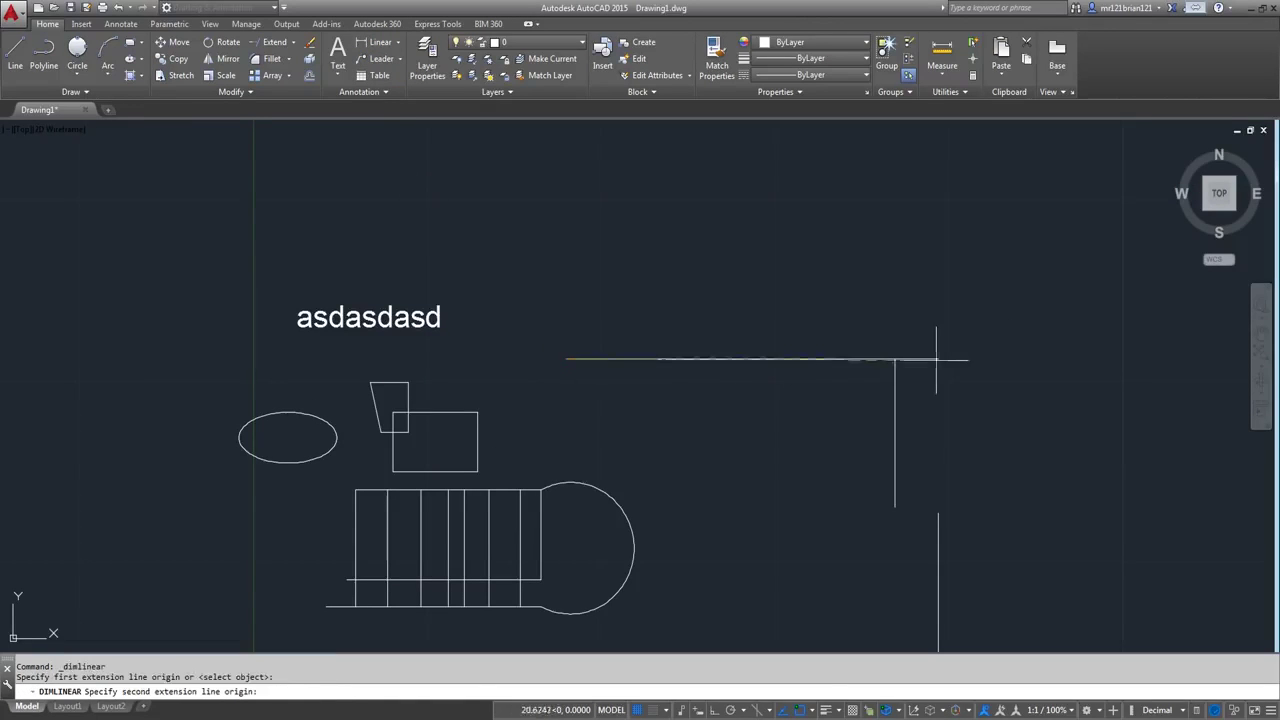
click(938, 359)
click(640, 272)
middle_drag(812, 324, 539, 282)
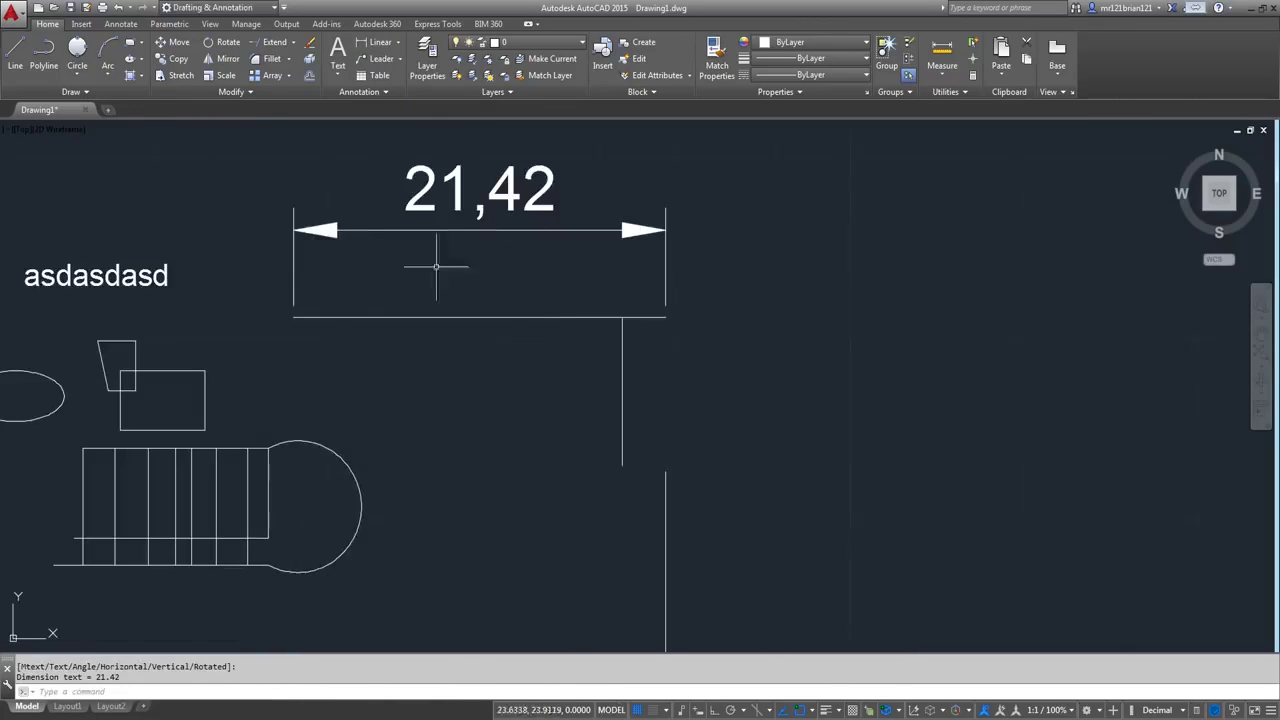
- Erase all the lines, shapes, text and the dimension to leave an empty drawing
scroll(680, 324, down, 2)
middle_drag(375, 246, 452, 322)
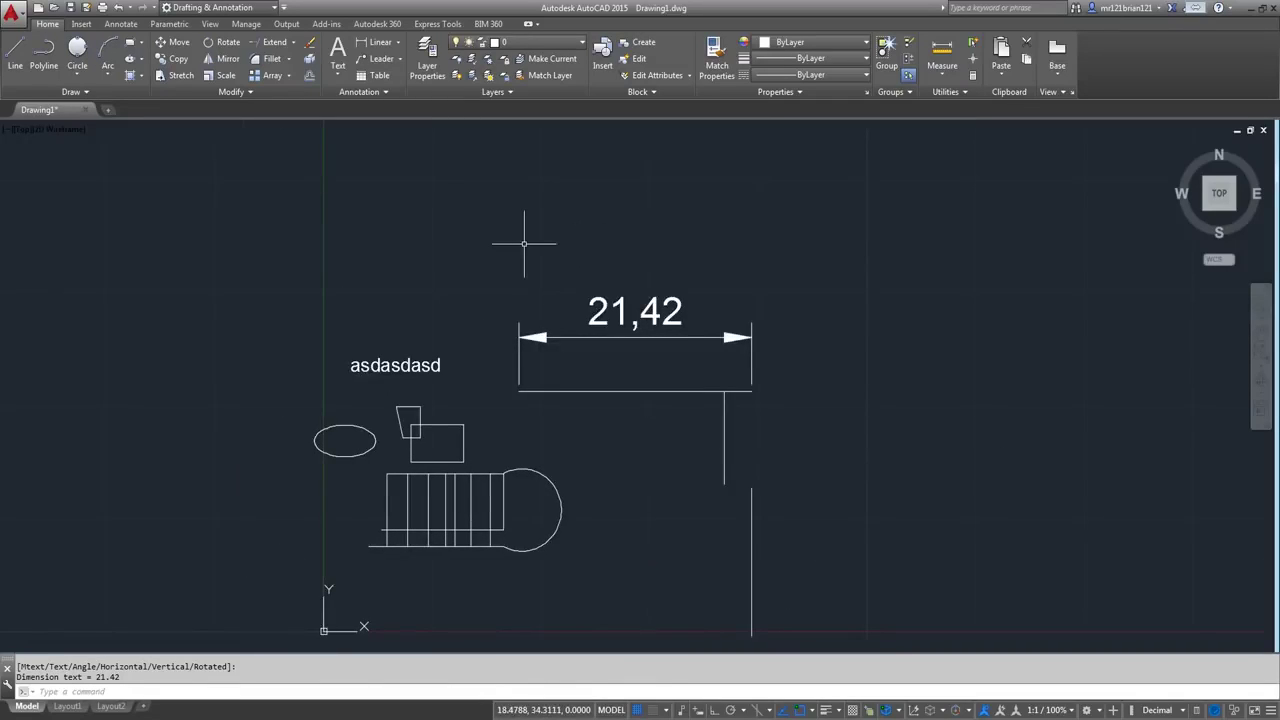
middle_drag(739, 461, 739, 458)
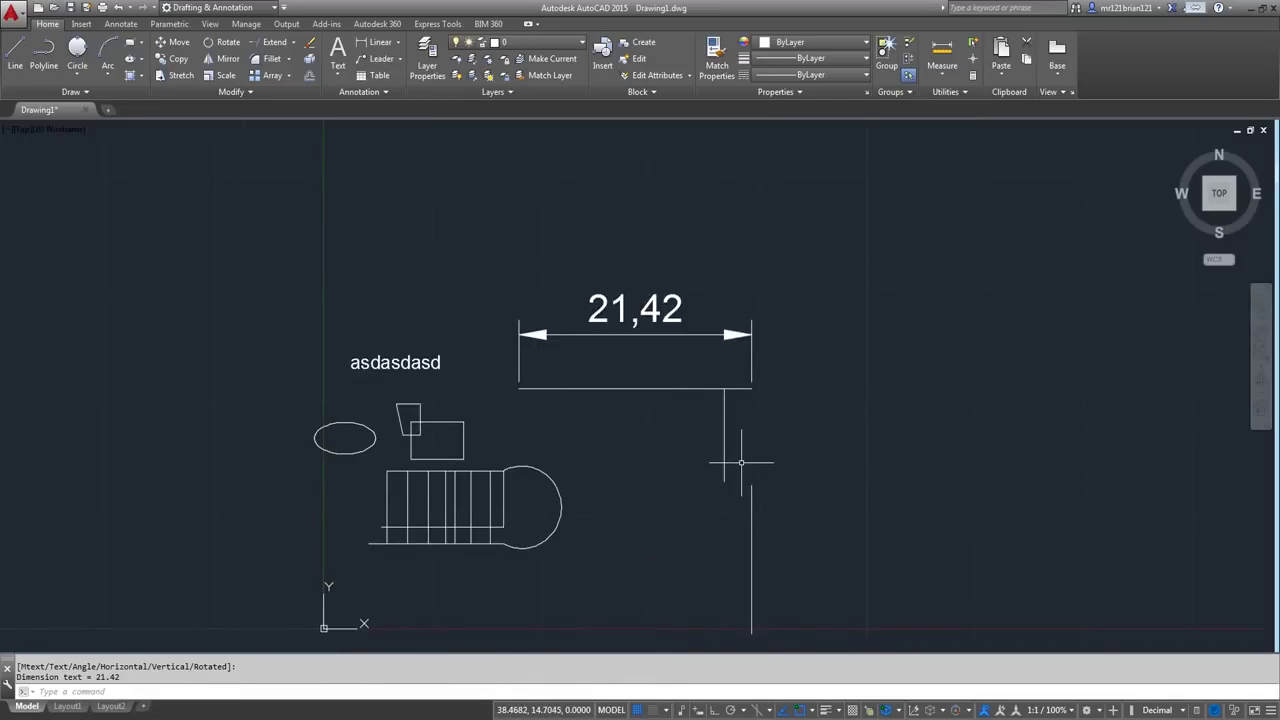
scroll(439, 211, down, 2)
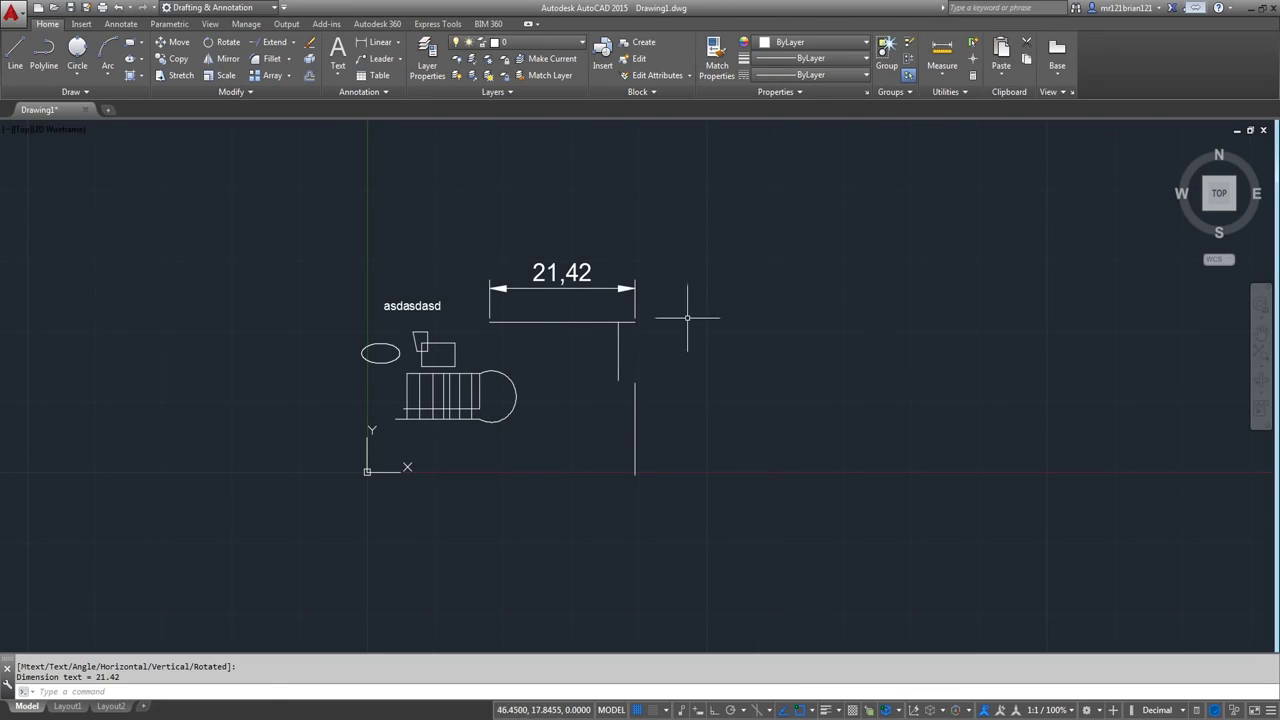
click(732, 208)
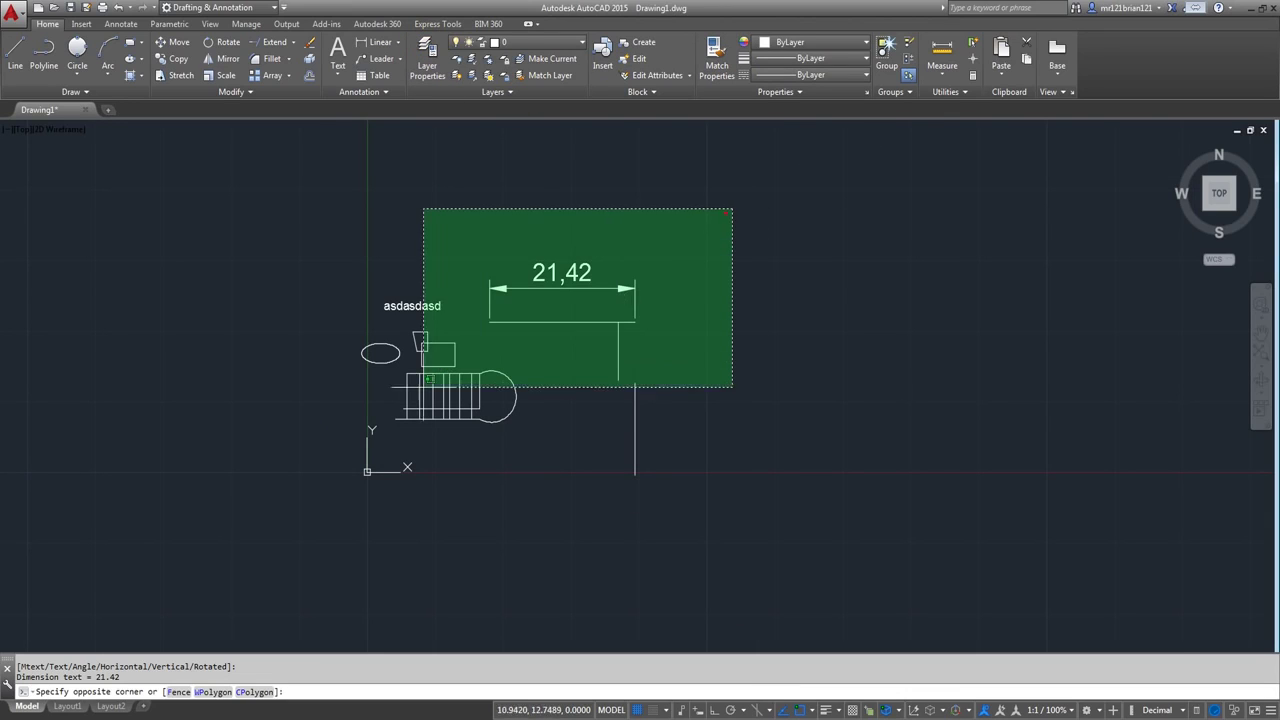
click(346, 462)
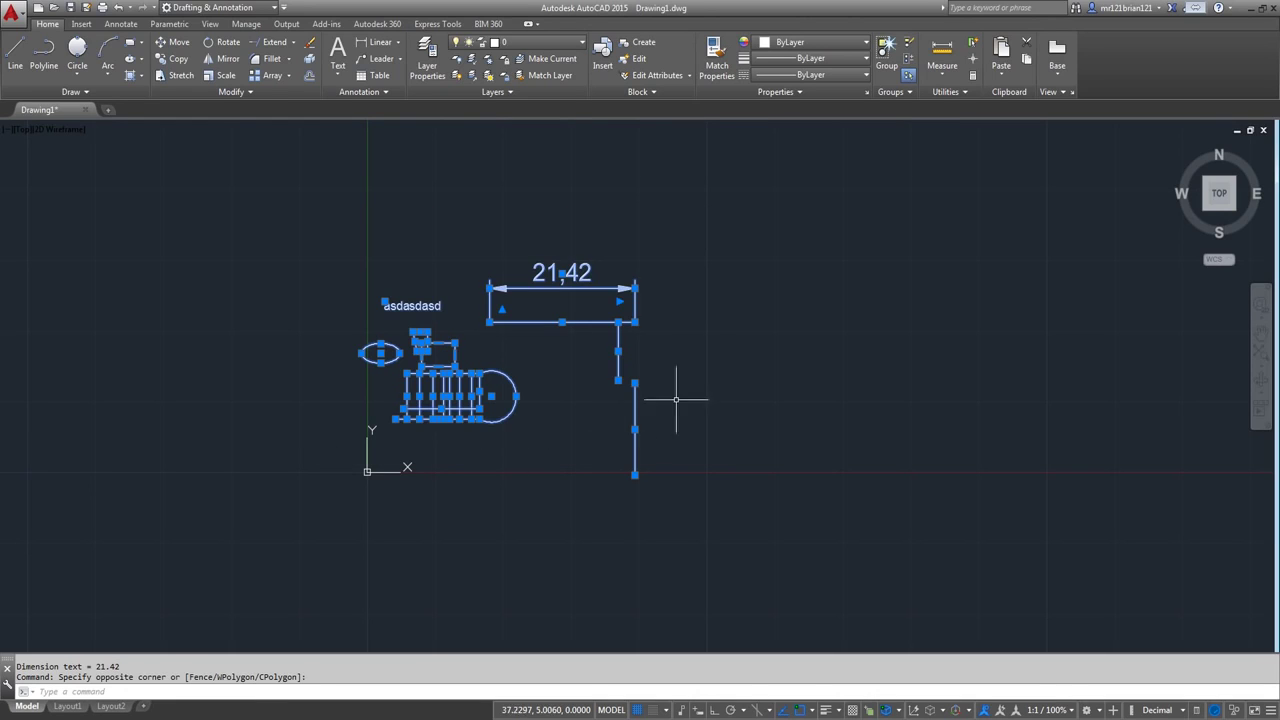
key(Delete)
mouse_move(674, 400)
middle_down()
mouse_move(380, 323)
mouse_move(496, 429)
middle_up()
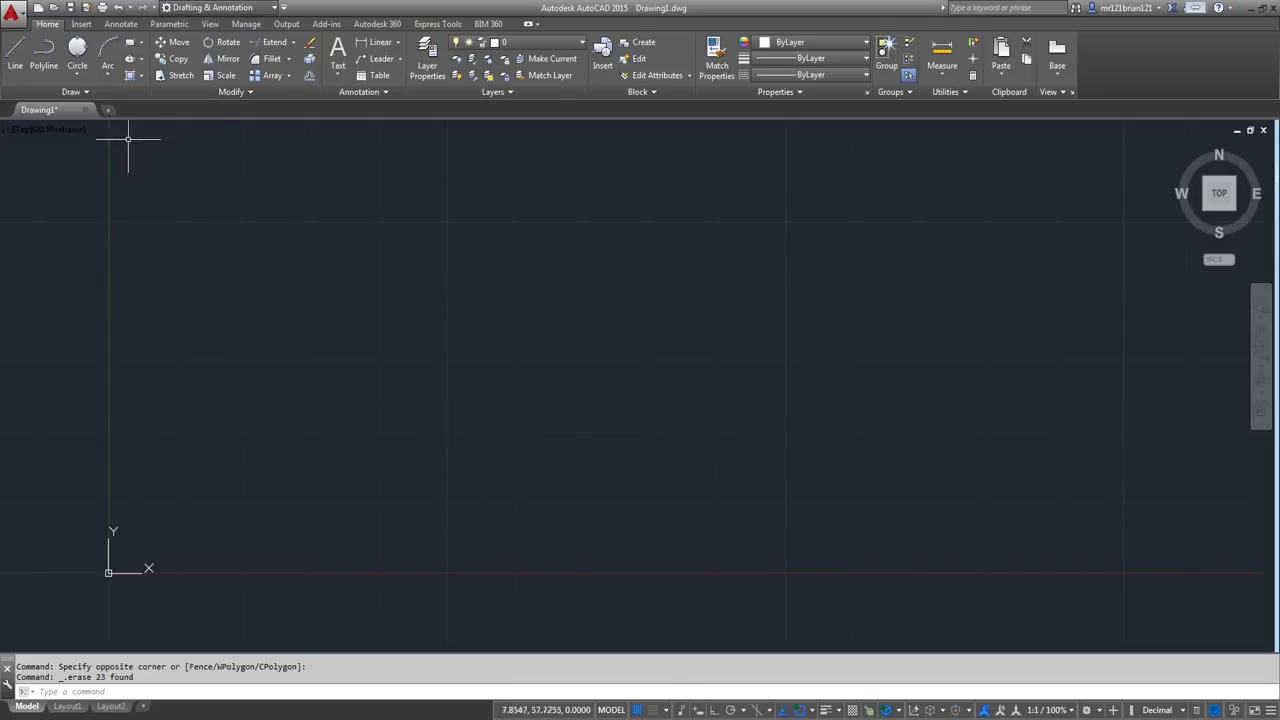
click(15, 52)
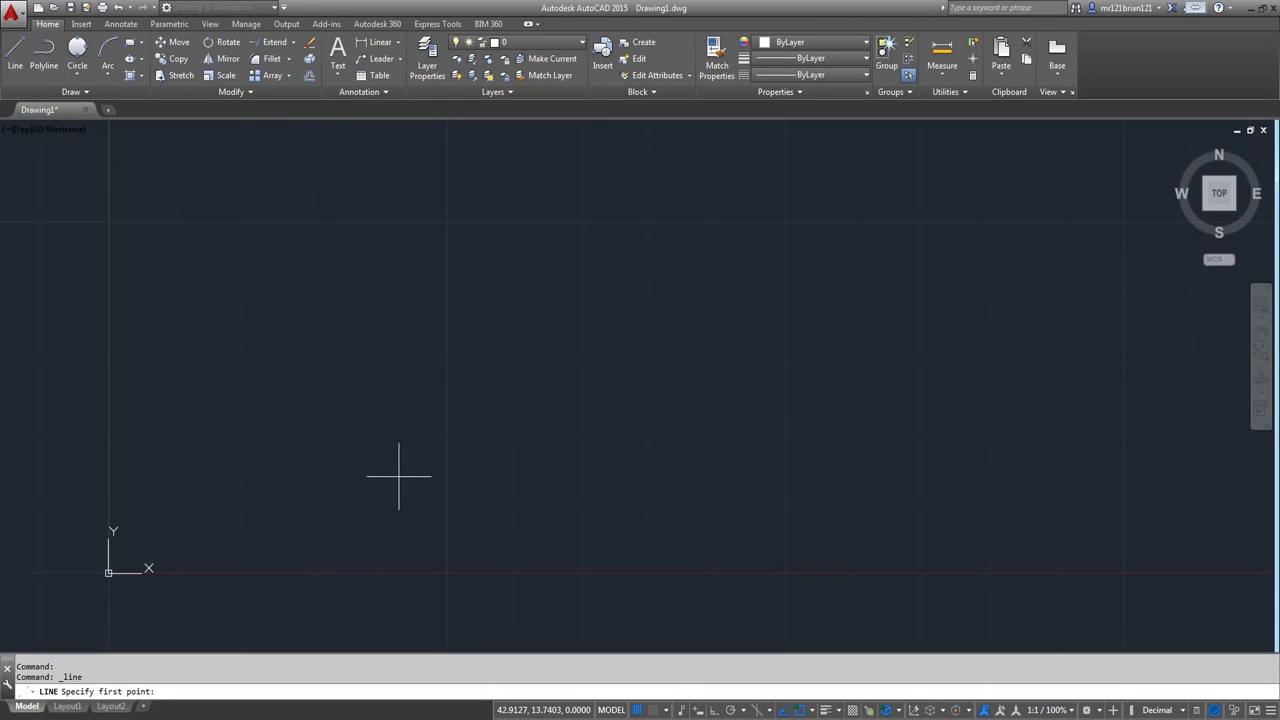
click(327, 483)
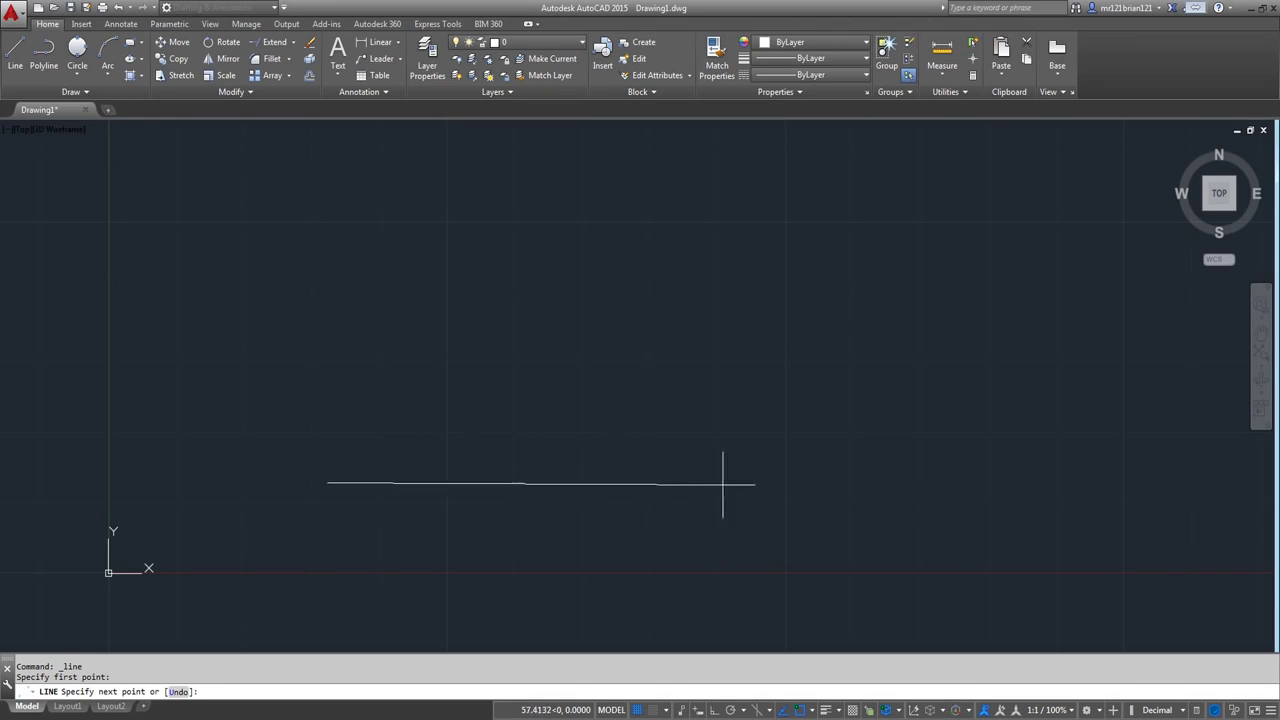
key(Escape)
- Draw a horizontal line 8 units long to the right of the origin with Ortho mode turned on
click(10, 65)
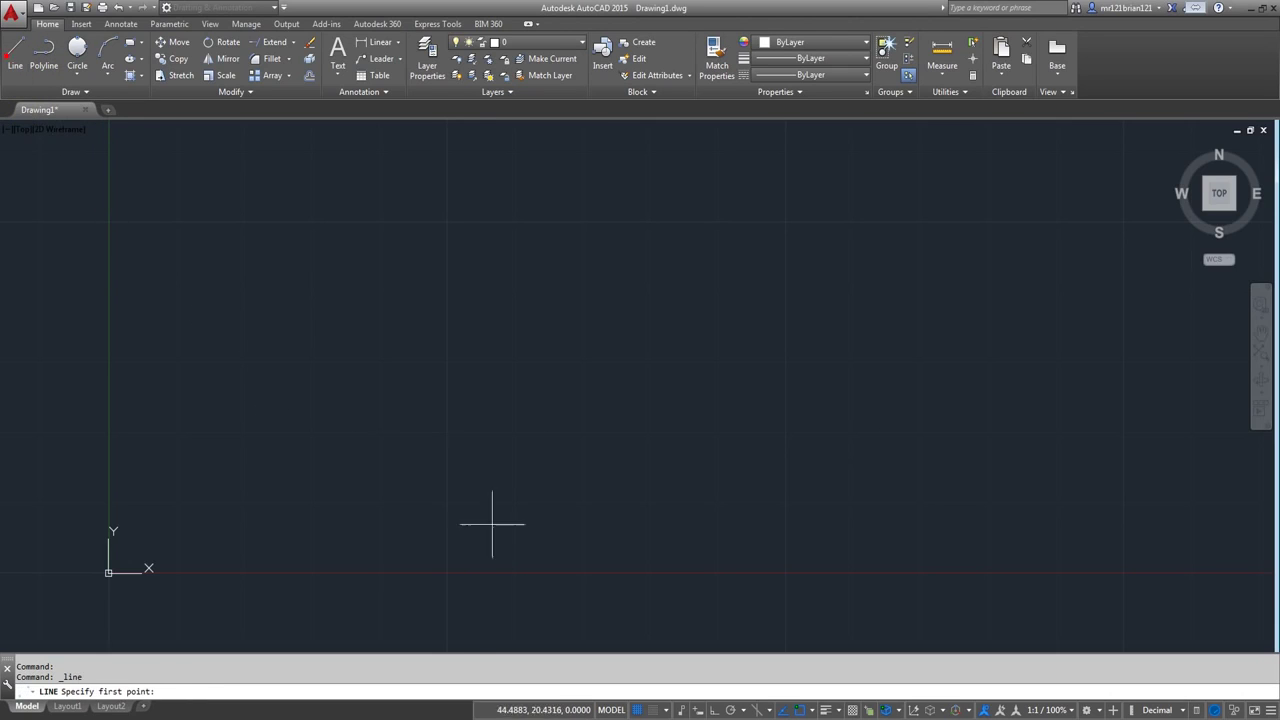
click(400, 451)
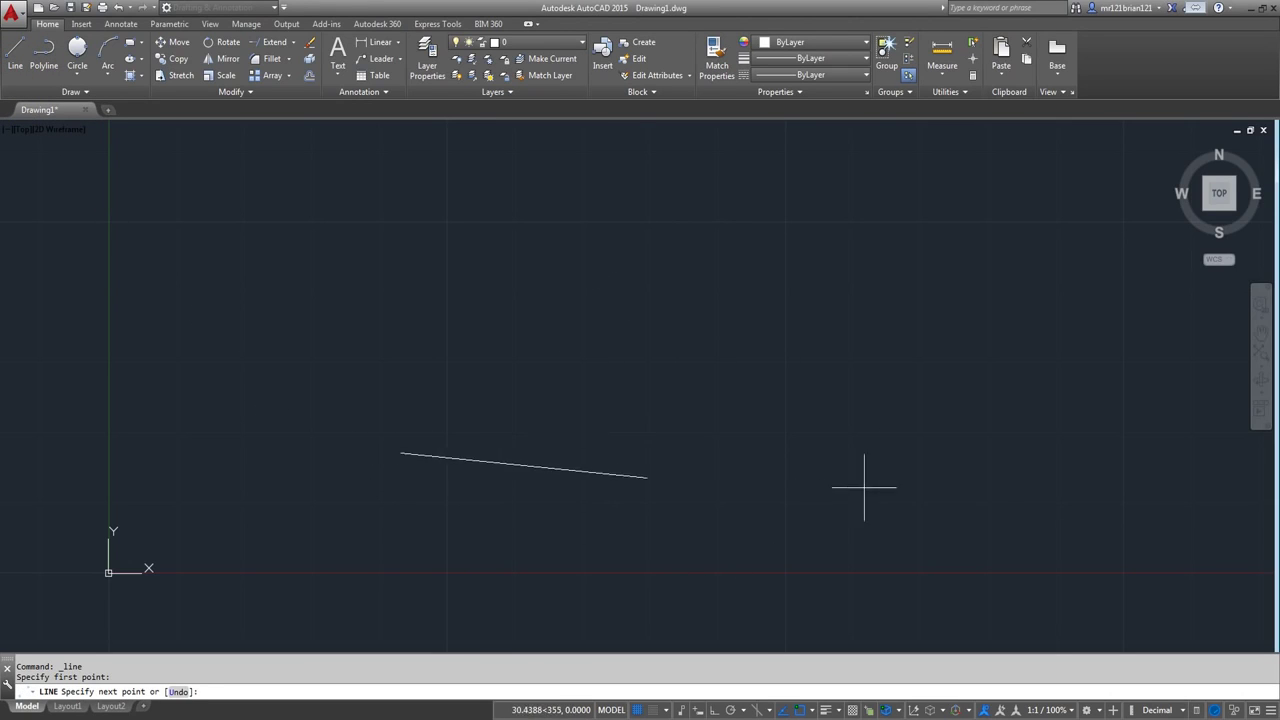
click(714, 709)
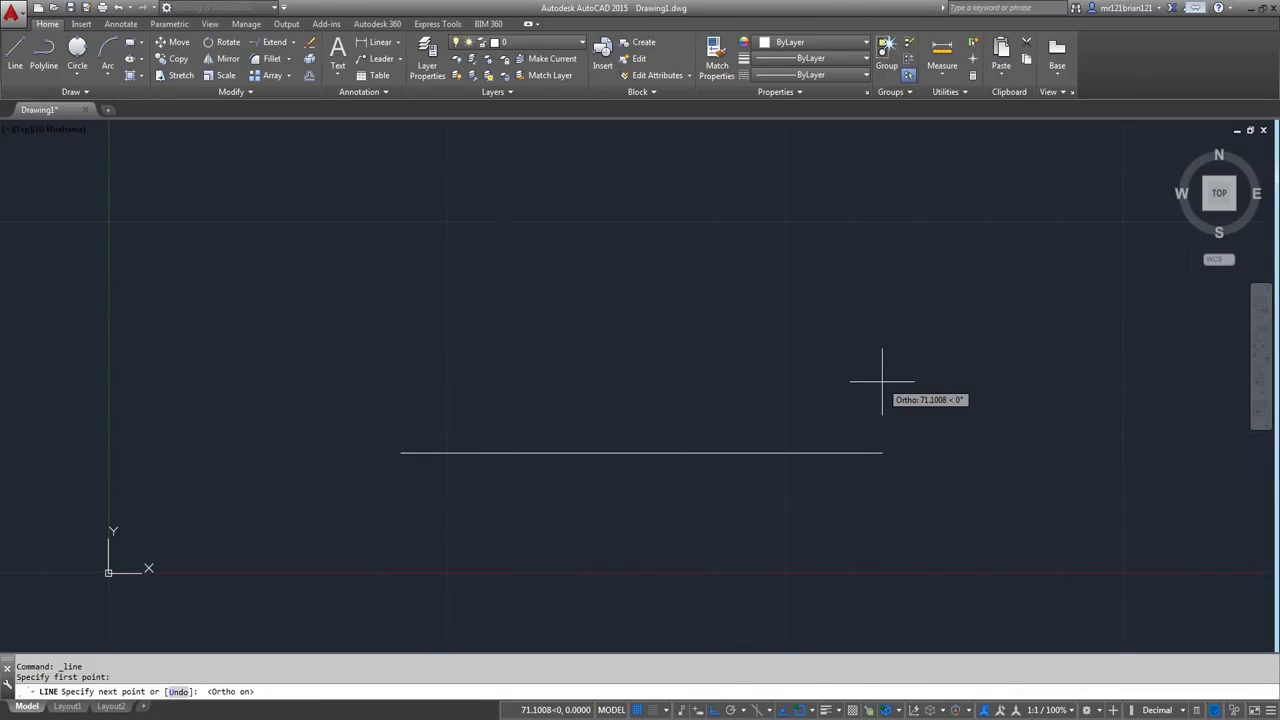
key(Return)
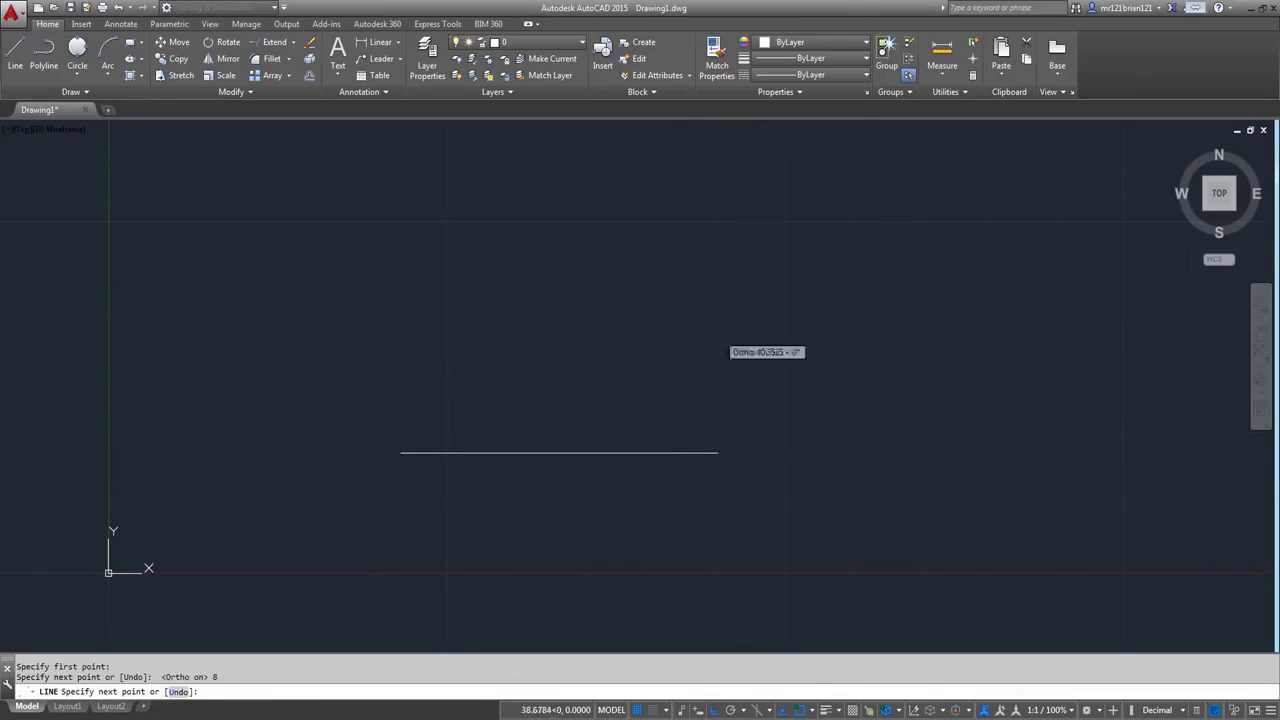
middle_drag(634, 549, 436, 467)
scroll(660, 457, down, 5)
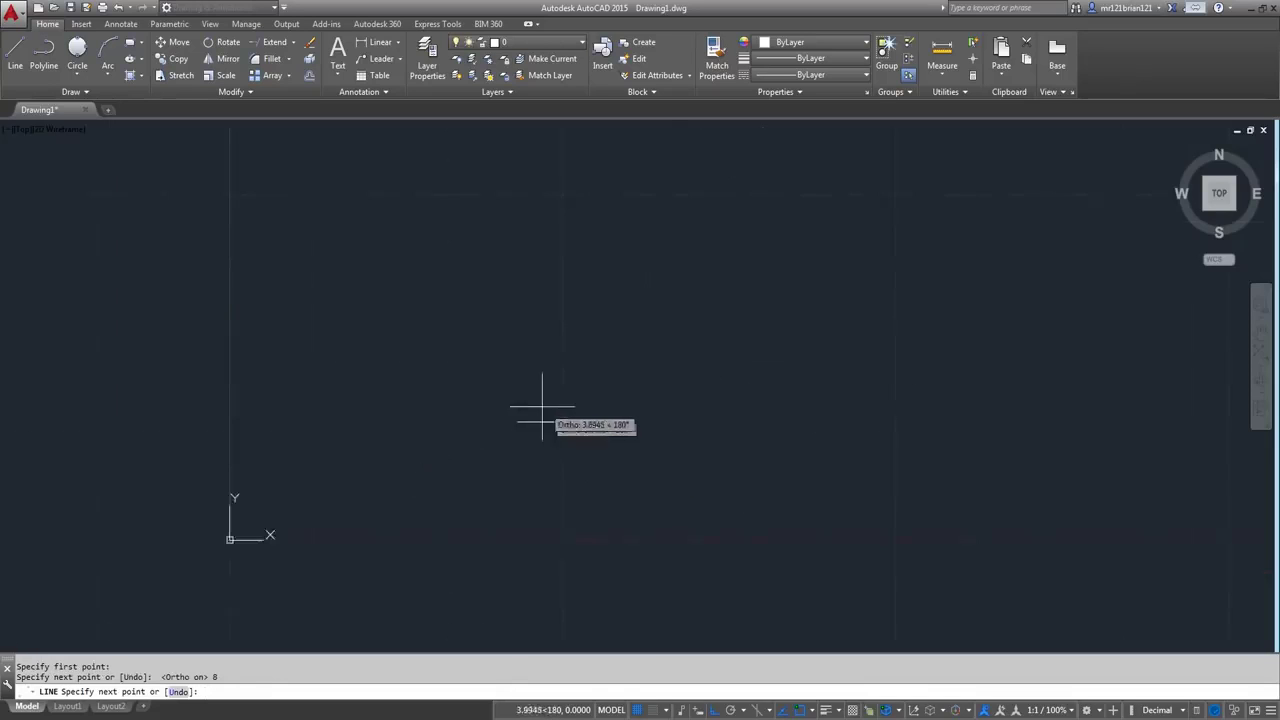
key(Return)
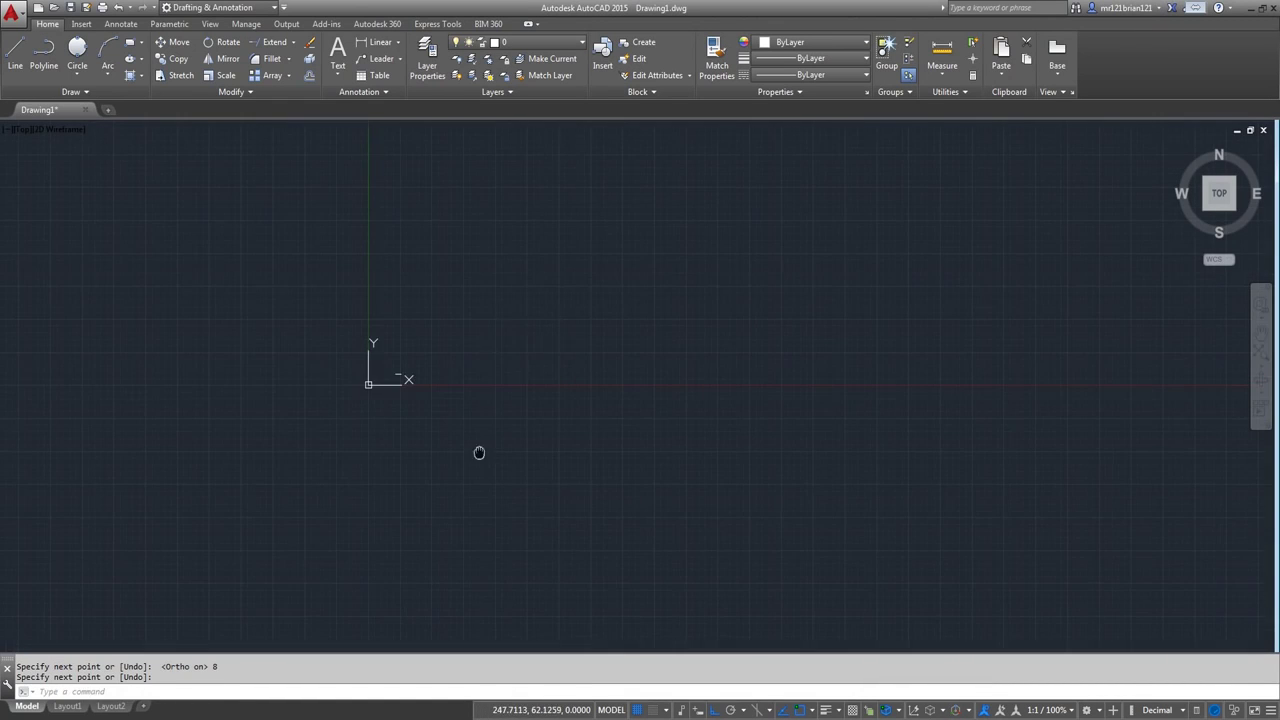
middle_drag(477, 451, 185, 603)
scroll(414, 437, up, 3)
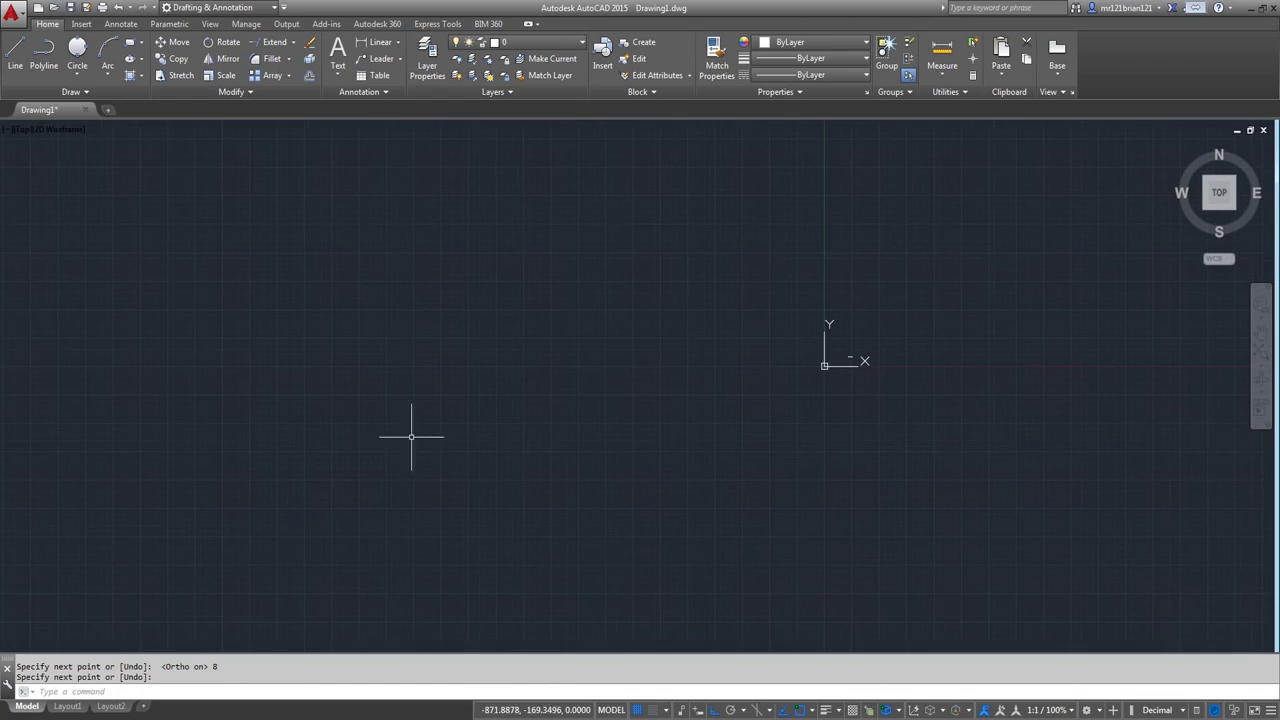
mouse_move(820, 363)
middle_down()
mouse_move(179, 641)
mouse_move(234, 520)
middle_up()
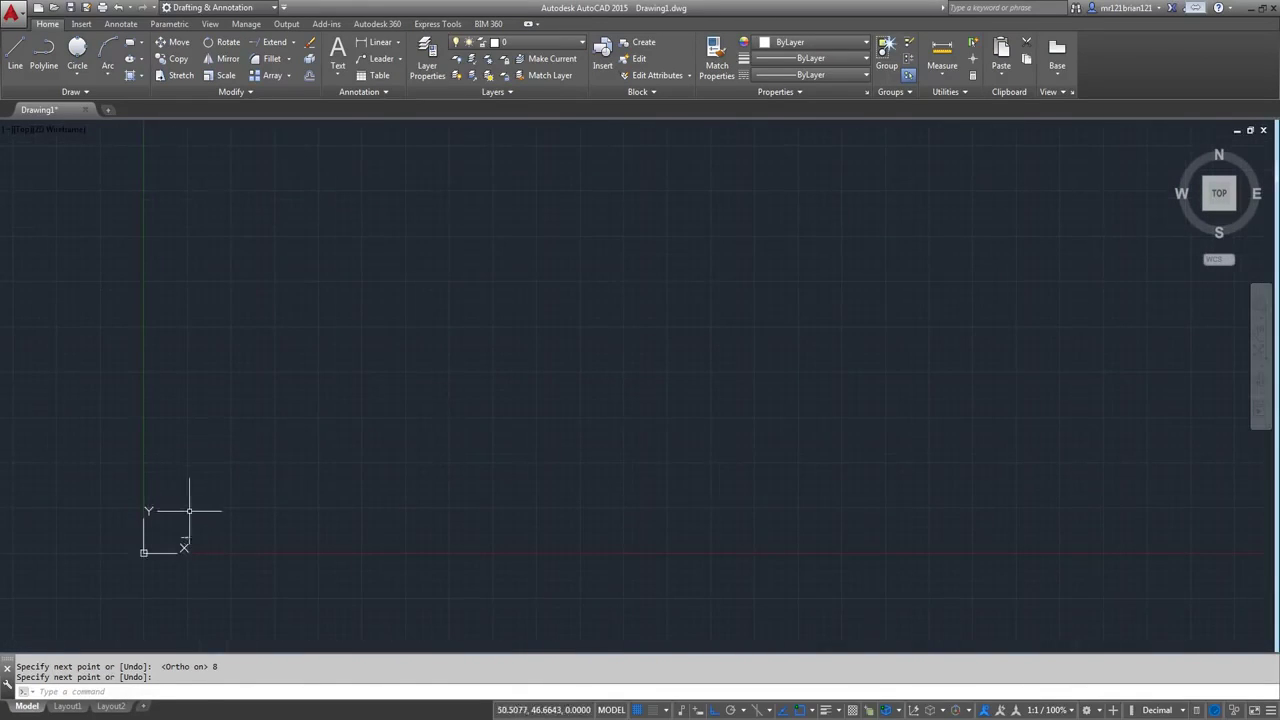
- Draw a horizontal line 1 unit long just above and to the right of the 8-unit line's start
key(Return)
click(172, 489)
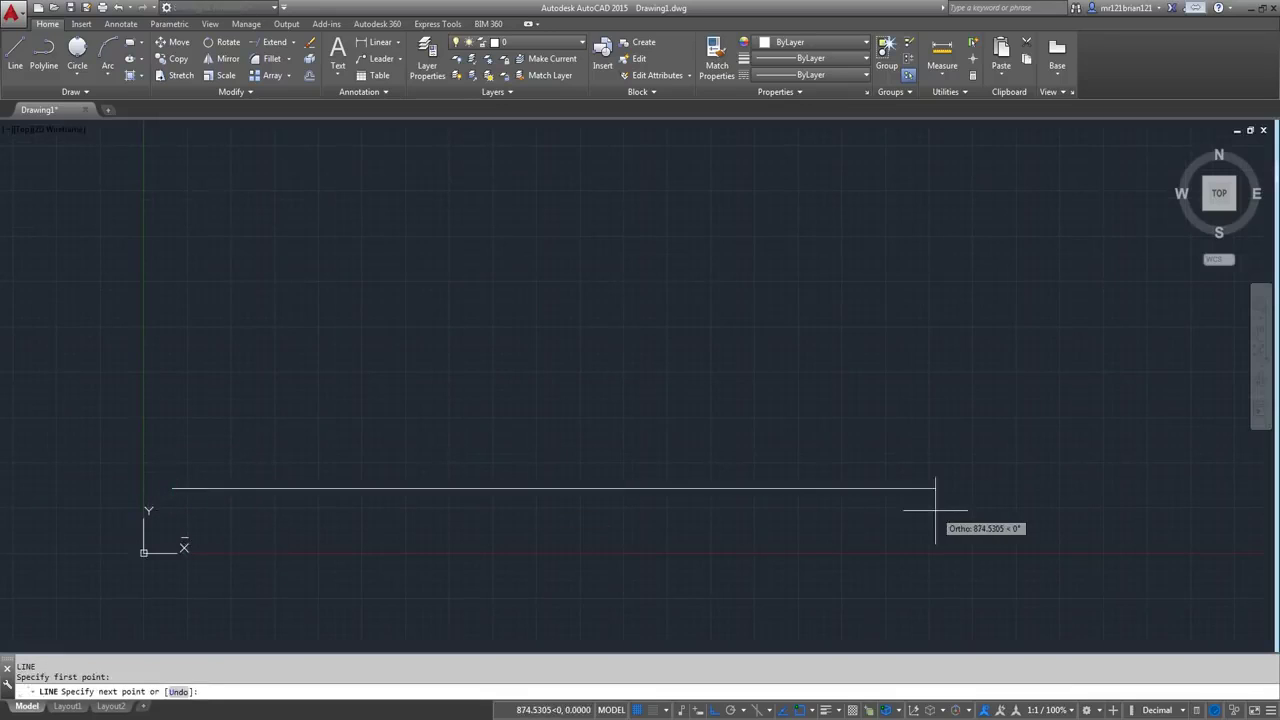
text(1)
key(Return)
key(Return)
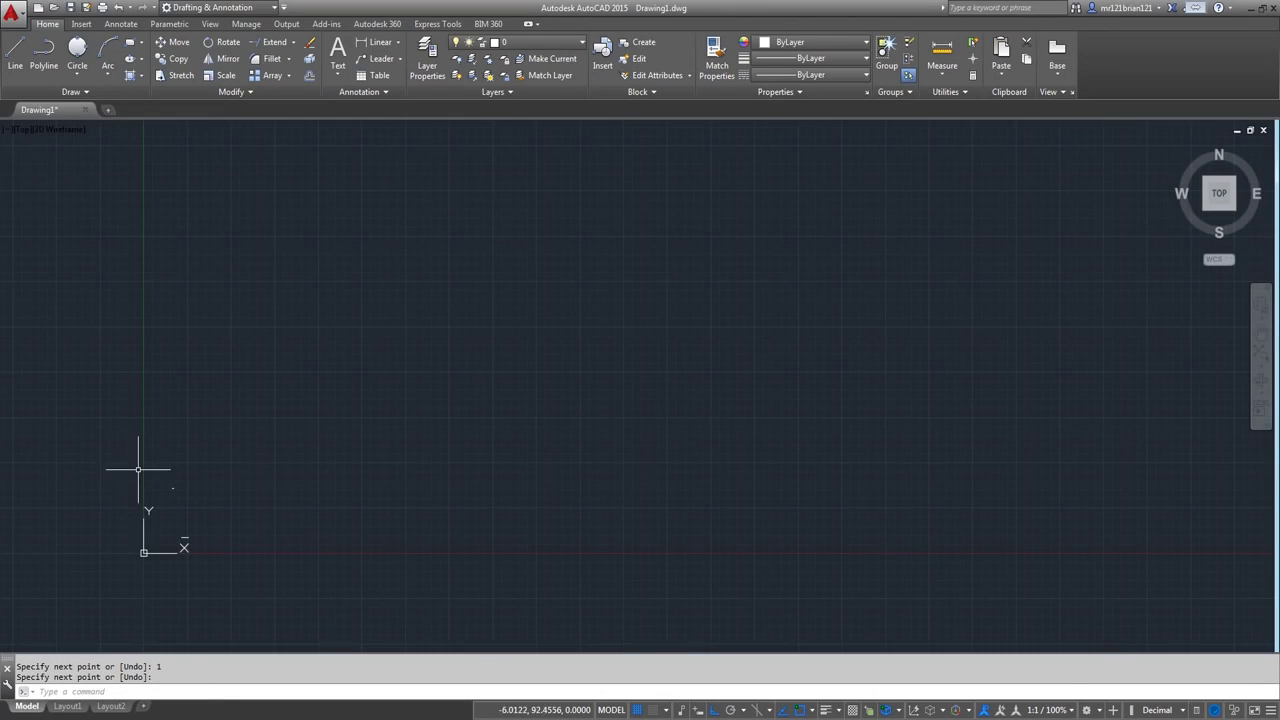
- Erase the 1-unit horizontal line above the 8-unit line
scroll(137, 469, up, 7)
scroll(300, 611, up, 4)
scroll(307, 527, up, 2)
mouse_move(307, 527)
middle_down()
mouse_move(216, 562)
mouse_move(430, 503)
middle_up()
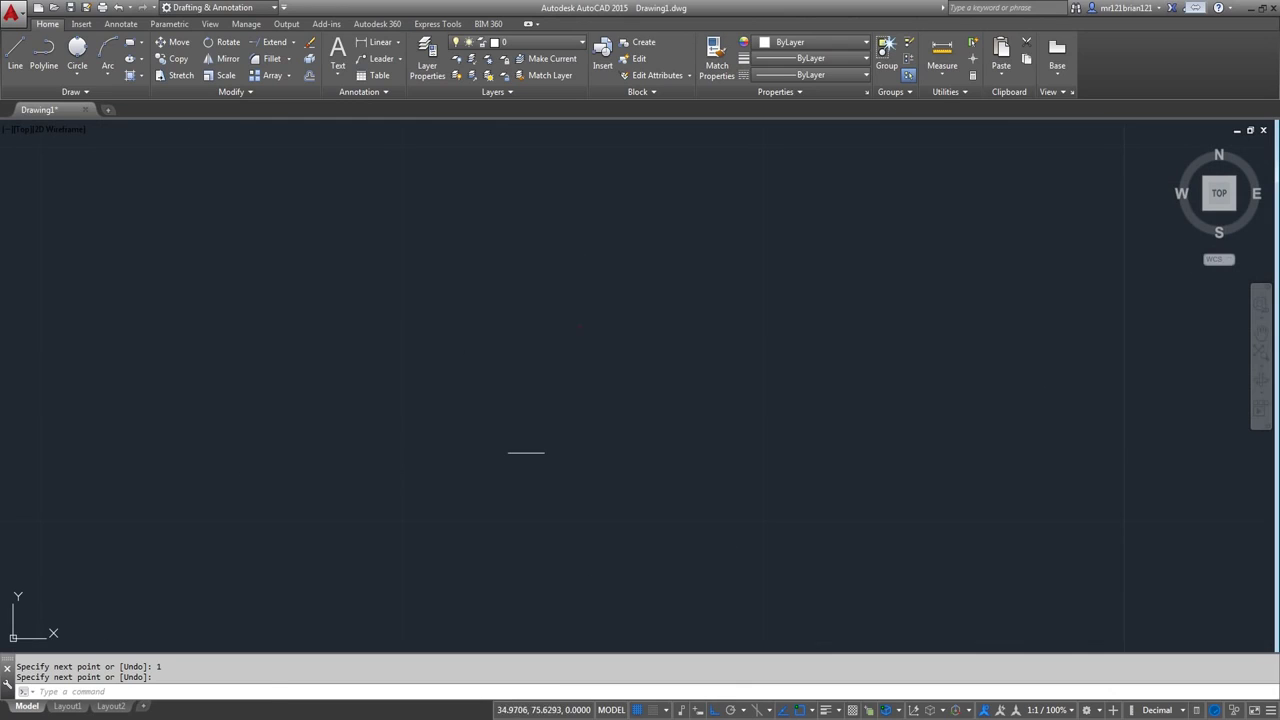
click(582, 312)
click(461, 518)
scroll(526, 353, down, 7)
middle_drag(561, 438, 524, 280)
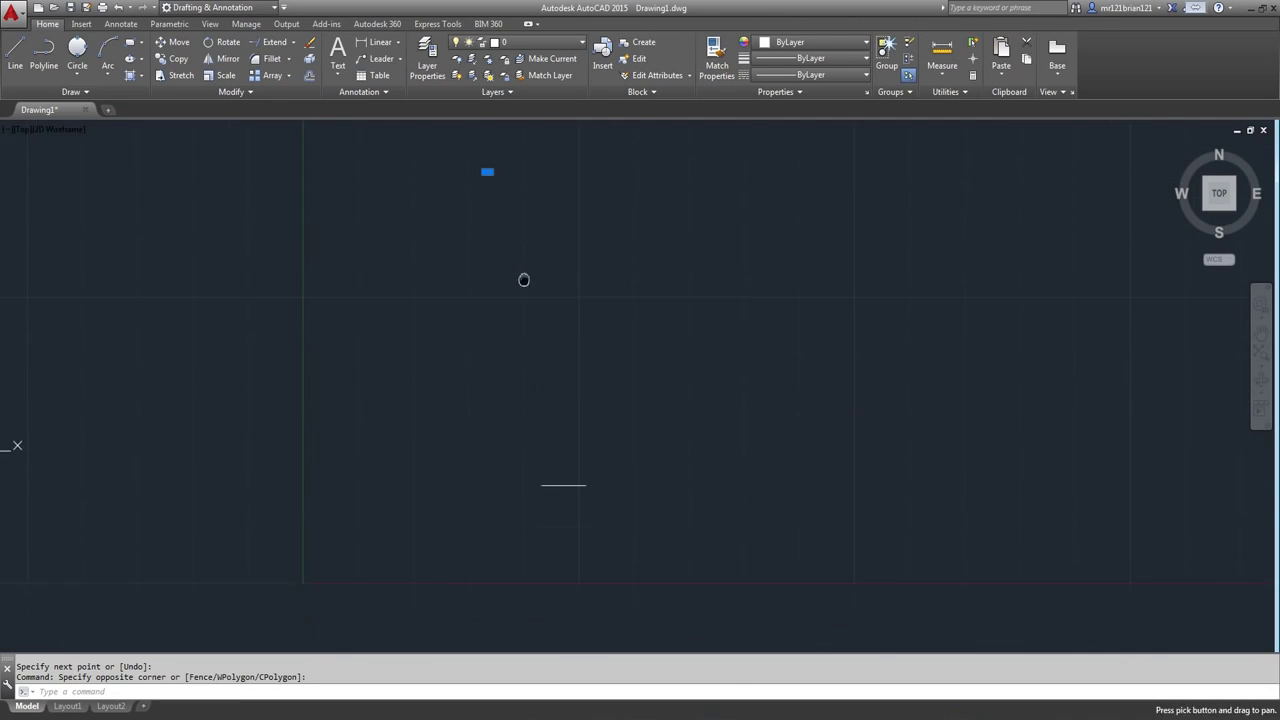
key(Delete)
- Toggle the grid display and snap mode, leaving both turned off
scroll(557, 543, up, 4)
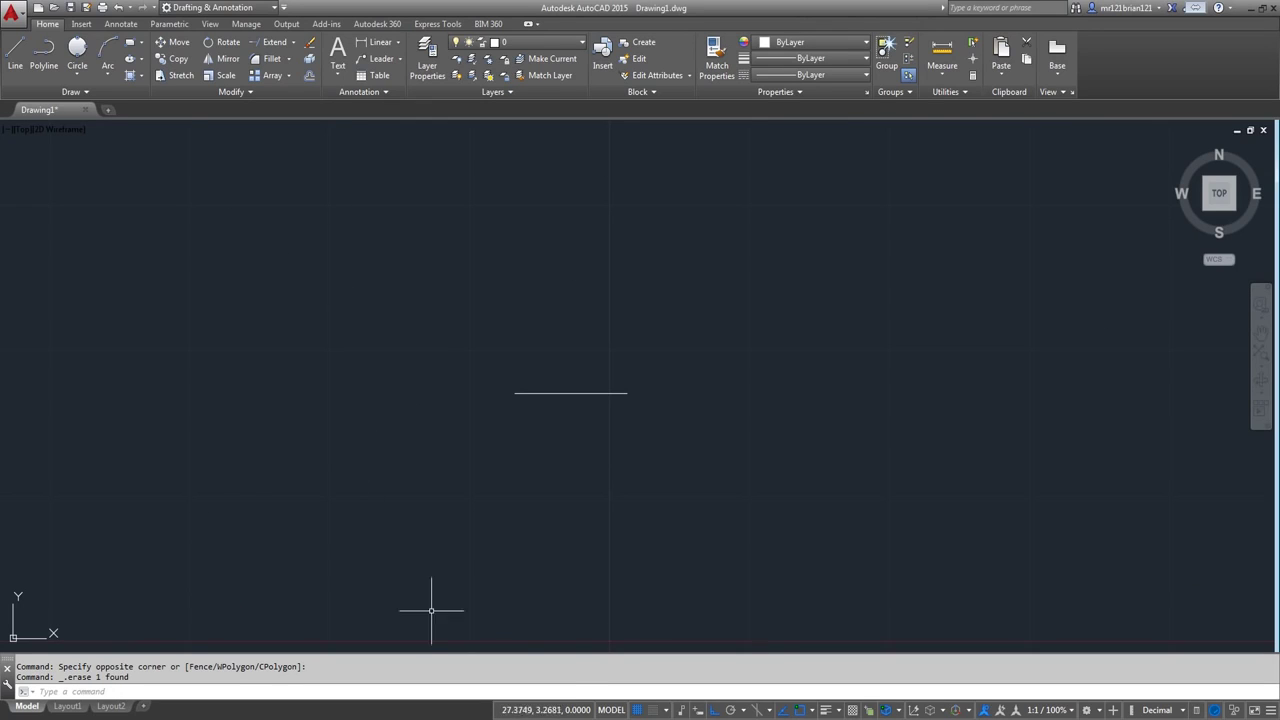
click(637, 711)
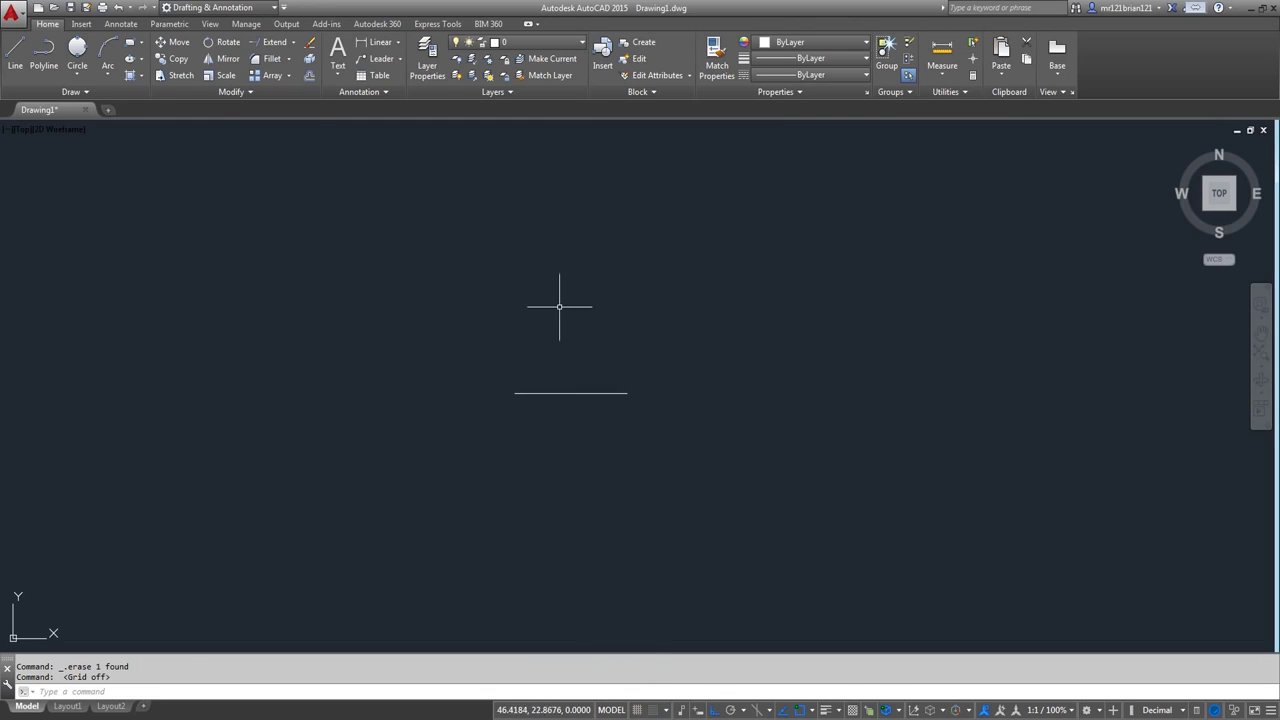
click(651, 711)
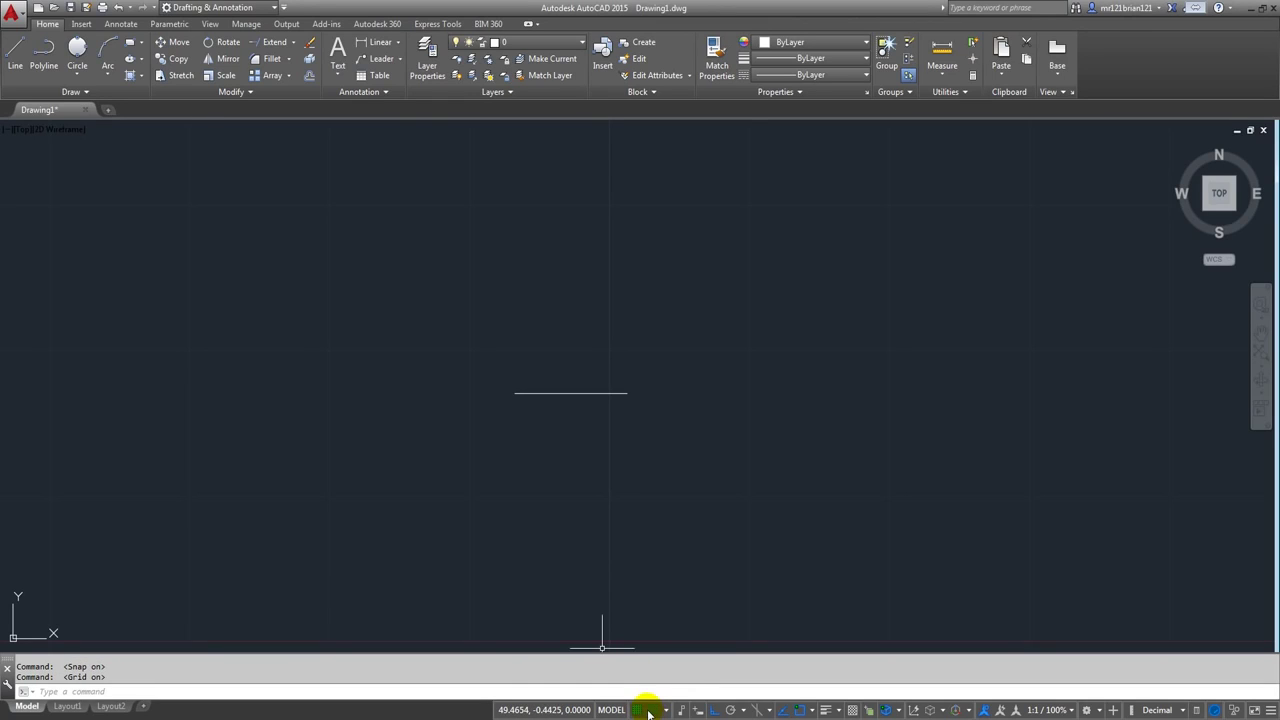
click(648, 713)
click(638, 713)
- Complete a rectangle on the 8-unit line by drawing lines 4 units up from its right end, 8 units left, and down to its left end
middle_drag(556, 354, 555, 375)
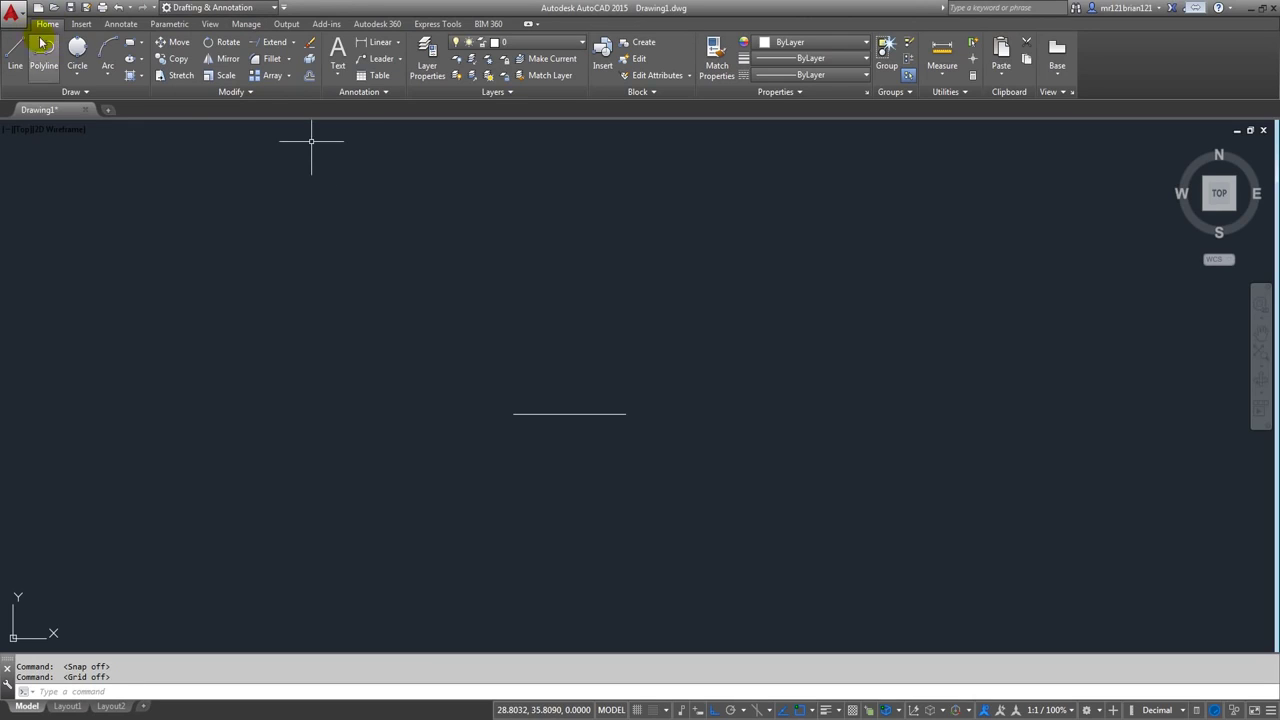
scroll(591, 420, up, 2)
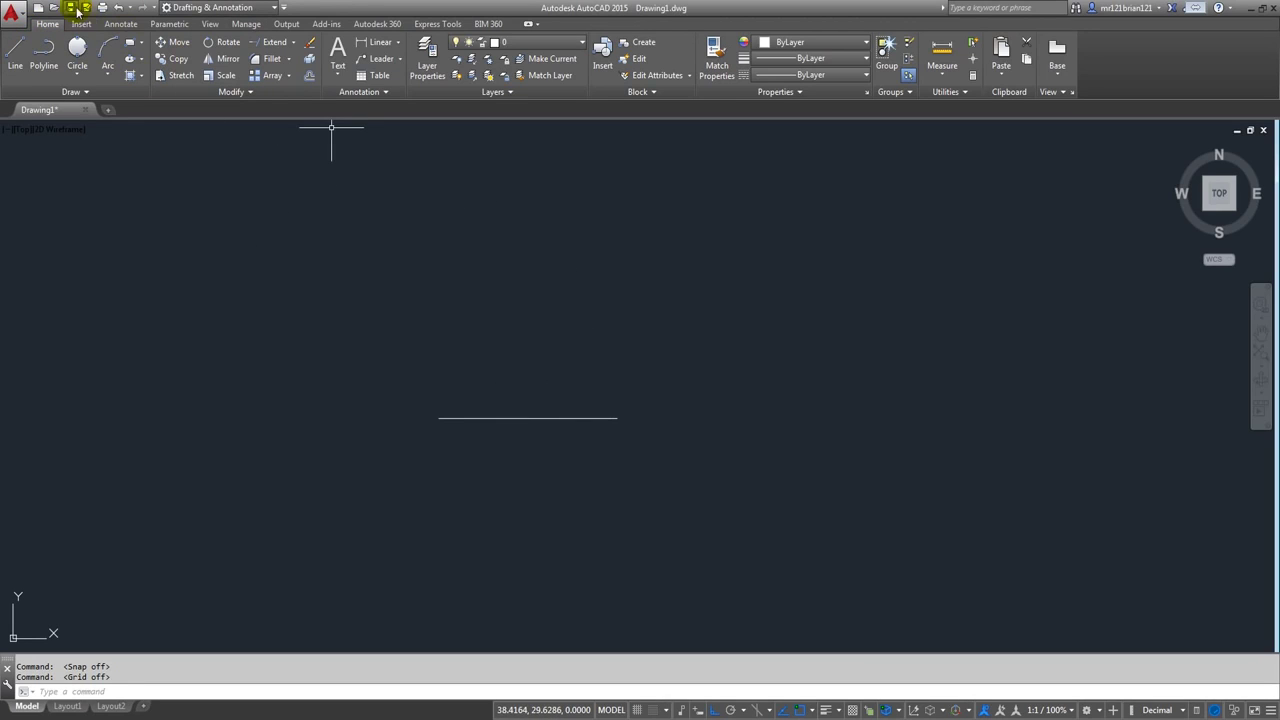
click(15, 52)
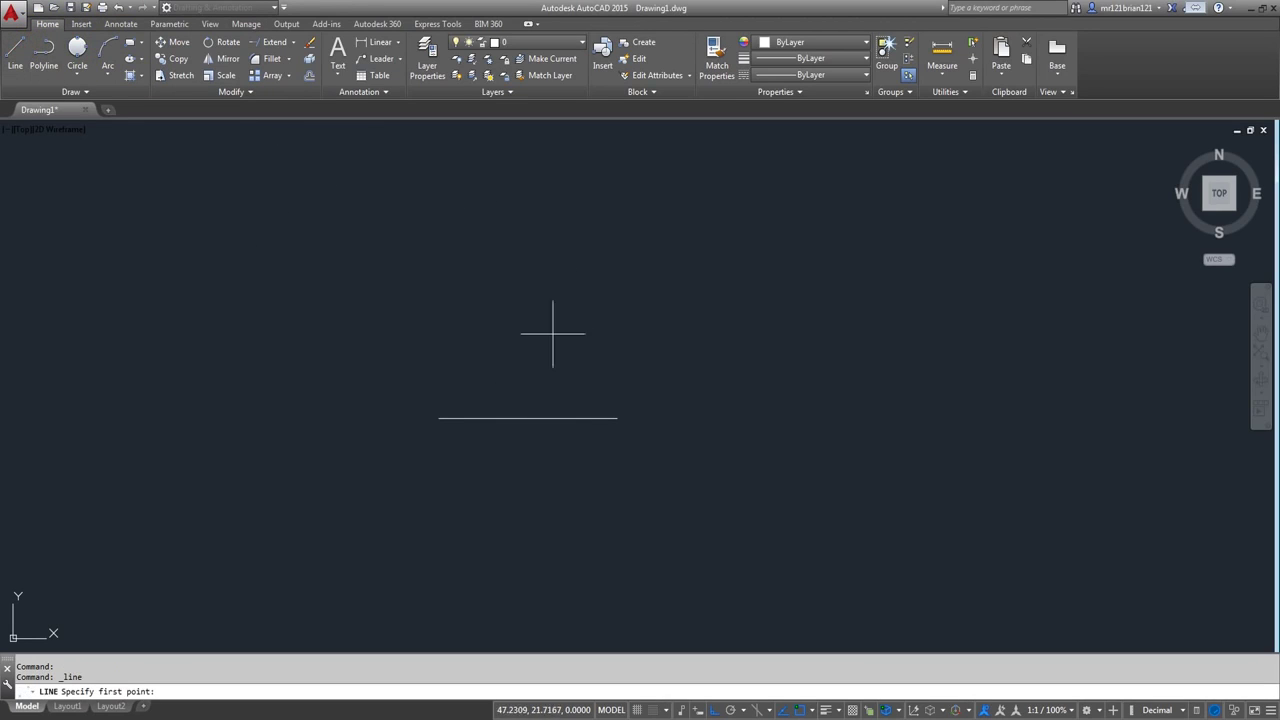
click(614, 419)
text(4)
key(Return)
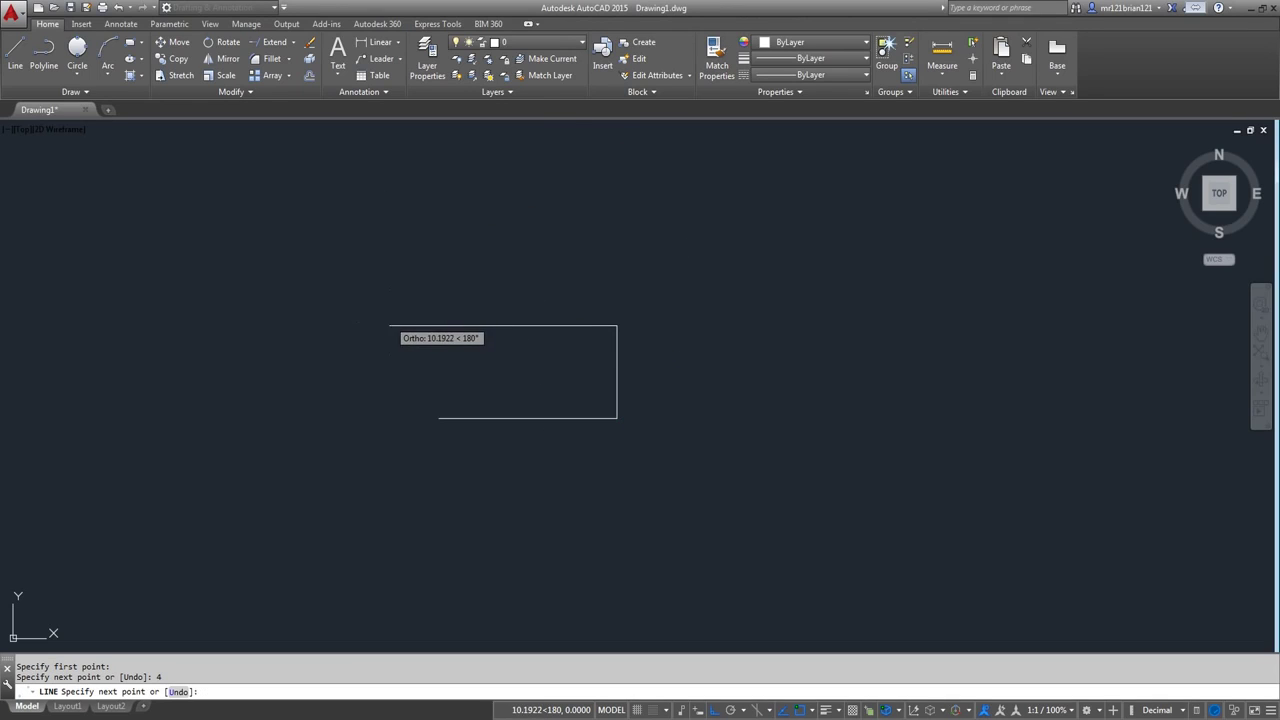
text(8)
key(Return)
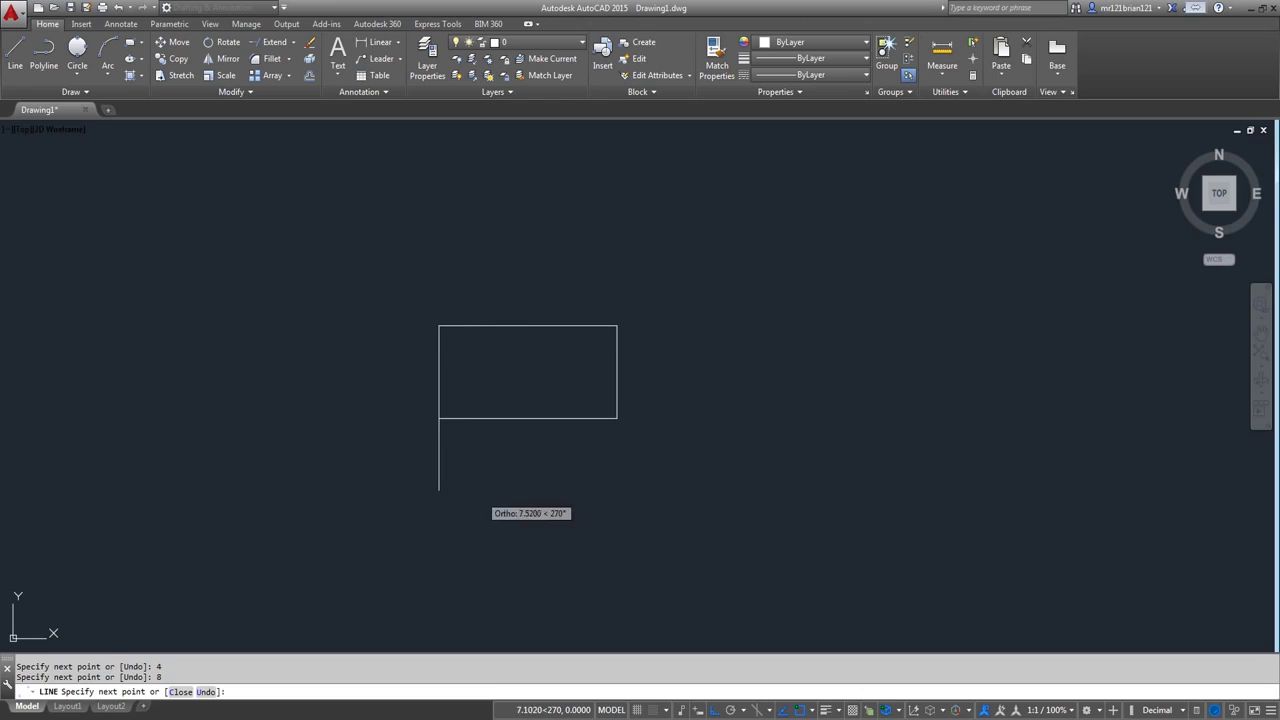
click(438, 418)
key(Return)
- Offset the rectangle's top edge outward by a distance of .3
scroll(520, 410, up, 2)
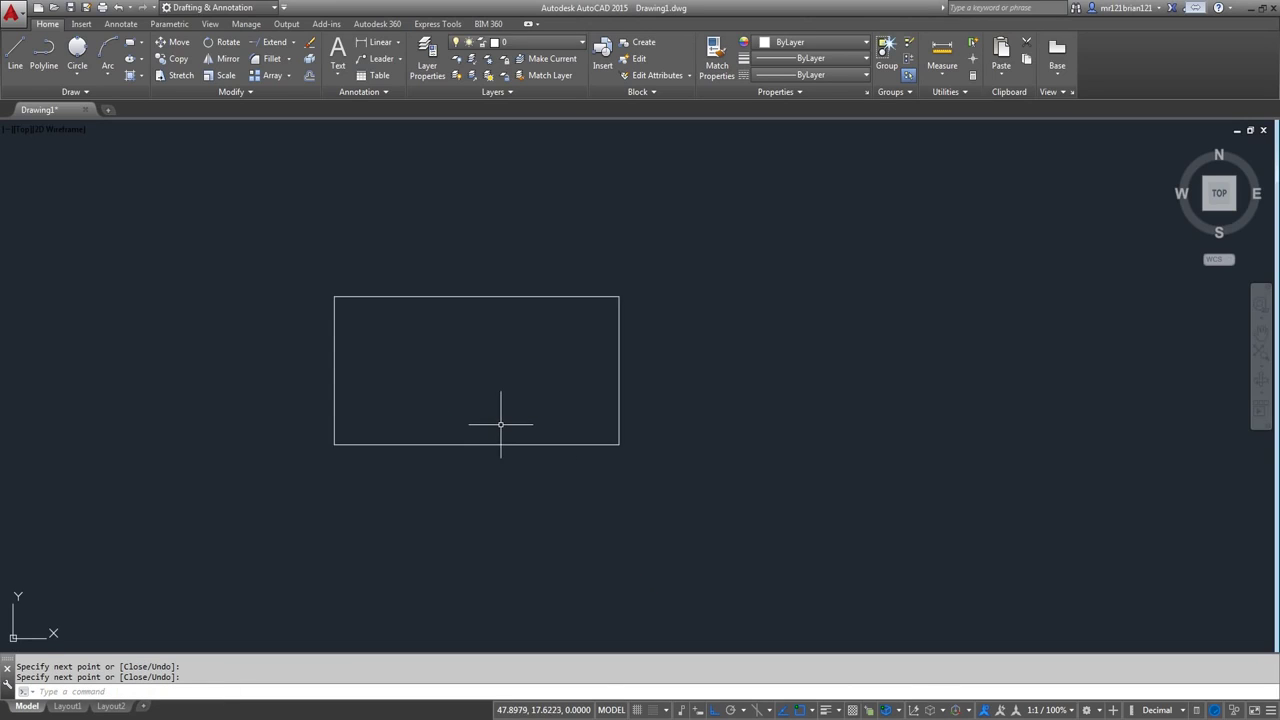
middle_drag(488, 363, 486, 365)
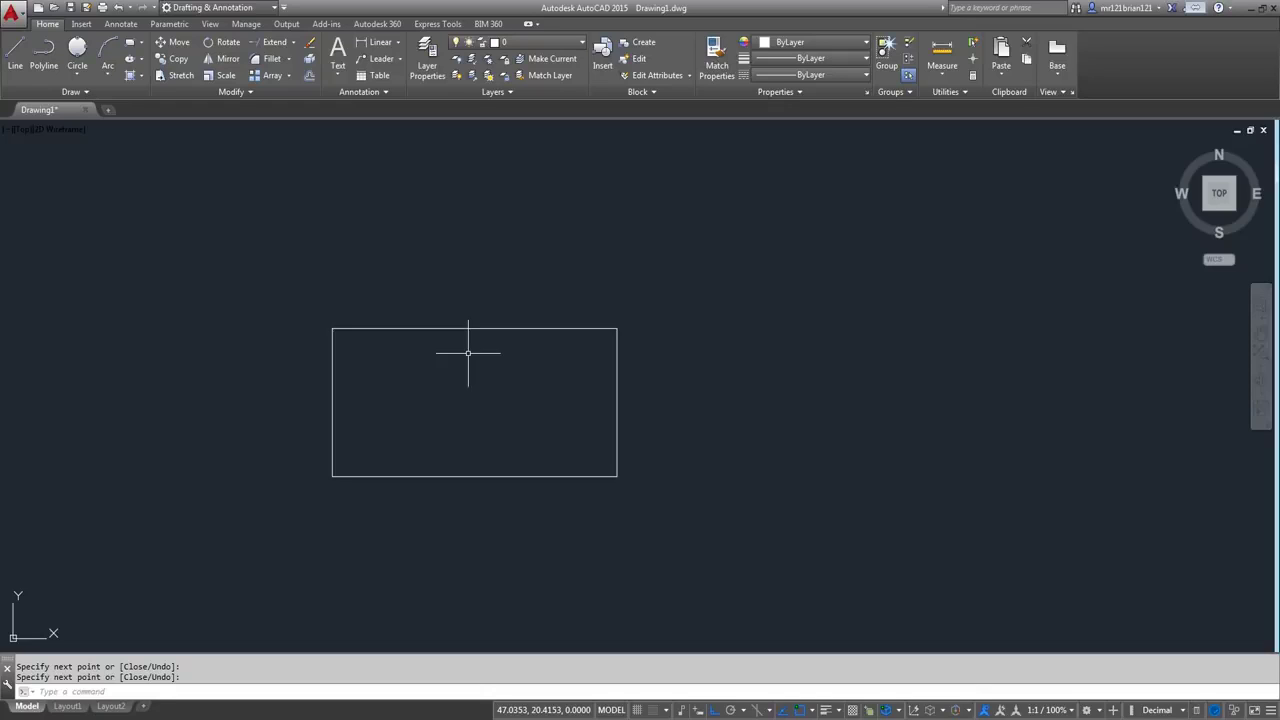
click(309, 64)
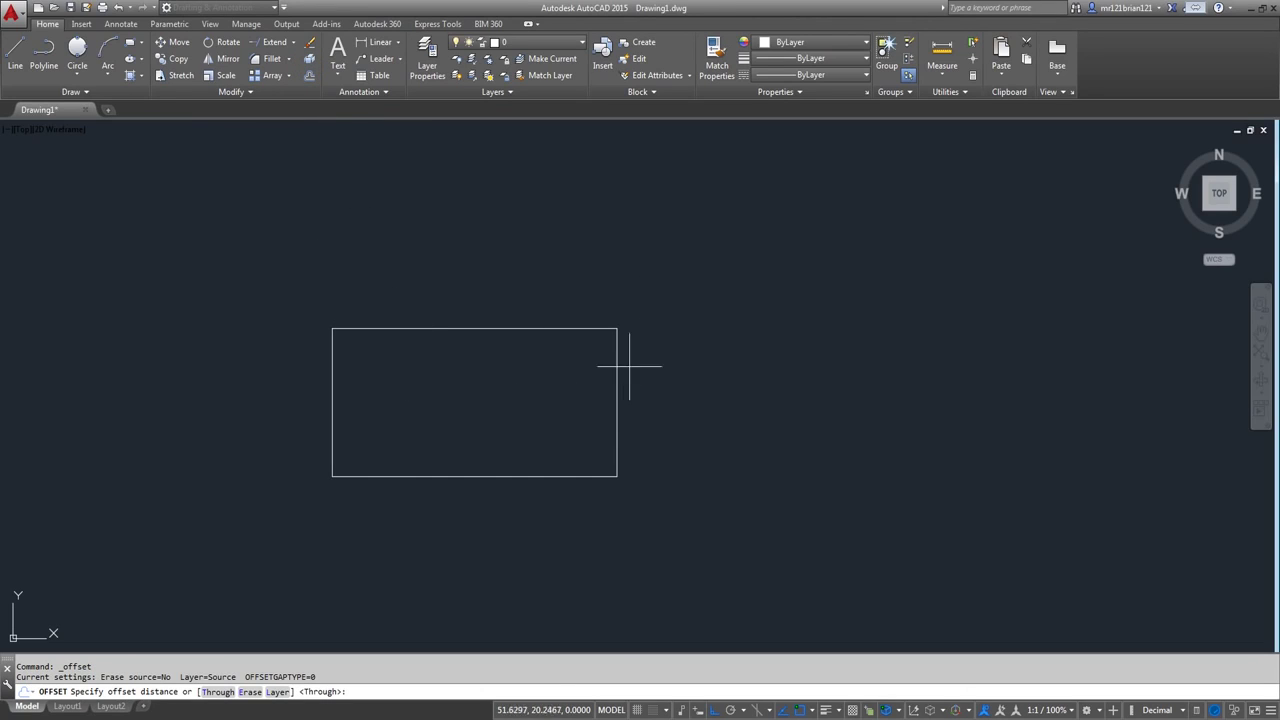
click(387, 327)
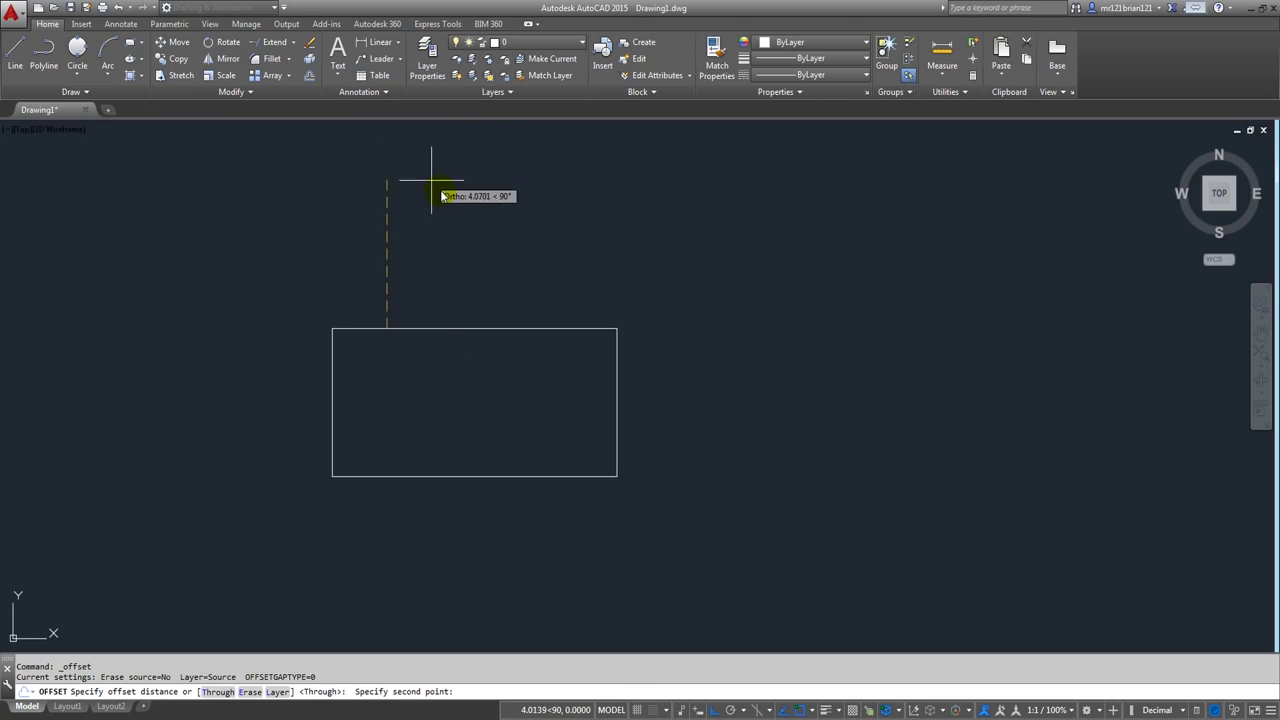
text(.)
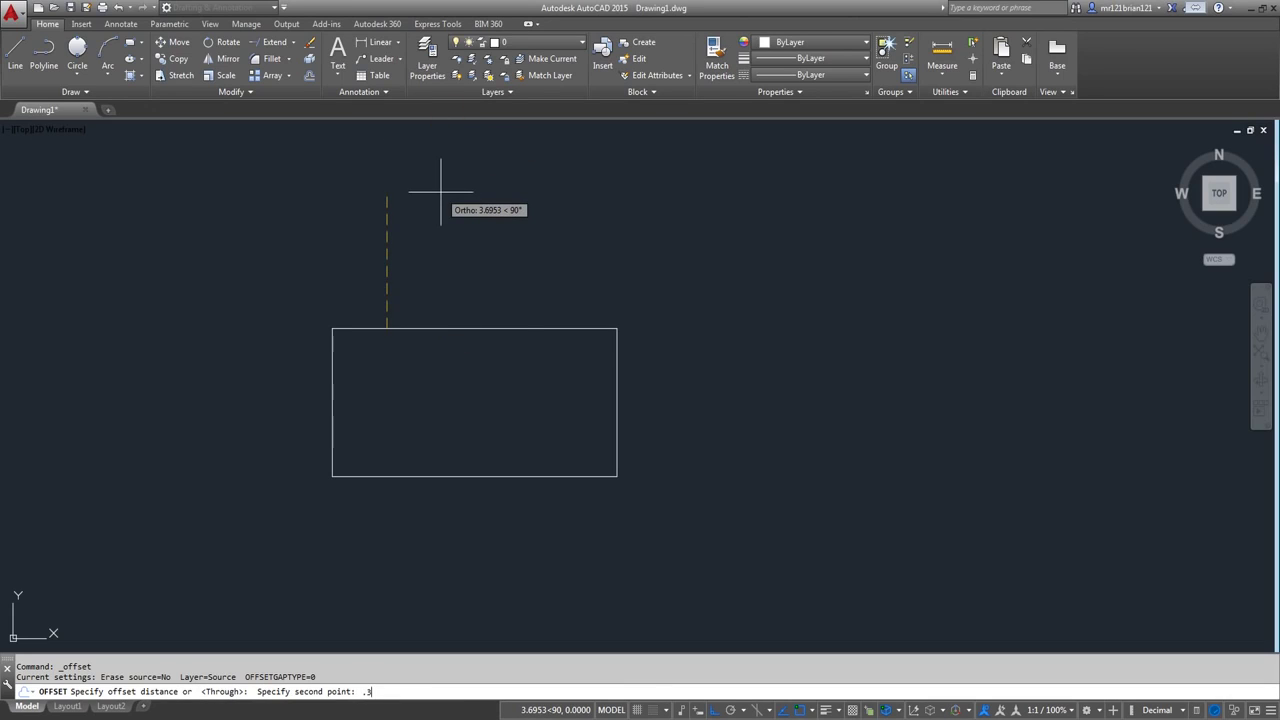
text(3)
key(Return)
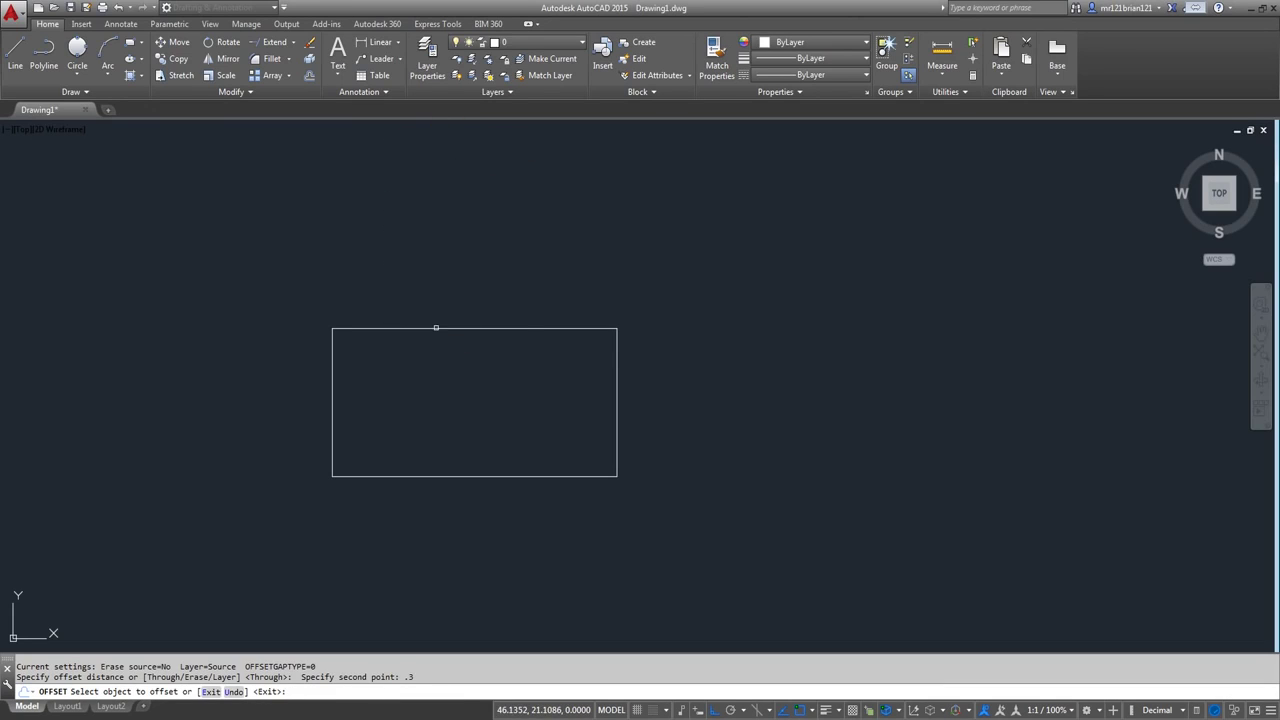
click(436, 327)
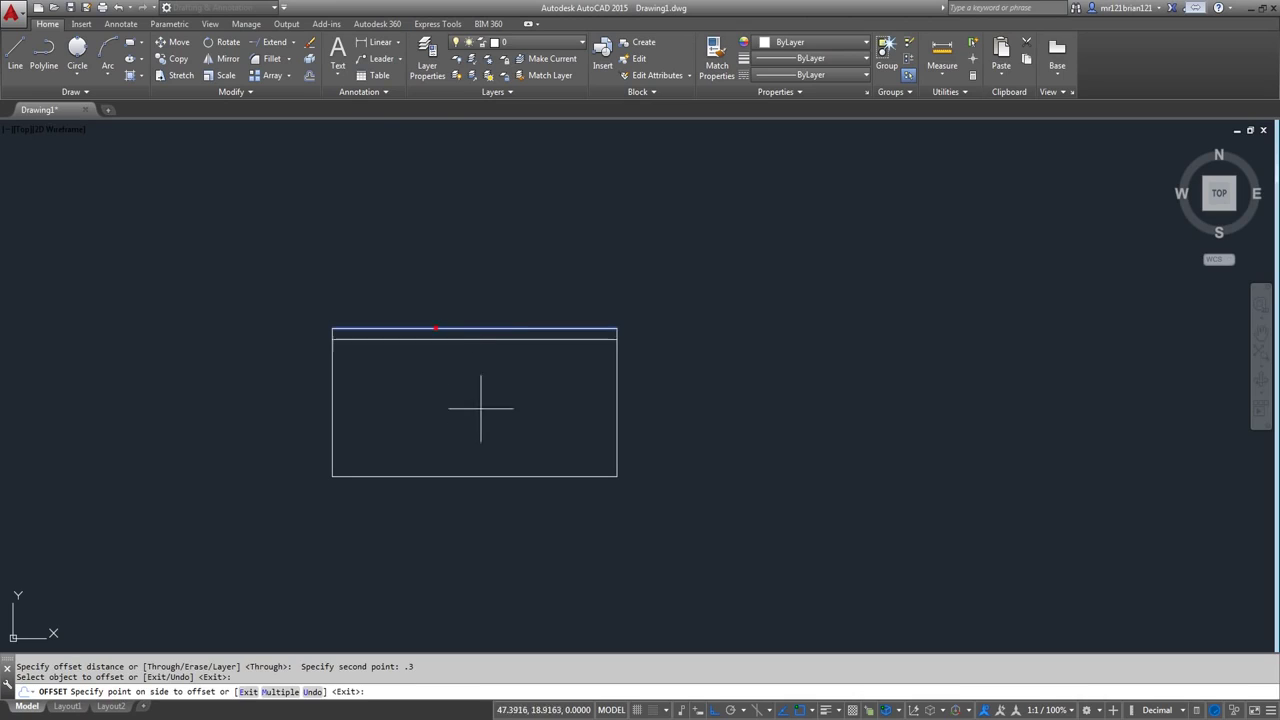
click(407, 196)
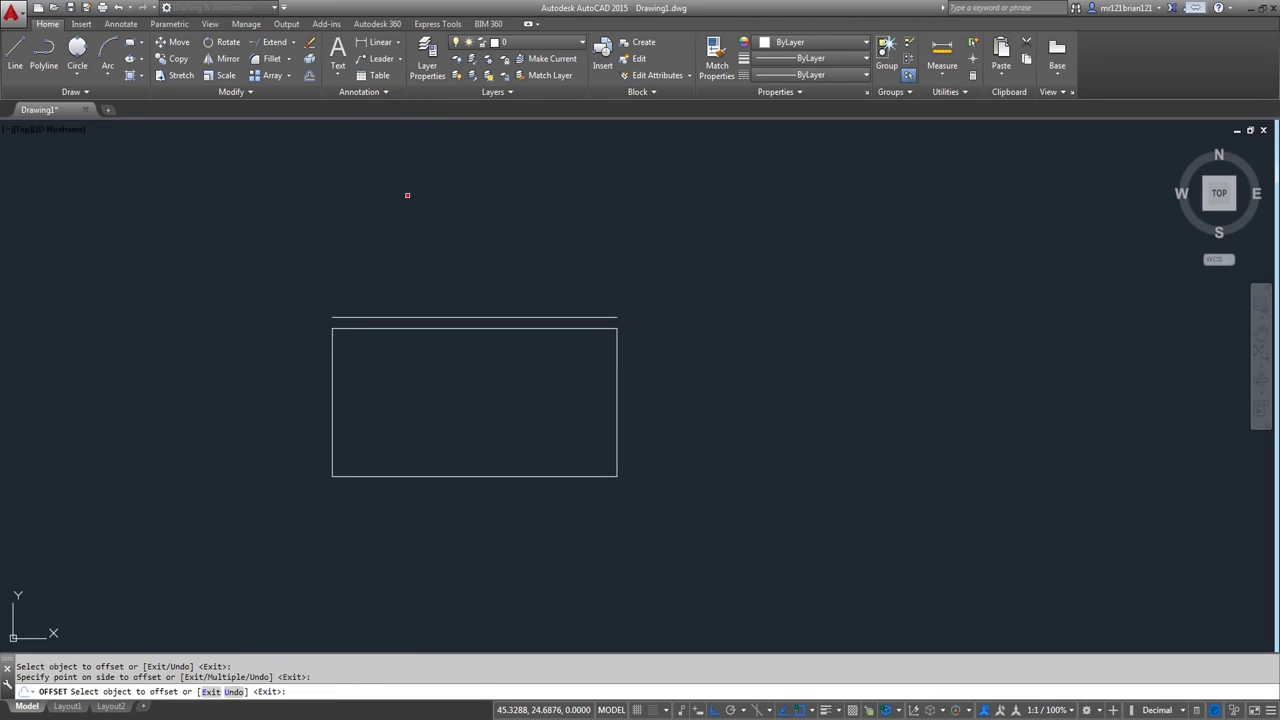
- Offset the rectangle's right, bottom and left edges outward by the same .3 distance
click(618, 390)
click(672, 376)
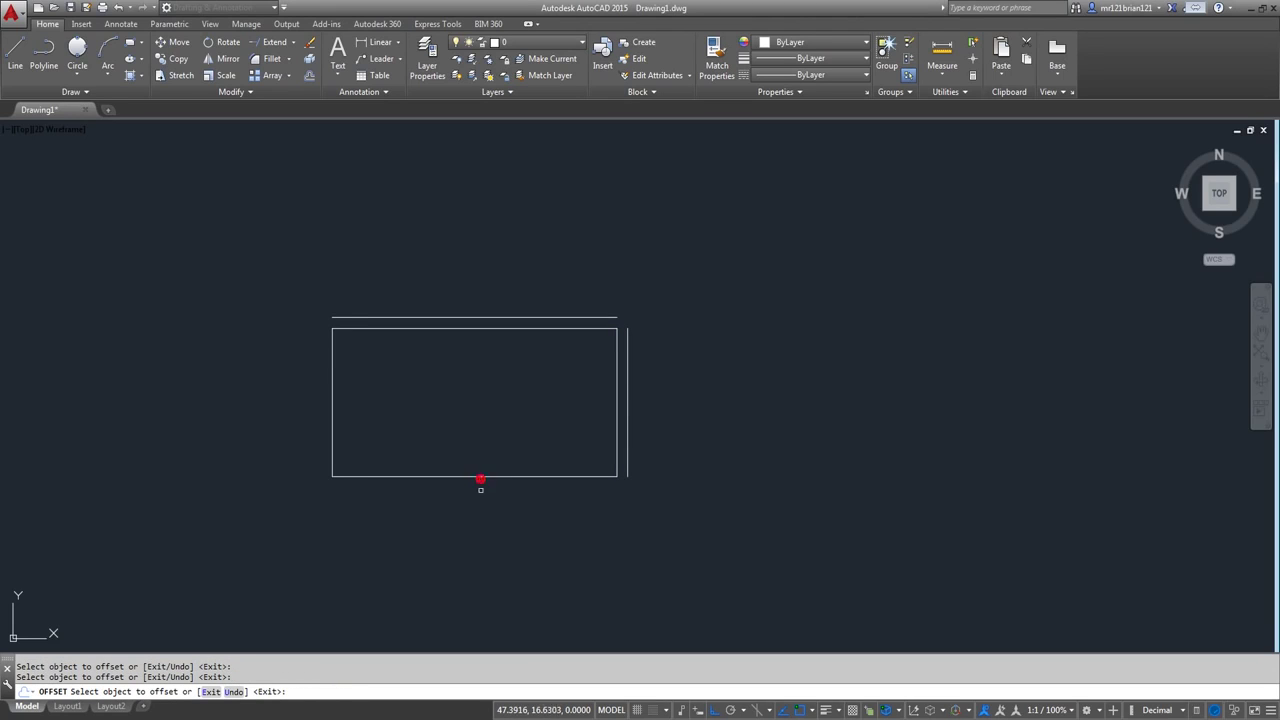
click(492, 476)
click(483, 519)
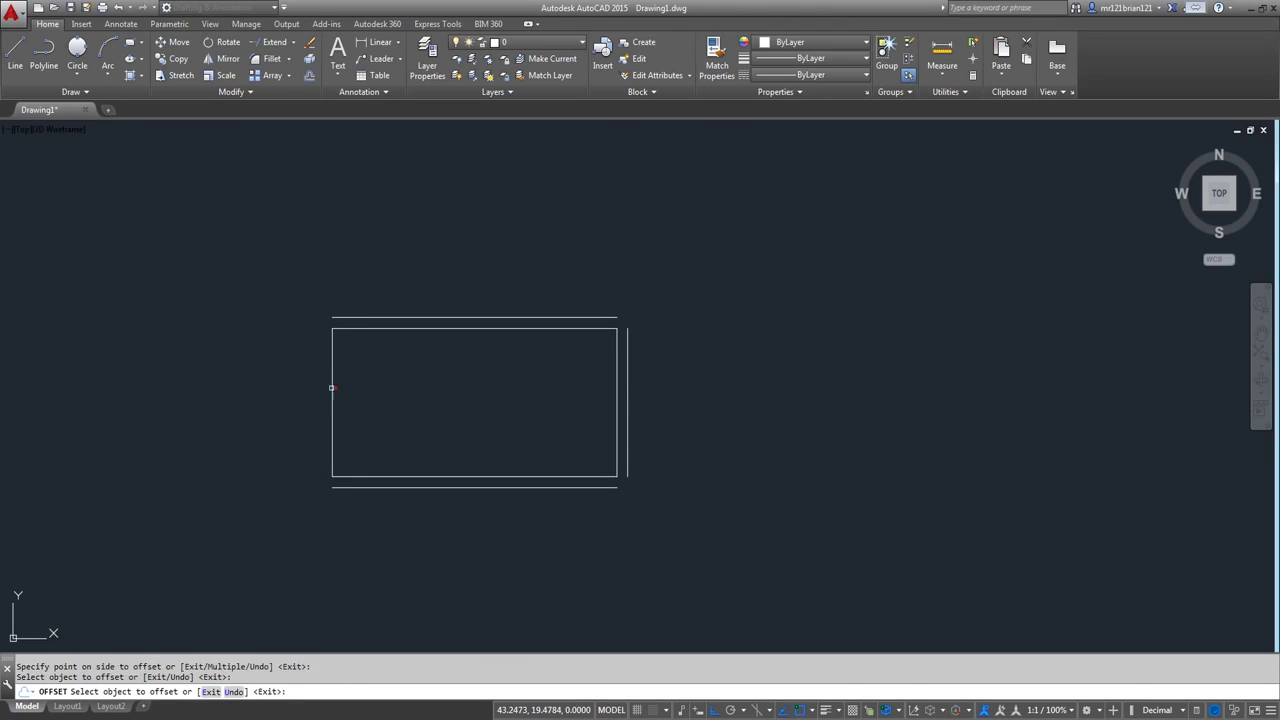
click(332, 379)
click(240, 391)
key(Return)
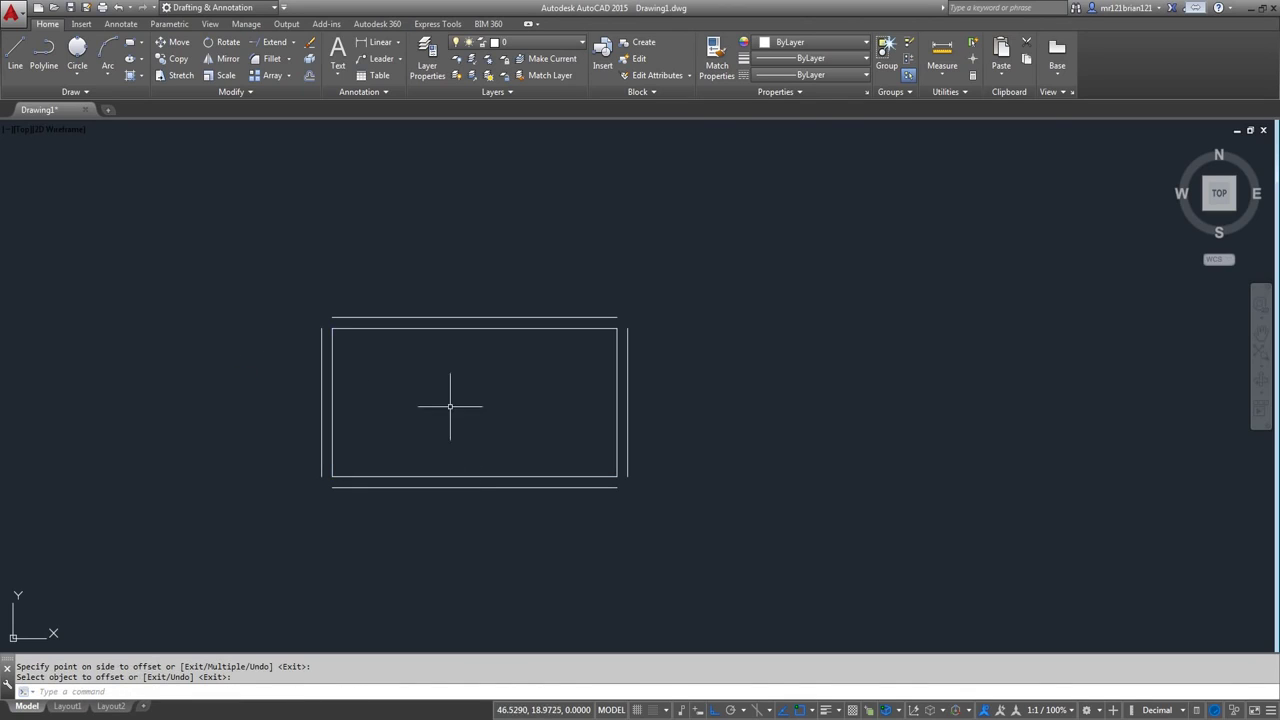
- Join the outer offset lines at the upper-left and upper-right corners using Fillet with radius 0
scroll(450, 390, up, 2)
middle_drag(366, 468, 369, 448)
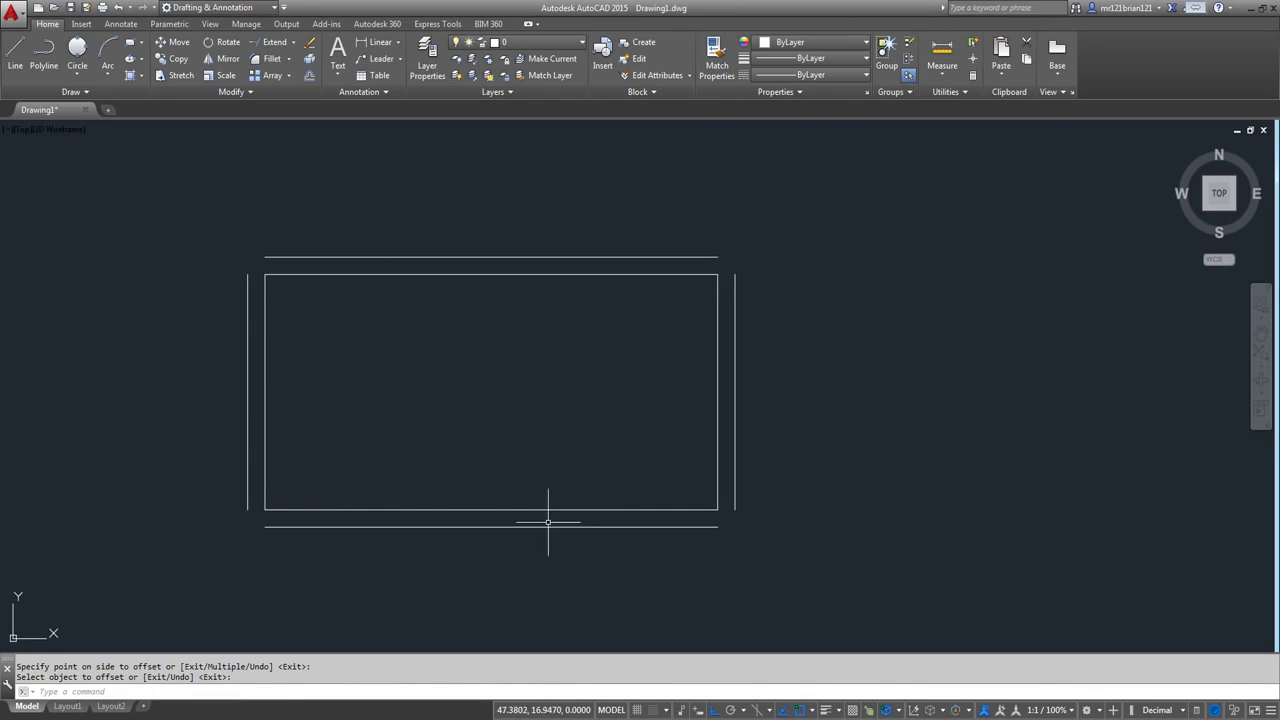
scroll(467, 328, down, 2)
scroll(489, 357, up, 2)
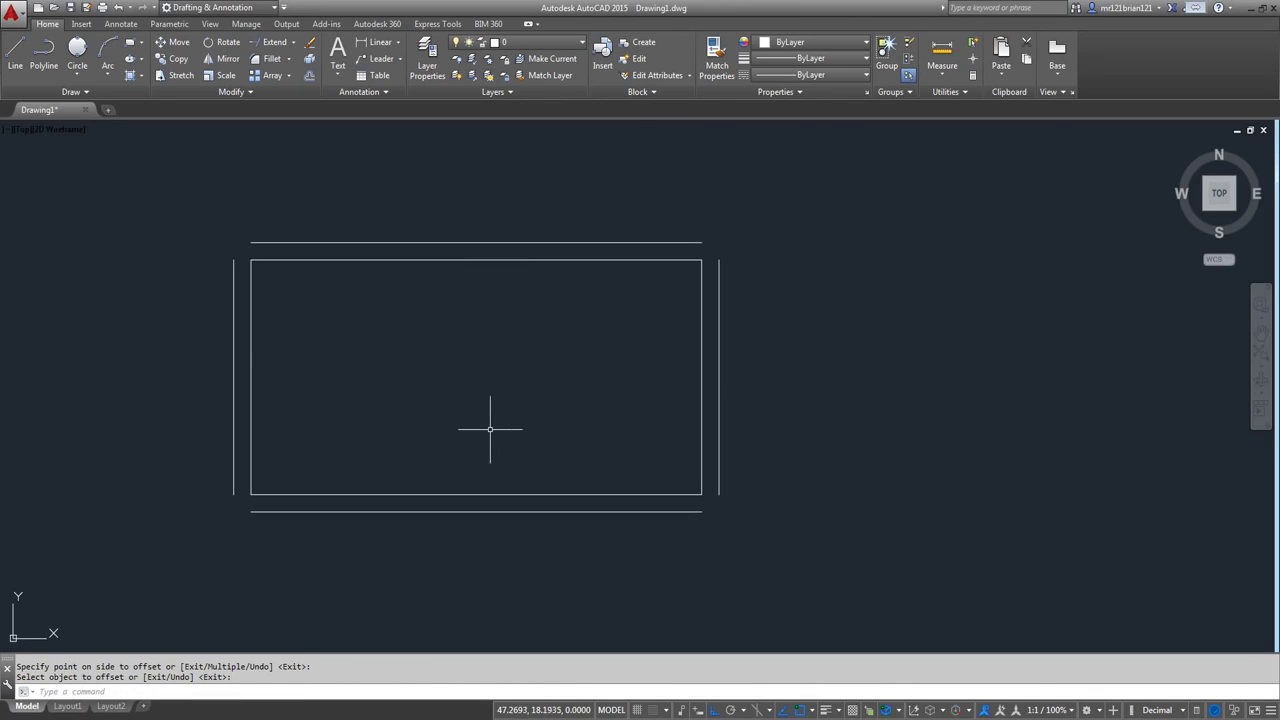
click(272, 58)
click(231, 281)
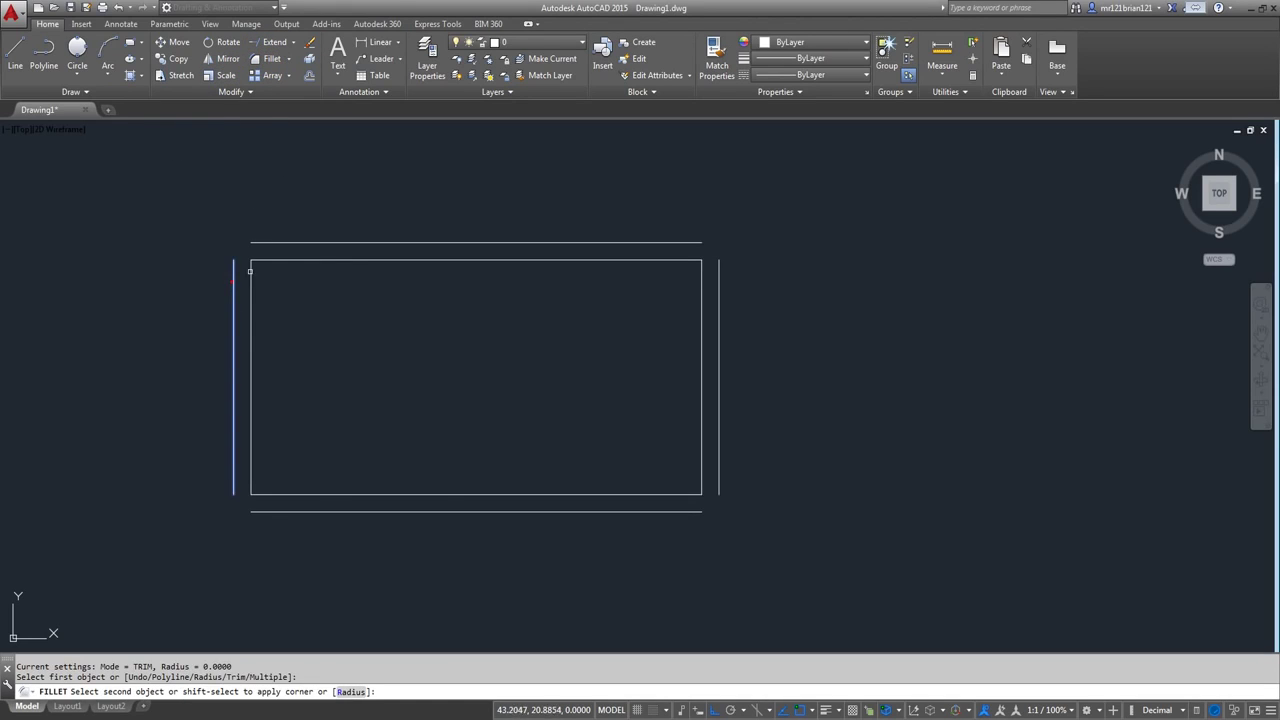
click(266, 241)
key(Return)
click(697, 242)
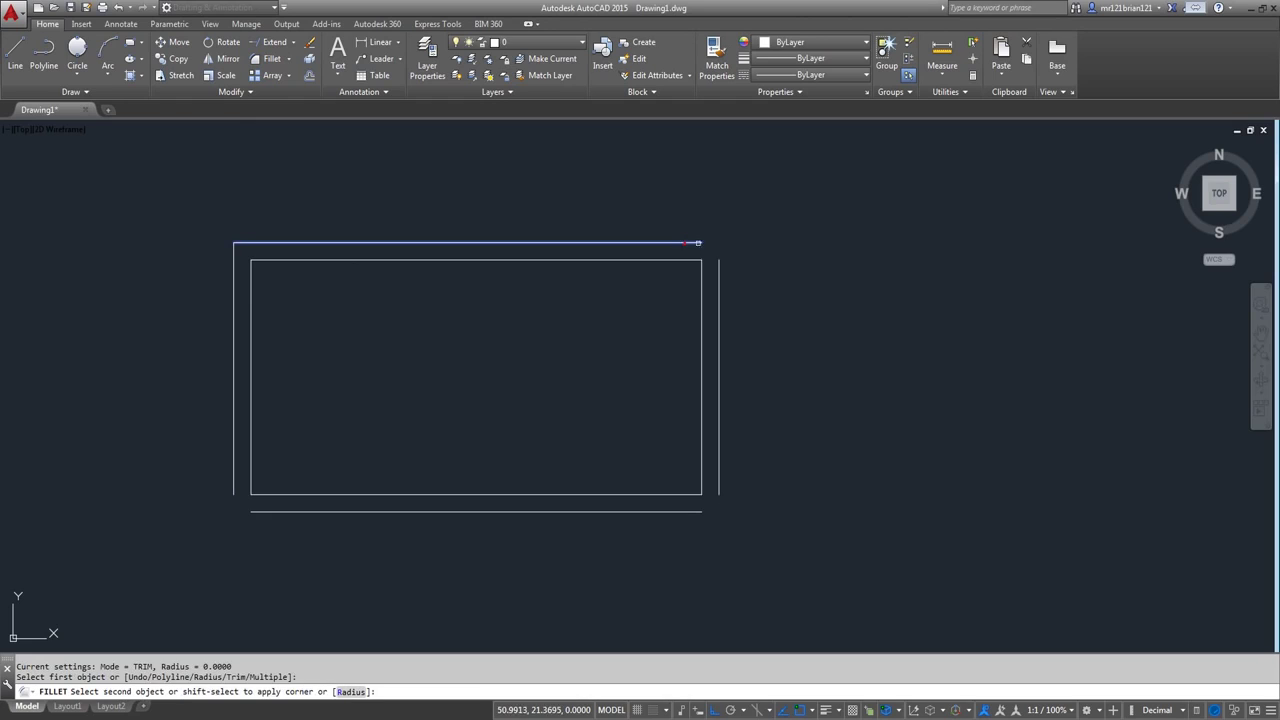
click(719, 296)
key(Return)
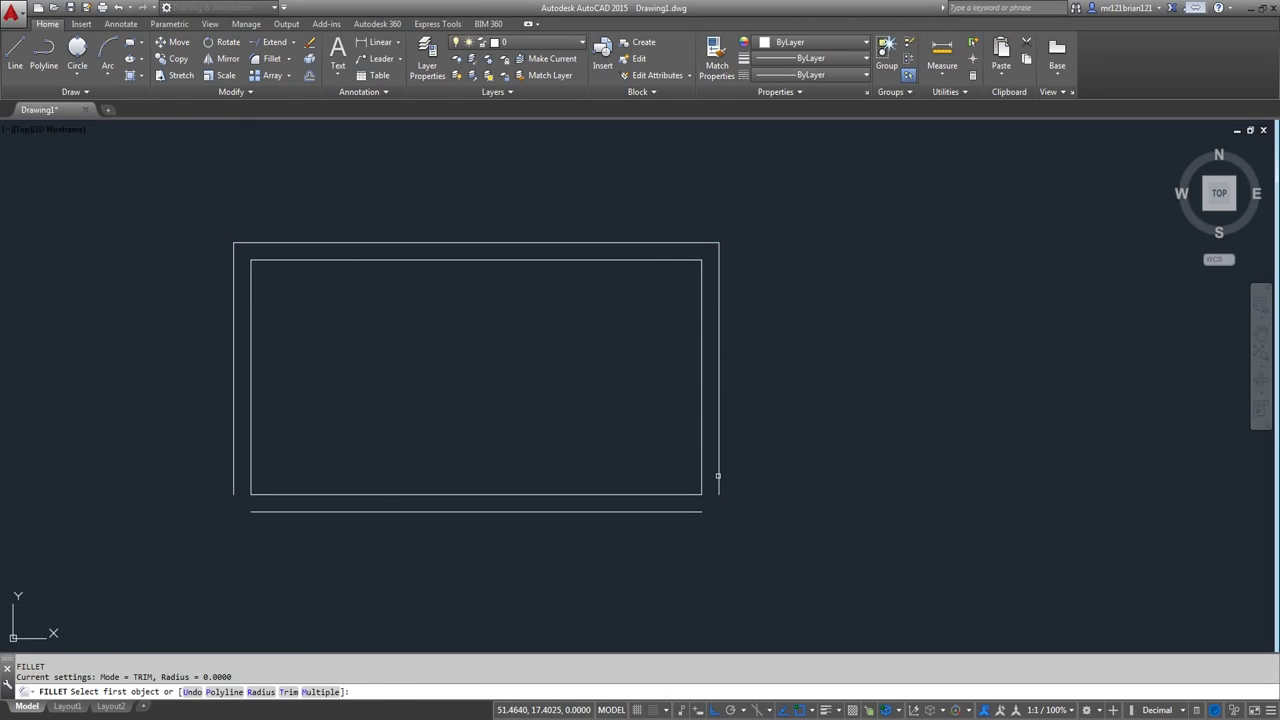
- Join the outer offset lines at the lower-right and lower-left corners using Fillet with radius 0
click(718, 477)
click(700, 511)
key(Return)
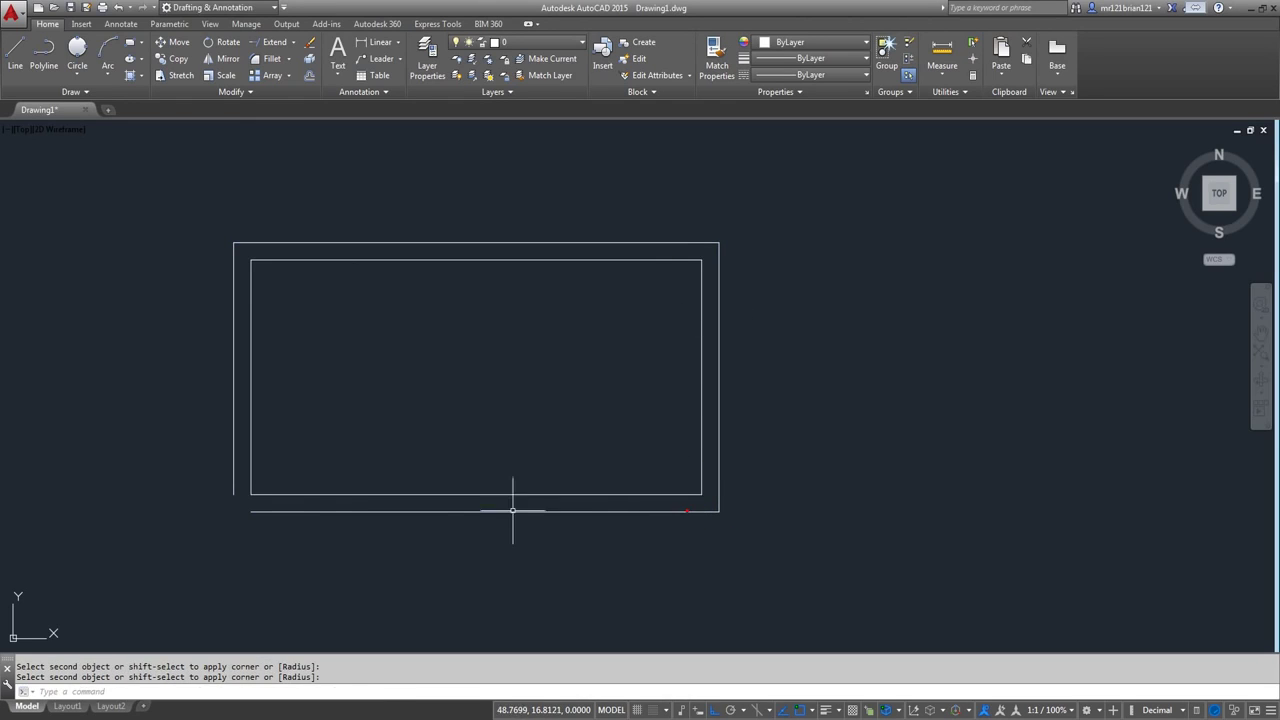
click(282, 513)
click(234, 480)
scroll(491, 329, down, 3)
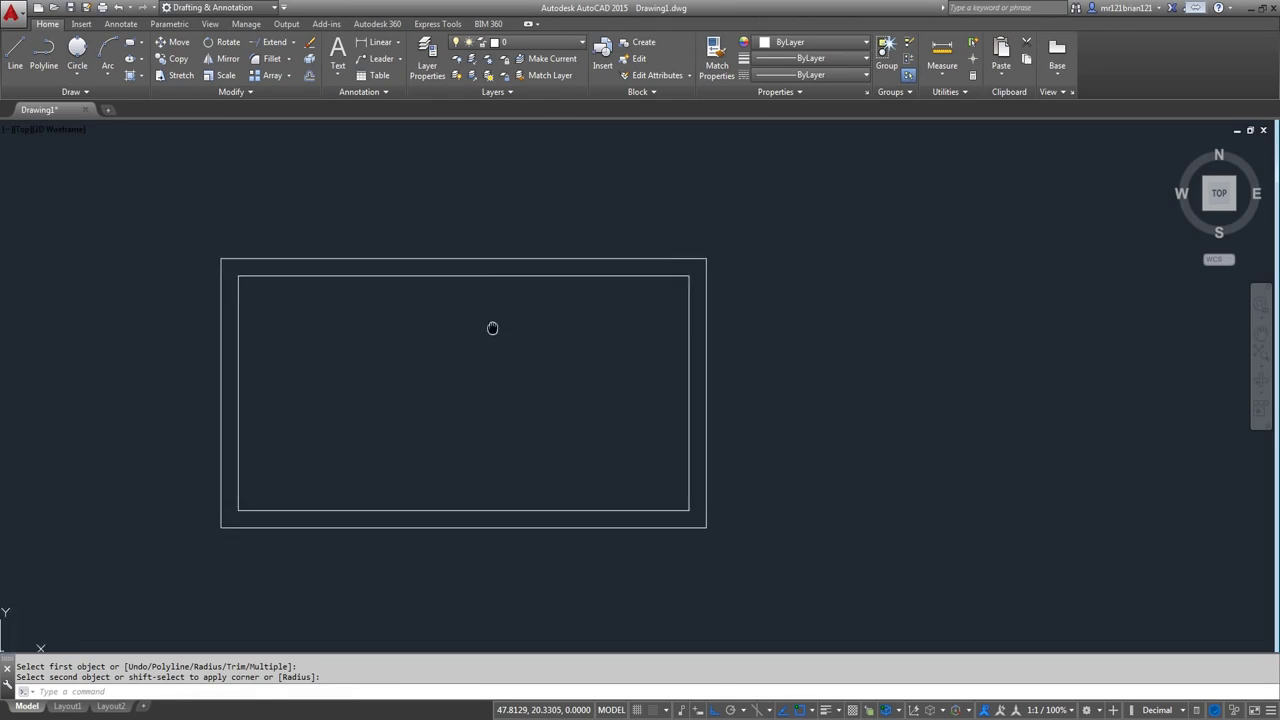
- Draw a short vertical line from the inner rectangle's lower-left corner down to the outer rectangle's bottom edge
scroll(472, 368, up, 2)
middle_drag(549, 210, 532, 299)
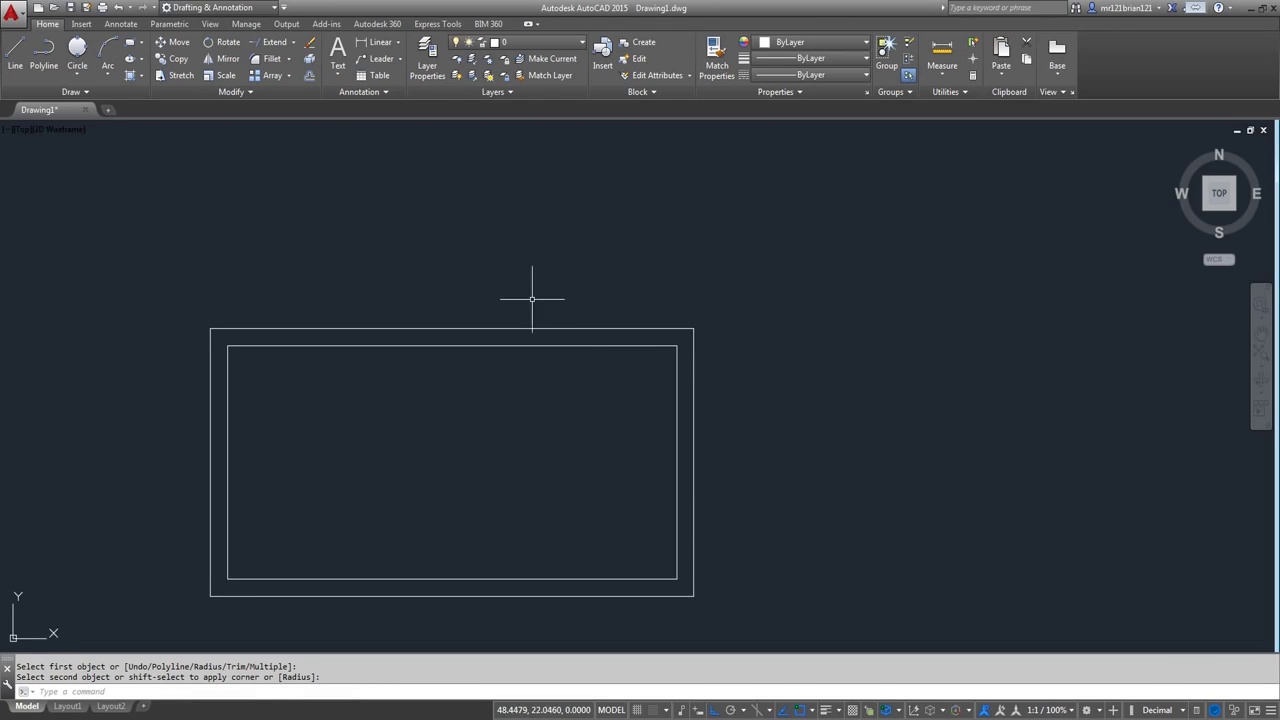
middle_drag(501, 440, 500, 350)
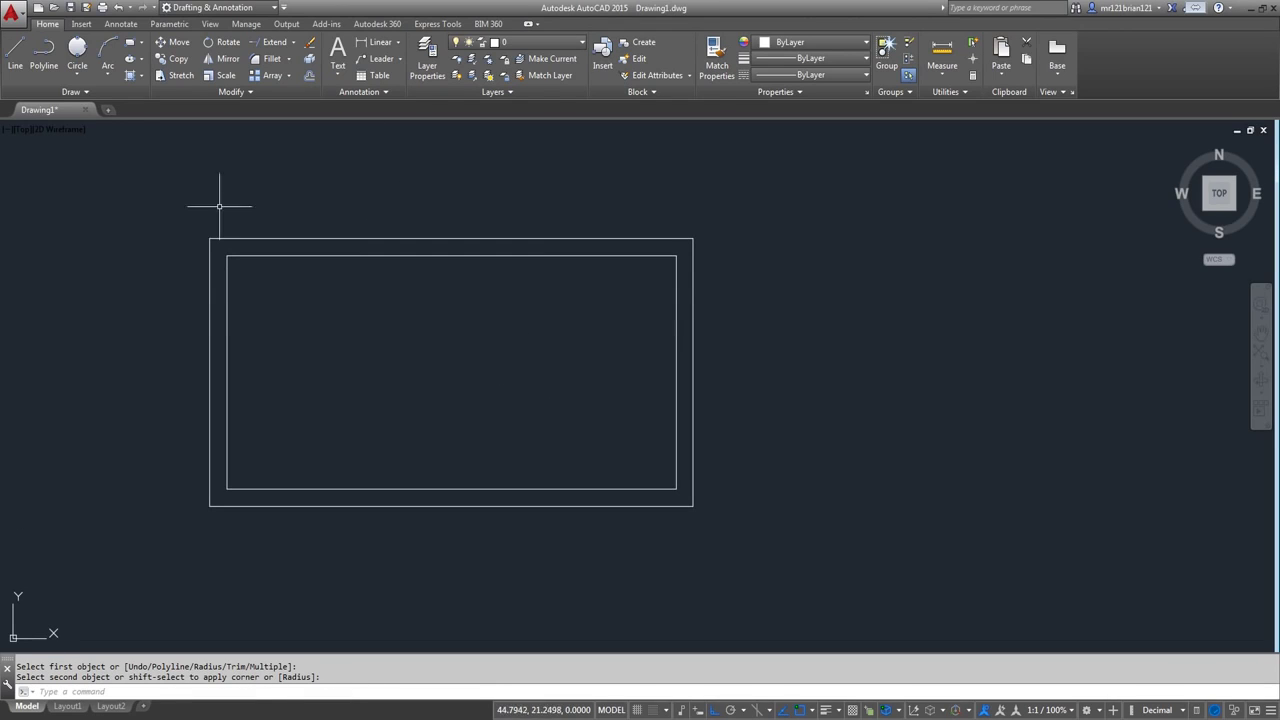
click(16, 47)
click(226, 489)
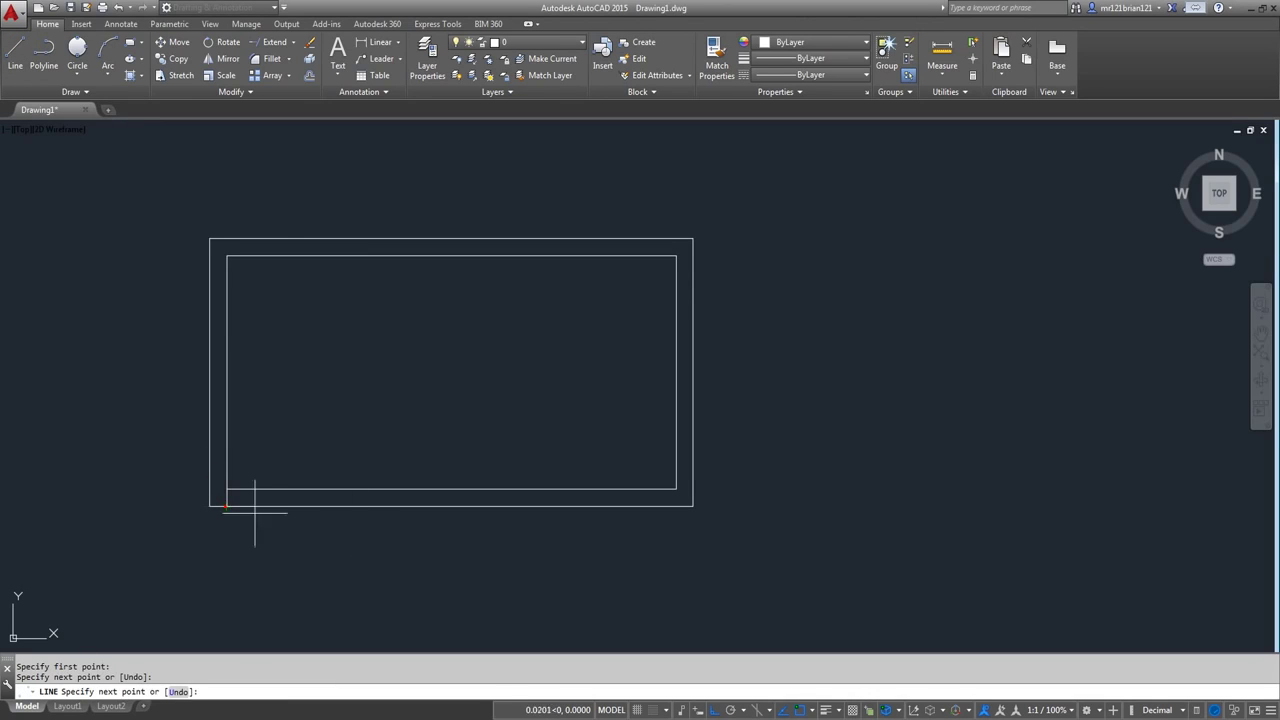
click(676, 489)
key(Return)
key(Return)
click(676, 489)
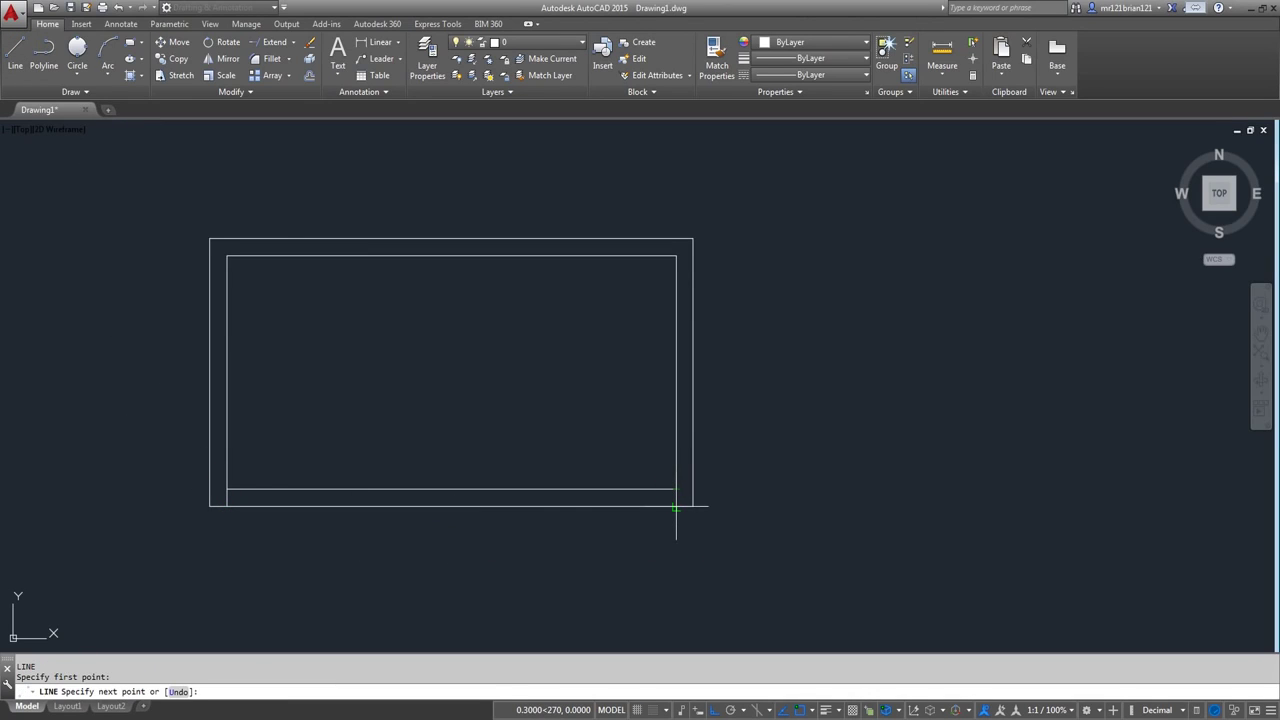
key(Escape)
- Draw a closed 2 by .3 rectangle with lines inside the inner rectangle, near its lower-left corner
key(Return)
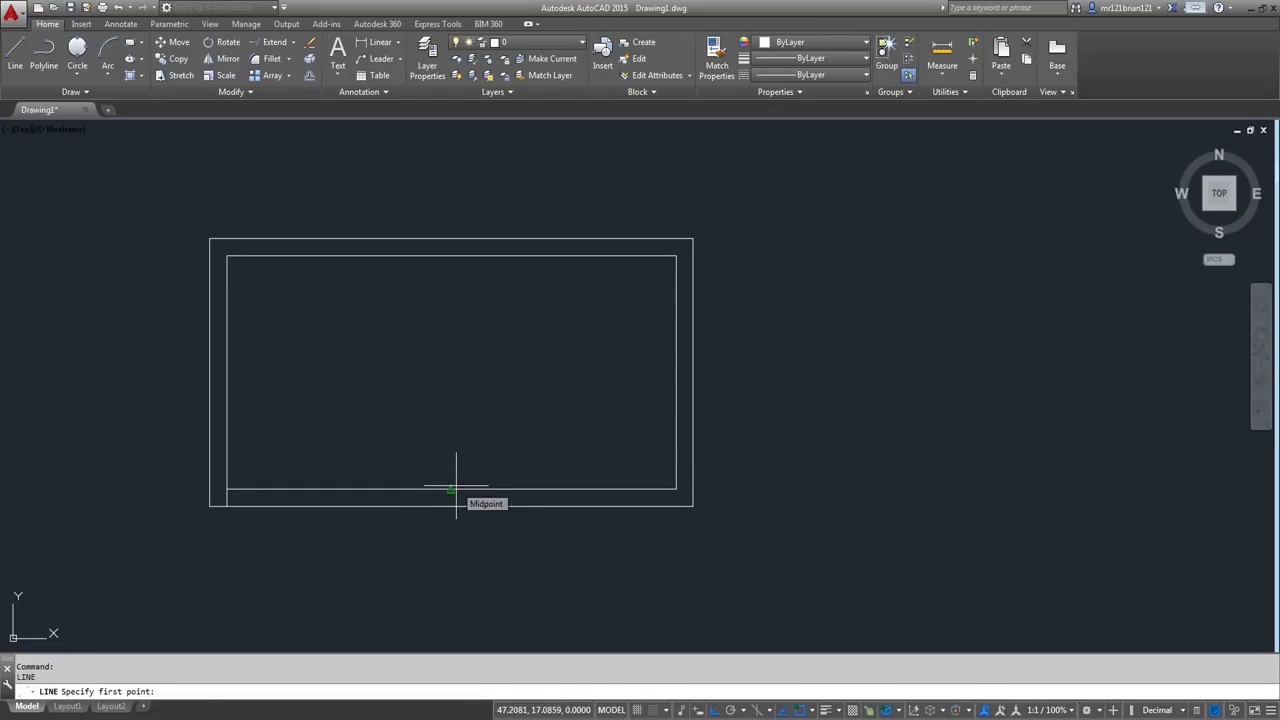
click(274, 430)
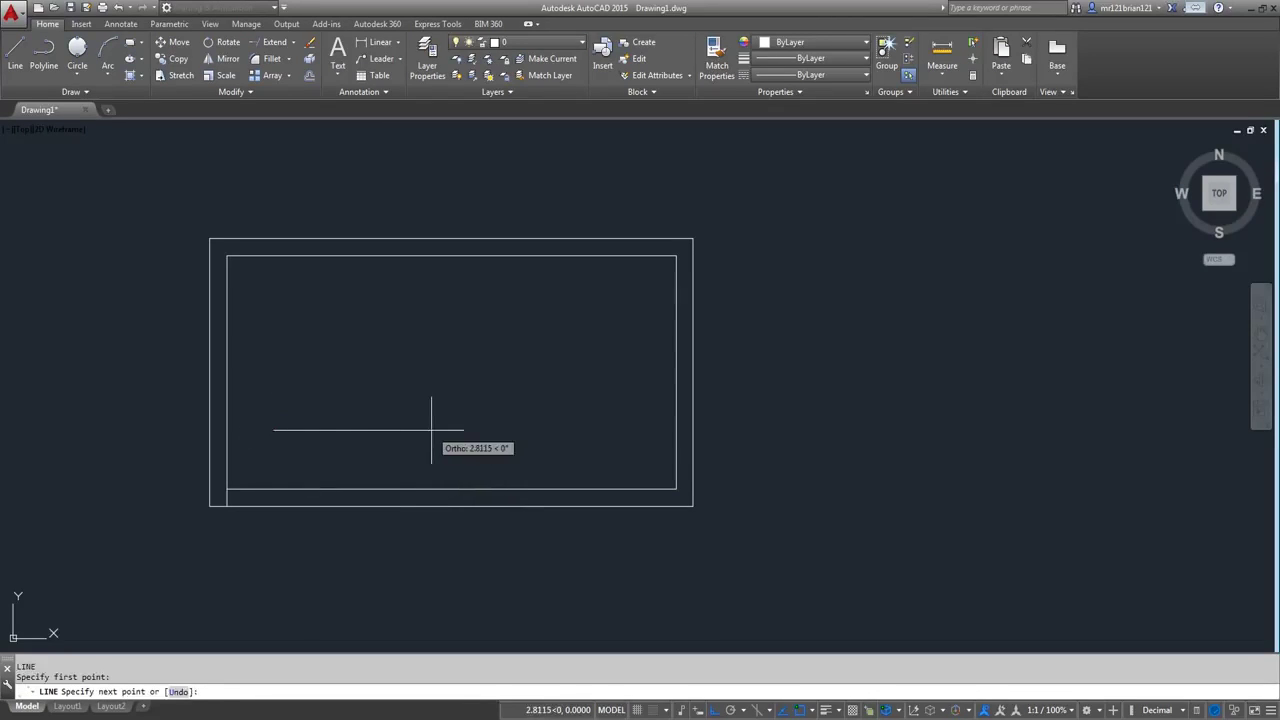
text(2)
key(Return)
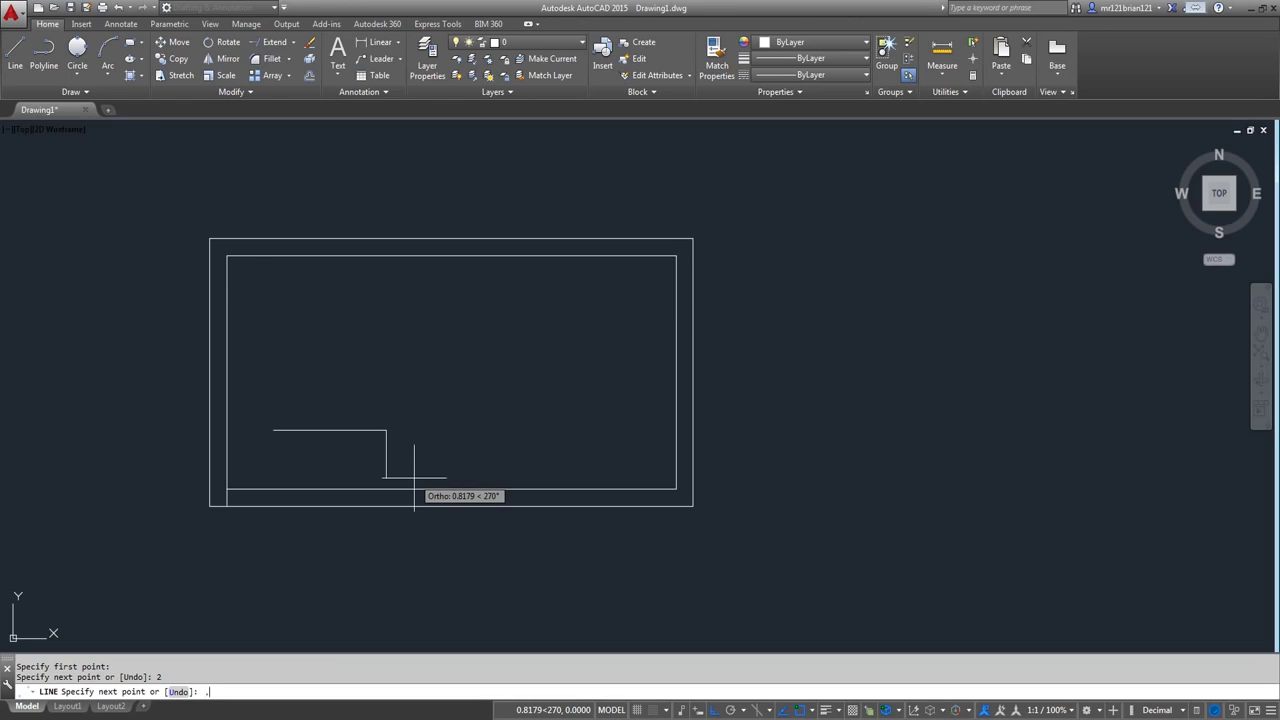
text(.3)
key(Return)
text(2)
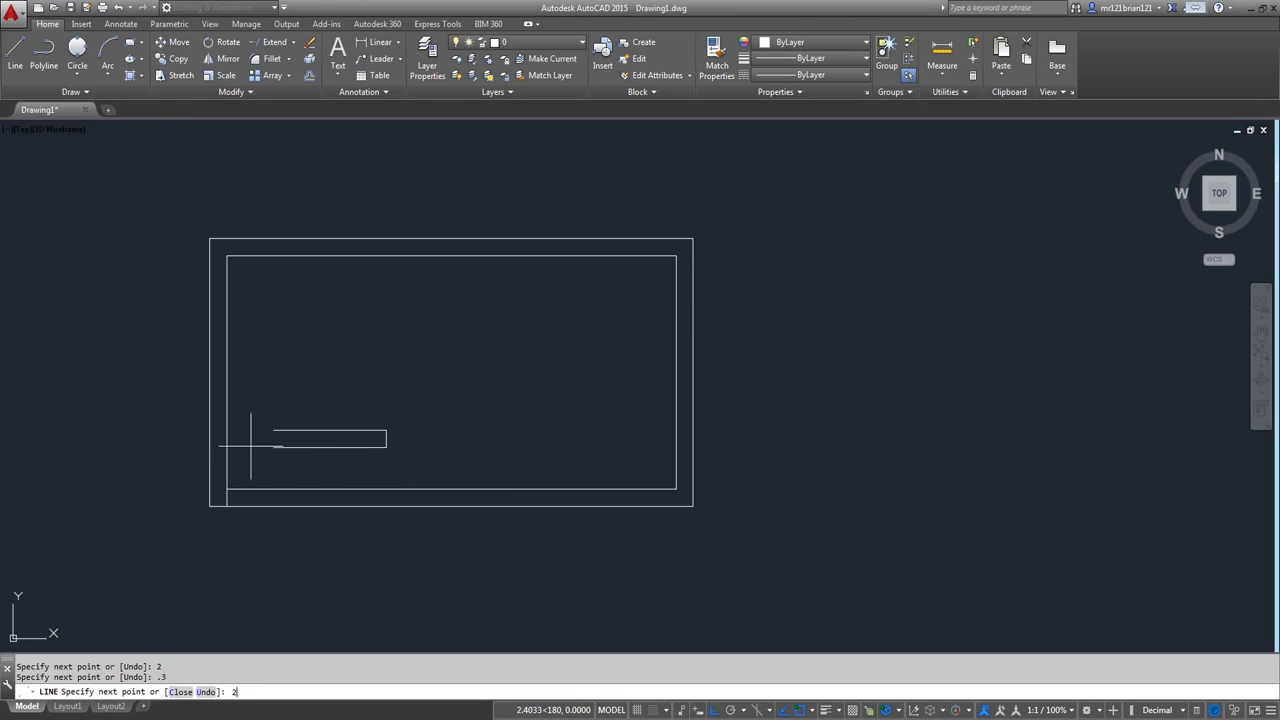
key(Return)
key(Return)
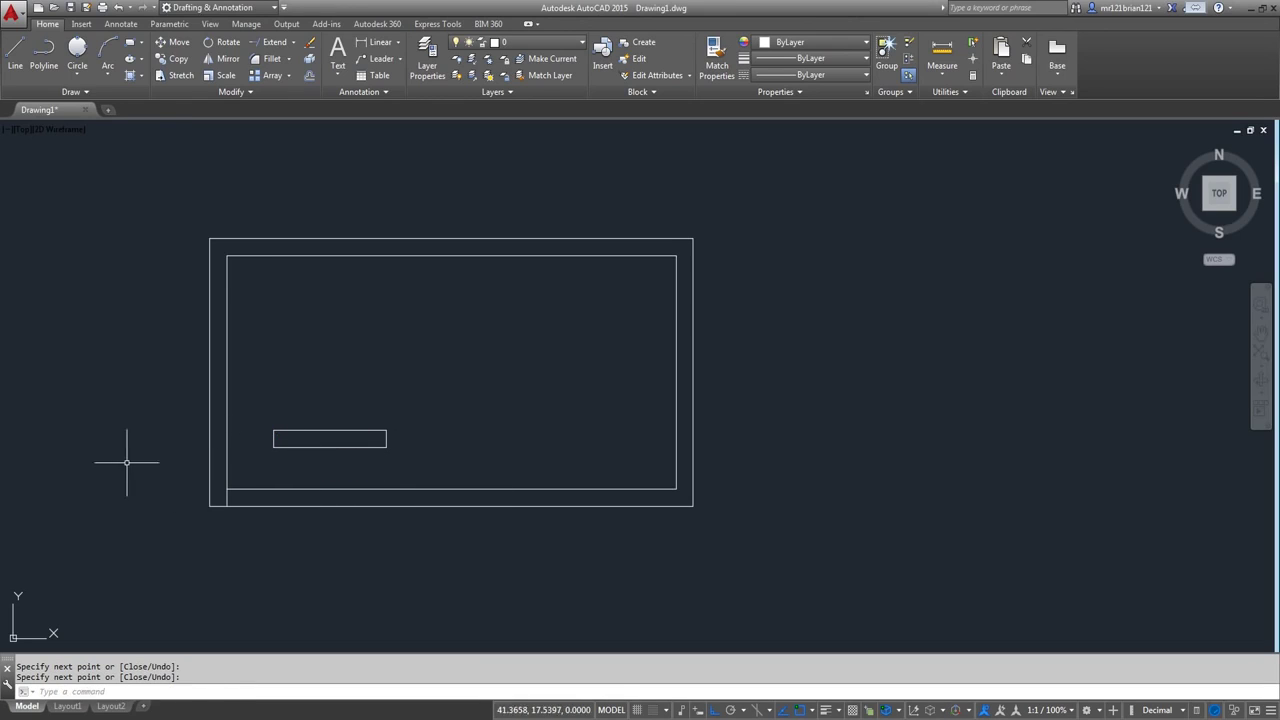
- Erase the short vertical line between the inner and outer rectangles at the lower-left corner
click(129, 461)
click(247, 547)
key(Delete)
click(642, 477)
click(684, 539)
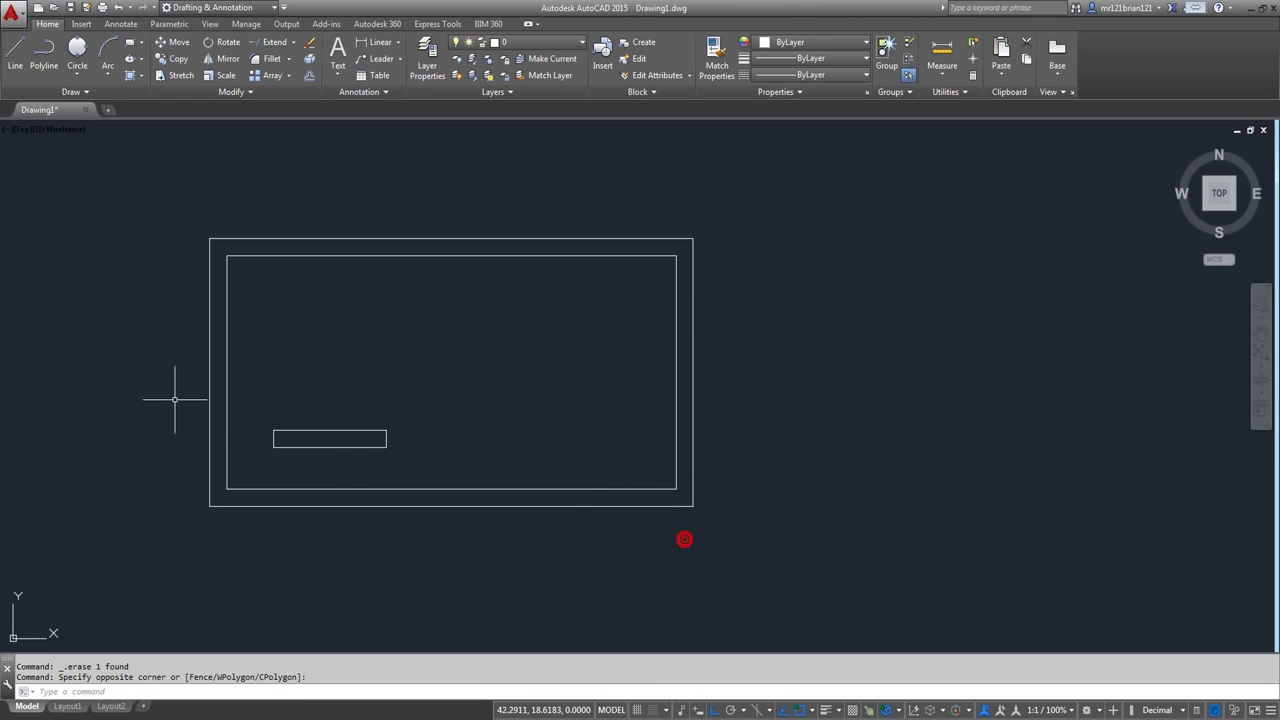
- Move the small rectangle by its upper-left corner down to the inner rectangle's lower-left corner
click(257, 389)
click(418, 474)
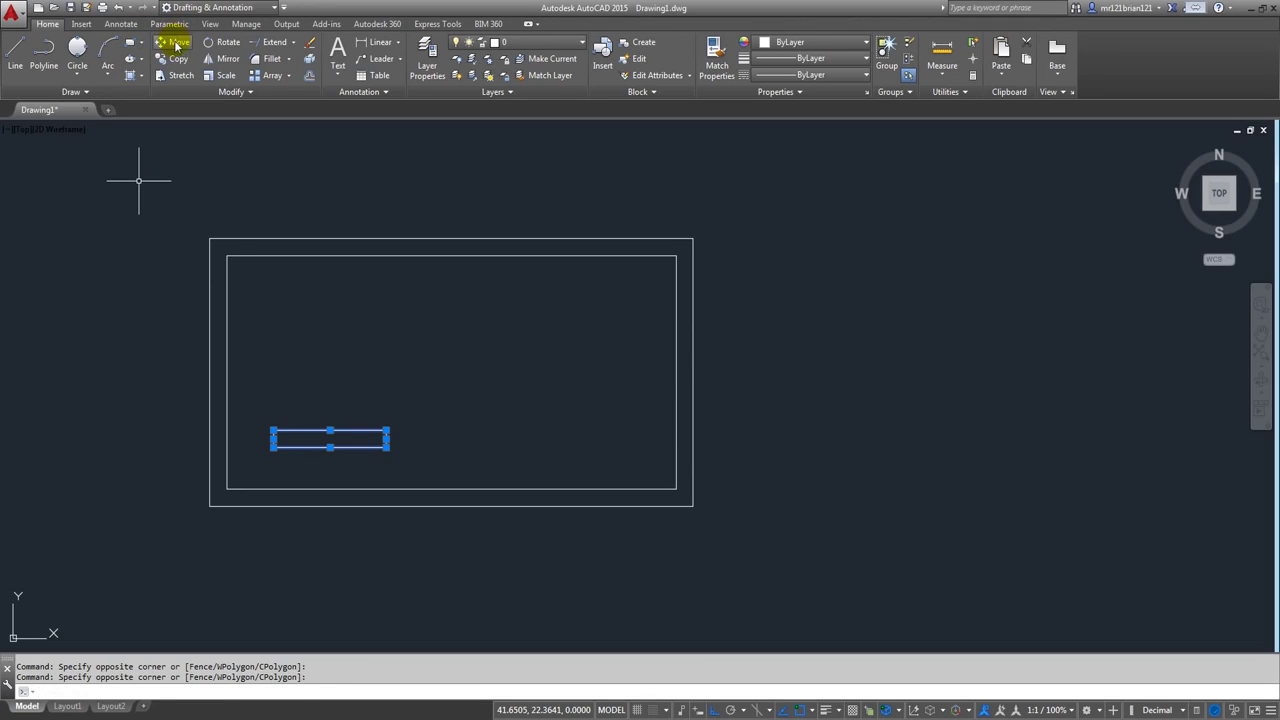
click(176, 43)
click(274, 432)
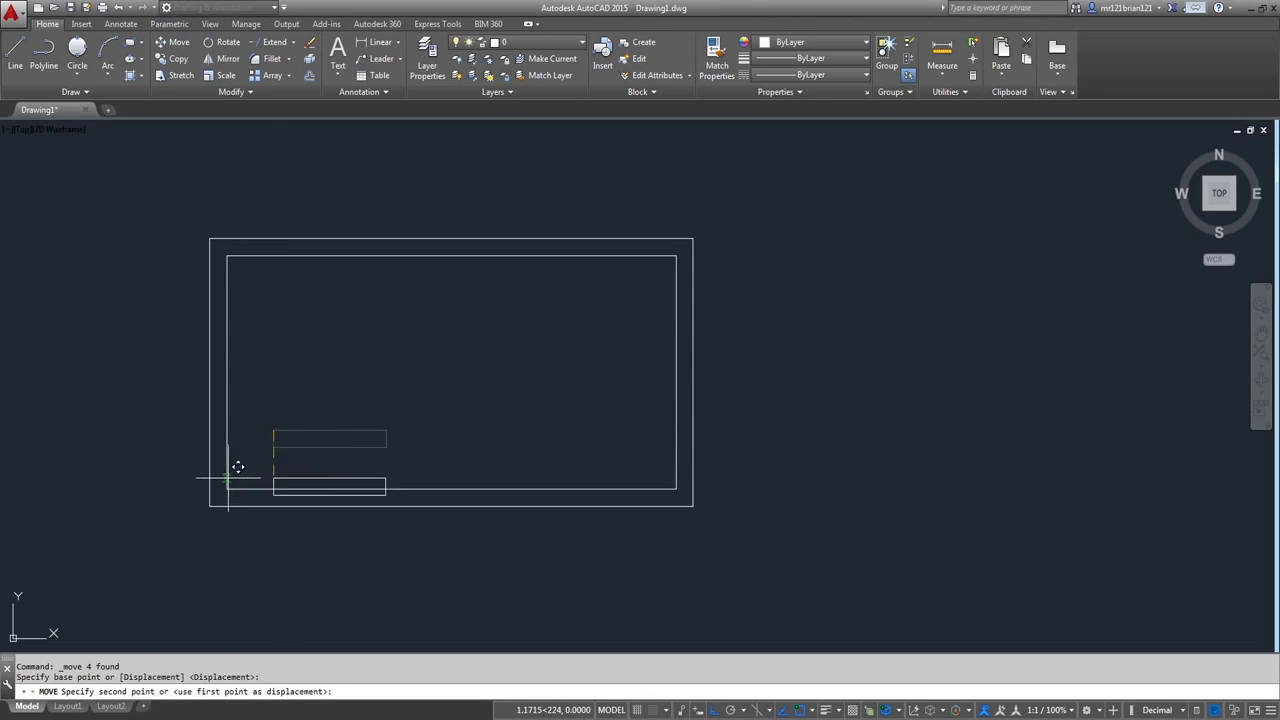
click(226, 489)
- Move the small rectangle again so its upper-left corner sits exactly on the inner rectangle's lower-left corner
scroll(213, 488, up, 4)
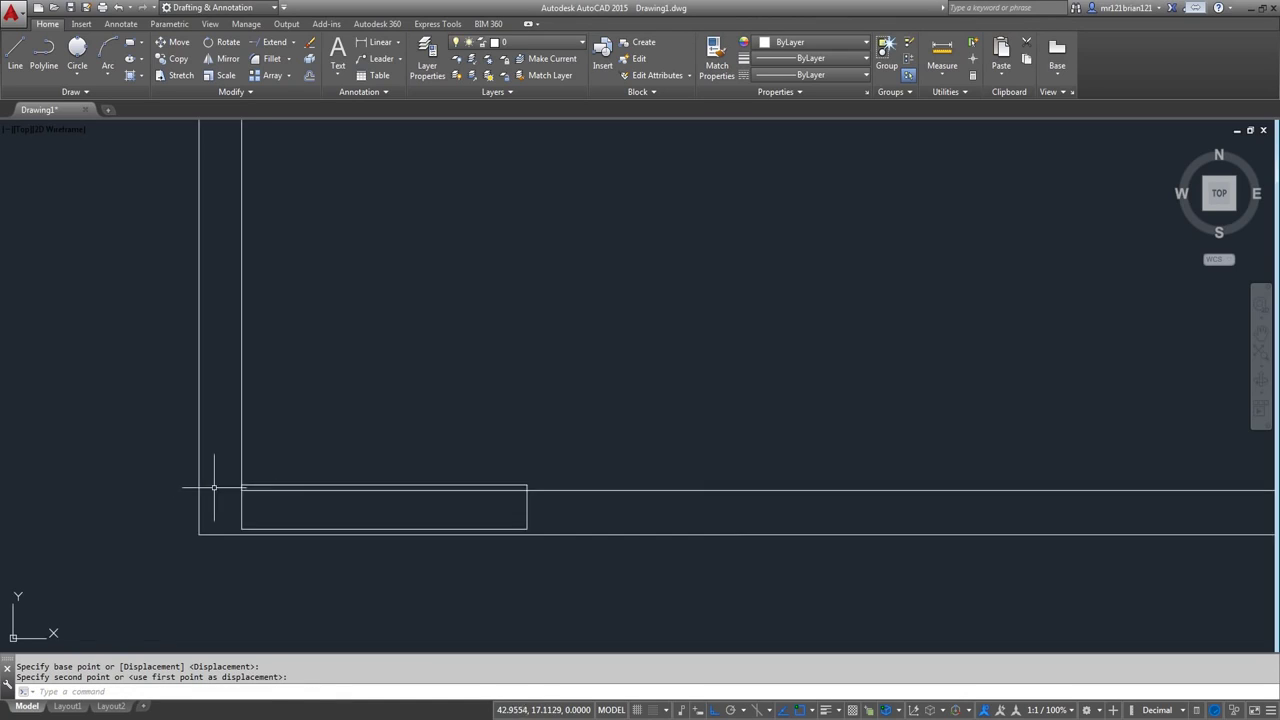
scroll(213, 488, up, 2)
click(238, 448)
click(800, 620)
key(Return)
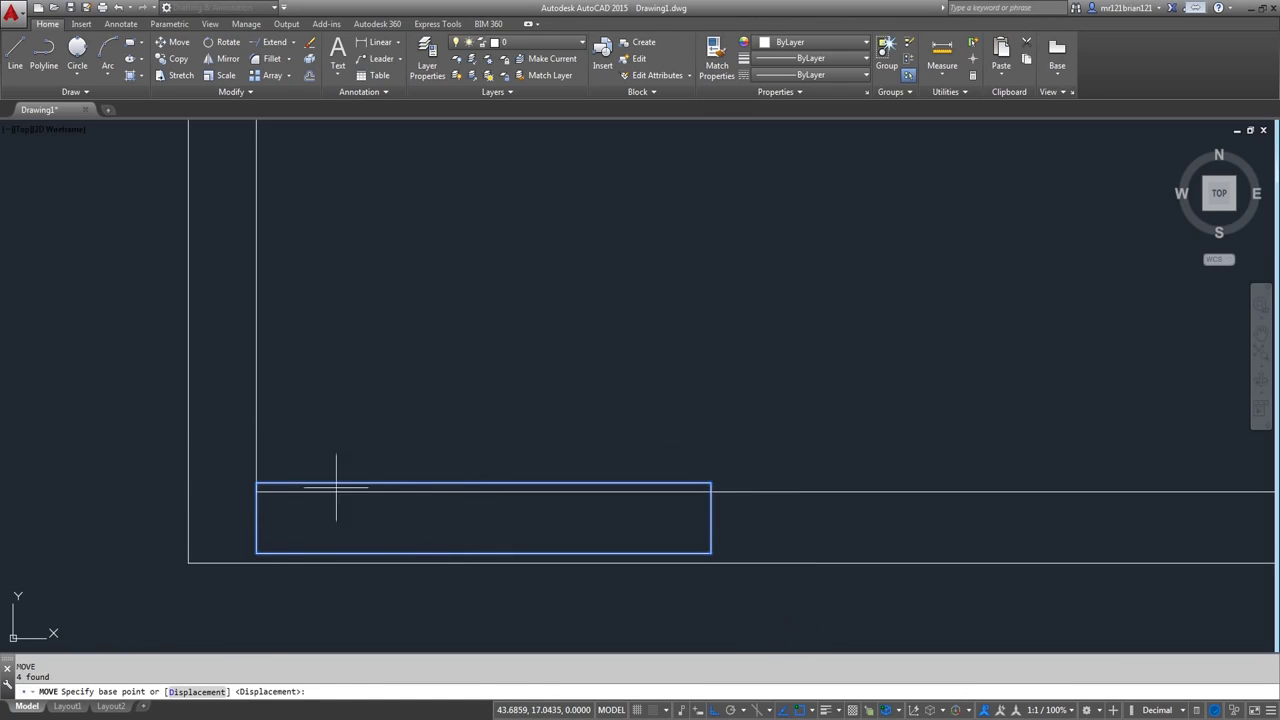
click(257, 483)
click(257, 491)
- Move the small rectangle 1 unit to the right along the bottom wall
scroll(242, 440, down, 4)
click(241, 437)
click(474, 540)
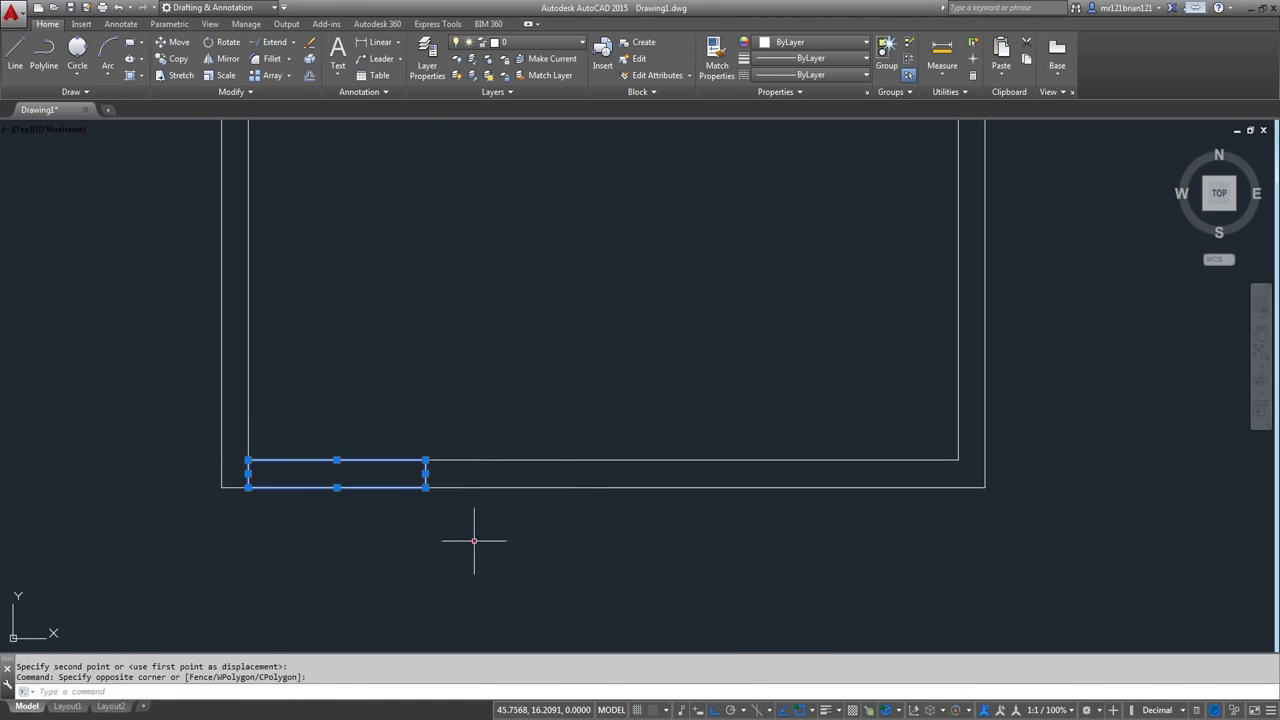
text(m)
key(Return)
click(306, 318)
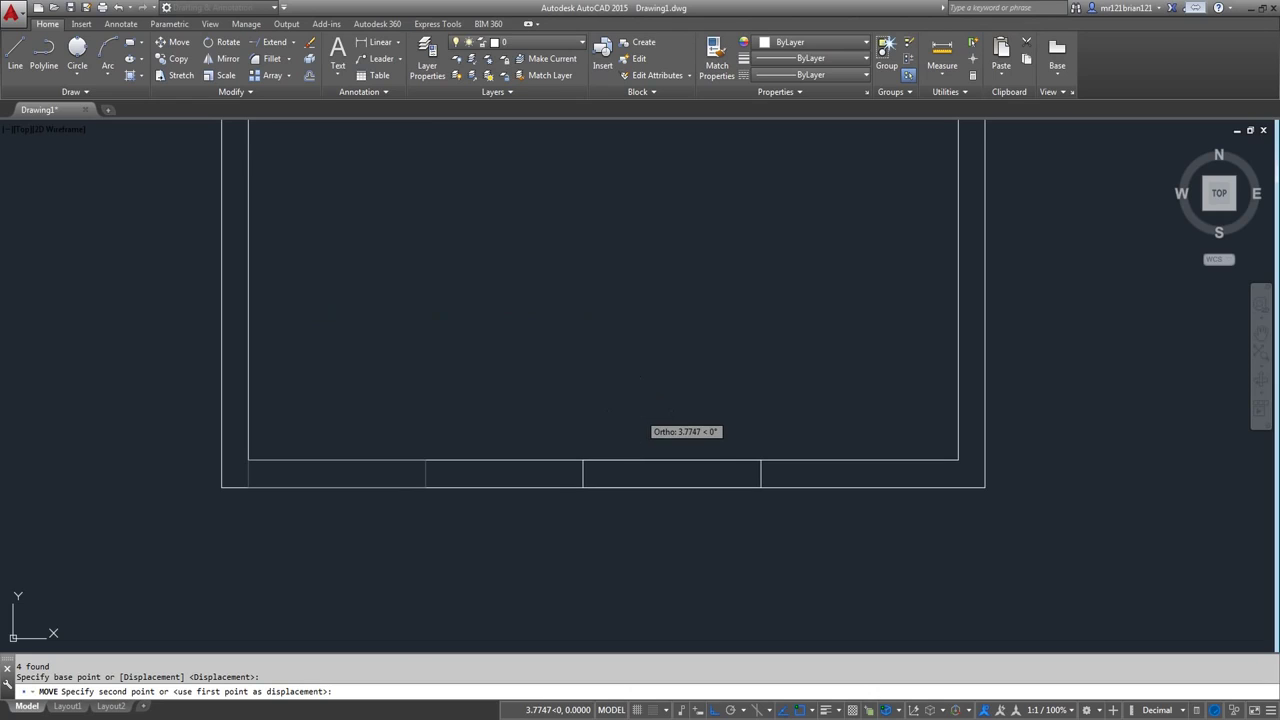
text(1)
key(Return)
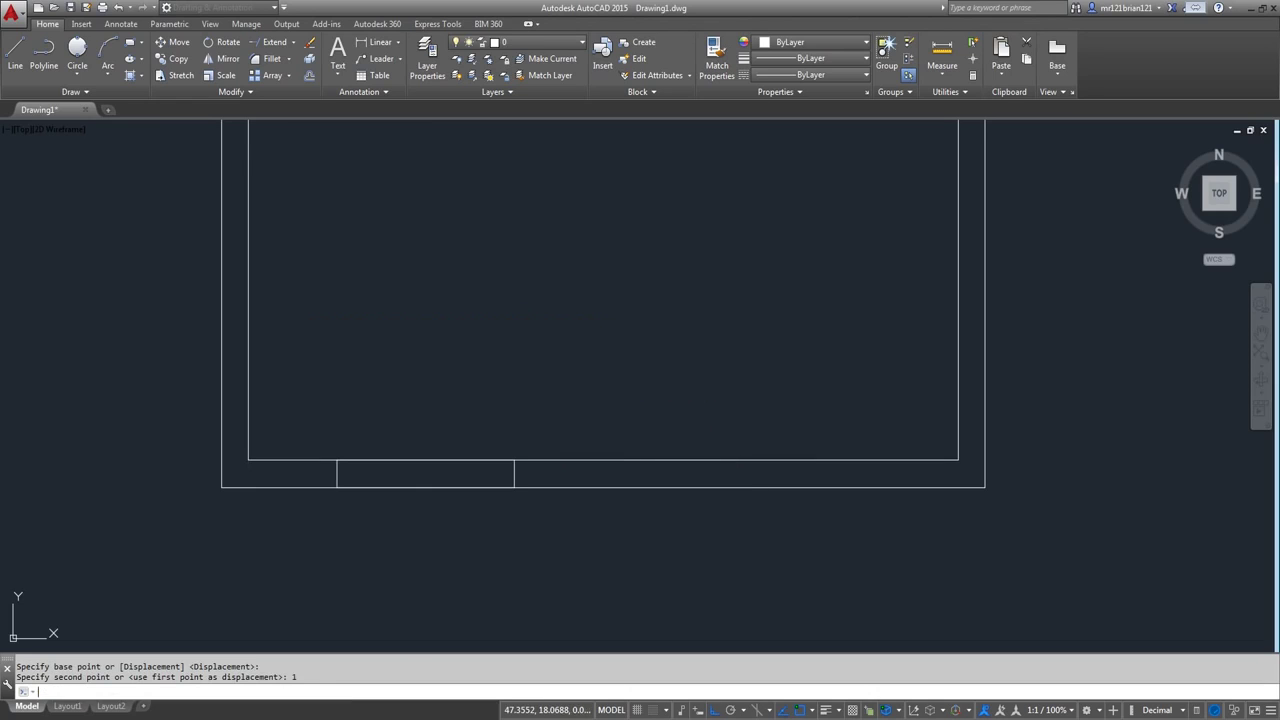
- Mirror the small rectangle about the vertical line through the bottom edge's midpoint, keeping the original
scroll(270, 330, down, 1)
click(274, 363)
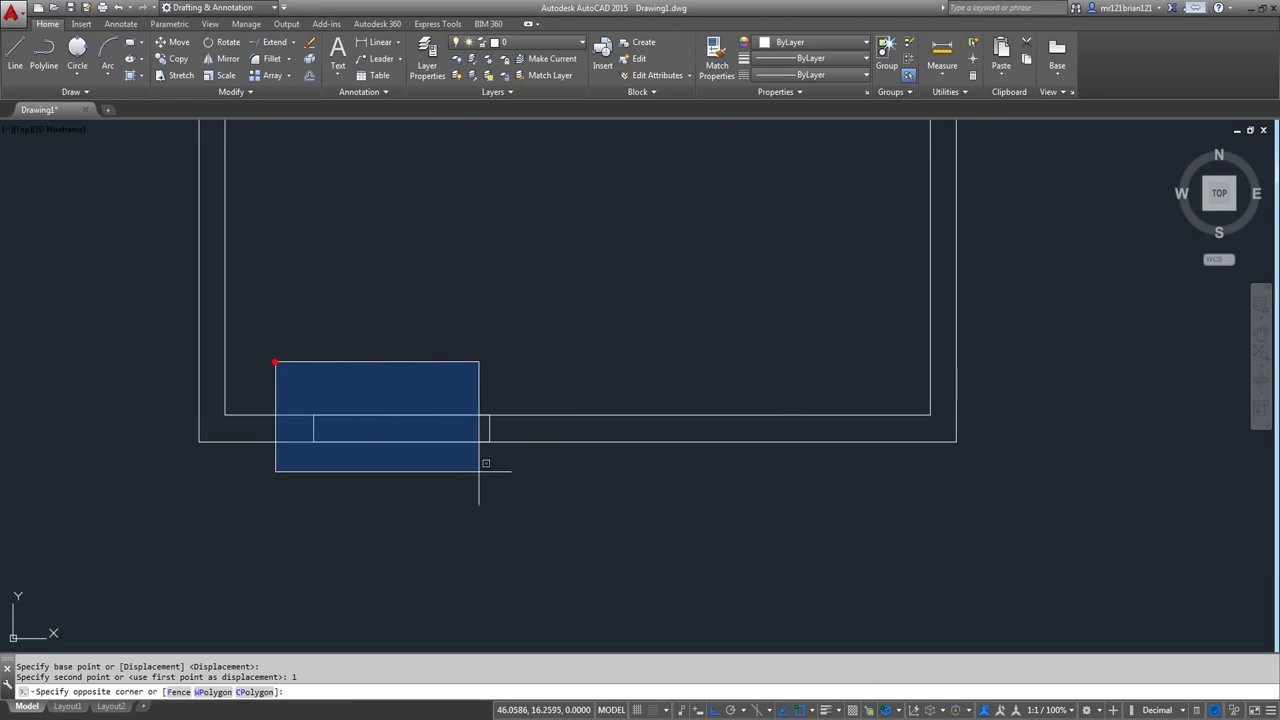
click(500, 470)
scroll(270, 294, down, 2)
click(221, 58)
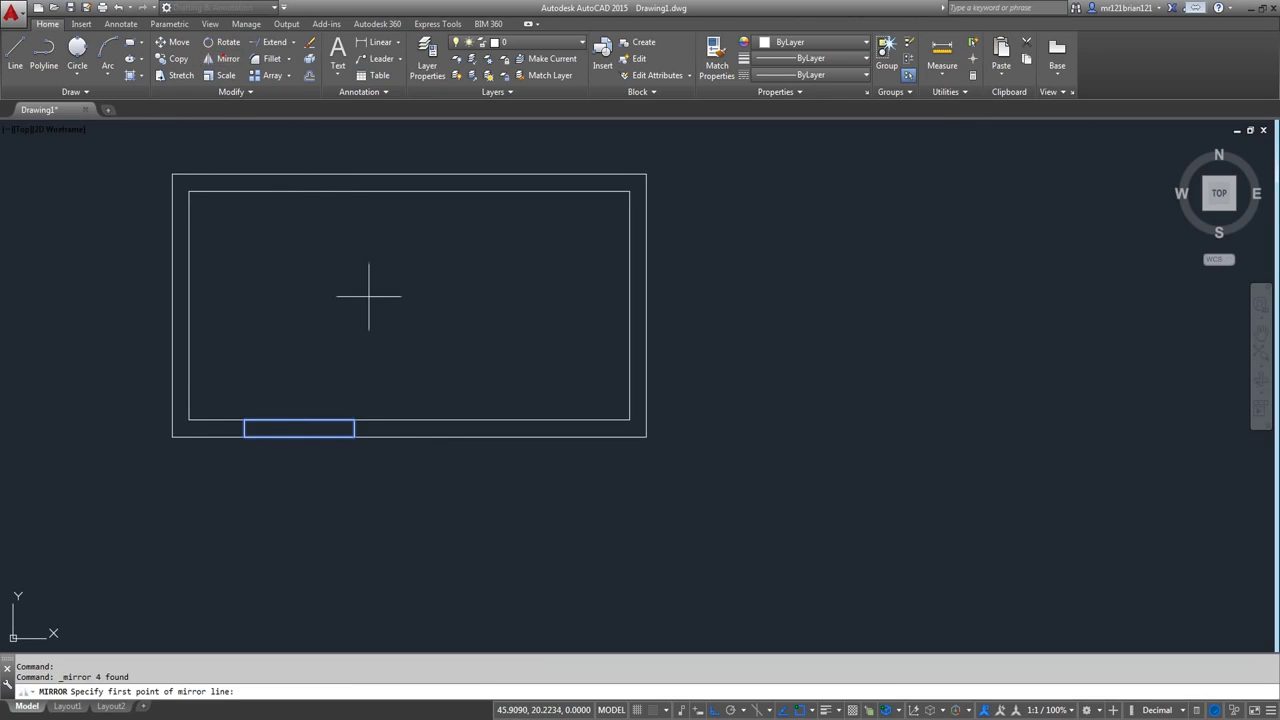
click(413, 420)
click(409, 320)
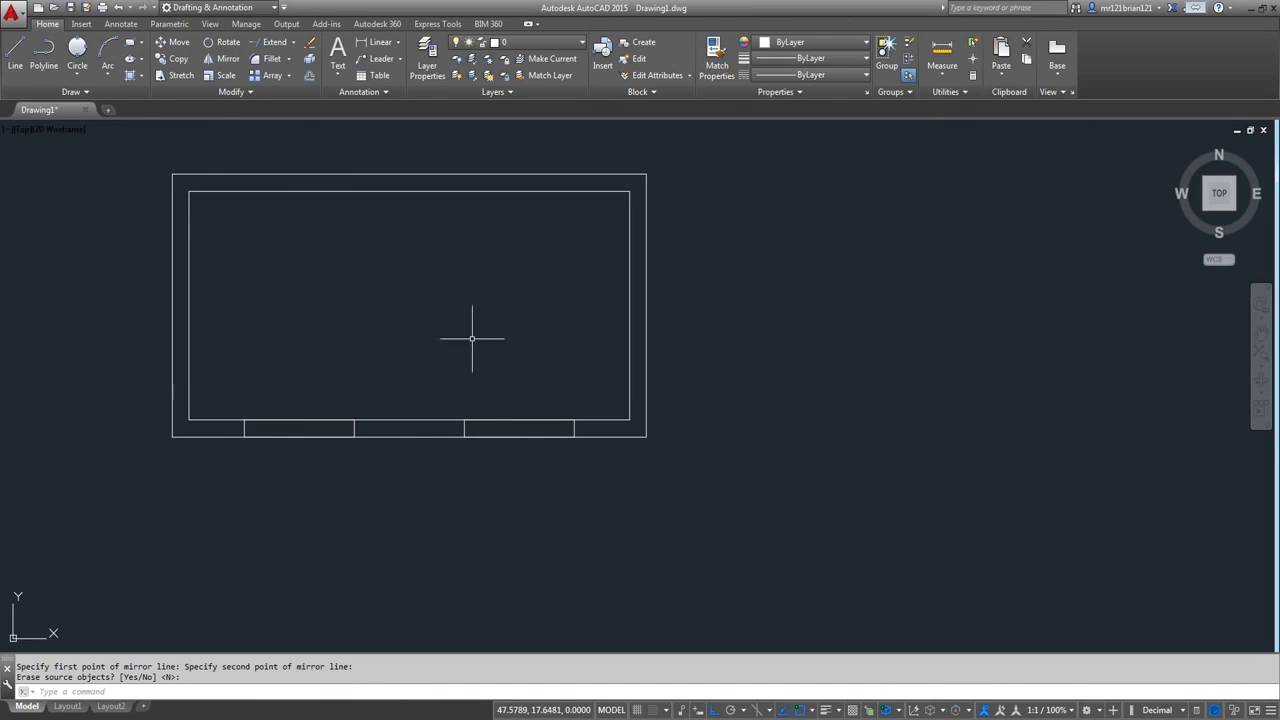
- Draw three lines up 2, left 2 and back down from the inner rectangle's upper-right corner to its top edge
scroll(391, 406, up, 2)
scroll(243, 371, down, 4)
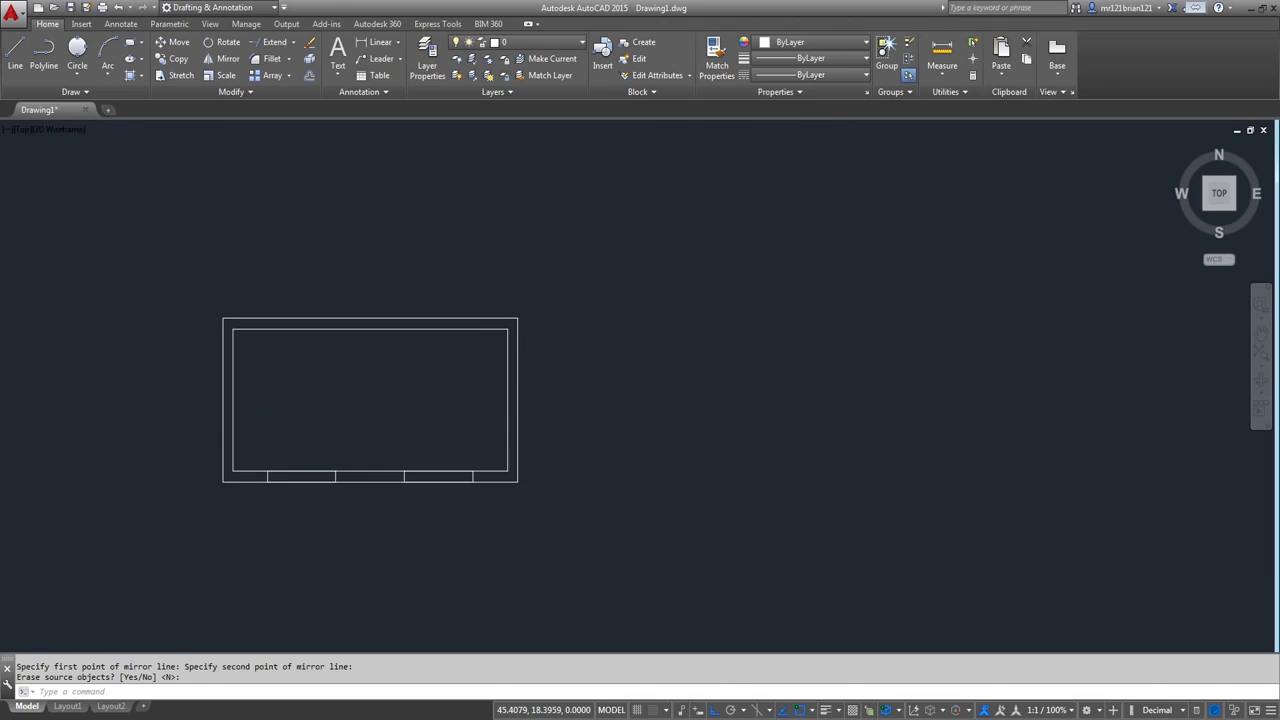
scroll(280, 406, up, 2)
middle_drag(575, 255, 575, 283)
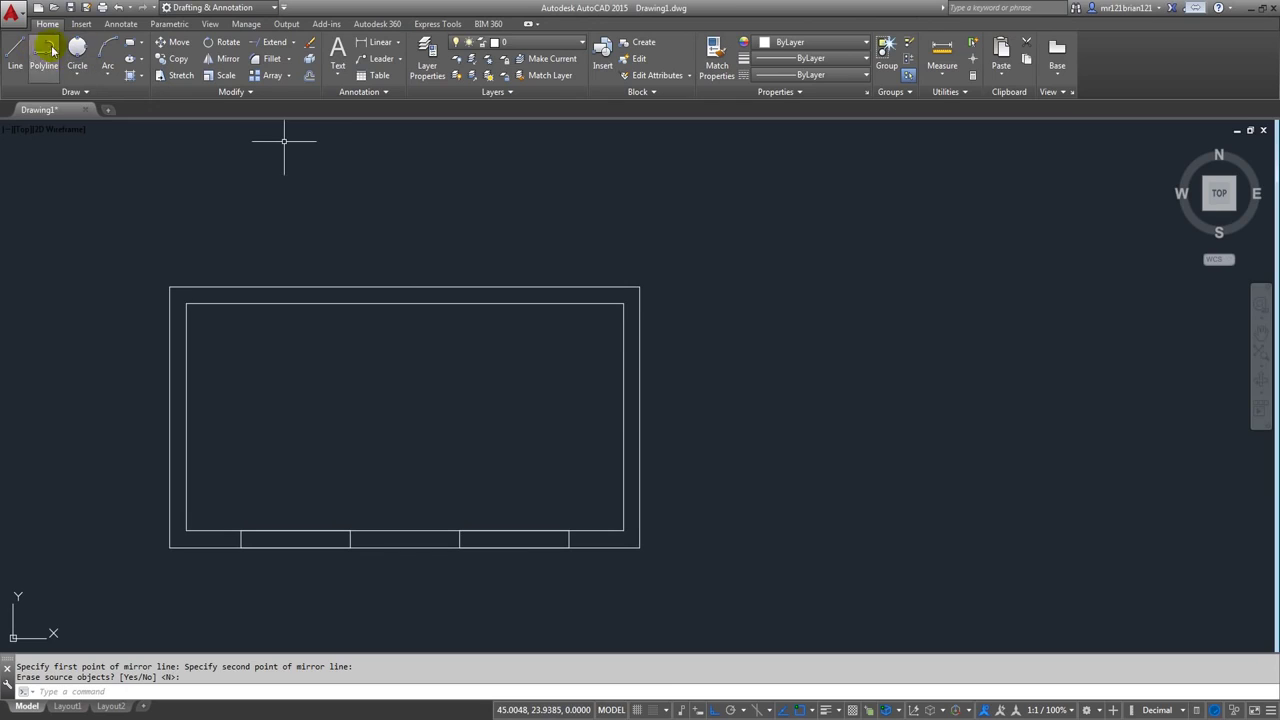
click(15, 50)
click(622, 303)
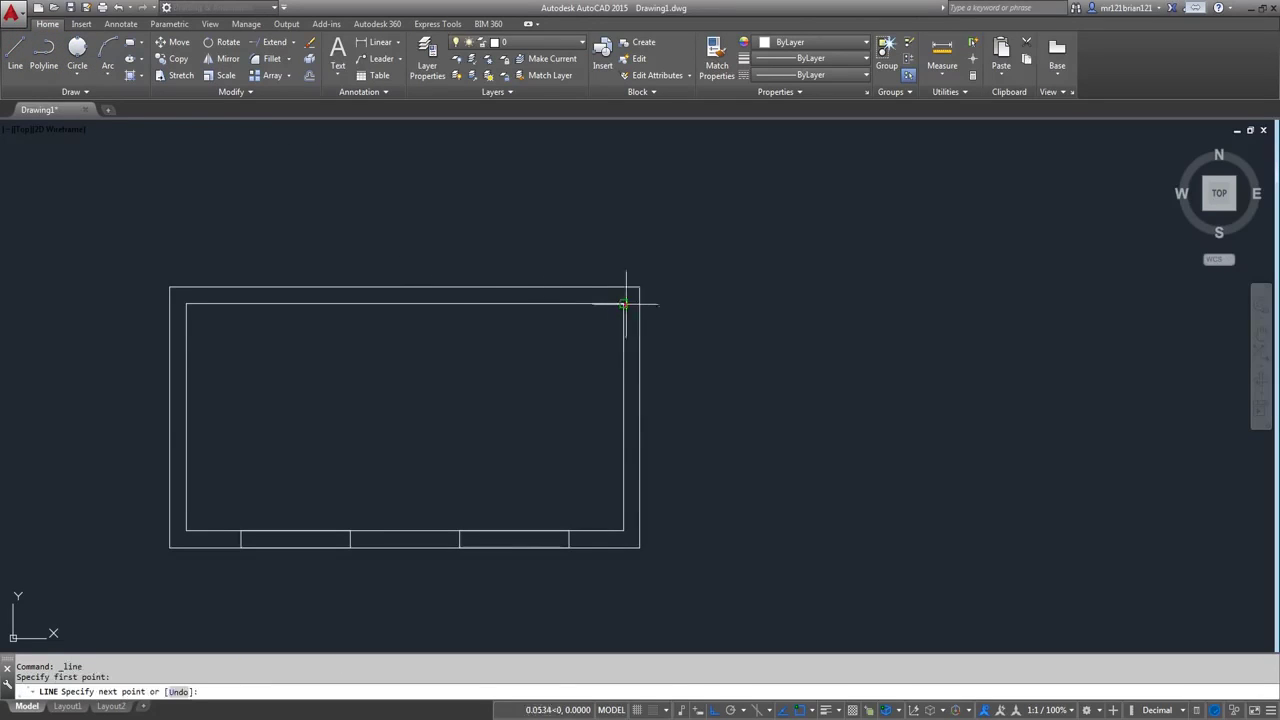
text(2)
key(Return)
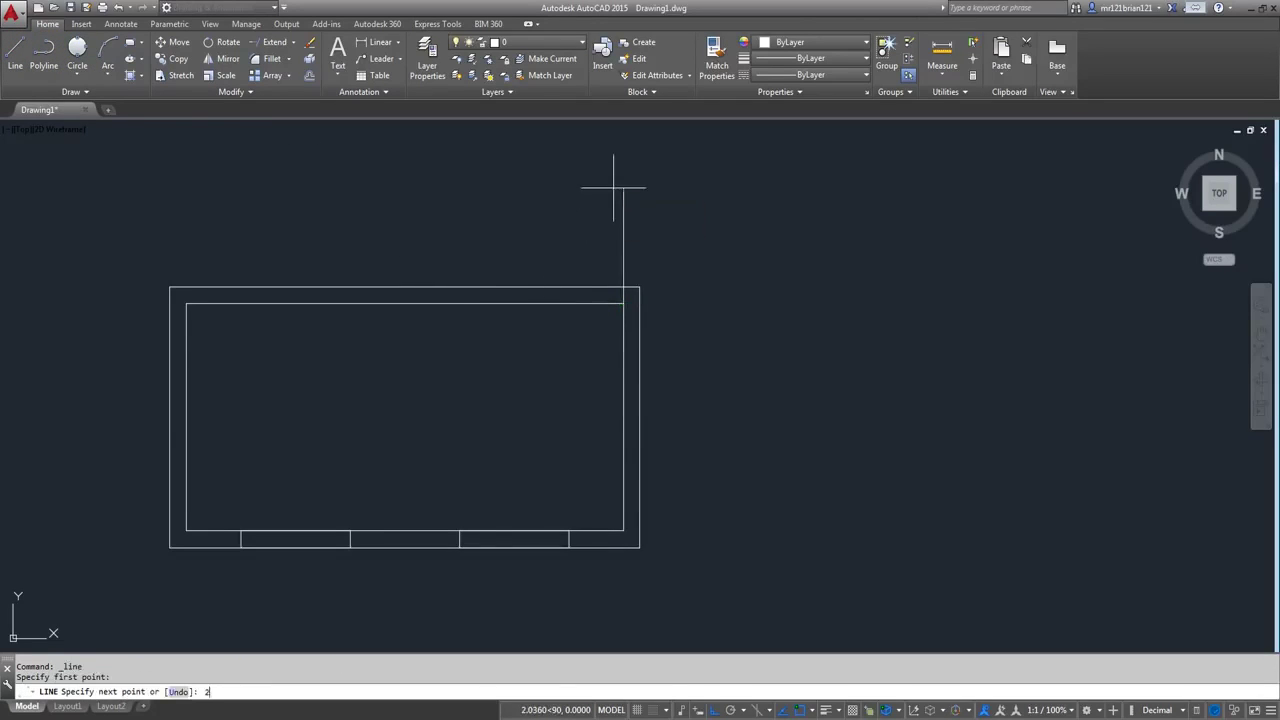
text(2)
key(Return)
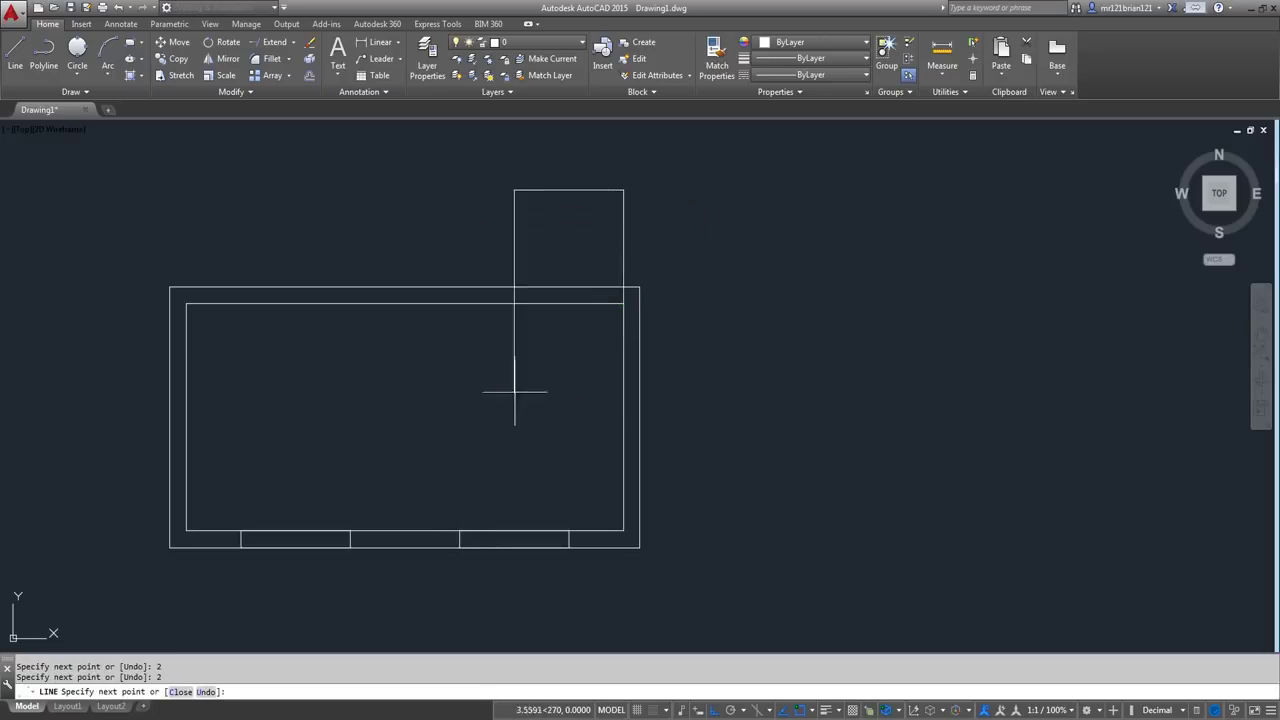
click(515, 305)
key(Return)
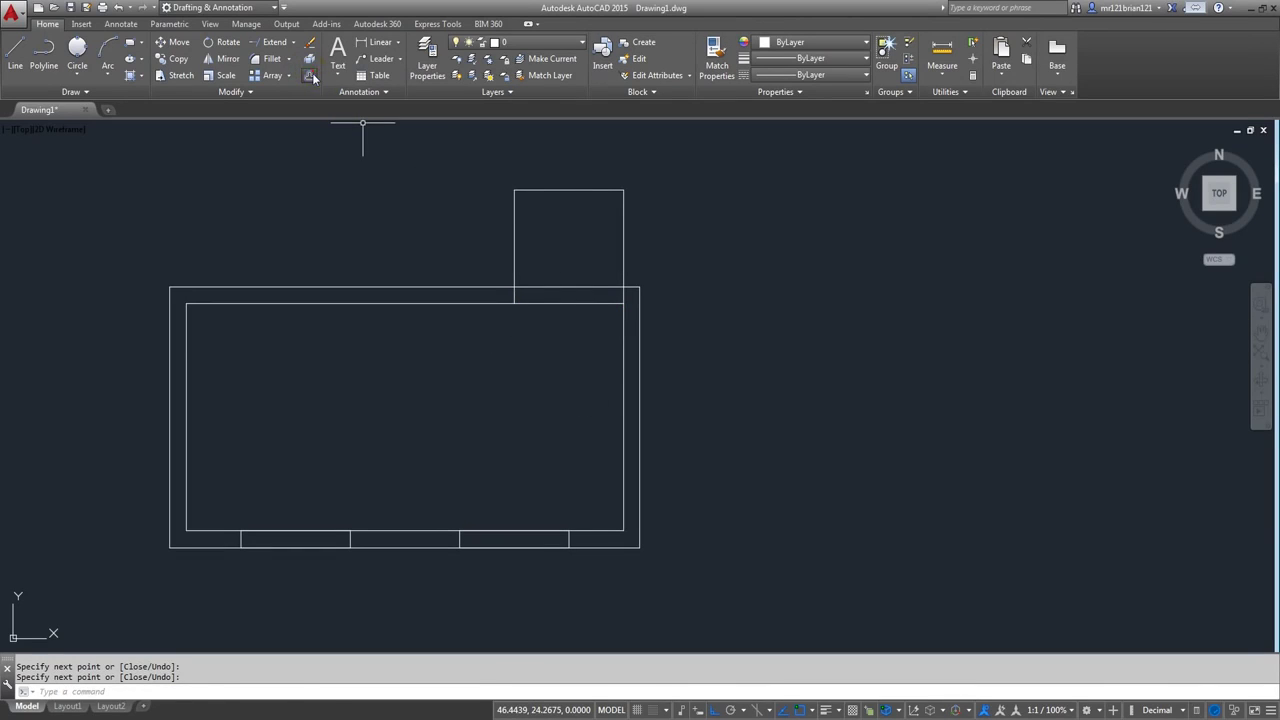
- Erase the right side of the 2 by 2 line outline above the rectangle, and undo the erasure
click(311, 77)
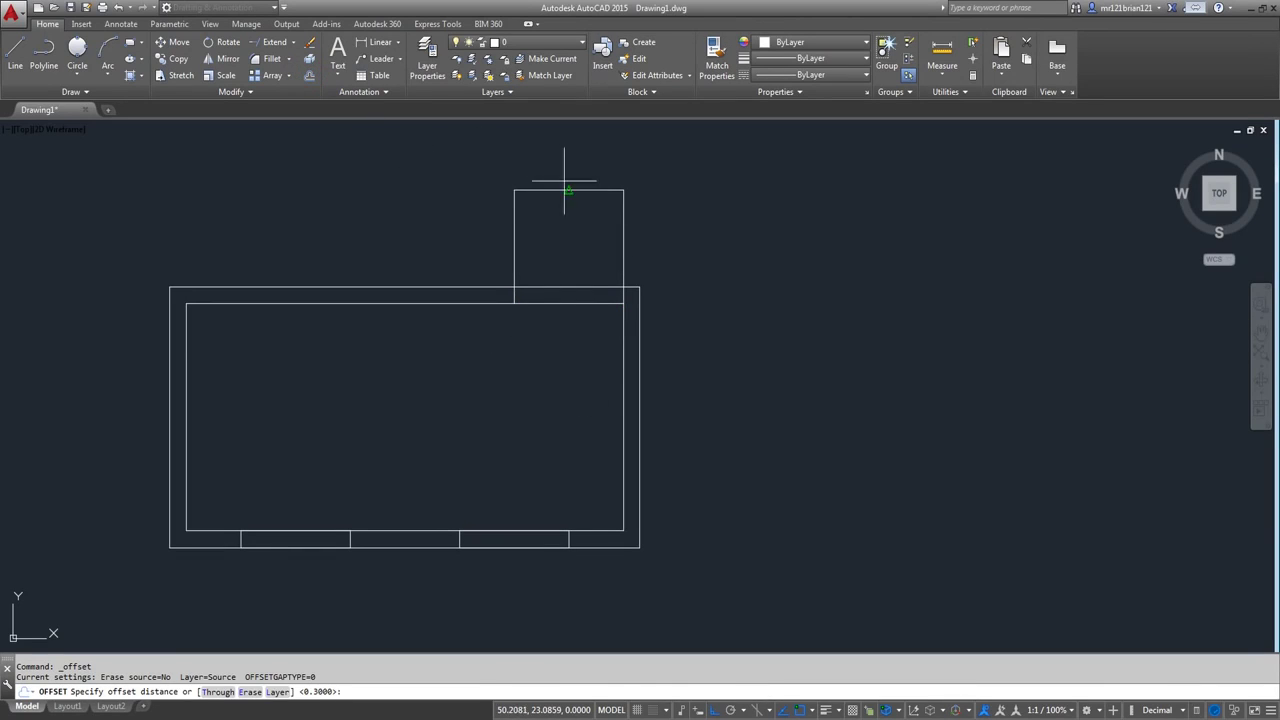
key(Escape)
click(630, 216)
click(555, 235)
key(Delete)
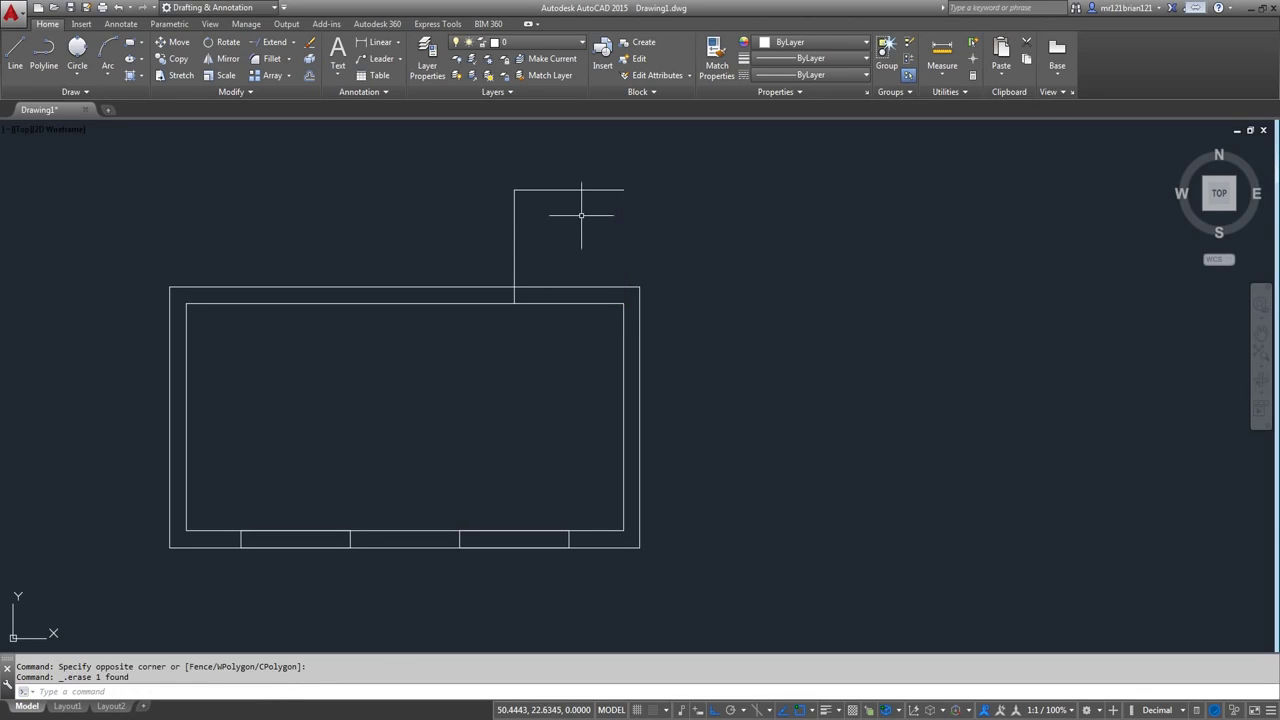
key(ctrl+z)
- Offset the right and top lines of the 2 by 2 outline outward by .3
click(311, 77)
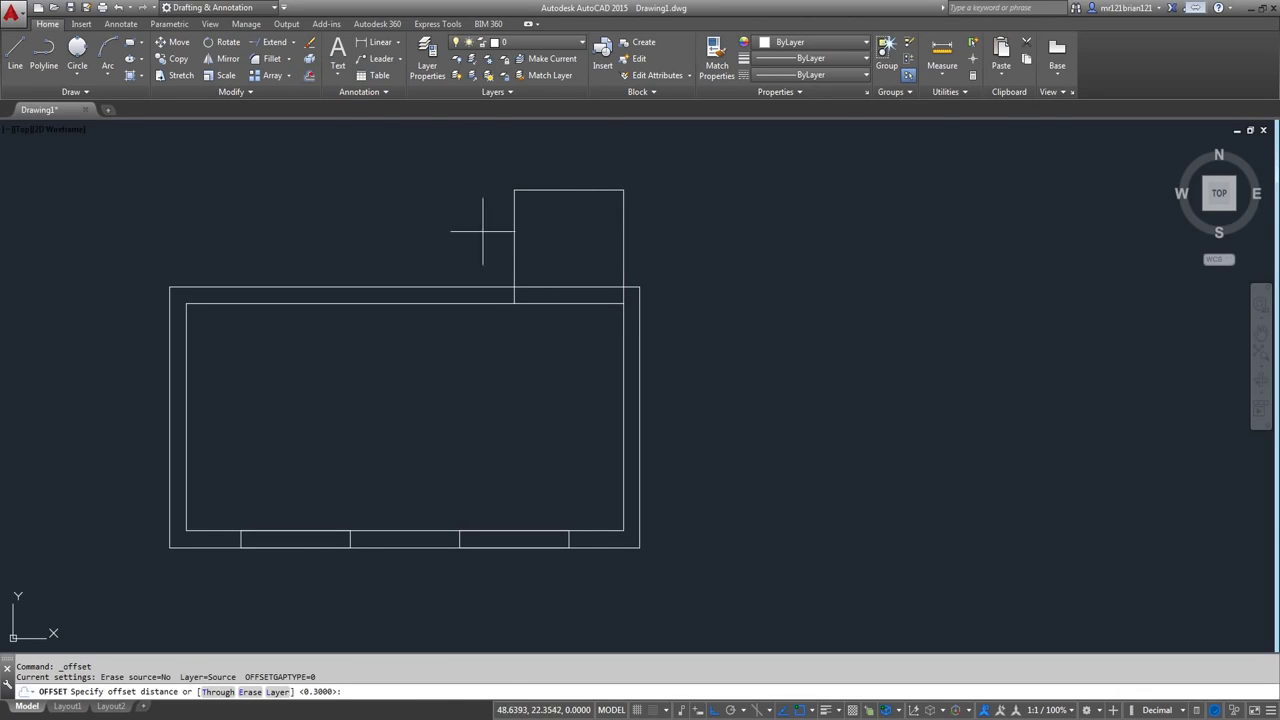
click(313, 230)
text(.3)
key(Return)
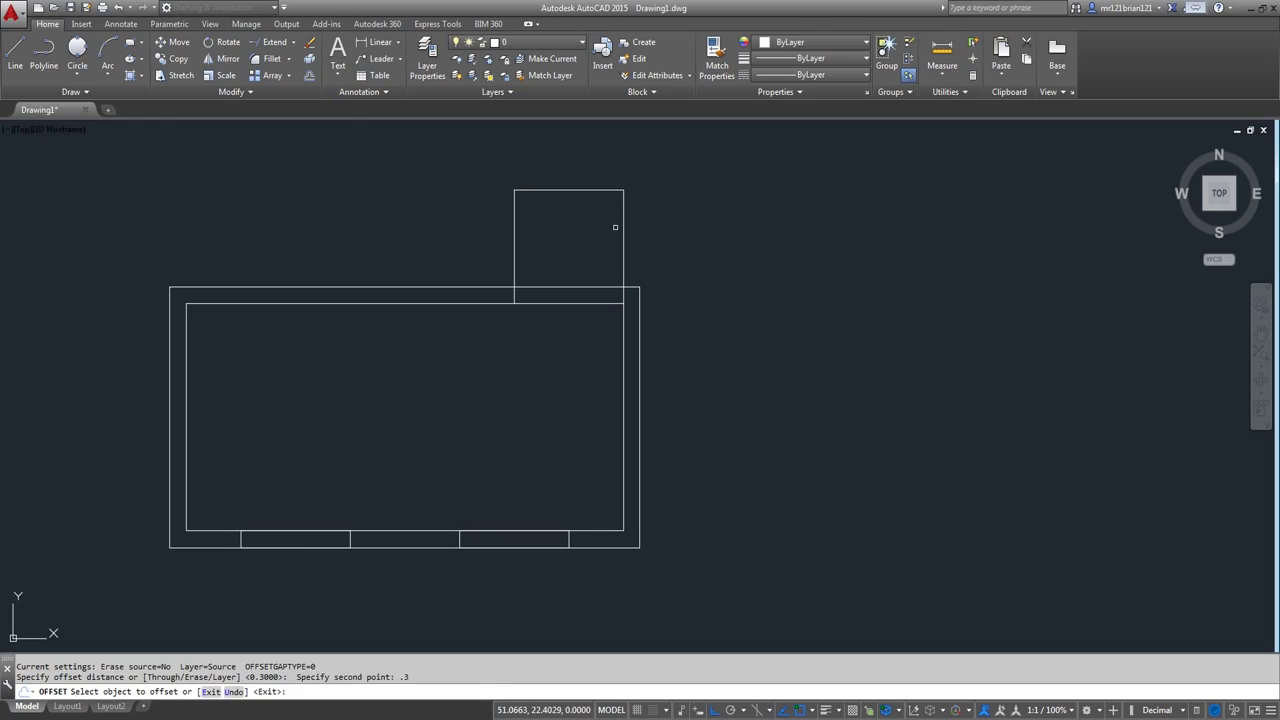
click(624, 215)
click(658, 217)
click(559, 186)
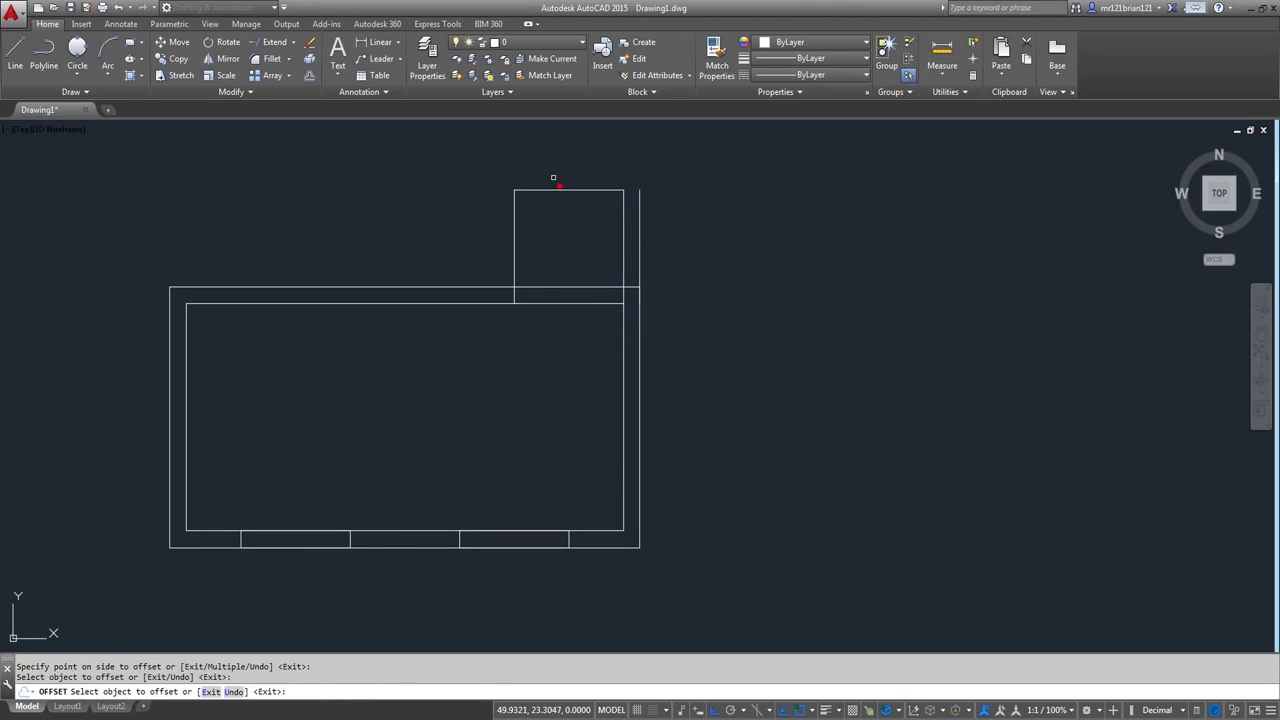
click(556, 190)
click(537, 150)
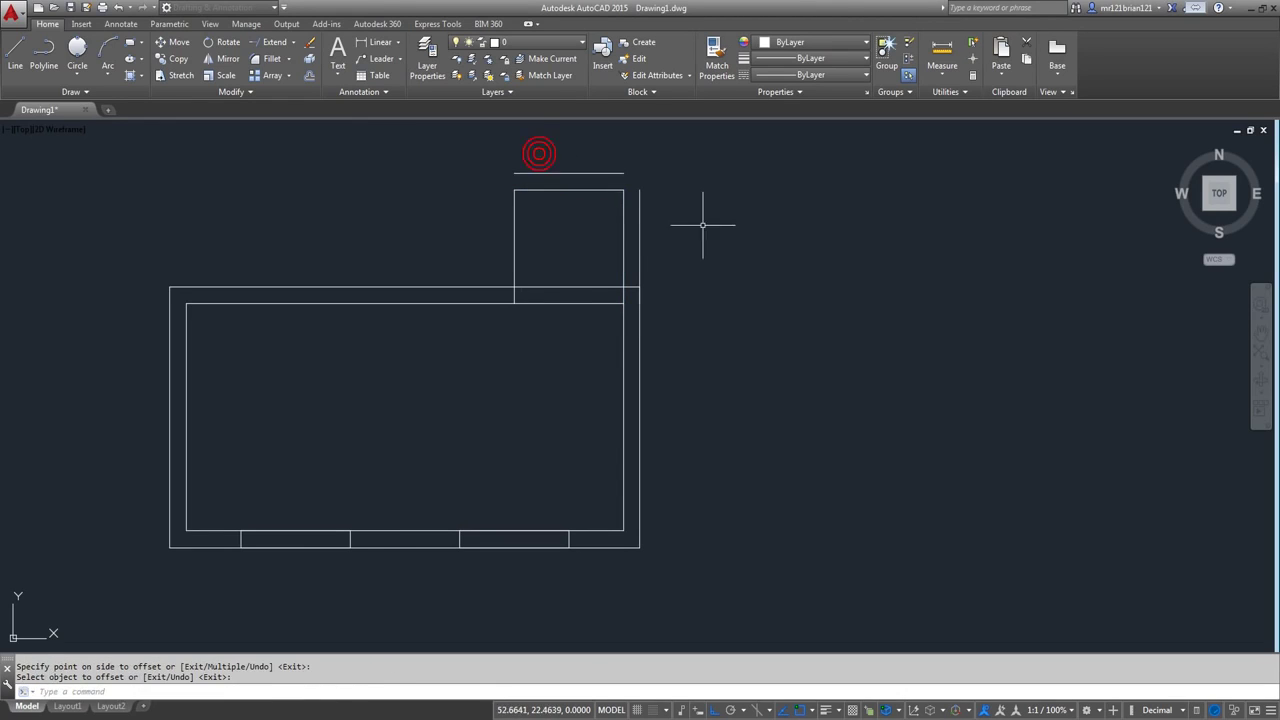
- Erase the 2 by 2 line outline and its offset lines above the rectangle
click(702, 160)
click(566, 196)
key(Delete)
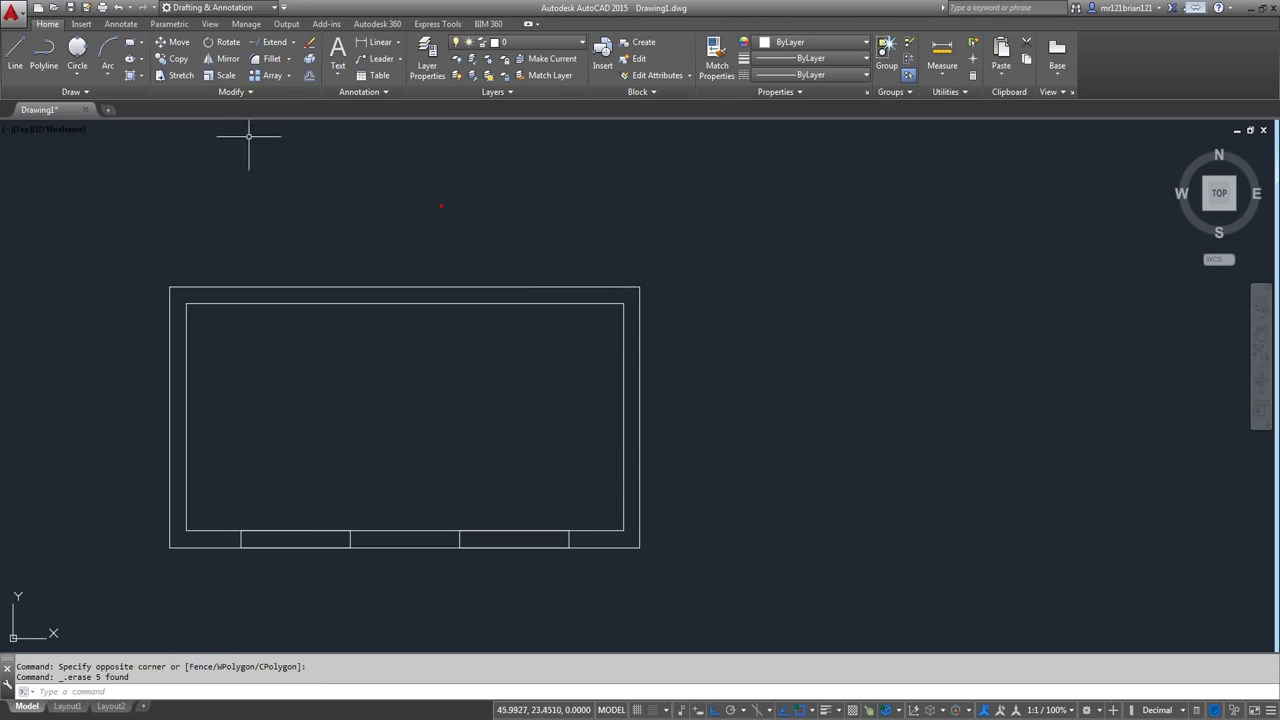
- Draw a polyline segment 2 units up from the inner rectangle's upper-right corner, and erase it
click(43, 55)
click(623, 303)
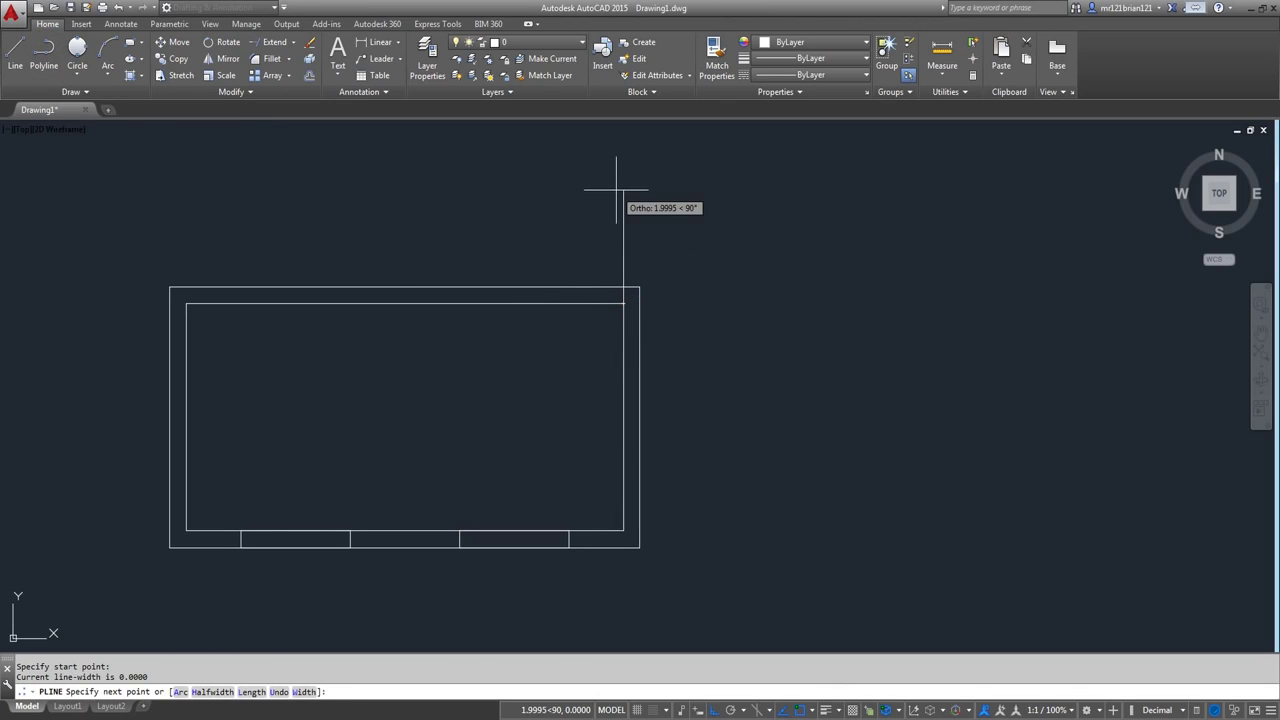
text(2)
key(Return)
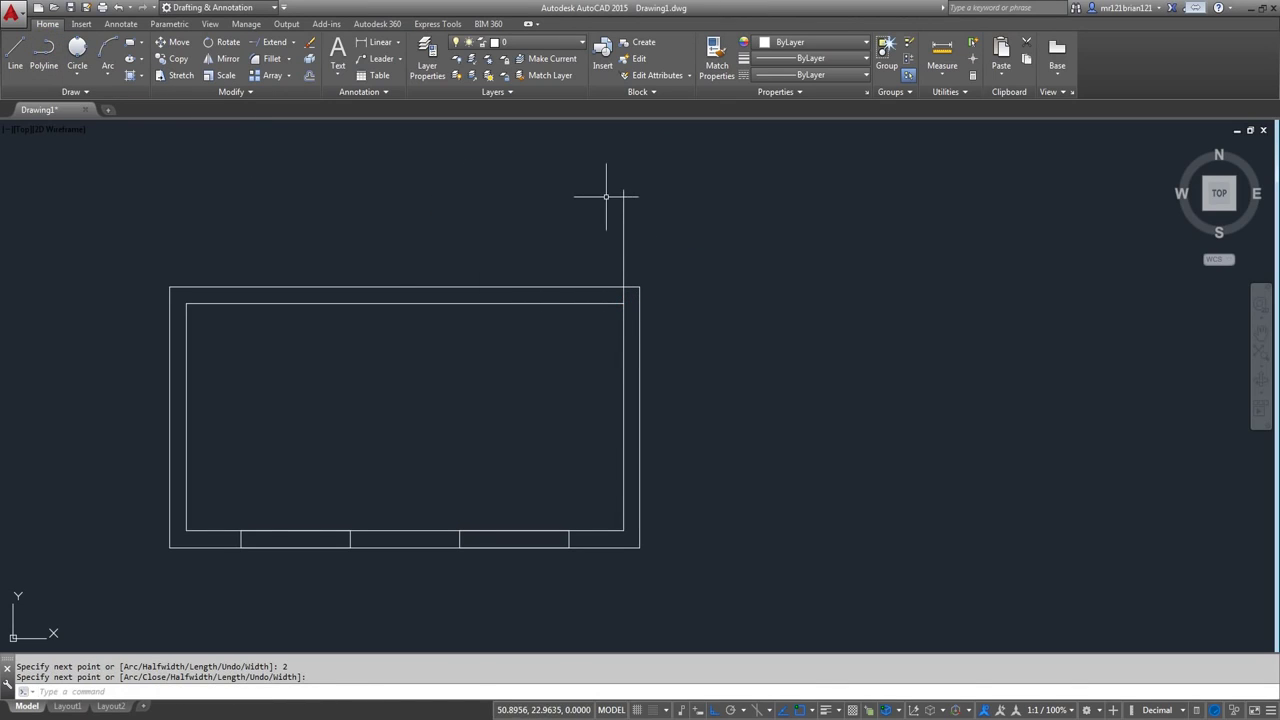
key(Escape)
click(663, 197)
click(586, 223)
key(Delete)
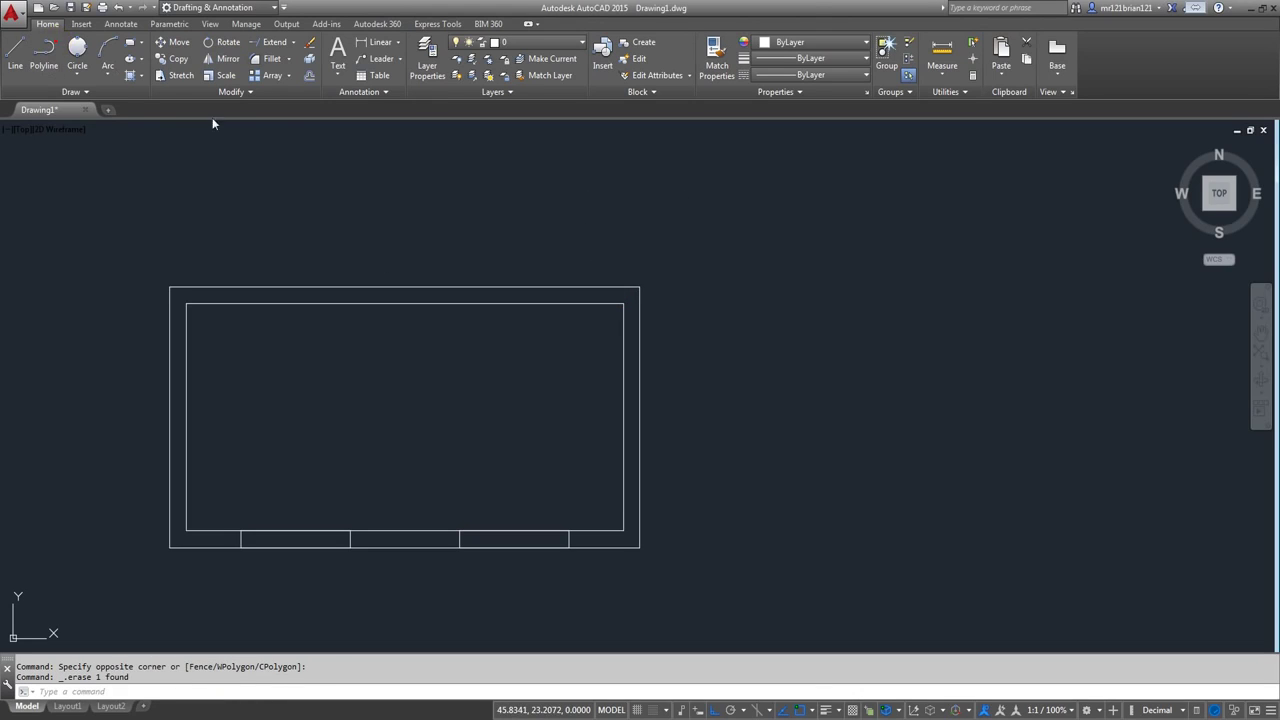
- Draw a polyline 2 up, 2 left and 2 down from the inner rectangle's upper-right corner, and select it
click(44, 53)
click(627, 297)
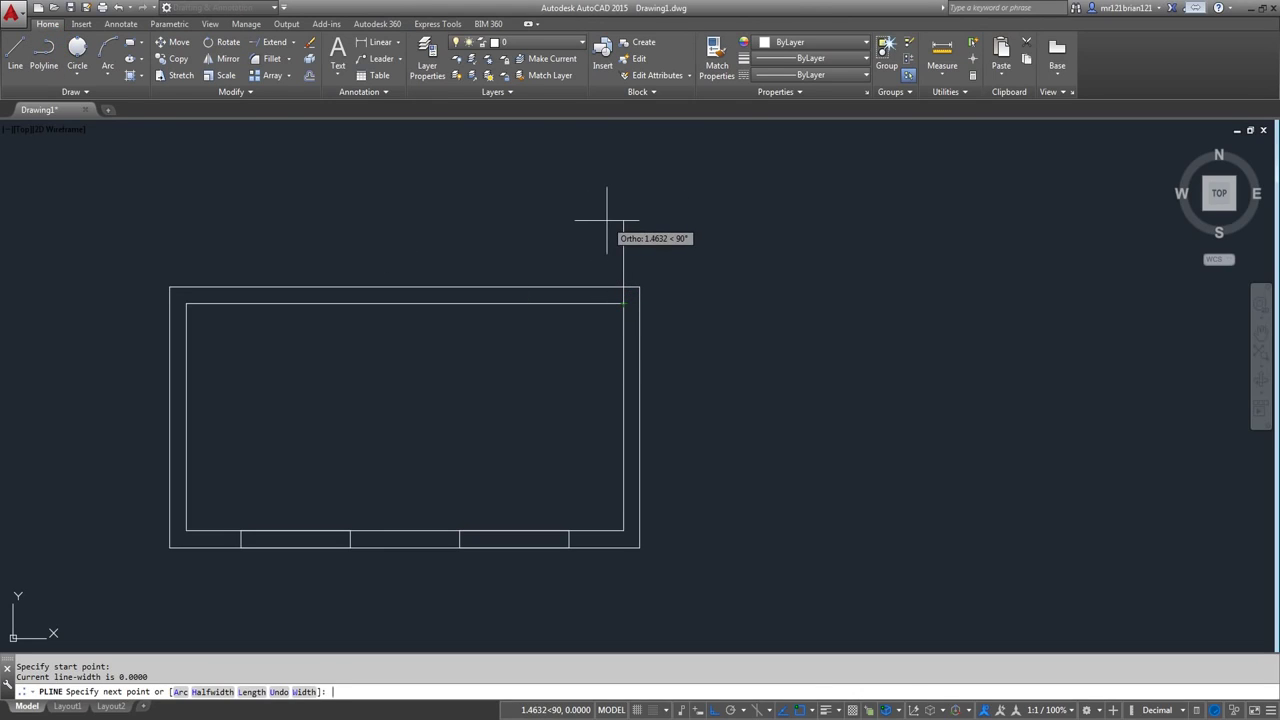
text(2)
key(Return)
text(2)
key(Return)
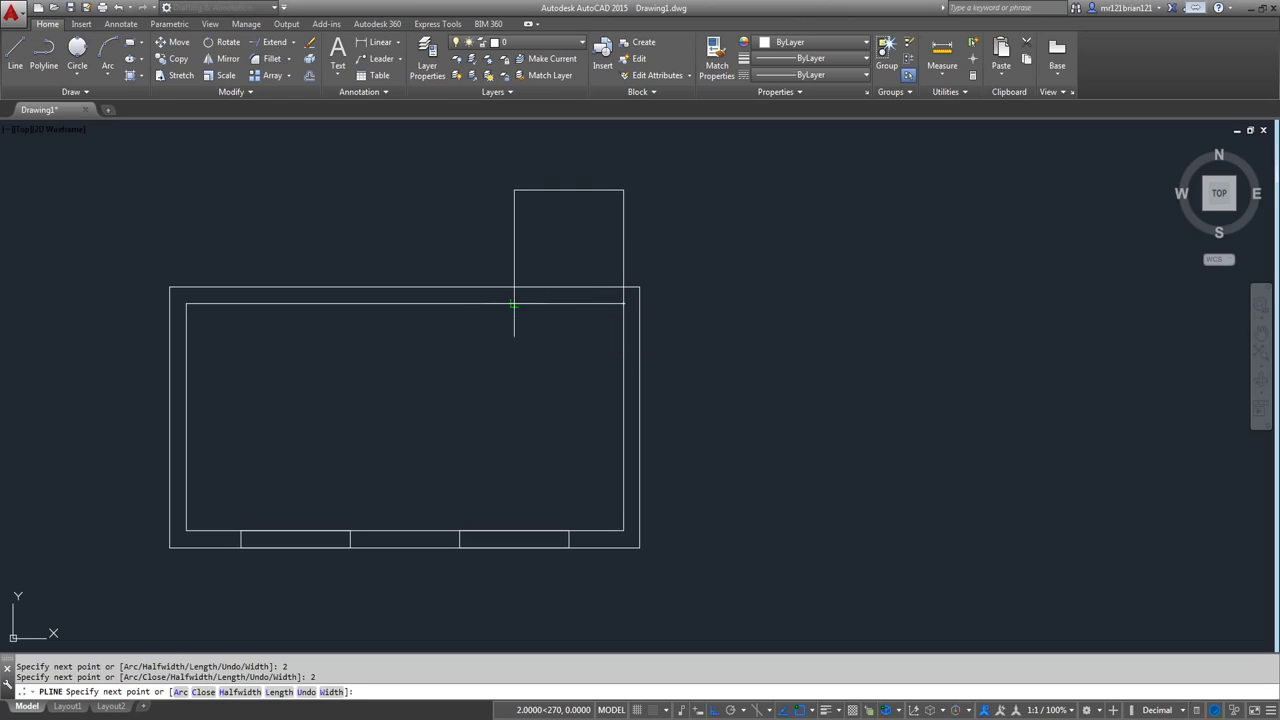
text(2)
key(Return)
key(Return)
click(534, 166)
click(481, 225)
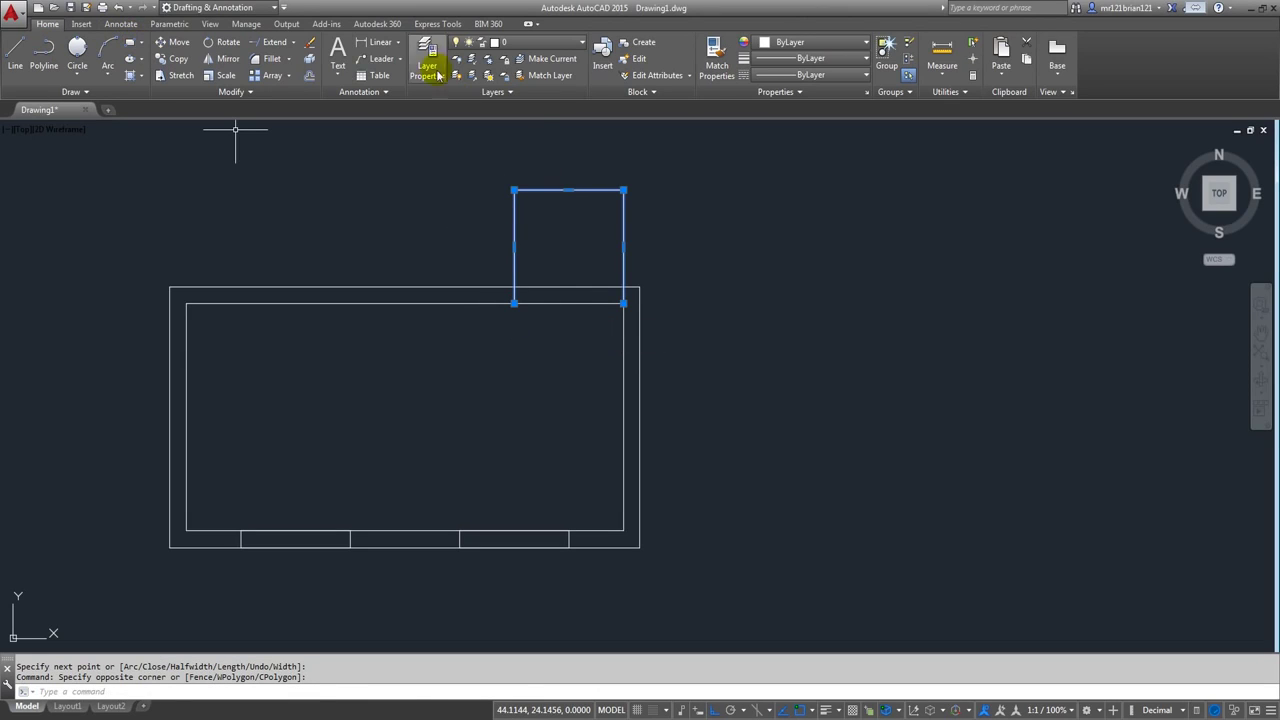
- Offset the 2 by 2 polyline extension outward by .3
click(309, 75)
click(510, 245)
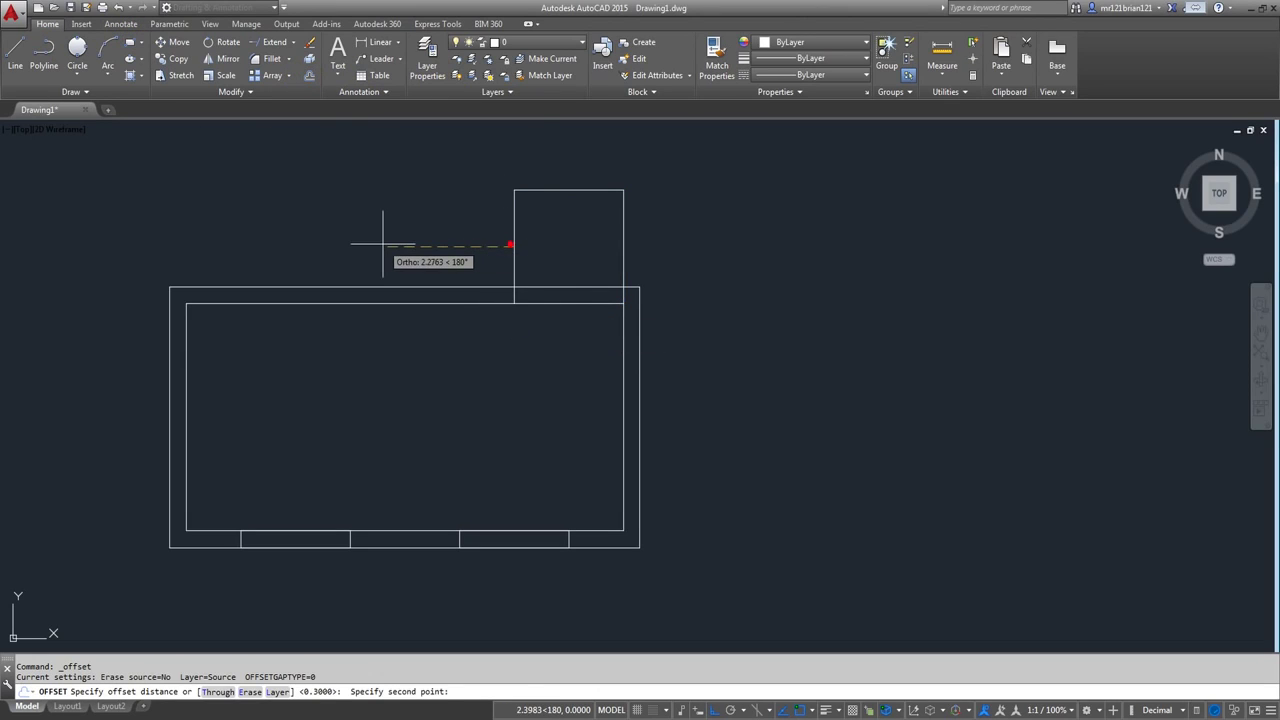
text(.3)
key(Return)
click(376, 238)
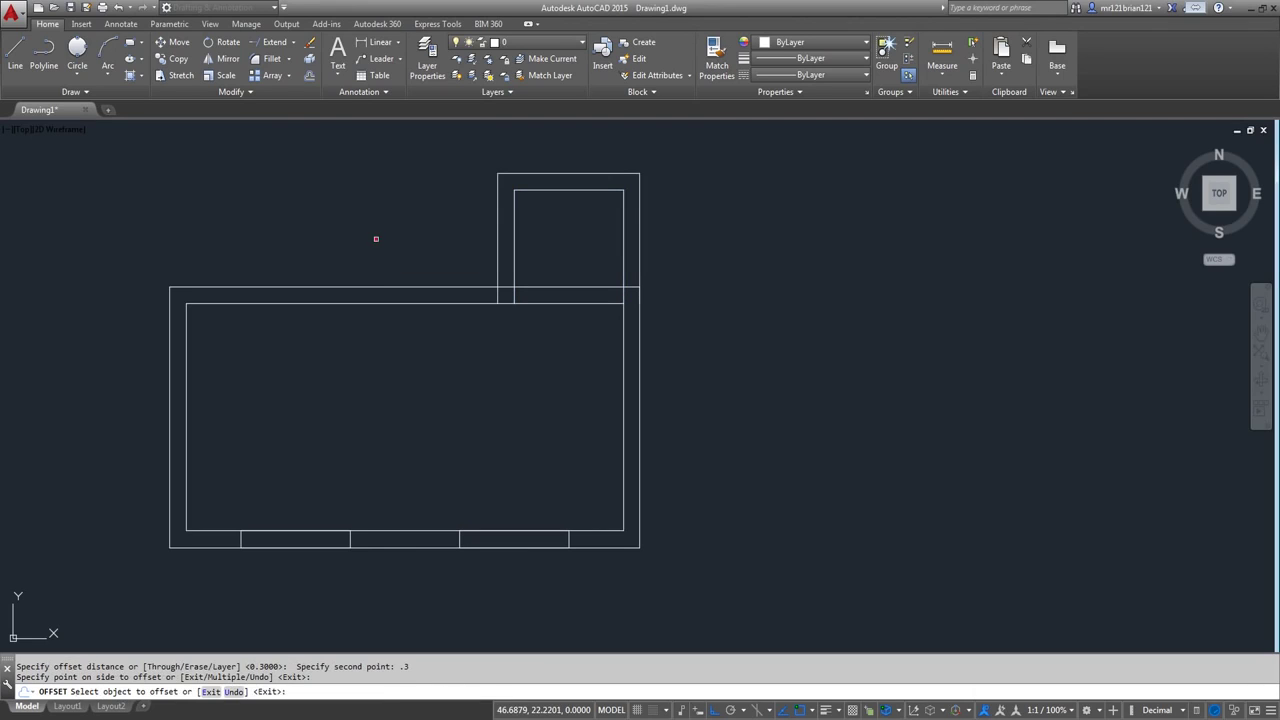
key(Return)
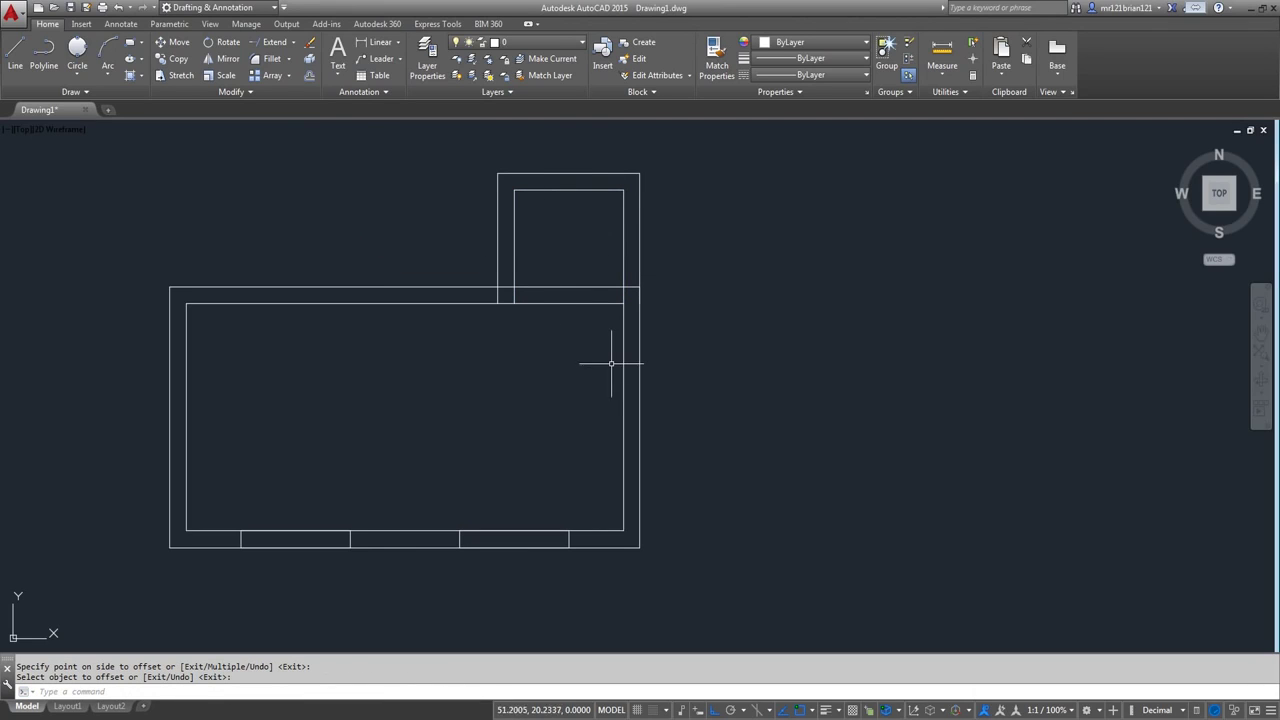
- Trim the overlapping wall lines where the extension meets the top of the rectangle, opening the two spaces into each other
click(294, 43)
click(265, 52)
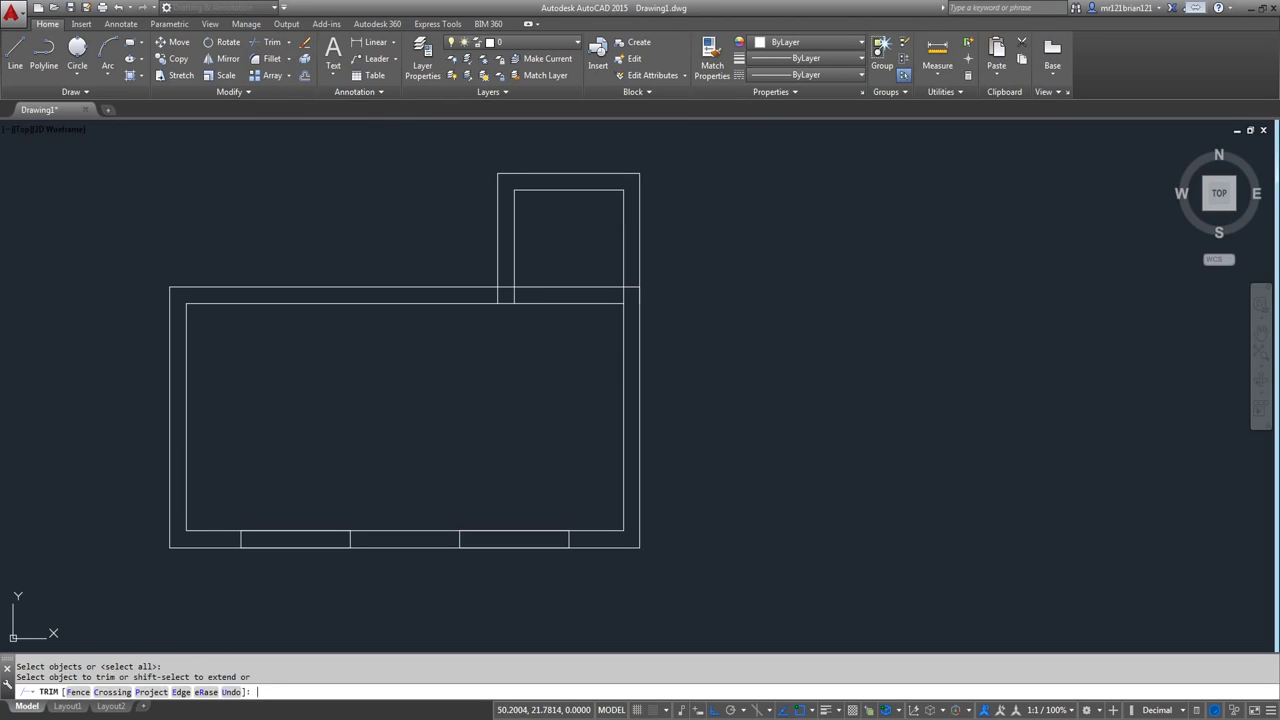
key(Return)
click(272, 43)
key(Return)
scroll(578, 261, up, 2)
click(578, 259)
click(478, 390)
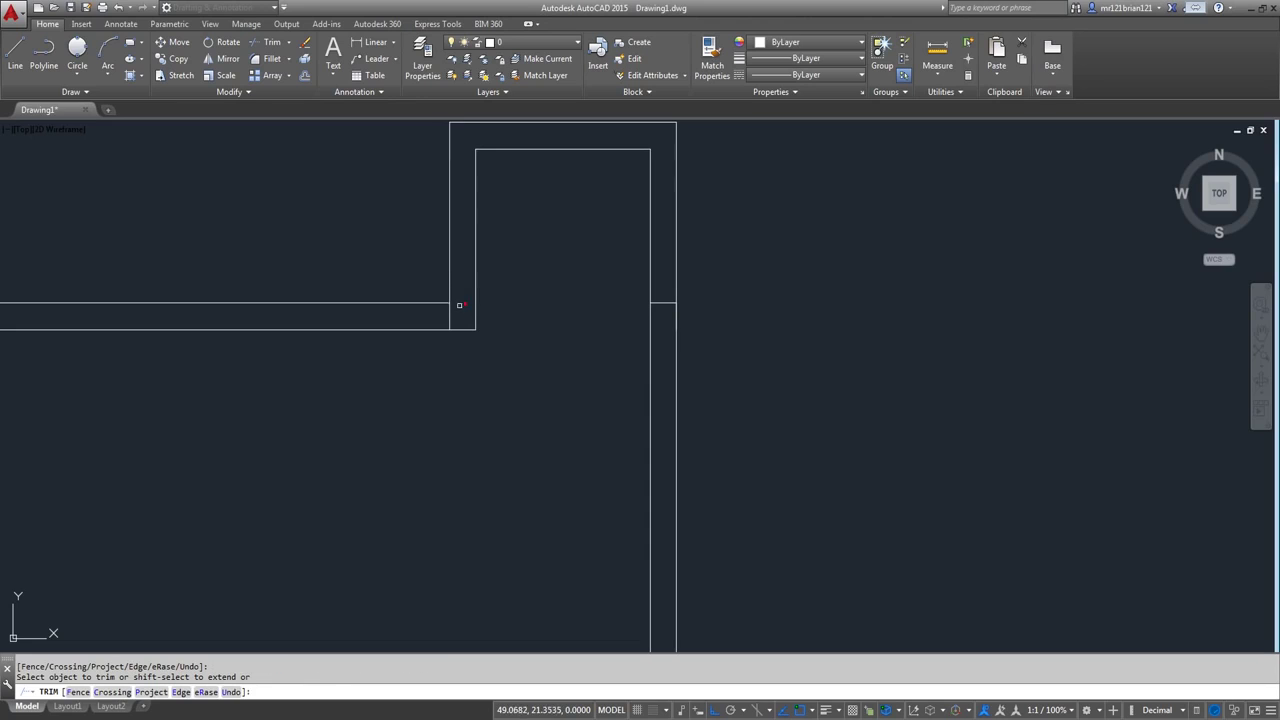
click(459, 305)
click(429, 329)
scroll(660, 290, up, 4)
click(666, 289)
click(662, 367)
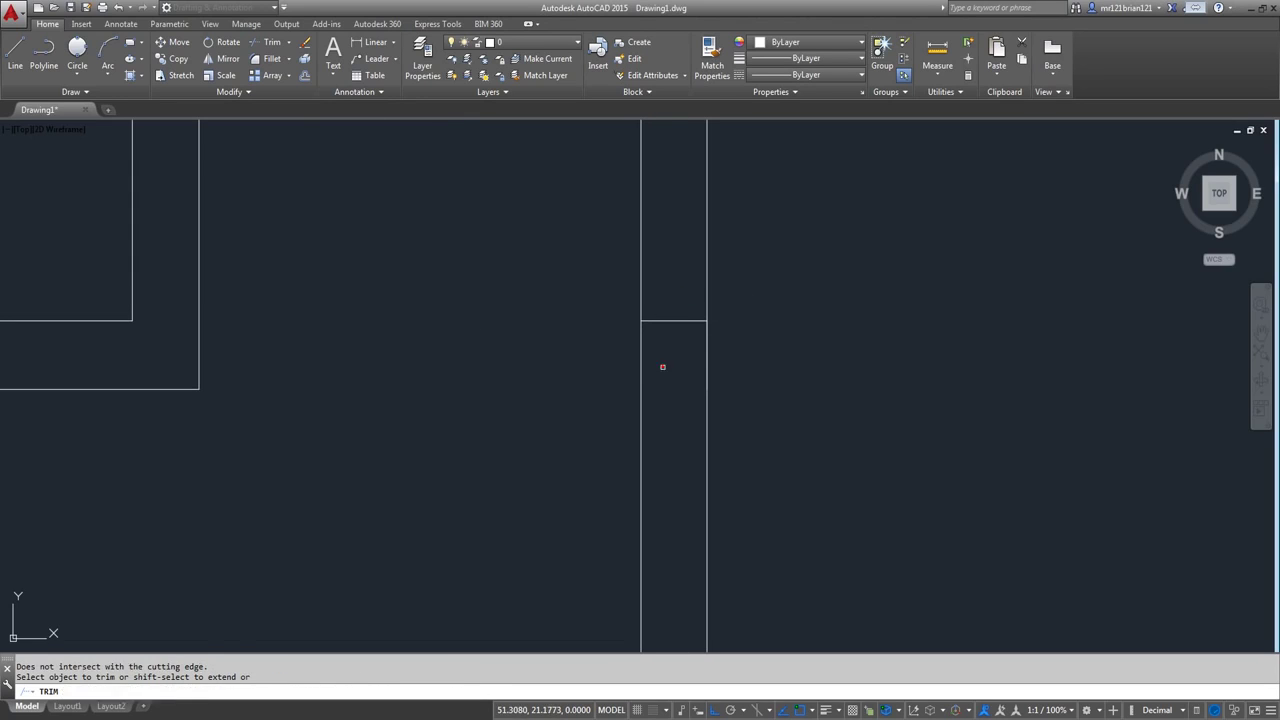
key(Return)
- Erase the leftover short line crossing the right-hand double wall at the extension junction
scroll(583, 188, down, 4)
scroll(603, 201, up, 3)
click(492, 189)
click(693, 329)
key(Delete)
scroll(542, 370, down, 3)
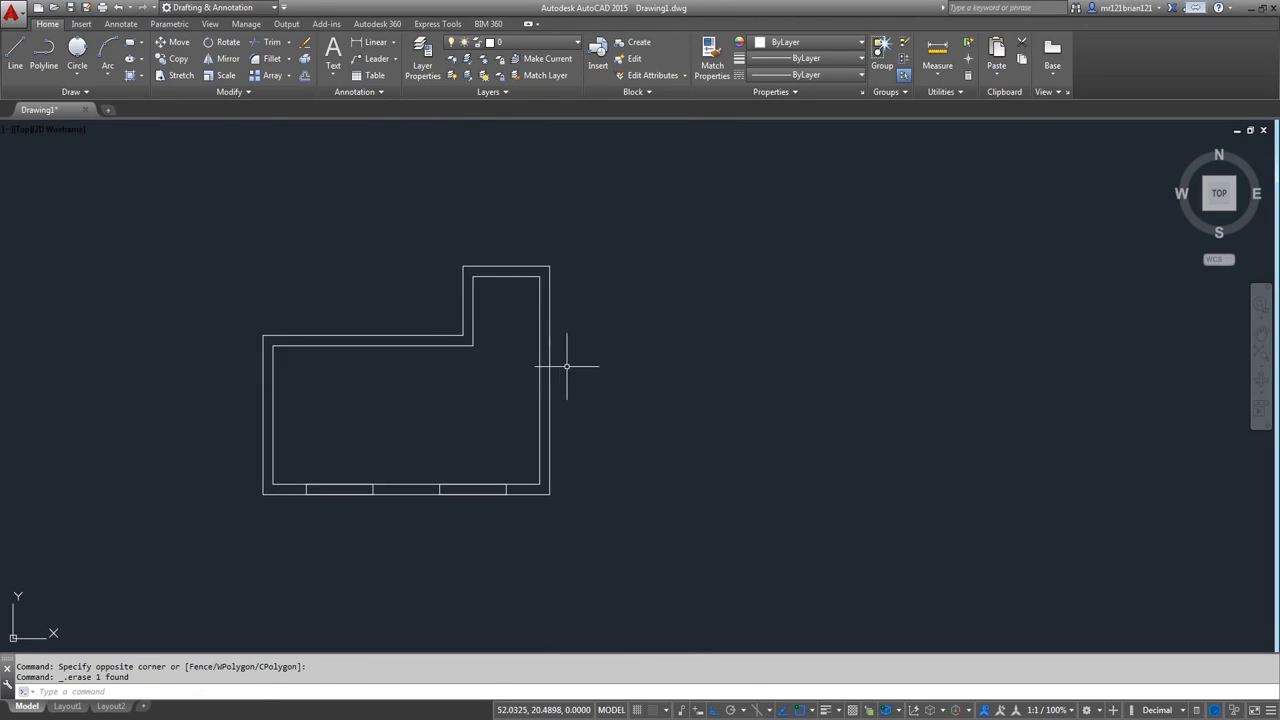
scroll(476, 509, up, 2)
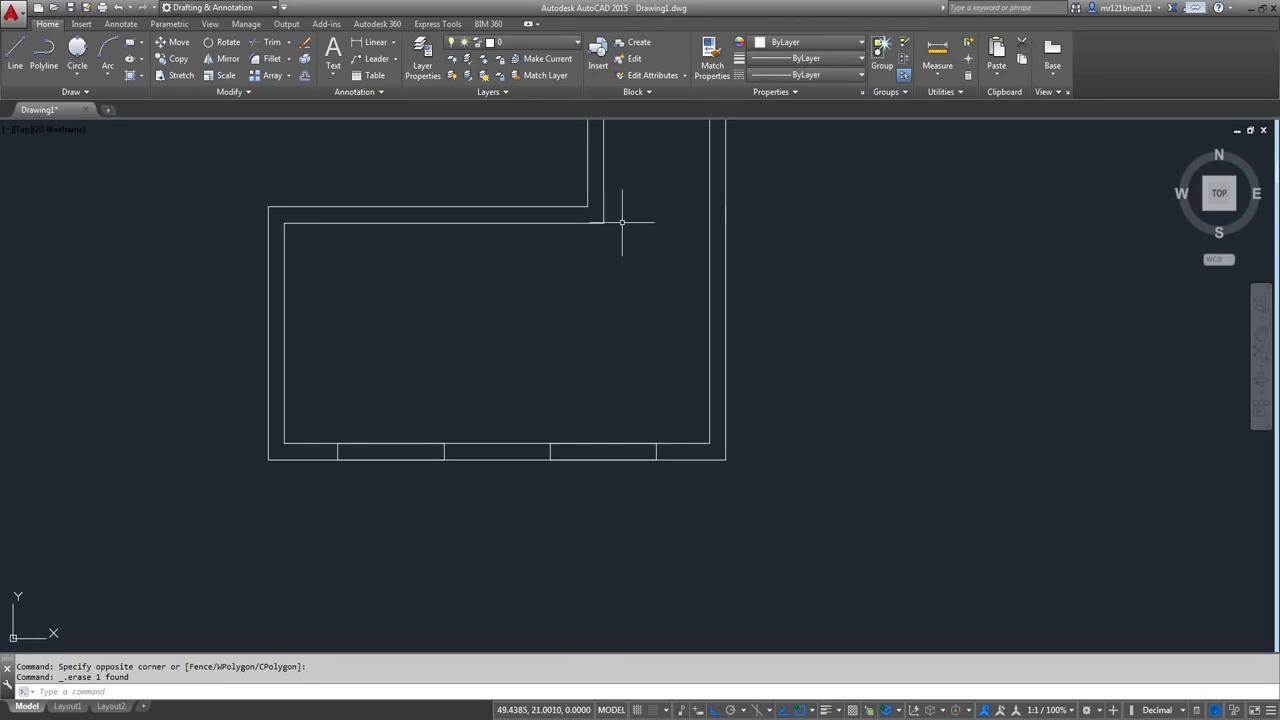
middle_drag(622, 222, 587, 291)
scroll(510, 336, down, 2)
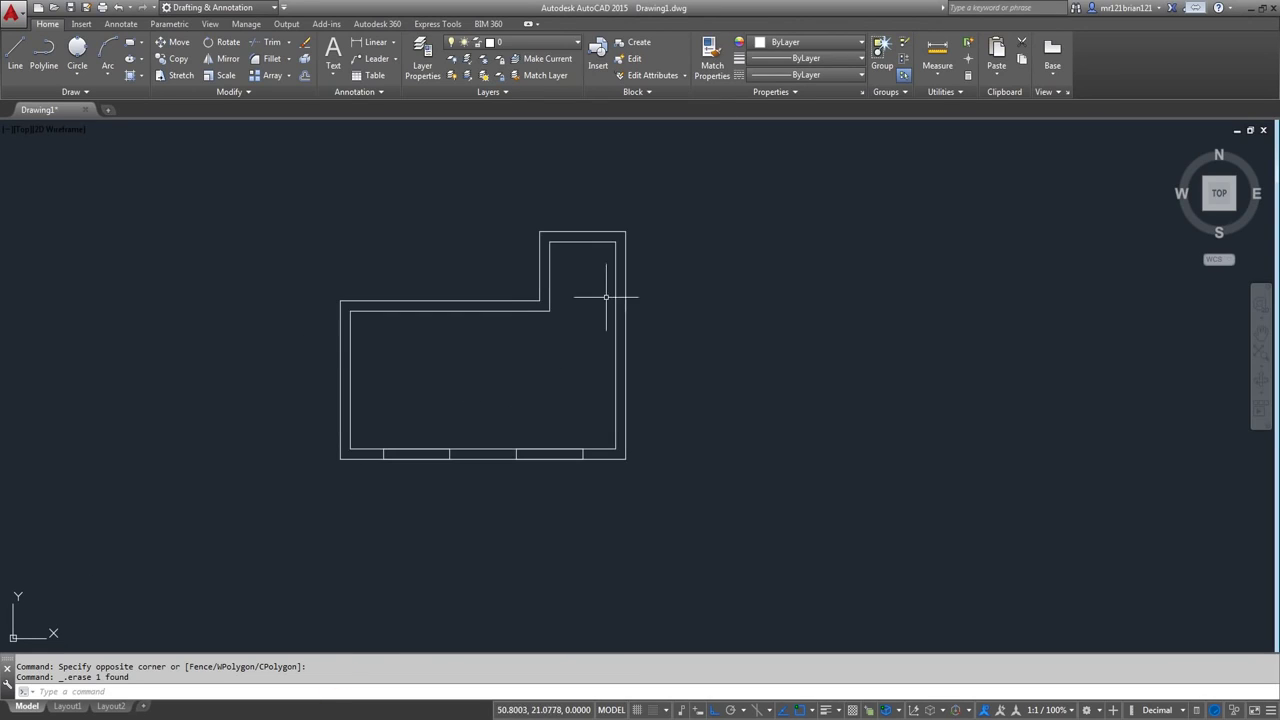
mouse_move(531, 346)
middle_down()
mouse_move(423, 429)
mouse_move(452, 417)
middle_up()
middle_drag(371, 481, 380, 472)
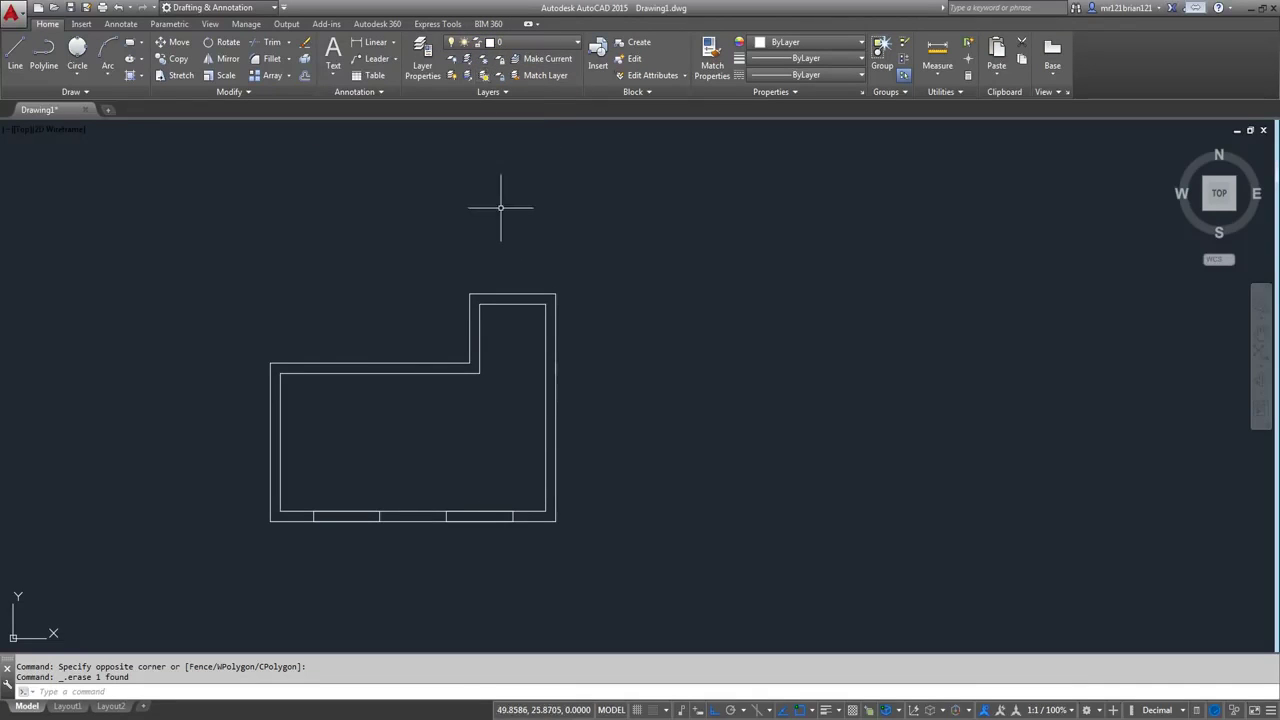
middle_drag(361, 403, 371, 394)
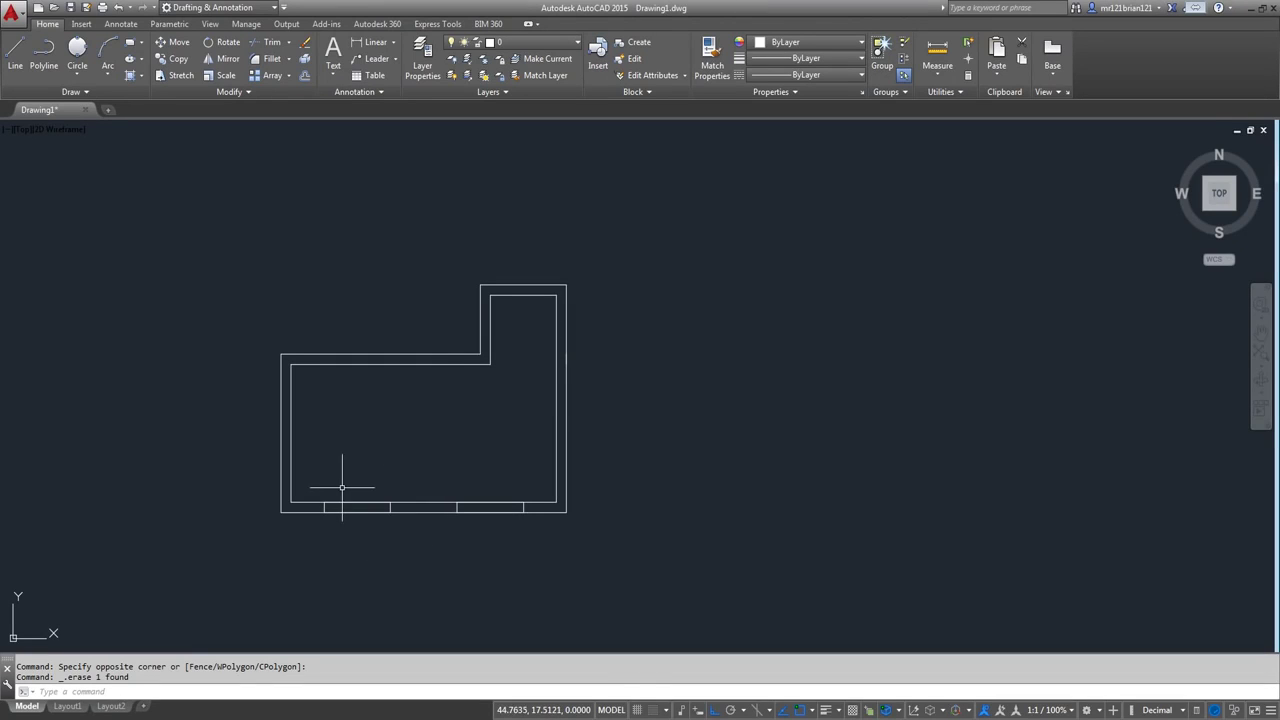
scroll(342, 485, up, 2)
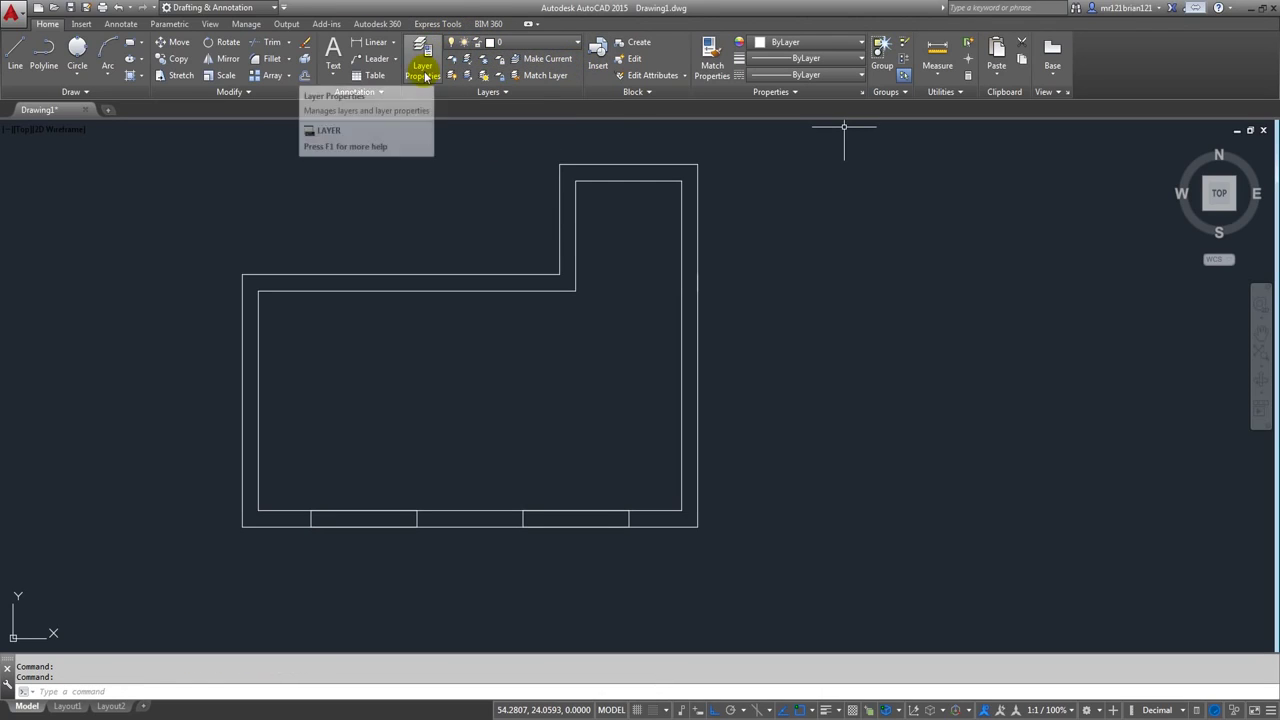
- Create a new layer named WALL in the layer properties
click(425, 76)
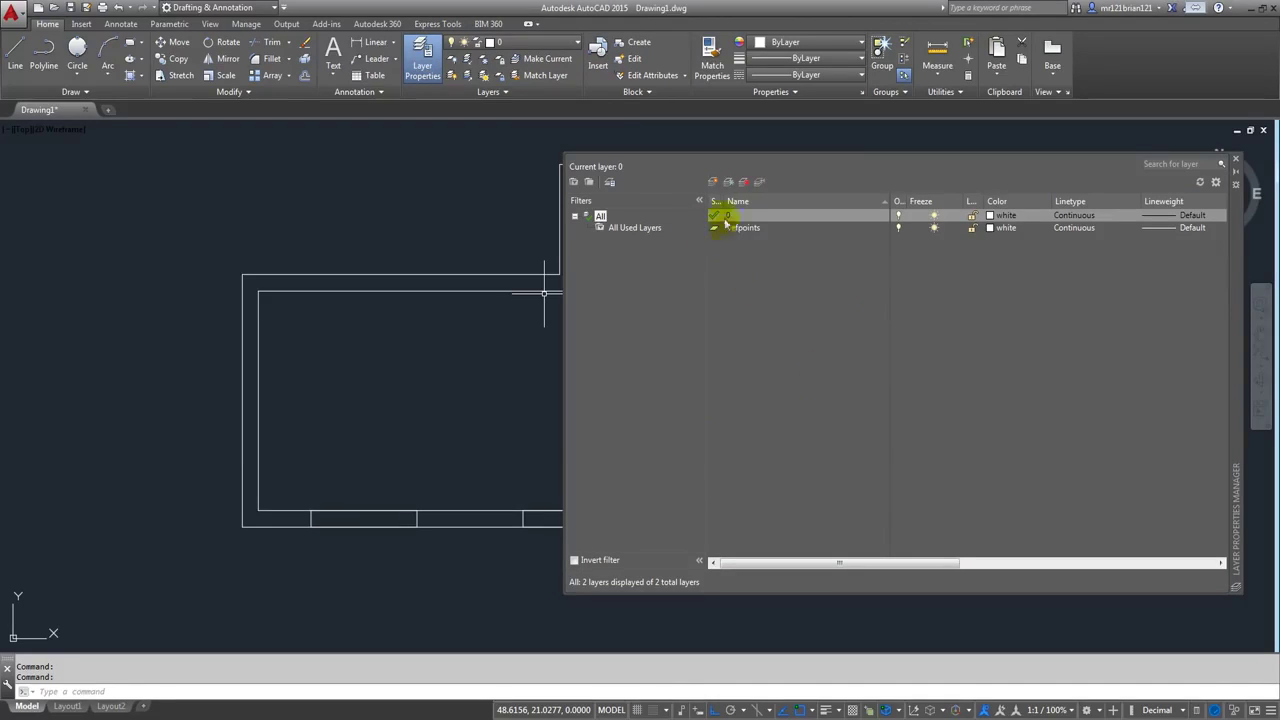
click(714, 182)
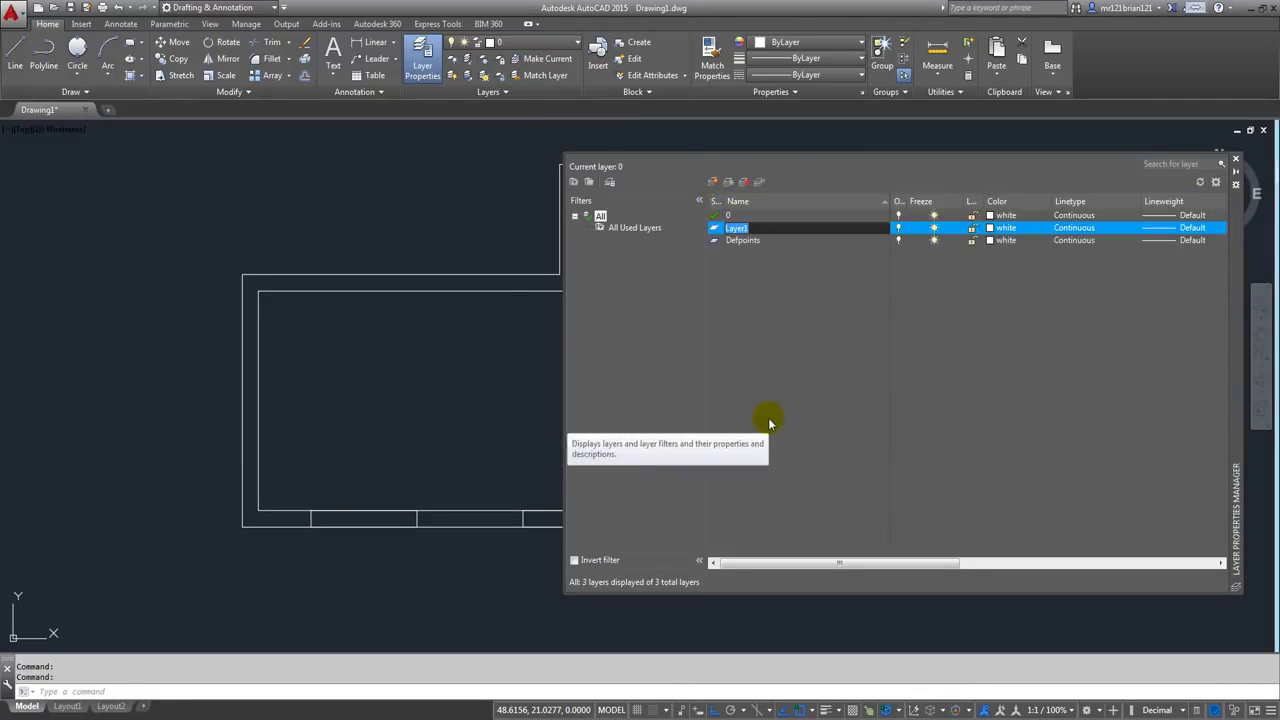
text(wal)
key(Caps_Lock)
key(BackSpace)
key(BackSpace)
key(BackSpace)
text(WALLS)
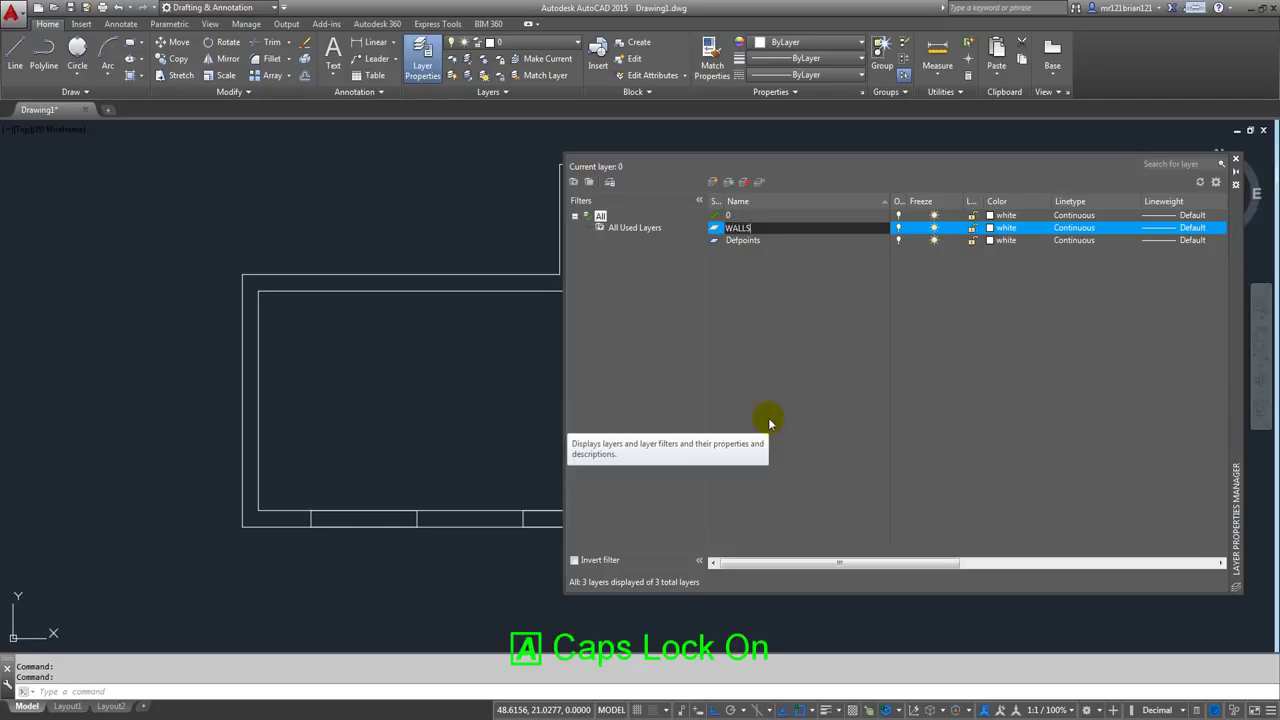
key(Return)
- Set the WALL layer's color to index color 190
click(994, 284)
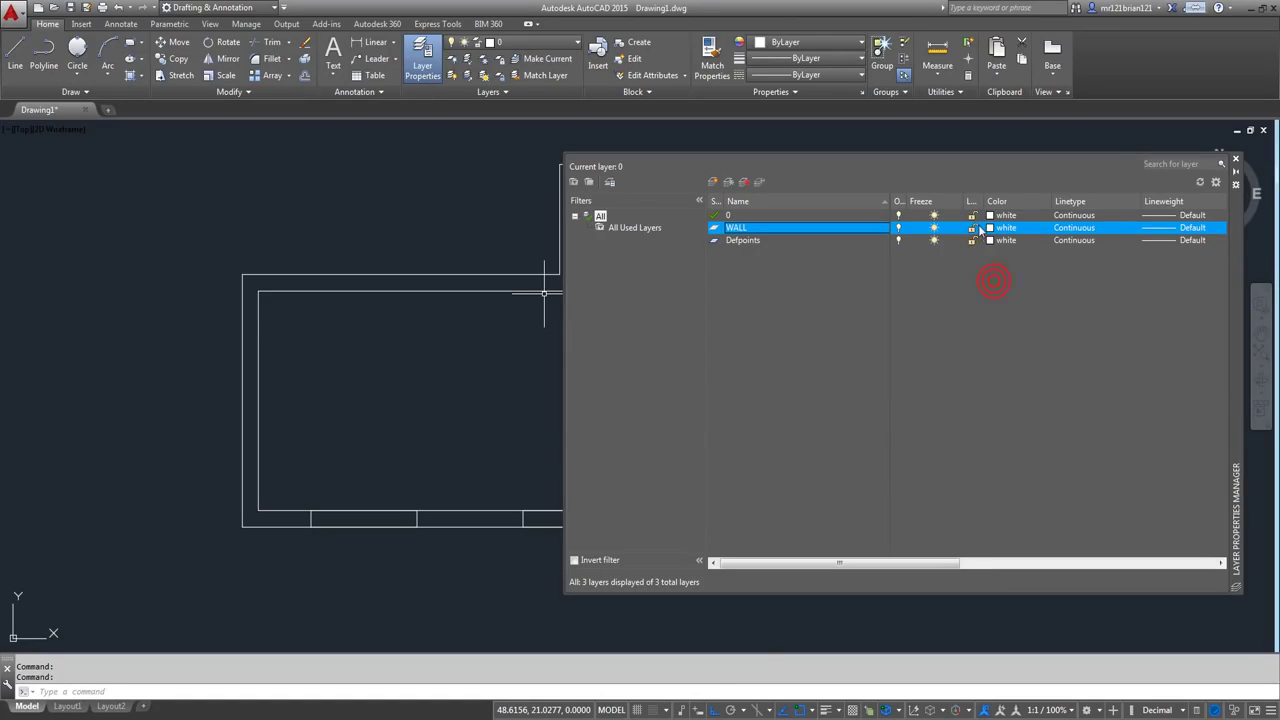
click(993, 229)
click(703, 321)
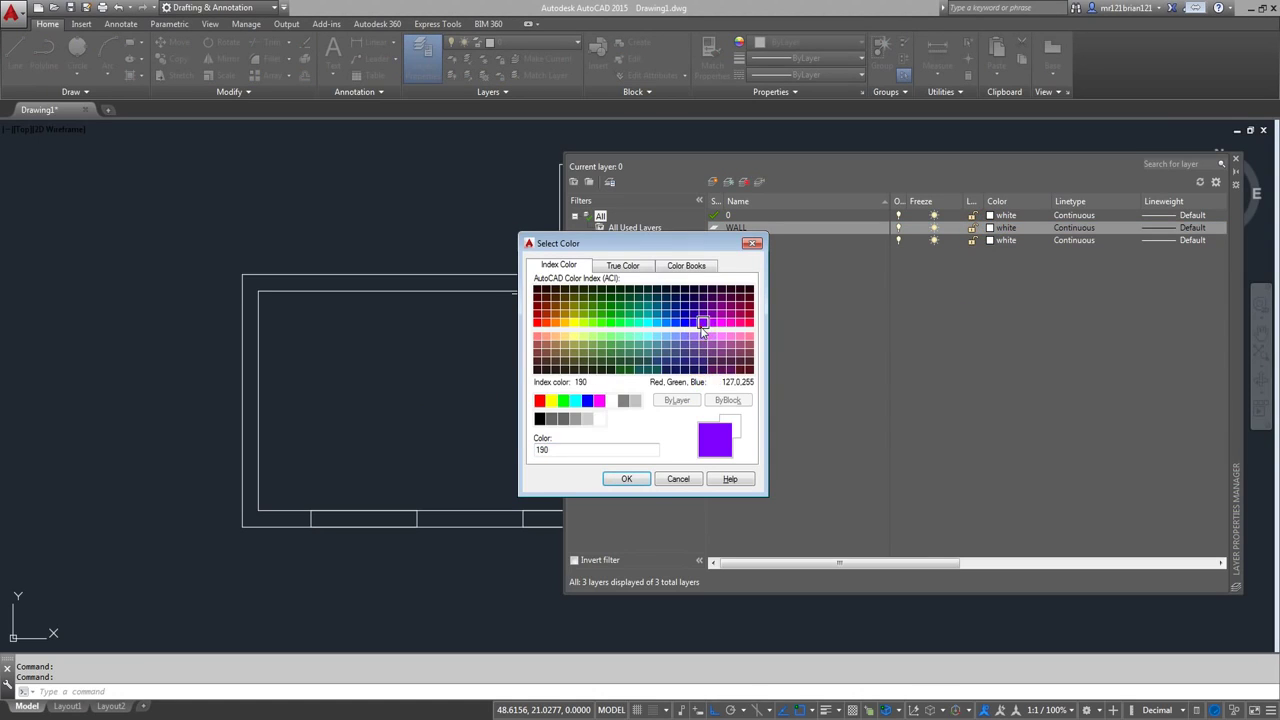
click(621, 486)
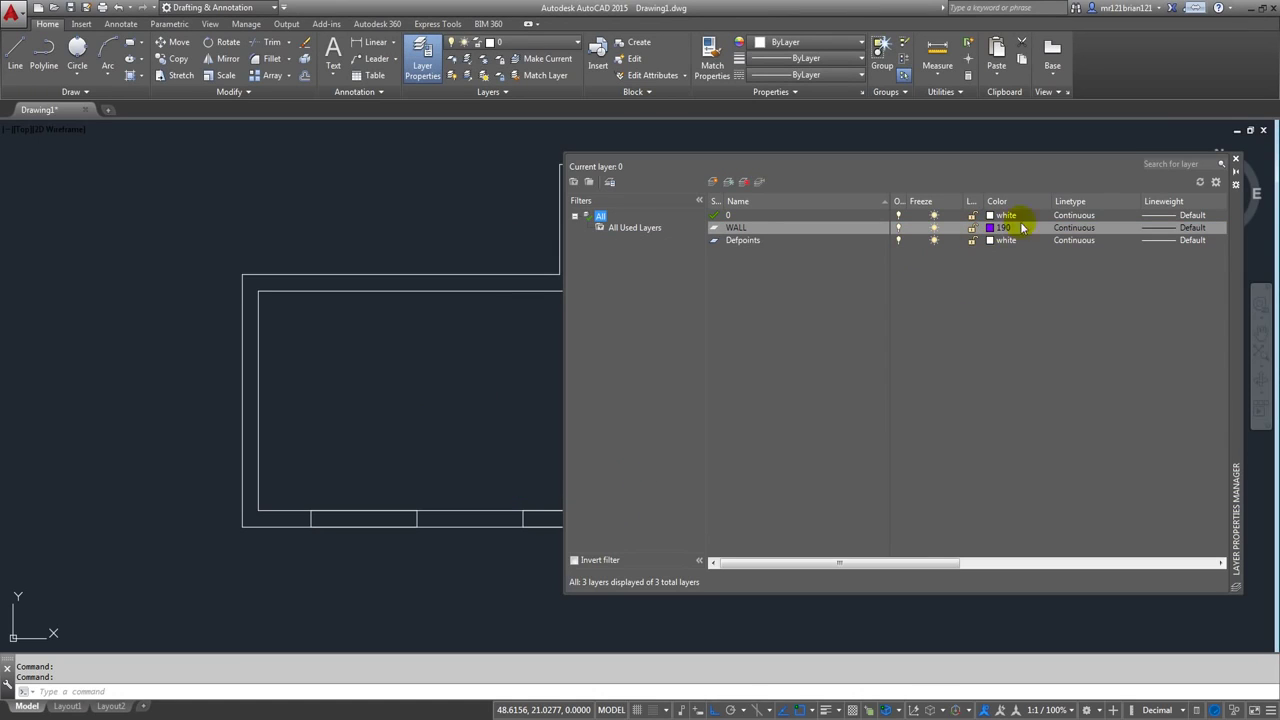
- Examine the loaded and loadable linetypes for the WALL layer, keeping its Continuous linetype
click(1075, 228)
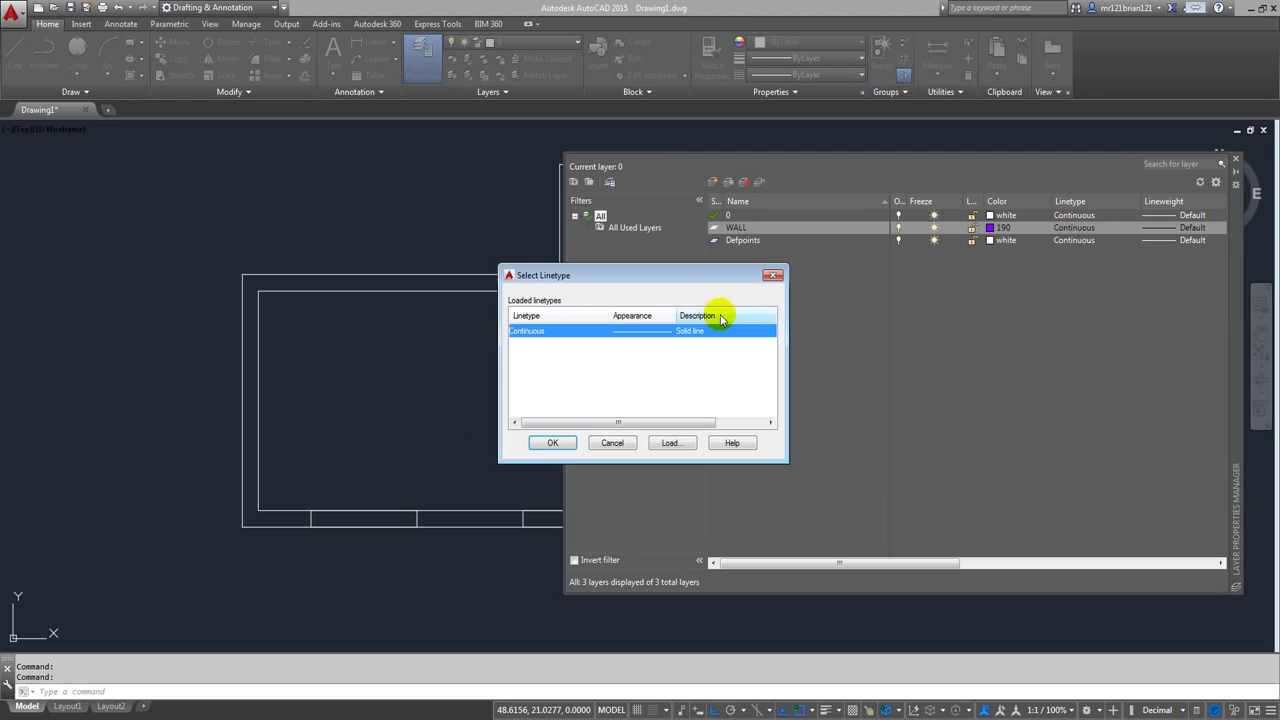
click(667, 443)
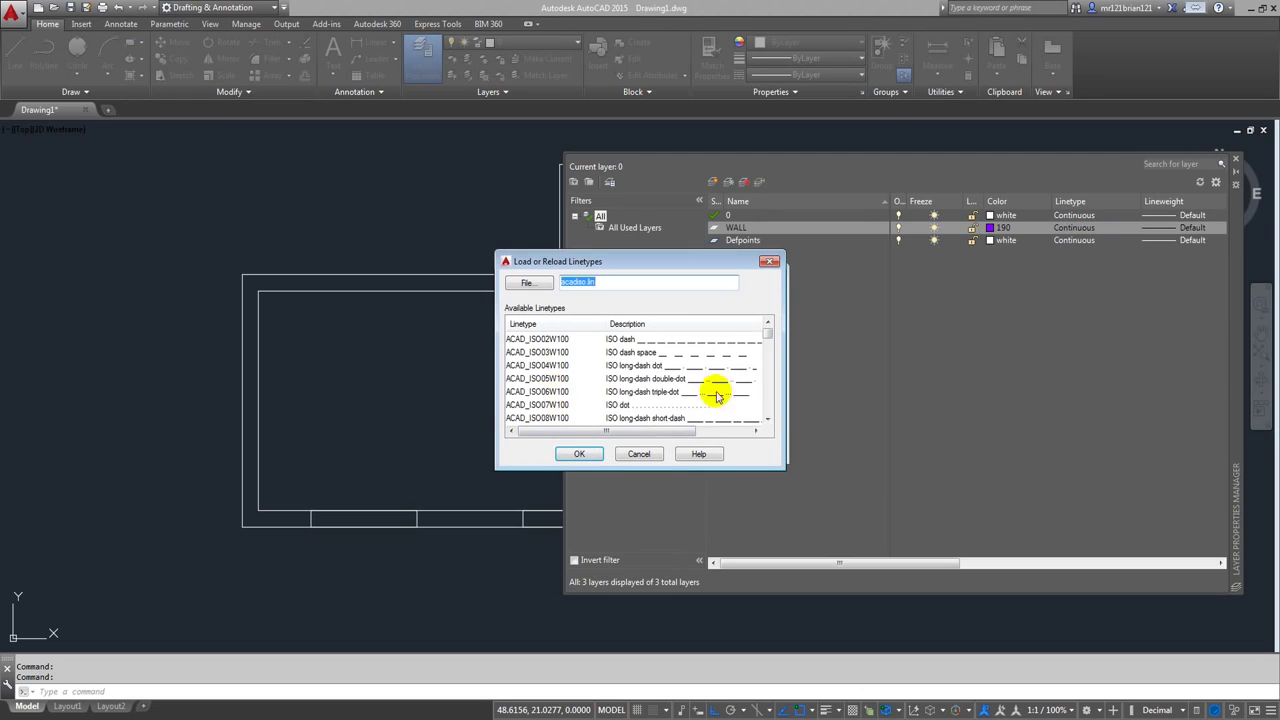
click(597, 455)
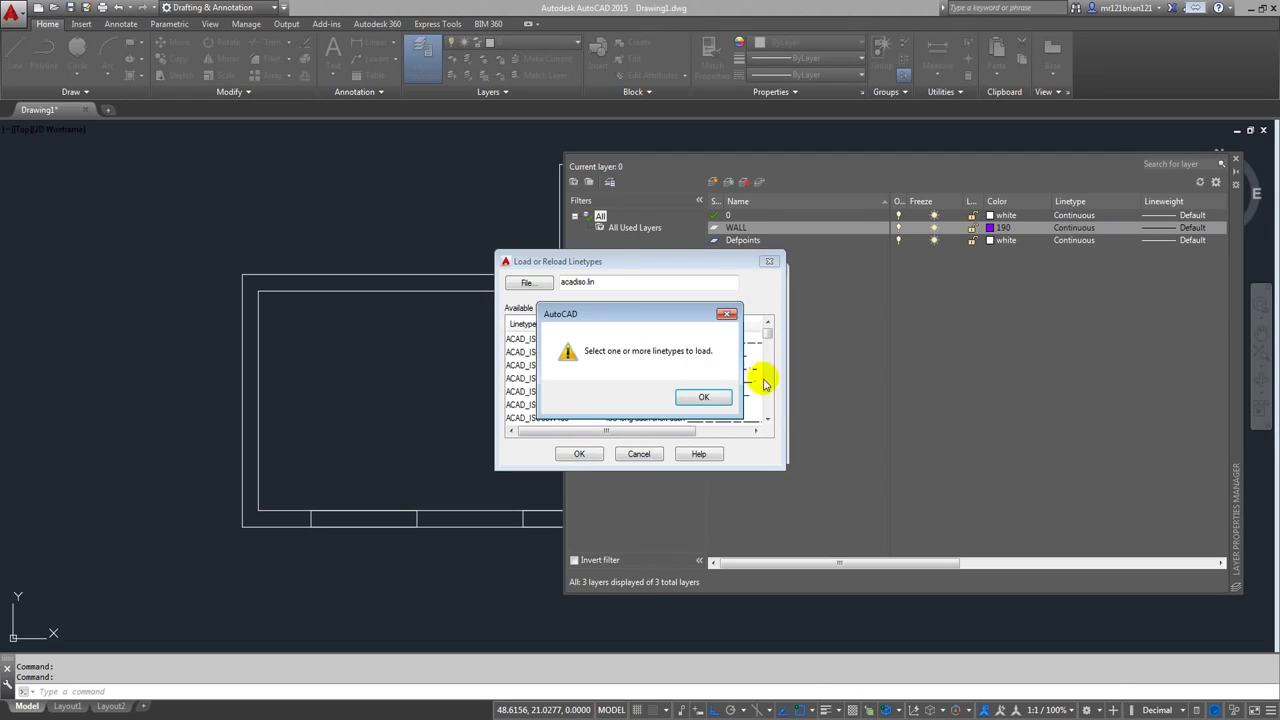
click(705, 397)
click(642, 455)
click(668, 443)
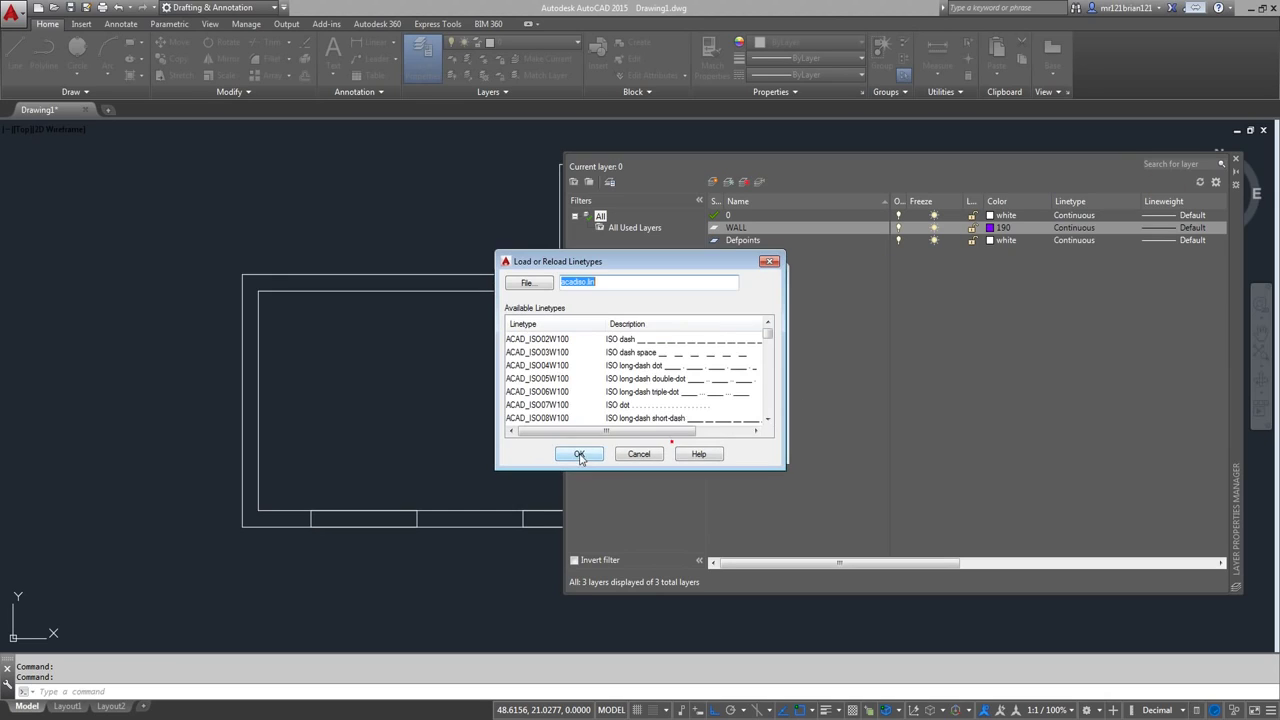
click(591, 451)
click(596, 447)
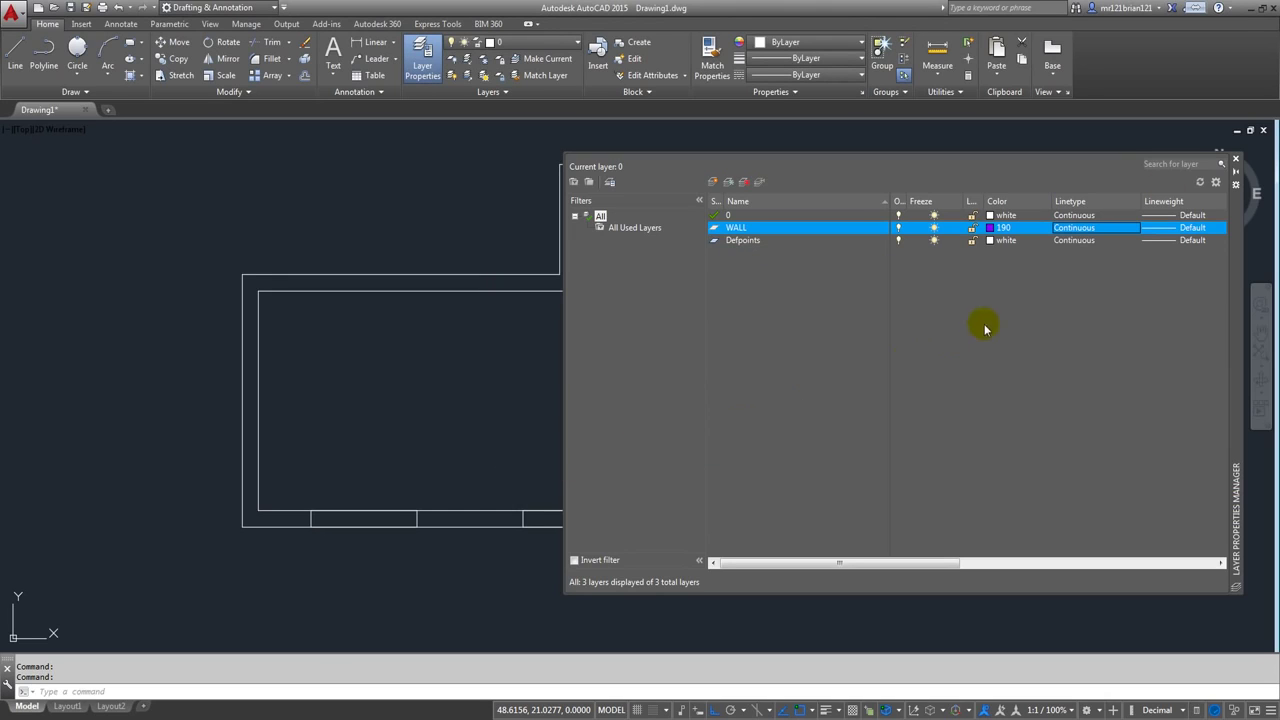
- Examine the lineweight options and the remaining property columns of the WALL layer
drag(908, 562, 985, 562)
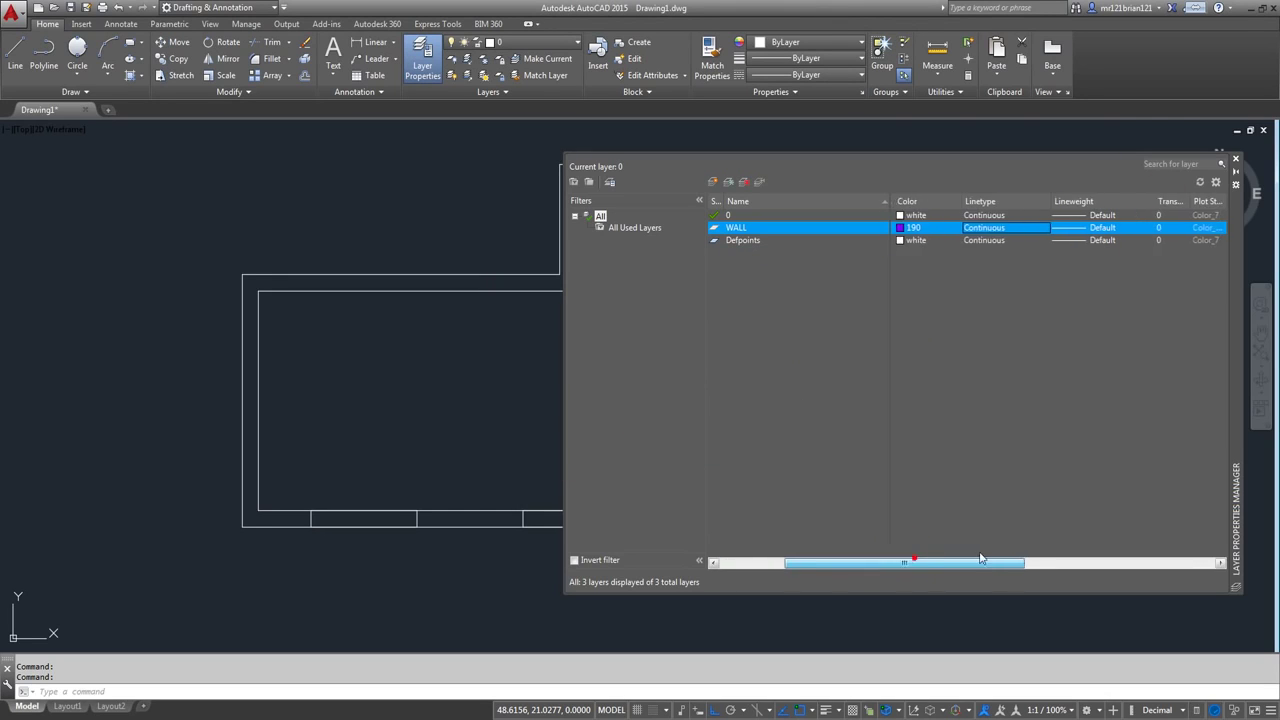
click(1057, 230)
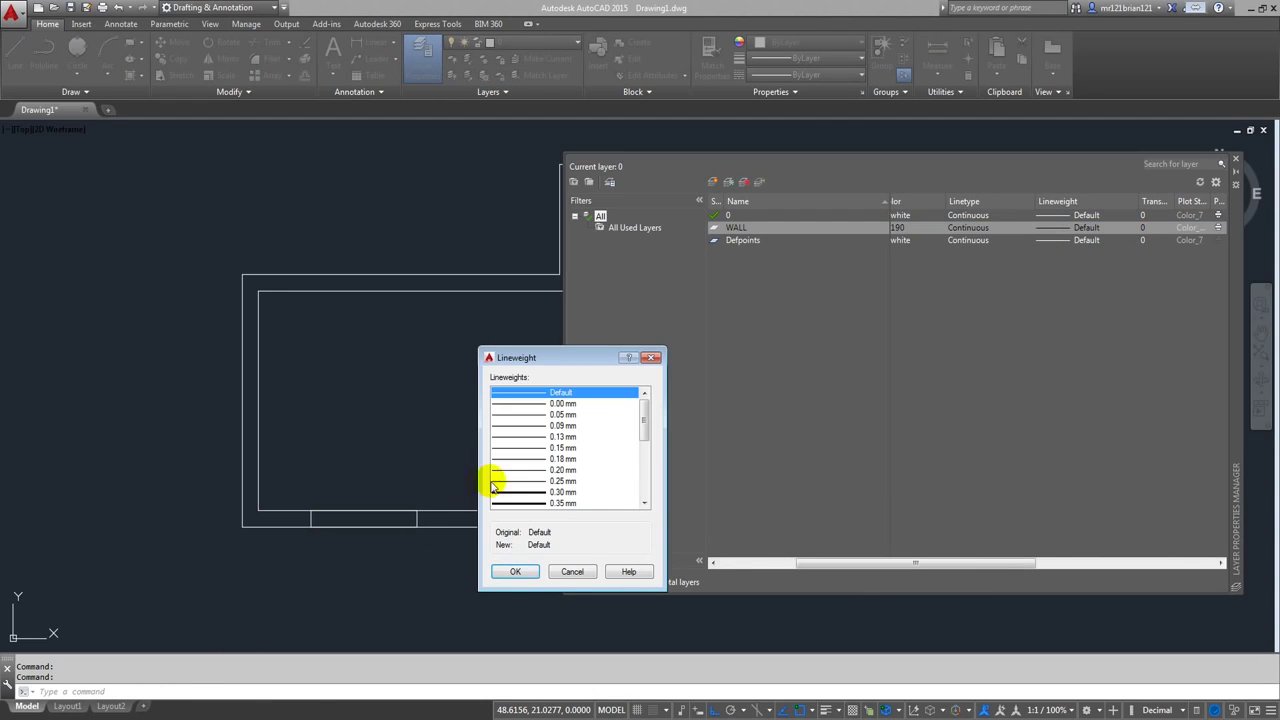
click(553, 569)
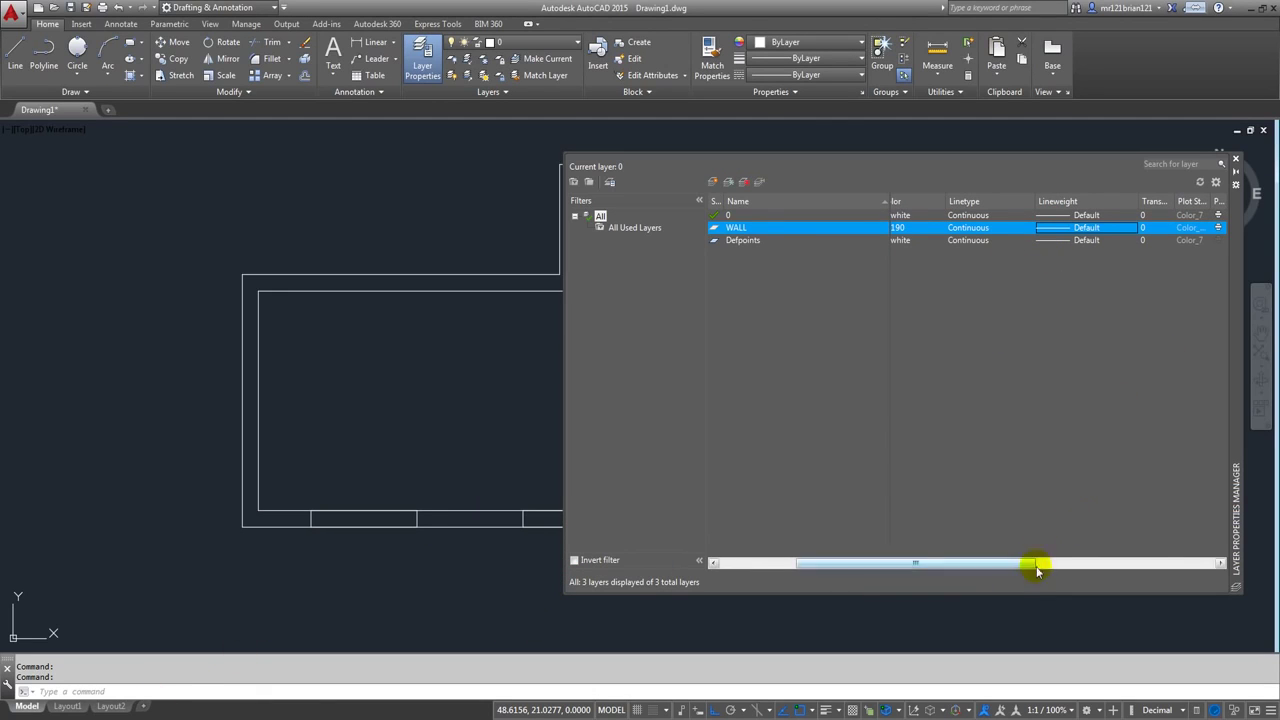
drag(1034, 563, 1100, 562)
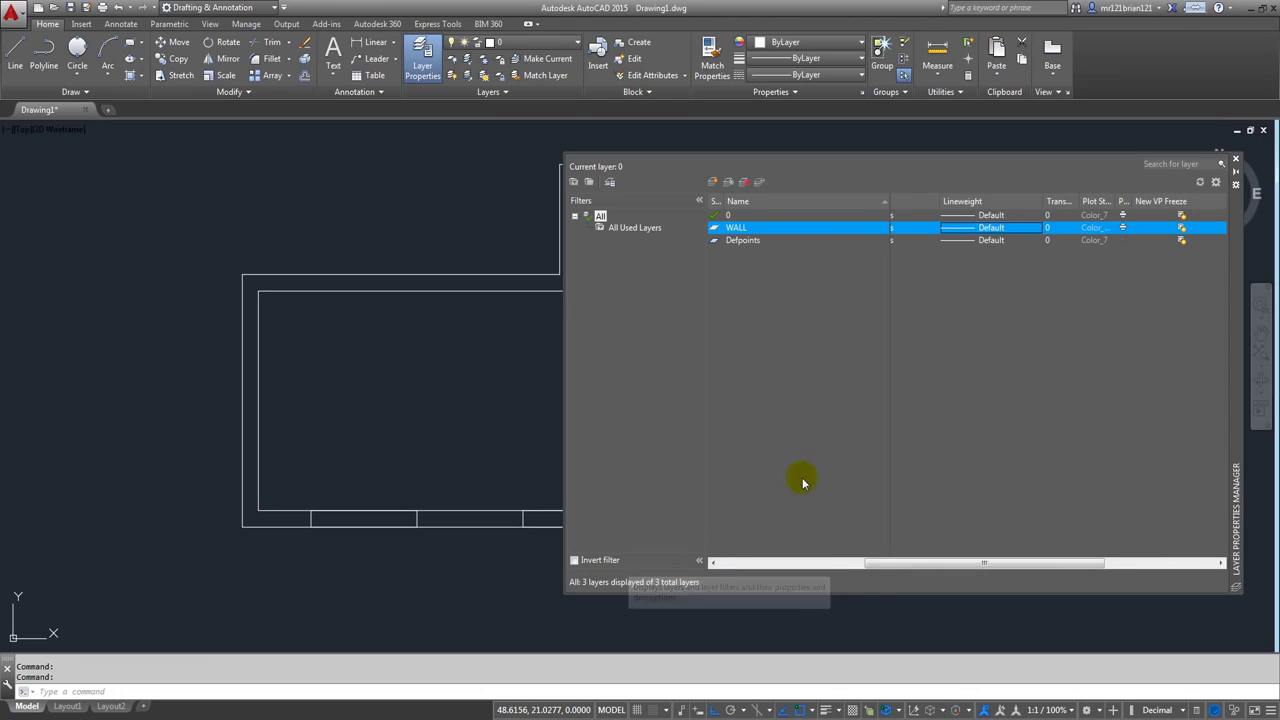
drag(908, 567, 734, 571)
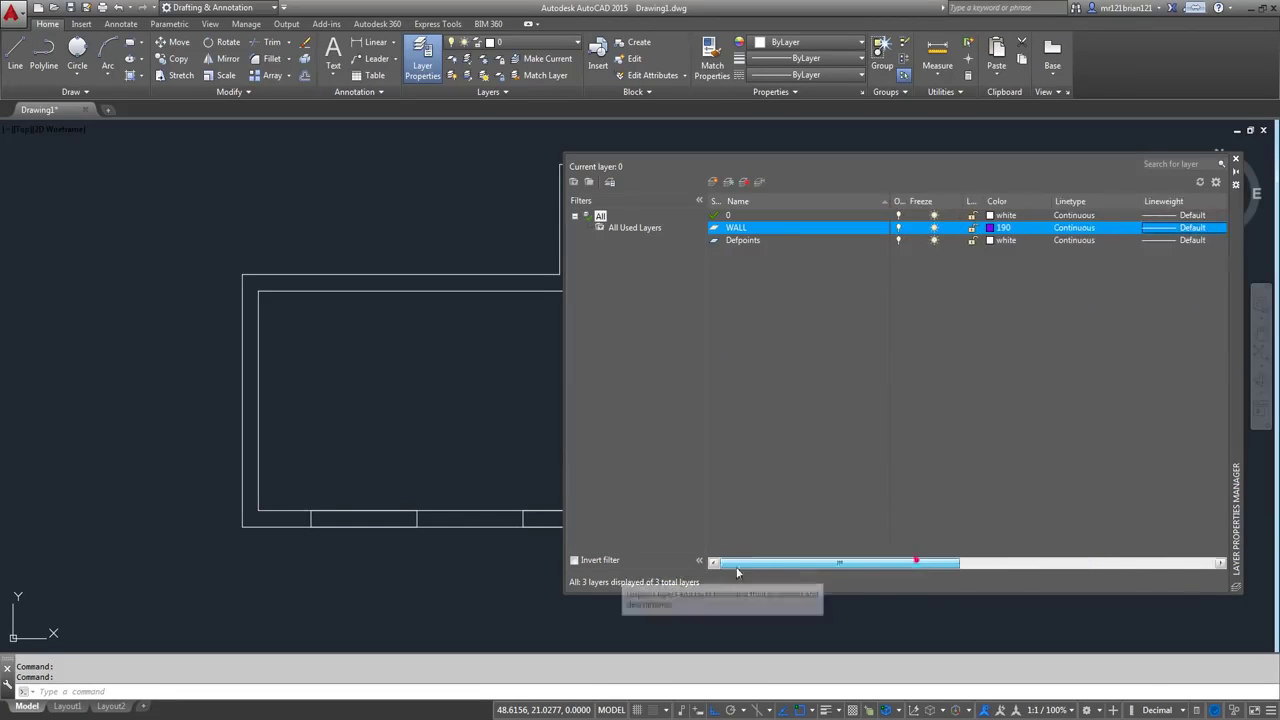
- Create a new layer named EQUIPMENTQ below the WALL layer
click(712, 182)
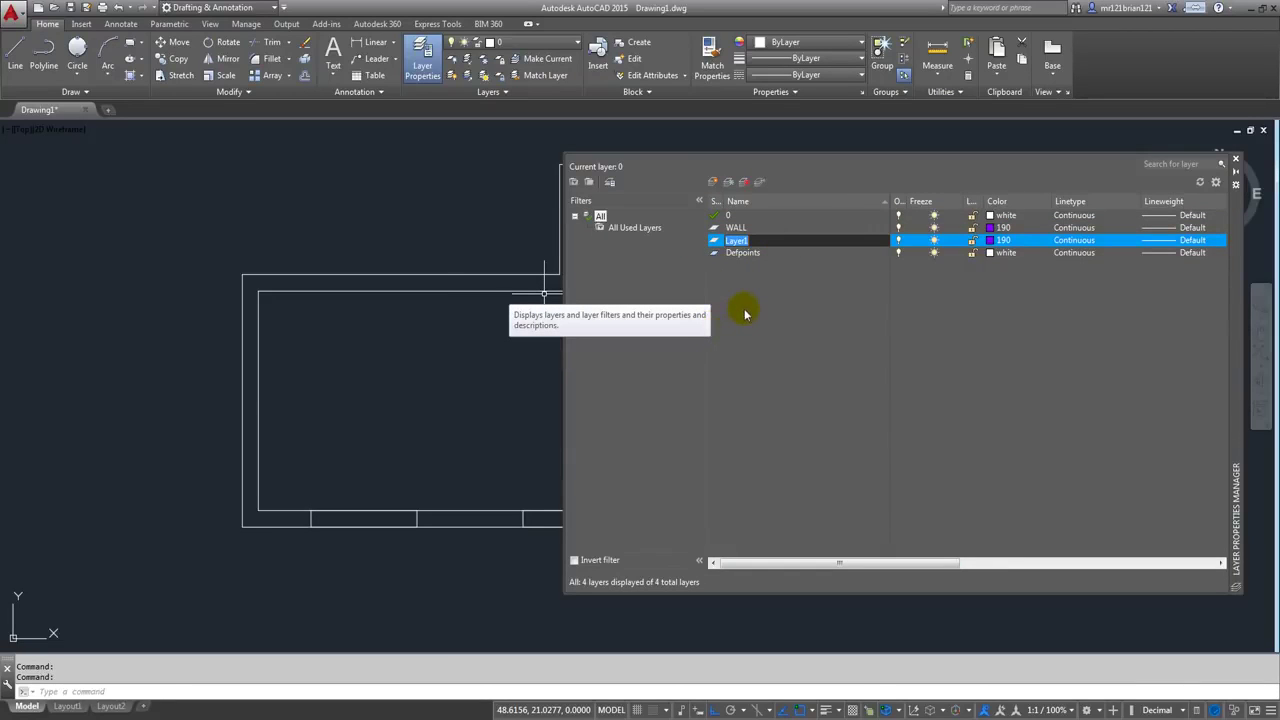
text(EQUIPMENT)
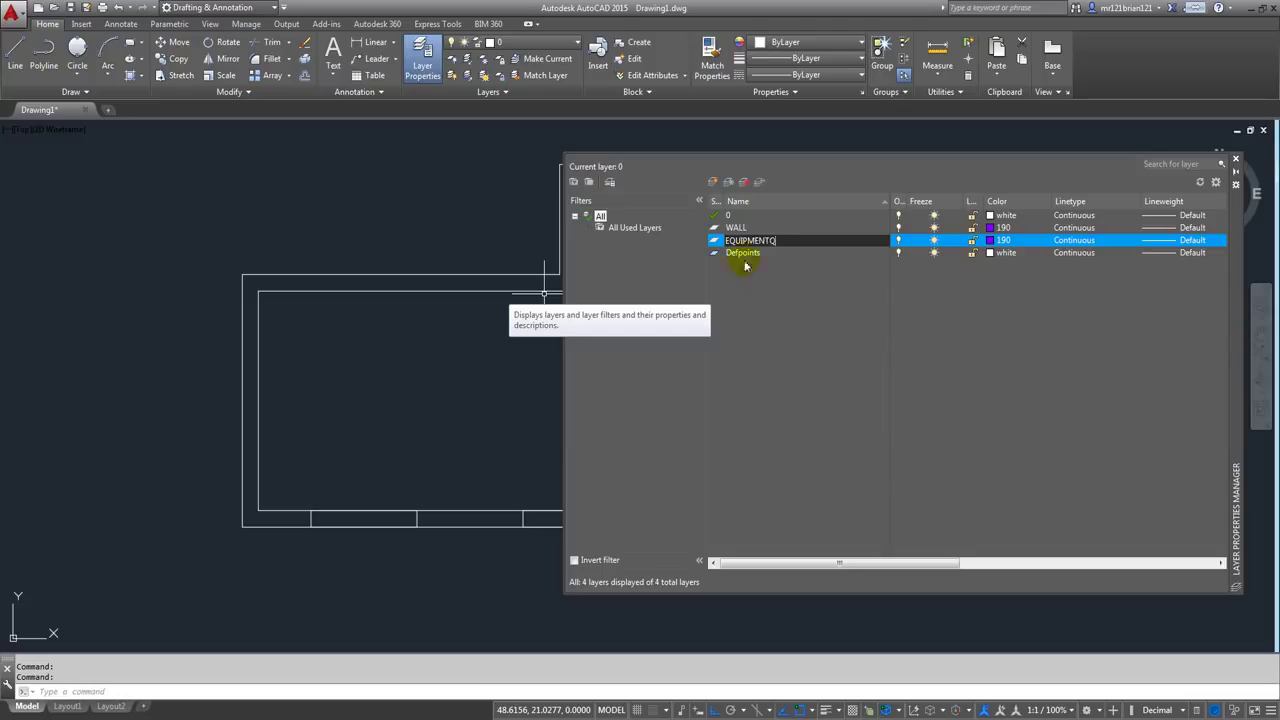
text(Q)
click(745, 265)
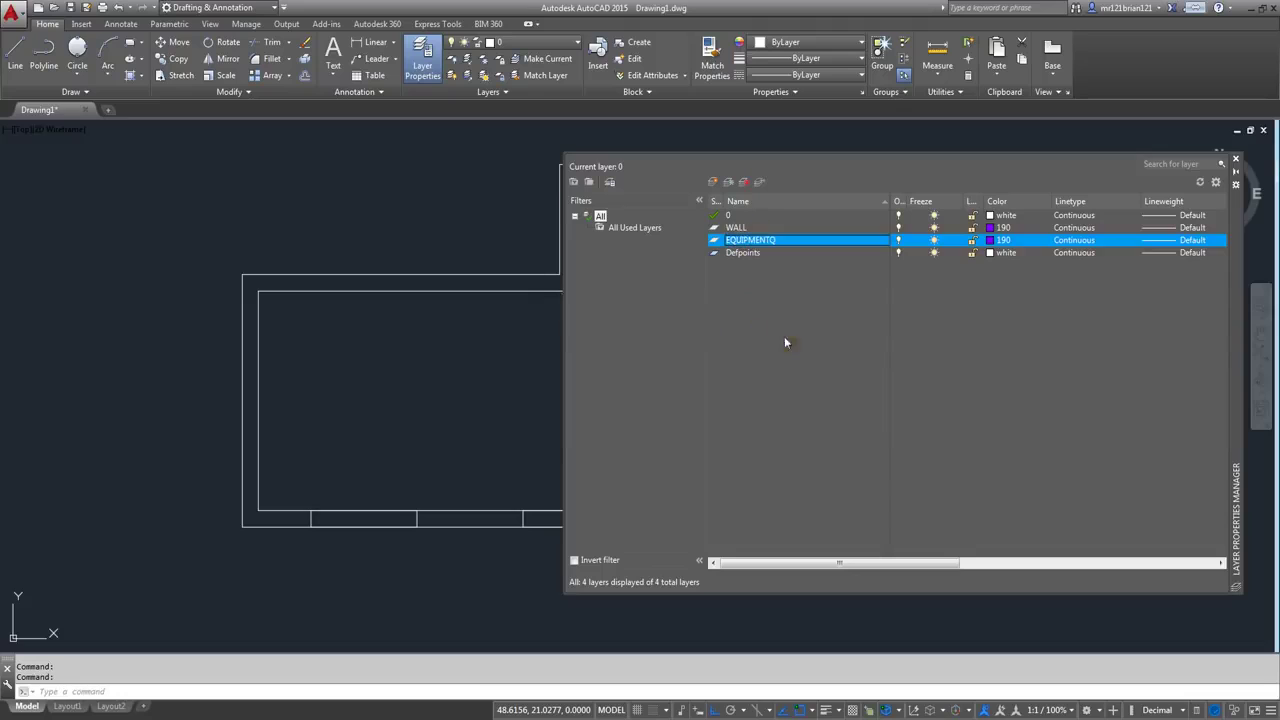
- Create another new layer named UNITS and rename it ANOTATIONS
click(710, 182)
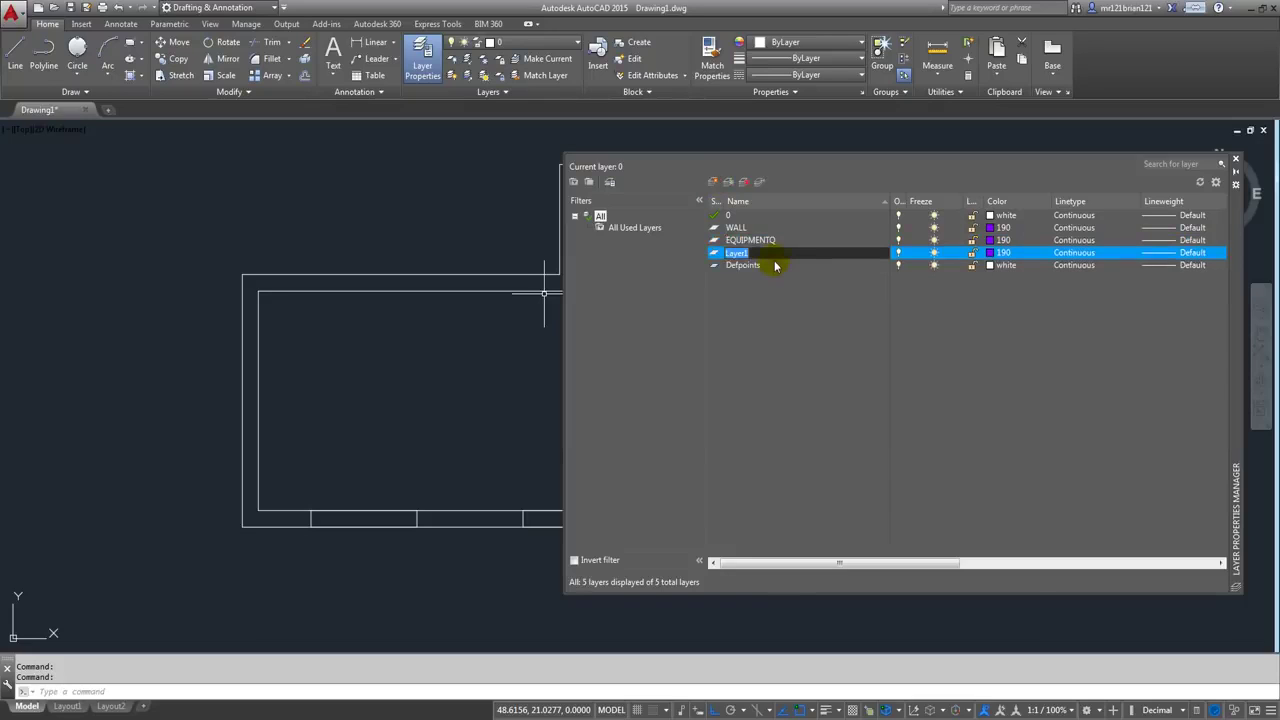
text(L)
text(TS)
click(774, 262)
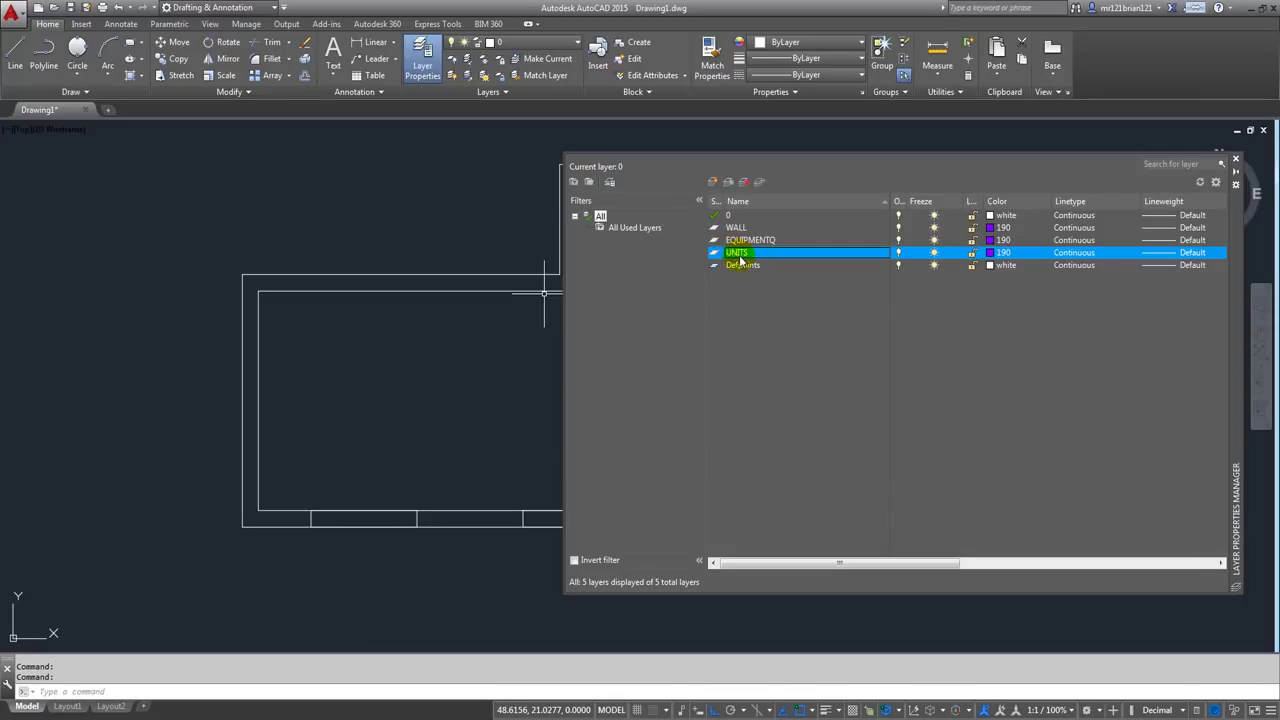
click(738, 254)
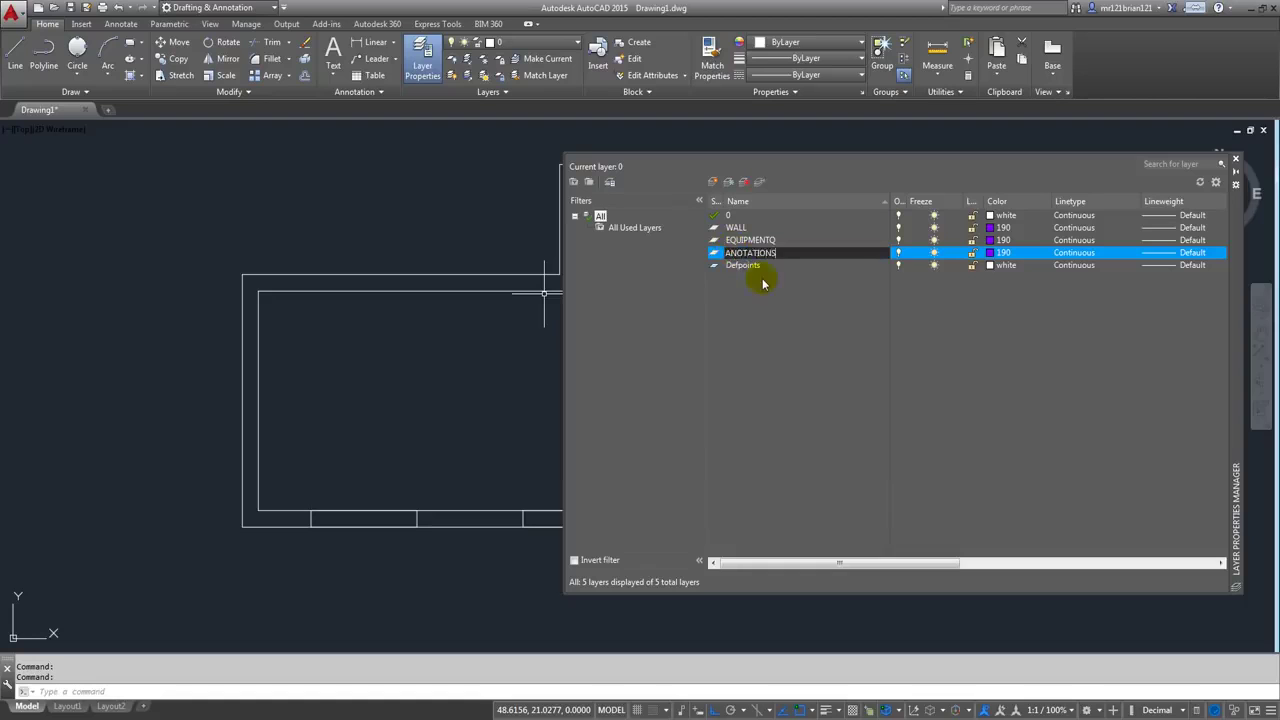
key(Return)
click(973, 254)
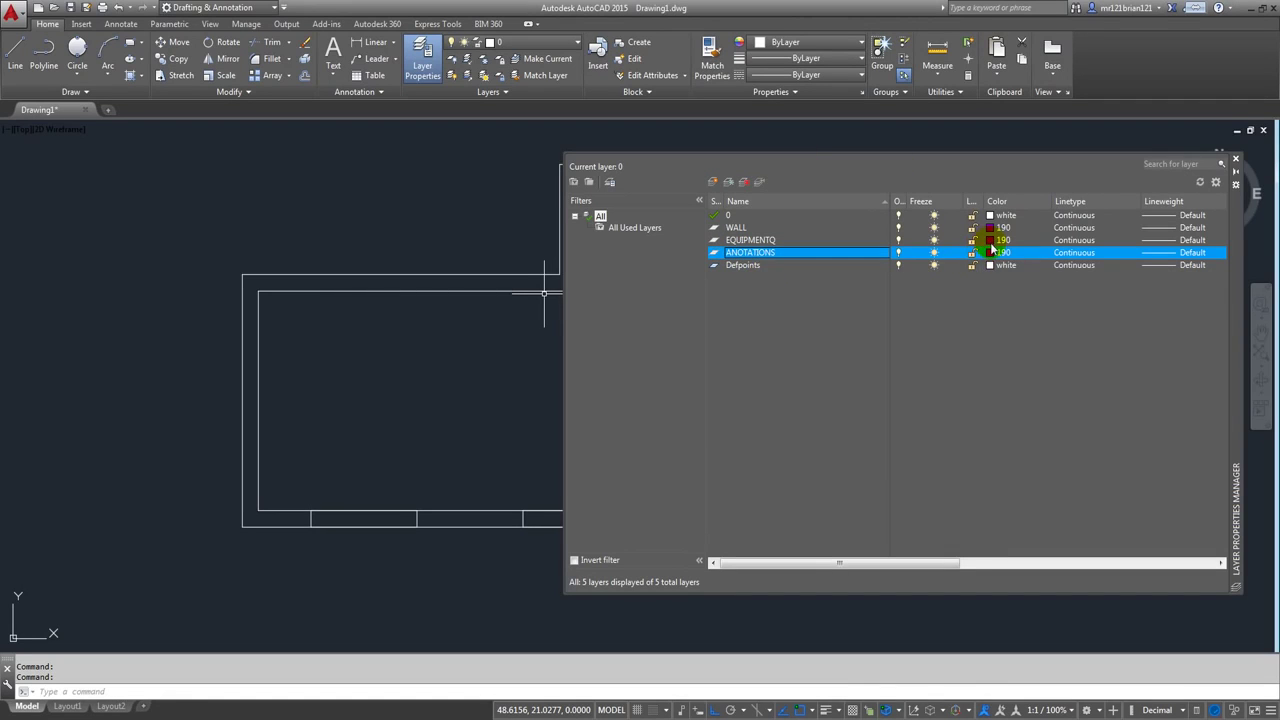
- Set the ANOTATIONS layer's colour to index 110 and the EQUIPMENTQ layer's colour to index 103
click(995, 253)
click(629, 325)
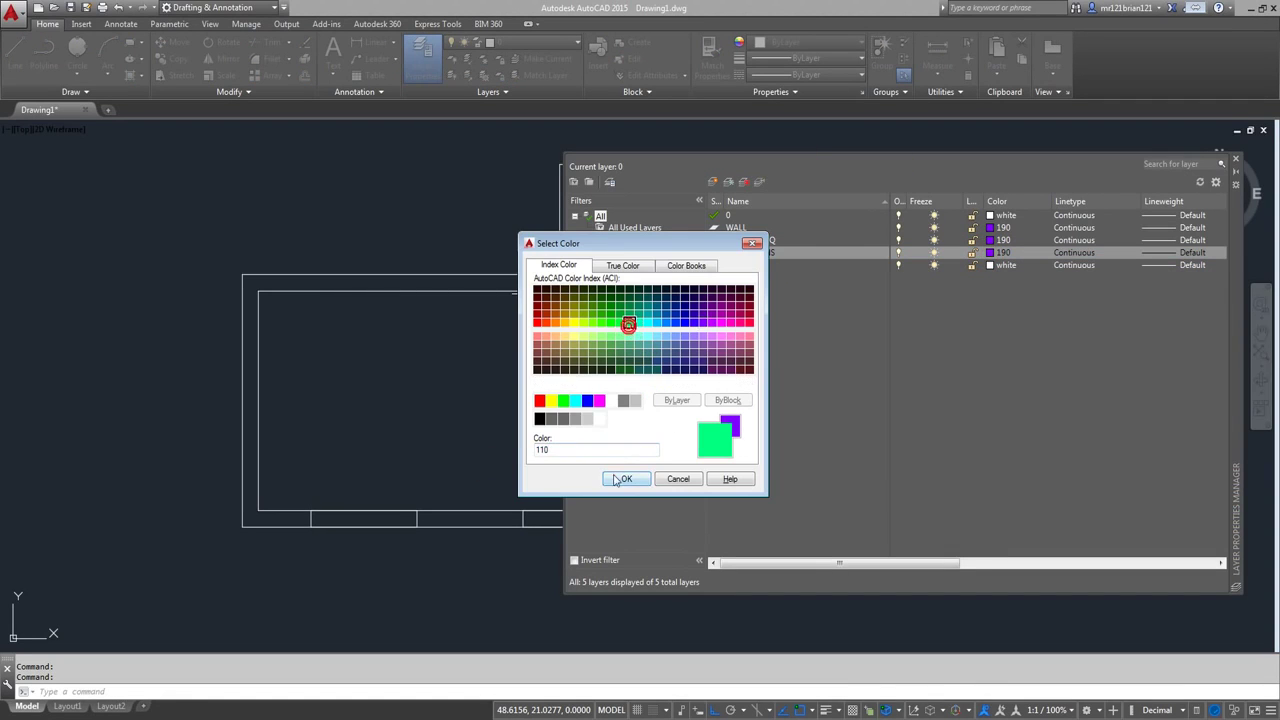
click(613, 478)
click(995, 242)
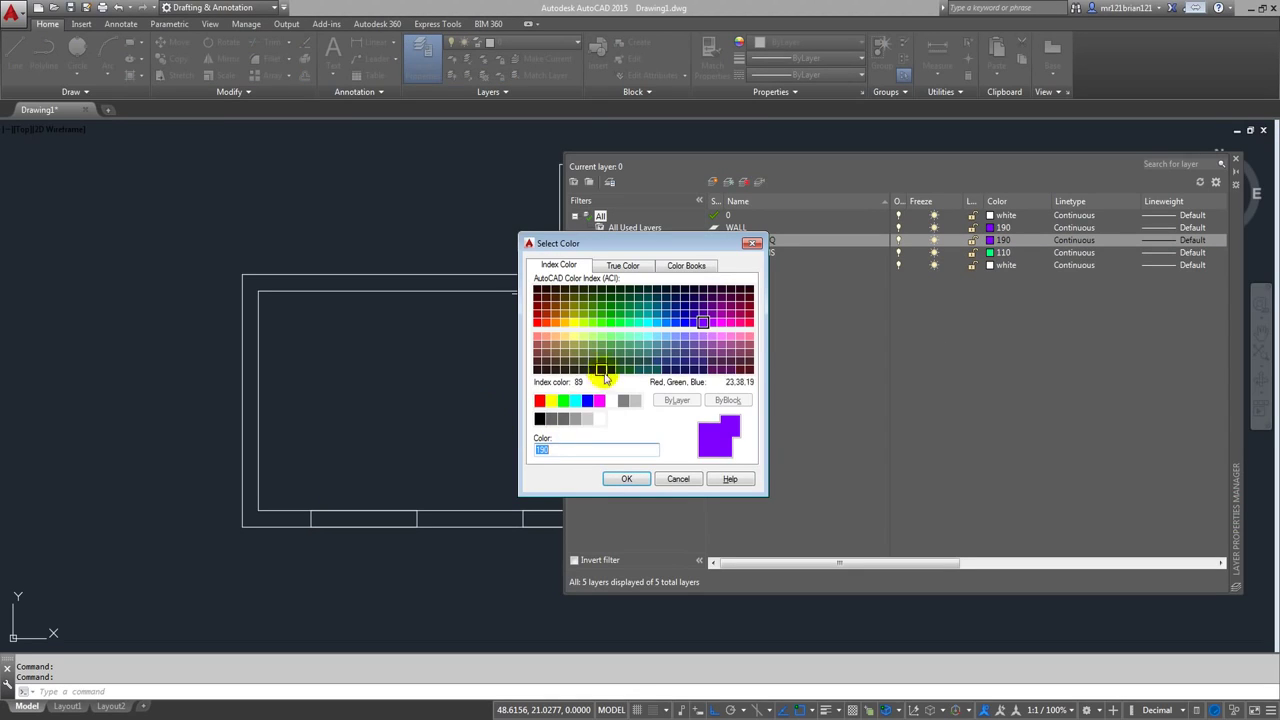
click(620, 348)
click(622, 479)
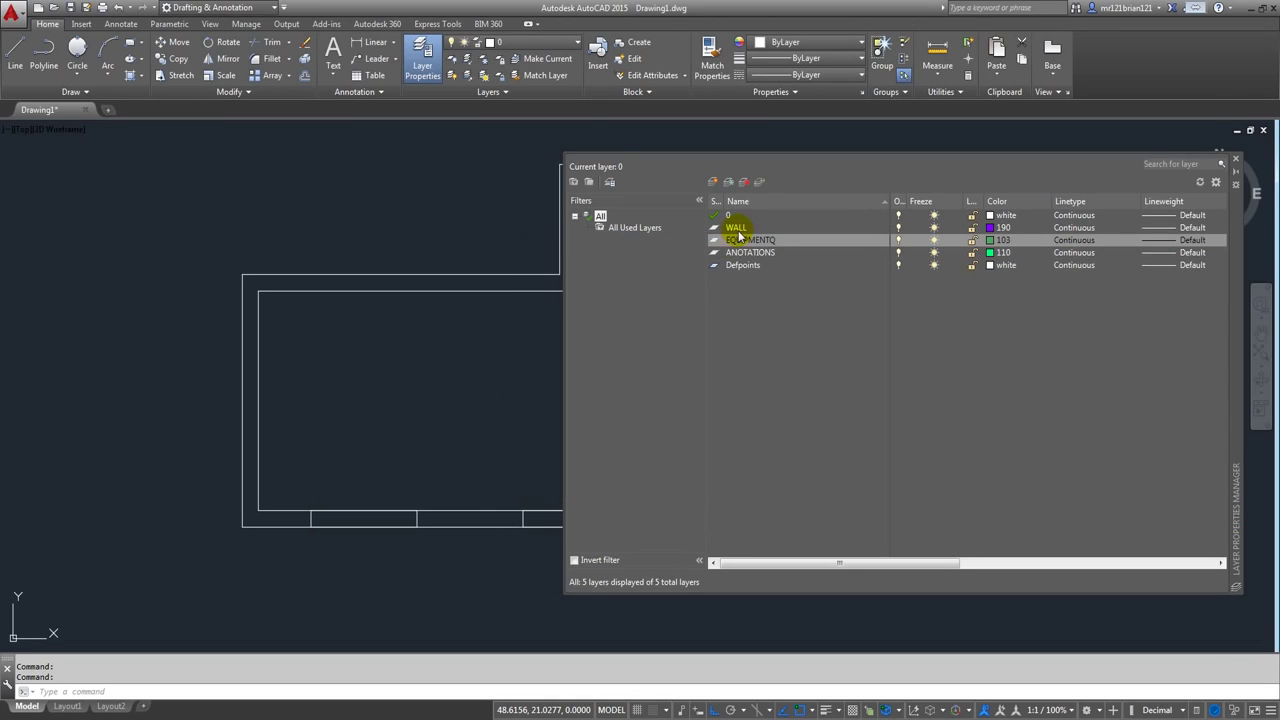
- Make WALL the current layer and sketch three connected test lines beside the room's left wall
click(737, 229)
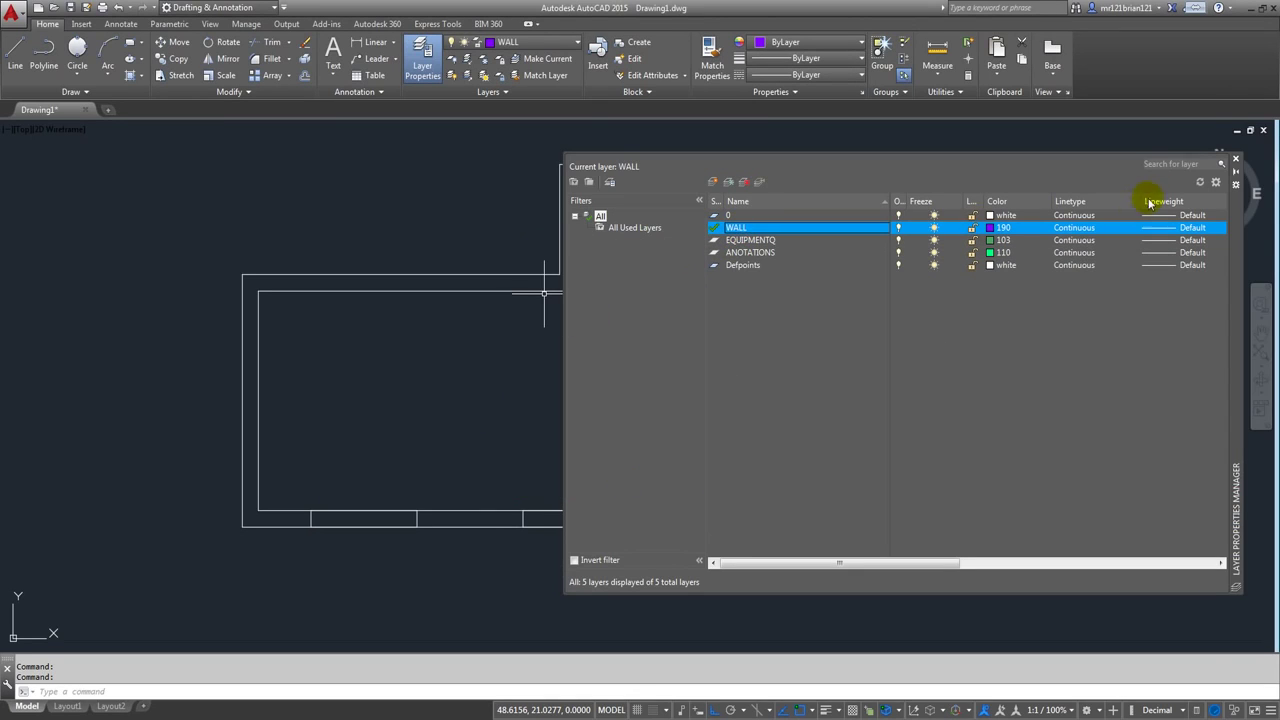
click(1237, 160)
click(15, 55)
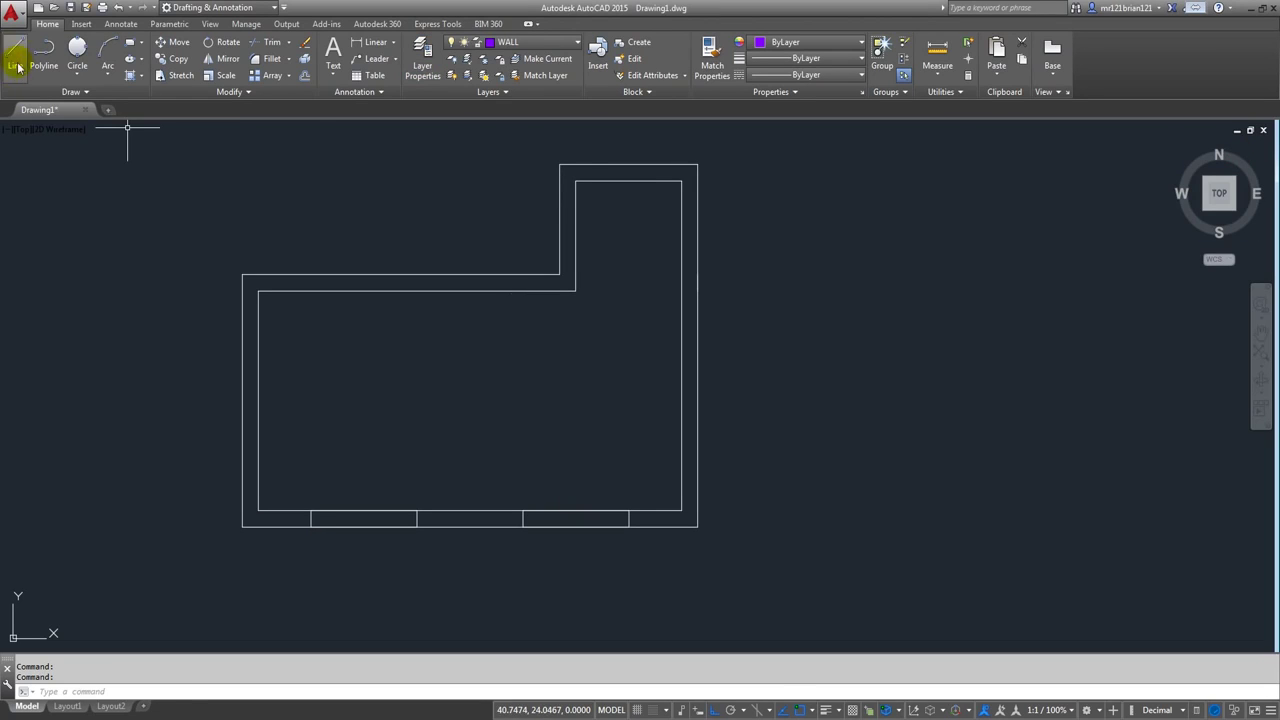
click(125, 325)
click(125, 517)
click(232, 507)
click(232, 249)
key(Return)
- Erase the three test lines beside the room's left wall
click(177, 354)
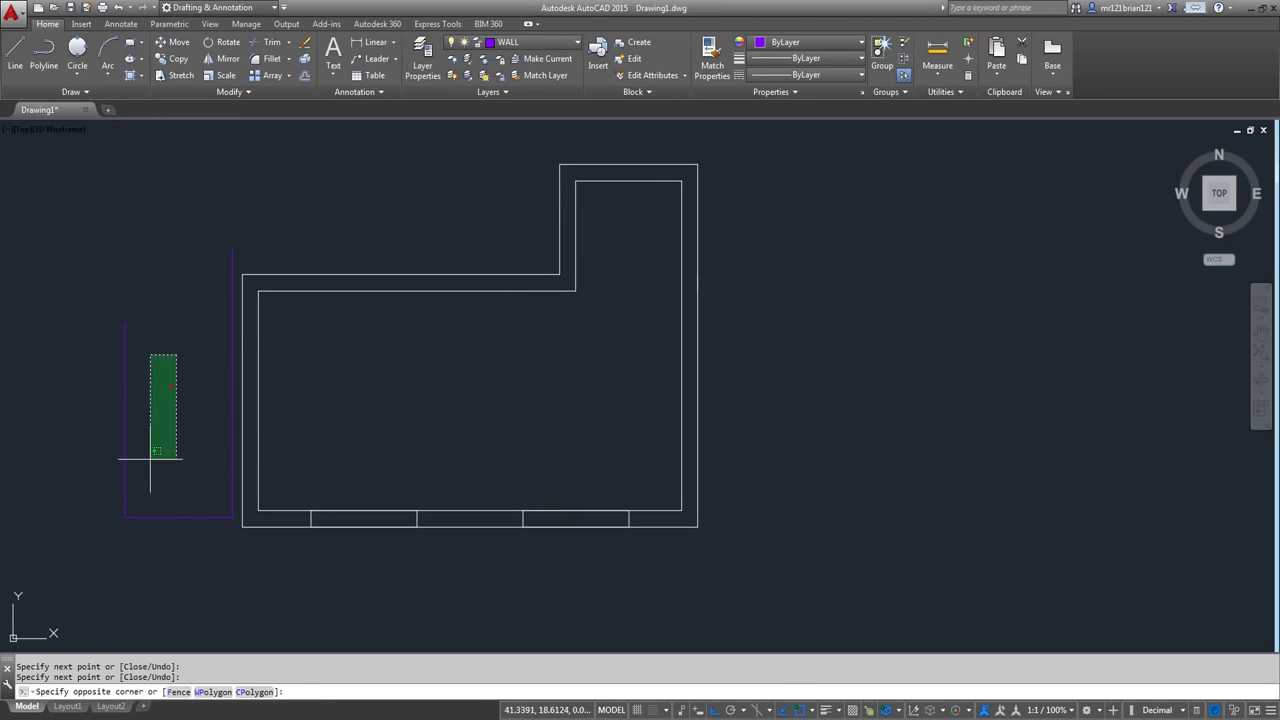
click(137, 523)
key(Delete)
click(141, 334)
click(69, 434)
key(Delete)
click(206, 251)
key(Delete)
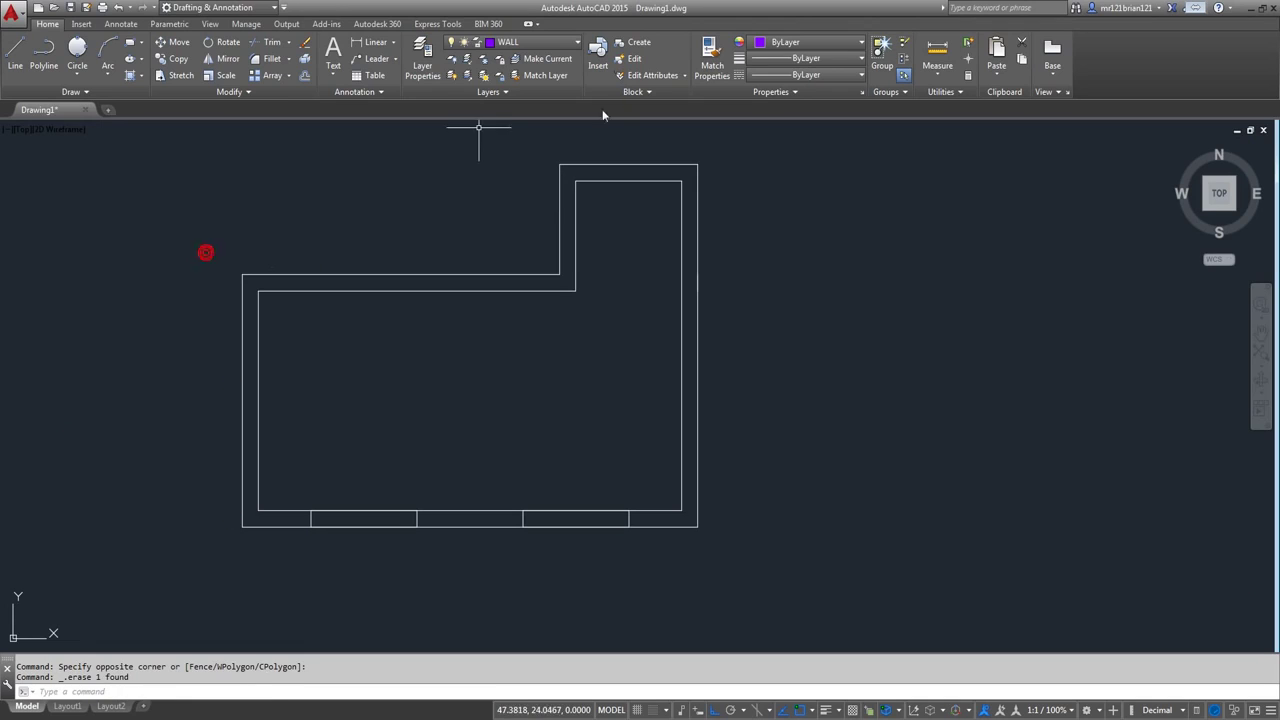
- Make ANOTATIONS the current layer
click(500, 43)
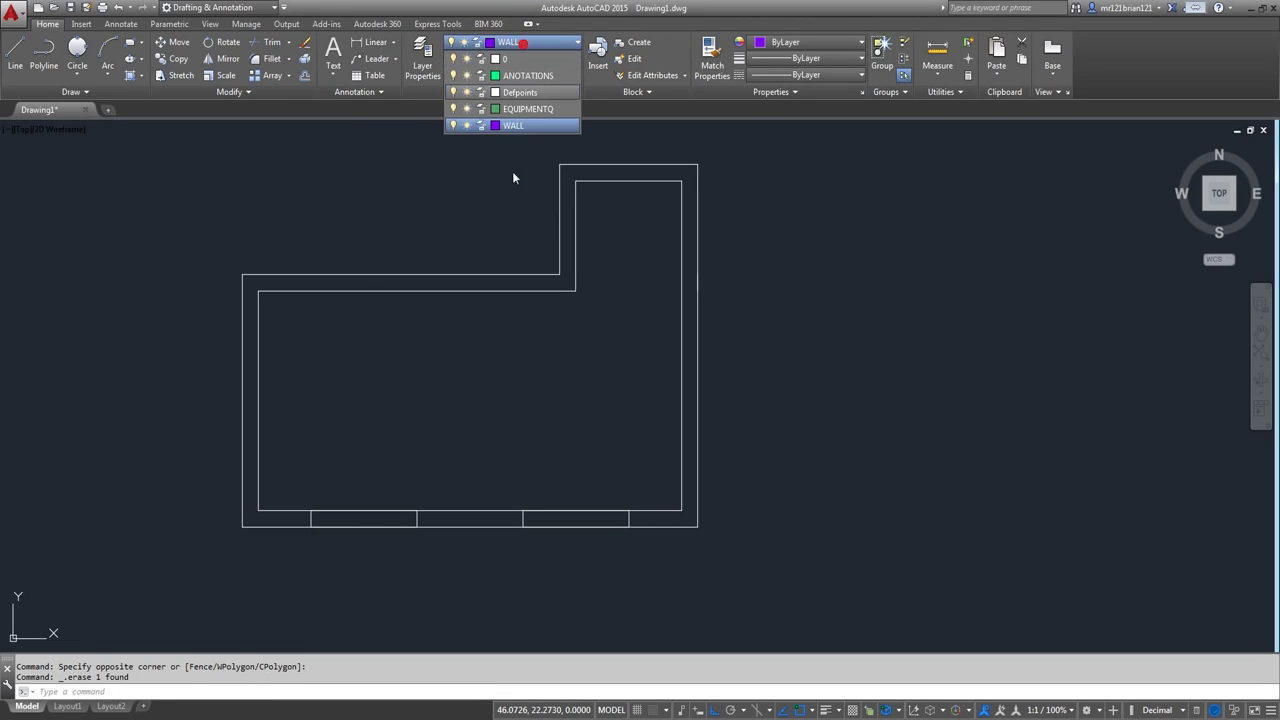
click(529, 122)
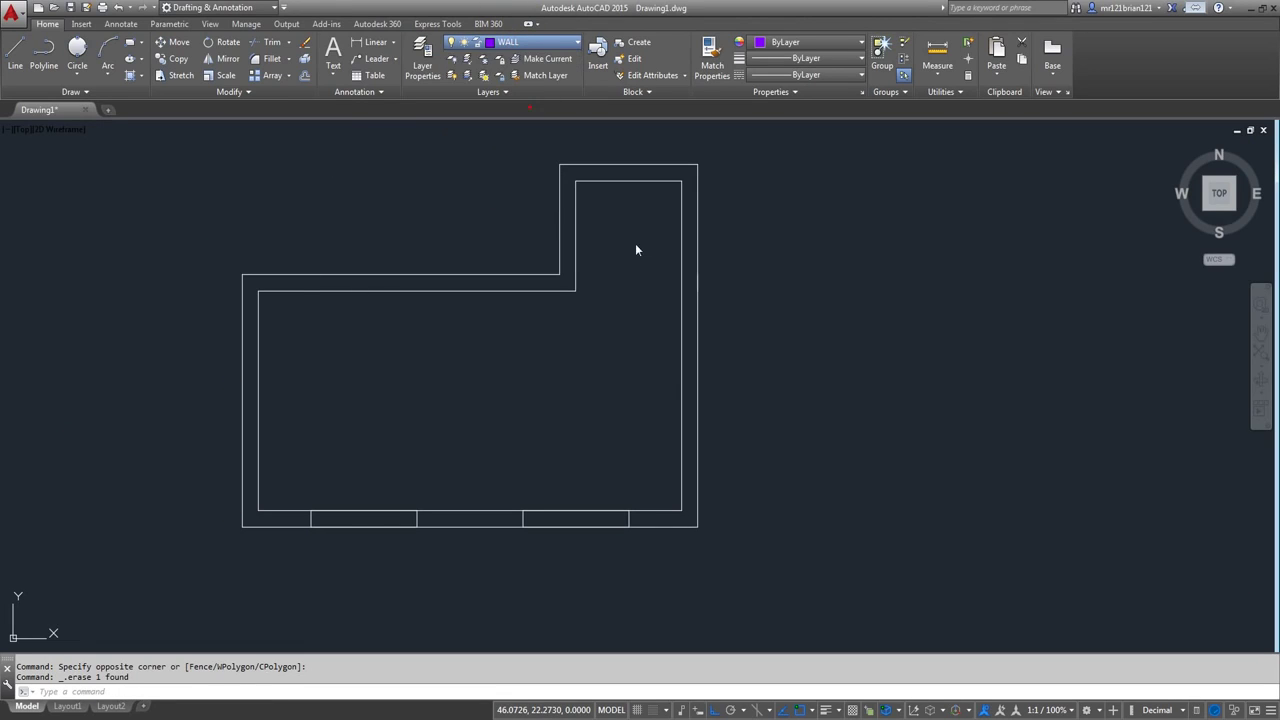
click(500, 43)
click(527, 76)
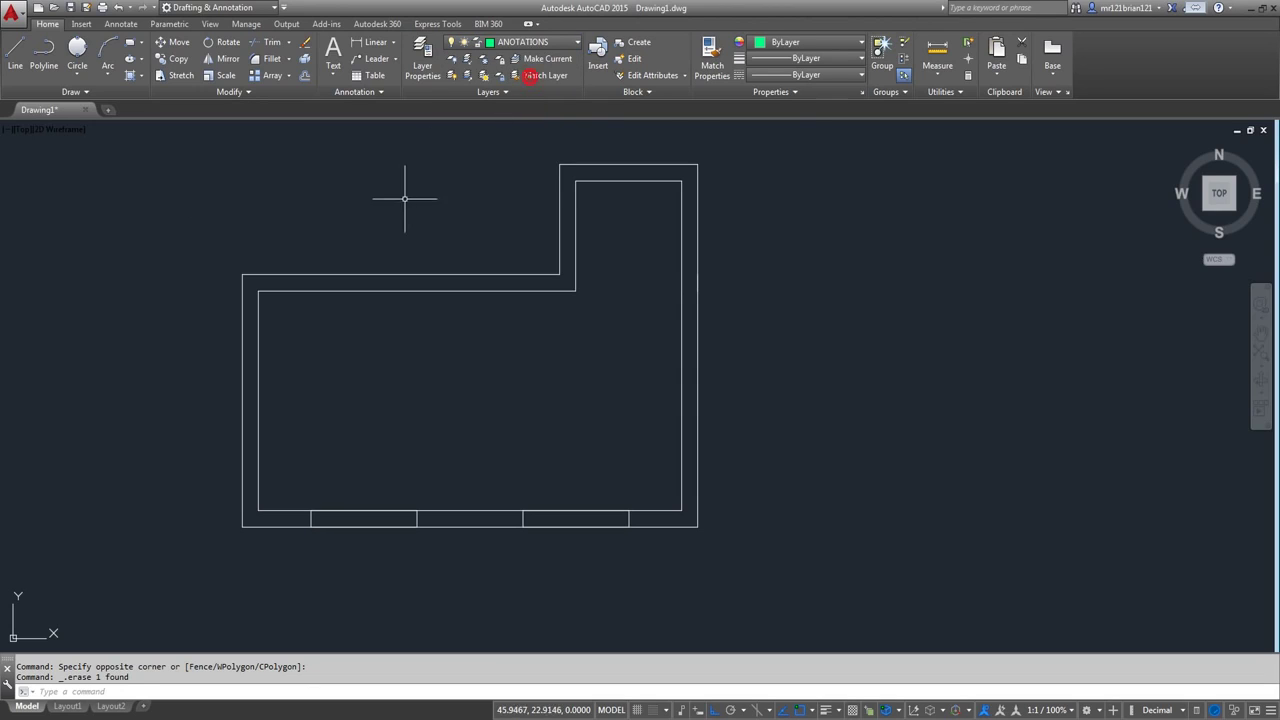
- Move the entire double-wall room outline, including its openings, onto the WALL layer and clear the selection
scroll(580, 265, down, 2)
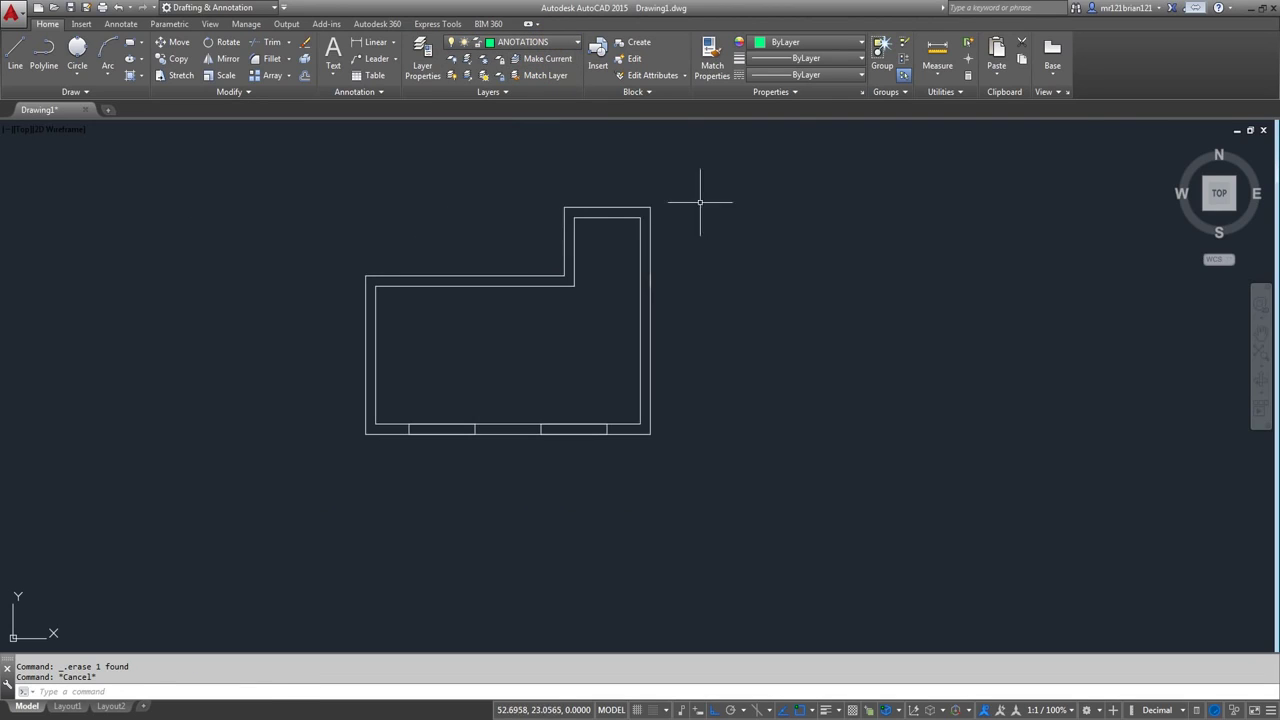
click(716, 181)
click(338, 477)
click(510, 43)
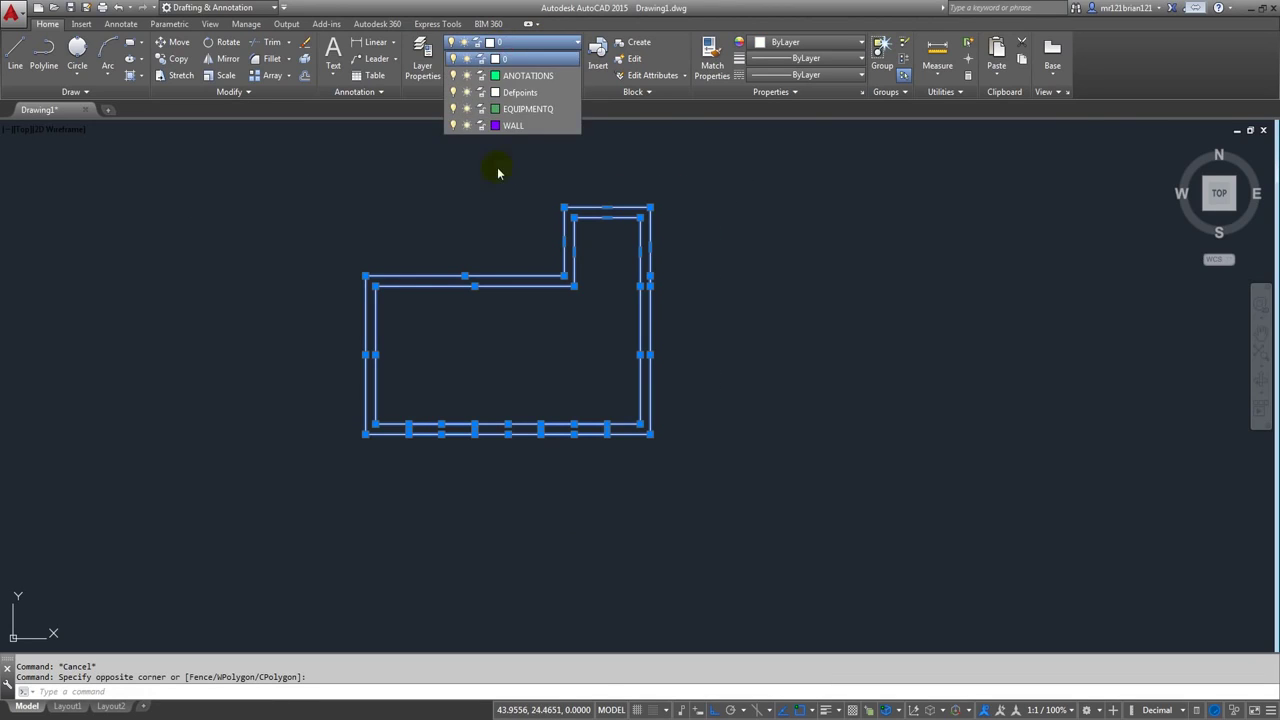
click(524, 126)
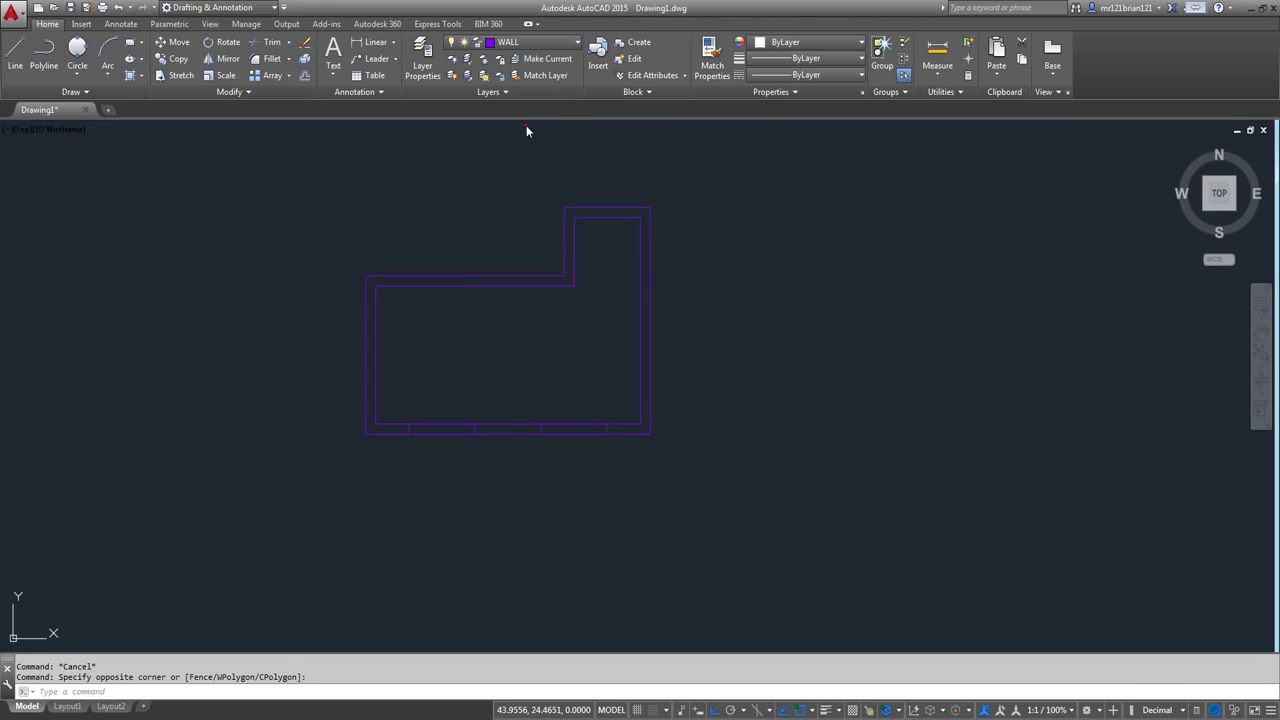
key(Escape)
scroll(443, 398, up, 2)
scroll(531, 320, down, 3)
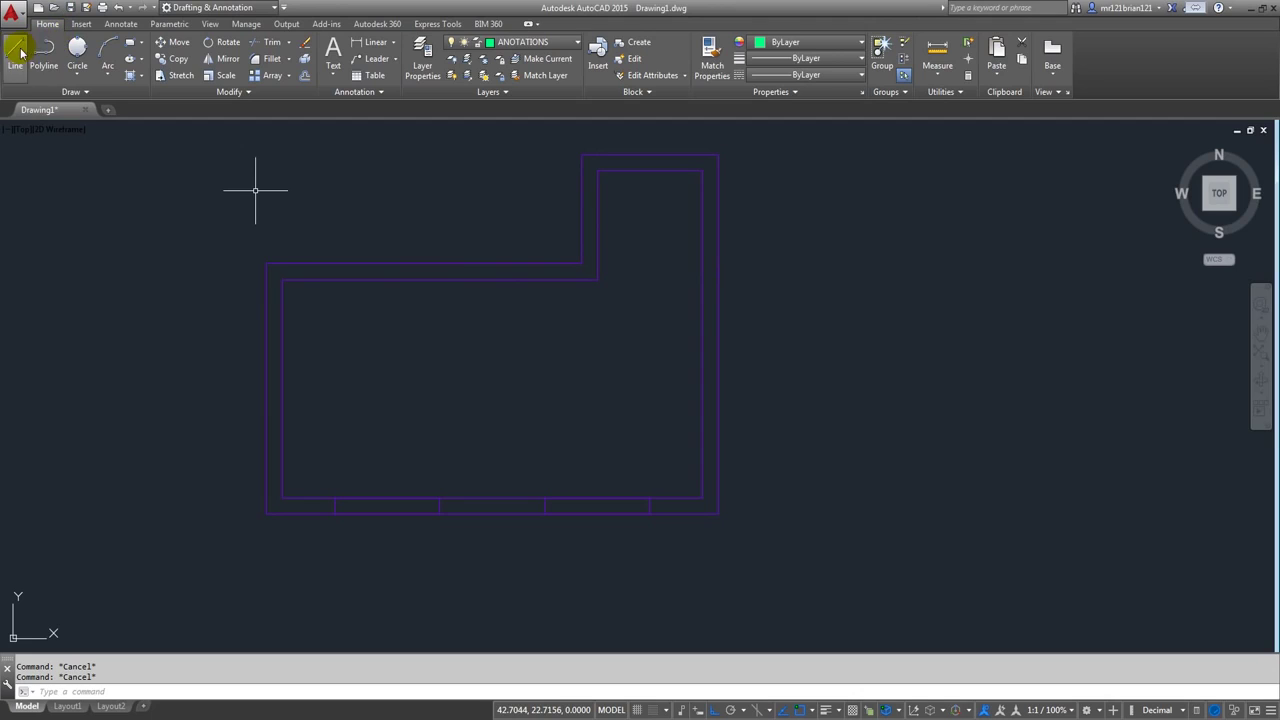
- Make EQUIPMENTQ the current layer and draw a horizontal line across the lower wall's left opening, halfway through the wall thickness
click(531, 42)
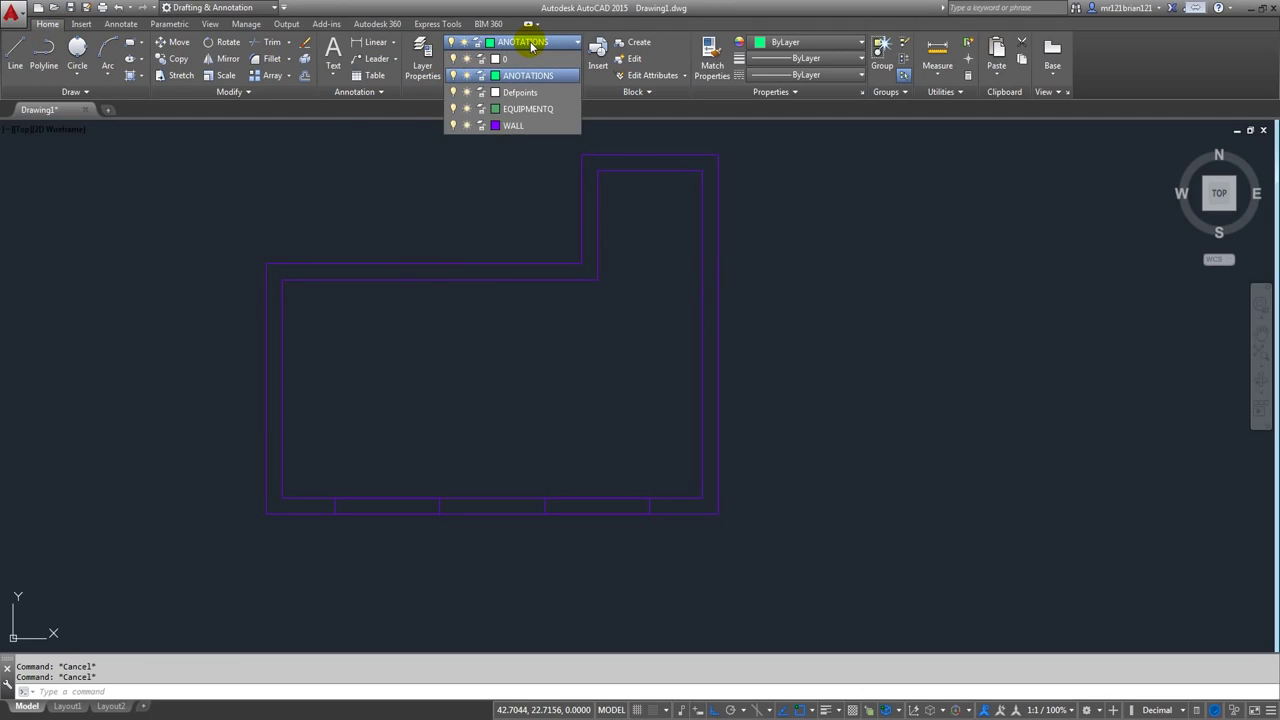
click(525, 109)
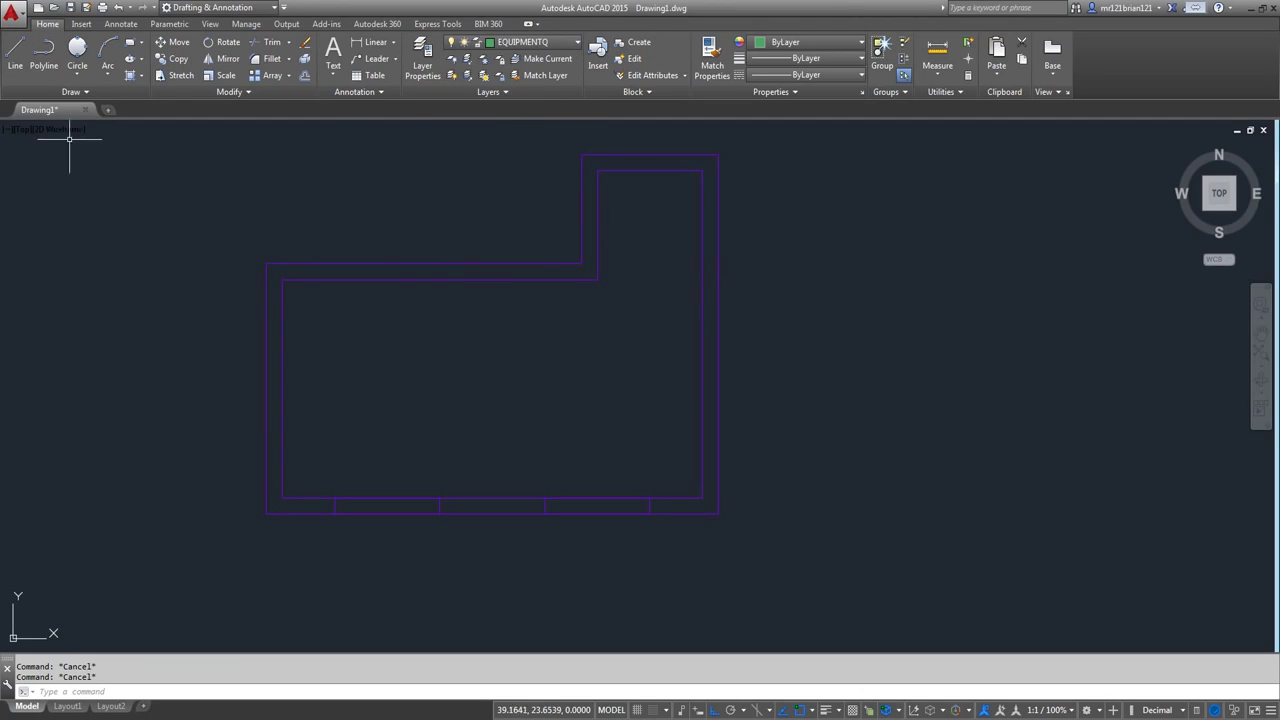
click(15, 55)
click(522, 46)
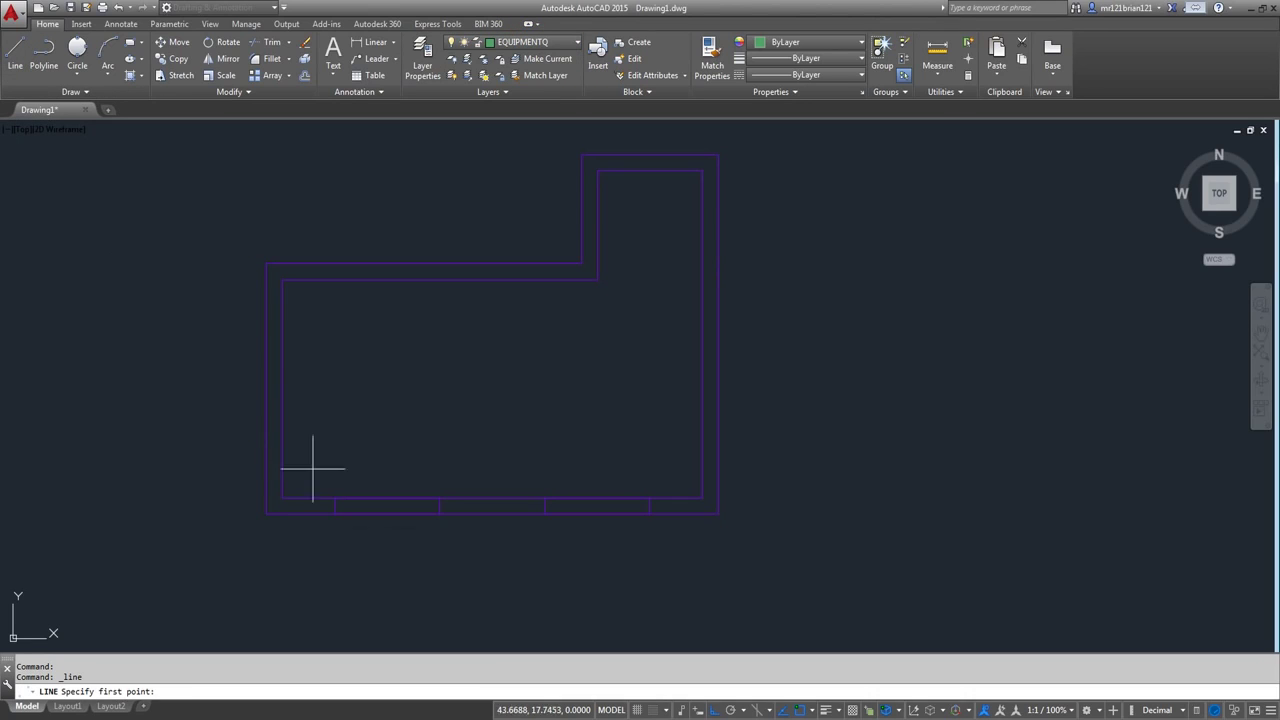
scroll(214, 443, up, 5)
click(118, 347)
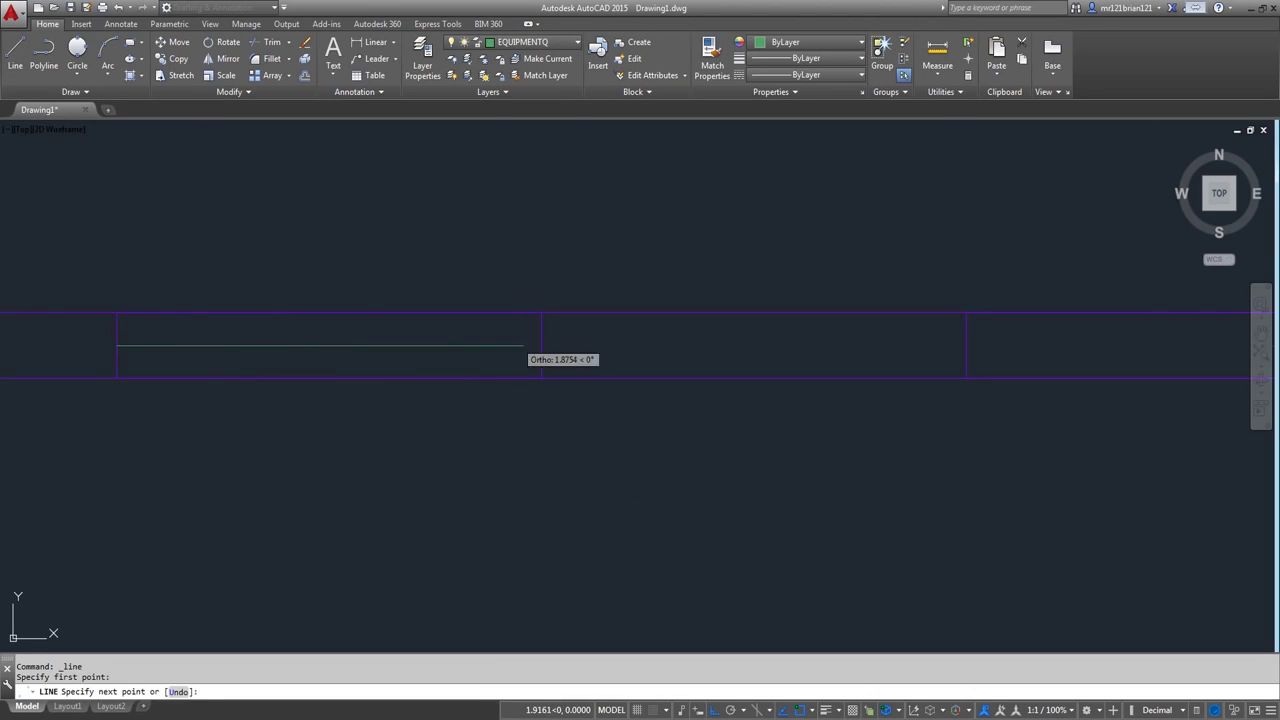
click(541, 347)
scroll(560, 350, down, 4)
key(Return)
- Draw a matching horizontal centre line across the lower wall's right opening
key(Return)
click(628, 347)
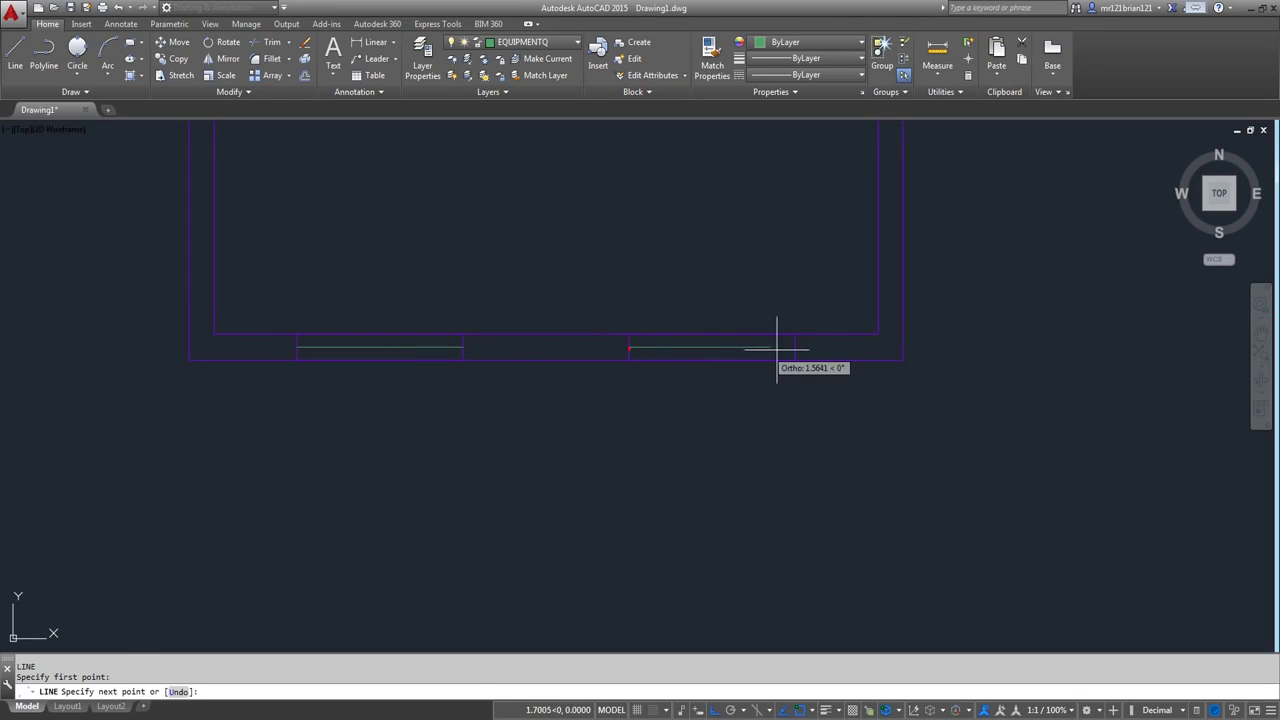
click(795, 347)
key(Return)
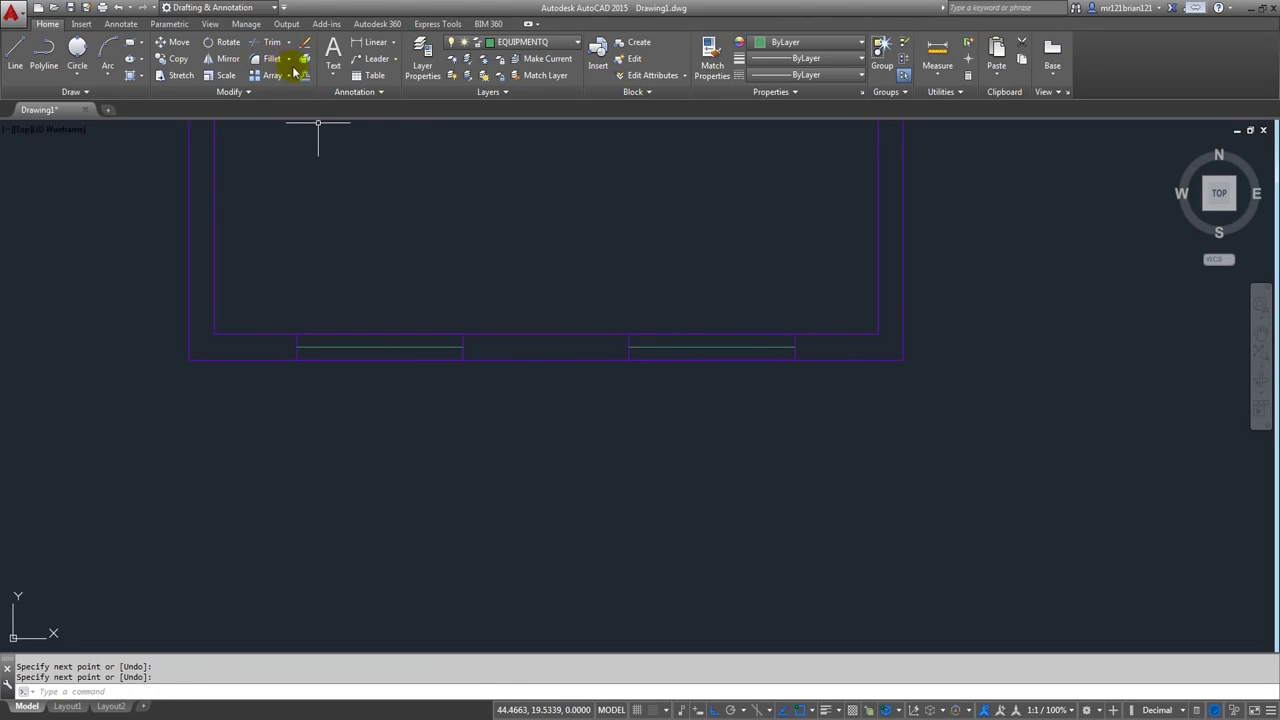
- Offset the left opening's centre line upward by 0.02
click(305, 82)
scroll(302, 322, up, 4)
click(350, 384)
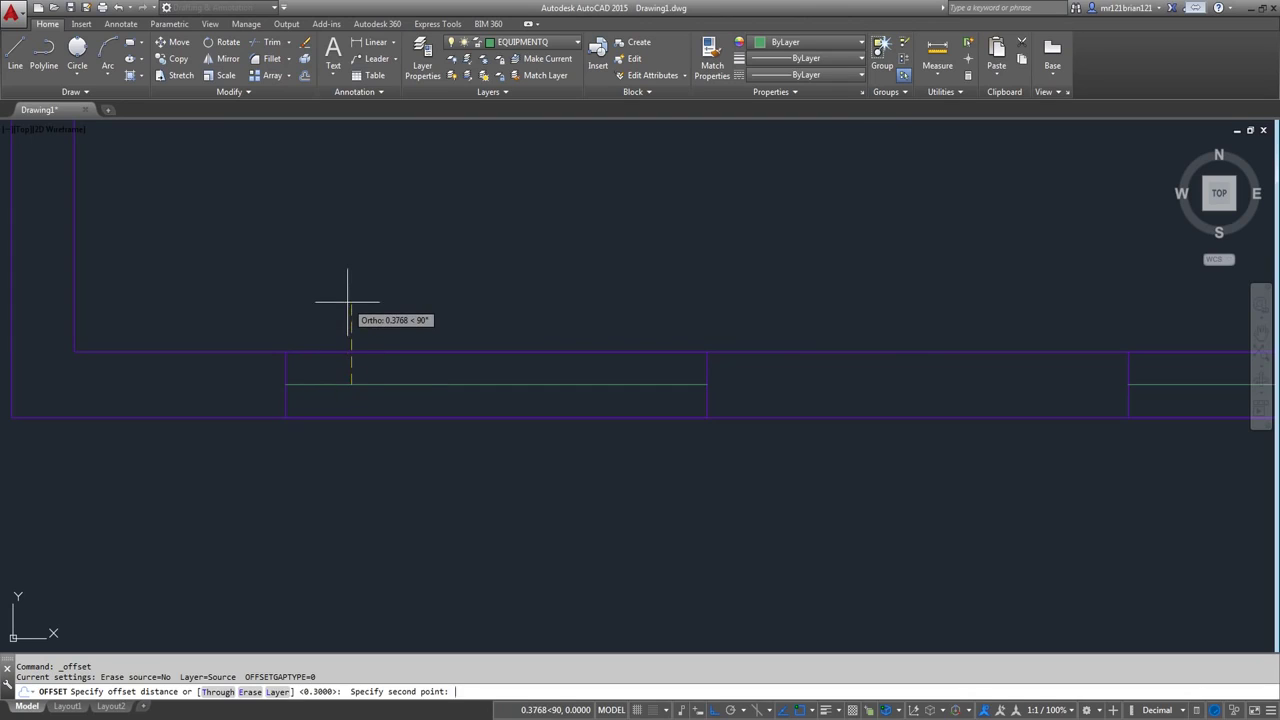
text(.02)
key(Return)
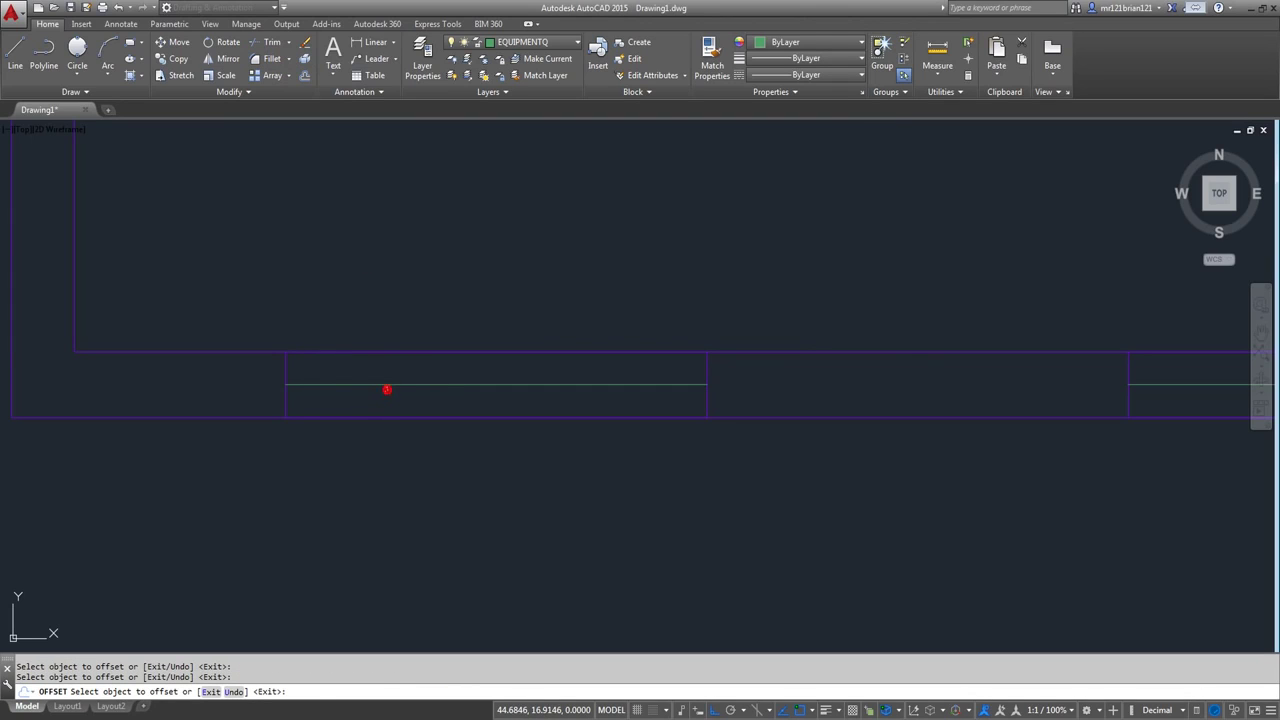
click(387, 387)
click(386, 364)
- Offset the right opening's centre line upward by the same distance and finish the Offset command
scroll(137, 314, down, 2)
middle_drag(938, 357, 640, 341)
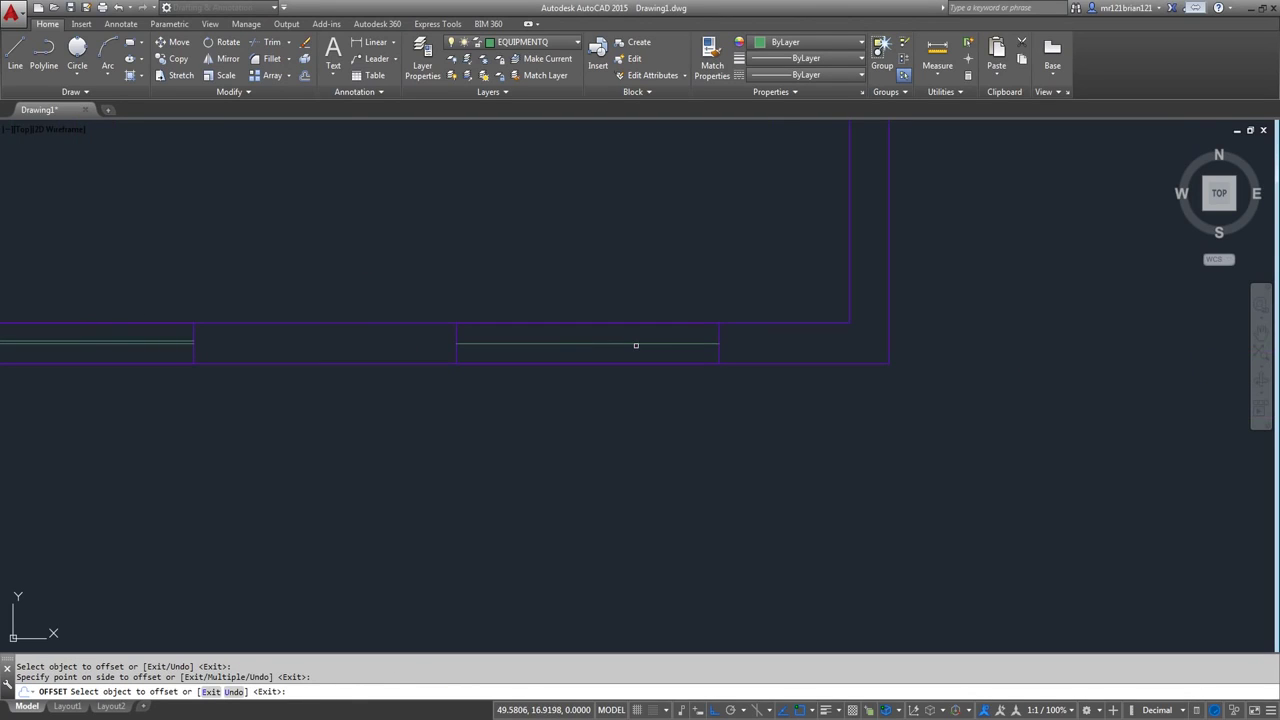
click(636, 345)
click(634, 294)
key(Return)
- Draw a vertical line from the extension's inner upper-left corner up to the outer wall line
scroll(429, 300, down, 3)
scroll(430, 330, up, 2)
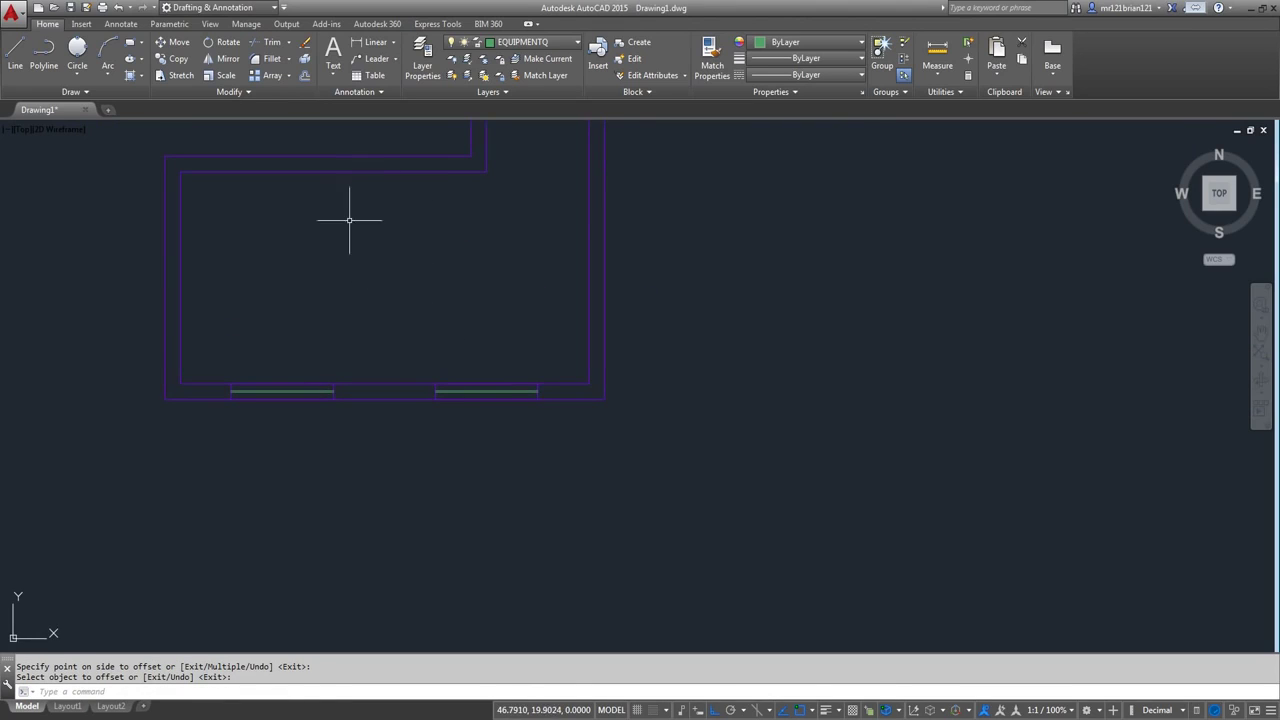
middle_drag(349, 220, 434, 335)
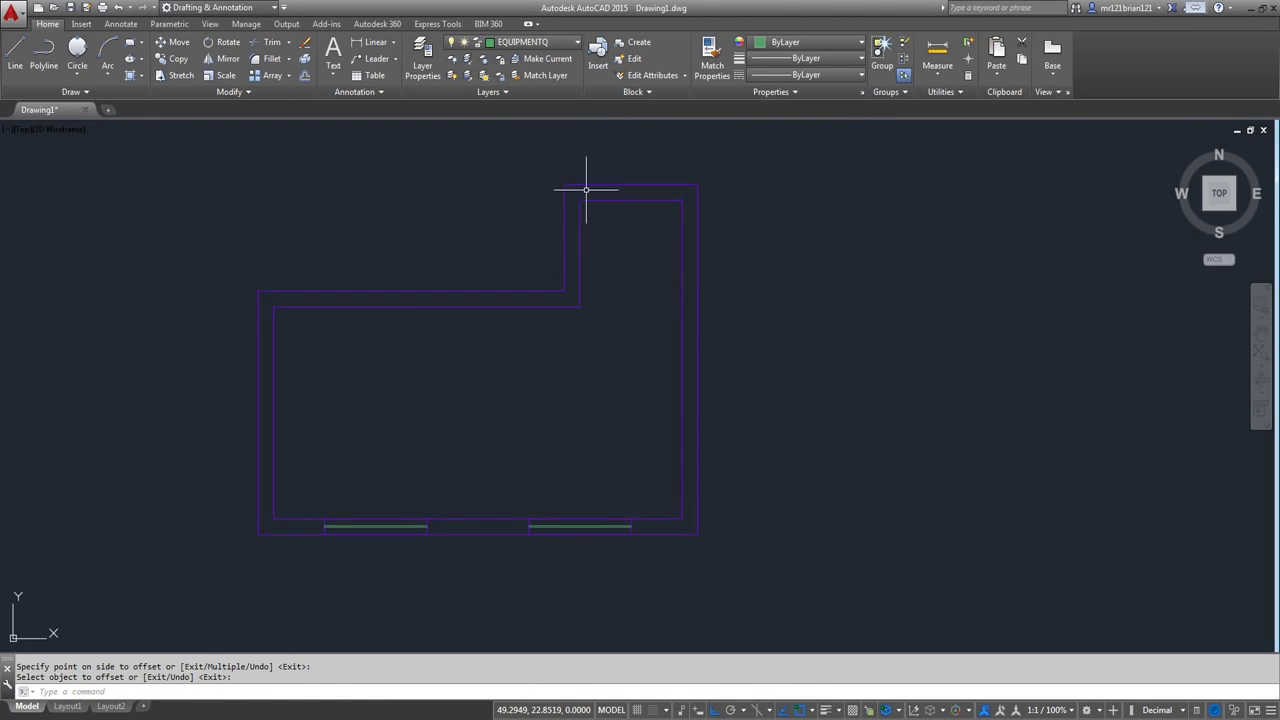
scroll(586, 189, up, 2)
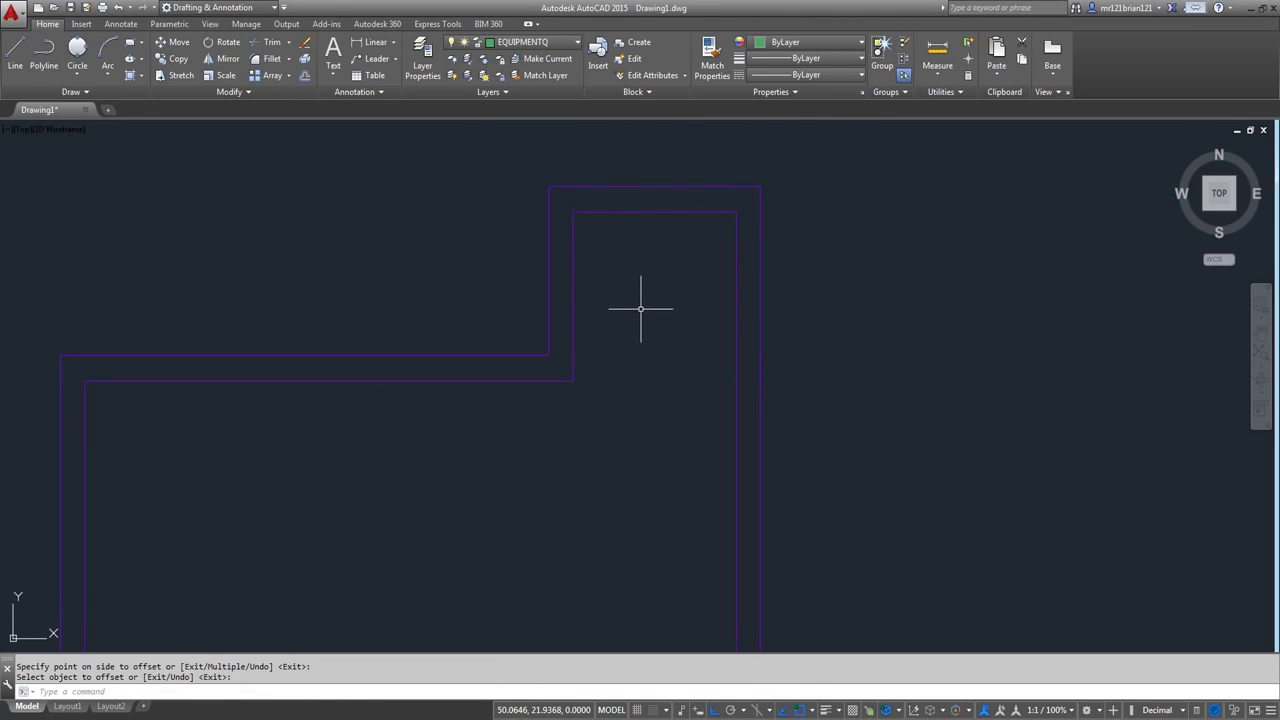
middle_drag(674, 291, 474, 371)
scroll(474, 371, up, 2)
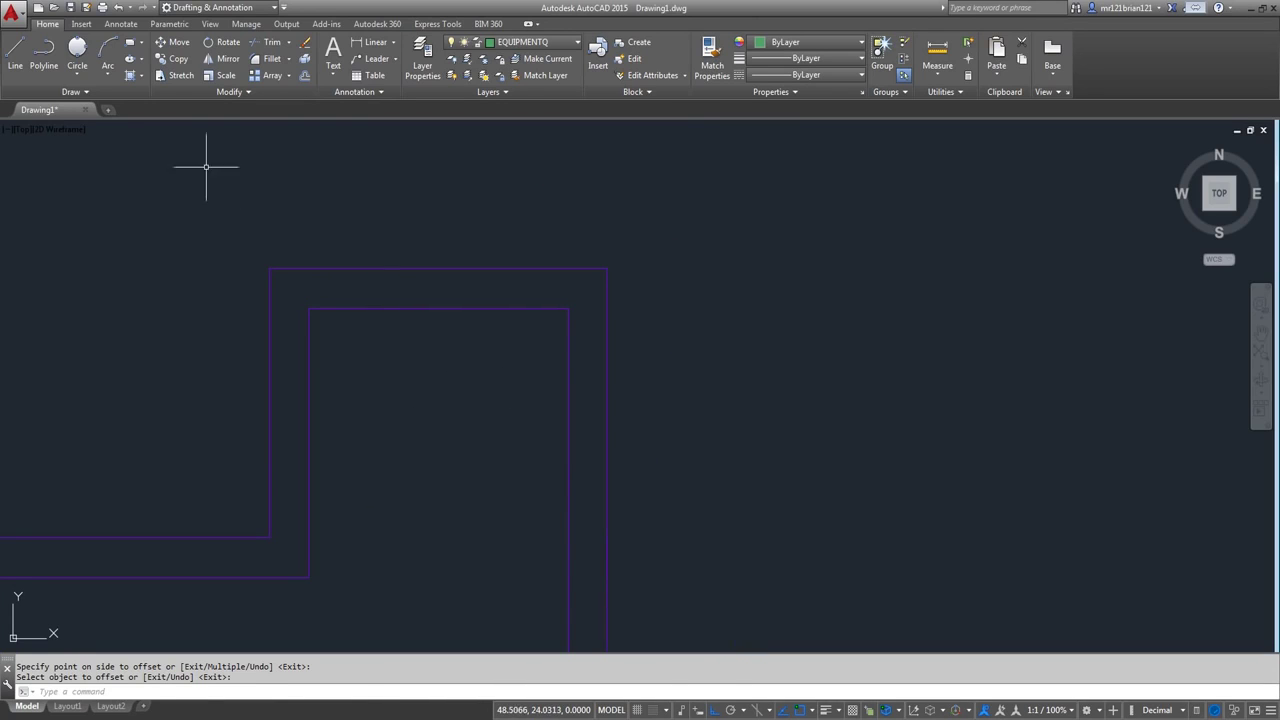
click(510, 44)
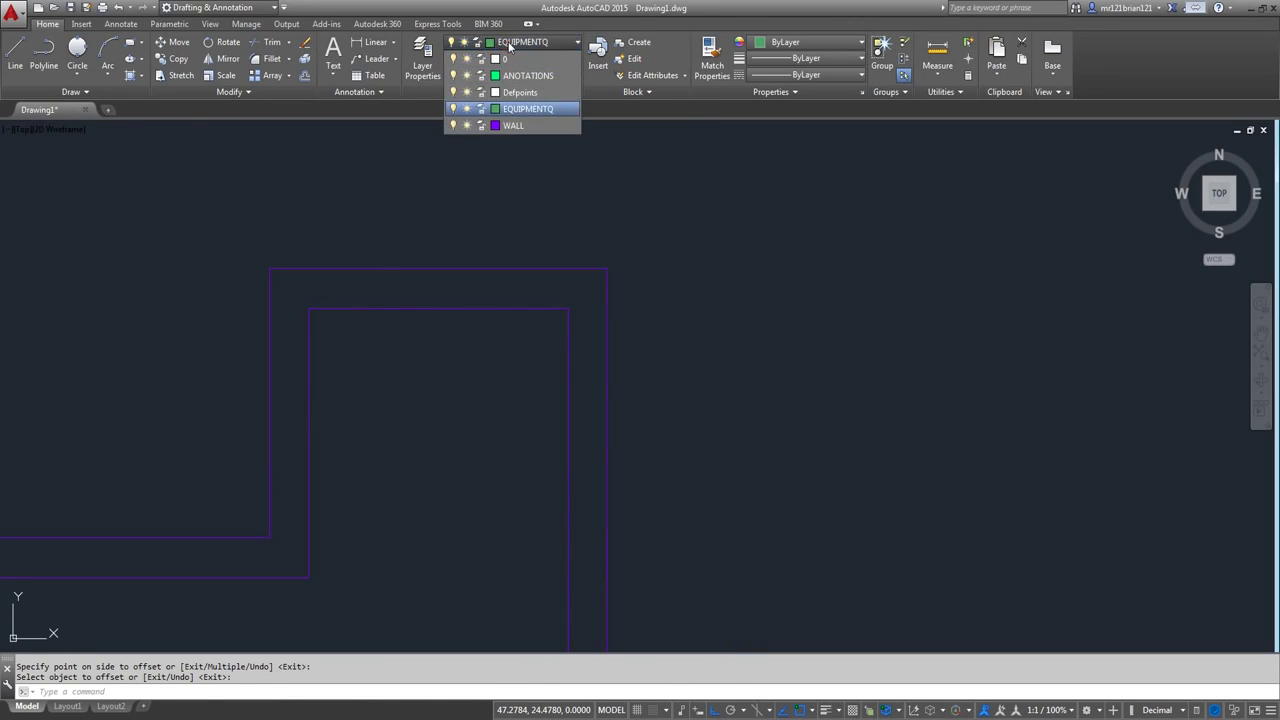
click(15, 50)
click(308, 308)
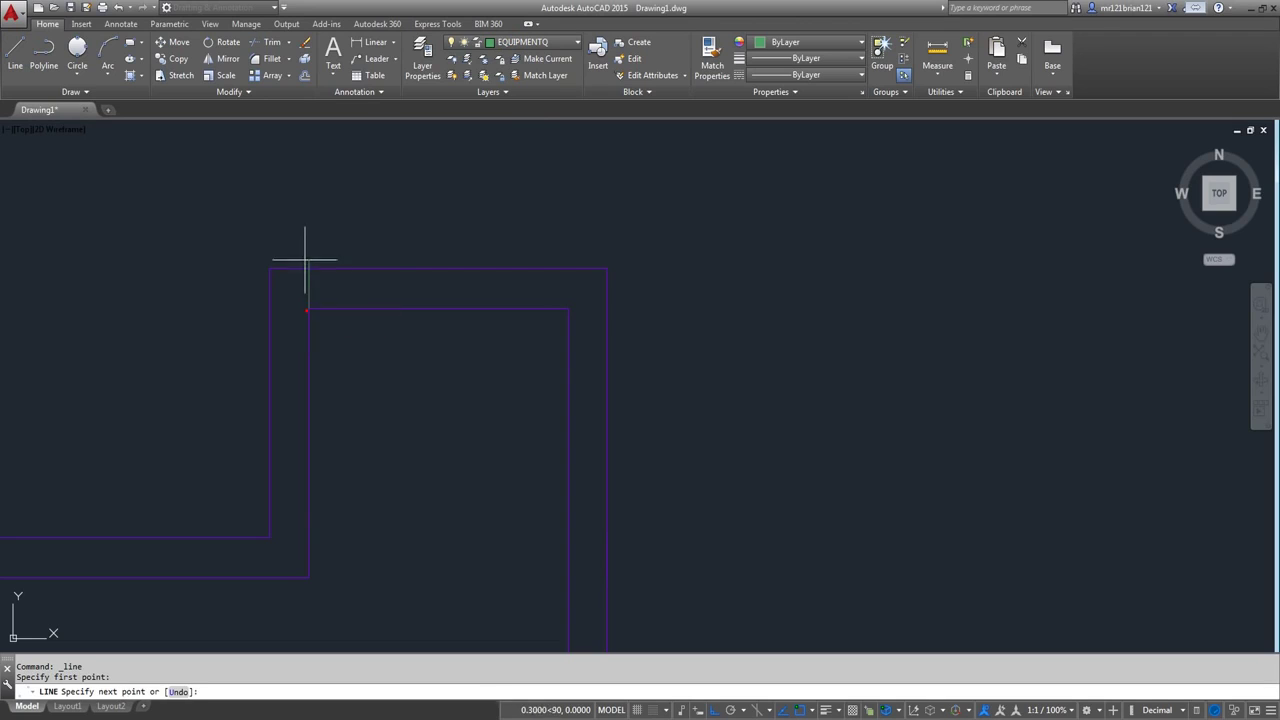
click(308, 268)
key(Return)
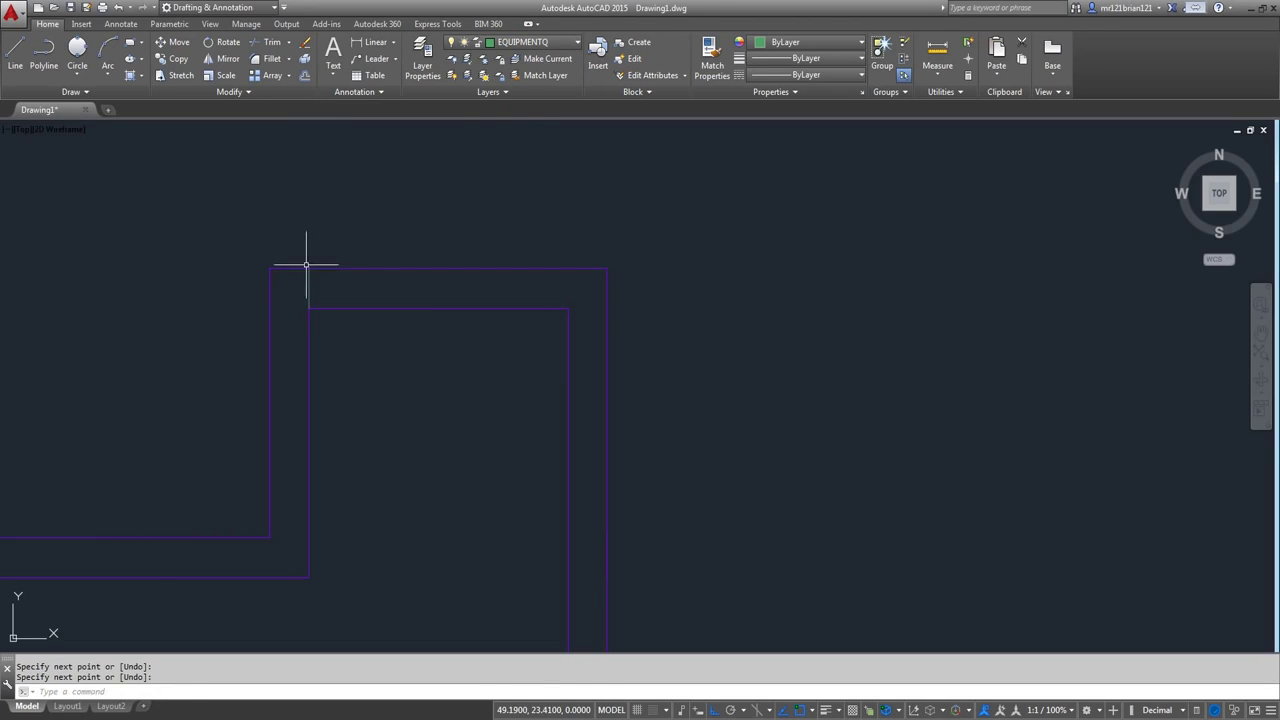
- Complete the rectangle in the extension's upper wall with a 2-unit outer edge, a right side and an inner edge back to the left corner
key(Return)
click(308, 268)
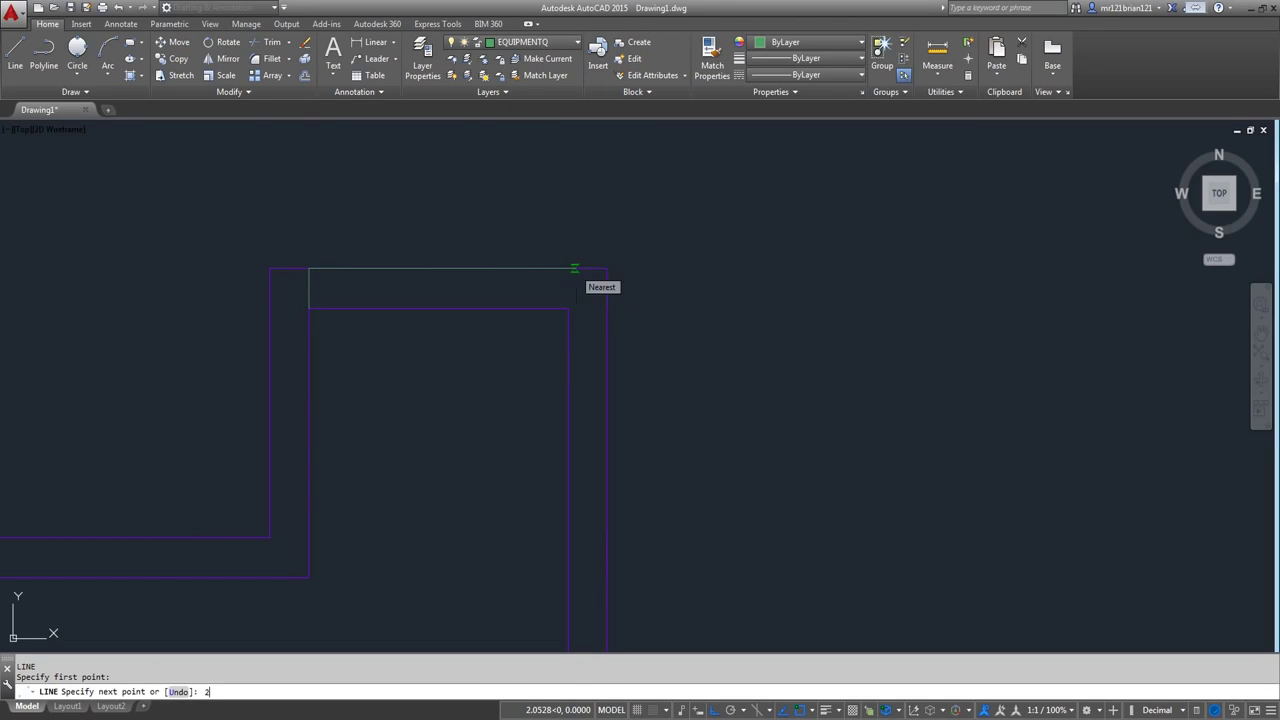
key(Return)
click(568, 308)
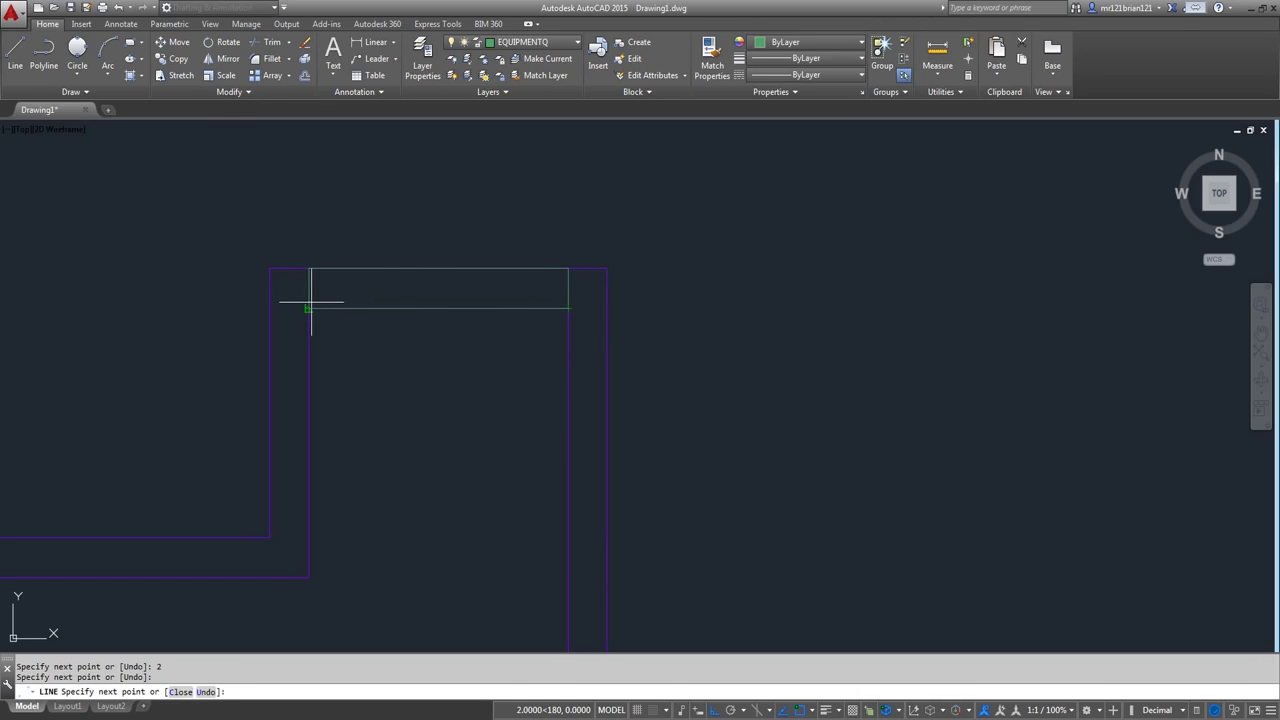
click(308, 308)
key(Return)
- Divide the rectangle in the extension's upper wall with a vertical line between the midpoints of its long edges
key(Return)
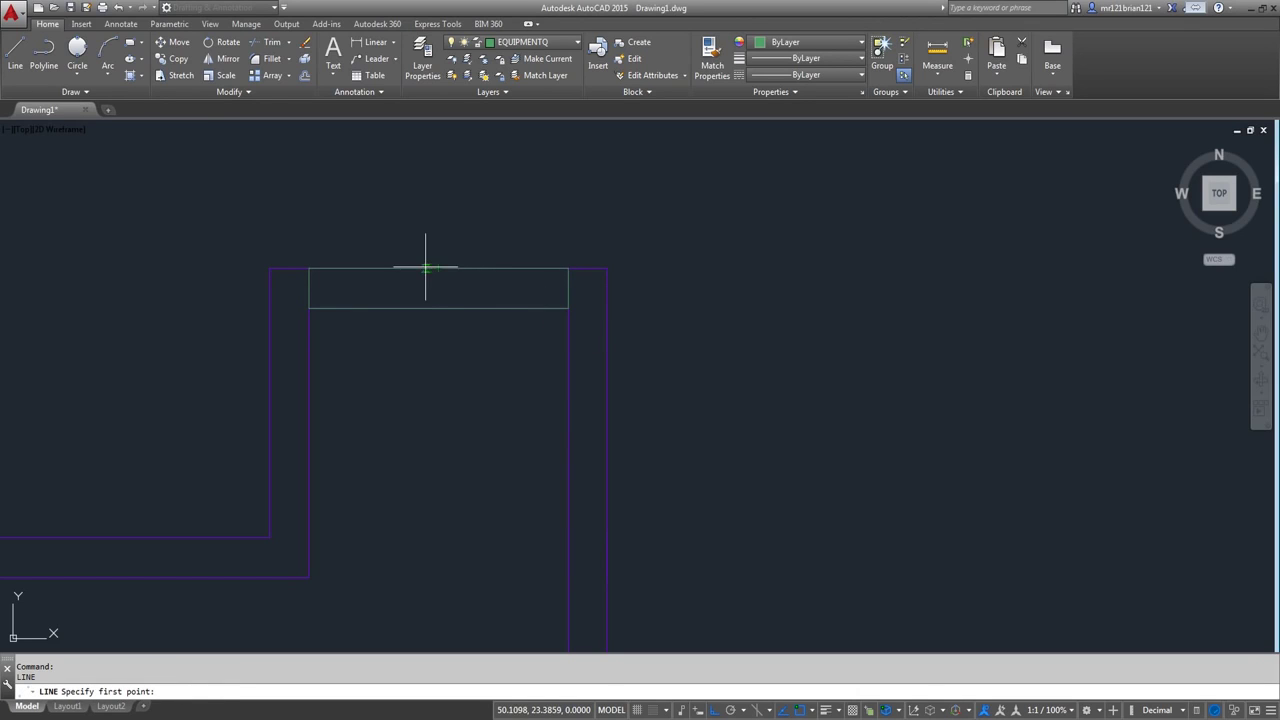
click(437, 268)
click(438, 308)
key(Return)
- Draw a closed, narrow vertical door leaf 1 unit long and .045 wide with lines, just below the upper-wall rectangle's left end
scroll(414, 300, up, 2)
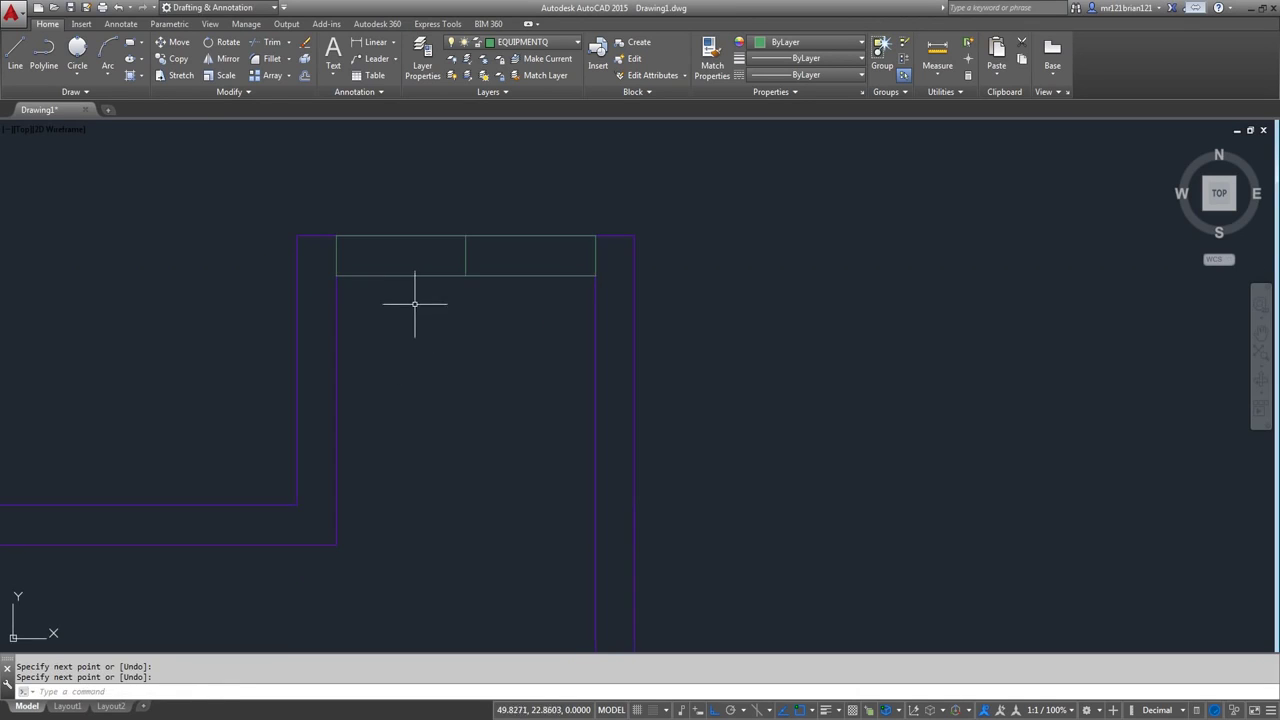
key(Return)
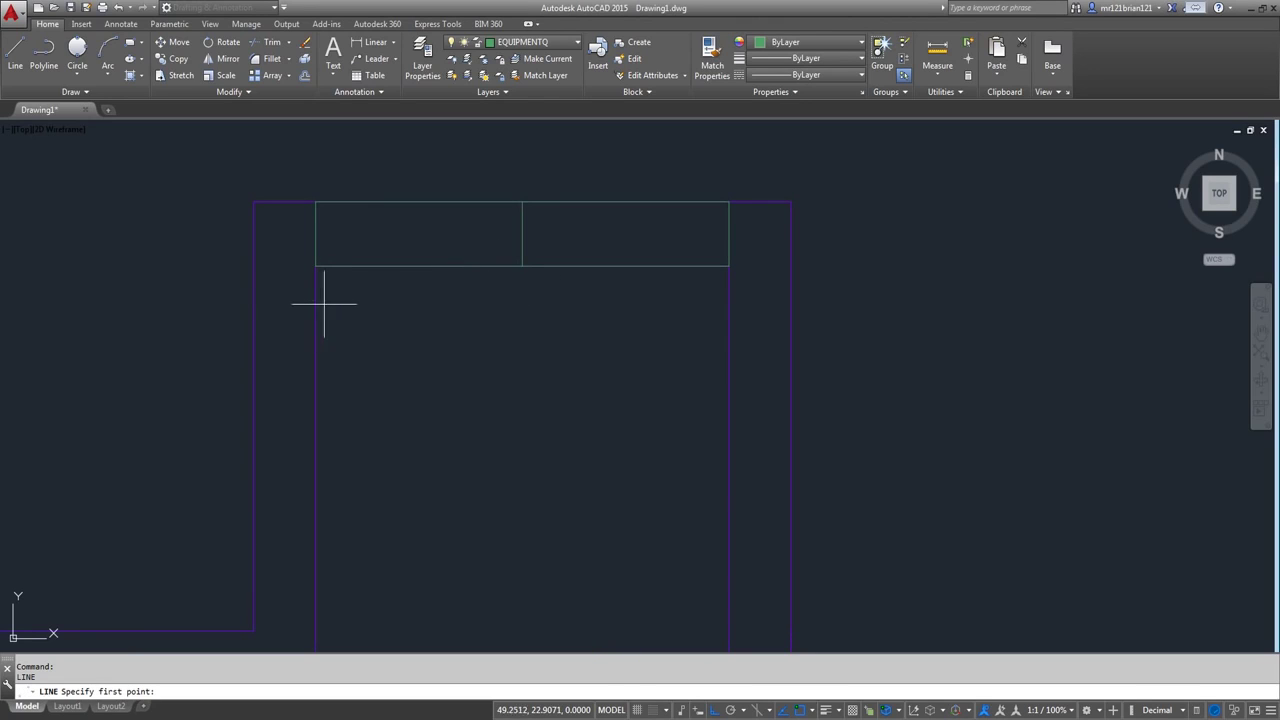
click(342, 278)
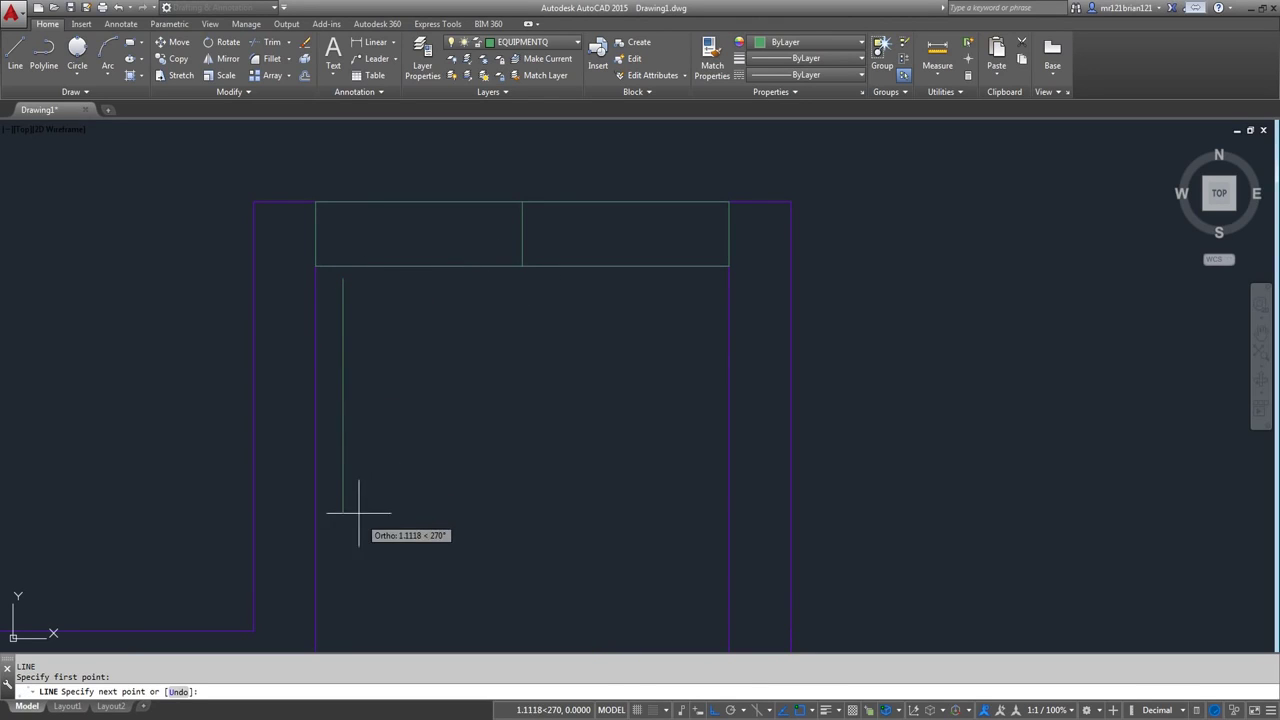
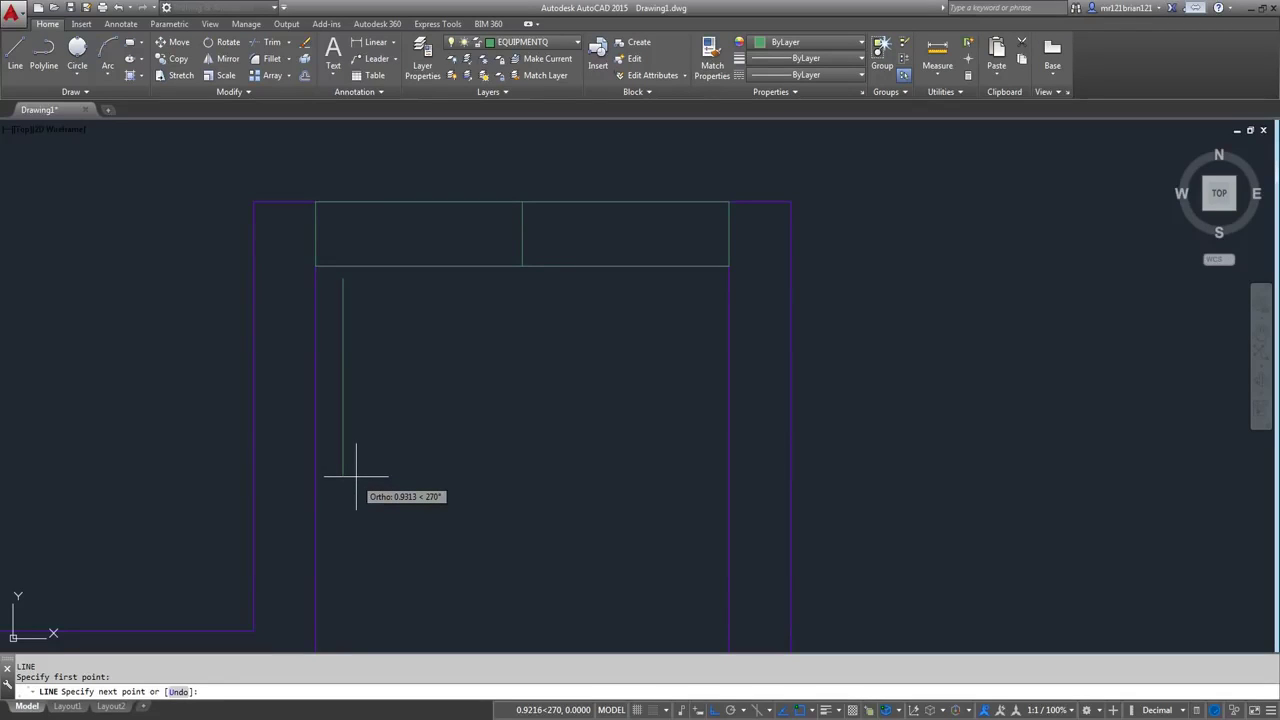
text(1)
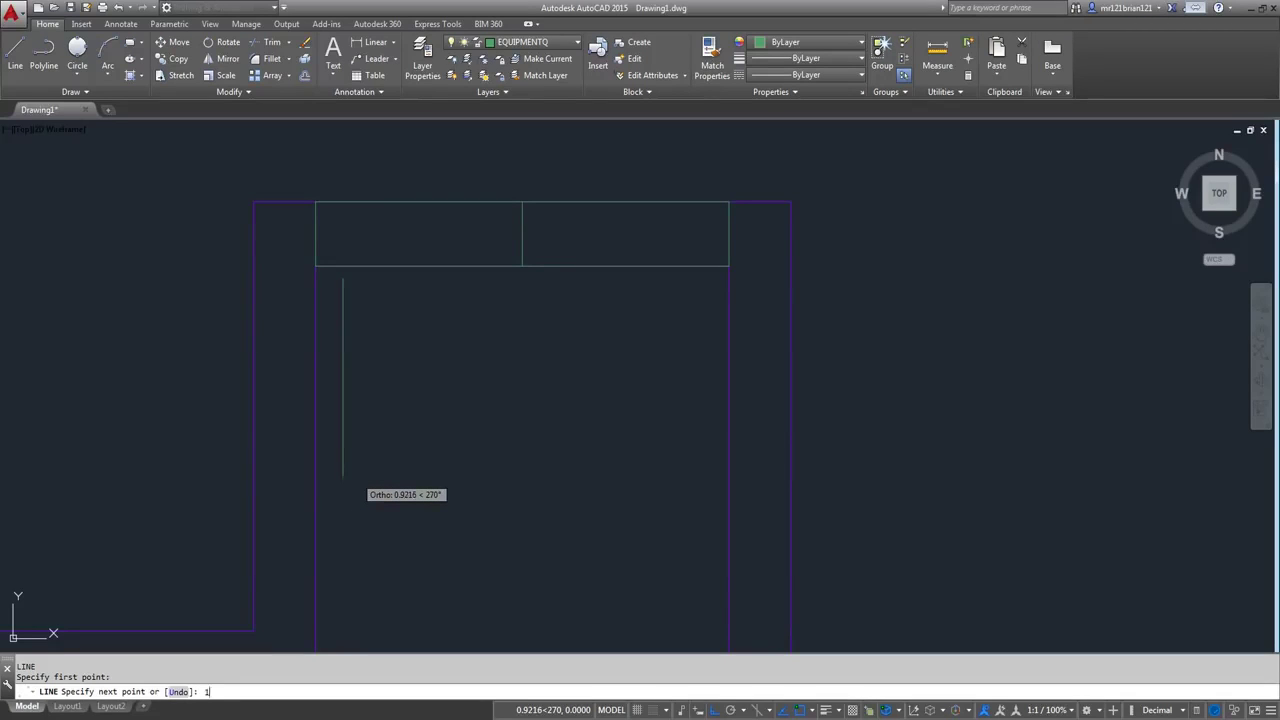
key(Return)
text(.045)
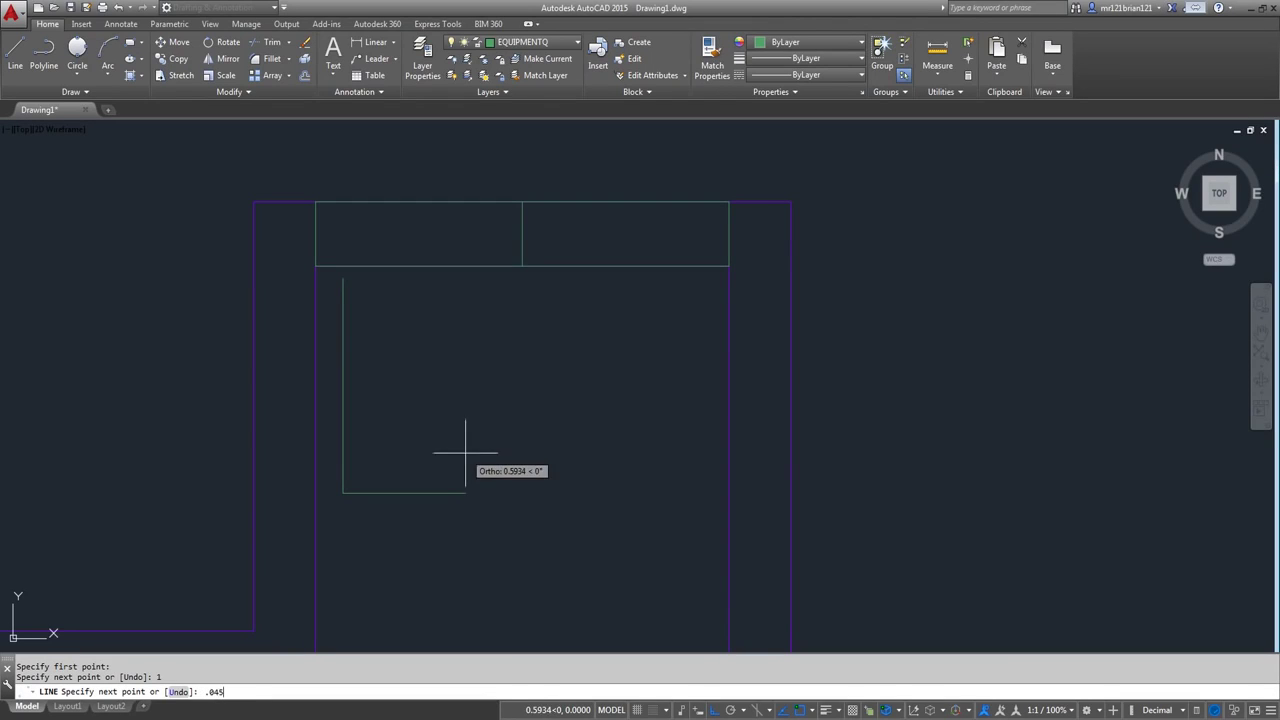
key(Return)
text(1)
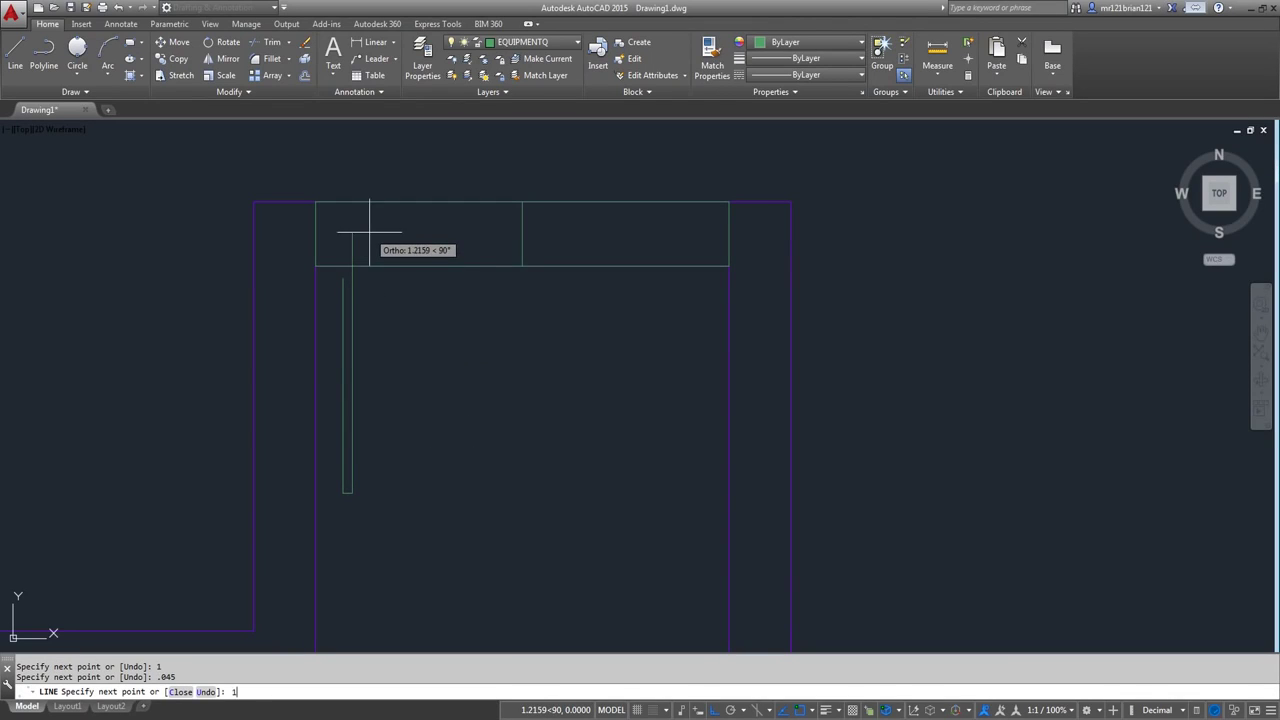
key(Return)
key(Return)
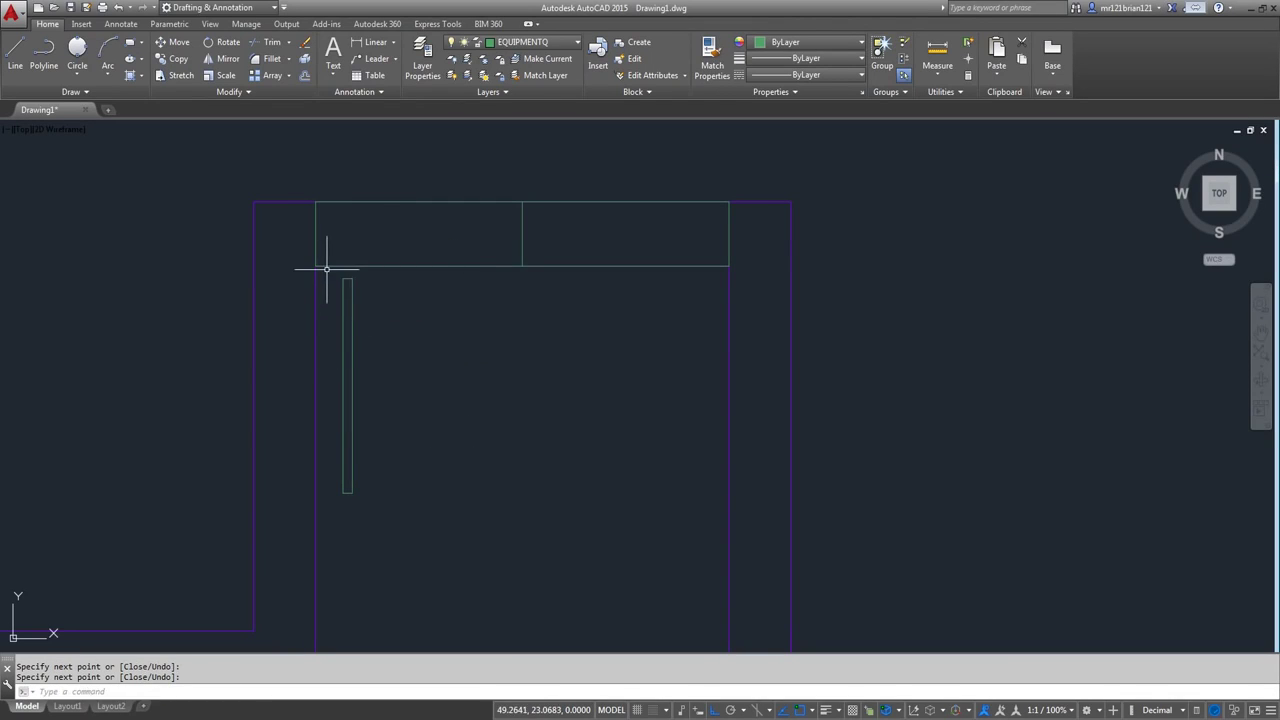
- Move the door leaf by its upper-left corner onto the extension's inner upper-left corner
click(326, 268)
click(406, 544)
click(172, 42)
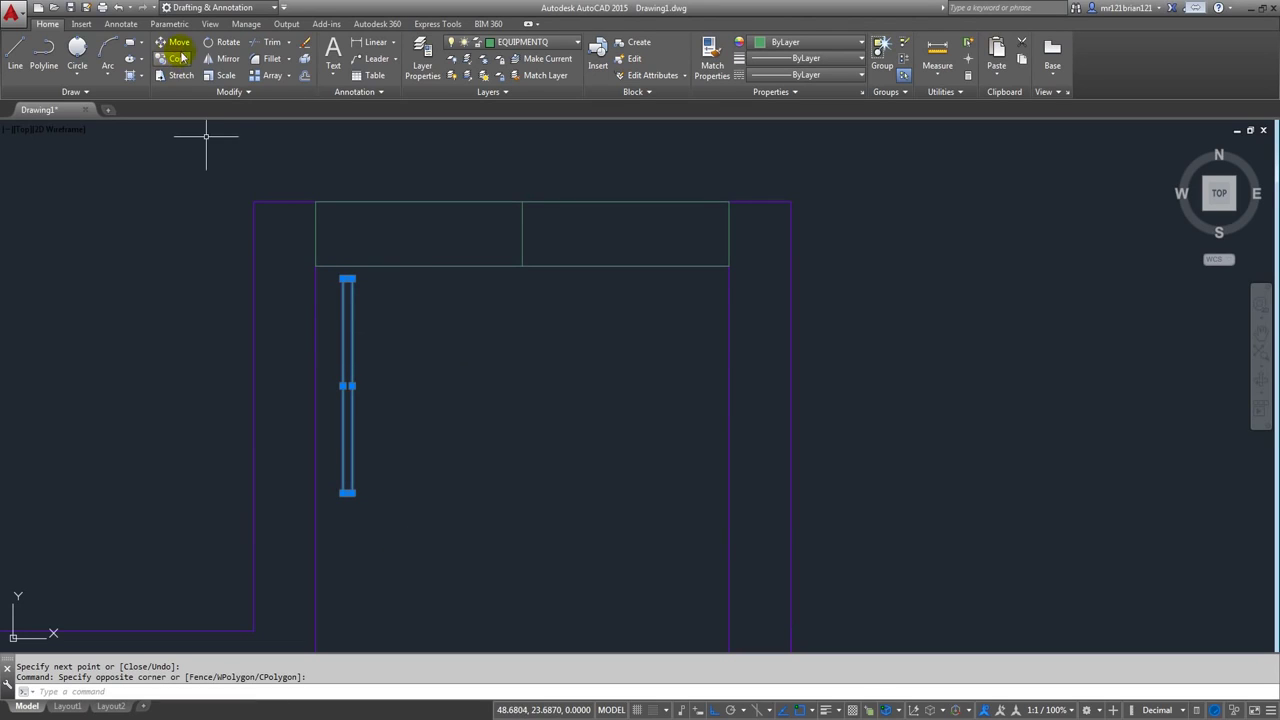
click(343, 278)
scroll(325, 268, up, 4)
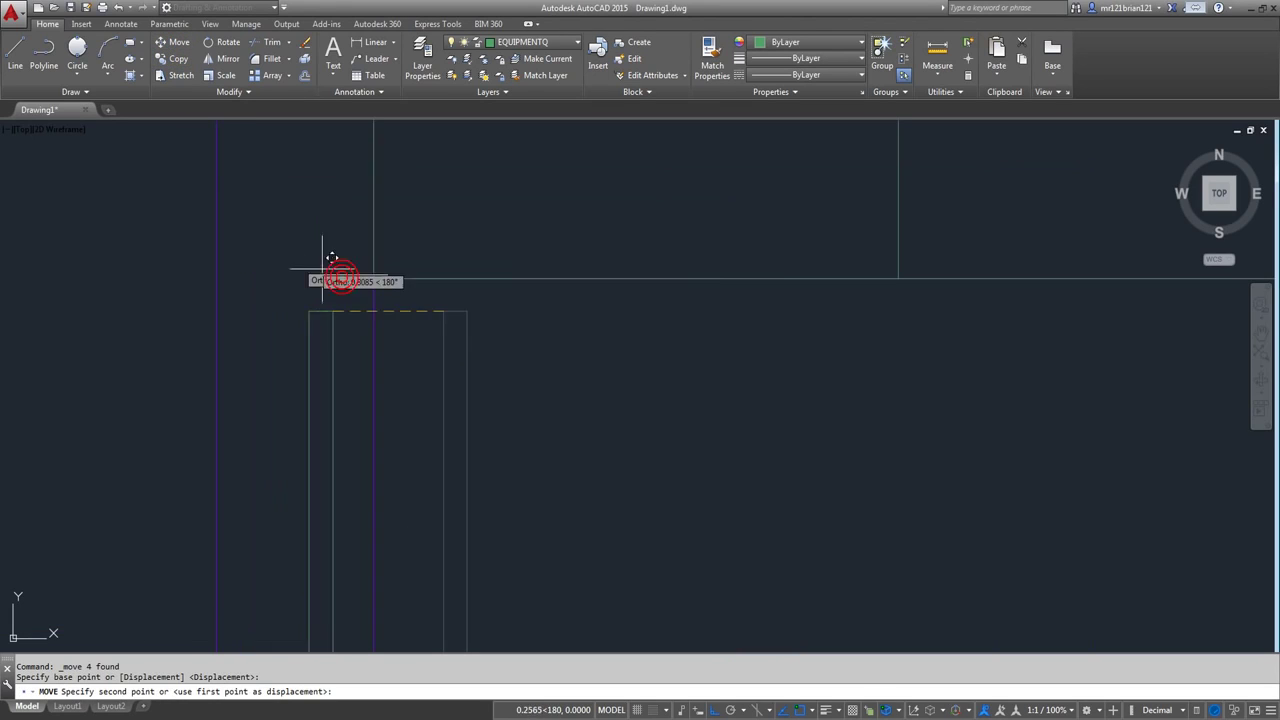
key(Escape)
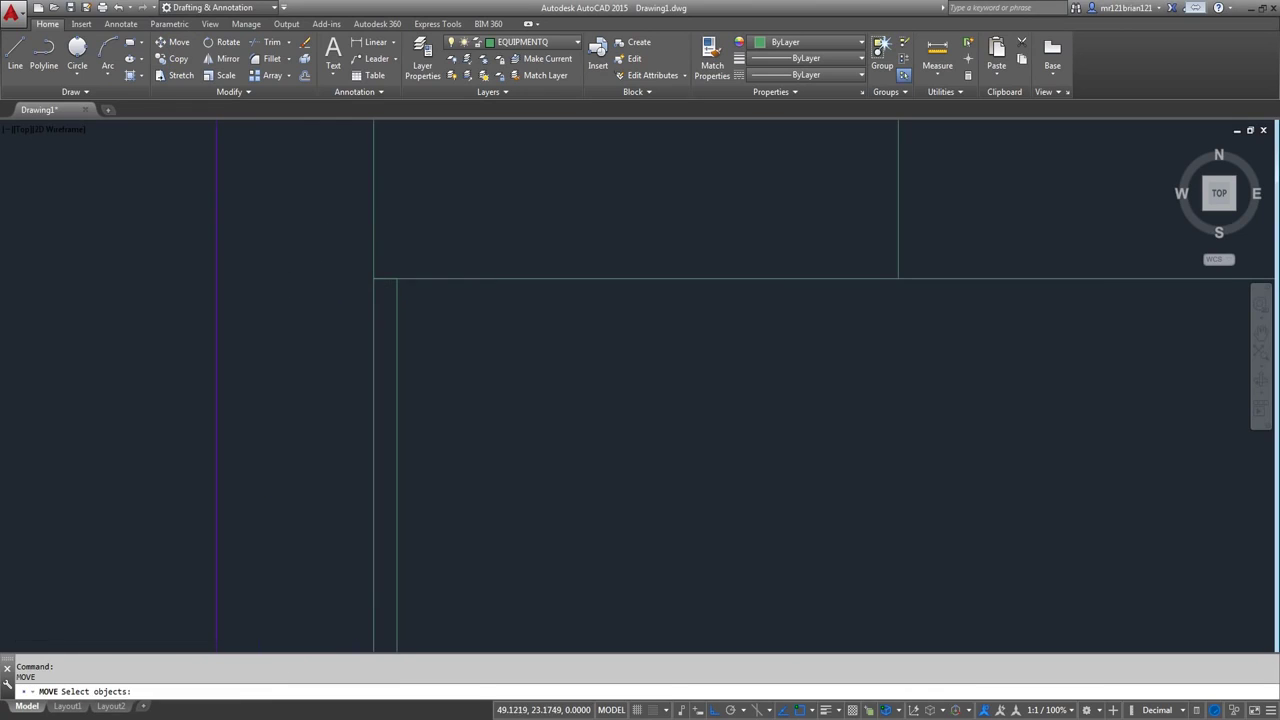
- Move the door leaf .02 to the right, away from the extension's inner left wall
scroll(318, 225, down, 2)
click(311, 223)
click(414, 537)
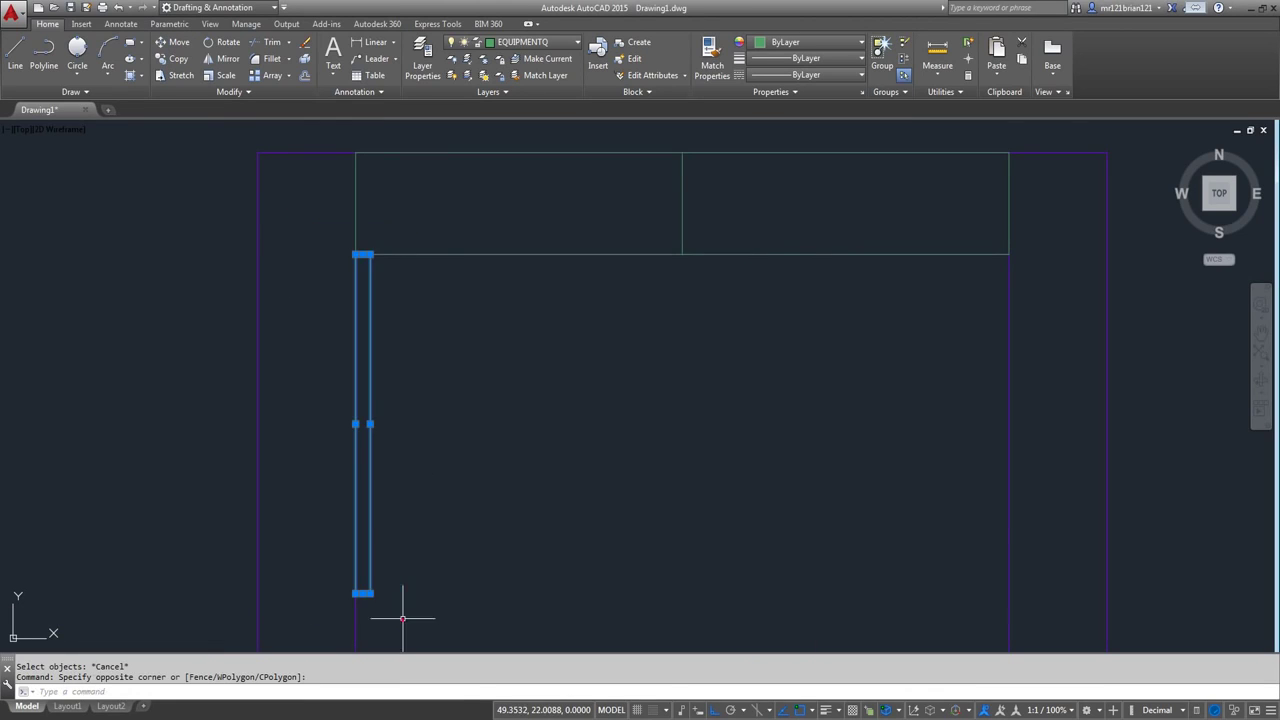
scroll(456, 407, down, 2)
text(m)
key(Return)
click(499, 348)
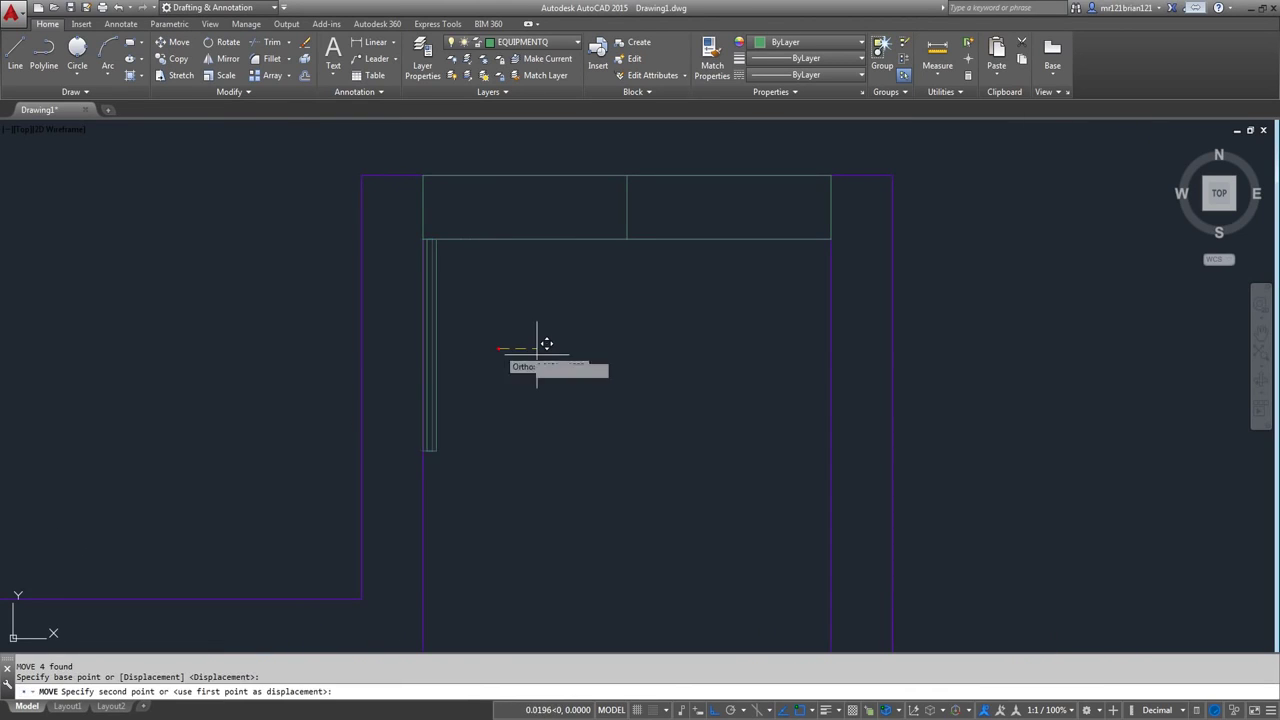
text(.02)
key(Return)
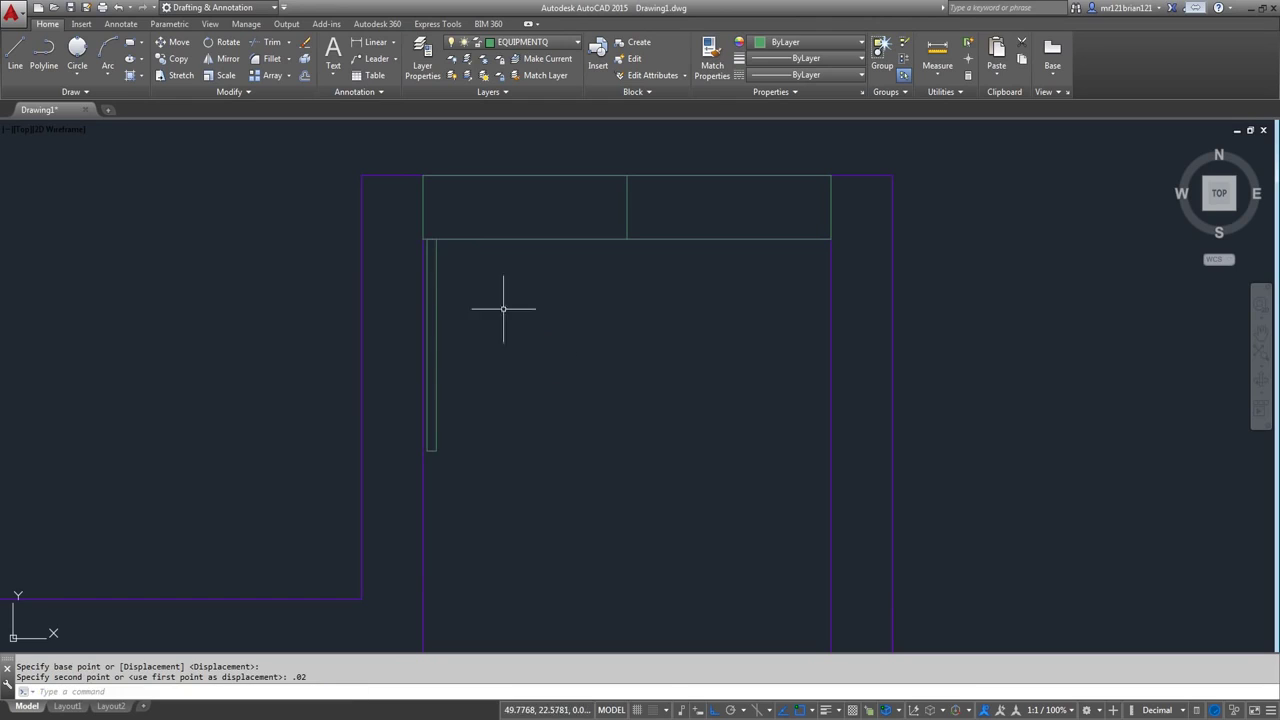
click(377, 208)
click(494, 510)
middle_drag(462, 477, 384, 465)
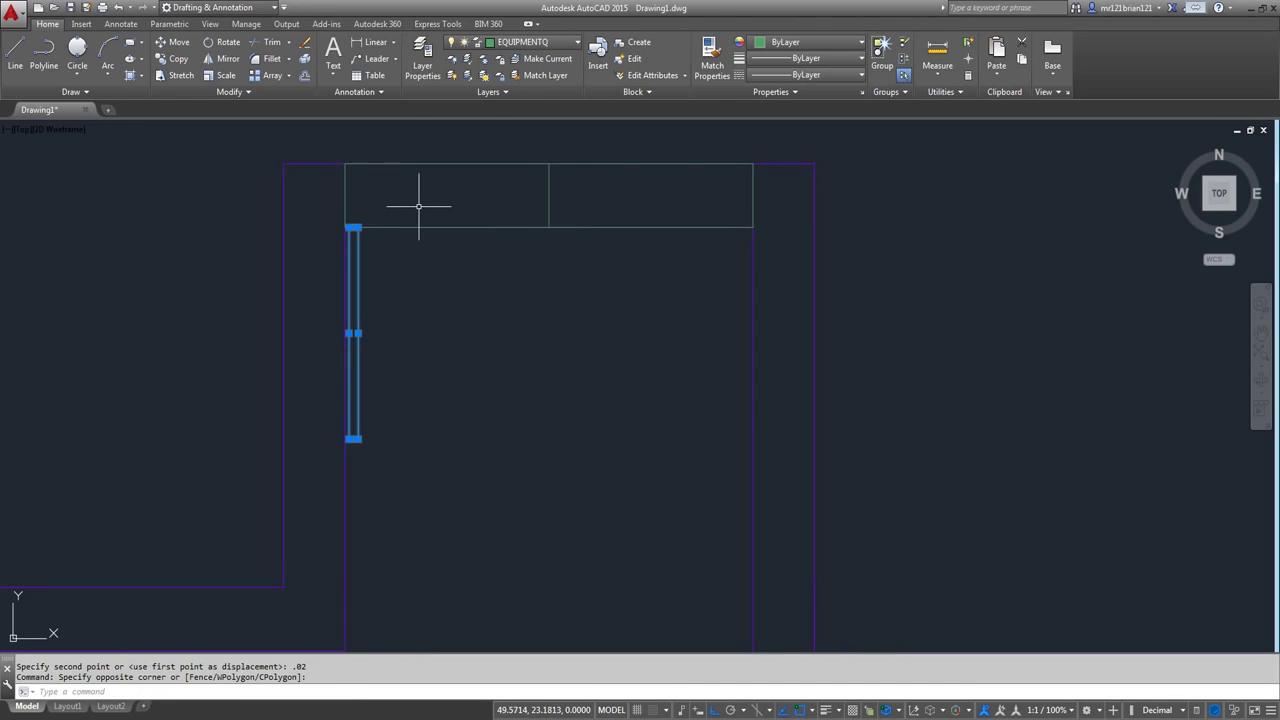
key(Escape)
- Try a Start, Center, End arc from the leaf's lower-right corner, centred on its upper-right corner, towards the rectangle's dividing line
click(107, 50)
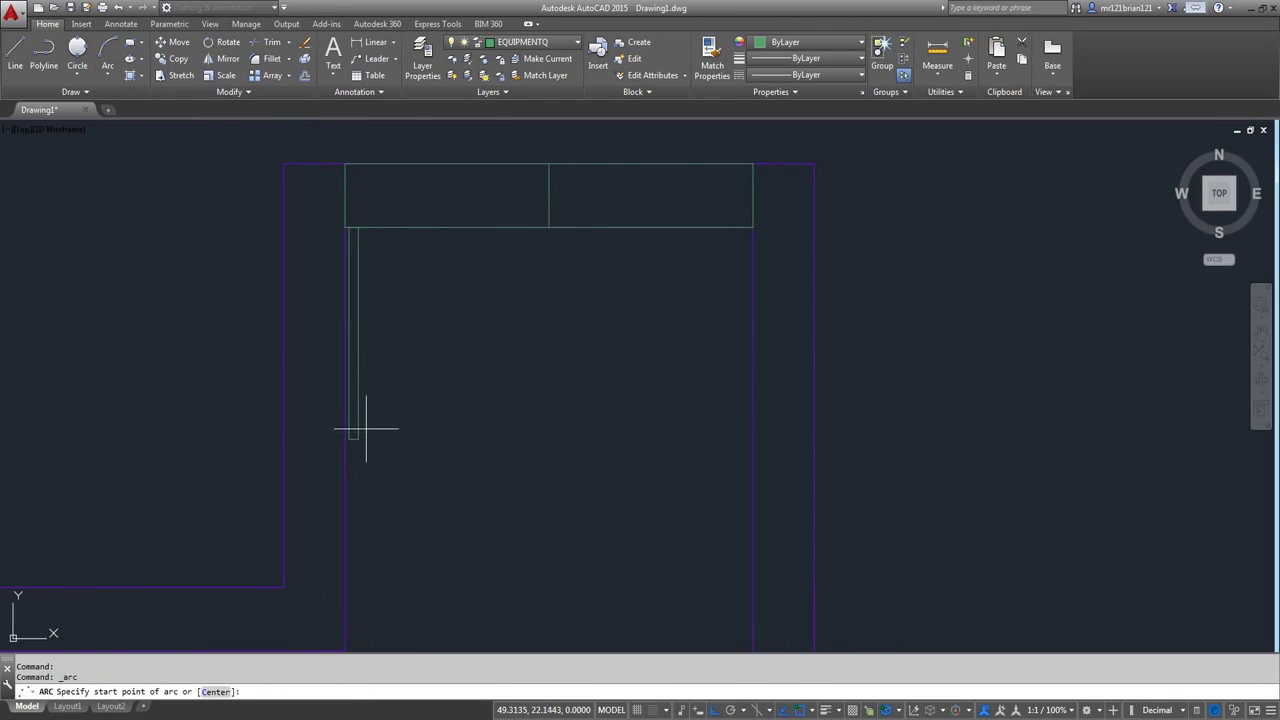
click(107, 74)
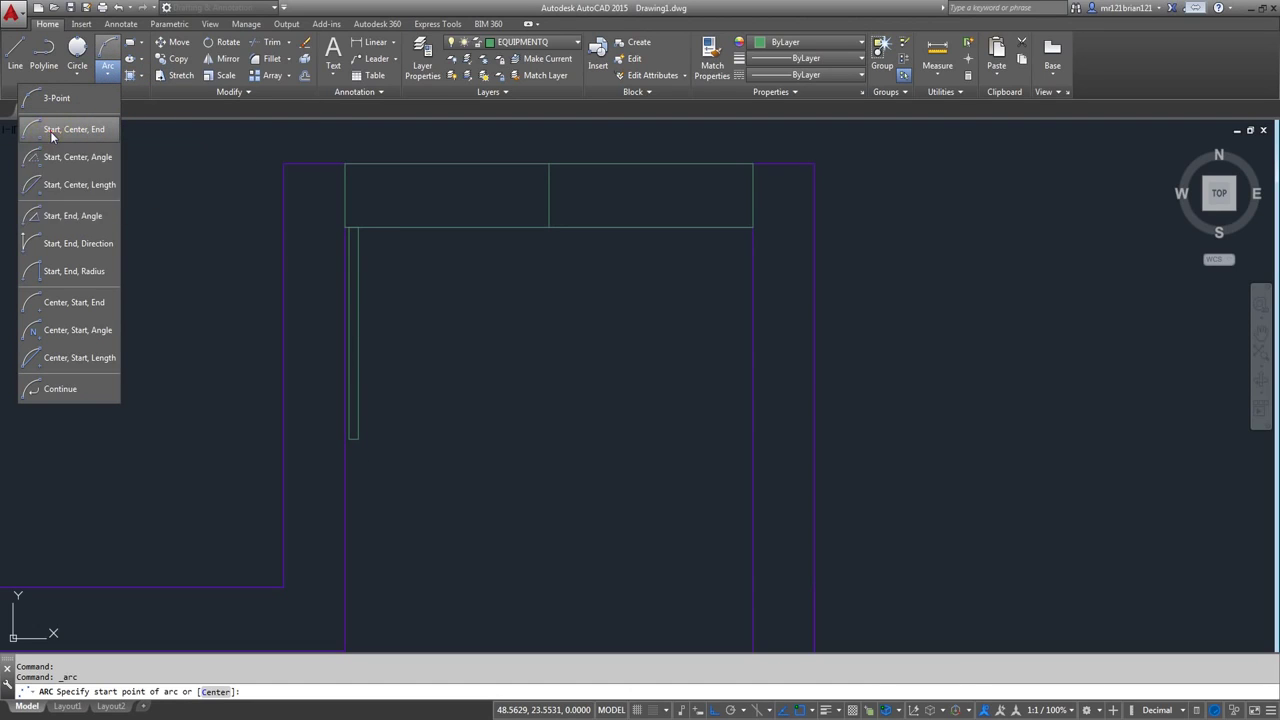
click(358, 438)
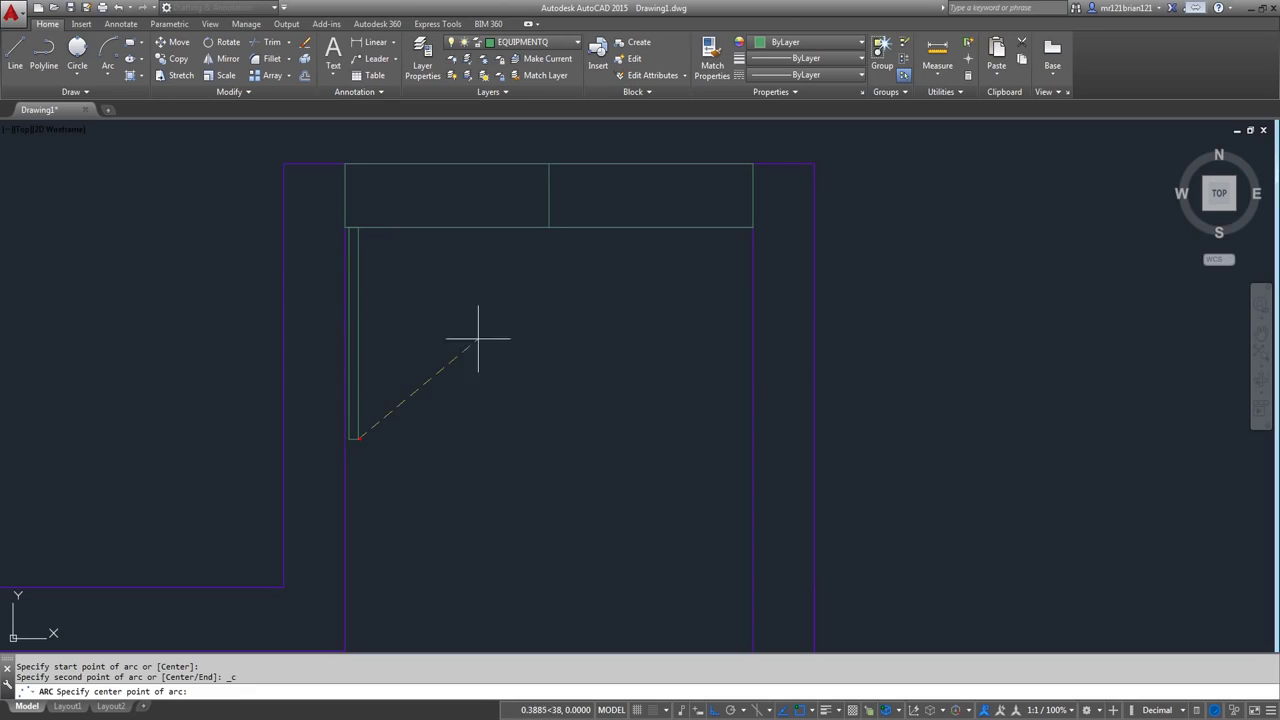
click(358, 227)
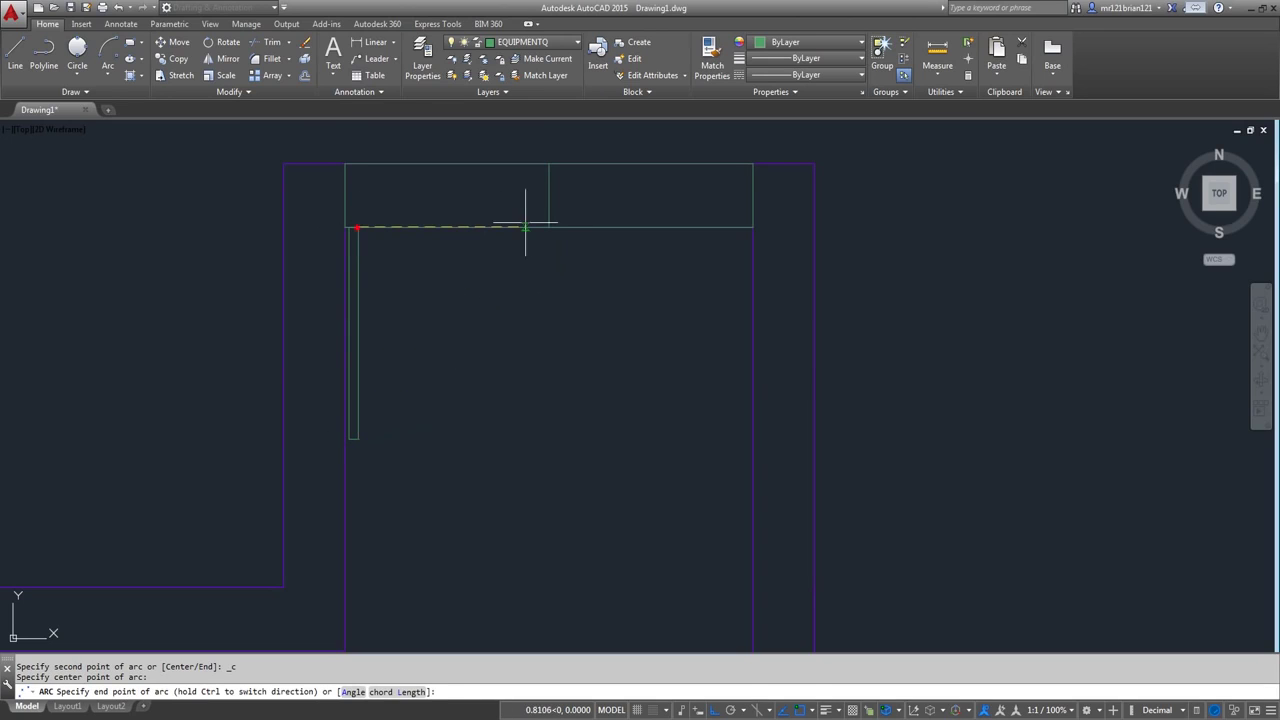
click(549, 227)
key(Return)
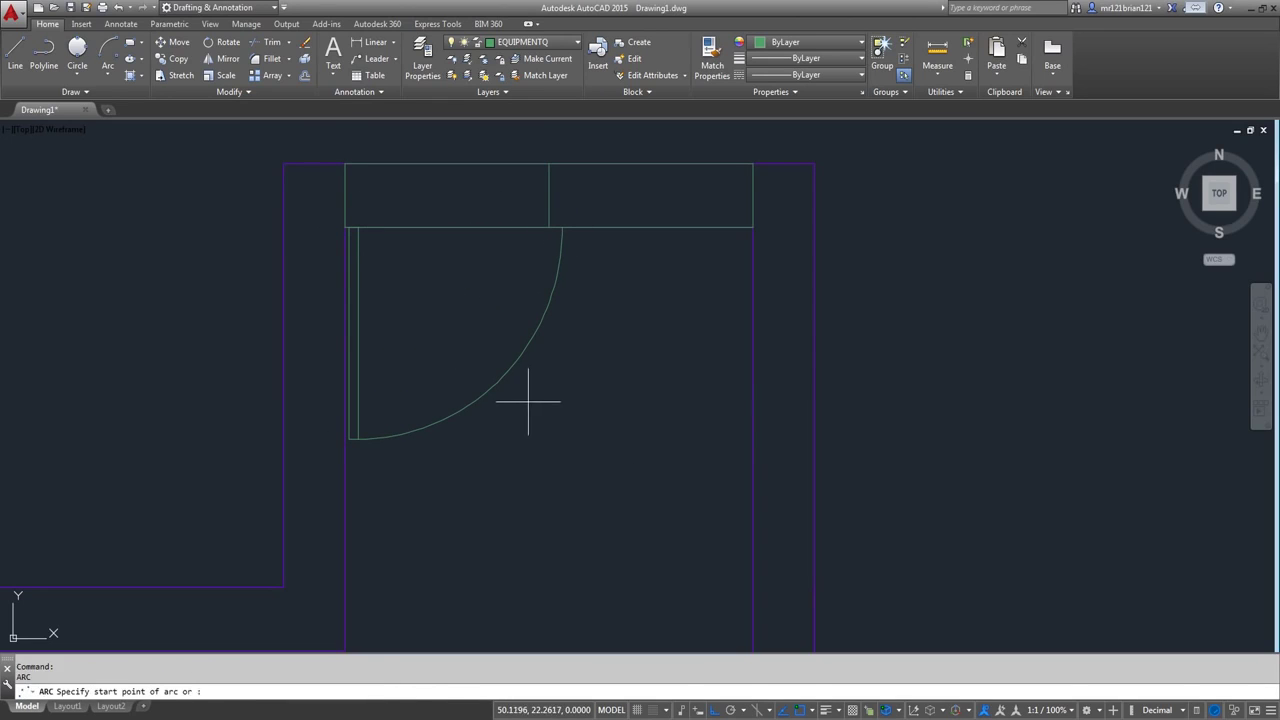
click(510, 420)
key(Escape)
- Try stretching the swing arc's upper end onto the dividing line's lower end, and delete the arc
click(580, 354)
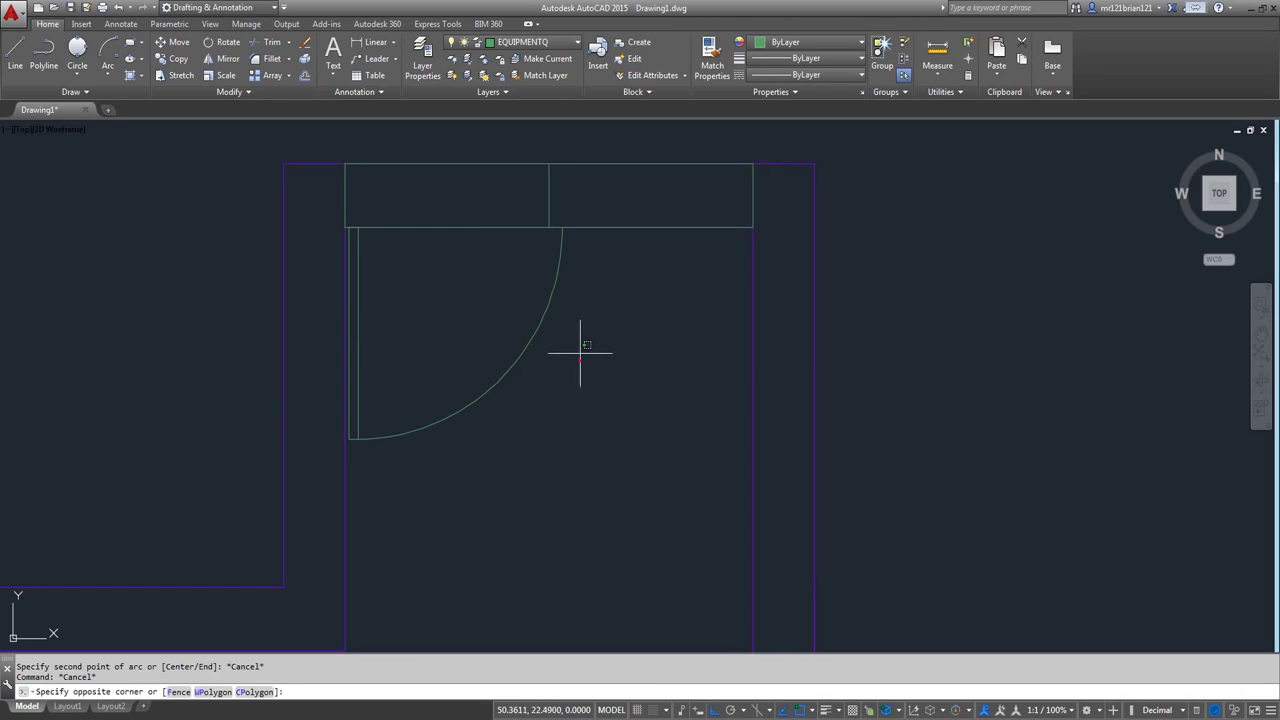
click(353, 279)
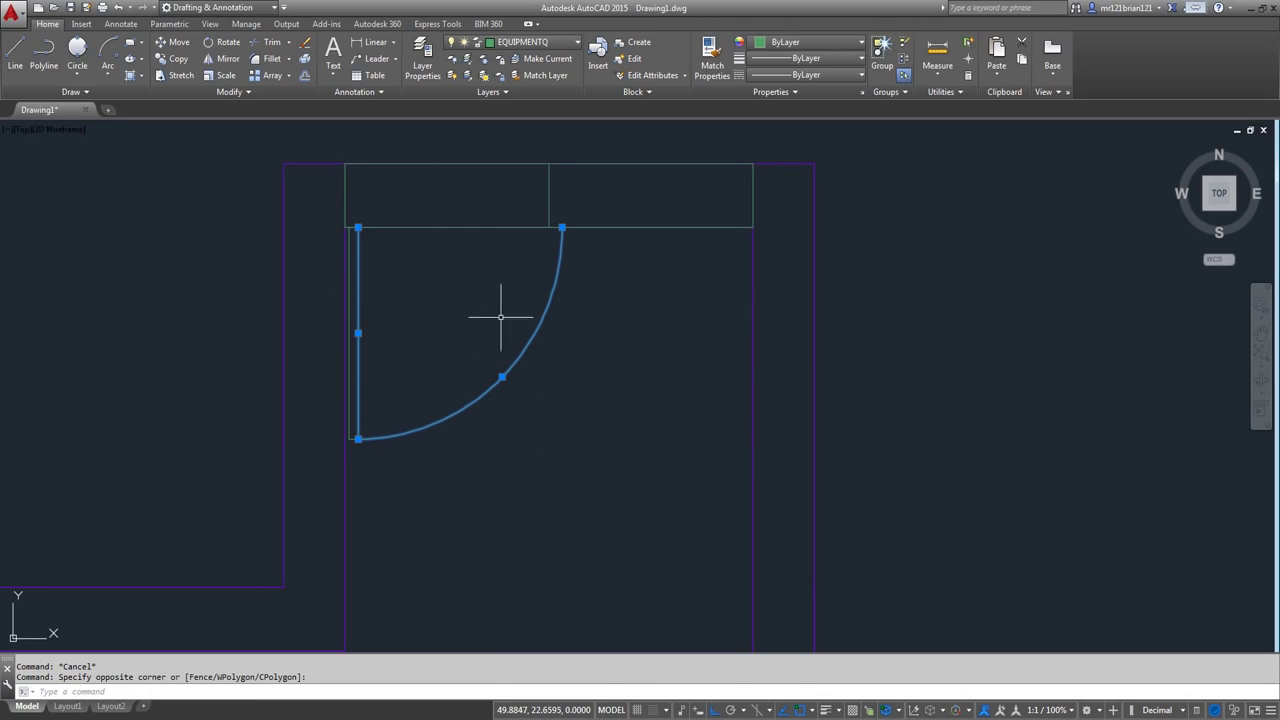
key(Escape)
click(555, 276)
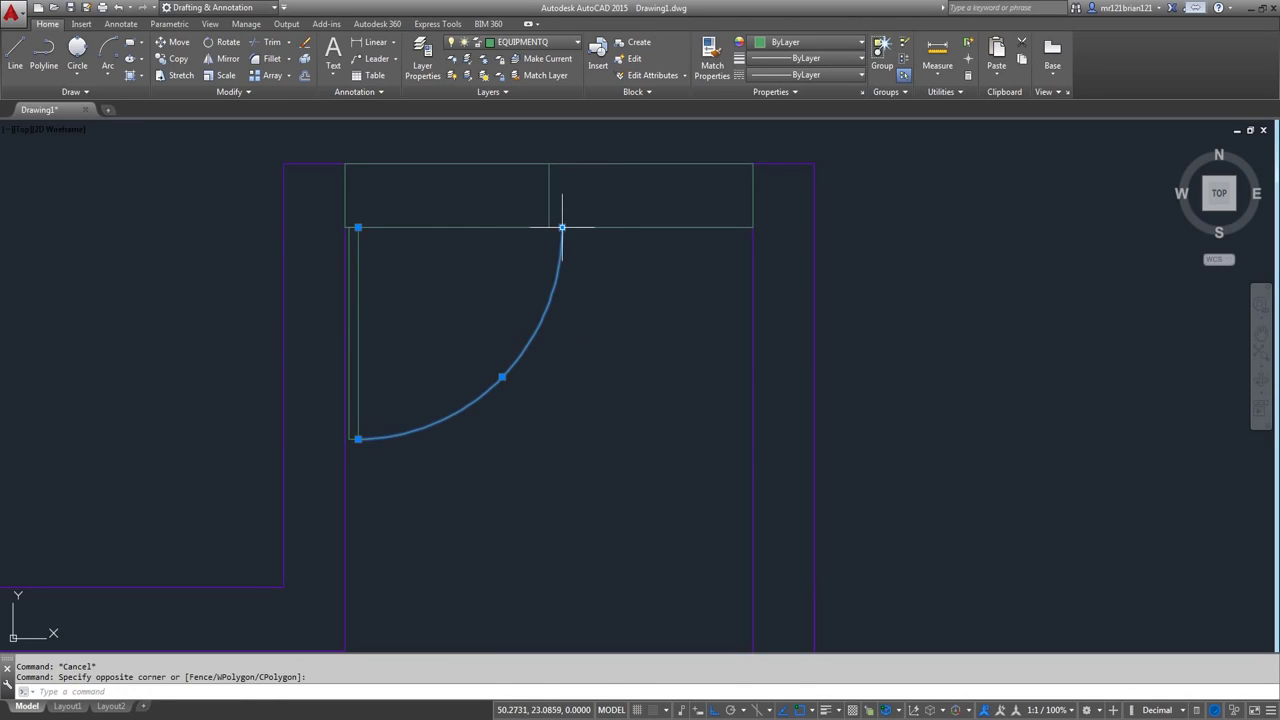
click(562, 227)
click(549, 227)
click(510, 366)
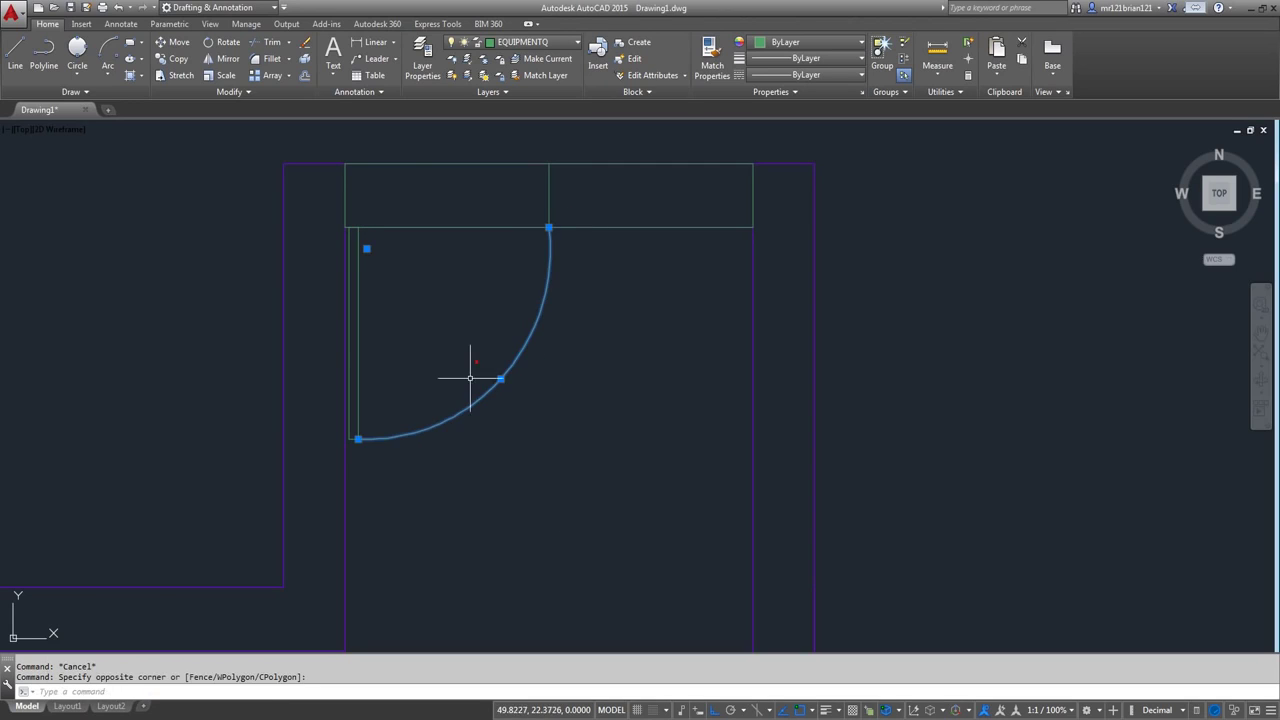
key(Delete)
- Draw a Start, Center, End swing arc from the inner wall beside the leaf's lower end, centred on the wall corner, to the dividing line
click(108, 68)
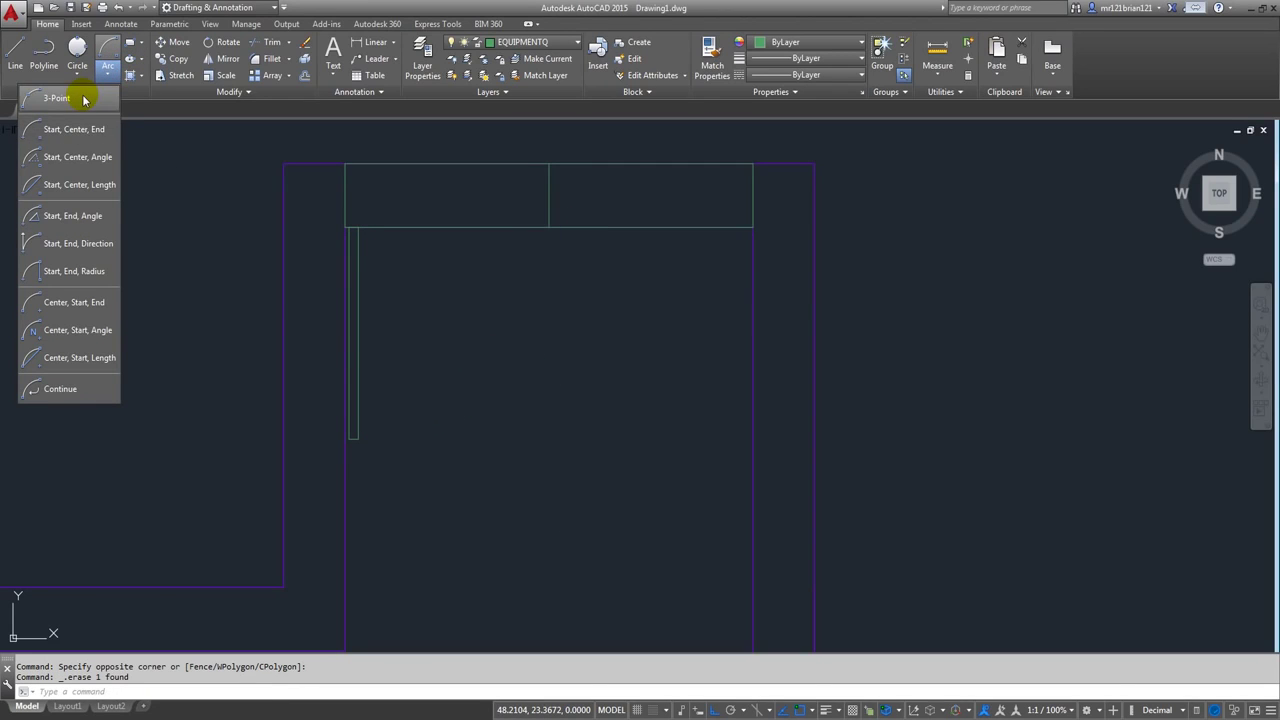
click(70, 98)
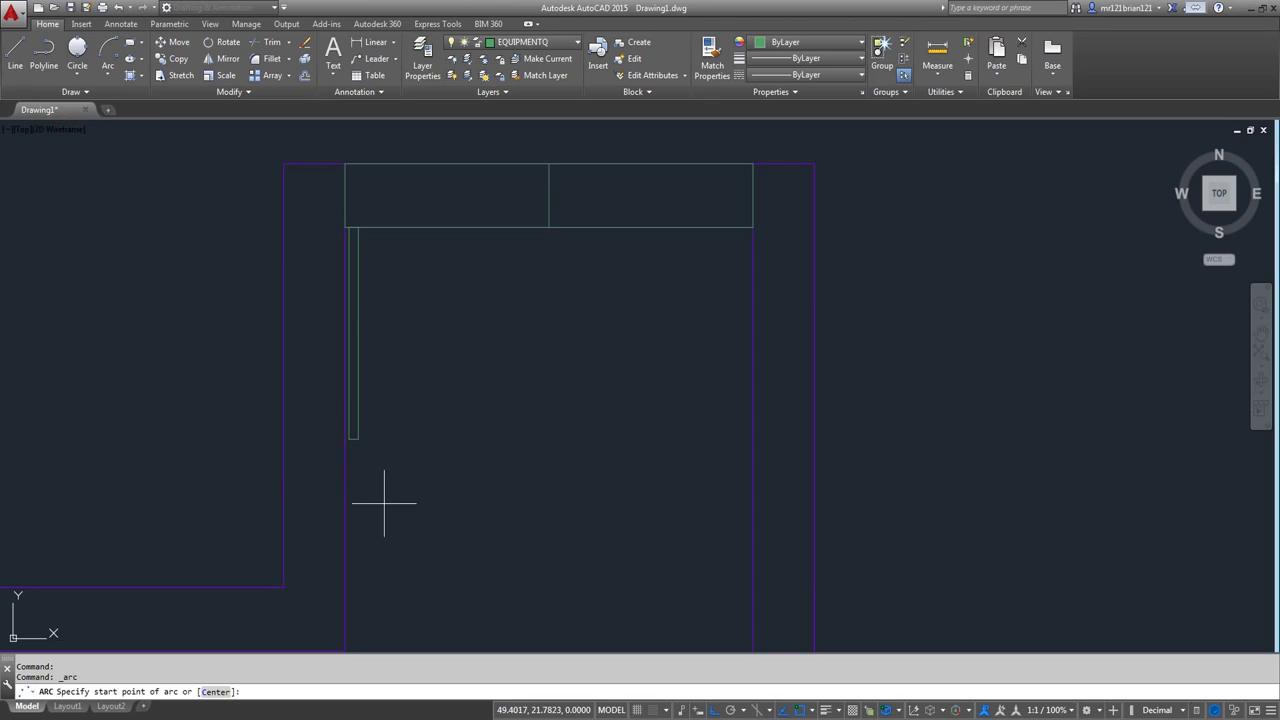
click(342, 438)
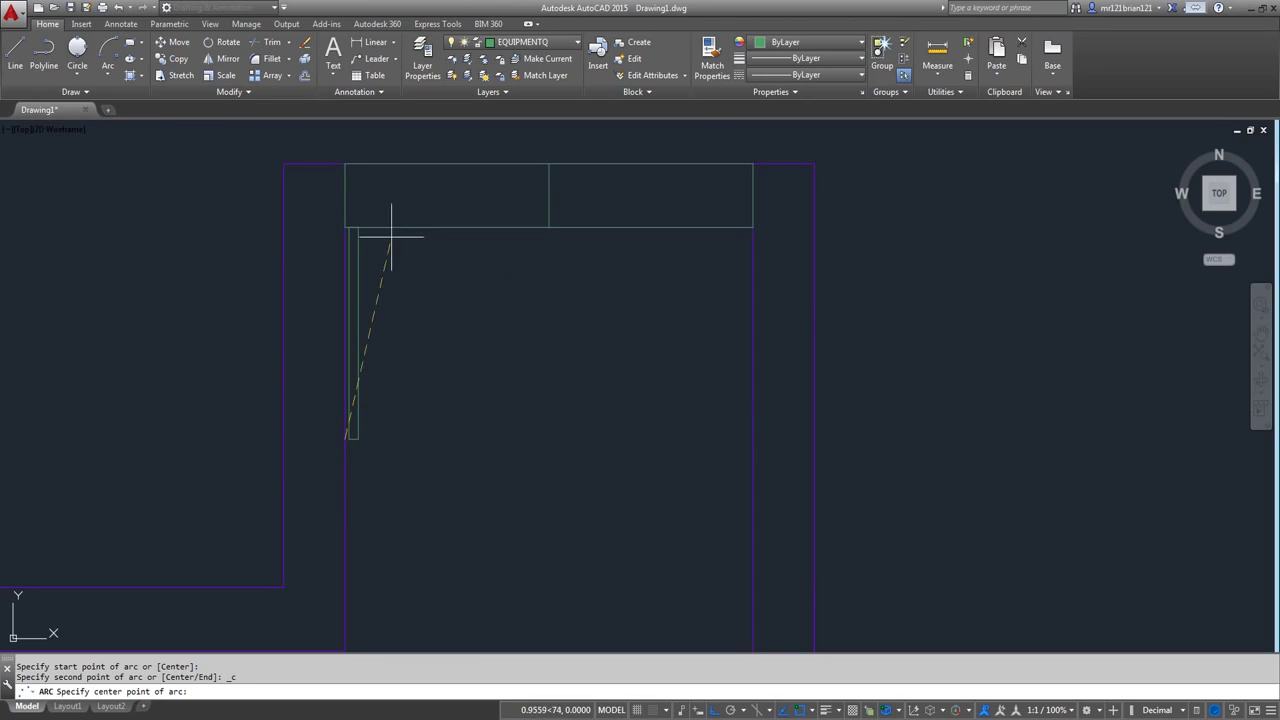
click(349, 227)
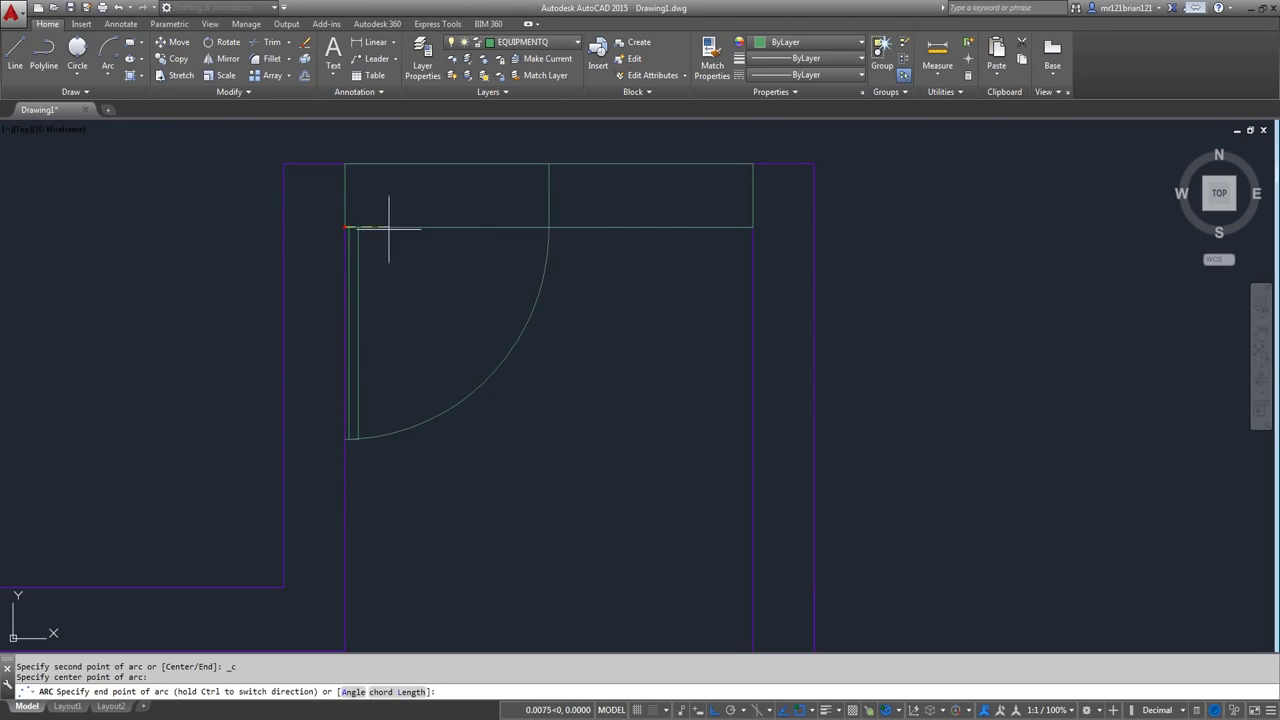
click(548, 228)
key(Escape)
scroll(580, 309, down, 2)
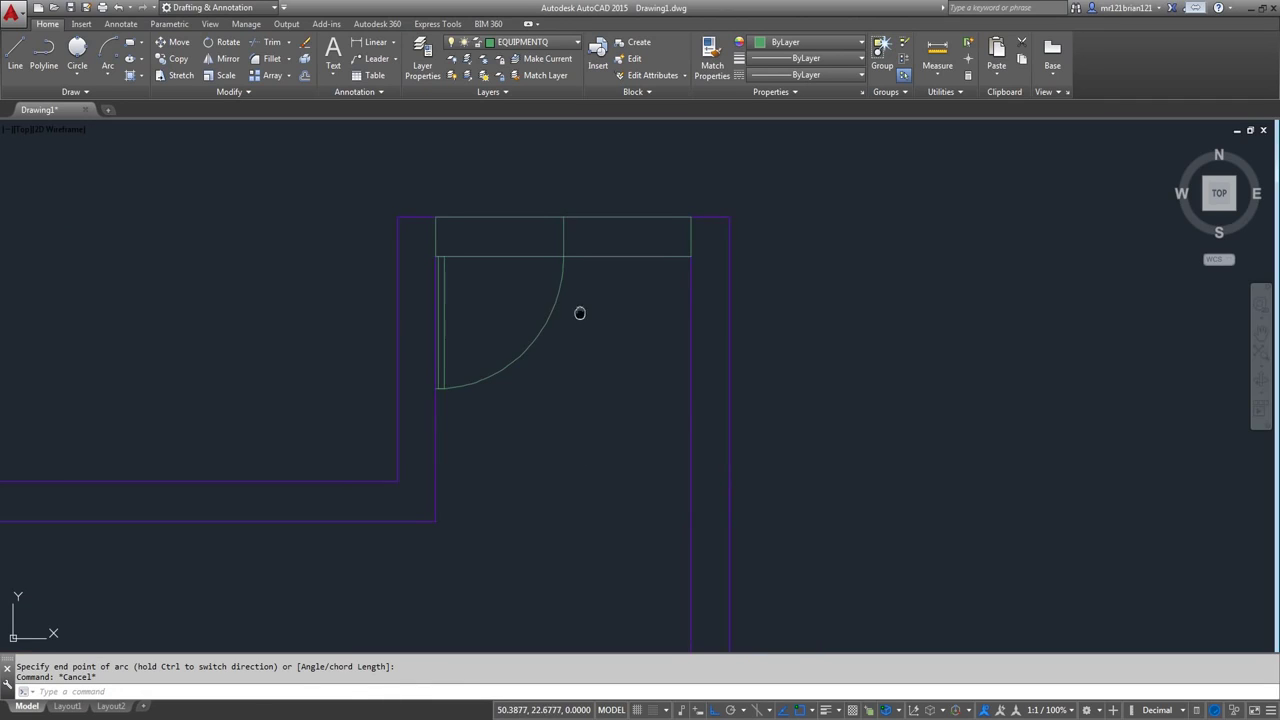
- Set the door swing arc's colour to the light grey 199,200,202
scroll(560, 370, up, 2)
click(531, 383)
click(450, 275)
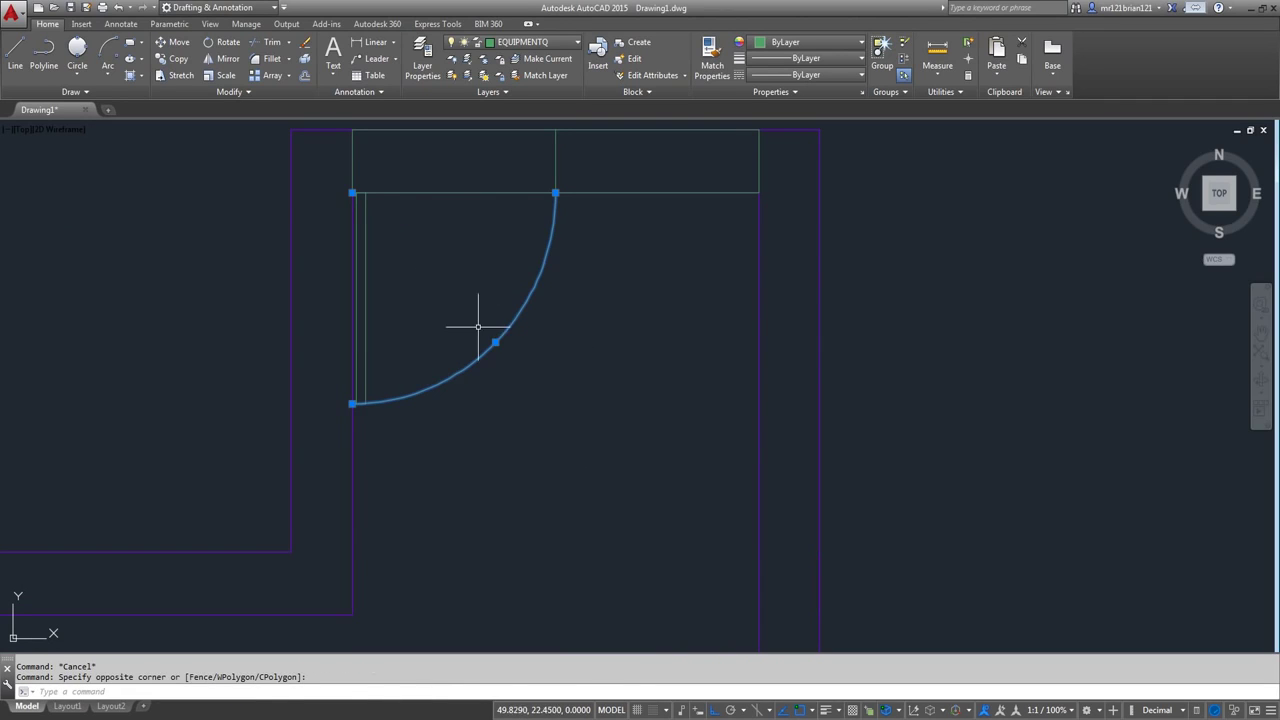
click(557, 372)
click(477, 297)
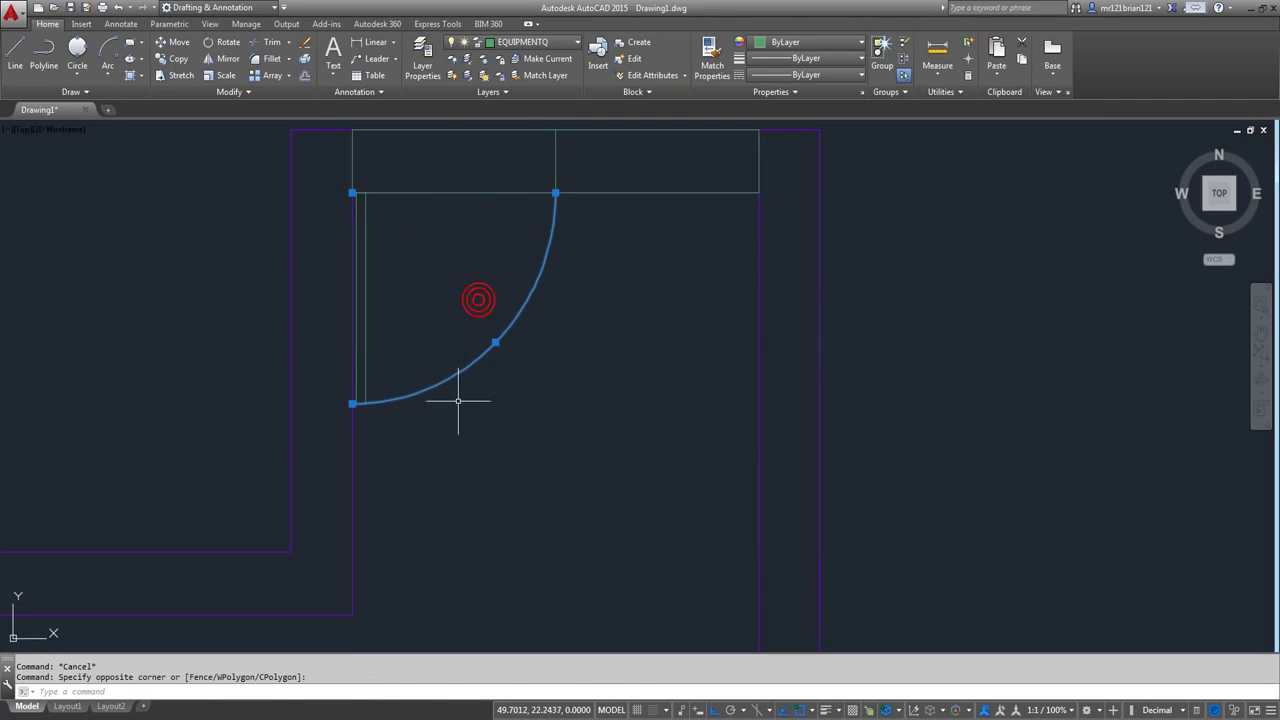
click(795, 42)
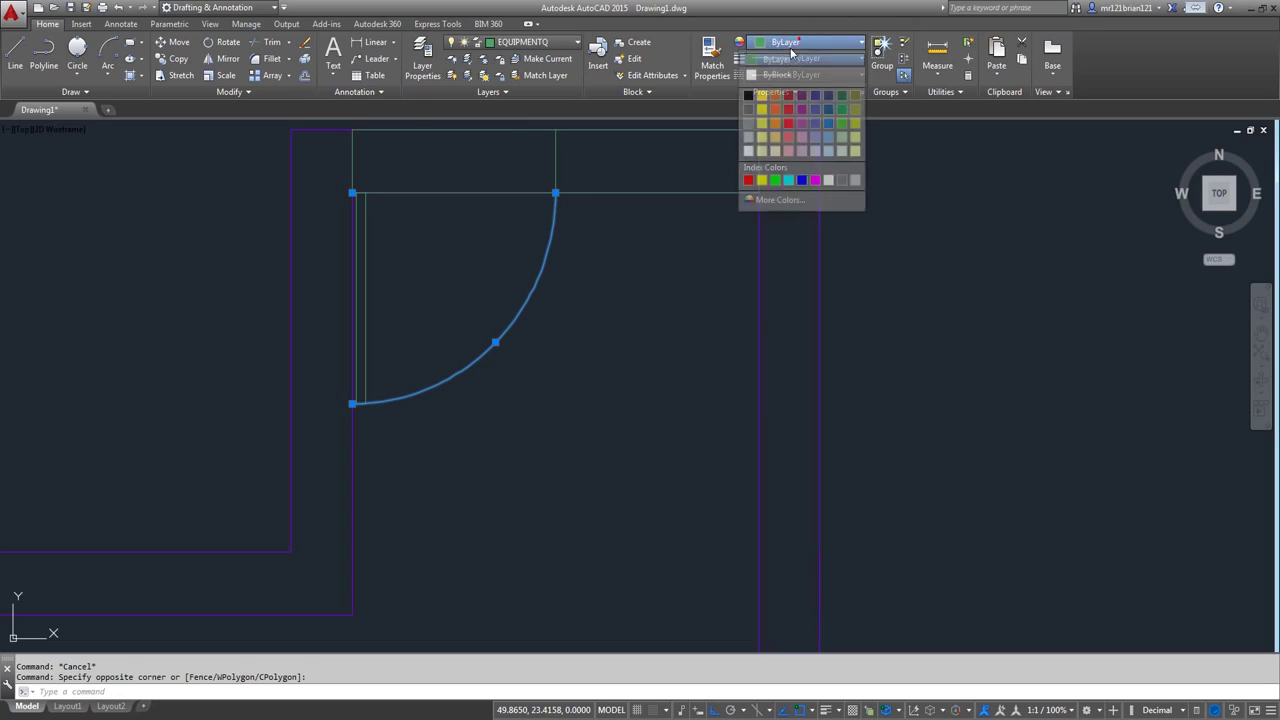
click(748, 137)
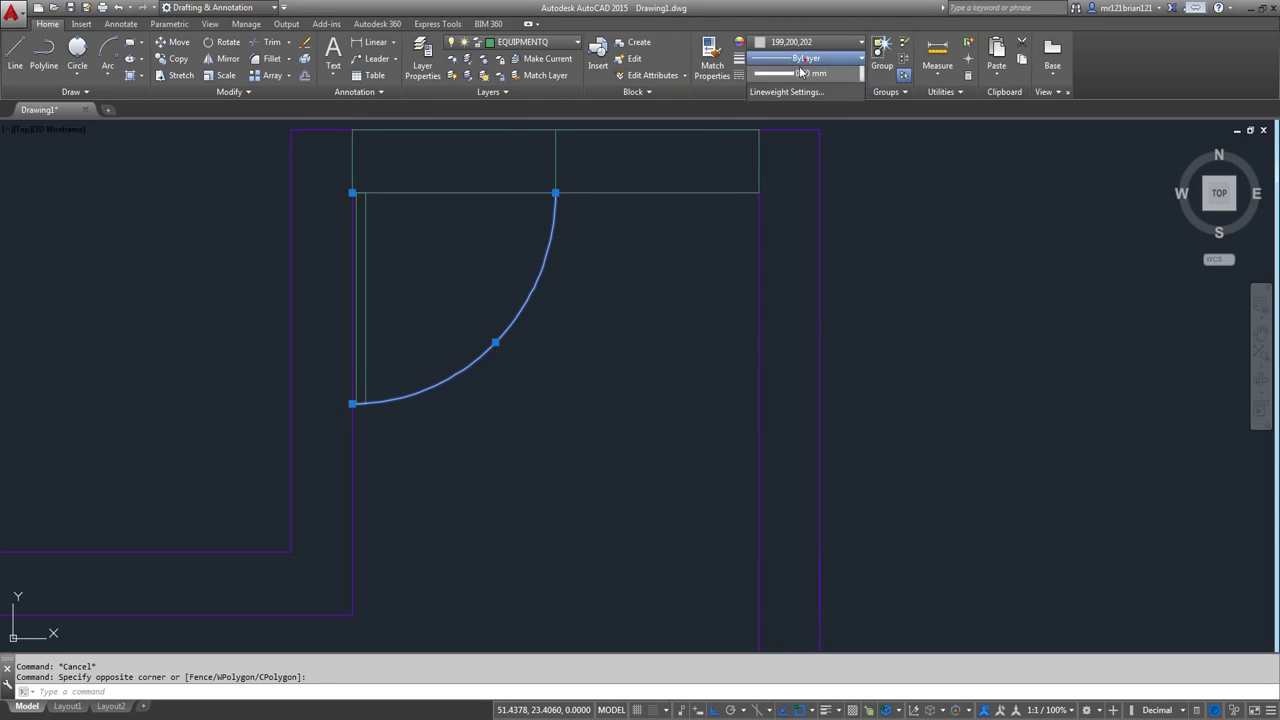
- Load the ISO dash space linetype ACAD_ISO03W100 into the drawing through the Linetype Manager
click(805, 75)
click(779, 143)
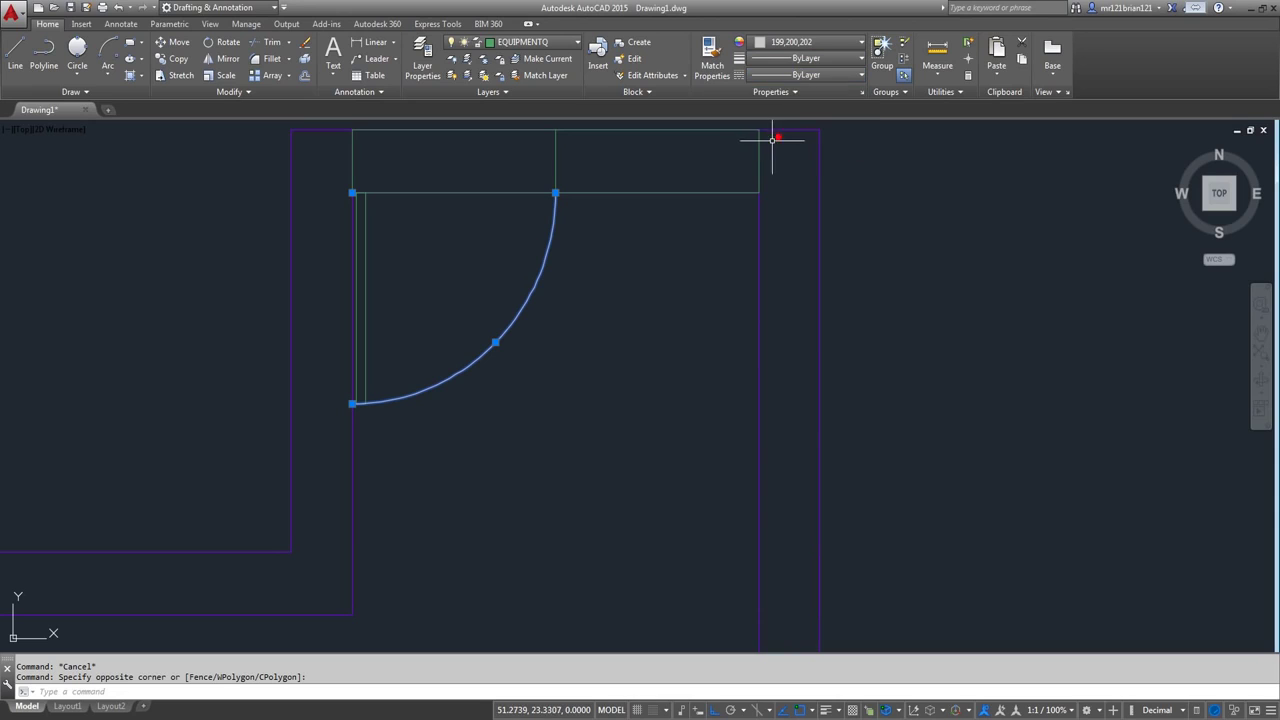
click(795, 76)
click(777, 142)
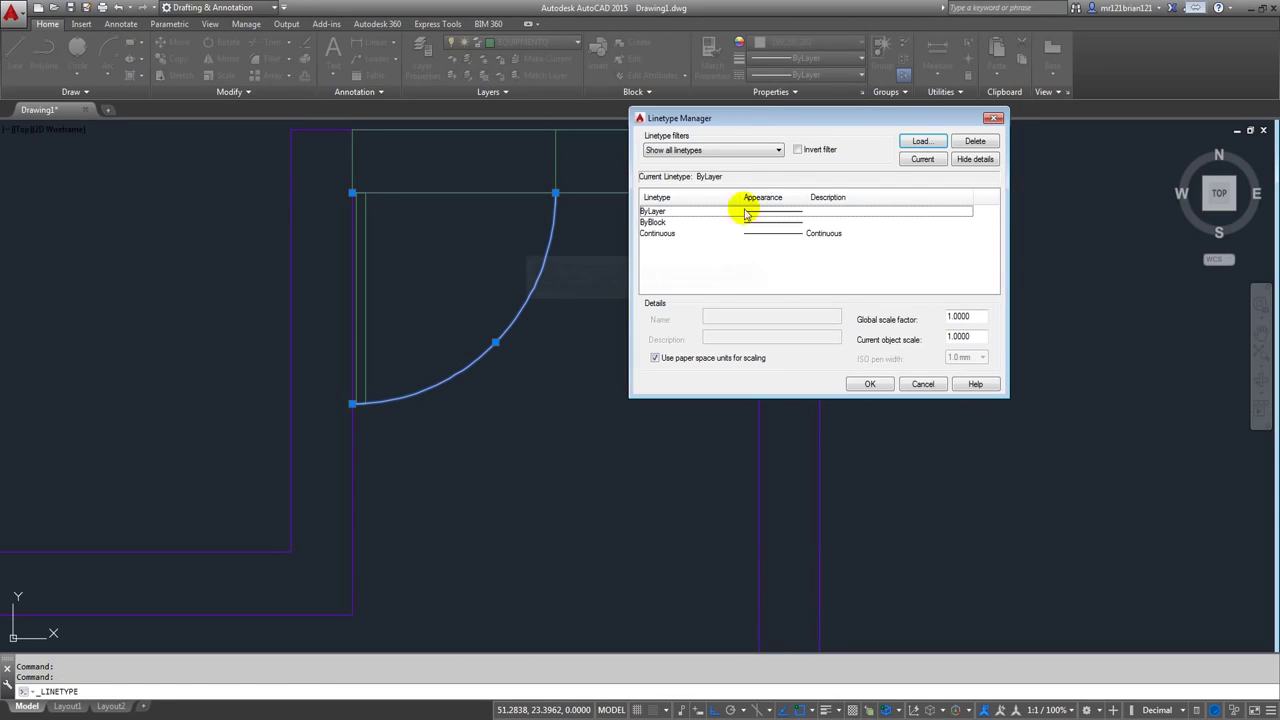
click(918, 141)
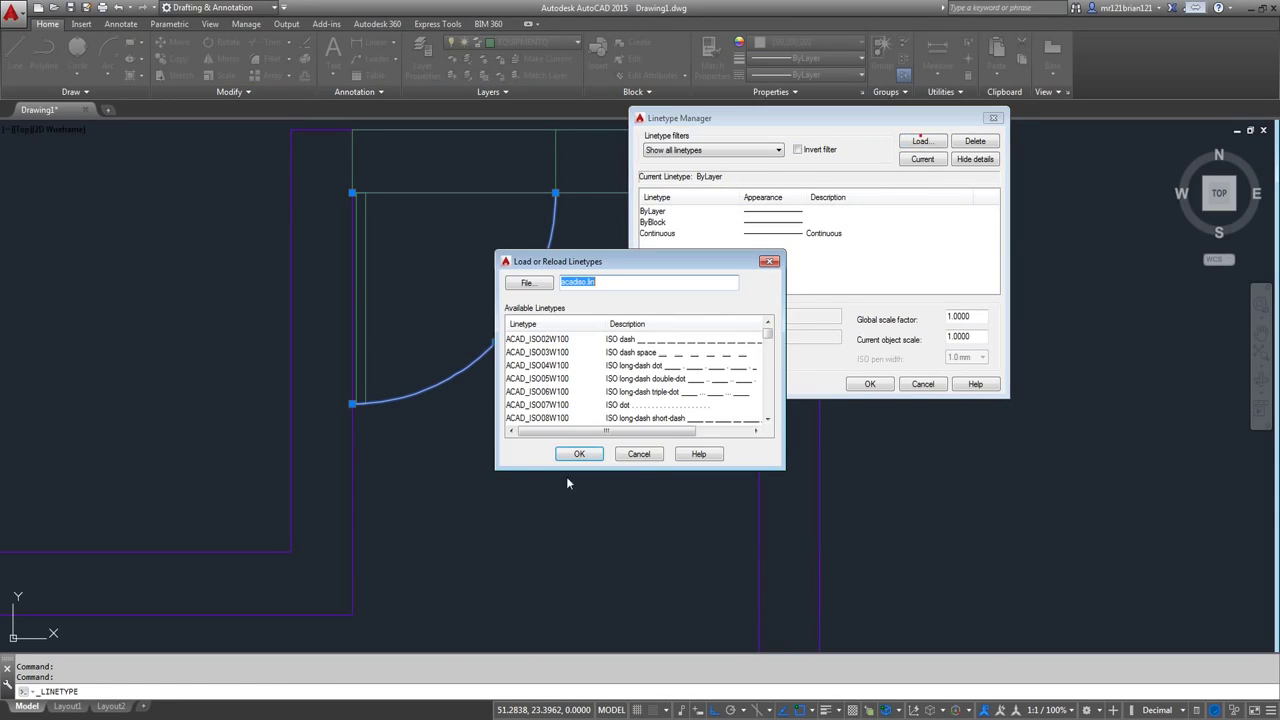
click(649, 367)
double_click(655, 352)
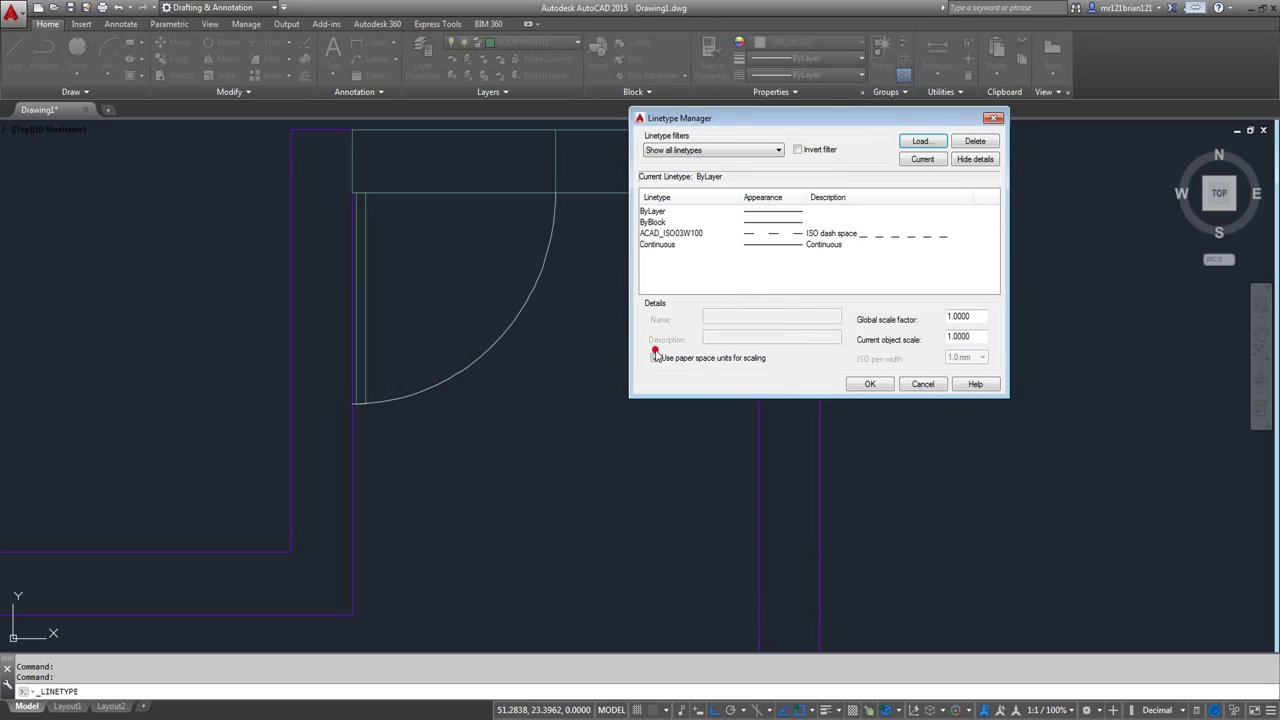
click(673, 234)
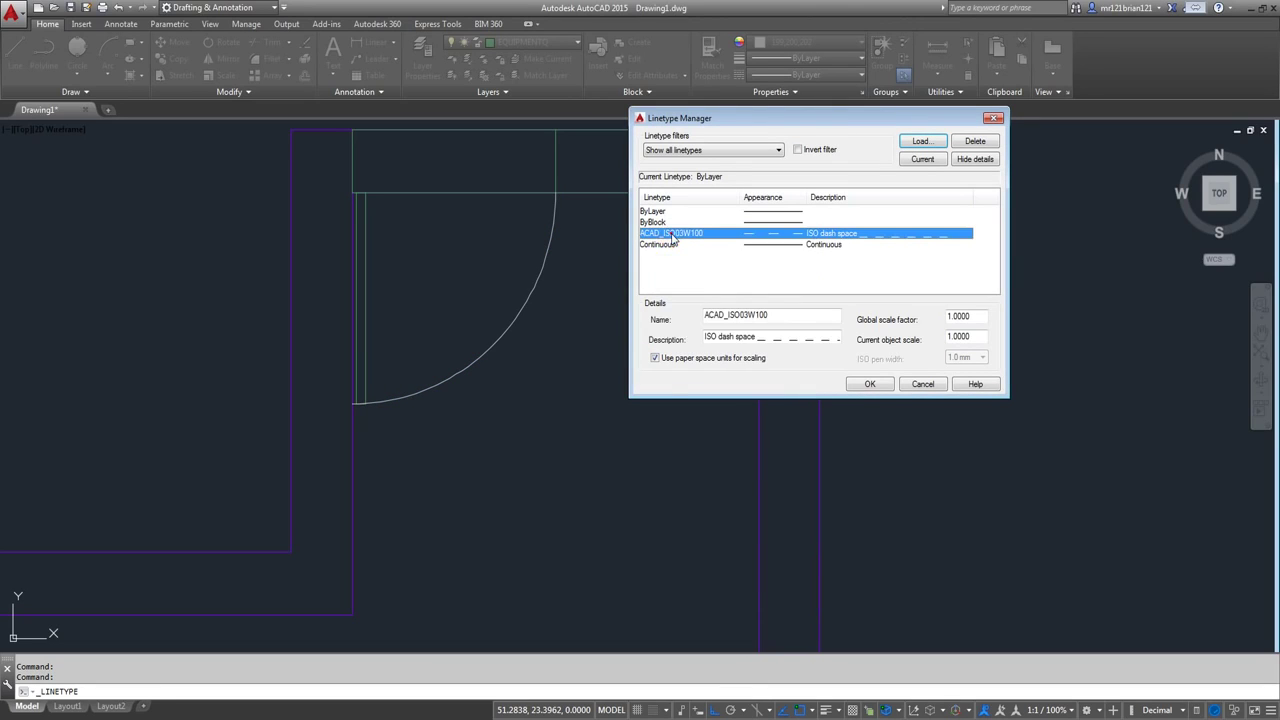
click(884, 390)
- Apply the ACAD_ISO03W100 linetype to the door swing arc and deselect it
click(586, 314)
click(517, 251)
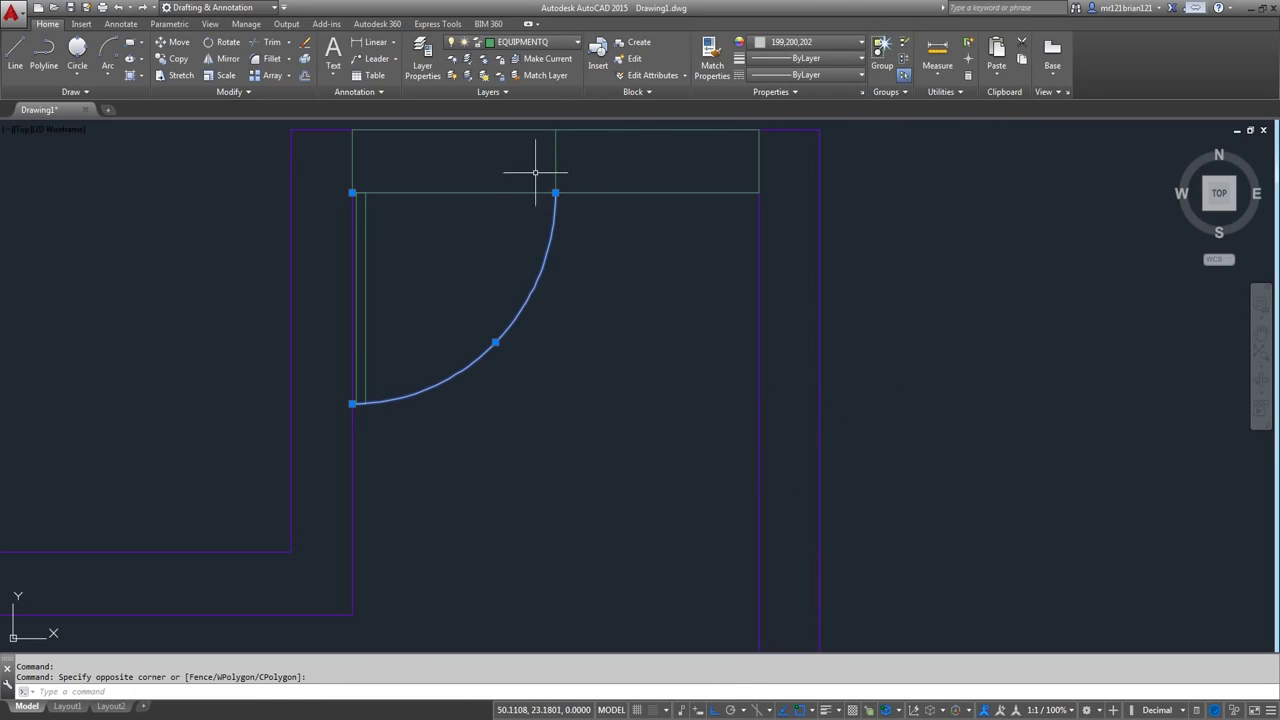
click(805, 74)
click(777, 131)
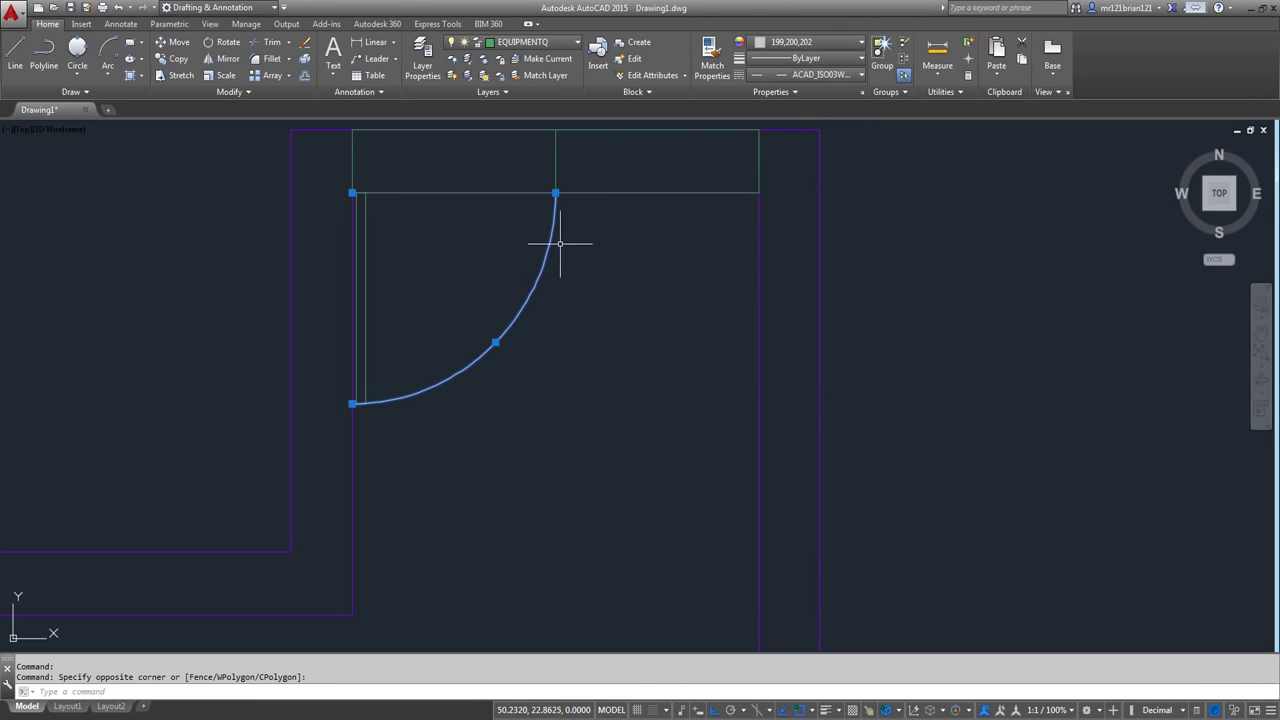
key(Escape)
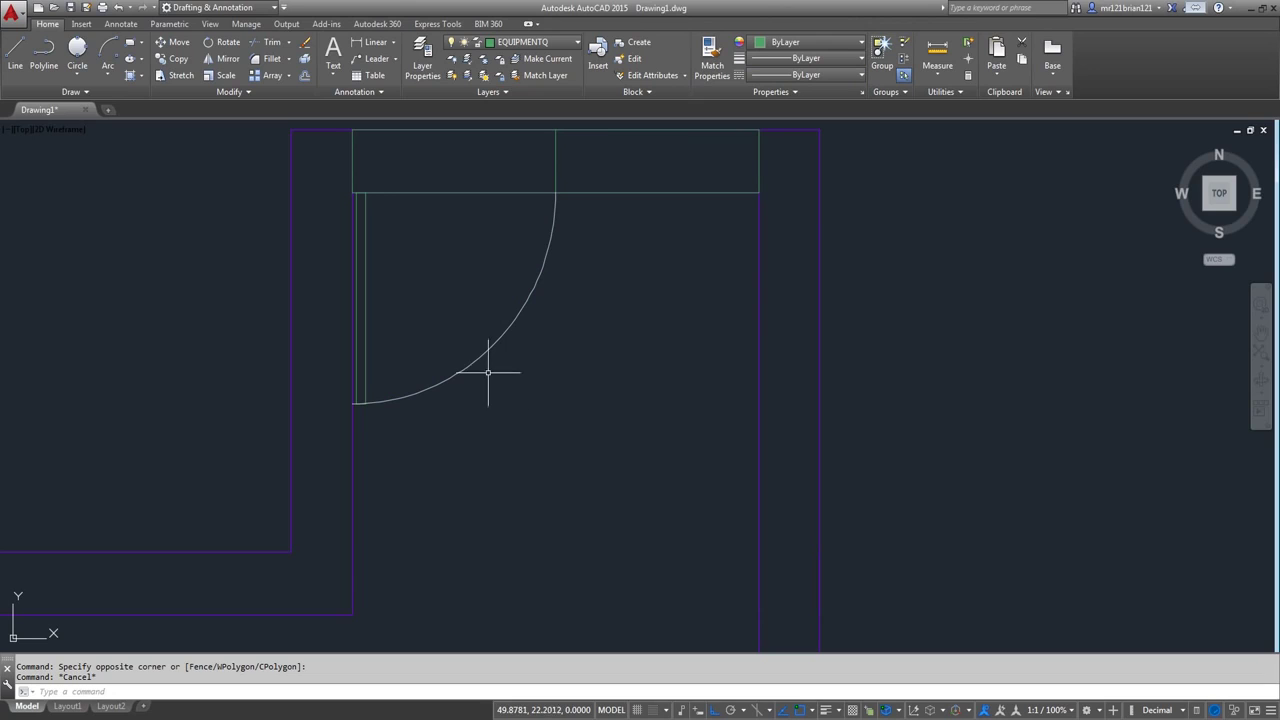
- Open the swing arc's properties and try linetype scales of 0.5 and 0.2
drag(577, 311, 505, 312)
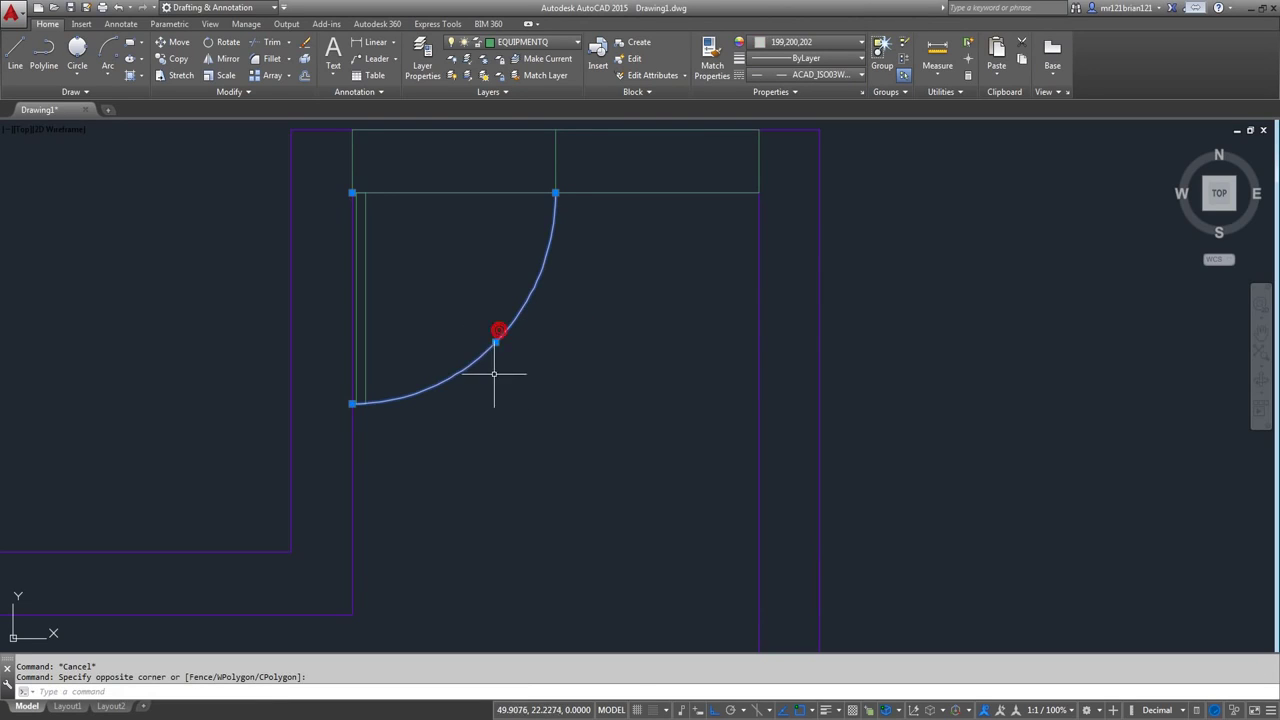
middle_drag(511, 310, 516, 373)
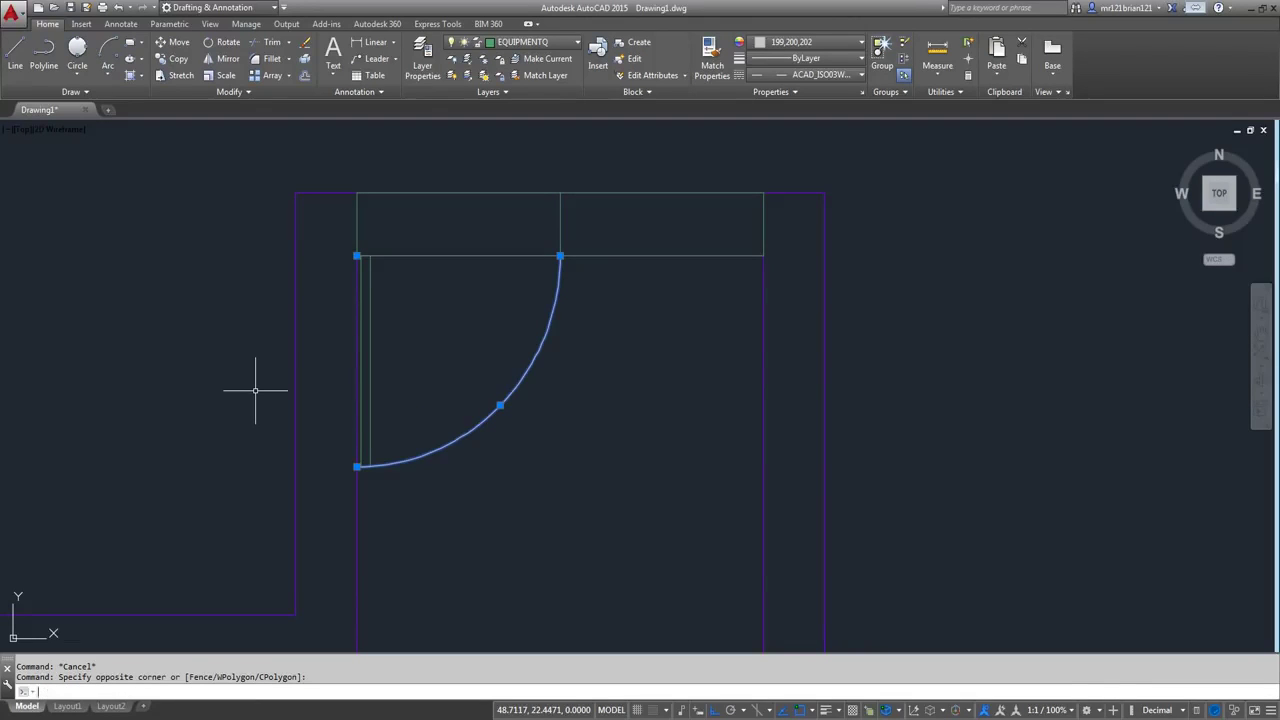
click(43, 689)
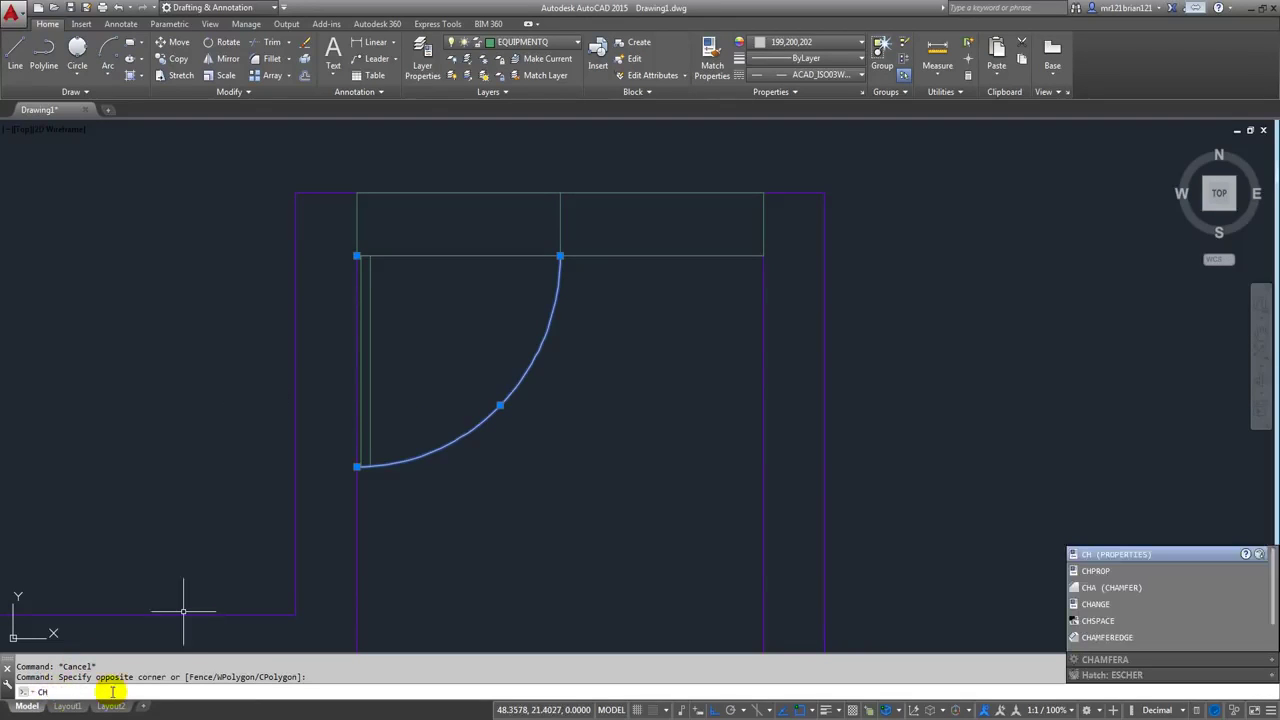
key(Return)
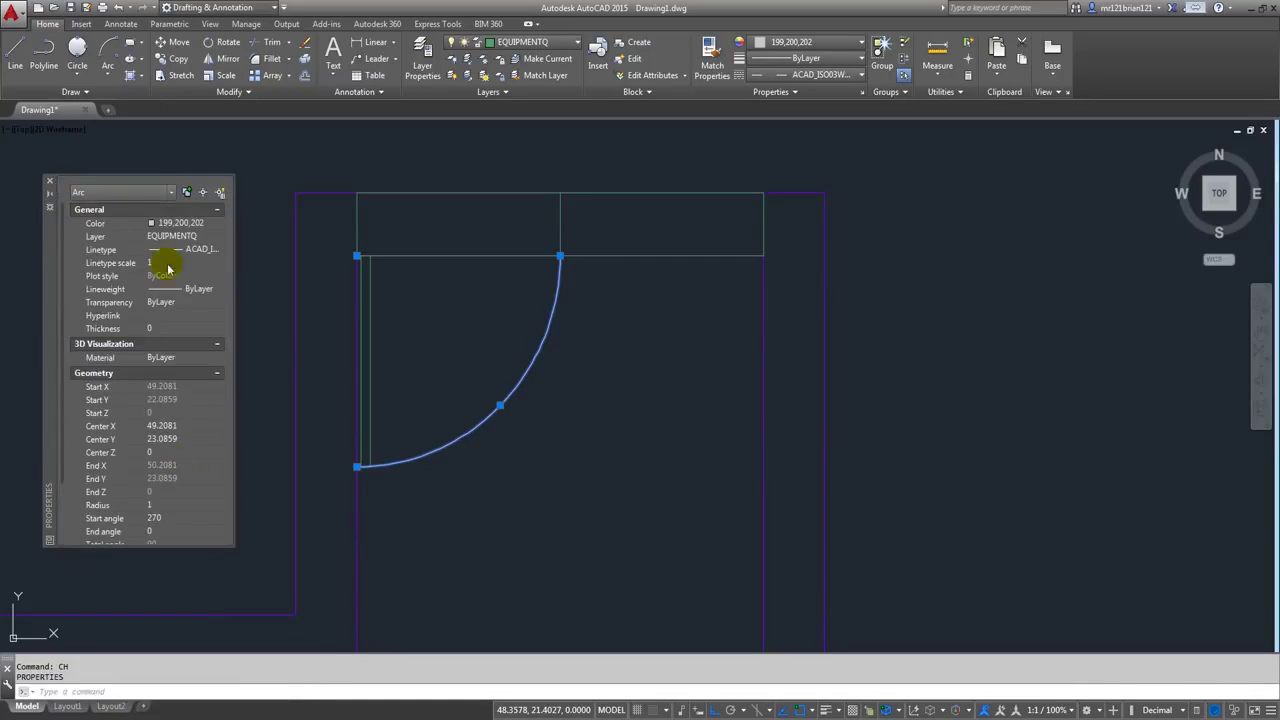
click(166, 264)
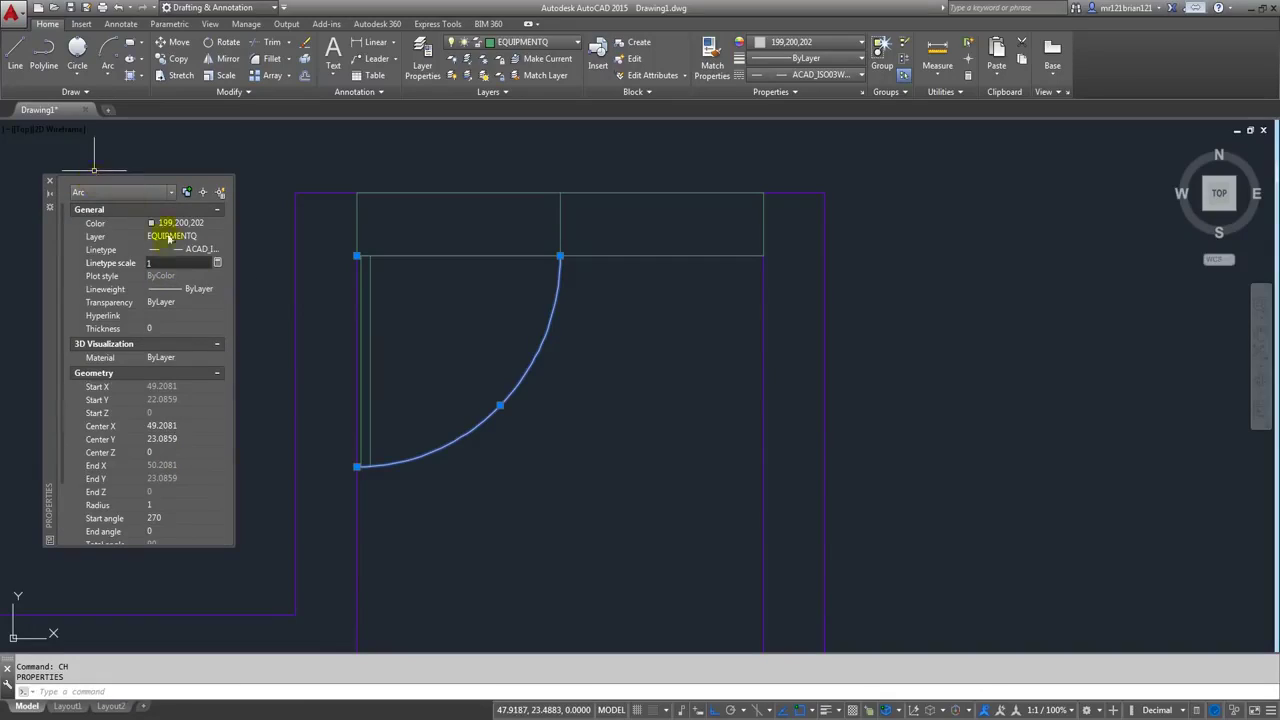
text(0.5)
key(Return)
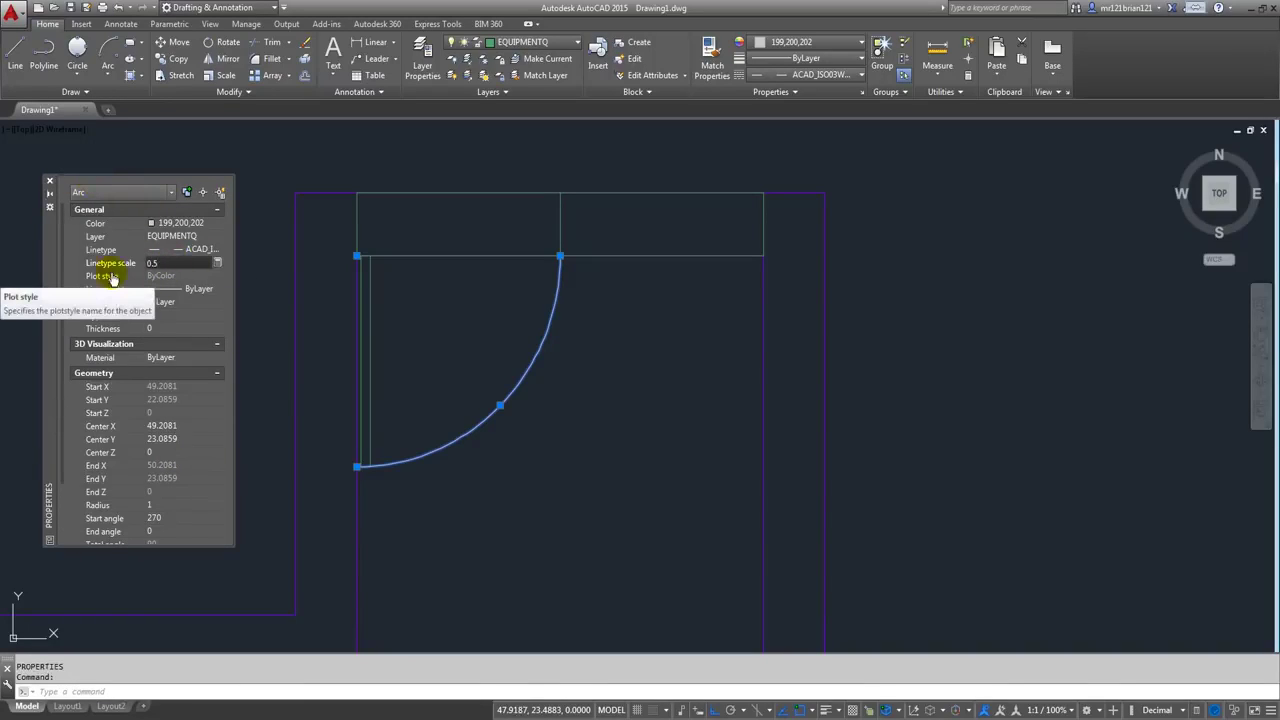
click(182, 262)
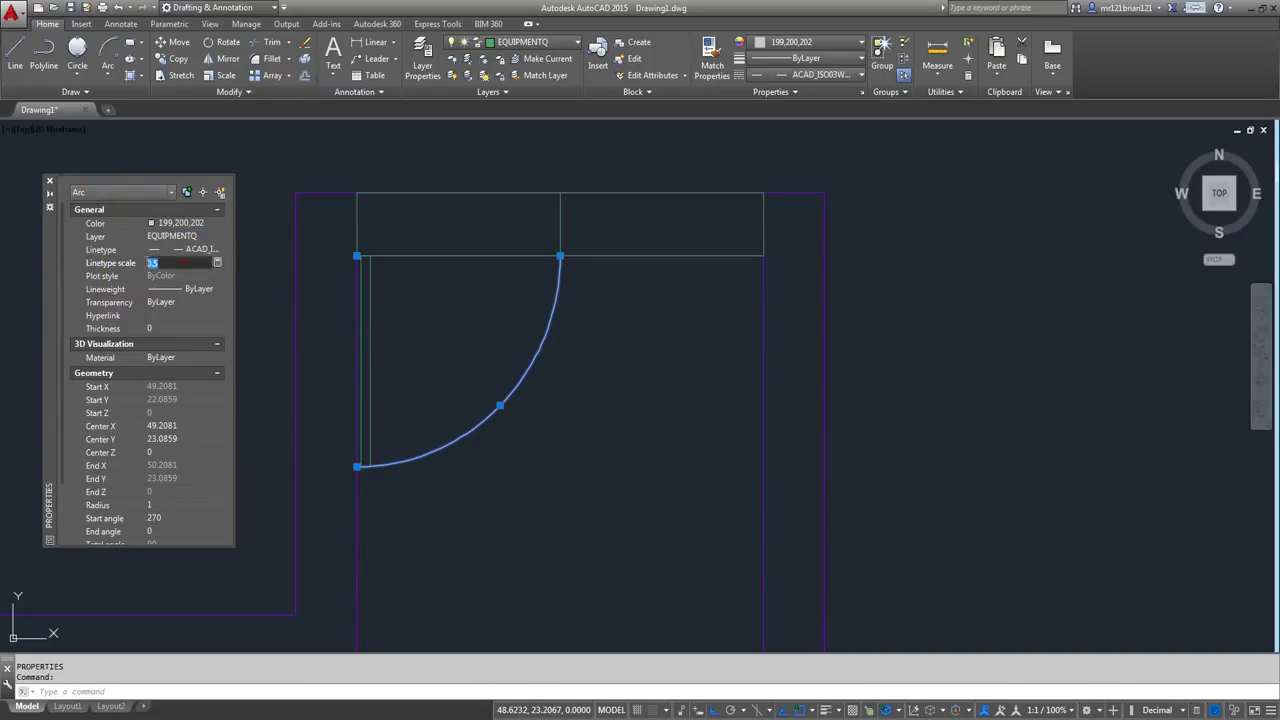
text(0.2)
key(Return)
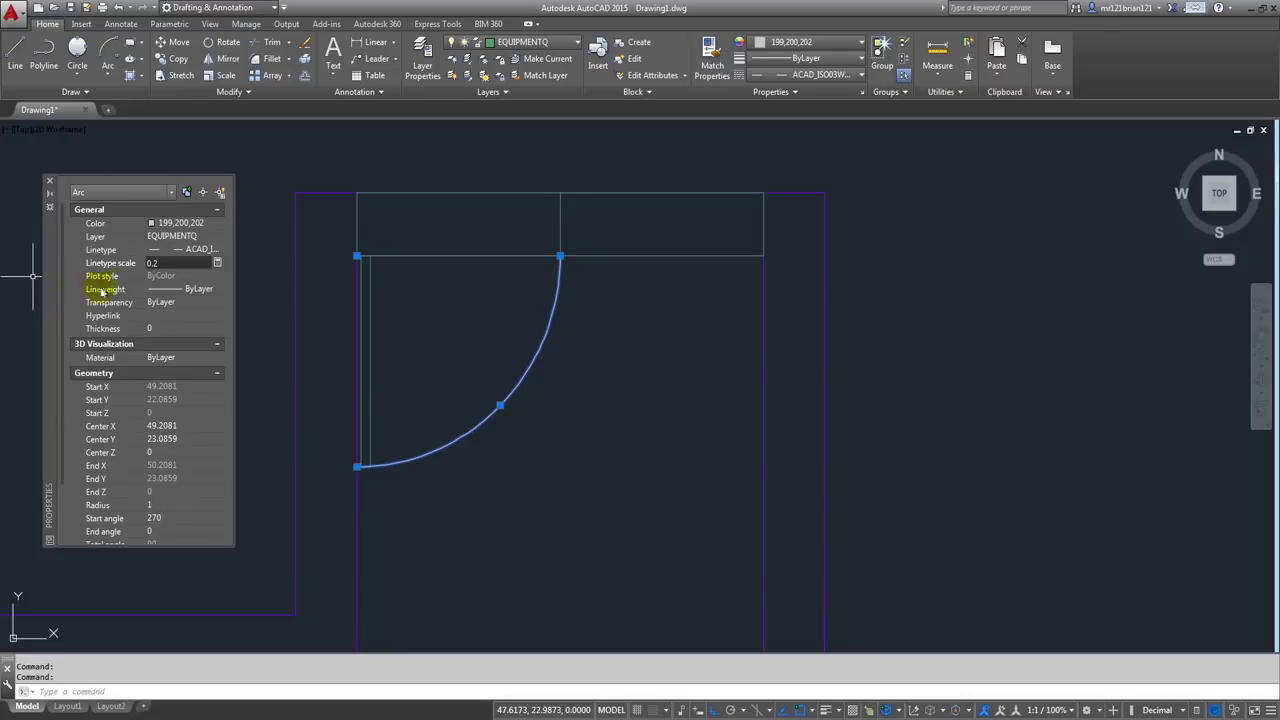
- Reduce the swing arc's linetype scale to below 0.1, close its properties and deselect the arc
text(0.0)
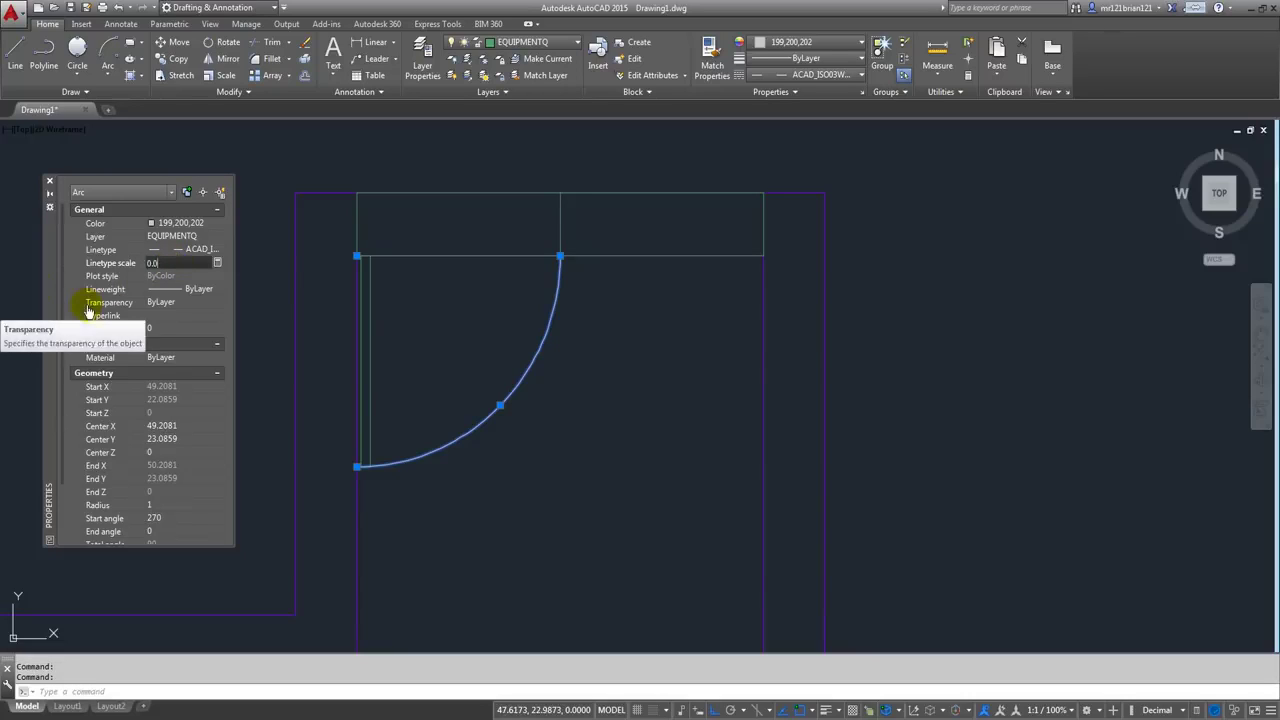
click(49, 181)
key(Escape)
key(Escape)
- Mirror the door leaf and swing arc about the opening's vertical centre line, keeping the originals, and delete the dividing line
click(573, 323)
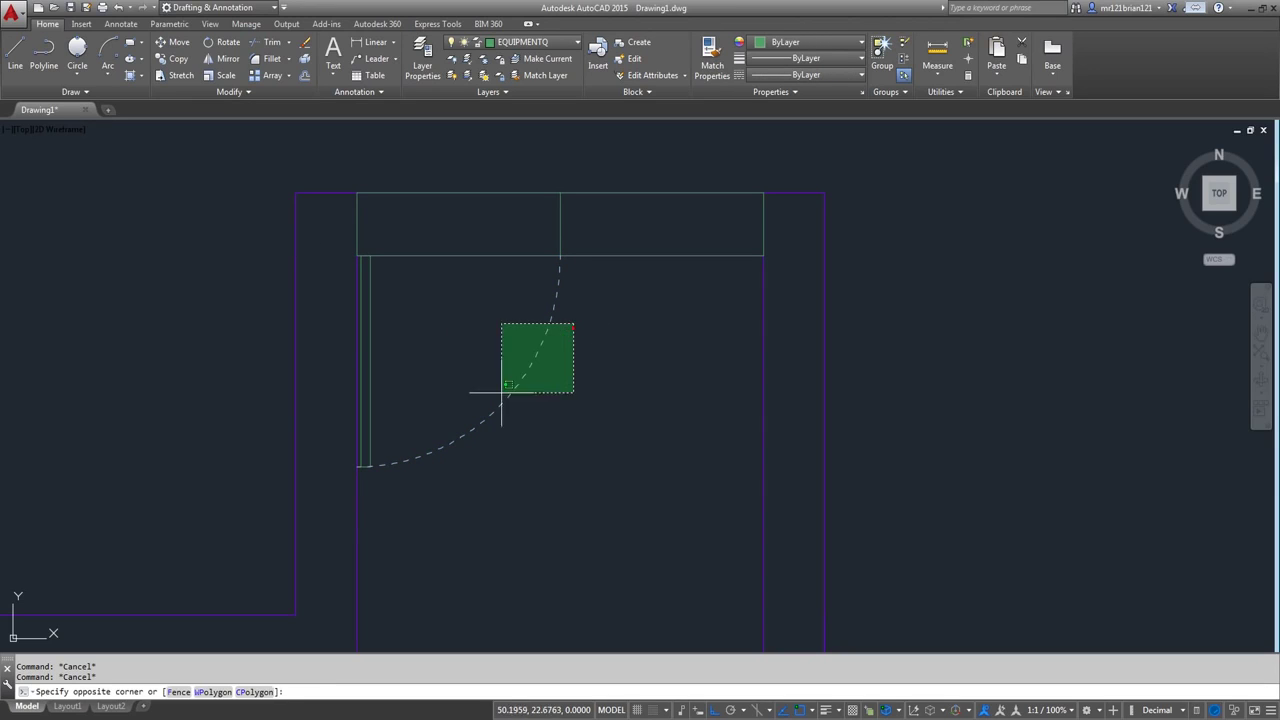
click(367, 494)
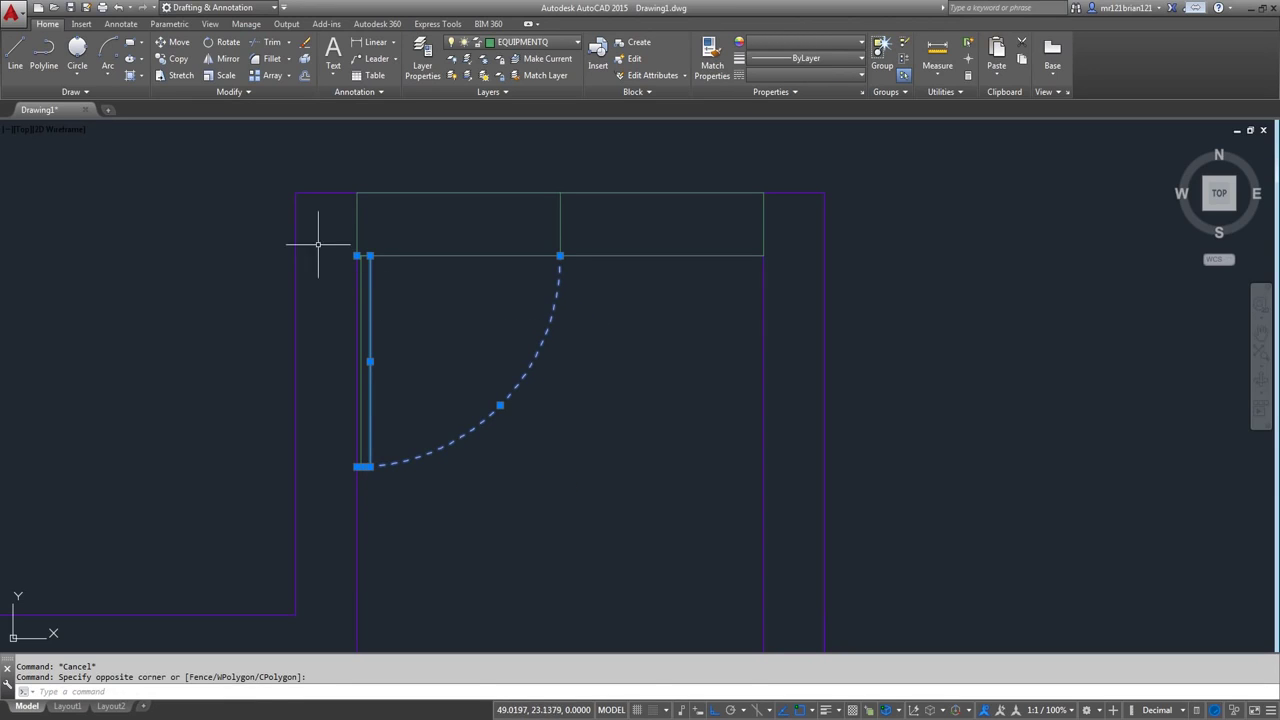
click(329, 240)
click(426, 519)
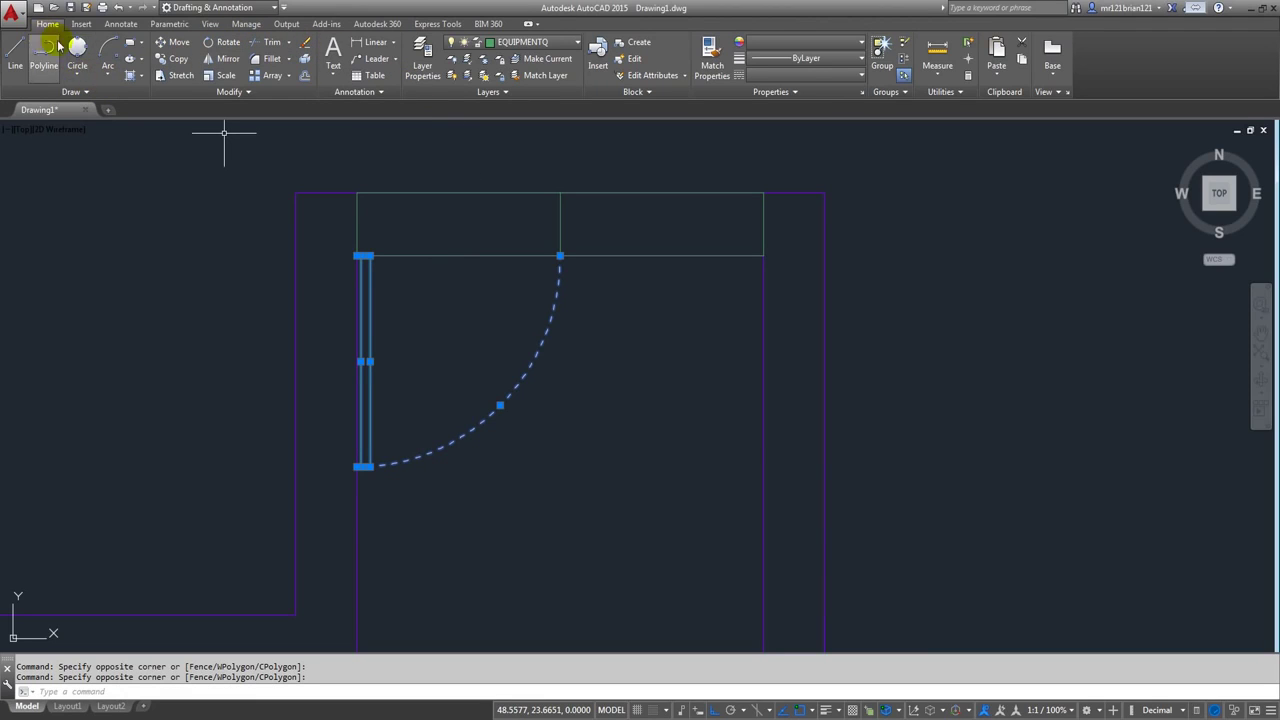
click(228, 58)
click(560, 256)
click(520, 572)
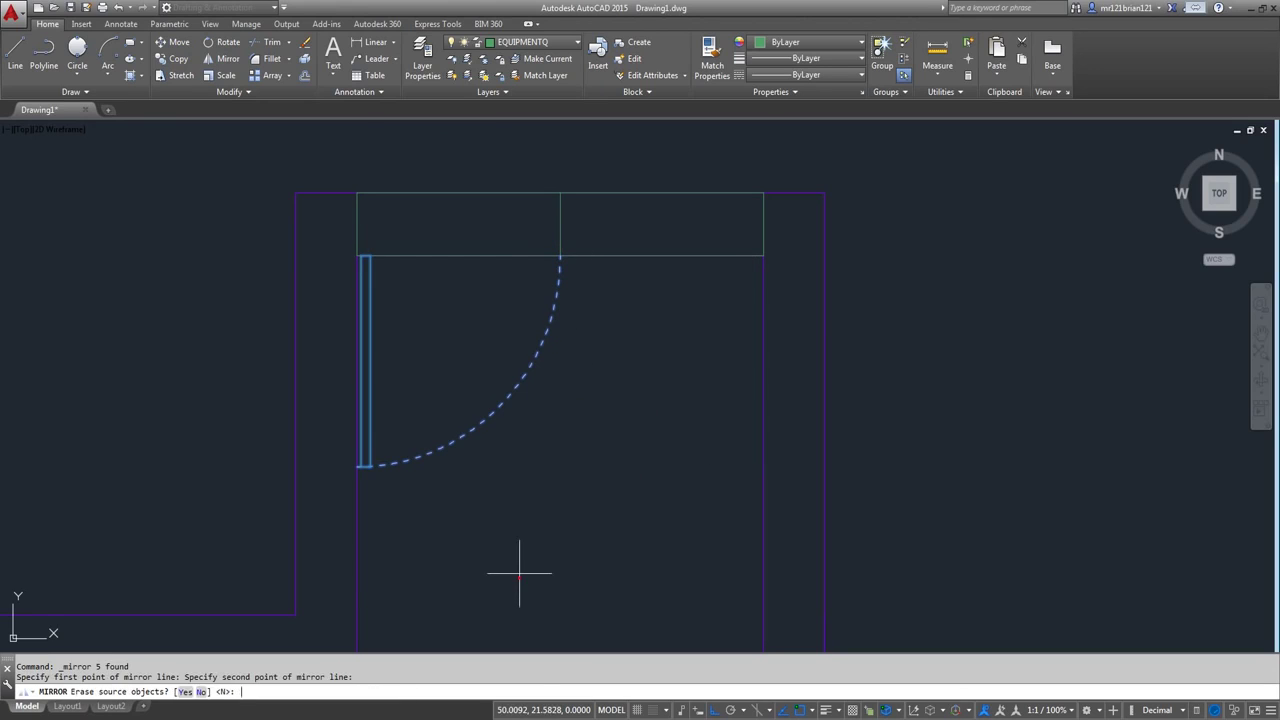
key(Return)
drag(600, 240, 549, 210)
key(Delete)
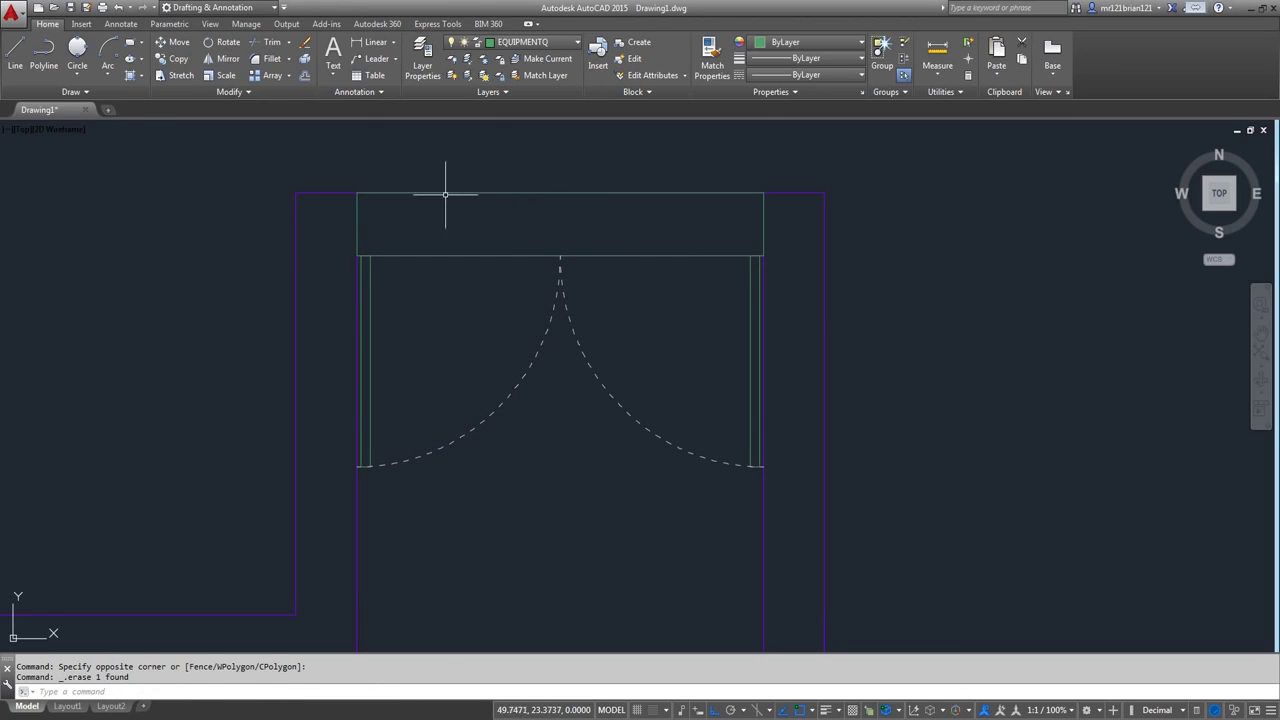
click(437, 252)
drag(423, 229, 443, 237)
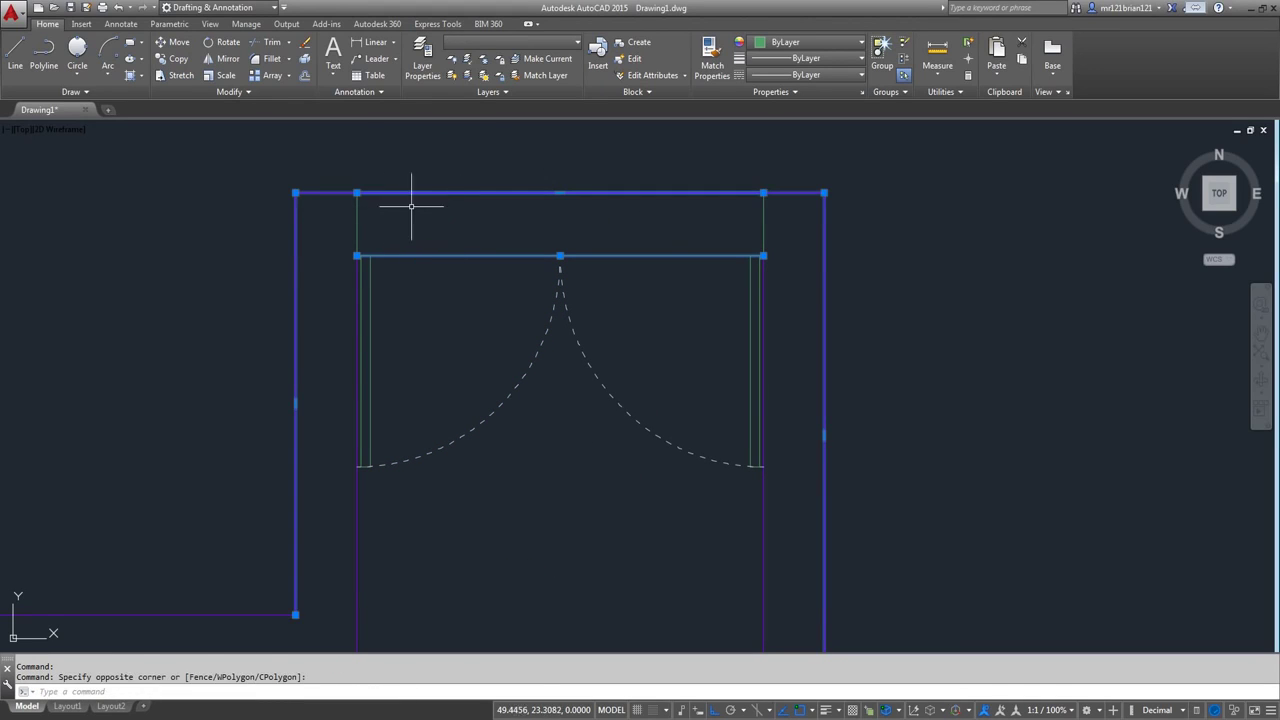
key(Escape)
key(Escape)
click(429, 193)
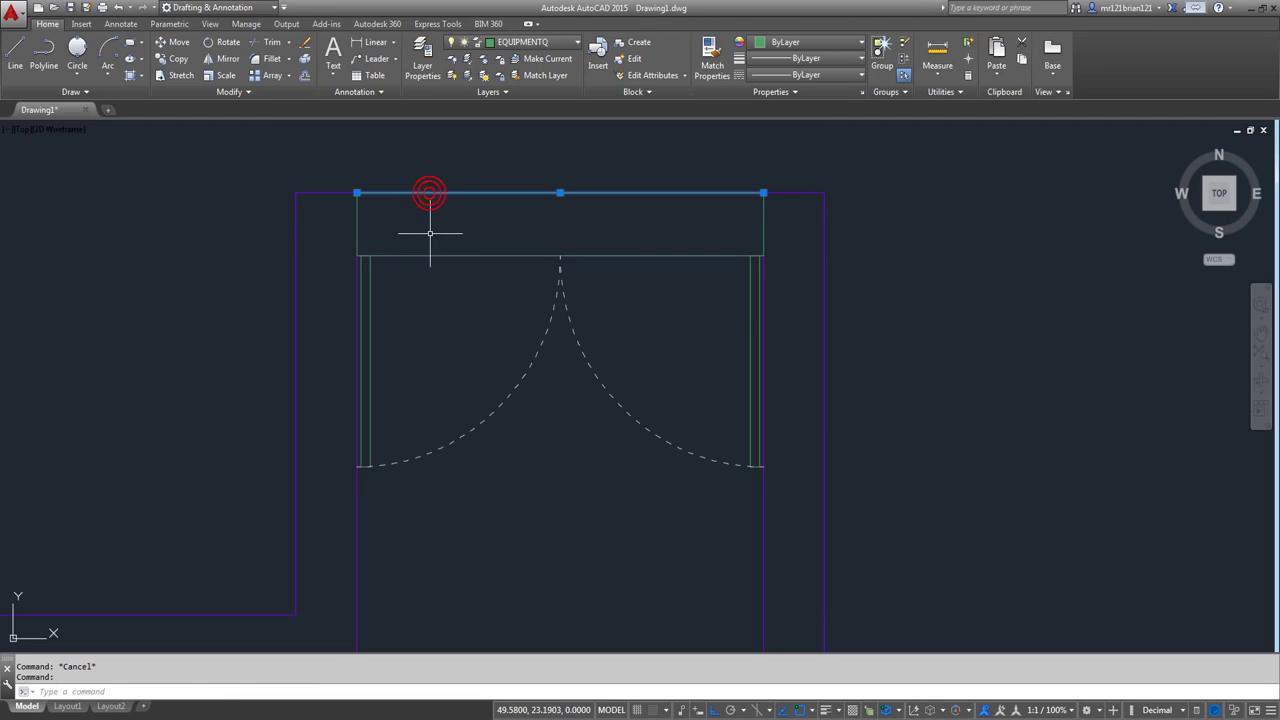
click(410, 276)
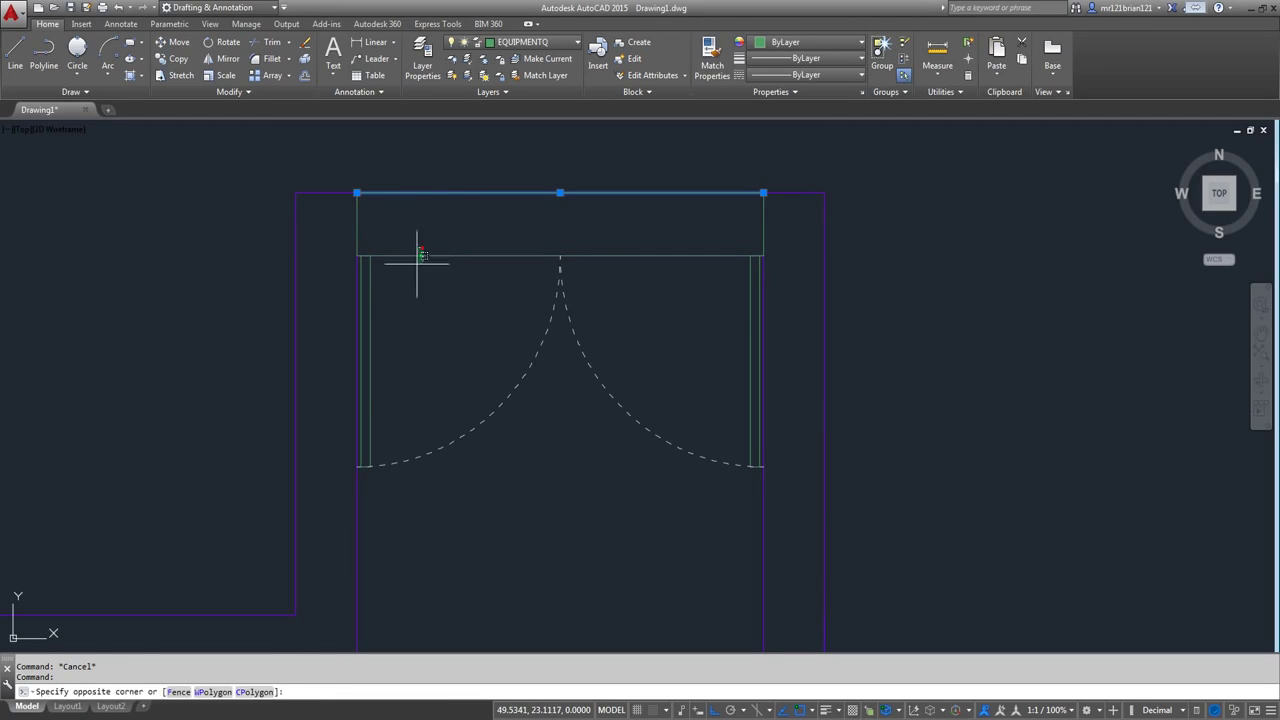
key(Escape)
- Set the four lines of the door opening rectangle to index colour 9, excluding the short top edges of both door leaves
click(338, 160)
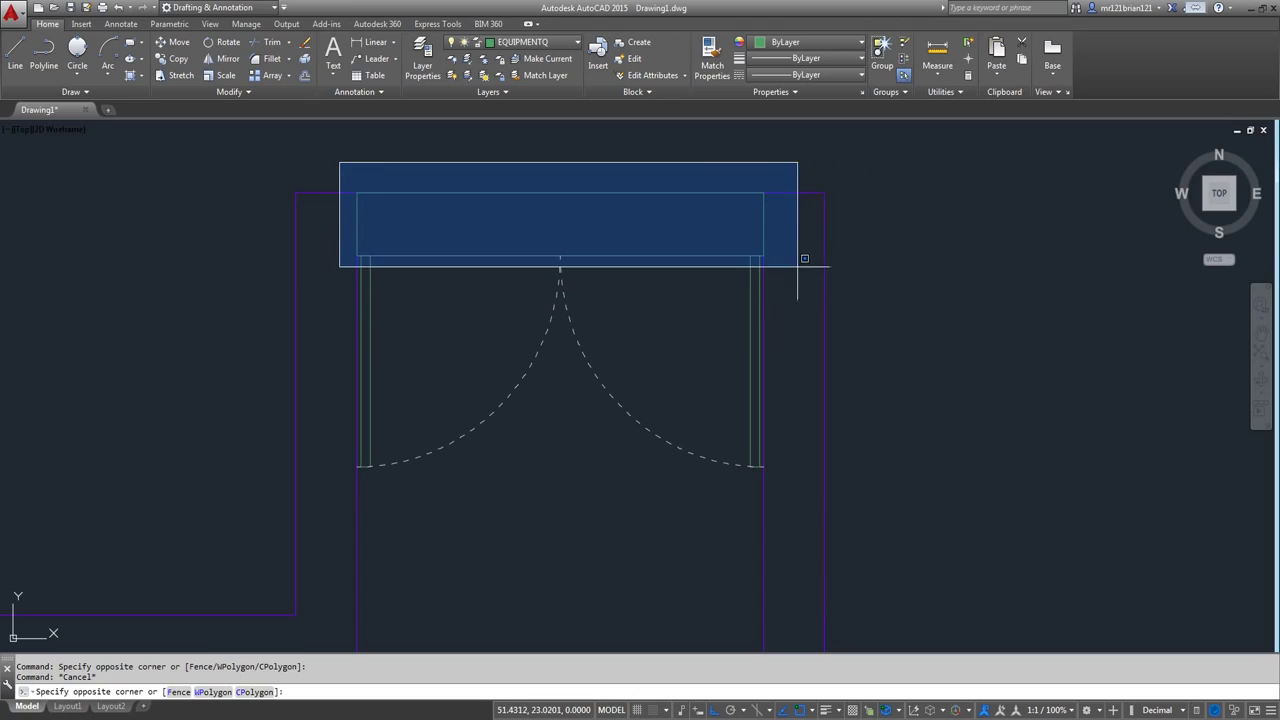
click(770, 262)
scroll(396, 258, up, 4)
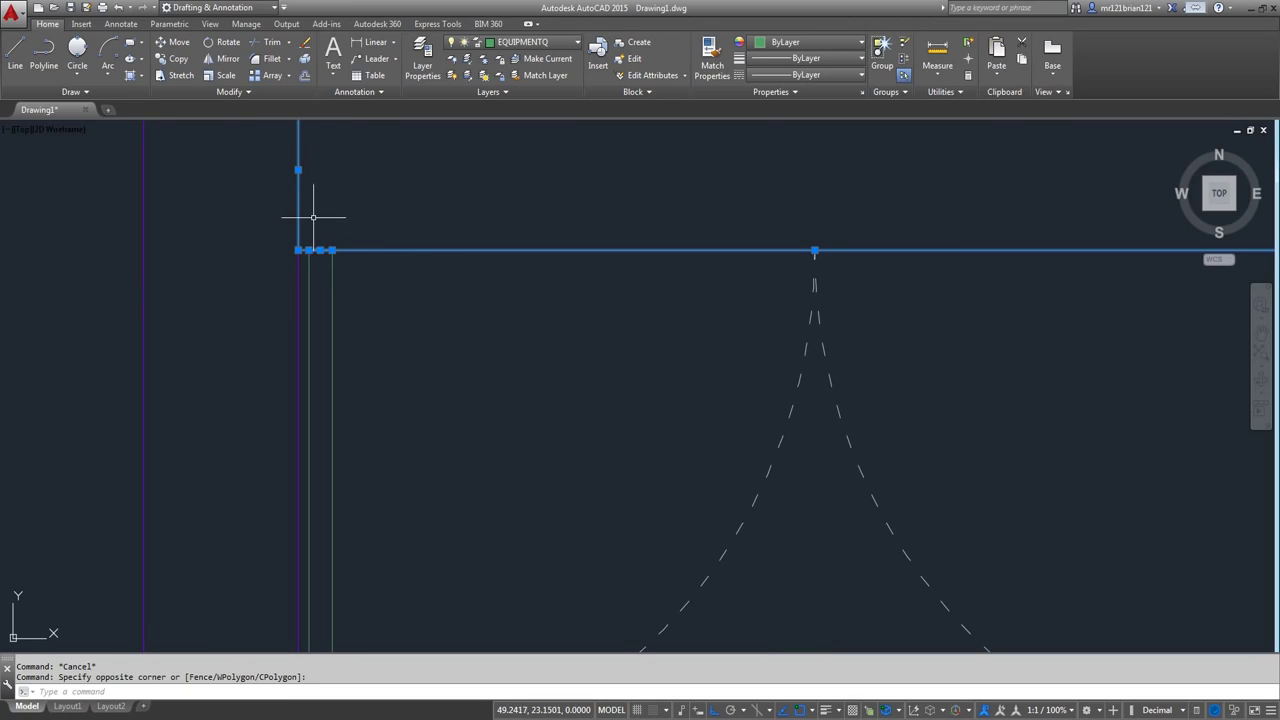
click(305, 232)
click(401, 301)
scroll(229, 234, down, 4)
scroll(666, 251, up, 4)
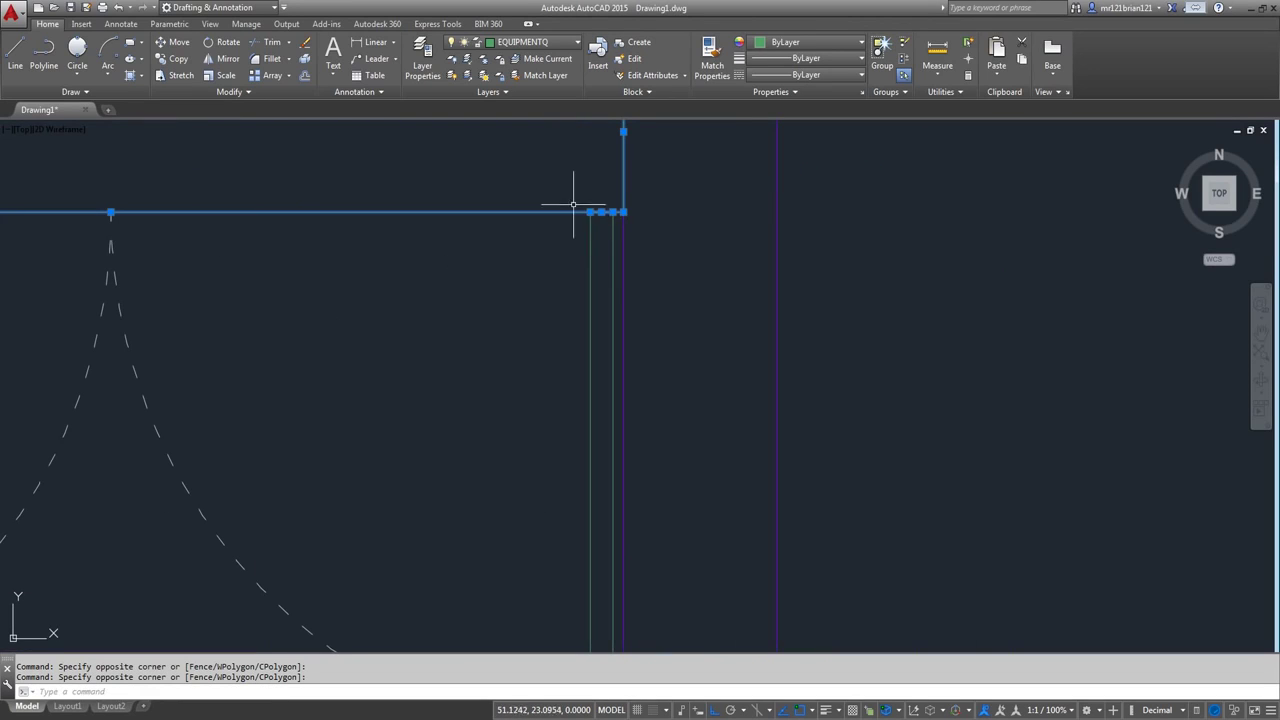
click(573, 201)
click(610, 240)
scroll(608, 225, down, 4)
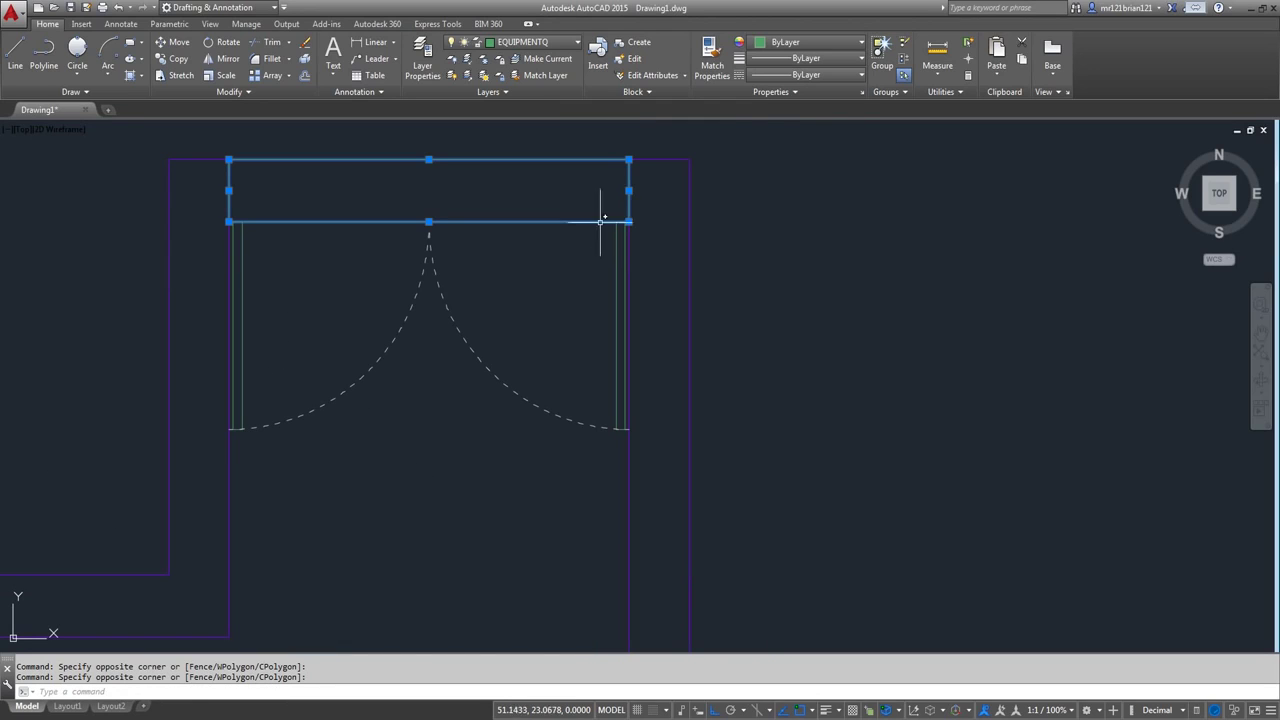
click(807, 76)
click(808, 46)
click(808, 42)
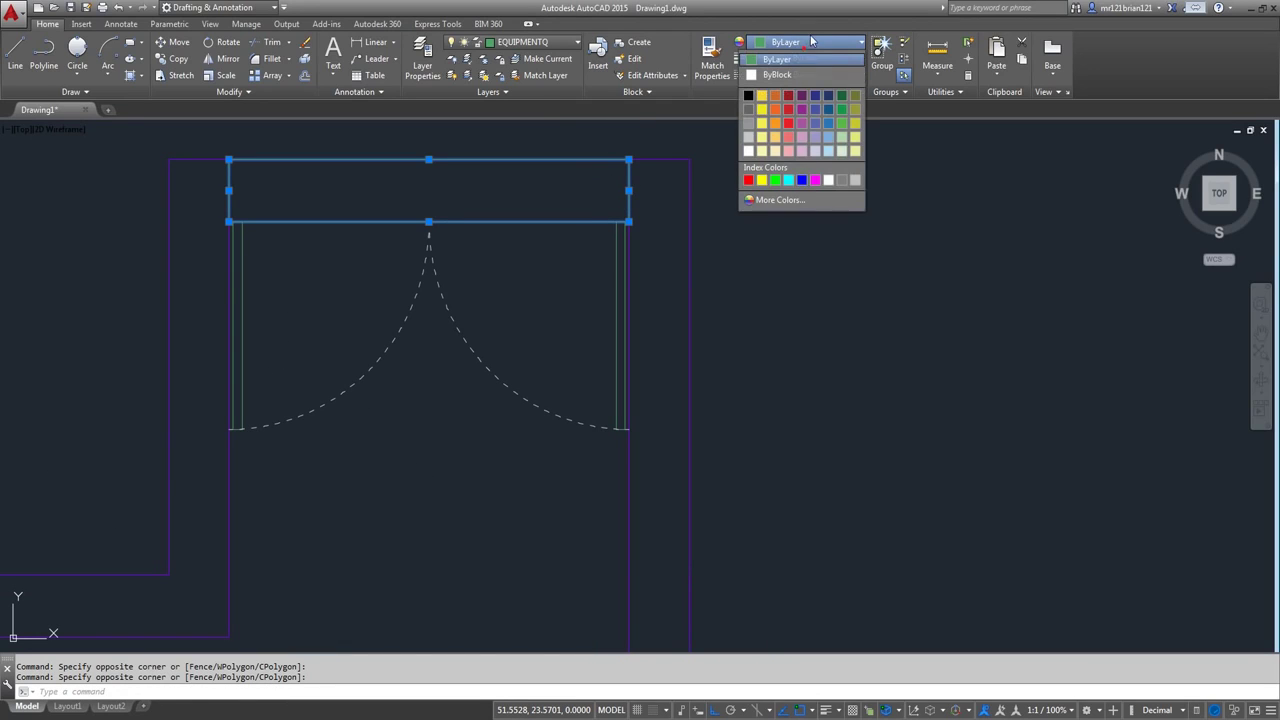
click(854, 180)
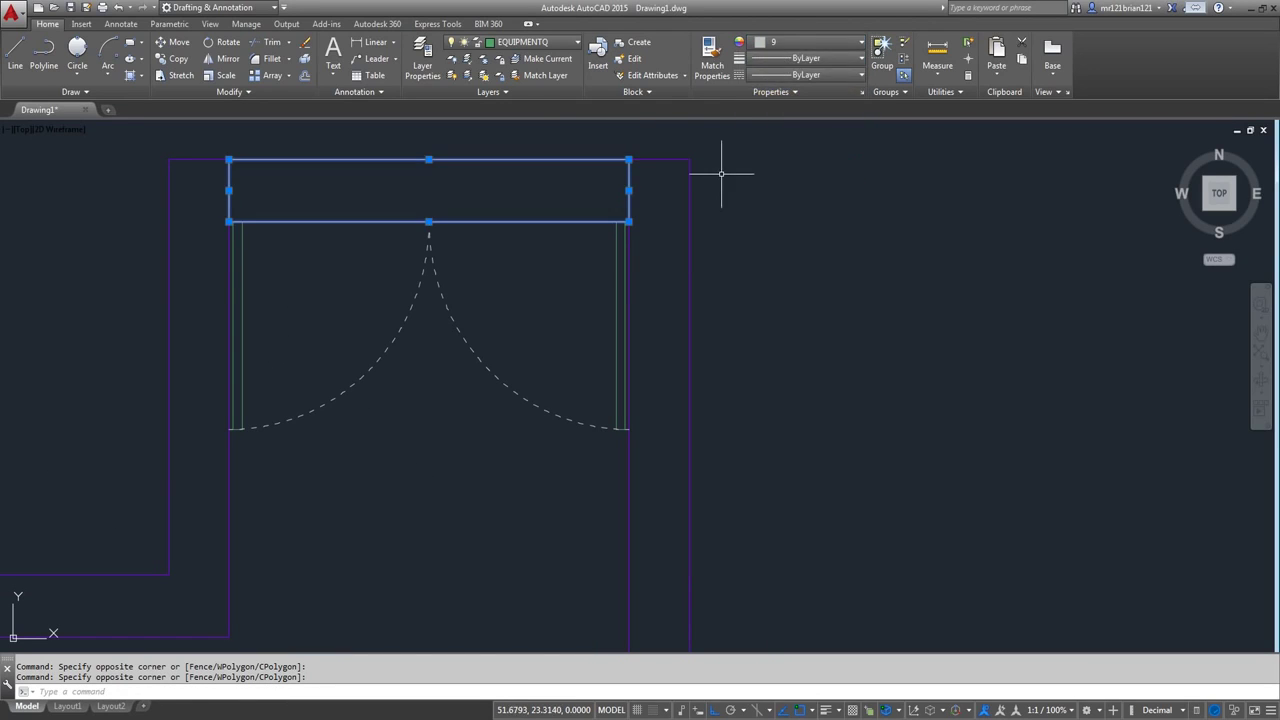
- Add a multiline text label reading "livingroom" inside the room of the floor plan
key(Escape)
key(Escape)
scroll(735, 200, down, 4)
middle_drag(574, 374, 691, 314)
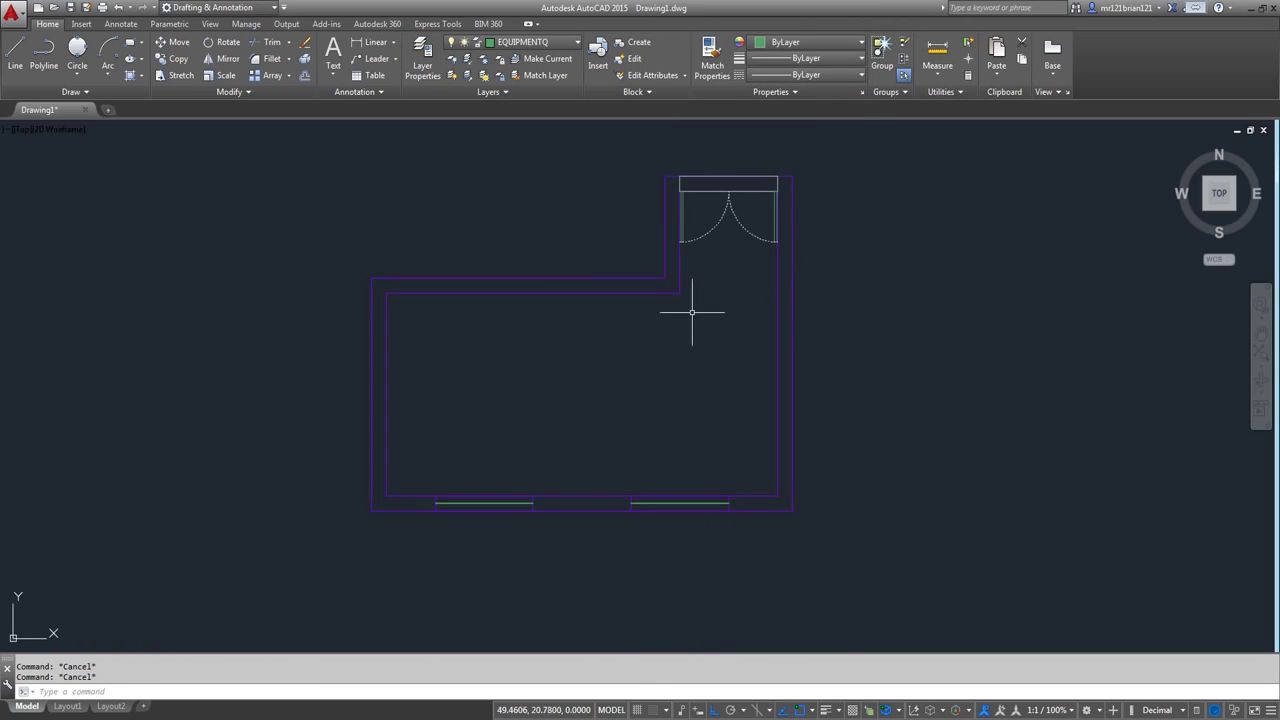
scroll(602, 370, up, 2)
scroll(602, 370, down, 2)
scroll(717, 329, up, 2)
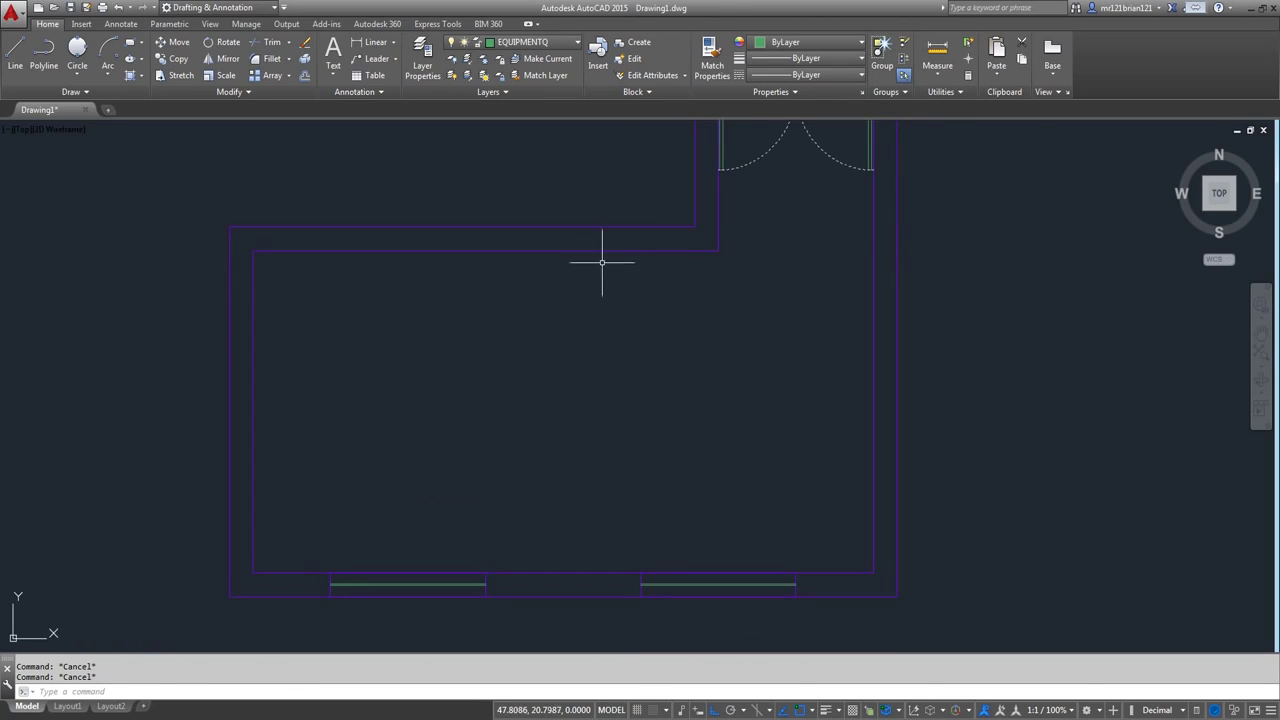
click(333, 53)
click(417, 299)
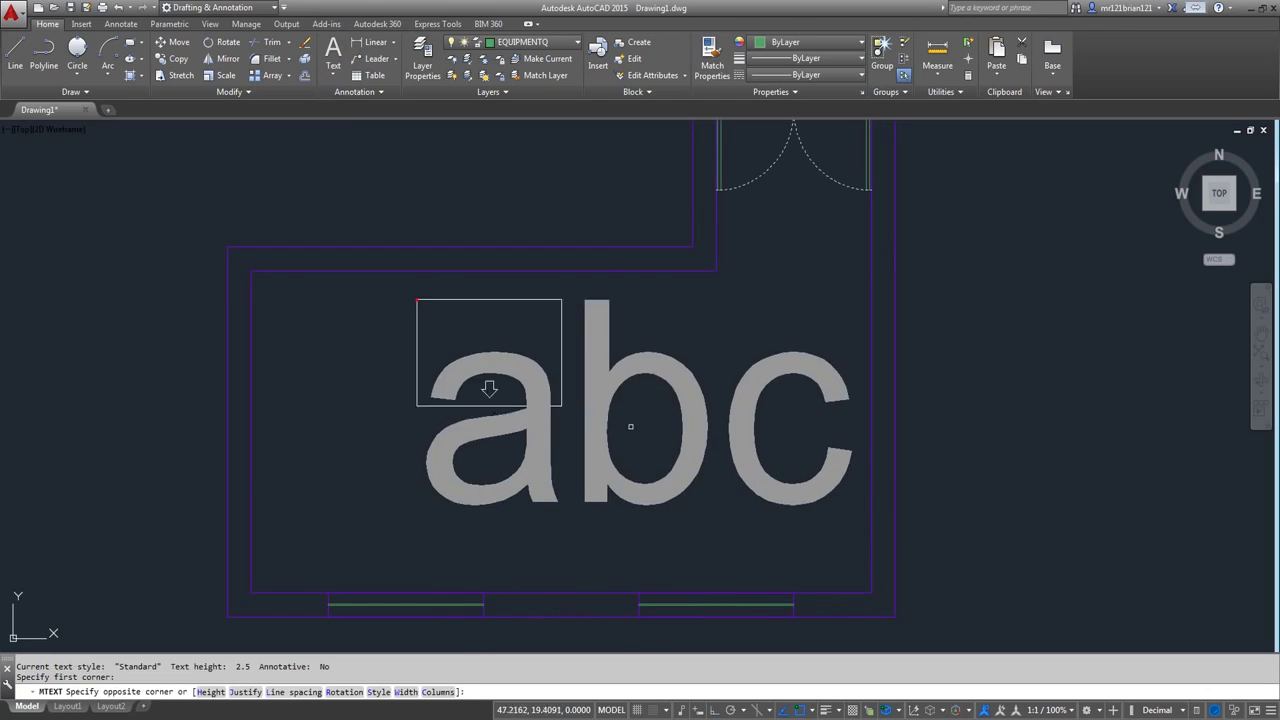
click(727, 421)
key(Caps_Lock)
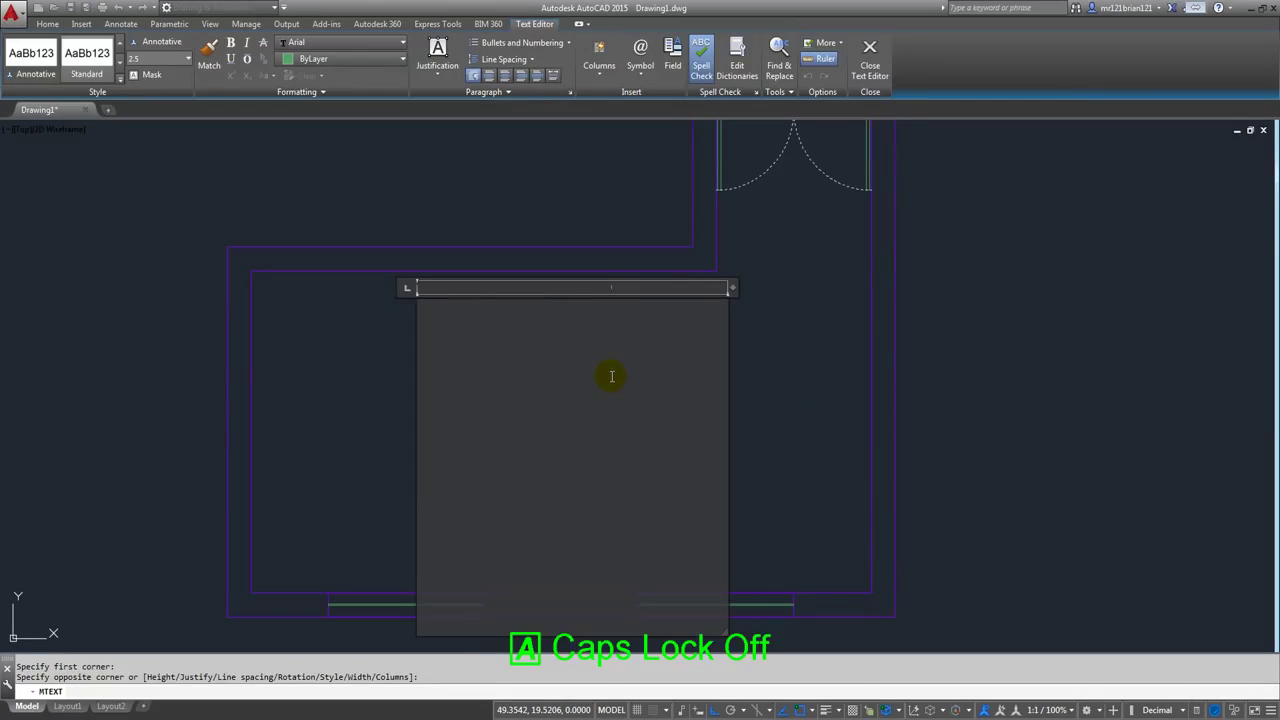
text(livi)
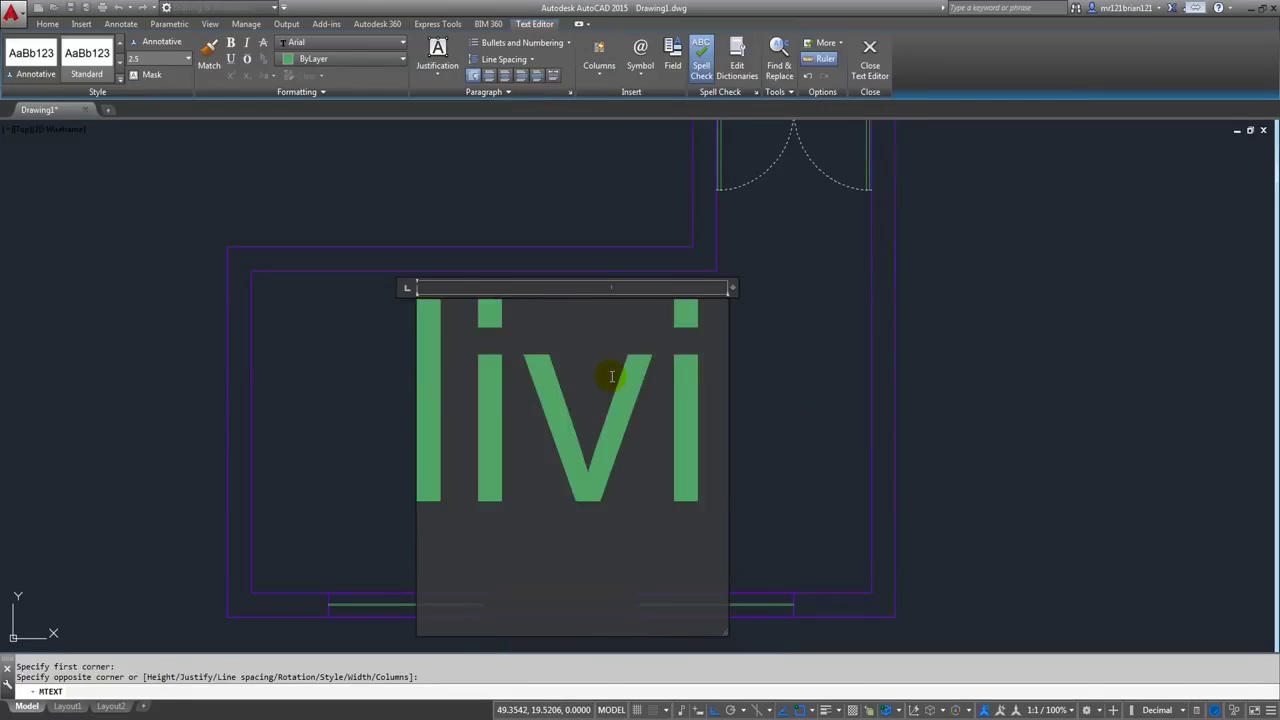
text(ngroom)
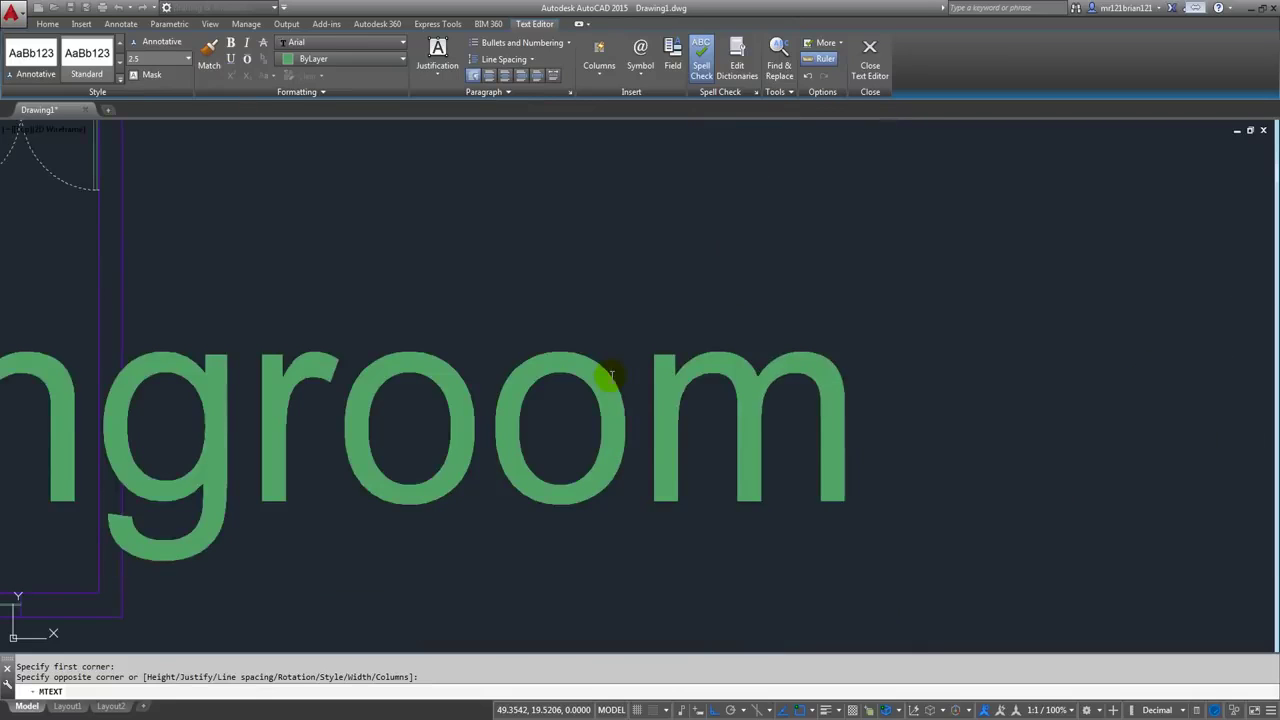
click(766, 286)
- Scale the "livingroom" text down so that it fits within the room's walls
scroll(780, 300, up, 3)
click(711, 323)
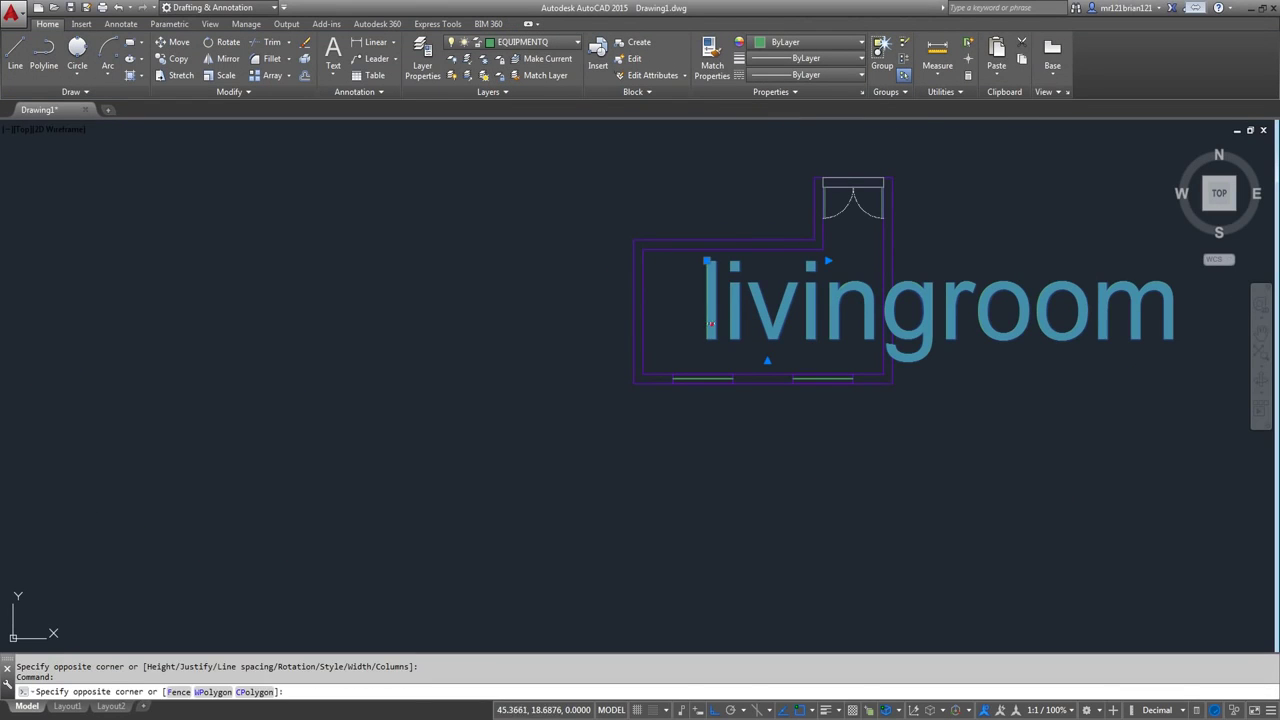
click(690, 285)
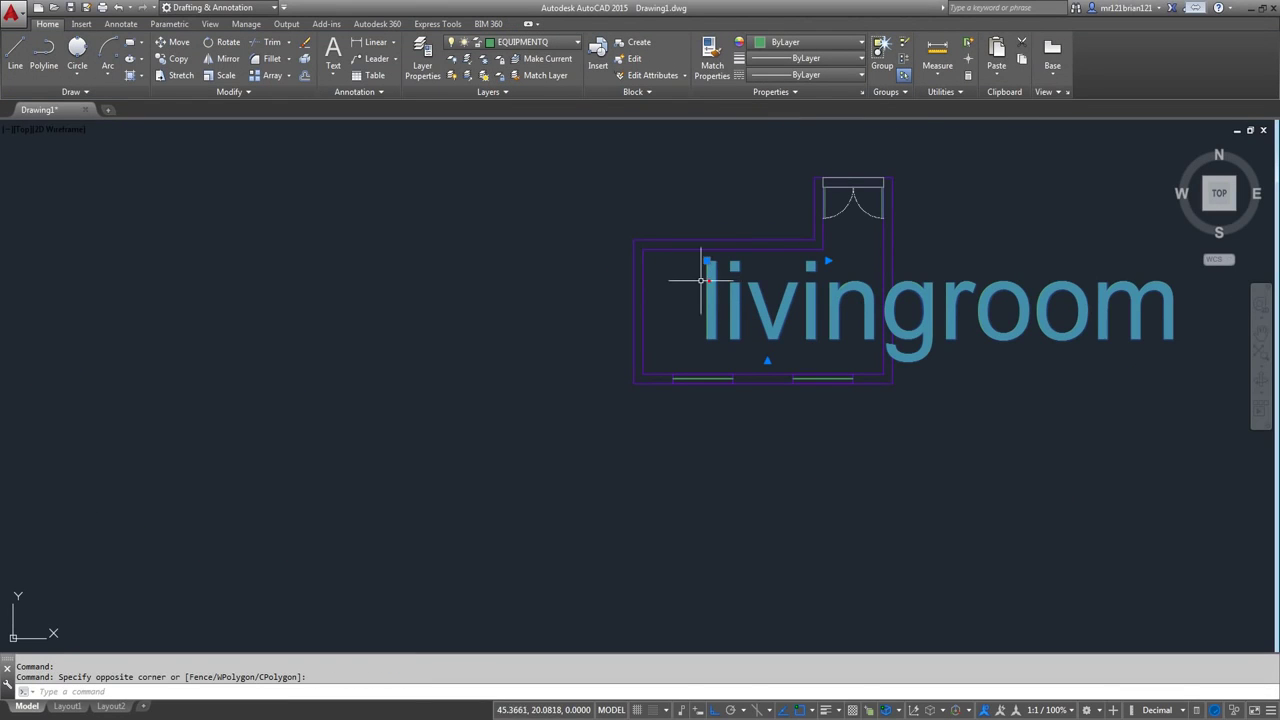
click(205, 79)
click(716, 345)
scroll(686, 306, up, 3)
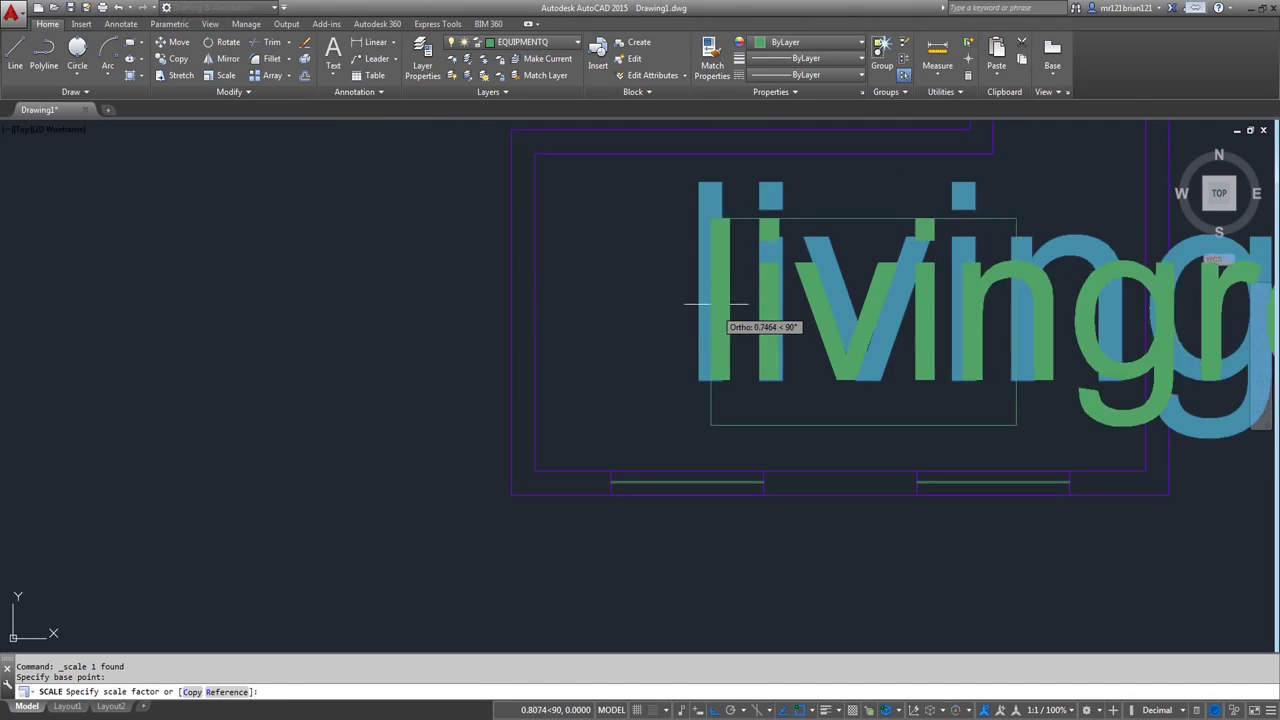
click(768, 362)
- Move the "livingroom" text straight up to just below the room's upper inner wall
click(882, 292)
click(848, 368)
middle_drag(718, 353, 622, 390)
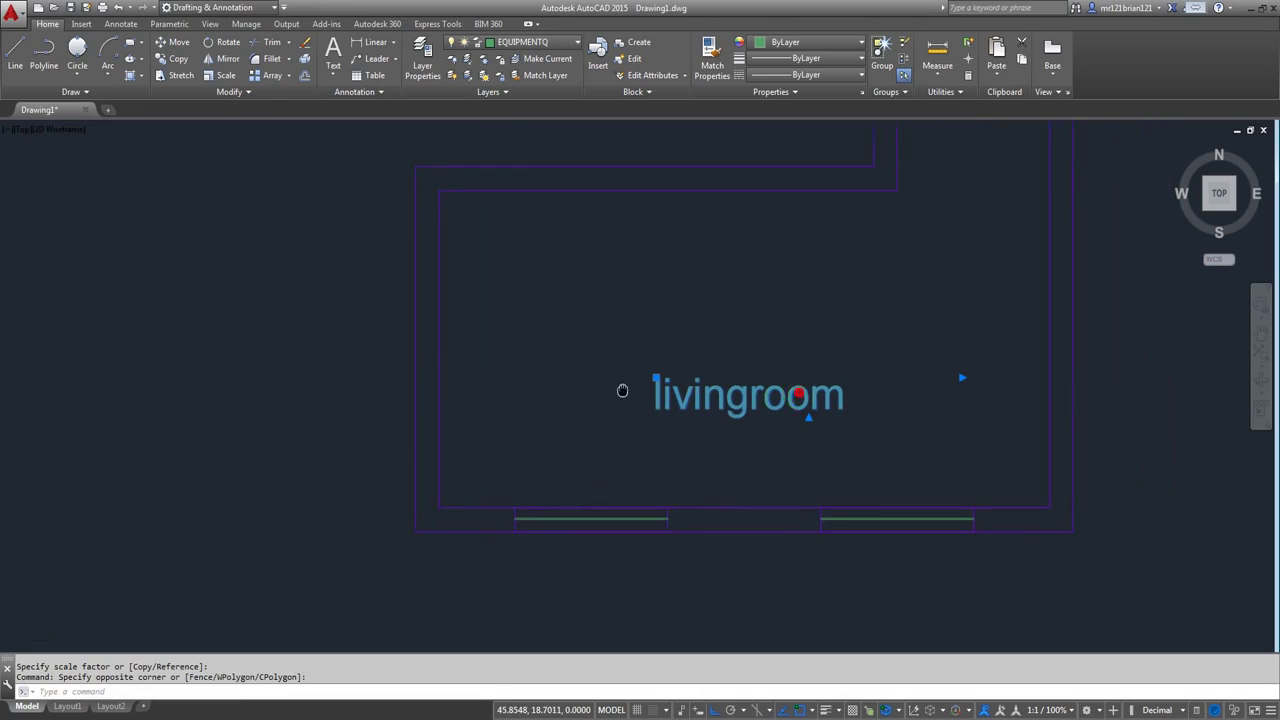
click(220, 58)
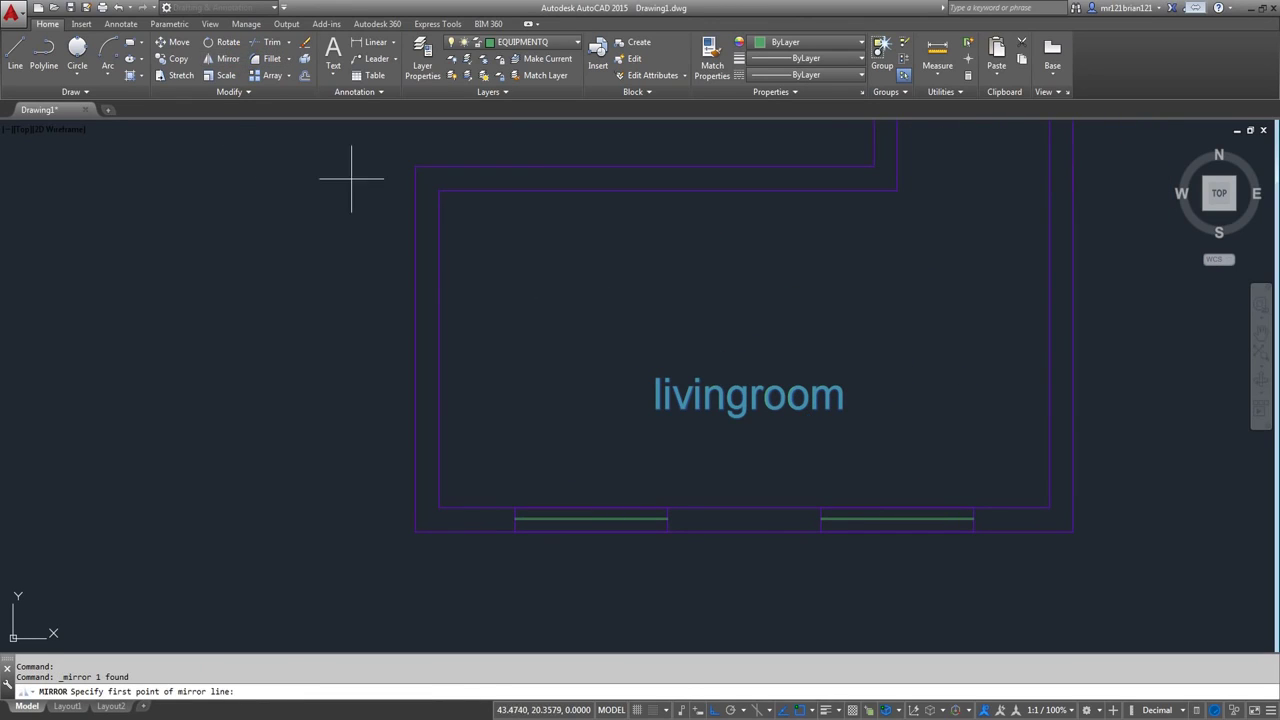
click(172, 42)
click(712, 404)
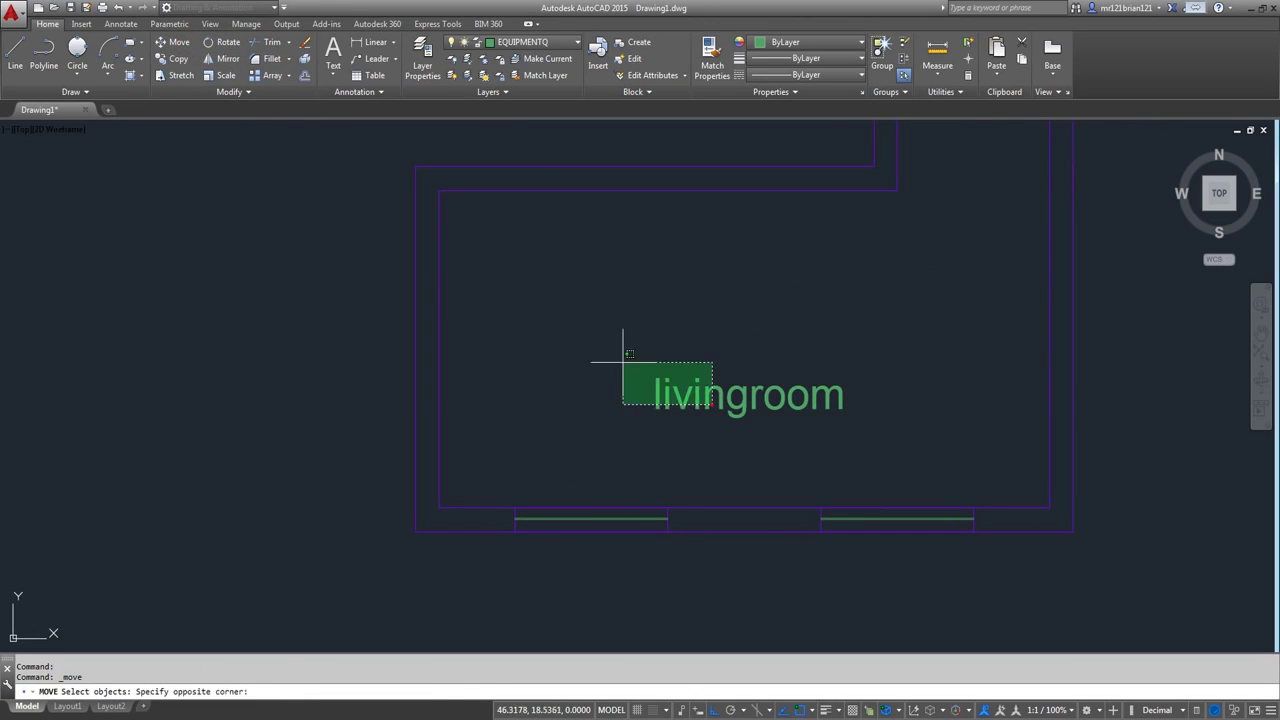
click(622, 361)
key(Return)
click(700, 429)
click(700, 264)
click(777, 278)
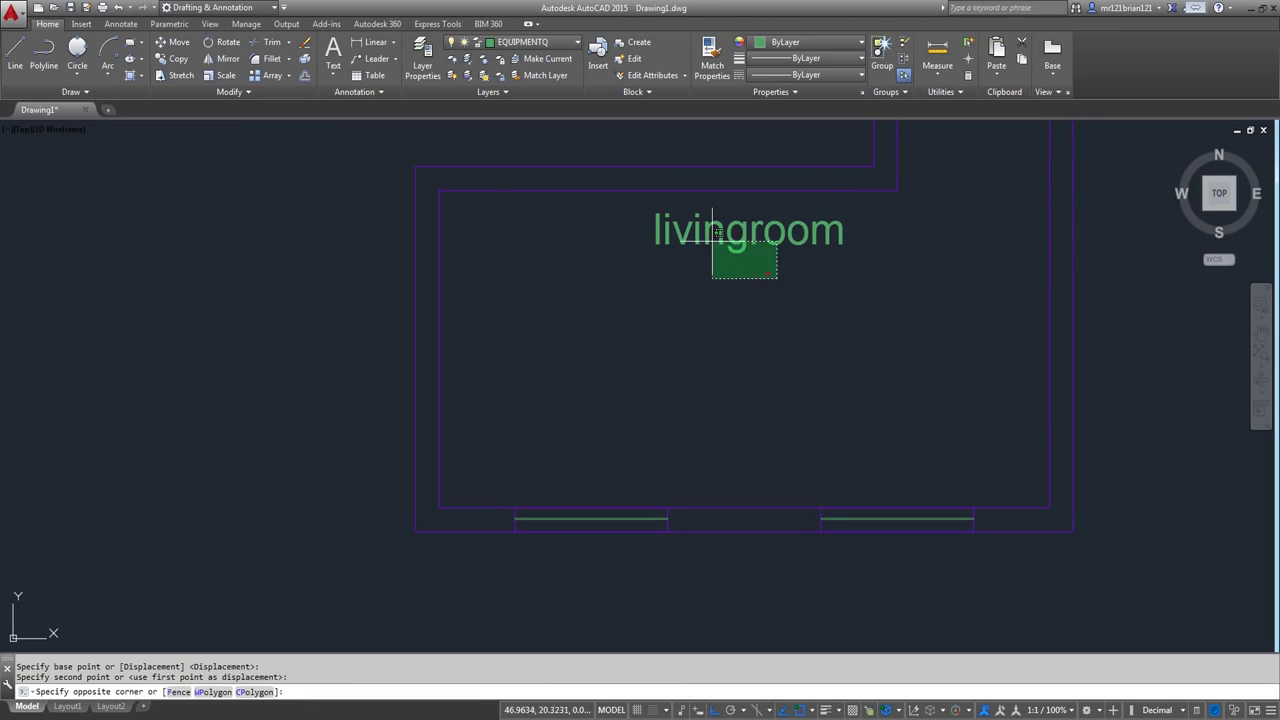
click(715, 238)
key(Escape)
- Draw a rectangle 2 units long and 1 unit wide in the left half of the room, below the label
middle_drag(857, 294, 614, 294)
scroll(525, 512, down, 2)
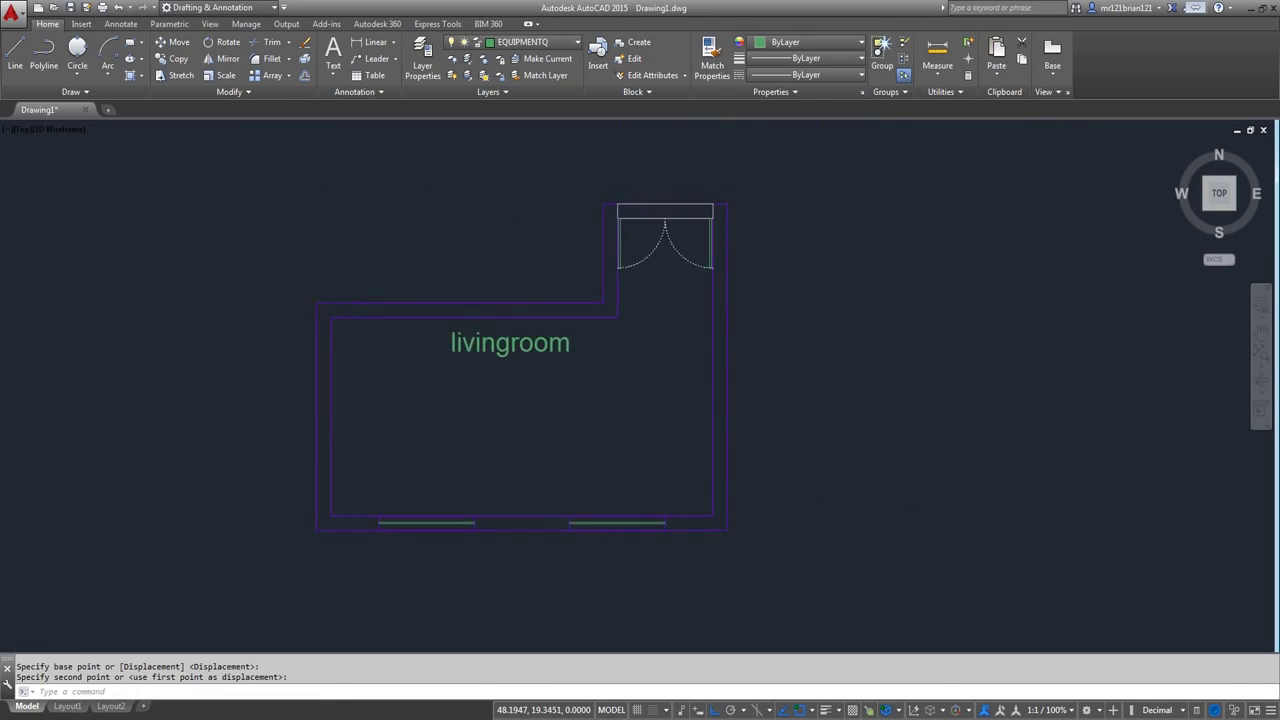
scroll(573, 405, up, 2)
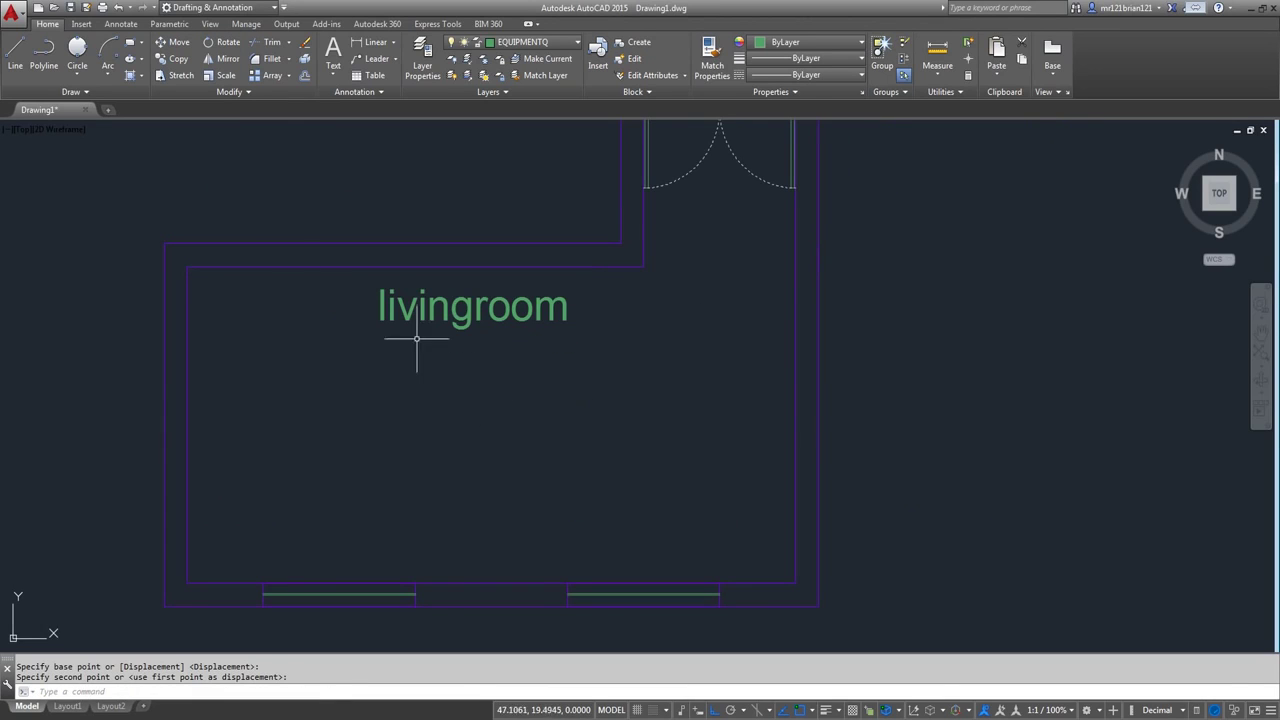
click(130, 44)
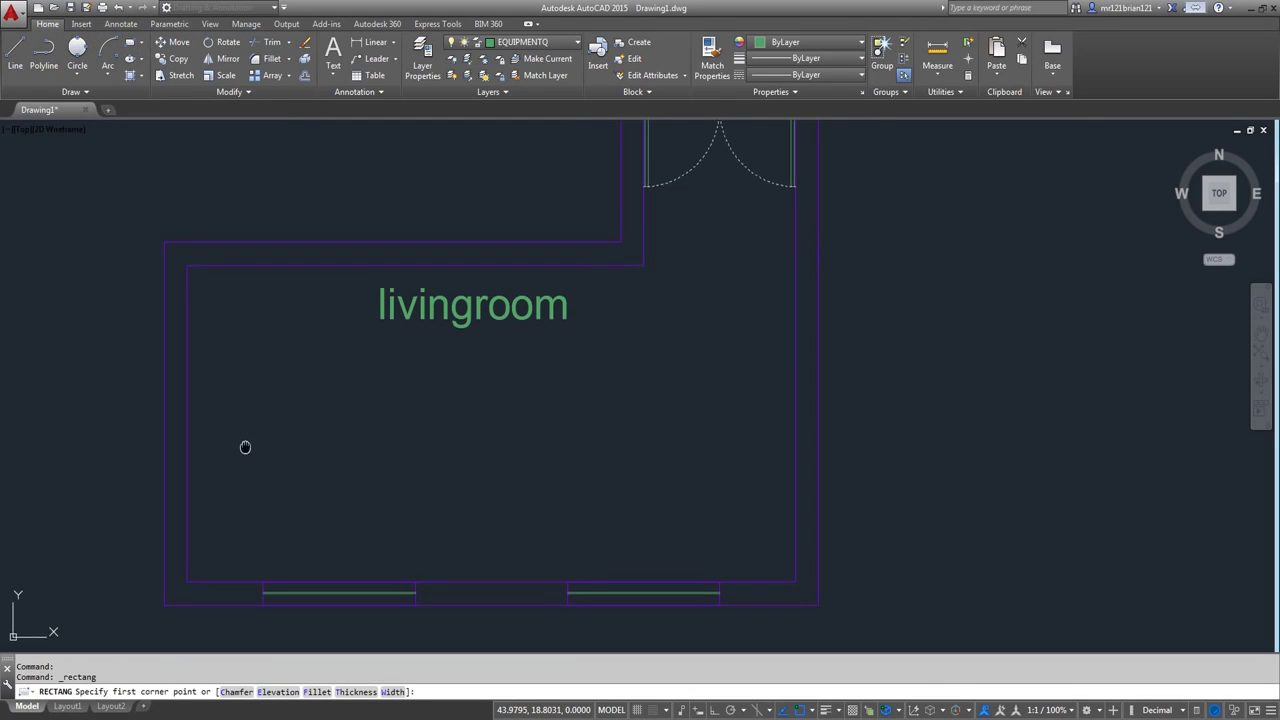
middle_drag(243, 446, 258, 356)
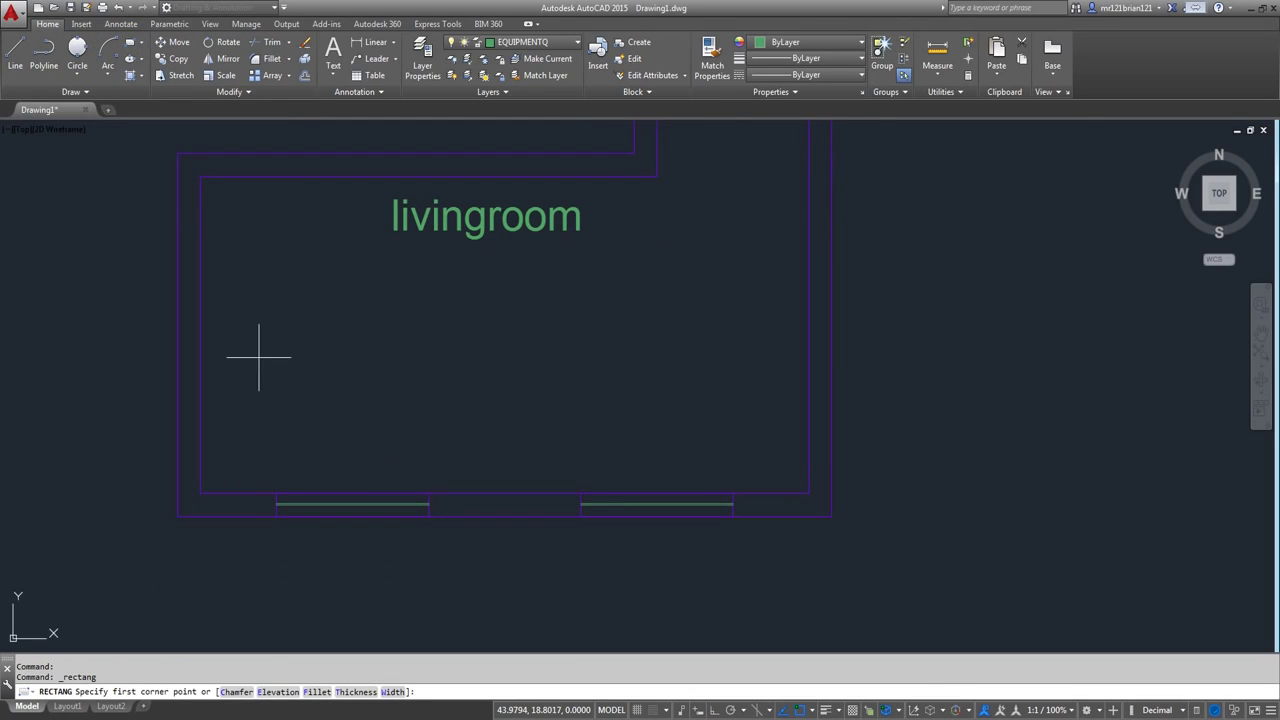
click(284, 276)
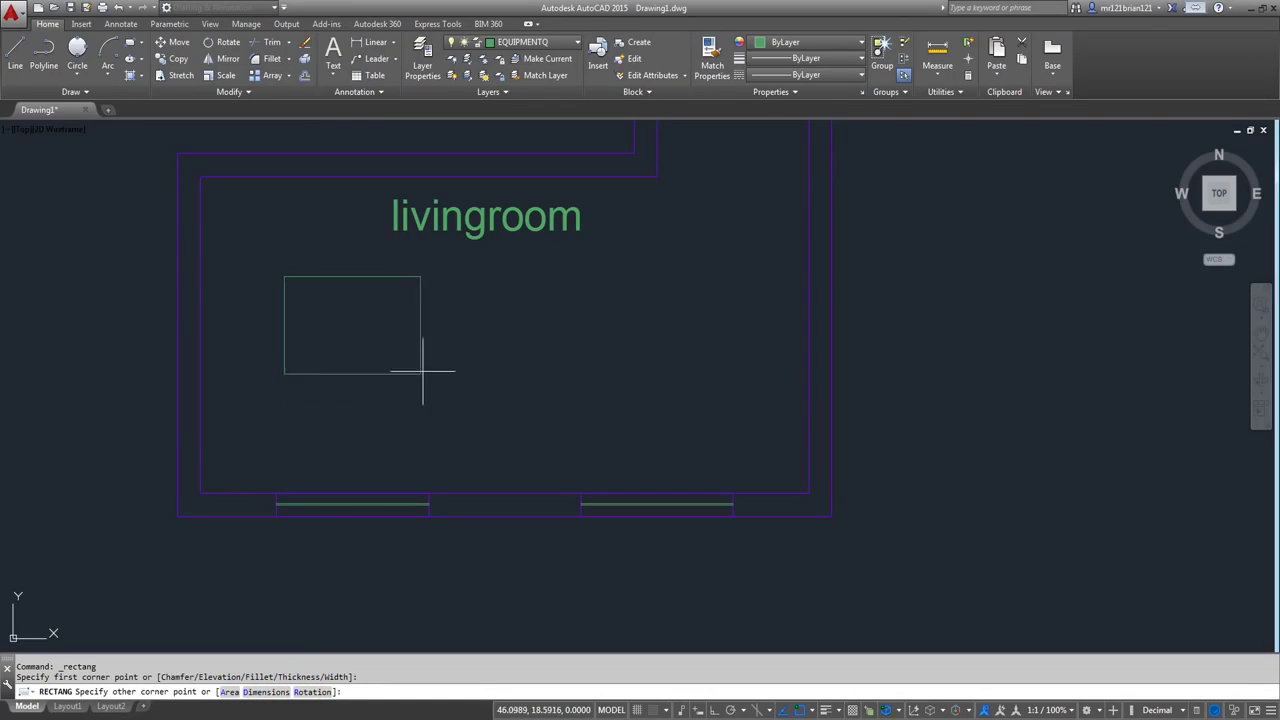
text(d)
key(Return)
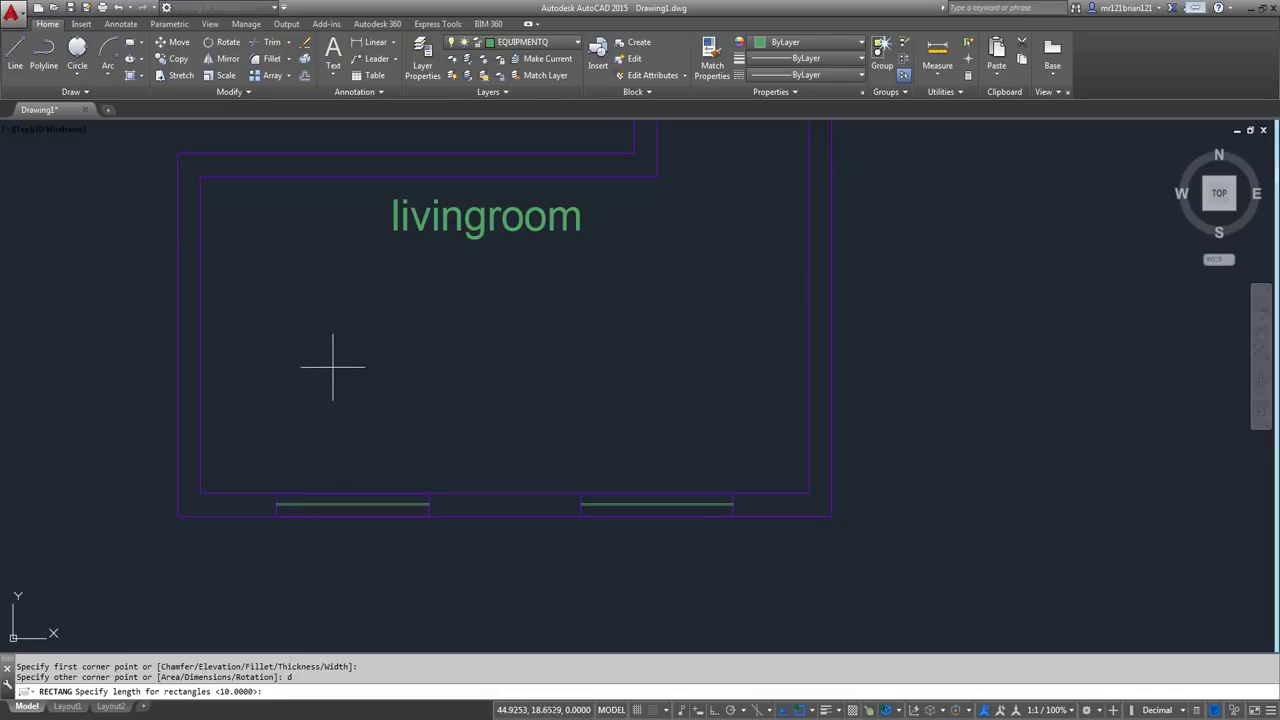
text(2)
key(Return)
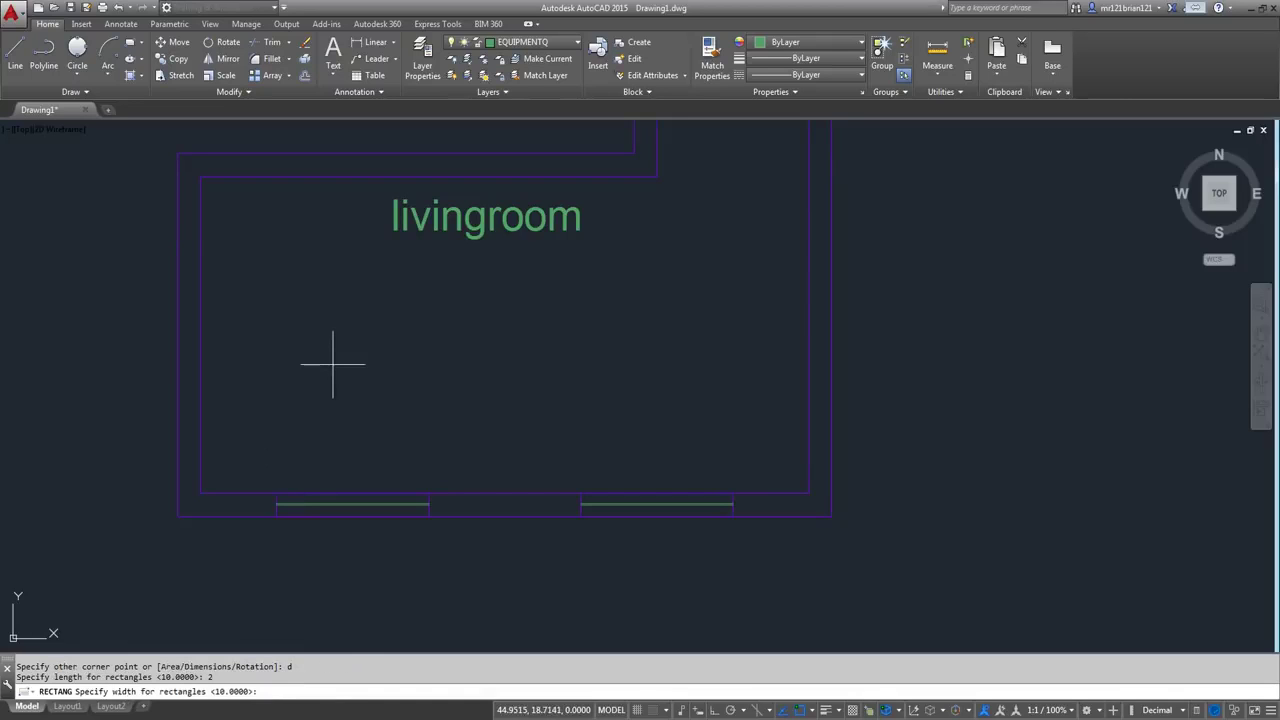
text(1)
key(Return)
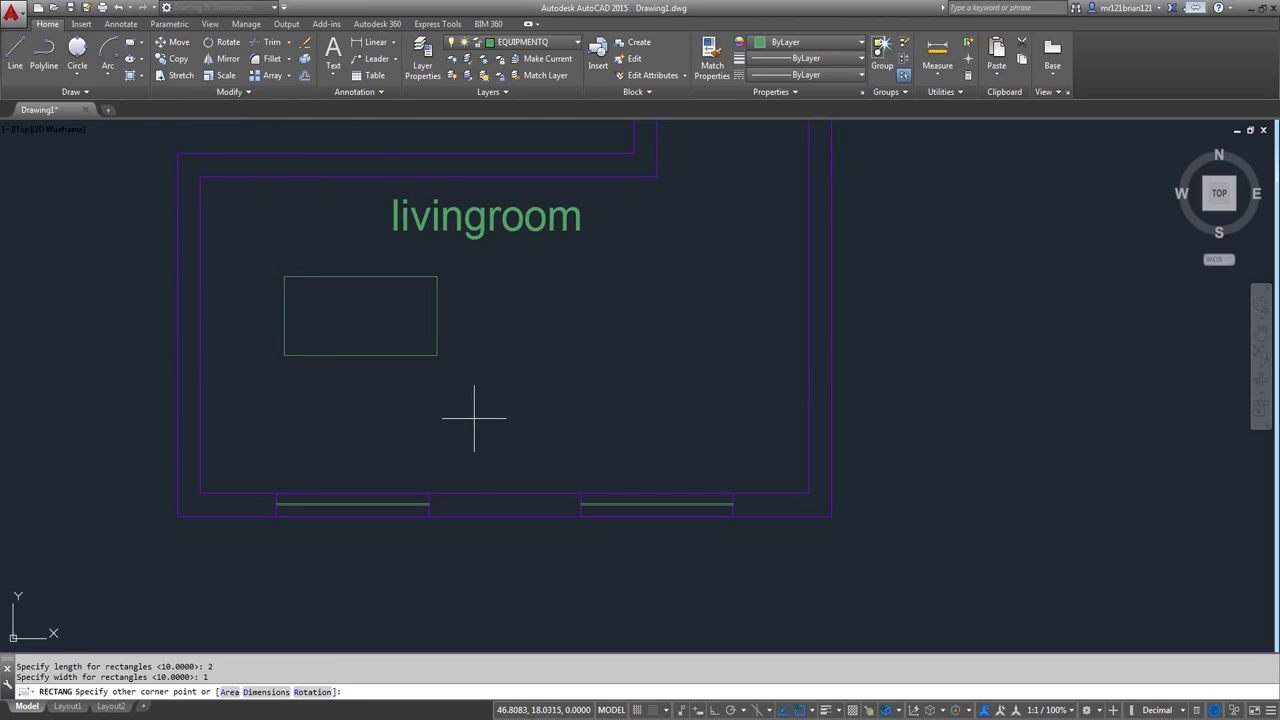
click(477, 387)
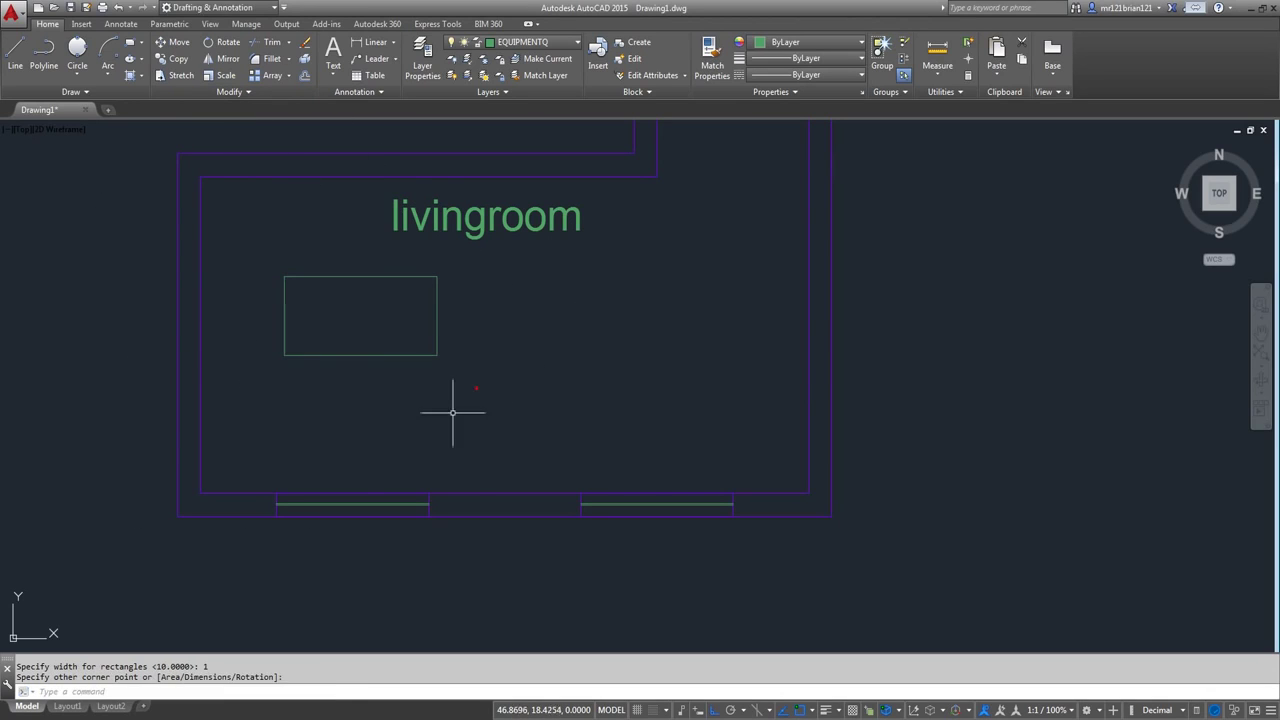
- Move the new rectangle slightly down, further away from the "livingroom" label
click(334, 314)
click(294, 366)
middle_drag(400, 320, 400, 350)
key(Escape)
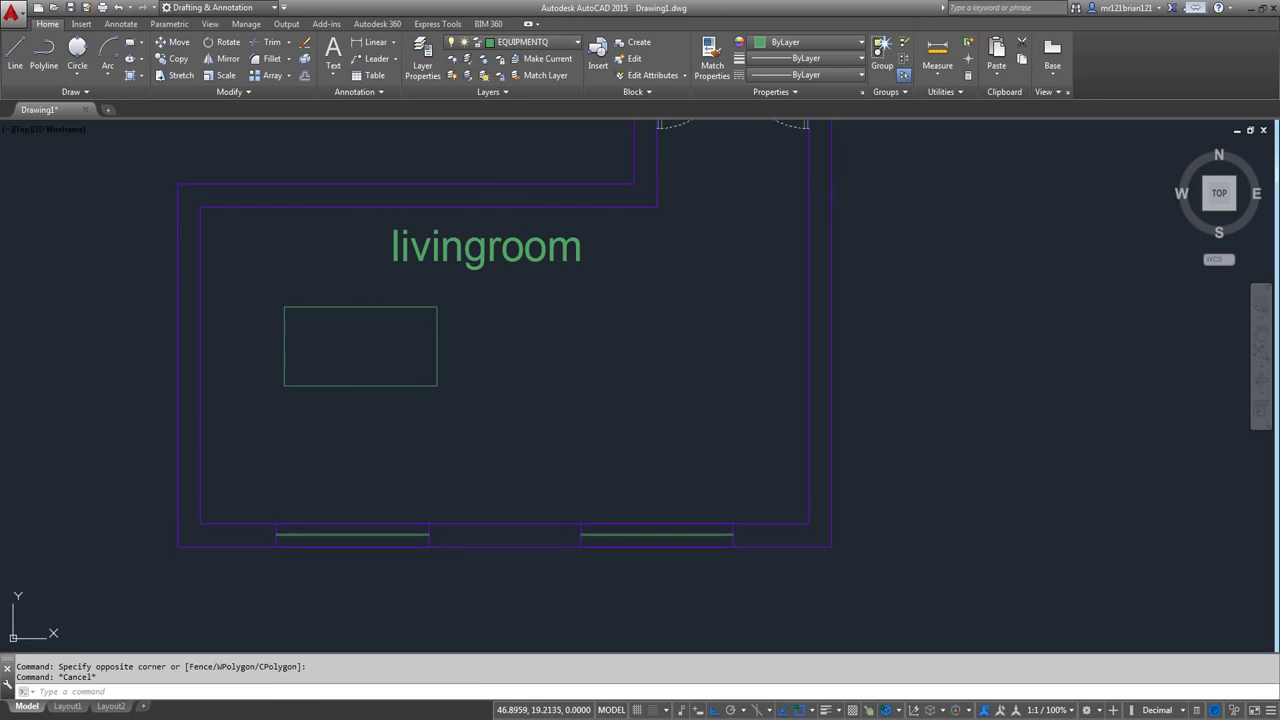
click(373, 425)
click(170, 45)
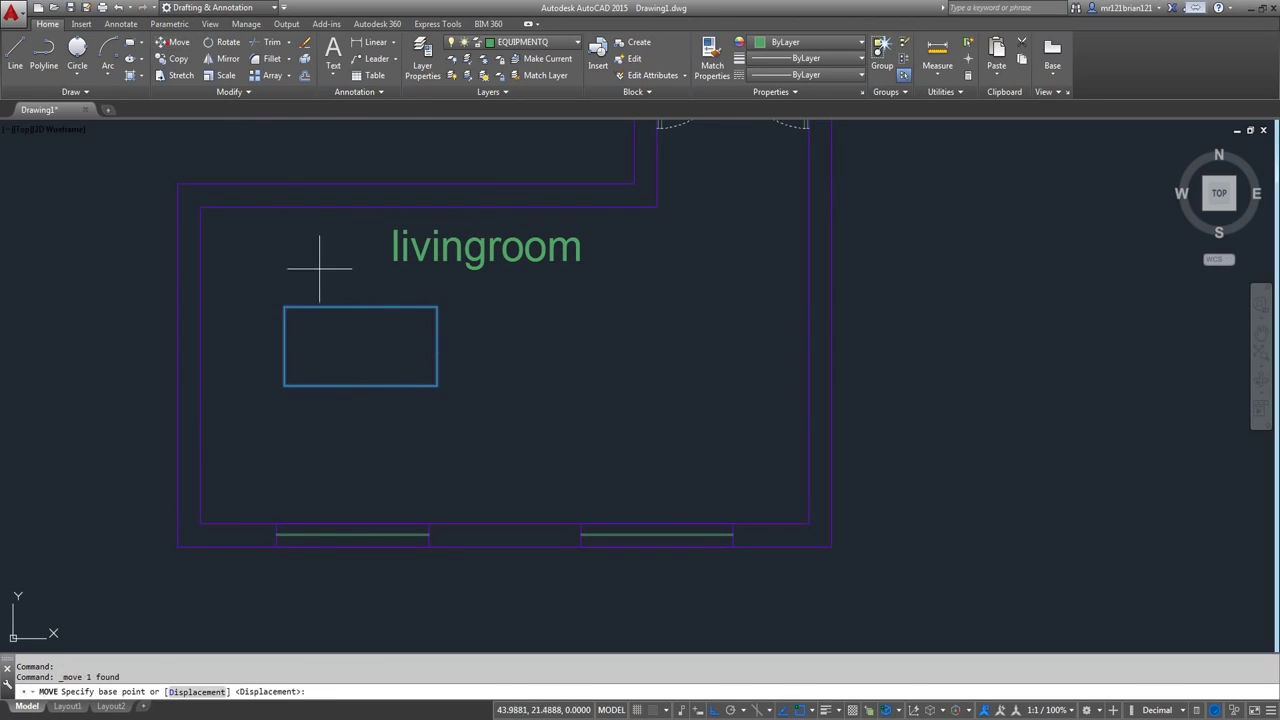
click(345, 335)
click(349, 371)
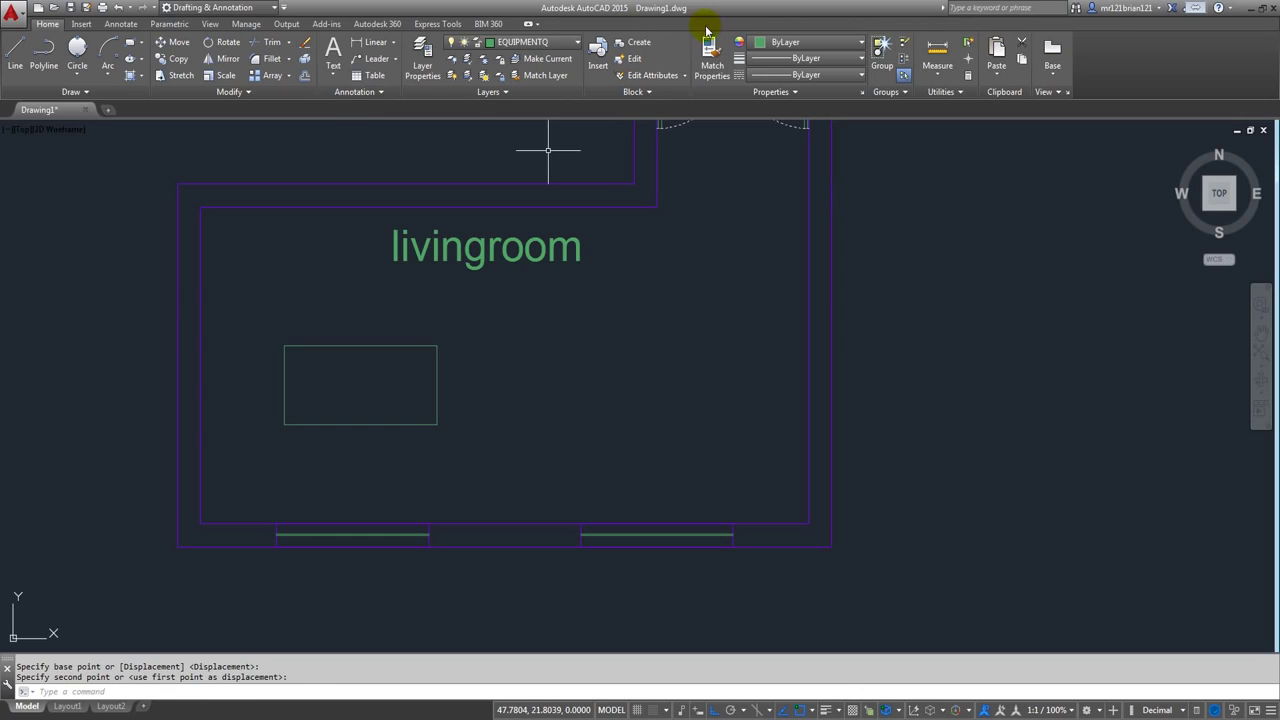
- Add a linear dimension along the rectangle's upper edge
click(373, 42)
click(284, 346)
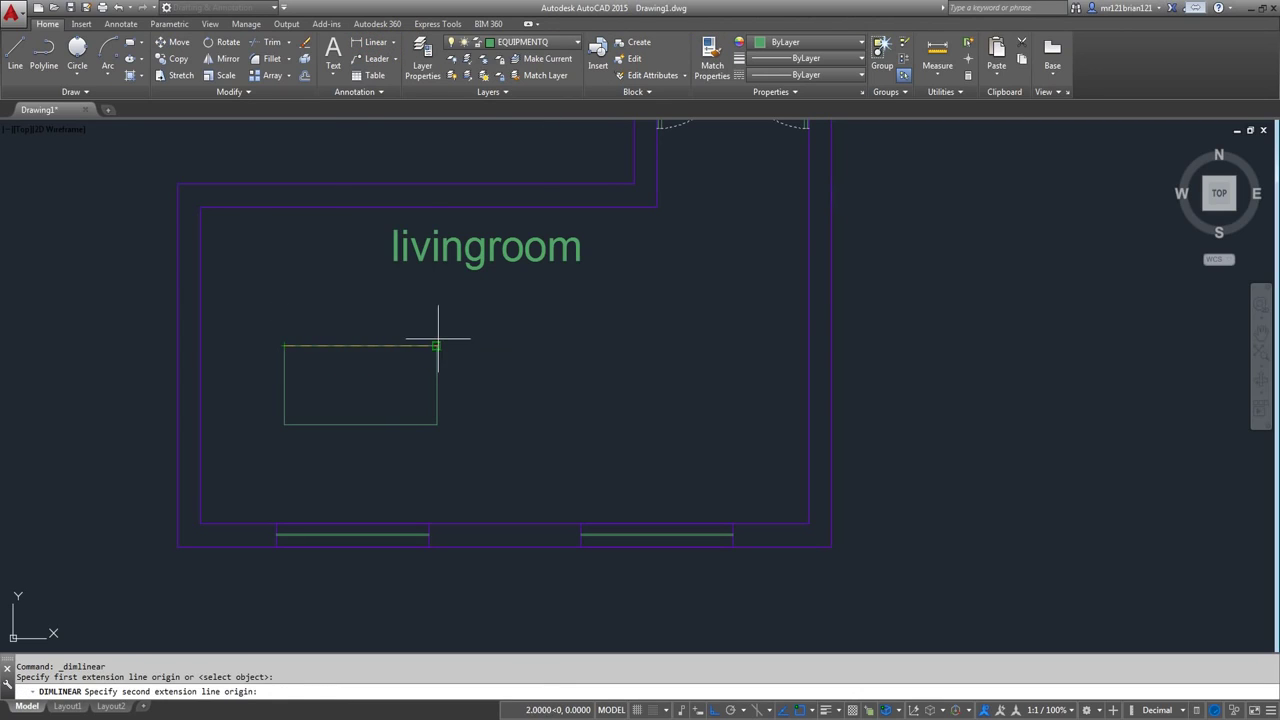
click(437, 346)
click(432, 314)
- Add a vertical linear dimension to the rectangle's right edge
key(Return)
click(437, 346)
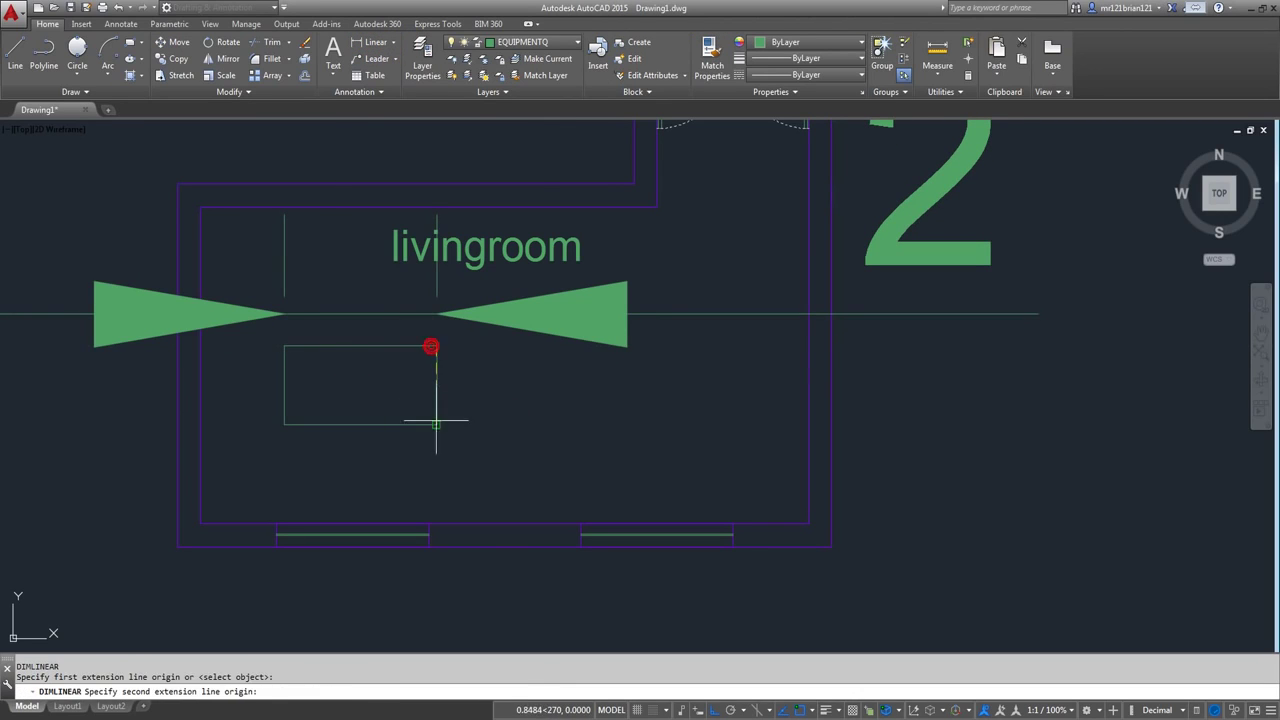
click(437, 424)
key(Escape)
key(Return)
click(440, 342)
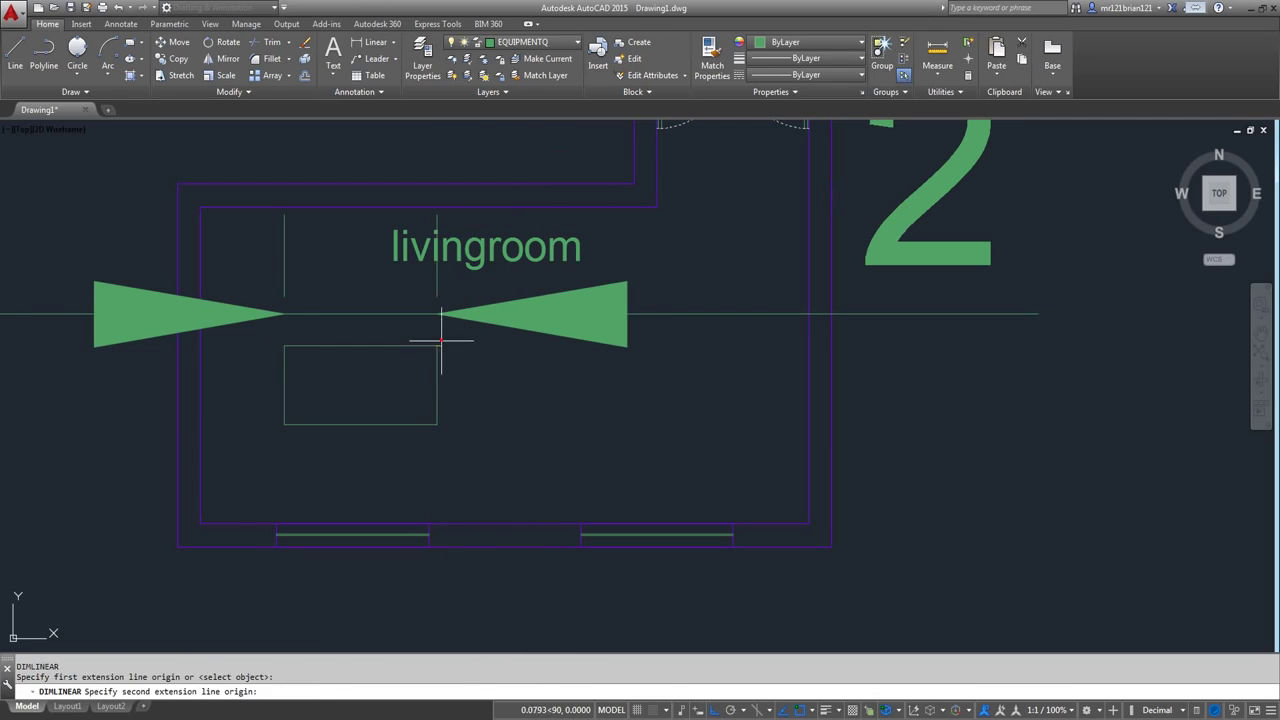
click(437, 424)
click(523, 430)
scroll(571, 357, down, 5)
scroll(586, 363, up, 4)
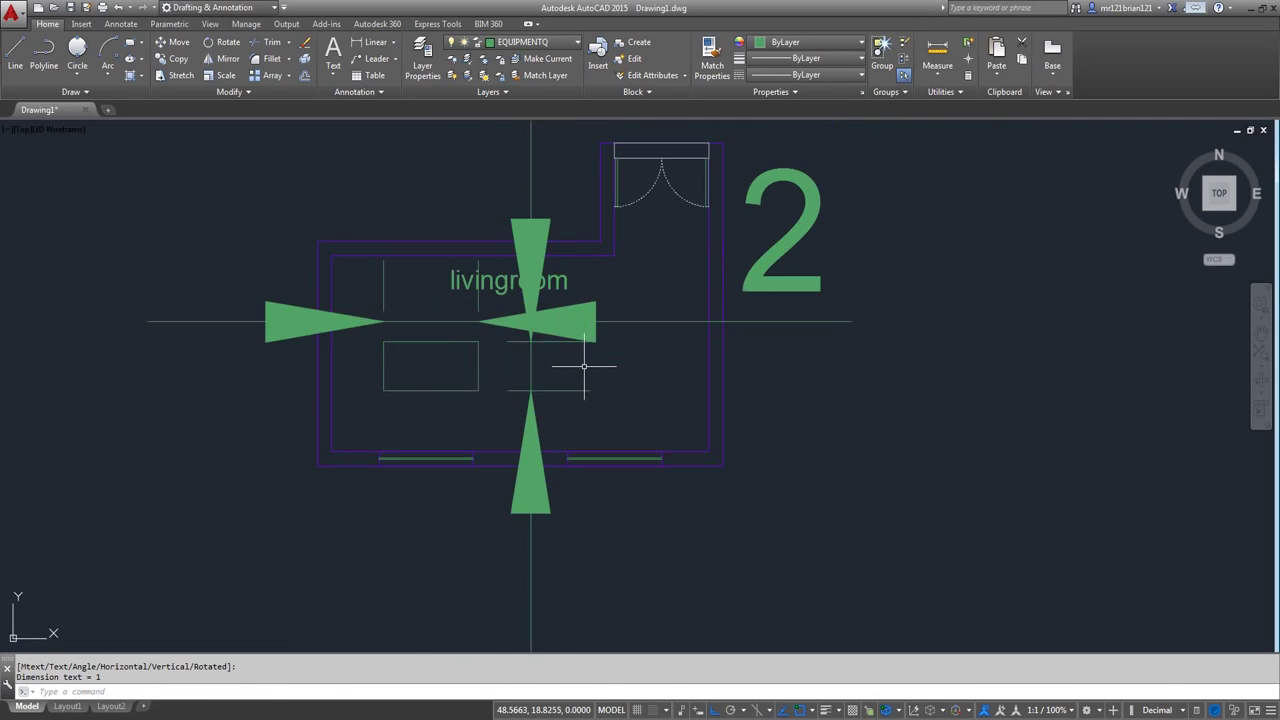
- Delete the horizontal and vertical dimensions of the rectangle
click(593, 392)
click(518, 315)
key(Delete)
- Move the rectangle about 0.1 units horizontally to the right
scroll(540, 369, up, 4)
click(488, 263)
click(247, 438)
scroll(465, 389, down, 4)
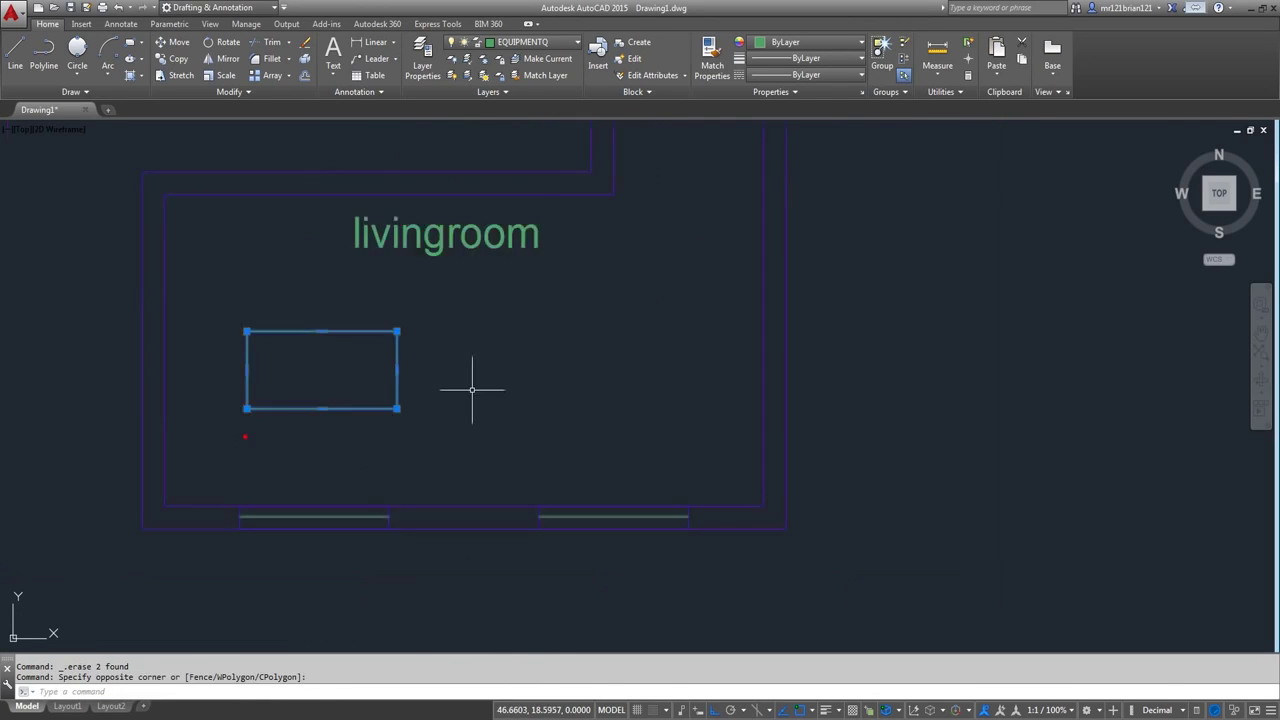
scroll(485, 388, up, 2)
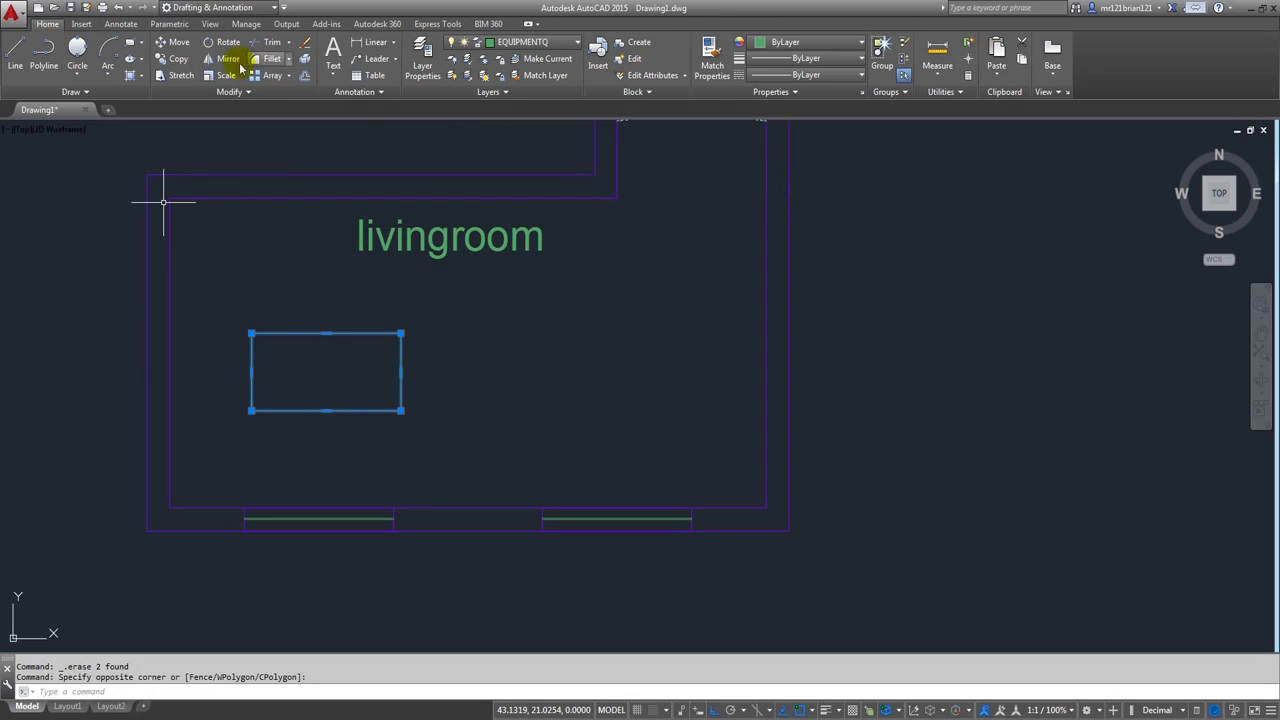
scroll(543, 243, down, 2)
scroll(400, 200, up, 2)
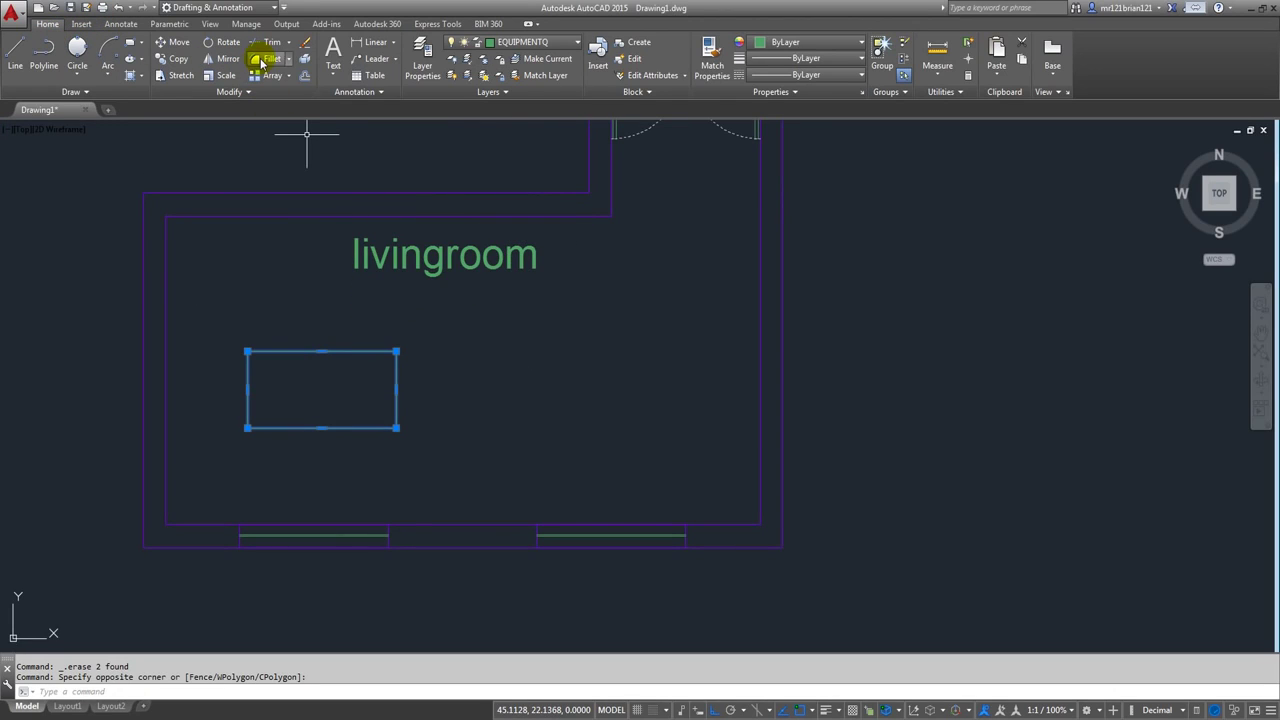
click(178, 58)
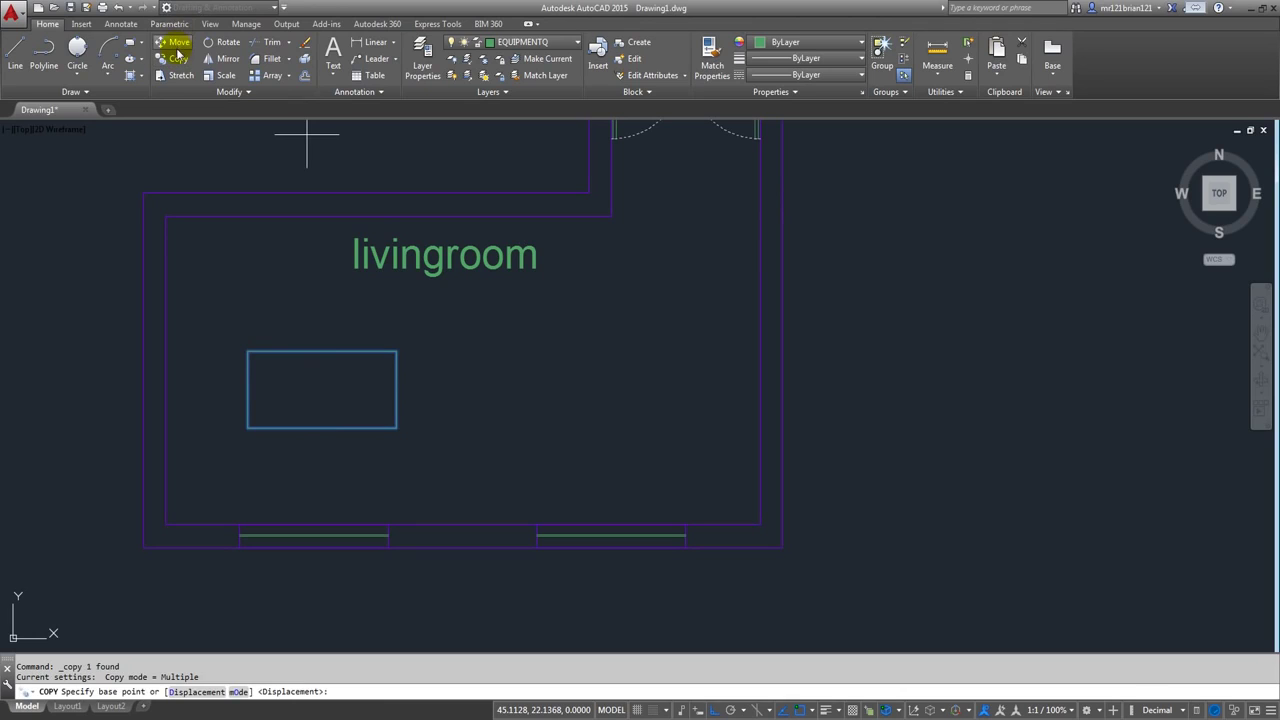
click(177, 44)
click(348, 337)
click(274, 406)
right_click(276, 406)
click(304, 405)
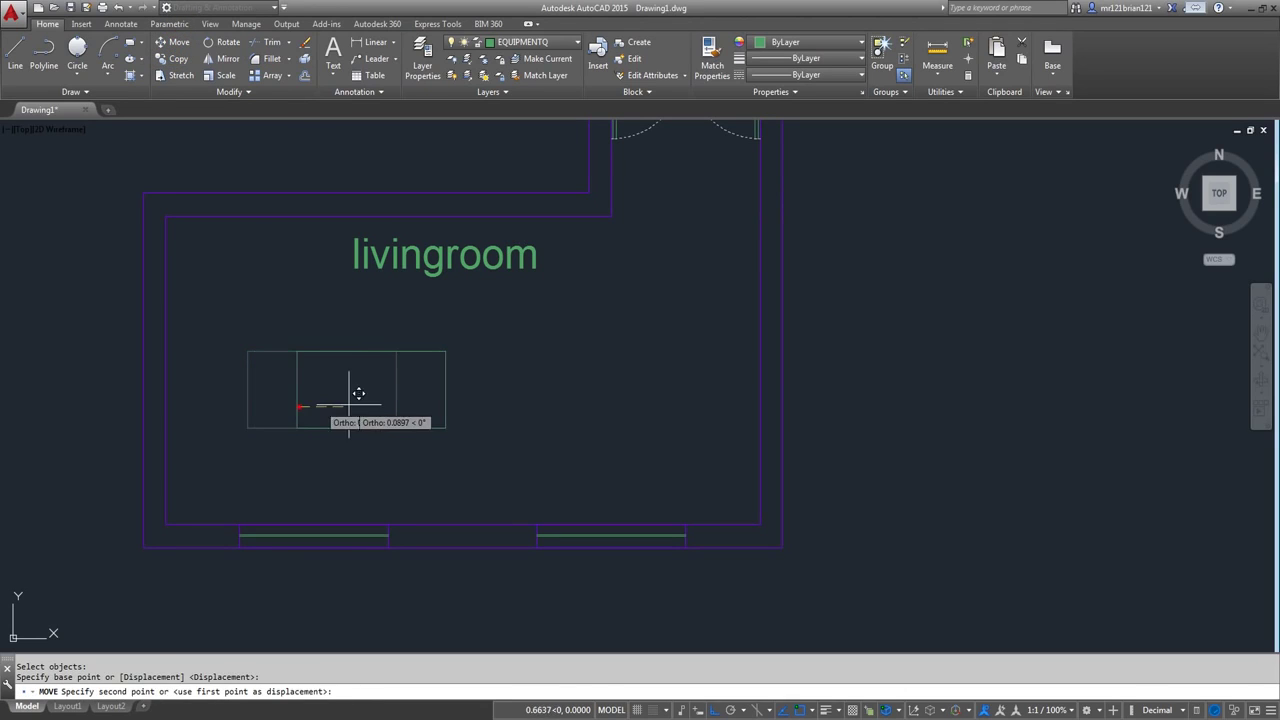
click(315, 400)
- Rotate the rectangle 90 degrees about its centre so that its long side runs vertically
click(353, 327)
click(274, 389)
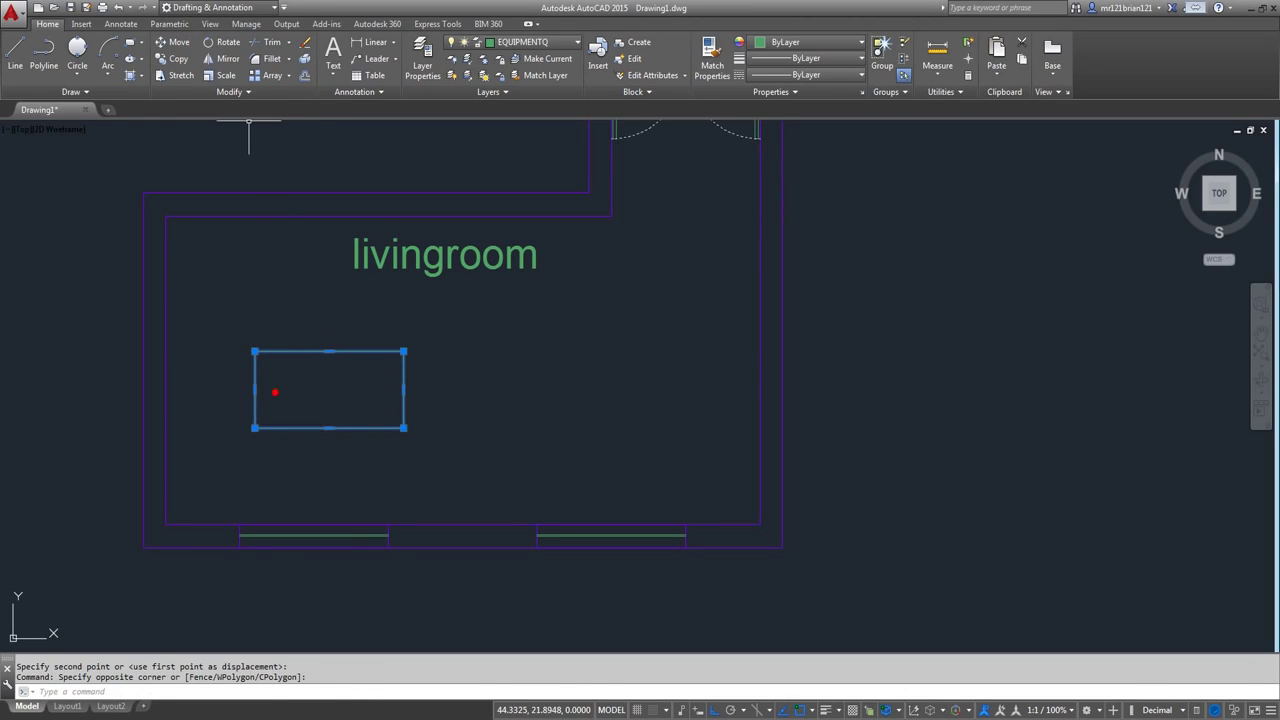
click(222, 42)
click(331, 389)
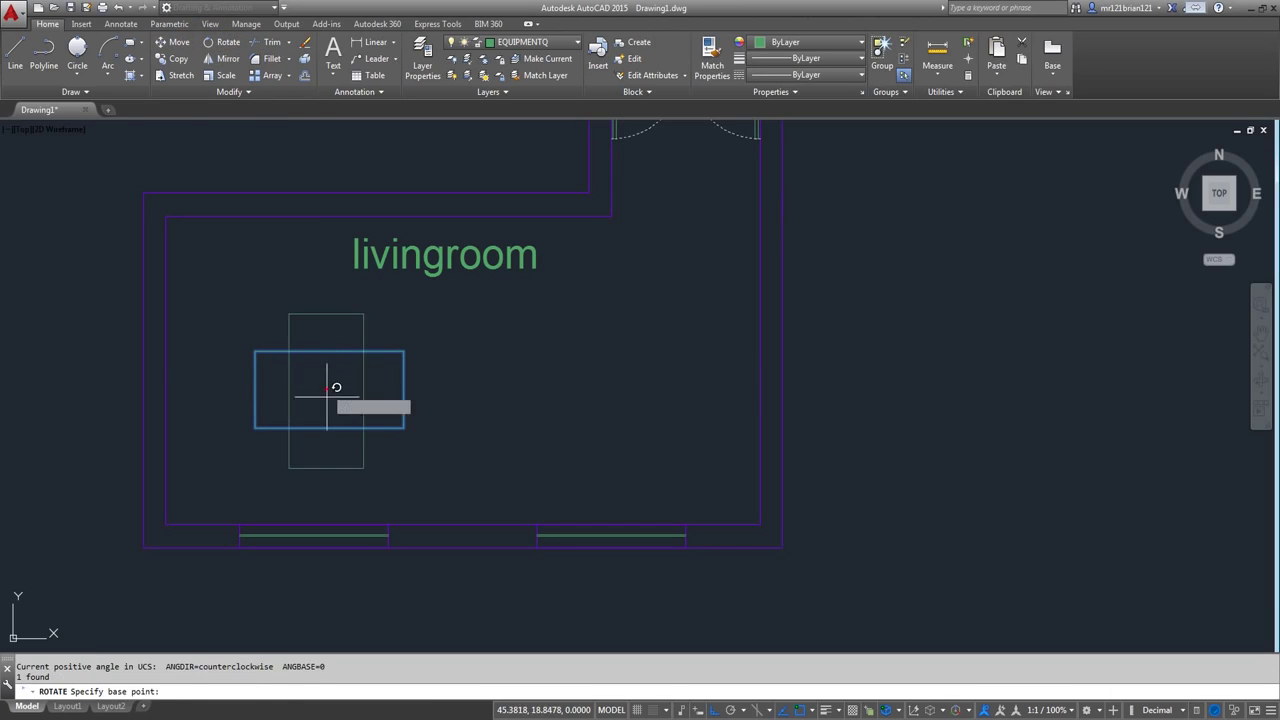
- Move the rectangle from the midpoint of its lower edge onto the midpoint of the window line below it
click(358, 305)
click(281, 385)
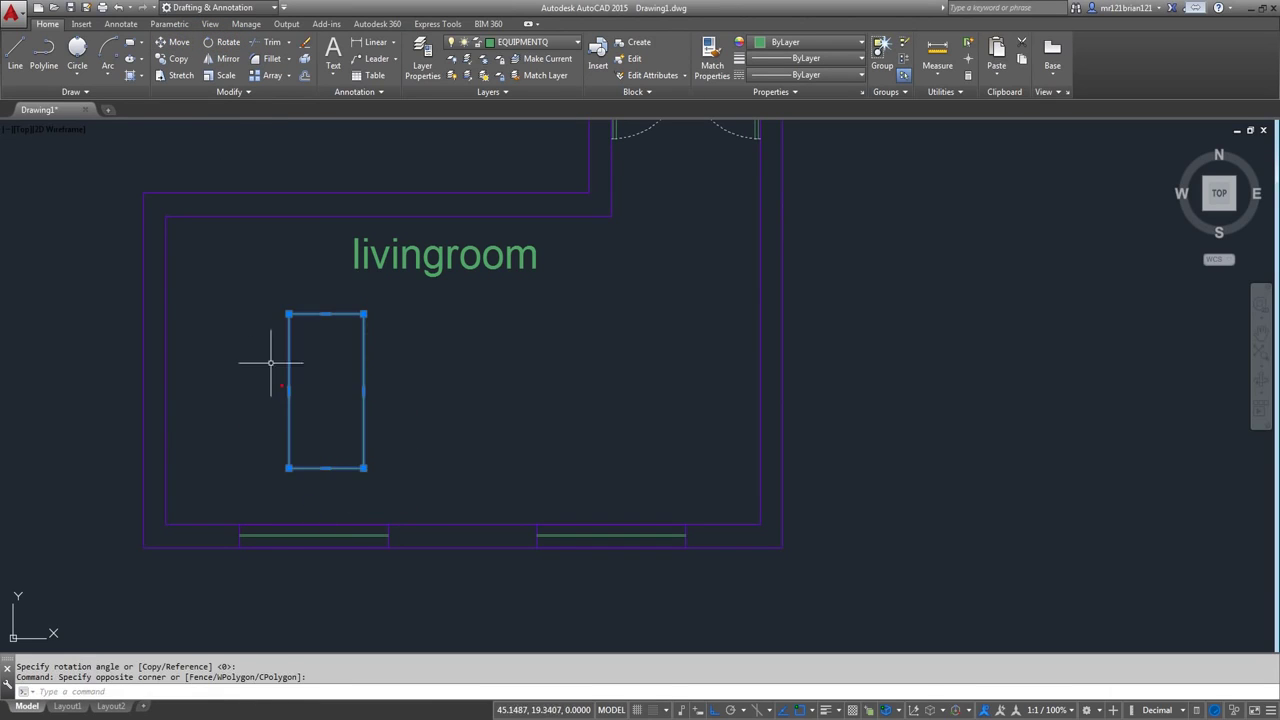
click(176, 45)
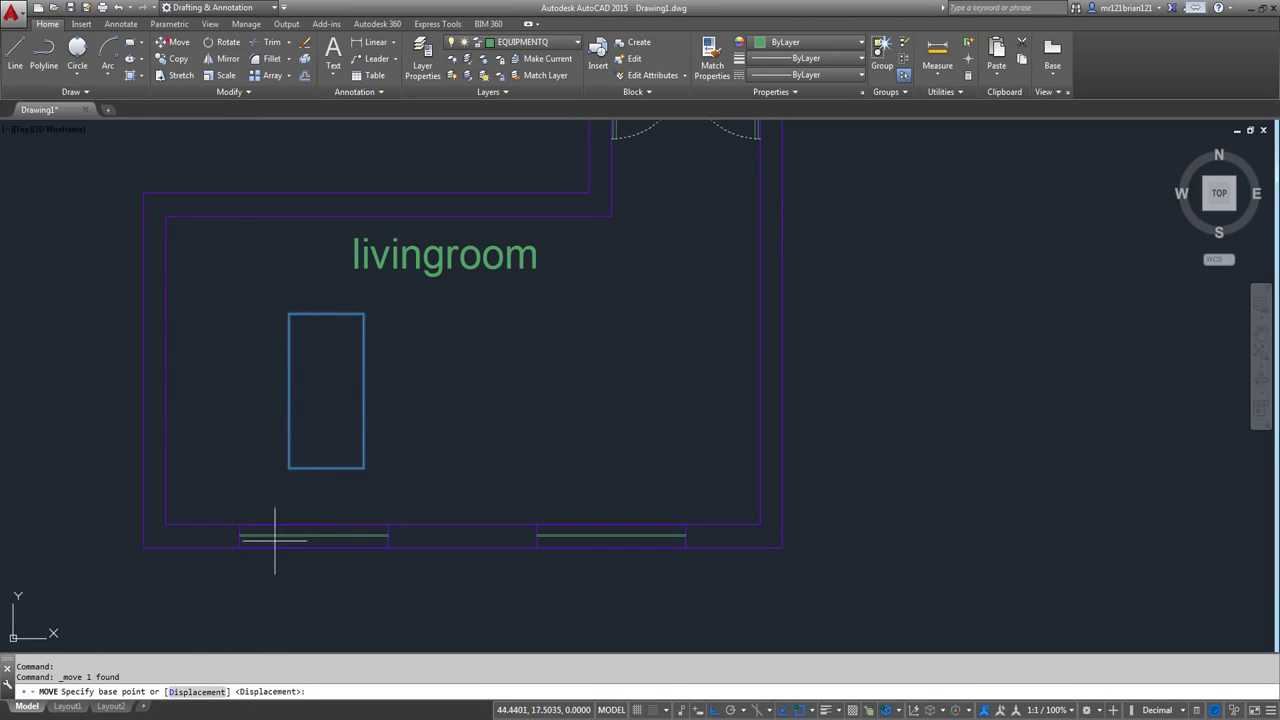
click(326, 467)
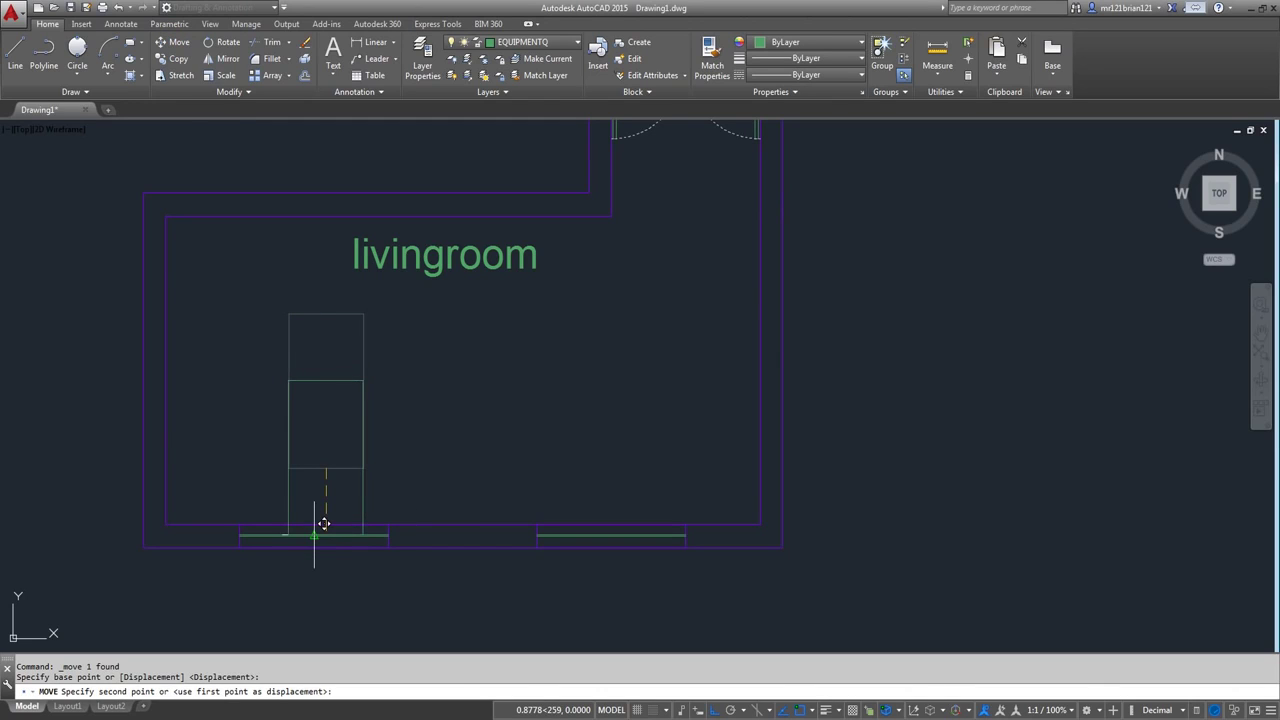
click(314, 535)
- Move the rectangle 2 units straight up from the window
click(350, 441)
click(304, 402)
key(Return)
click(430, 437)
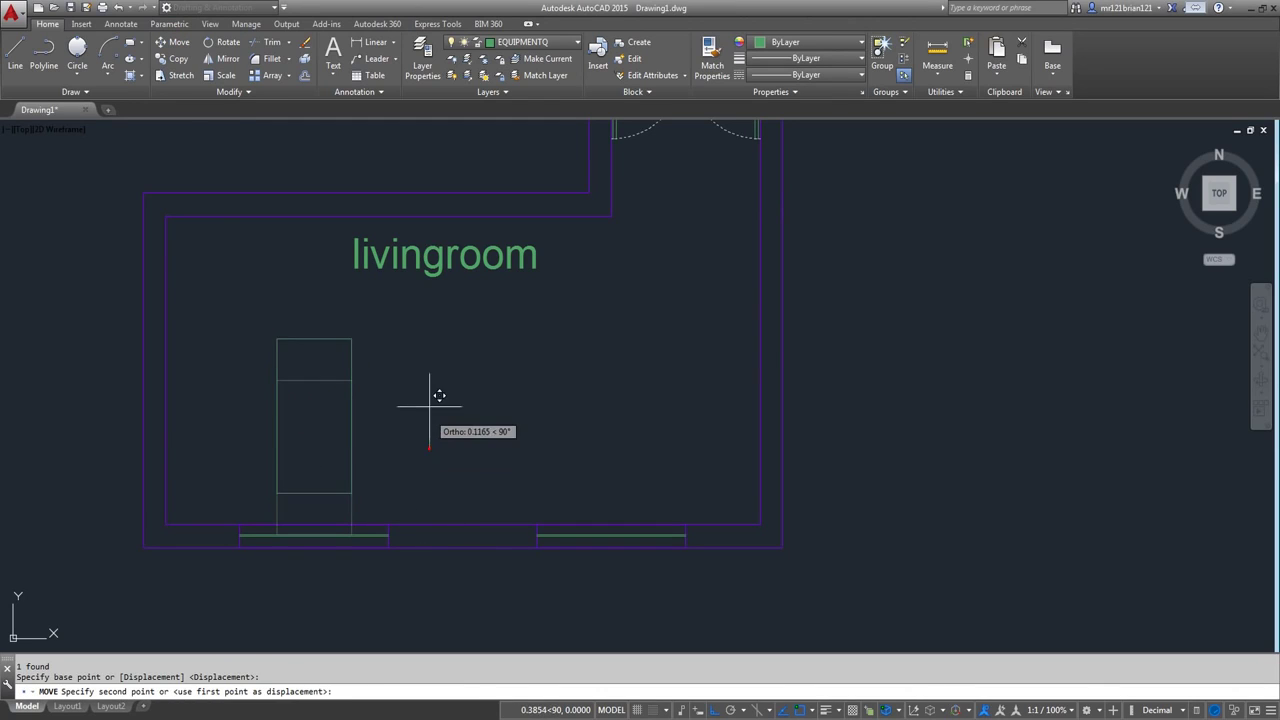
text(2)
key(Return)
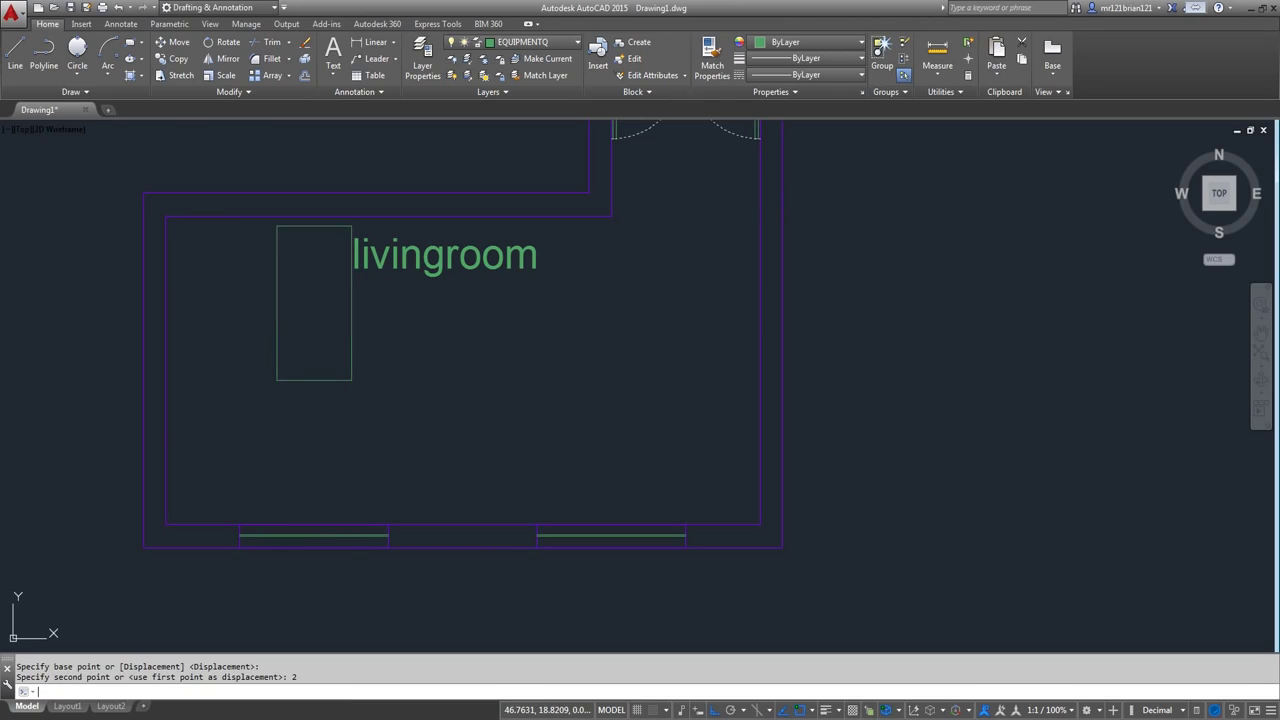
- Move the rectangle 1 unit straight down, clear of the livingroom label
click(409, 348)
click(310, 402)
key(Return)
click(425, 379)
text(1)
key(Return)
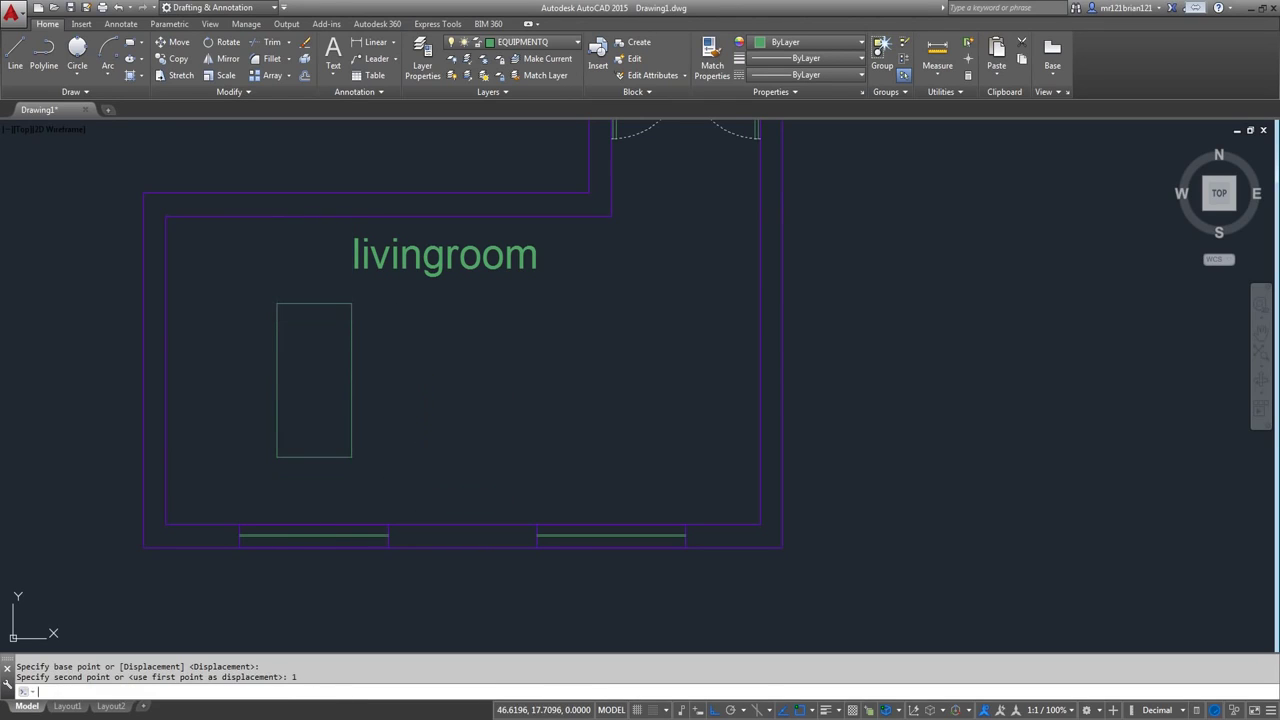
- Draw a rectangle with length .5 and width .5 between the room's west wall and the large rectangle
scroll(160, 170, up, 1)
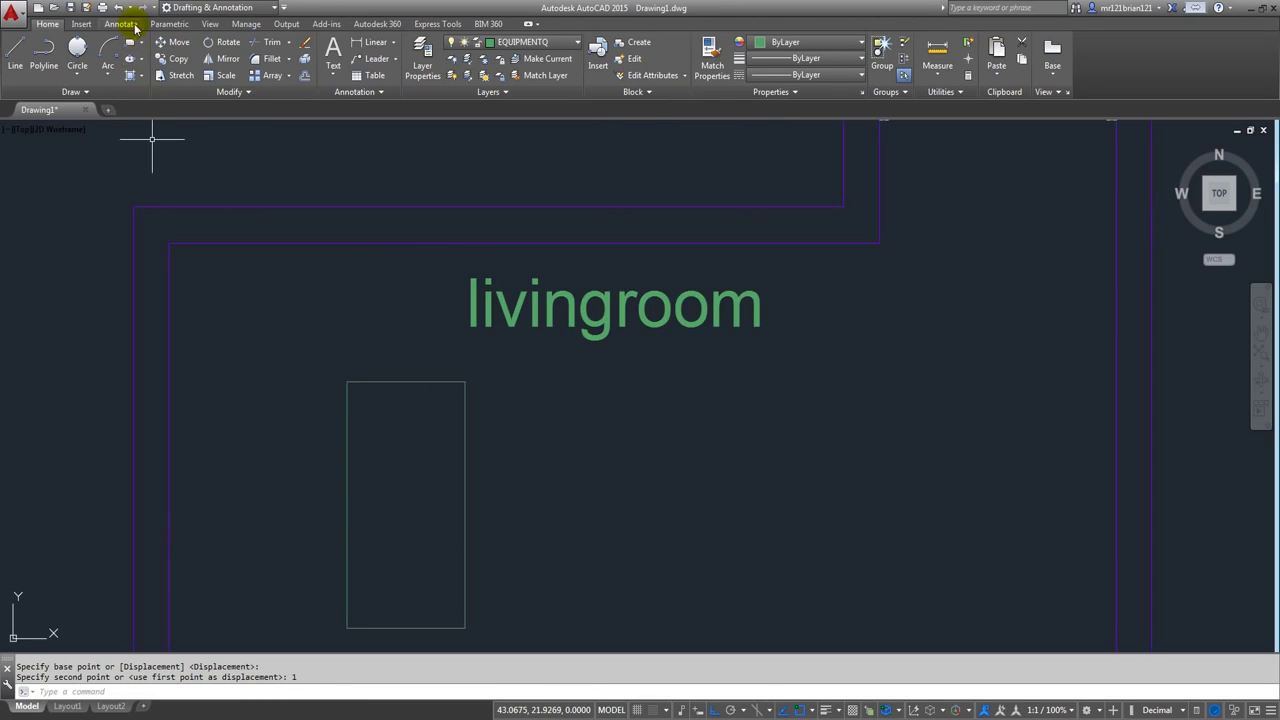
scroll(279, 120, down, 1)
scroll(199, 123, up, 2)
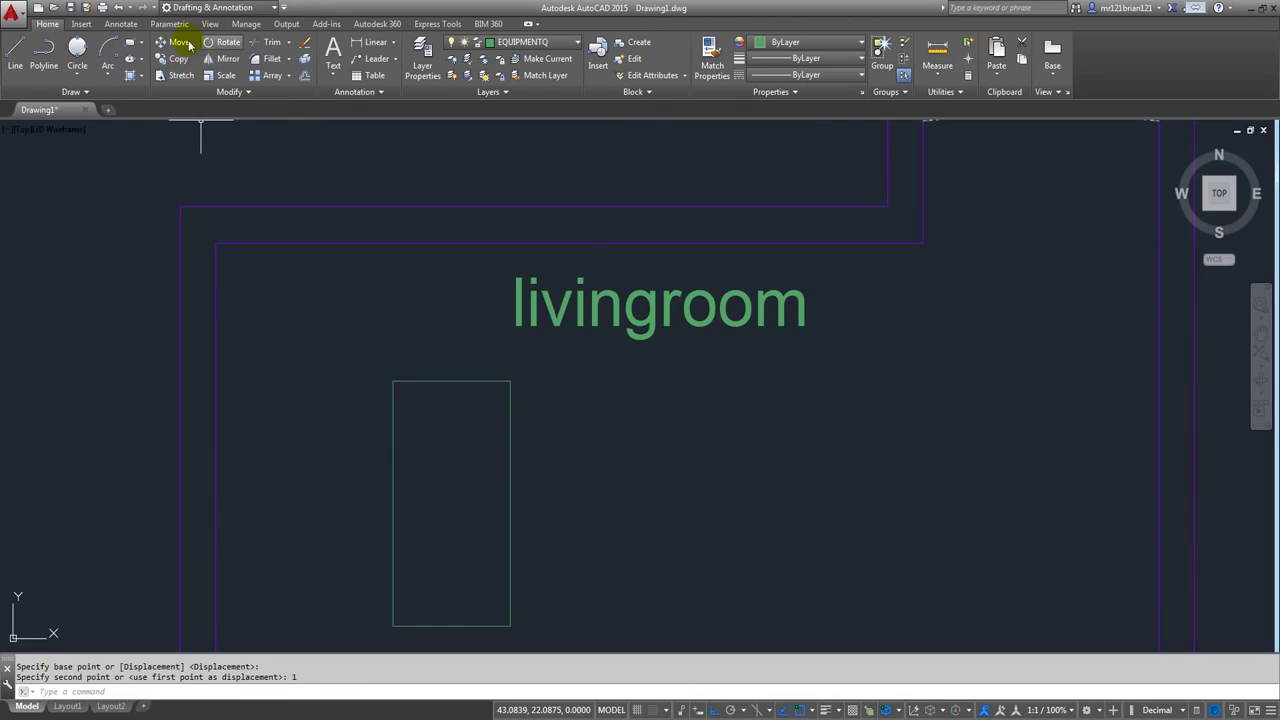
click(132, 42)
middle_drag(302, 356, 288, 238)
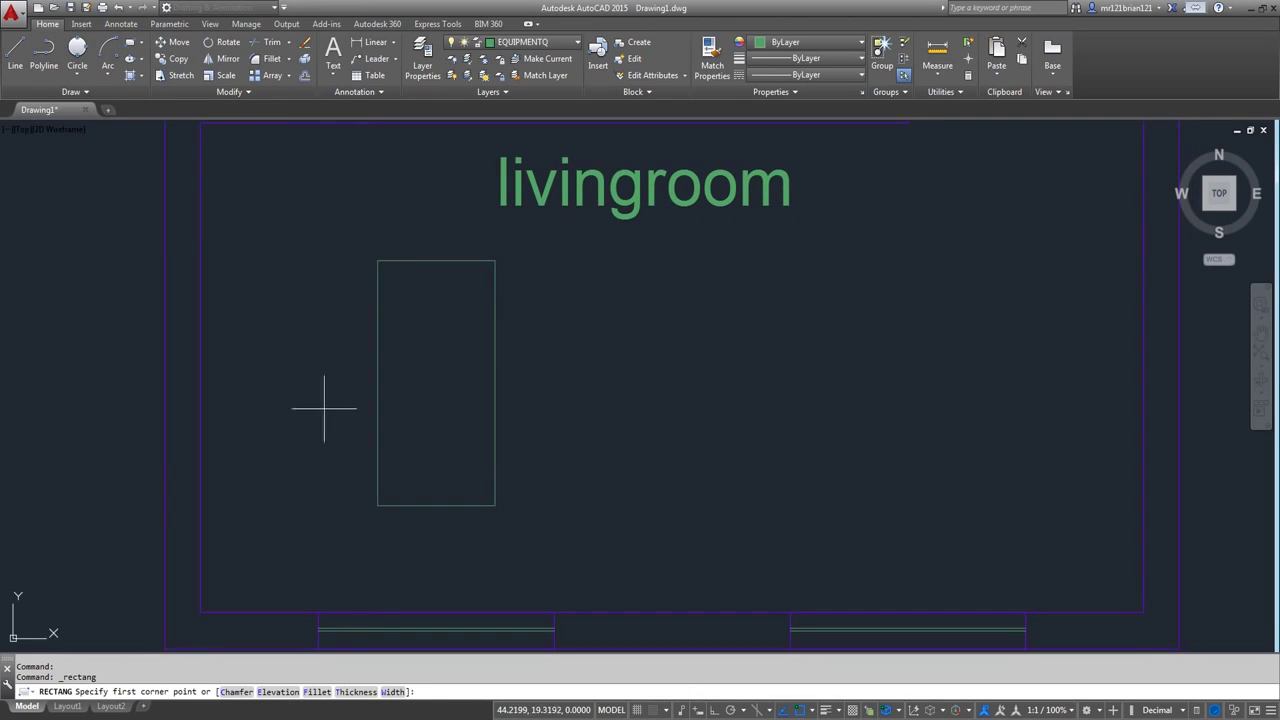
click(253, 299)
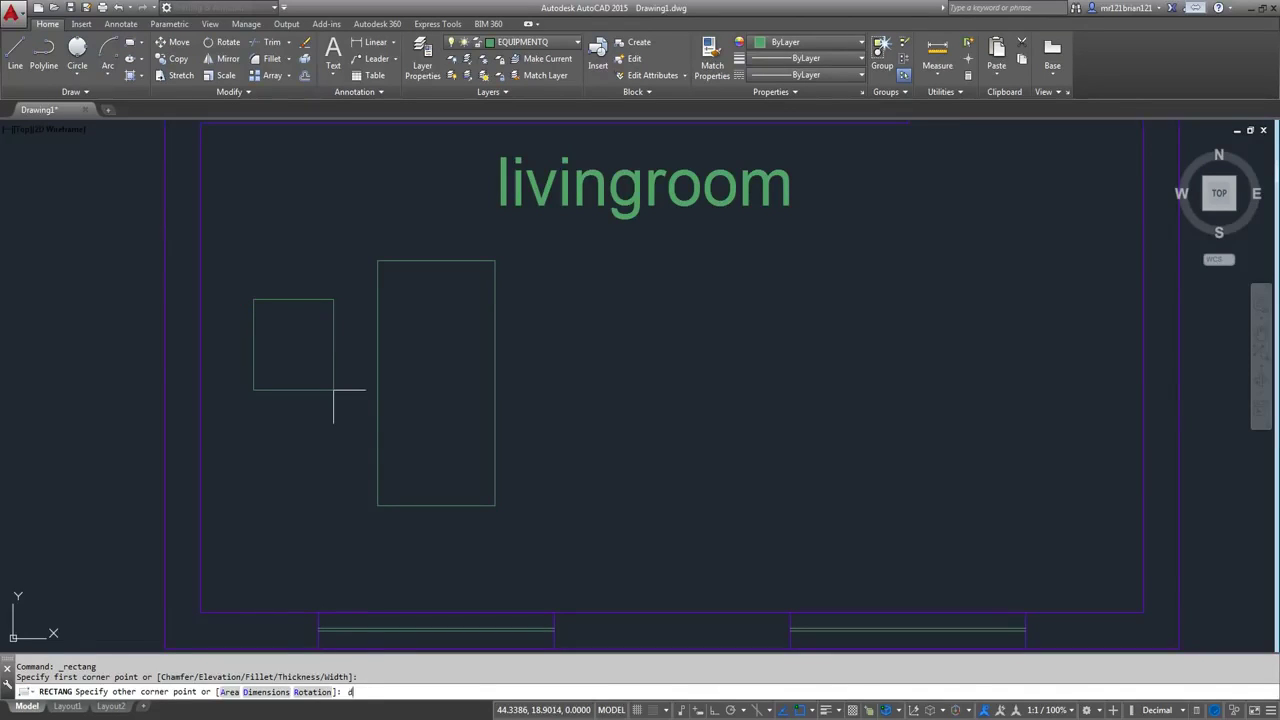
key(Return)
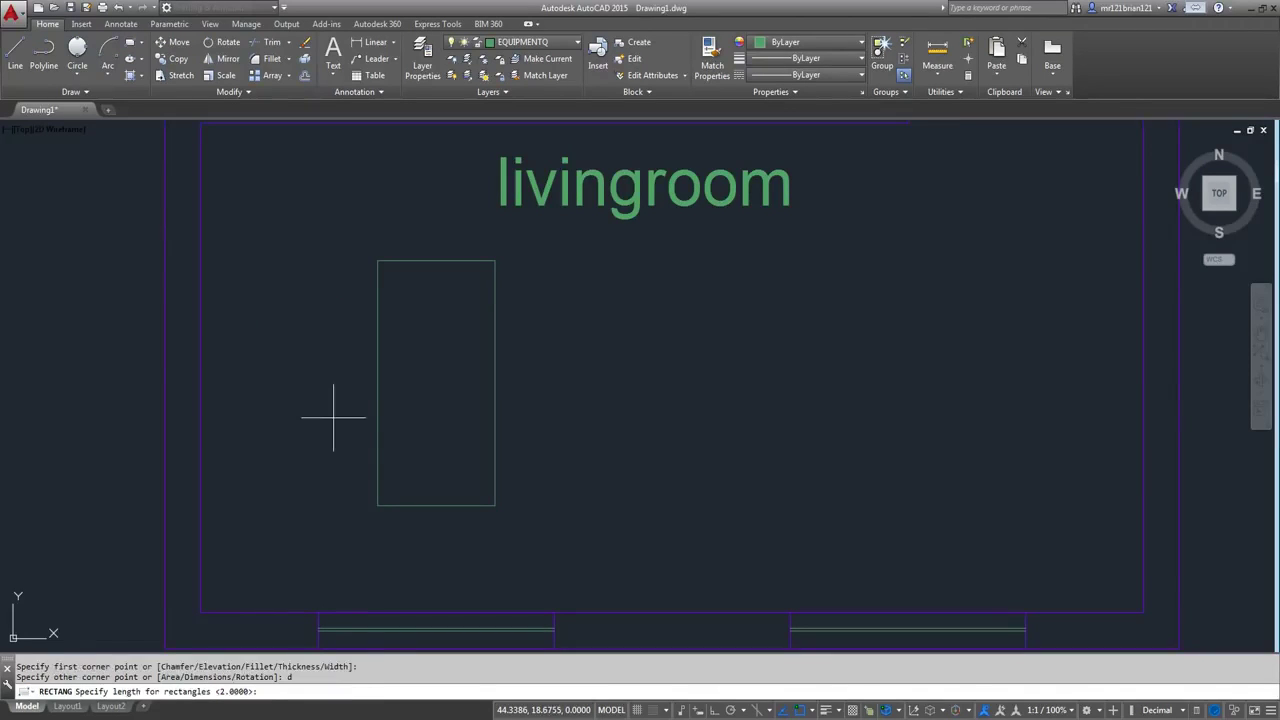
text(.5)
key(Return)
text(.5)
key(Return)
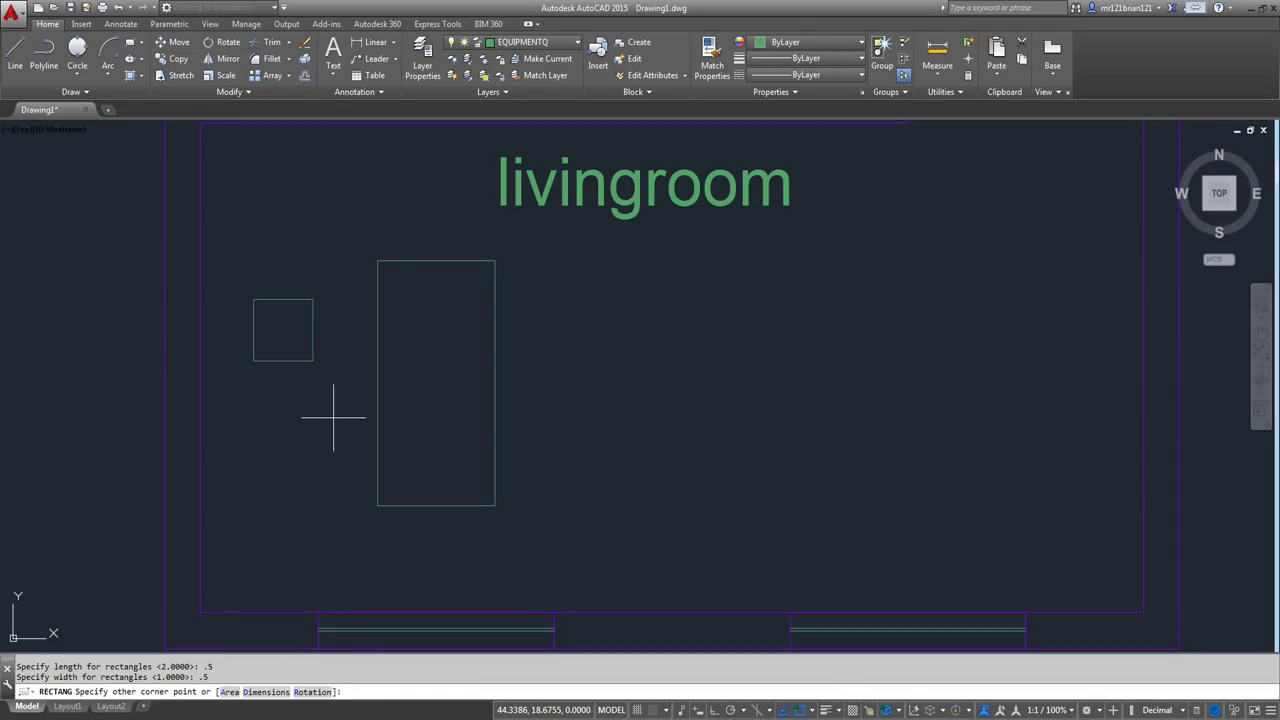
click(333, 391)
- Move the small square horizontally by its upper midpoint onto the large rectangle's west edge, so that it straddles the edge
scroll(334, 272, up, 4)
click(331, 294)
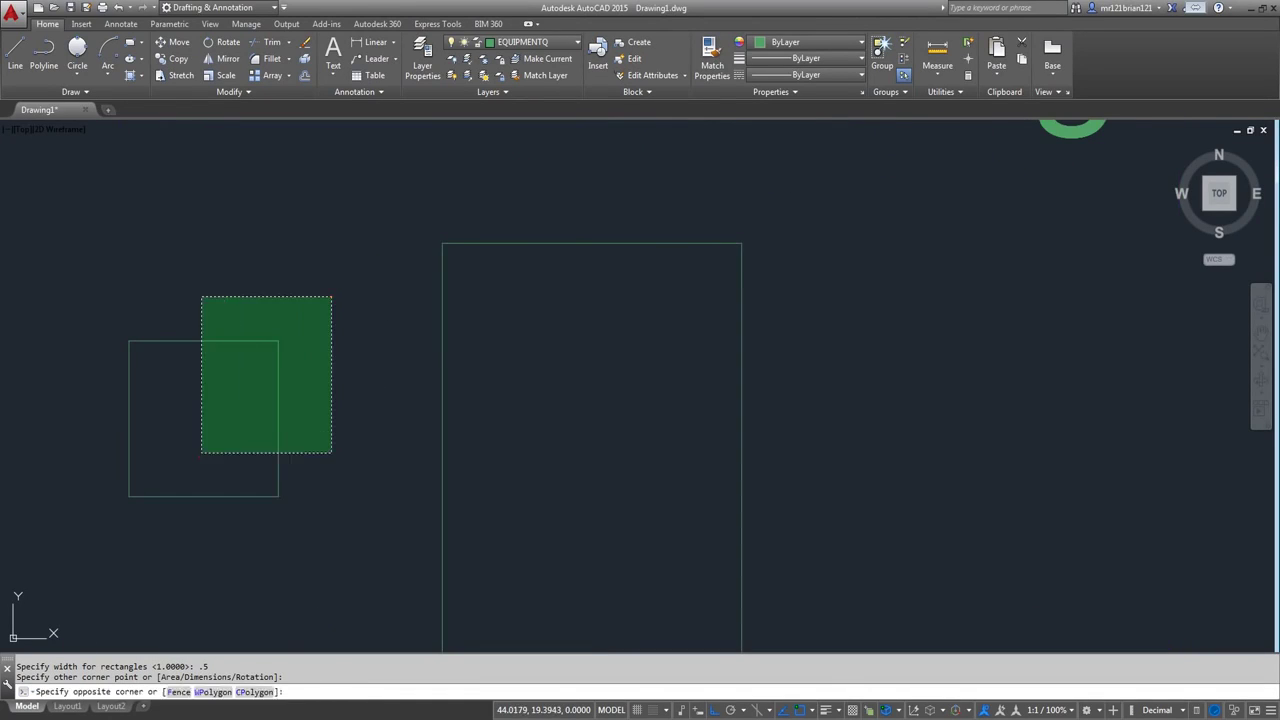
click(203, 453)
scroll(220, 457, down, 2)
middle_drag(222, 457, 300, 340)
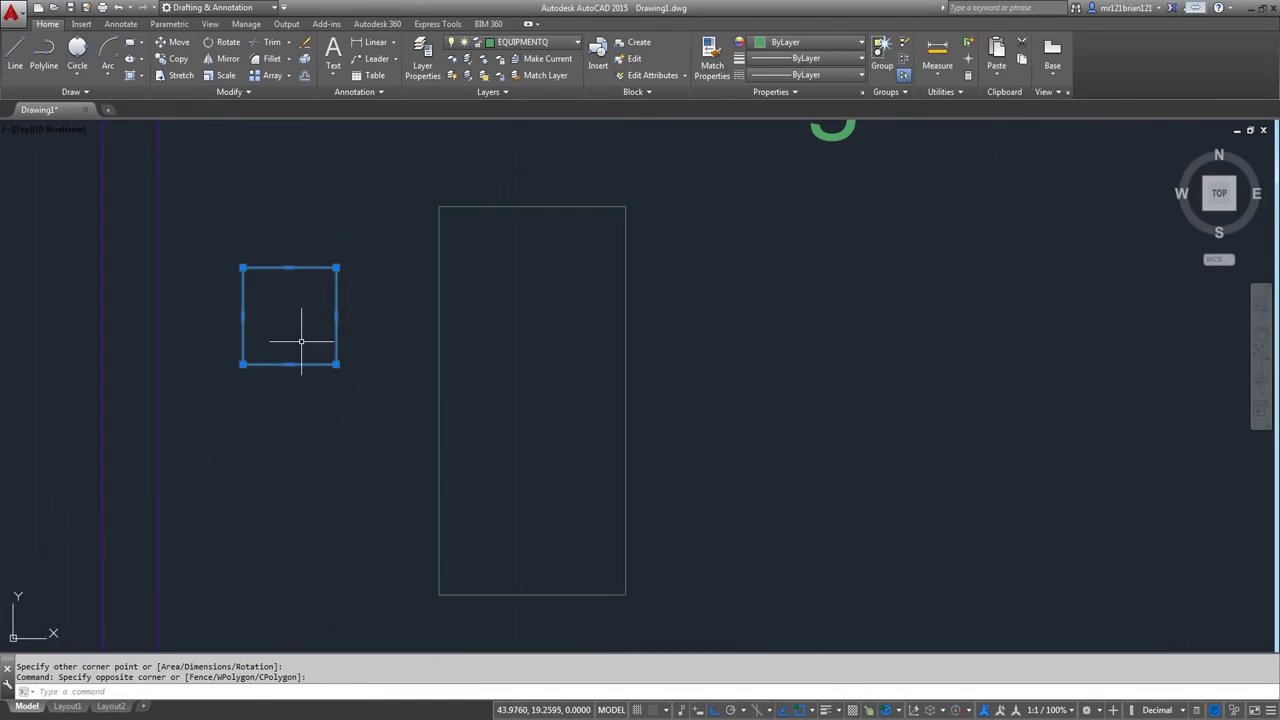
click(174, 44)
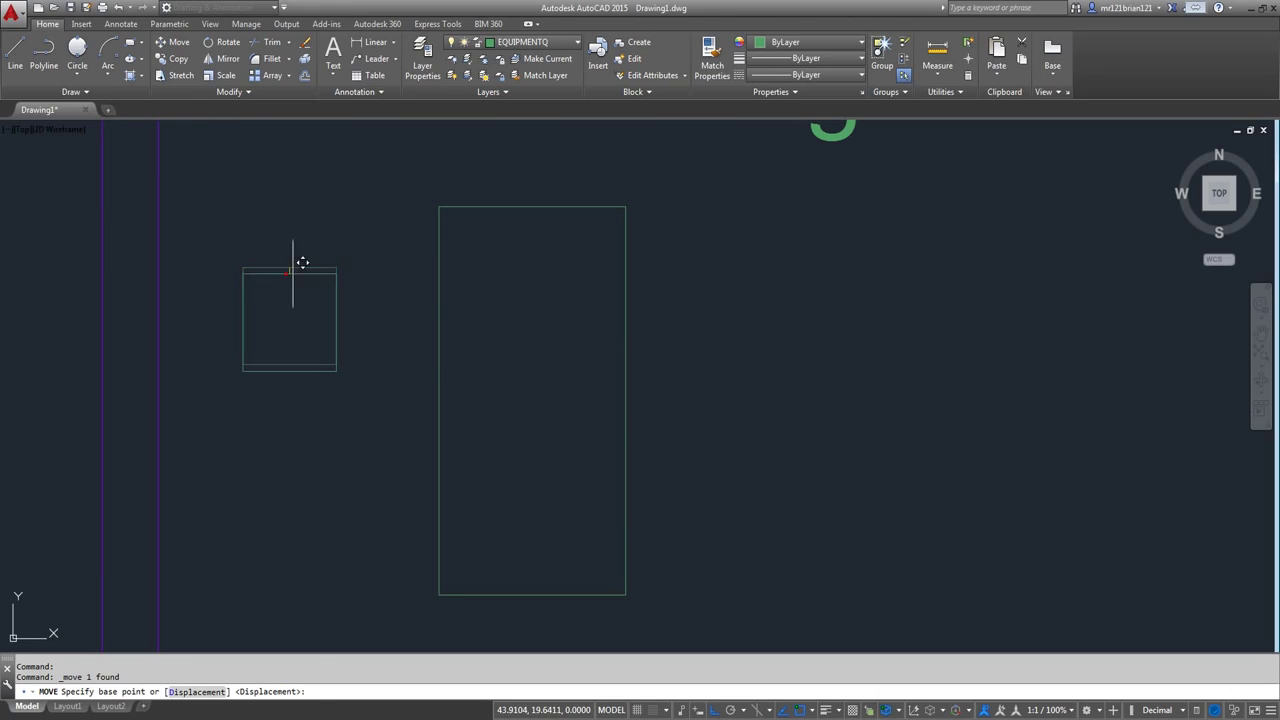
click(289, 267)
click(437, 265)
scroll(440, 264, down, 2)
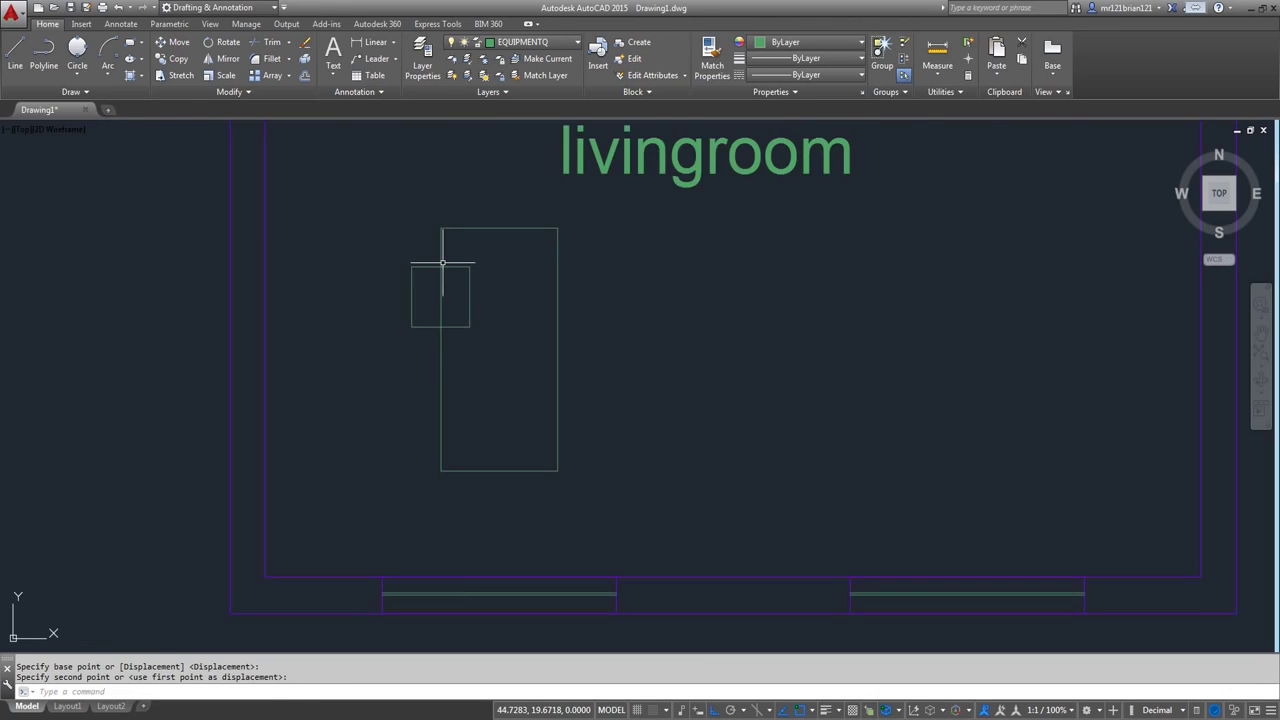
scroll(440, 263, up, 2)
click(492, 258)
click(468, 321)
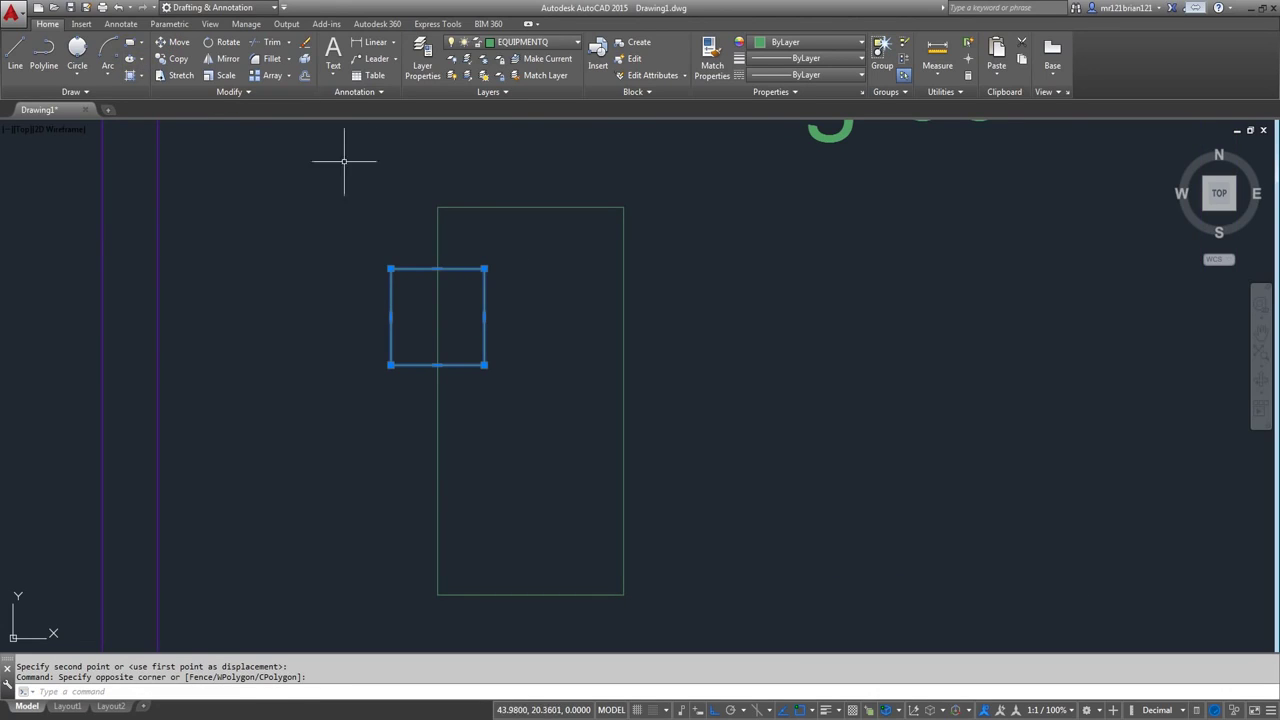
middle_drag(459, 266, 423, 271)
key(Escape)
key(Escape)
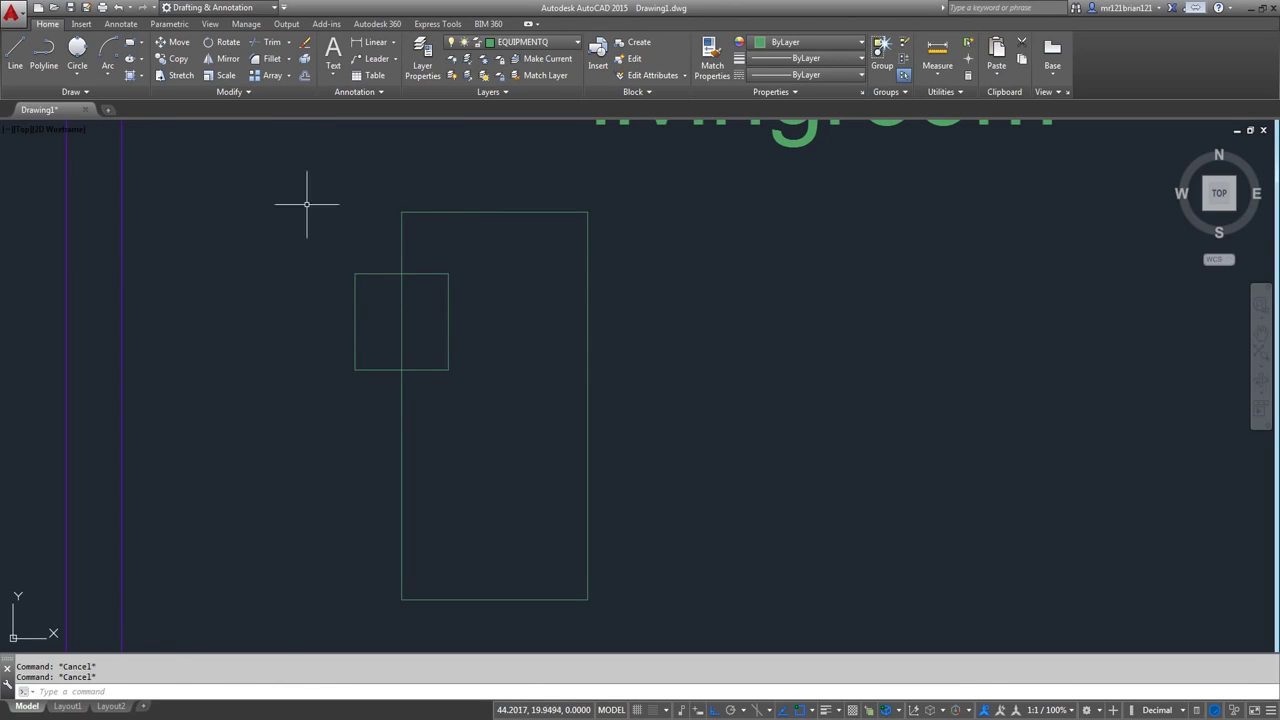
- Draw a line along the small square's west edge, from its upper corner to its lower corner
click(13, 48)
click(360, 276)
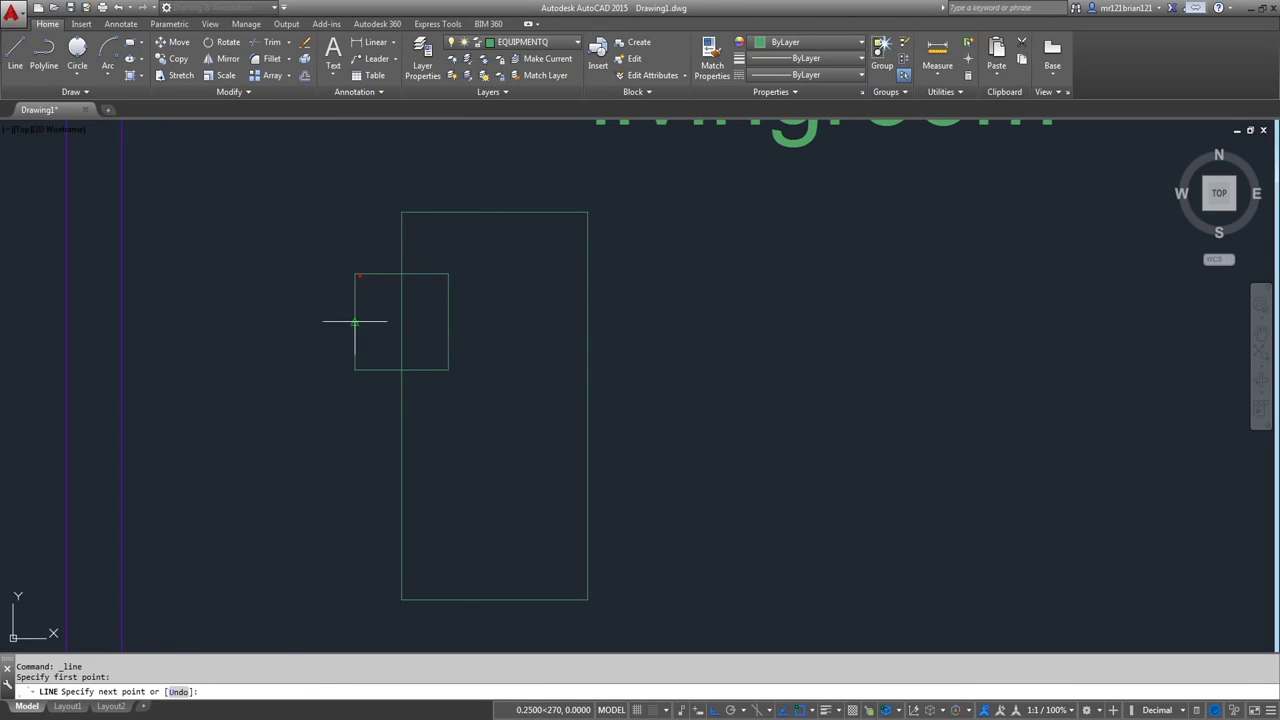
click(357, 369)
key(Return)
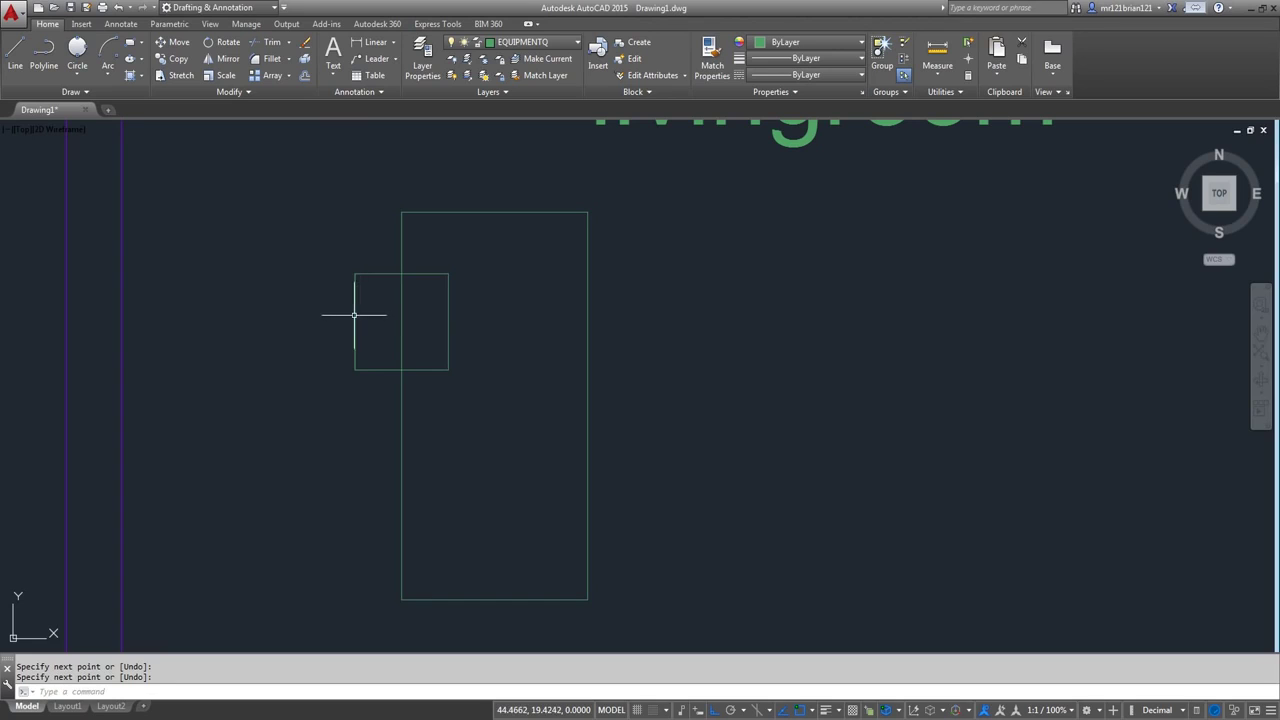
- Move the new line .05 units east into the square to form the chair's backrest
click(354, 315)
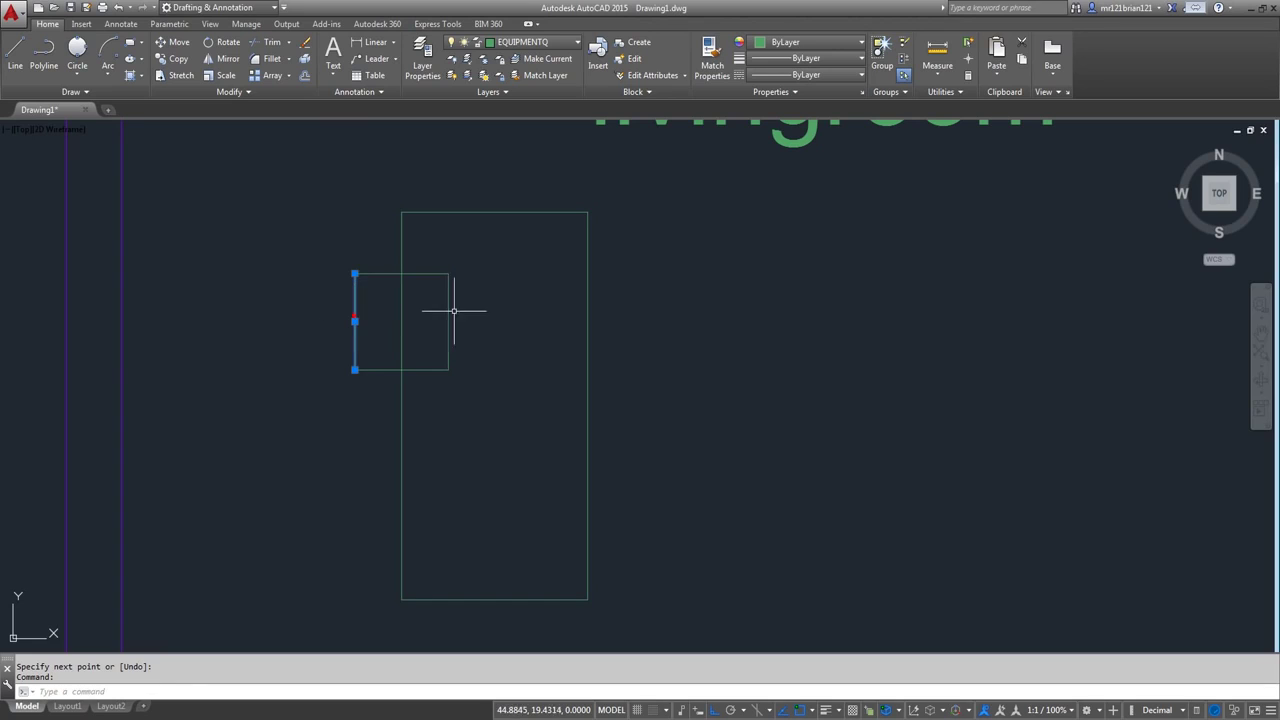
click(165, 43)
click(186, 217)
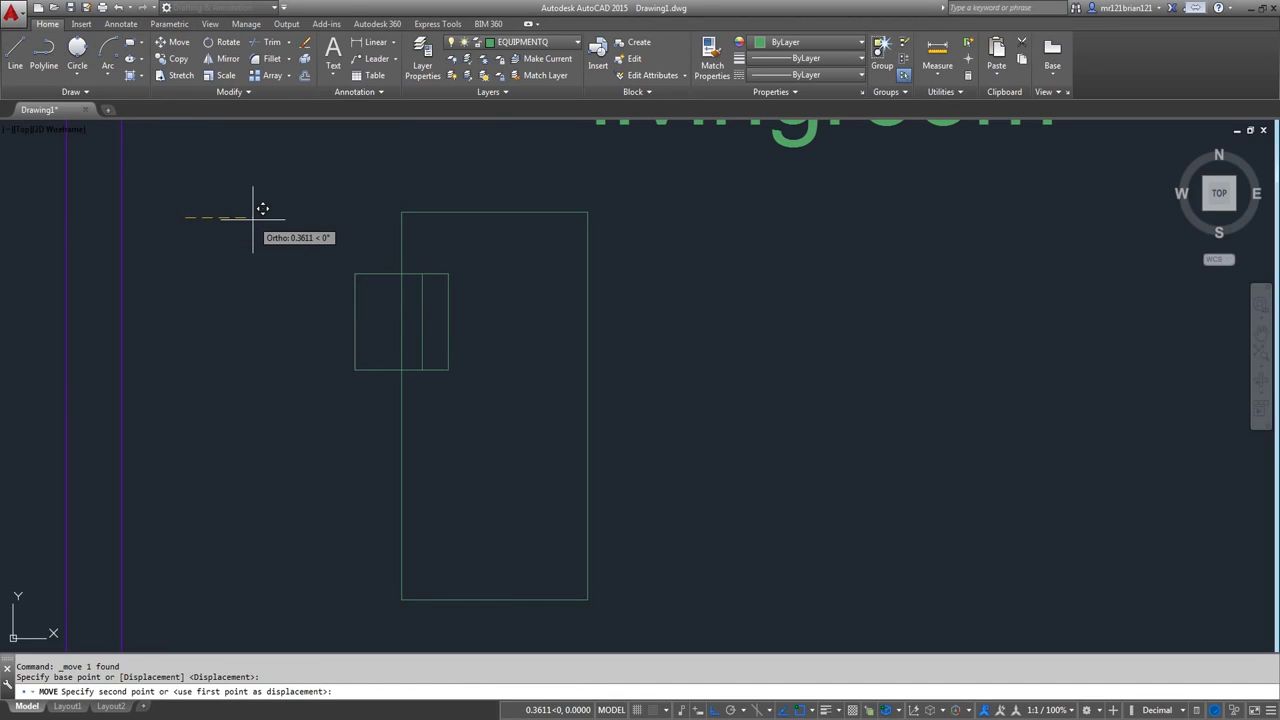
key(Return)
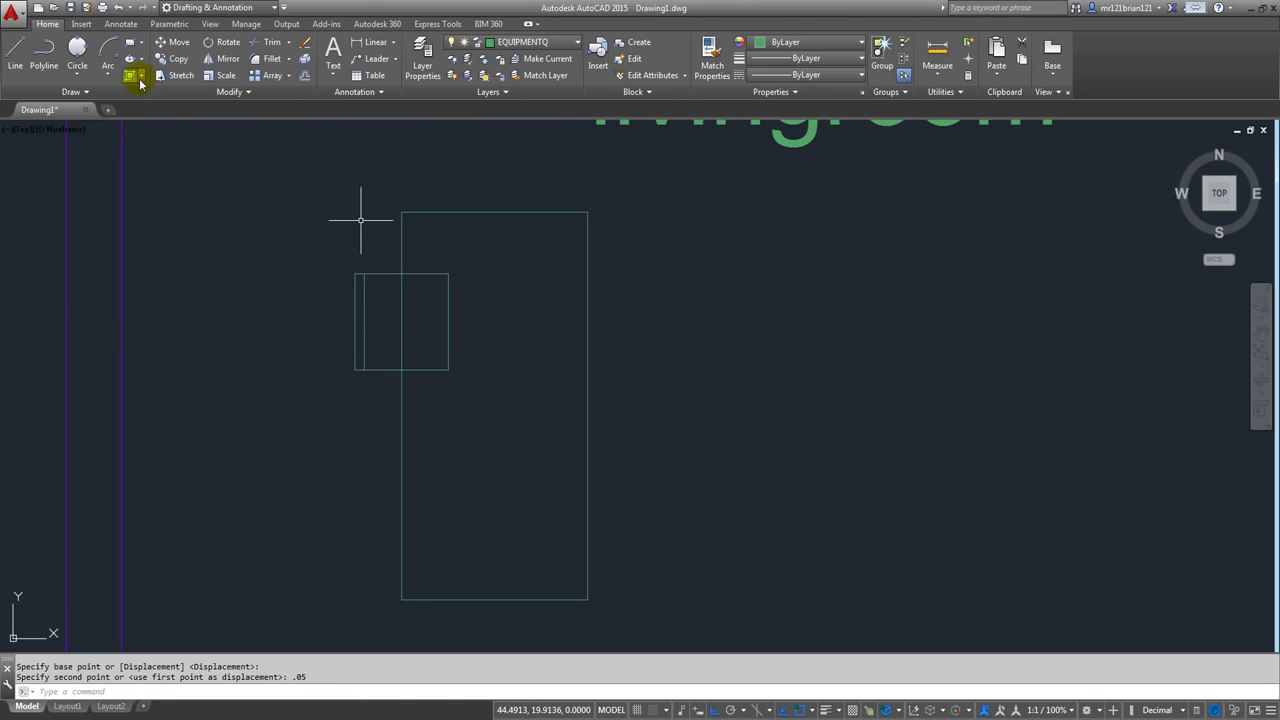
scroll(432, 333, down, 2)
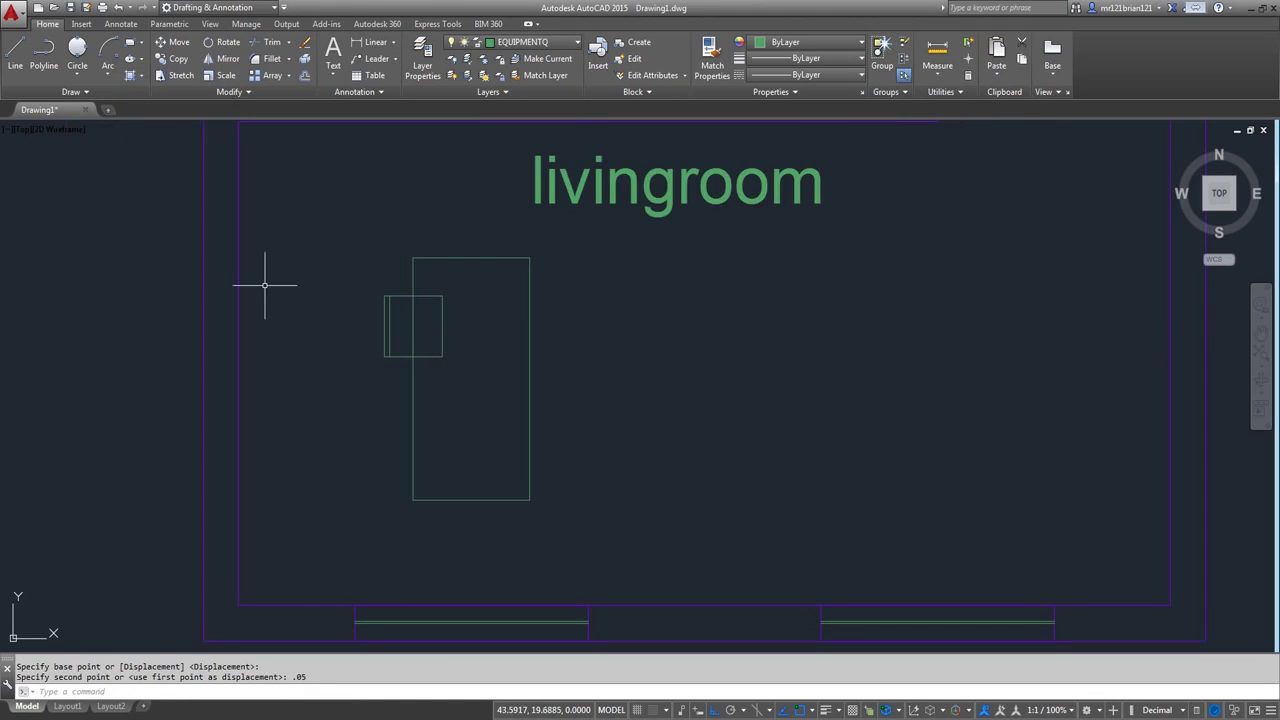
click(353, 272)
click(490, 385)
middle_drag(488, 328, 444, 316)
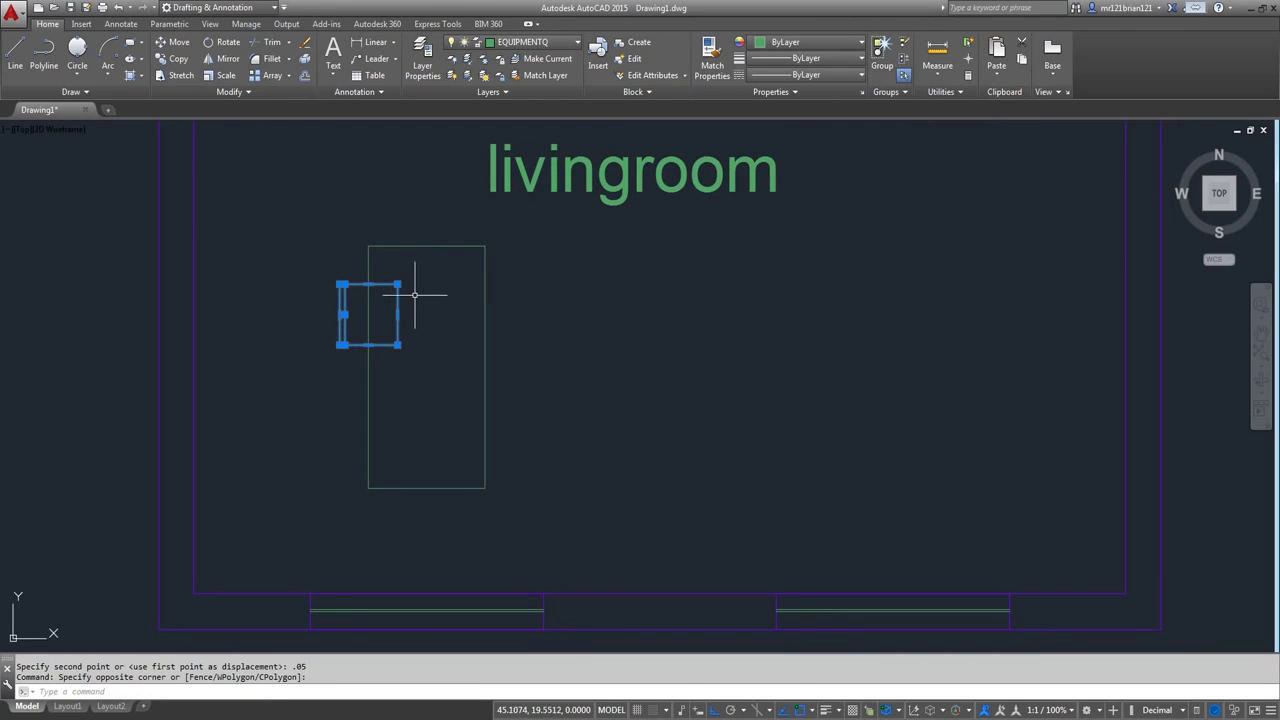
click(228, 58)
click(299, 259)
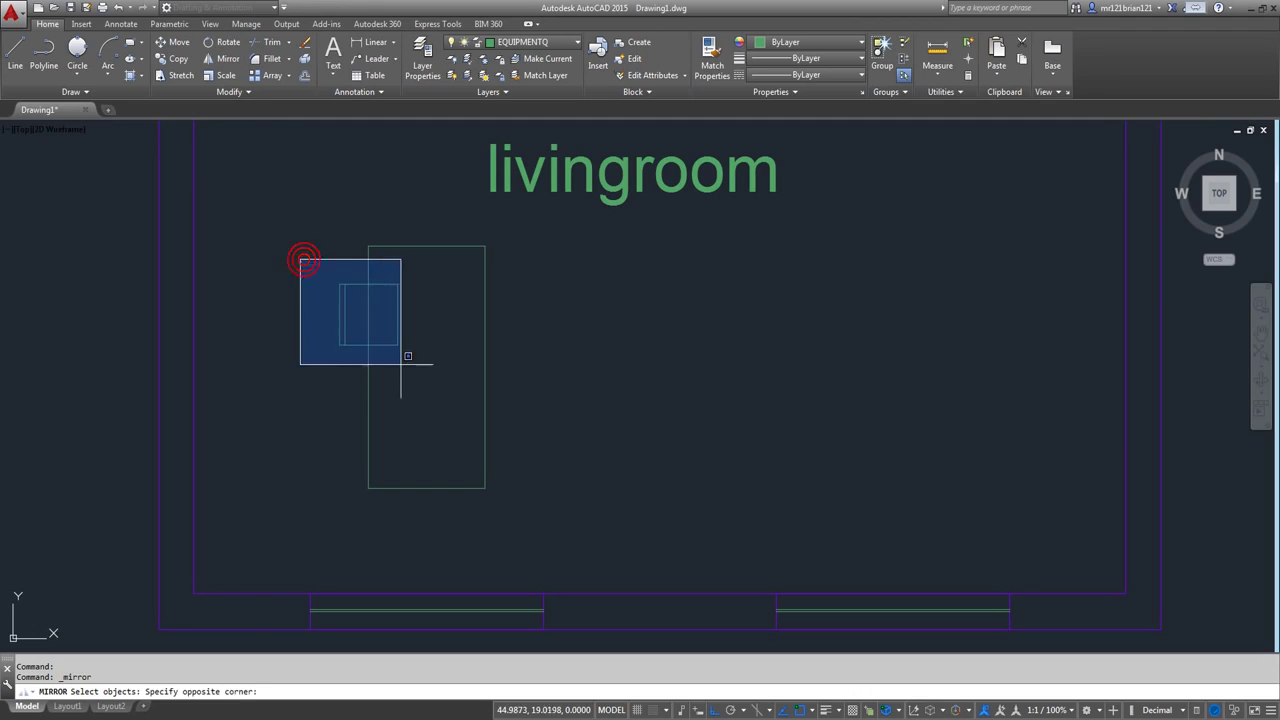
click(408, 371)
click(226, 58)
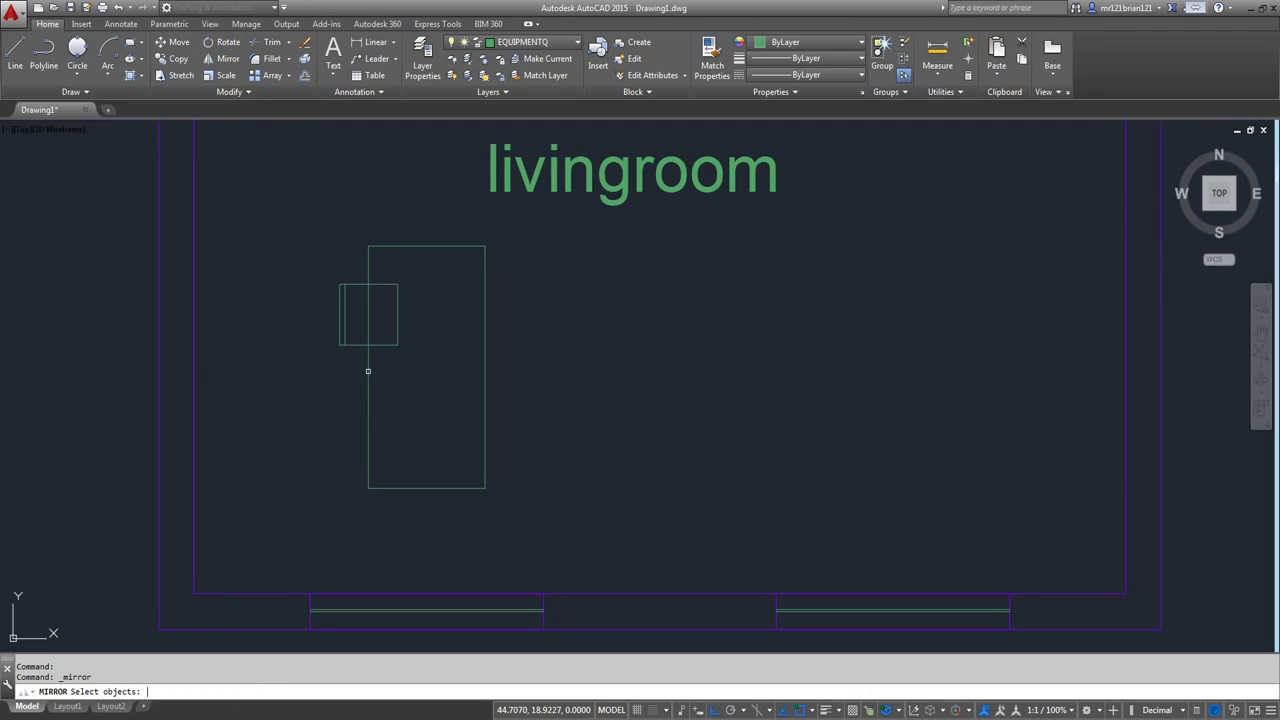
key(Return)
- Mirror the chair across the horizontal line through the midpoint of the table's long edge, keeping the original
click(205, 58)
click(297, 261)
click(468, 412)
key(Return)
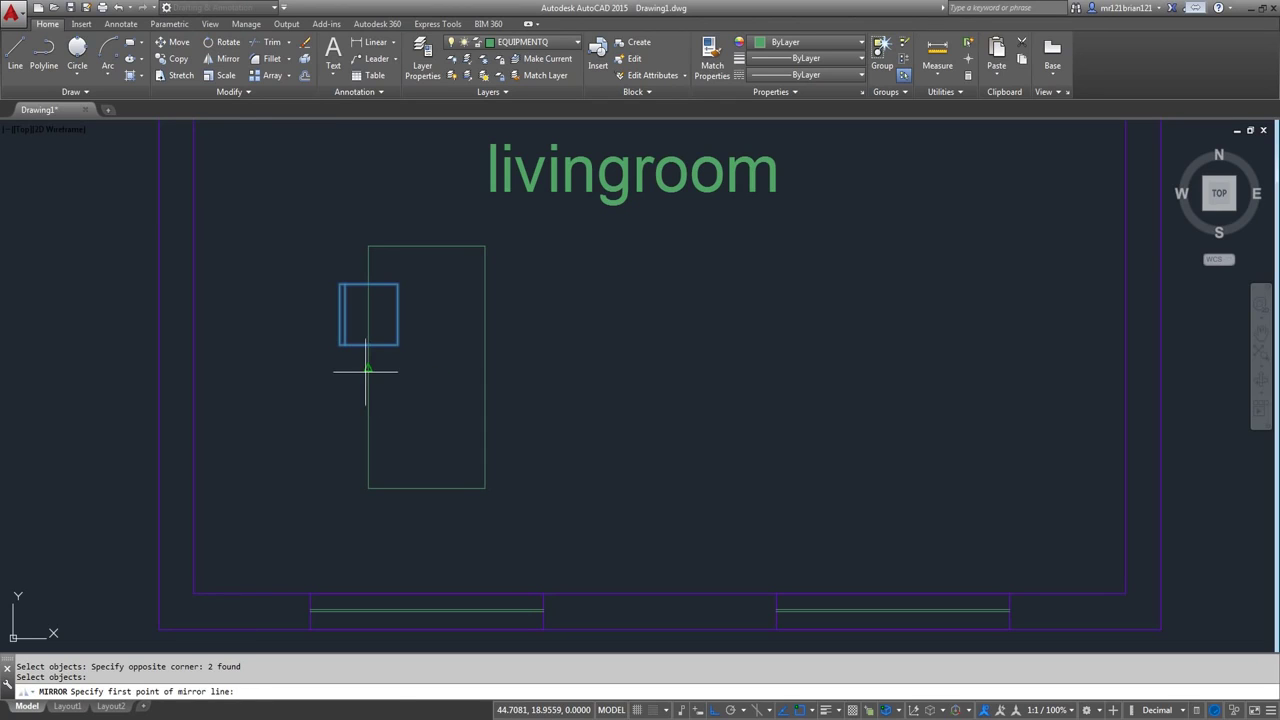
click(368, 367)
click(660, 365)
key(Return)
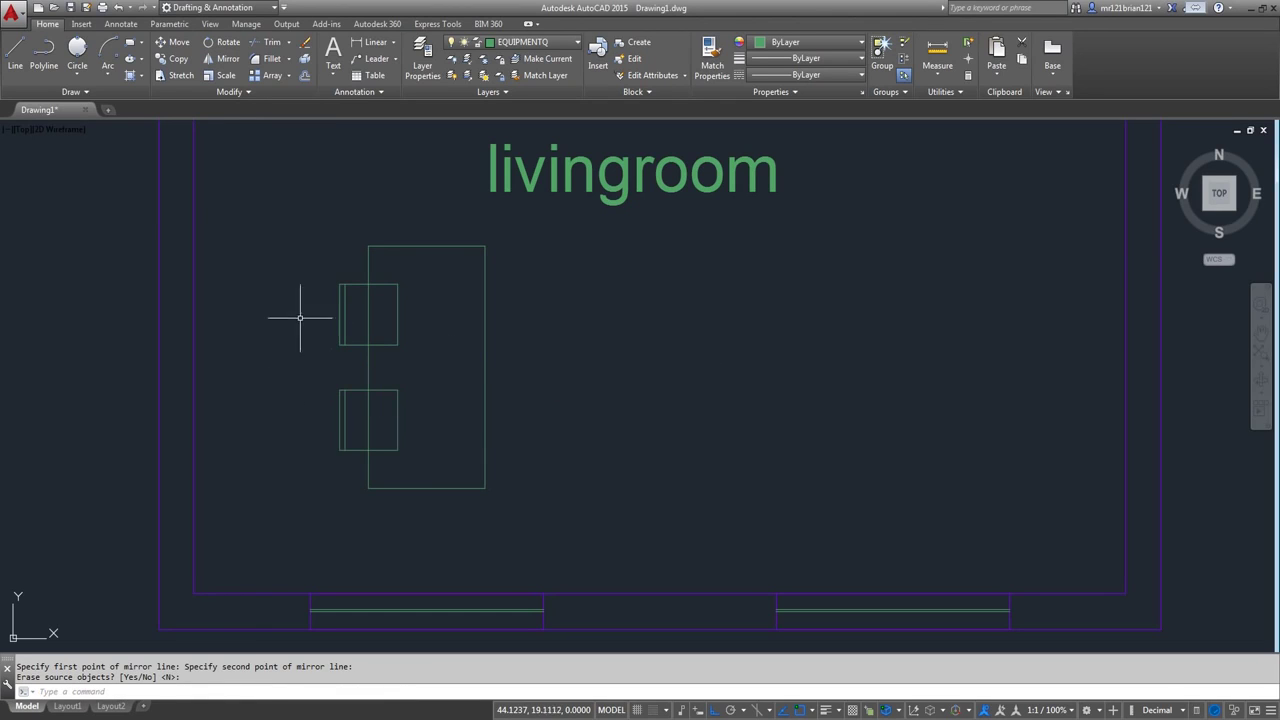
click(297, 273)
click(430, 483)
key(Return)
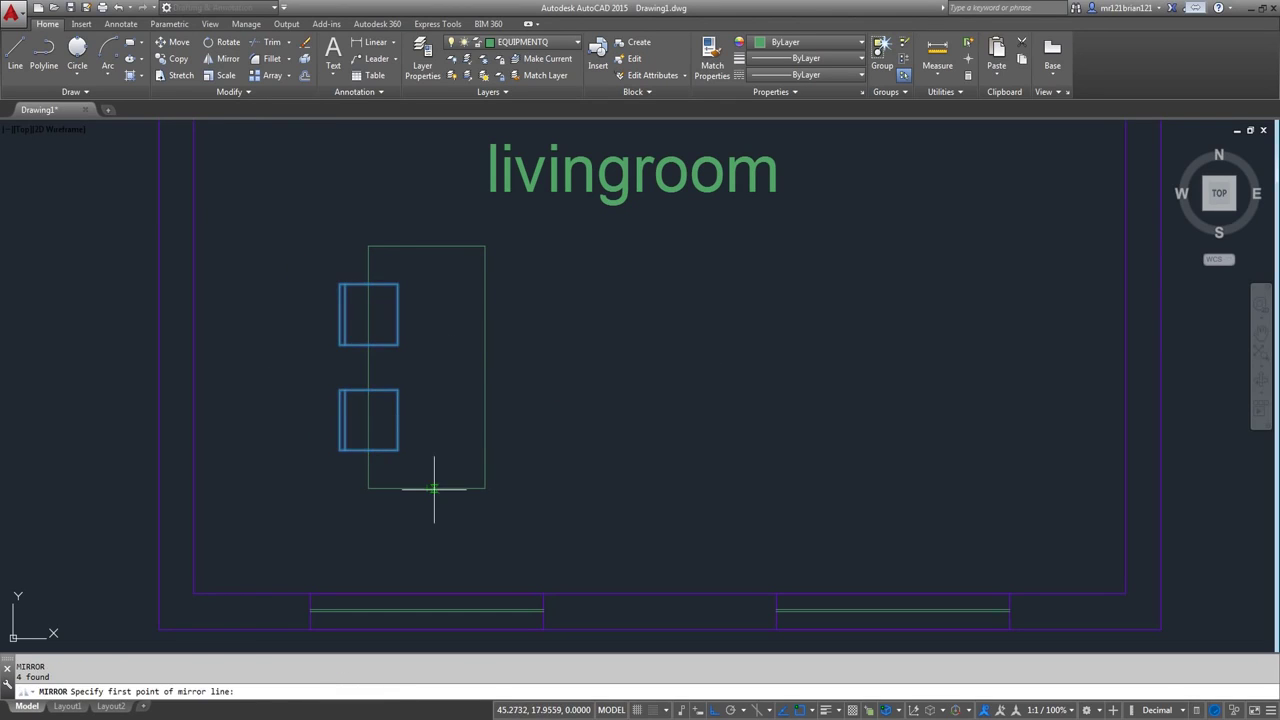
click(429, 488)
key(Escape)
- Mirror both west chairs across the vertical line through the midpoint of the table's south edge, keeping the originals
click(309, 271)
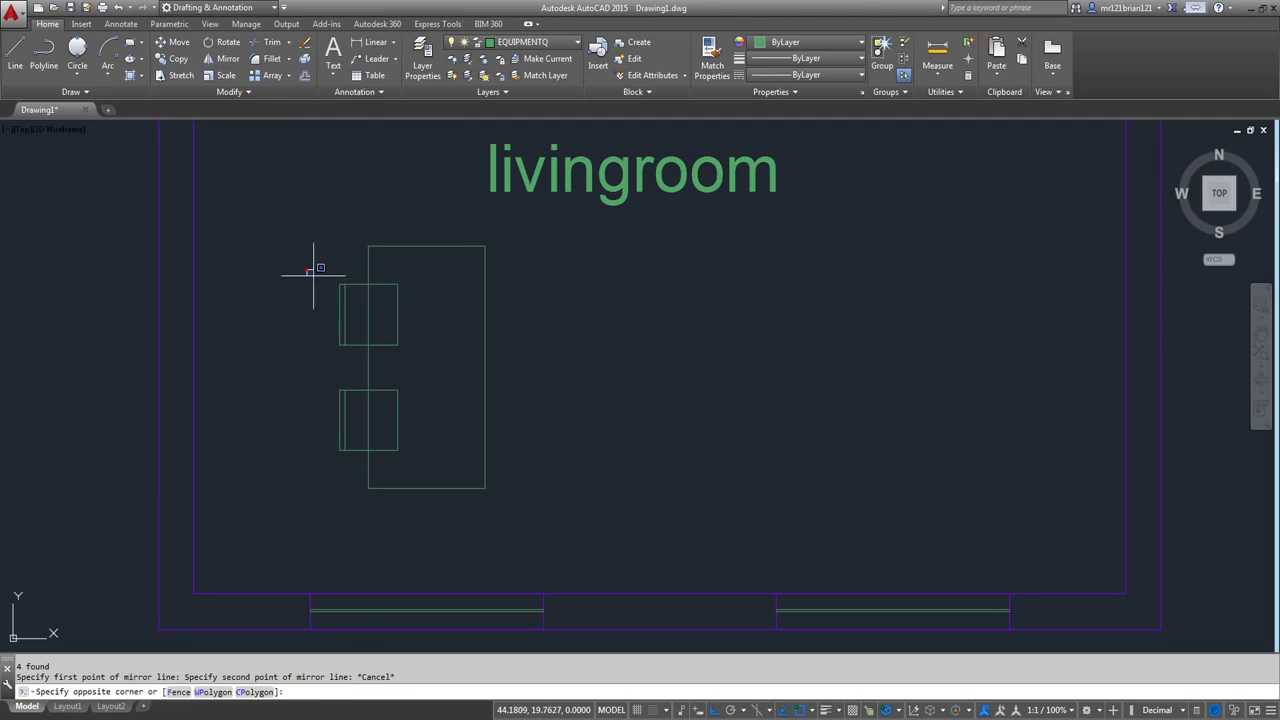
click(449, 471)
click(224, 60)
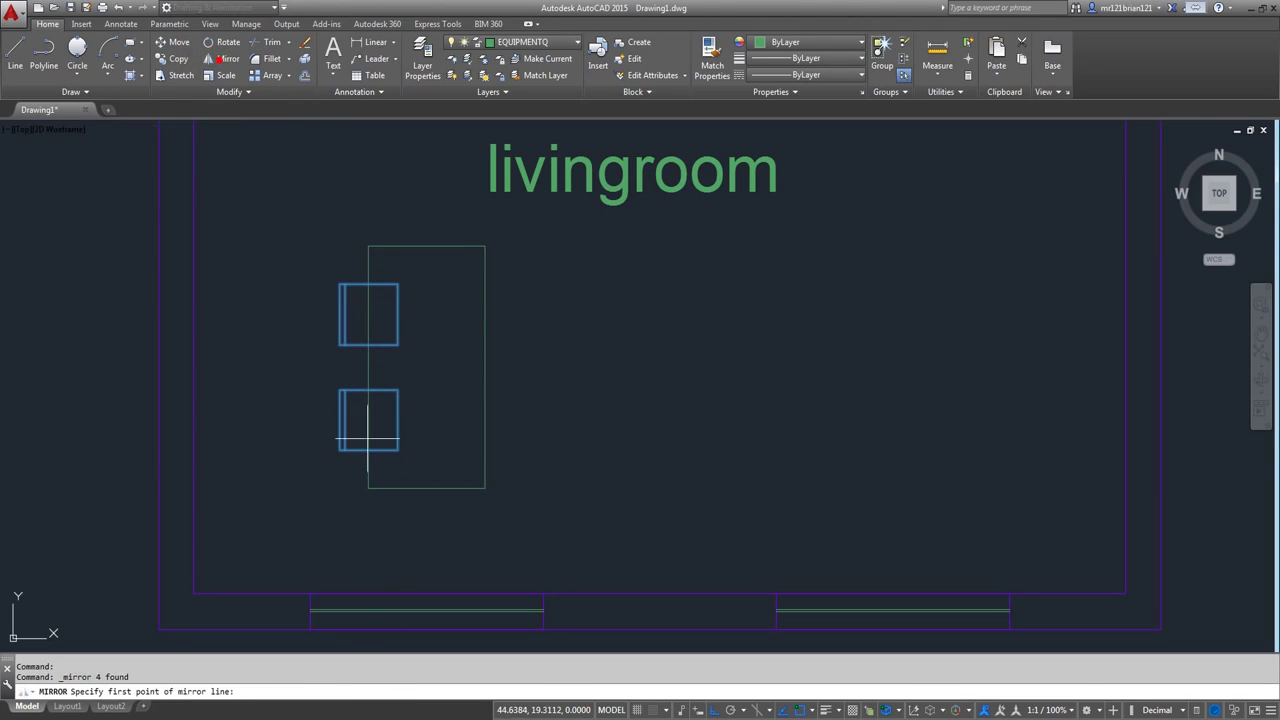
click(426, 488)
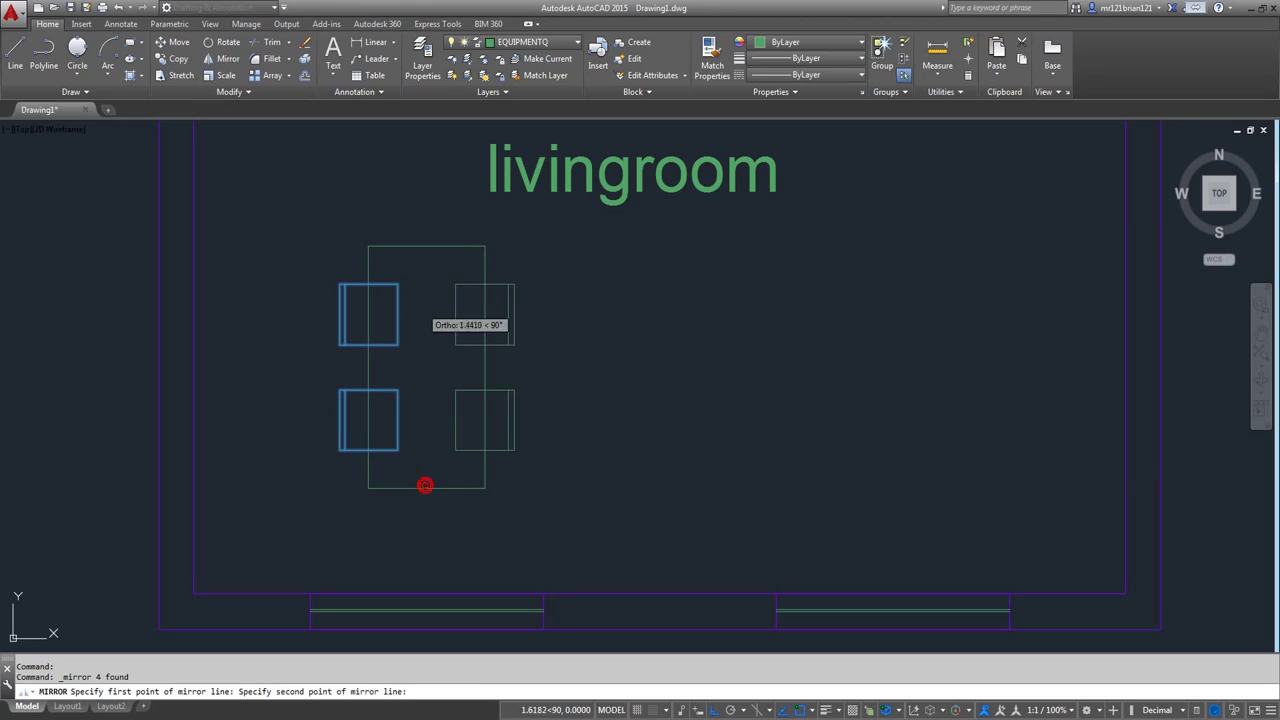
click(423, 263)
key(Return)
click(430, 386)
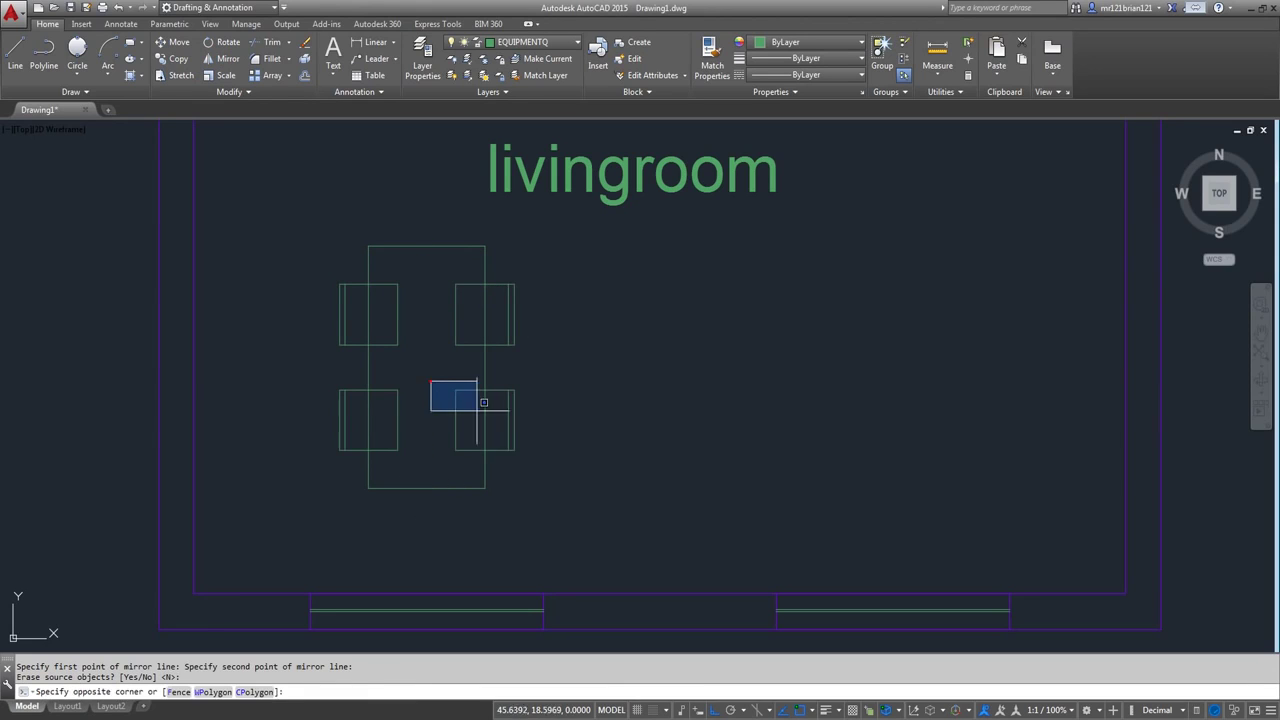
click(545, 462)
key(Return)
click(439, 420)
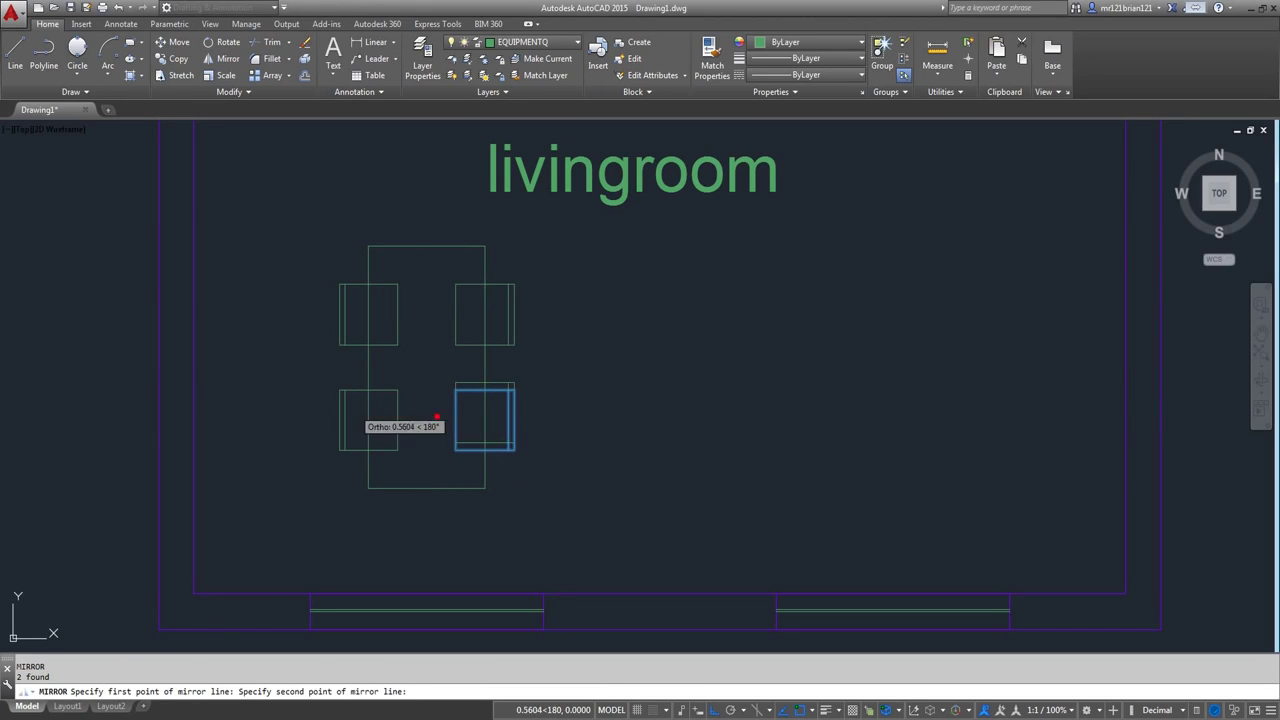
key(Escape)
- Copy the south-east chair straight down to a spot just below the table
click(430, 375)
click(540, 469)
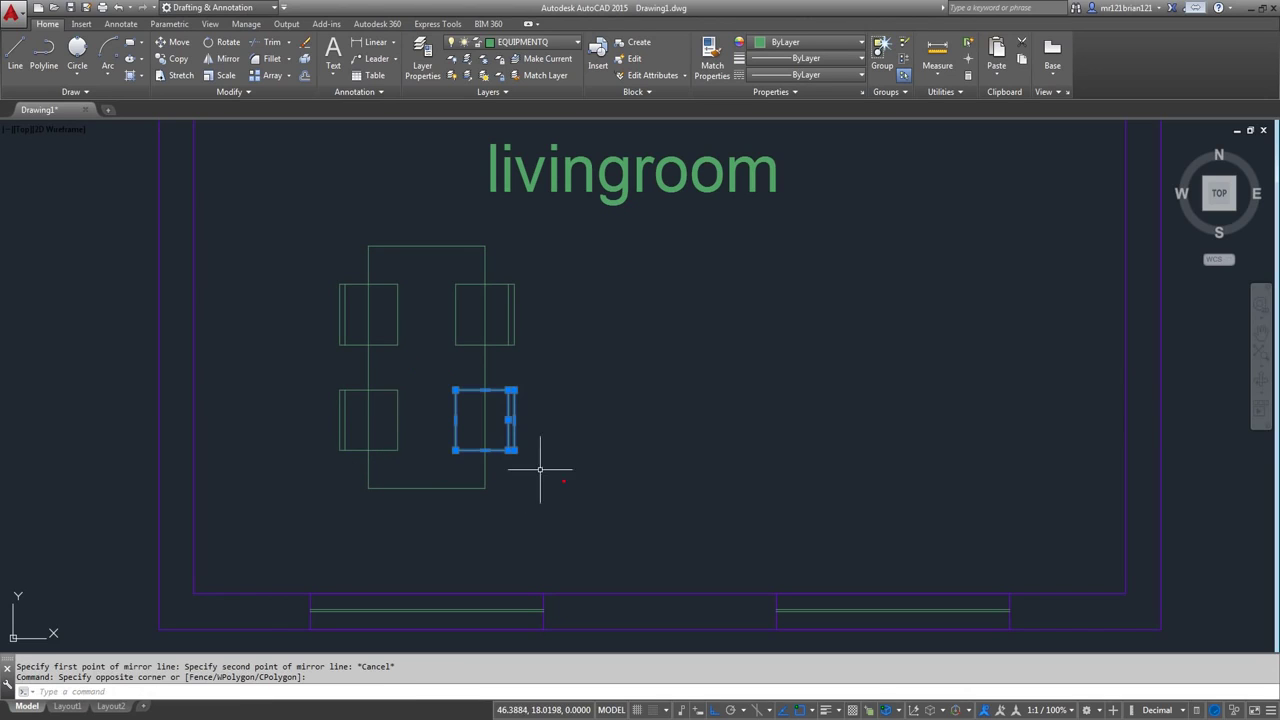
click(617, 449)
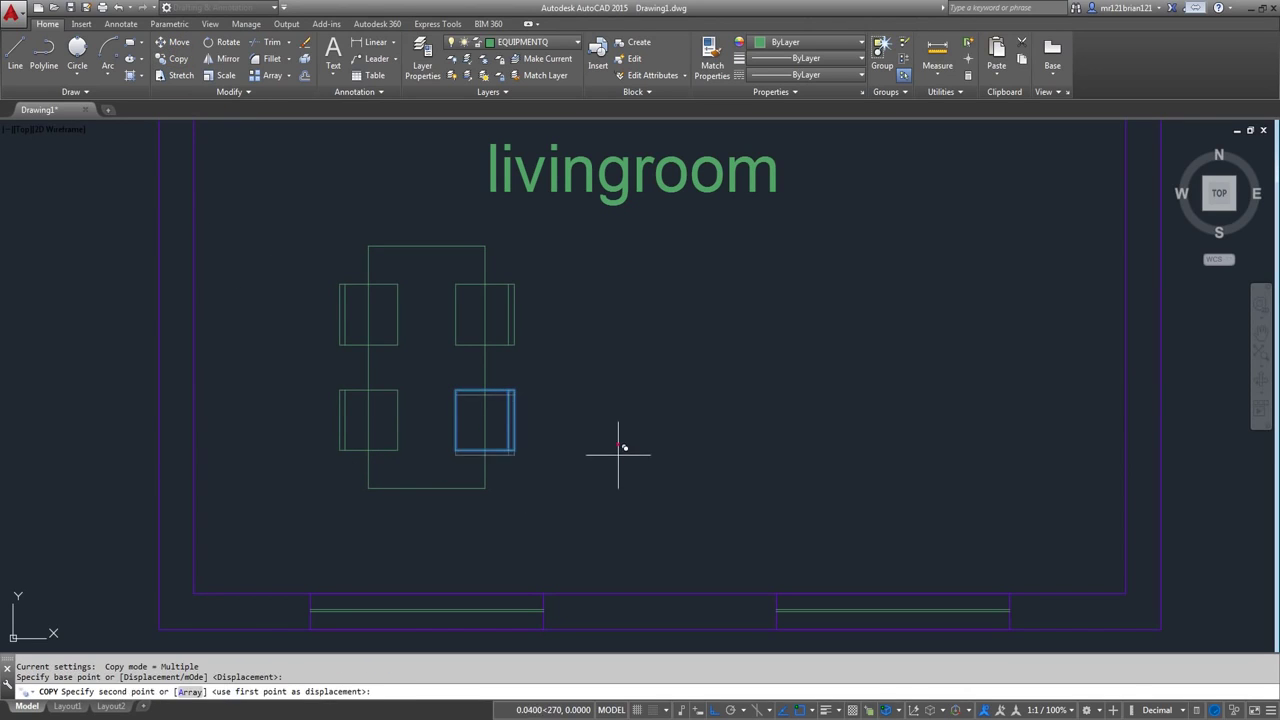
click(600, 551)
key(Return)
- Rotate the copied chair a quarter turn clockwise so that its backrest faces south
click(456, 527)
click(424, 548)
click(416, 530)
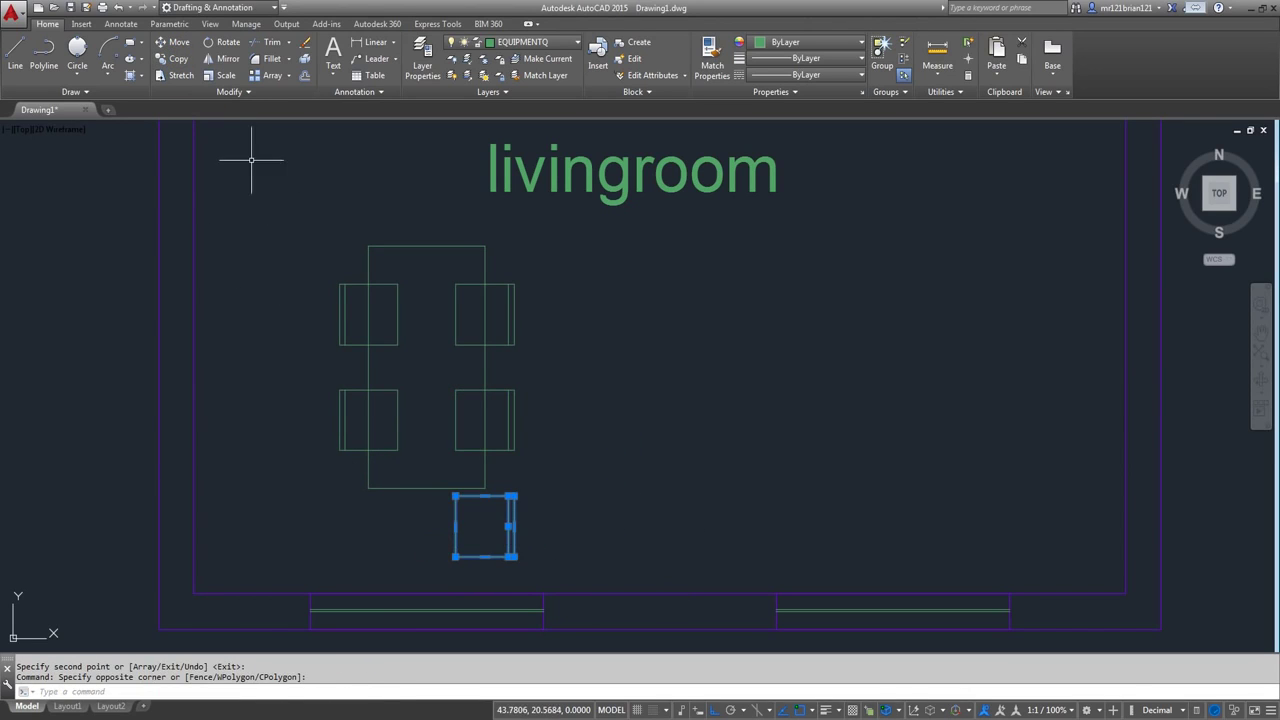
click(222, 42)
click(500, 505)
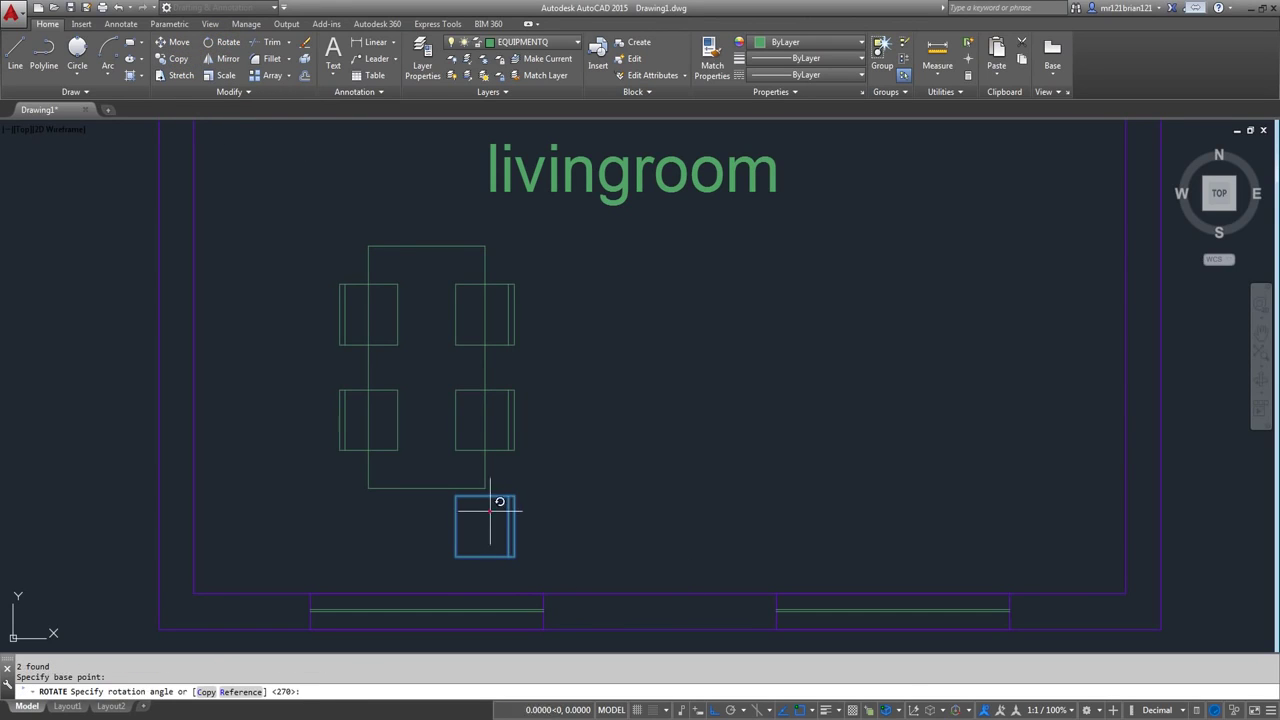
click(503, 530)
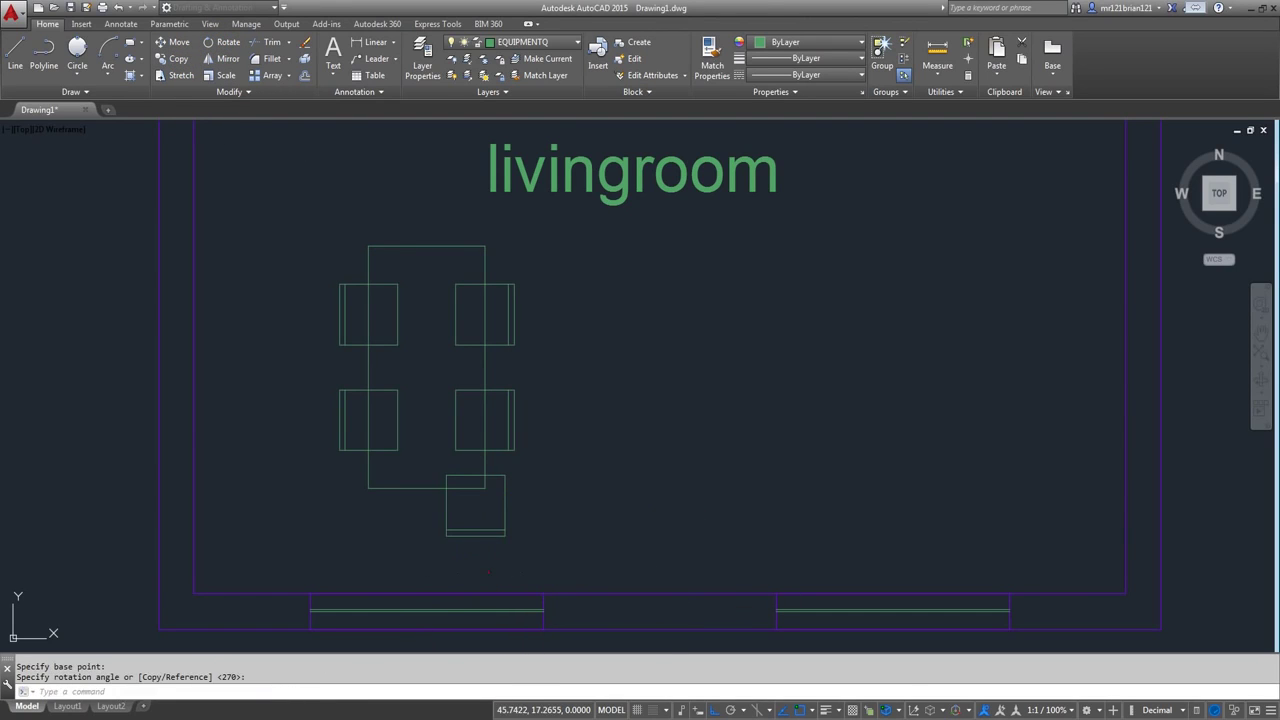
- Move the rotated chair by the midpoint of its north edge onto the midpoint of the table's south edge
click(537, 510)
click(466, 552)
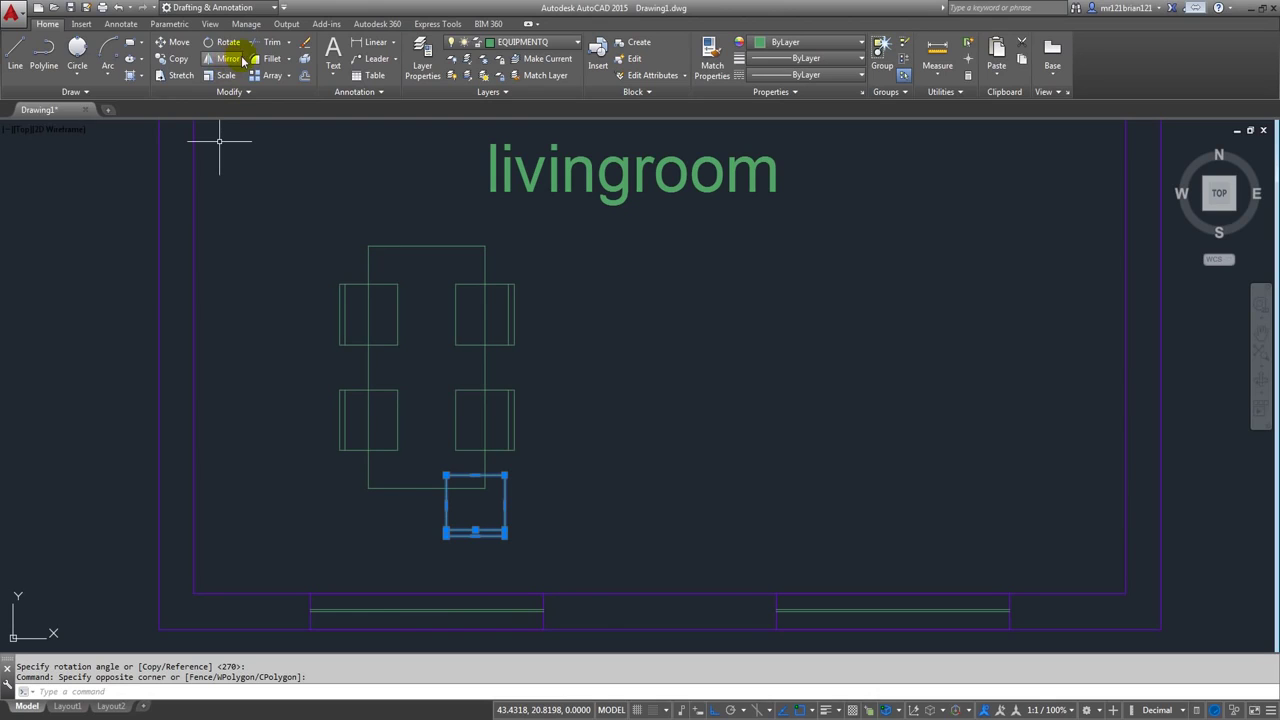
click(174, 42)
click(478, 470)
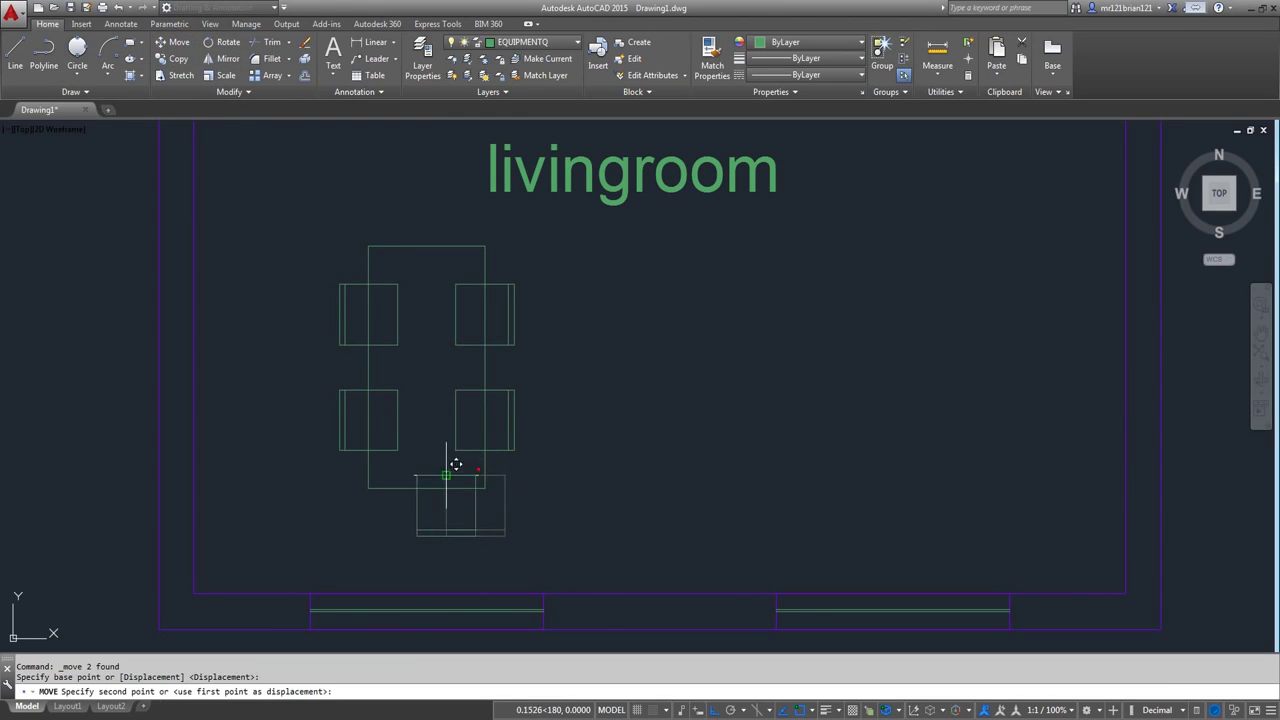
click(427, 488)
- Move the same chair north by its side midpoint onto the table's south edge, so that it straddles the edge
click(329, 520)
key(space)
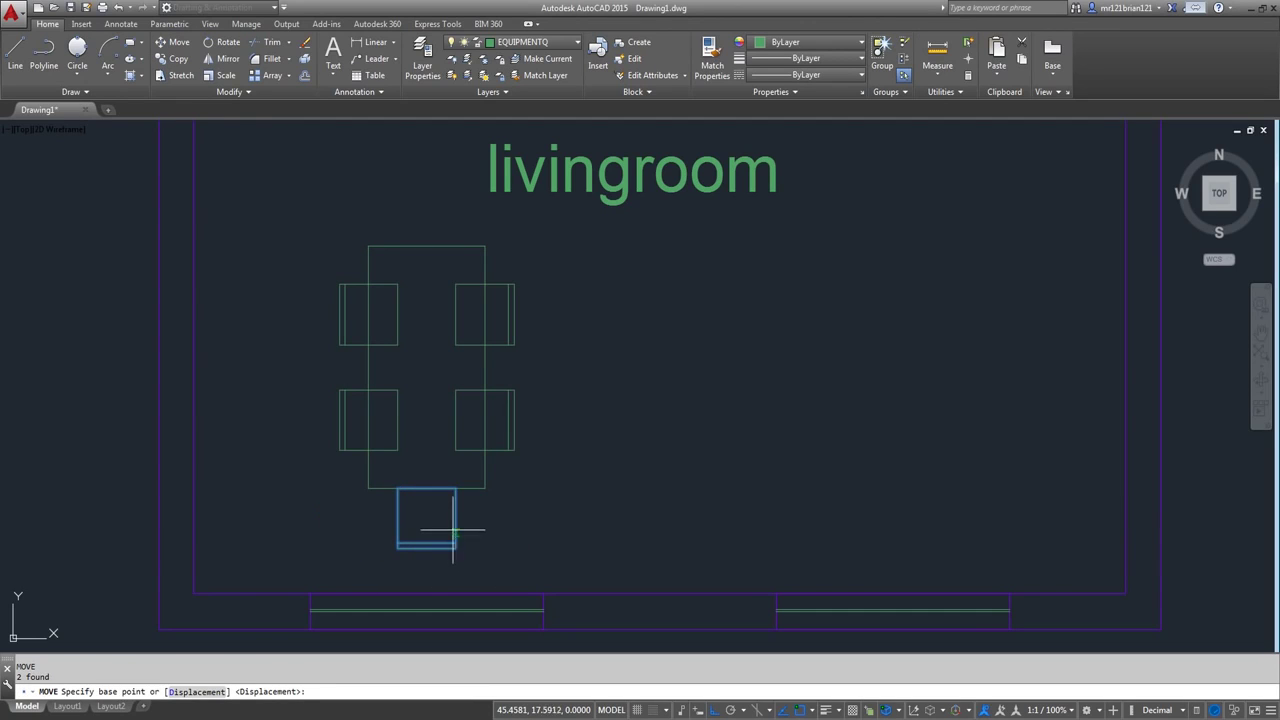
click(456, 517)
click(456, 488)
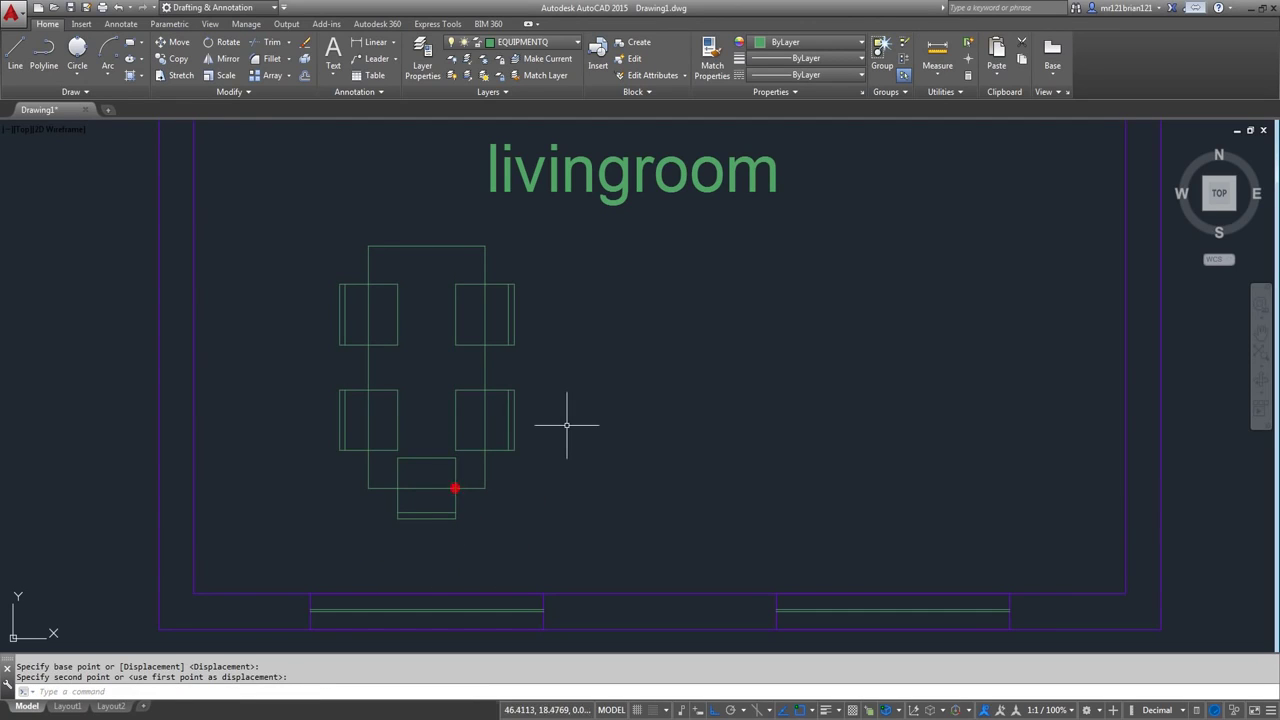
- Draw an open chain of six perpendicular line segments in the free floor area east of the table
middle_drag(441, 316, 430, 323)
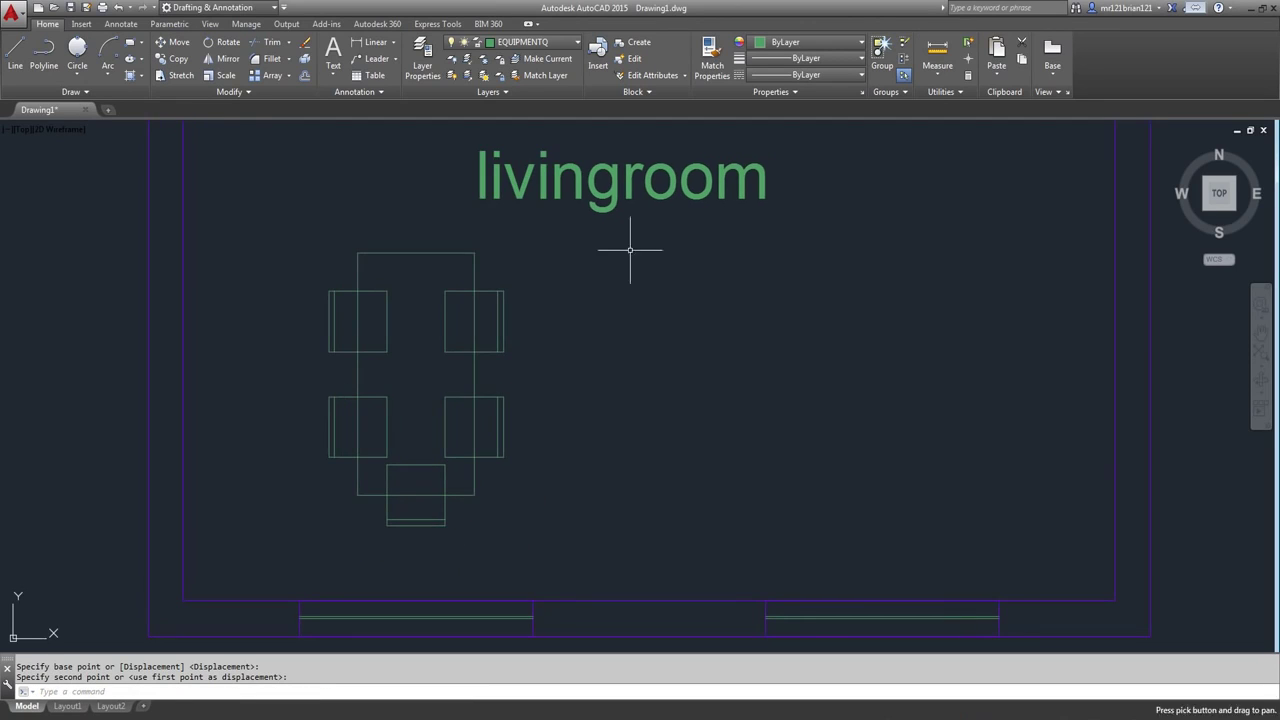
click(15, 55)
click(535, 313)
click(835, 313)
click(795, 452)
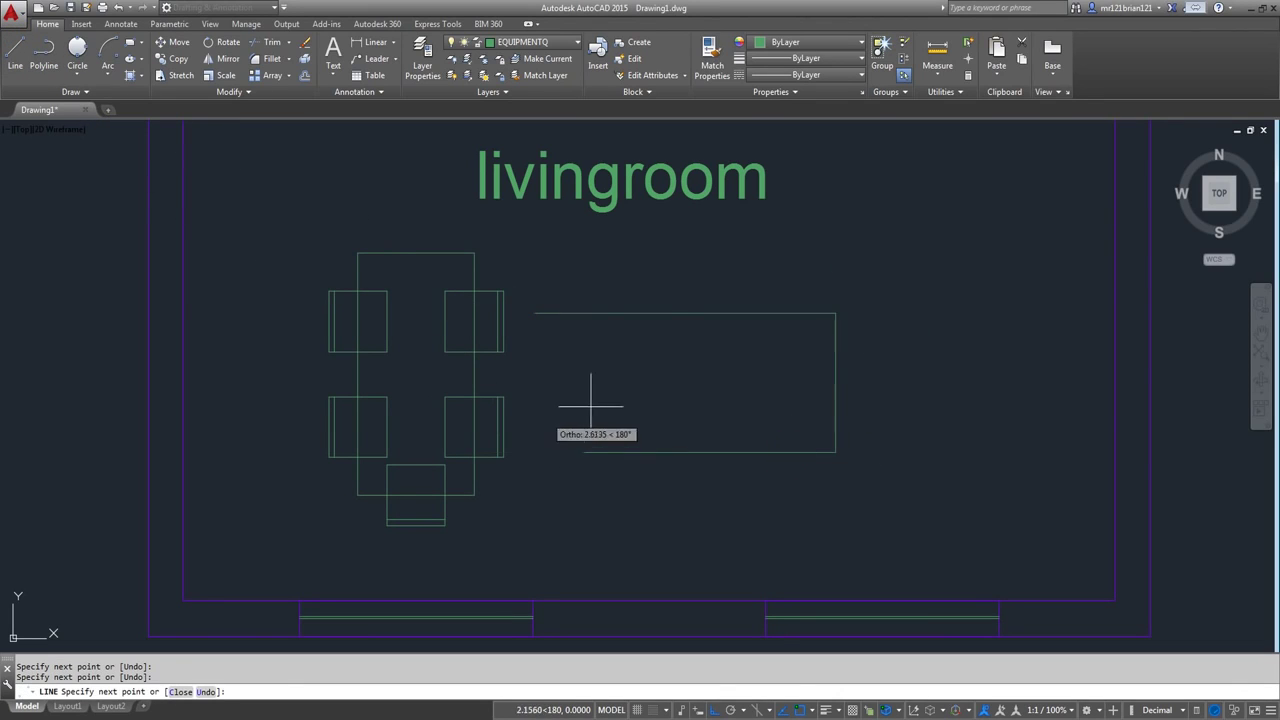
click(654, 430)
click(620, 366)
click(591, 366)
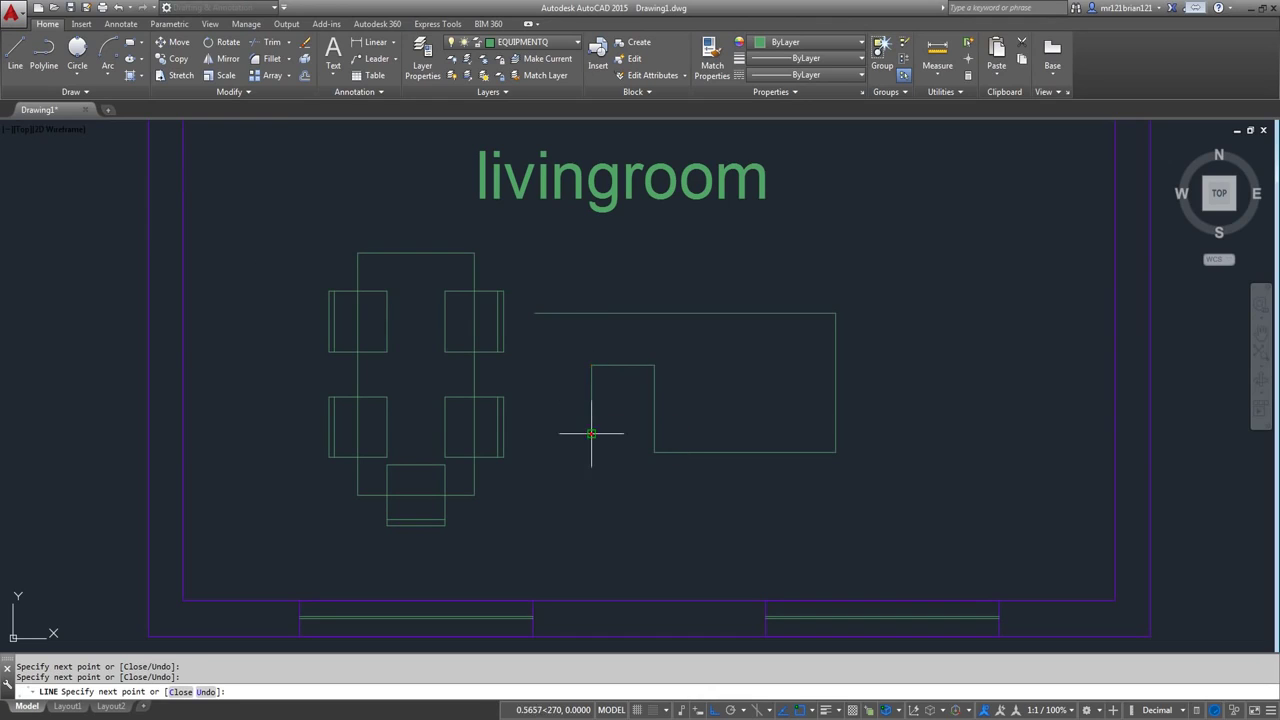
click(591, 433)
key(Escape)
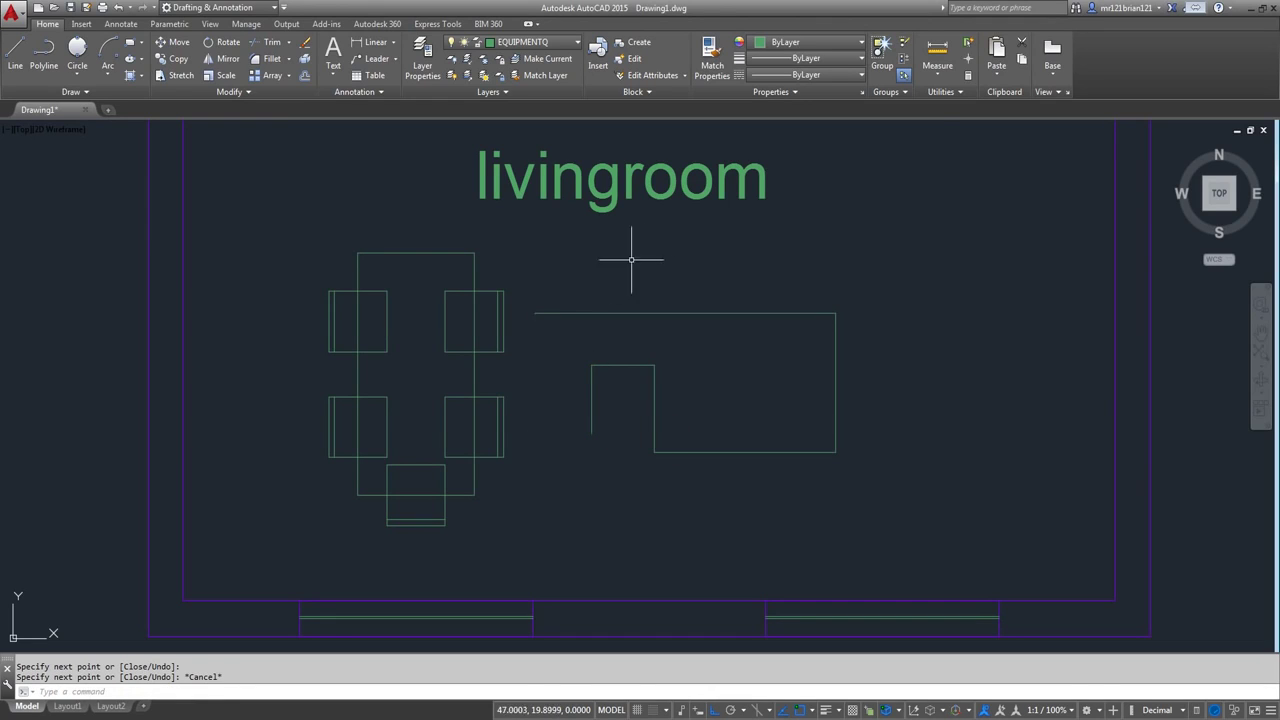
- Draw a second open chain of perpendicular lines near the living room's east wall
scroll(631, 260, down, 2)
middle_drag(680, 277, 611, 308)
key(space)
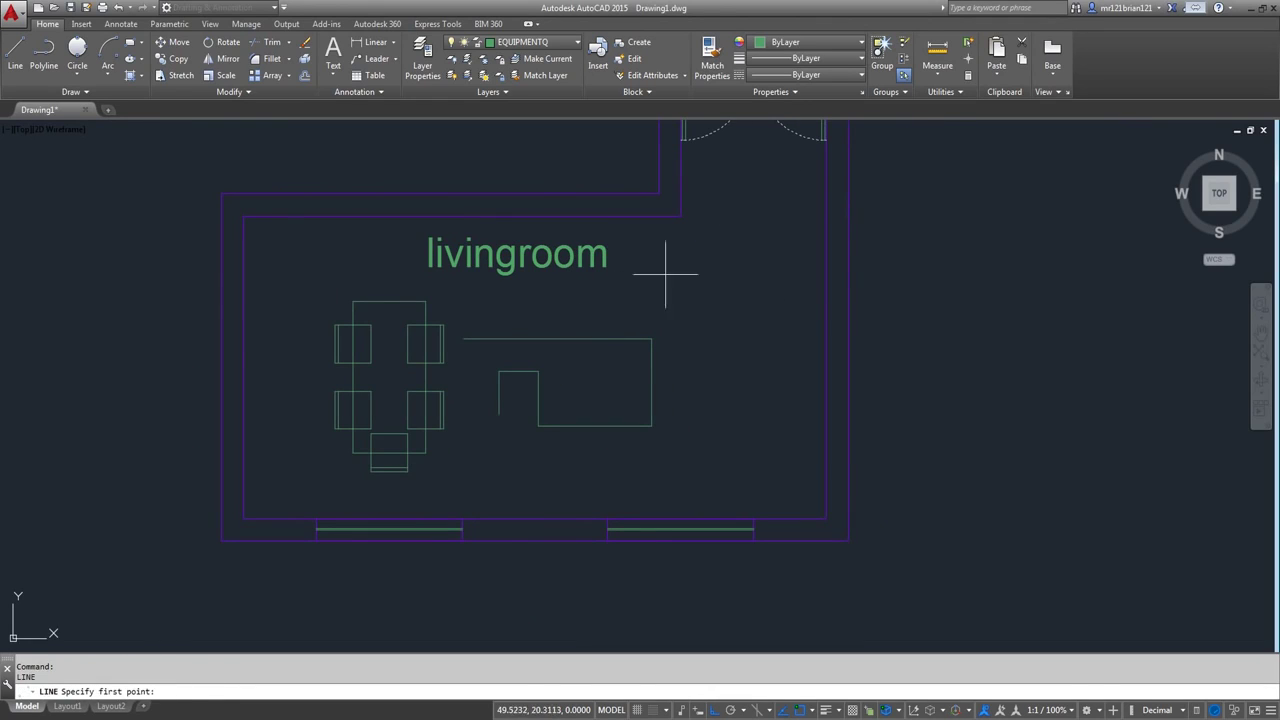
click(637, 269)
click(768, 269)
click(768, 378)
click(768, 321)
click(680, 321)
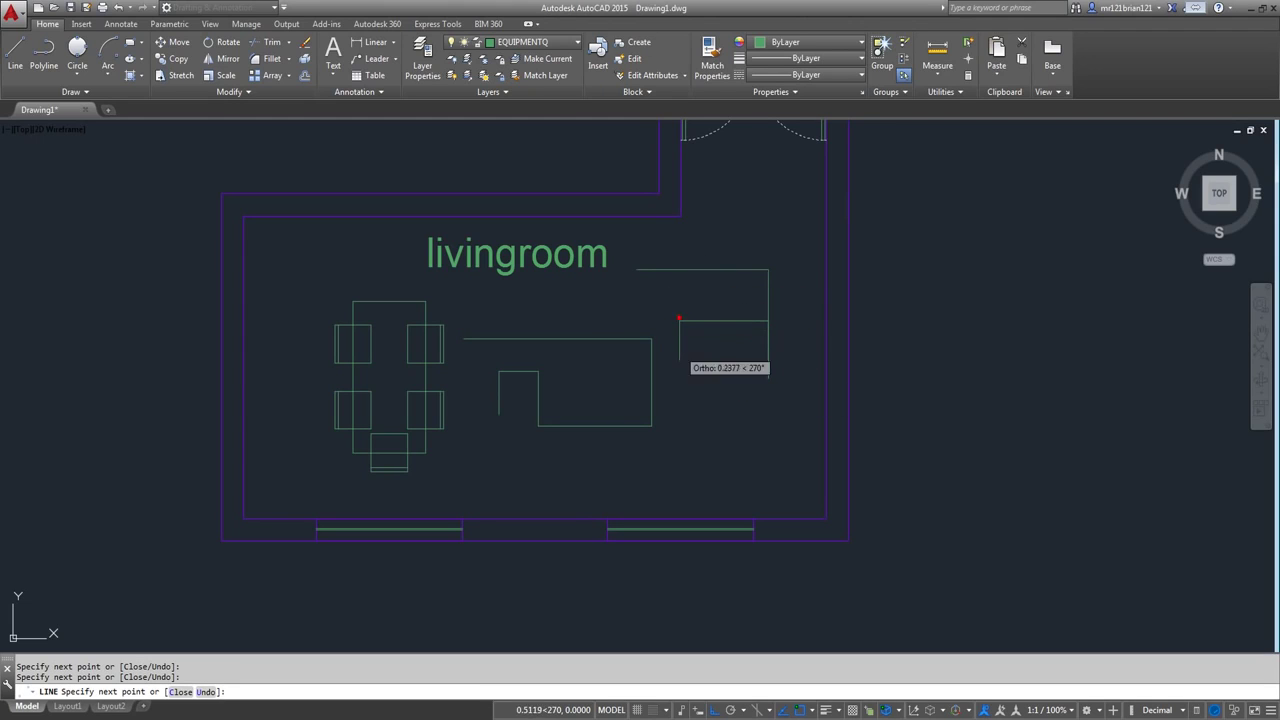
click(680, 410)
key(Return)
- Erase all the practice lines east of the dining table
click(777, 284)
click(605, 422)
key(Delete)
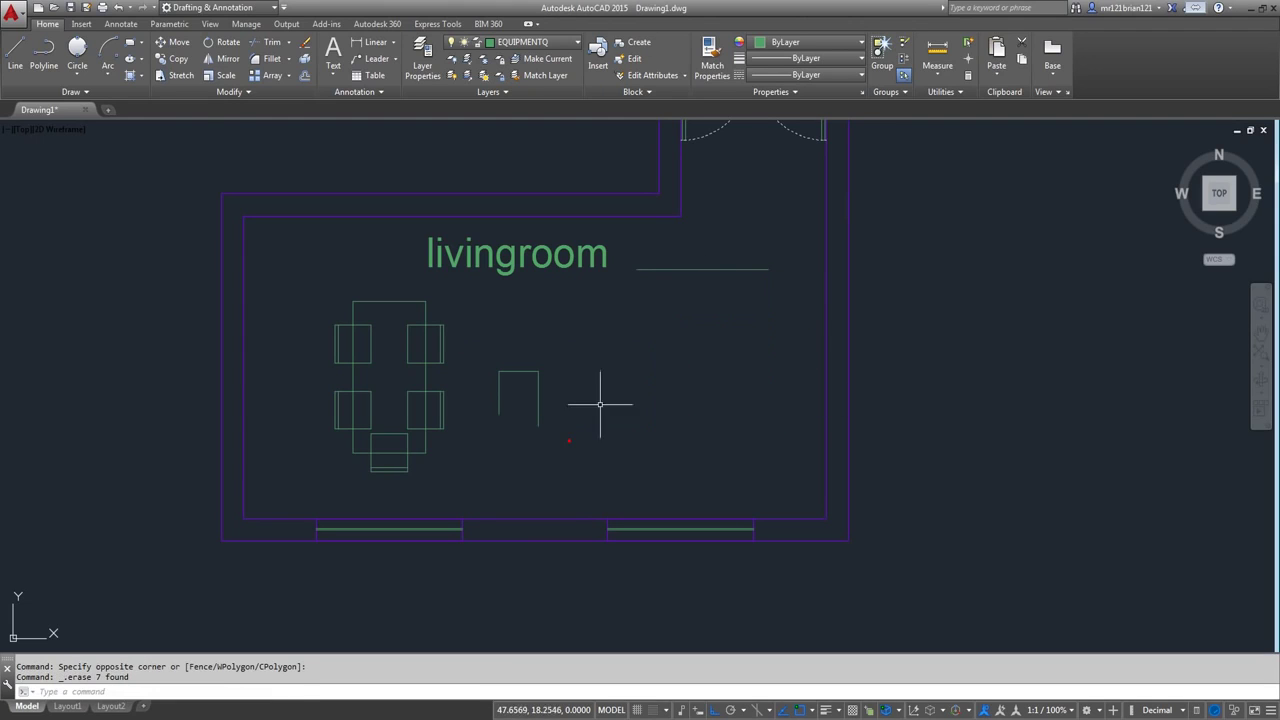
click(628, 338)
click(457, 434)
key(Delete)
click(823, 243)
click(690, 311)
key(Delete)
key(Delete)
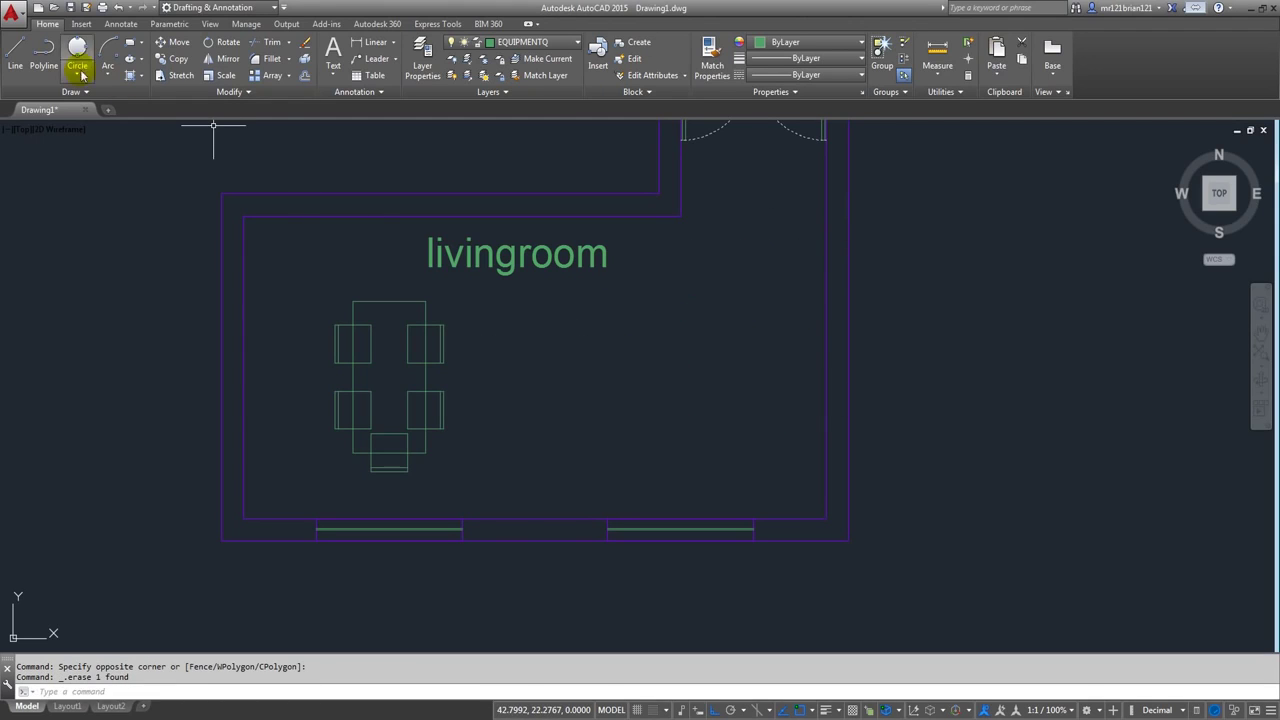
- Draw a circle through three points just east of the dining table
click(78, 55)
click(548, 337)
click(504, 316)
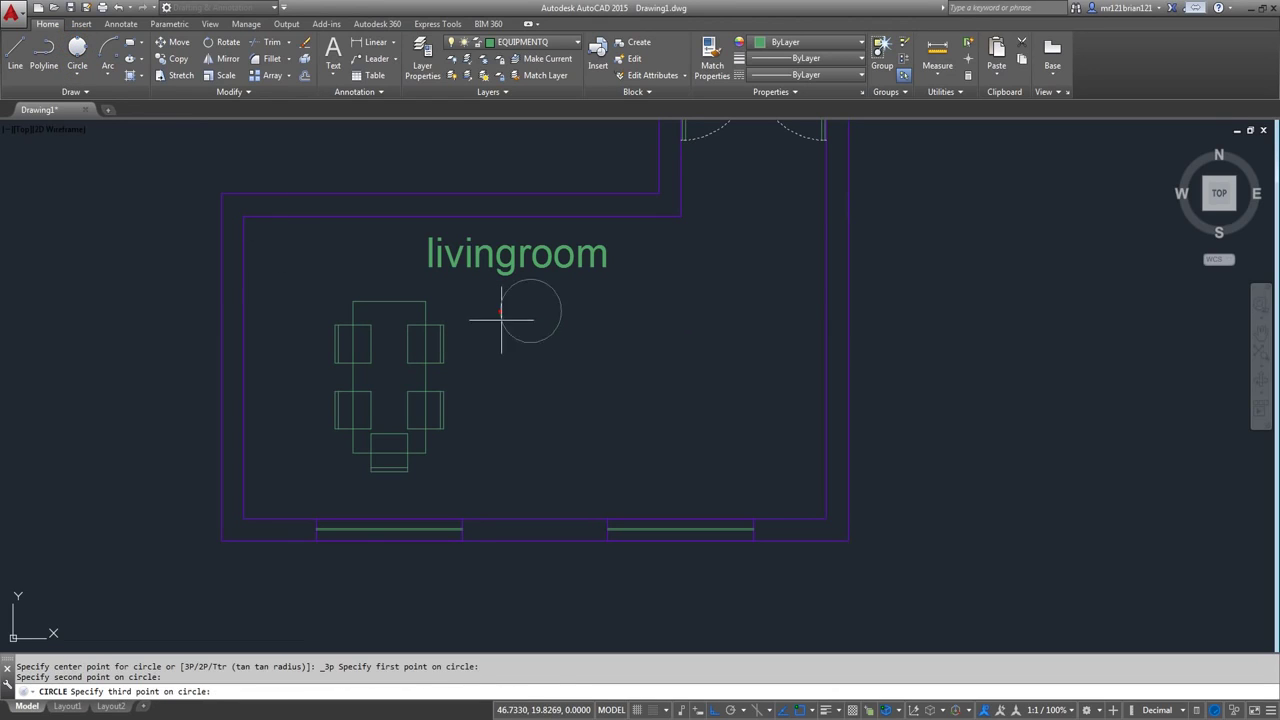
click(550, 372)
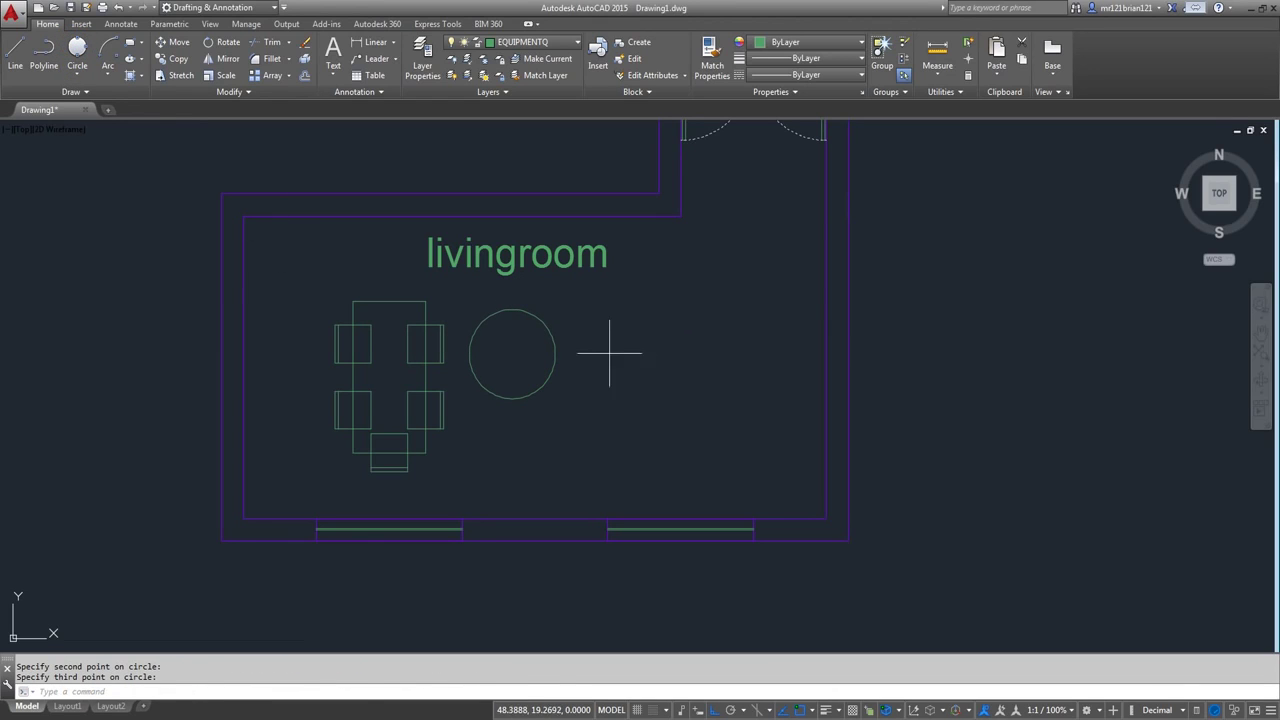
- Draw two overlapping circles by centre and radius east of the first one, the nearer with a radius of about 1.06 units
key(space)
click(585, 327)
click(658, 408)
key(space)
click(712, 327)
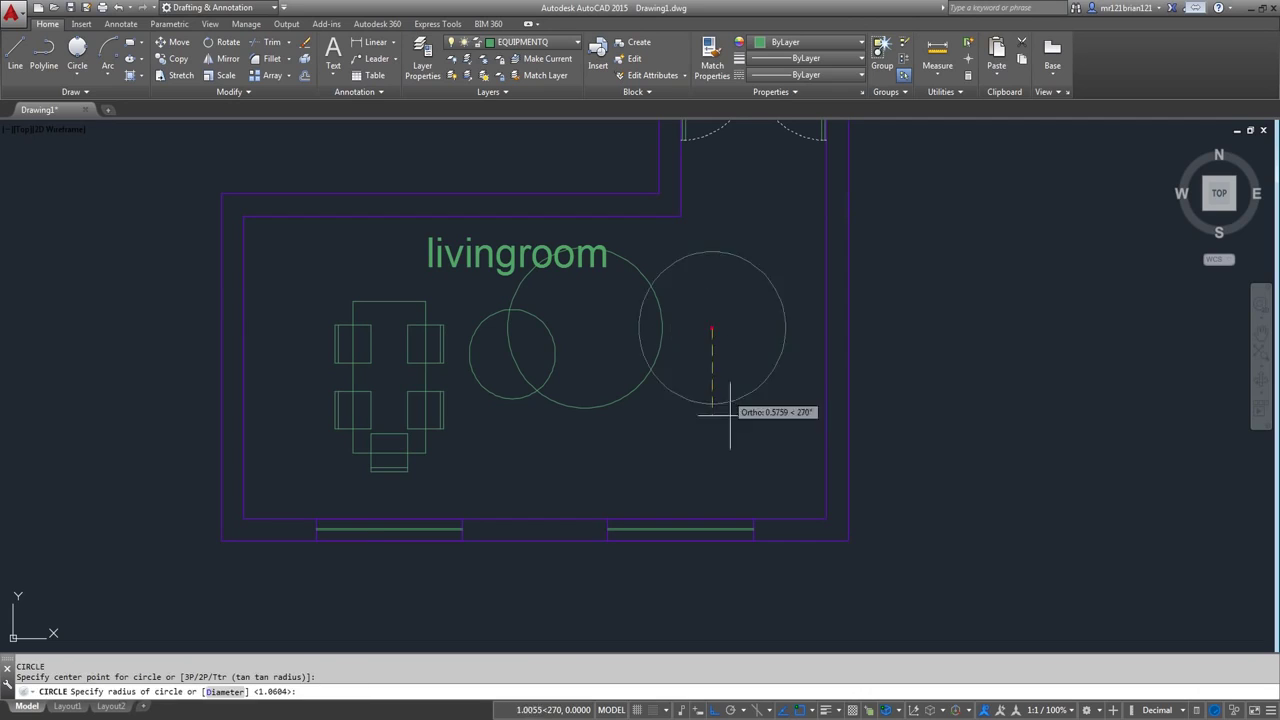
click(670, 411)
- Erase the three practice circles east of the table
click(709, 323)
click(538, 392)
key(Delete)
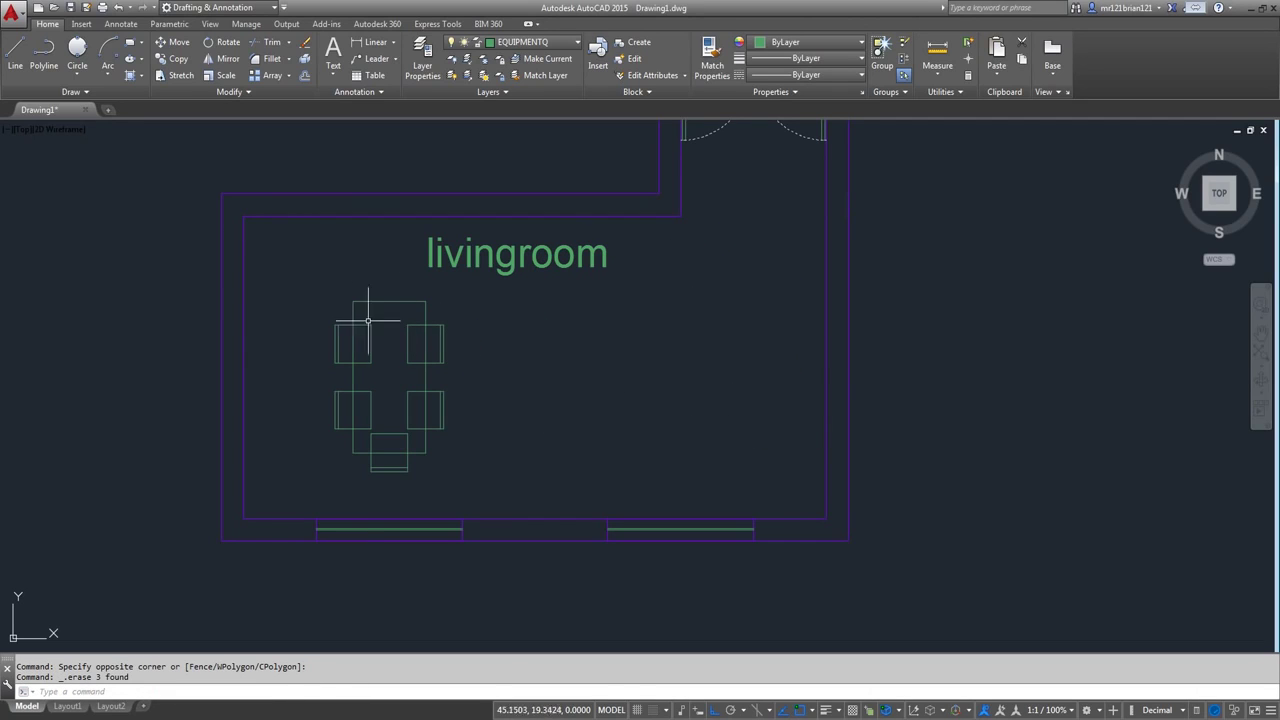
- Trim the north-west chair's two side edges inside the table, using all objects as cutting edges
click(273, 43)
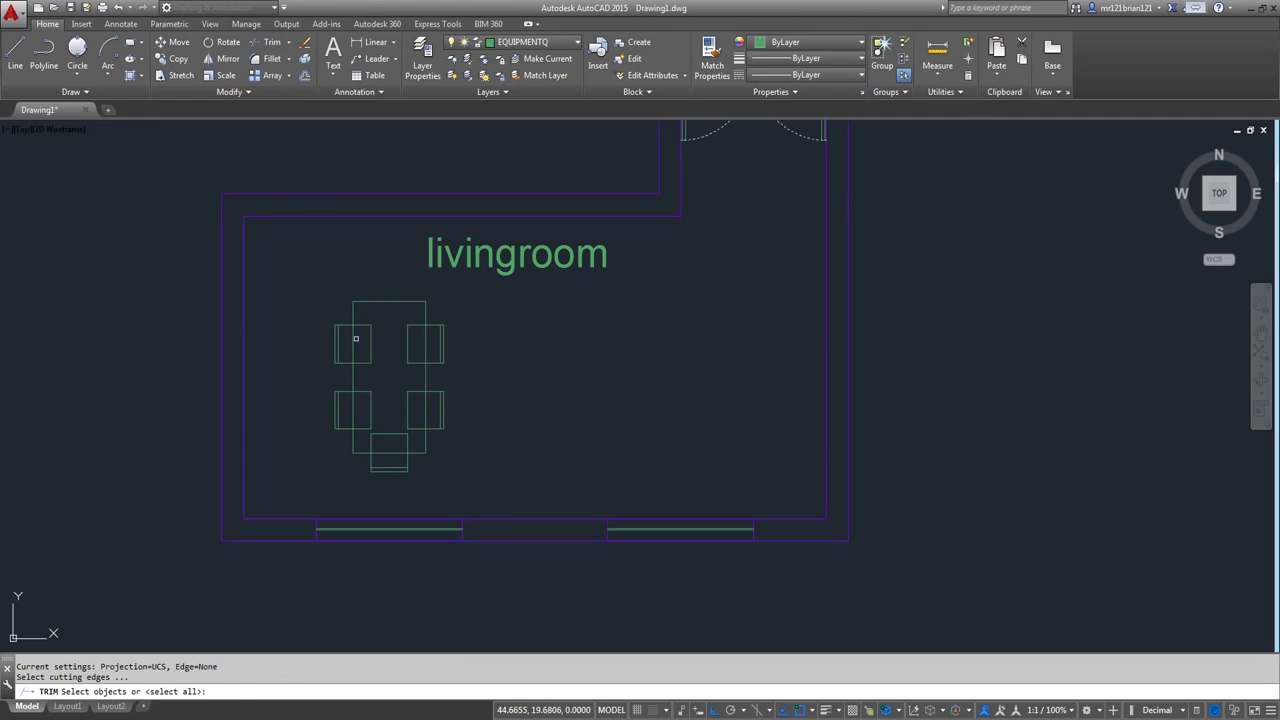
key(Return)
scroll(355, 345, up, 5)
click(395, 260)
click(364, 394)
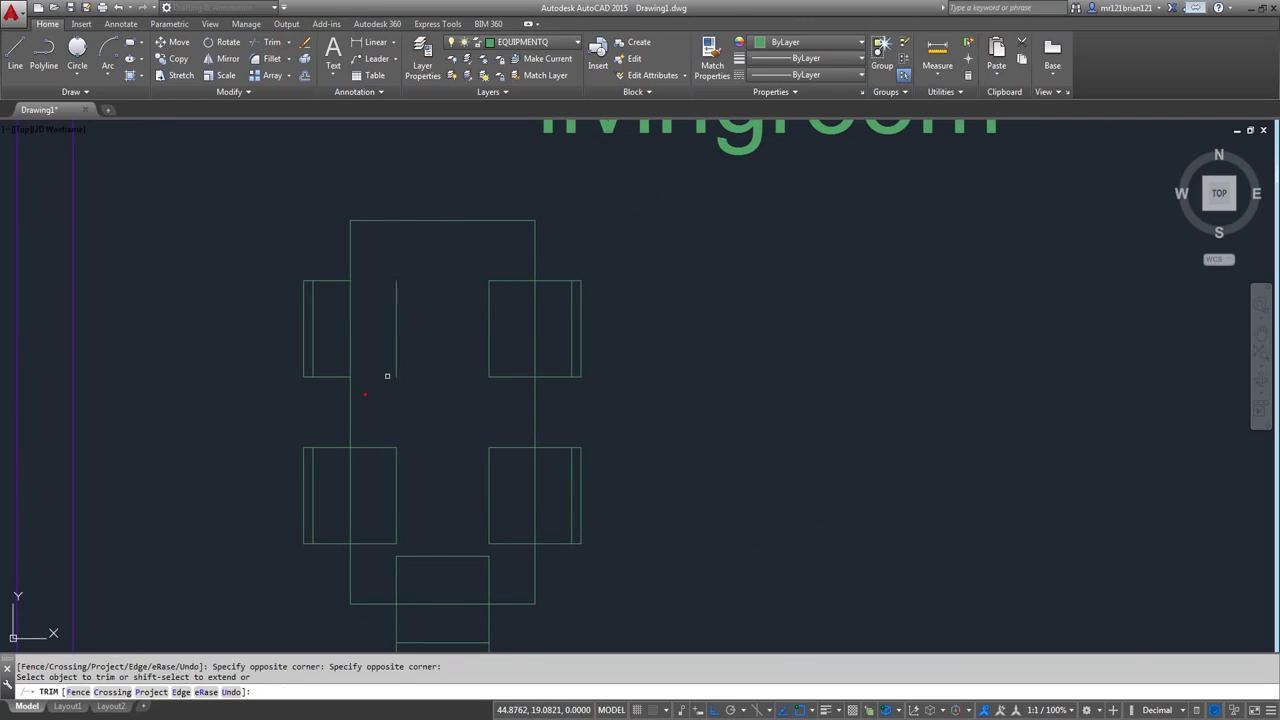
click(396, 340)
key(Escape)
key(Escape)
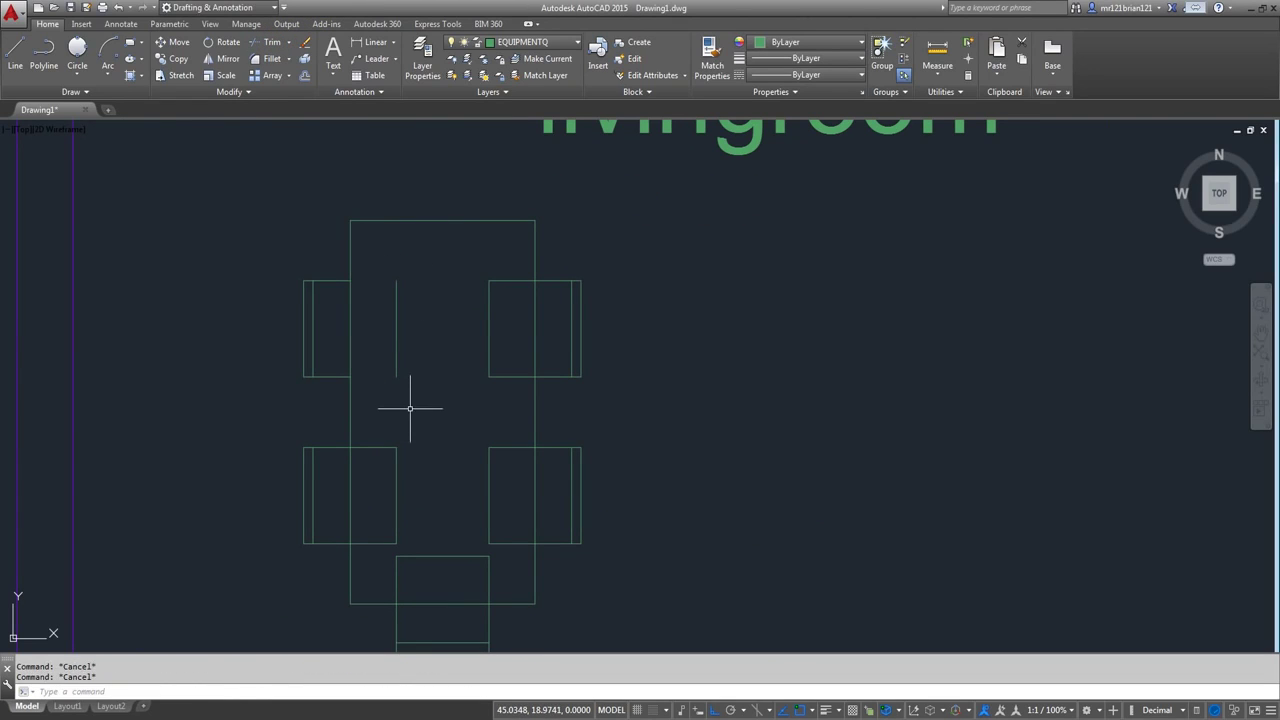
- Trim the south-west chair's two side edges inside the table, using all objects as cutting edges
scroll(410, 408, down, 2)
text(tr)
key(Return)
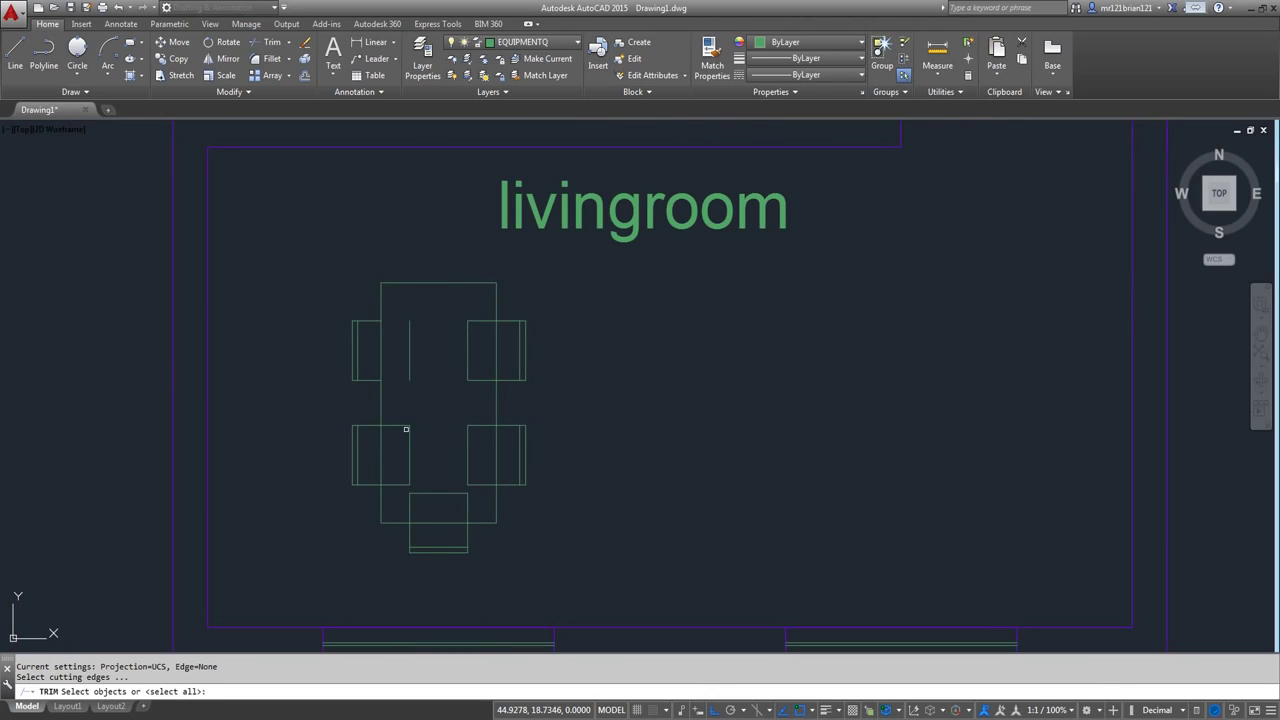
scroll(363, 401, up, 3)
key(Return)
click(402, 370)
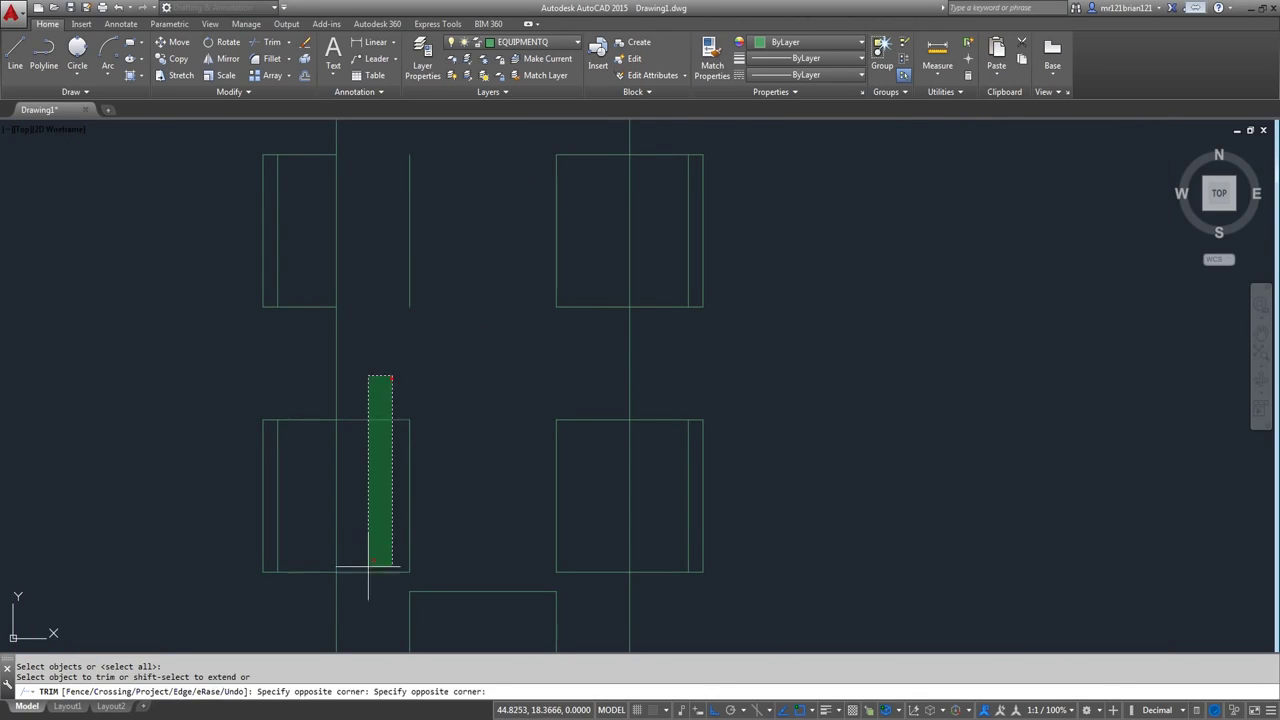
click(375, 600)
- Trim the side edges of the south chair and both east chairs where they run inside the table
scroll(486, 487, down, 2)
click(520, 477)
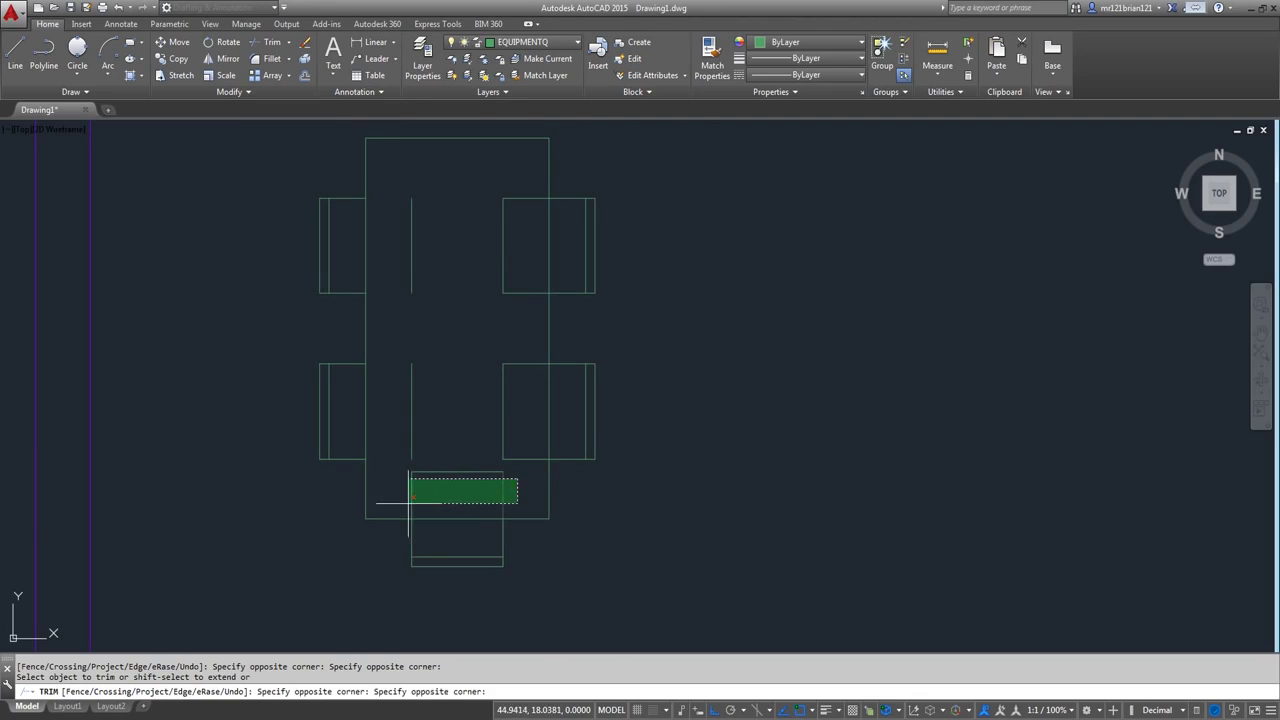
click(414, 509)
click(534, 486)
click(508, 172)
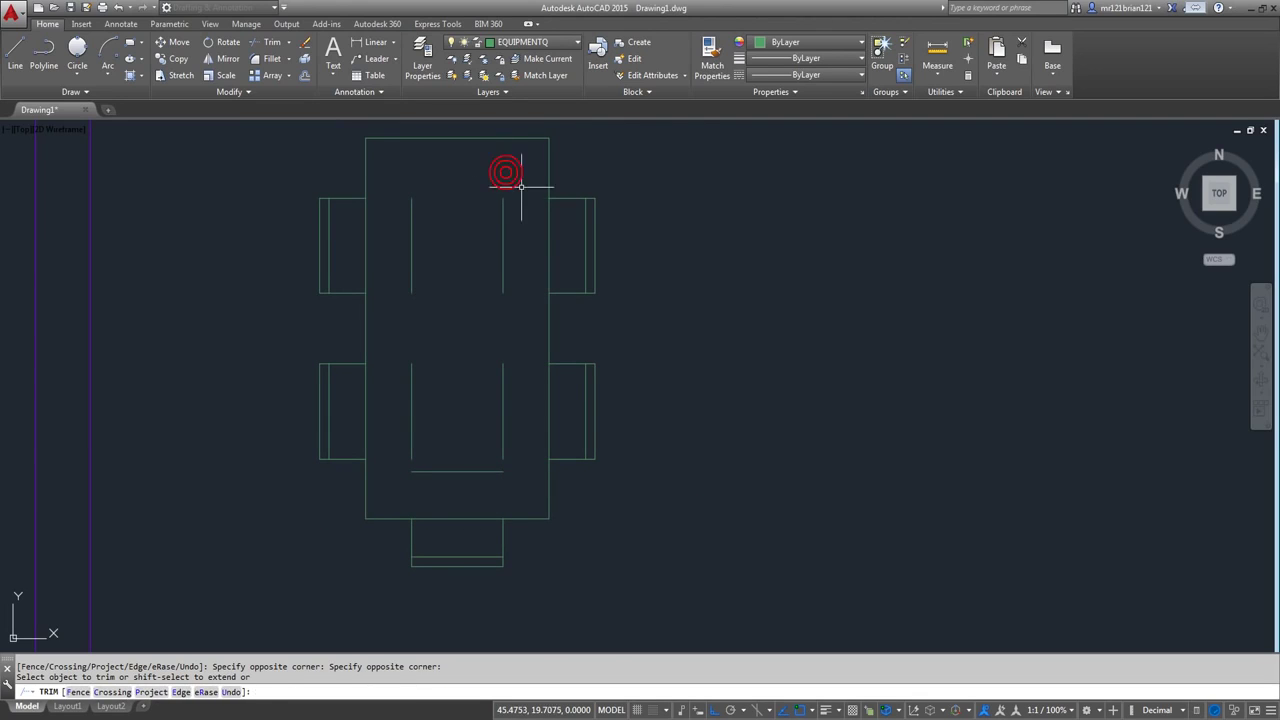
key(Escape)
- Erase the five leftover chair edge lines inside the table outline
click(520, 189)
click(400, 478)
key(Delete)
- Mirror the south chair across the table's horizontal midline to the north end, keeping the original chair
scroll(438, 497, down, 2)
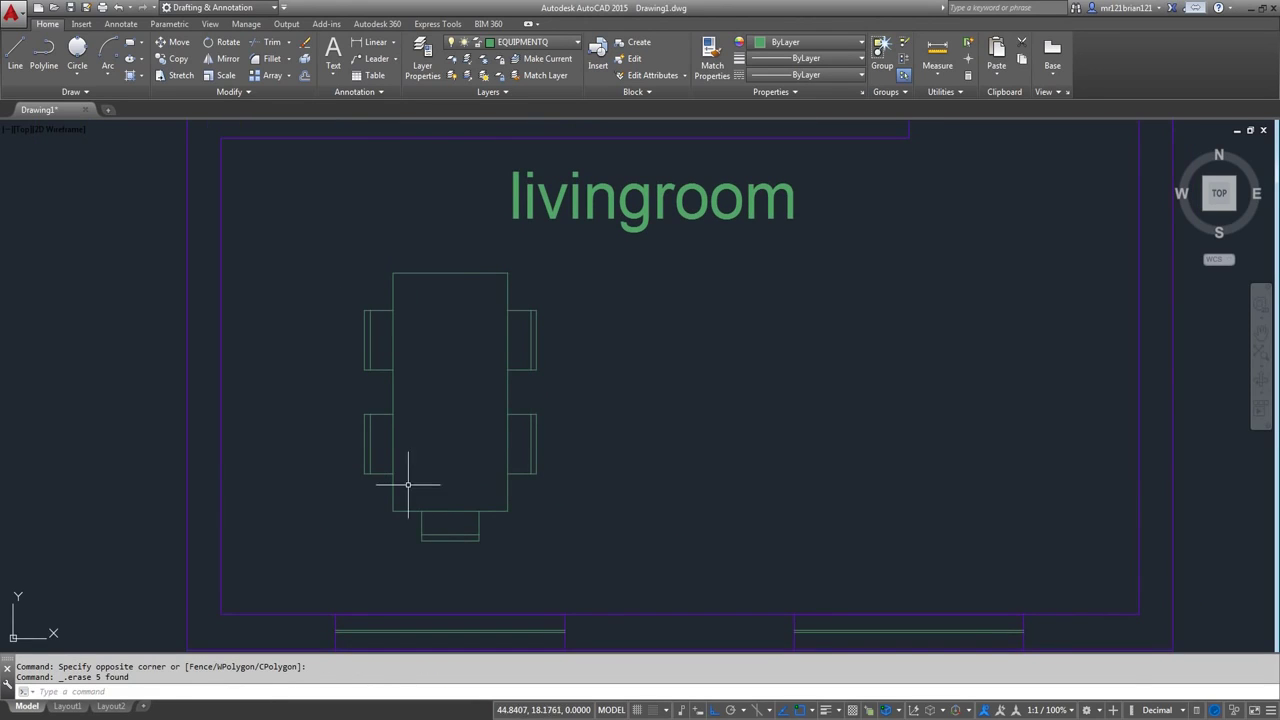
click(408, 491)
click(492, 555)
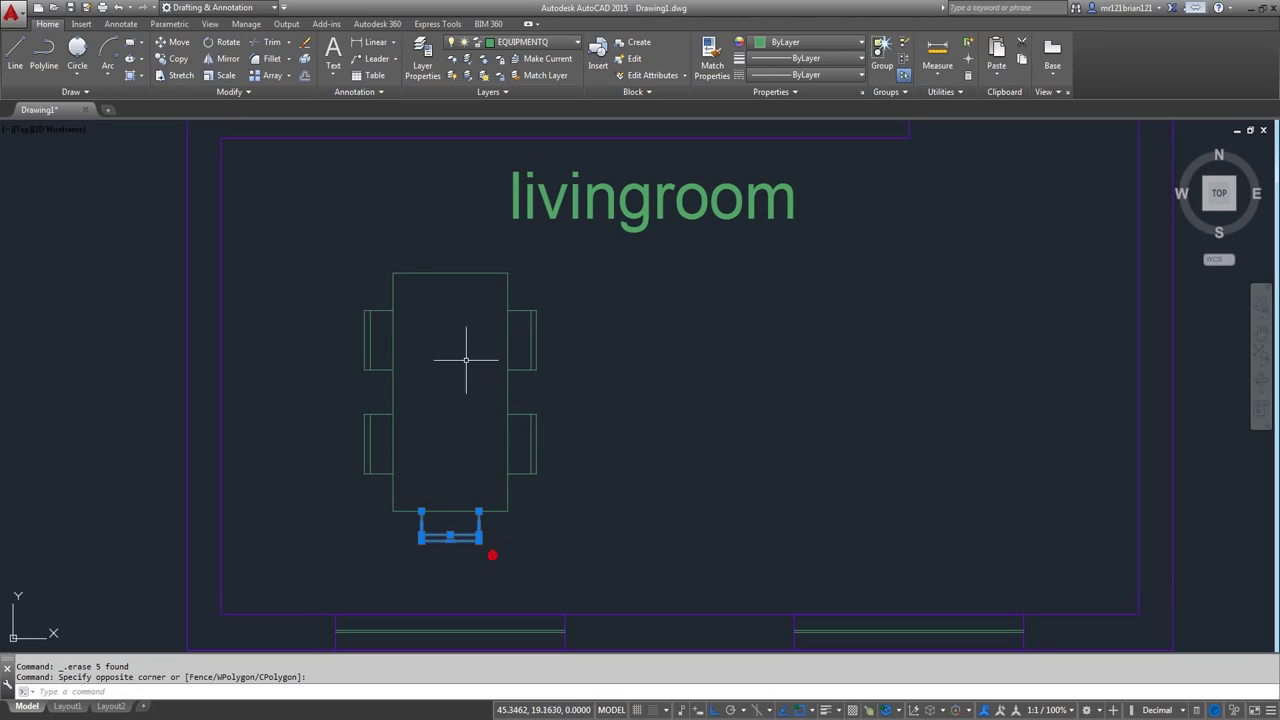
click(205, 58)
click(511, 394)
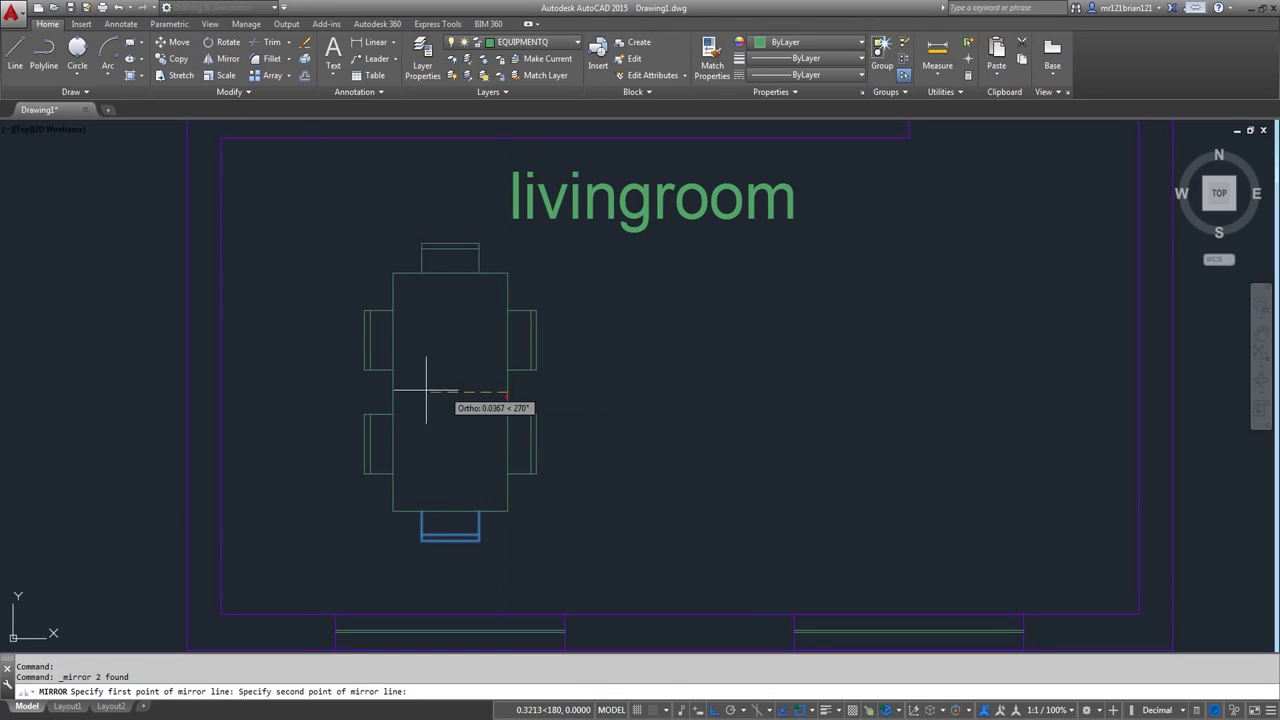
click(417, 386)
key(Return)
scroll(380, 280, down, 2)
click(314, 243)
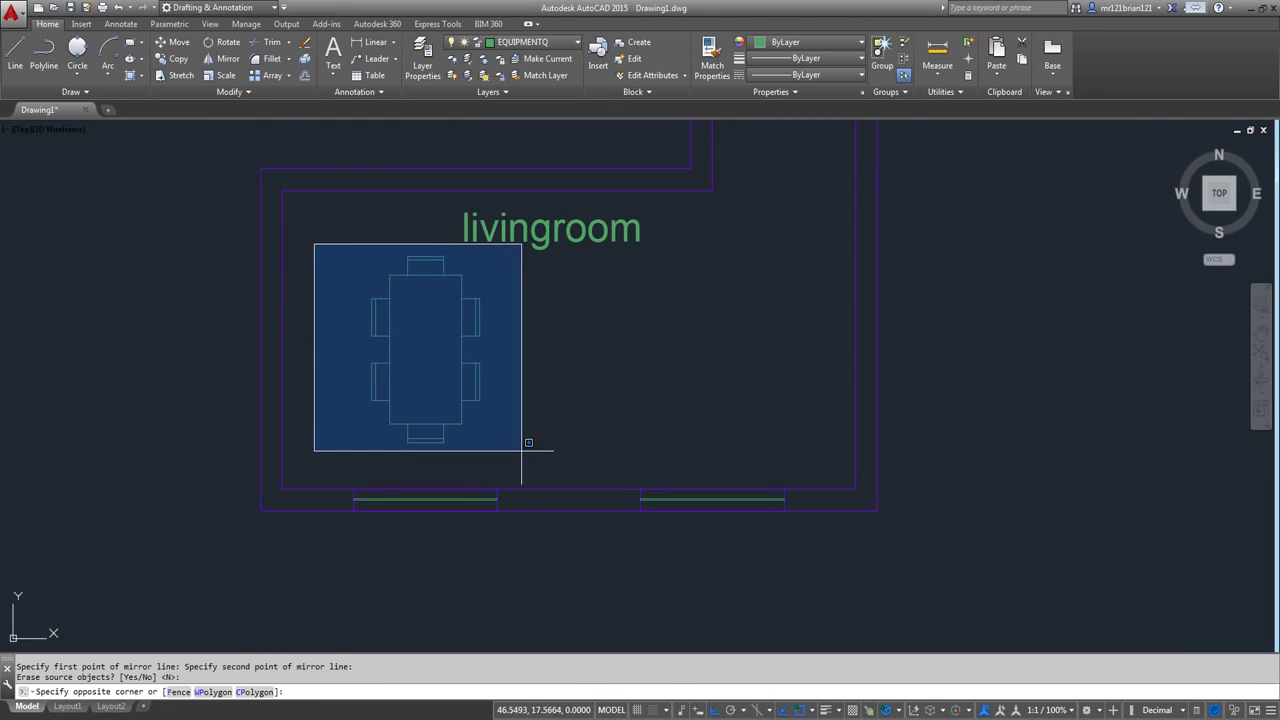
key(Escape)
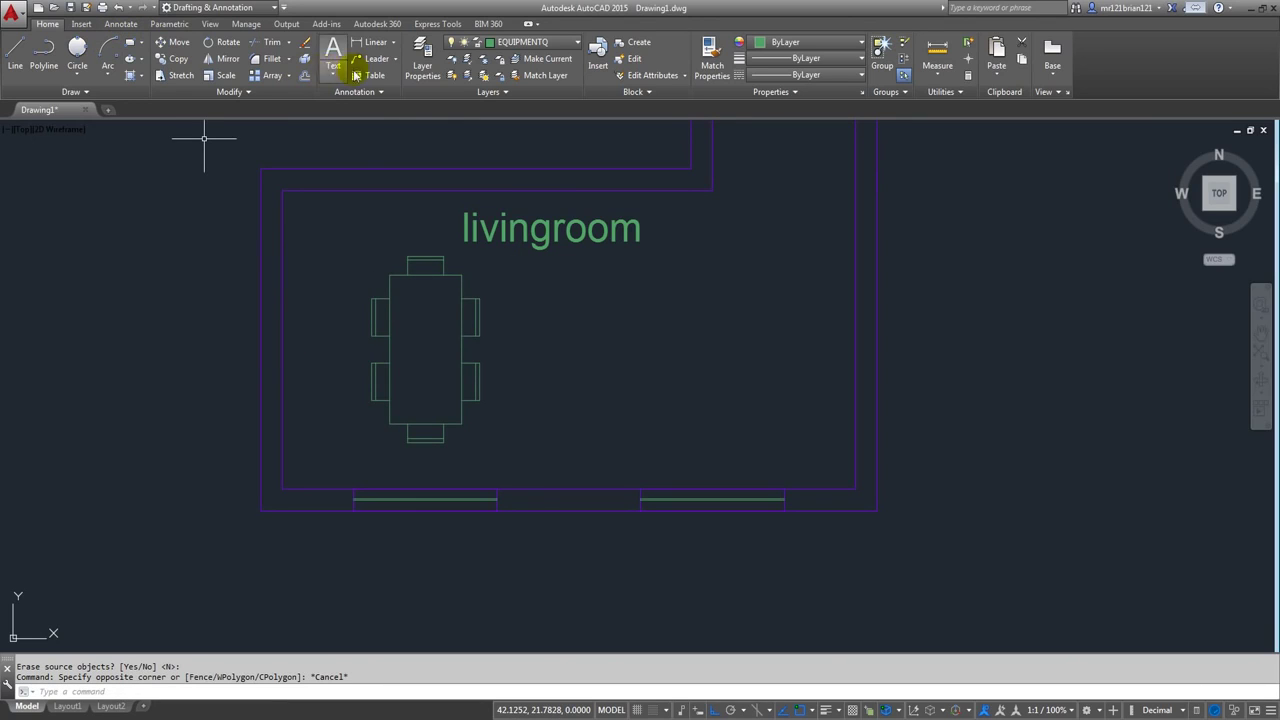
- Draw three circles near the middle of the table: two larger ones and a small one of about 0.06 radius beside them
scroll(409, 305, up, 2)
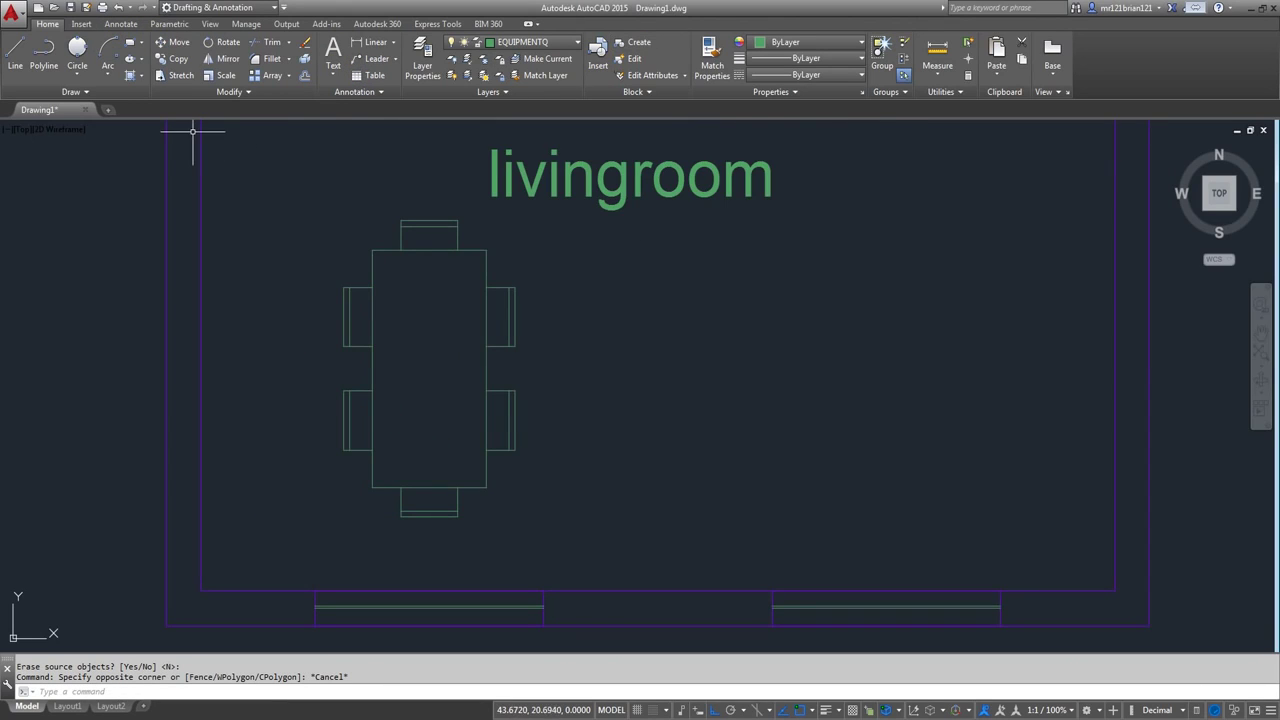
click(77, 68)
click(50, 96)
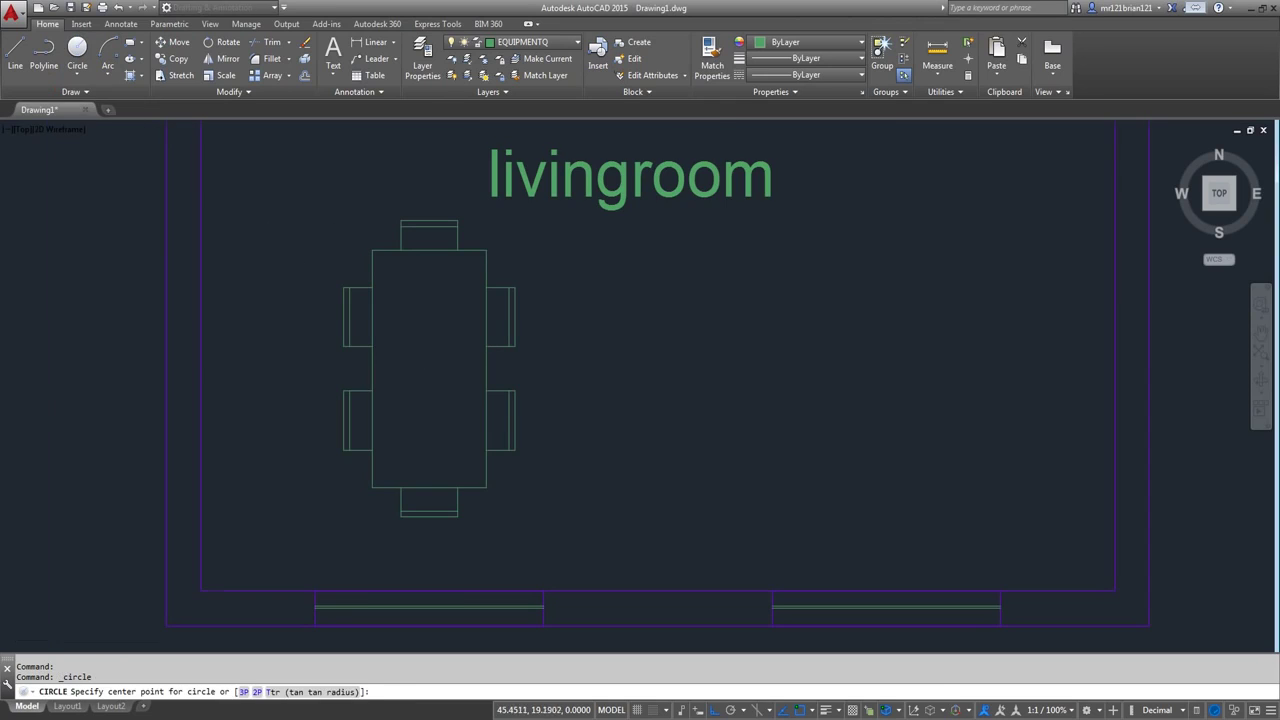
scroll(394, 363, up, 2)
click(395, 366)
click(407, 384)
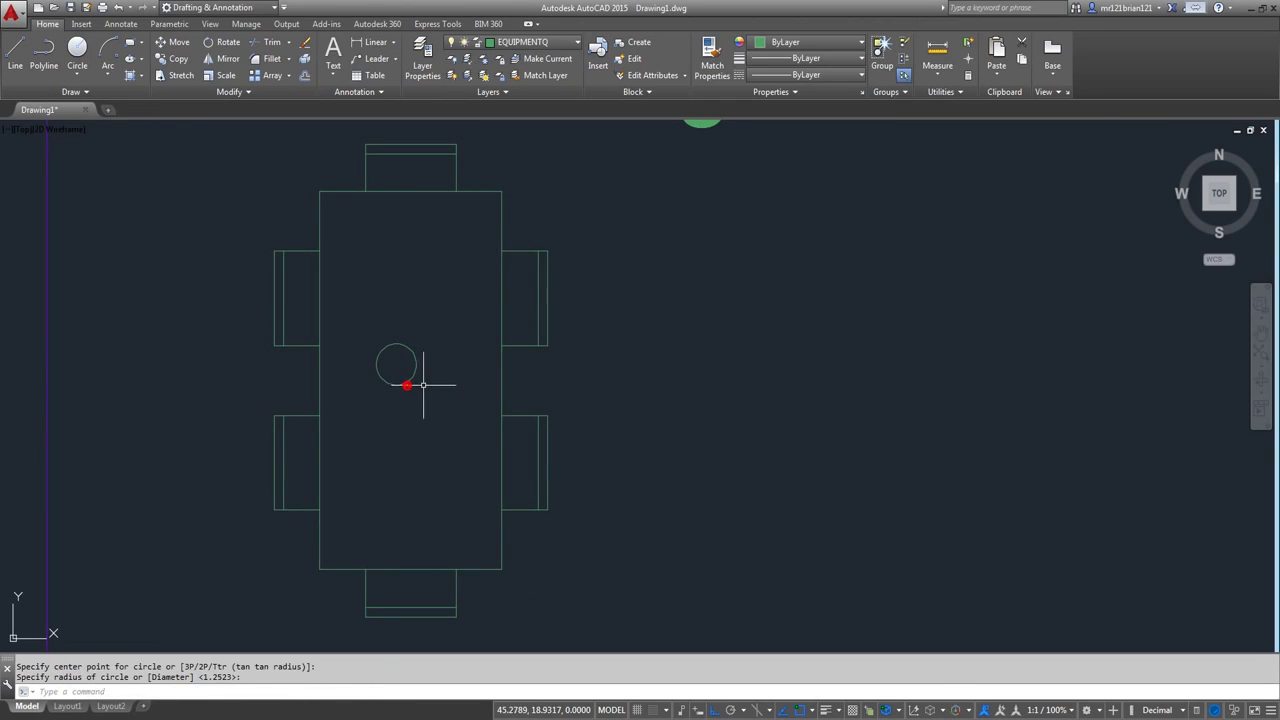
key(Return)
click(425, 384)
click(429, 396)
key(Return)
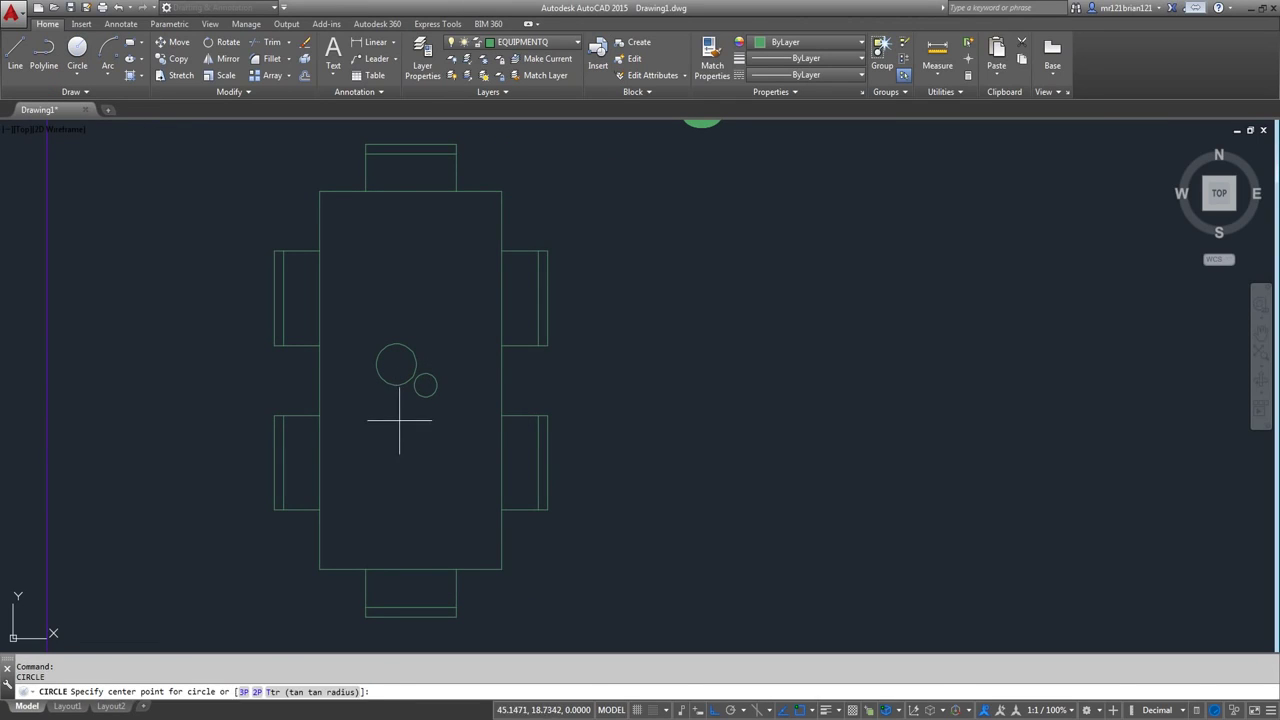
click(399, 420)
click(420, 441)
- Draw a closed 1 by 1 square with lines in the open area east of the dining table
scroll(335, 314, down, 4)
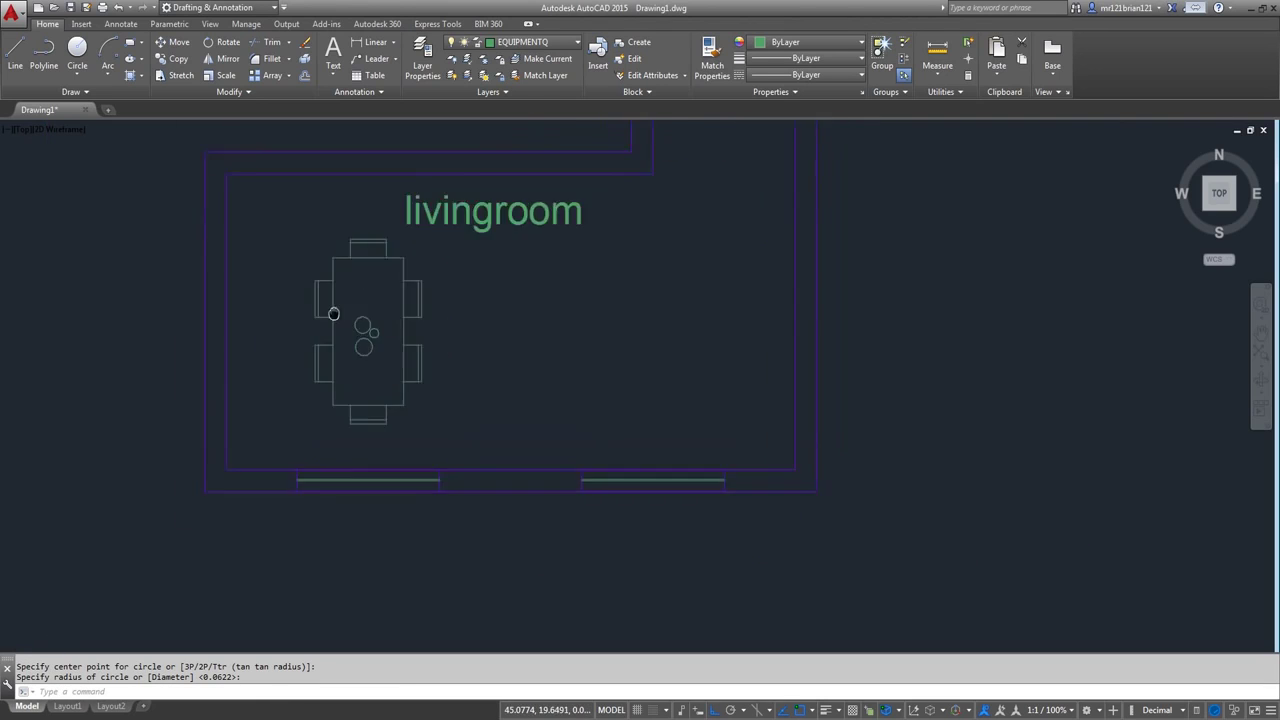
scroll(515, 356, up, 1)
scroll(380, 391, up, 6)
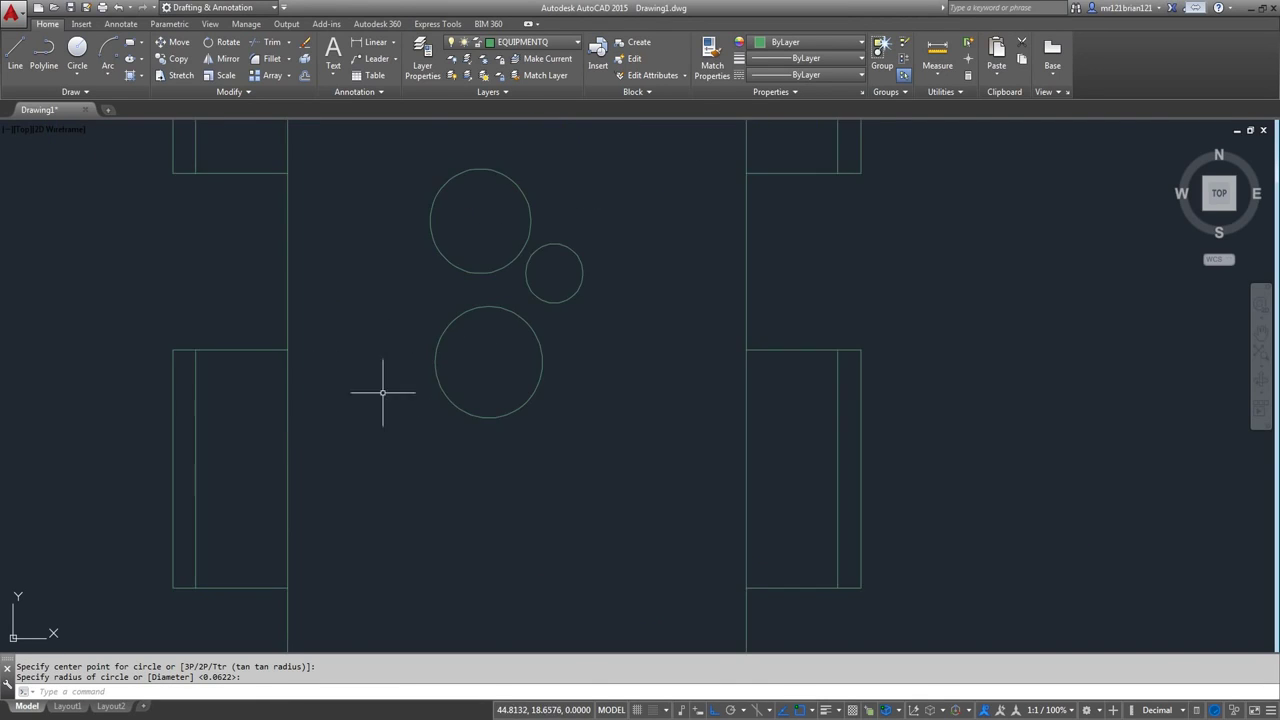
scroll(829, 214, down, 6)
middle_drag(672, 276, 504, 337)
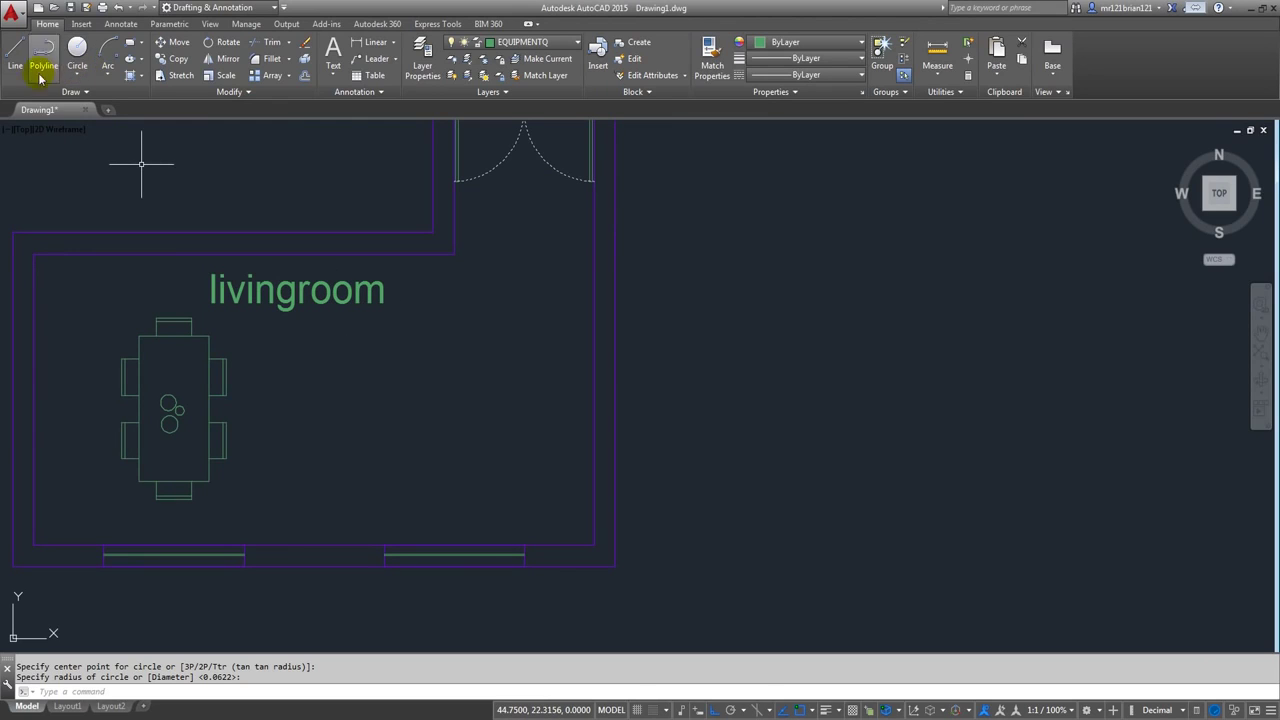
click(18, 50)
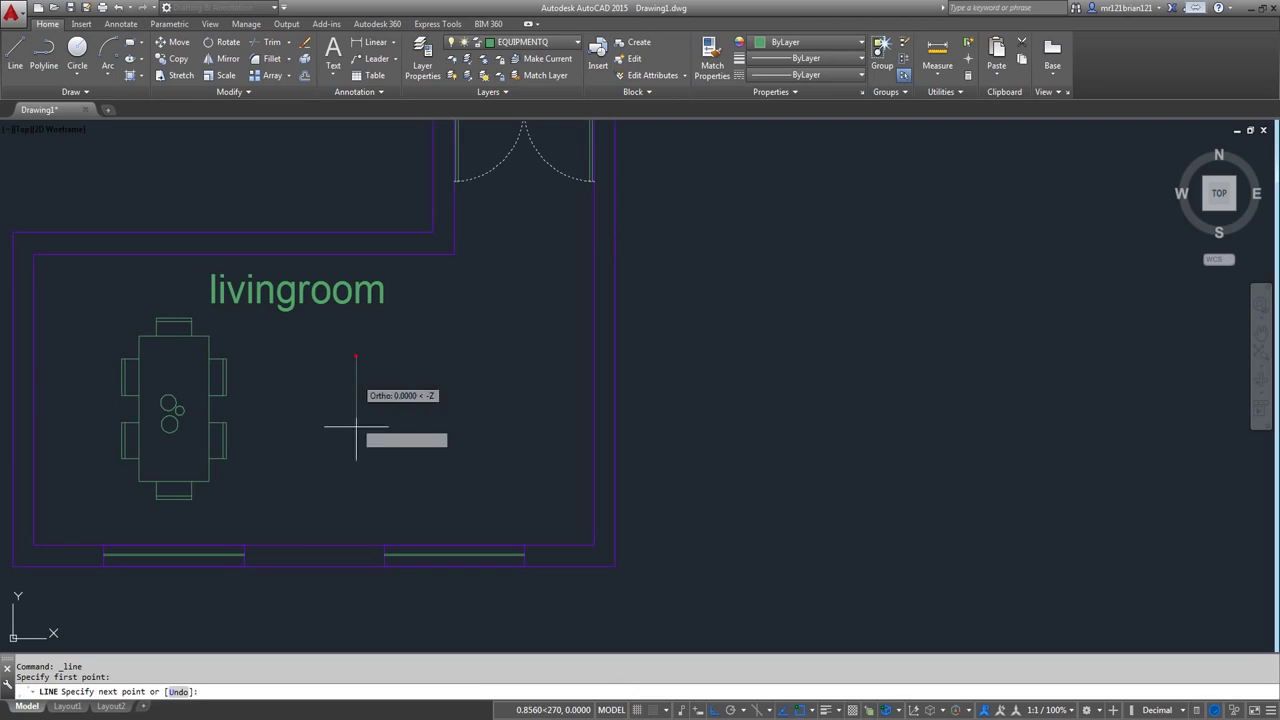
click(355, 374)
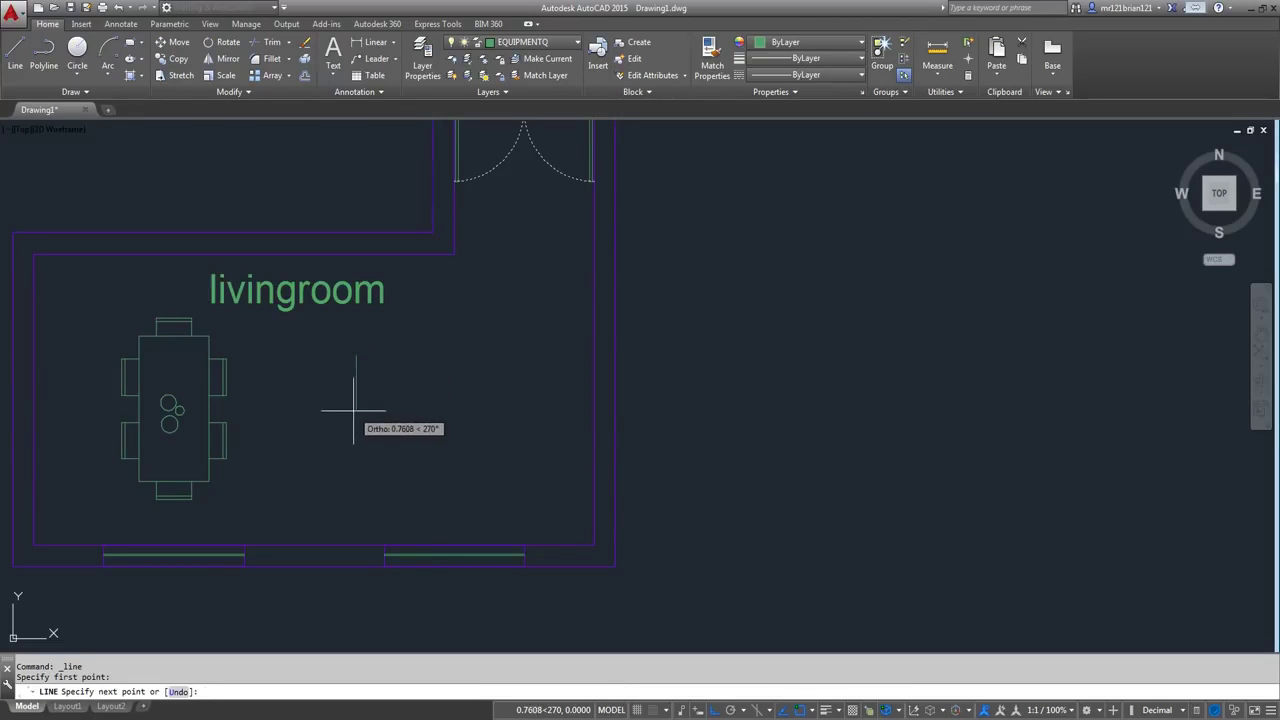
text(1)
key(Return)
text(1)
key(Return)
text(1)
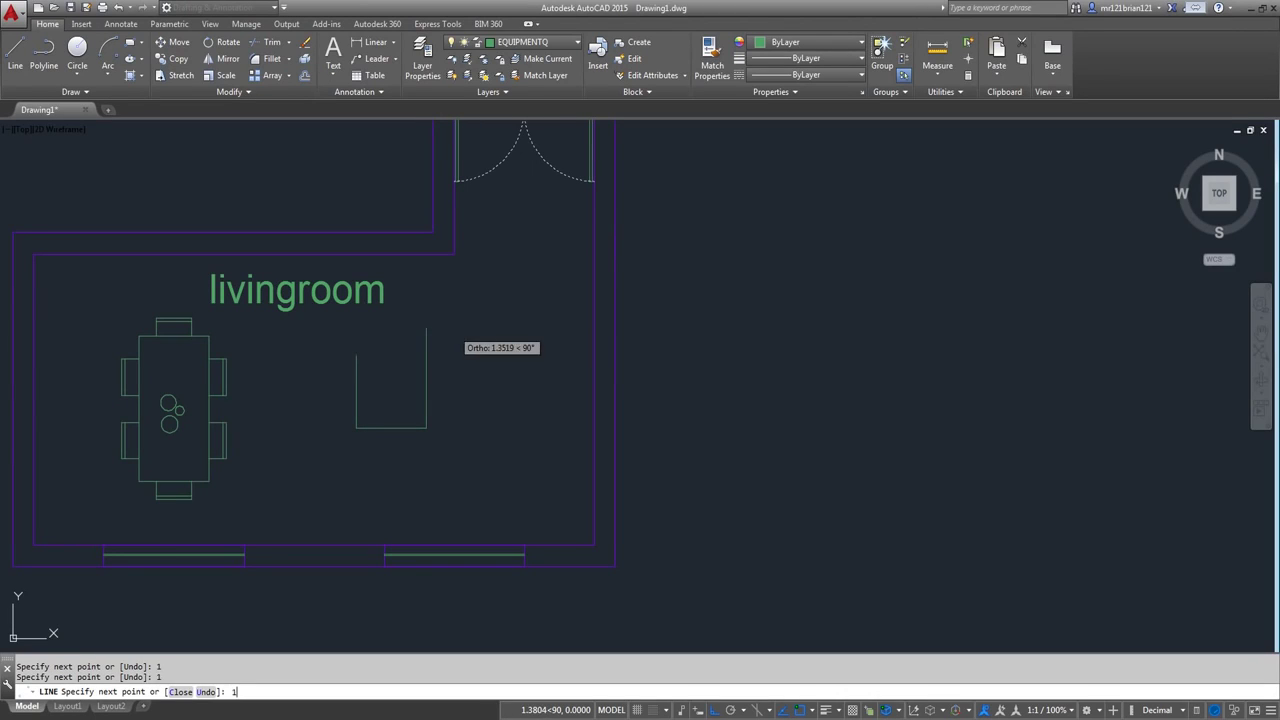
key(Return)
scroll(555, 358, down, 3)
scroll(491, 366, up, 3)
key(Return)
- Scale the square by a factor of .8 from a base point inside it
click(498, 343)
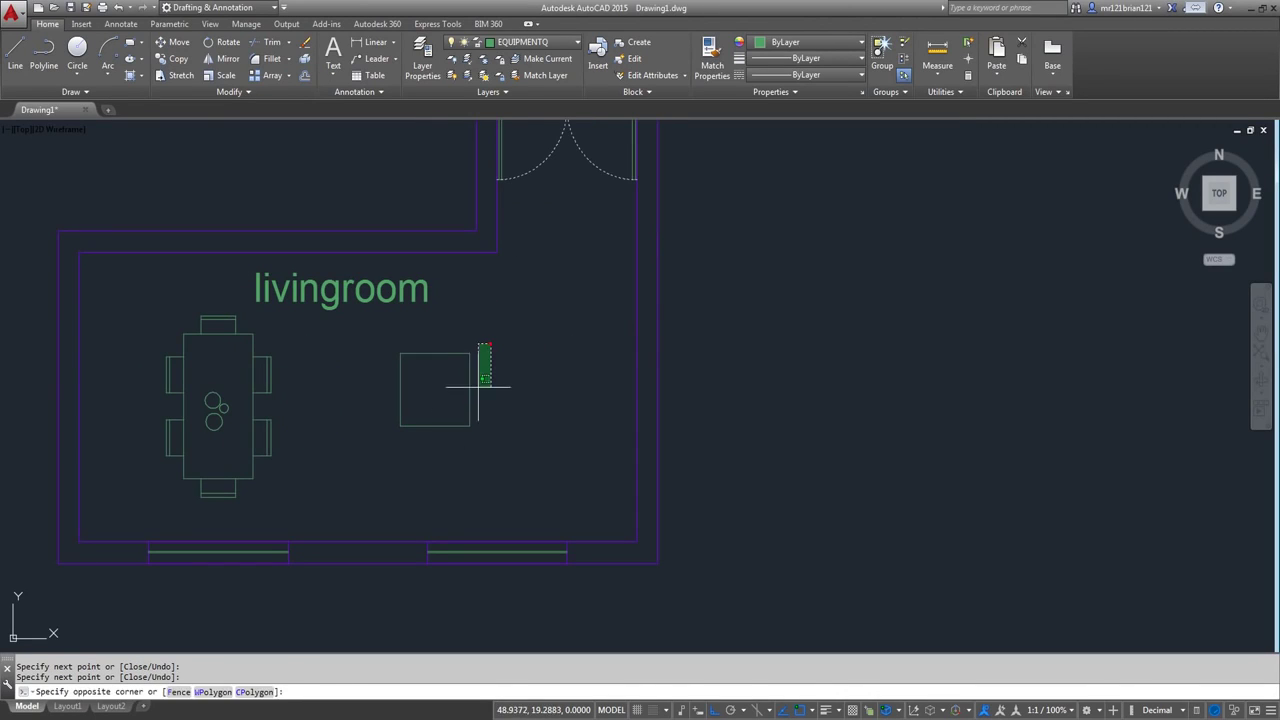
click(463, 405)
click(536, 370)
click(306, 496)
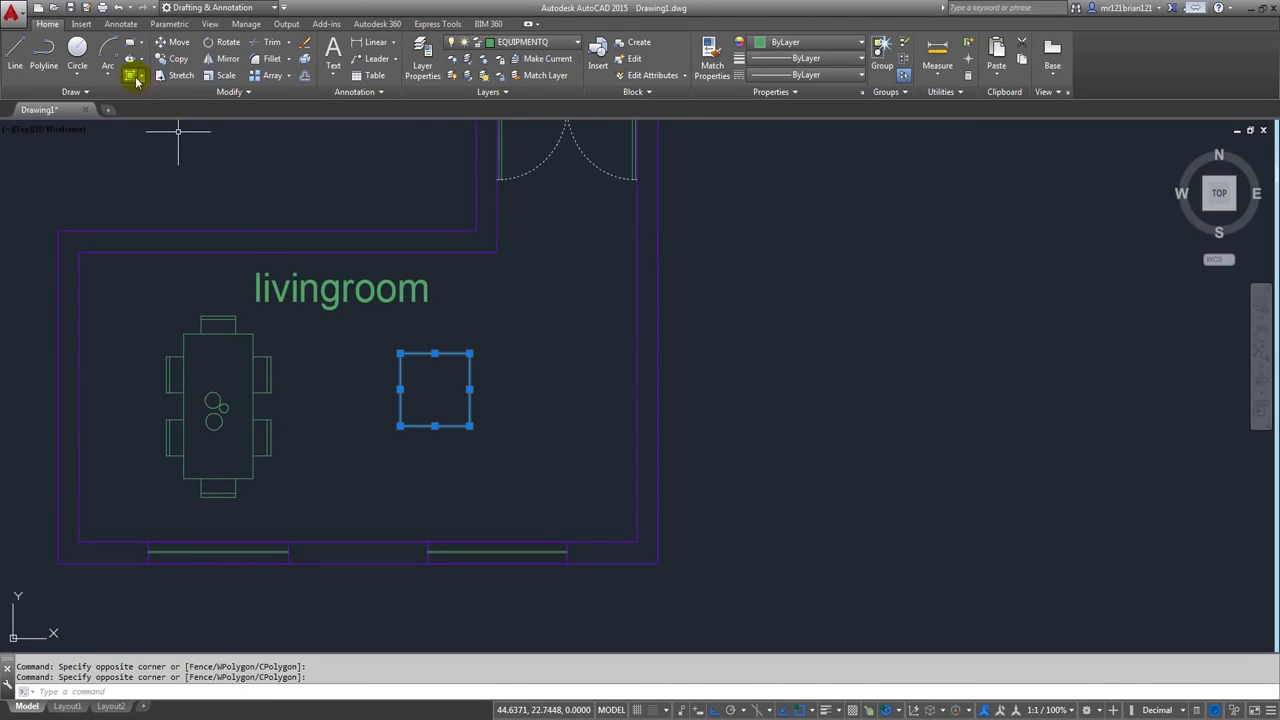
click(220, 75)
click(451, 389)
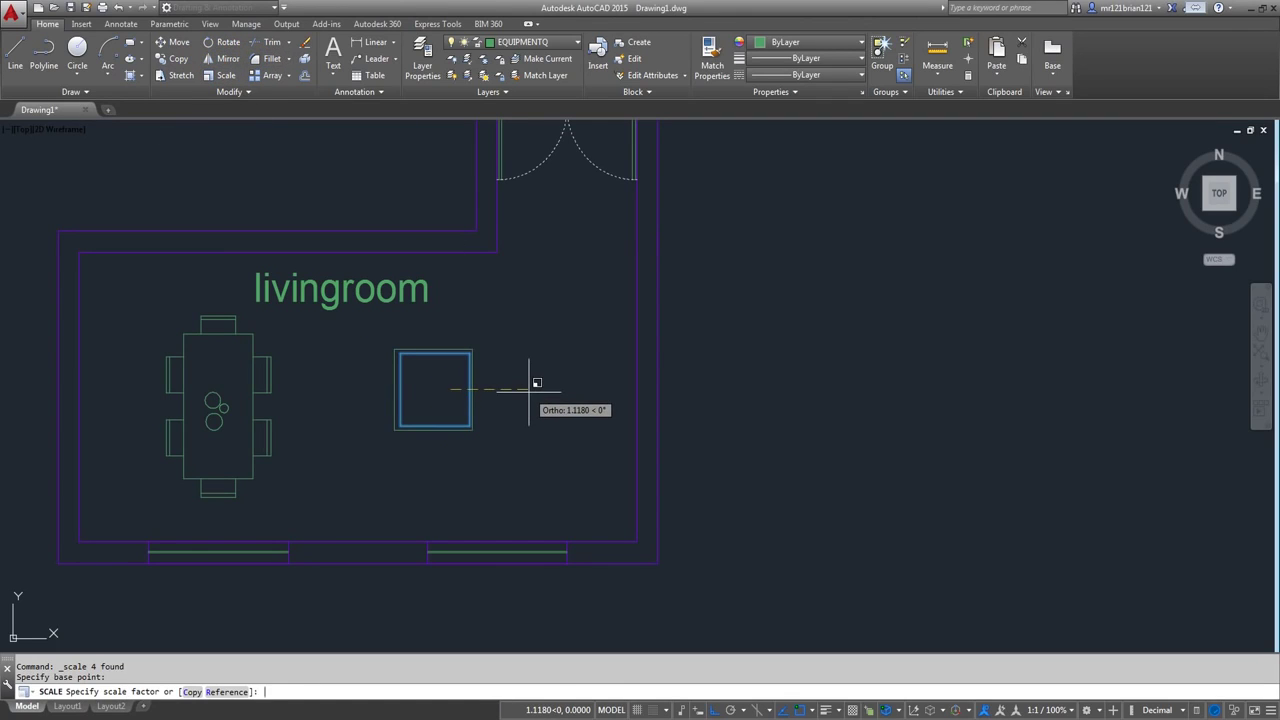
text(.8)
key(Return)
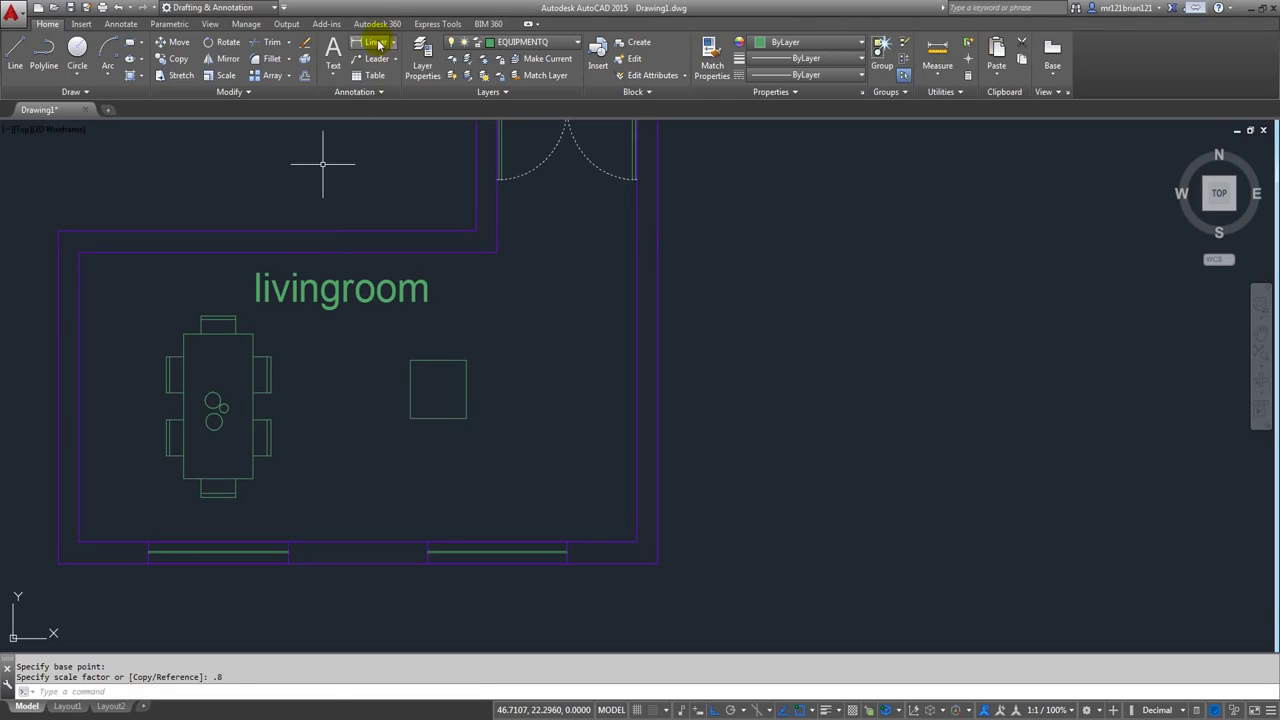
- Place a linear dimension on the square's upper edge to check its width and erase that dimension
click(376, 43)
click(410, 360)
click(466, 360)
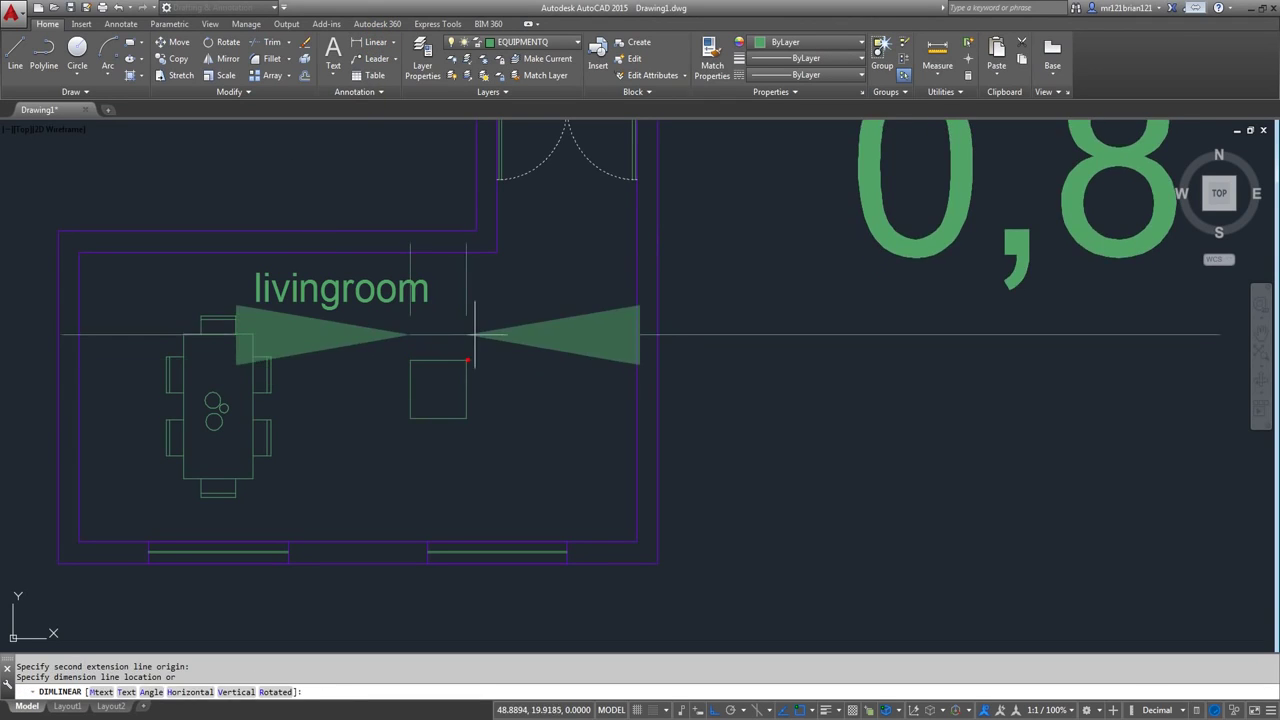
click(518, 330)
scroll(634, 299, down, 2)
scroll(566, 288, up, 2)
drag(568, 287, 530, 387)
key(Delete)
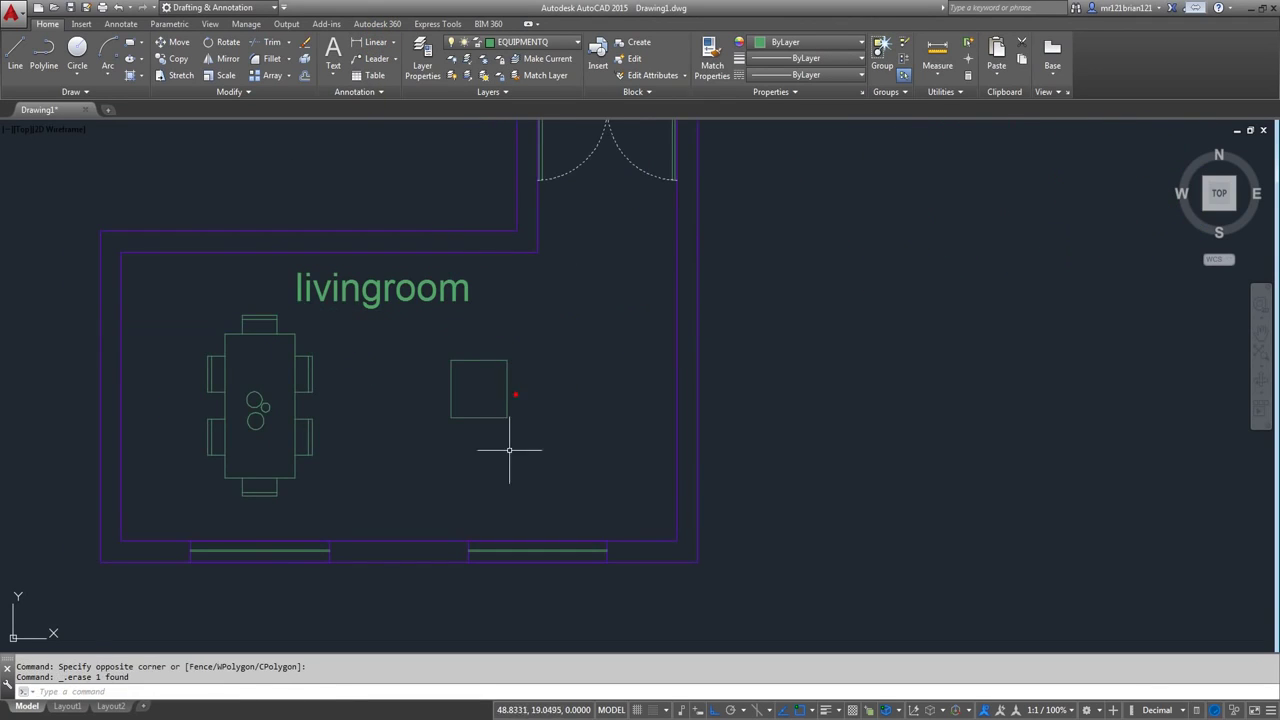
- Move the square a short distance straight north
scroll(522, 390, up, 2)
click(583, 280)
click(388, 464)
middle_drag(411, 470, 403, 434)
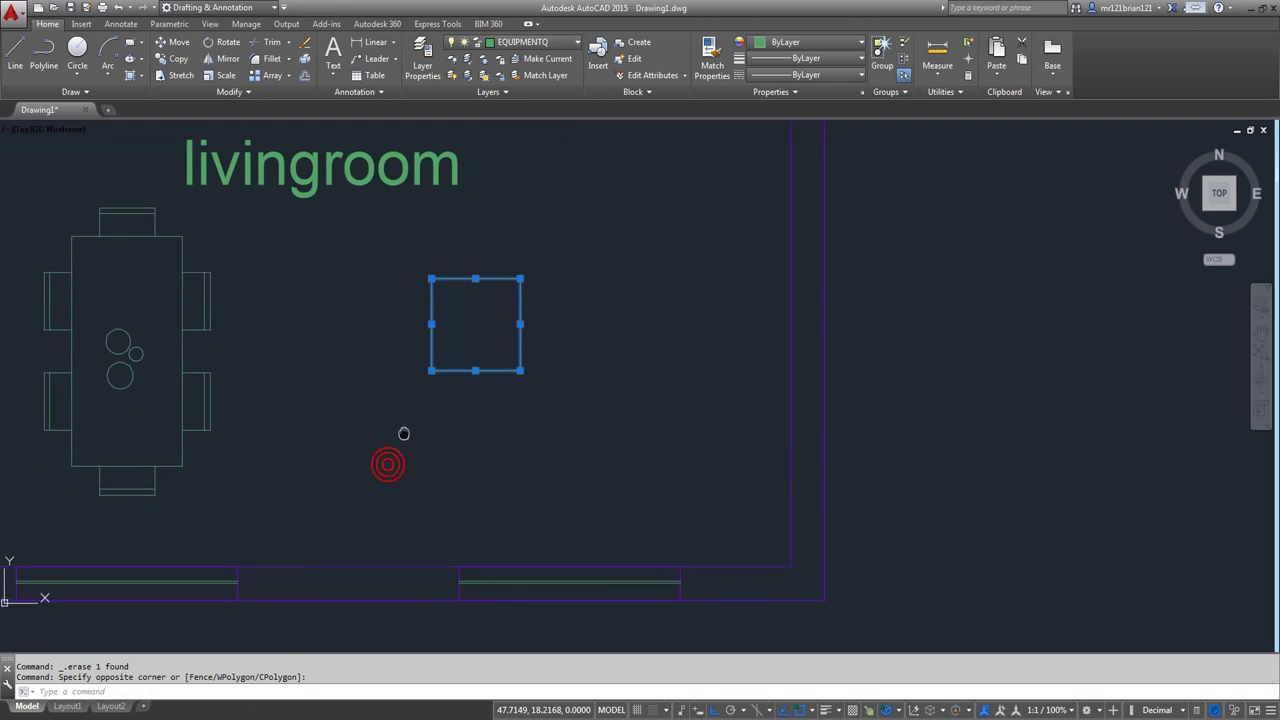
text(m)
key(space)
click(502, 414)
click(490, 386)
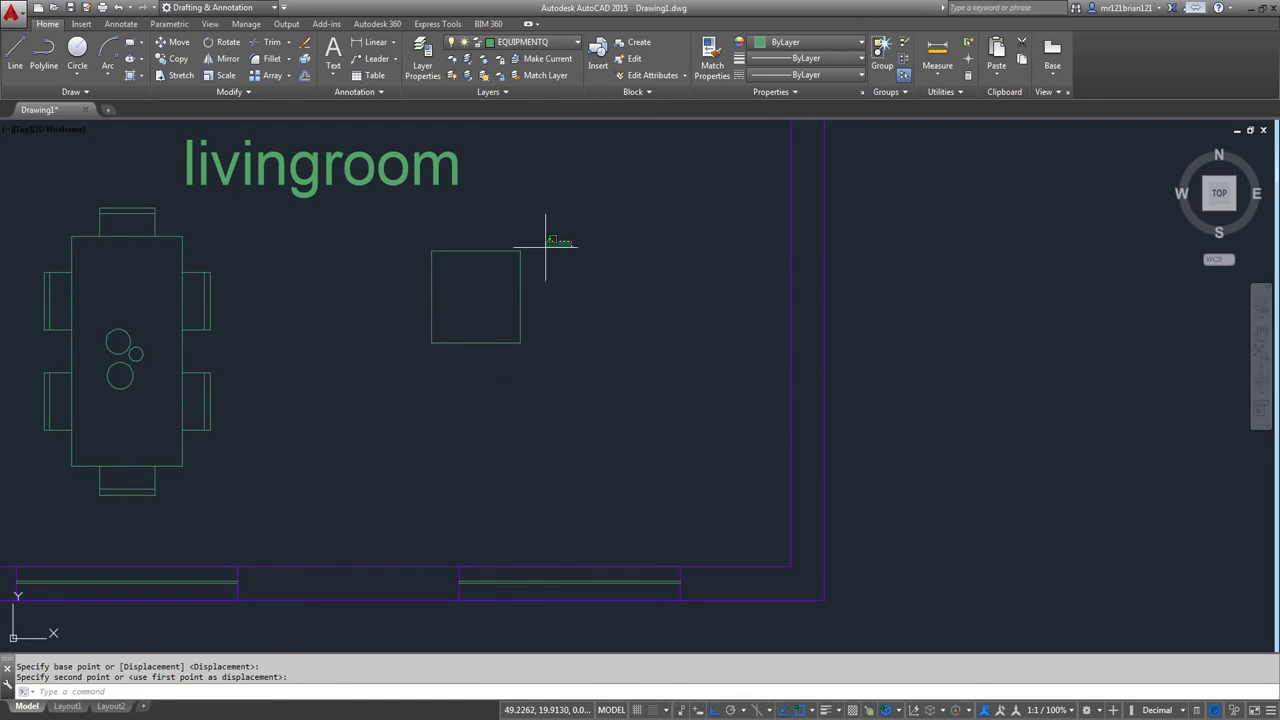
- Copy the square straight south, leaving a small gap between the two squares
drag(545, 241, 332, 408)
click(176, 60)
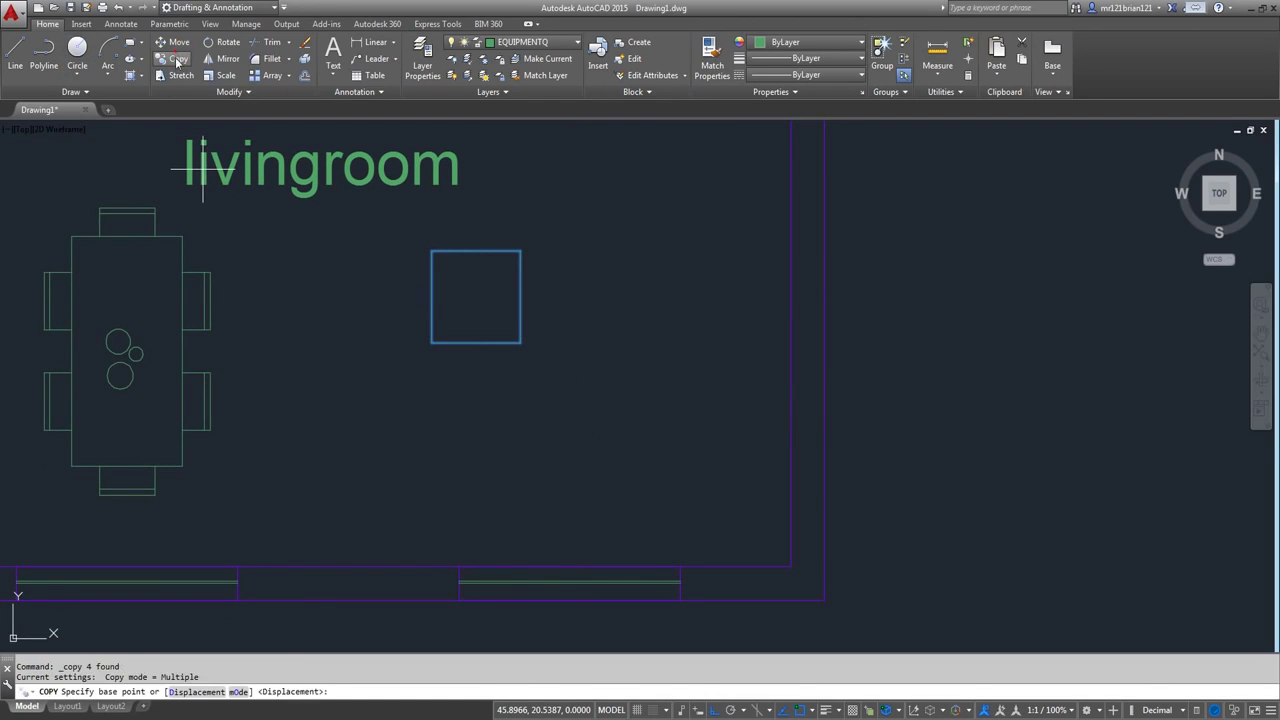
click(410, 385)
click(410, 505)
scroll(372, 374, down, 3)
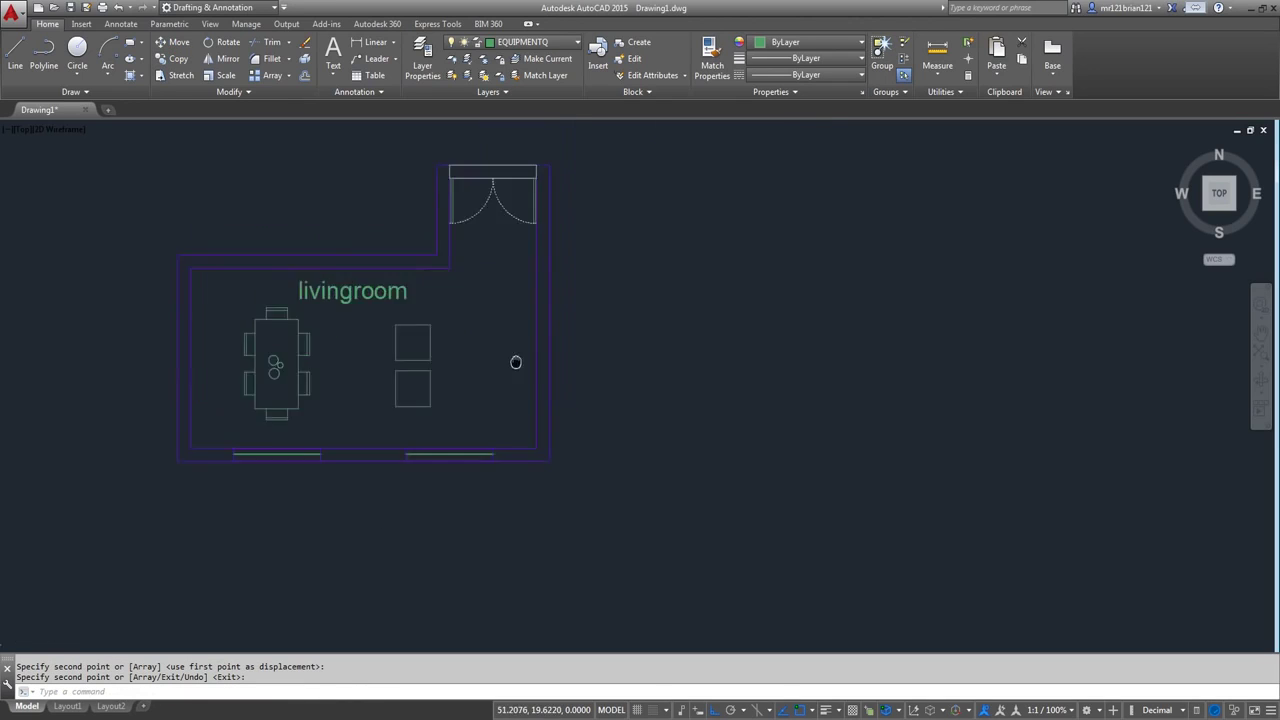
- Draw a closed polyline rectangle 1 wide and 2 long near the east wall, beside the two squares
scroll(515, 362, up, 2)
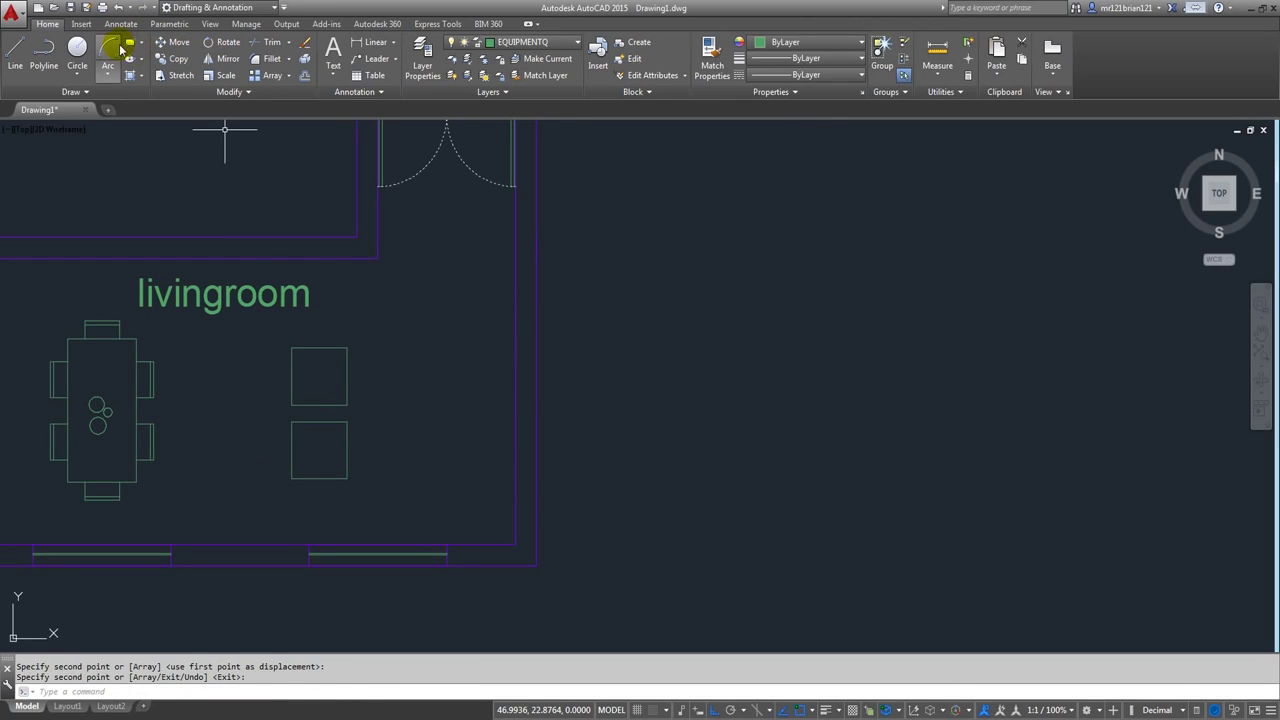
click(44, 50)
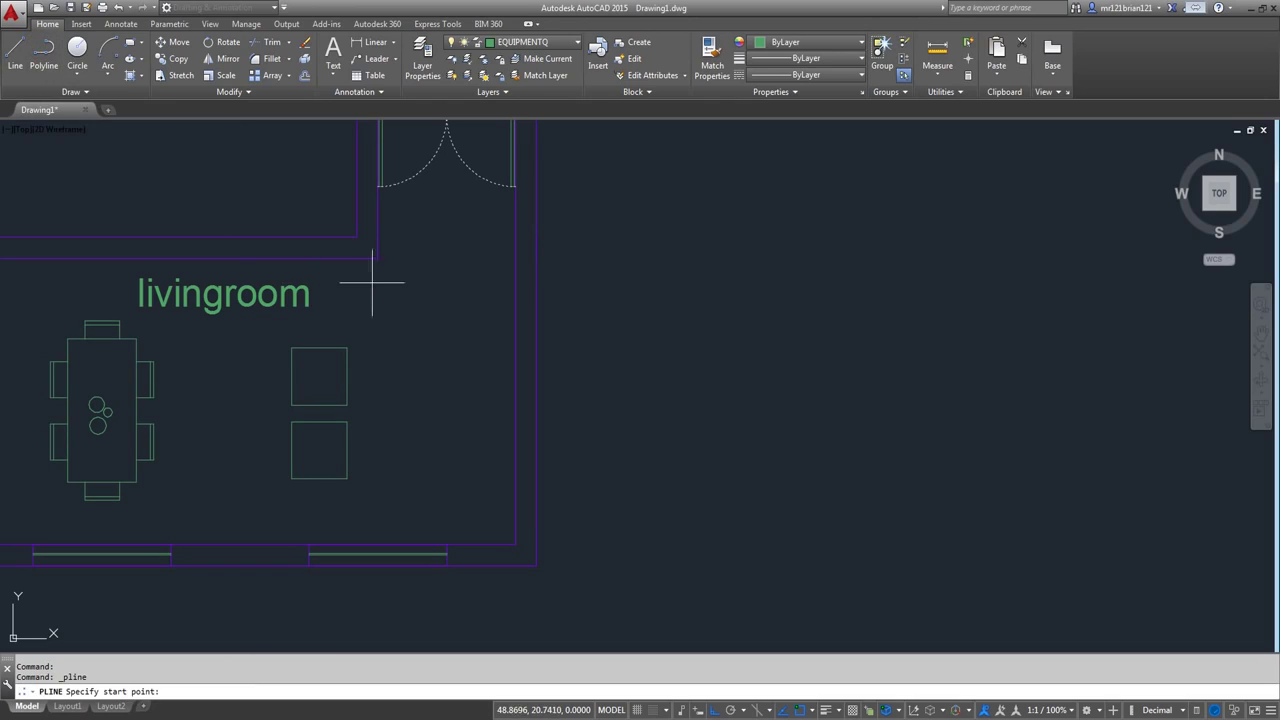
click(448, 340)
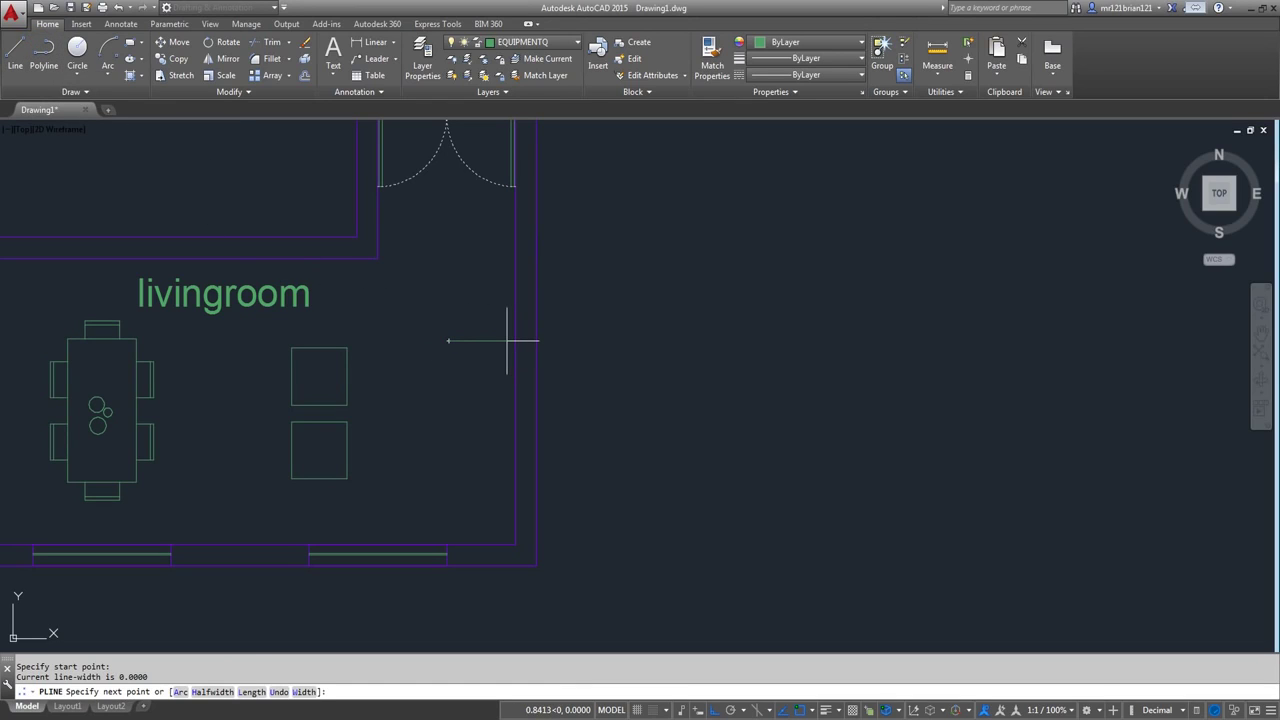
text(1)
key(Return)
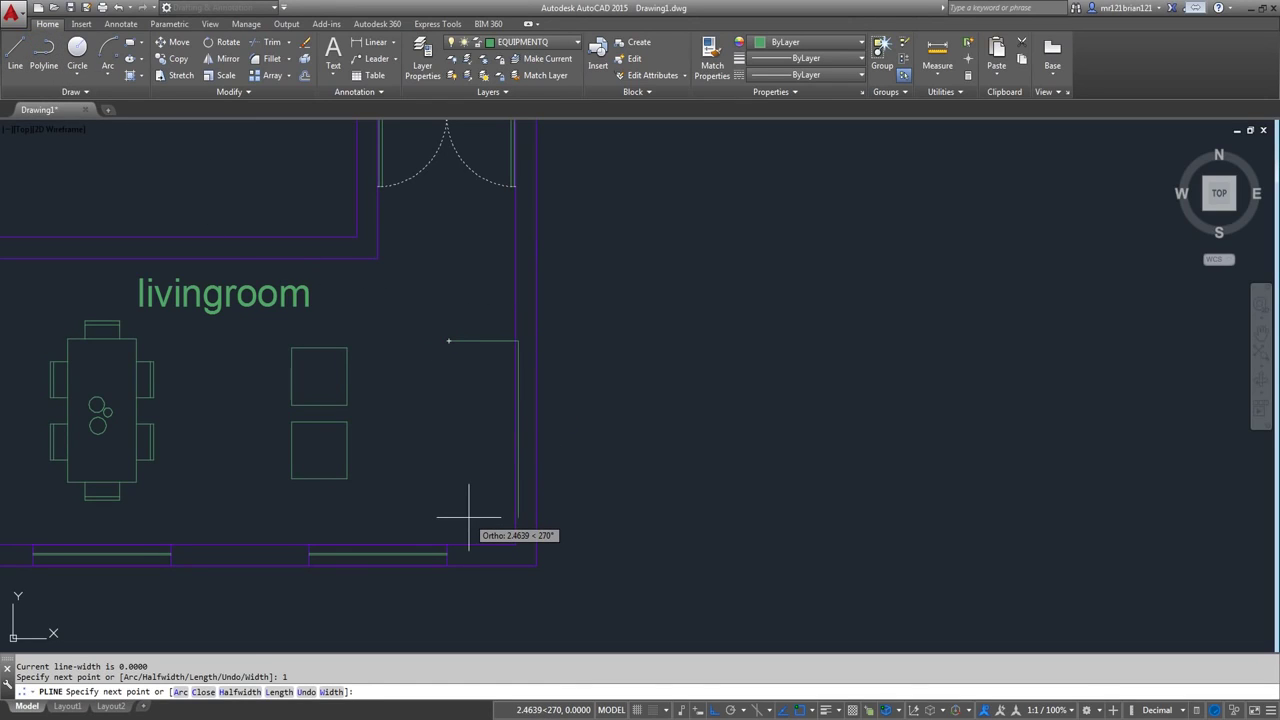
text(2)
key(Return)
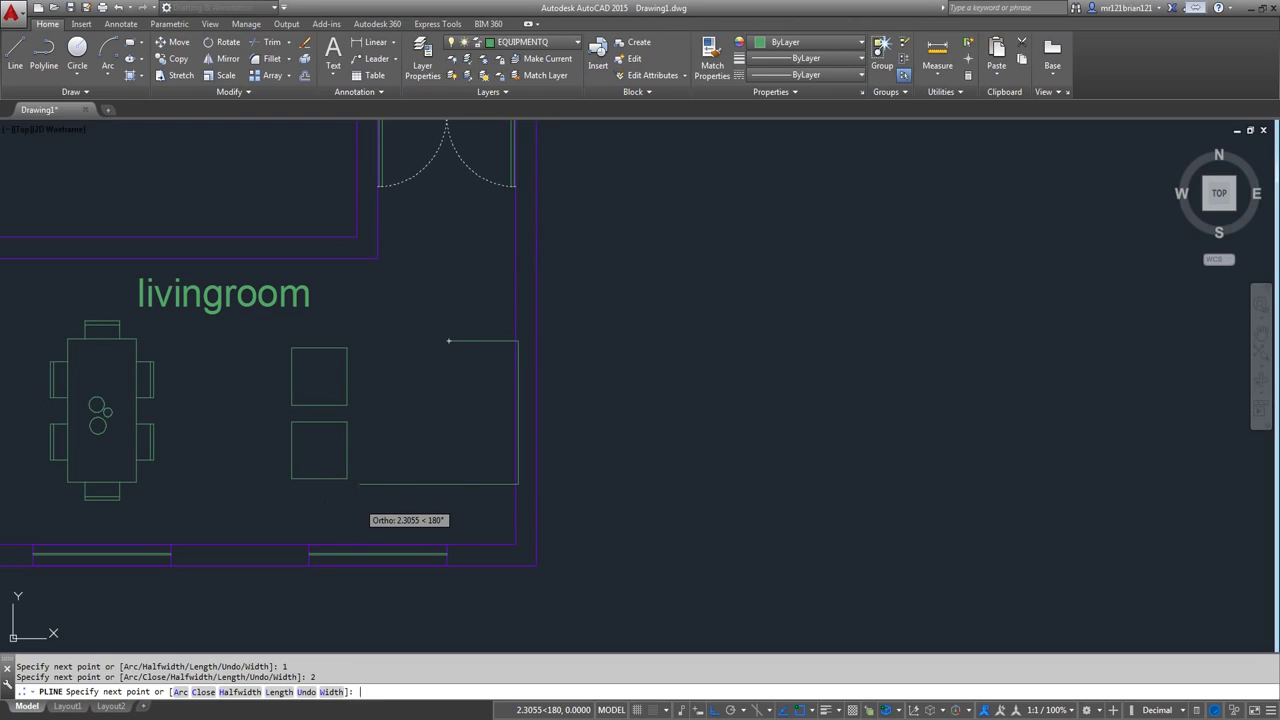
text(1)
key(Return)
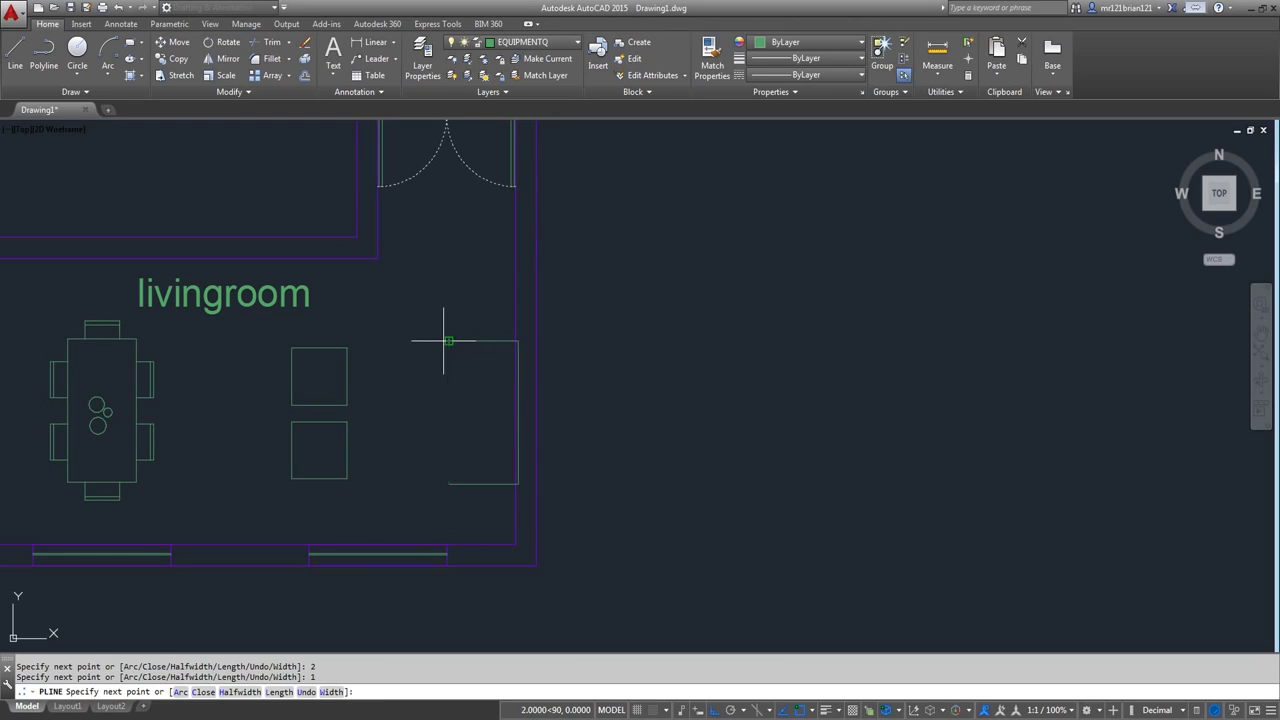
click(444, 341)
key(Return)
- Move the 1 by 2 rectangle slightly west so it clears the inner face of the east wall
middle_drag(475, 410, 460, 343)
click(455, 330)
click(418, 343)
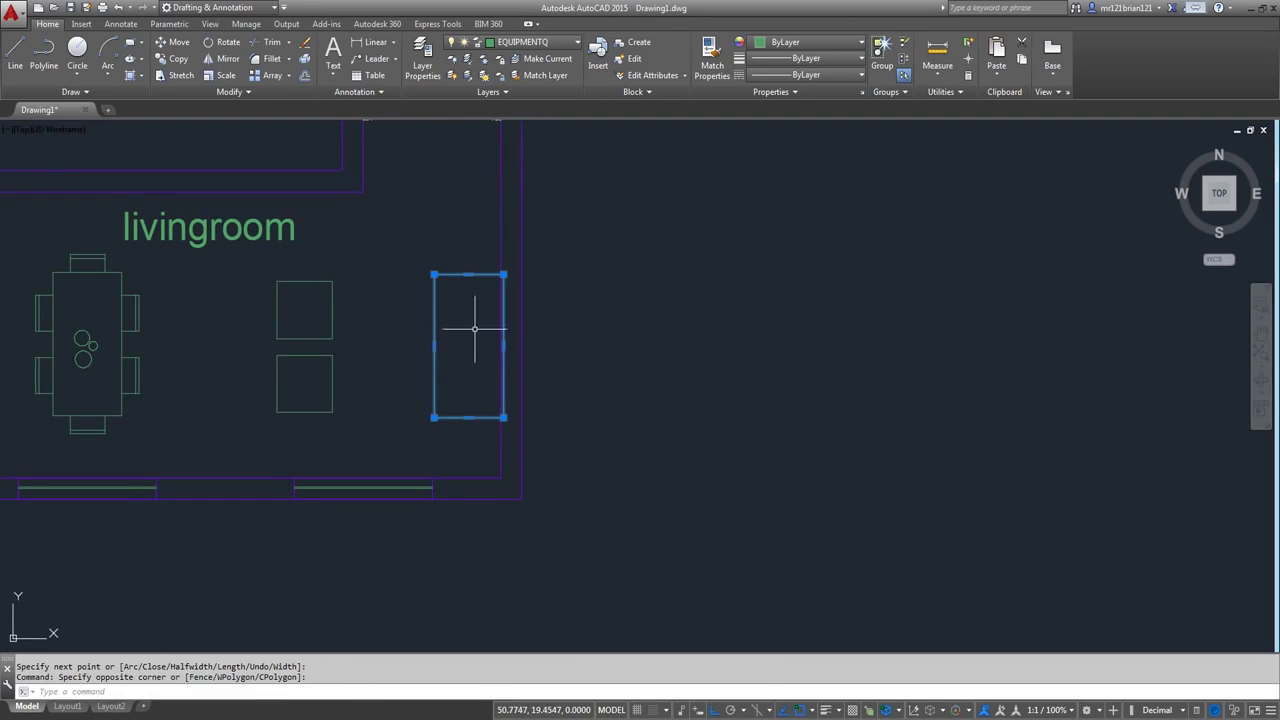
click(172, 42)
scroll(378, 294, up, 2)
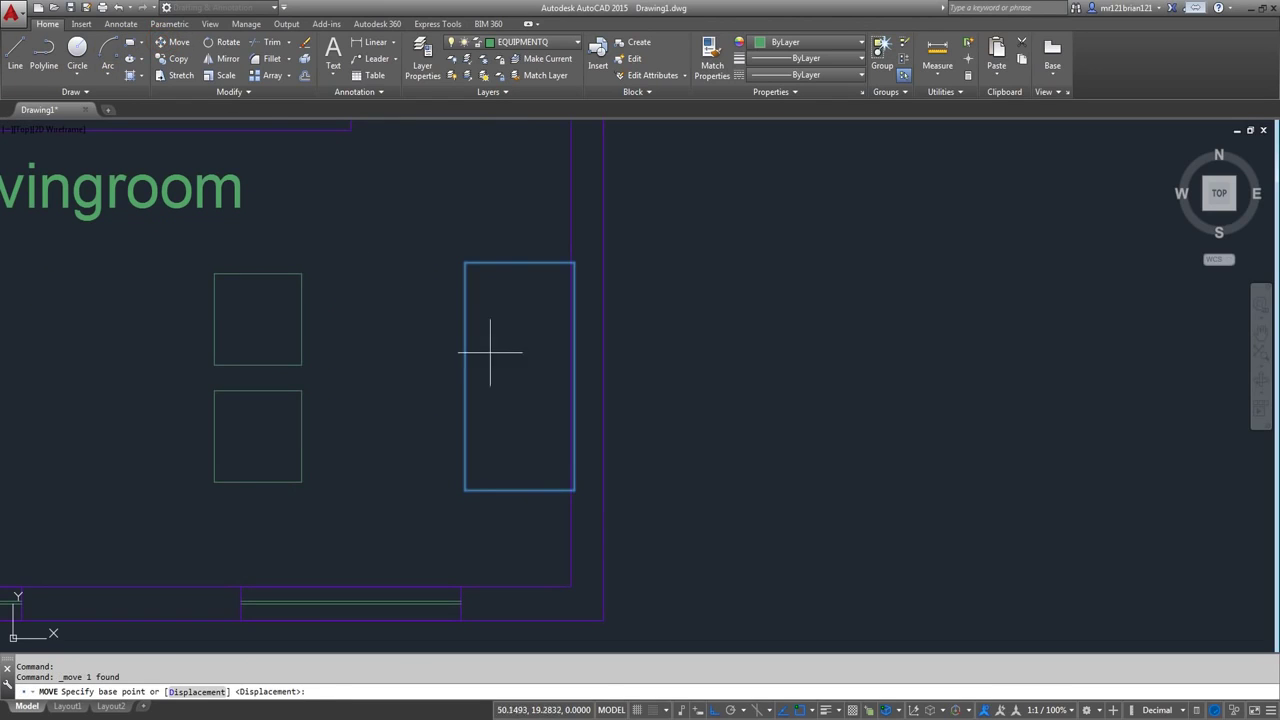
click(500, 355)
click(487, 355)
- Move the 1 by 2 rectangle slightly north along the east wall
click(498, 229)
click(488, 286)
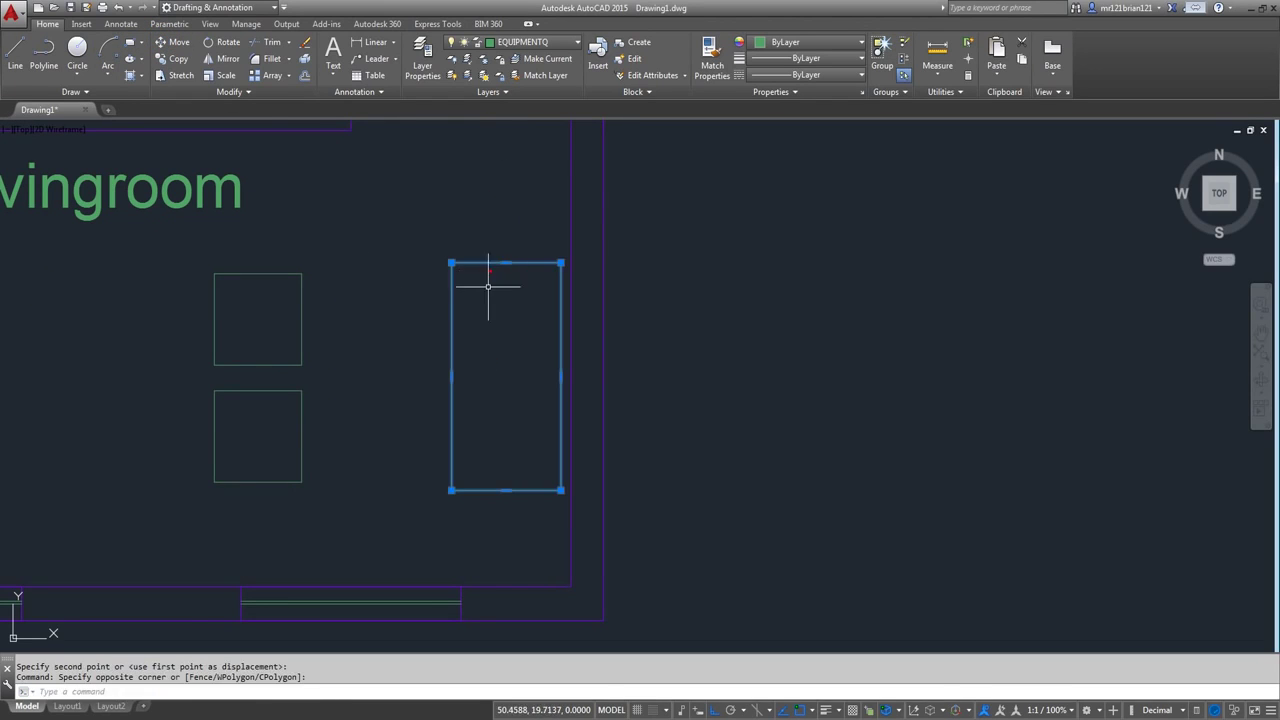
key(Return)
click(515, 327)
click(517, 323)
- Shift the 1 by 2 rectangle slightly east and back west, leaving it just clear of the east wall
click(526, 197)
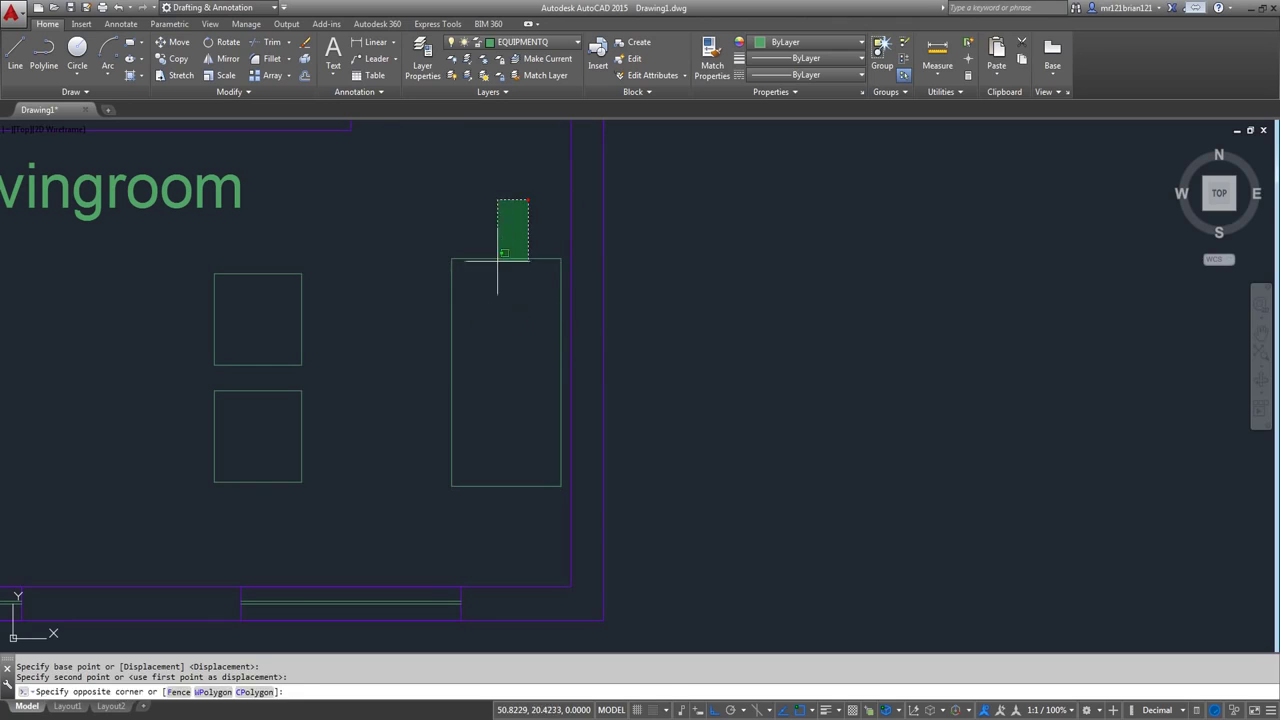
click(497, 272)
key(Return)
click(488, 357)
click(498, 364)
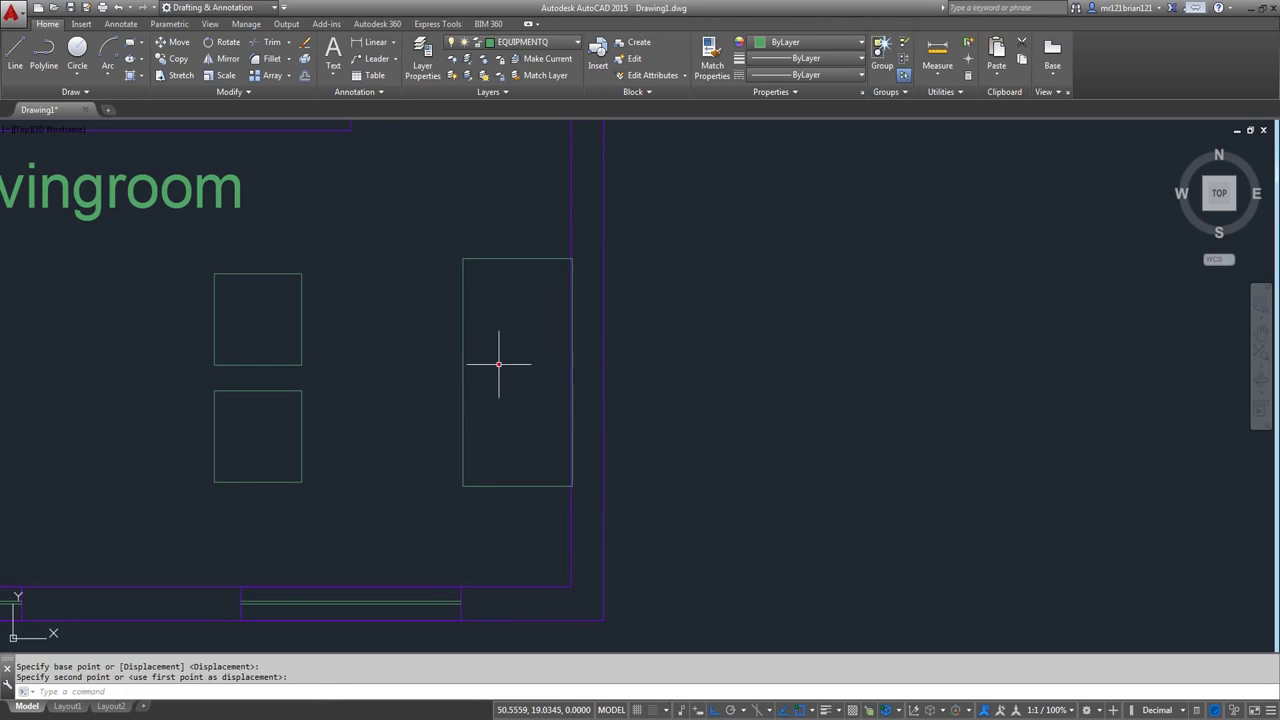
click(519, 234)
click(437, 296)
key(Return)
click(474, 384)
click(461, 386)
click(486, 251)
click(455, 299)
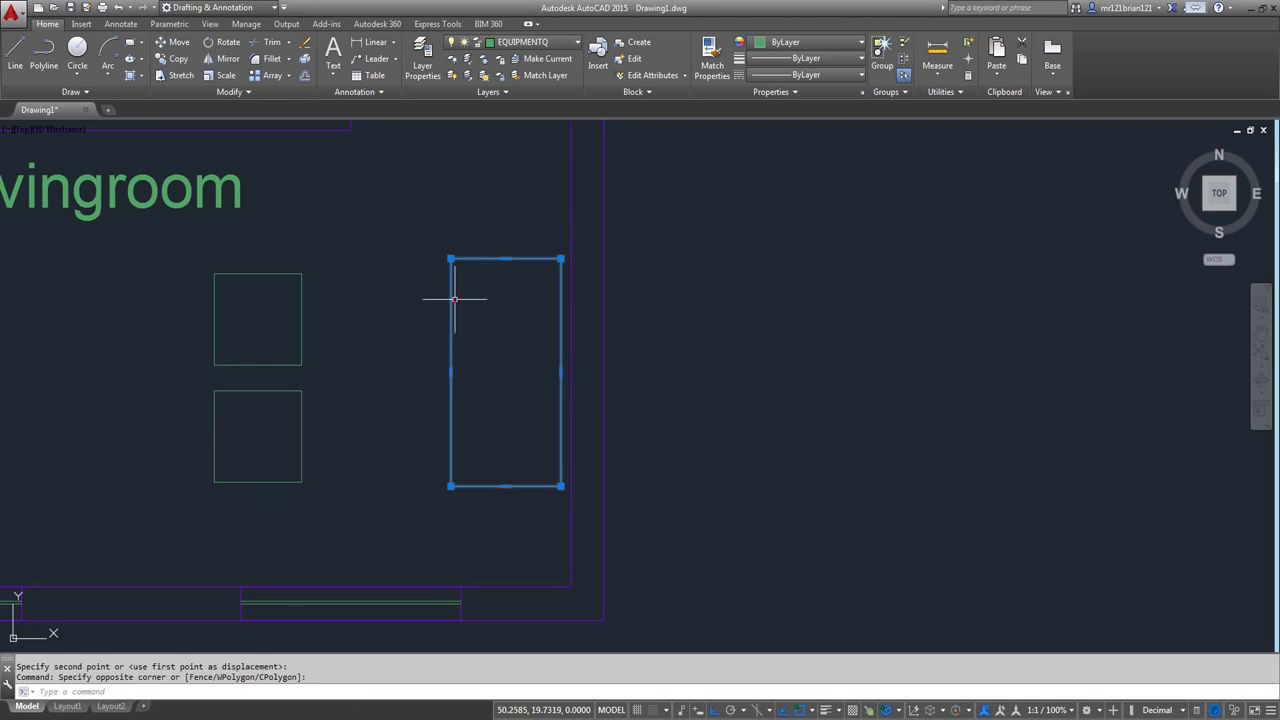
click(305, 75)
click(478, 253)
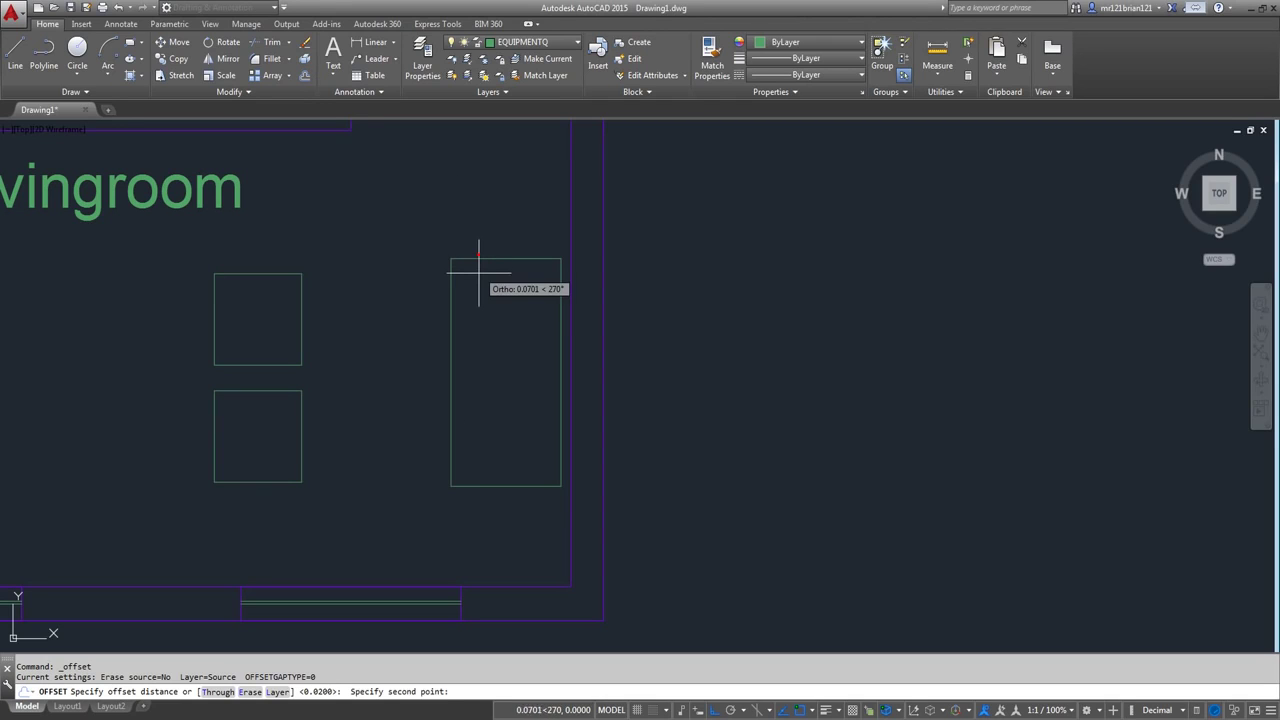
text(.3)
key(Return)
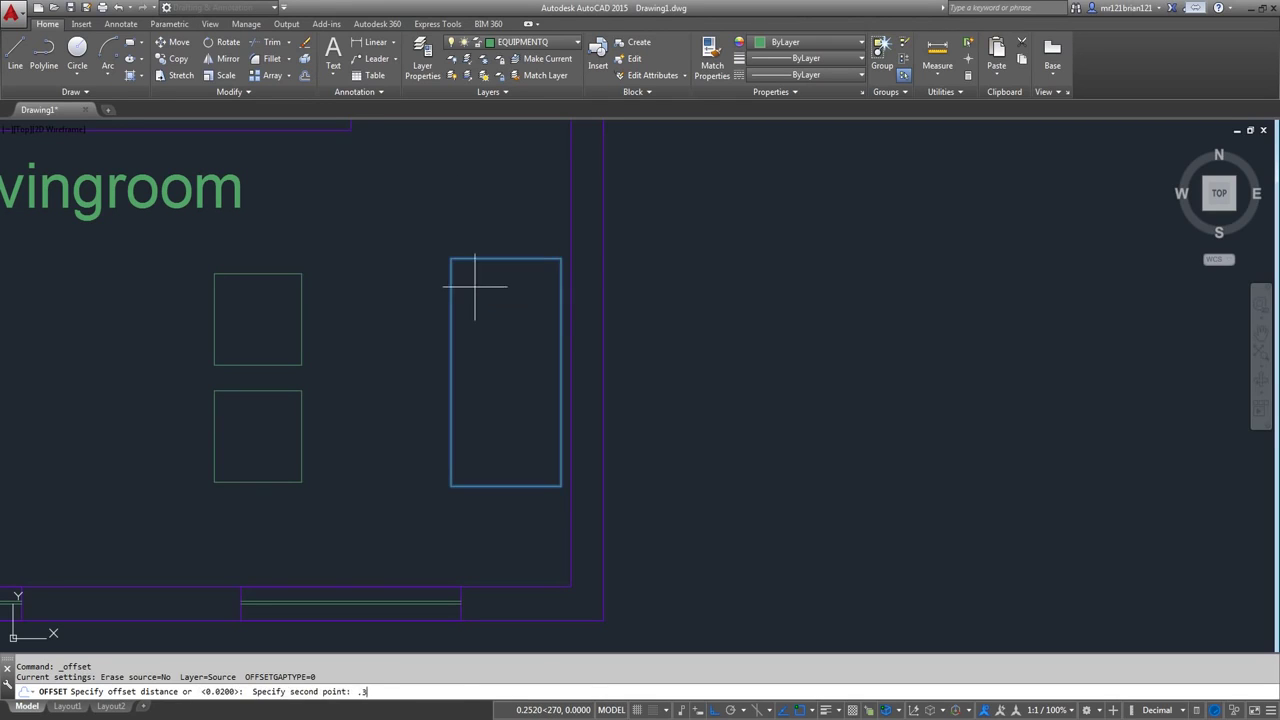
click(473, 280)
key(Escape)
click(501, 249)
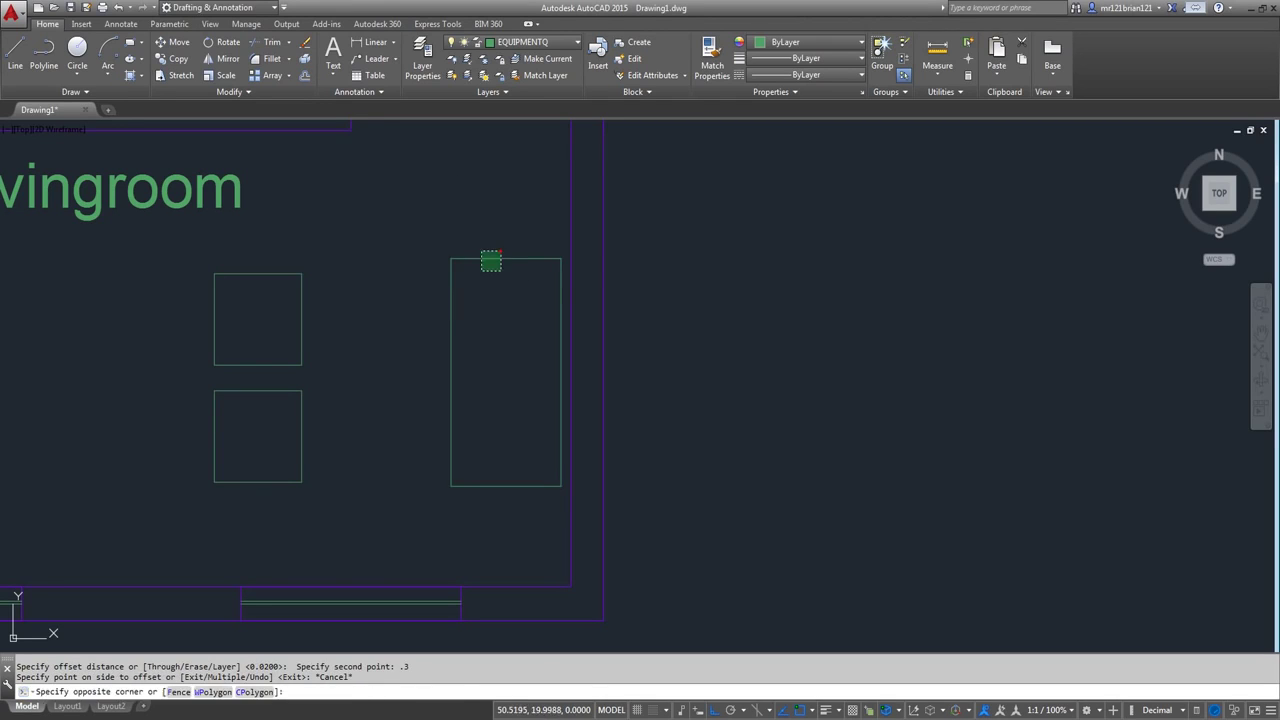
click(463, 289)
click(304, 78)
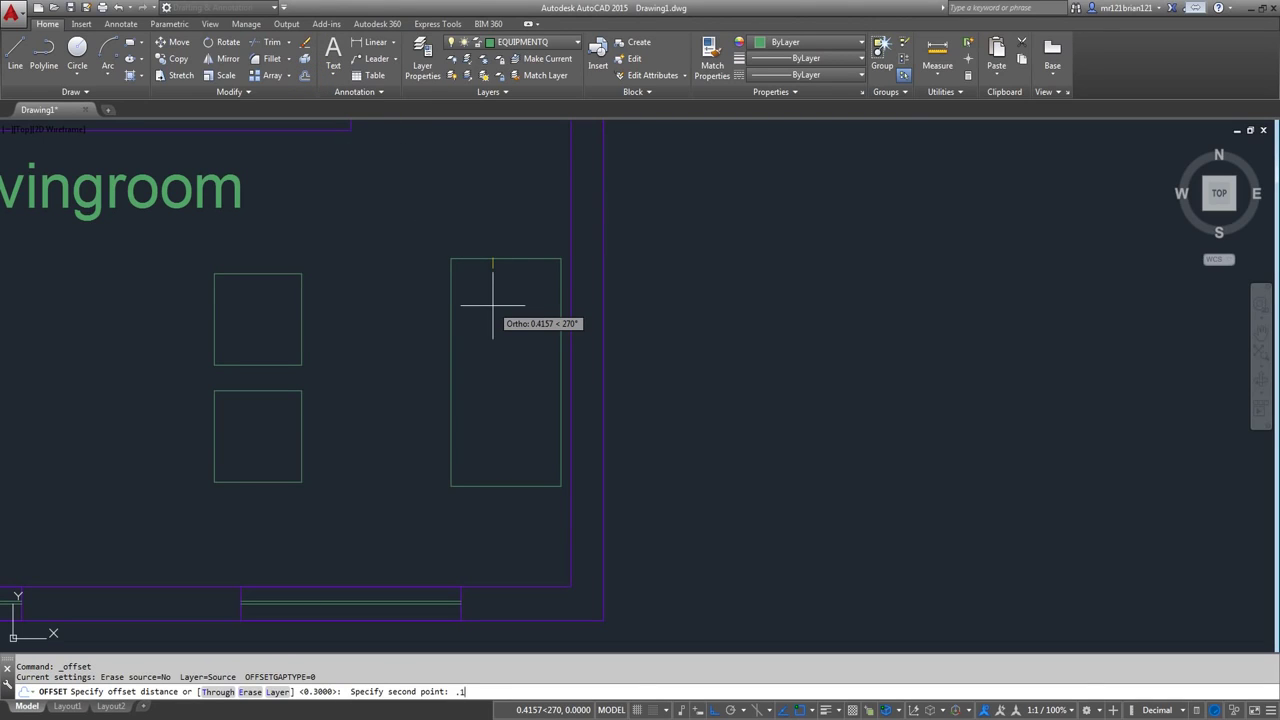
key(Return)
click(492, 297)
key(Escape)
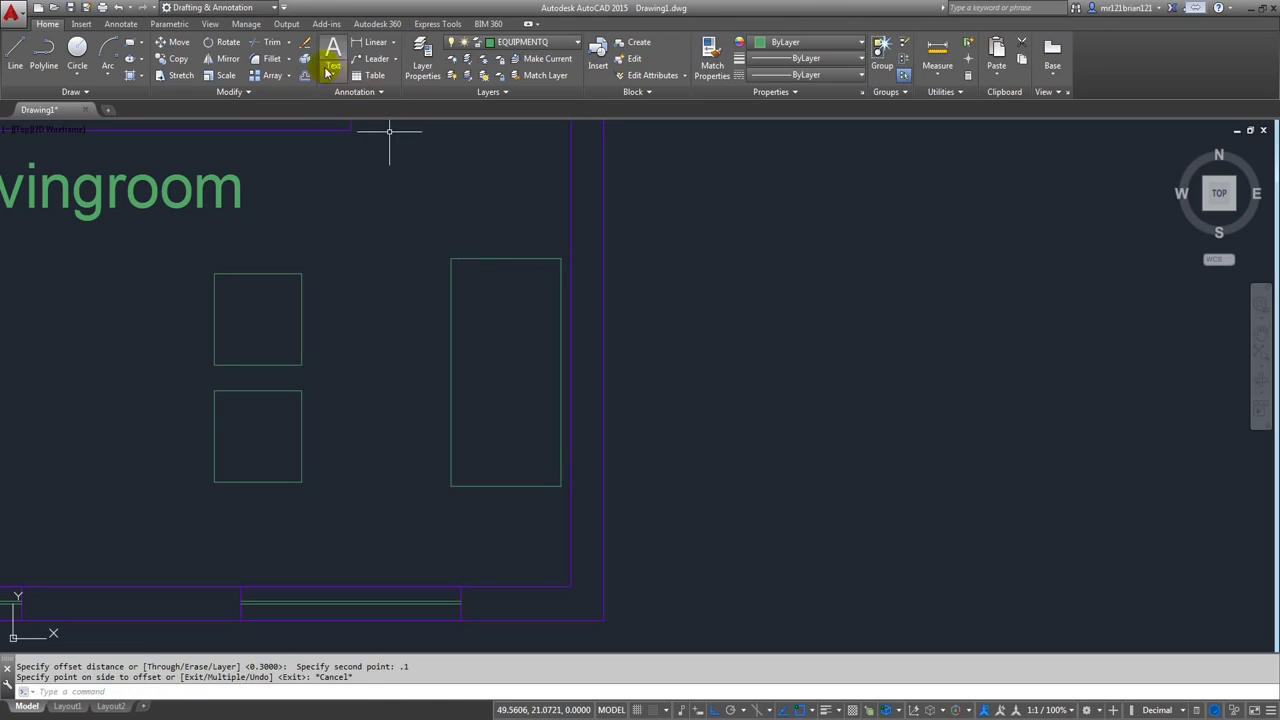
- Offset the 1 by 2 rectangle inward by 0.15 to form the inner outline of the sofa
click(304, 75)
click(505, 260)
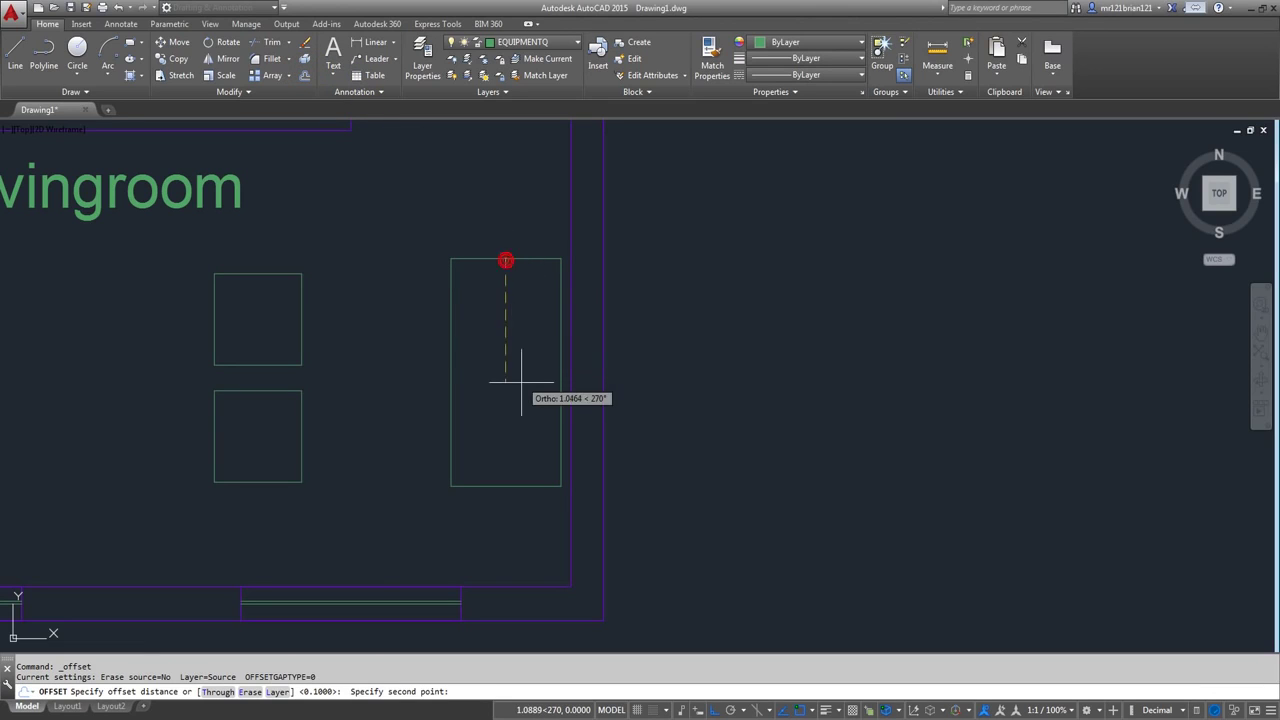
text(.15)
key(Return)
click(492, 260)
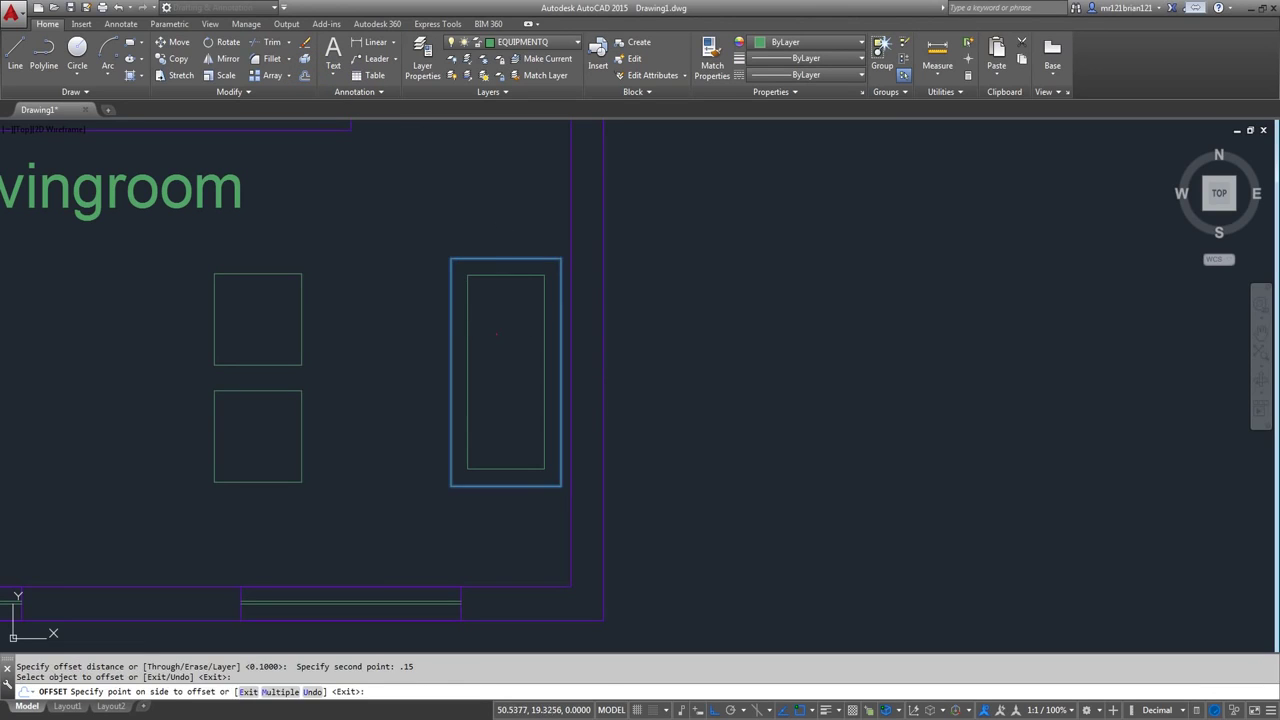
click(499, 337)
- Explode both the outer and inner sofa rectangles into separate lines
click(474, 307)
click(464, 351)
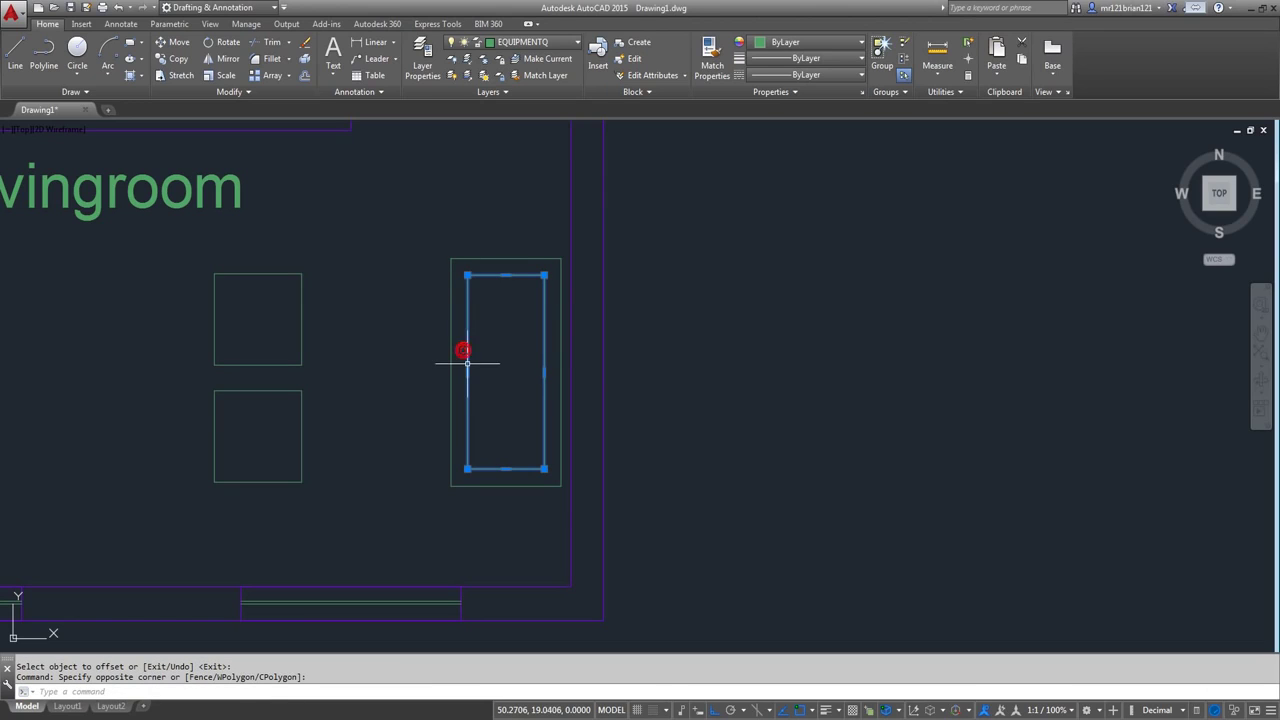
click(491, 314)
click(410, 367)
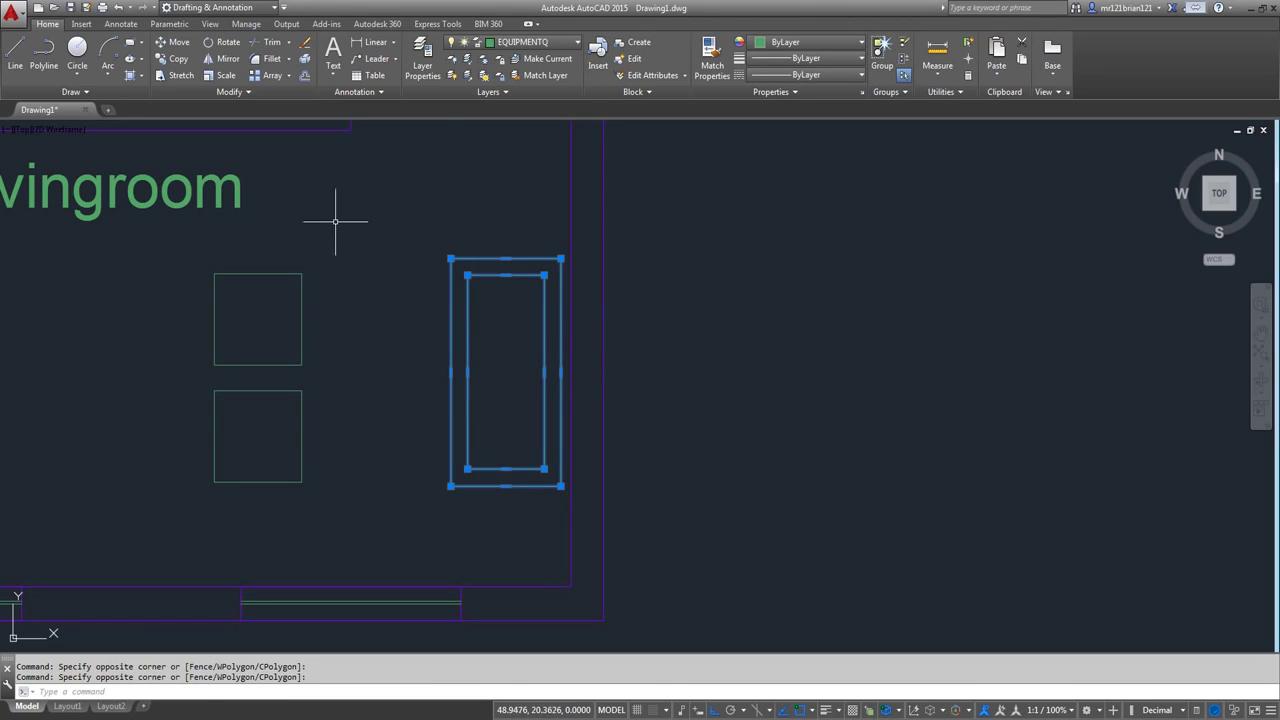
text(x)
key(Return)
- Erase the west side of the inner sofa rectangle
click(475, 310)
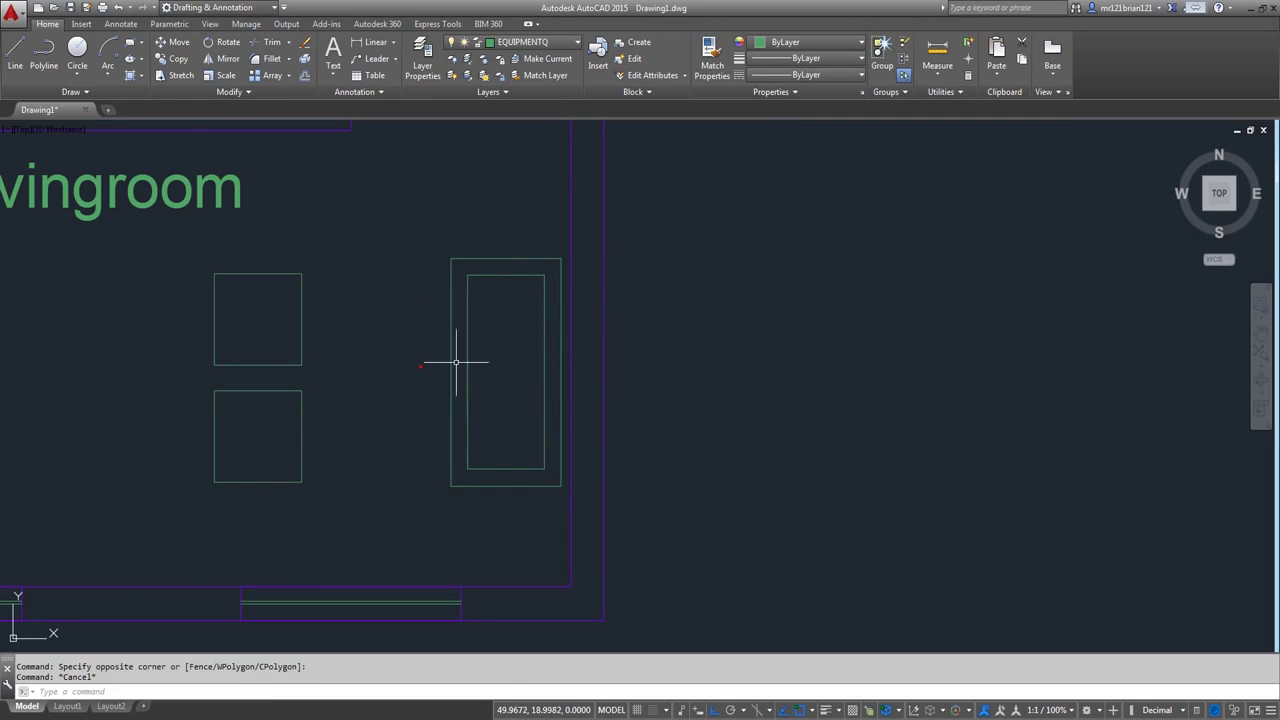
click(400, 371)
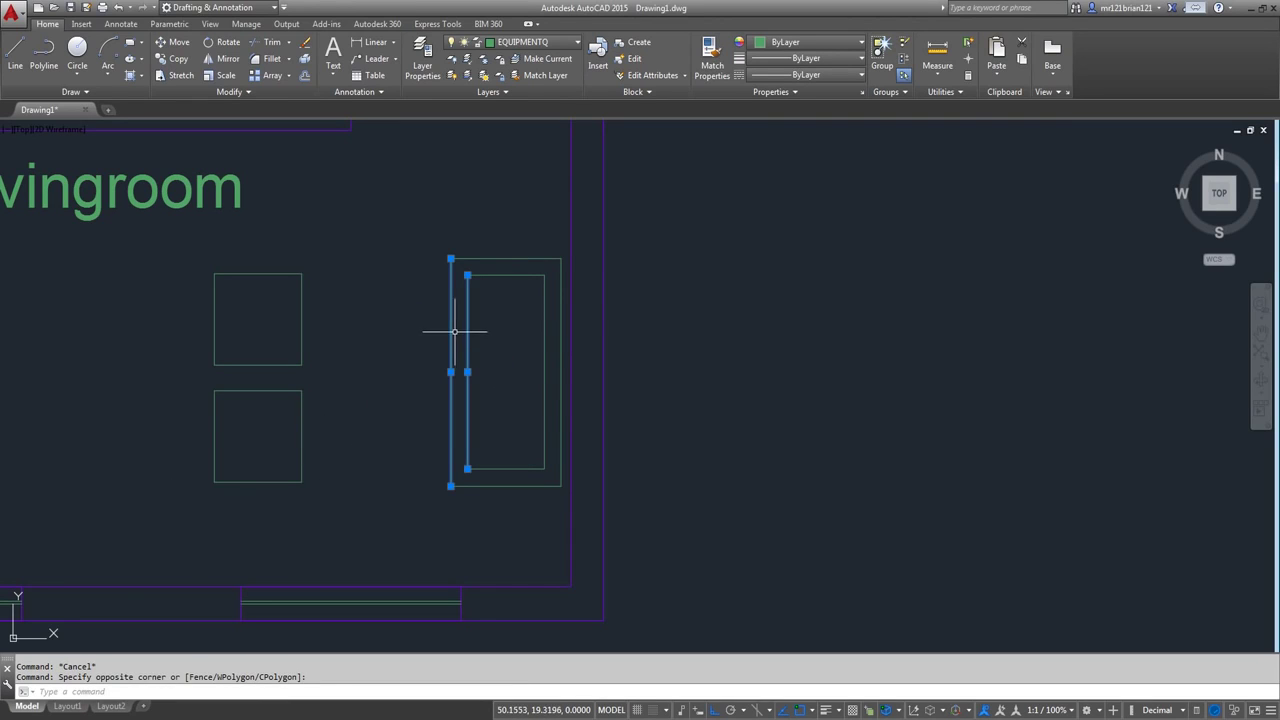
key(Escape)
click(480, 309)
click(455, 349)
key(Delete)
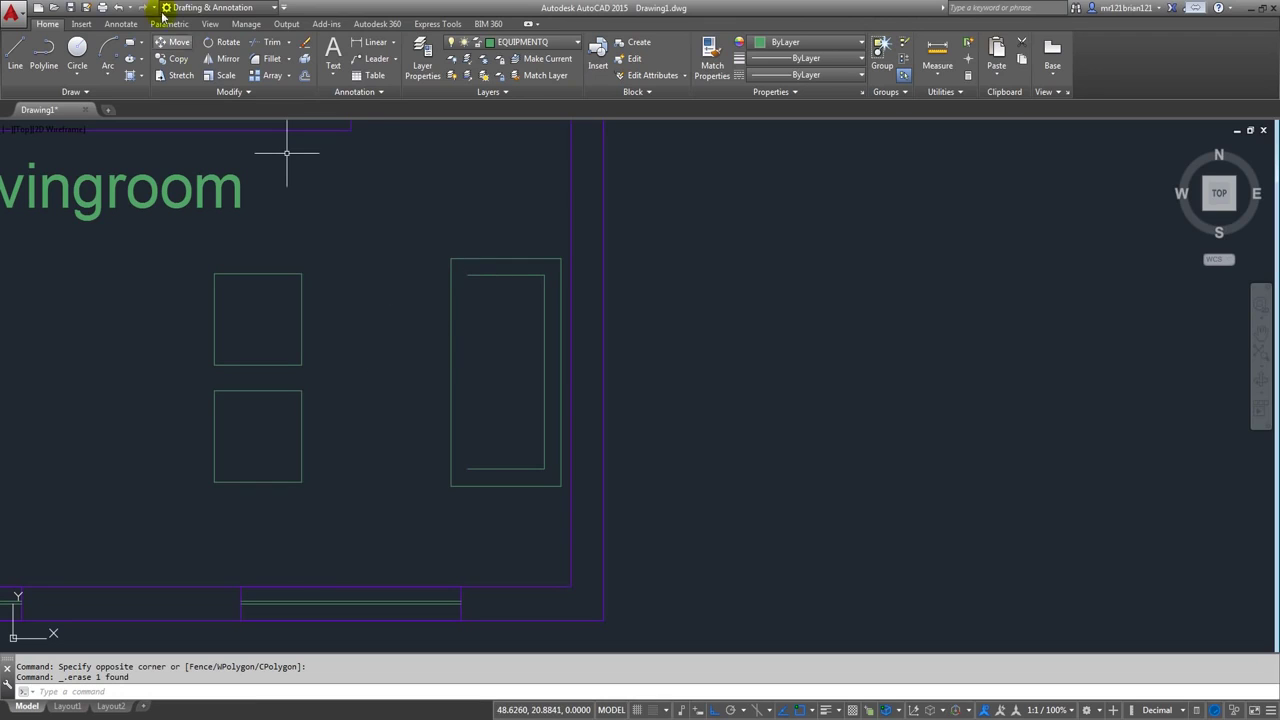
- Extend the two open horizontal lines of the inner outline to the sofa's outer west edge
click(285, 44)
click(262, 98)
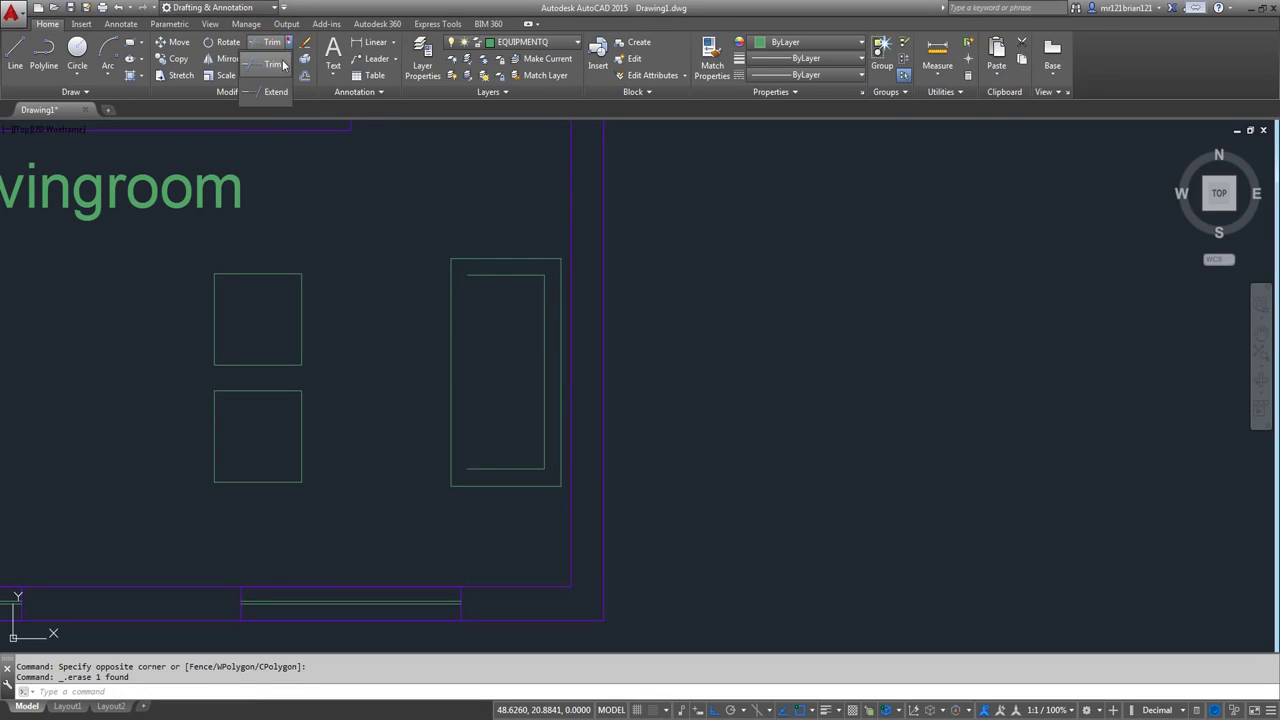
scroll(485, 325, up, 2)
key(Return)
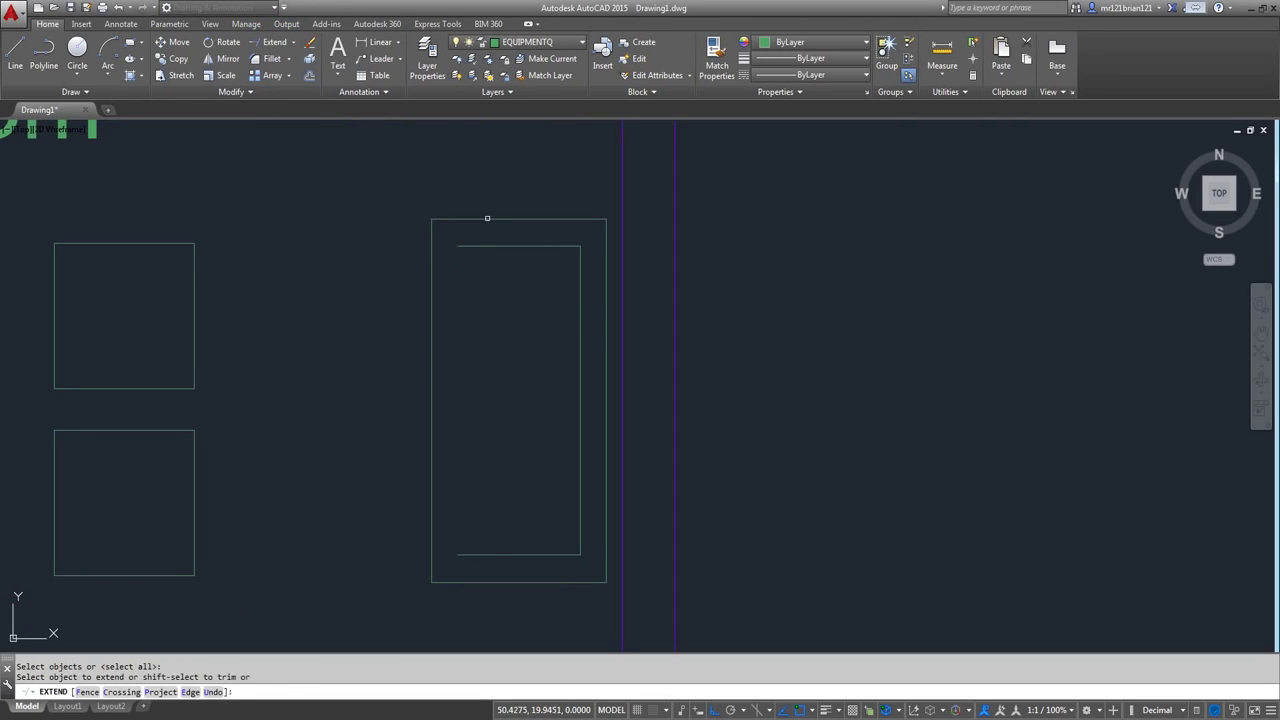
click(486, 218)
click(486, 226)
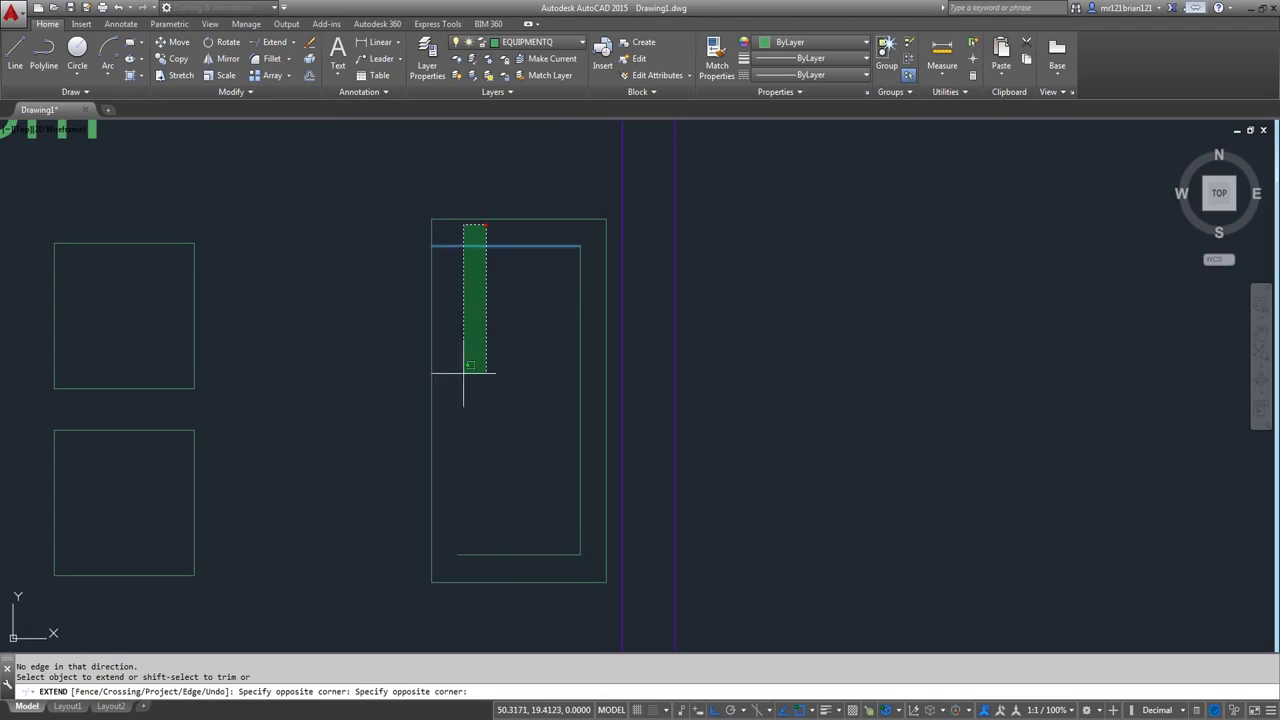
click(466, 578)
key(Return)
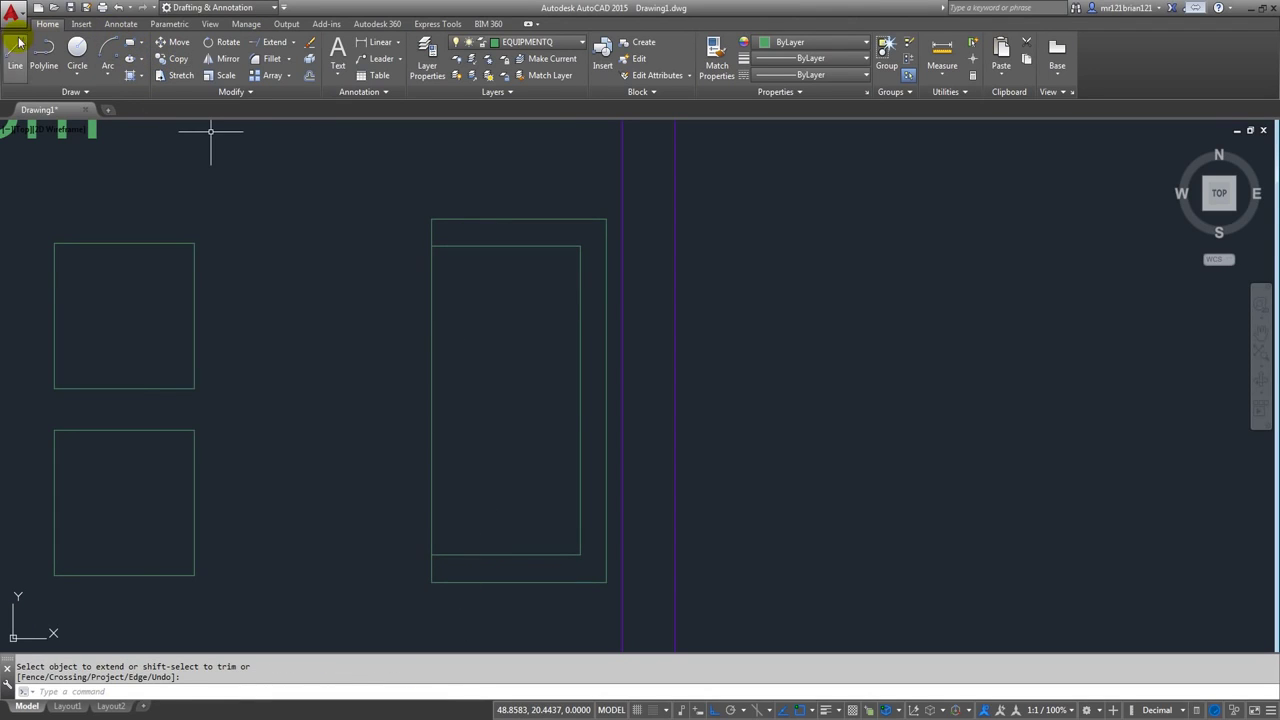
- Draw a horizontal line from the midpoint of the inner east edge to the sofa's west edge, dividing the seat in two
click(15, 50)
click(580, 401)
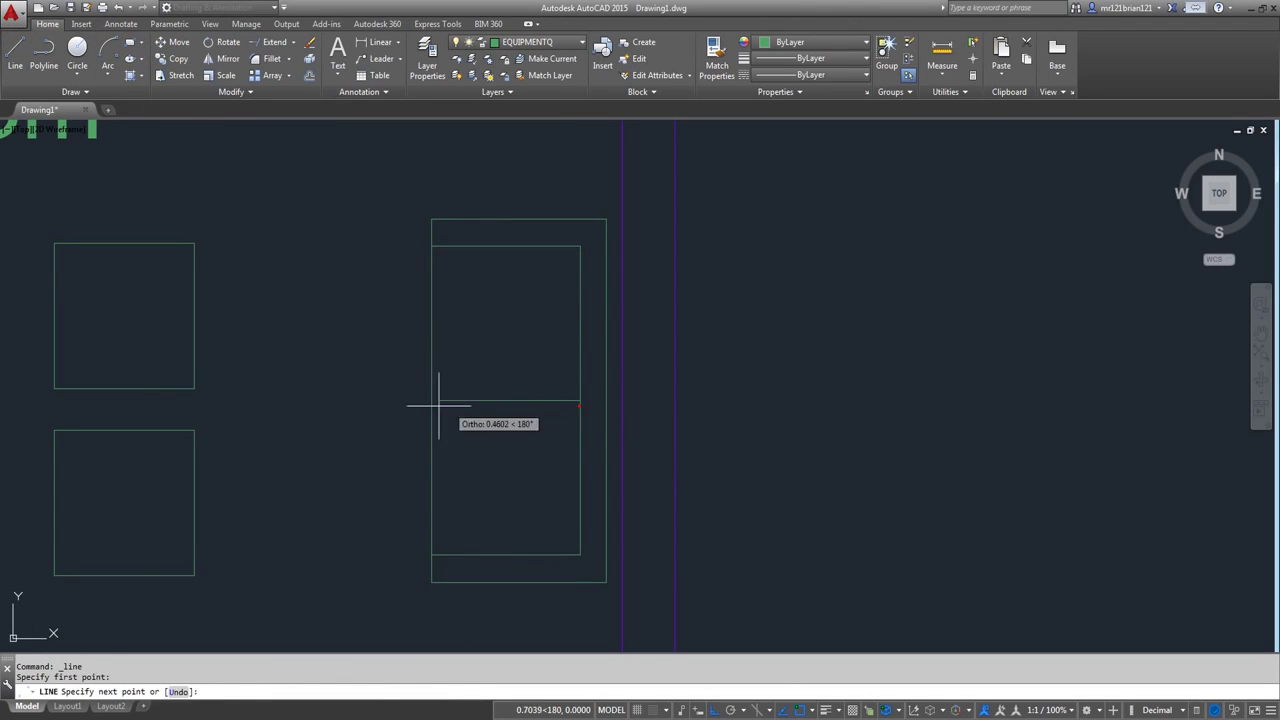
click(434, 400)
scroll(588, 292, down, 3)
key(Return)
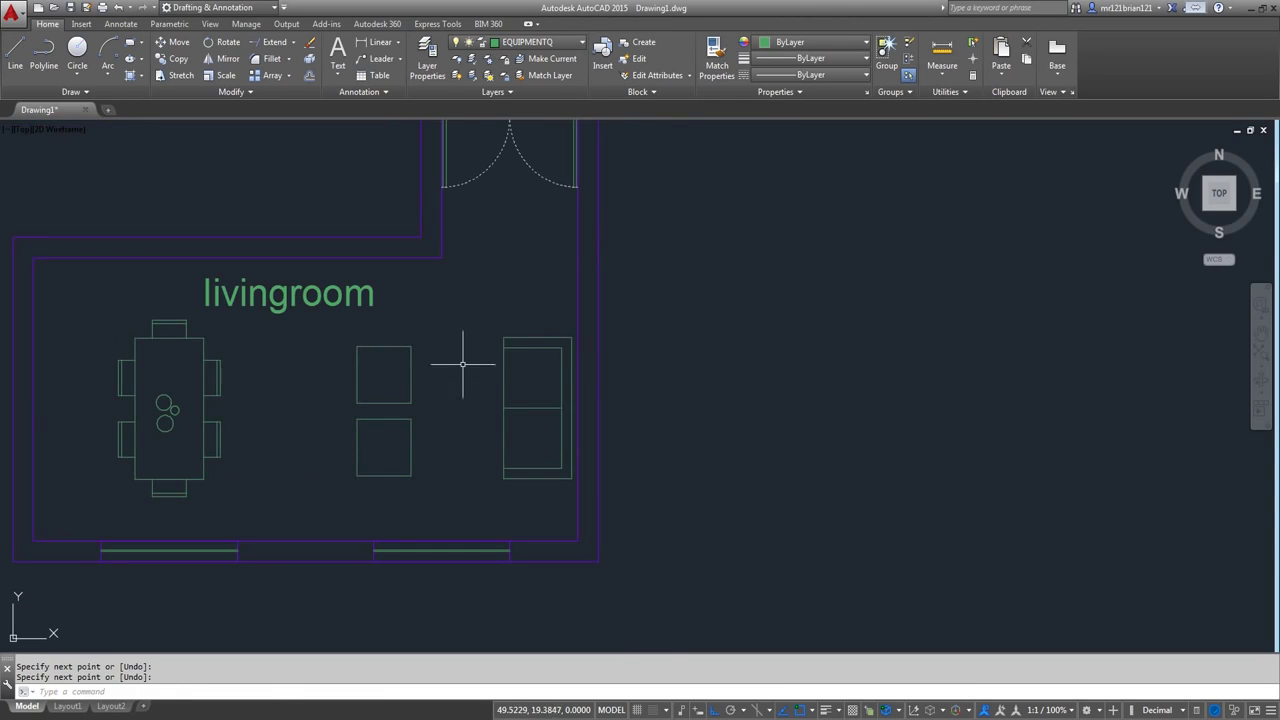
- Move the whole sofa very slightly to adjust its position beside the east wall
click(472, 296)
click(618, 546)
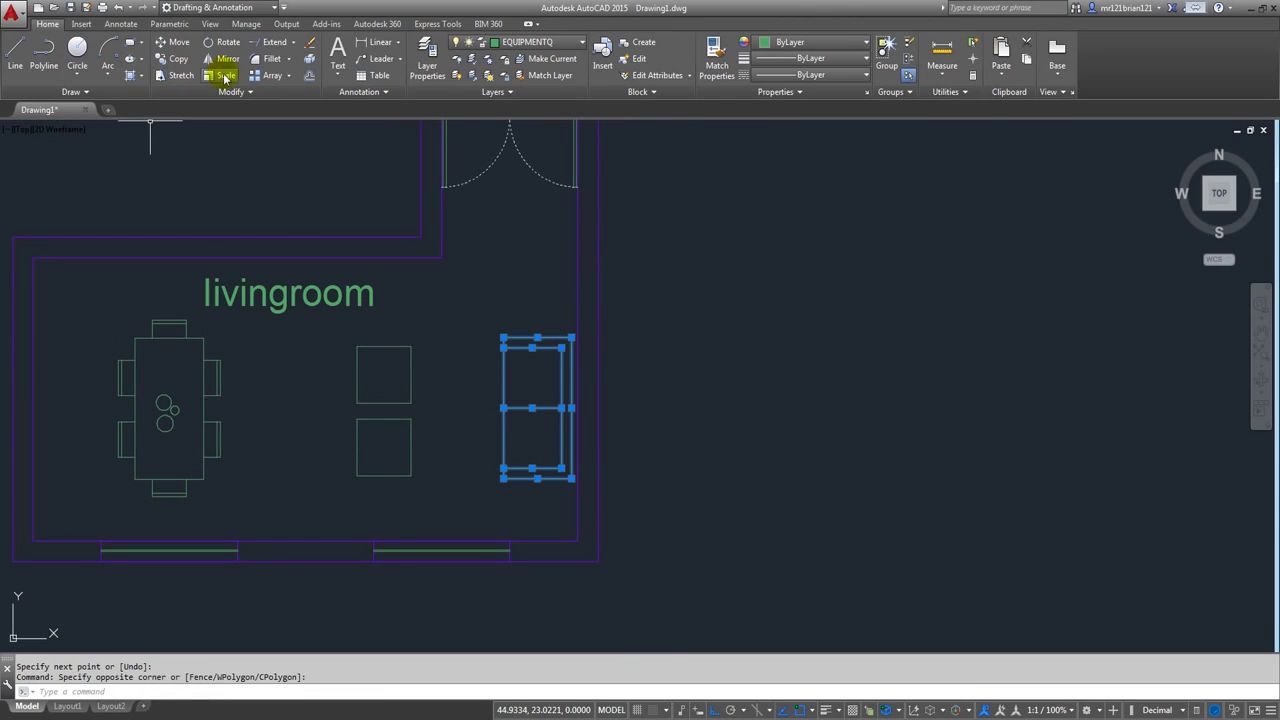
click(176, 42)
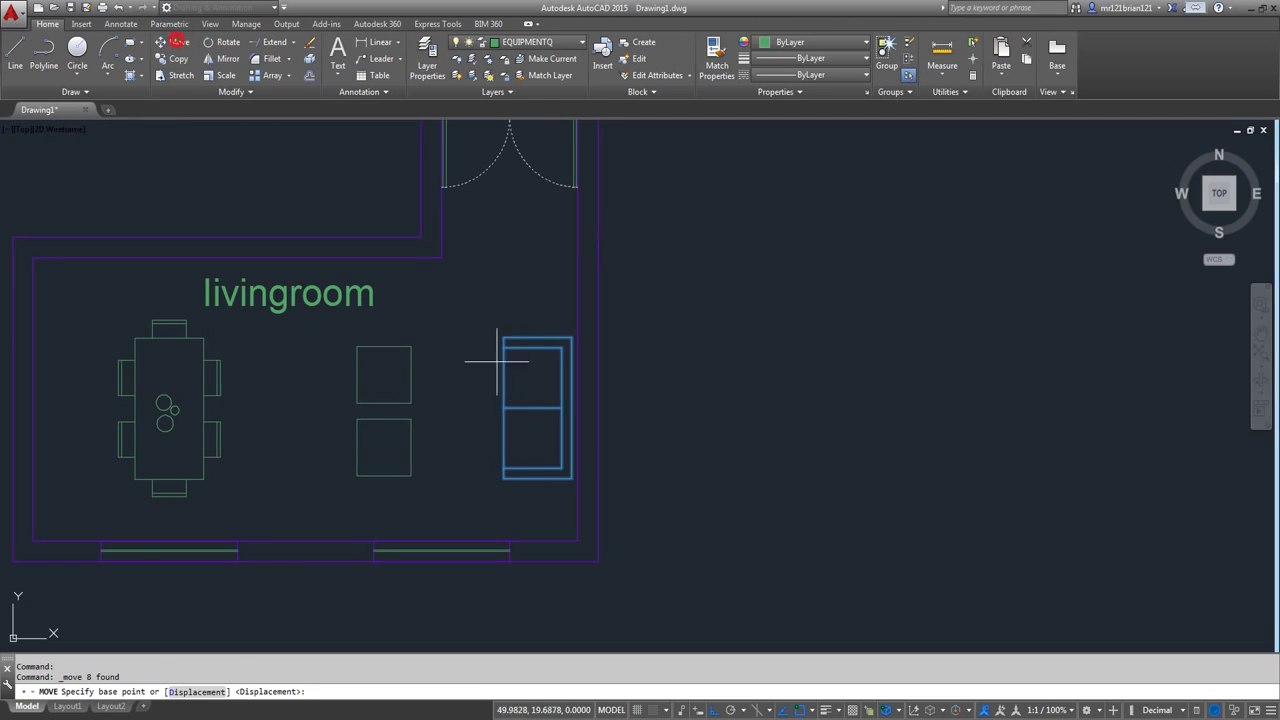
click(461, 393)
scroll(555, 362, down, 2)
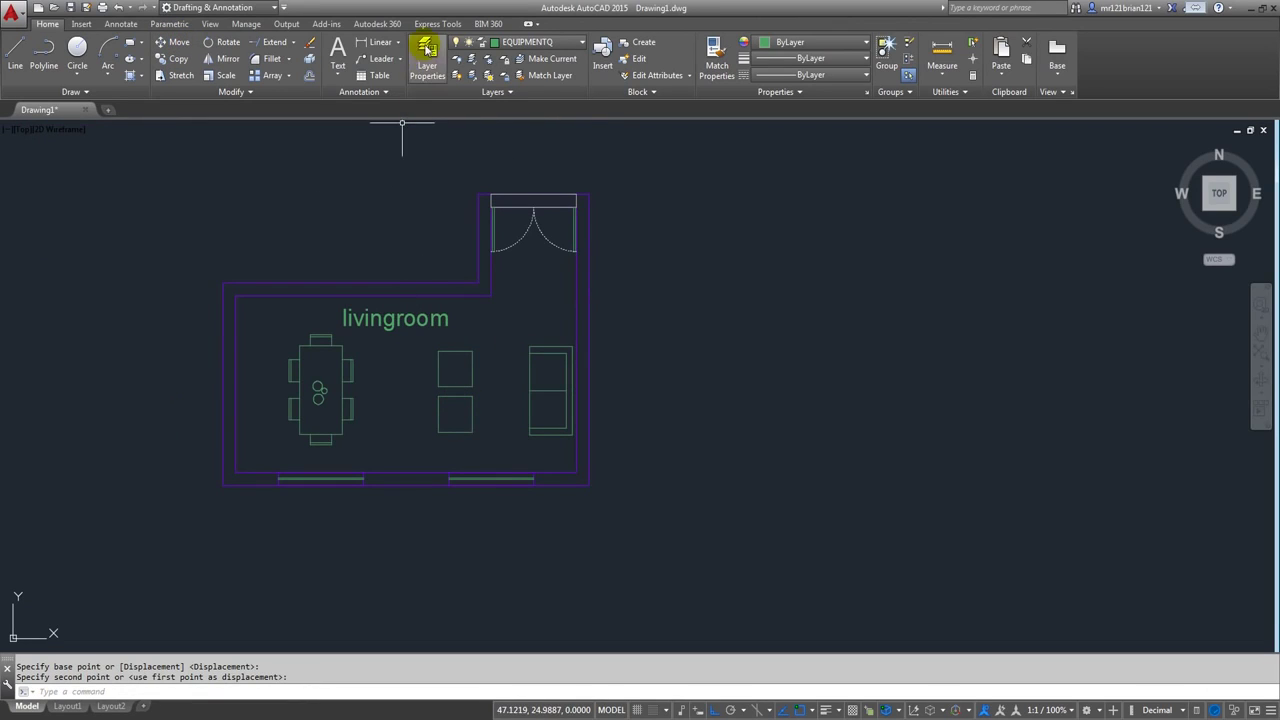
- Create a new layer named HATCH and set its colour to grey 253
click(427, 55)
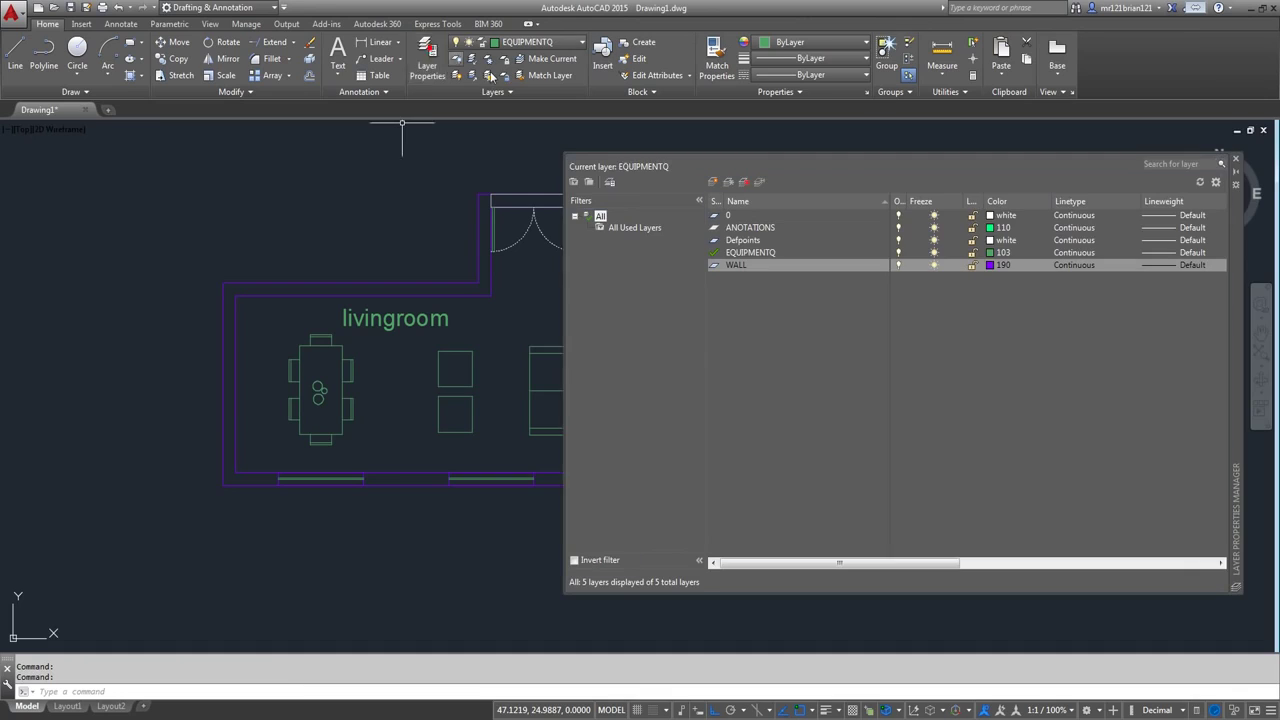
click(712, 183)
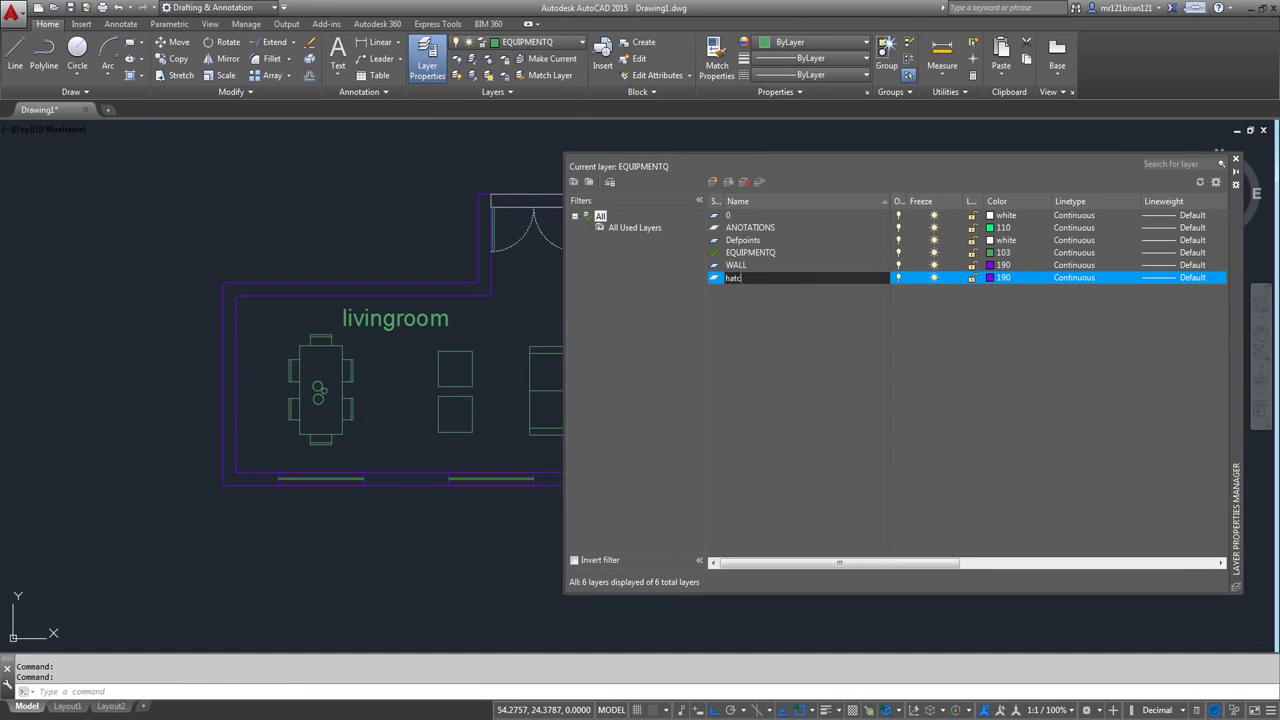
key(Caps_Lock)
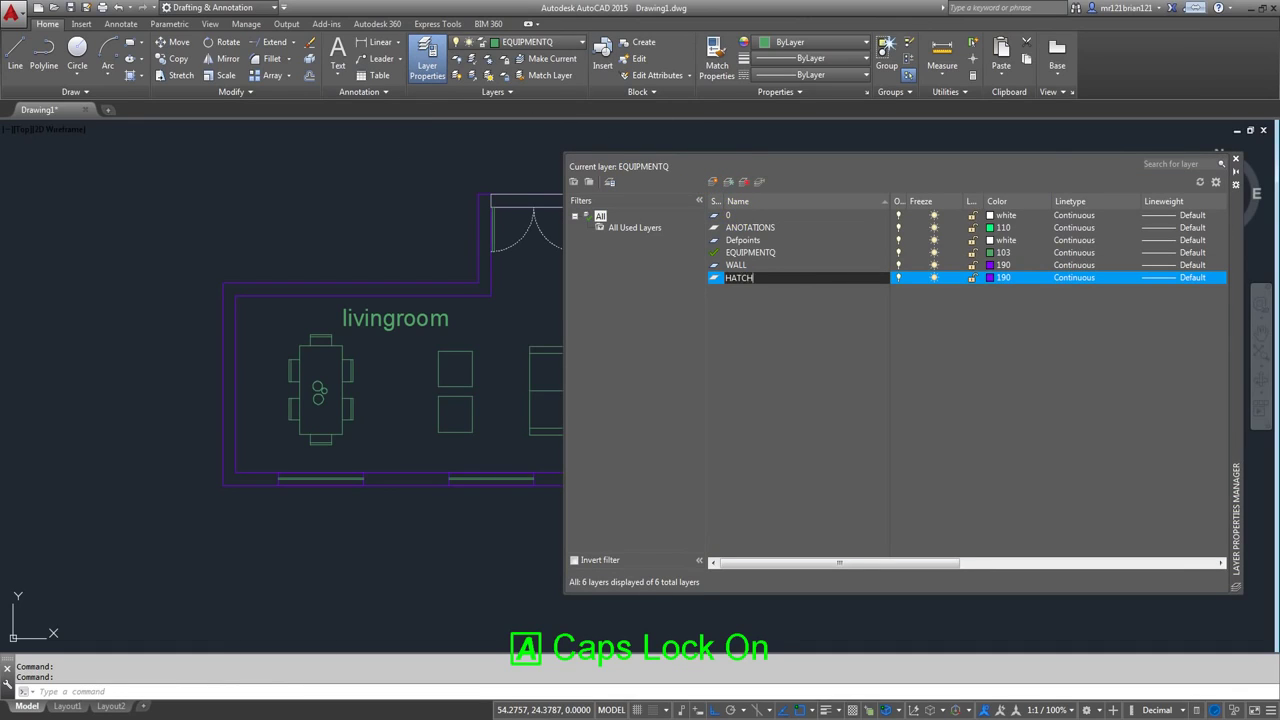
key(Return)
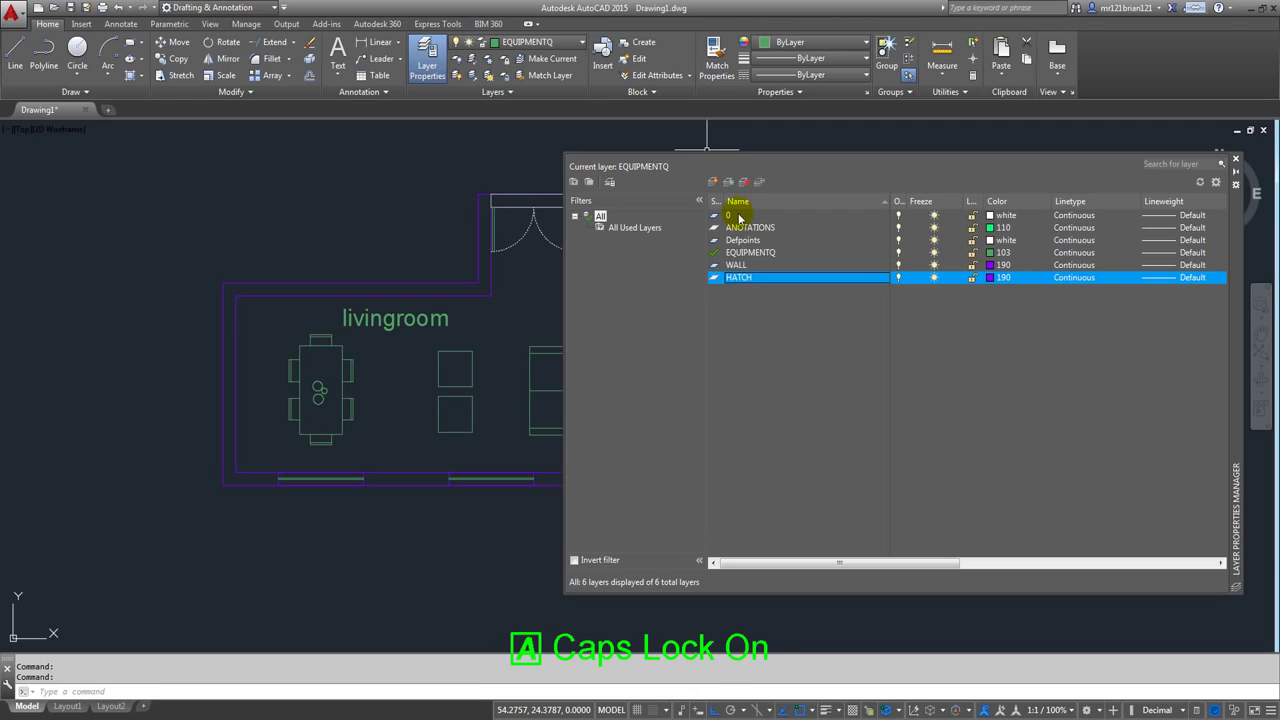
click(993, 278)
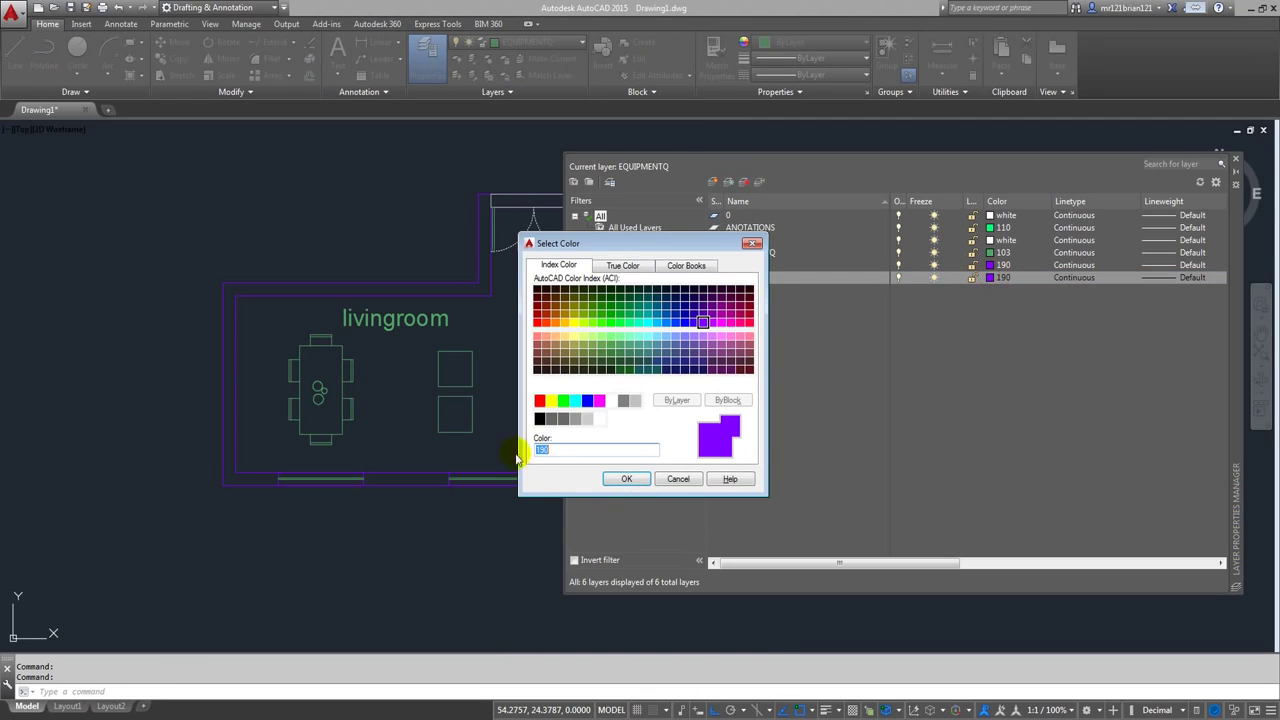
click(575, 418)
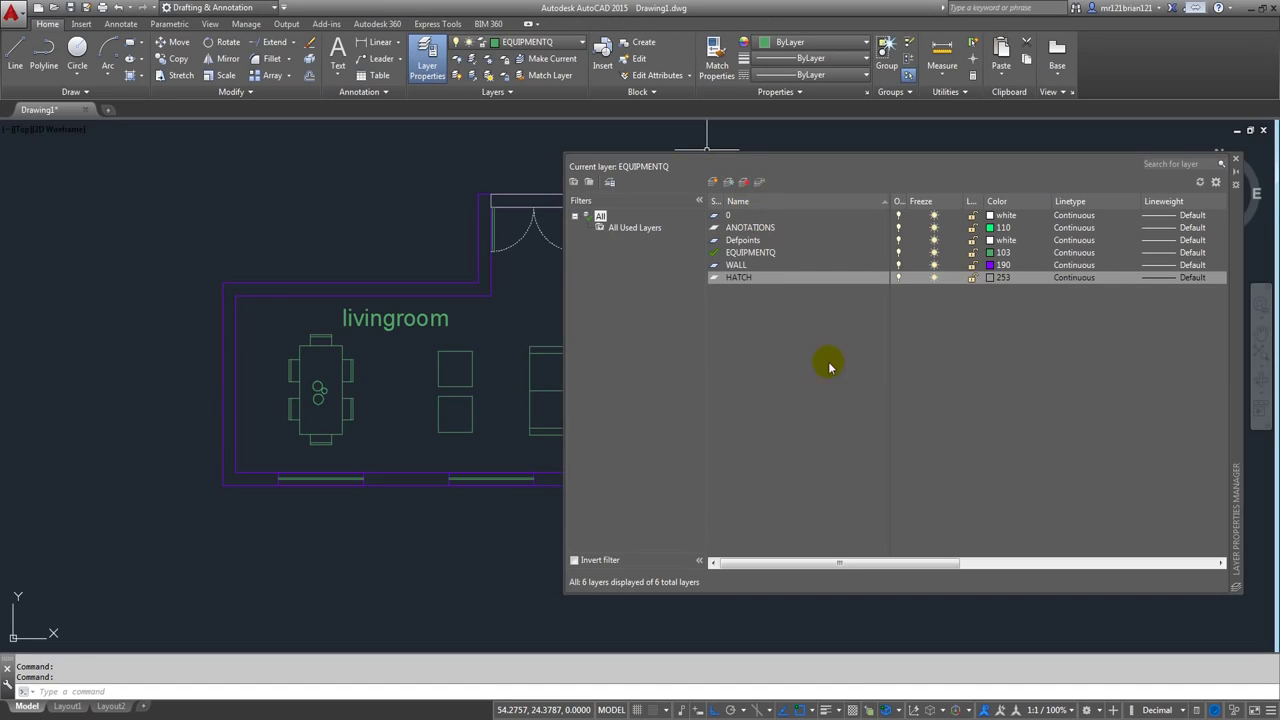
- Create two more layers named LIGHTING and FLOOR
click(746, 184)
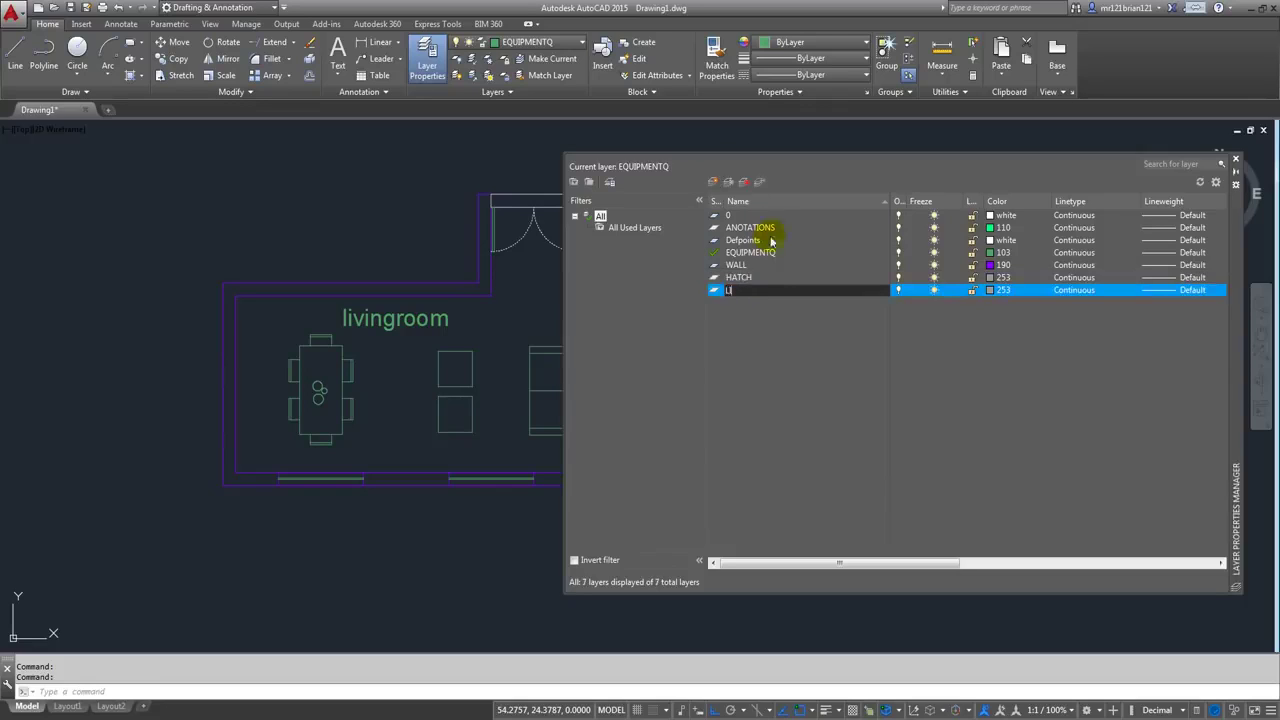
text(LIGHTING)
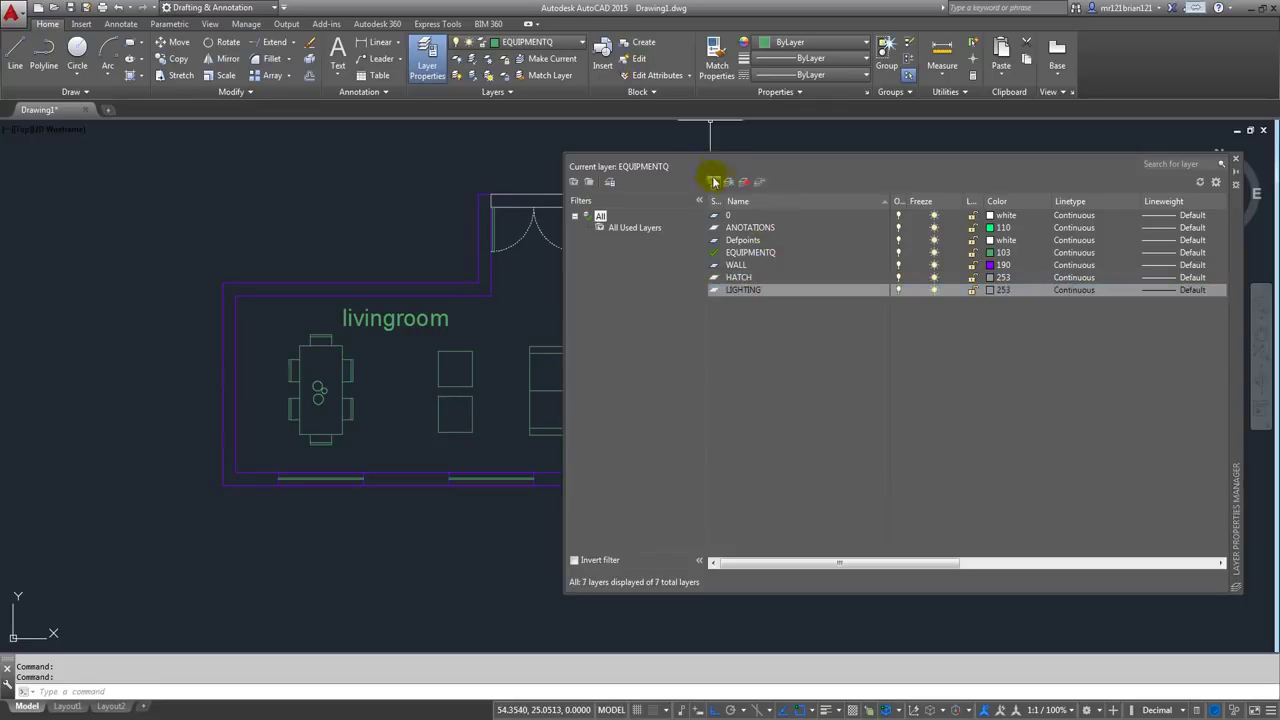
key(alt+n)
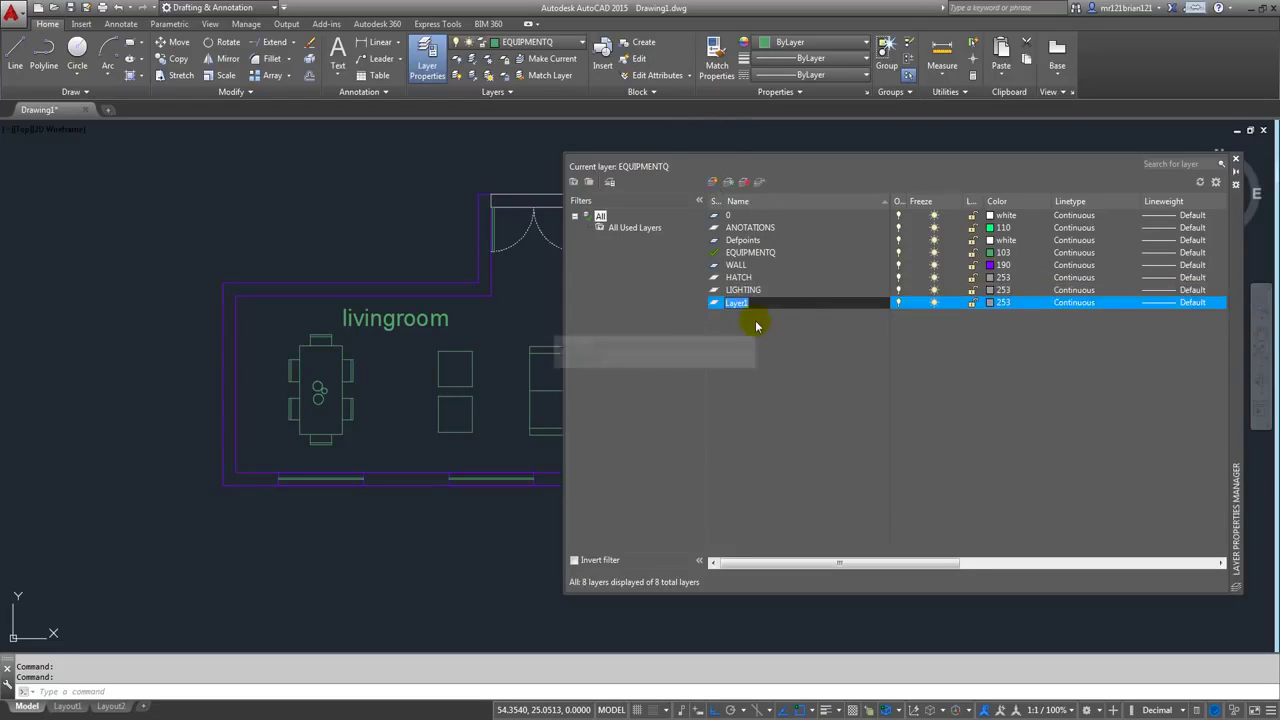
text(FLOOR)
key(Return)
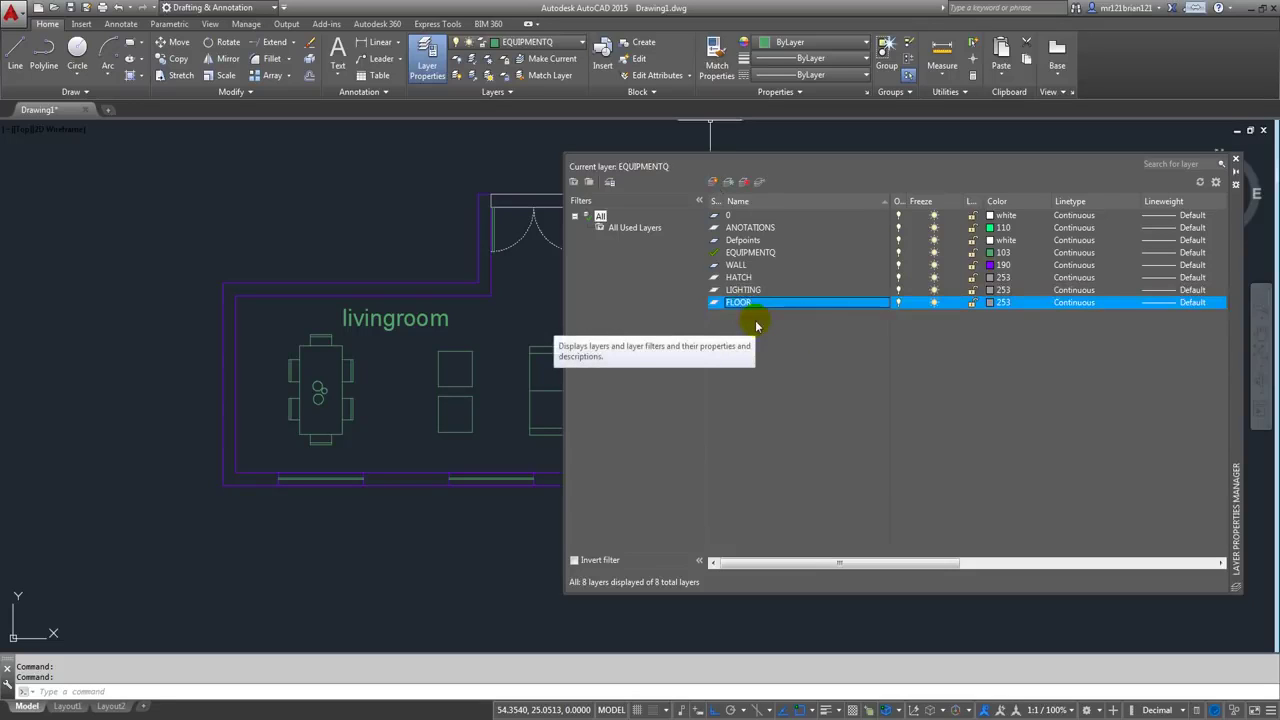
- Set the LIGHTING layer's colour to red and the FLOOR layer's colour to grey 8
click(998, 289)
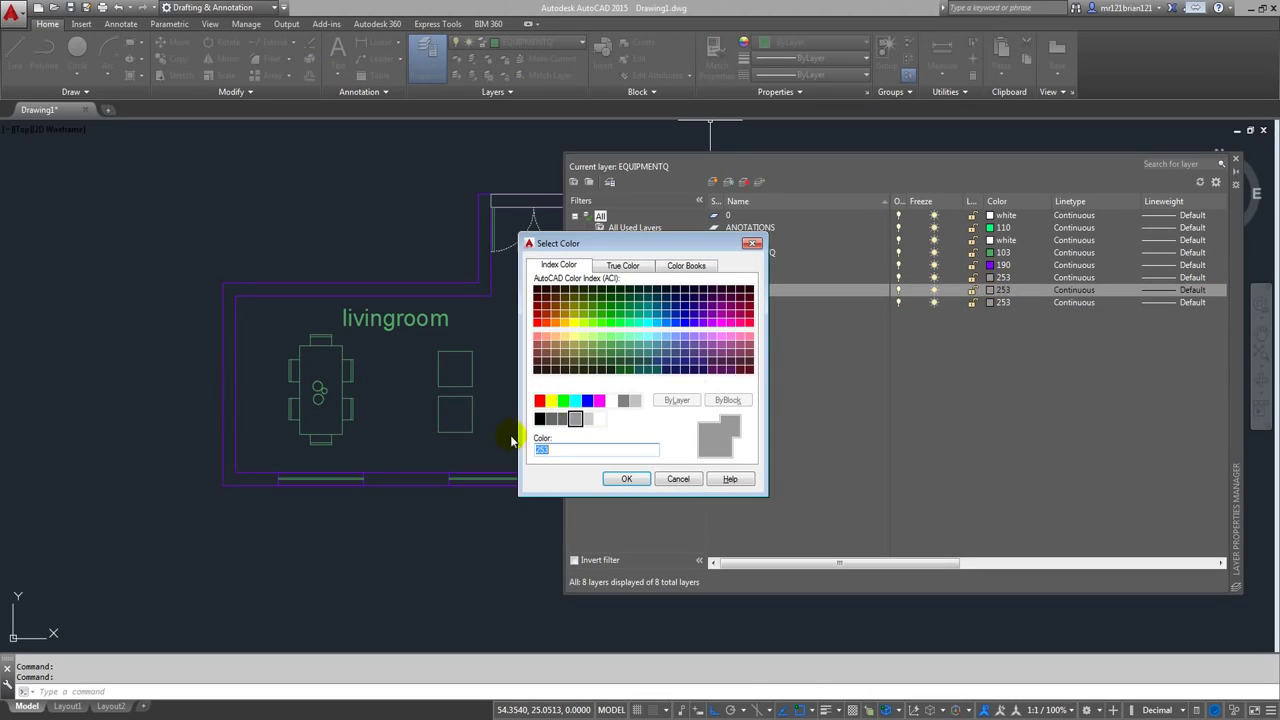
click(539, 401)
click(638, 479)
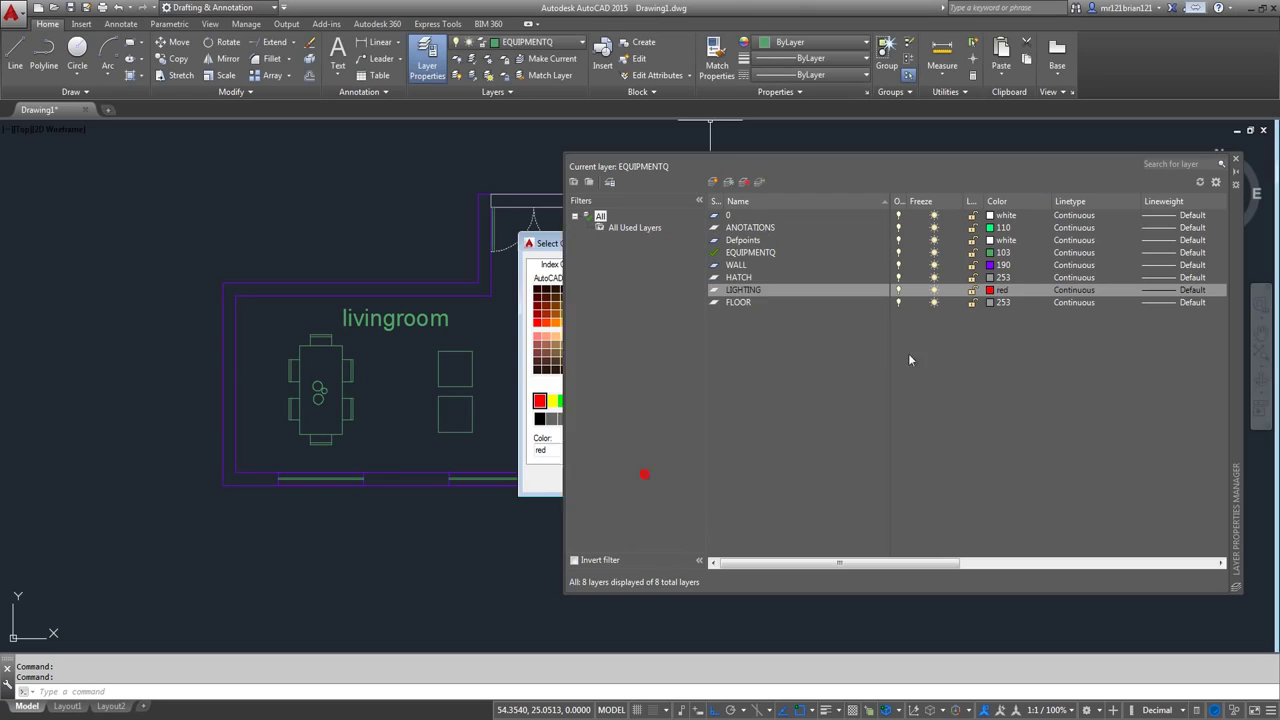
click(993, 303)
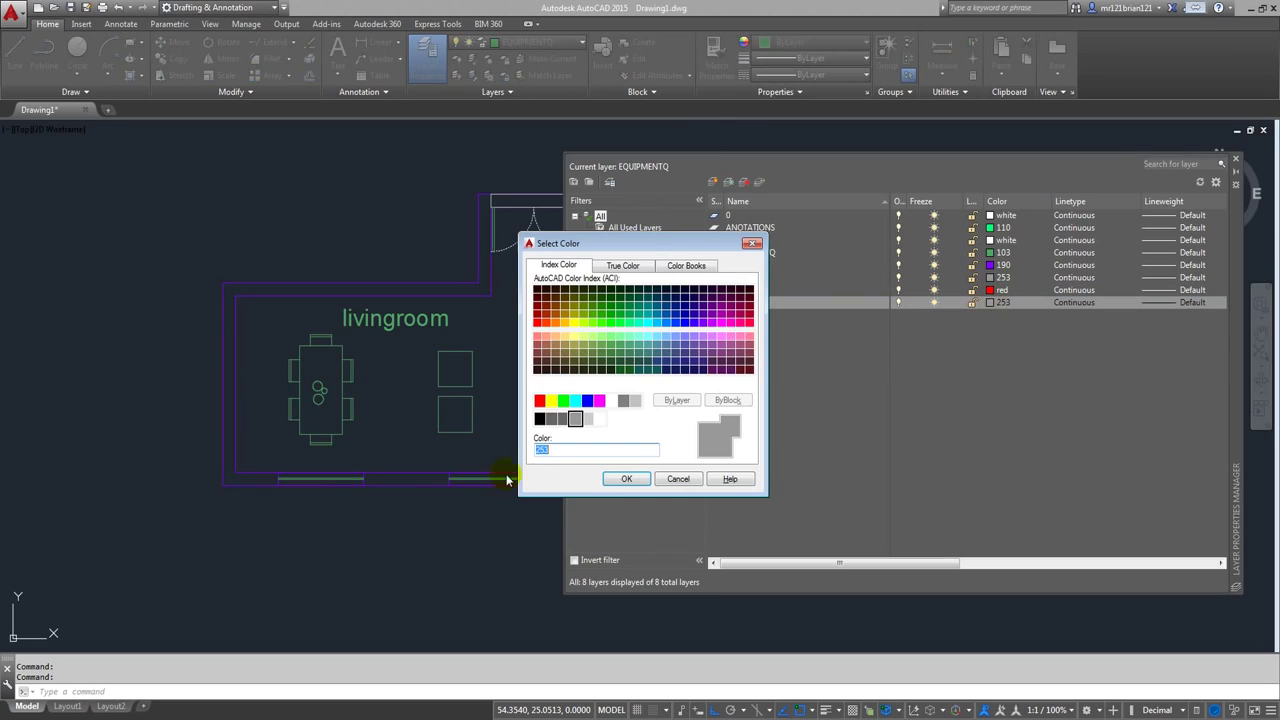
click(623, 402)
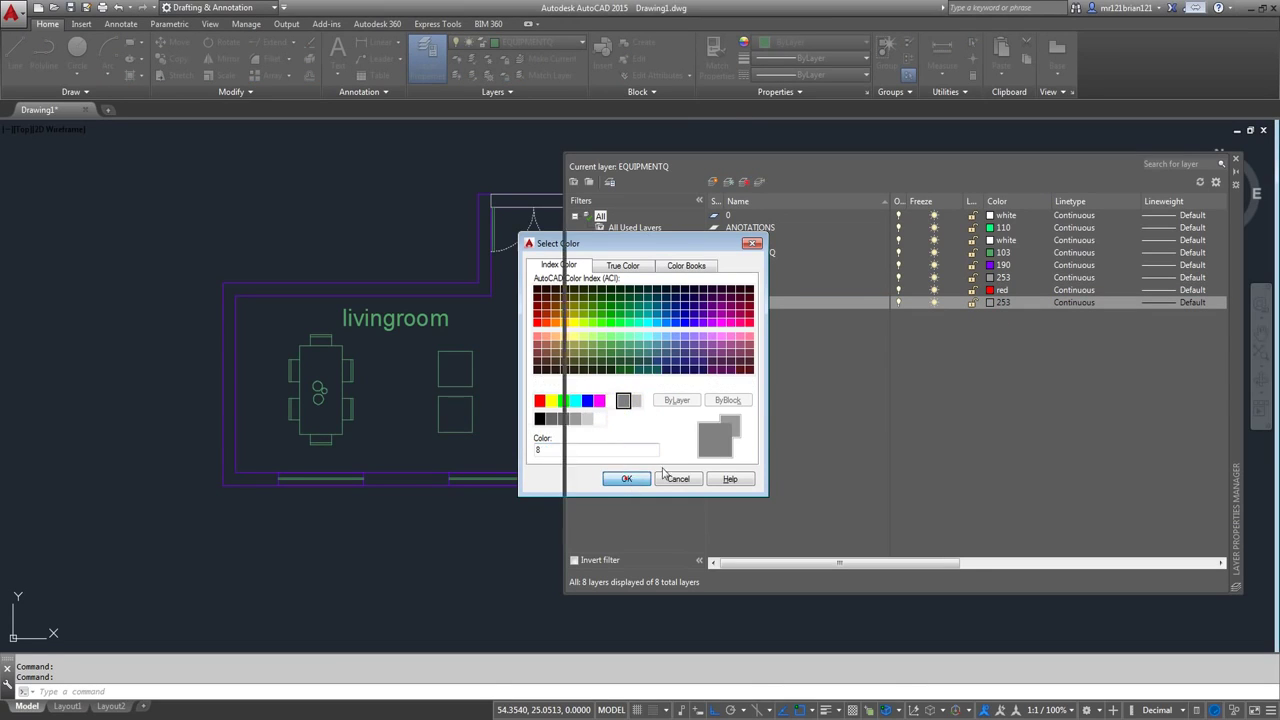
click(626, 479)
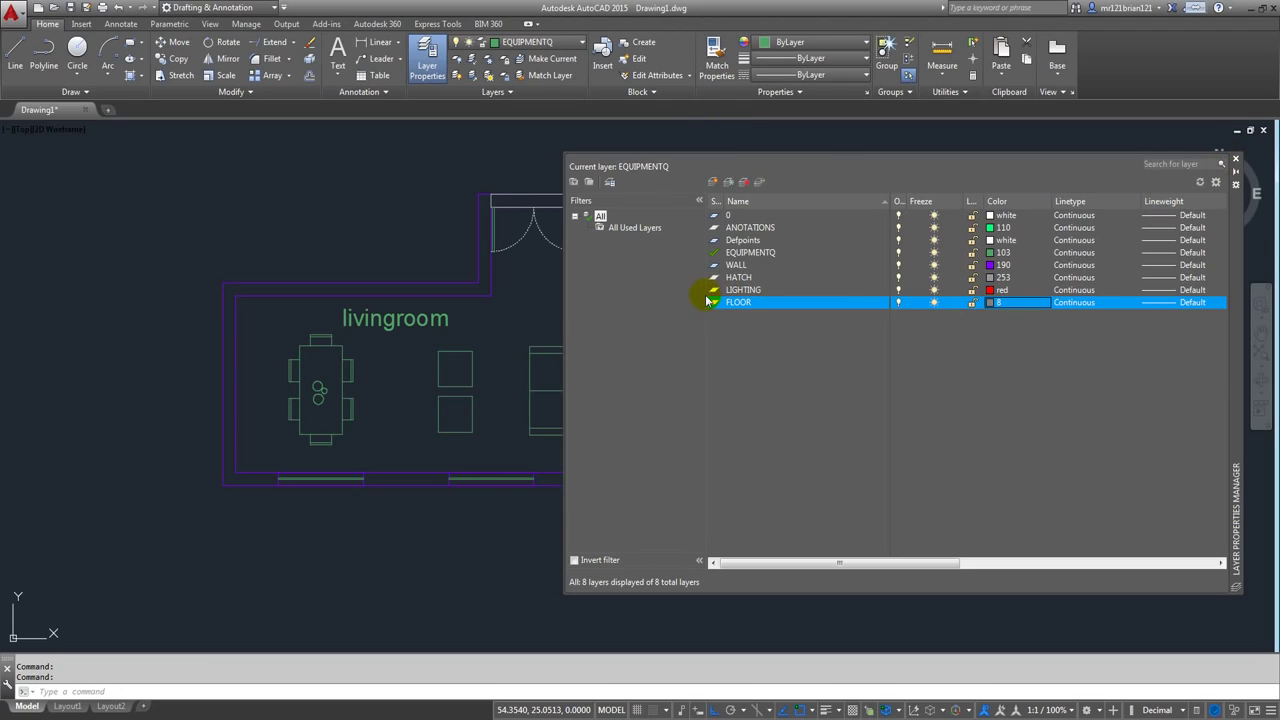
click(1237, 160)
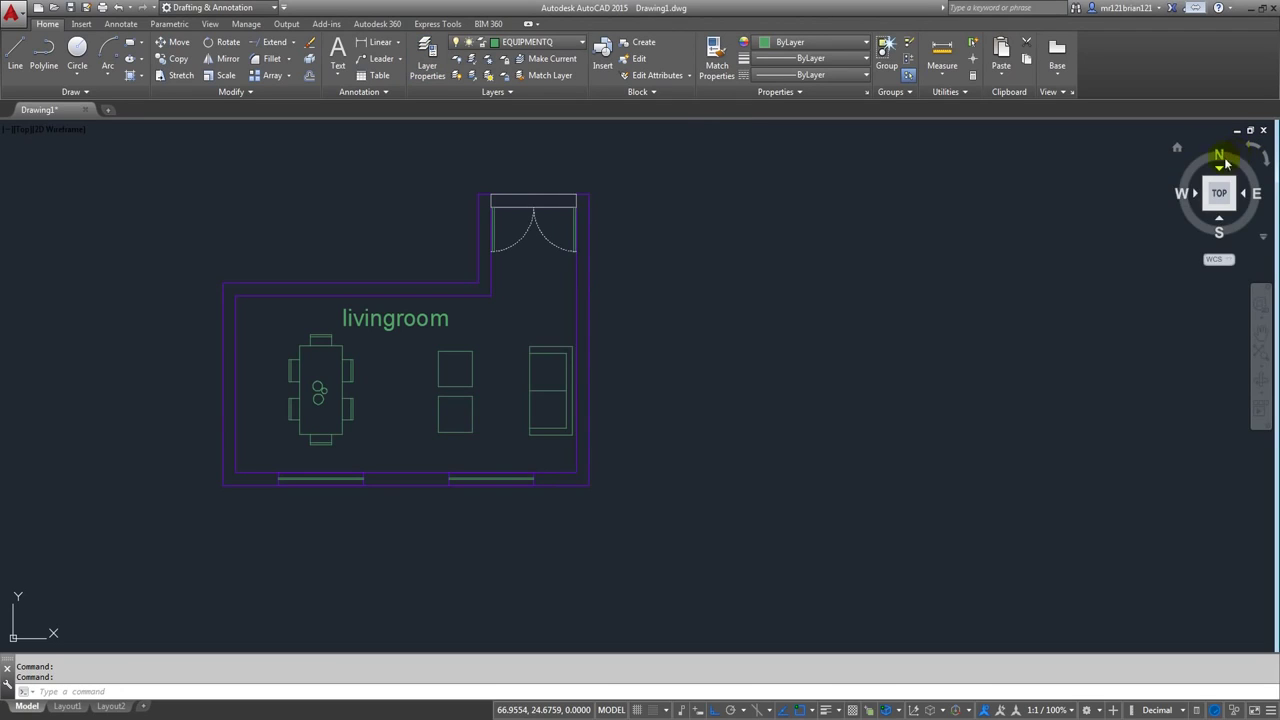
- Draw a closed polyline rectangle, 0.4 wide and 1.2 high, between the two square seats and the sofa as a coffee table
scroll(471, 357, up, 5)
scroll(342, 222, down, 2)
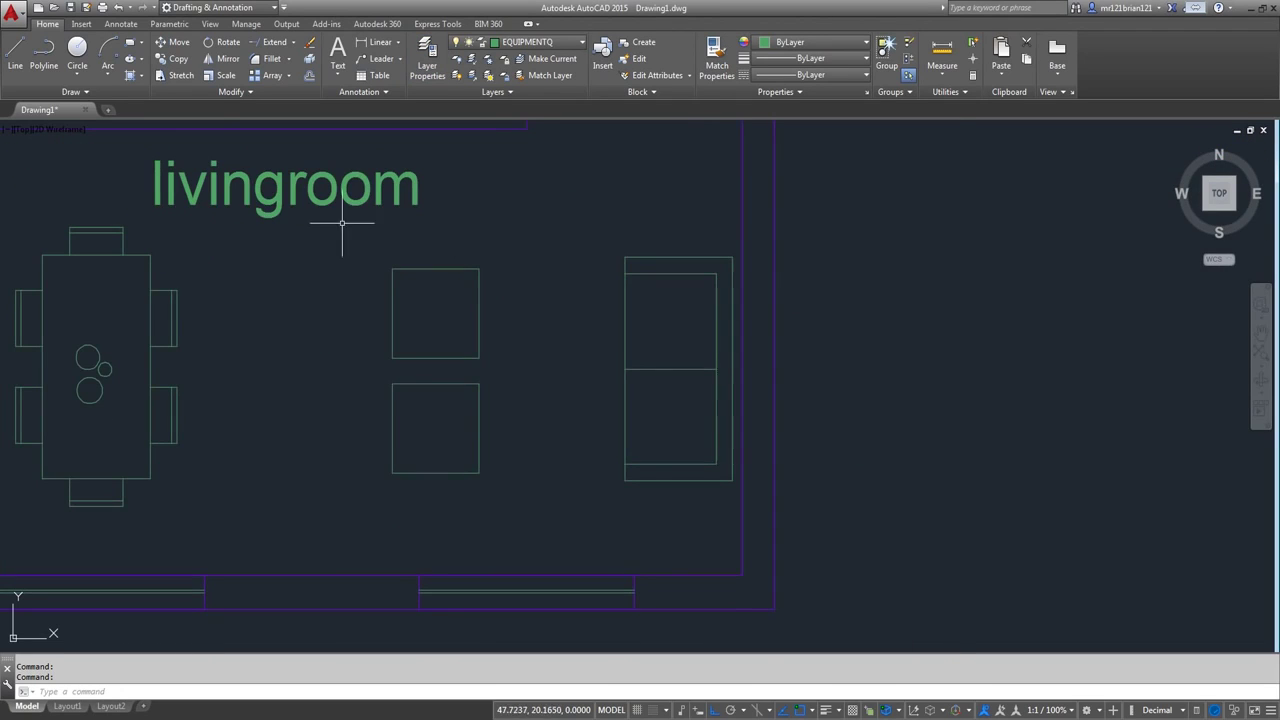
click(43, 57)
click(550, 317)
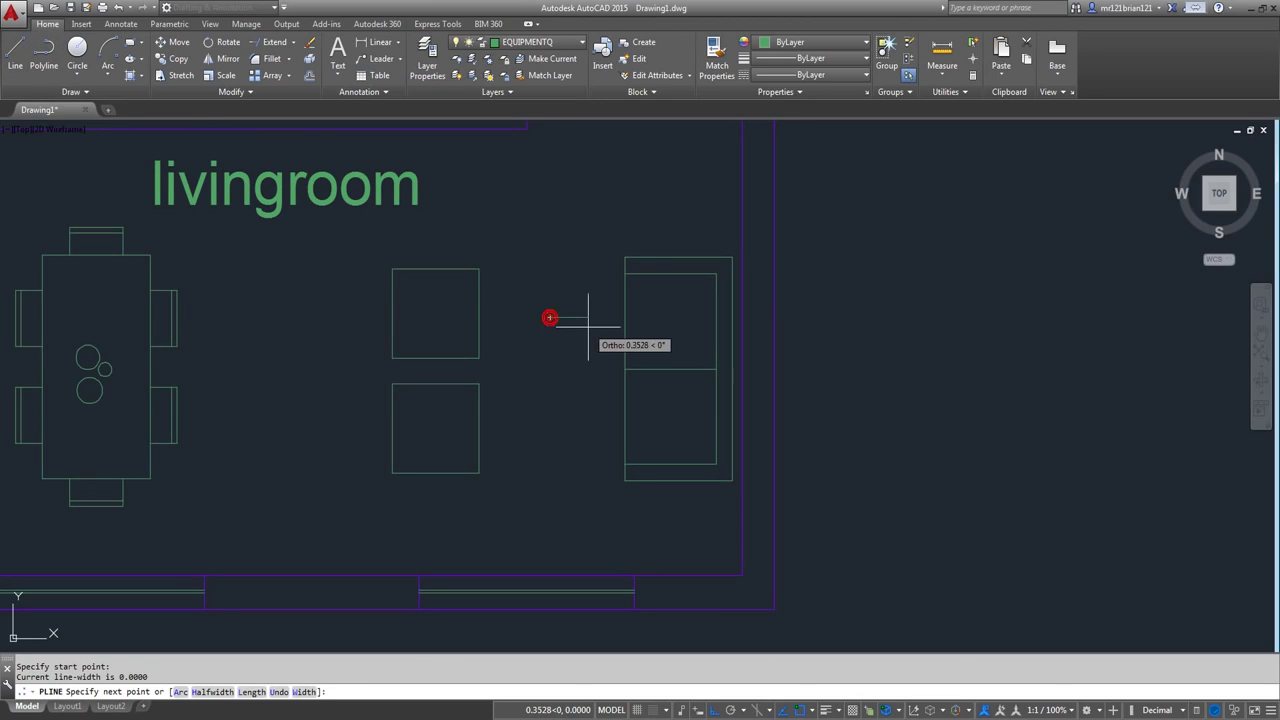
text(.2)
key(Return)
key(ctrl+z)
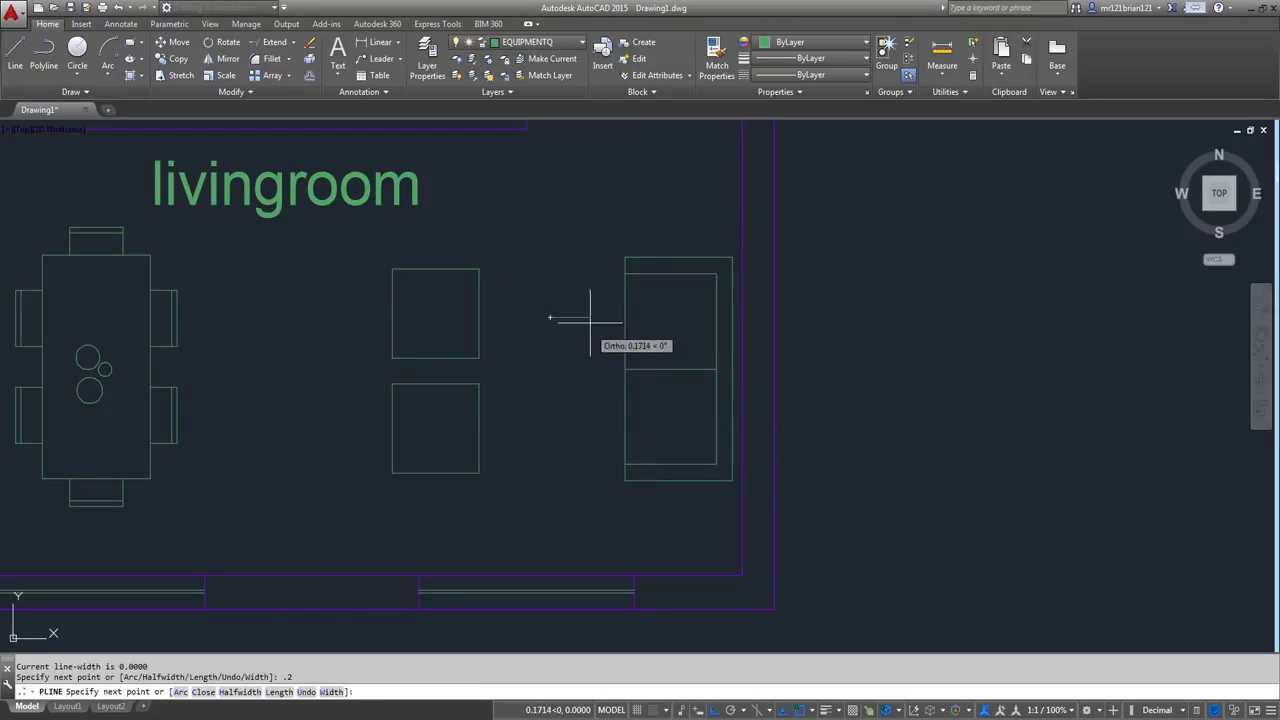
text(.4)
key(Return)
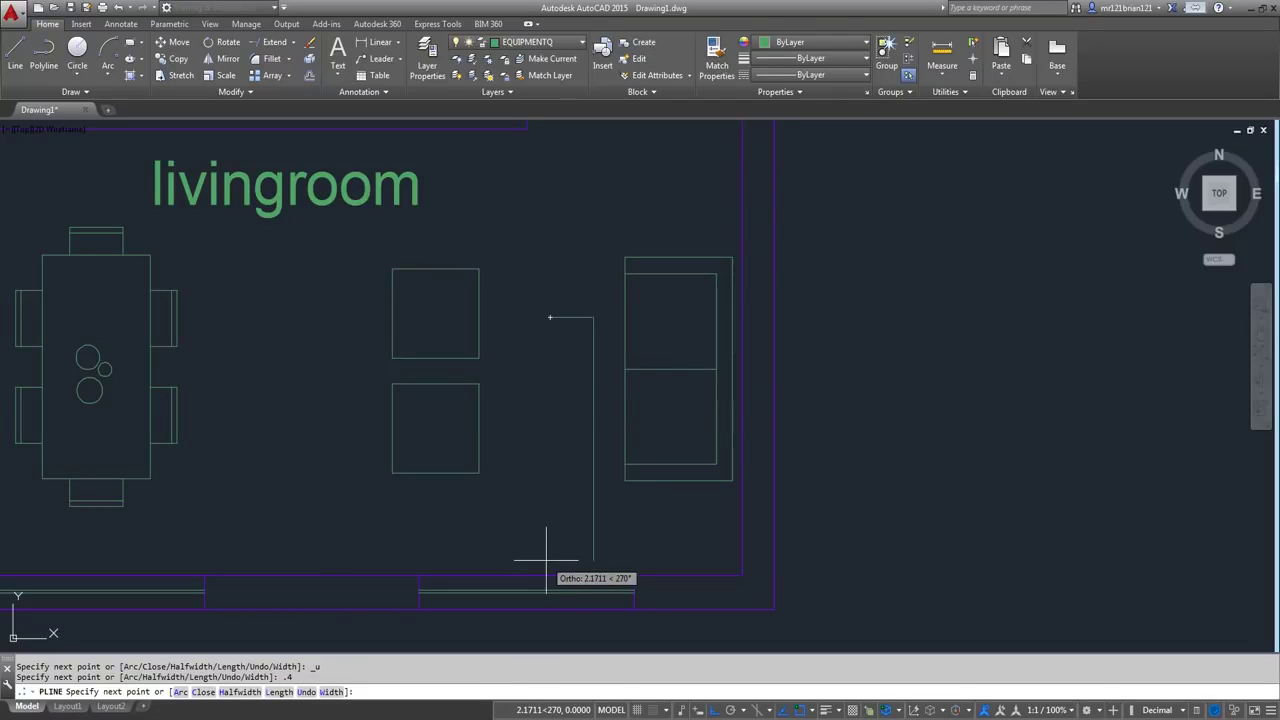
text(1.2)
key(Return)
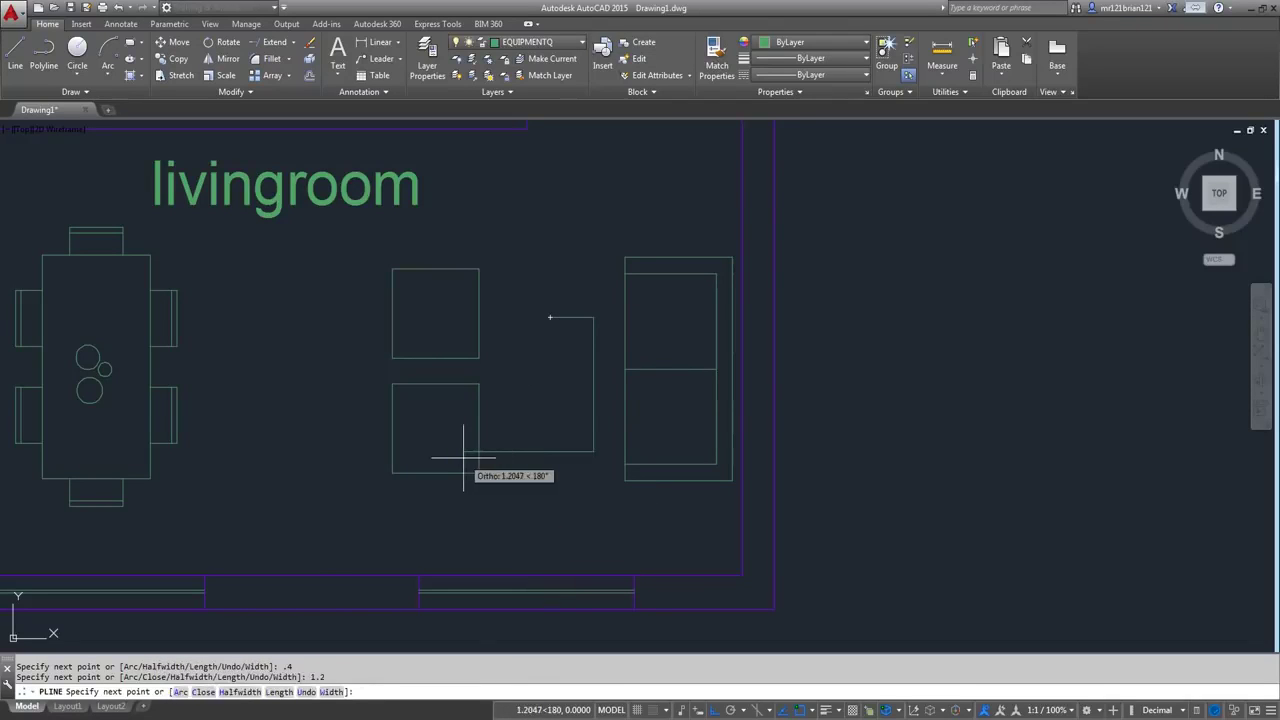
text(.4)
key(Return)
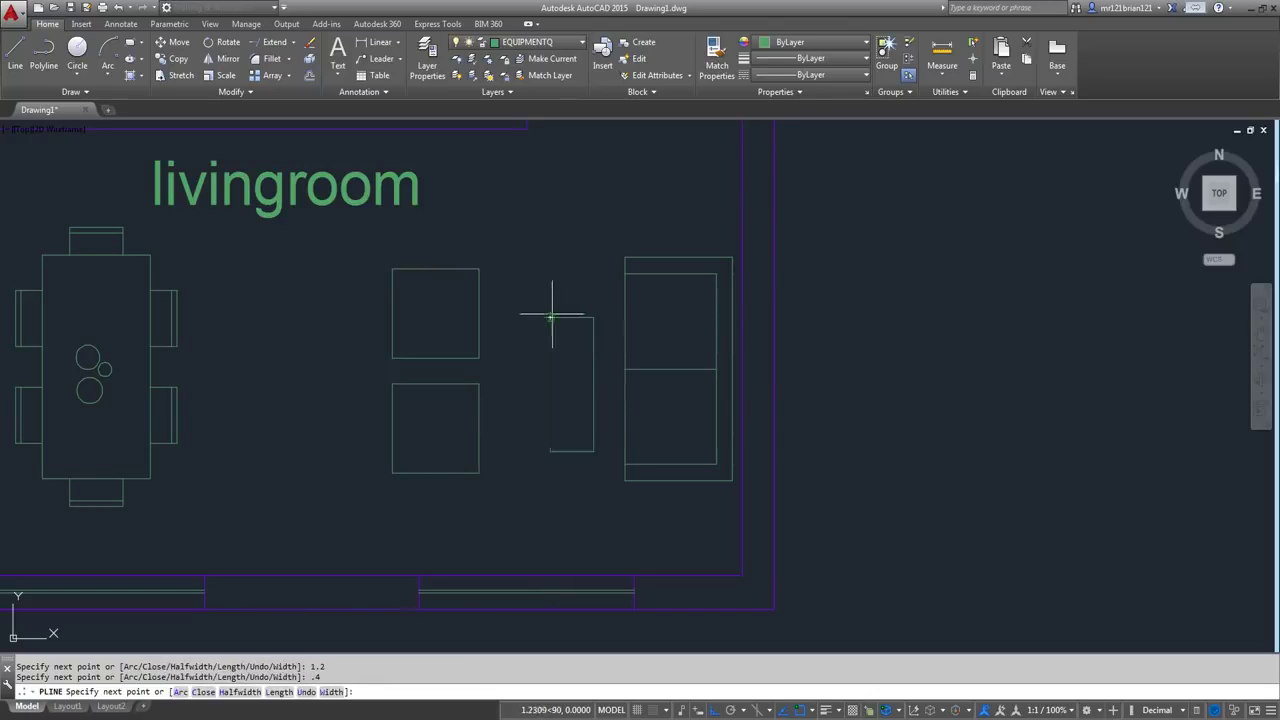
key(Return)
- Move the coffee table rectangle slightly up and toward the sofa to centre it between the sofa and the square seats
drag(569, 352, 546, 386)
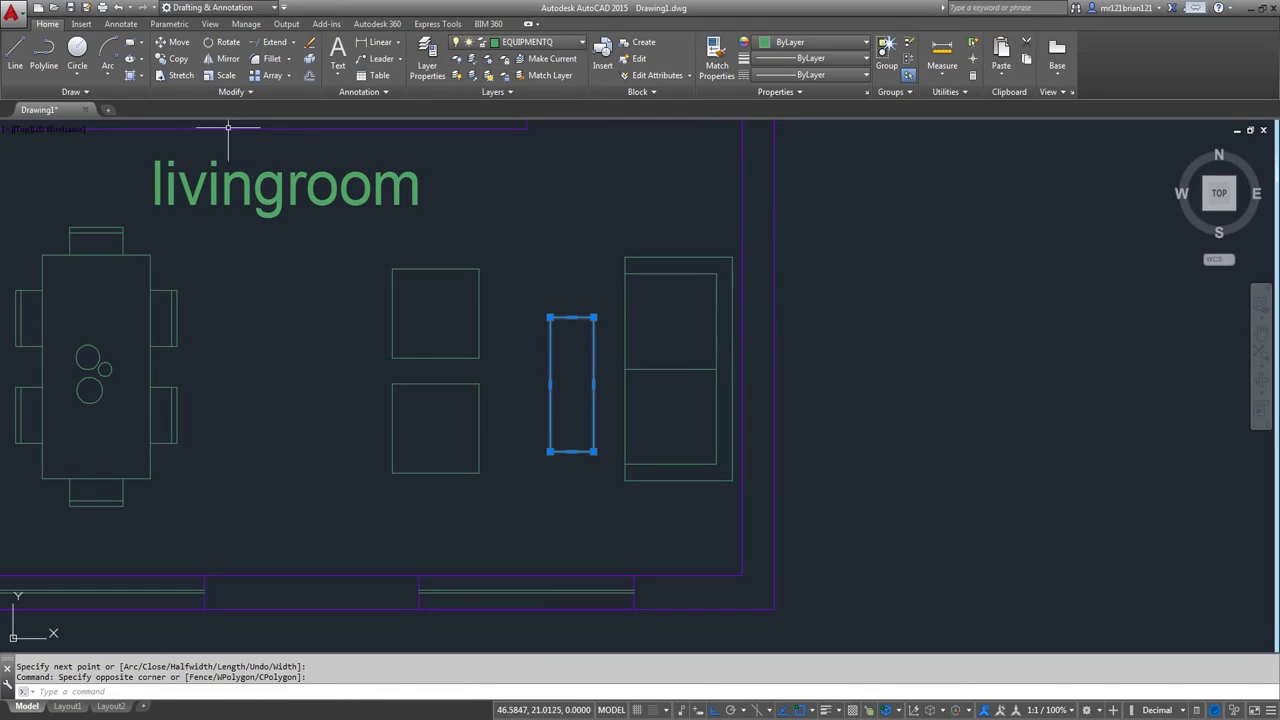
click(180, 42)
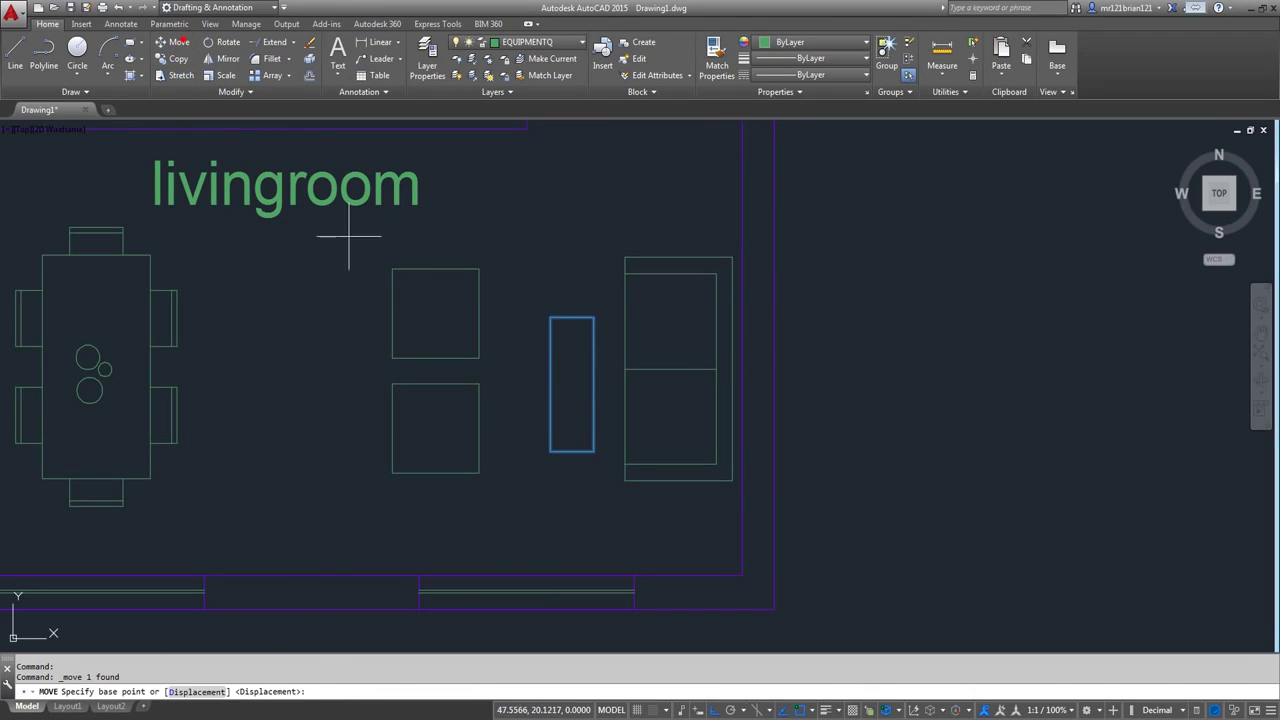
click(440, 352)
click(572, 329)
scroll(545, 382, up, 2)
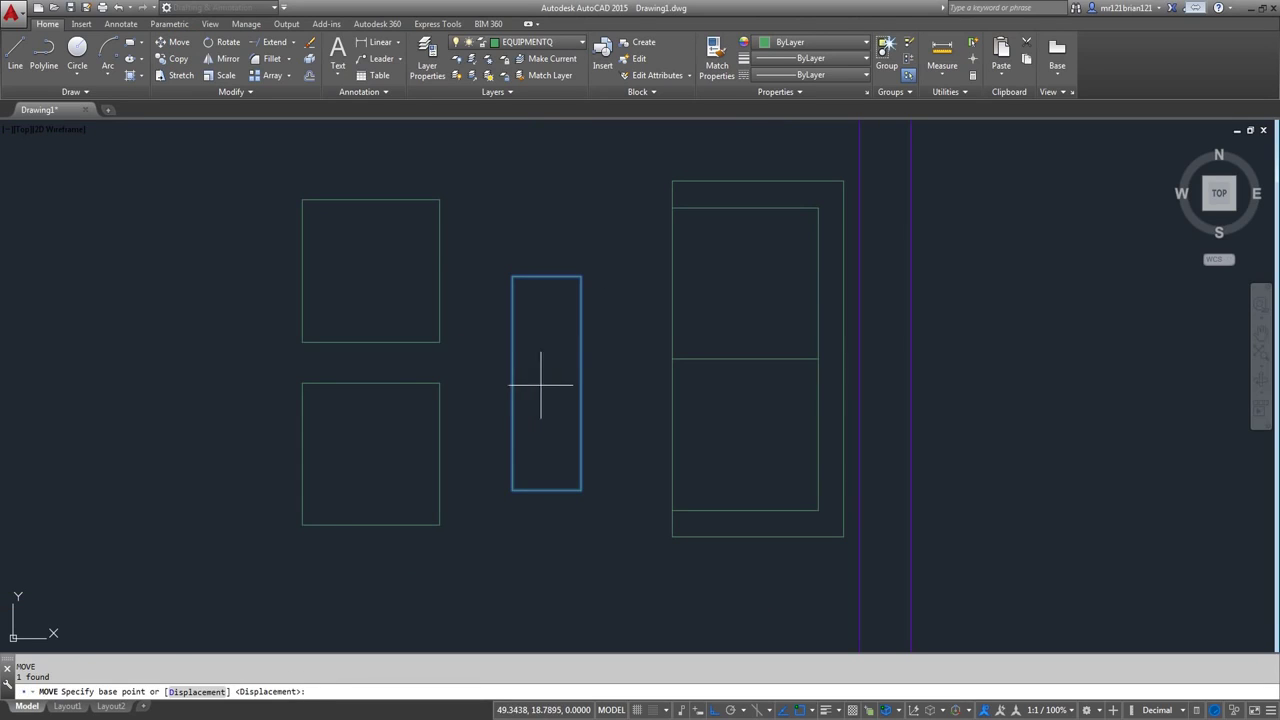
click(608, 327)
click(565, 338)
key(space)
click(571, 343)
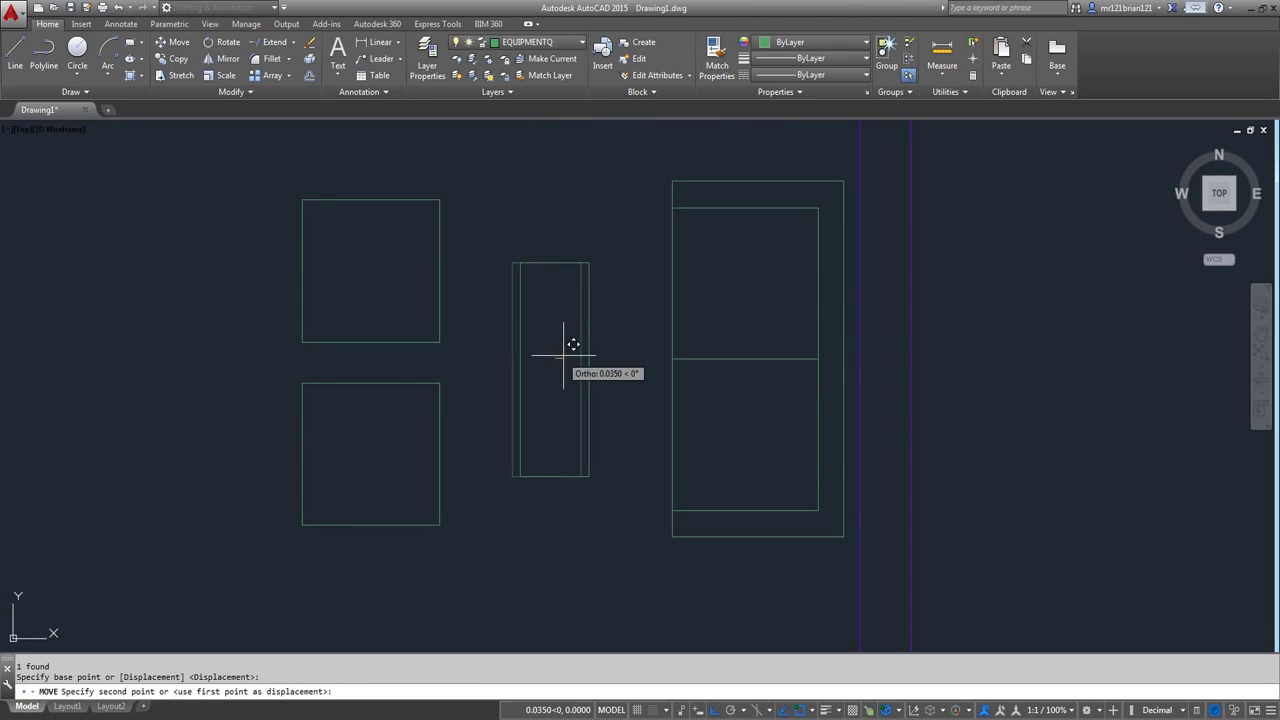
click(580, 343)
- Offset the coffee table rectangle 0.05 outward to give the table a border
click(609, 309)
click(565, 300)
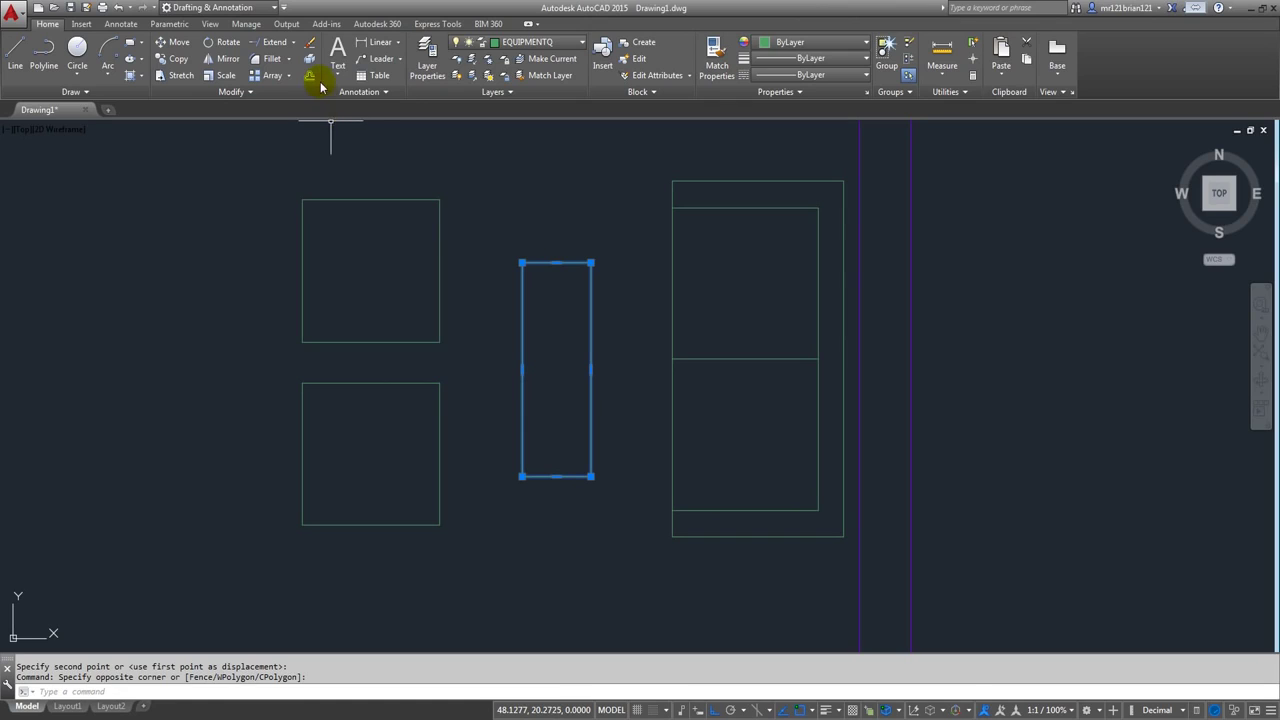
click(310, 75)
click(600, 294)
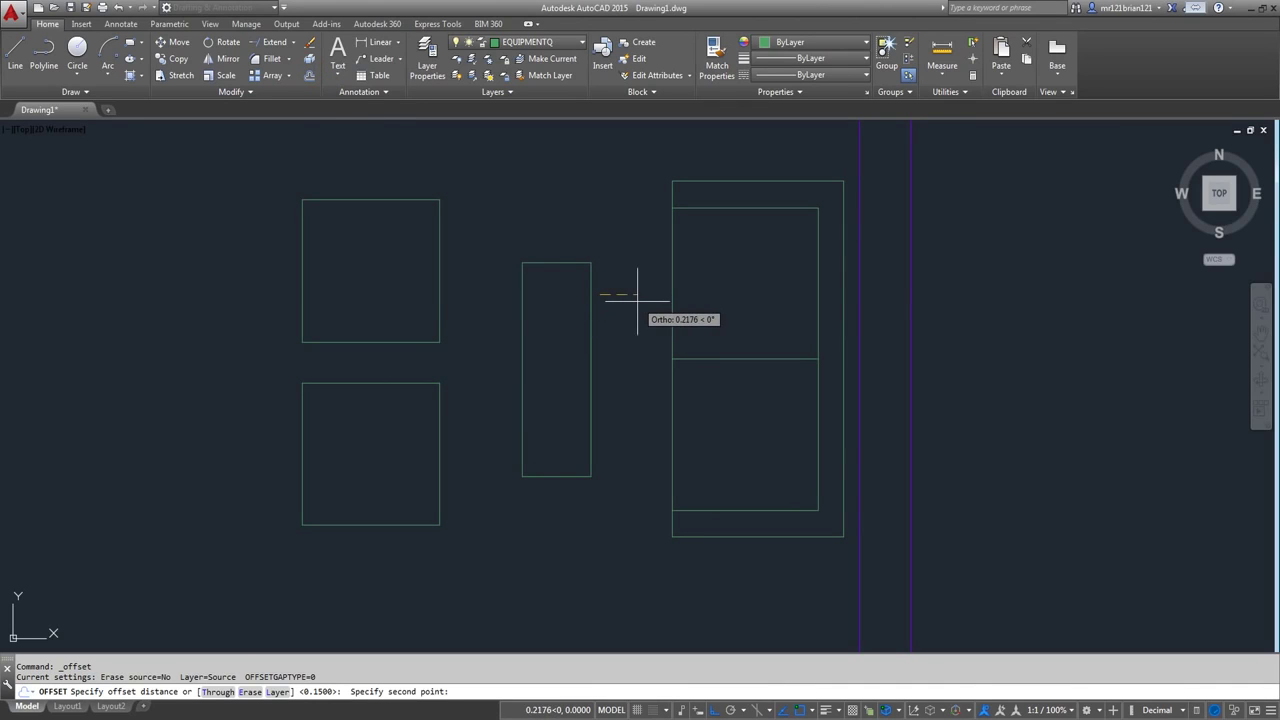
text(.05)
key(Return)
click(591, 300)
click(626, 251)
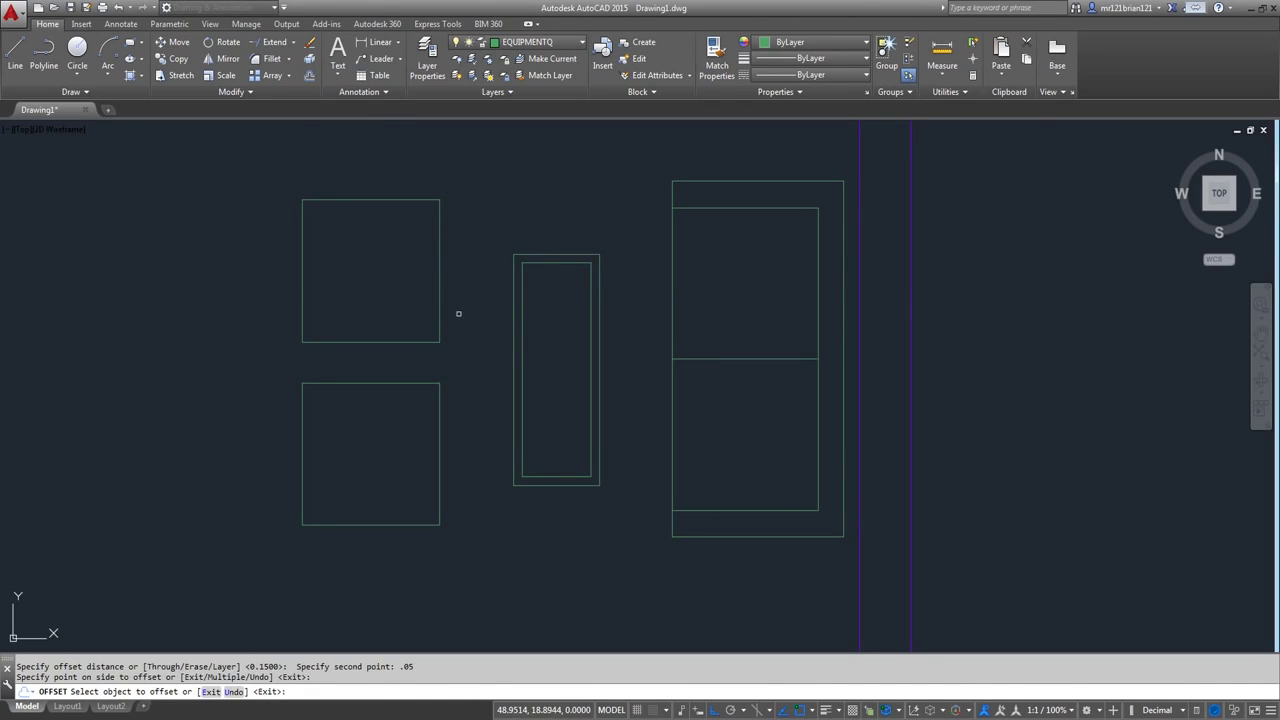
key(Return)
scroll(470, 340, down, 3)
scroll(481, 335, up, 2)
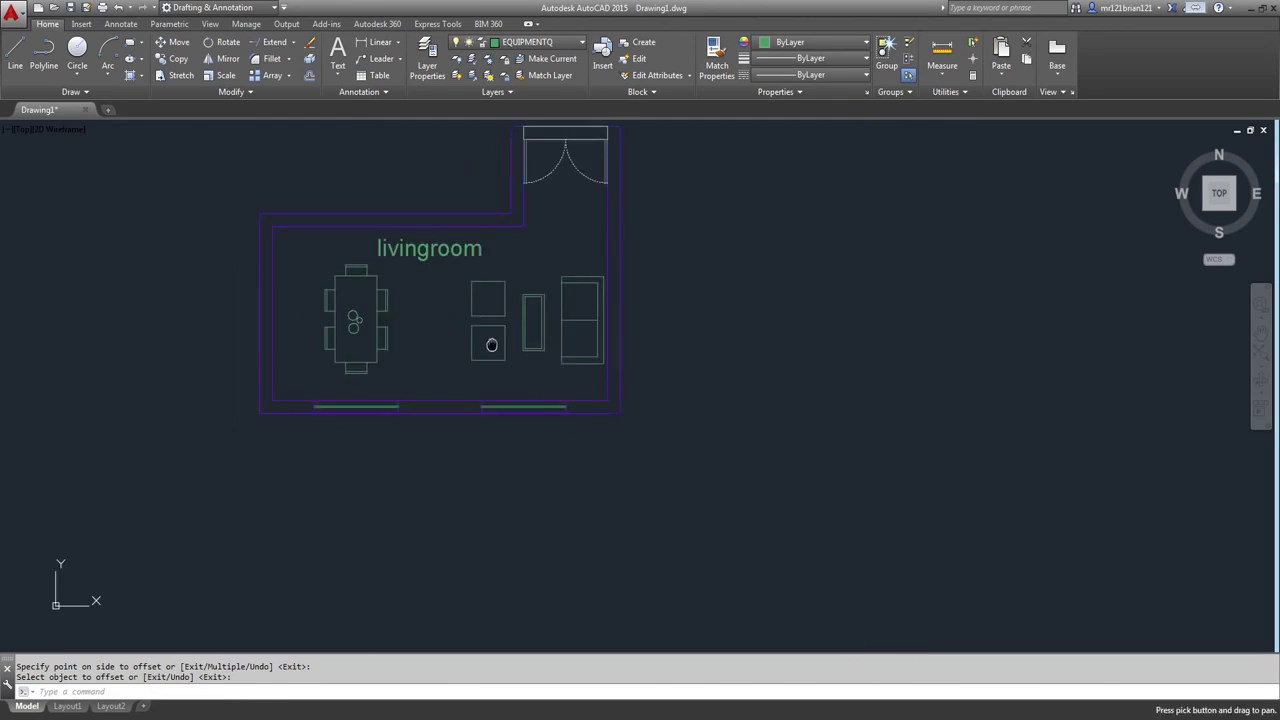
scroll(480, 290, down, 4)
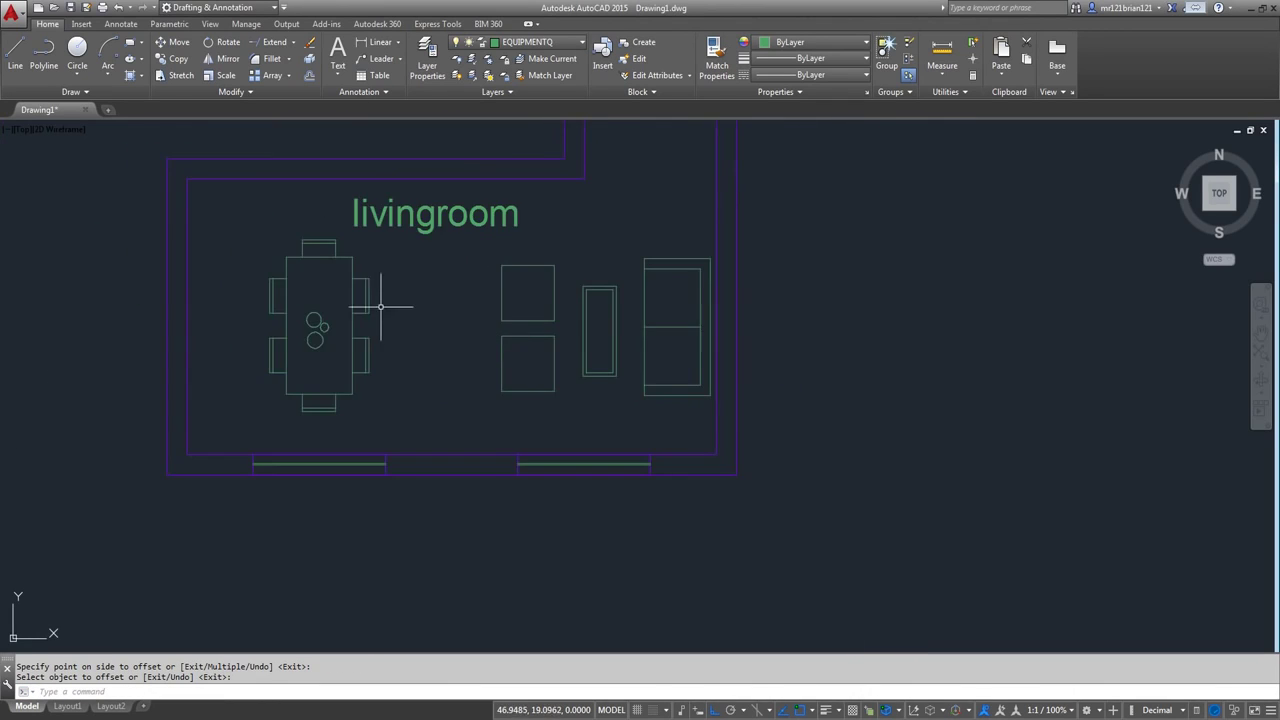
scroll(420, 380, up, 2)
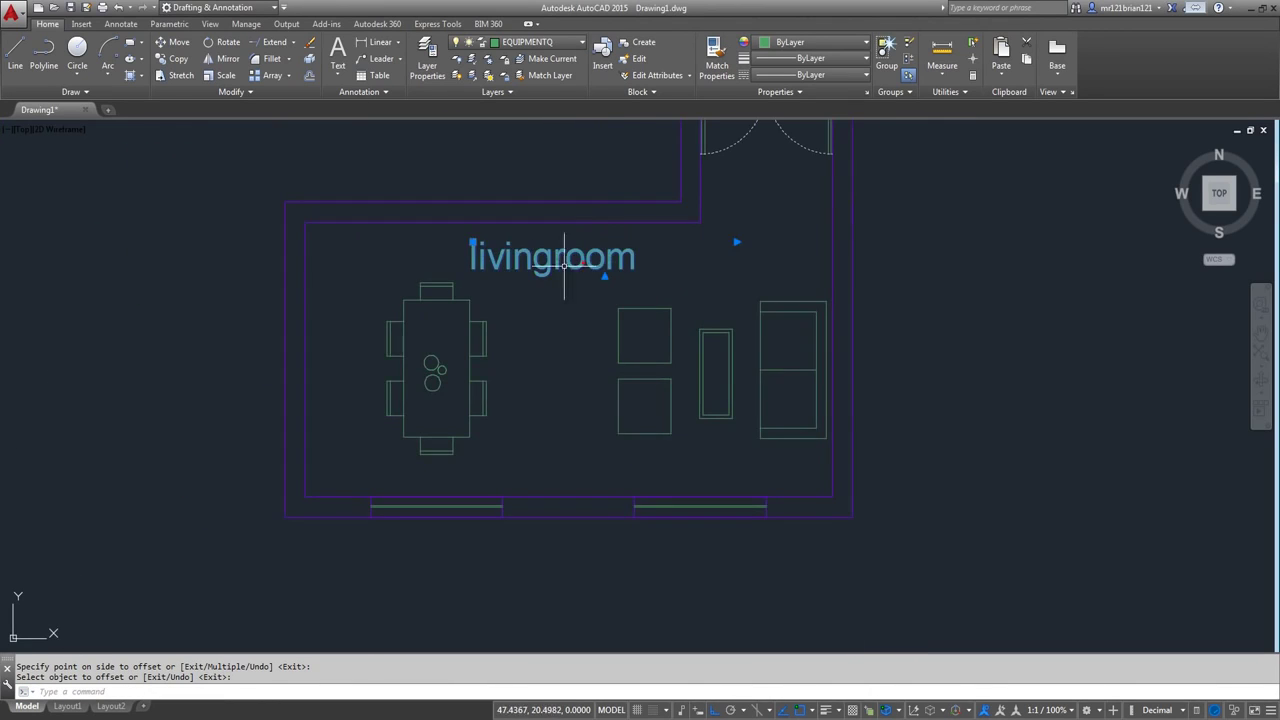
key(Escape)
key(Escape)
scroll(351, 306, down, 2)
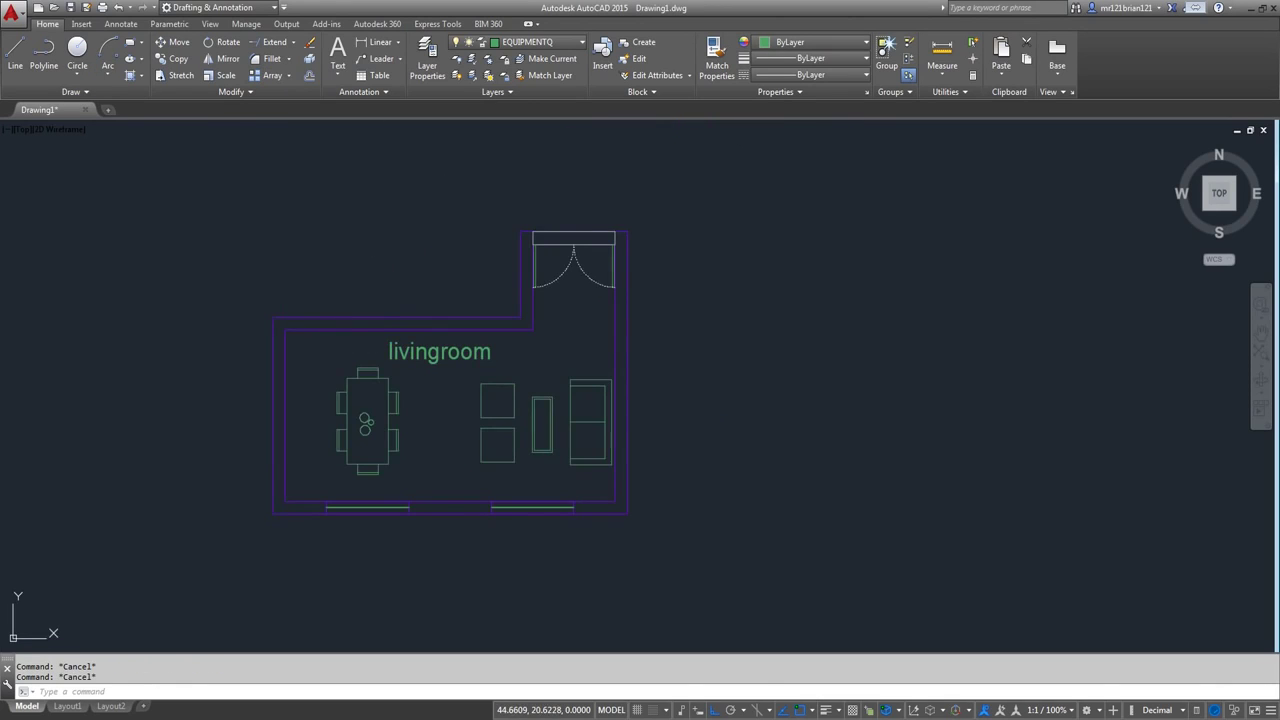
middle_drag(287, 274, 302, 225)
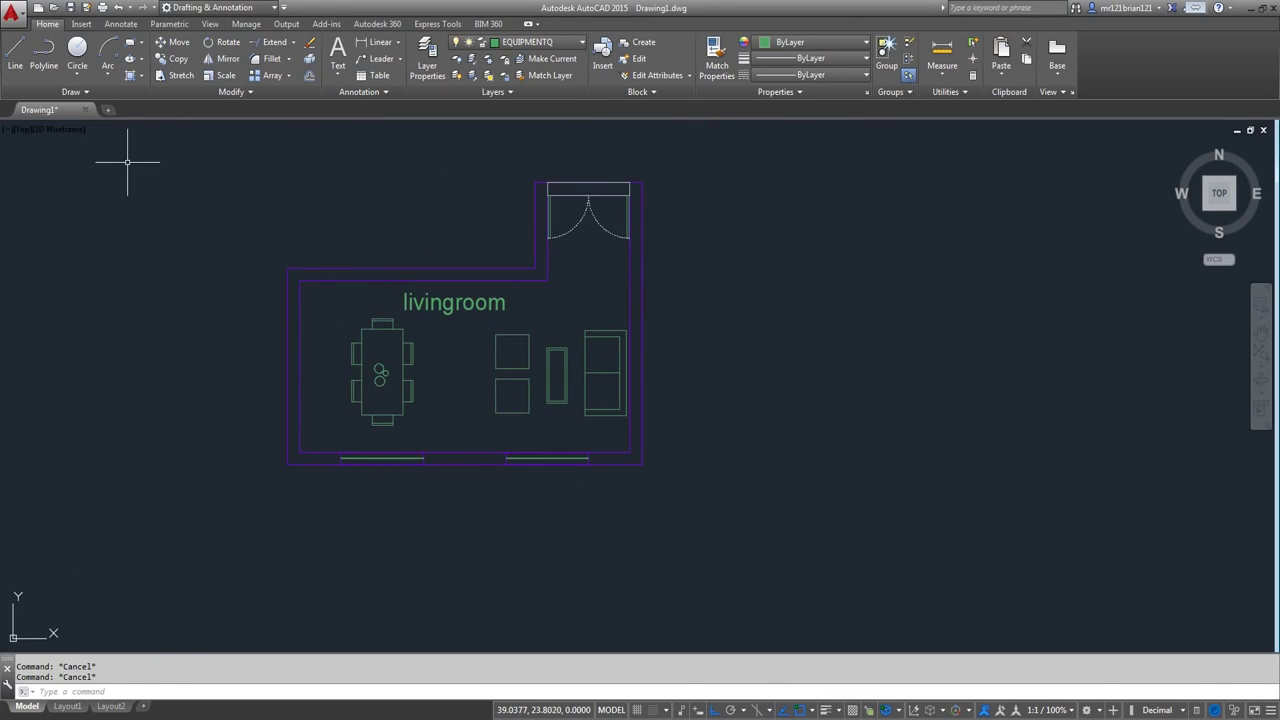
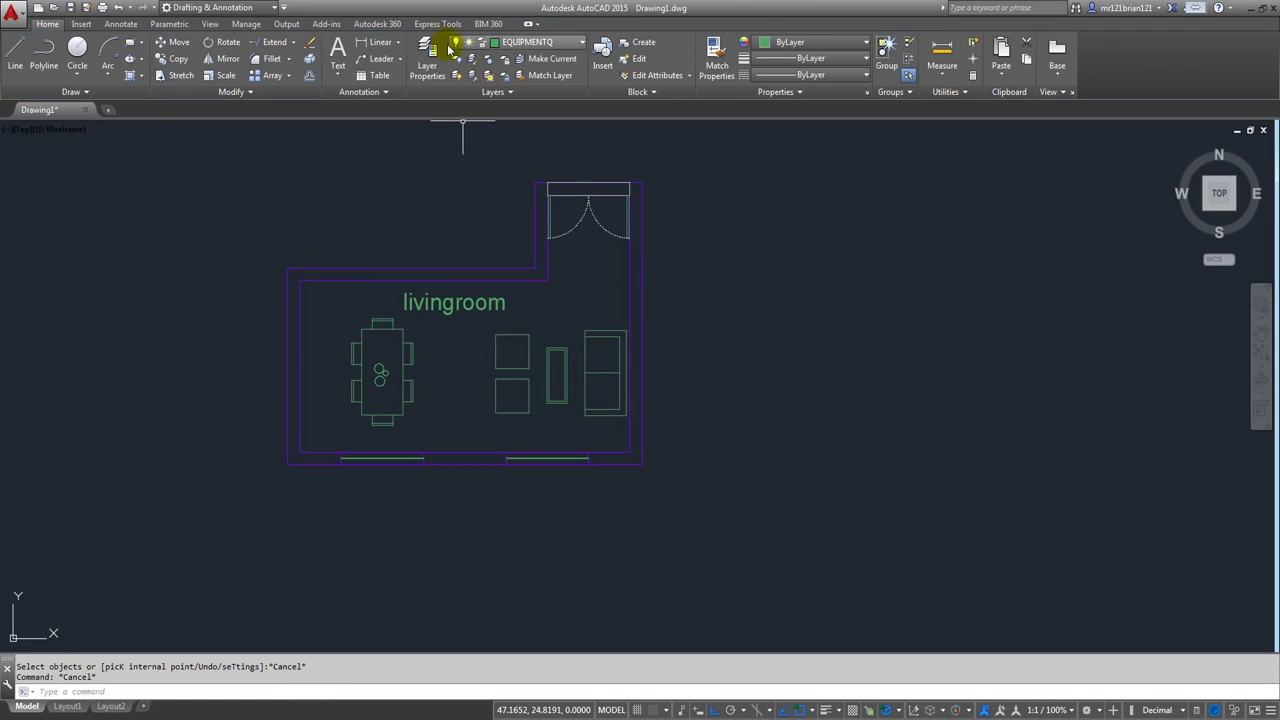
- Make HATCH the current layer and start a hatch with the LINE pattern
click(505, 42)
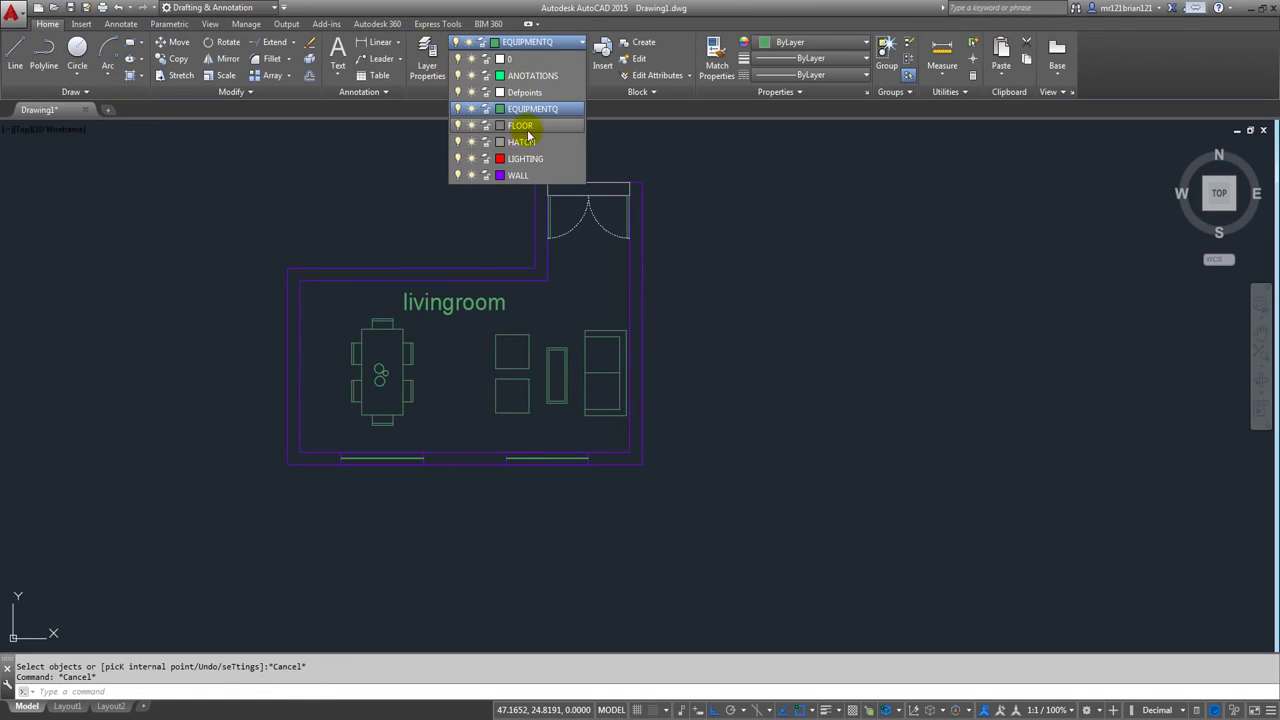
click(521, 142)
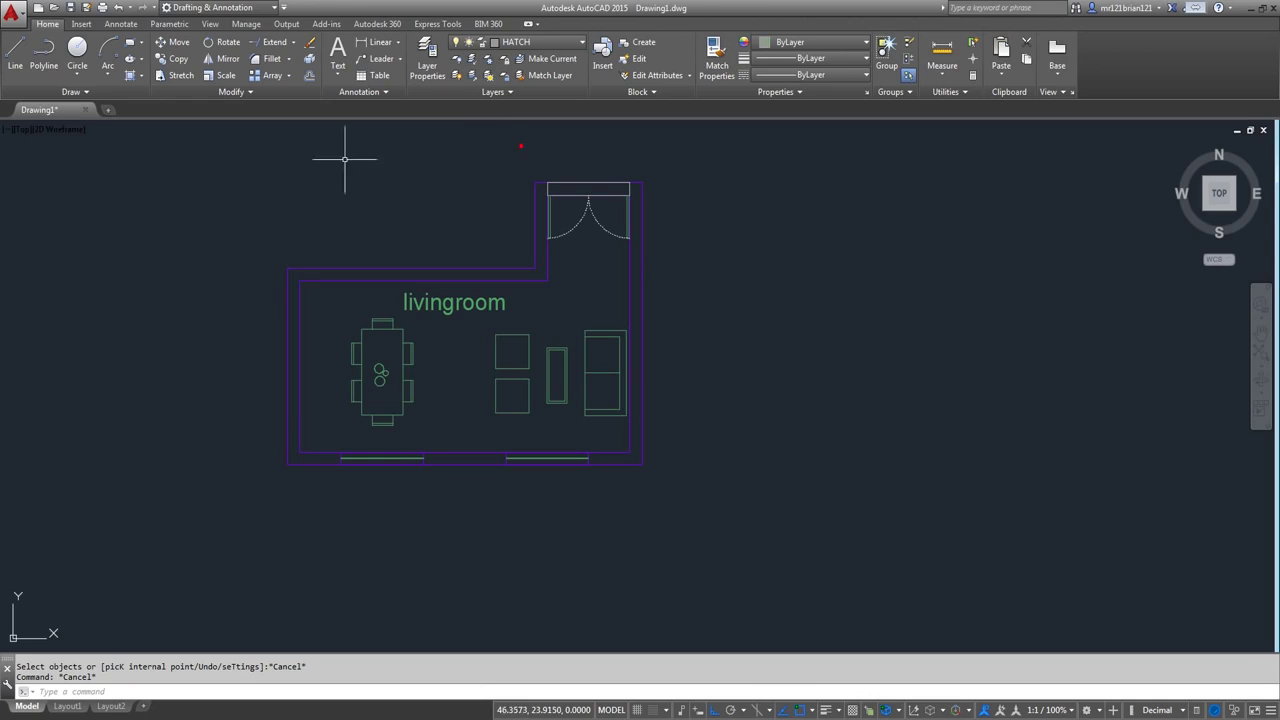
click(135, 77)
scroll(538, 305, up, 2)
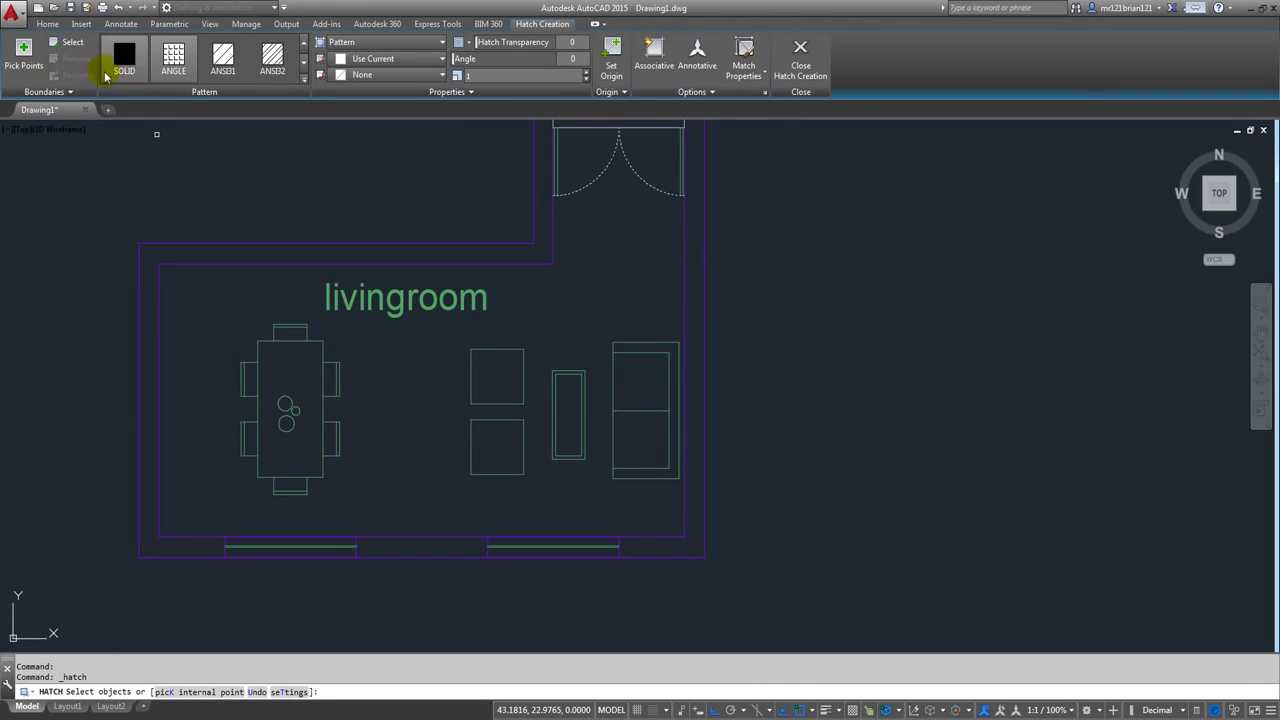
click(304, 82)
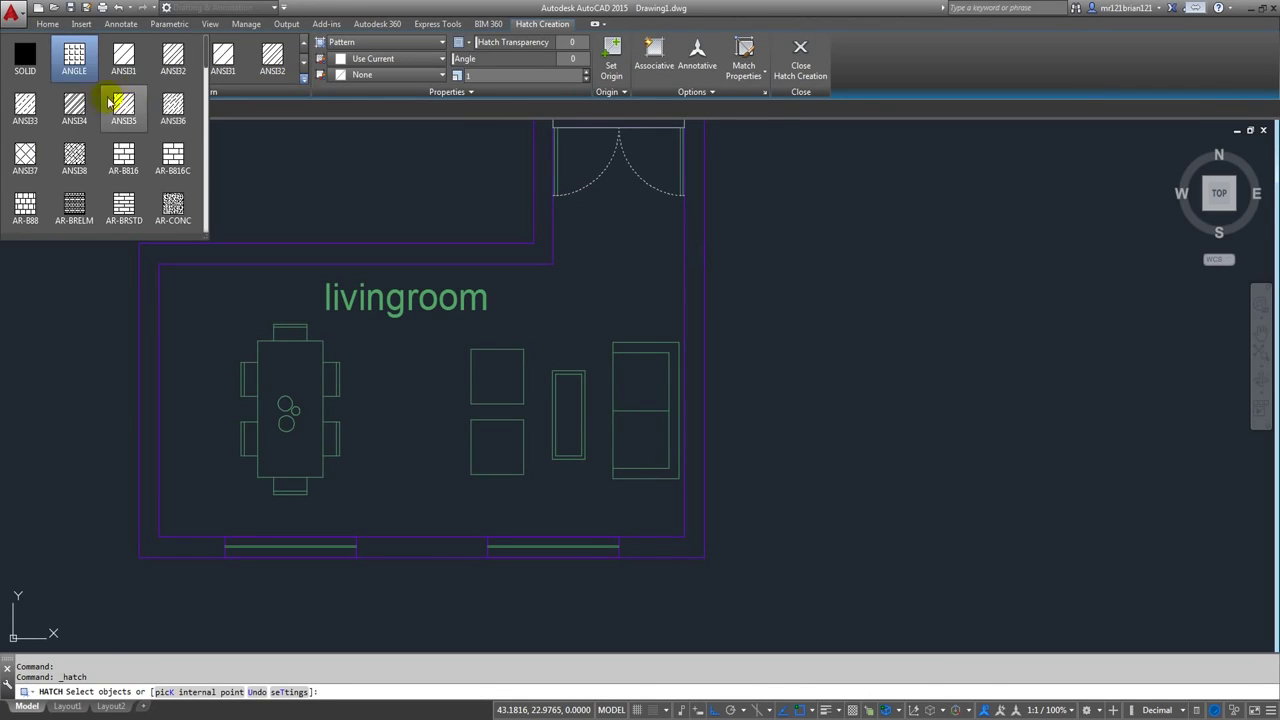
scroll(90, 130, down, 5)
scroll(84, 165, down, 9)
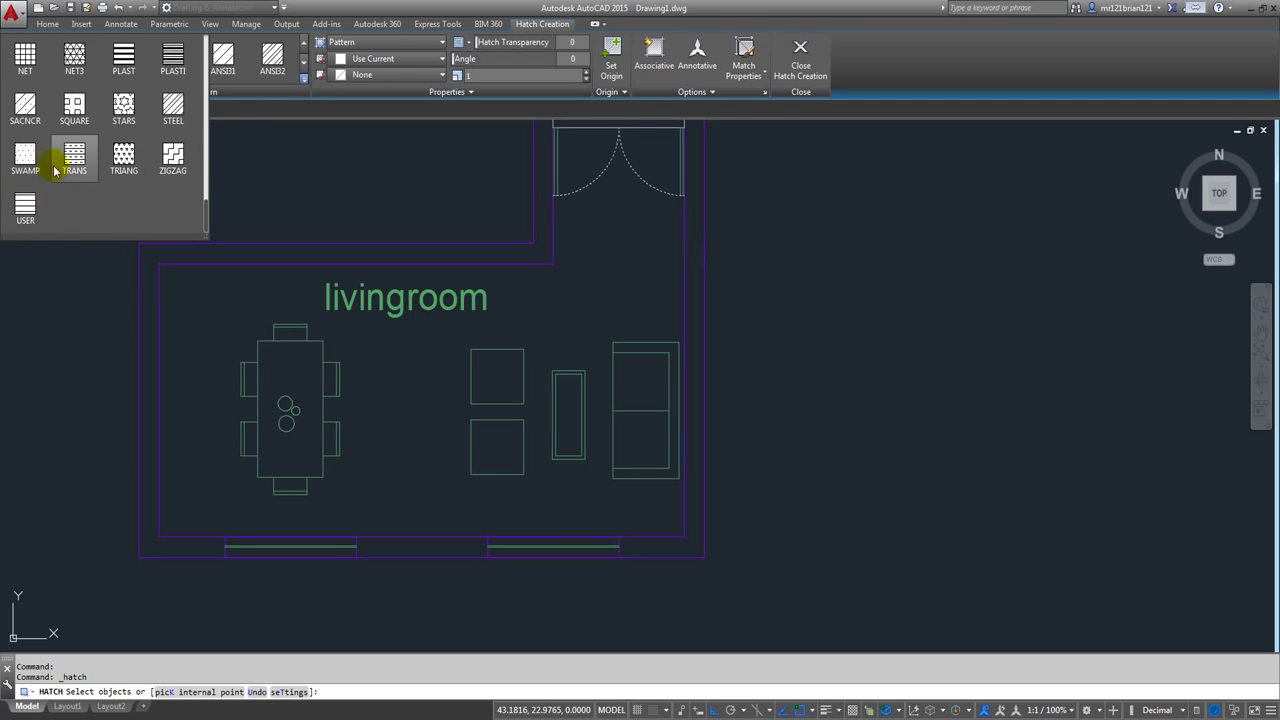
scroll(116, 122, up, 4)
scroll(122, 140, down, 1)
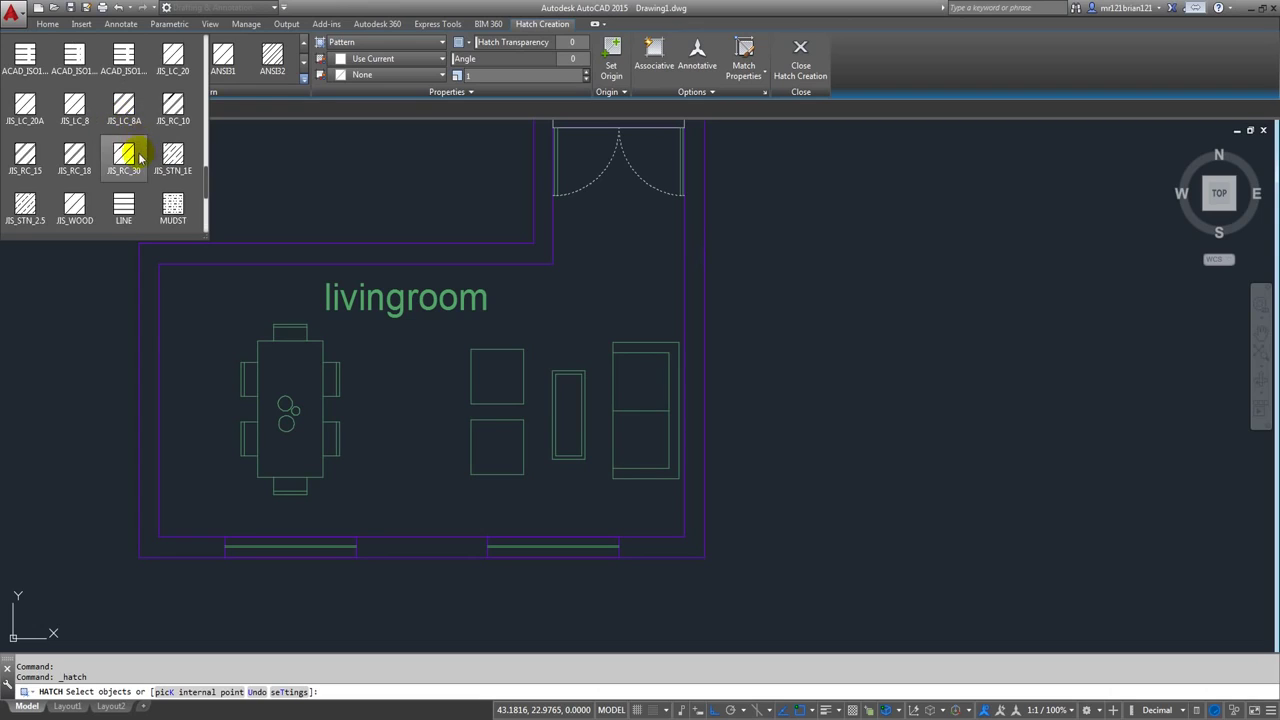
click(123, 158)
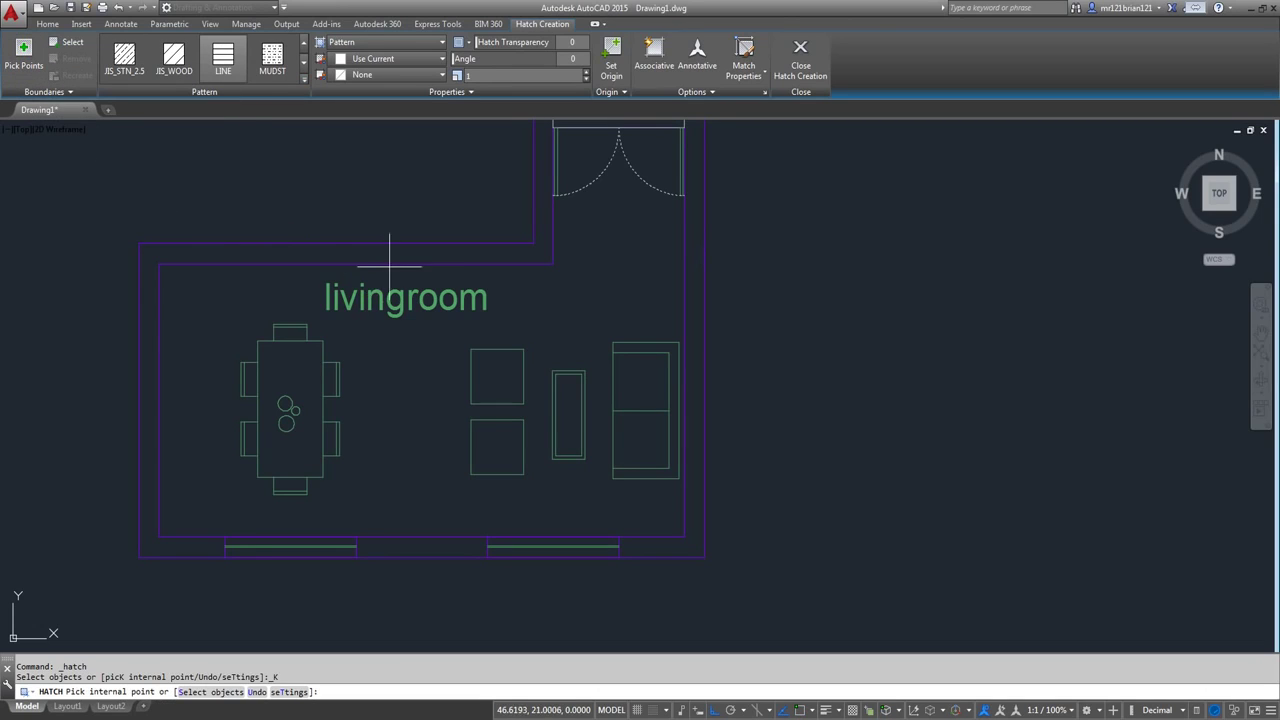
- Apply the LINE hatch inside the enclosed wall sections around the living room and finish the hatch
scroll(396, 262, down, 2)
click(436, 257)
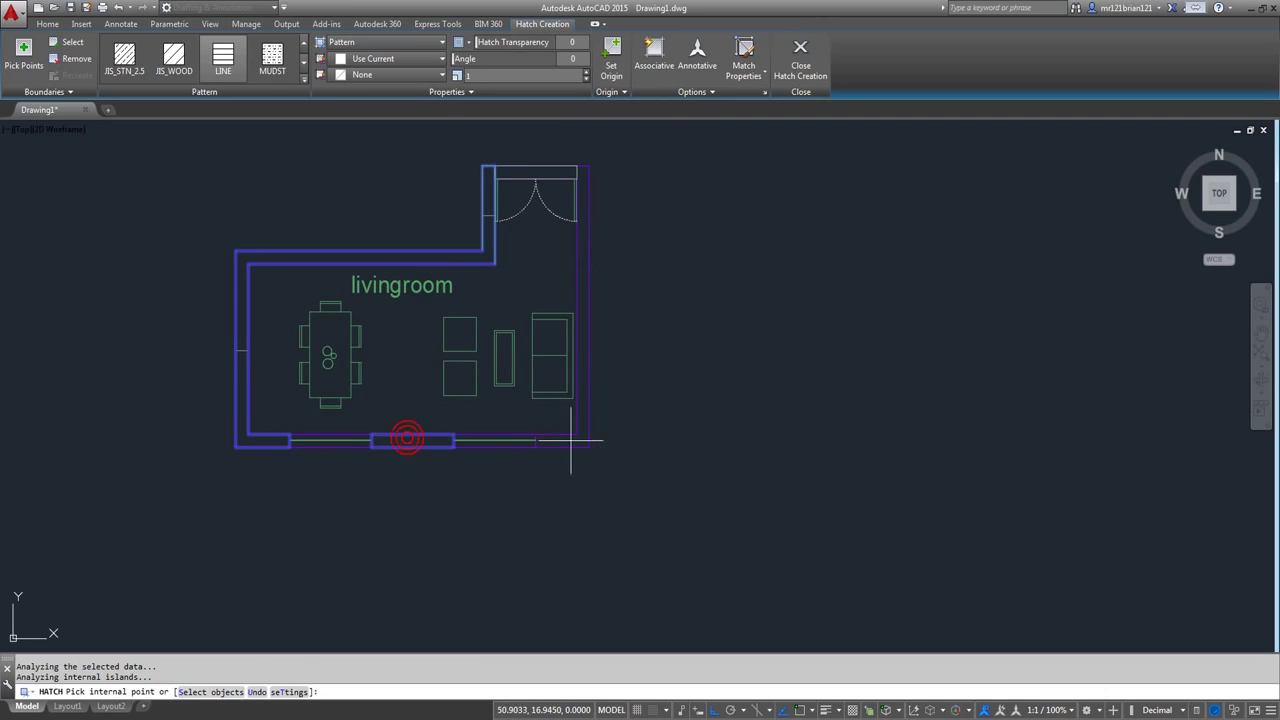
key(Escape)
- Select the LINE hatch in the living room walls and set its angle to 45
scroll(496, 182, up, 4)
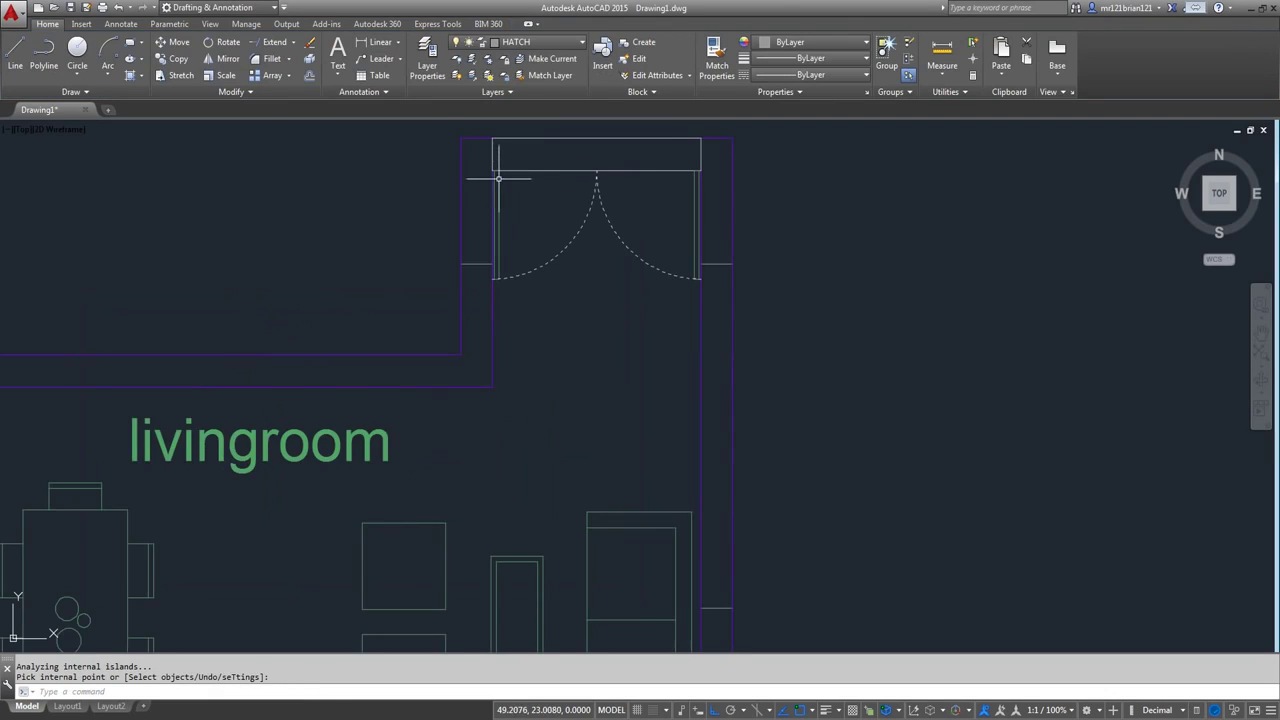
click(471, 280)
click(434, 251)
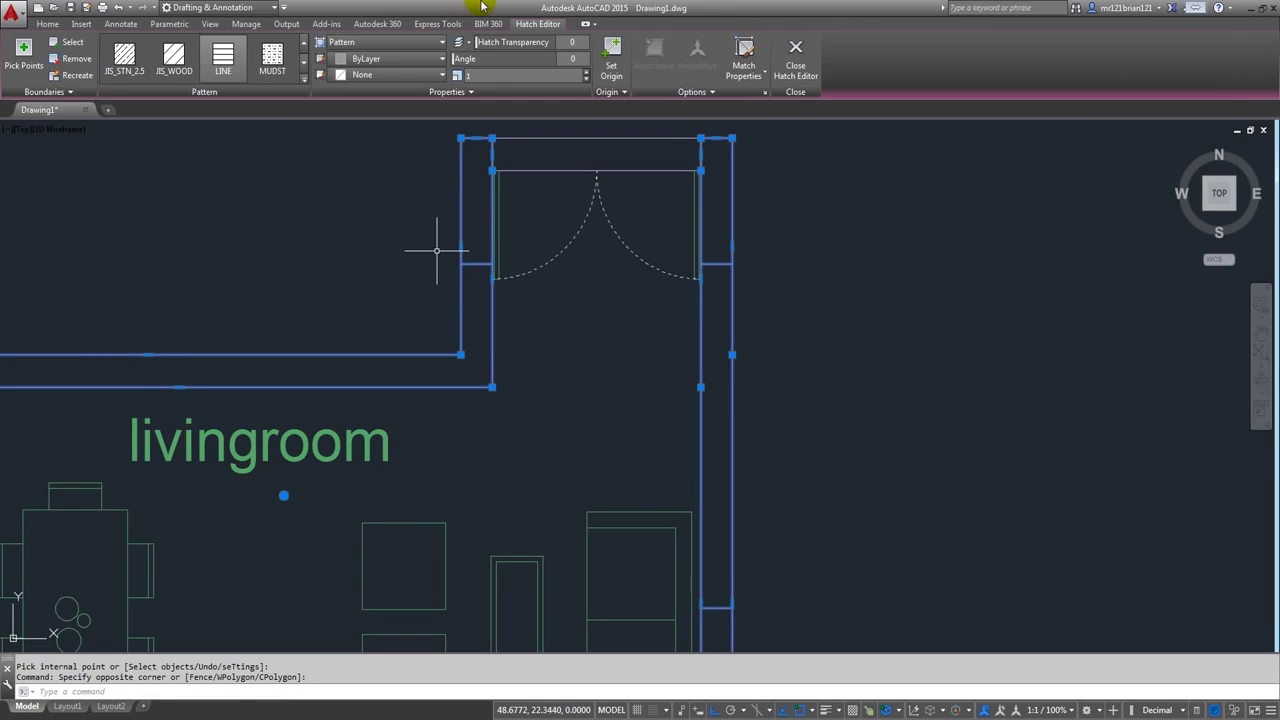
click(223, 57)
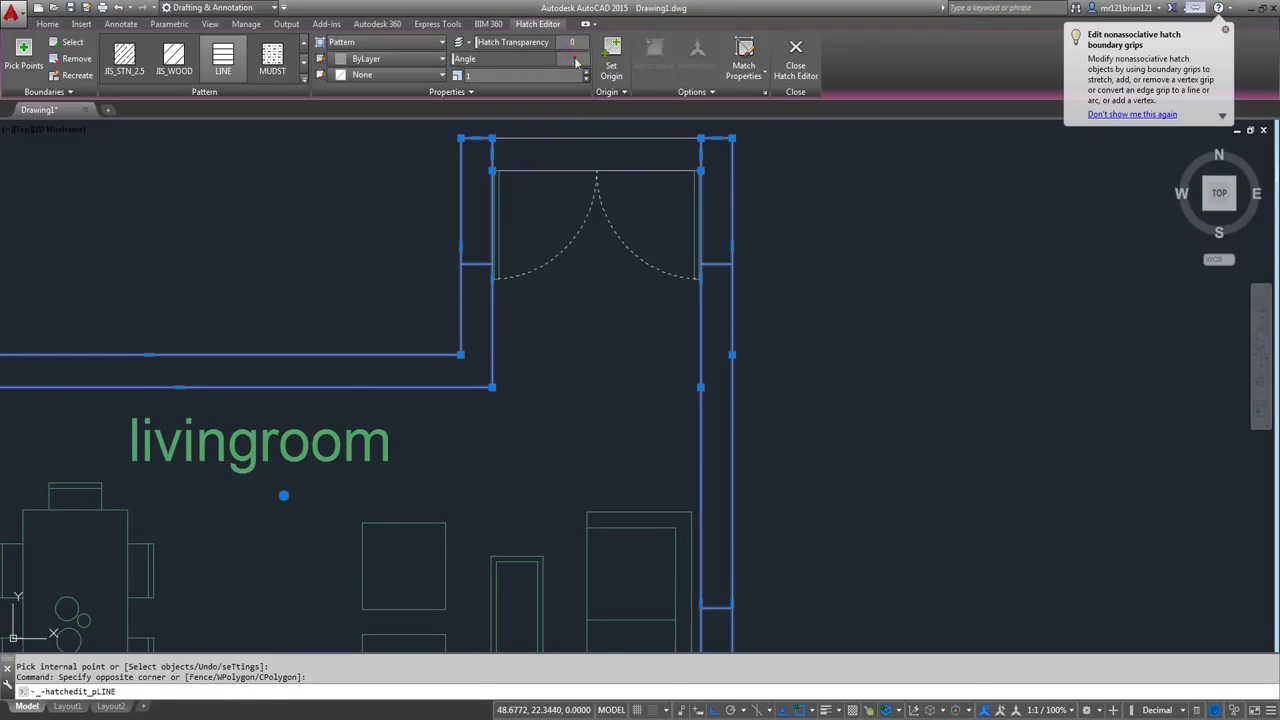
text(45)
key(Return)
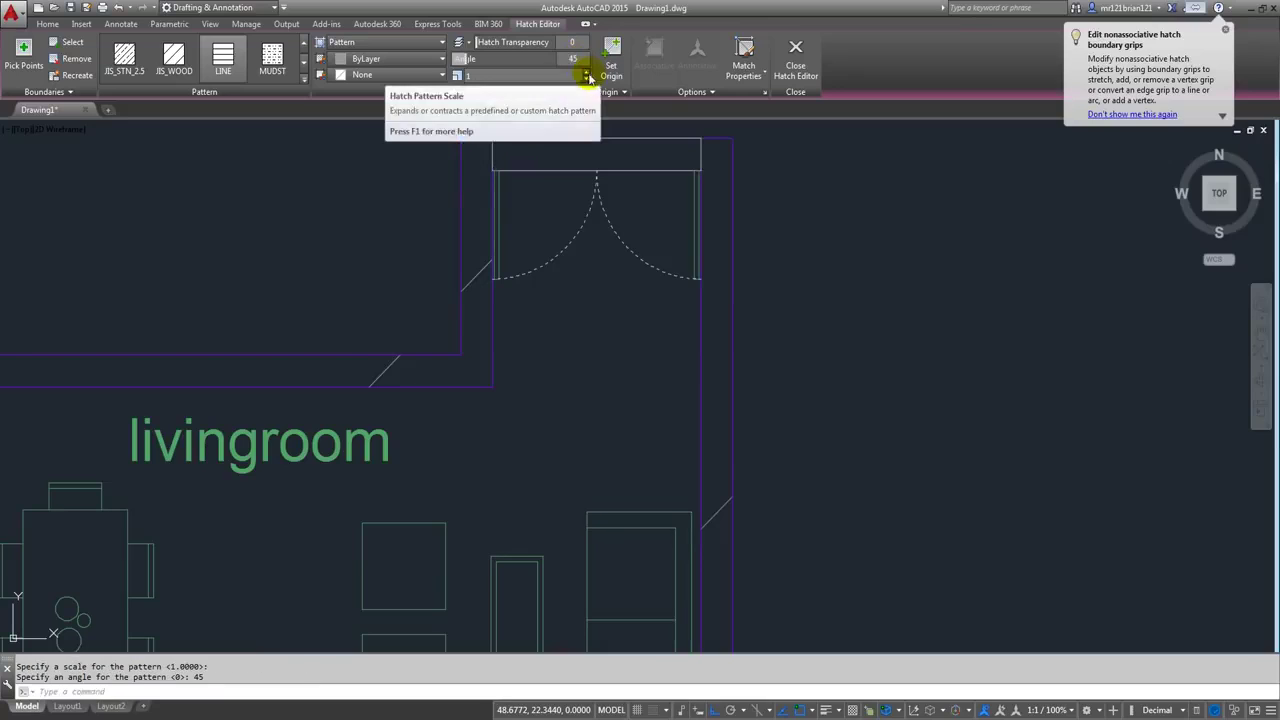
- Set the wall hatch's pattern scale to 0.05 and finish editing it
click(514, 76)
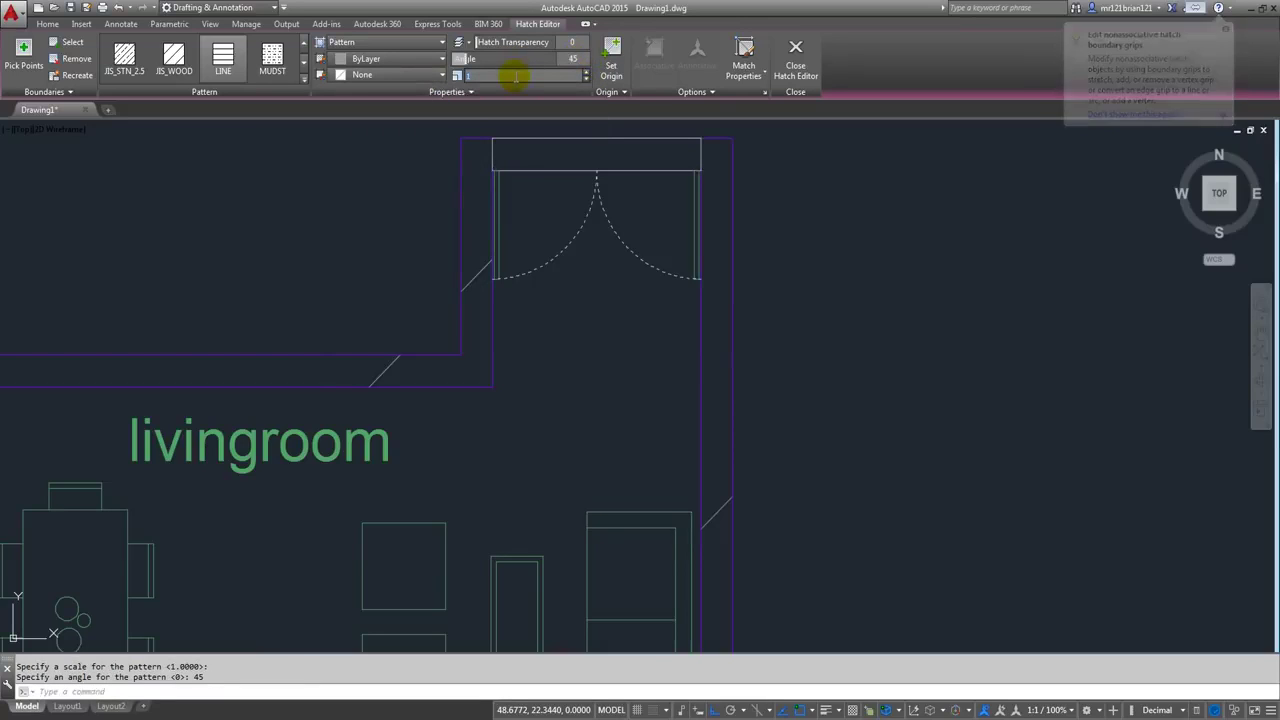
text(0.5)
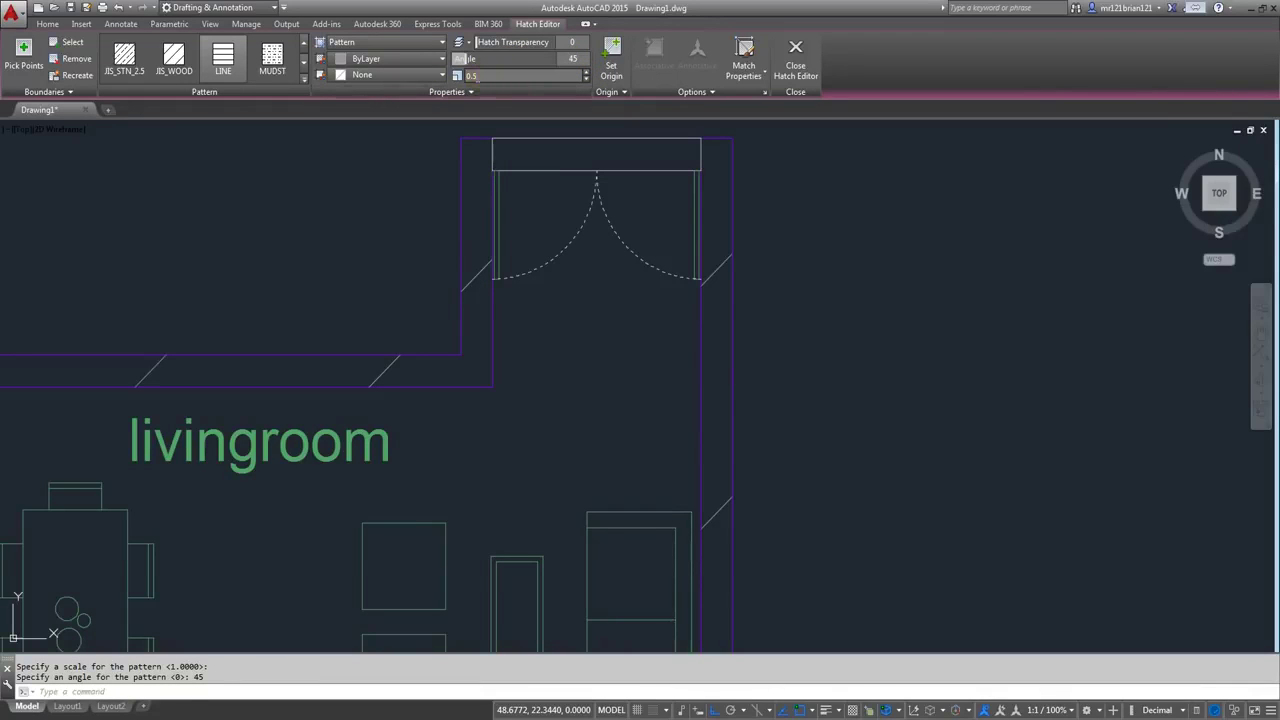
click(404, 63)
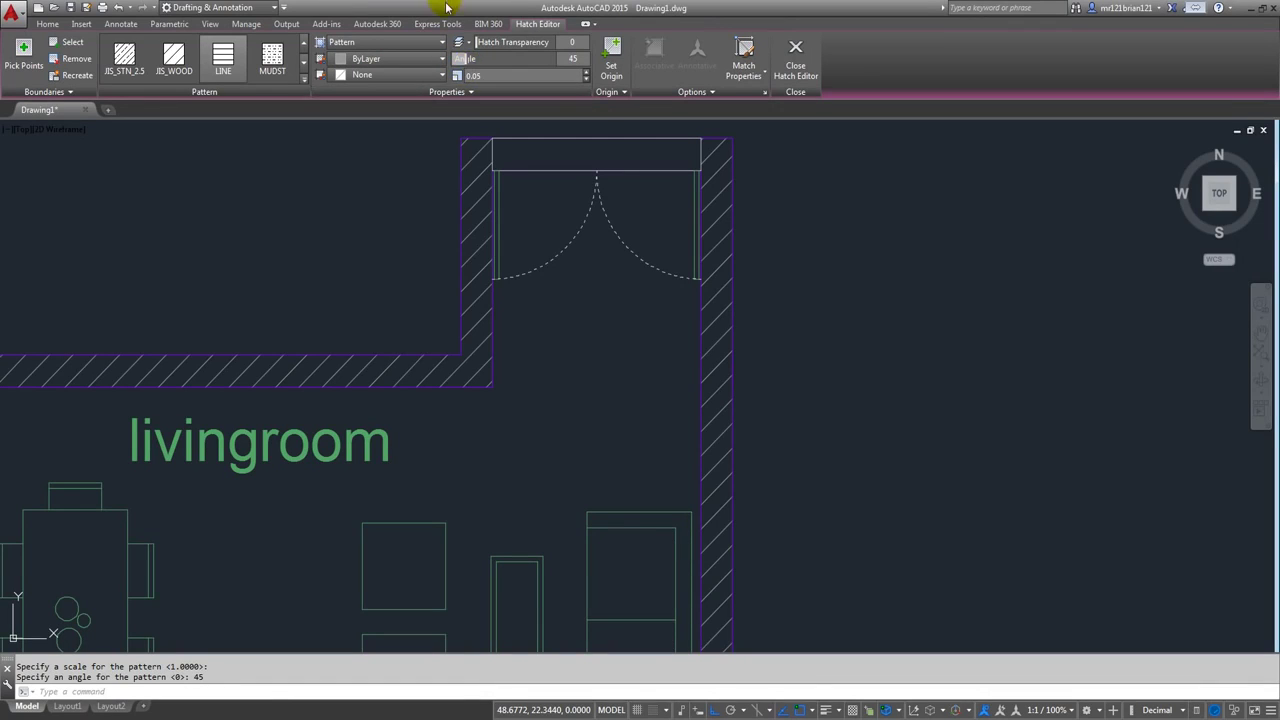
scroll(620, 130, down, 5)
key(Escape)
key(Escape)
scroll(582, 272, up, 4)
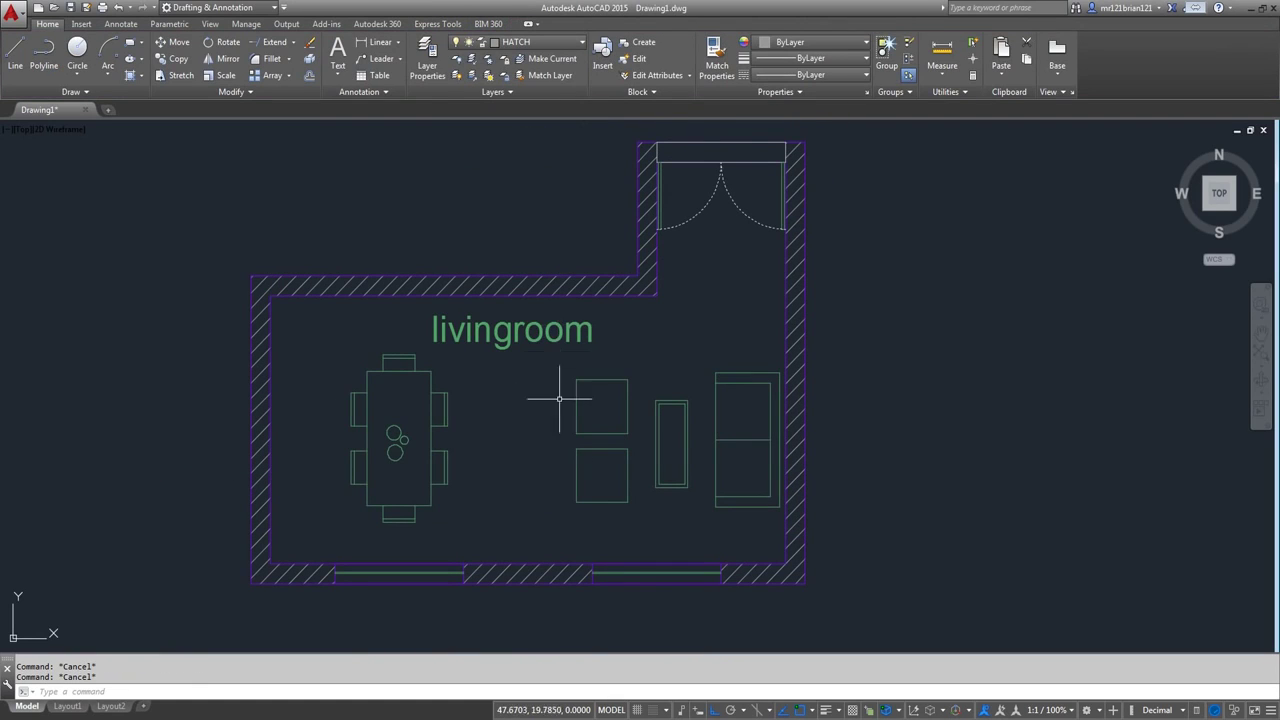
- Change the pattern of the living room's wall hatch to SOLID
click(605, 287)
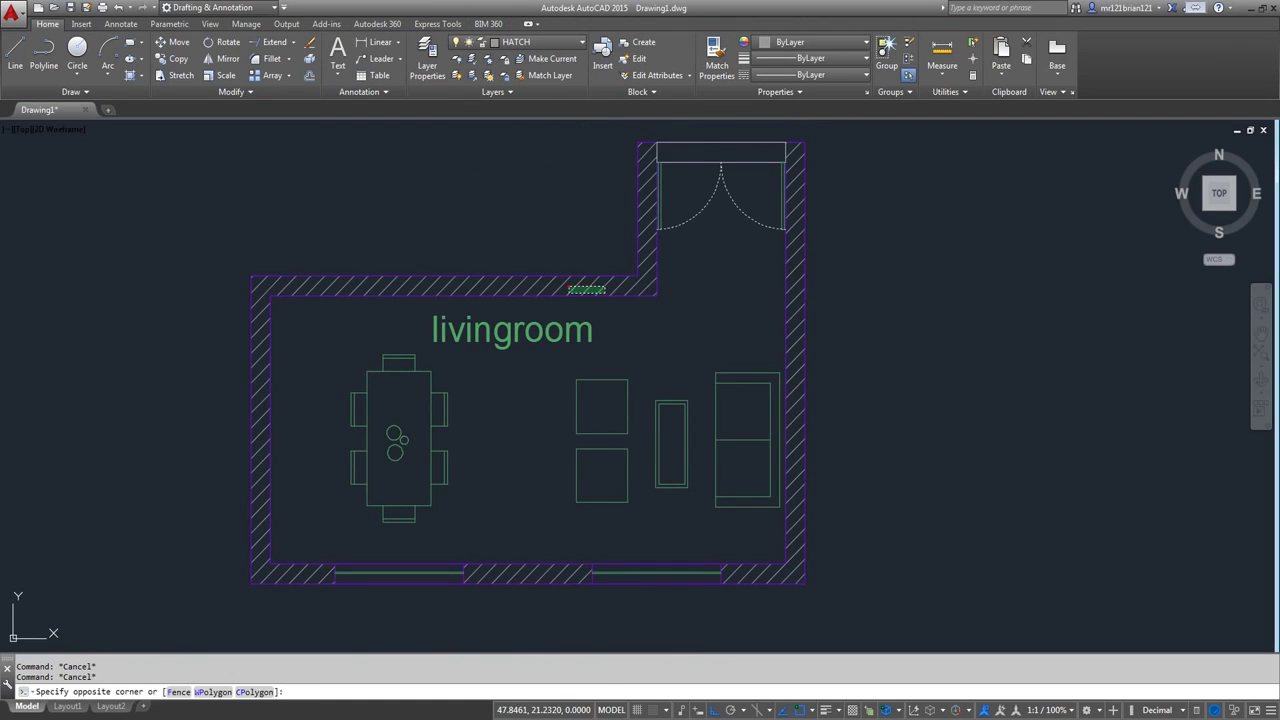
click(567, 292)
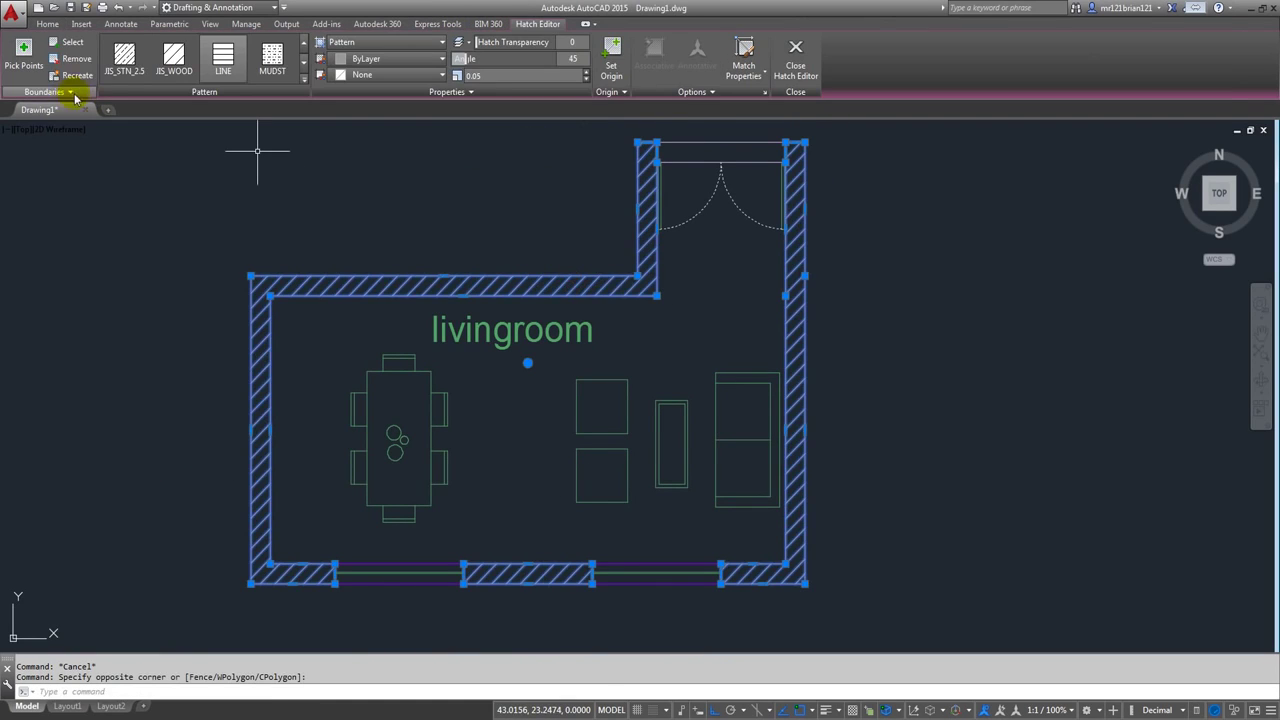
click(302, 79)
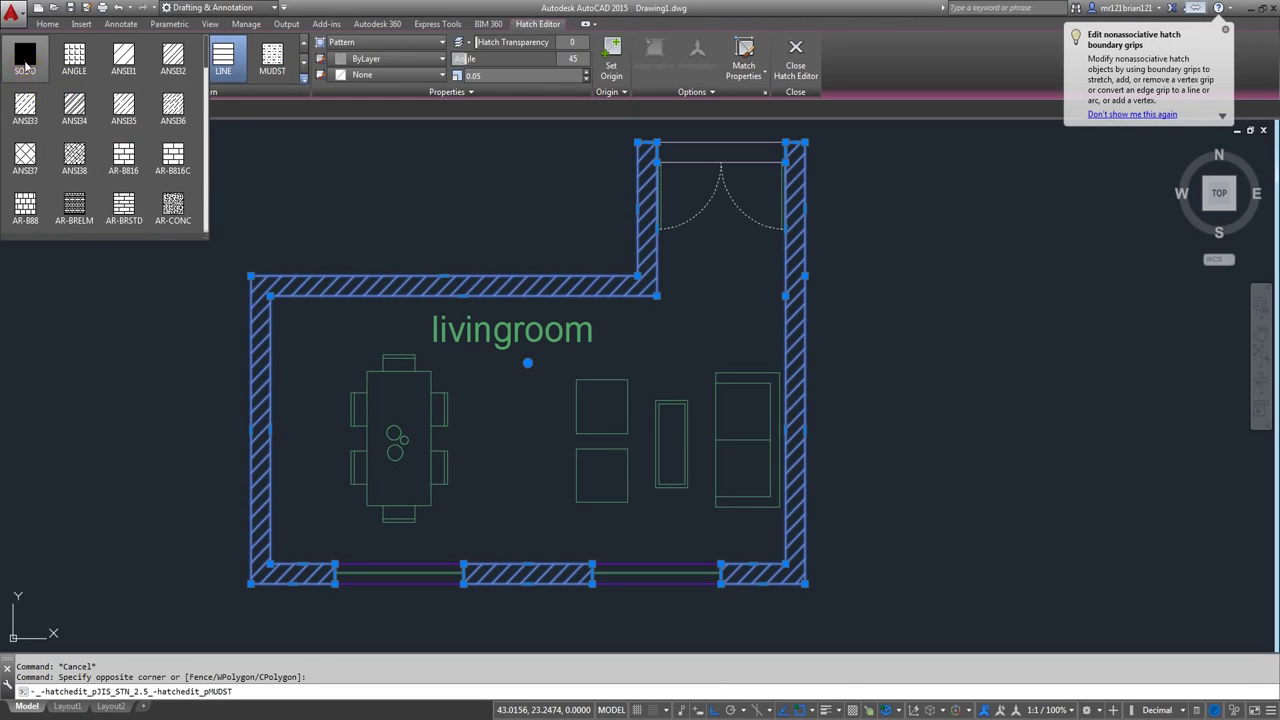
click(25, 60)
key(Escape)
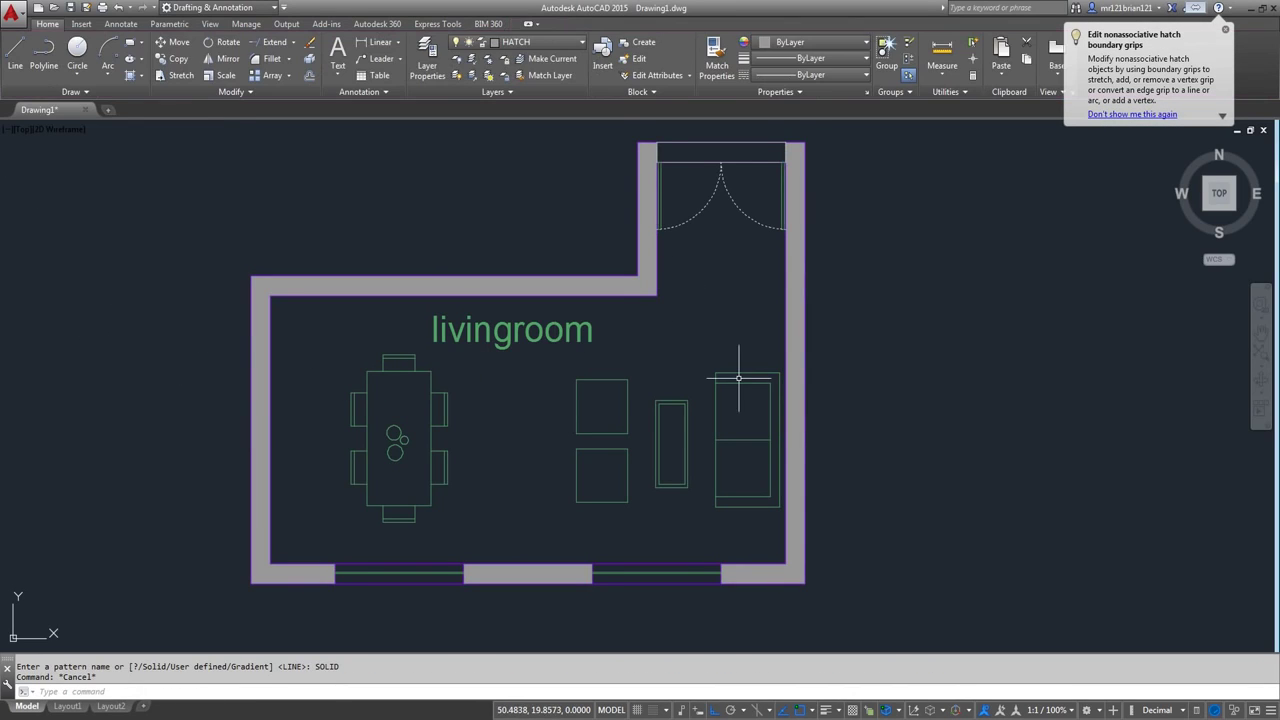
mouse_move(737, 371)
middle_down()
mouse_move(709, 290)
mouse_move(669, 355)
middle_up()
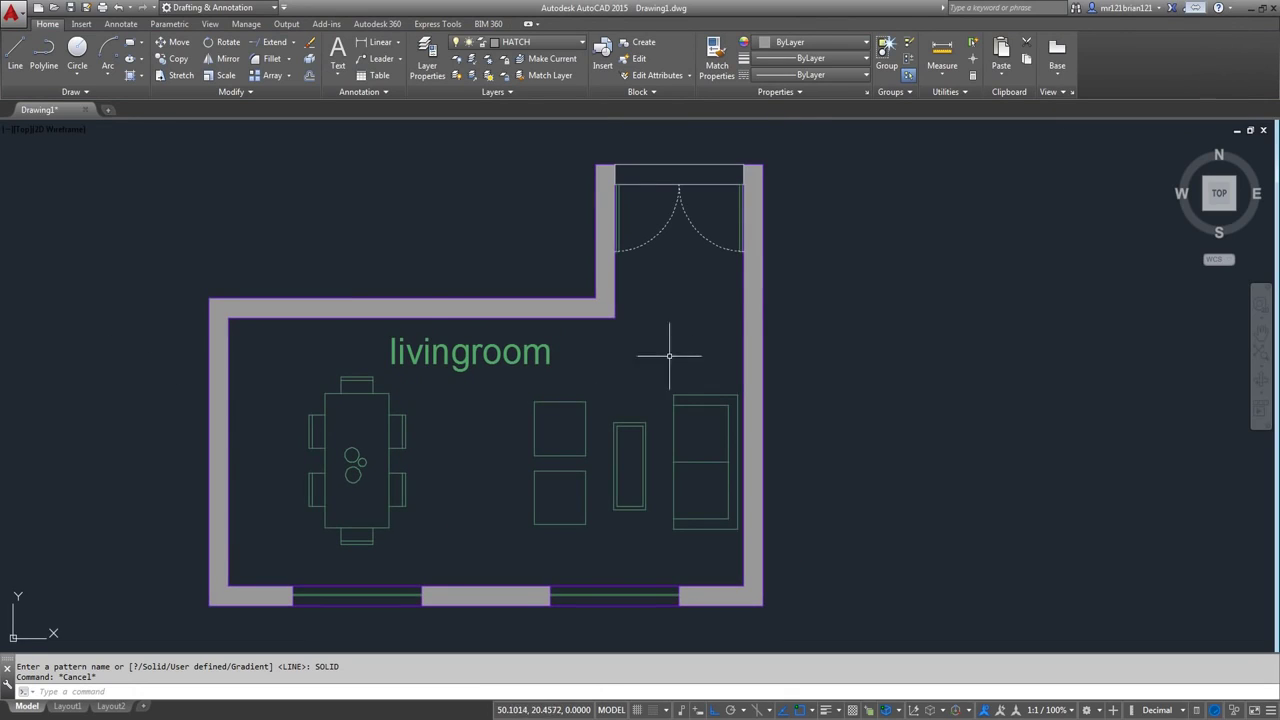
- Make FLOOR the current layer
click(465, 41)
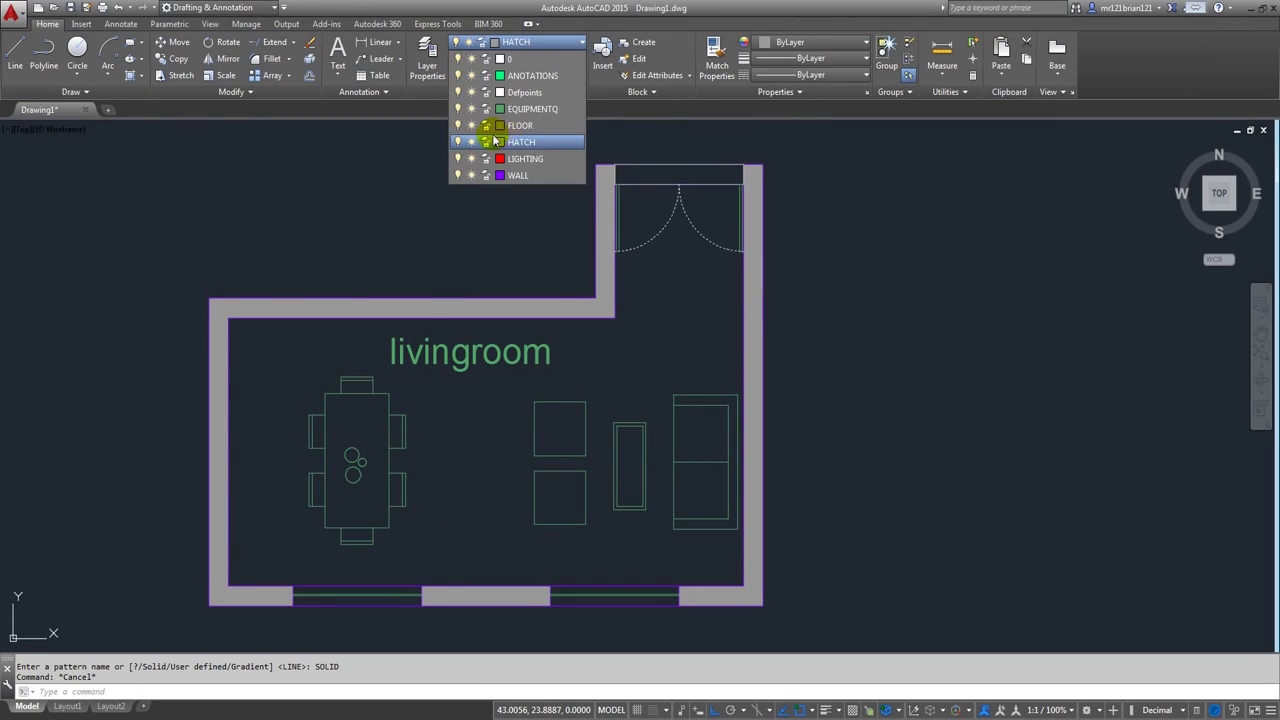
click(530, 125)
middle_drag(523, 277, 506, 243)
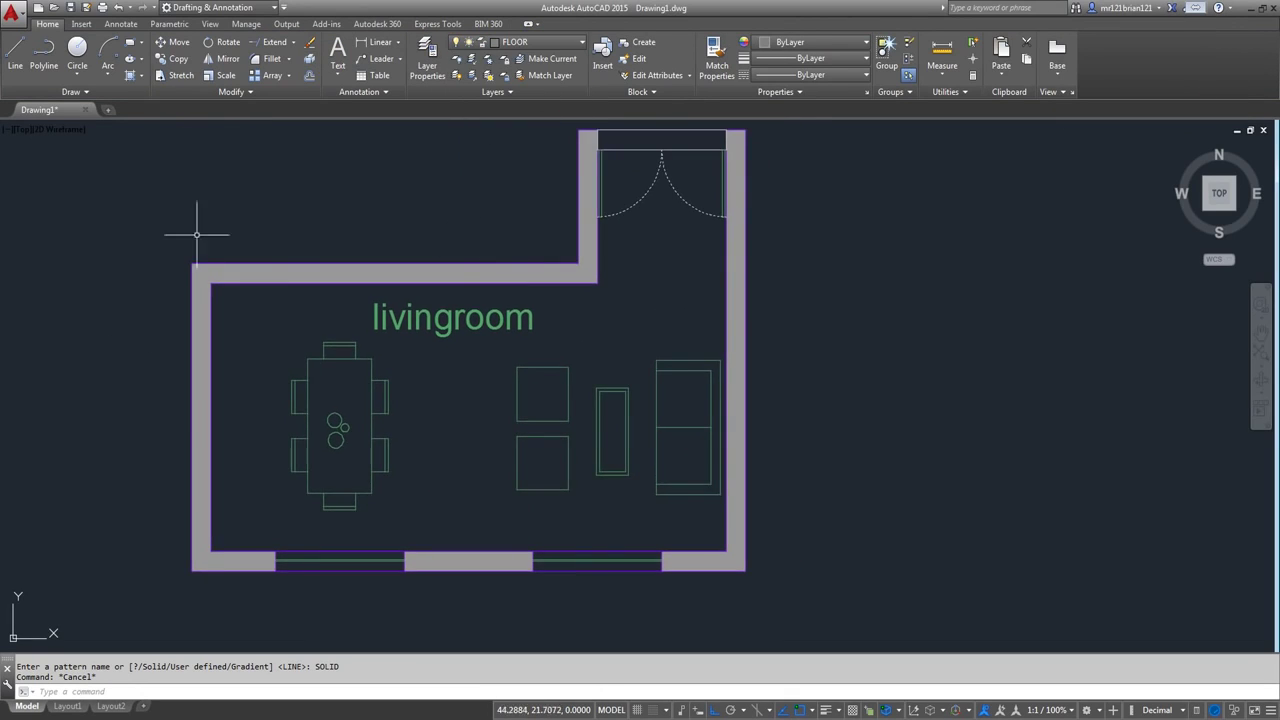
- Move the livingroom label straight up out of the room, above the upper wall
click(468, 317)
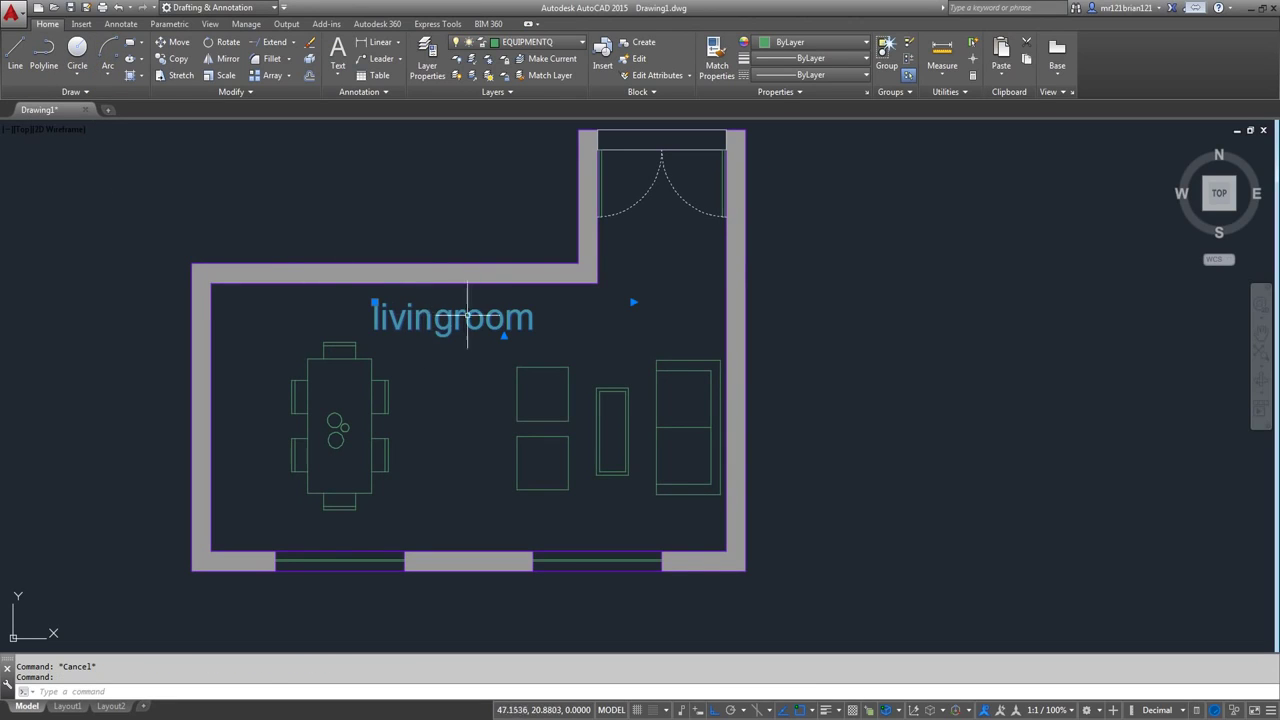
click(180, 42)
click(440, 355)
click(452, 234)
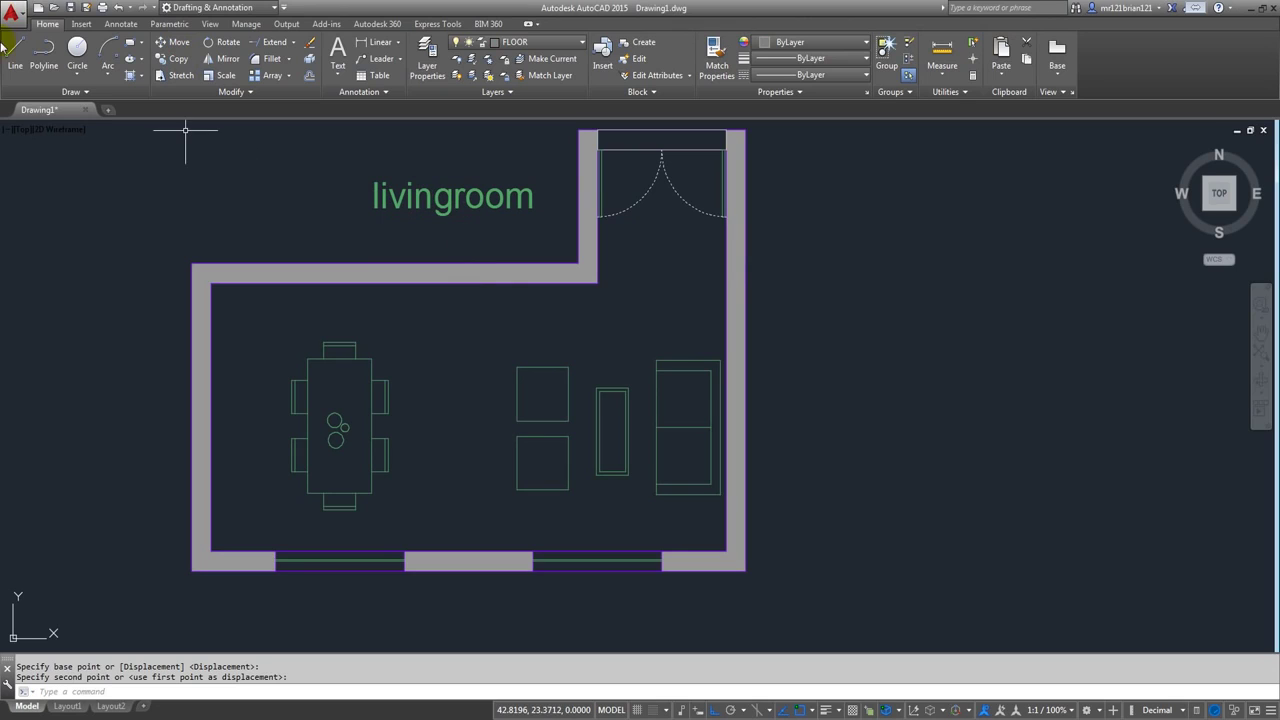
- Start a hatch with the NET pattern and apply it to the living room floor, including the area around the double door
click(131, 77)
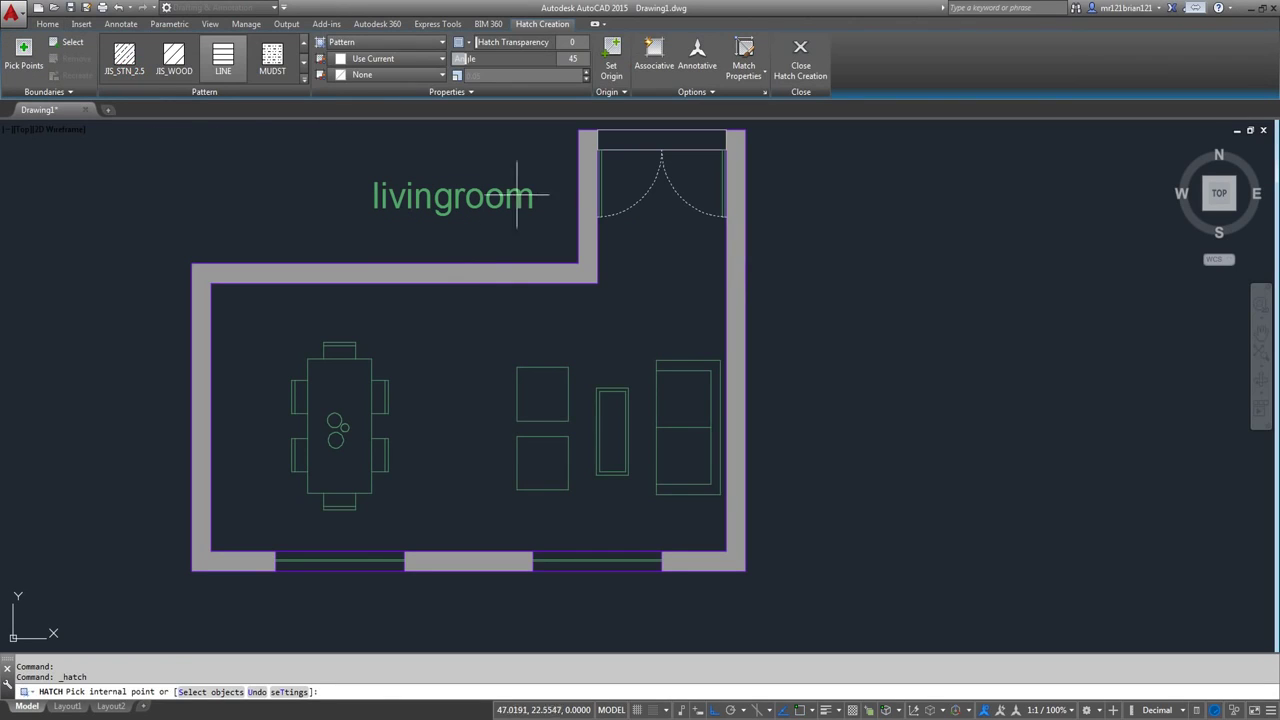
click(305, 80)
scroll(80, 125, down, 1)
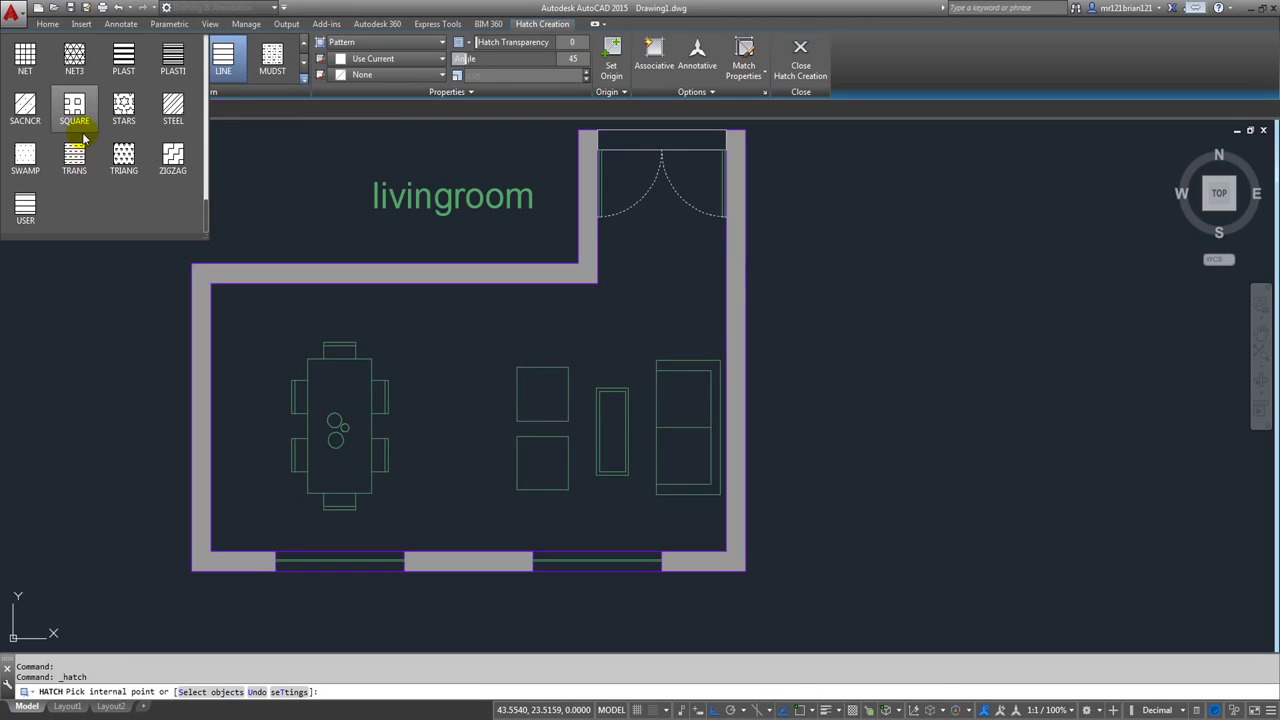
scroll(90, 138, up, 14)
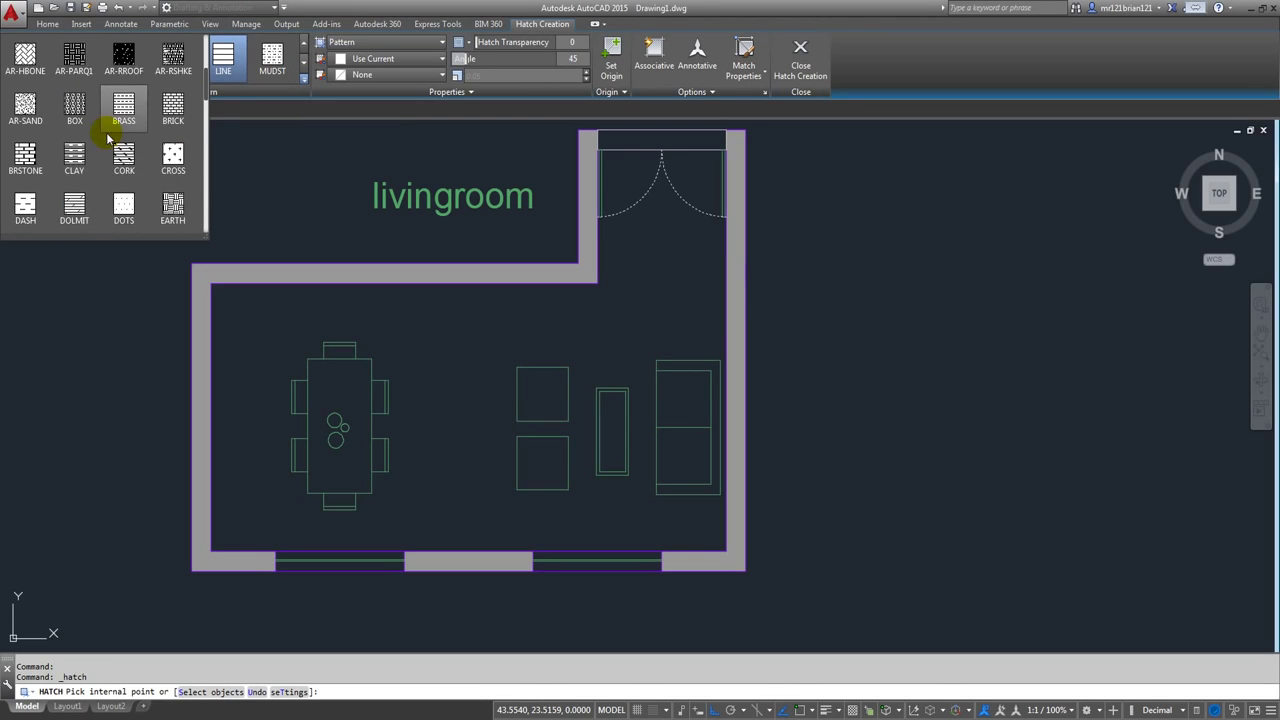
scroll(107, 140, down, 14)
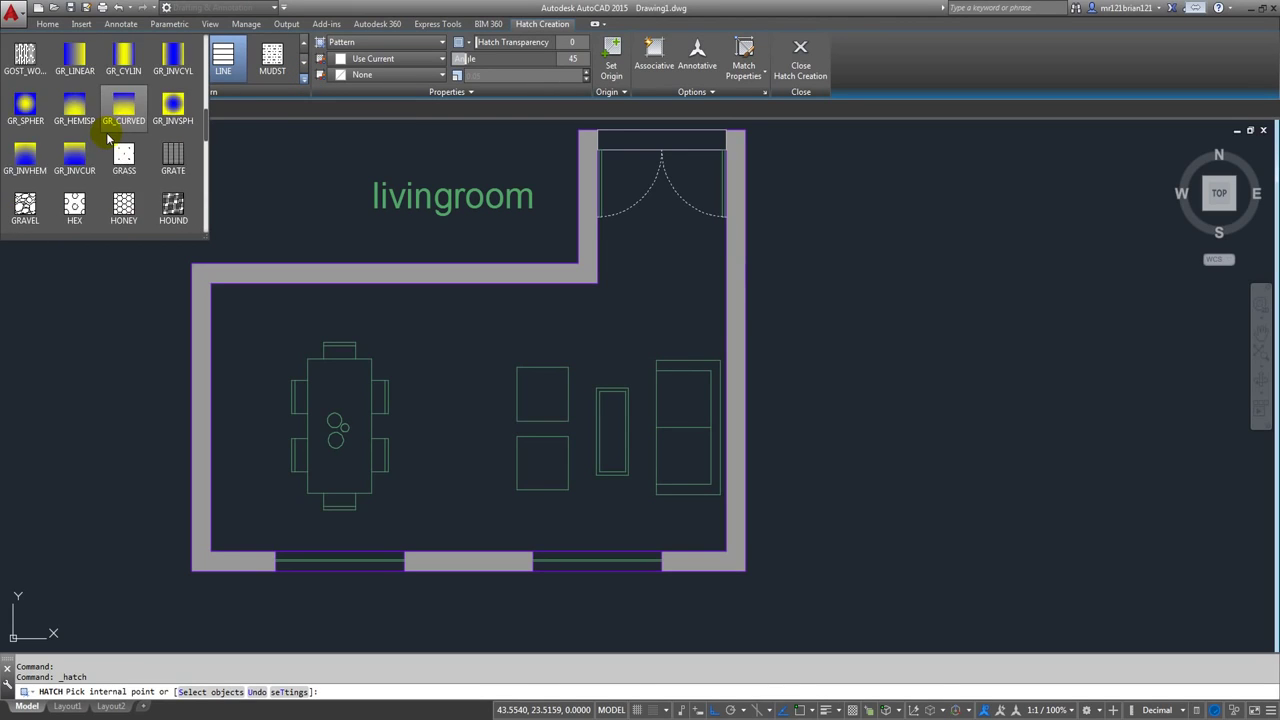
scroll(107, 150, down, 4)
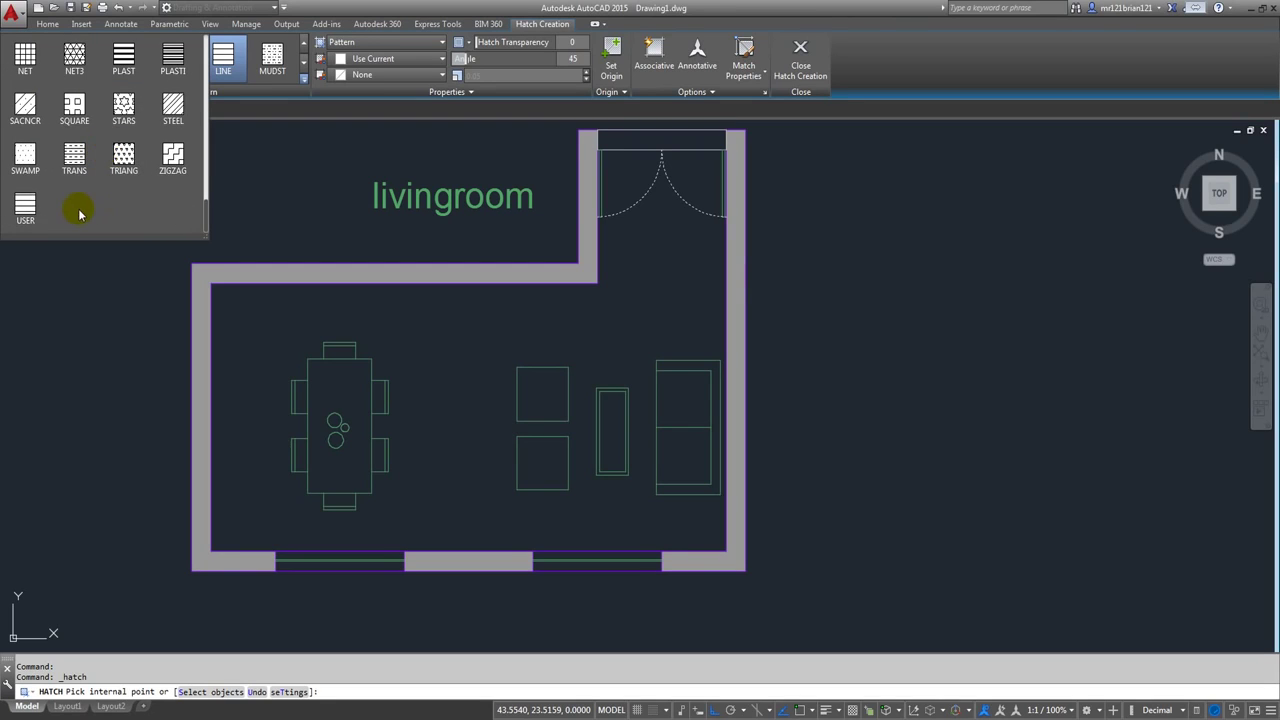
click(27, 55)
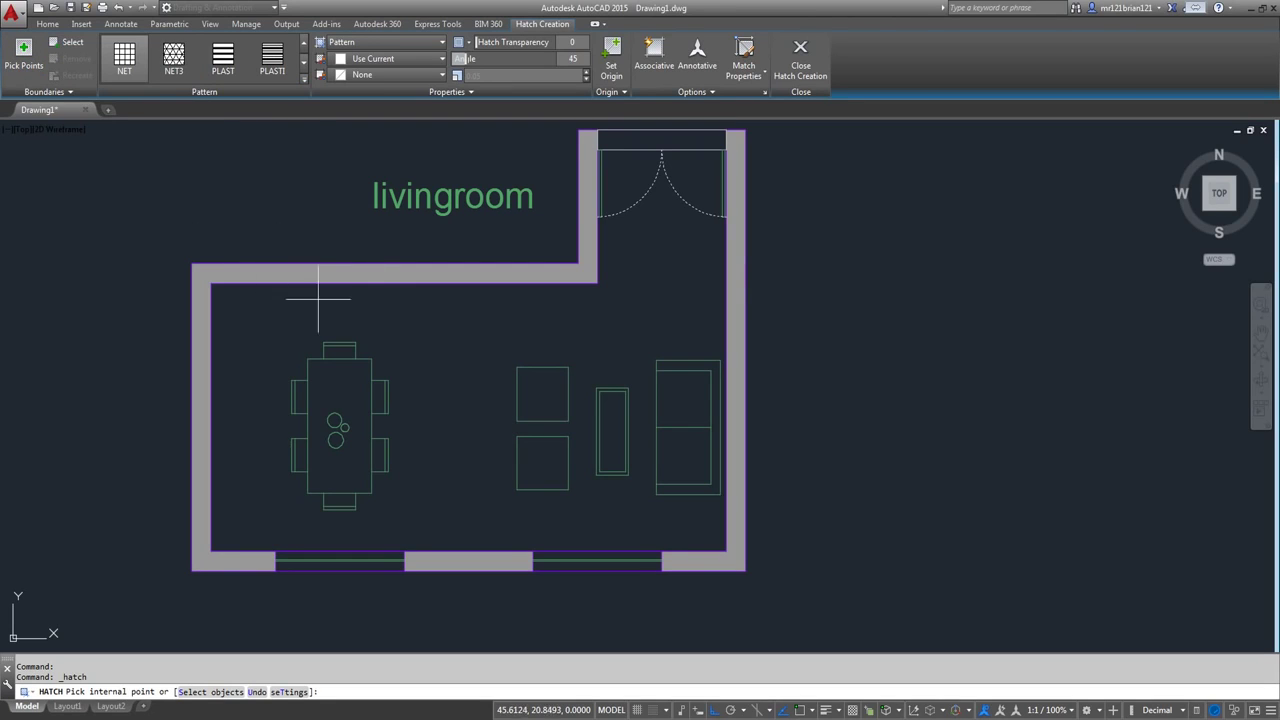
click(409, 339)
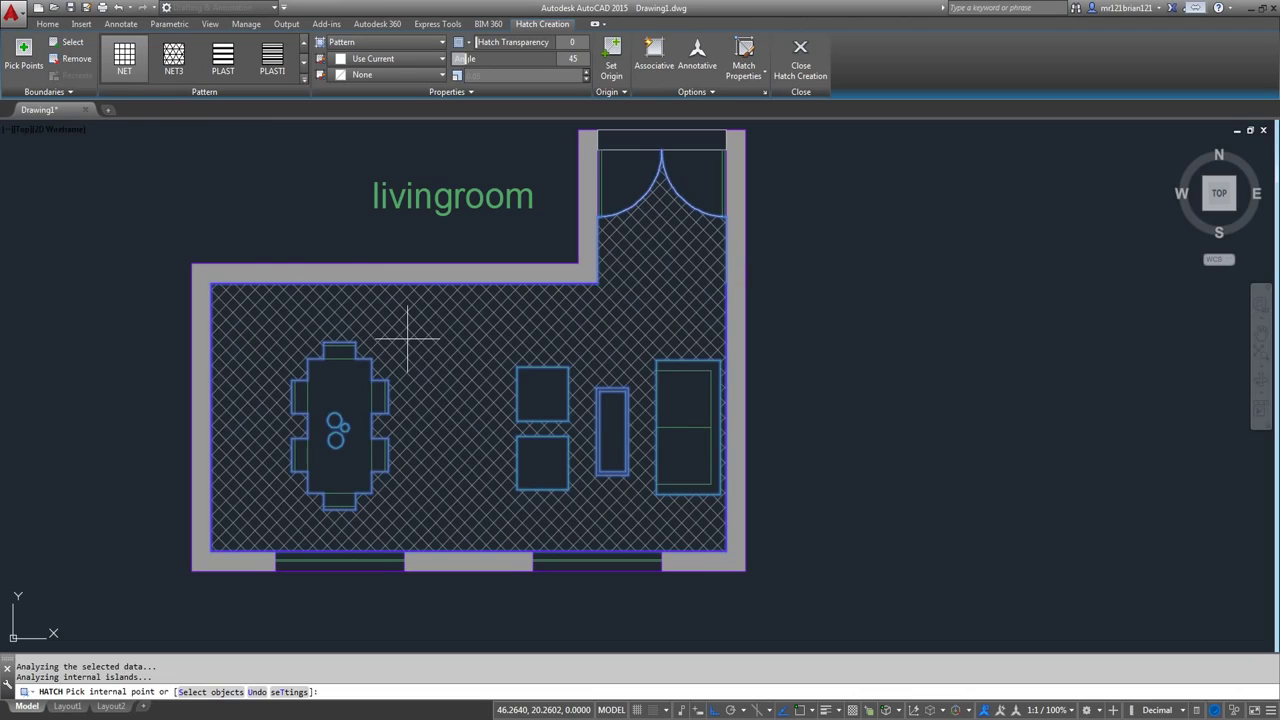
click(661, 187)
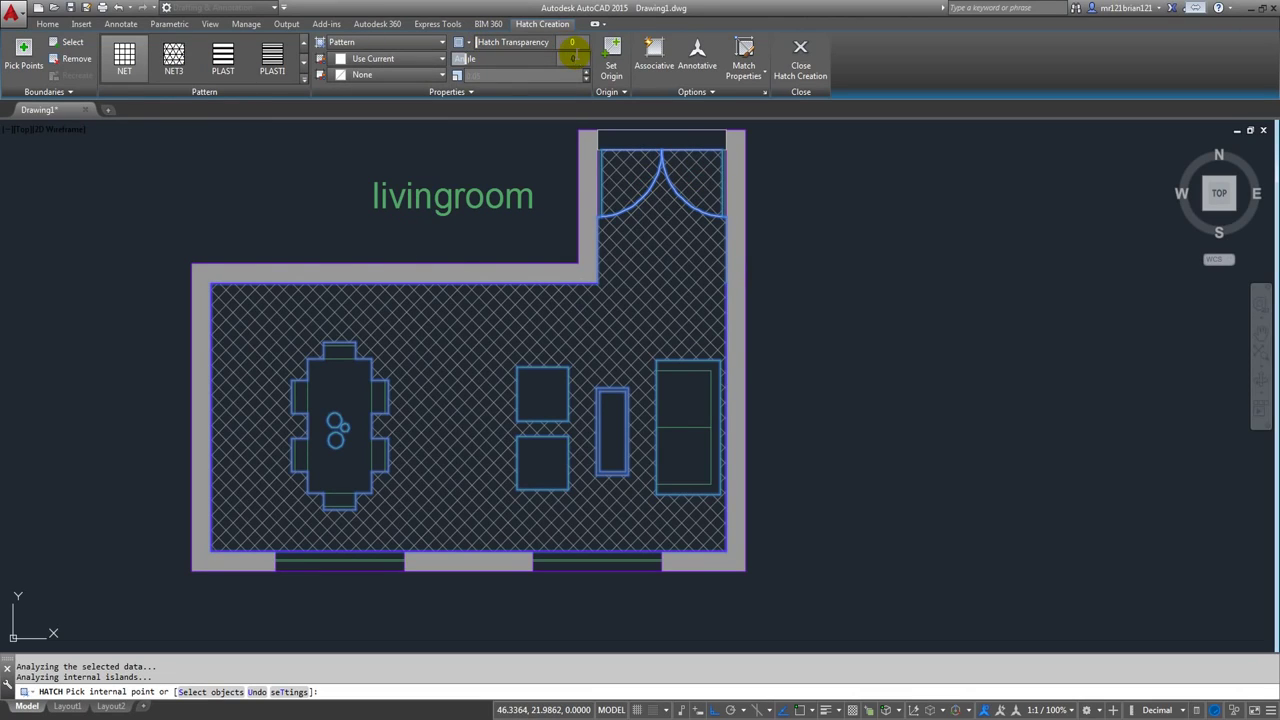
- Set the floor hatch's angle to 0 and its scale to 0.2, and finish the hatch
key(Return)
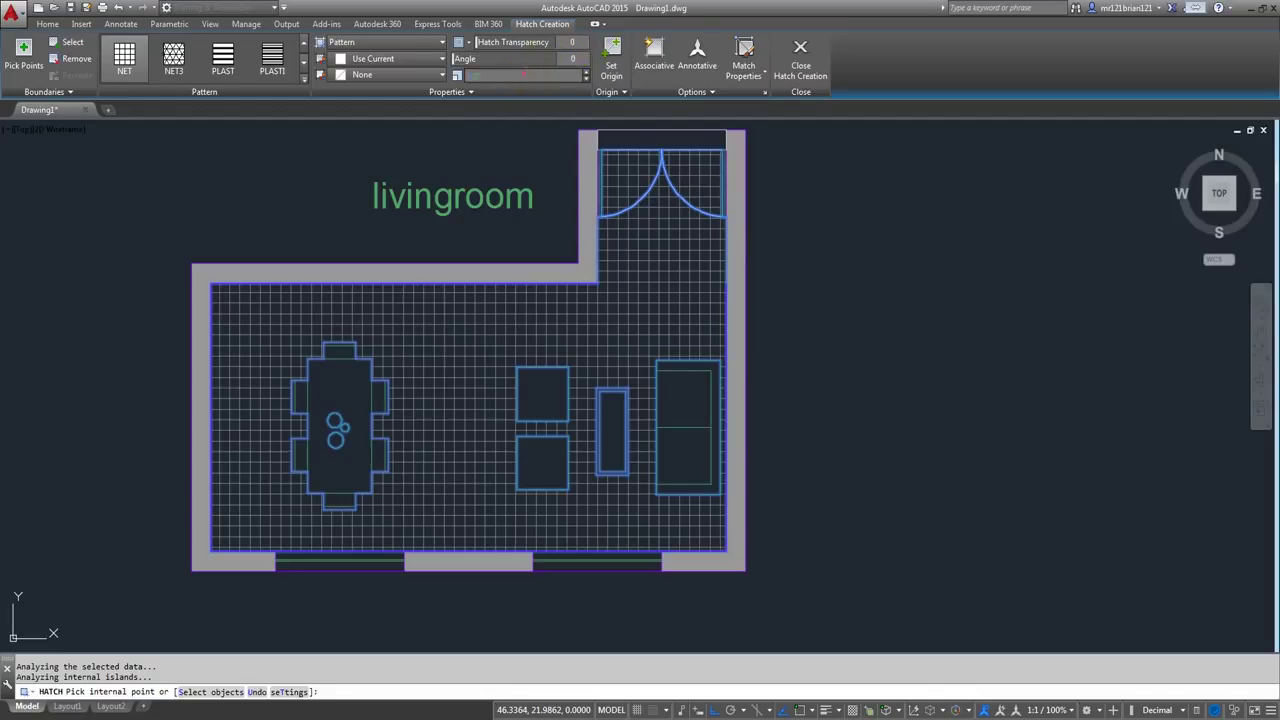
key(Return)
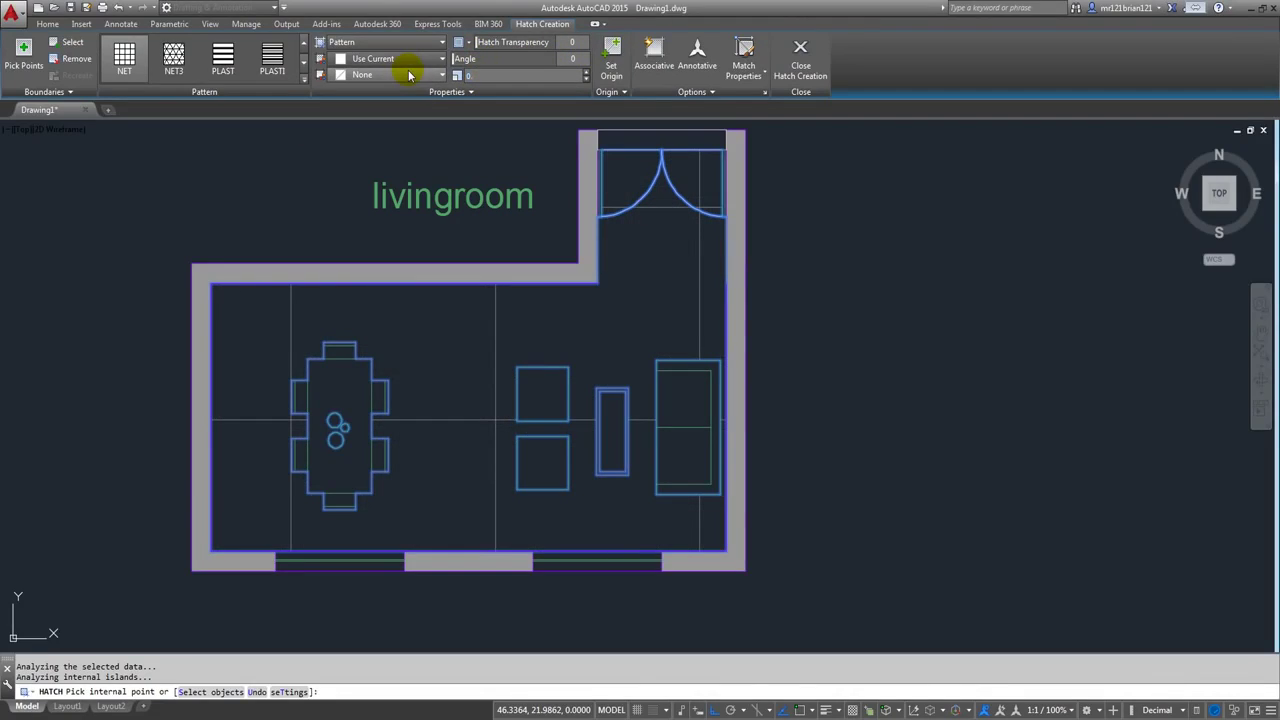
text(.2)
key(Return)
key(Escape)
key(Escape)
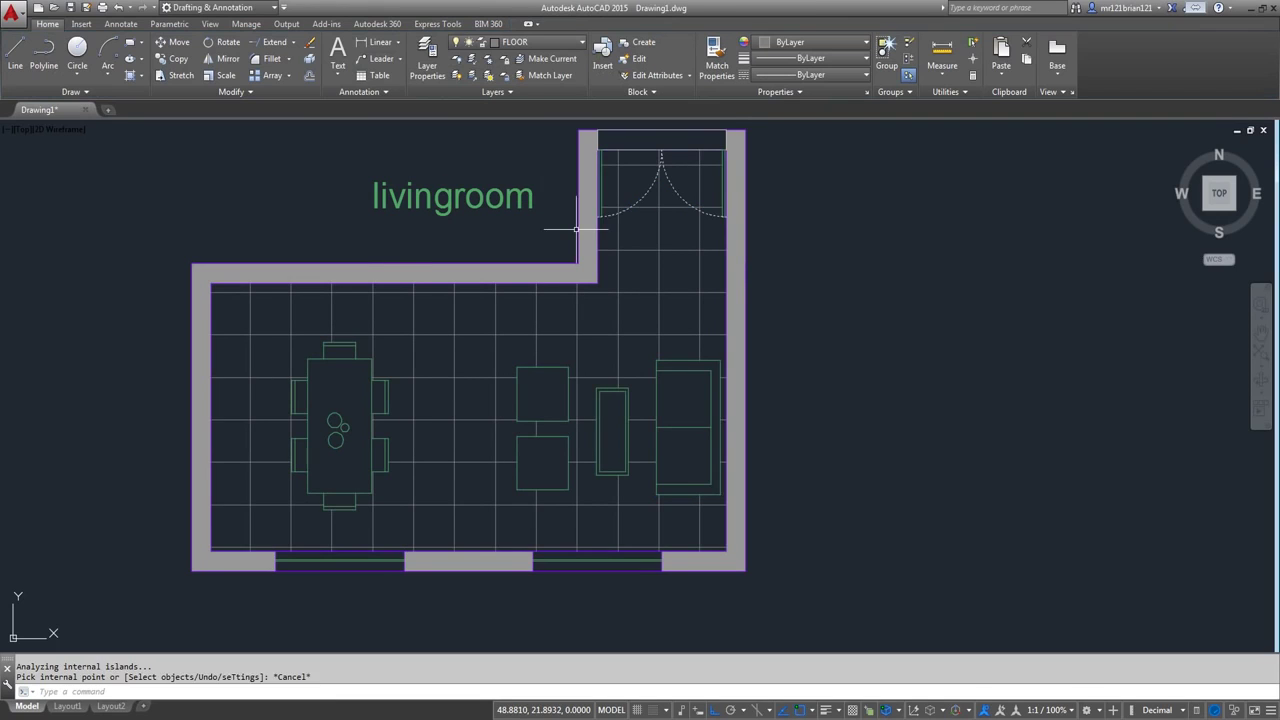
- Make HATCH the current layer again for hatching the furniture
scroll(737, 251, down, 3)
middle_drag(737, 251, 652, 270)
scroll(495, 280, up, 2)
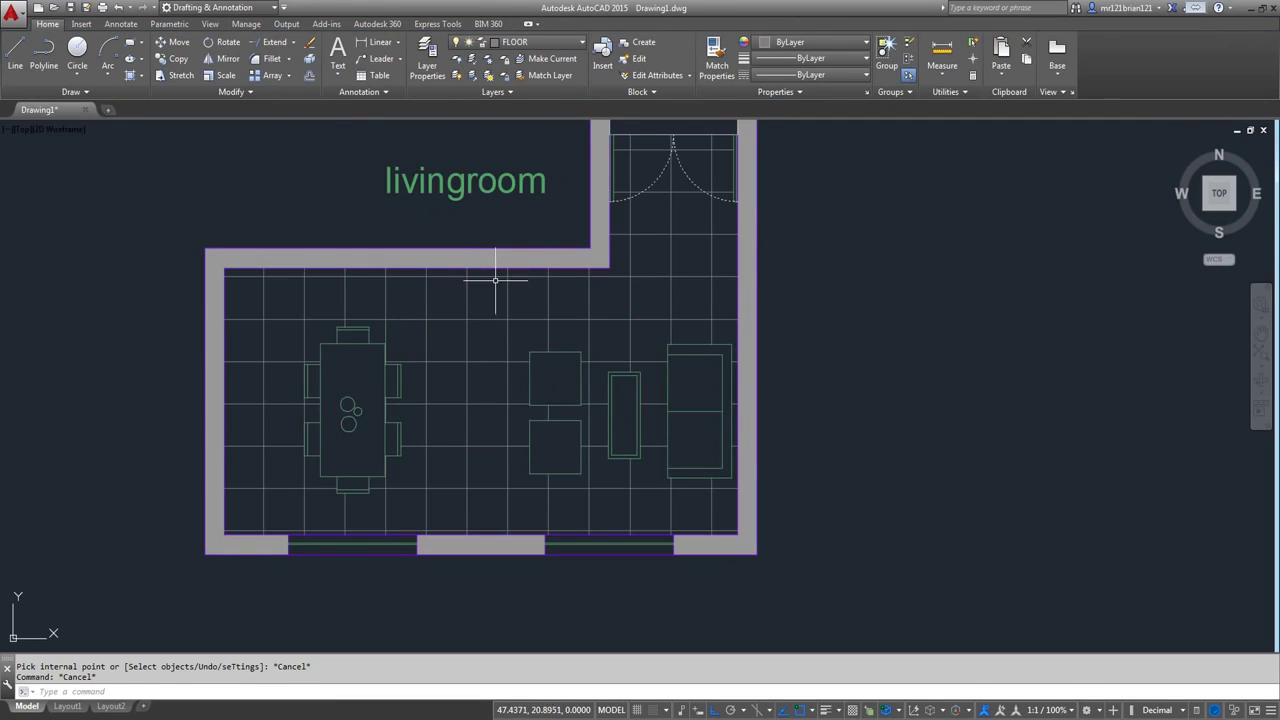
click(530, 42)
click(519, 142)
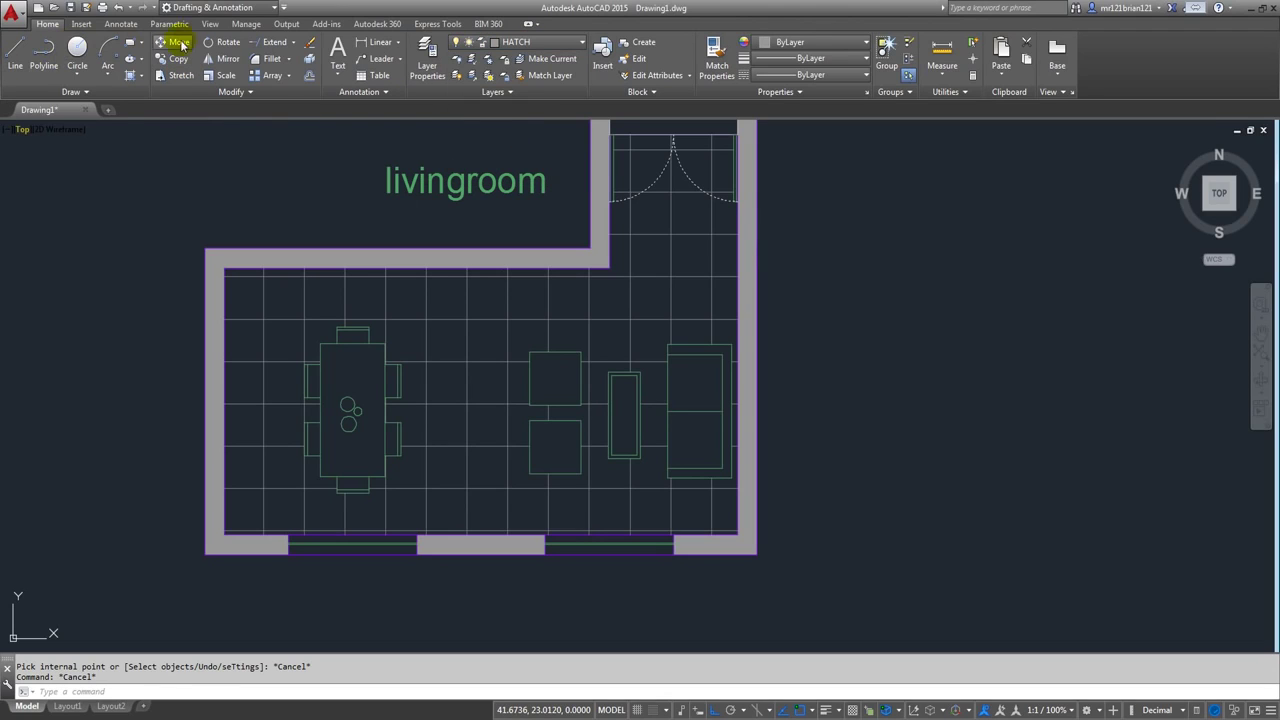
- Start a new hatch and pick the coffee table's border and the dining table top around the circles as its areas
key(Return)
scroll(606, 429, up, 3)
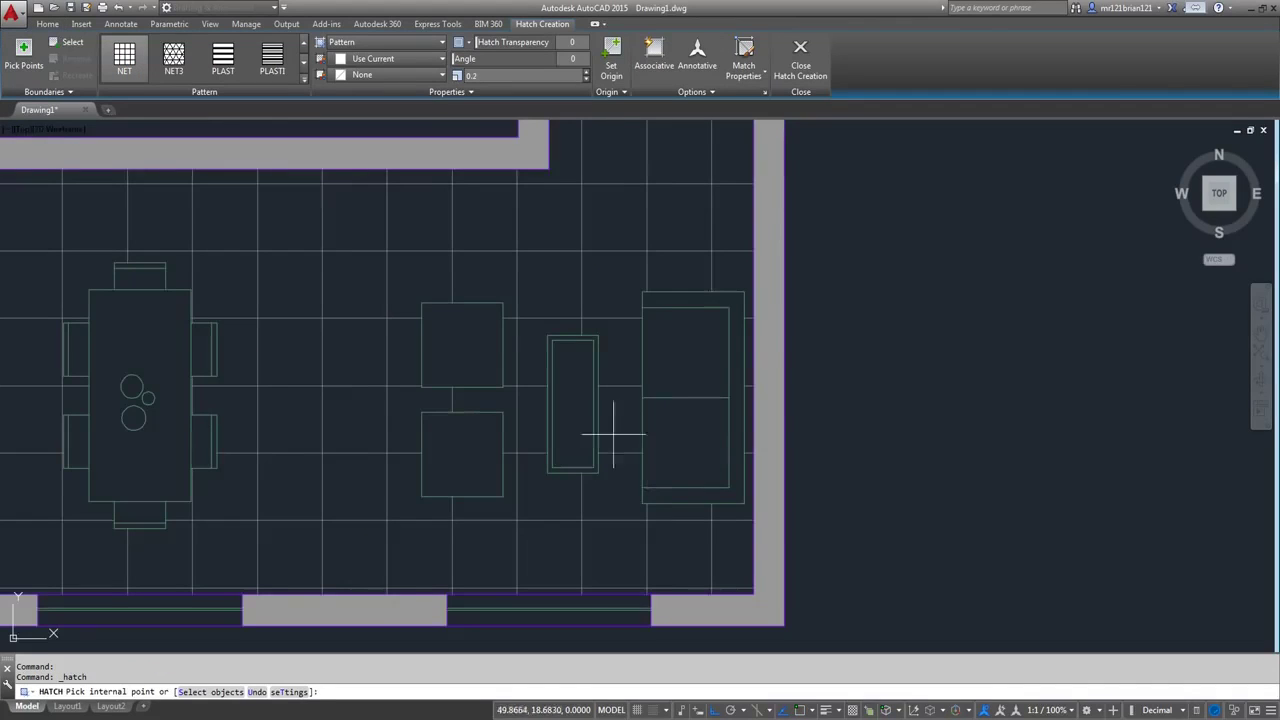
scroll(560, 320, up, 2)
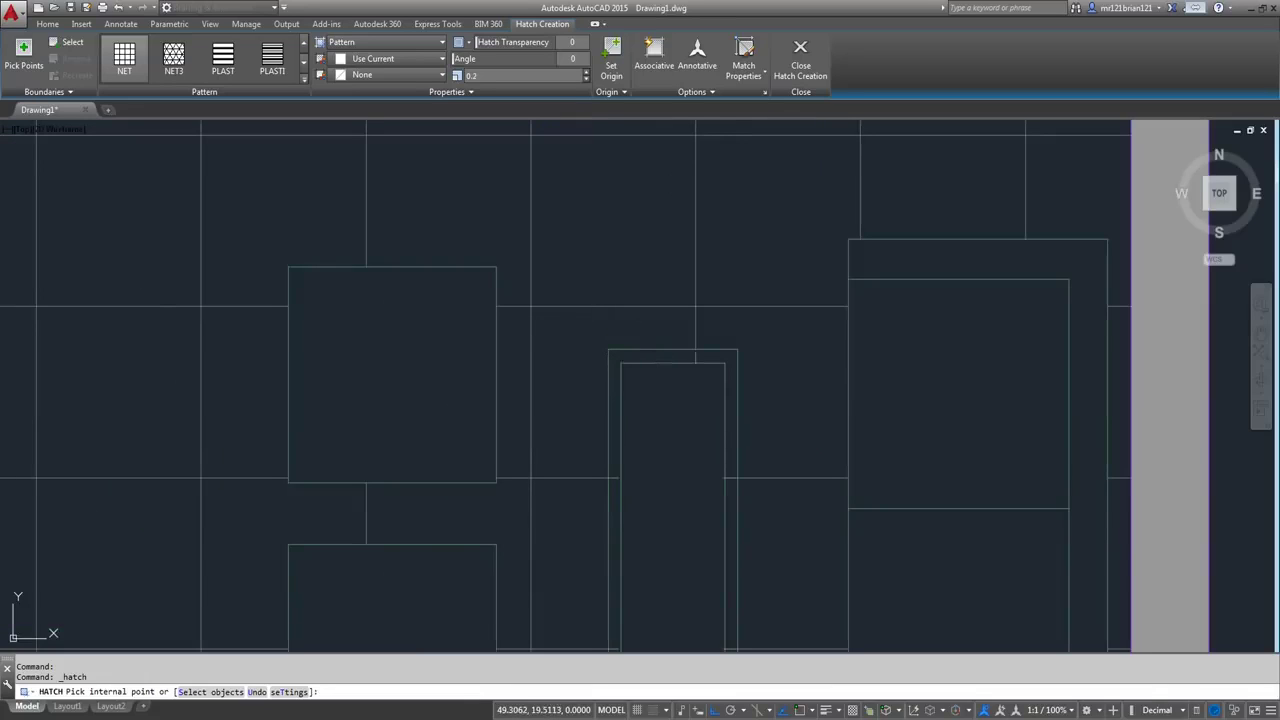
click(615, 322)
scroll(540, 215, down, 2)
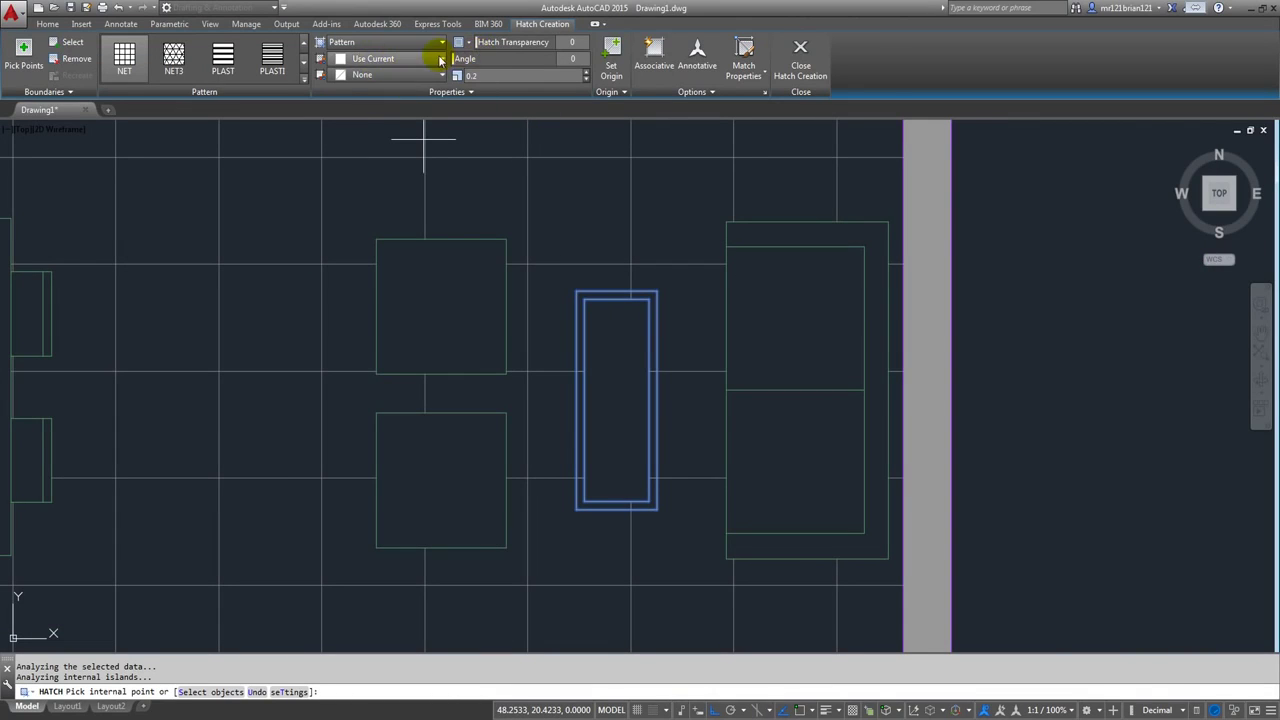
scroll(176, 71, up, 5)
scroll(272, 125, down, 8)
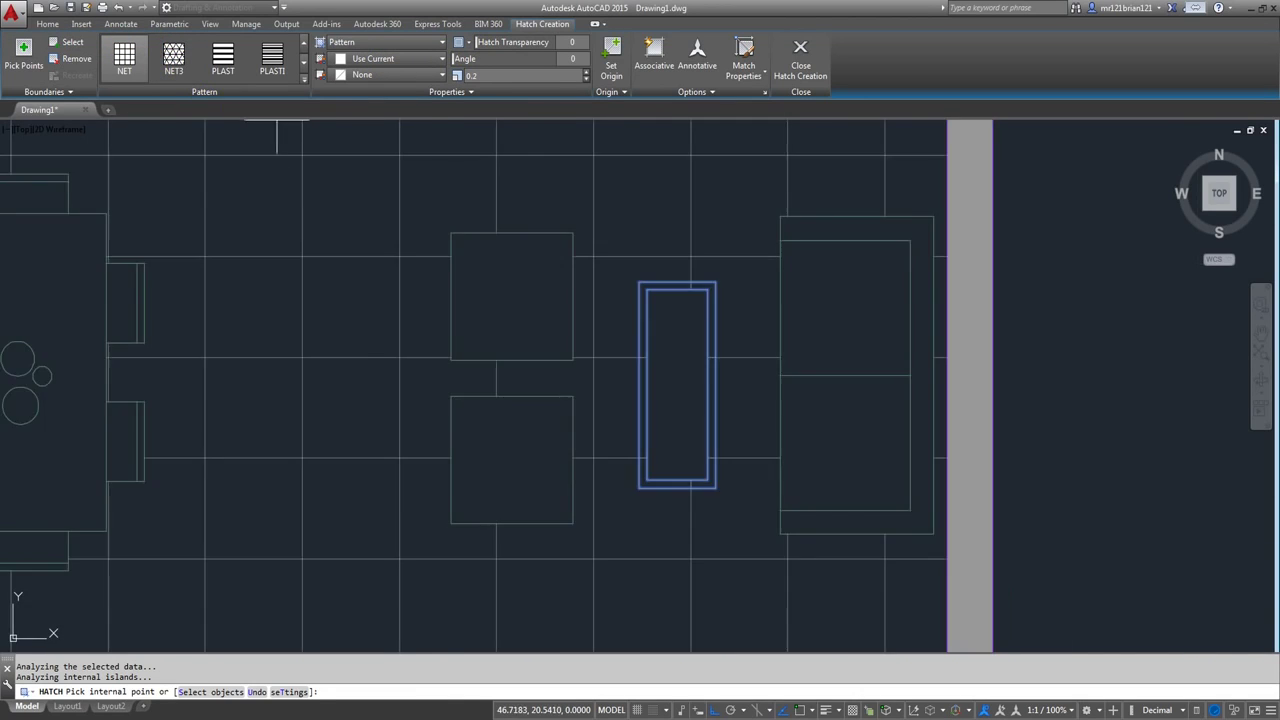
scroll(185, 165, up, 6)
click(374, 251)
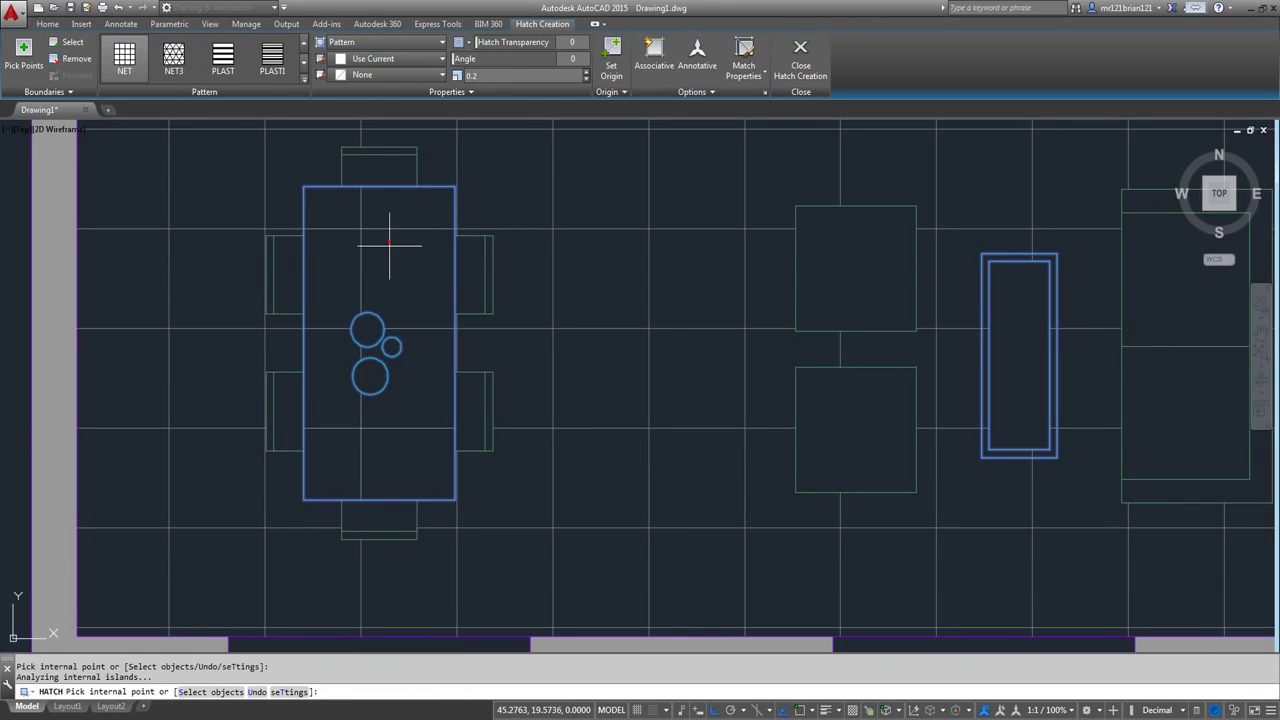
- Set the pattern of the table hatch to SOLID
click(304, 75)
scroll(60, 100, up, 1)
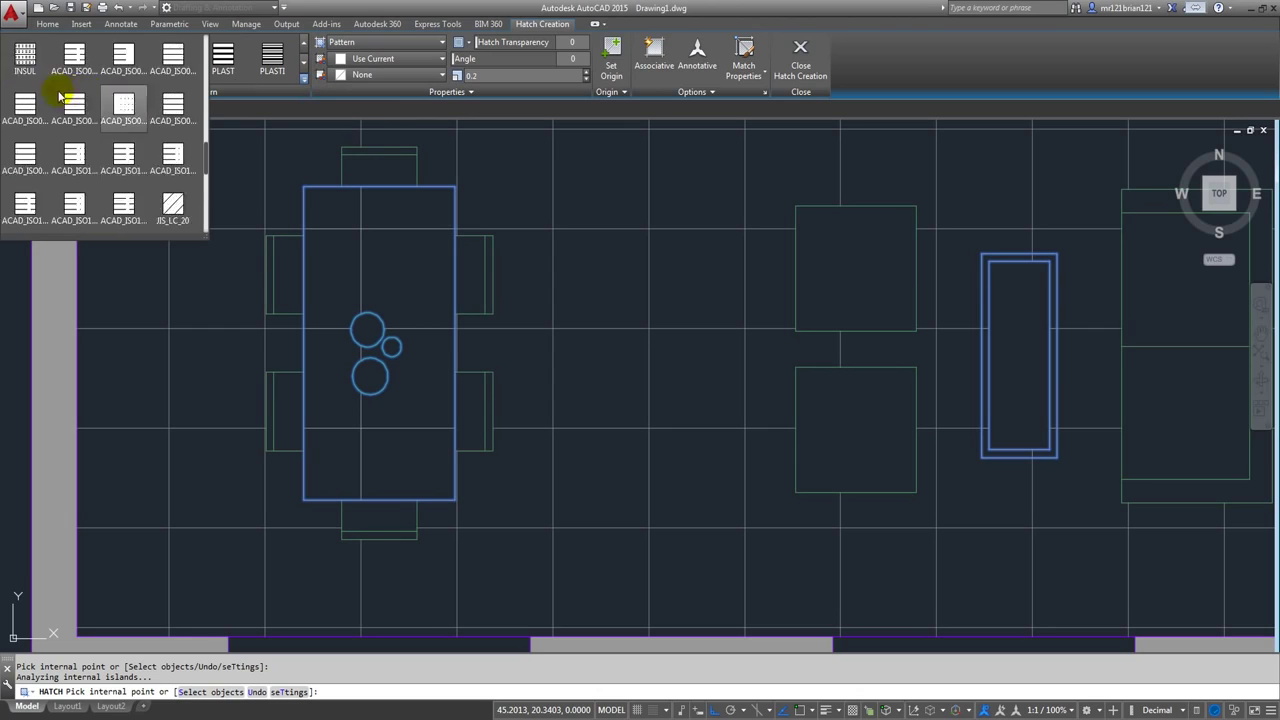
scroll(24, 60, up, 1)
click(24, 57)
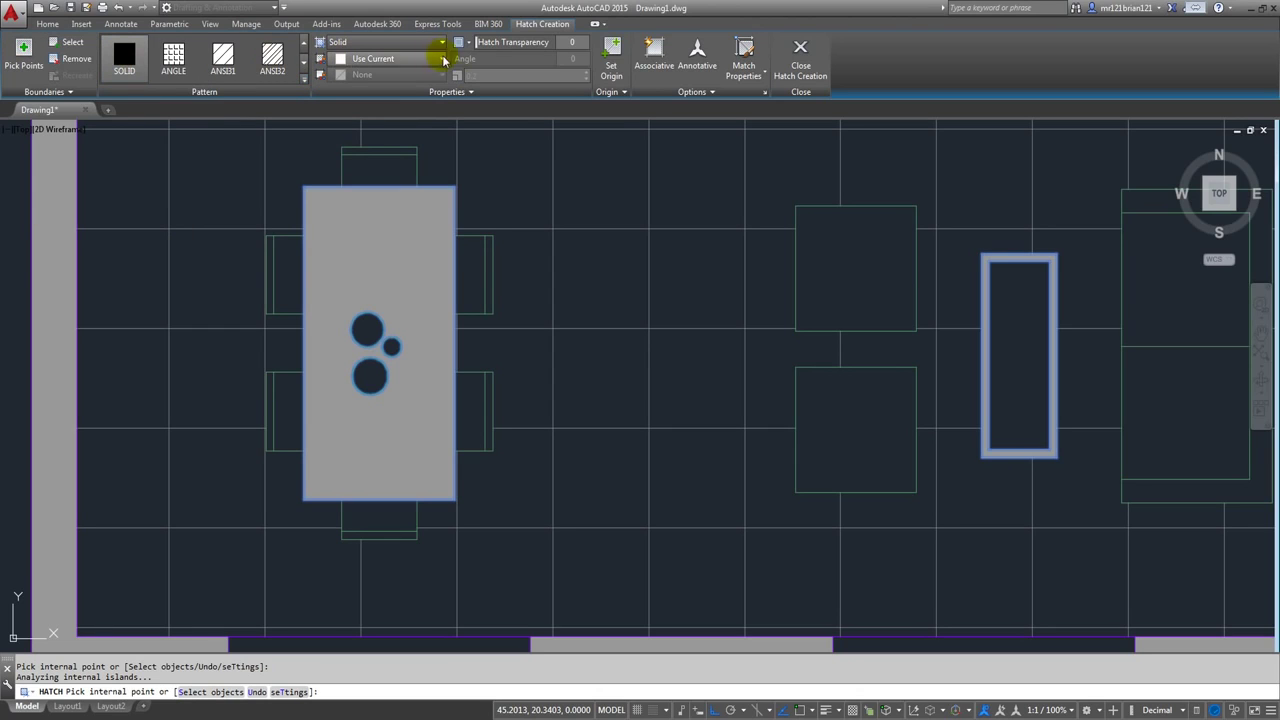
- Set the table hatch's colour to true colour 254,231,154 and finish the hatch
click(46, 23)
click(812, 42)
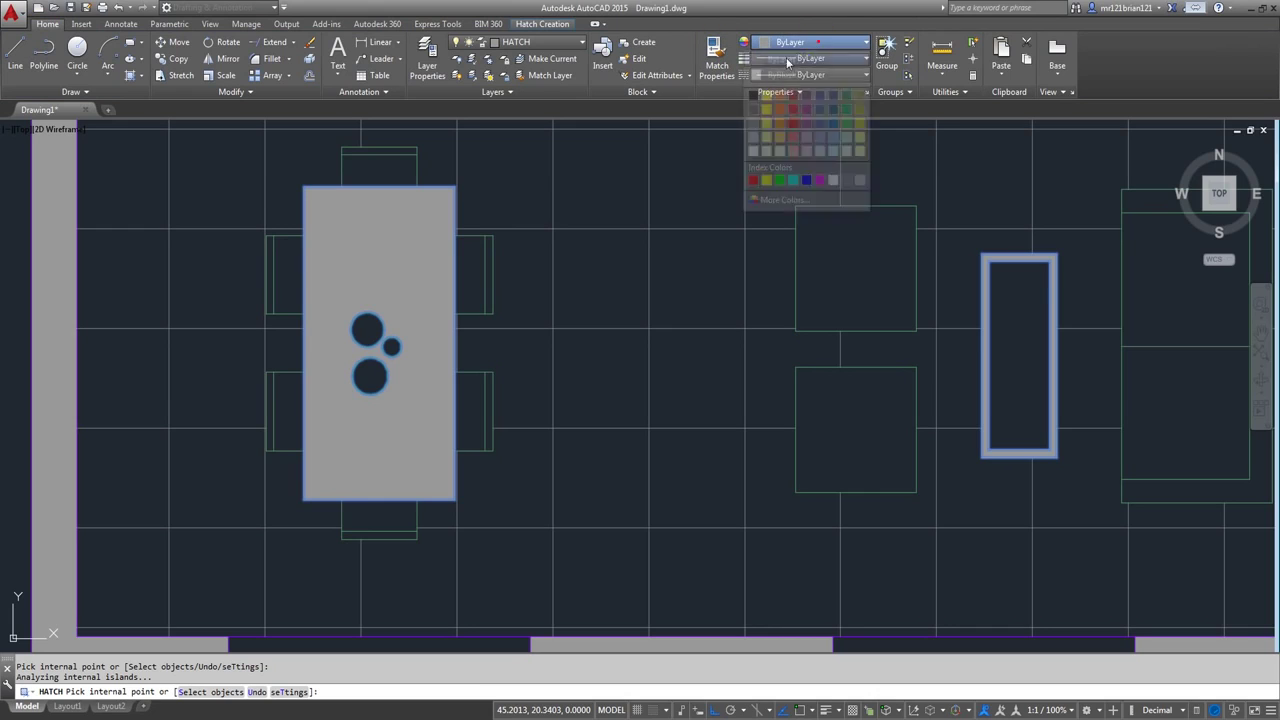
click(782, 200)
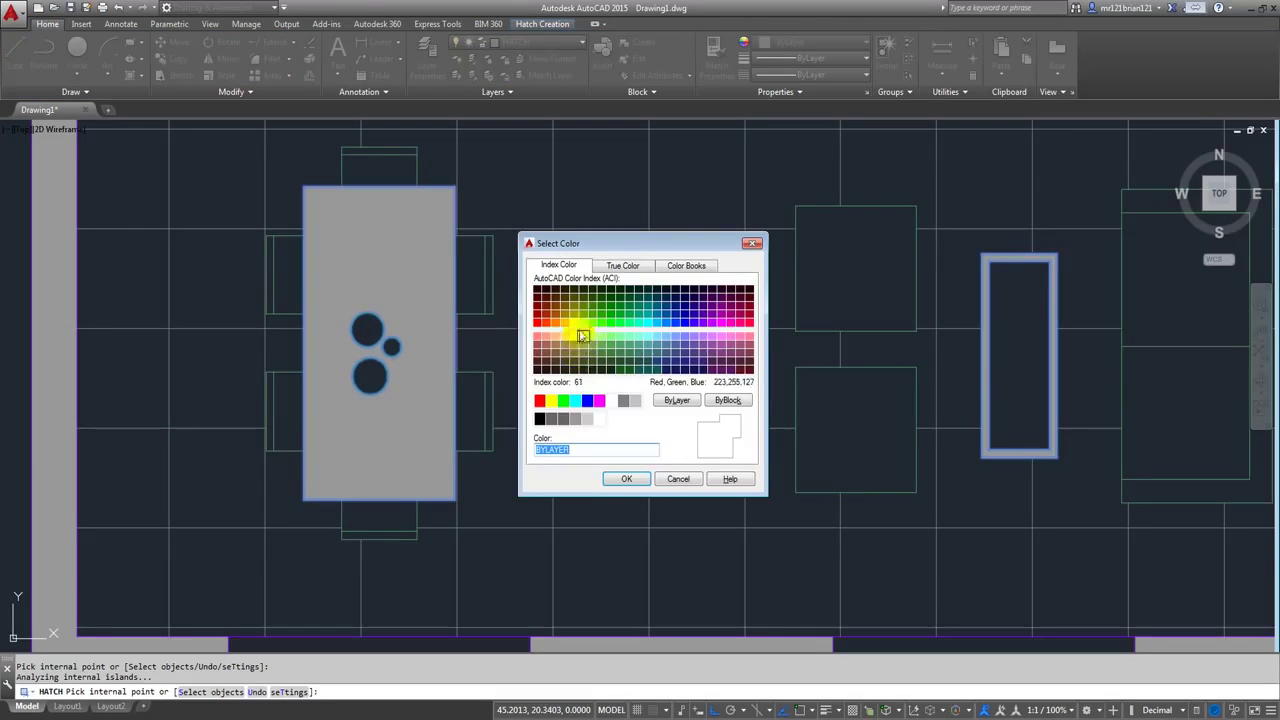
click(622, 265)
click(545, 330)
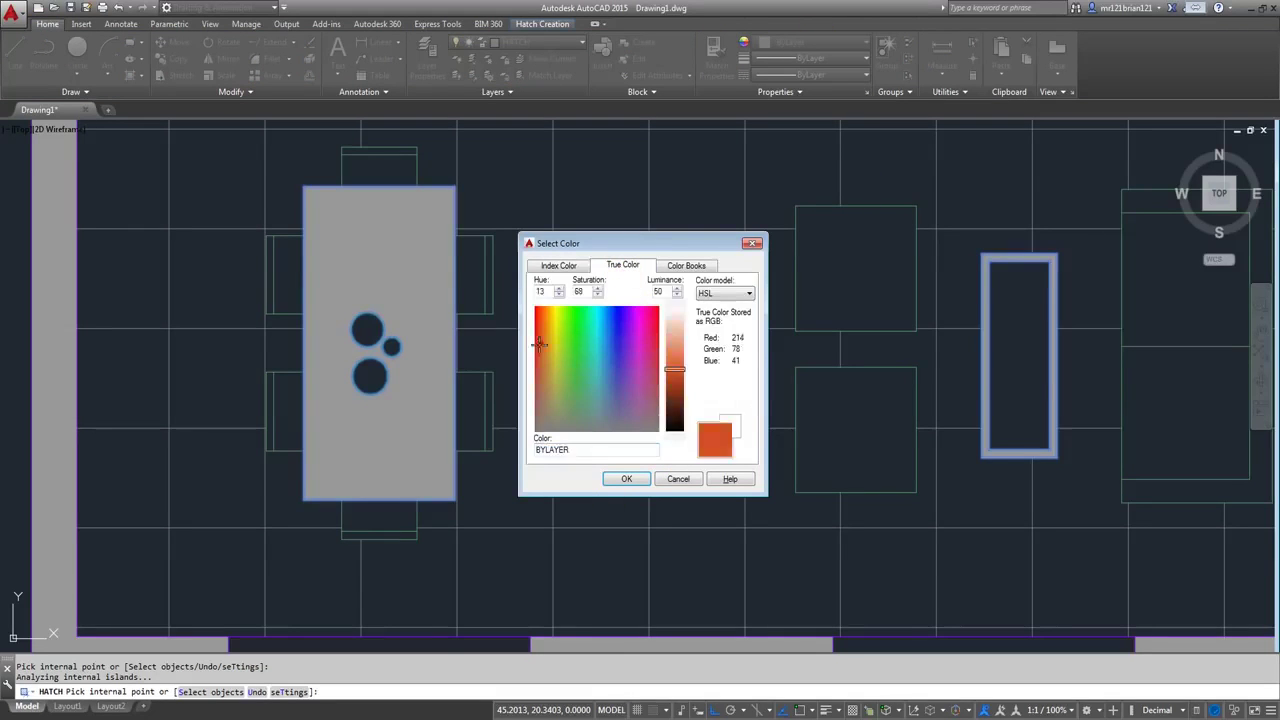
click(547, 312)
mouse_move(547, 305)
mouse_down()
mouse_move(576, 300)
mouse_move(550, 309)
mouse_up()
click(675, 329)
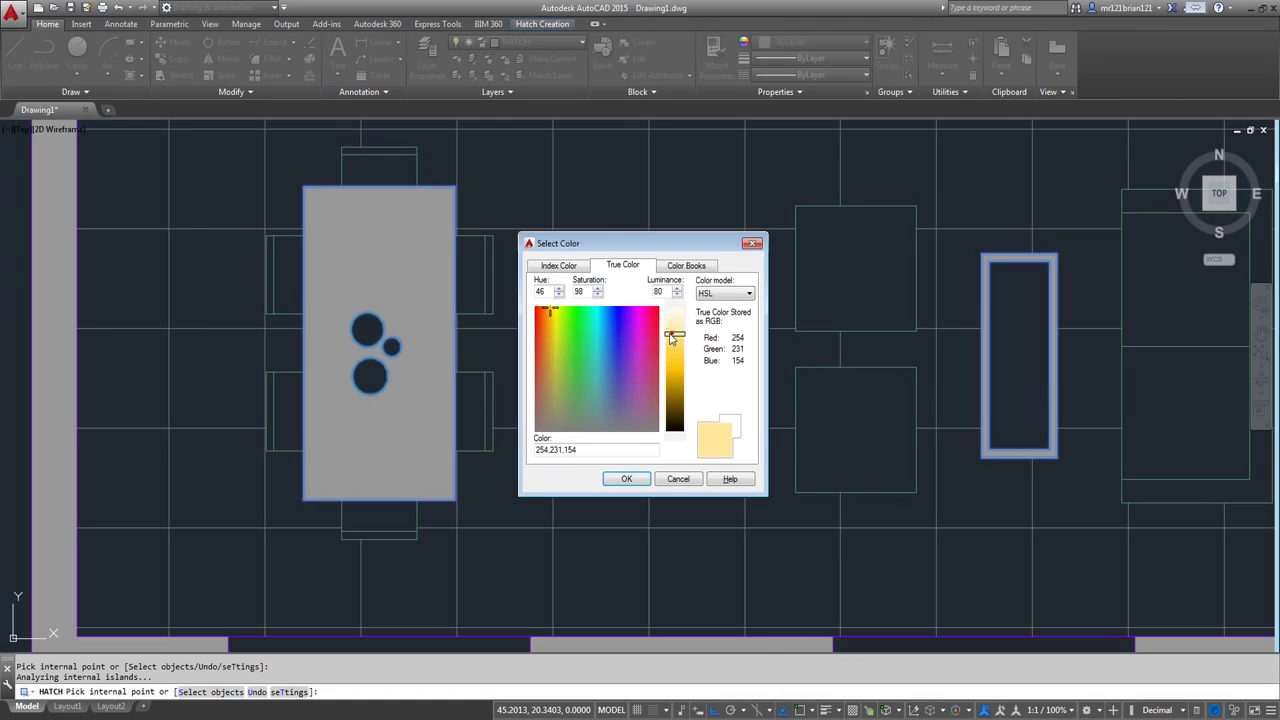
click(626, 479)
key(Escape)
key(Escape)
scroll(563, 460, down, 4)
scroll(497, 377, up, 3)
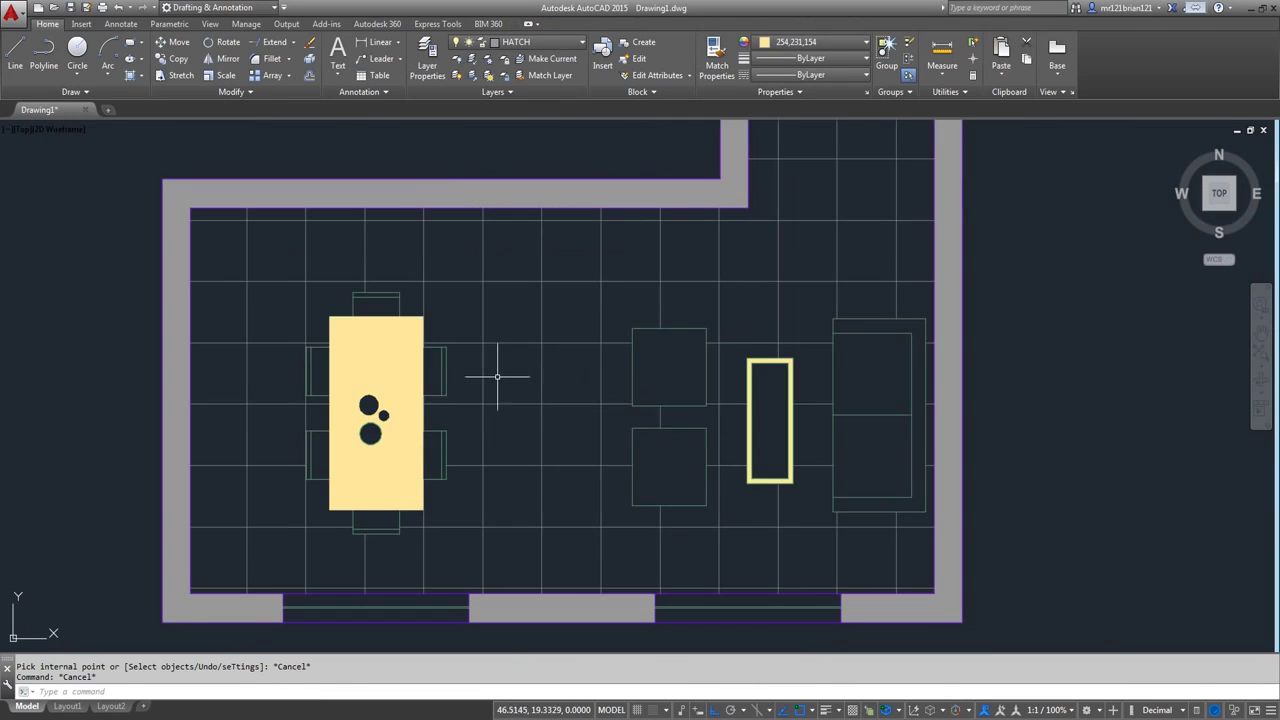
middle_drag(497, 377, 495, 360)
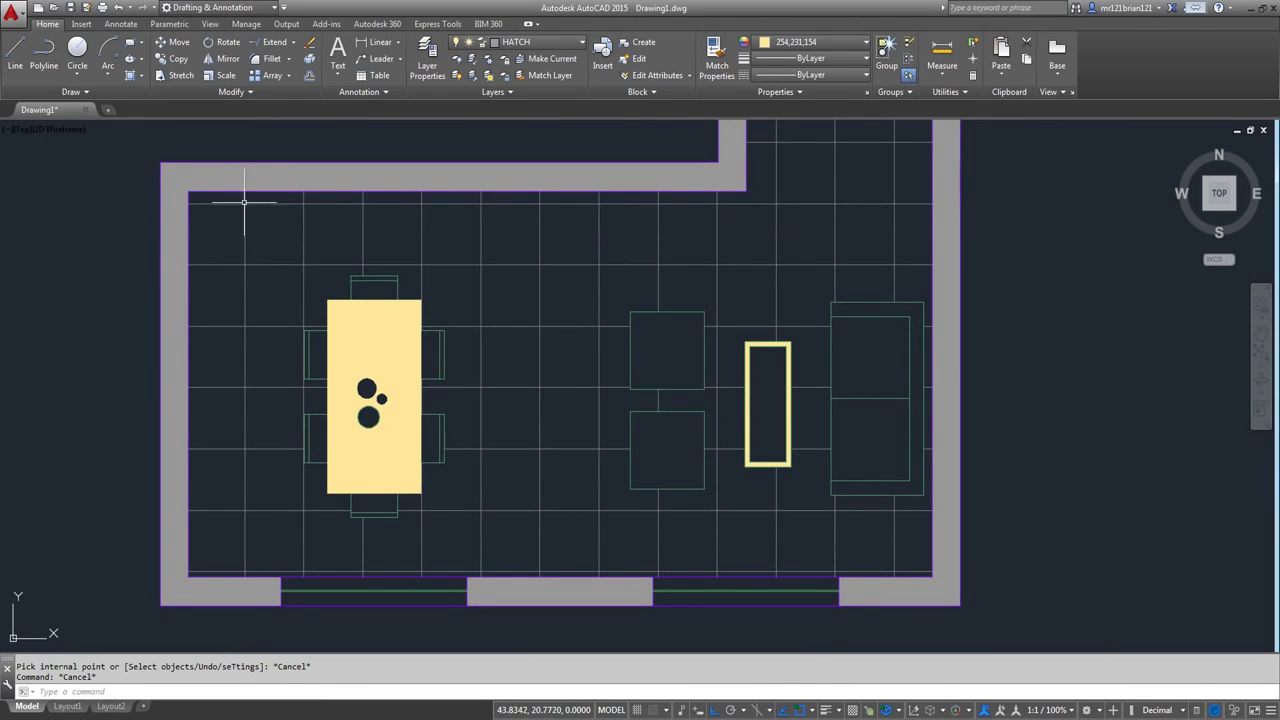
- Fill the inner rectangle of the coffee table with a solid hatch in Cyan and finish the hatch
key(Return)
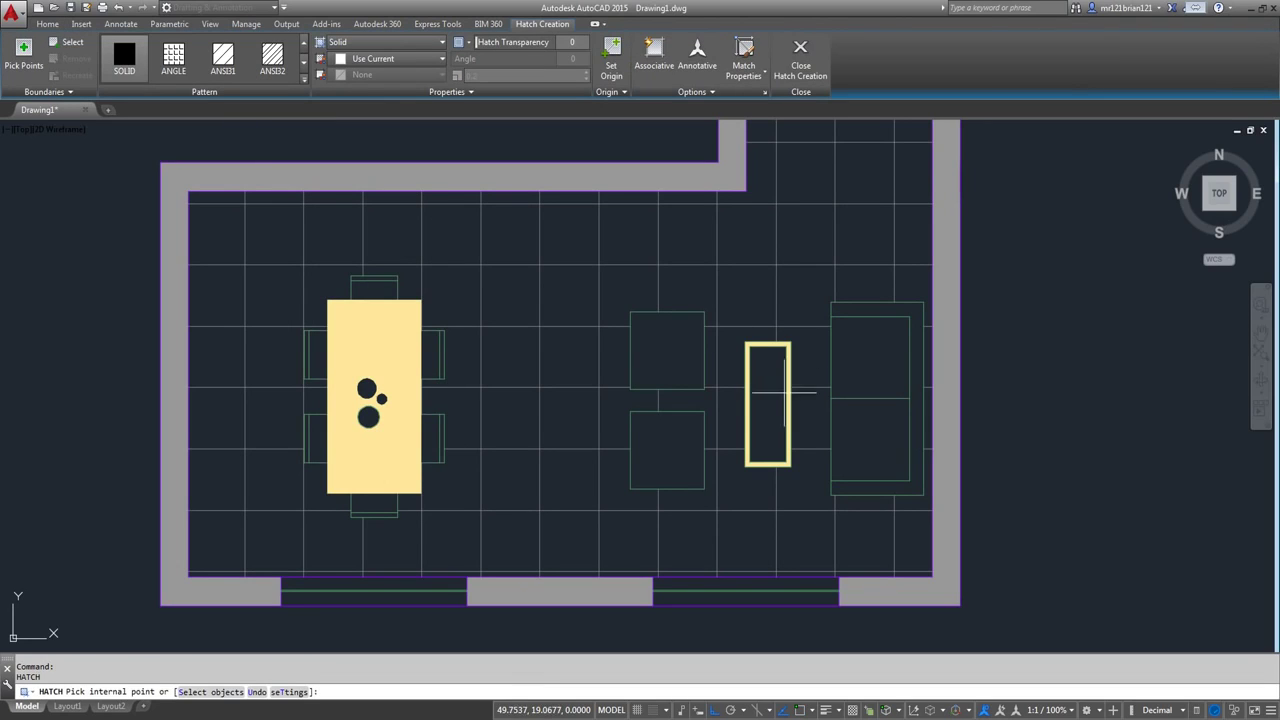
click(769, 406)
click(47, 24)
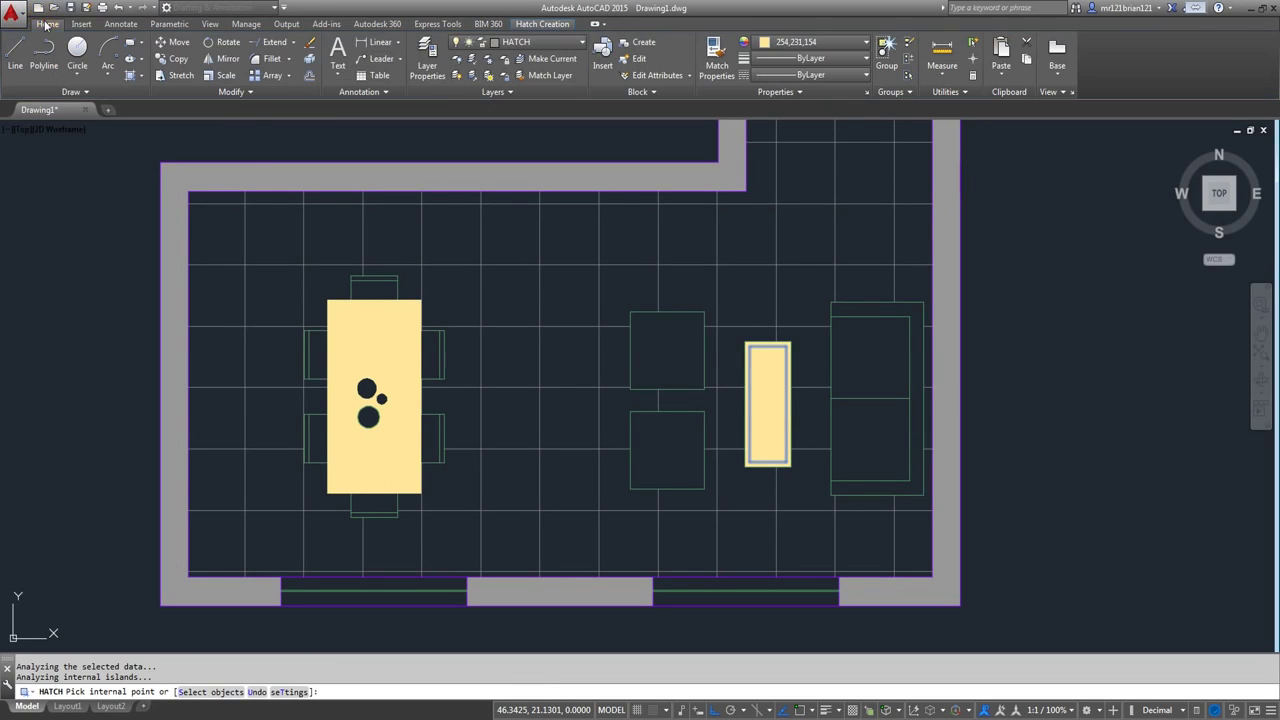
click(812, 42)
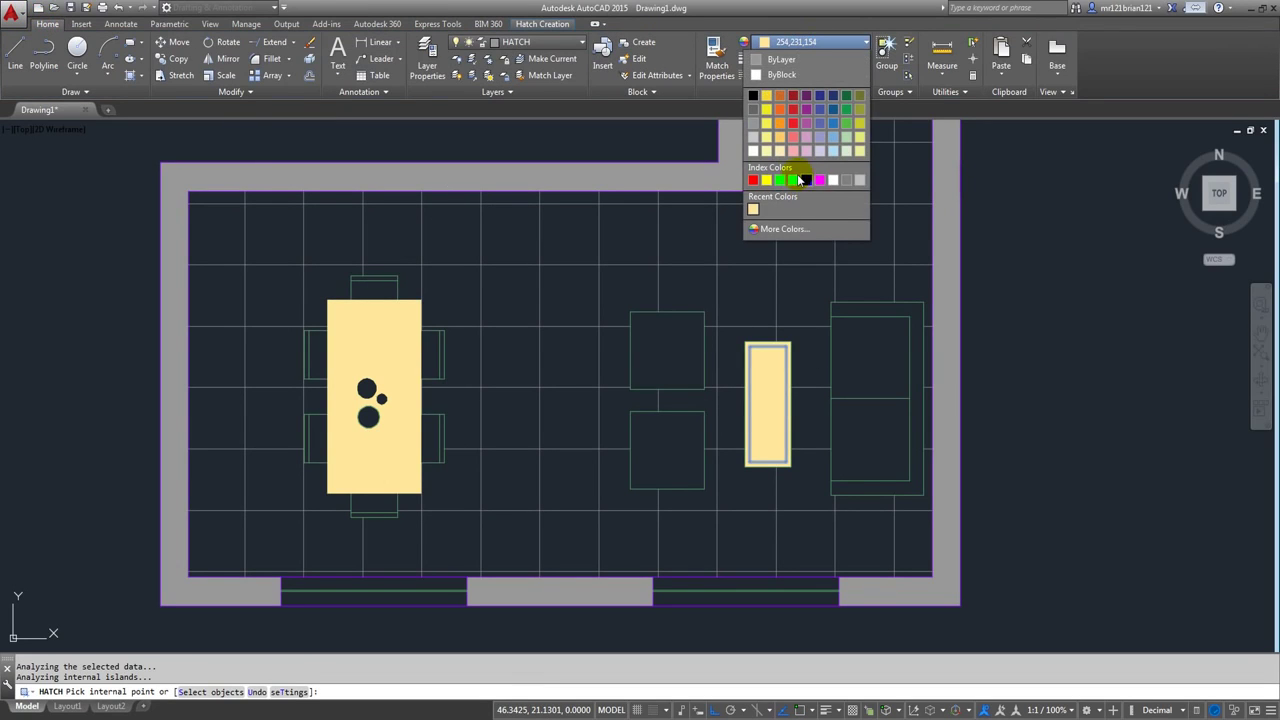
click(793, 180)
scroll(640, 294, down, 3)
key(Escape)
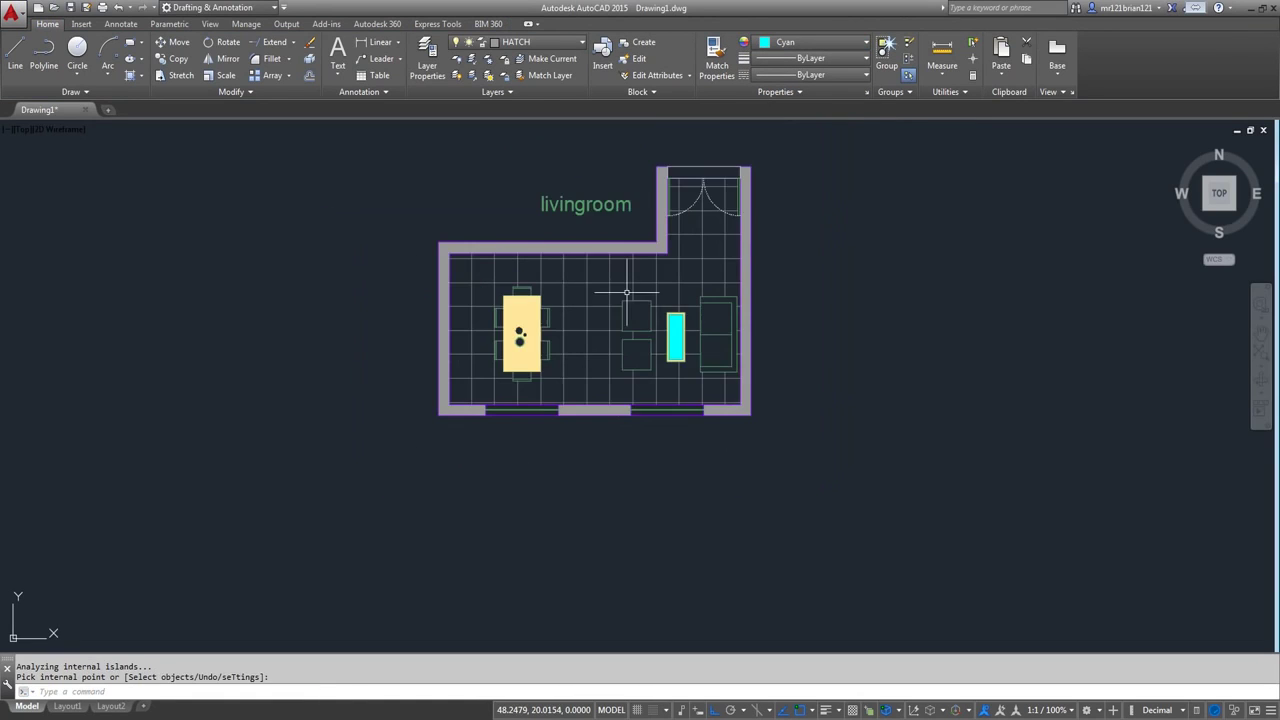
- Add a vertical linear dimension along the outer face of the right wall, from its upper to its lower corner
scroll(500, 171, up, 4)
scroll(405, 148, down, 4)
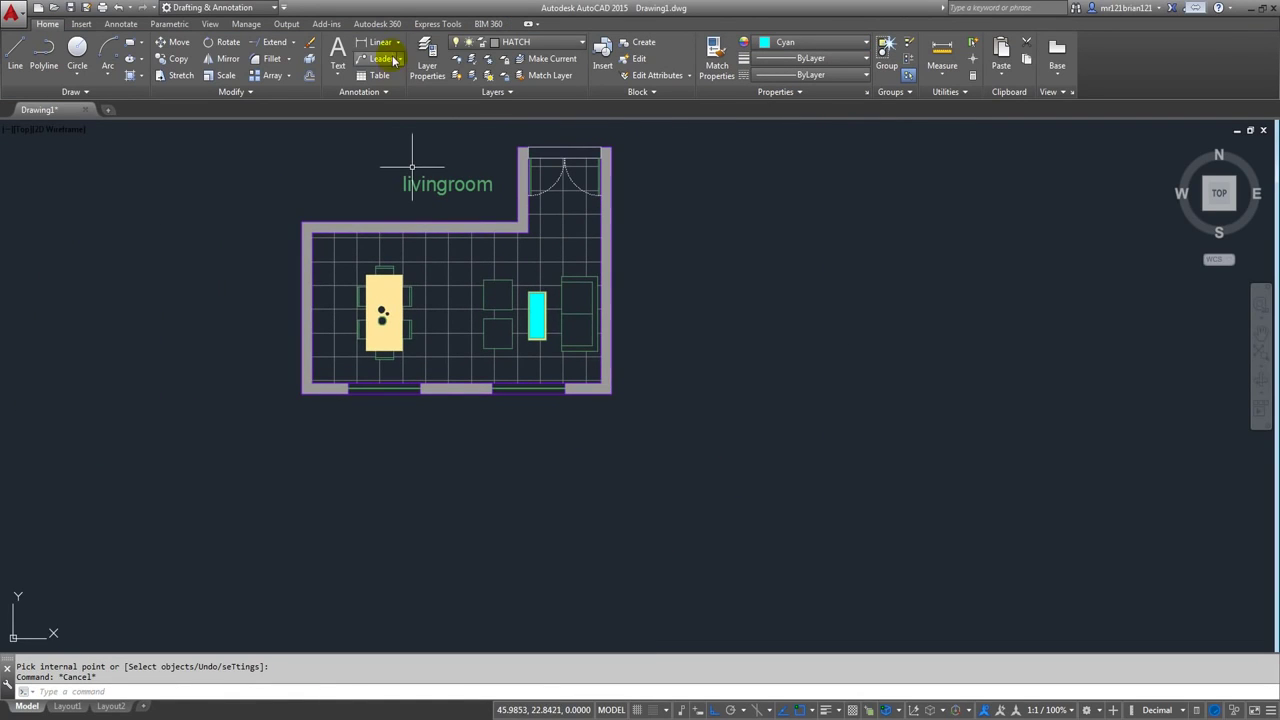
click(372, 42)
click(612, 146)
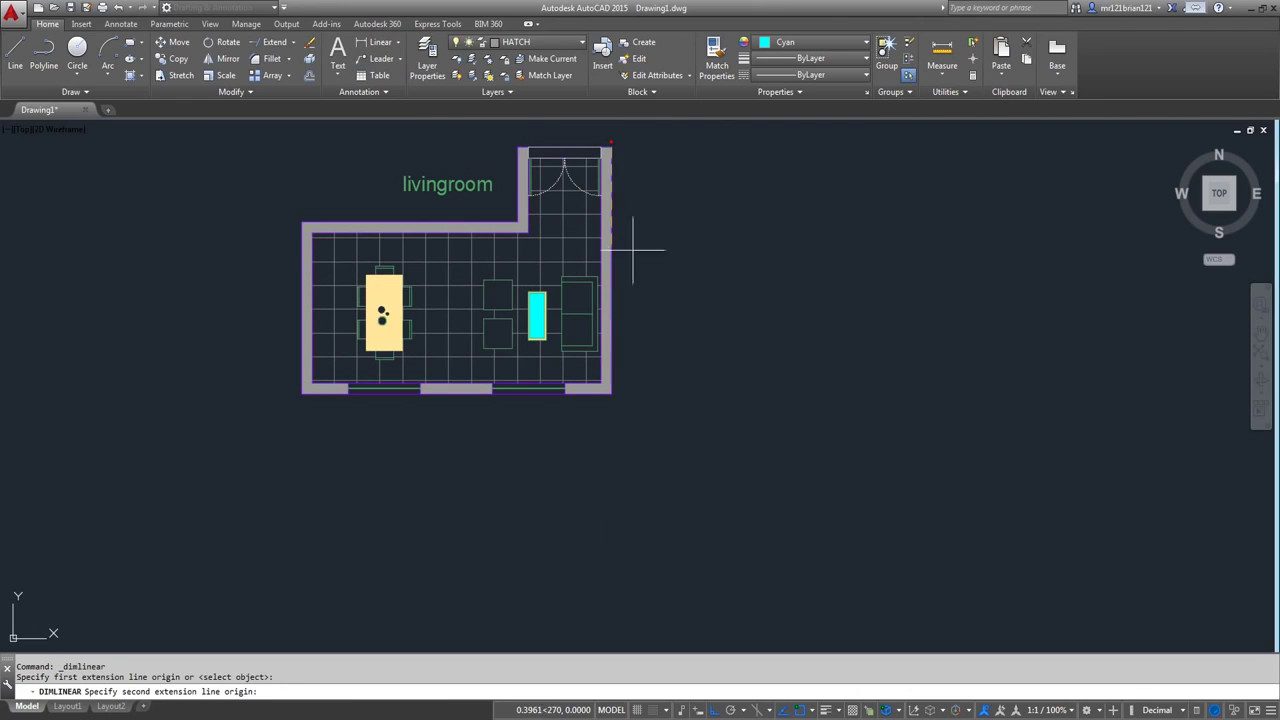
click(611, 393)
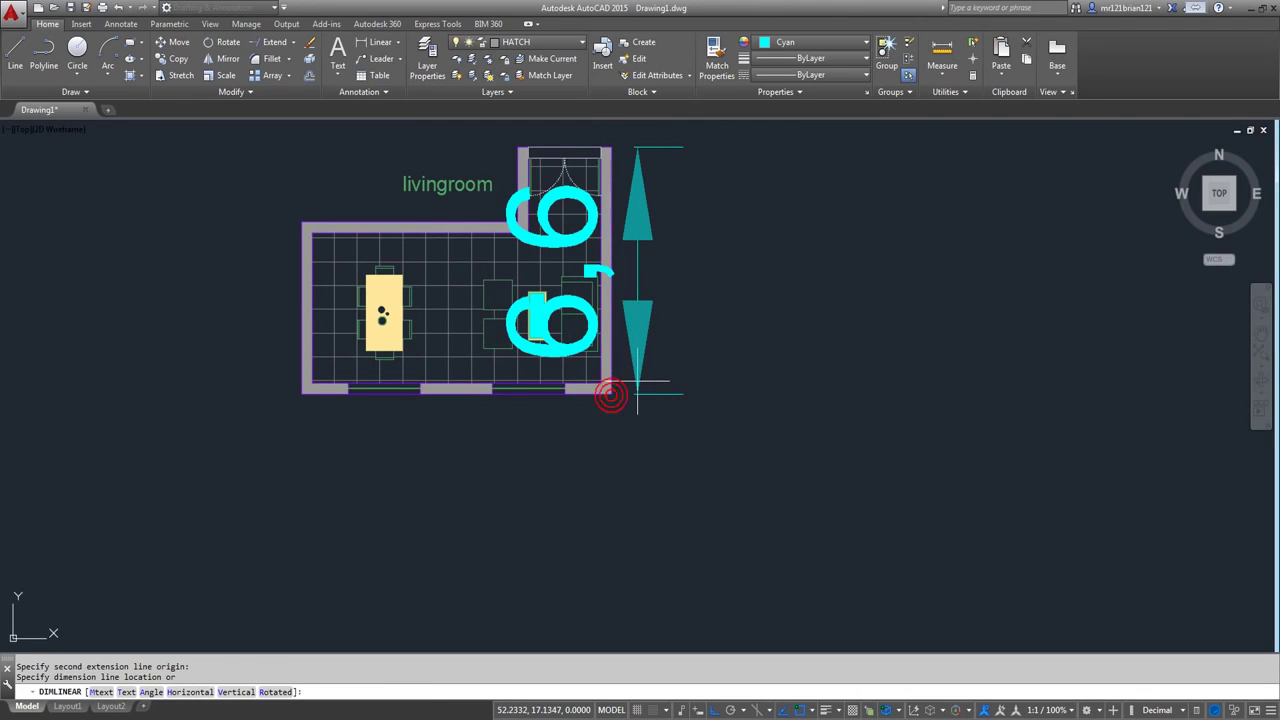
click(636, 380)
- Add a horizontal linear dimension below the room between the outer corners of the lower wall
scroll(610, 370, up, 2)
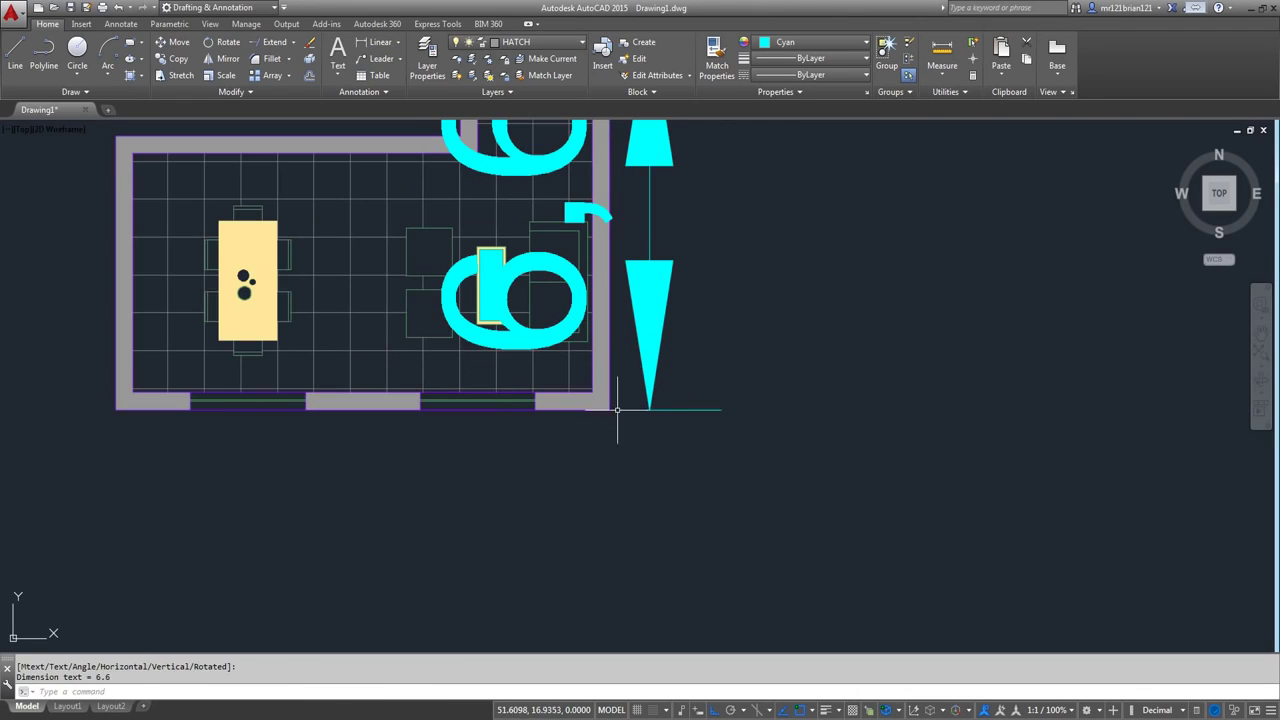
key(Return)
click(607, 397)
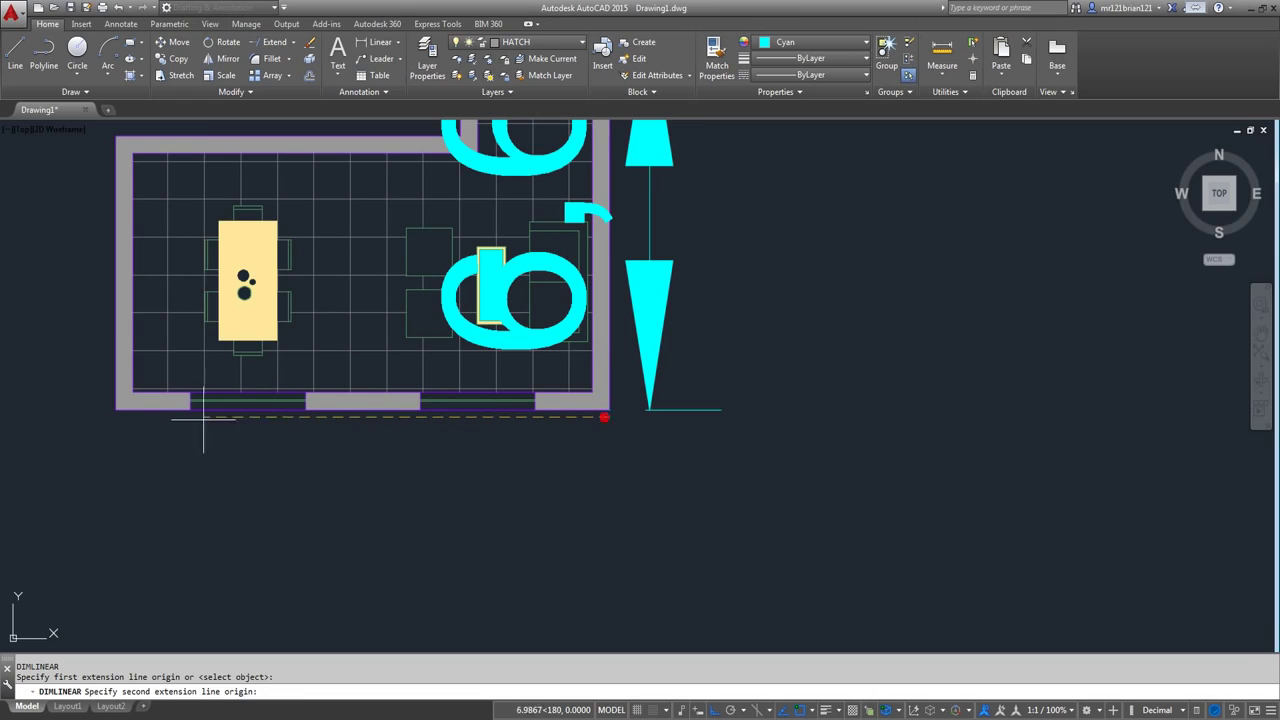
click(116, 410)
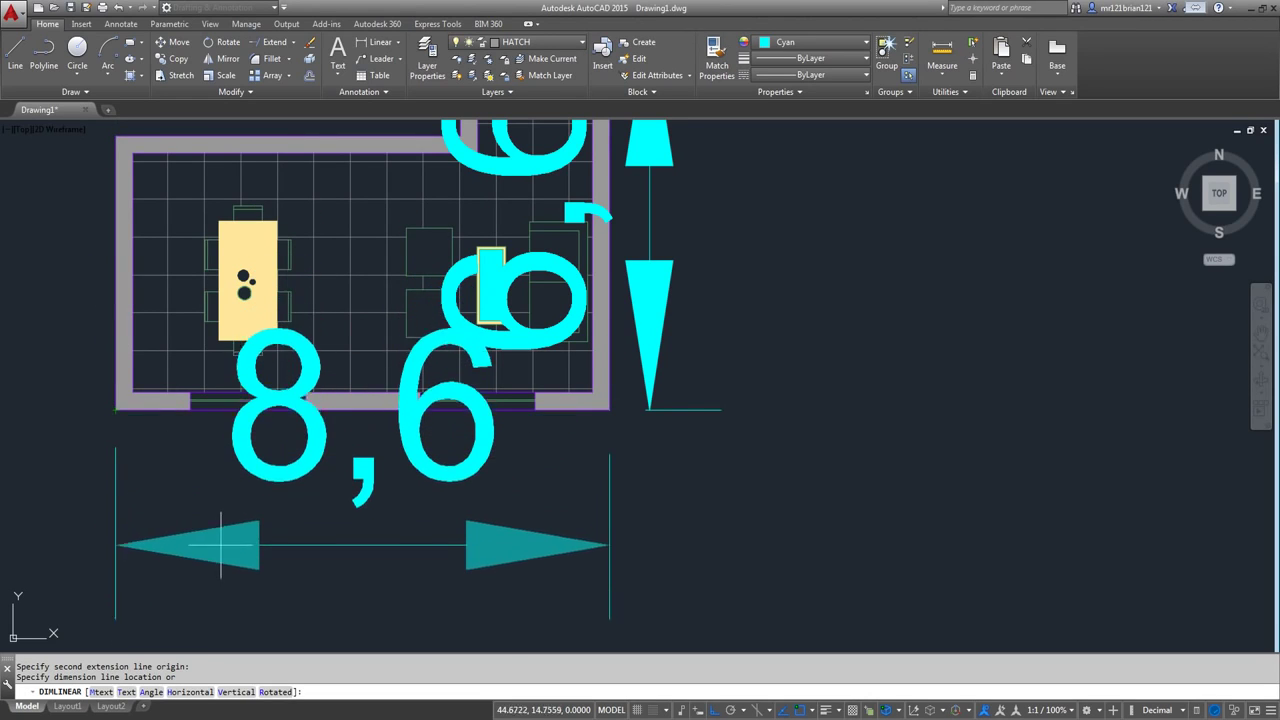
click(225, 500)
key(Return)
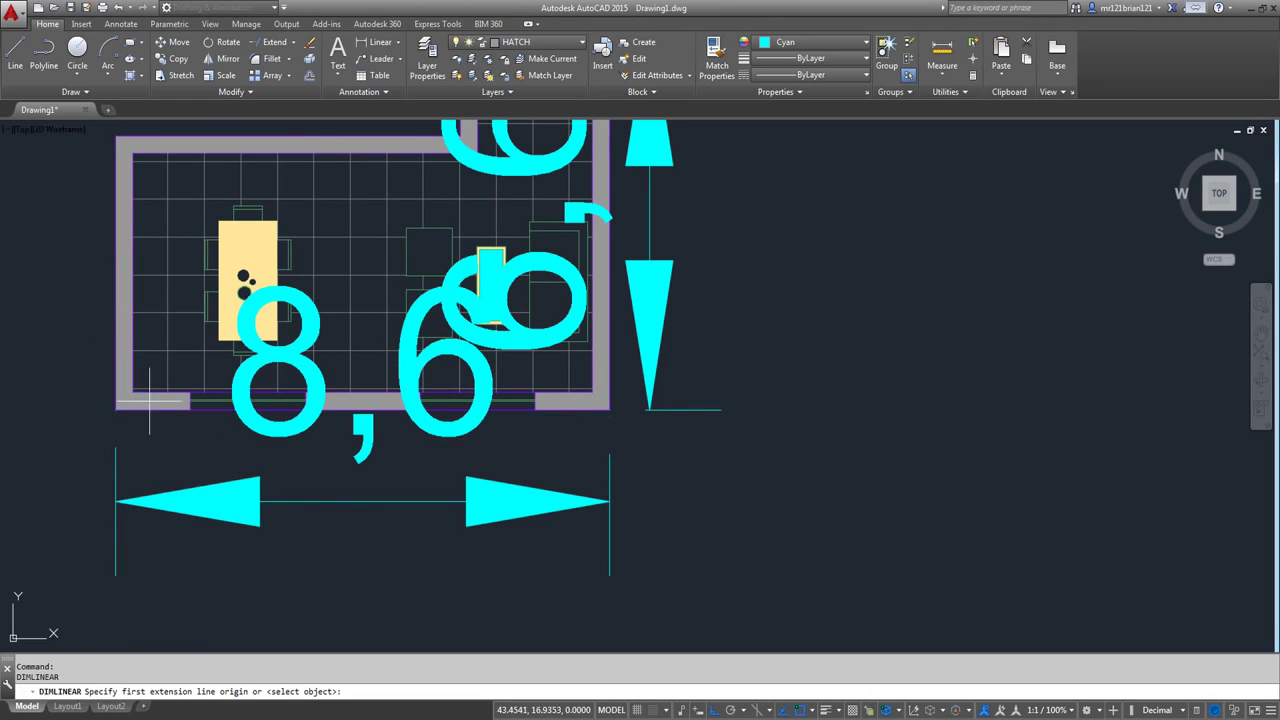
key(Escape)
- Delete both exterior dimensions, the vertical one beside the right wall and the horizontal one below the room
click(760, 380)
click(706, 448)
key(Delete)
click(628, 508)
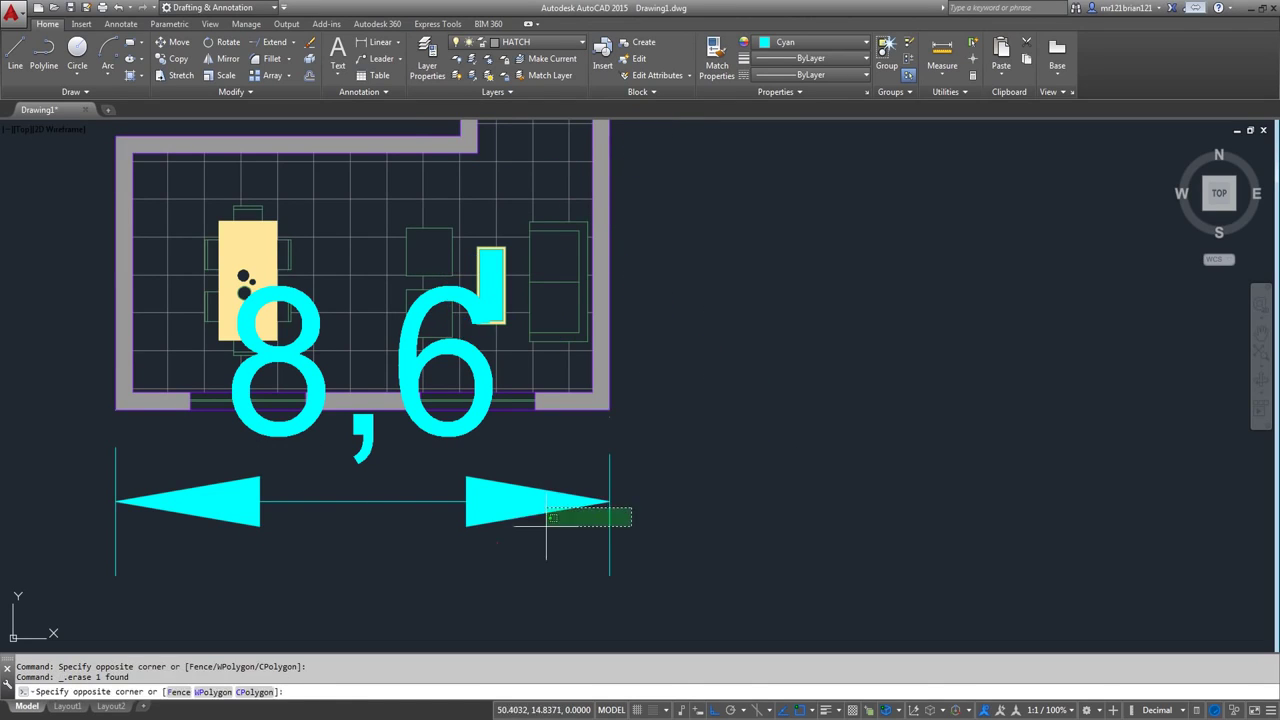
click(250, 427)
key(Delete)
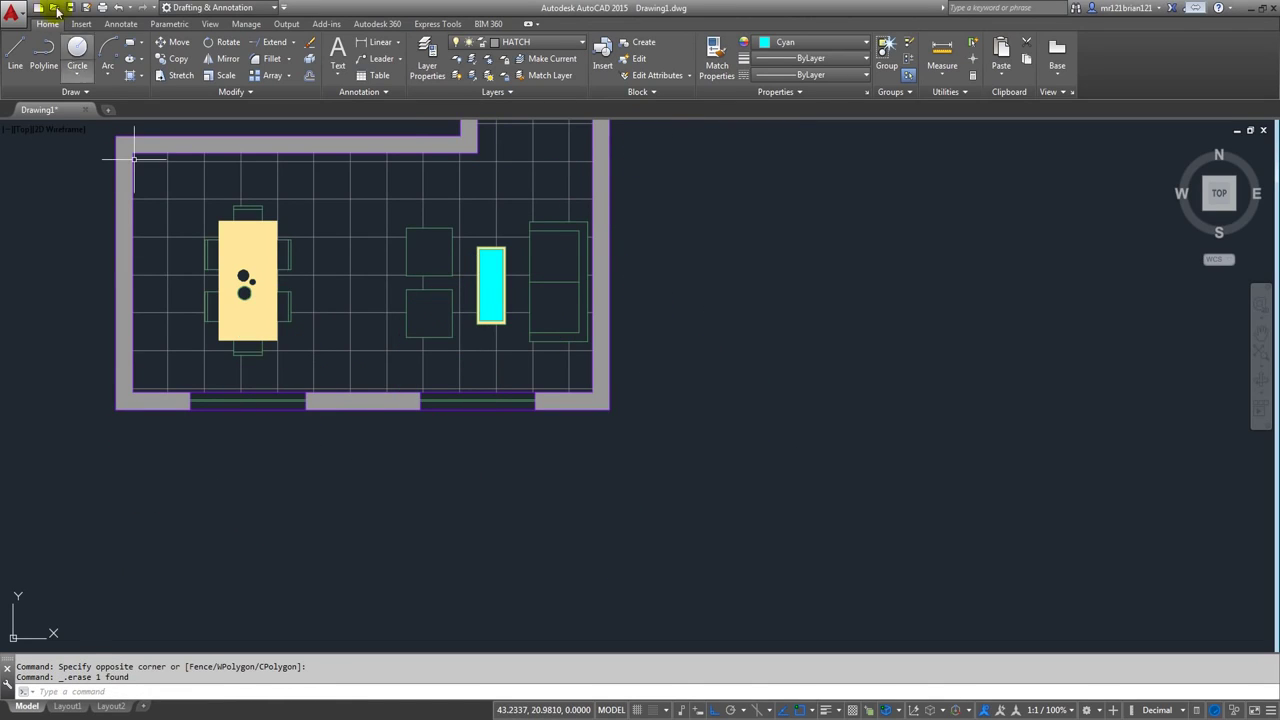
- Dimension the room's interior width between the lower inner corners, placing the dimension line inside just above the lower wall
click(364, 44)
click(130, 393)
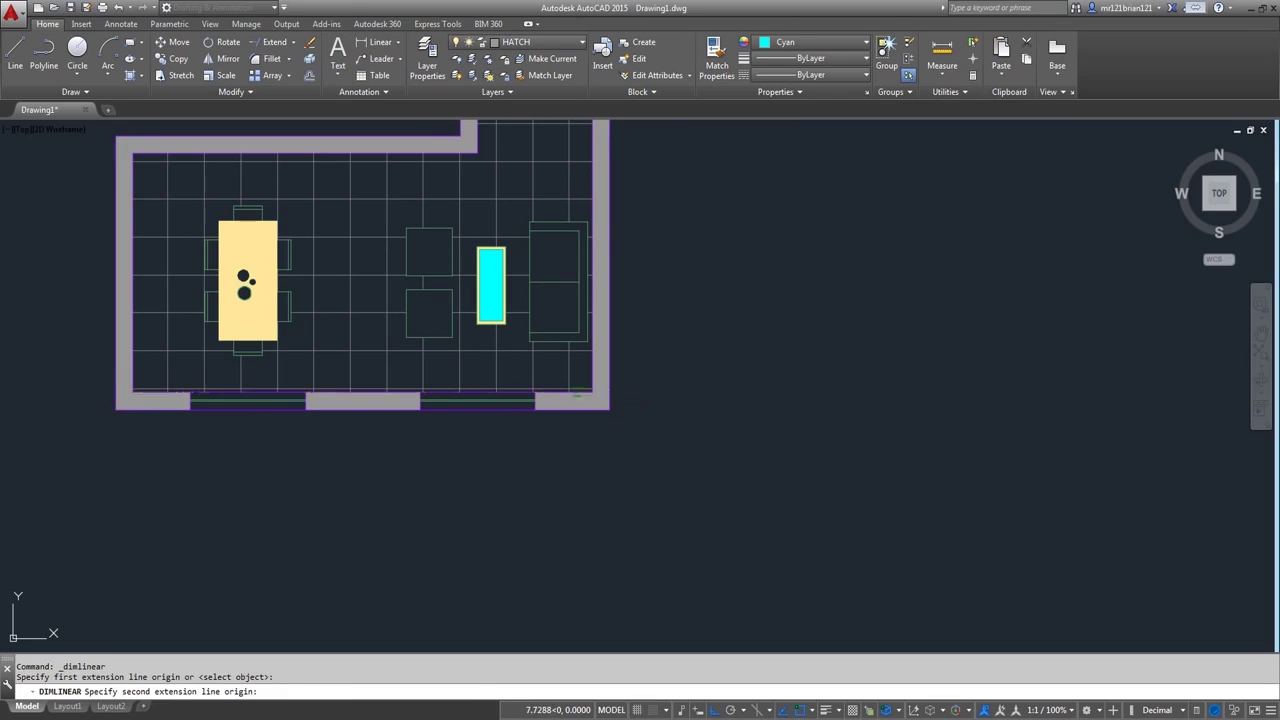
click(593, 392)
scroll(490, 375, up, 4)
click(490, 375)
- Dimension the interior height from the lower right inner corner to the inner corner at the entrance, placing it left of the dining table
key(Return)
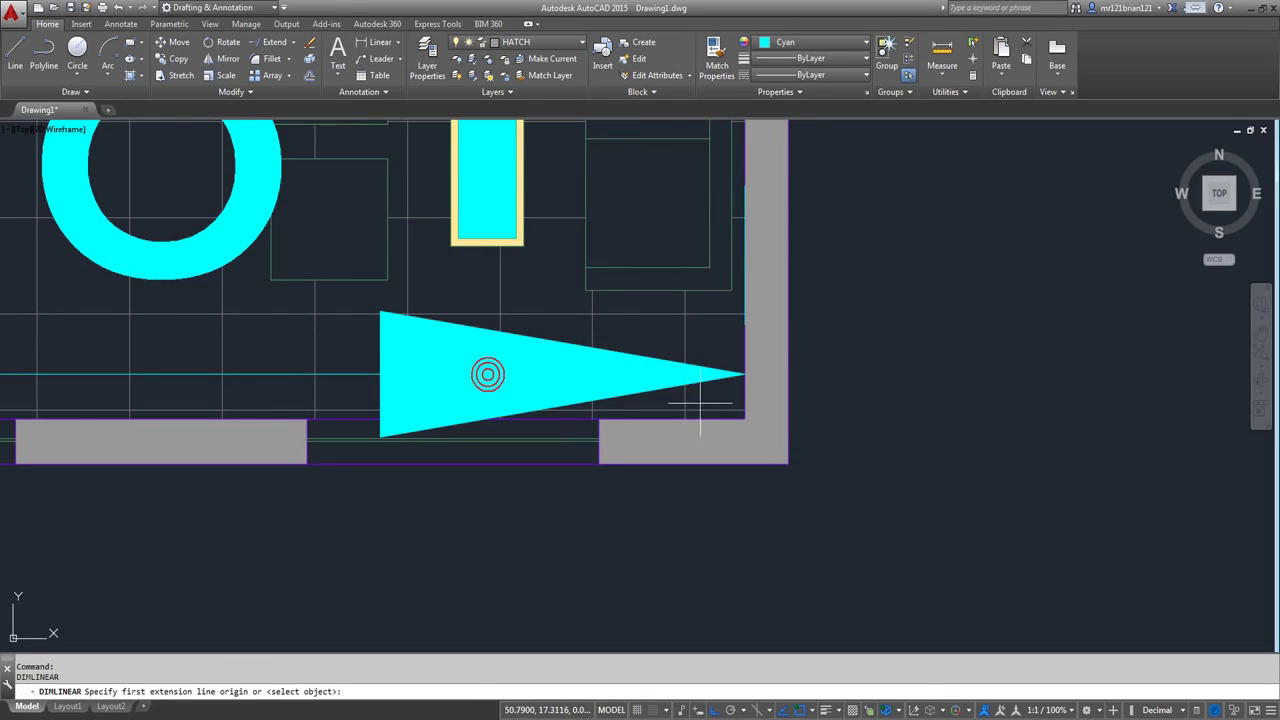
click(744, 418)
scroll(744, 418, down, 4)
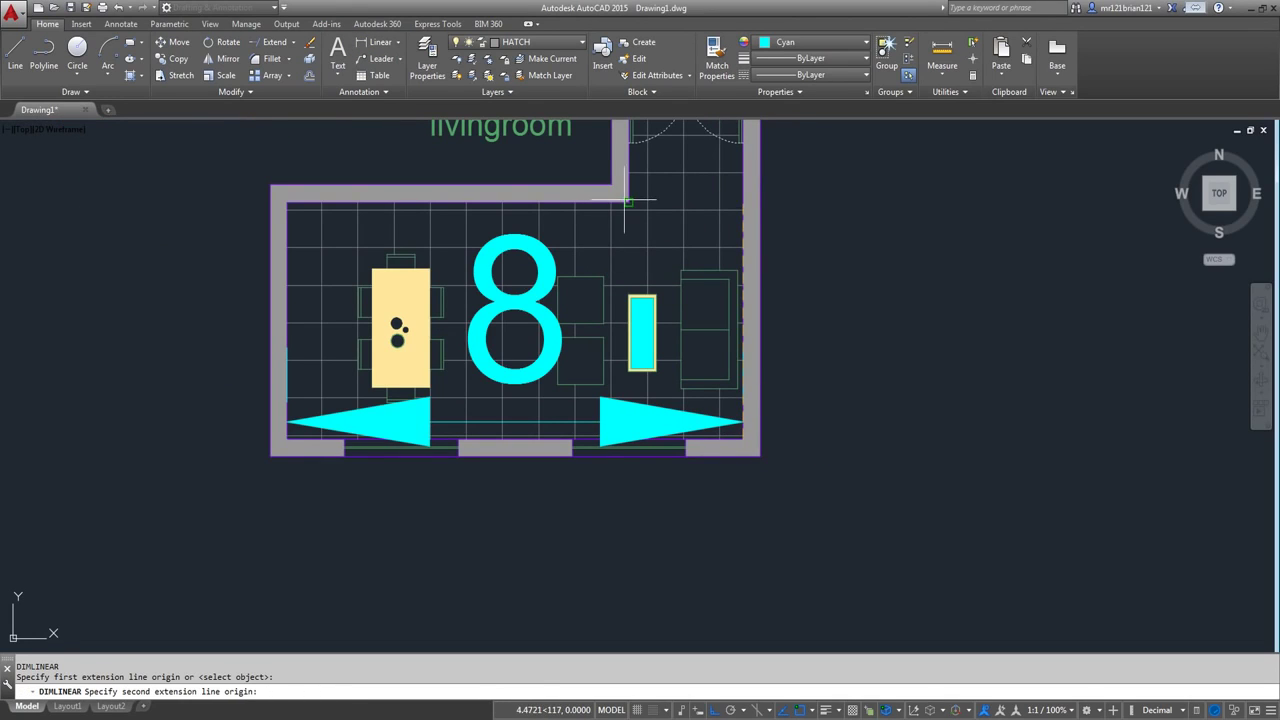
click(627, 202)
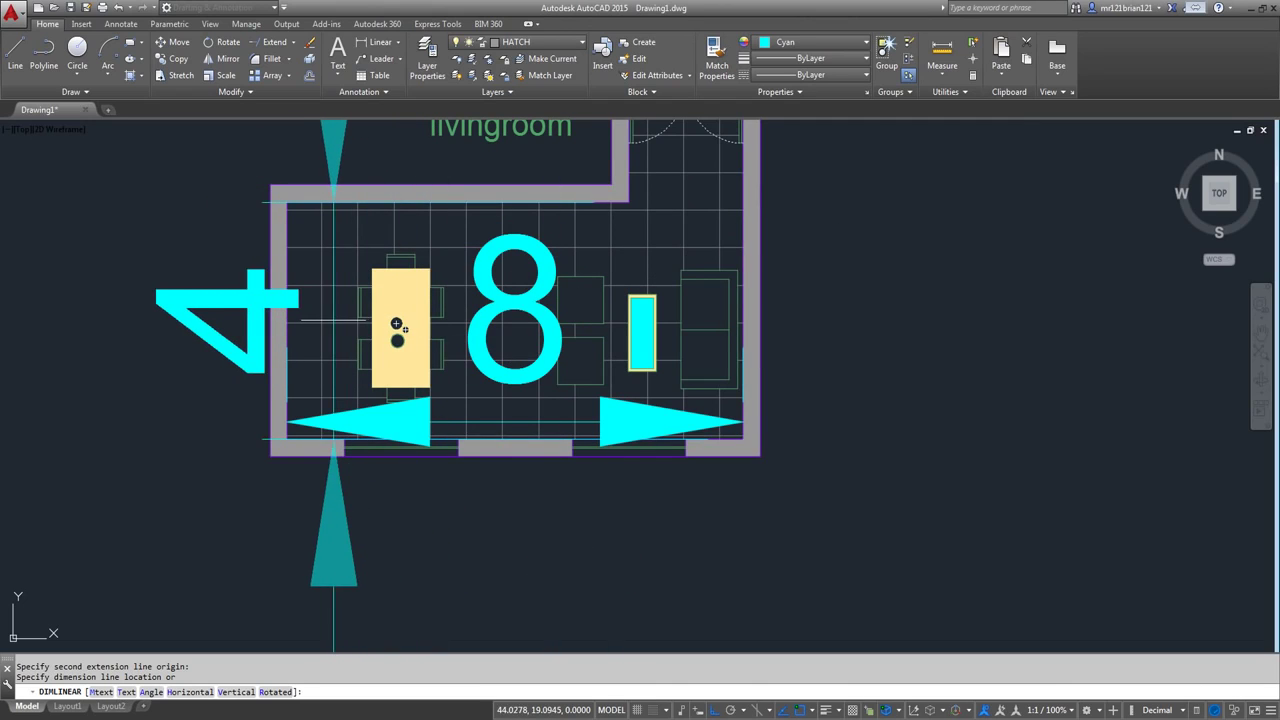
click(332, 320)
scroll(375, 298, down, 2)
scroll(375, 298, up, 2)
key(Escape)
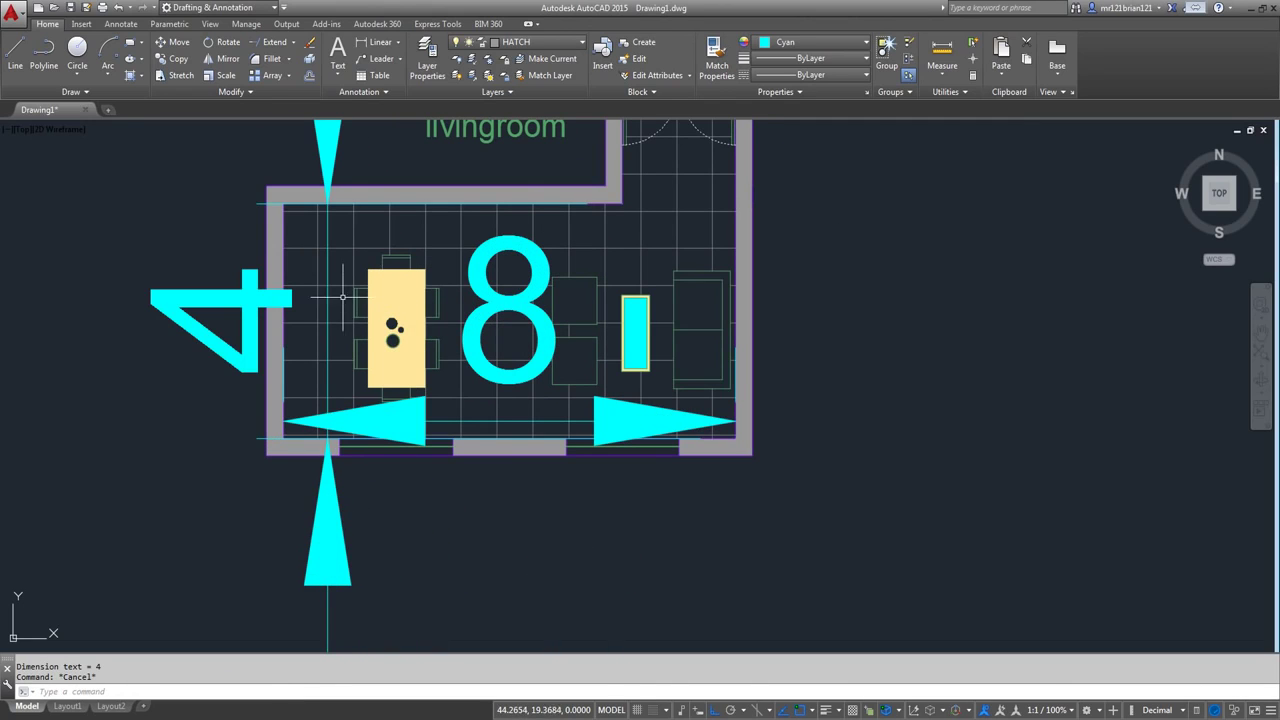
- Select both interior dimensions and assign them to the ANOTATIONS layer
click(336, 302)
click(327, 320)
key(Escape)
scroll(335, 392, up, 2)
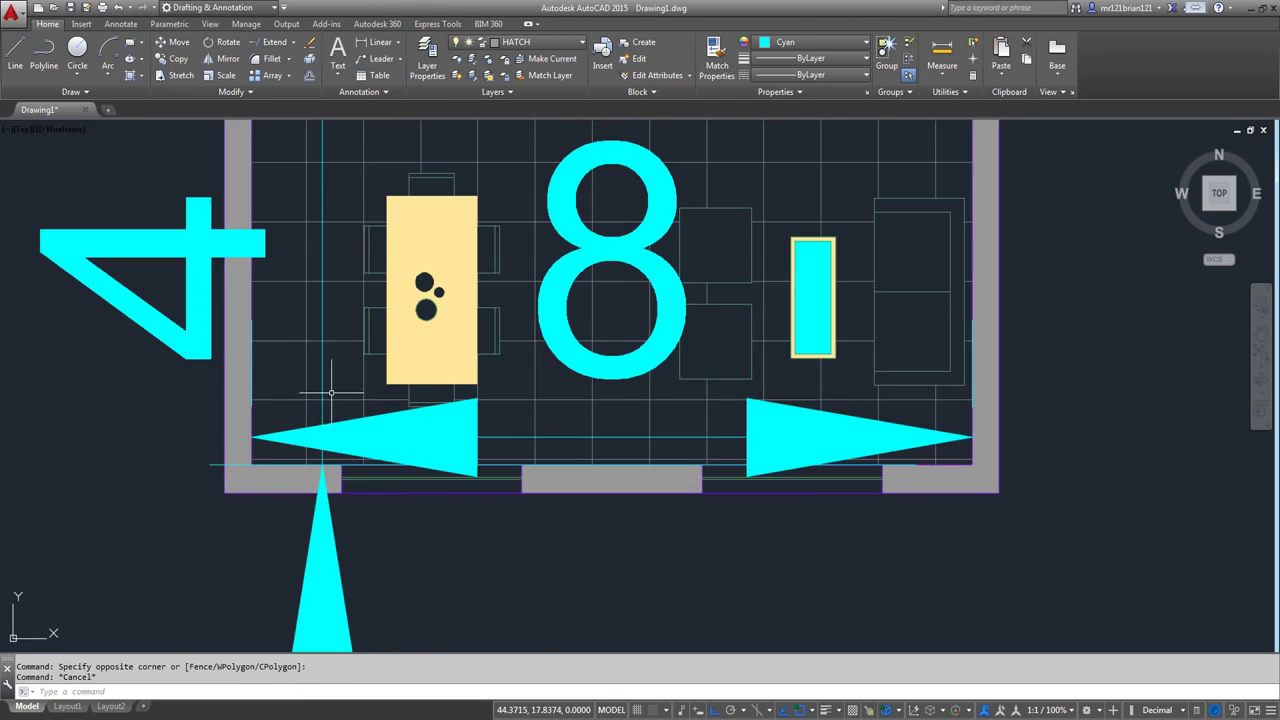
click(322, 275)
click(378, 420)
click(336, 420)
click(333, 433)
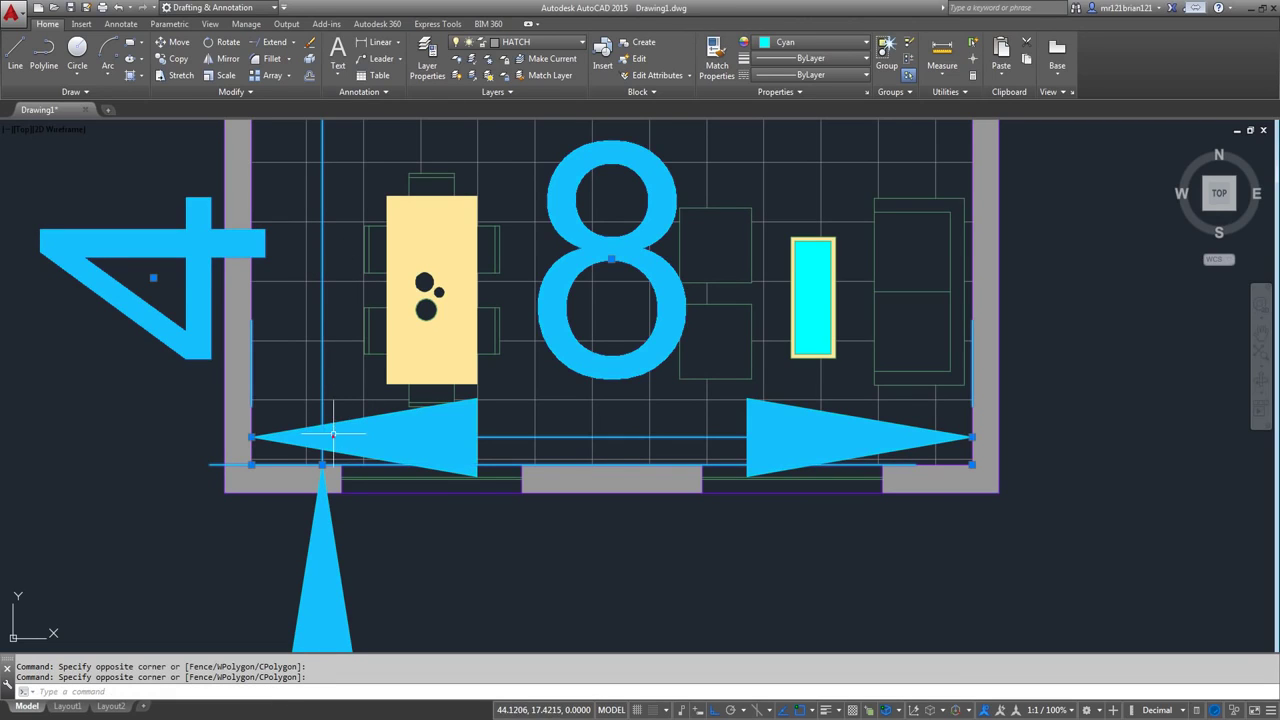
click(540, 42)
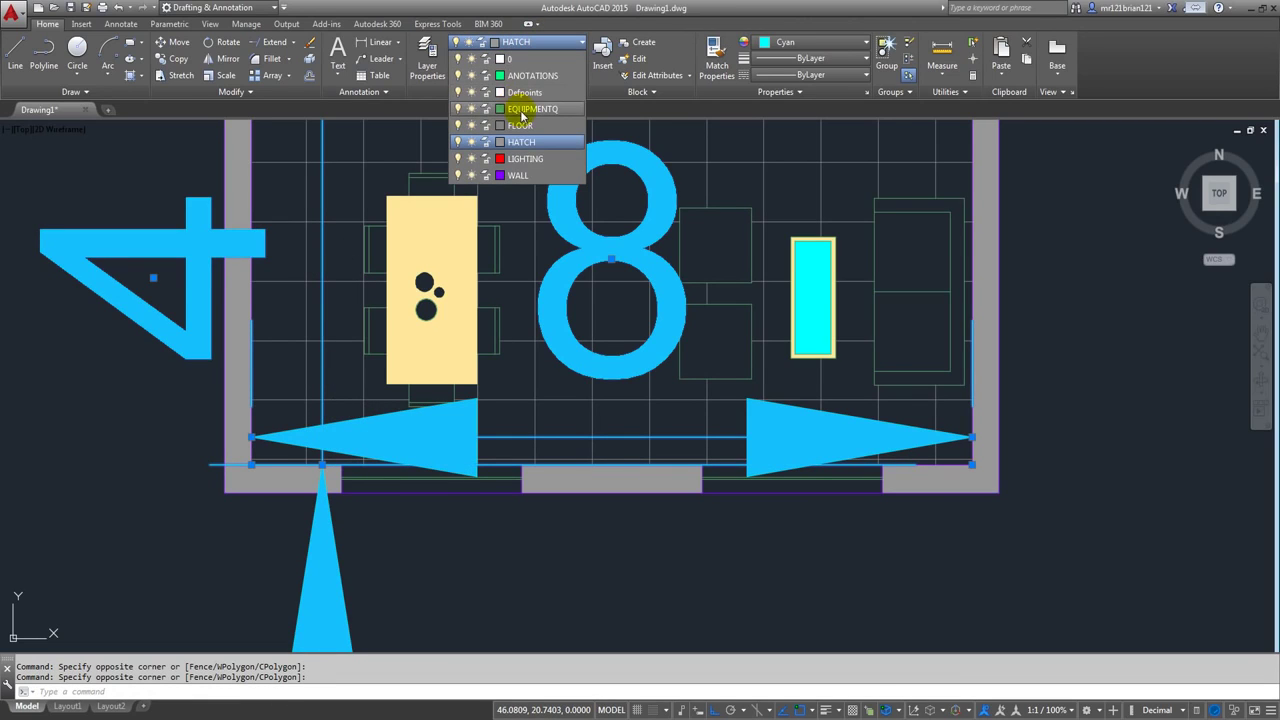
click(531, 149)
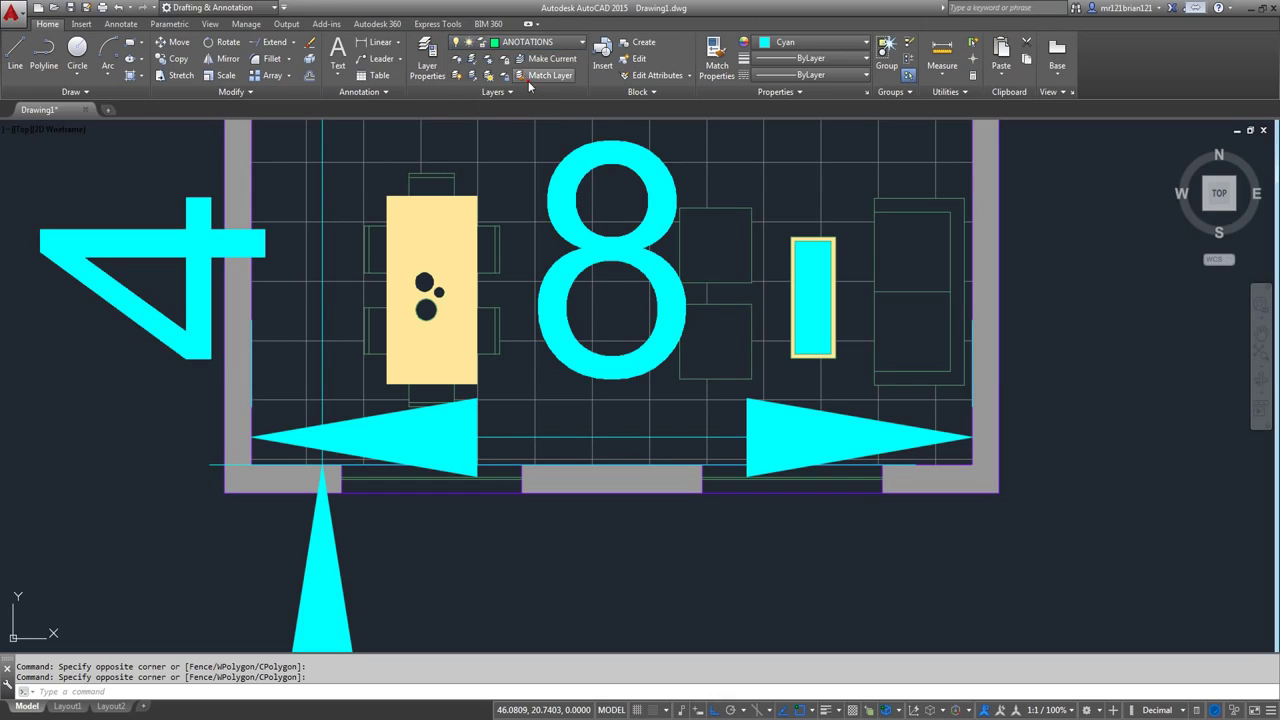
- Set the color of both selected interior dimensions to ByLayer and clear the selection
click(831, 42)
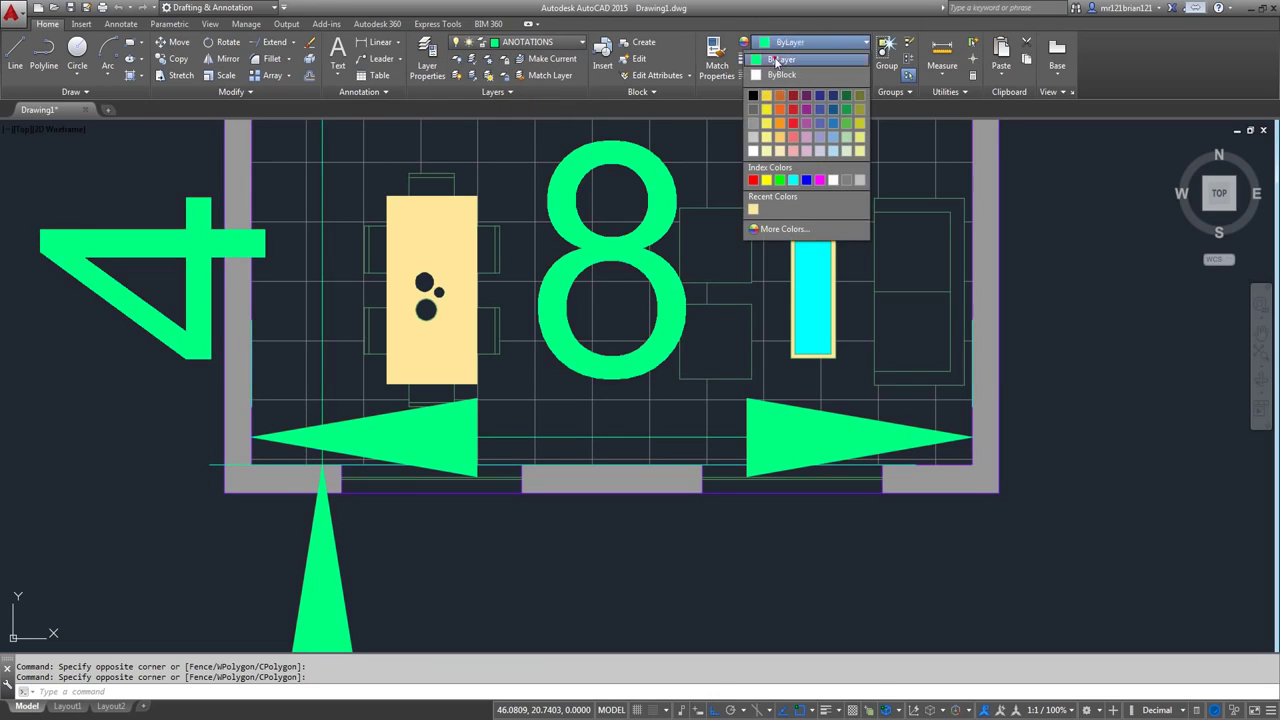
click(795, 57)
scroll(757, 188, down, 5)
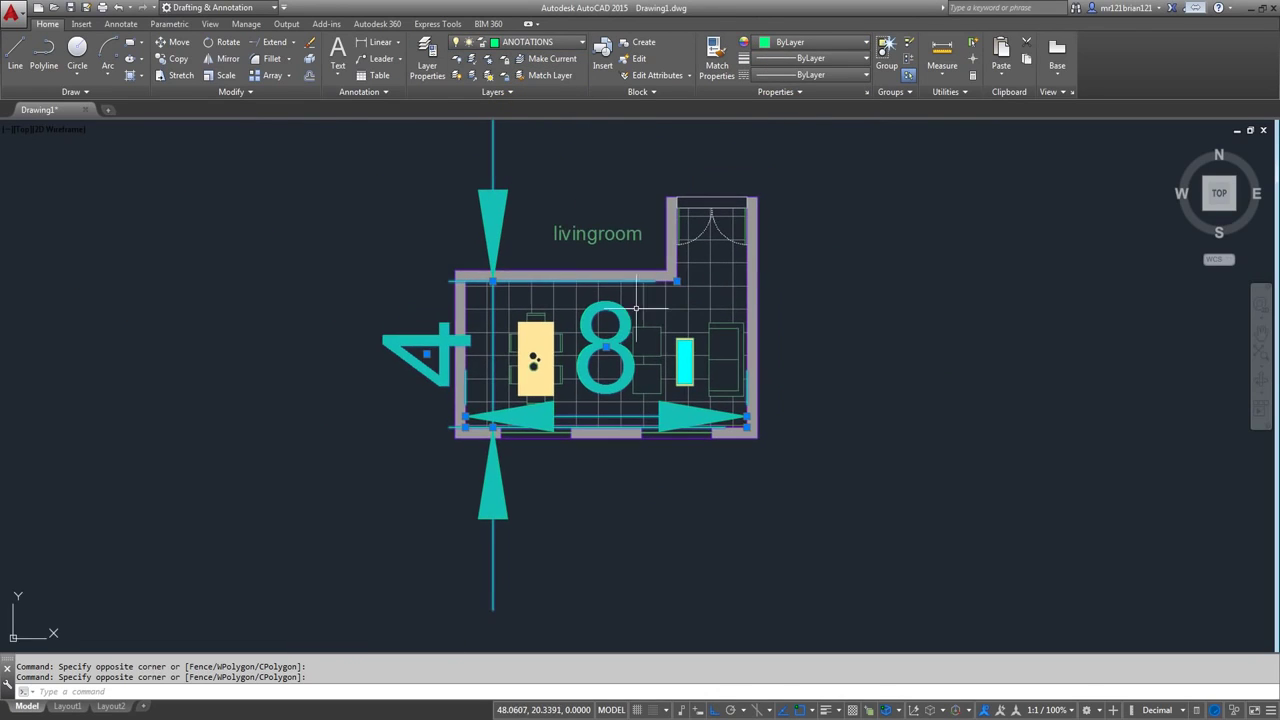
key(Escape)
key(Escape)
scroll(487, 261, up, 4)
click(495, 188)
click(457, 237)
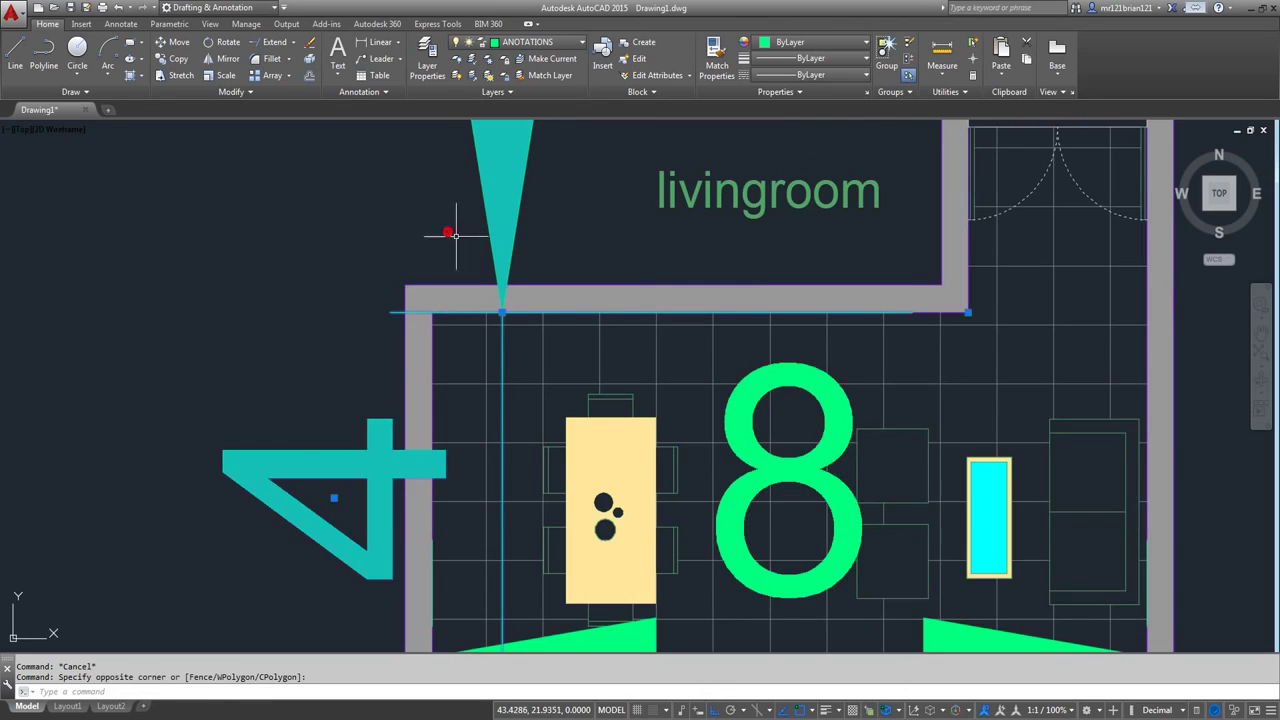
scroll(470, 240, down, 2)
key(Escape)
key(Escape)
- Review the available dimension styles in the Dimension Style Manager and close it
click(115, 27)
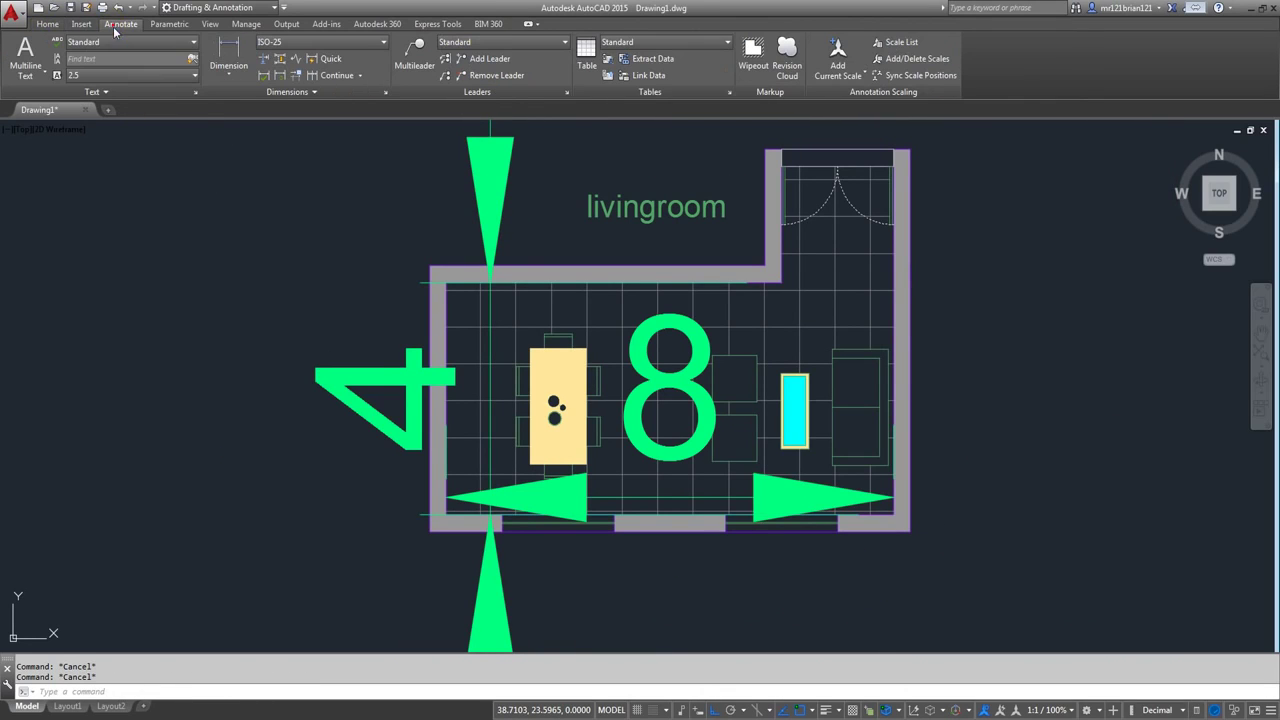
click(296, 44)
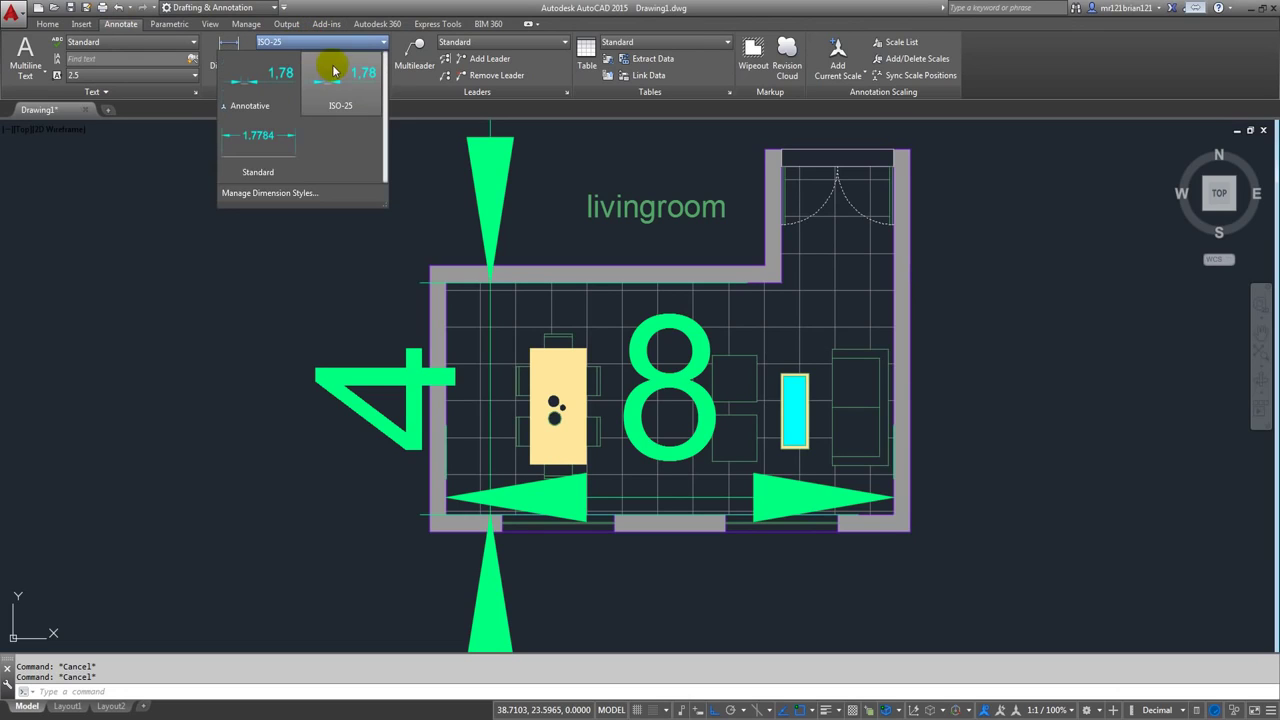
click(299, 193)
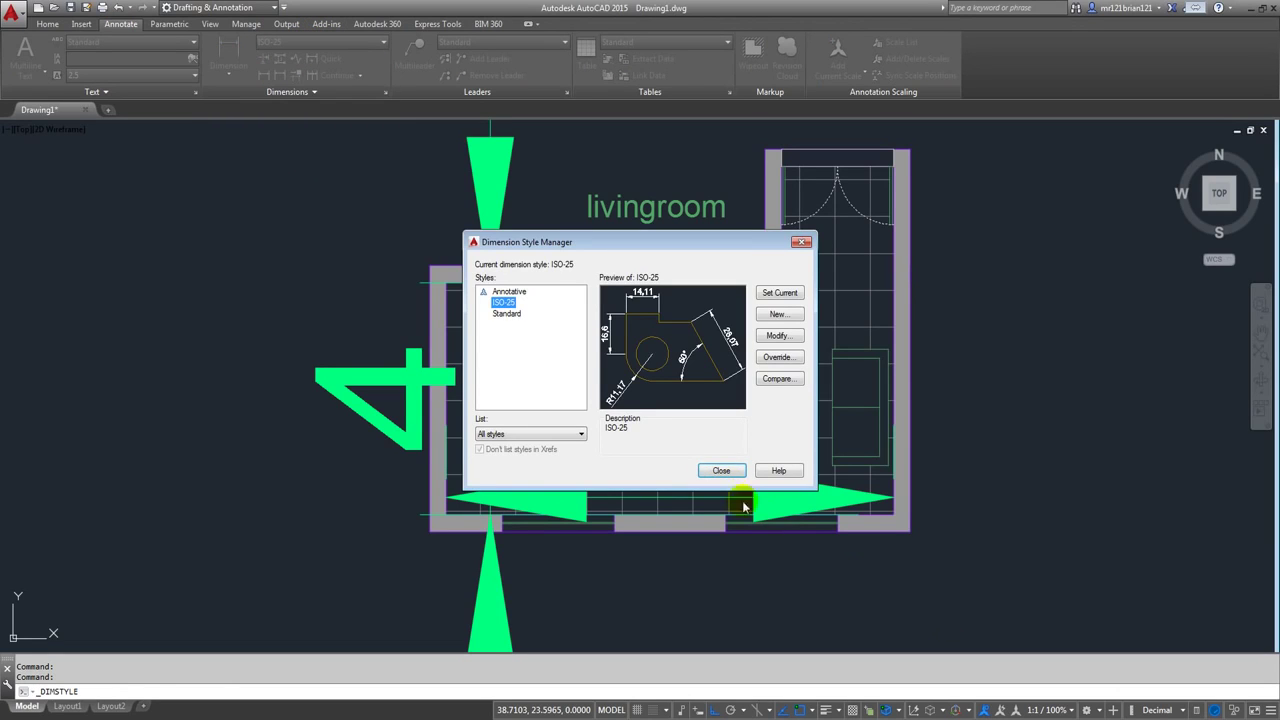
click(722, 473)
- Apply the Standard dimension style to both interior dimensions, the room's height and its width
click(495, 171)
click(456, 140)
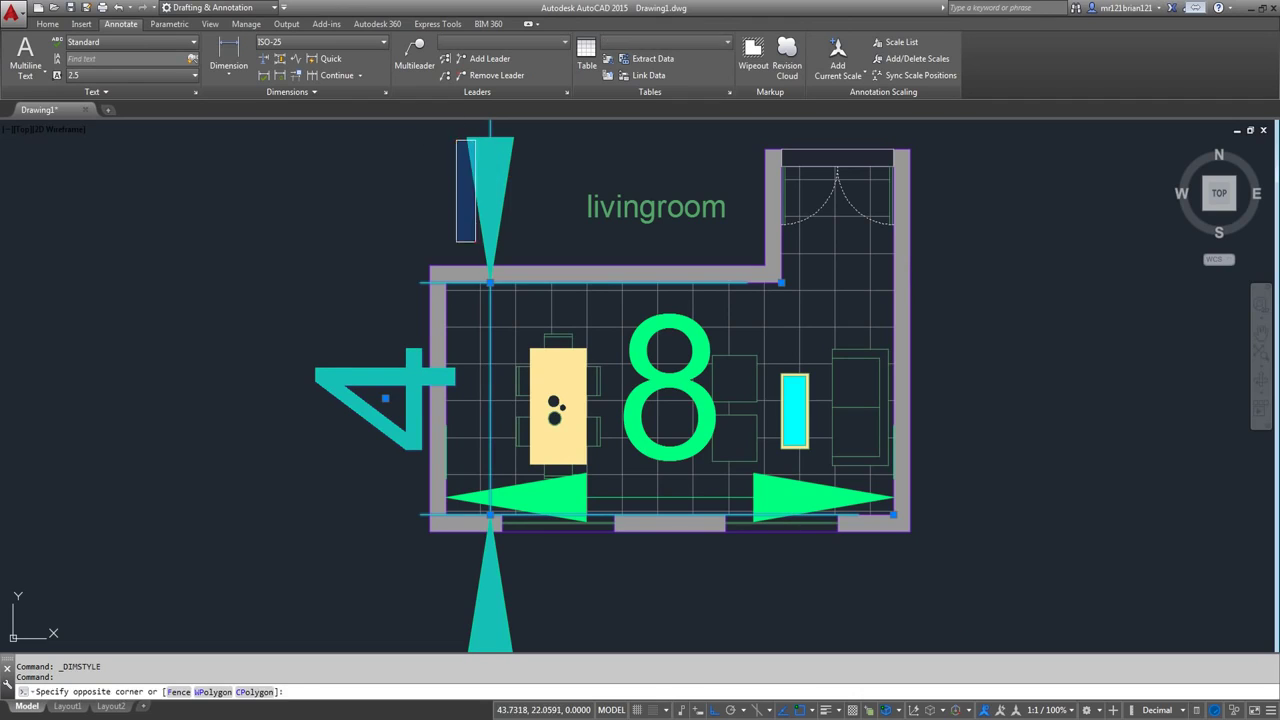
click(476, 241)
click(642, 330)
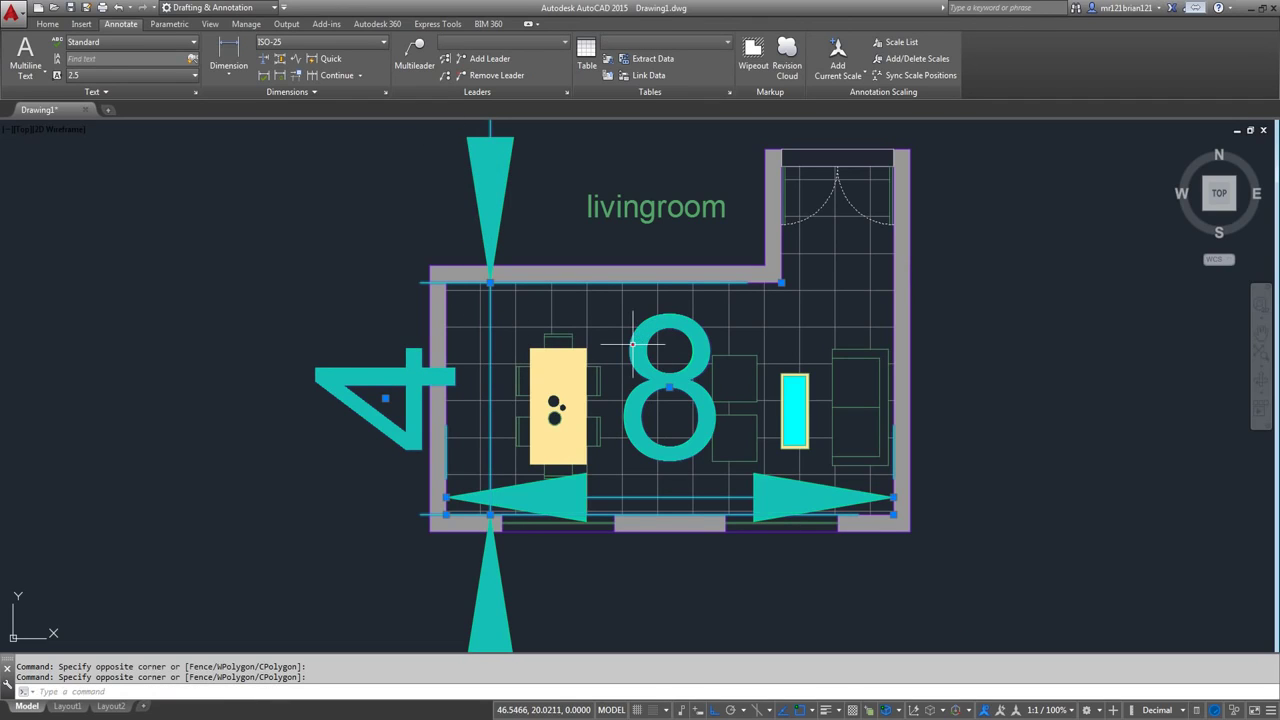
click(290, 42)
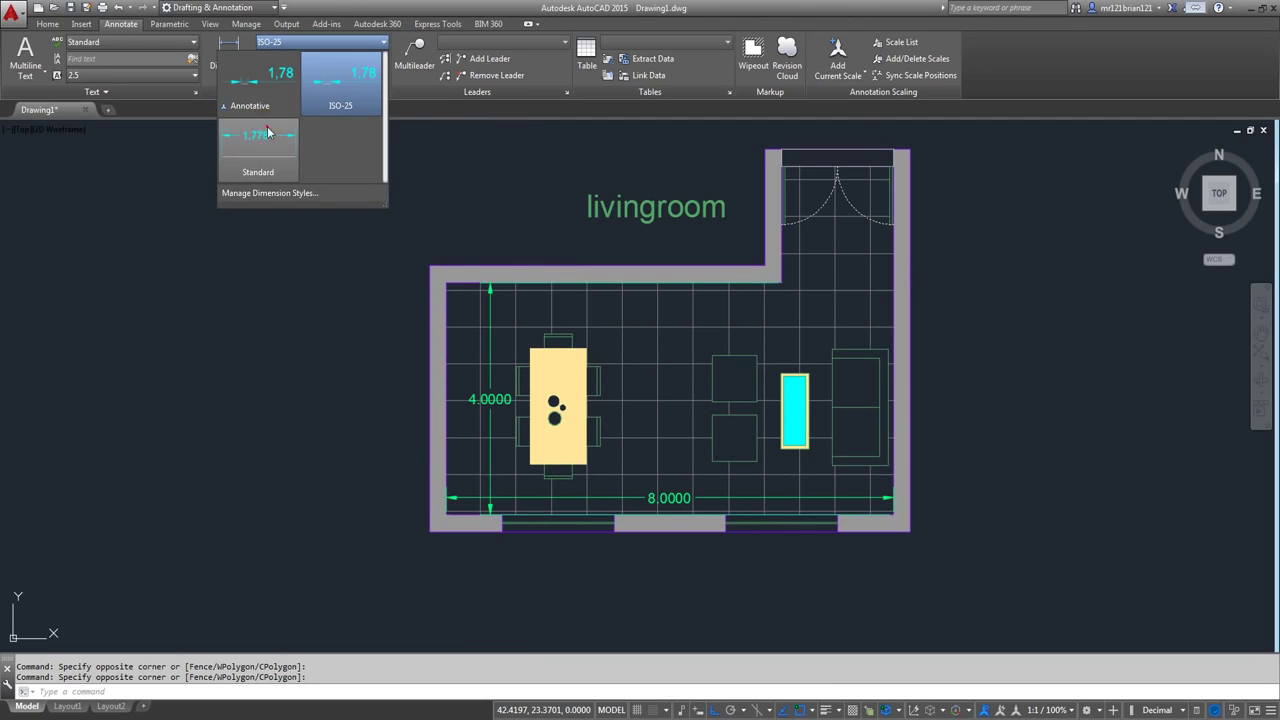
click(268, 132)
key(Escape)
key(Escape)
- Move the "livingroom" label about 2 units straight down into the room, just below the upper wall
scroll(598, 375, down, 2)
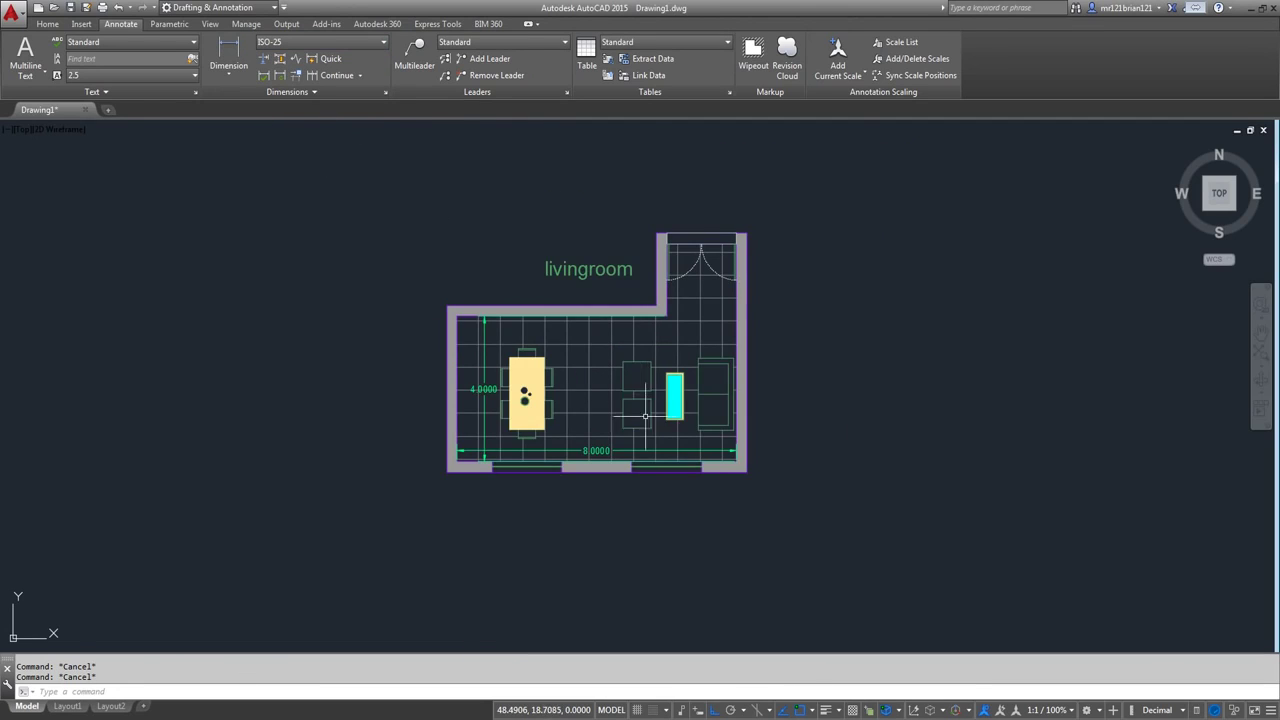
scroll(645, 415, up, 2)
scroll(520, 445, down, 2)
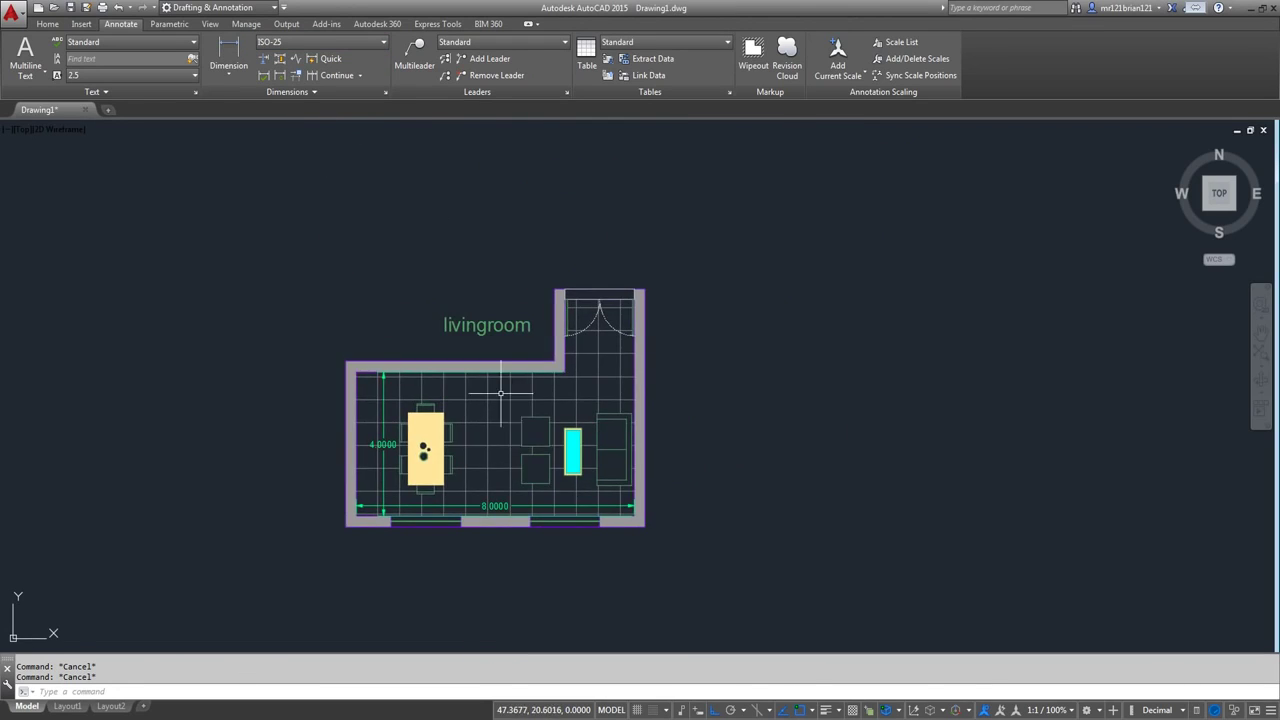
scroll(502, 399, up, 2)
click(518, 233)
click(516, 236)
click(431, 289)
click(393, 260)
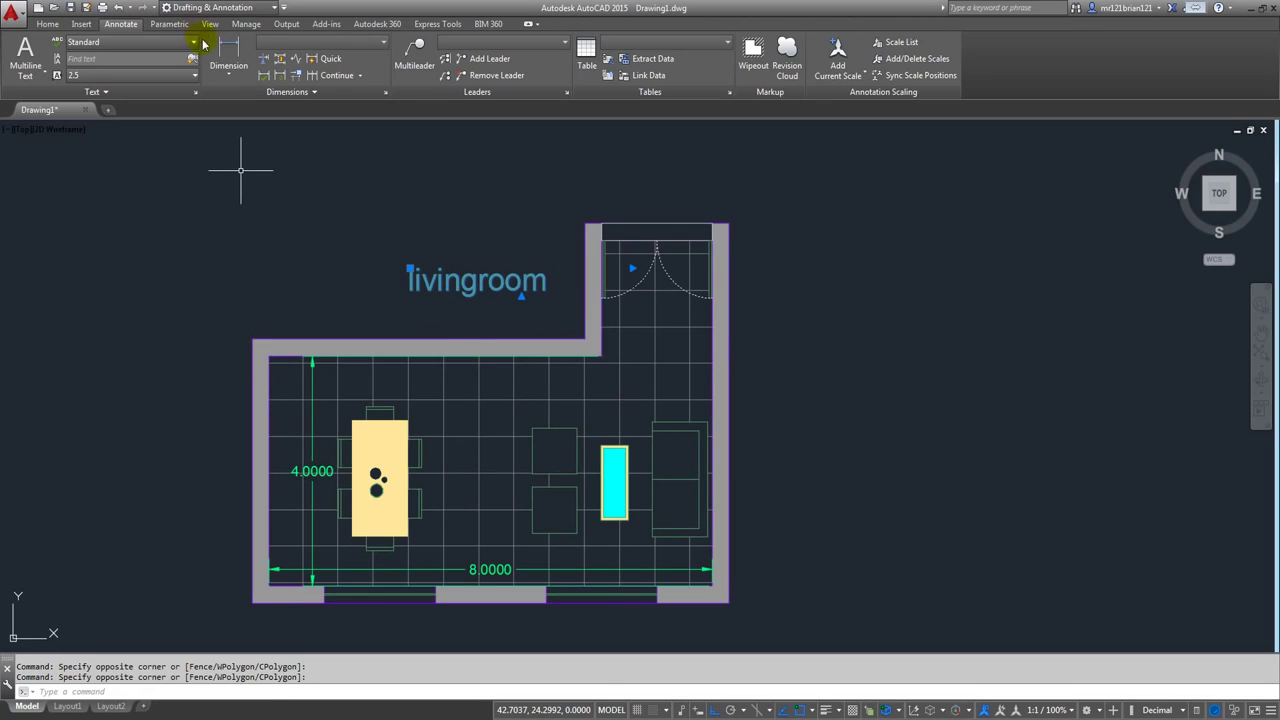
click(47, 23)
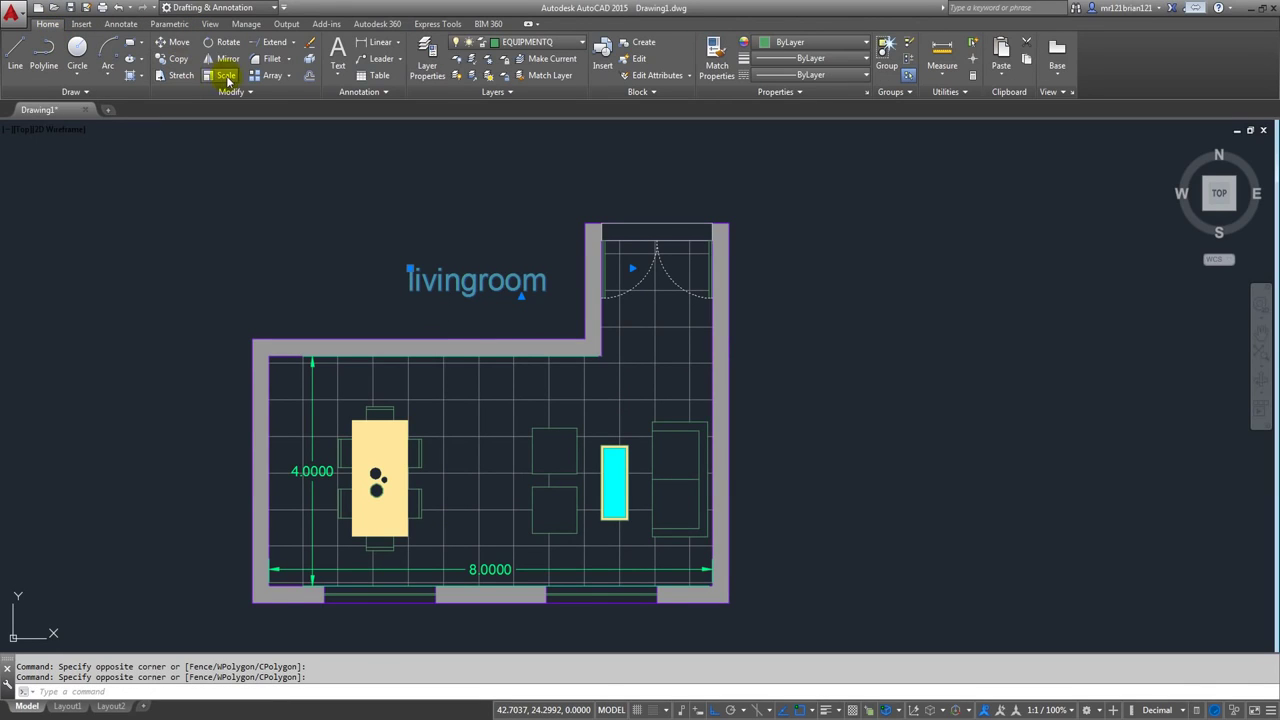
click(177, 43)
click(530, 283)
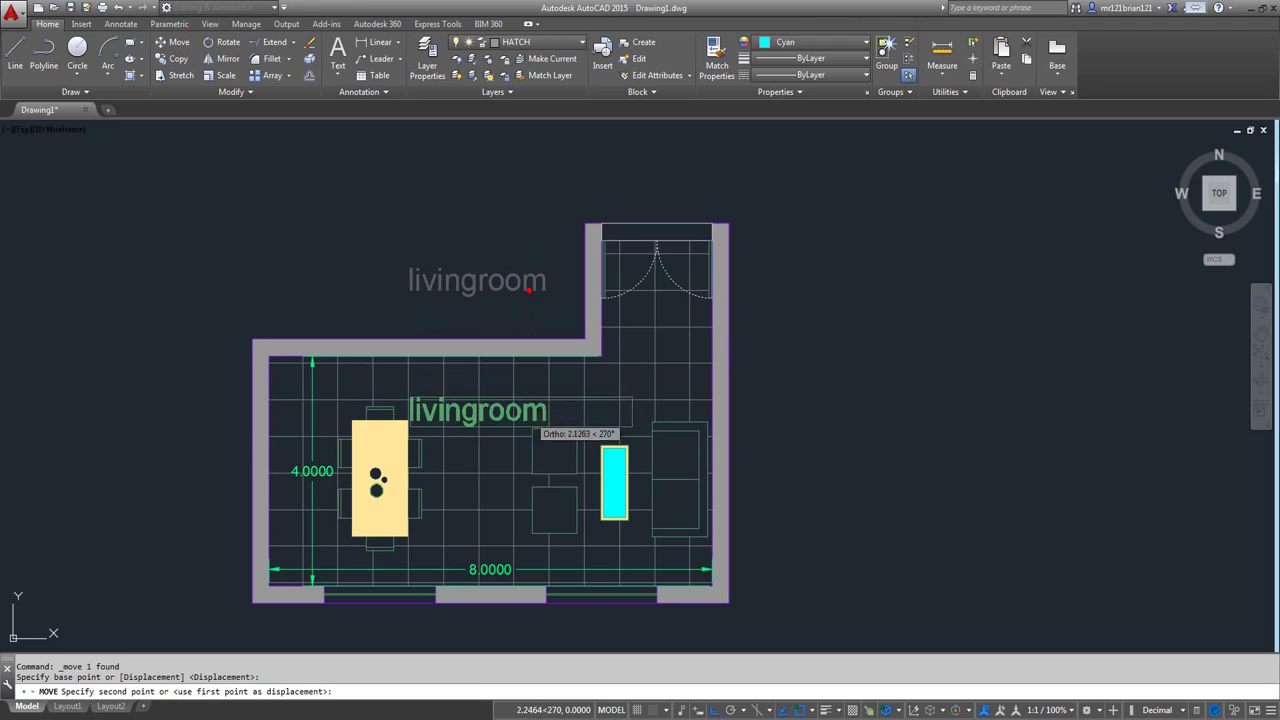
scroll(538, 396, up, 2)
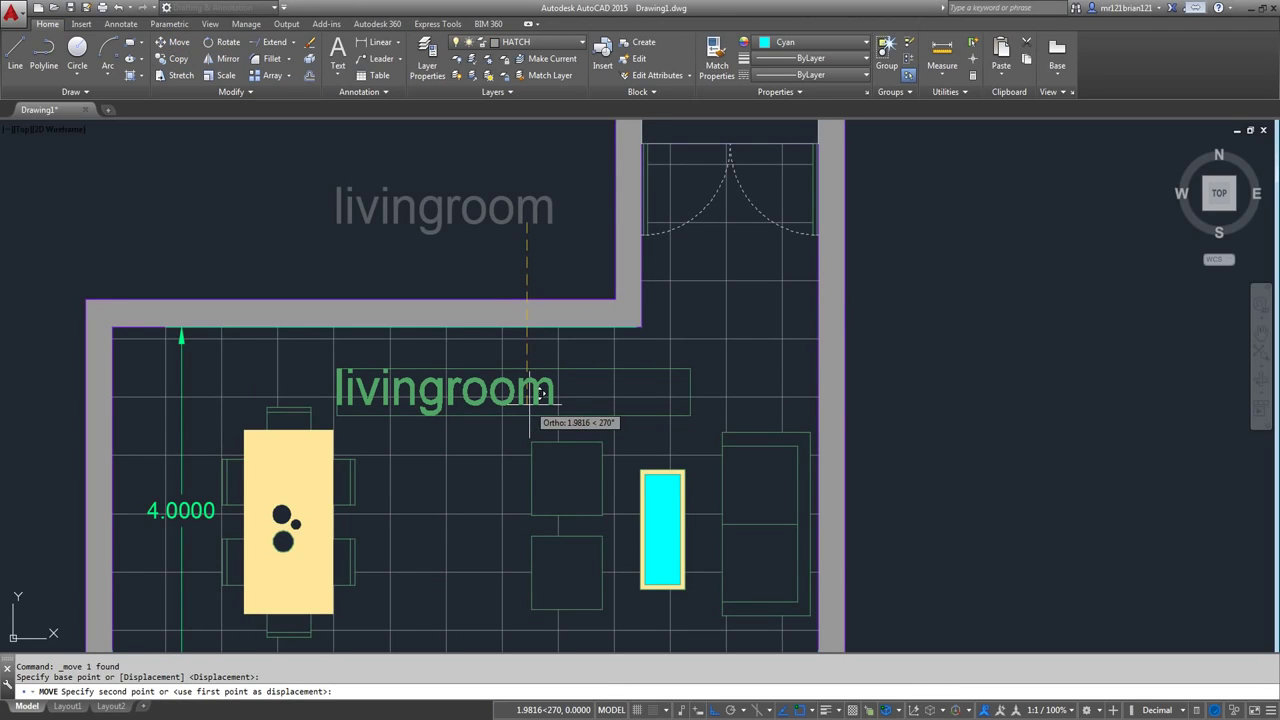
click(535, 395)
scroll(477, 430, down, 2)
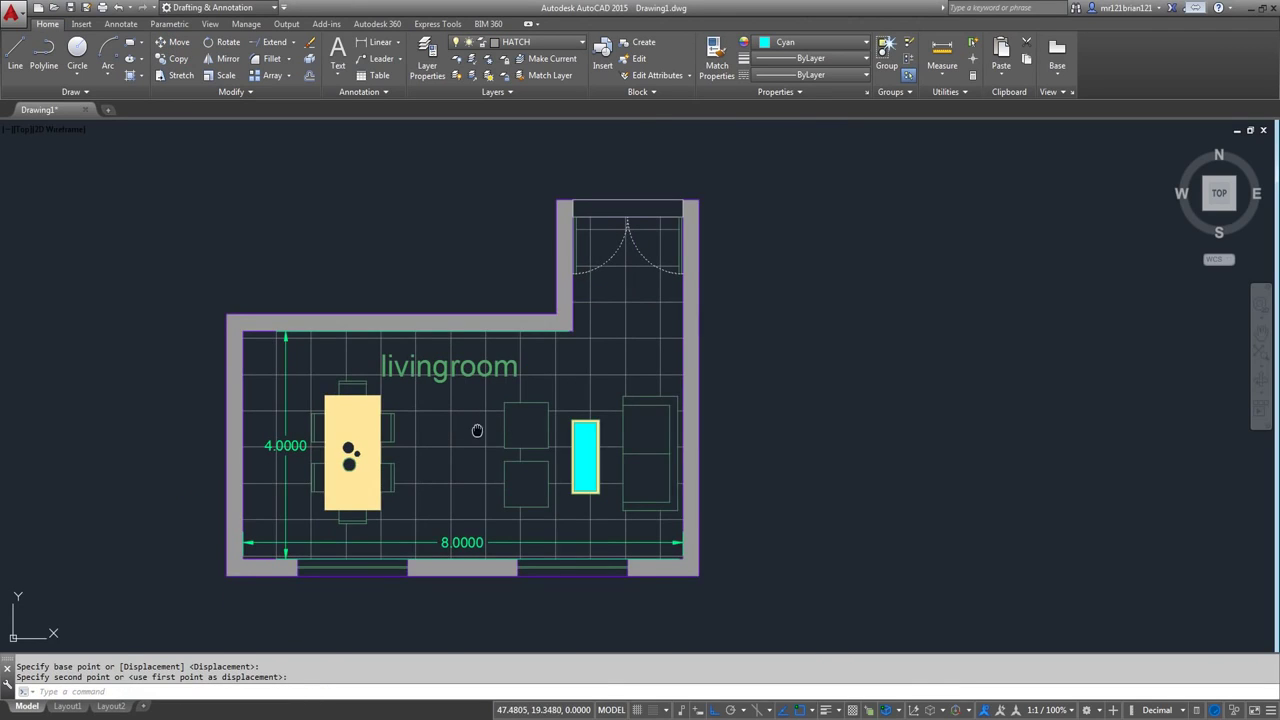
middle_drag(477, 430, 505, 428)
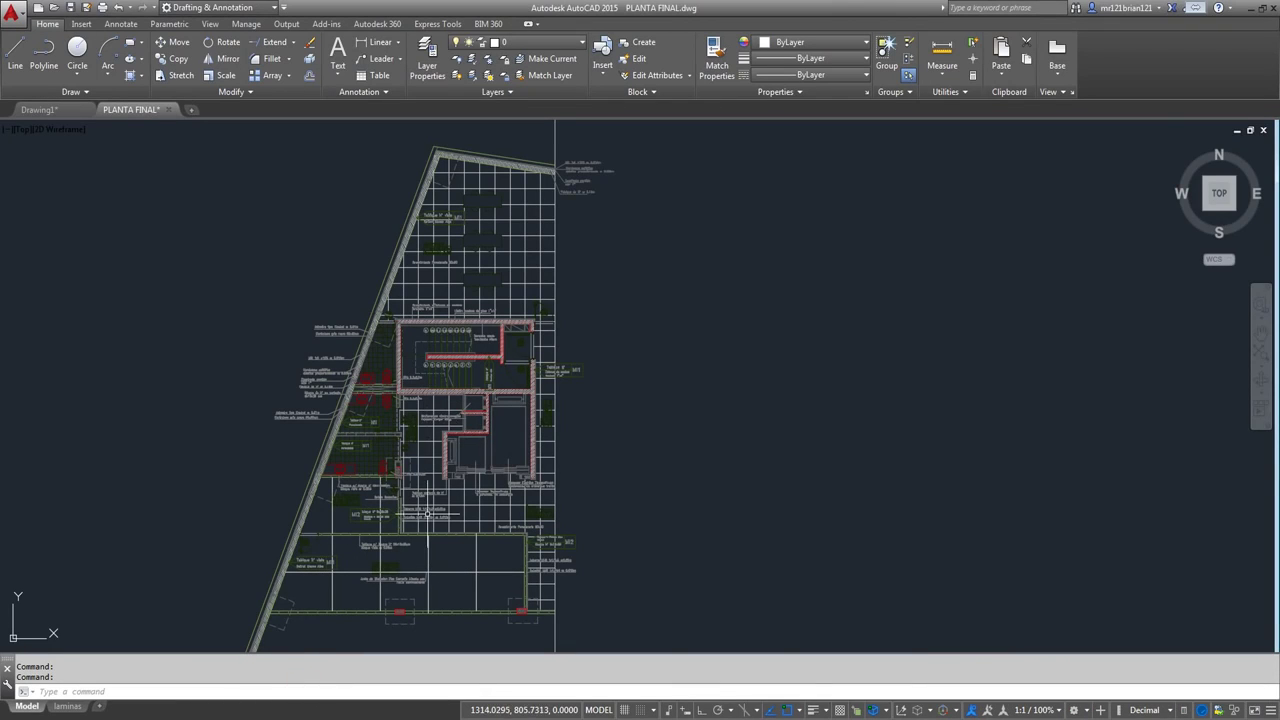
- Examine the floor plan in PLANTA FINAL.dwg and the building section's floors, slabs and annotations in CORTE.dwg
scroll(418, 548, up, 2)
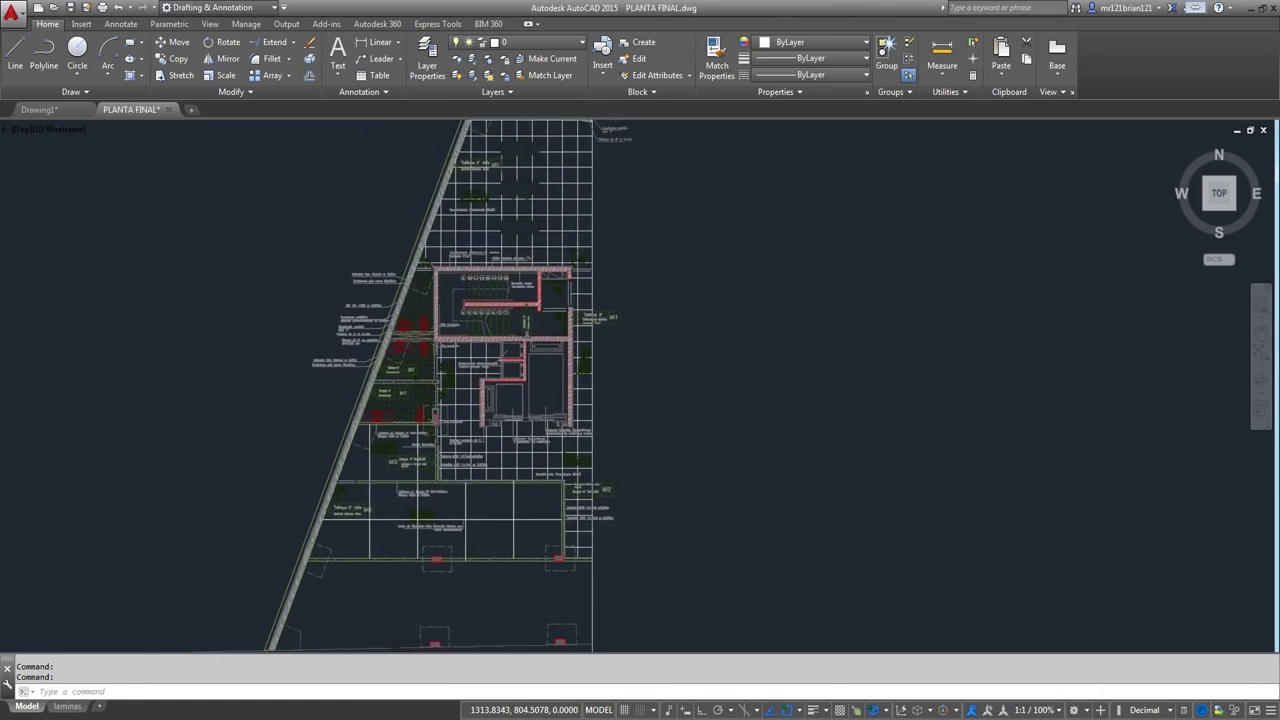
scroll(524, 373, down, 5)
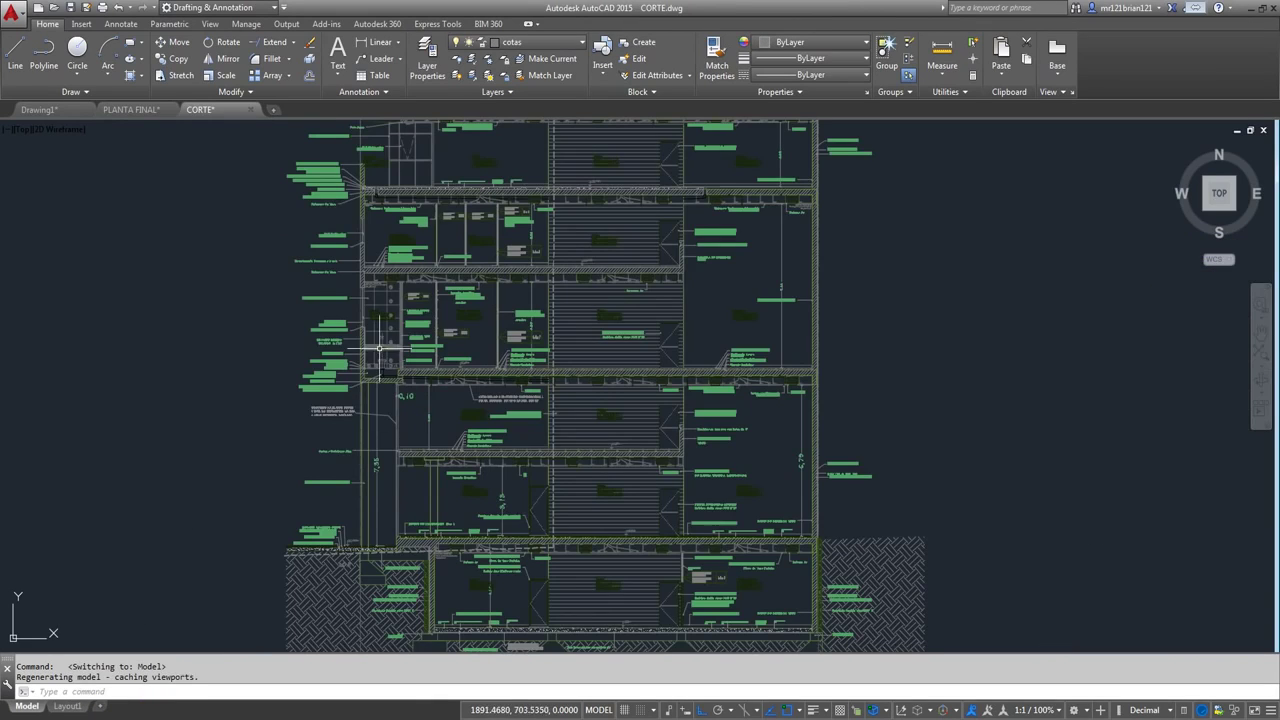
scroll(379, 348, down, 2)
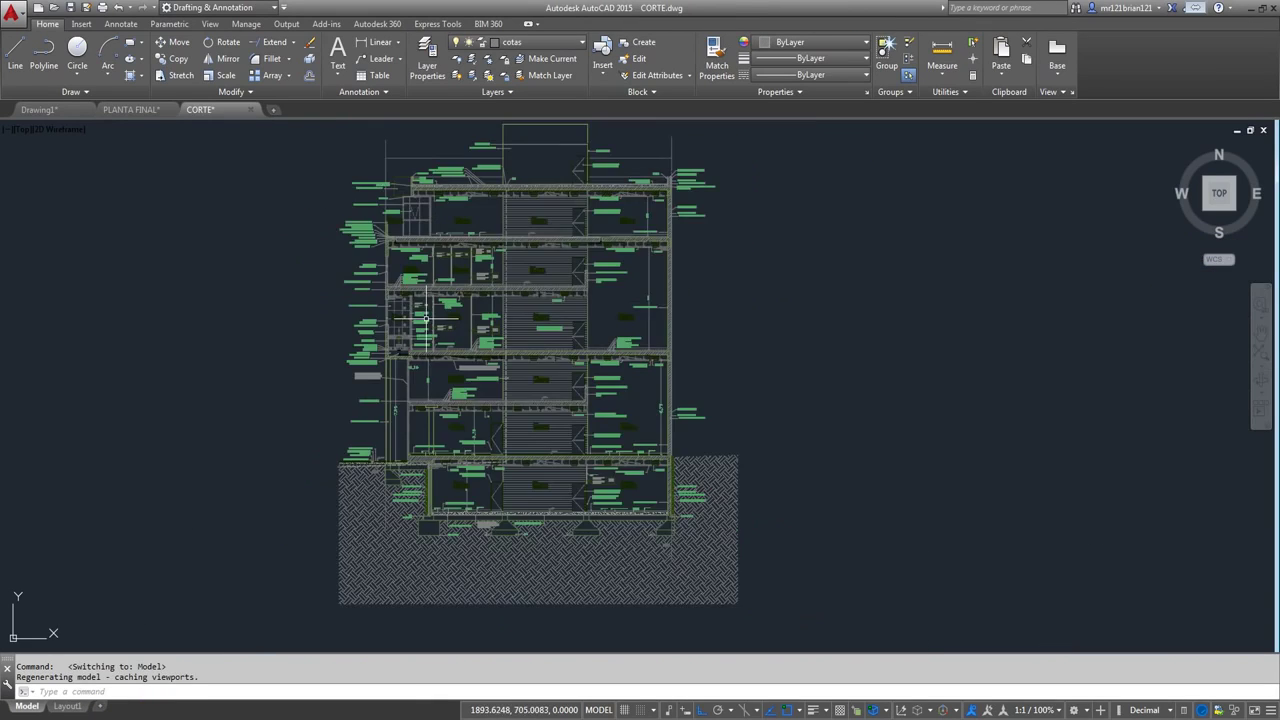
scroll(424, 348, up, 3)
scroll(429, 314, up, 4)
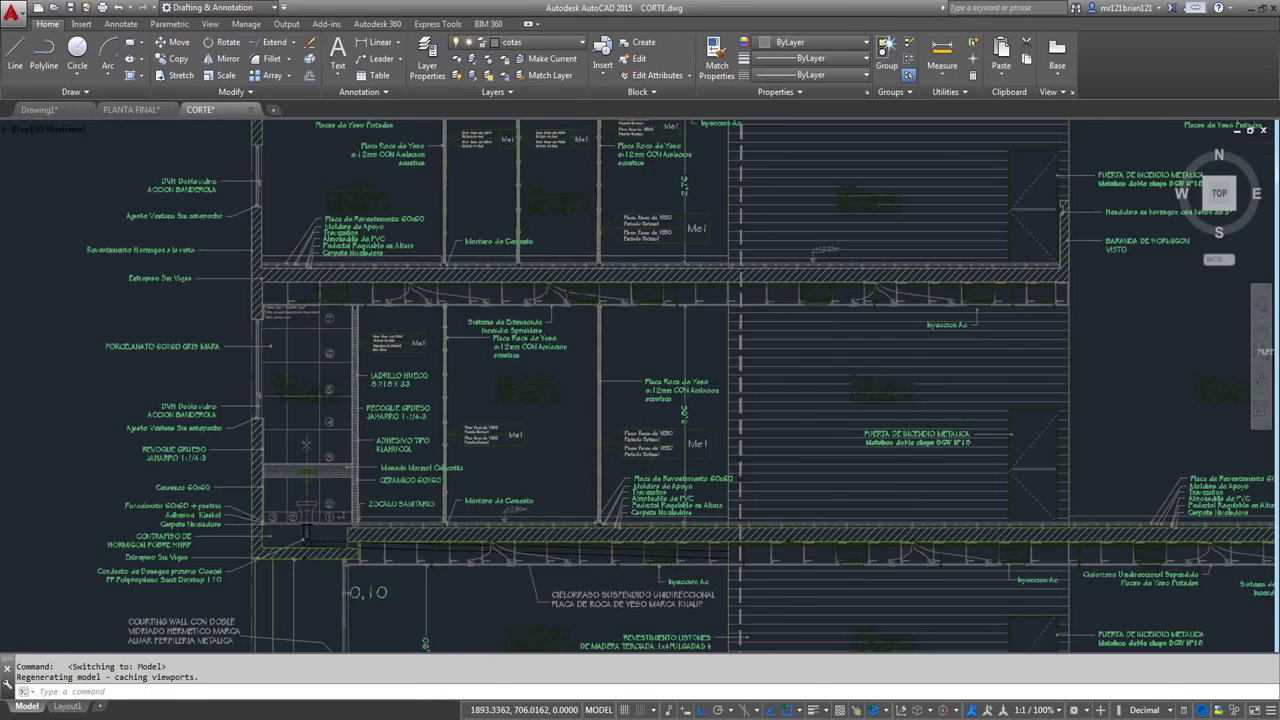
scroll(327, 430, down, 1)
scroll(381, 498, down, 4)
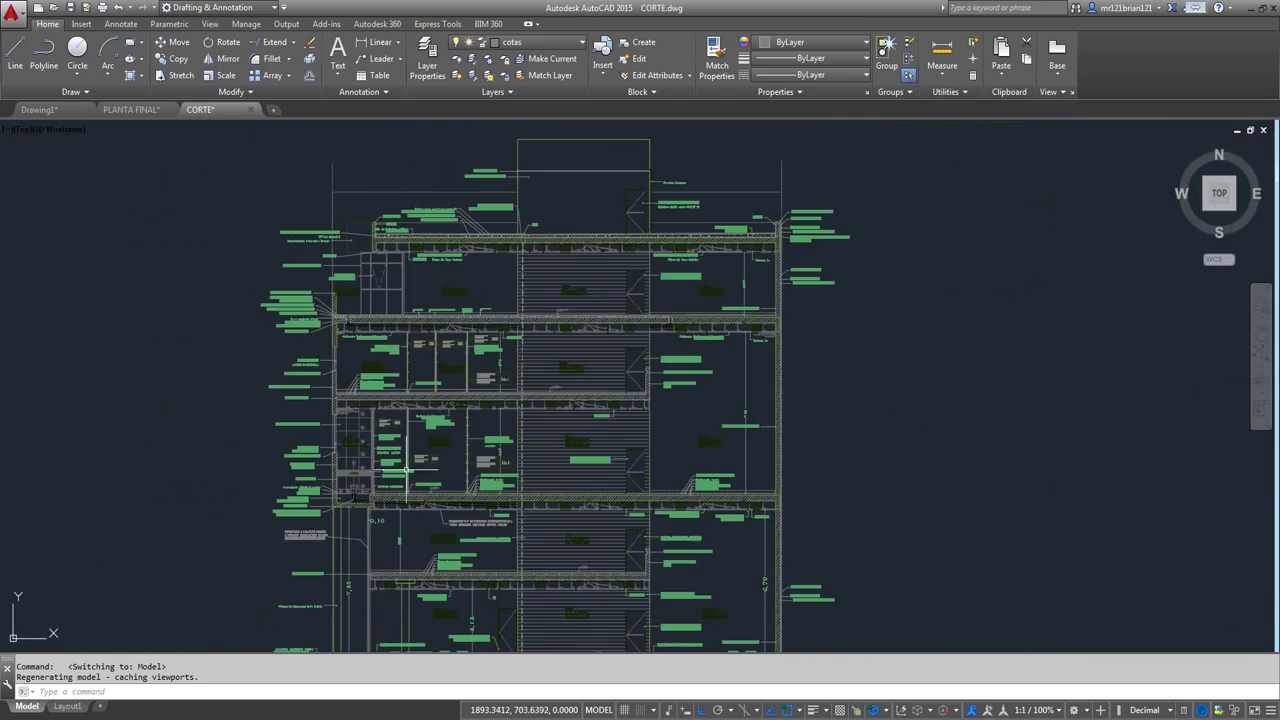
scroll(548, 376, up, 4)
scroll(443, 229, up, 3)
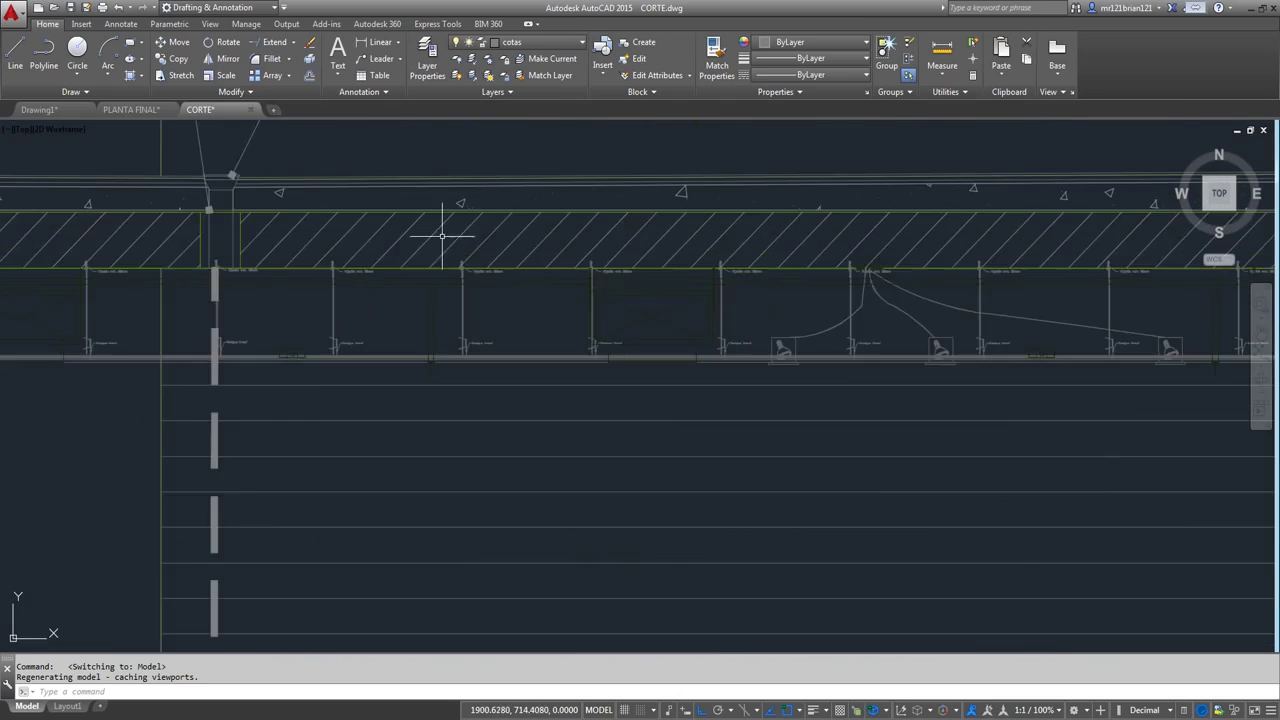
scroll(666, 337, up, 3)
scroll(579, 341, down, 5)
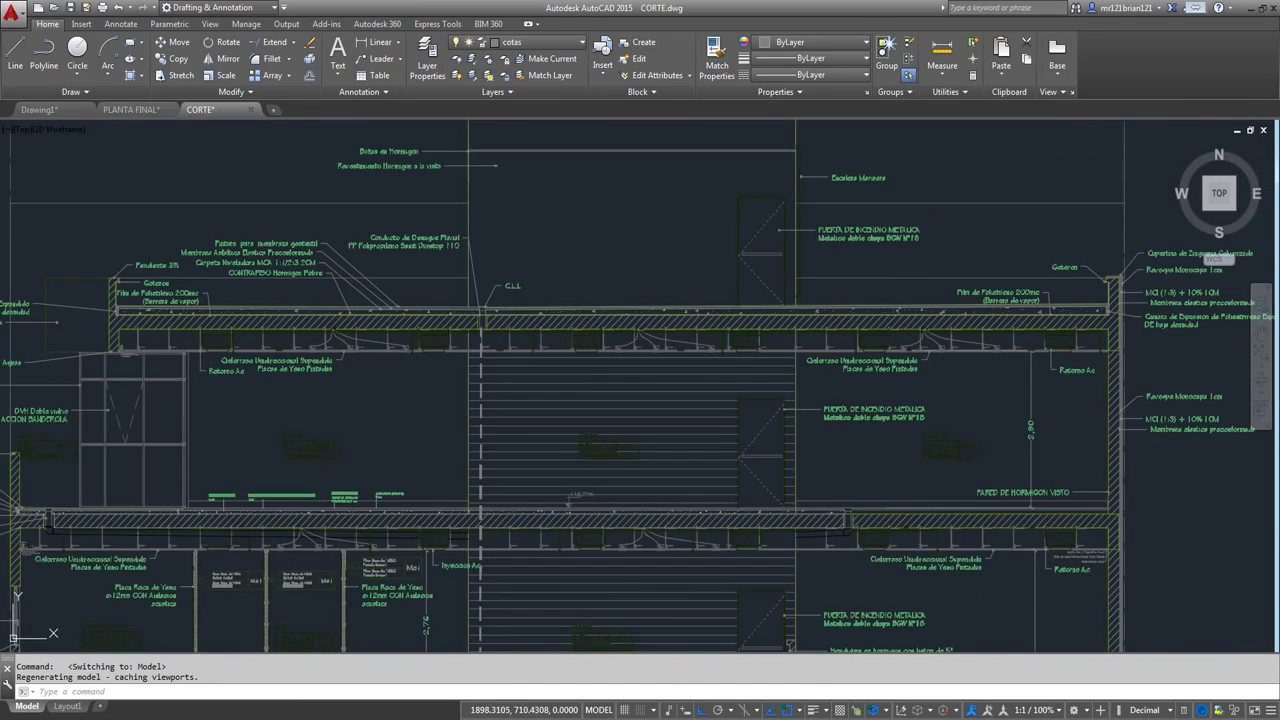
scroll(482, 355, down, 7)
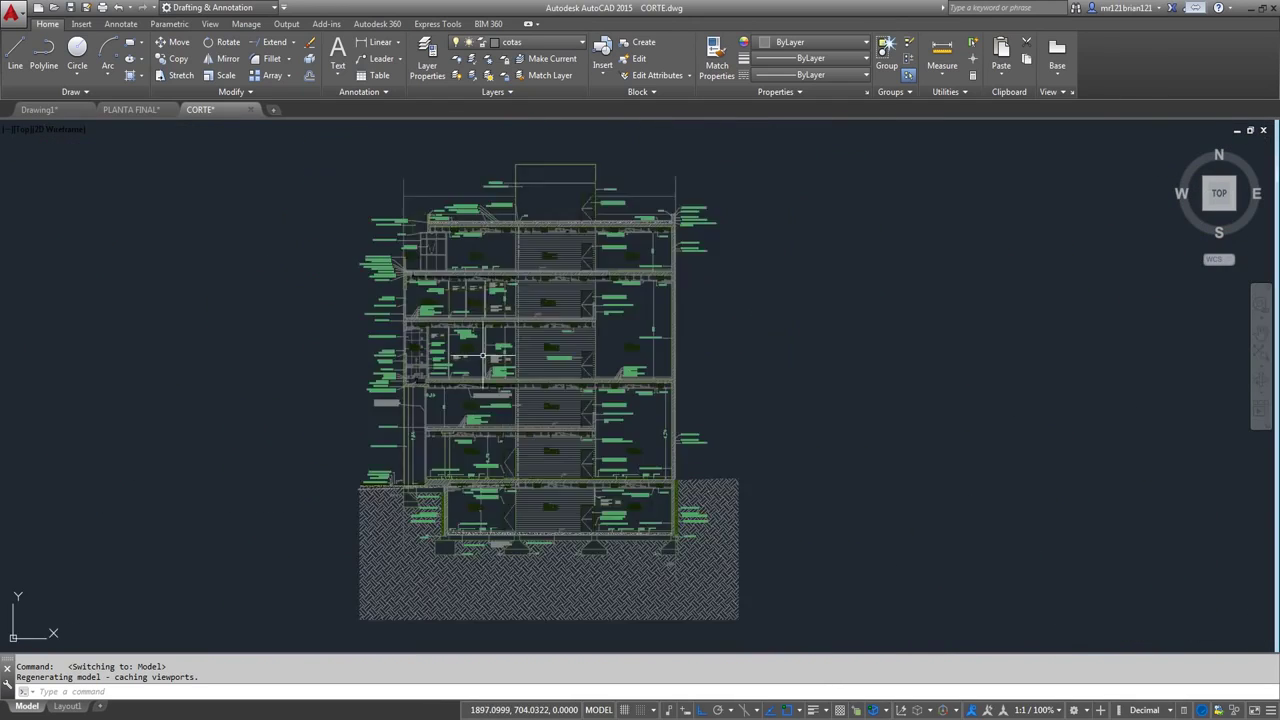
scroll(482, 355, up, 2)
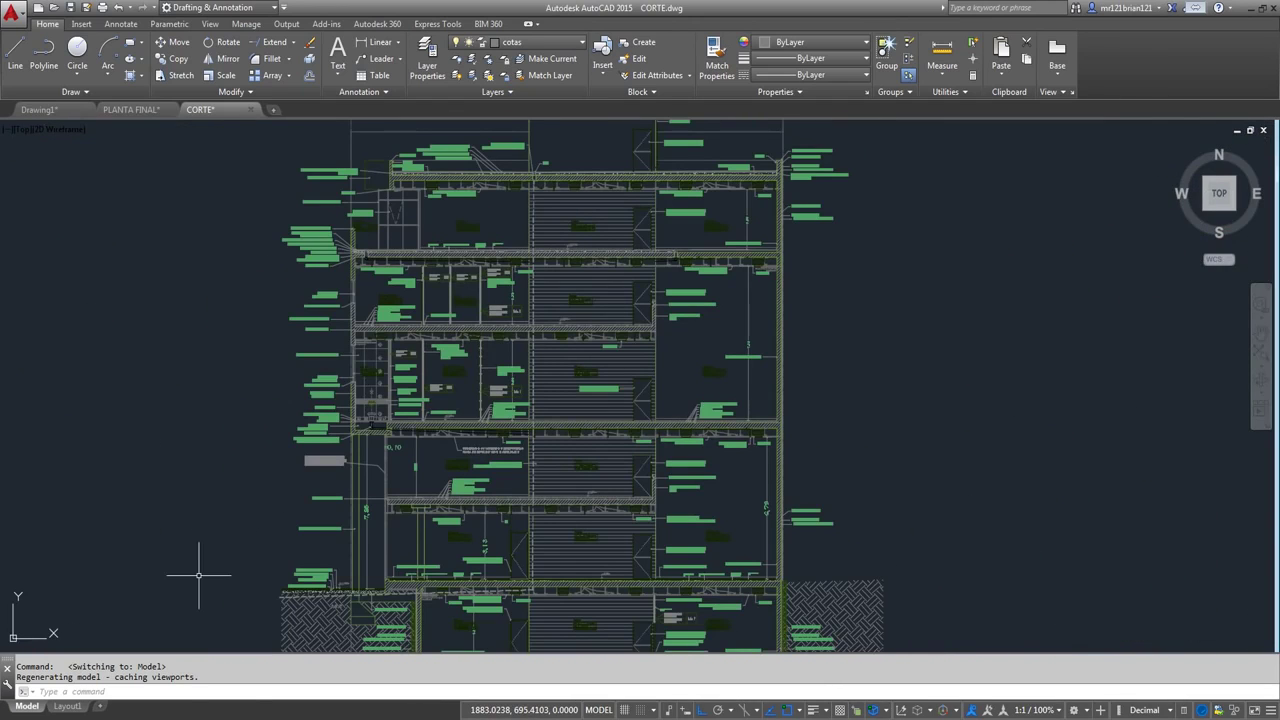
- Switch to the PLANTA FINAL.dwg drawing to view its floor plans
click(194, 718)
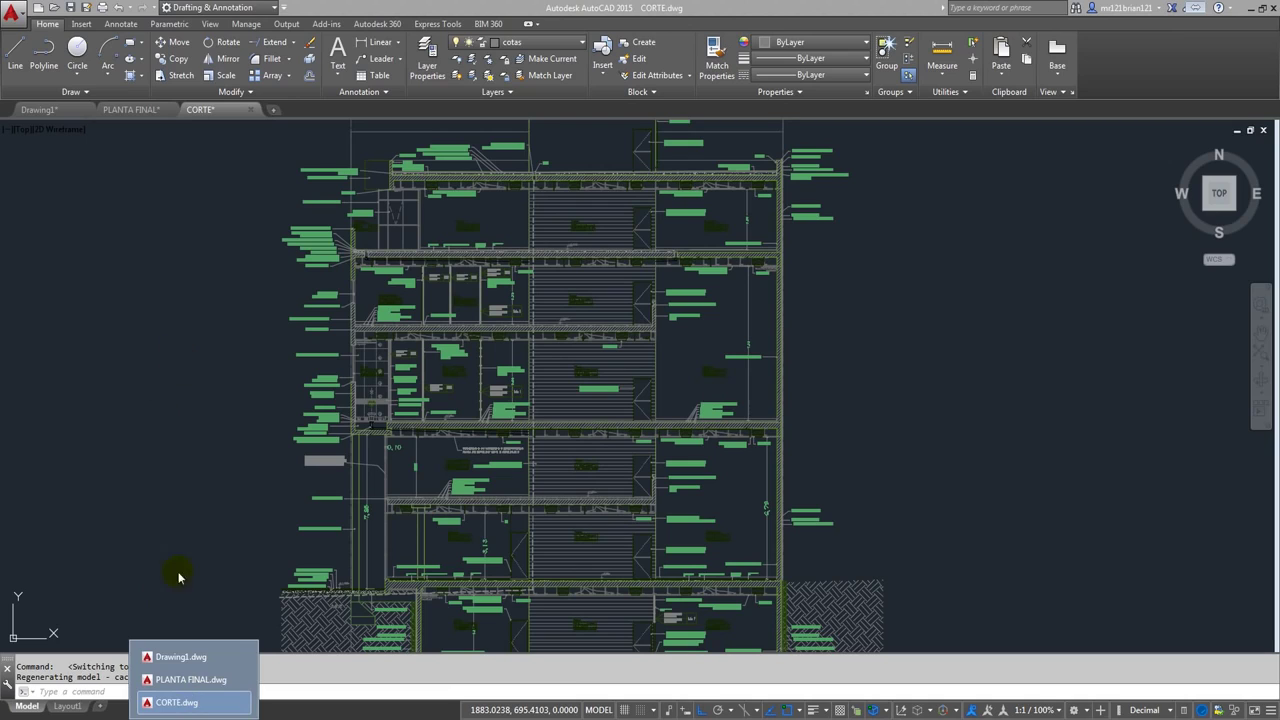
click(178, 680)
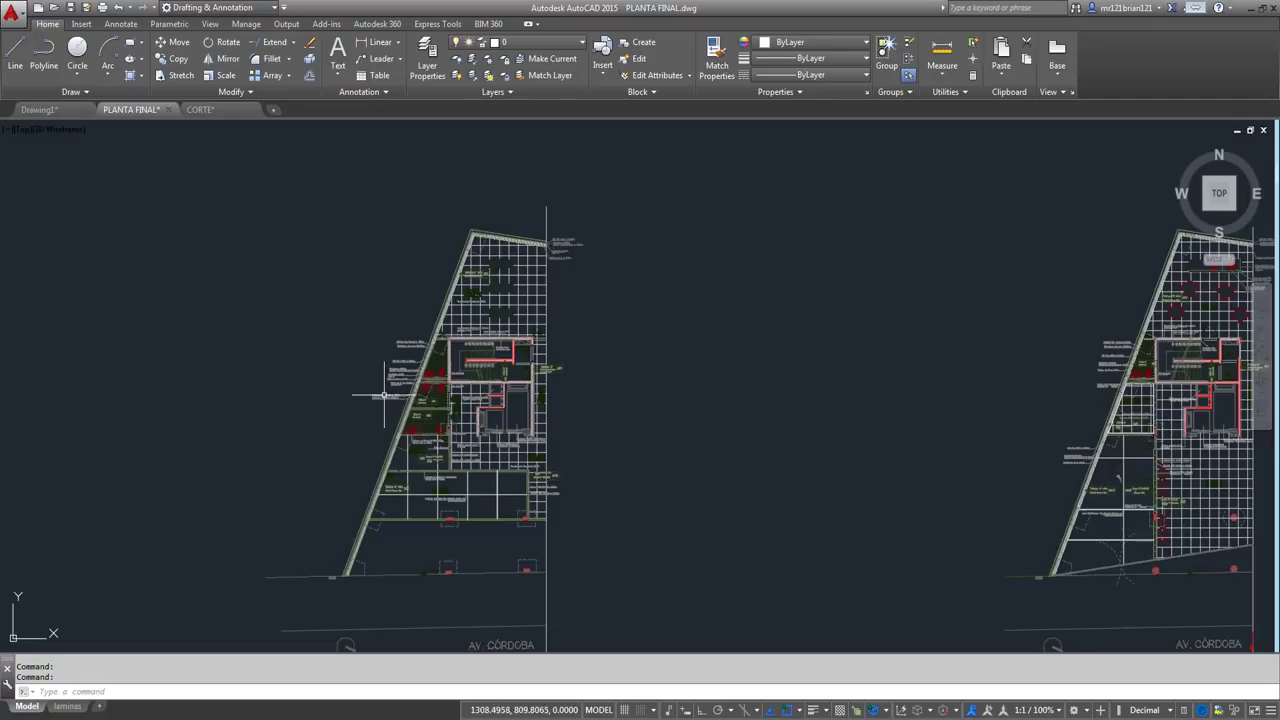
mouse_move(392, 395)
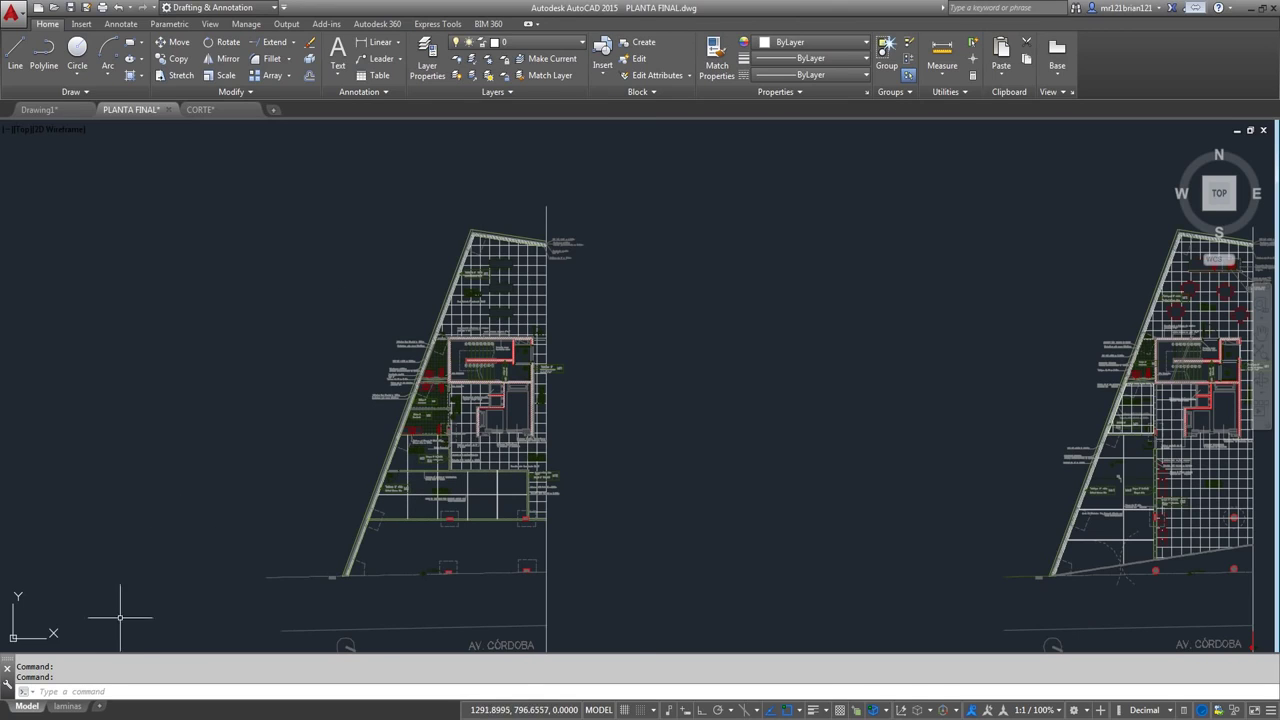
- Switch to CORTE-1.50.pdf in Adobe Reader, examine both rendered building sections in the maximized window, and close the document
click(115, 713)
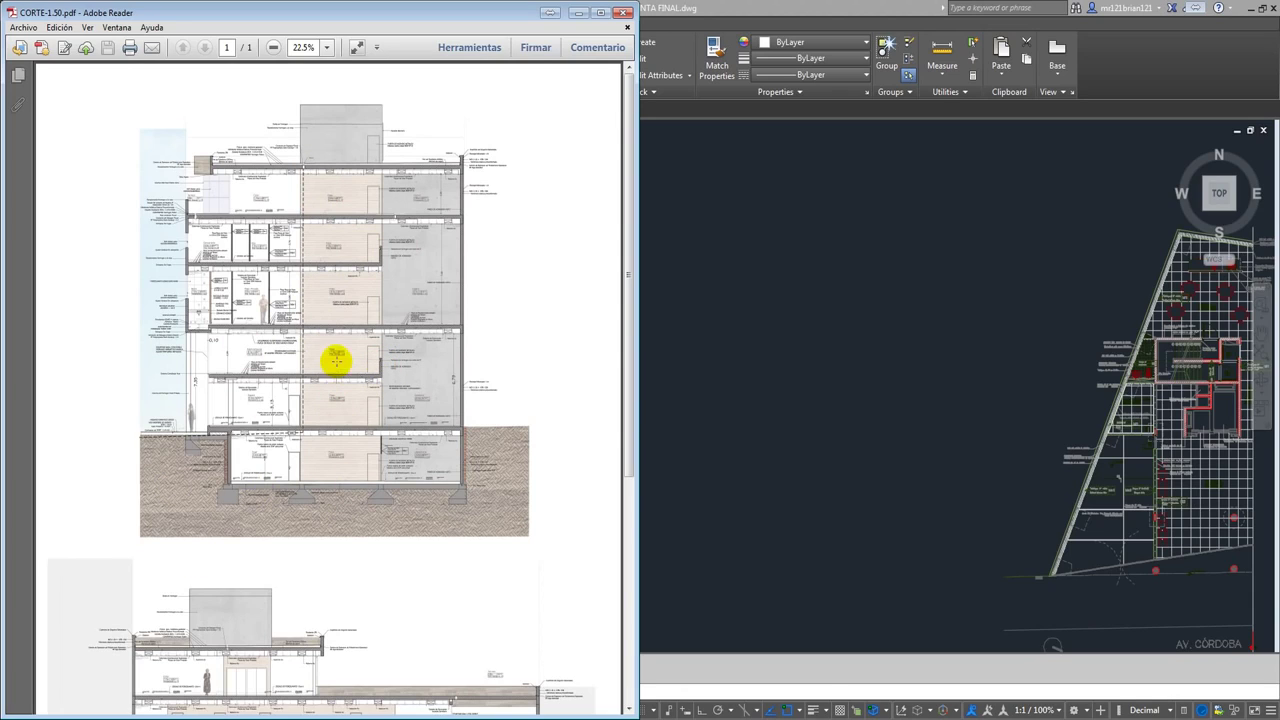
click(603, 12)
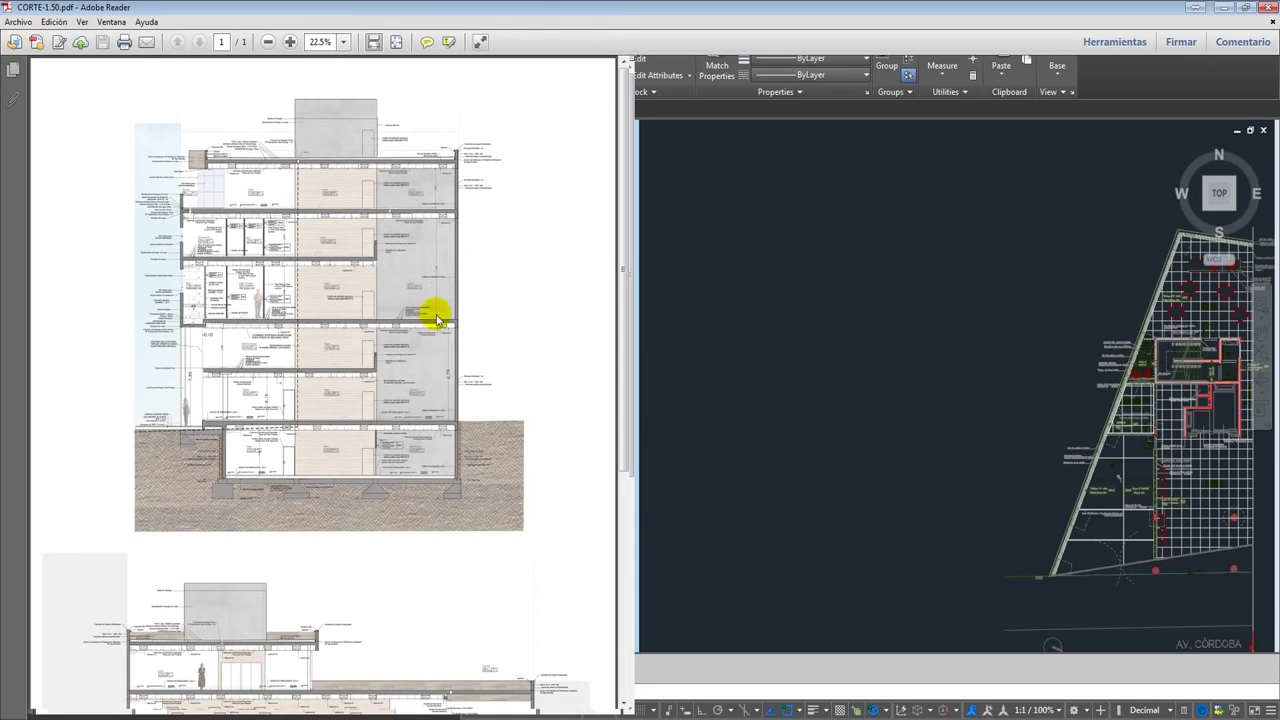
scroll(614, 349, down, 3)
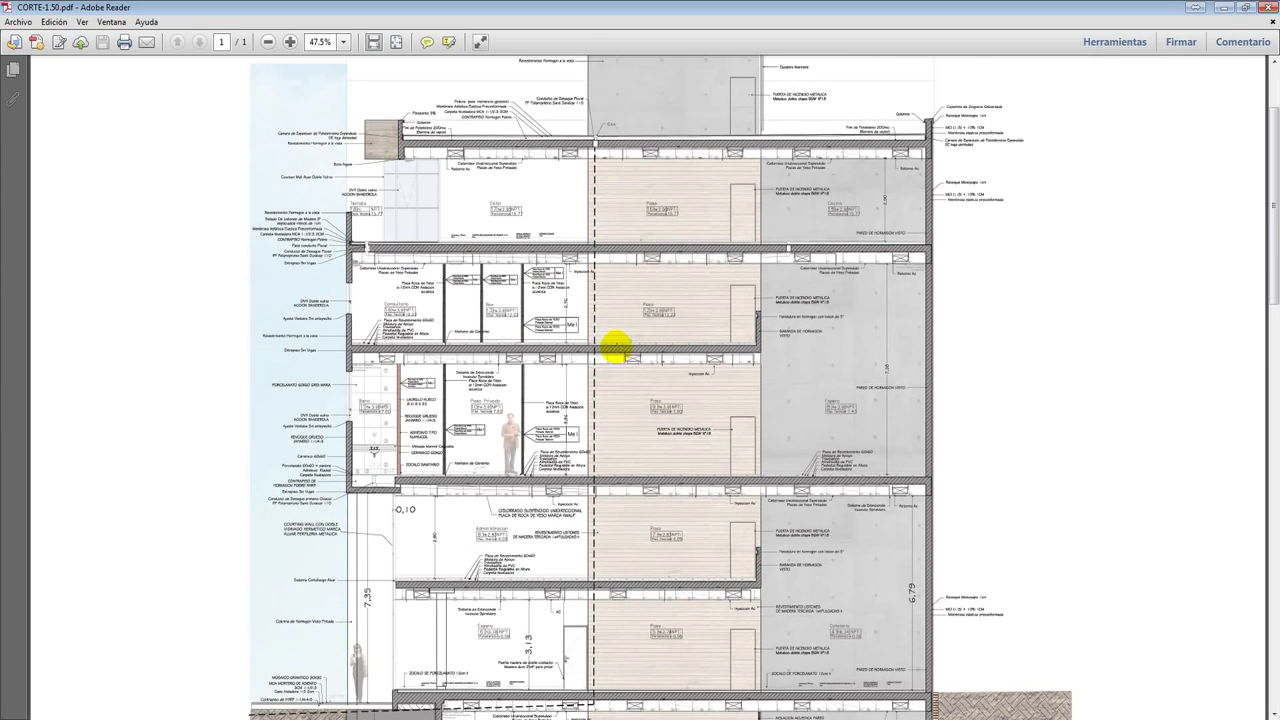
scroll(614, 349, down, 8)
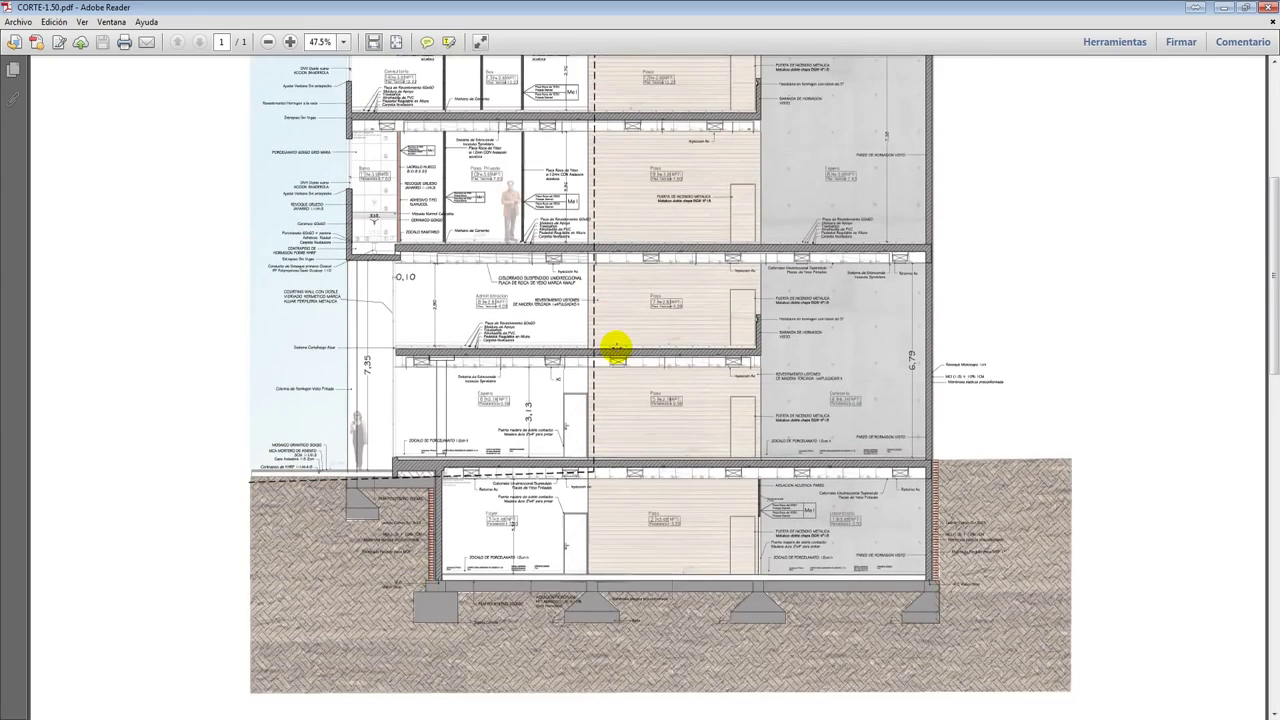
scroll(614, 349, down, 17)
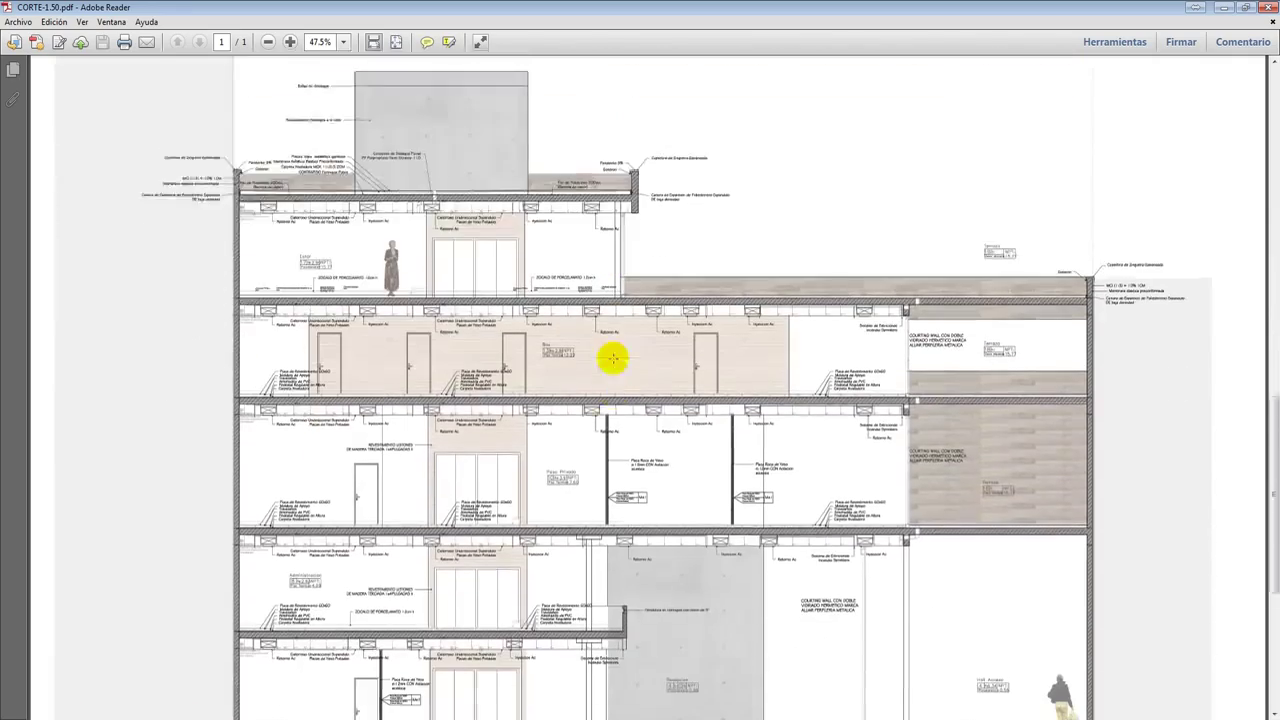
scroll(614, 354, down, 2)
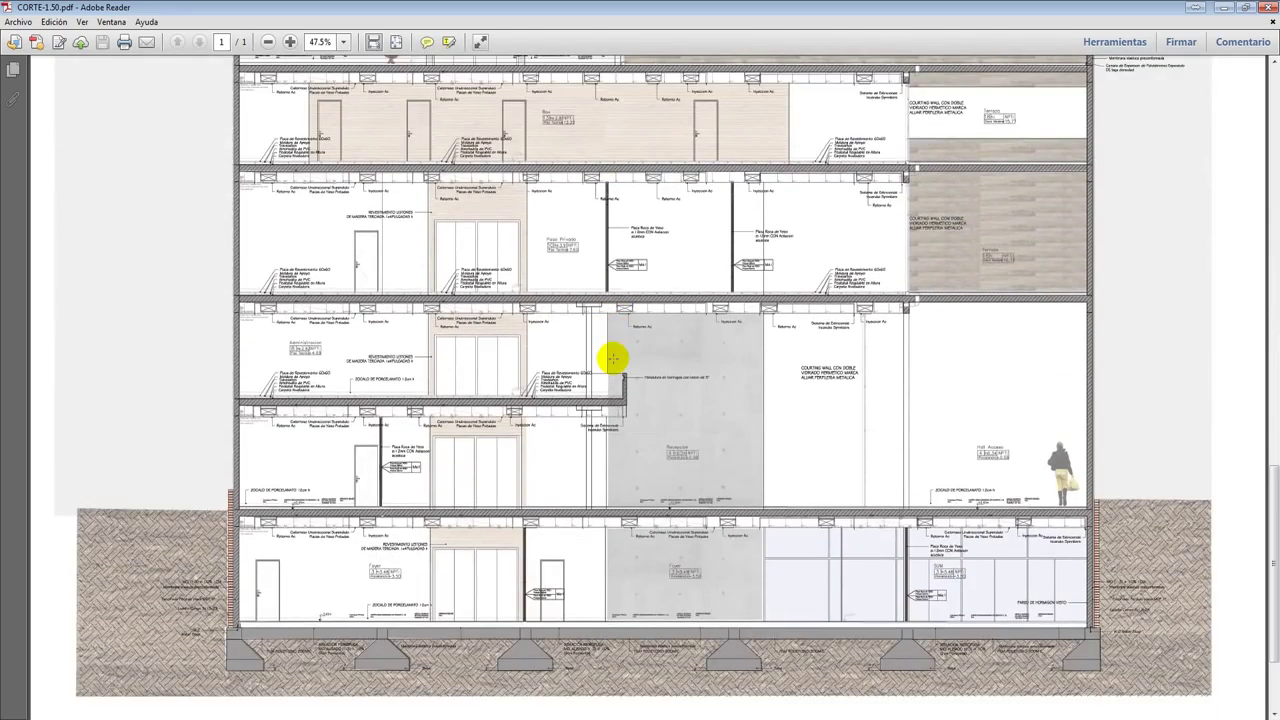
scroll(612, 357, down, 15)
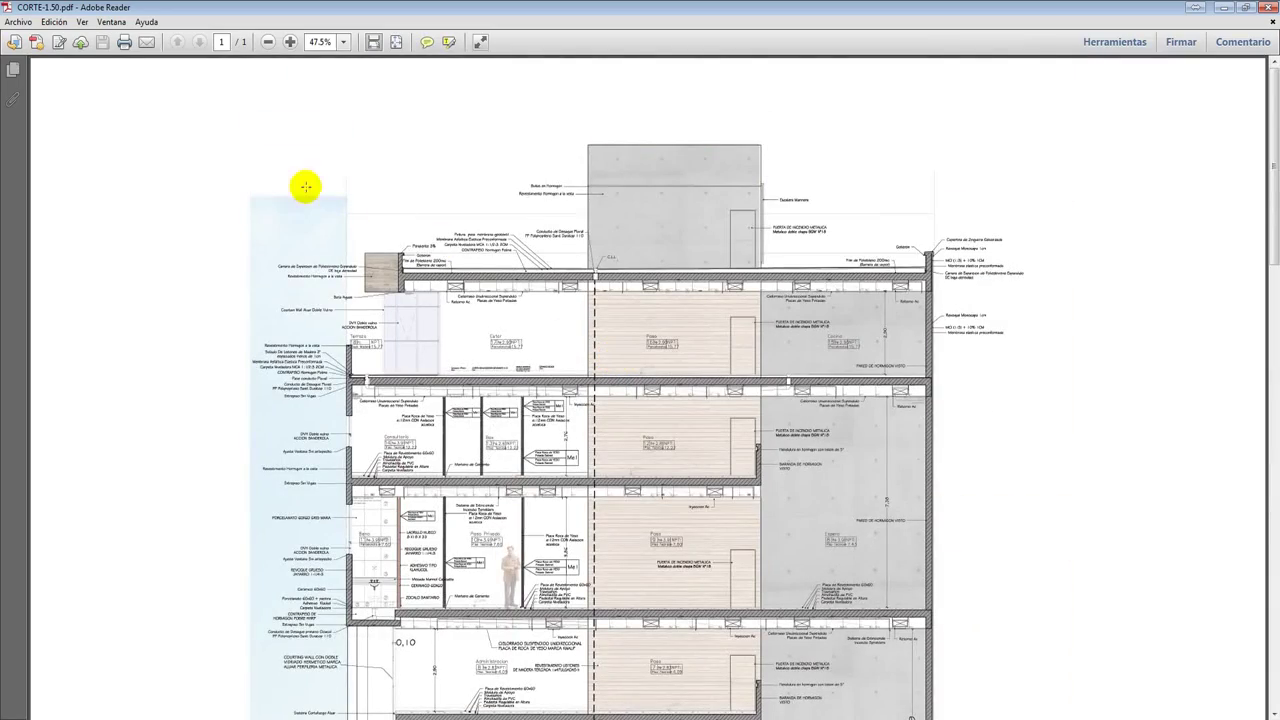
click(1273, 6)
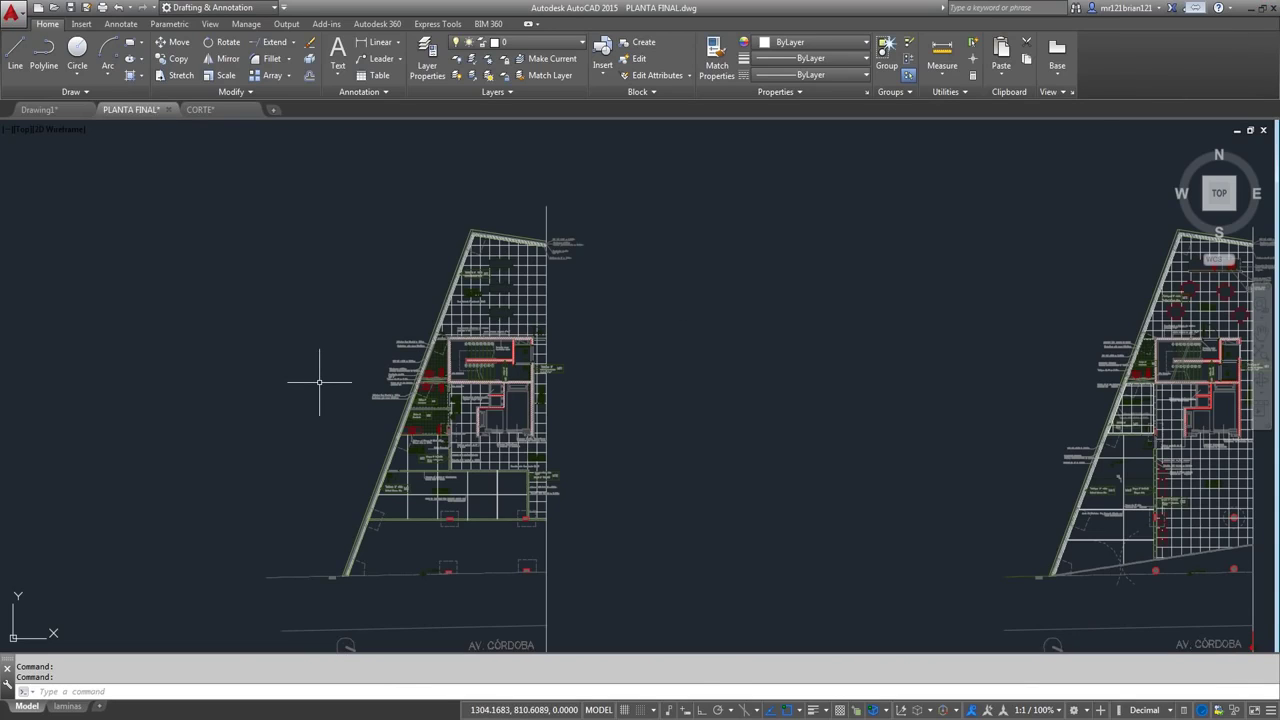